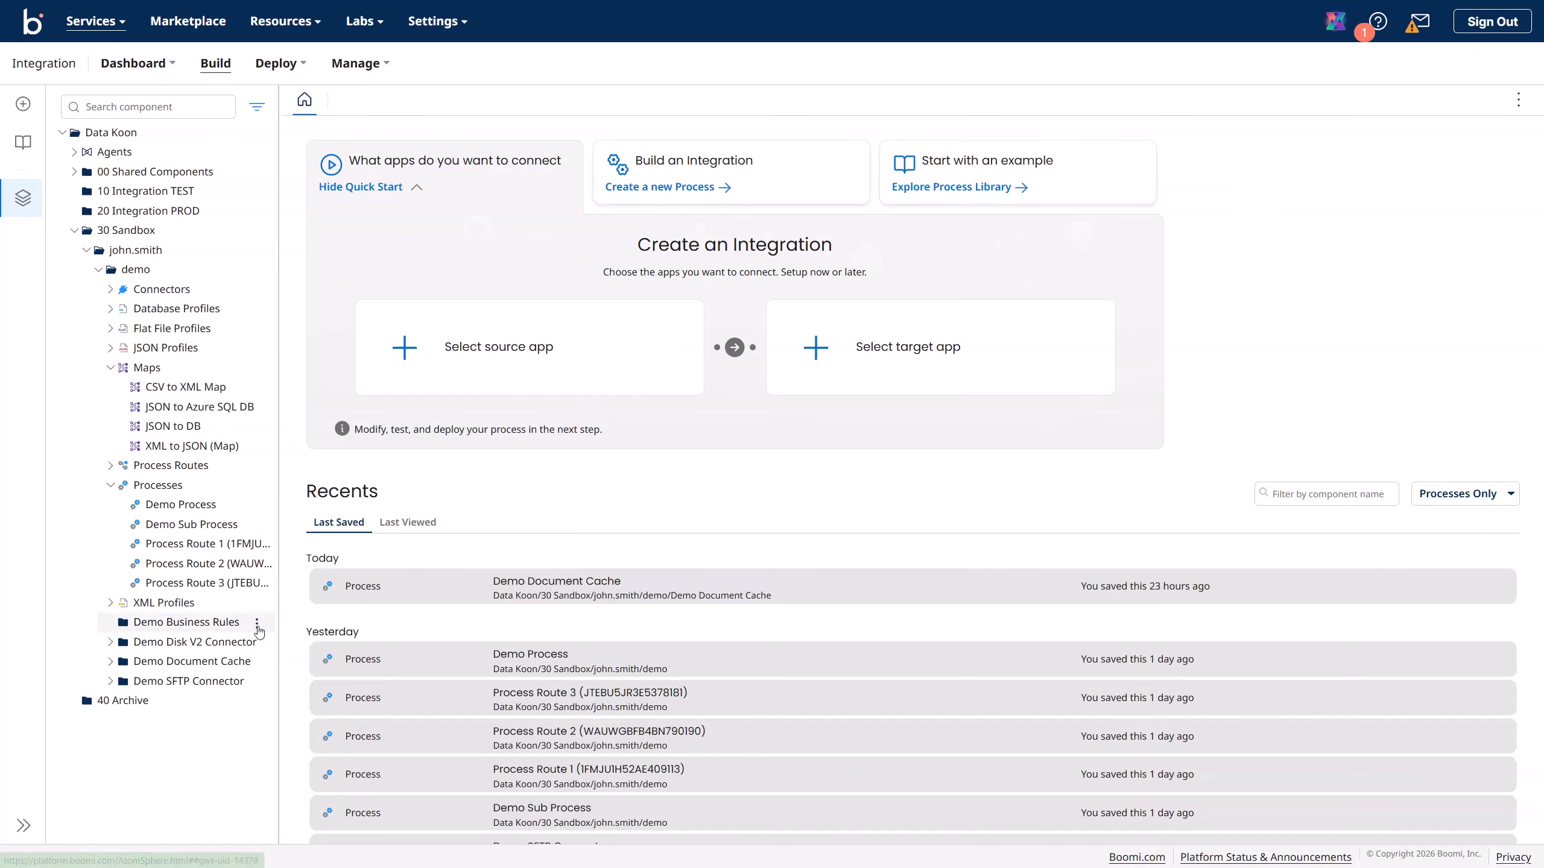
# - Create a new Process component in the Demo Business Rules folder and accept the initial Start step settings
pyautogui.click(256, 624)
pyautogui.click(277, 642)
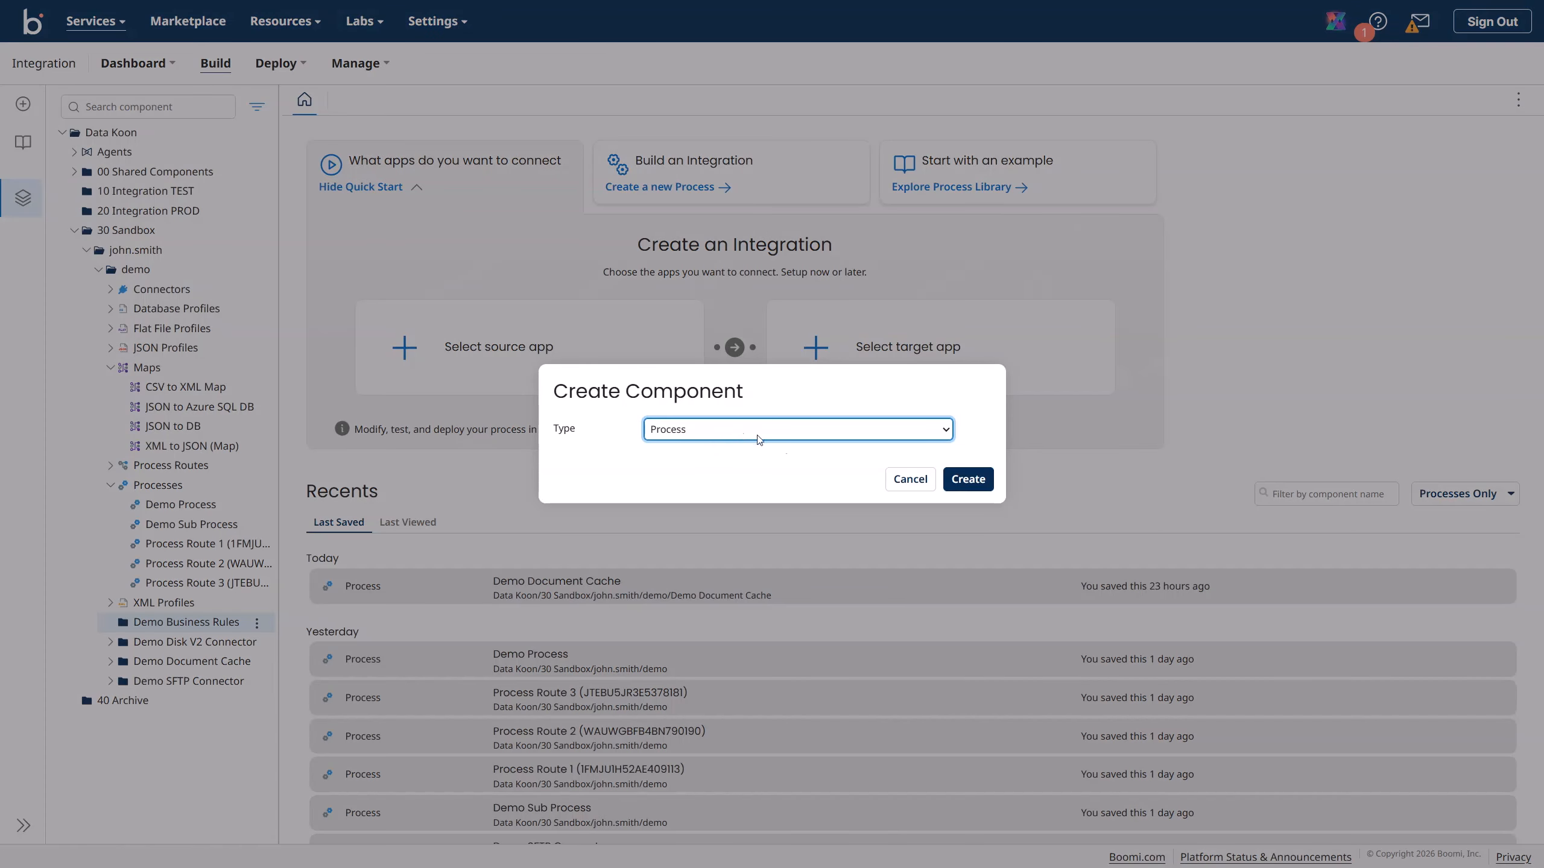
pyautogui.click(968, 479)
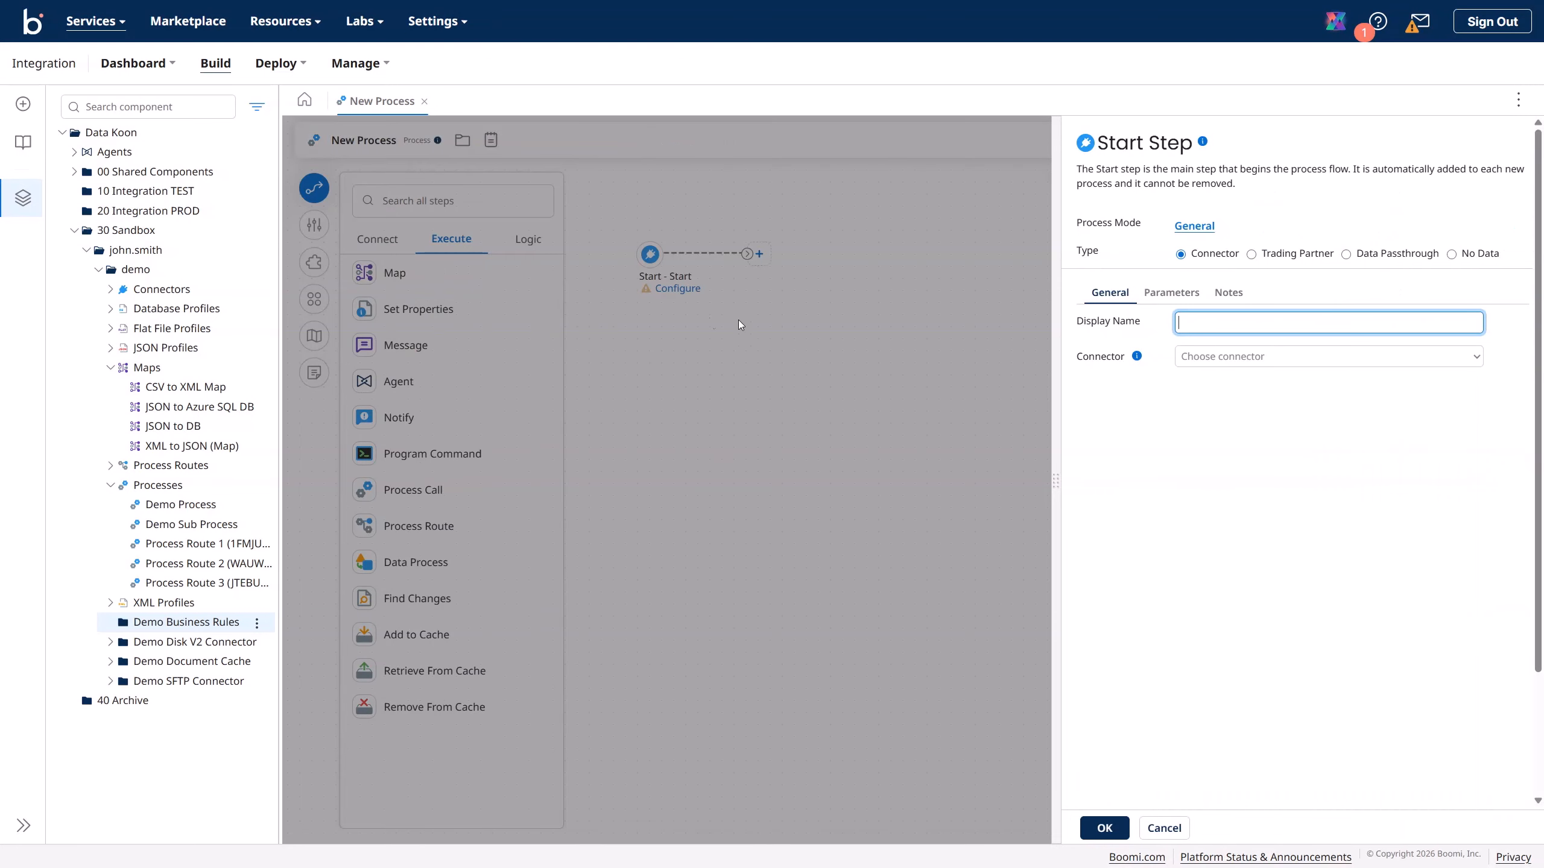
pyautogui.click(1104, 828)
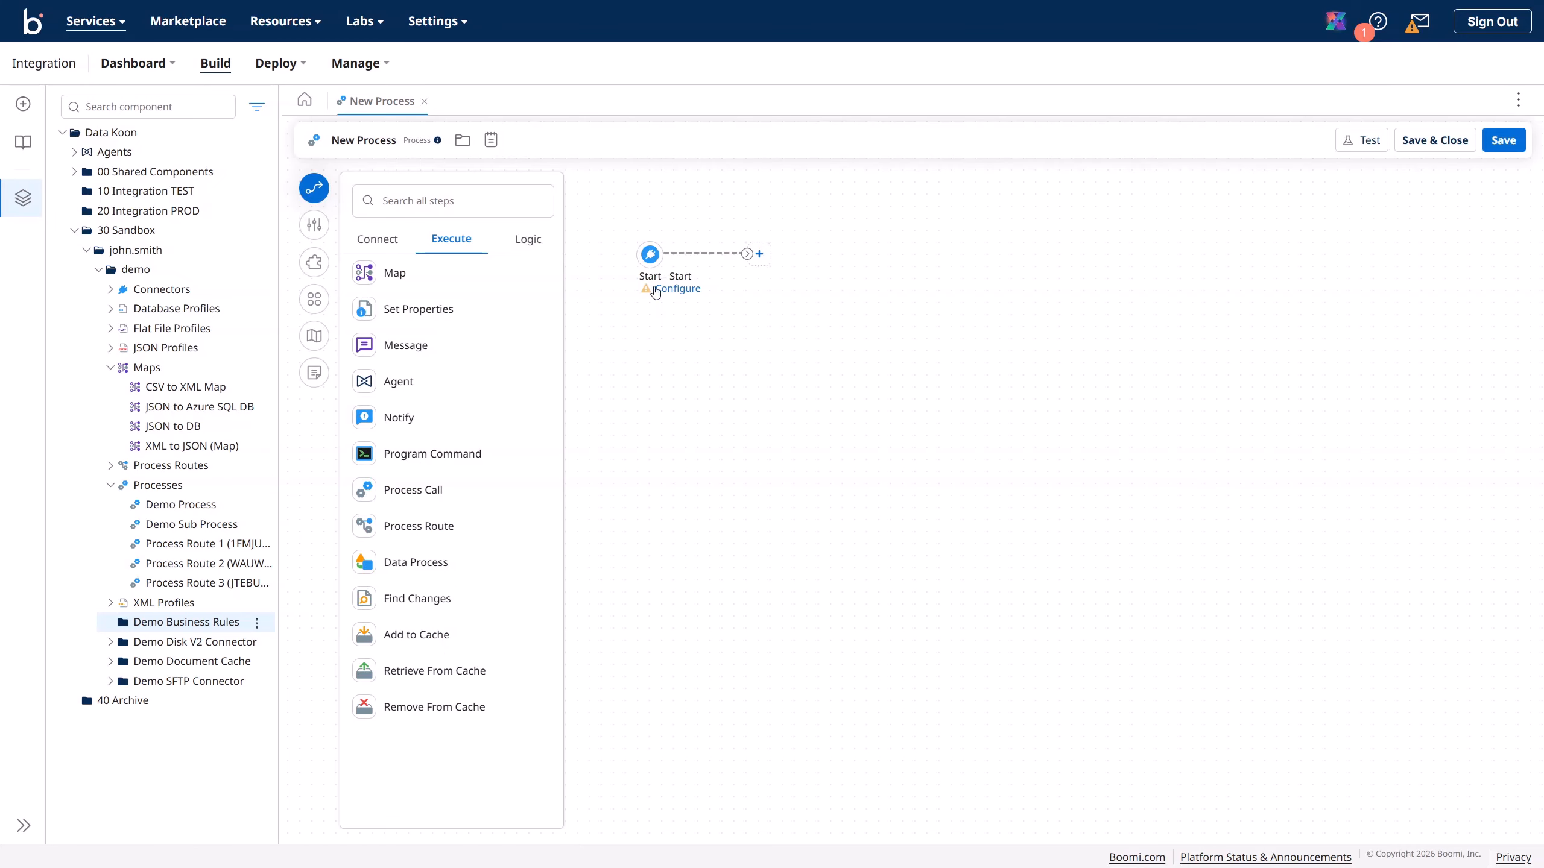
# - Set the Start step's type to No Data
pyautogui.click(650, 255)
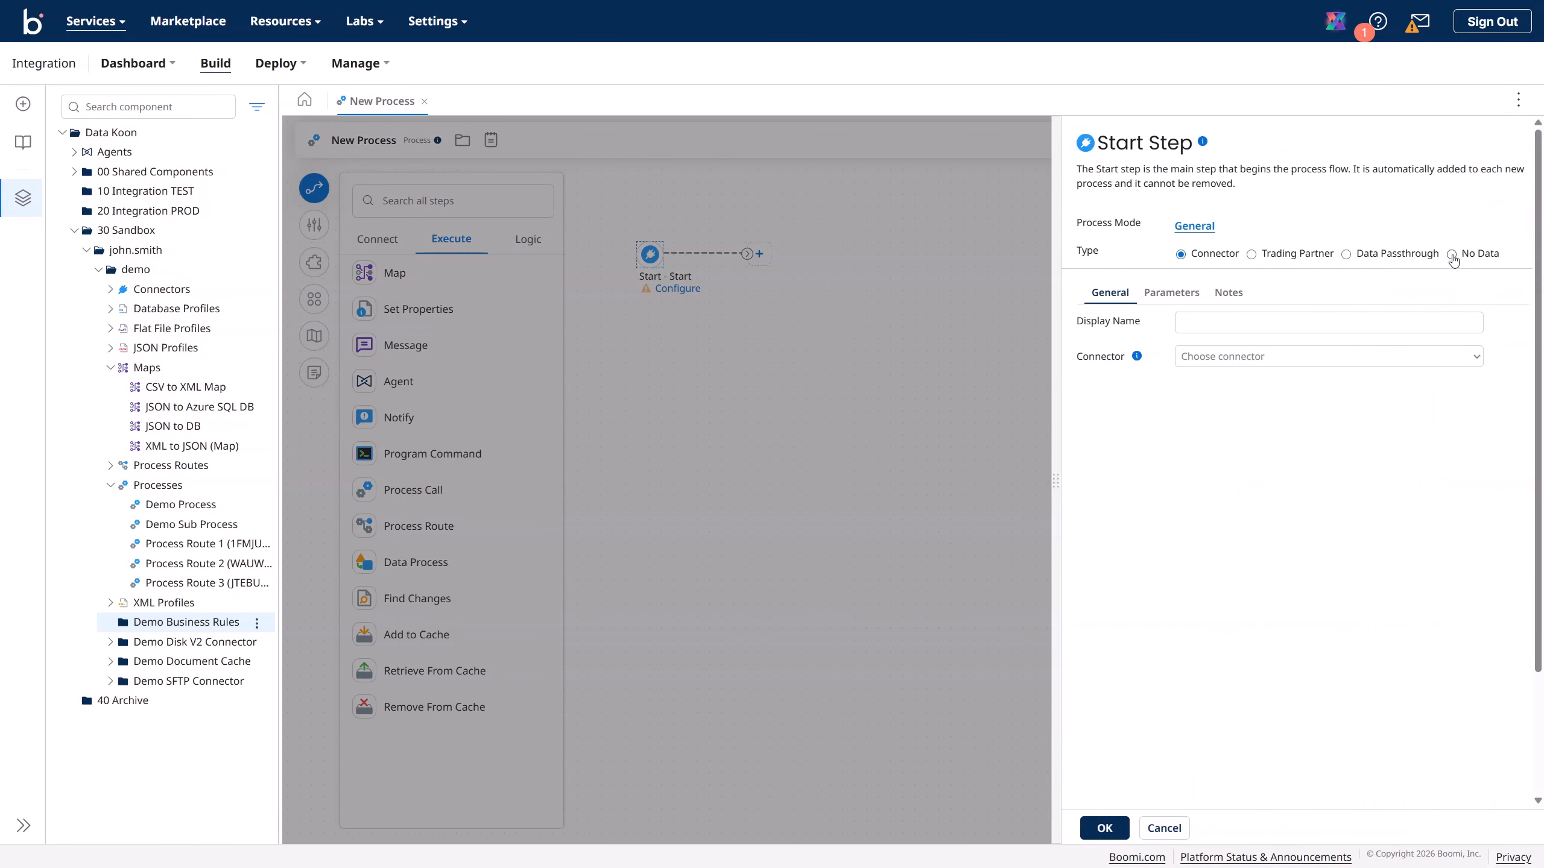
pyautogui.click(1452, 255)
pyautogui.click(1104, 828)
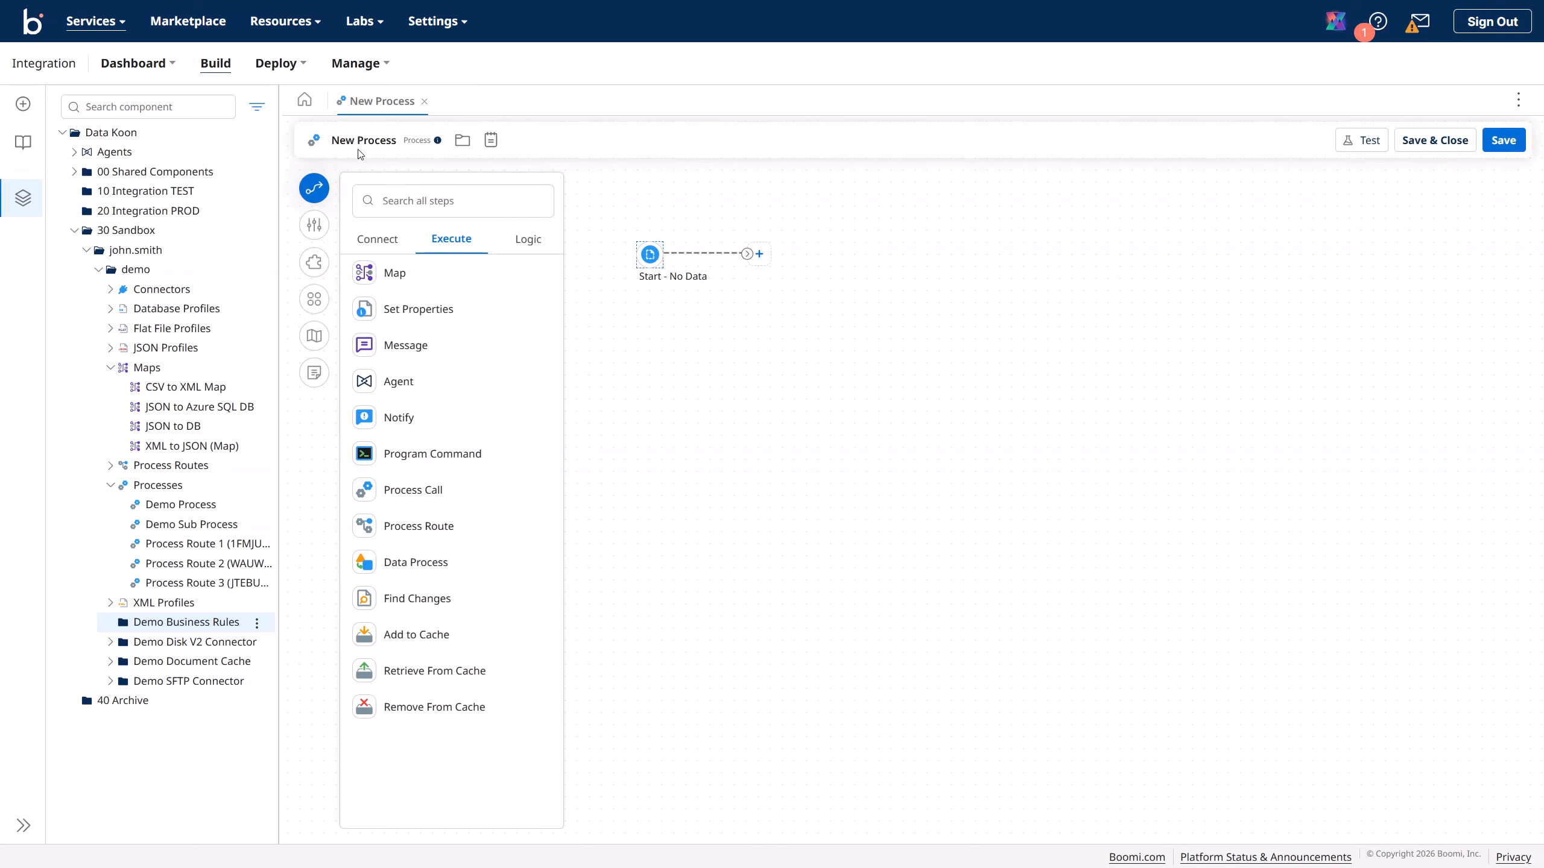
# - Rename the process as "Demo Business Rules" and save it
pyautogui.click(379, 141)
pyautogui.press('BackSpace')
pyautogui.press('BackSpace')
pyautogui.press('BackSpace')
pyautogui.press('BackSpace')
pyautogui.press('BackSpace')
pyautogui.press('BackSpace')
pyautogui.press('BackSpace')
pyautogui.press('BackSpace')
pyautogui.press('BackSpace')
pyautogui.press('BackSpace')
pyautogui.press('BackSpace')
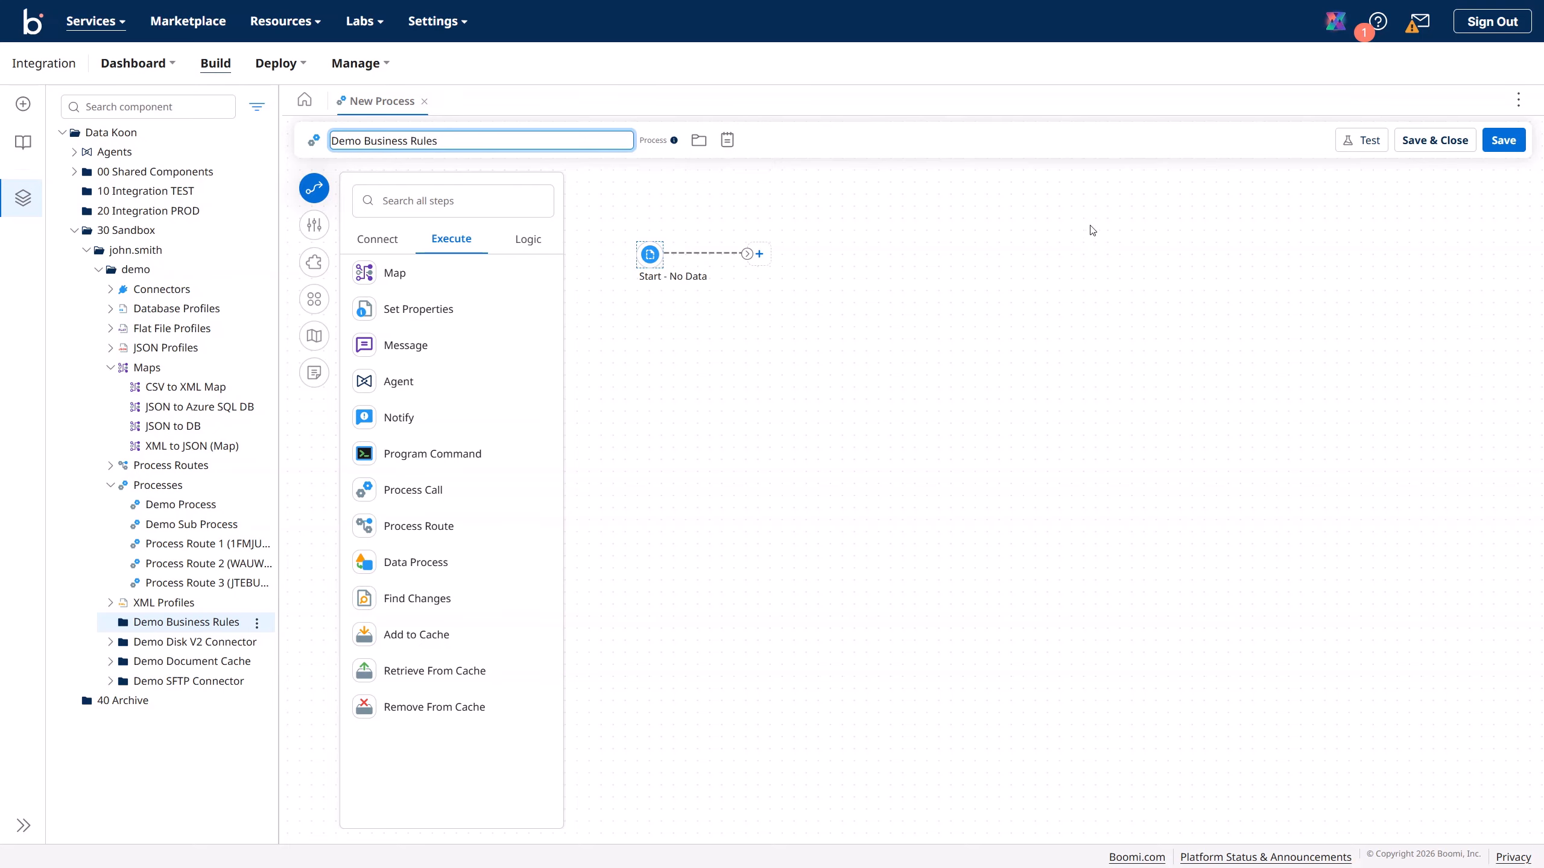
pyautogui.click(1503, 146)
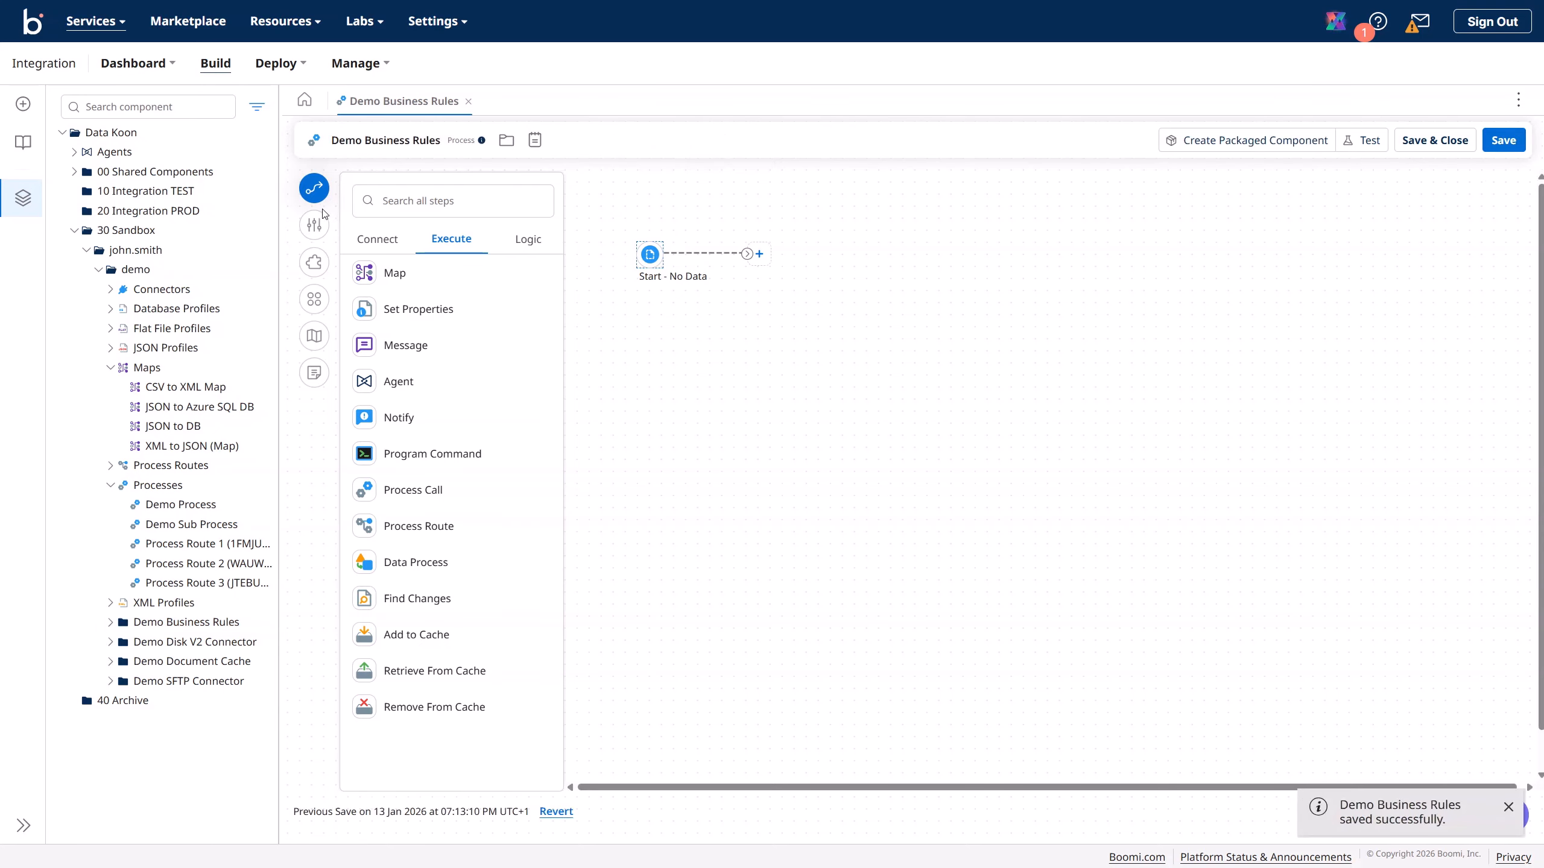
# - Collapse the 30 Sandbox folder and shrink the component tree away to widen the process canvas
pyautogui.click(75, 231)
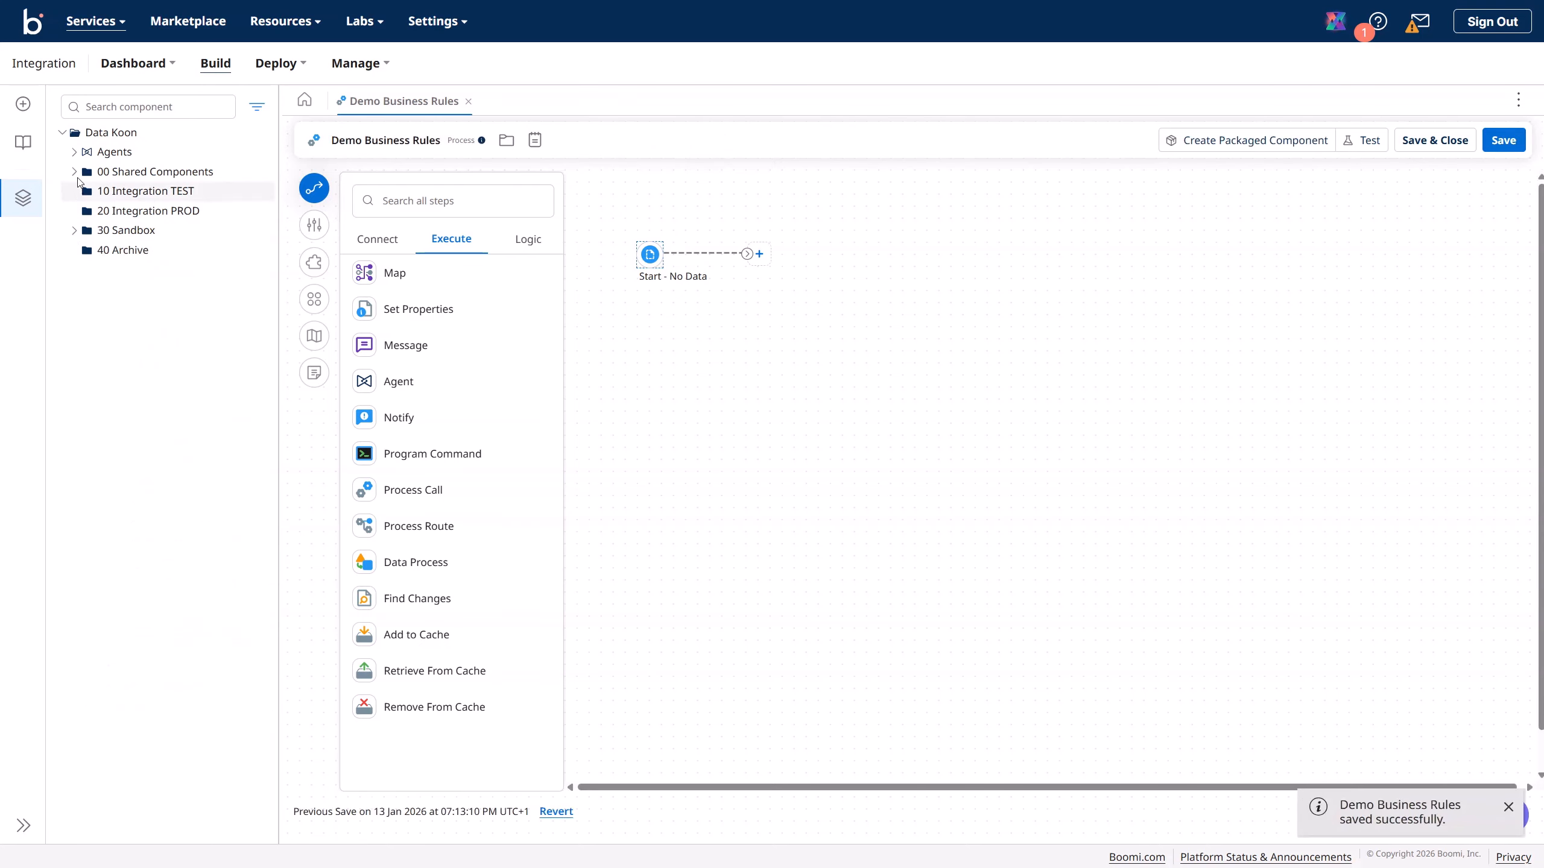
pyautogui.moveTo(278, 193); pyautogui.dragTo(71, 195)
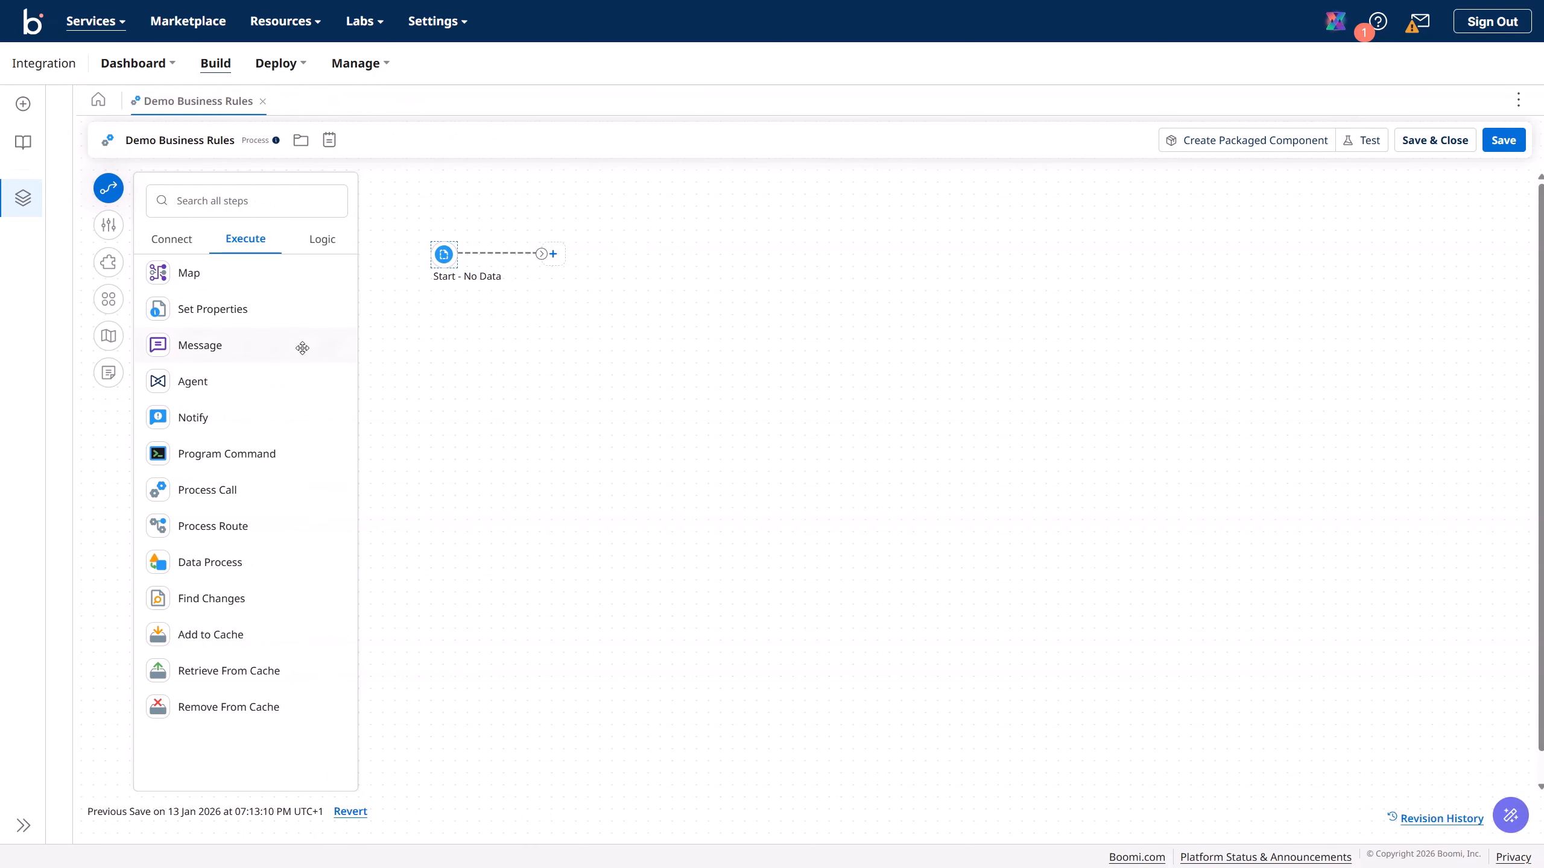
# - Add a Message step to the canvas with display name "Invoices Sample (XML)" and message text {1}
pyautogui.click(222, 201)
pyautogui.moveTo(213, 345); pyautogui.dragTo(689, 374)
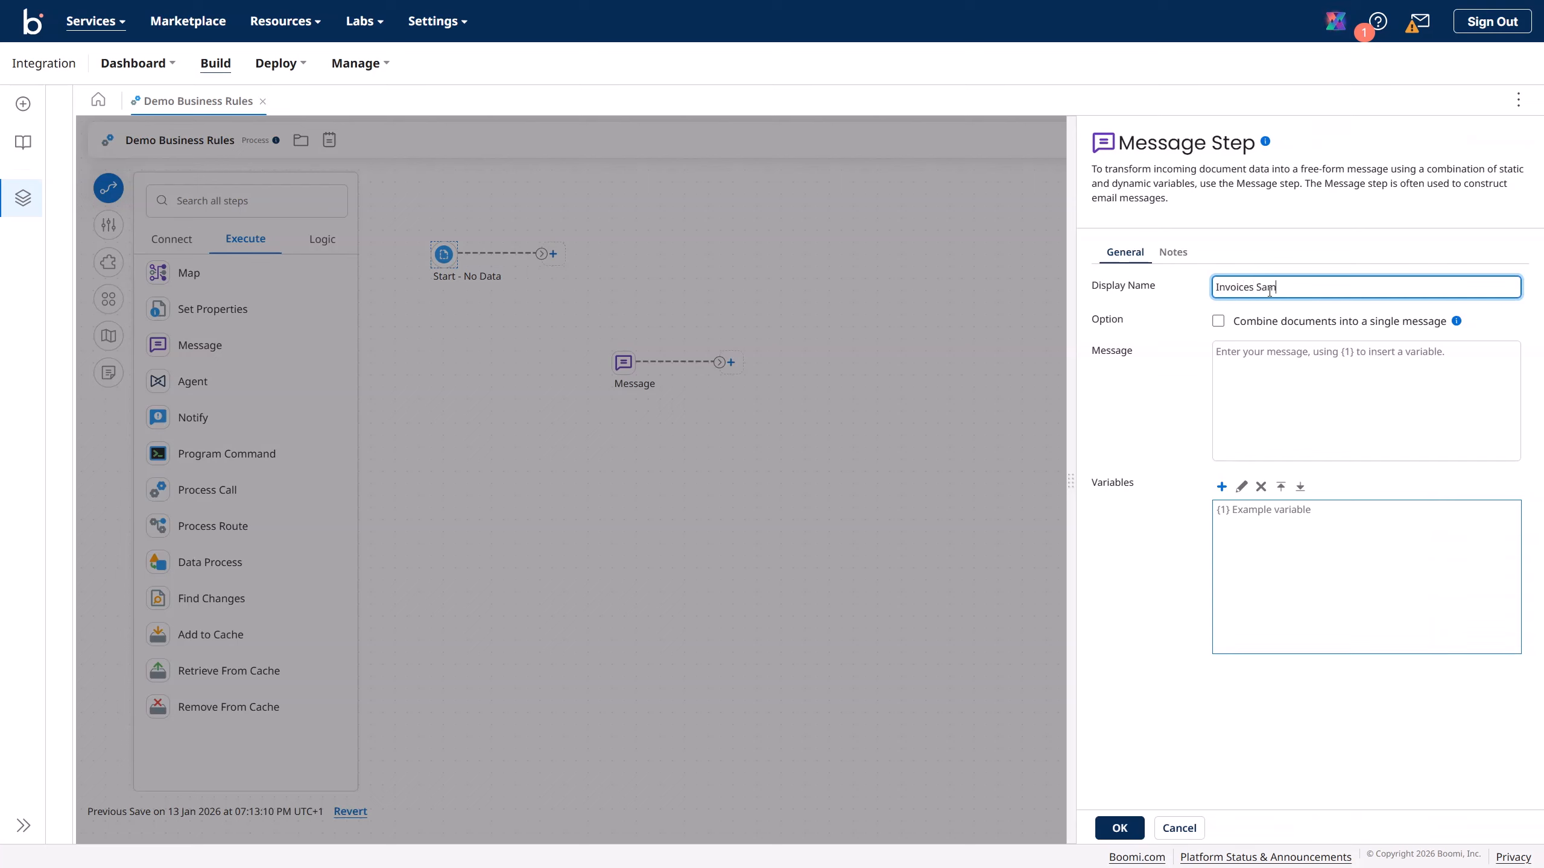
pyautogui.write('XML)')
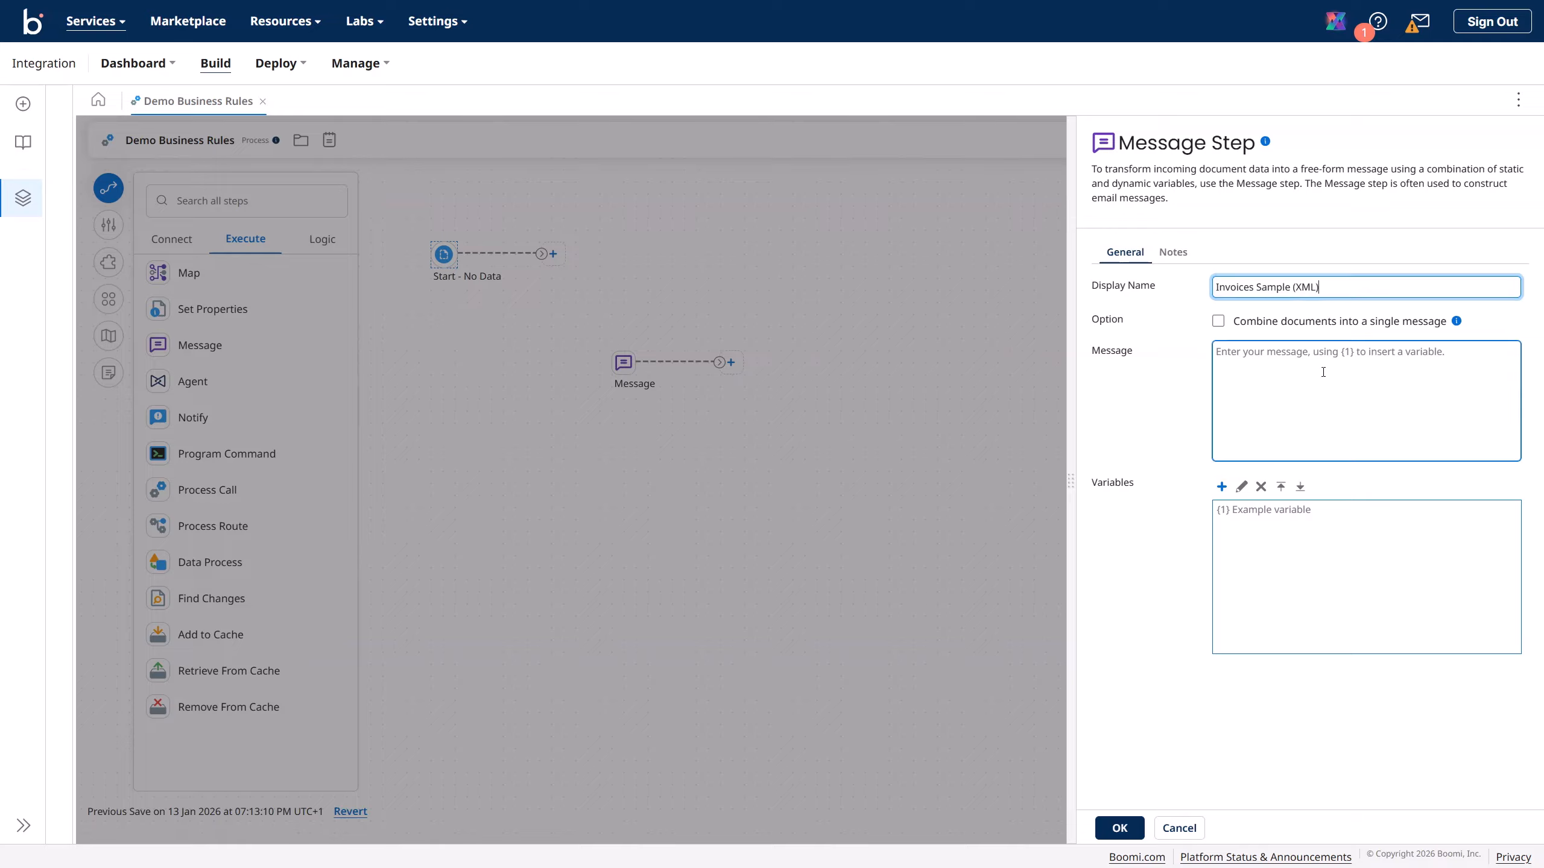
pyautogui.click(1247, 365)
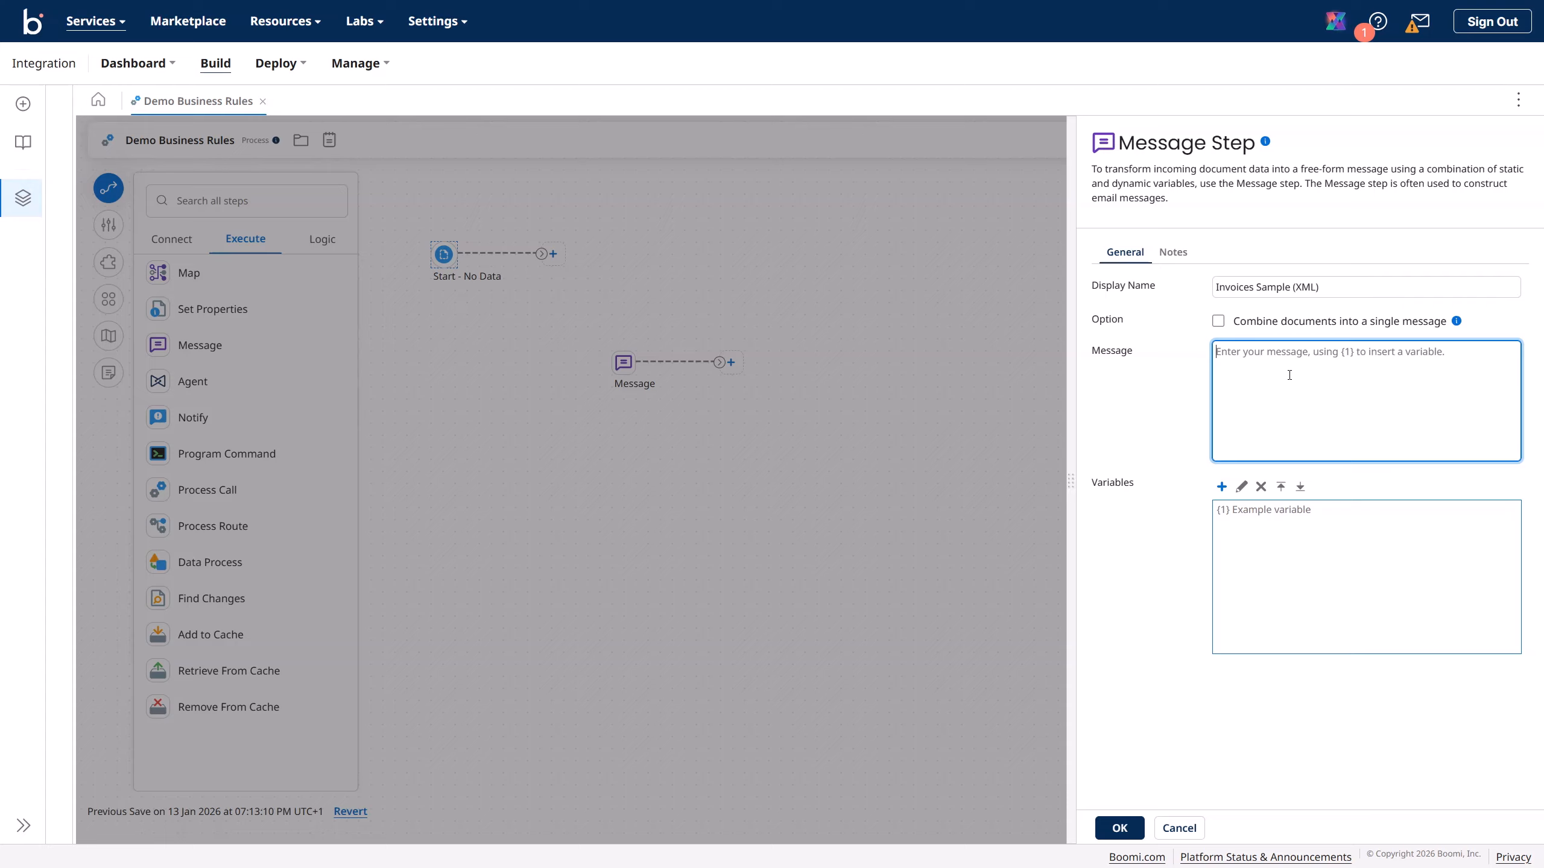
pyautogui.write('{1')
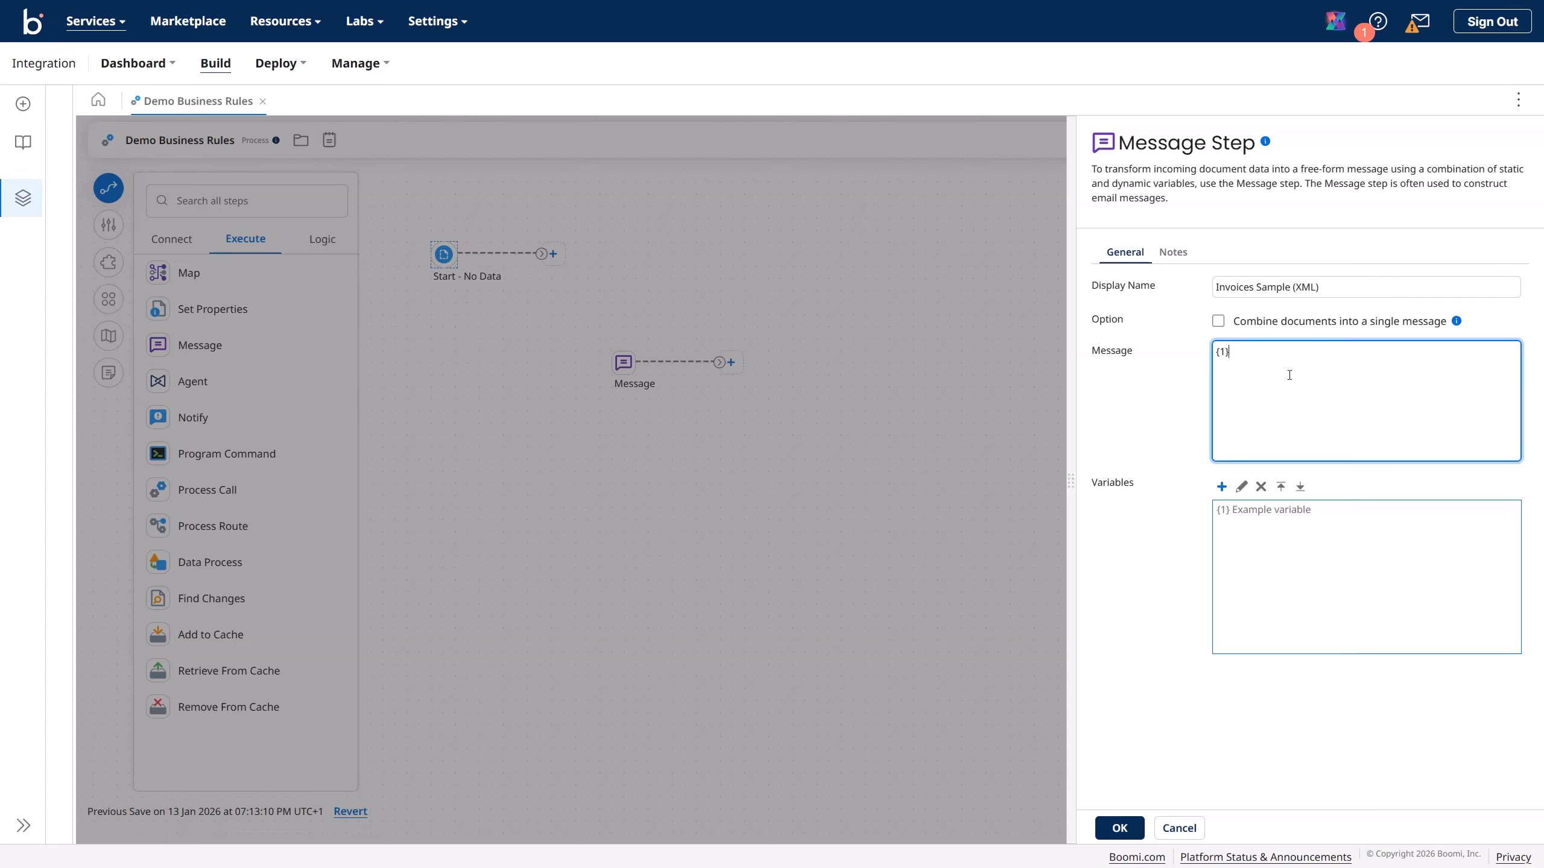
# - Add a static variable to the Message step containing the pasted XML invoice dataset
pyautogui.click(1221, 487)
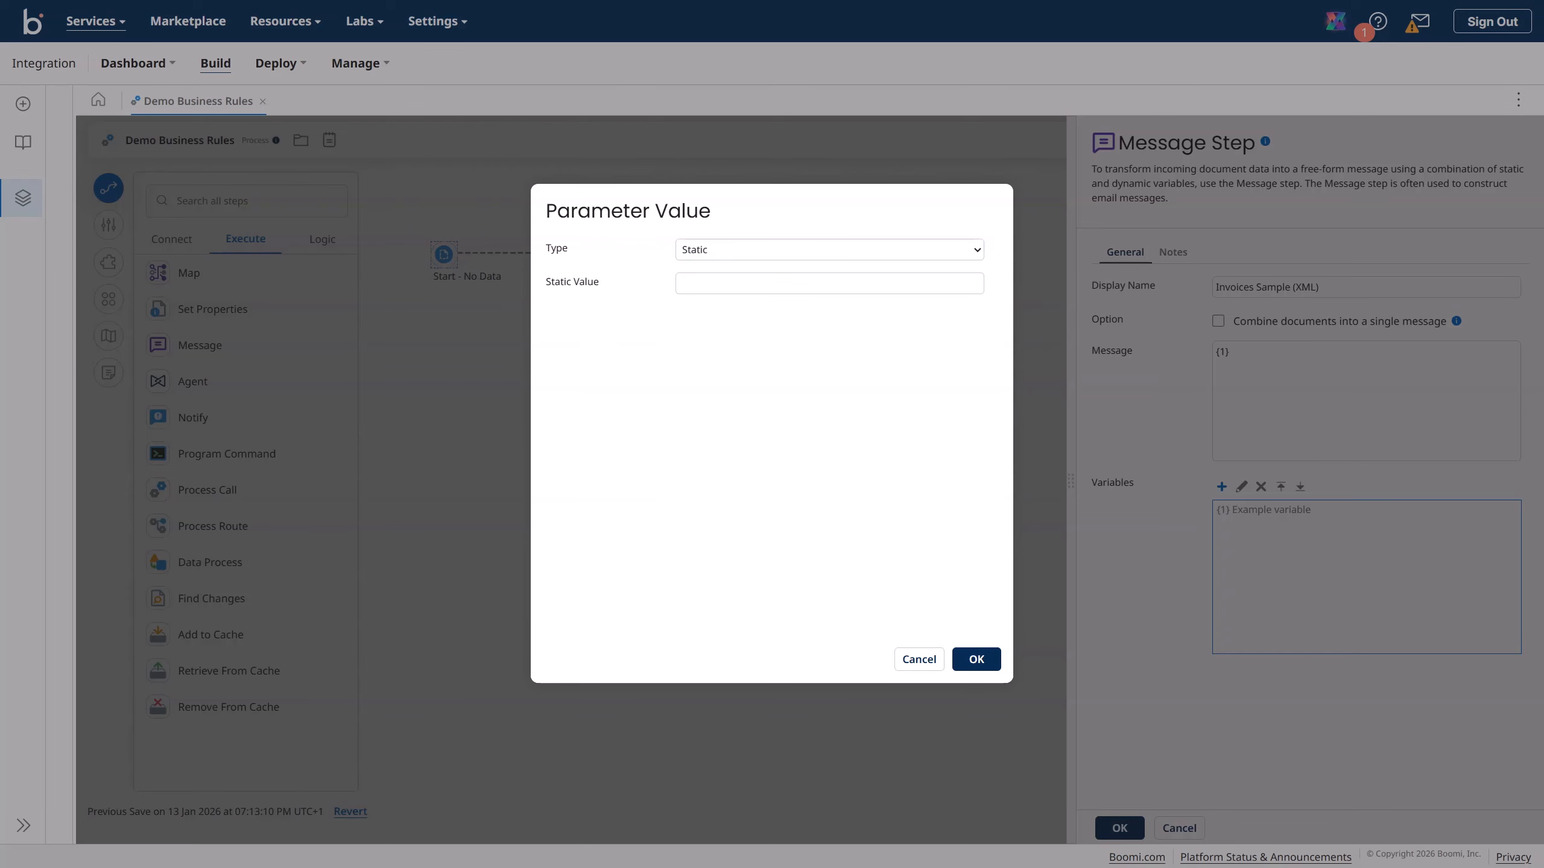
pyautogui.press('Tab')
pyautogui.hotkey('ctrl', 'v')
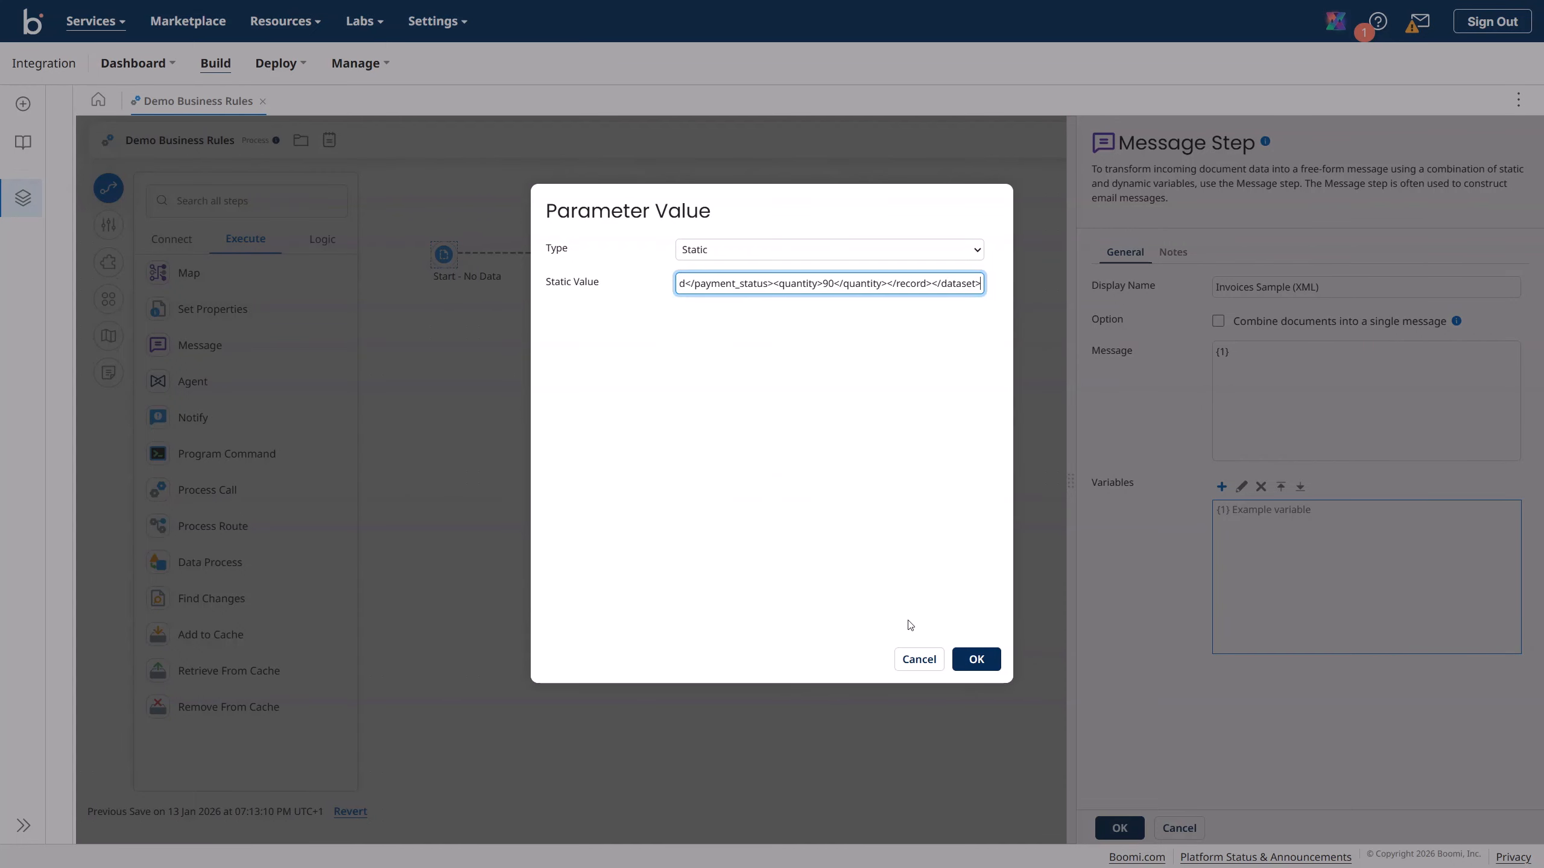
pyautogui.click(976, 659)
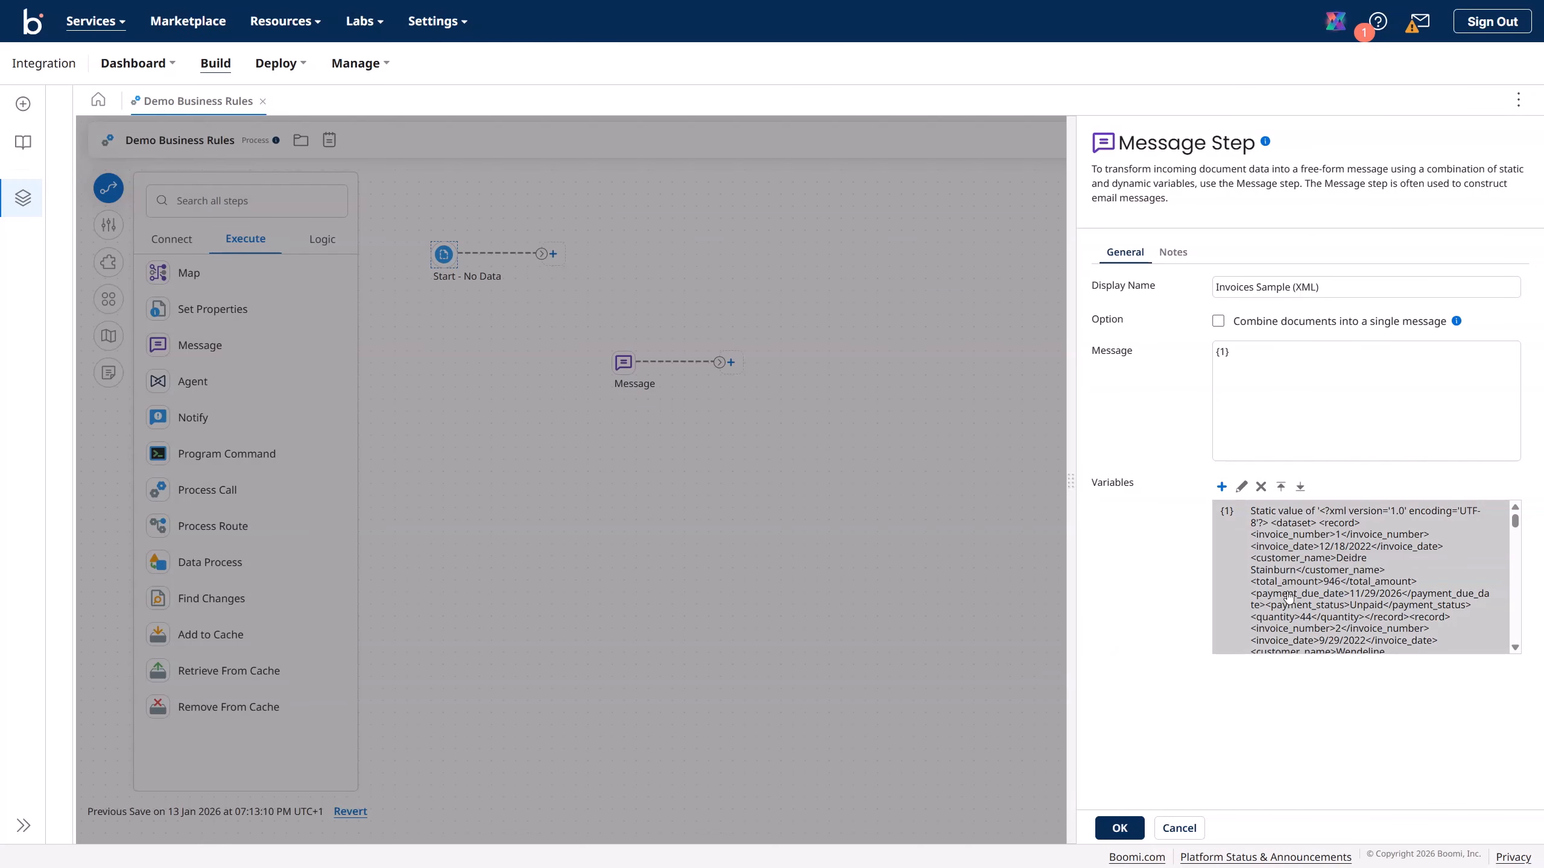
pyautogui.click(1215, 382)
pyautogui.click(1157, 531)
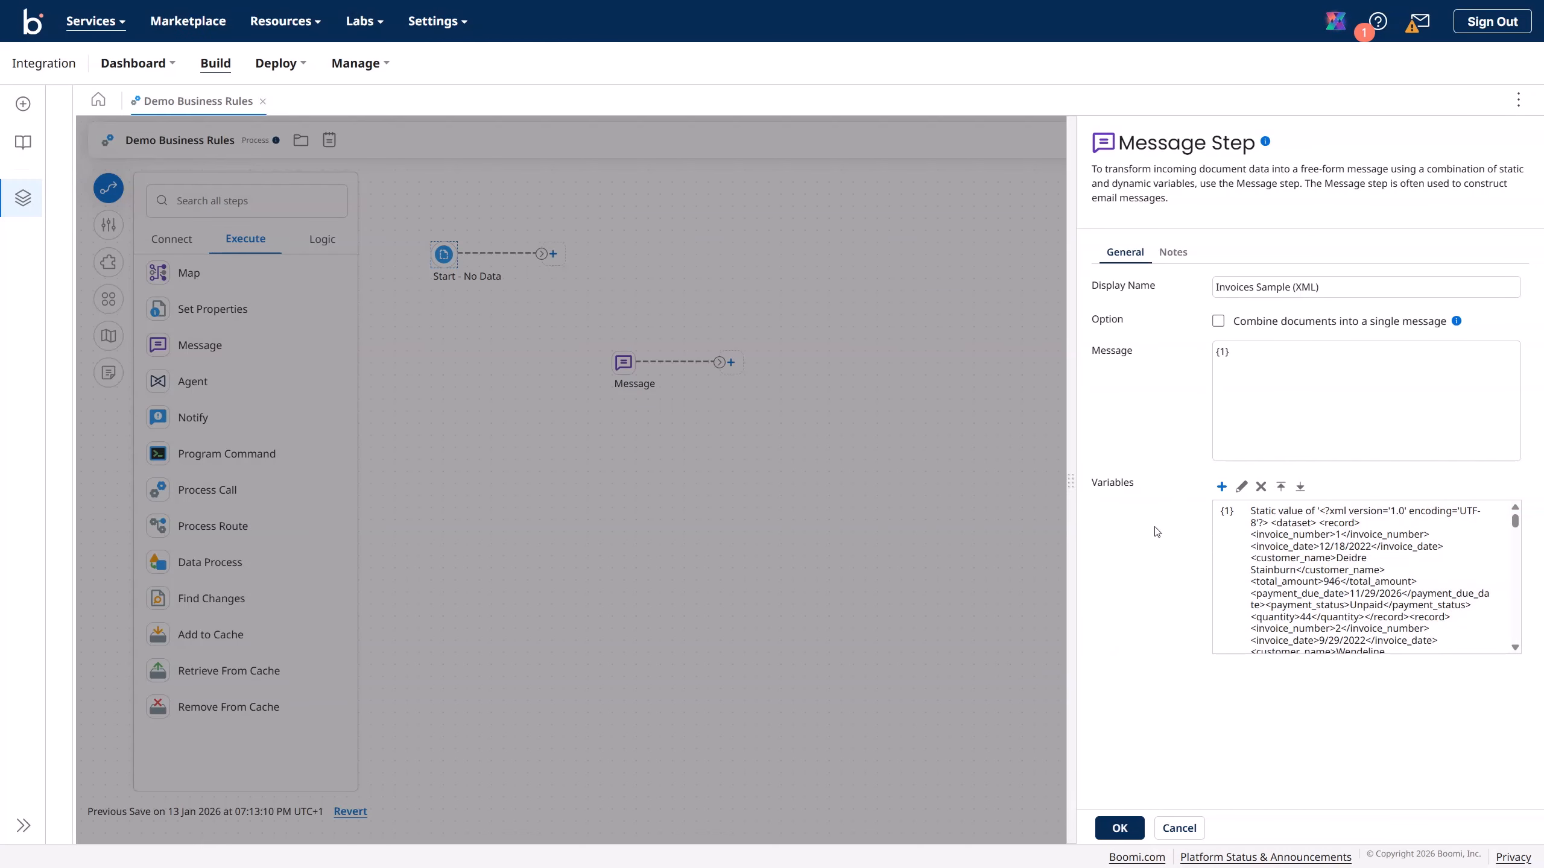
# - Confirm the Message step and connect it directly after the Start step
pyautogui.click(1119, 828)
pyautogui.moveTo(629, 366)
pyautogui.moveTo(629, 366); pyautogui.dragTo(610, 254)
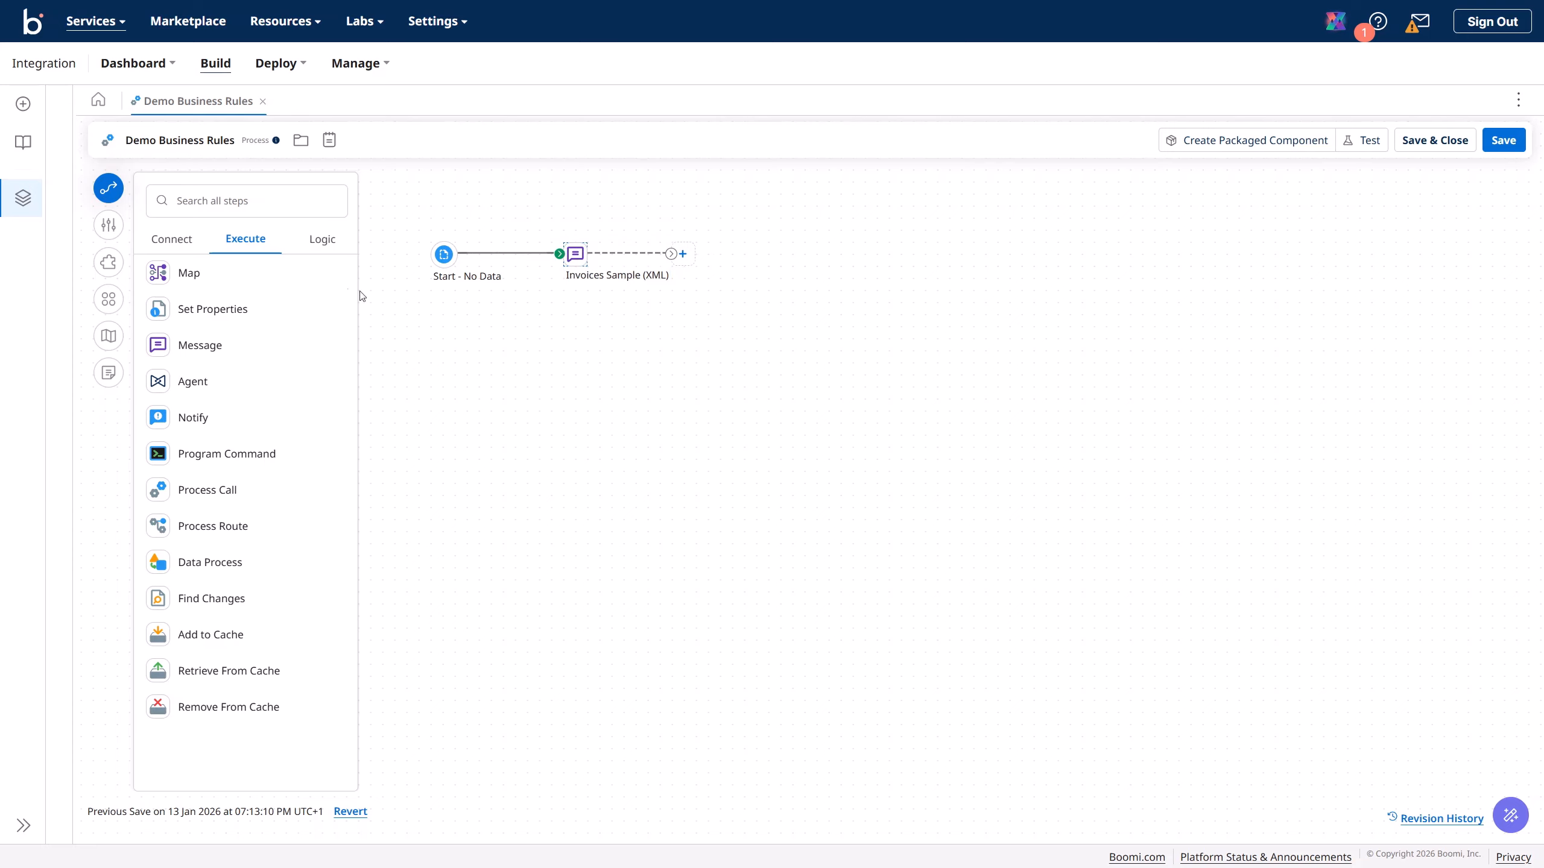
# - Place a Data Process step on the canvas below the Invoices Sample (XML) step, leaving it unconfigured
pyautogui.moveTo(217, 561); pyautogui.dragTo(614, 444)
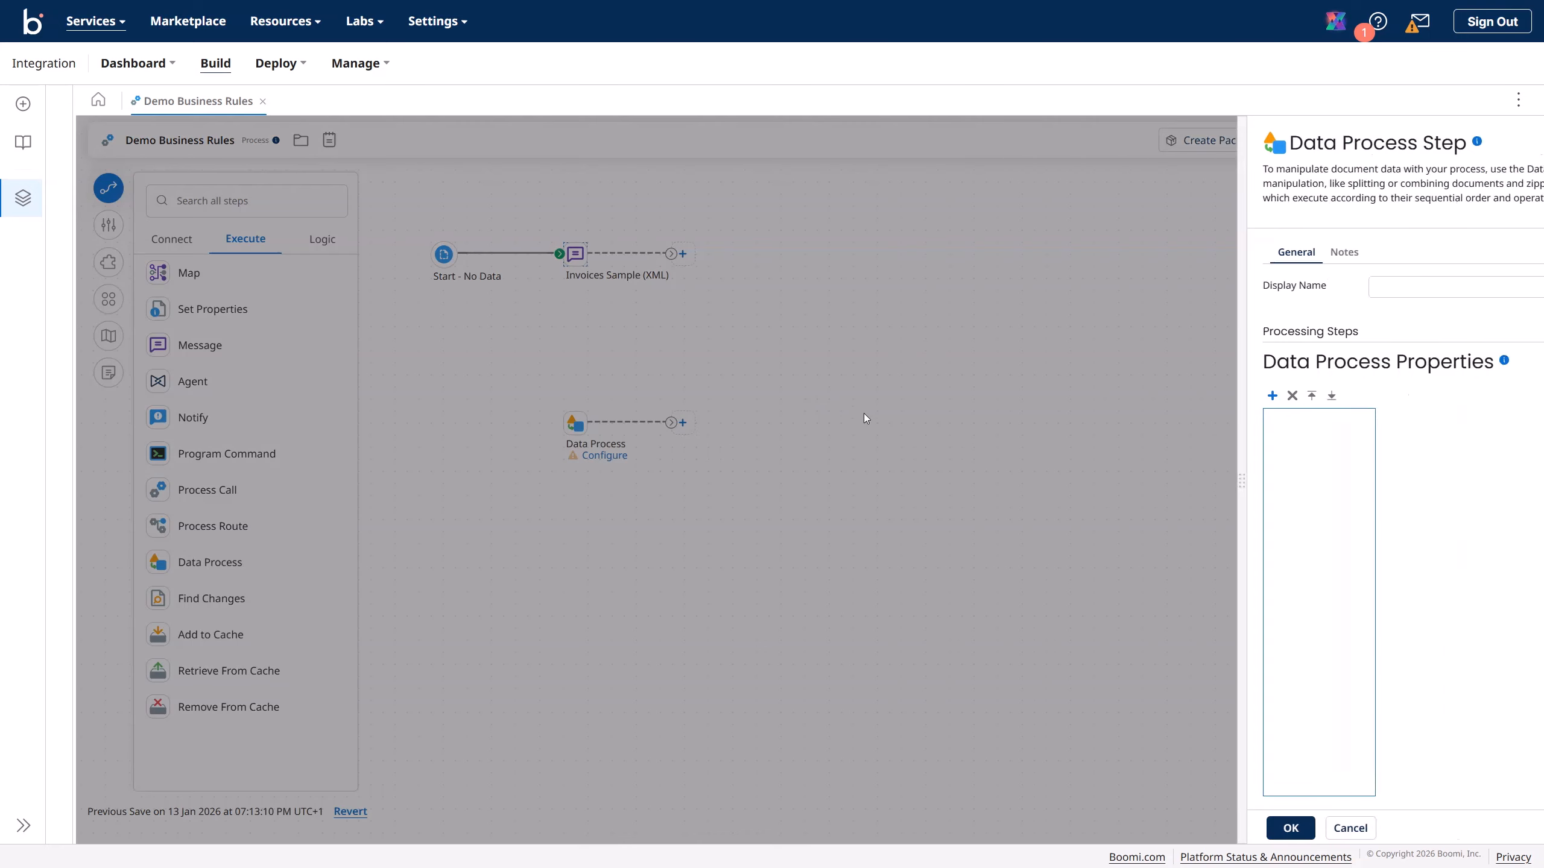
pyautogui.click(1150, 281)
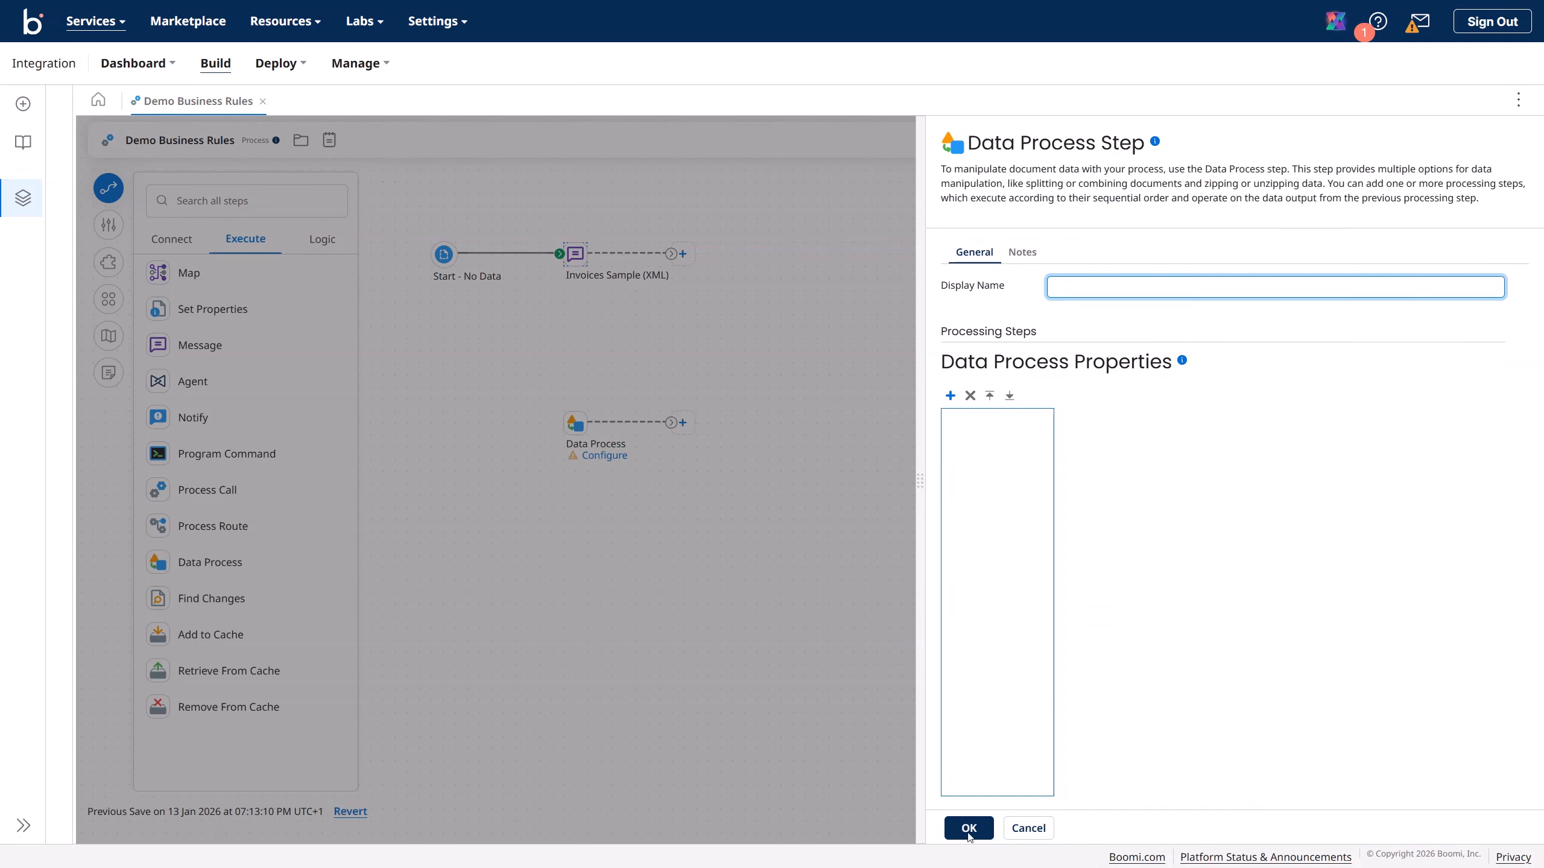
pyautogui.click(1028, 828)
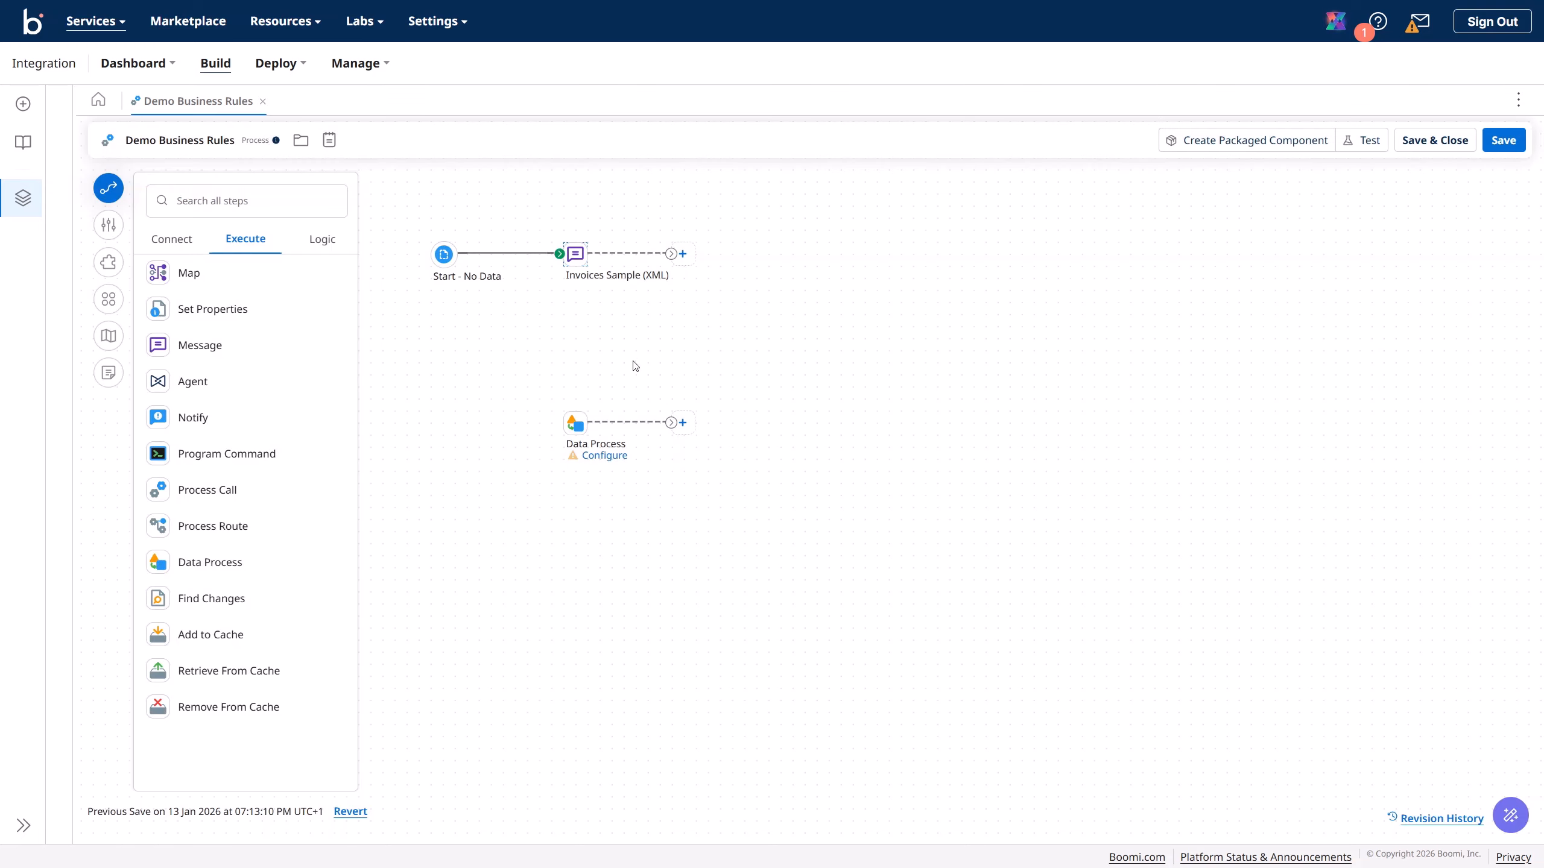
# - Add a Business Rules step after the Invoices Sample (XML) step and move it aside, detached from the flow
pyautogui.click(691, 260)
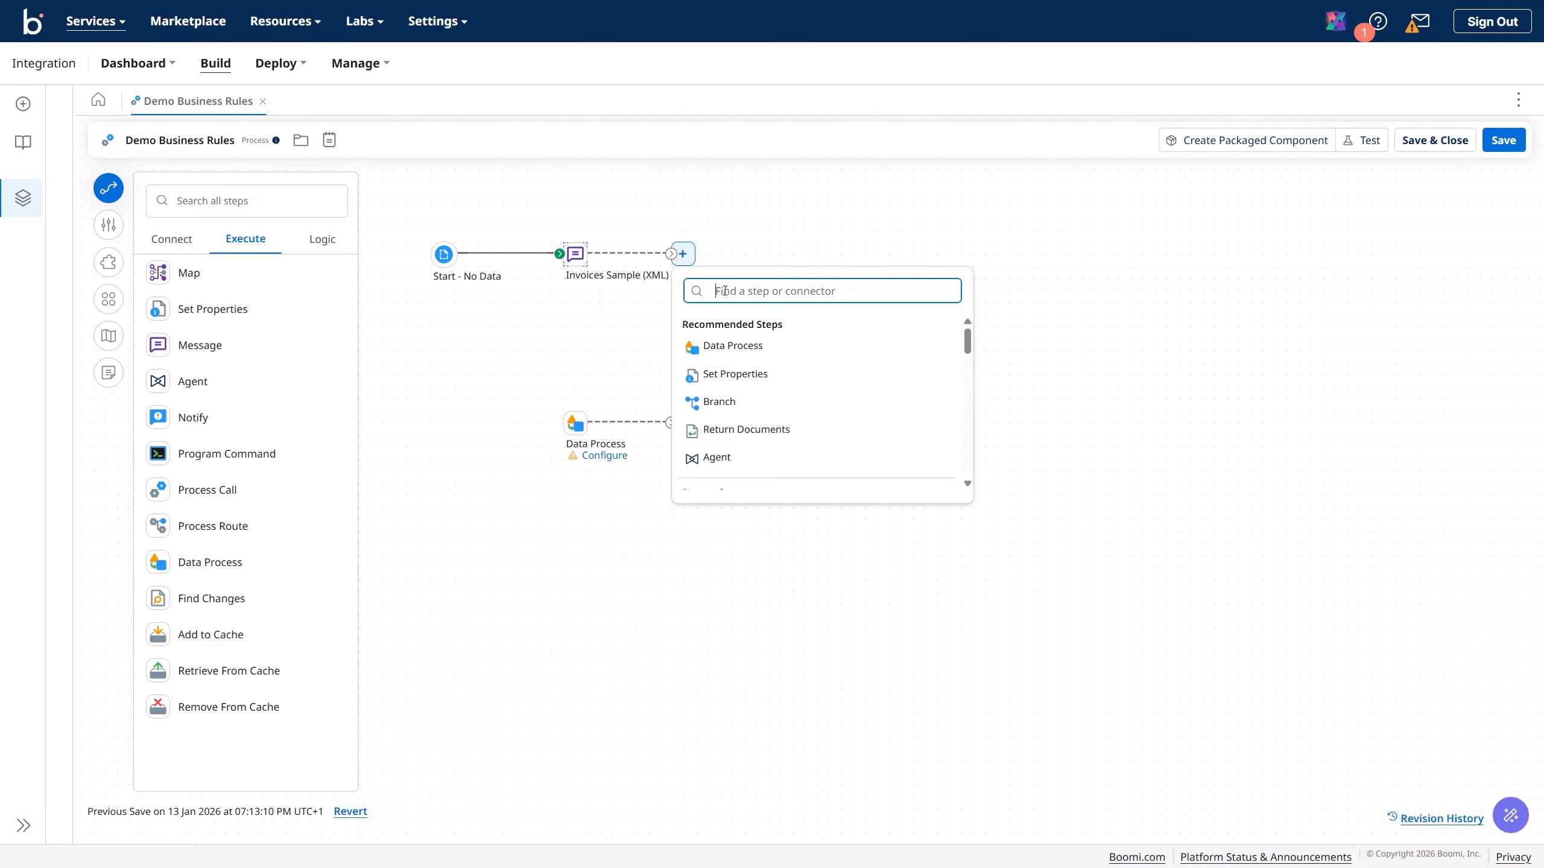
pyautogui.write('prof')
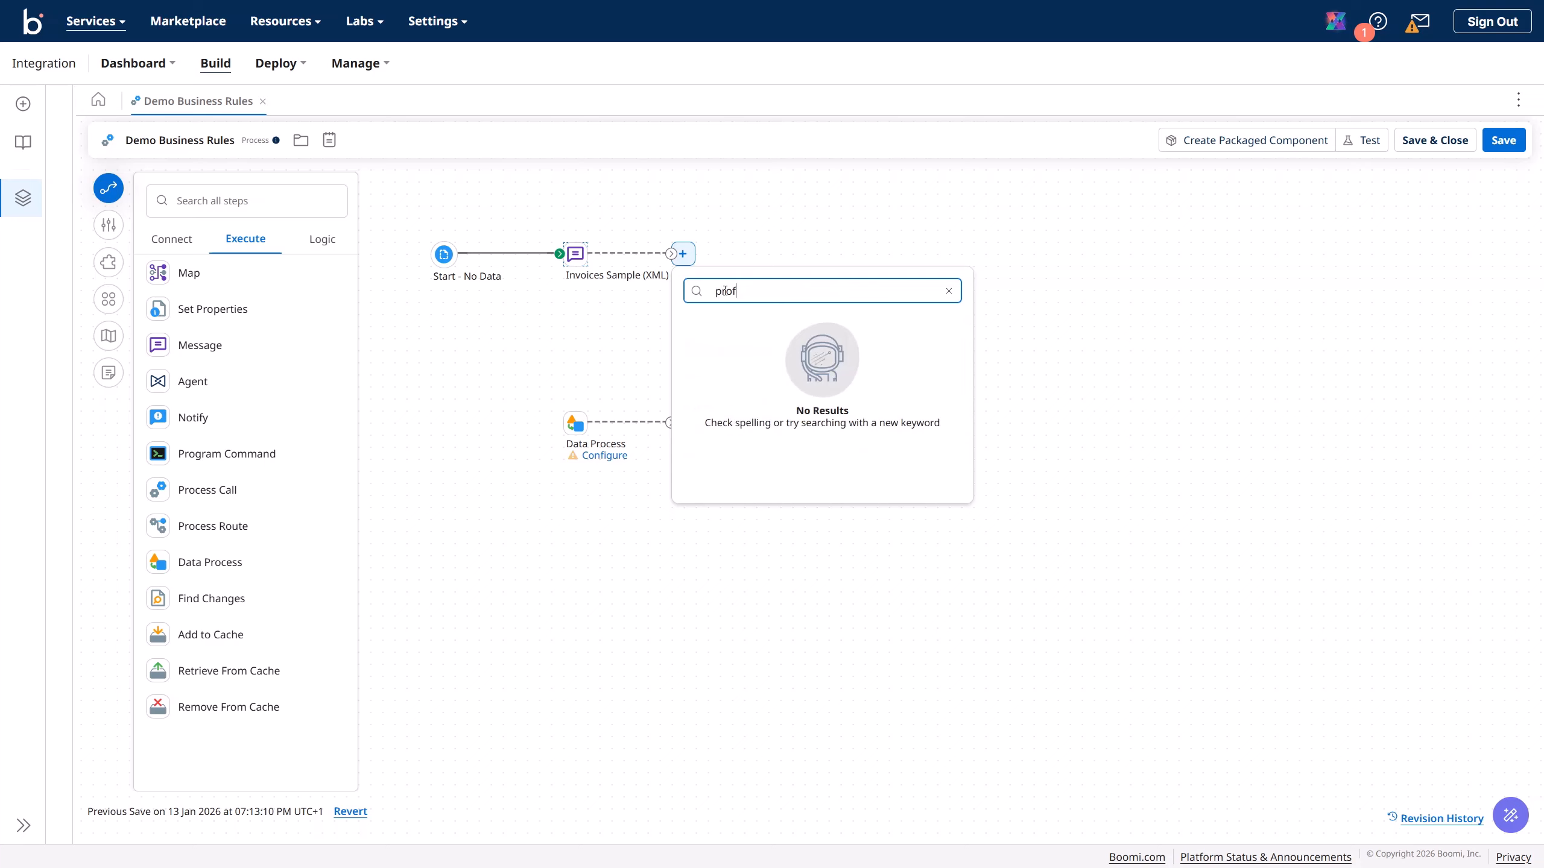
pyautogui.press('BackSpace')
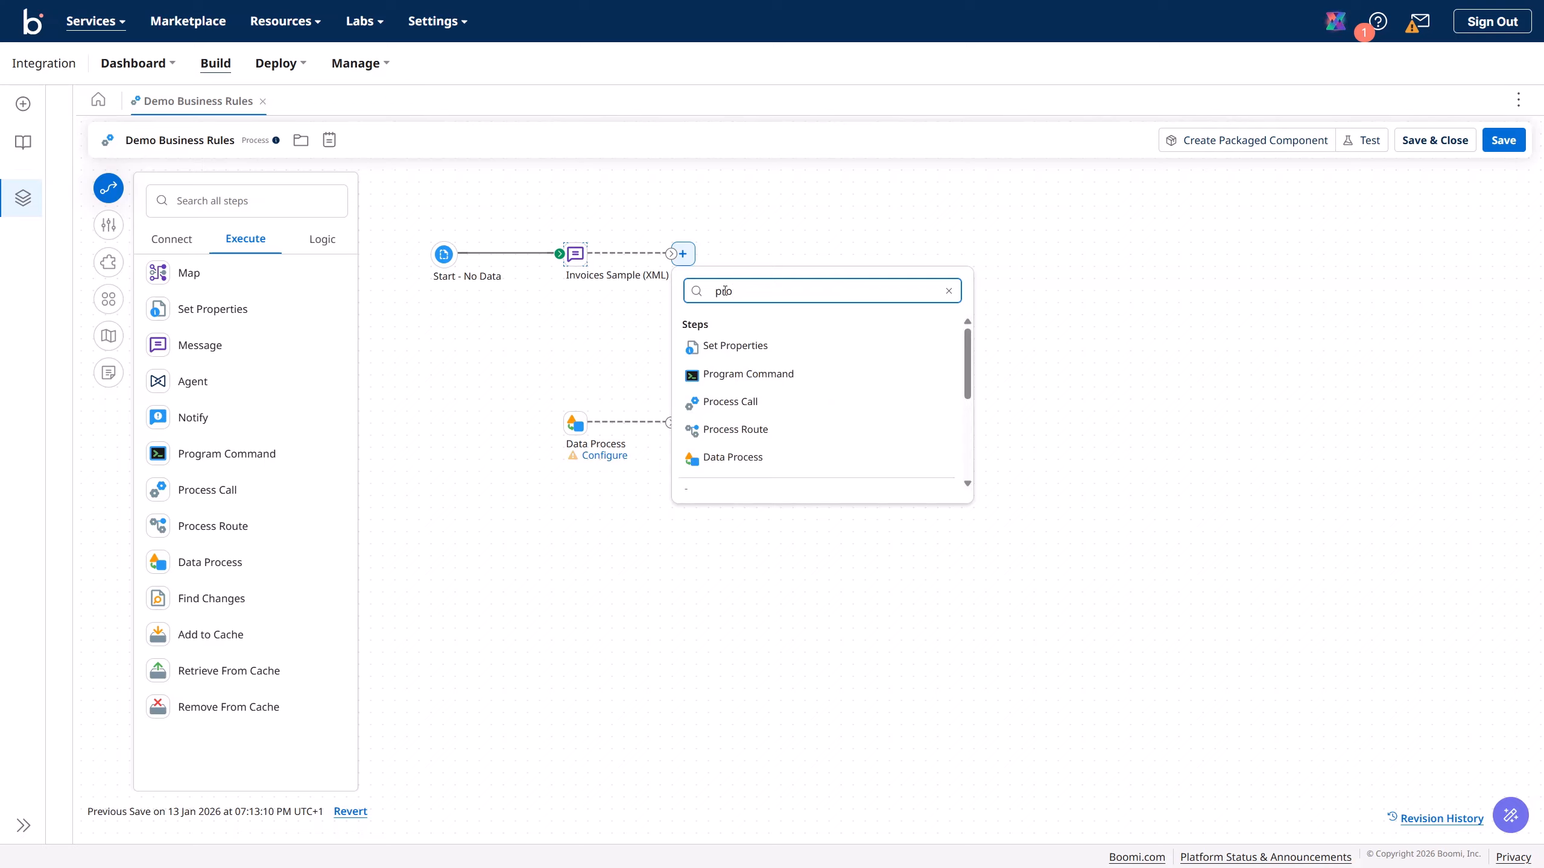
pyautogui.press('BackSpace')
pyautogui.press('BackSpace')
pyautogui.press('BackSpace')
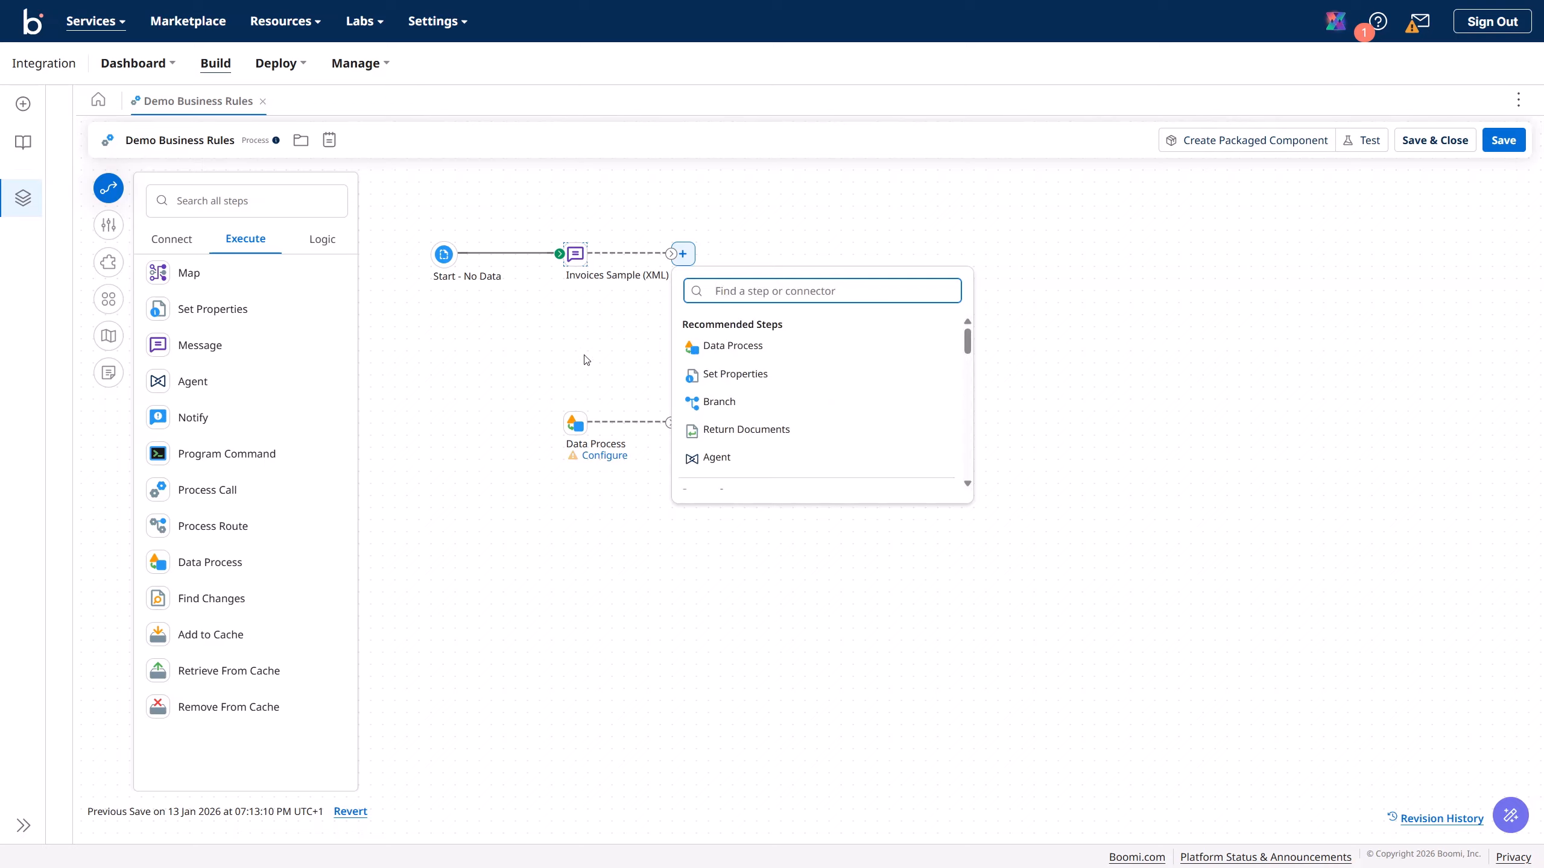
pyautogui.write('business')
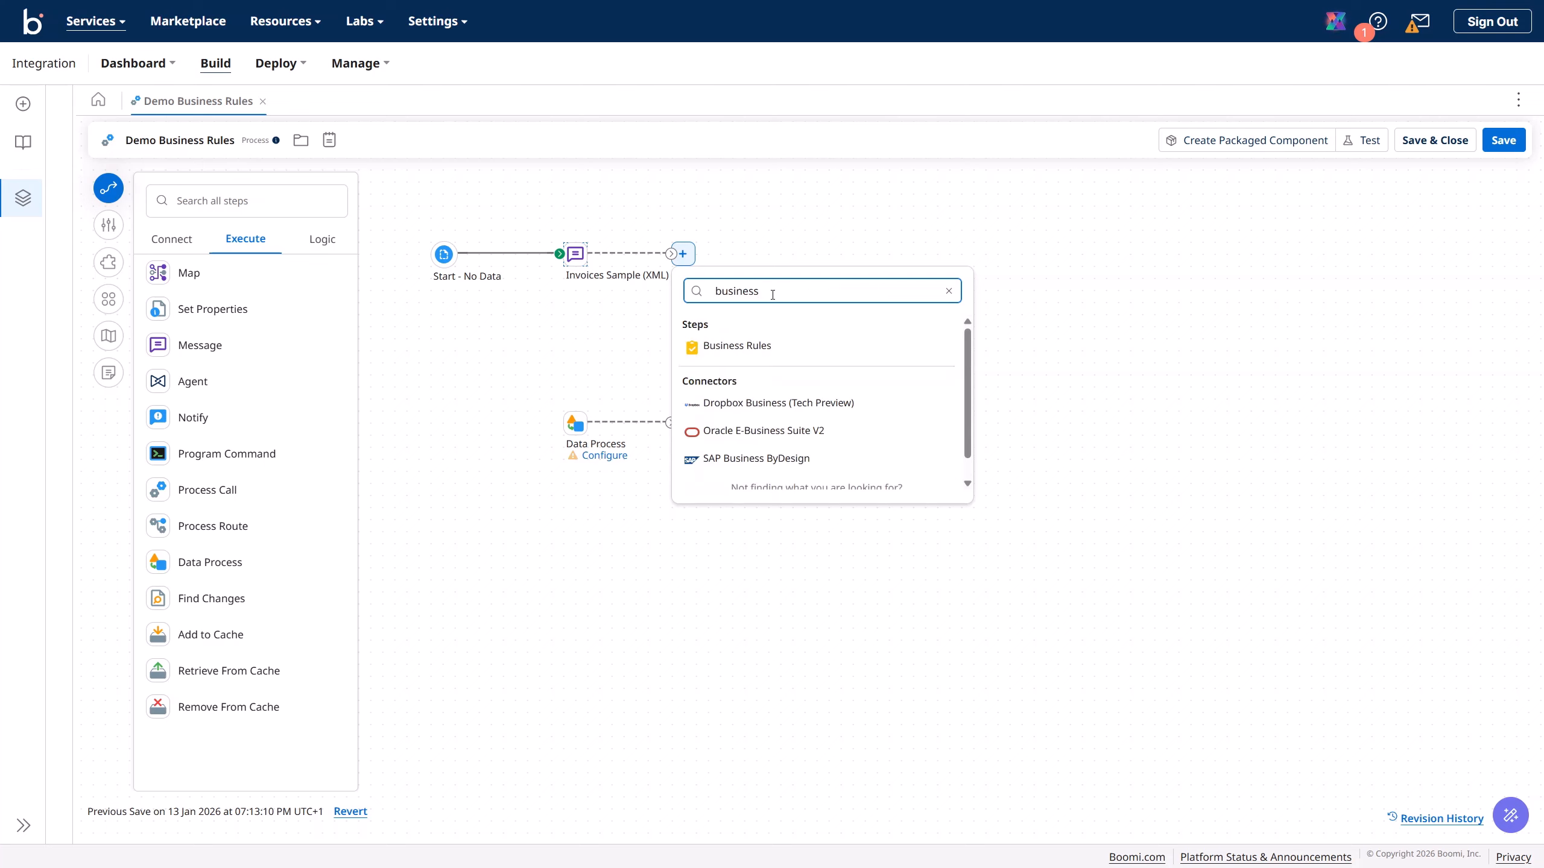
pyautogui.click(753, 347)
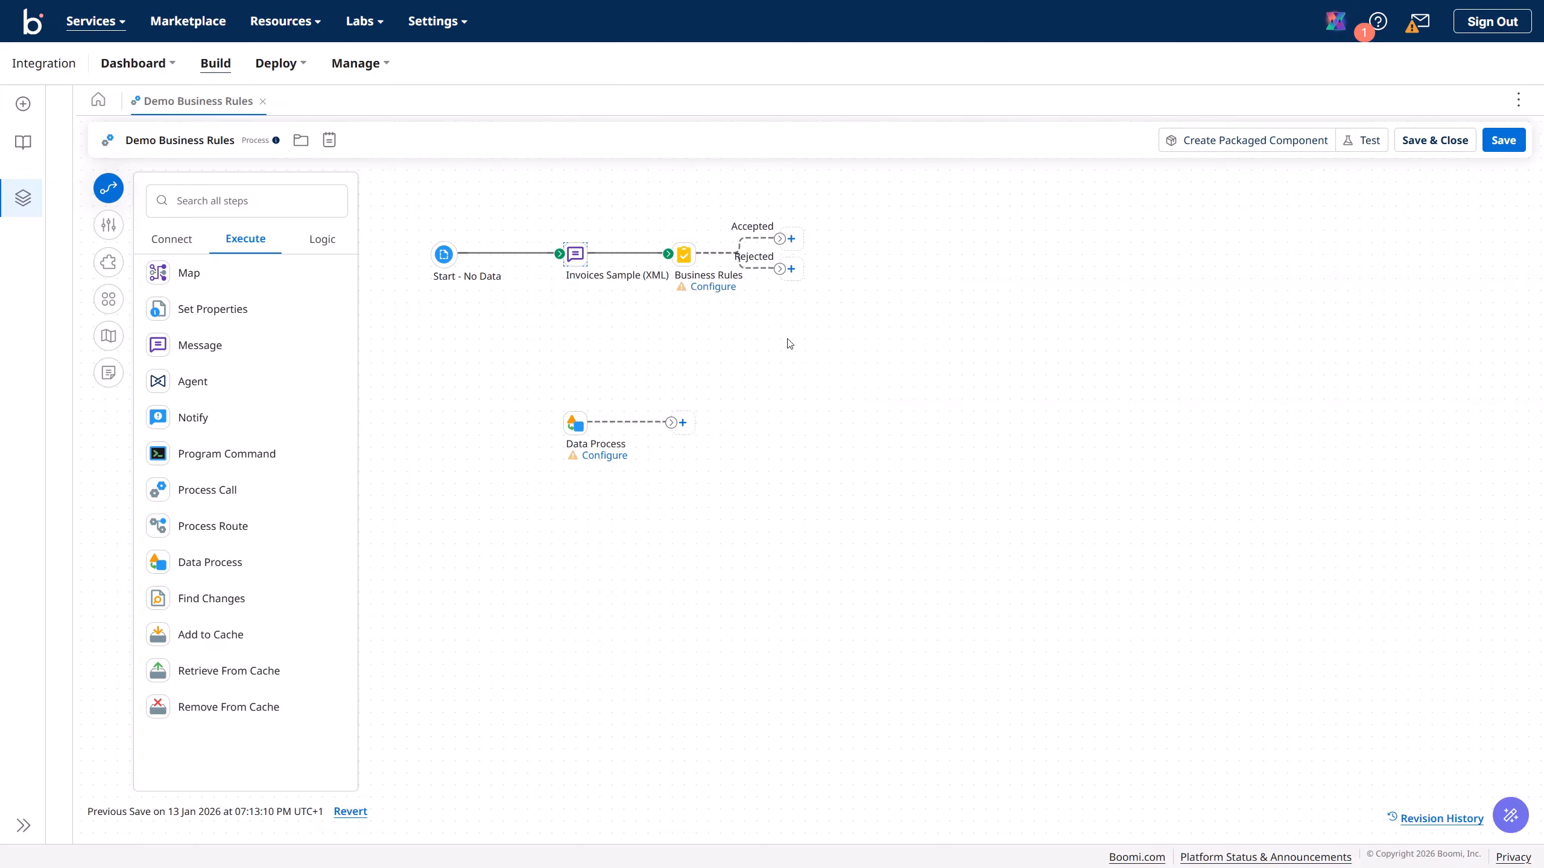
pyautogui.moveTo(705, 294)
pyautogui.moveTo(684, 256); pyautogui.dragTo(888, 363)
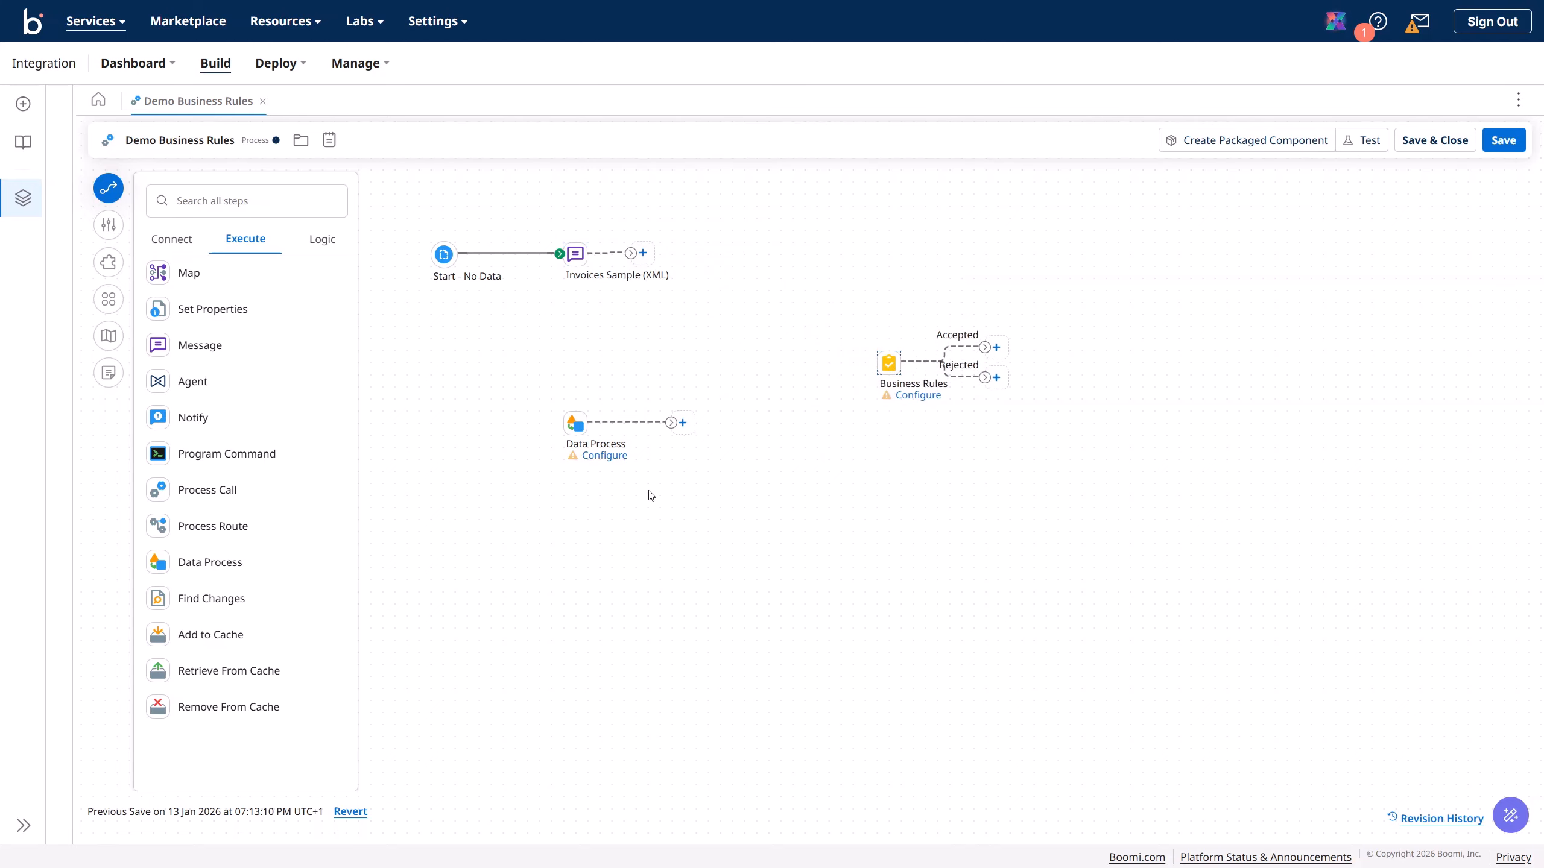
# - Name the Data Process step "Split Documents" and add a Split Documents processing step to it
pyautogui.click(604, 455)
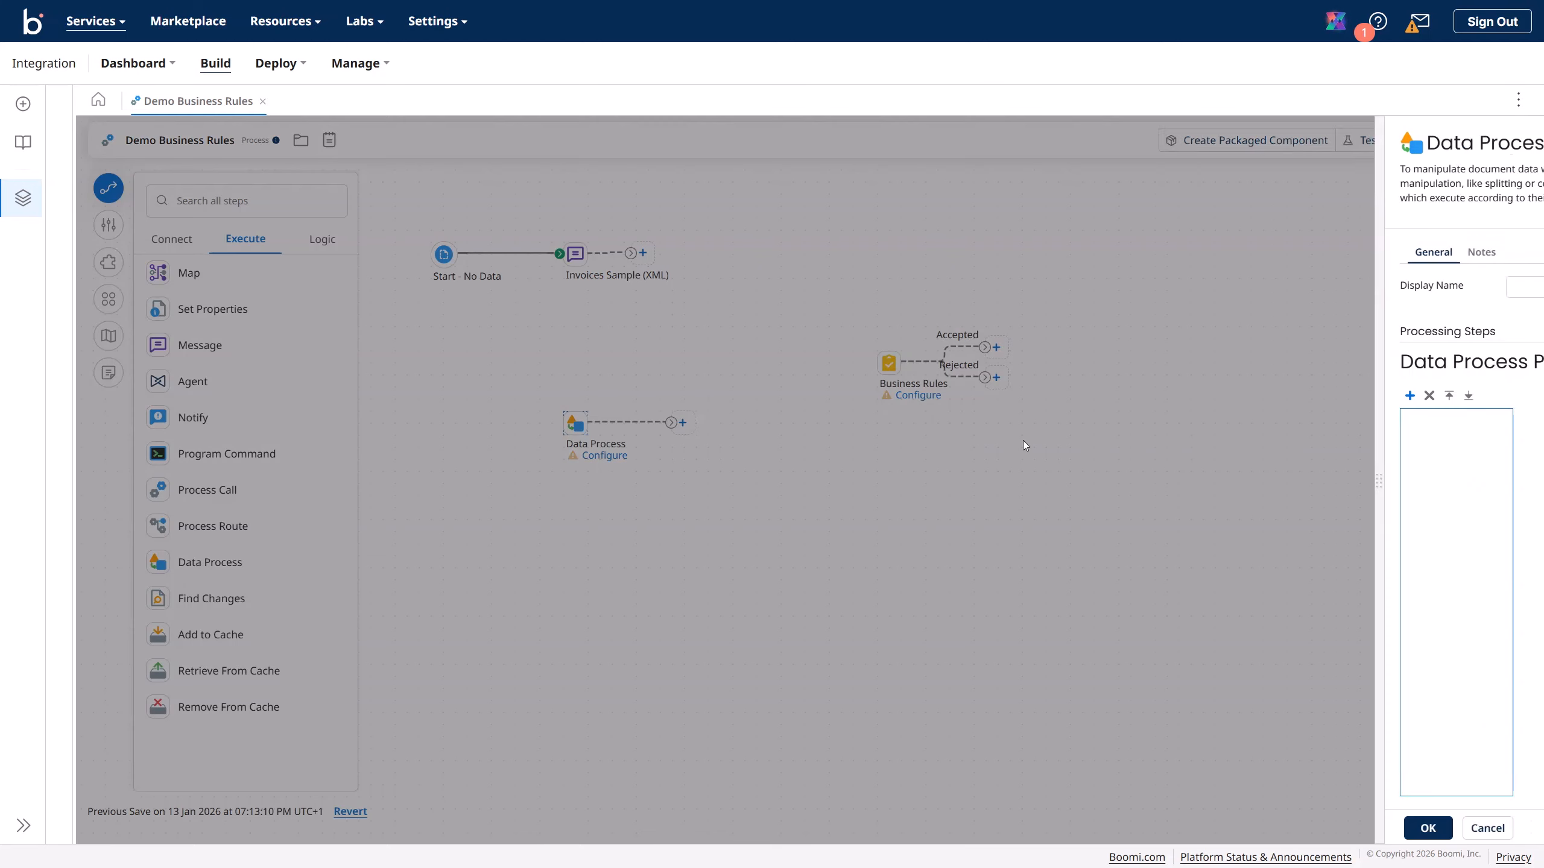
pyautogui.click(1117, 290)
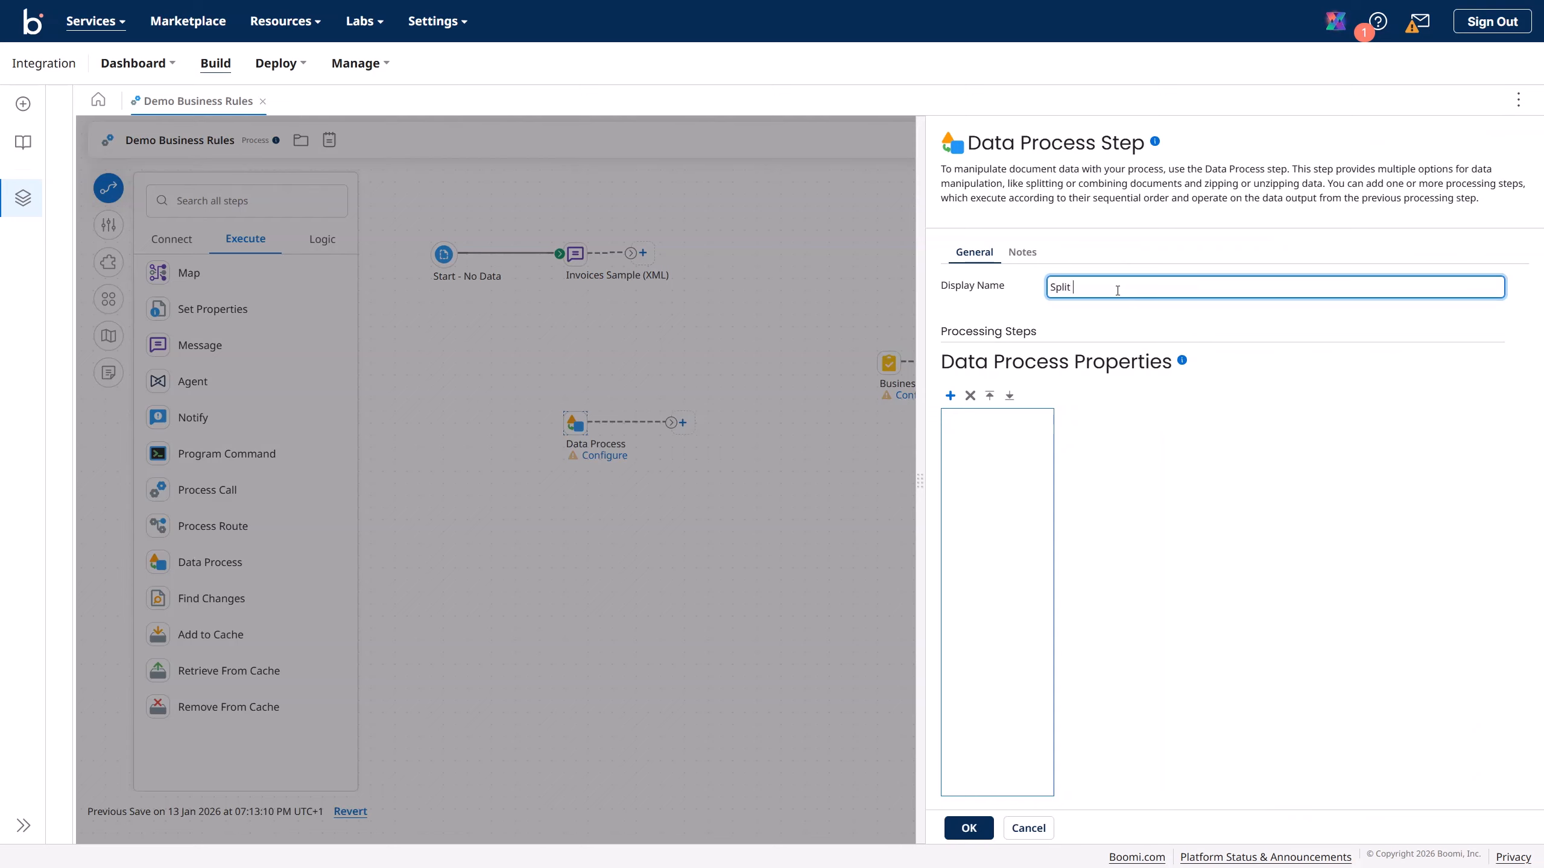
pyautogui.write('Split Documents')
pyautogui.click(950, 395)
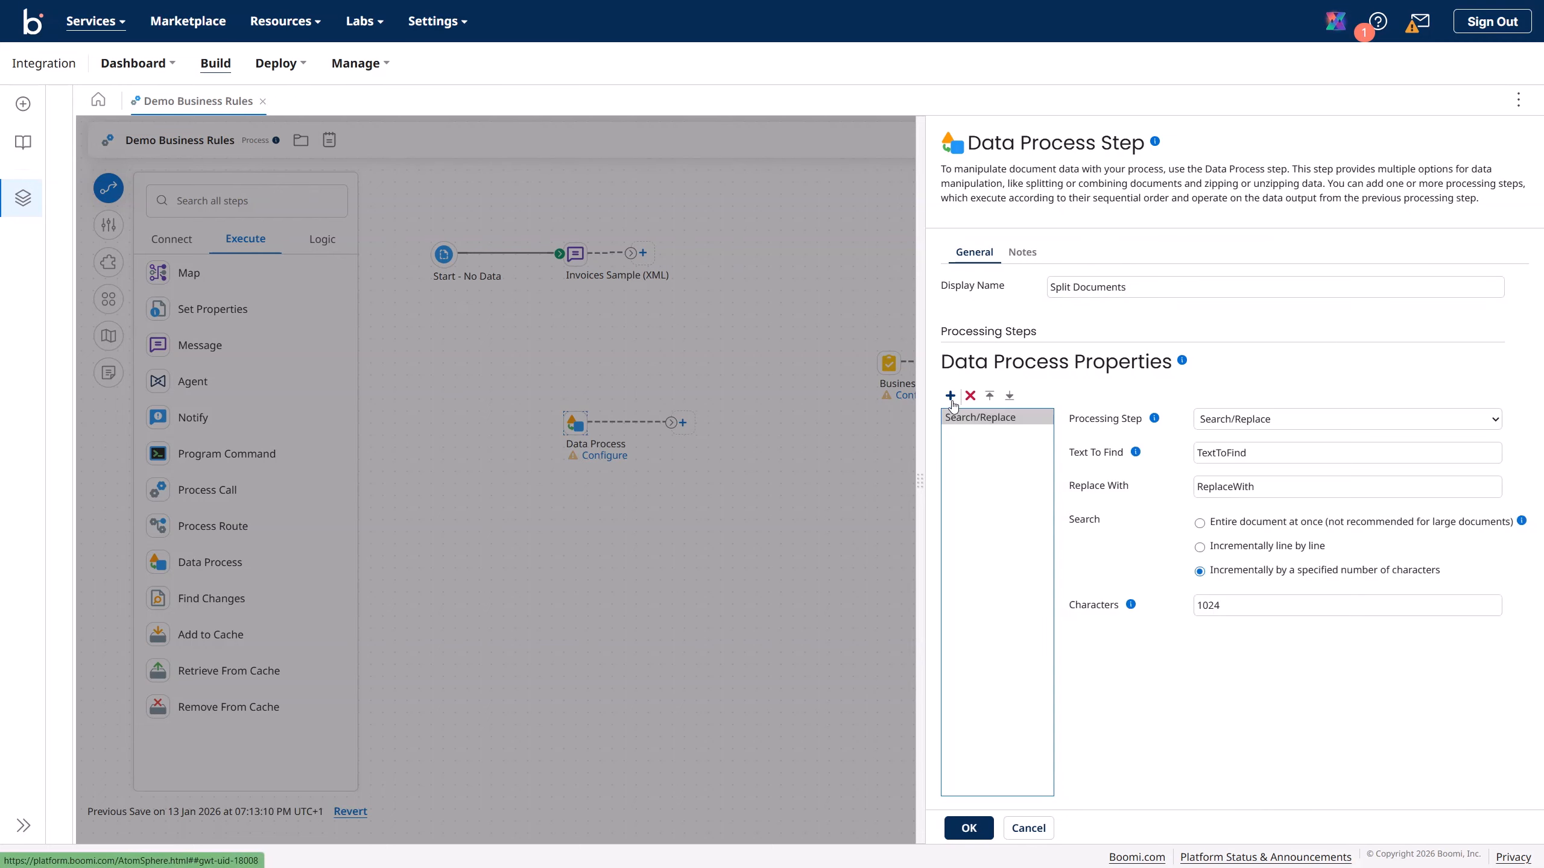
pyautogui.click(1233, 420)
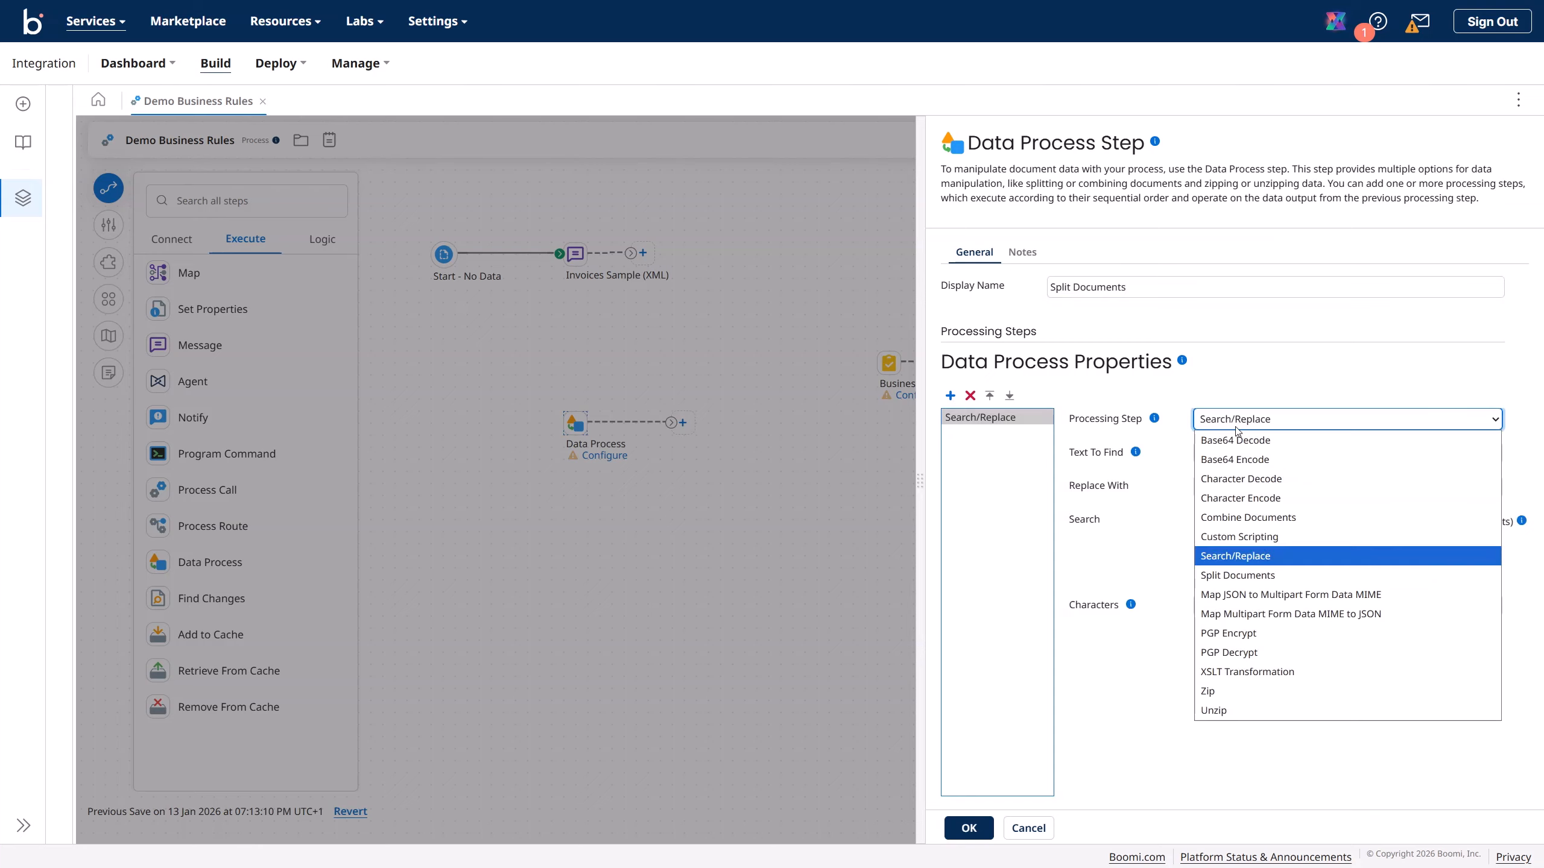
pyautogui.click(1289, 576)
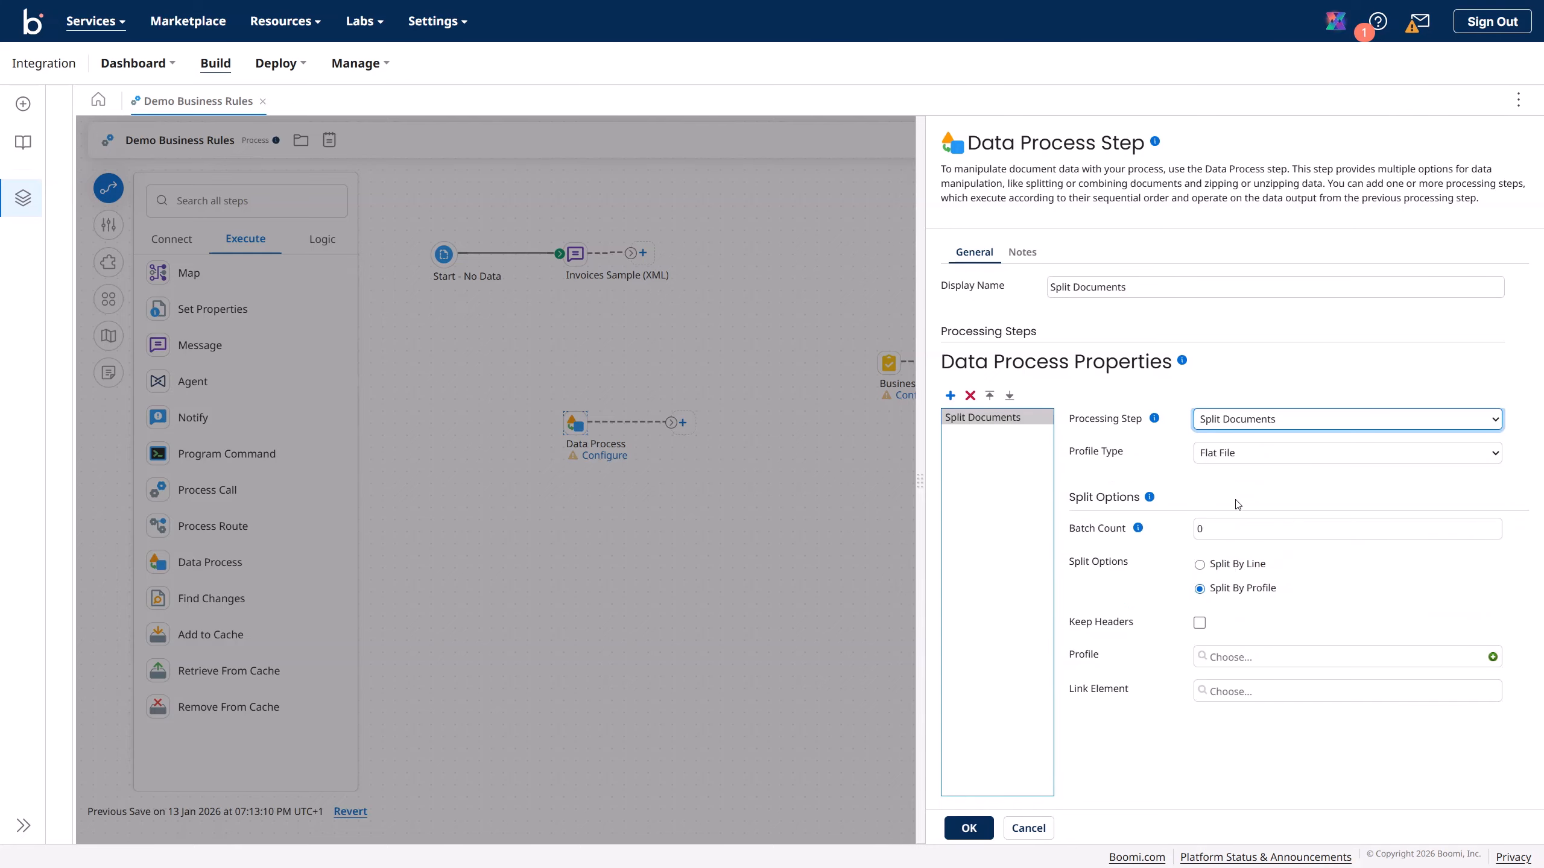
# - Set the Split Documents profile type to XML and start a new XML profile for it
pyautogui.click(1228, 455)
pyautogui.click(1212, 532)
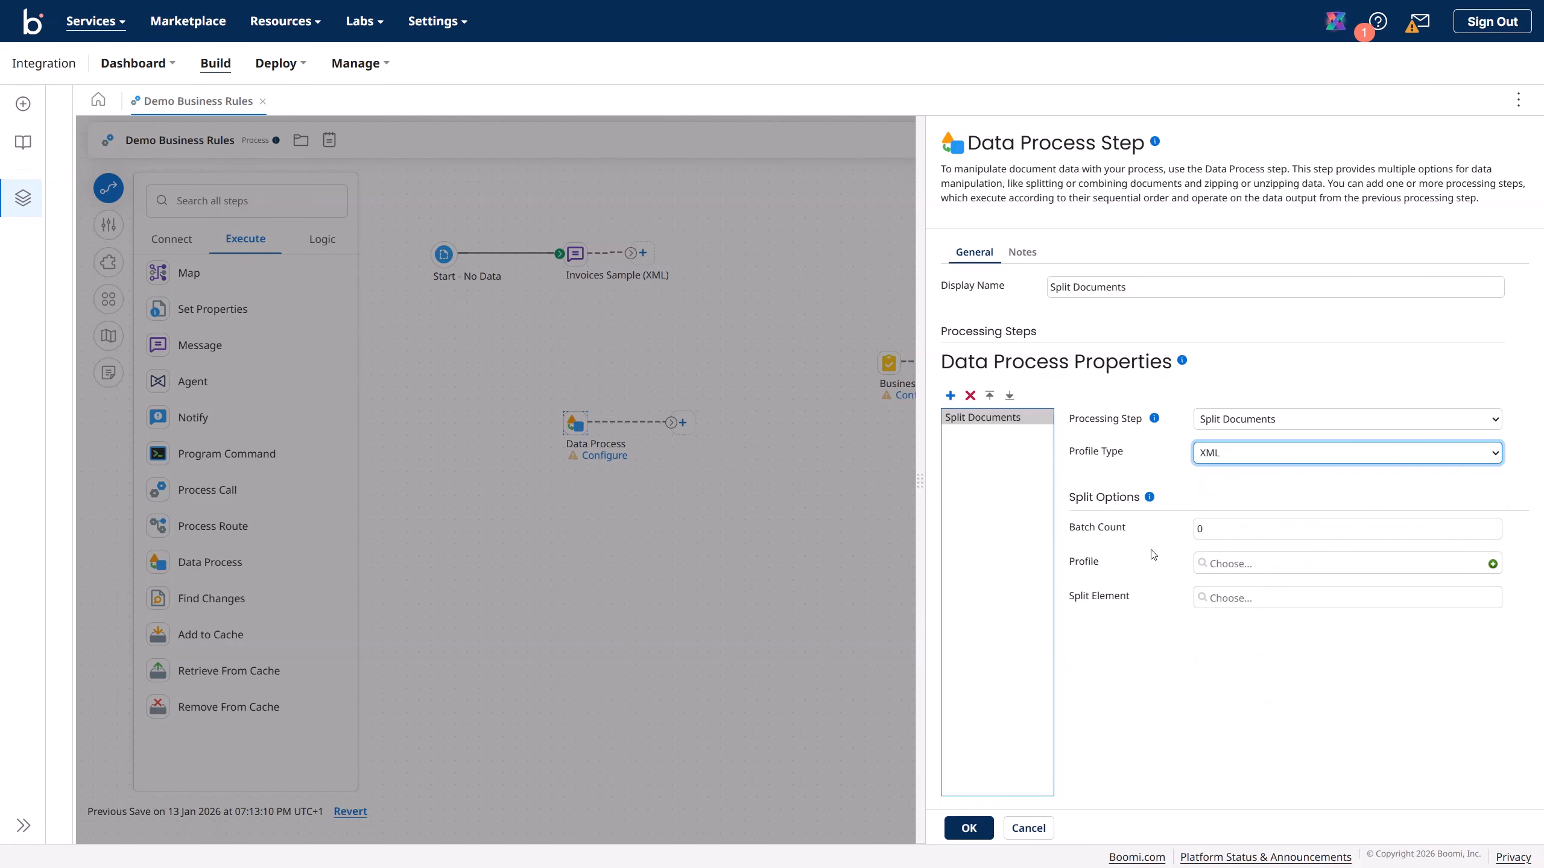
pyautogui.click(1493, 565)
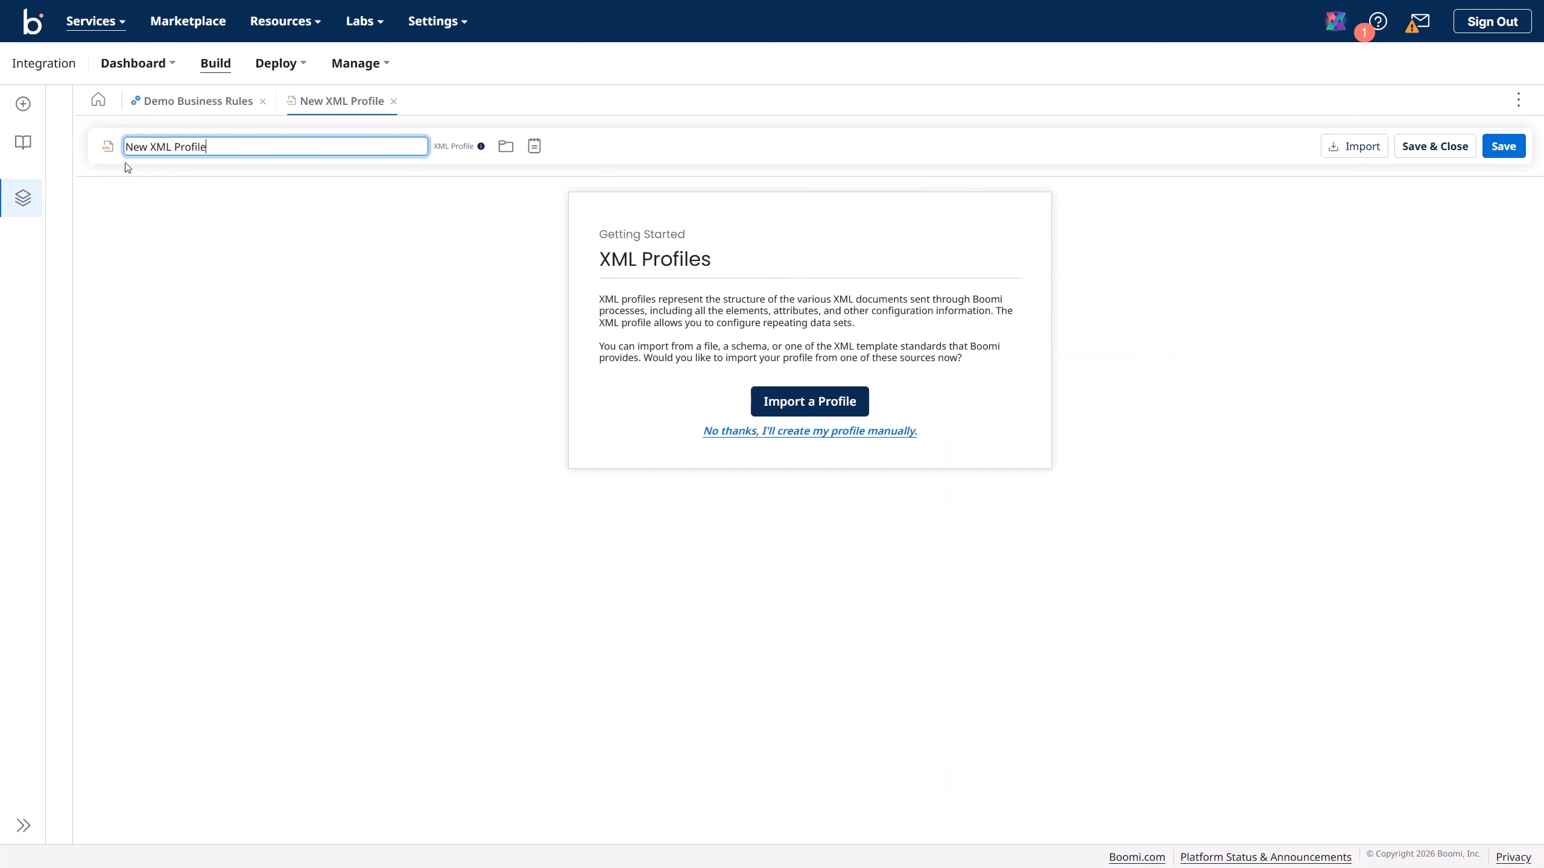
# - Name the new profile "Invoices Sample File XML Profile" and save it
pyautogui.click(148, 148)
pyautogui.doubleClick(150, 147)
pyautogui.write('Invoices Sample File')
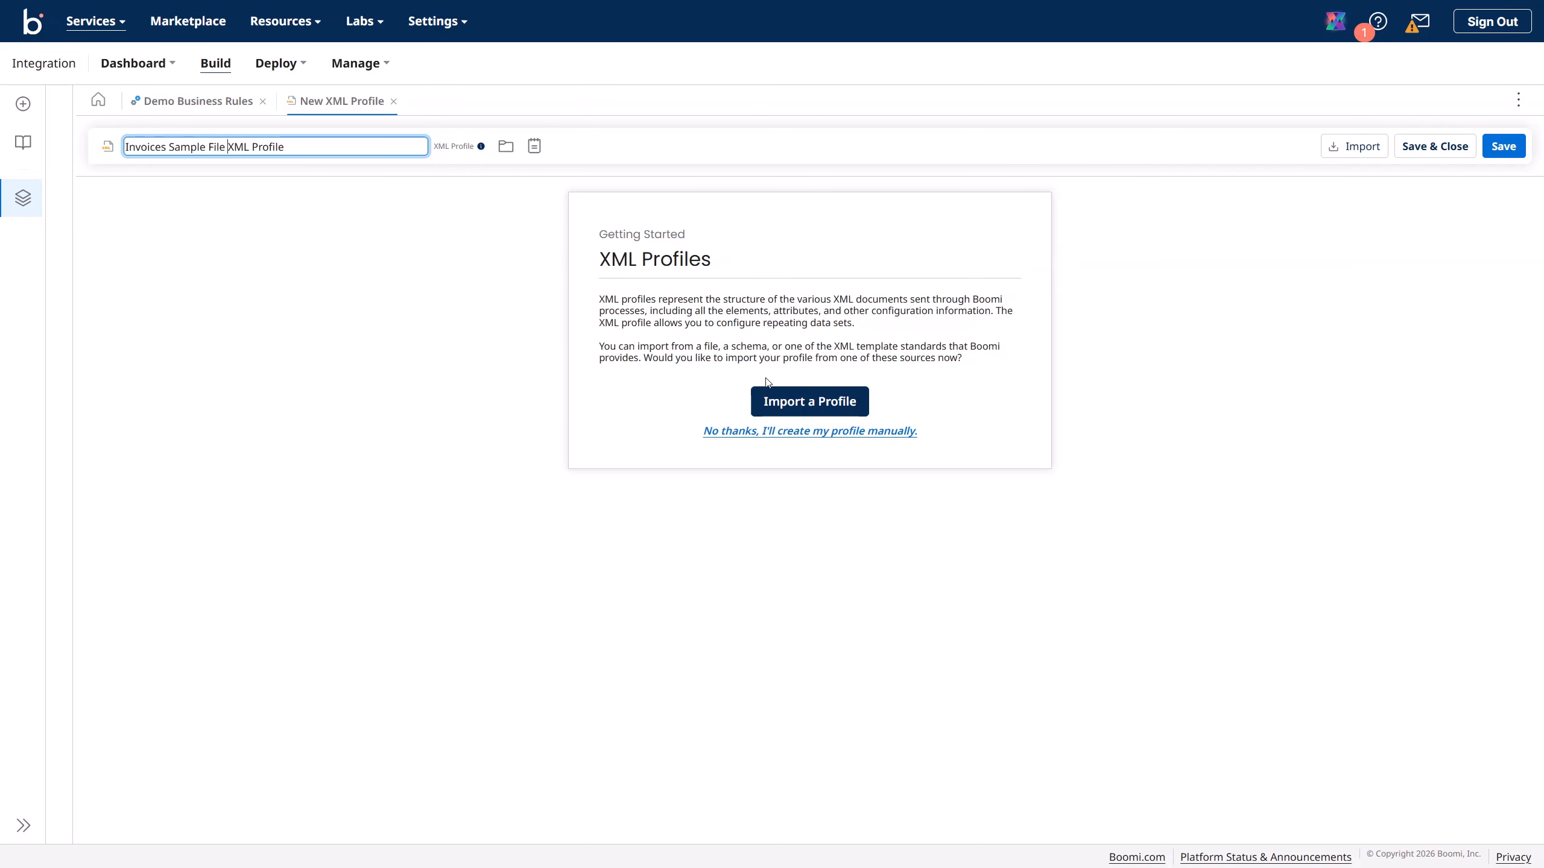
pyautogui.click(1507, 148)
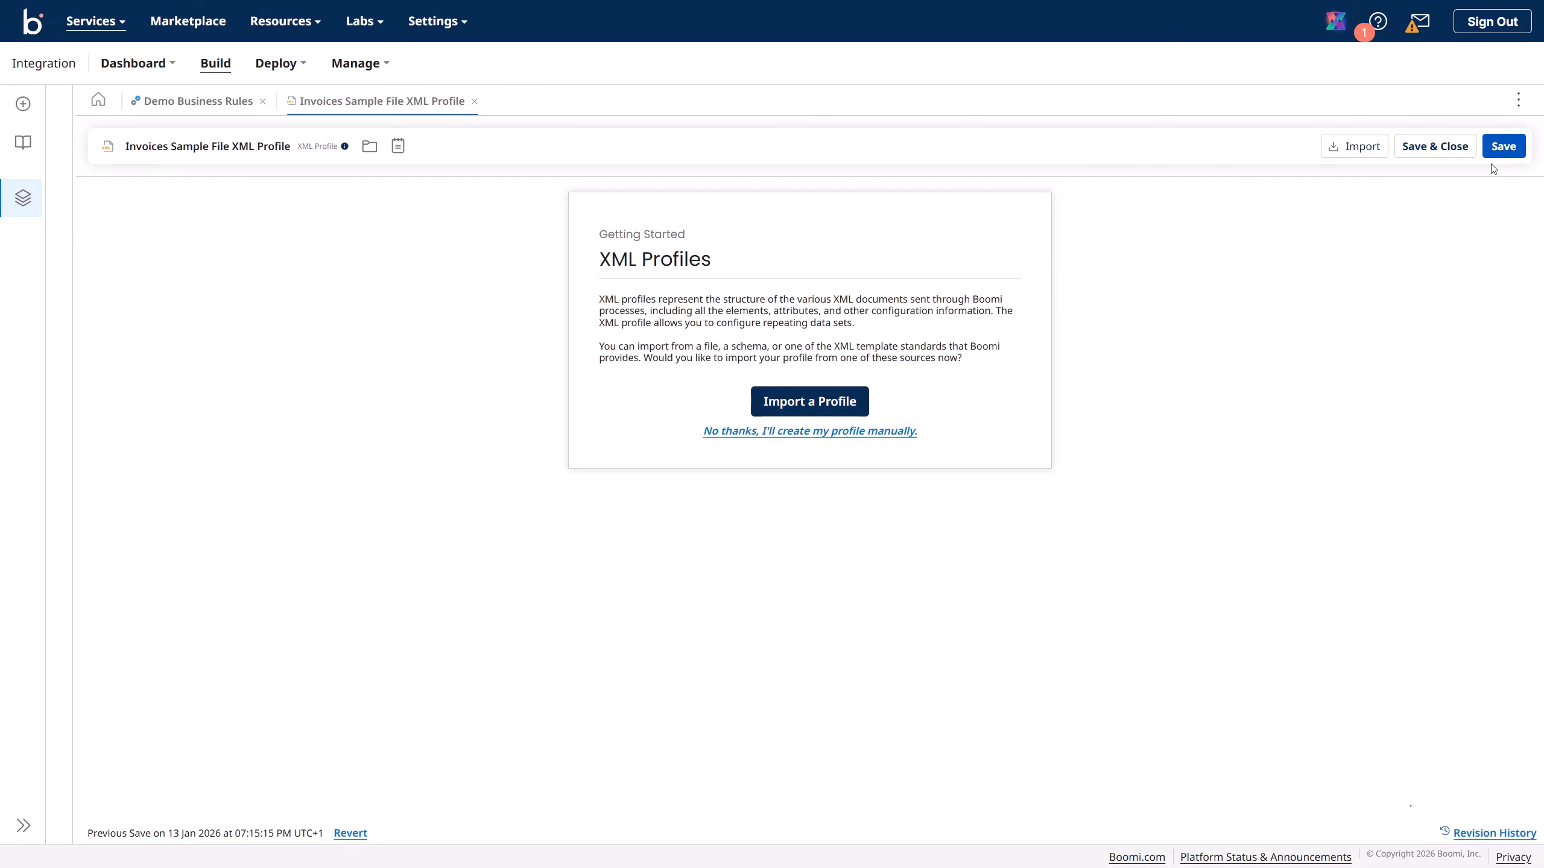
# - Import the profile structure from the XML file invoices_dataset.xml
pyautogui.click(839, 407)
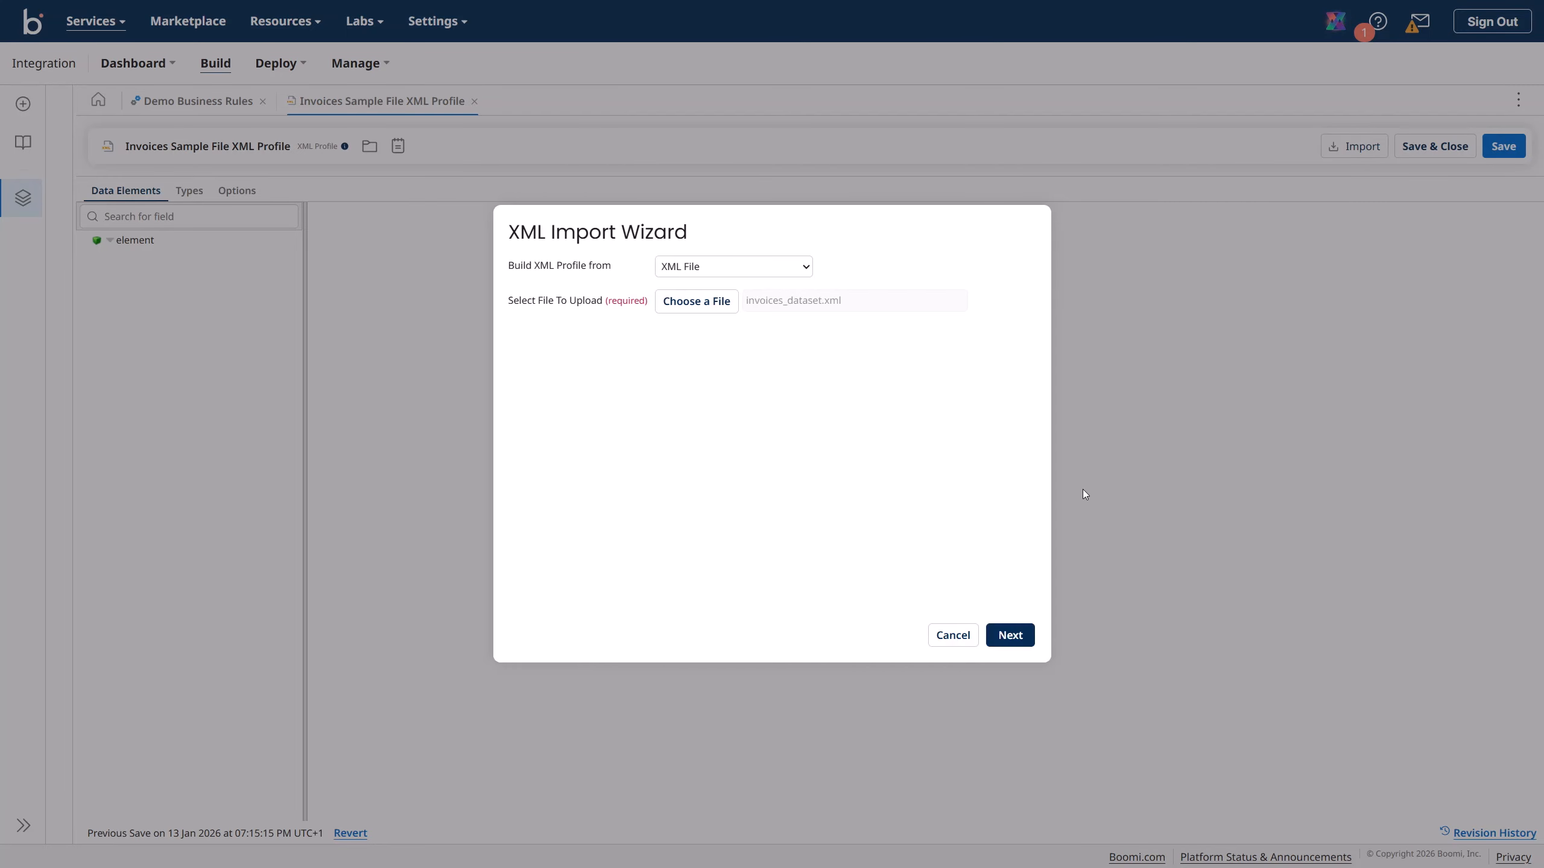
pyautogui.moveTo(851, 303); pyautogui.dragTo(778, 331)
pyautogui.click(1008, 637)
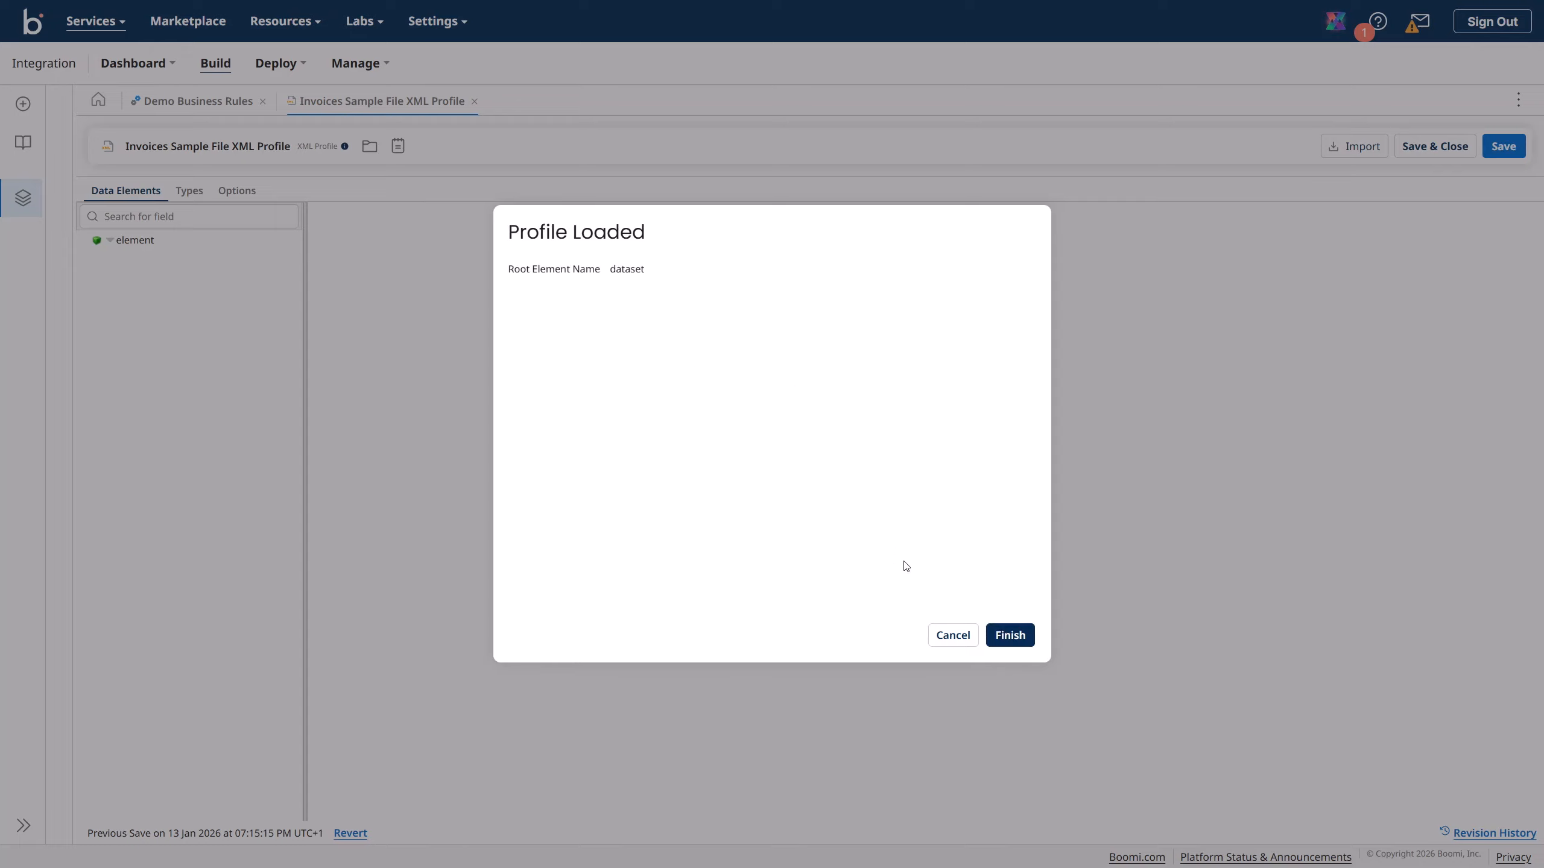
pyautogui.click(1009, 643)
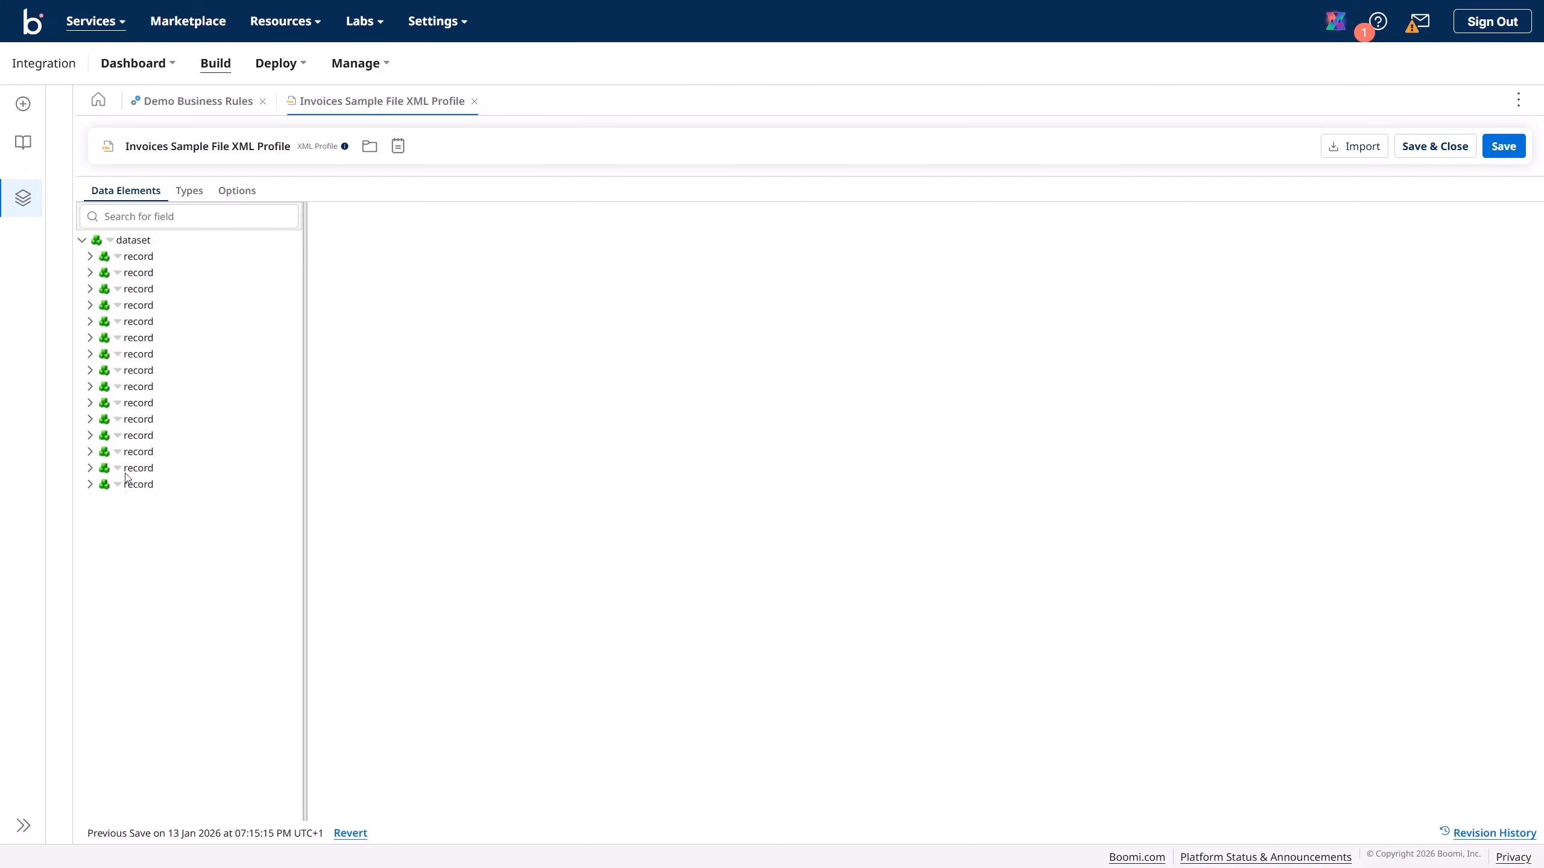
# - Delete all the duplicate record elements under dataset, keeping only the first record with its invoice fields
pyautogui.click(120, 259)
pyautogui.click(89, 257)
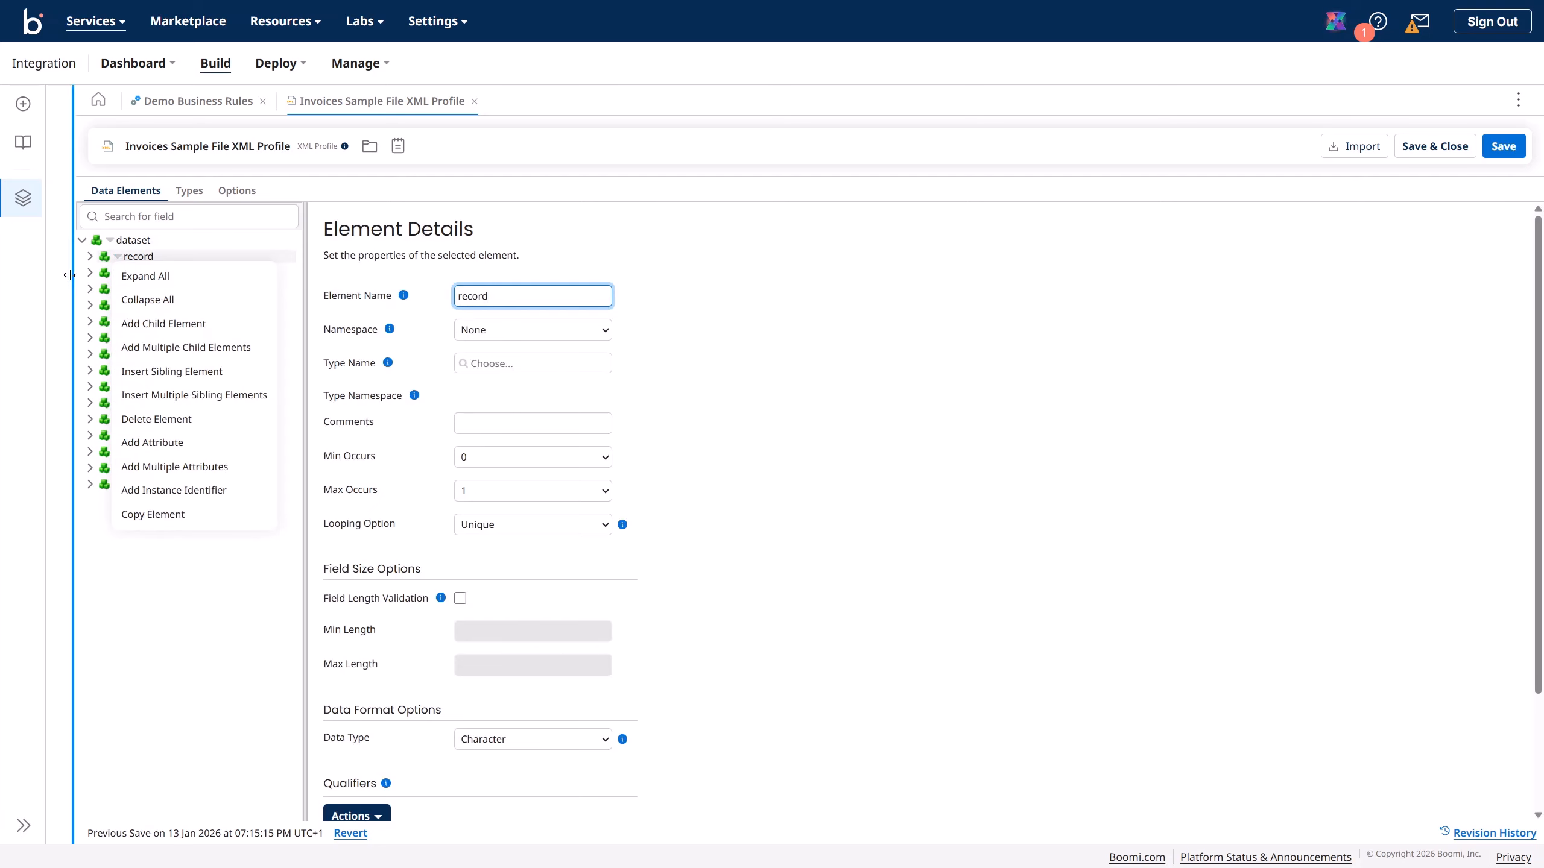
pyautogui.click(90, 387)
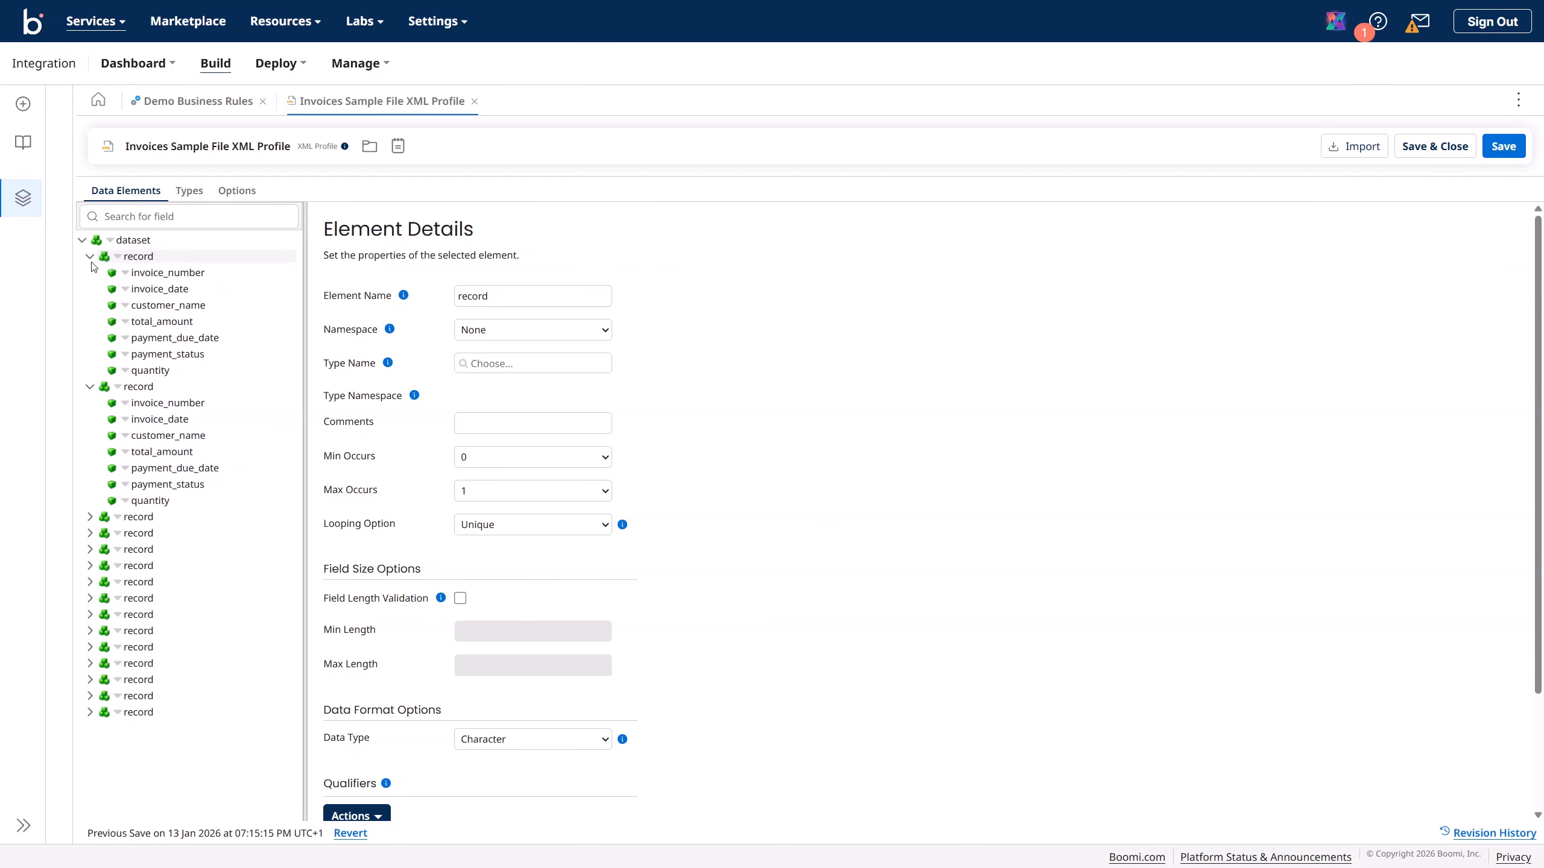
pyautogui.click(118, 387)
pyautogui.click(153, 549)
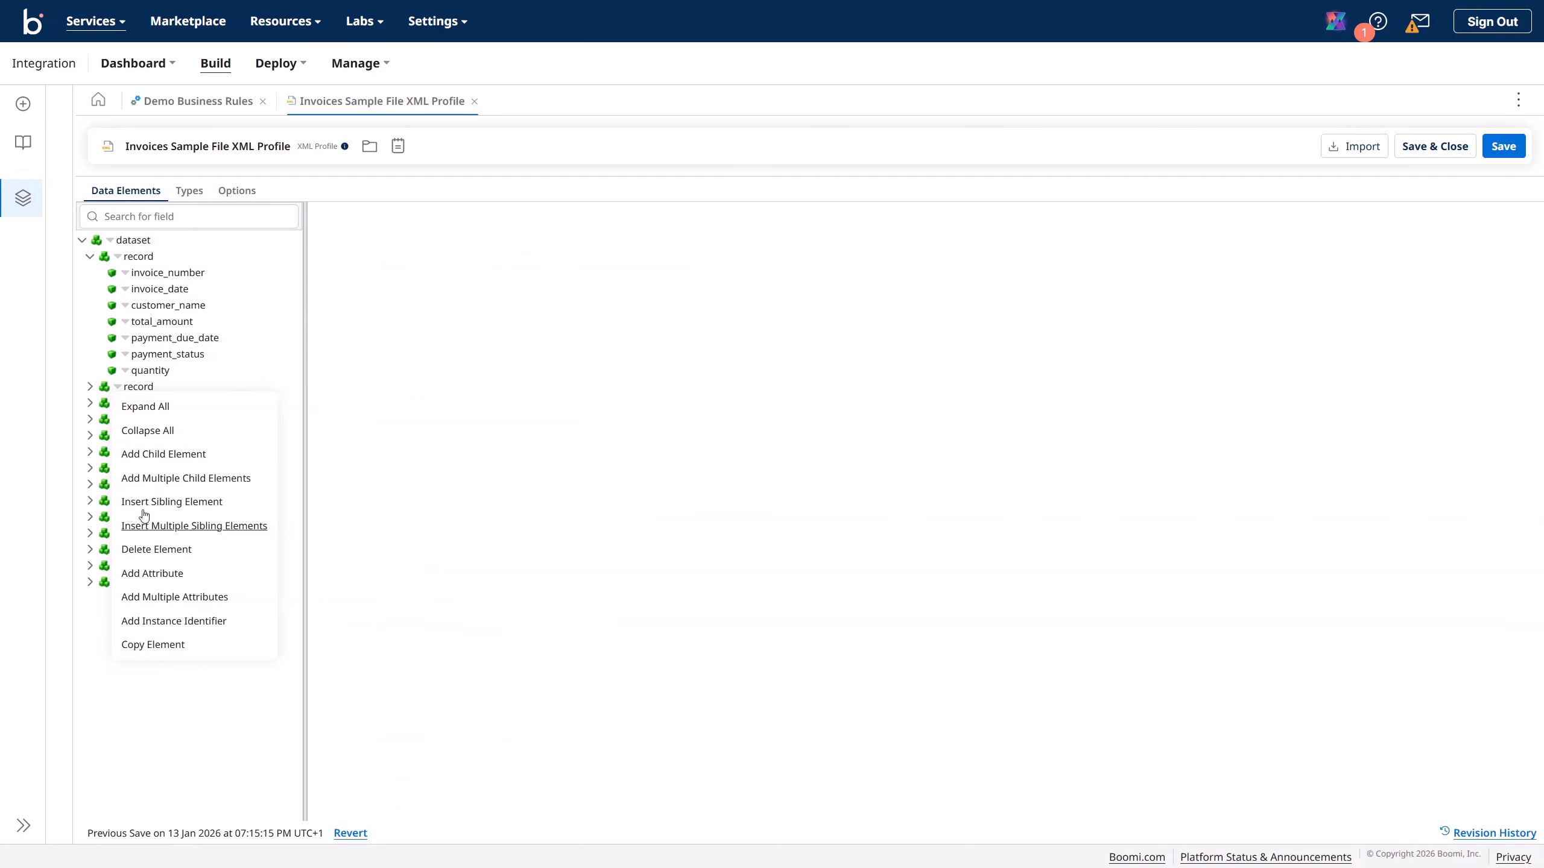
pyautogui.click(118, 387)
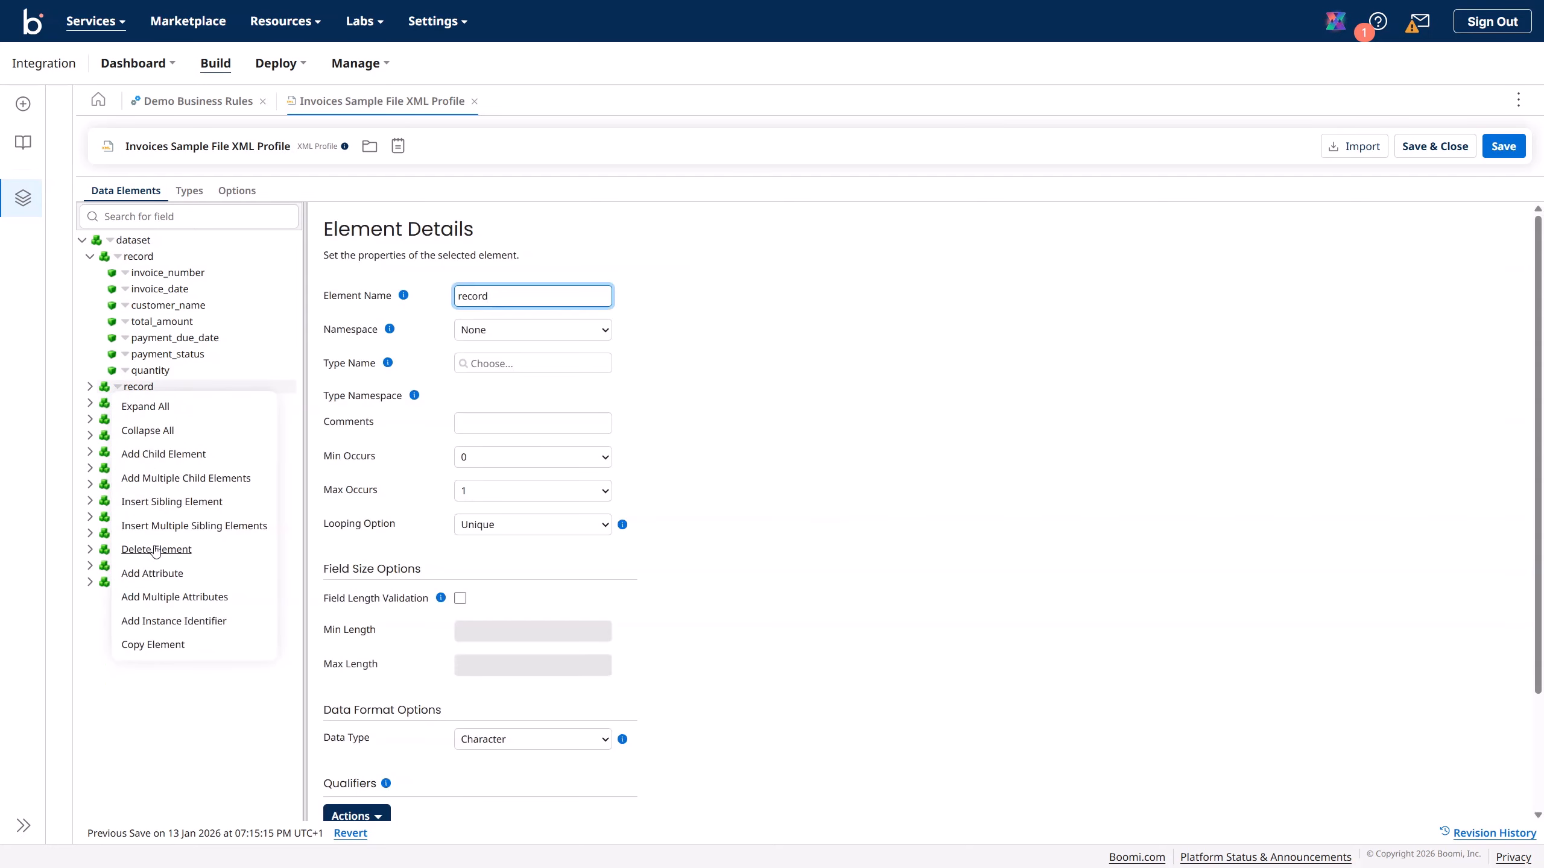
pyautogui.click(118, 387)
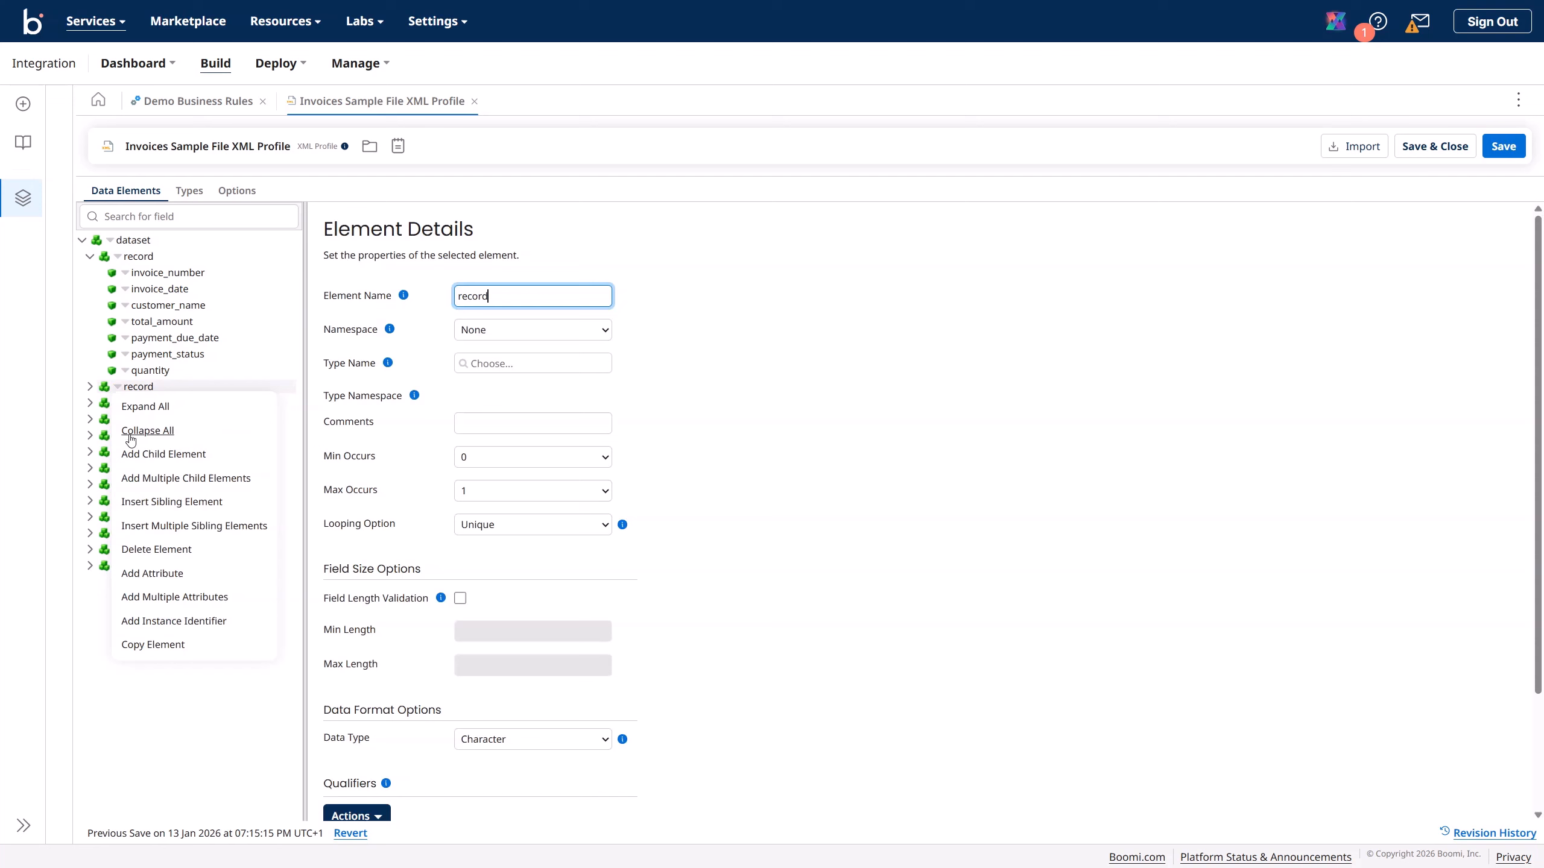
pyautogui.click(150, 549)
pyautogui.click(118, 386)
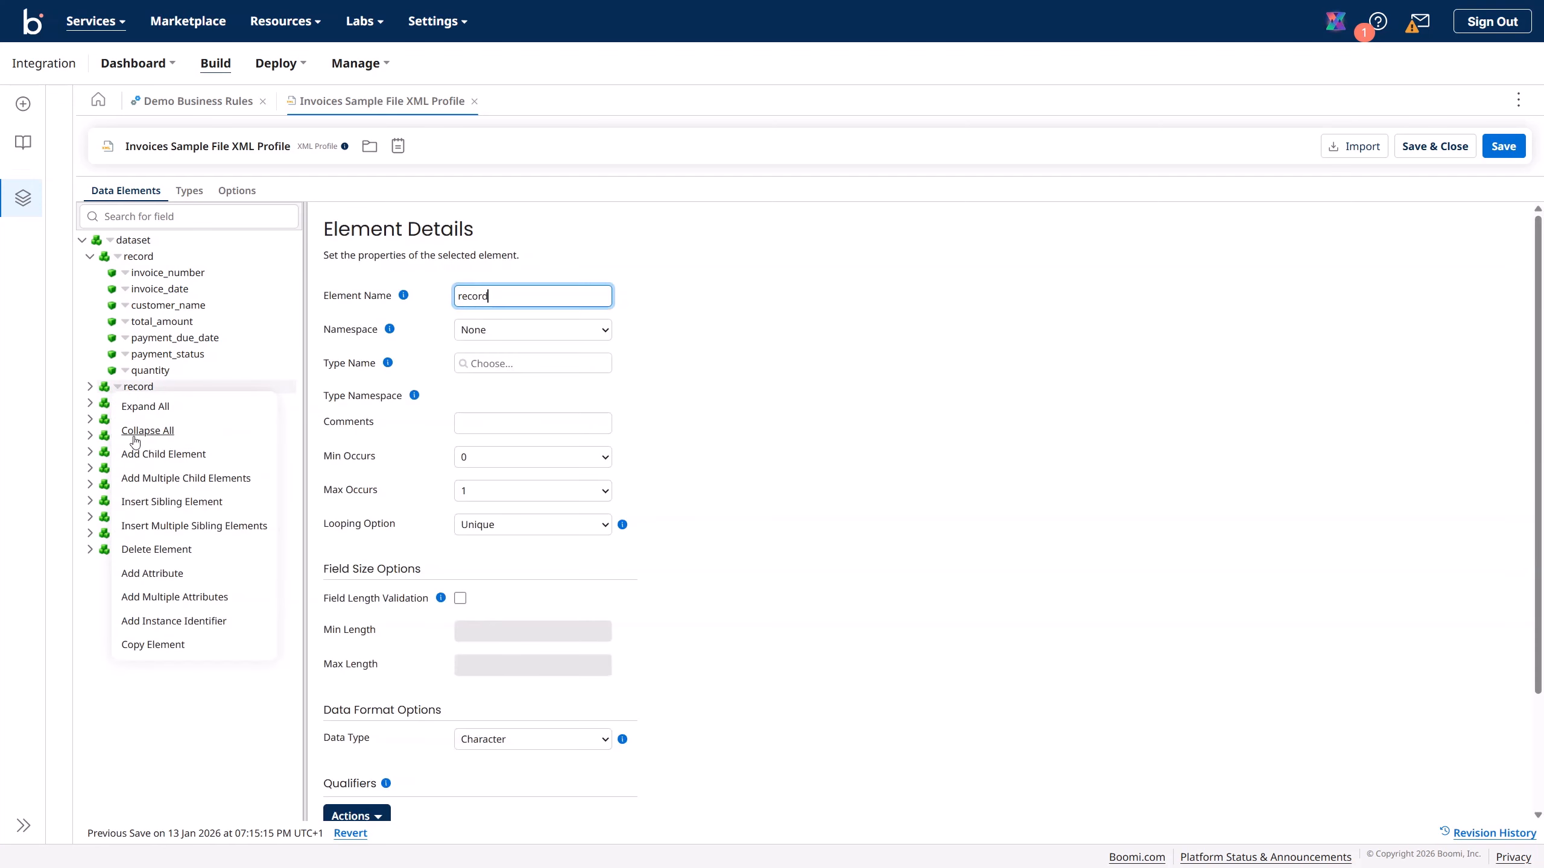
pyautogui.click(157, 550)
pyautogui.click(119, 387)
pyautogui.click(157, 550)
pyautogui.click(118, 386)
pyautogui.click(156, 549)
pyautogui.click(118, 387)
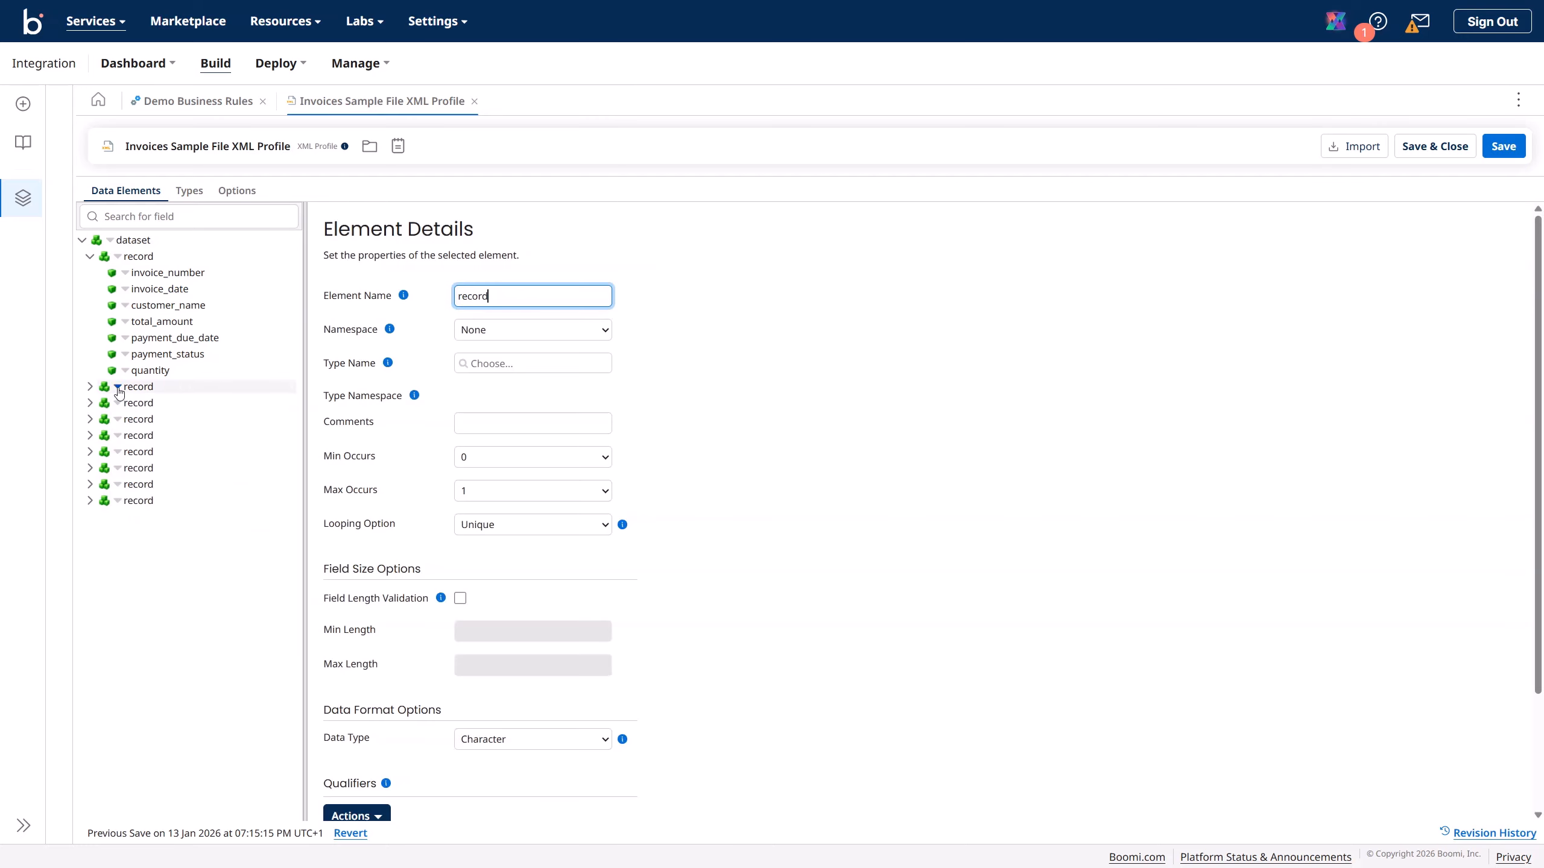
pyautogui.click(157, 550)
pyautogui.click(117, 388)
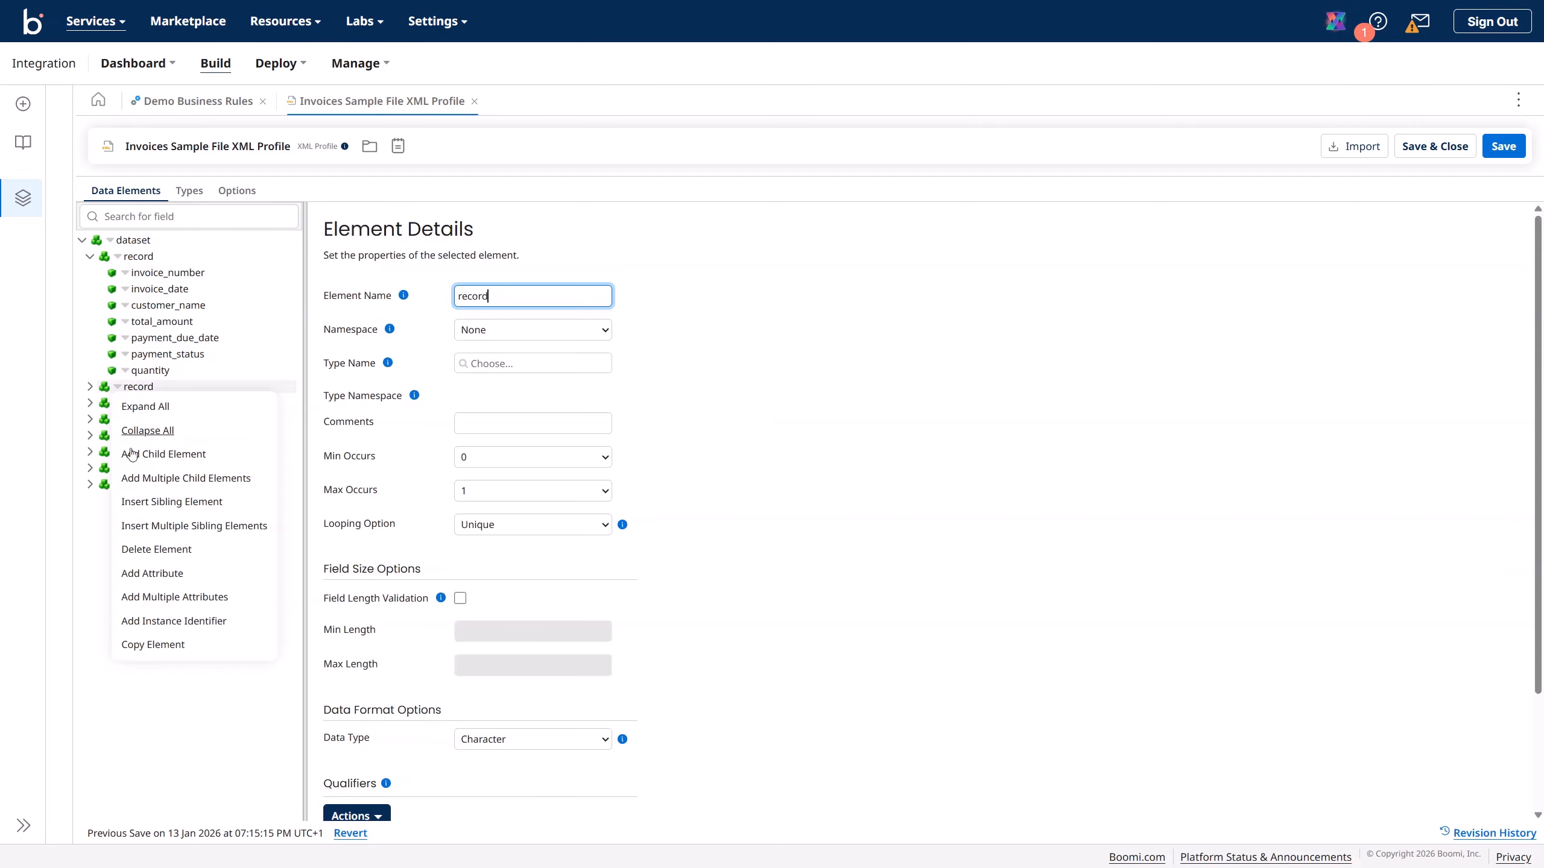
pyautogui.click(146, 551)
pyautogui.click(117, 388)
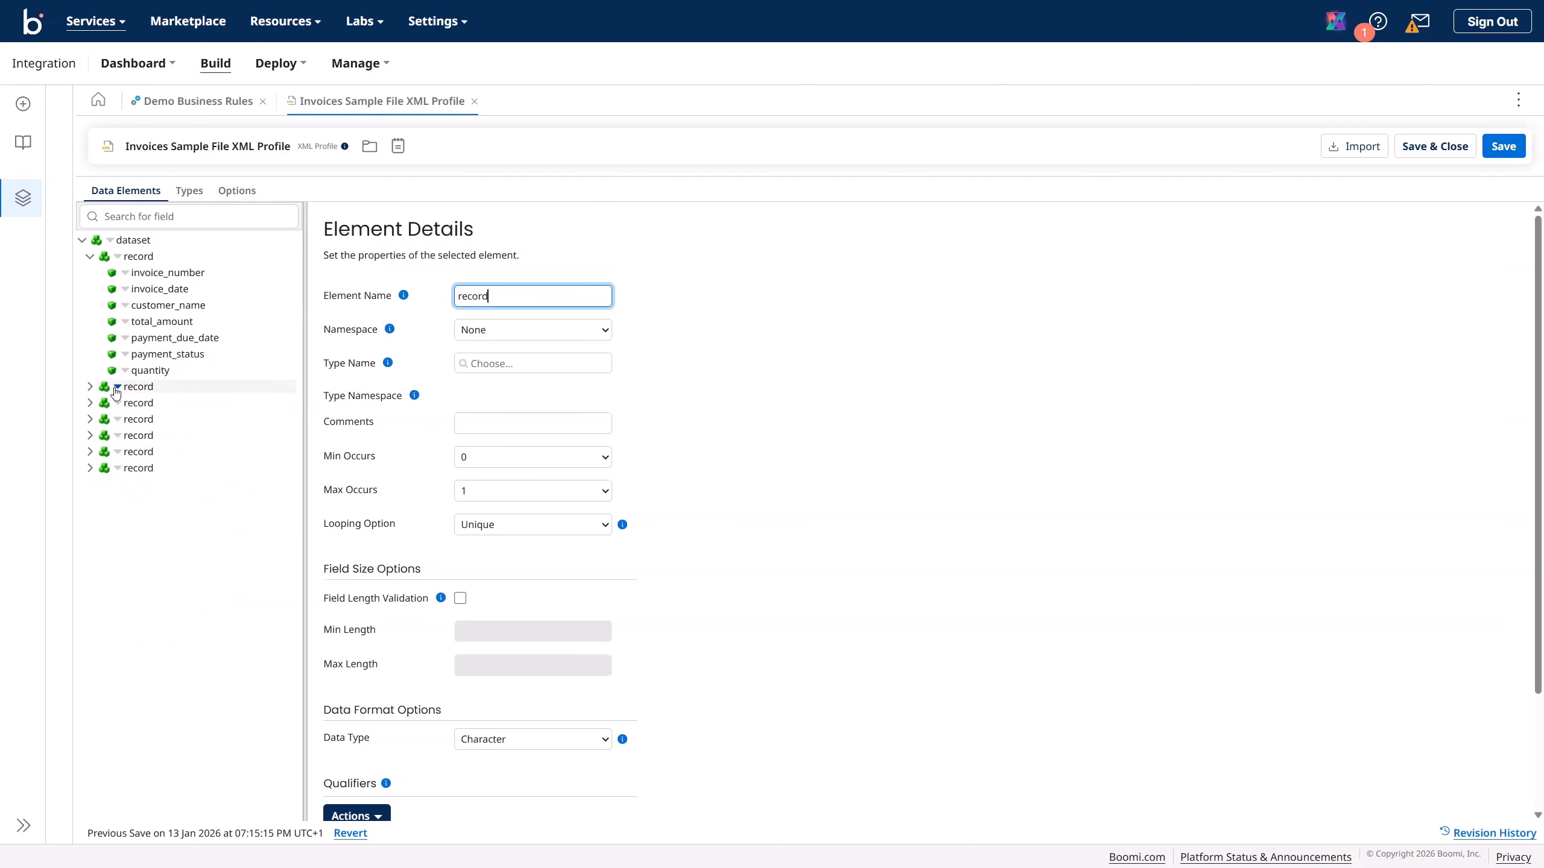
pyautogui.click(146, 550)
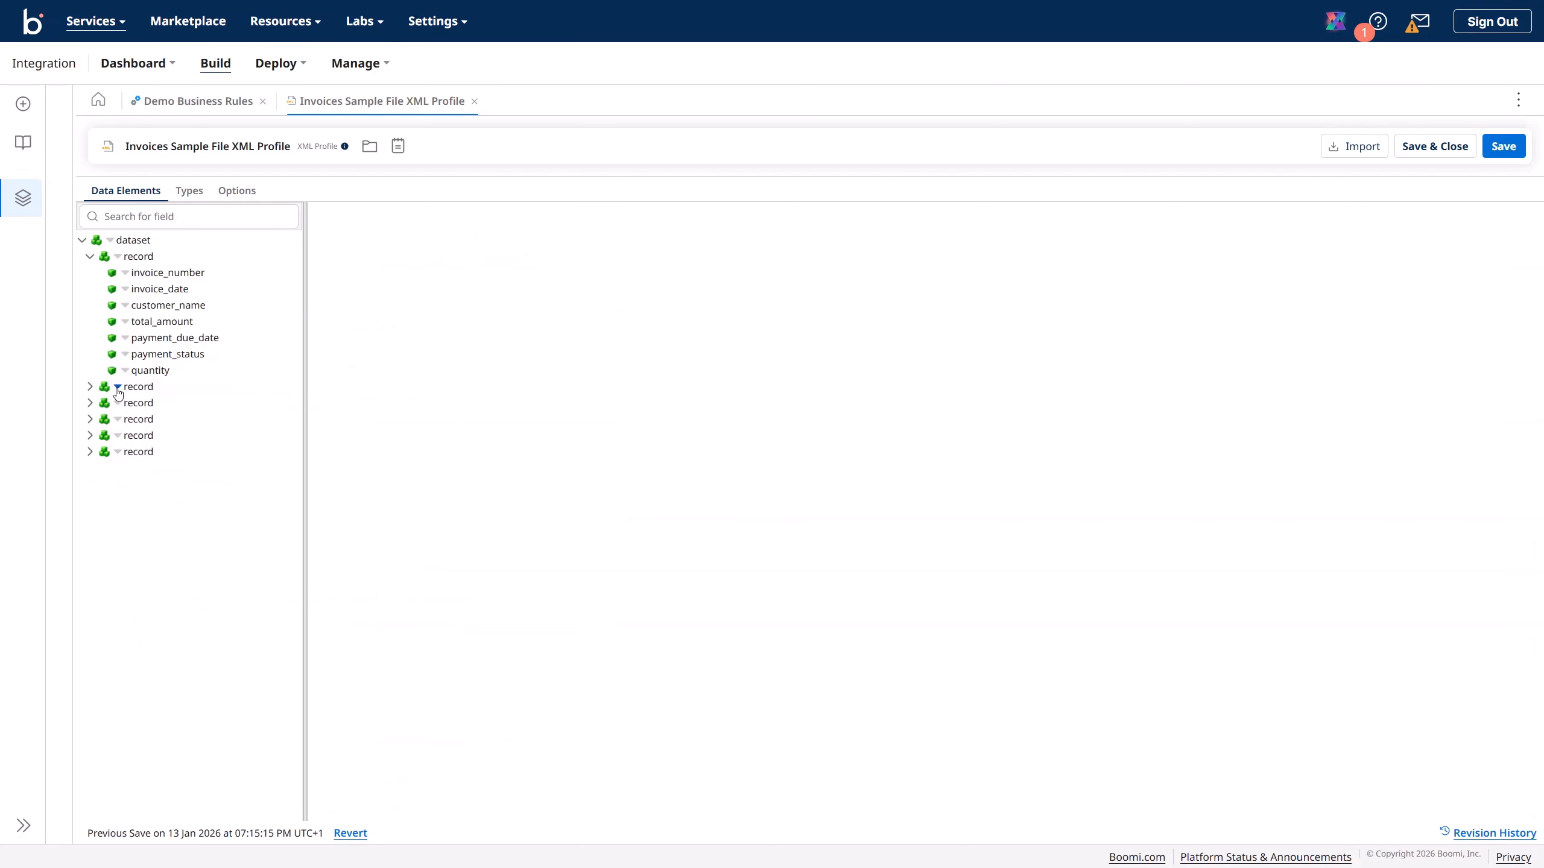
pyautogui.click(117, 388)
pyautogui.click(141, 550)
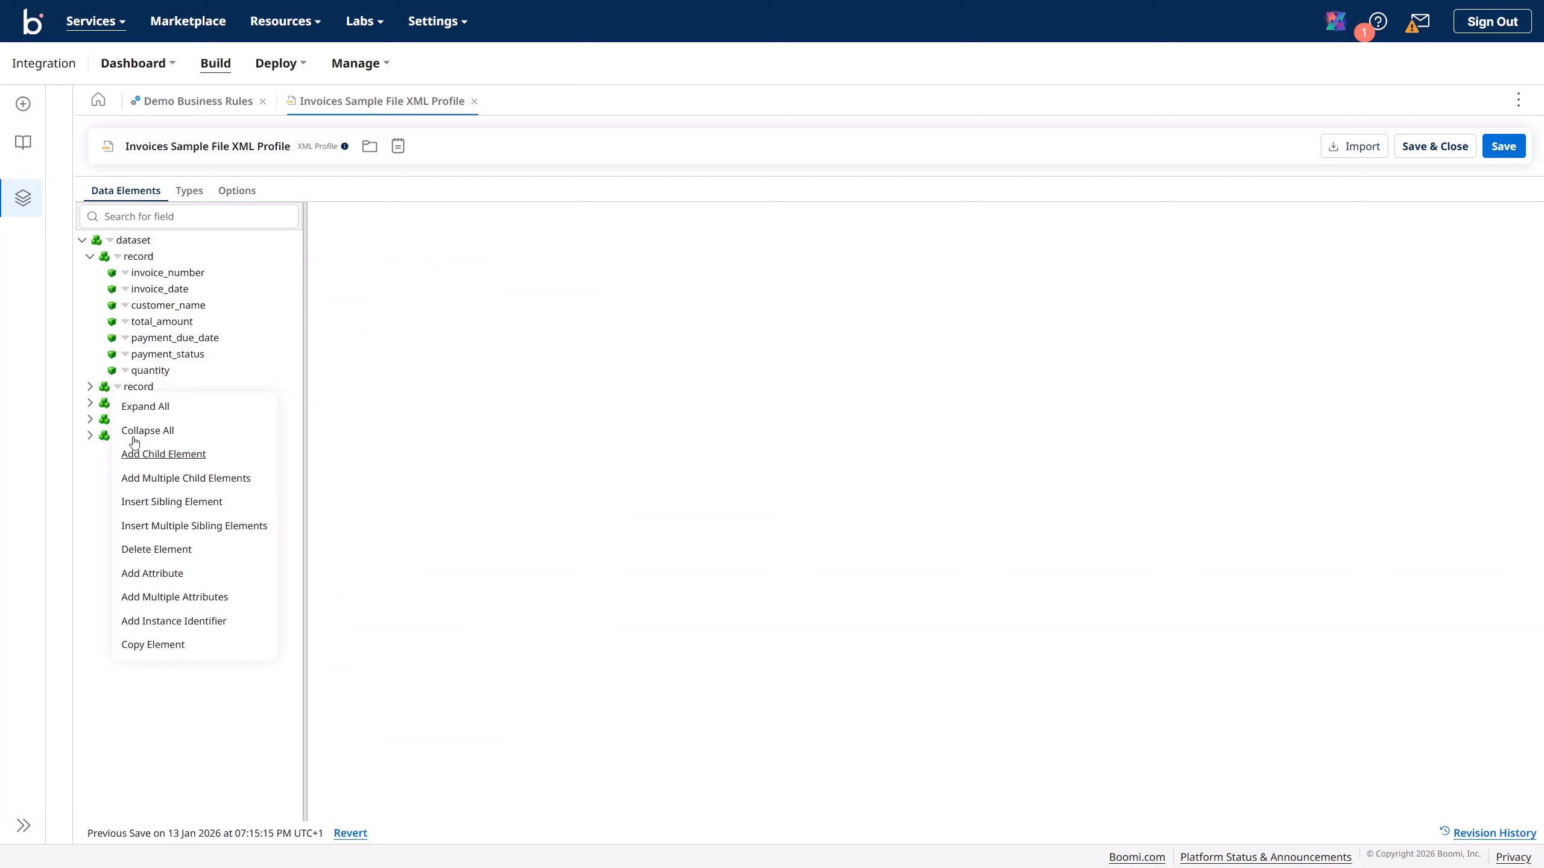
pyautogui.click(117, 387)
pyautogui.click(144, 549)
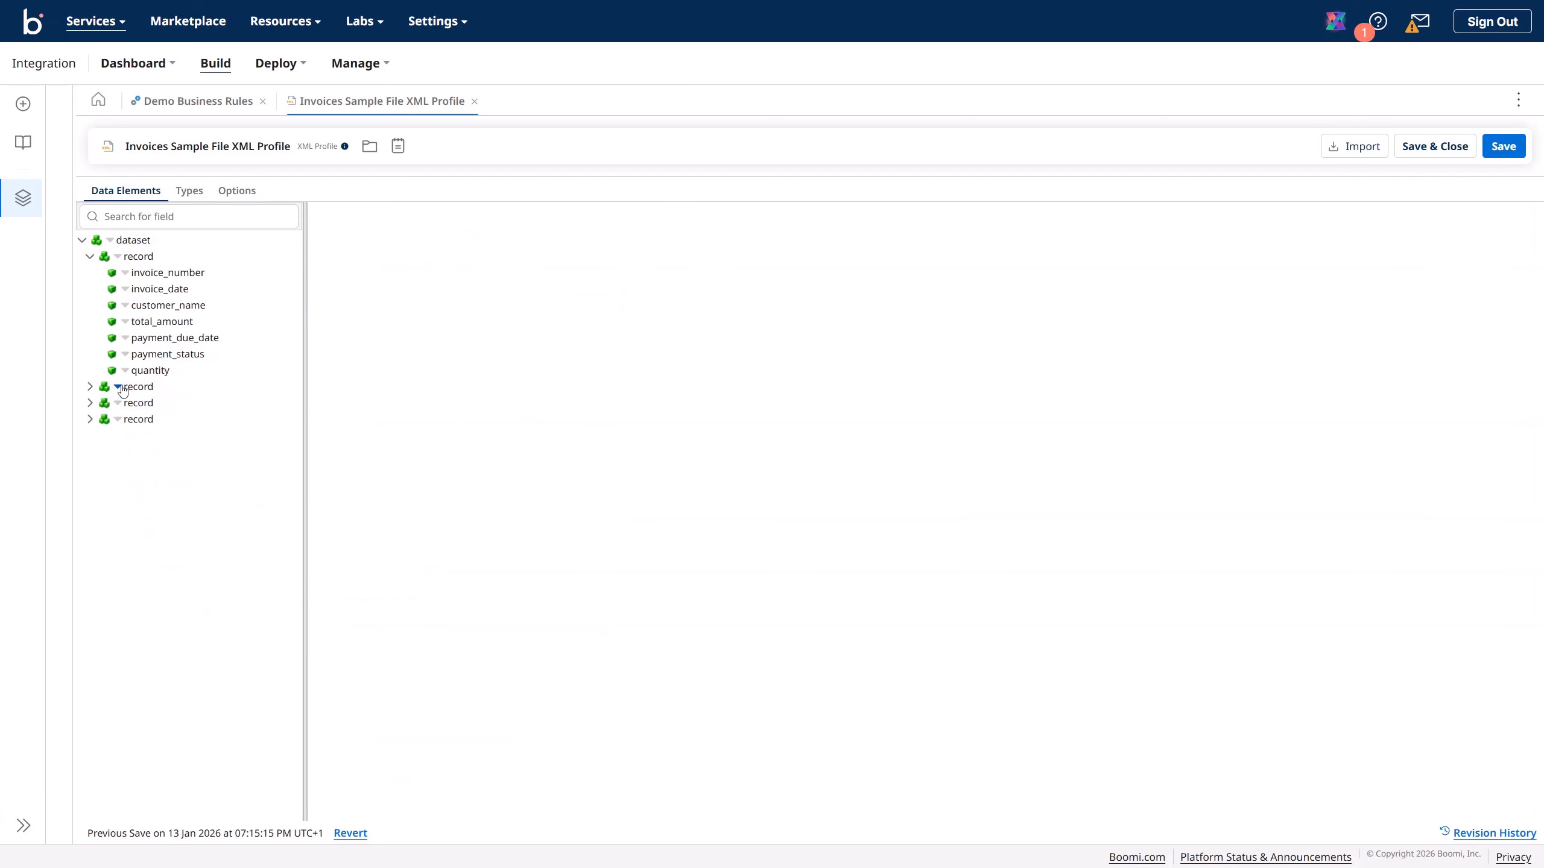
pyautogui.click(117, 387)
pyautogui.click(145, 549)
pyautogui.click(115, 387)
pyautogui.click(145, 549)
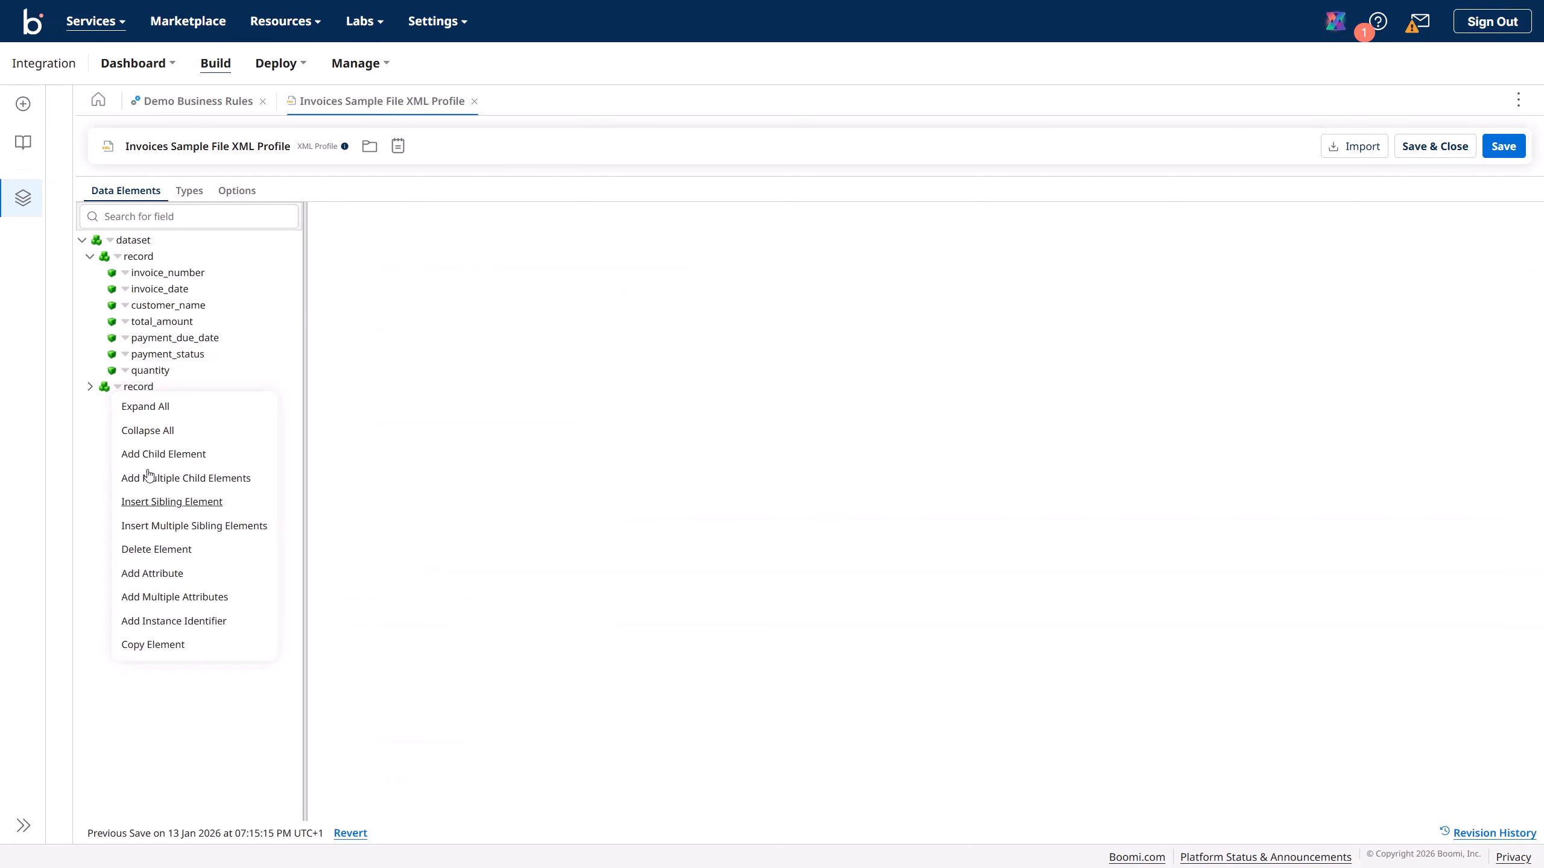
pyautogui.click(117, 387)
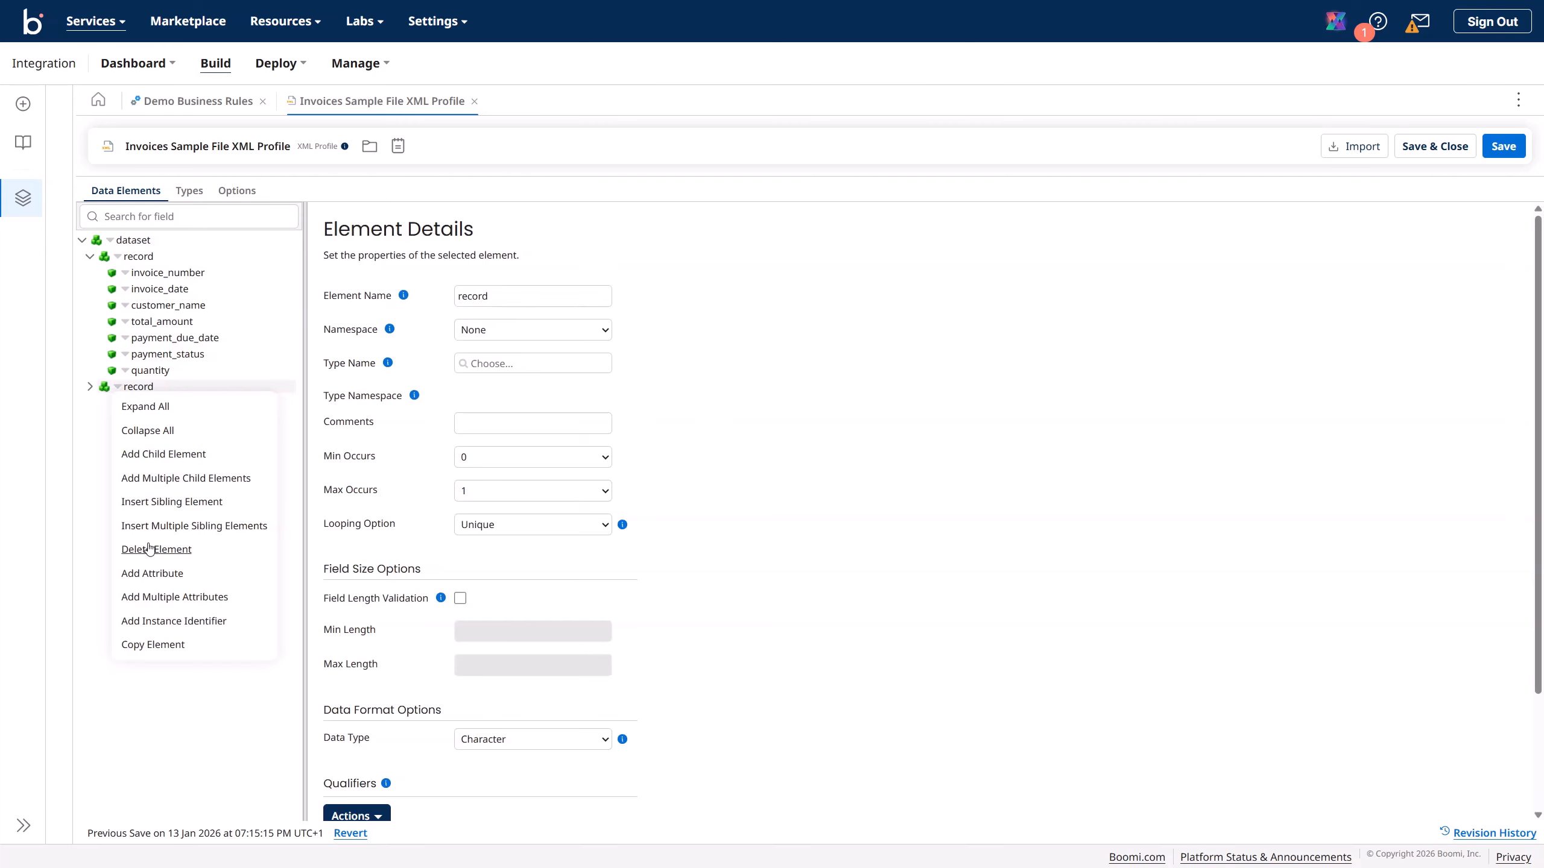
pyautogui.click(146, 546)
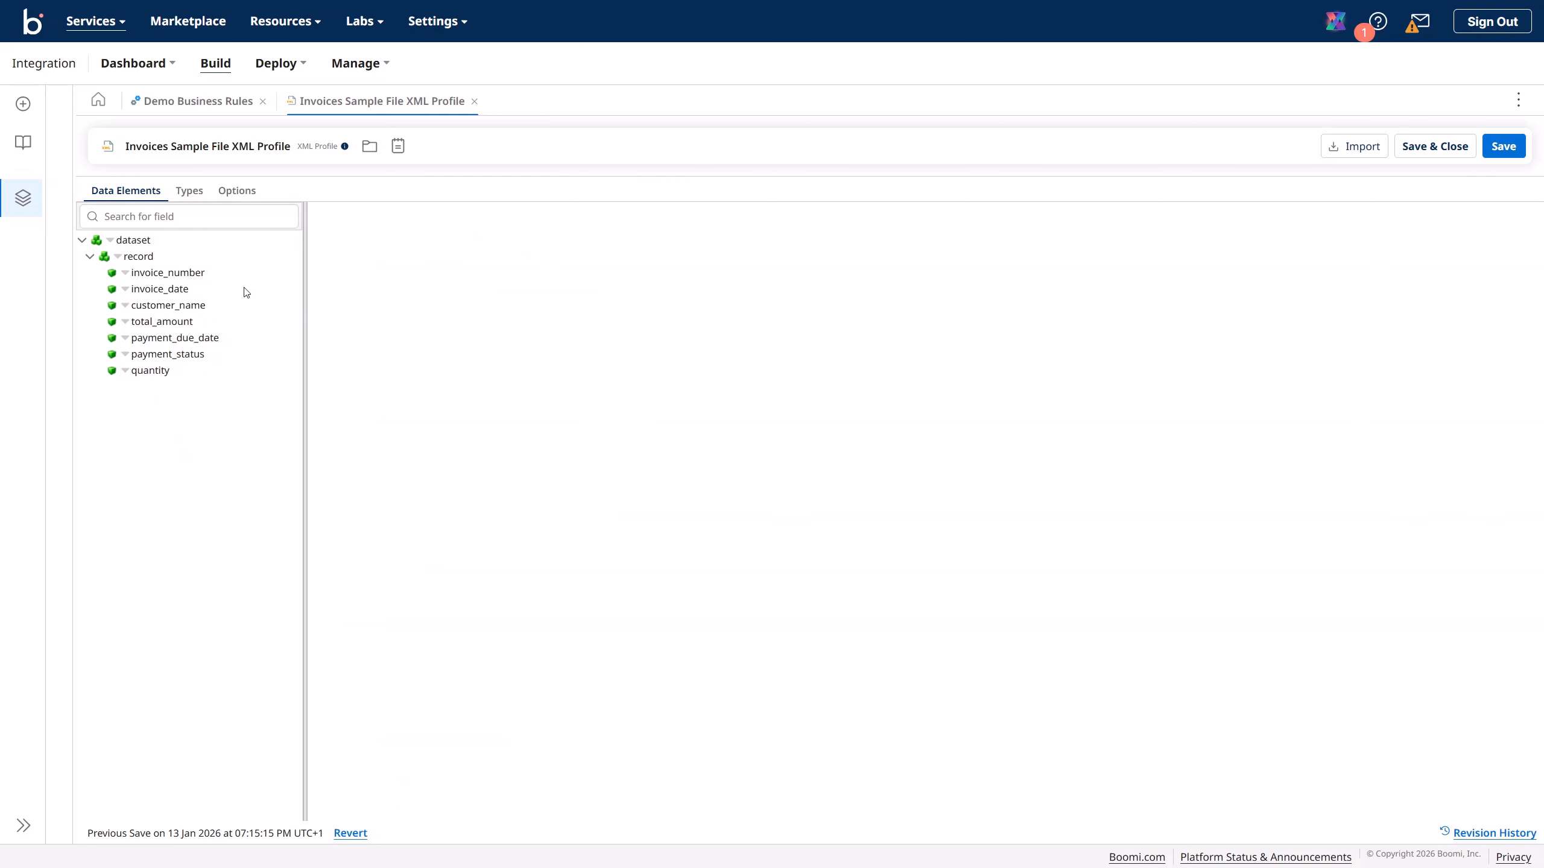
# - Examine the profile's types and options, including the available encodings and the explanation of Respect Min Occurs
pyautogui.click(189, 193)
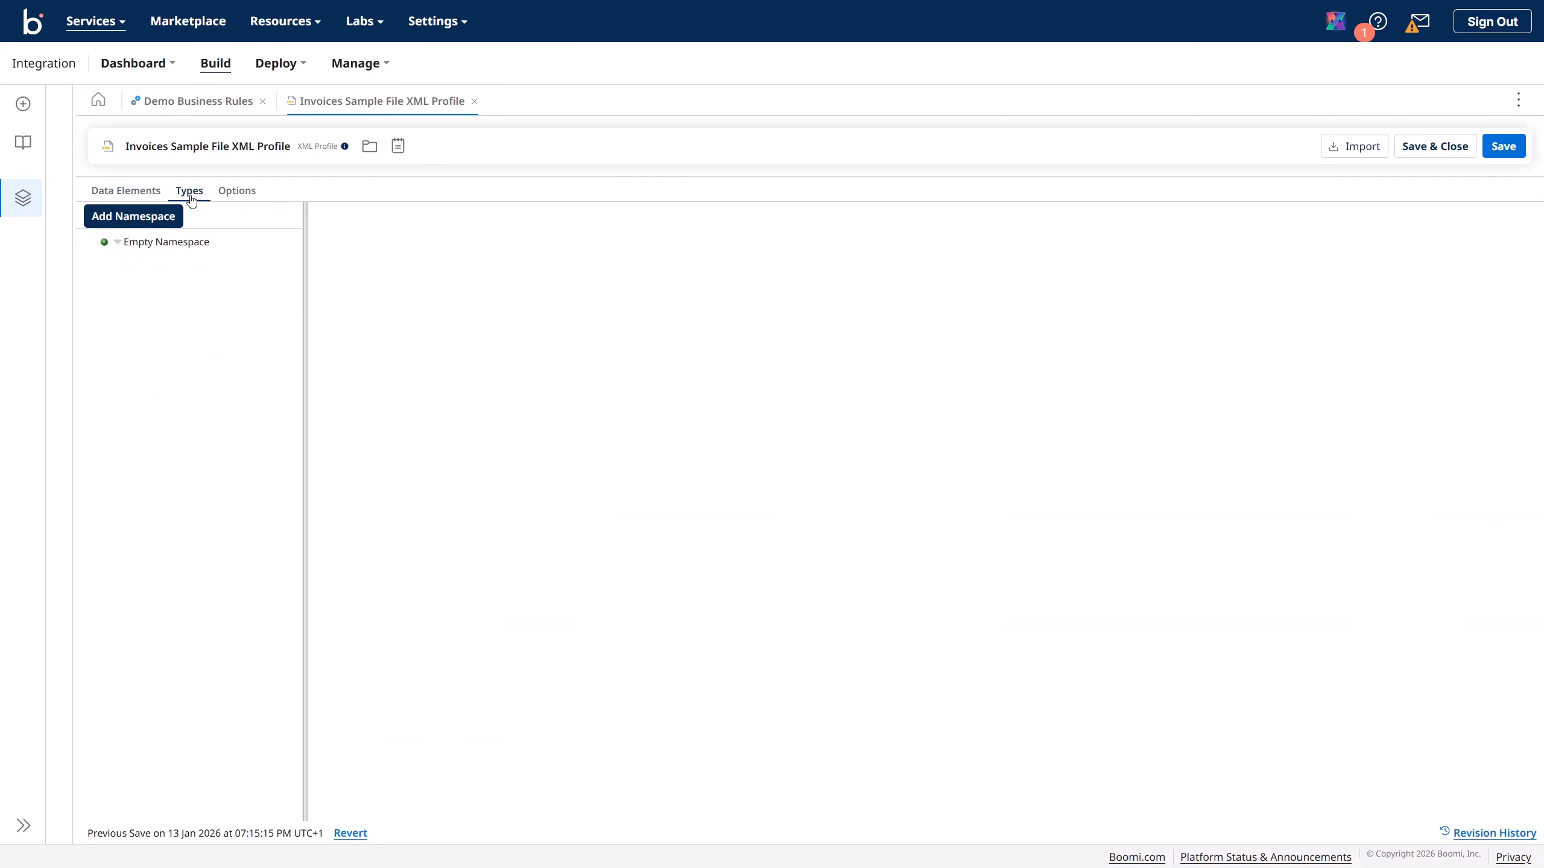
pyautogui.click(227, 194)
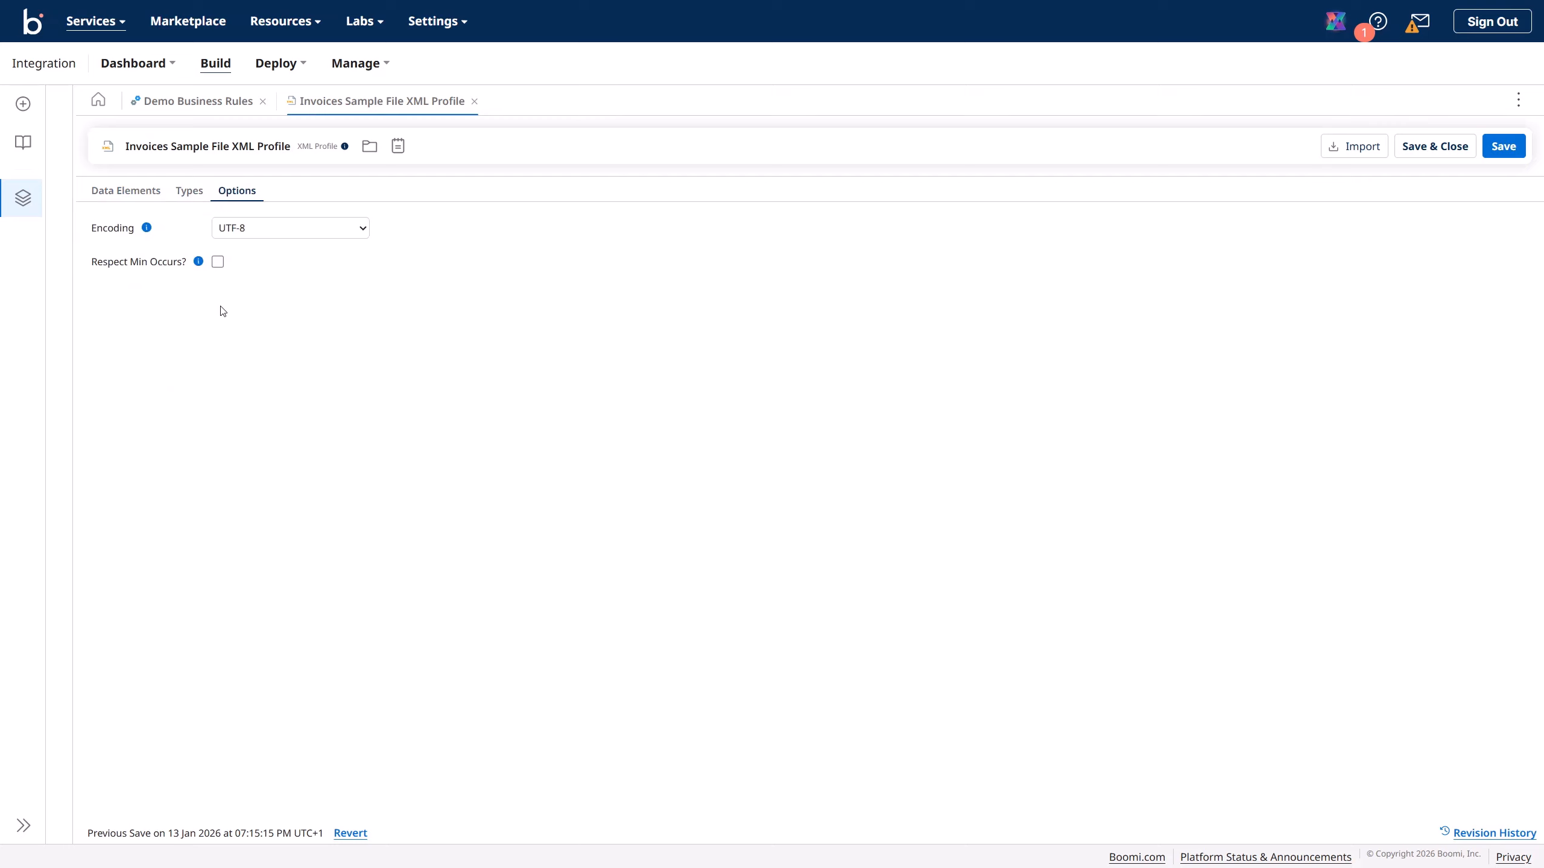
pyautogui.click(328, 234)
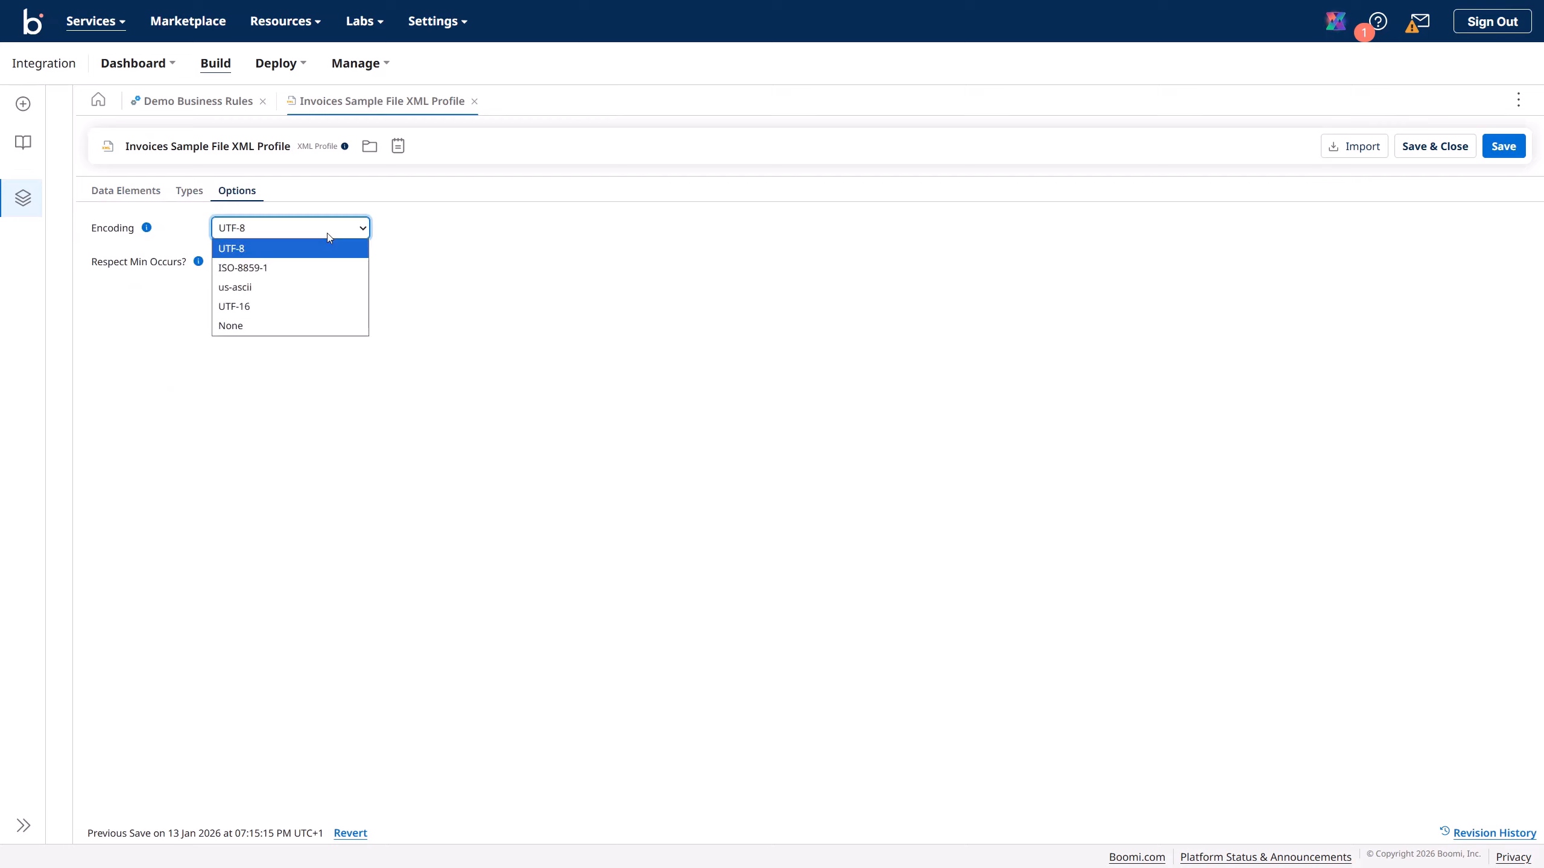
pyautogui.click(328, 232)
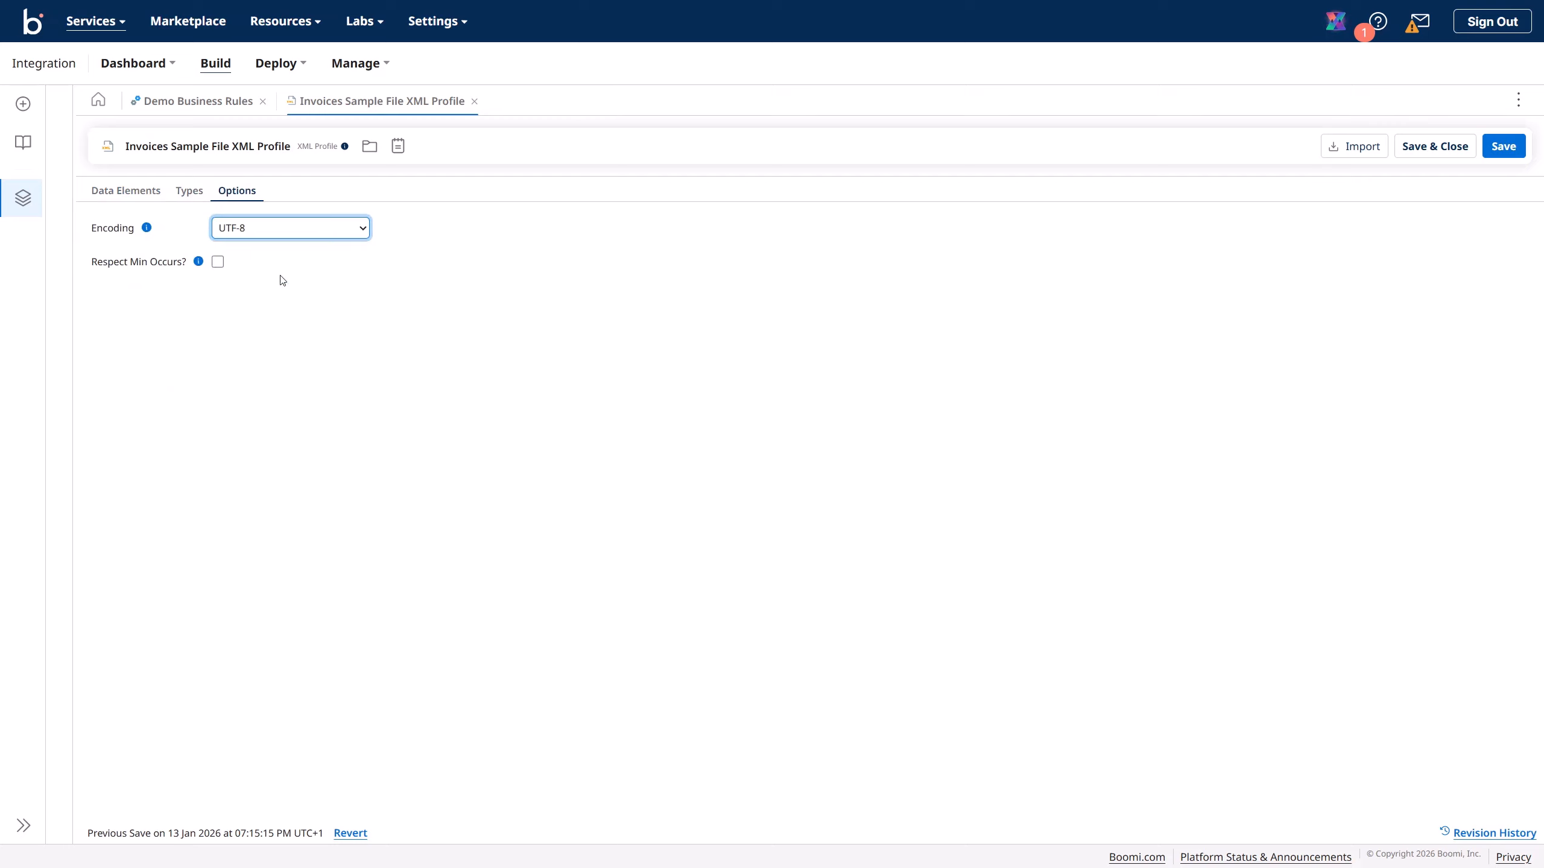
pyautogui.click(198, 262)
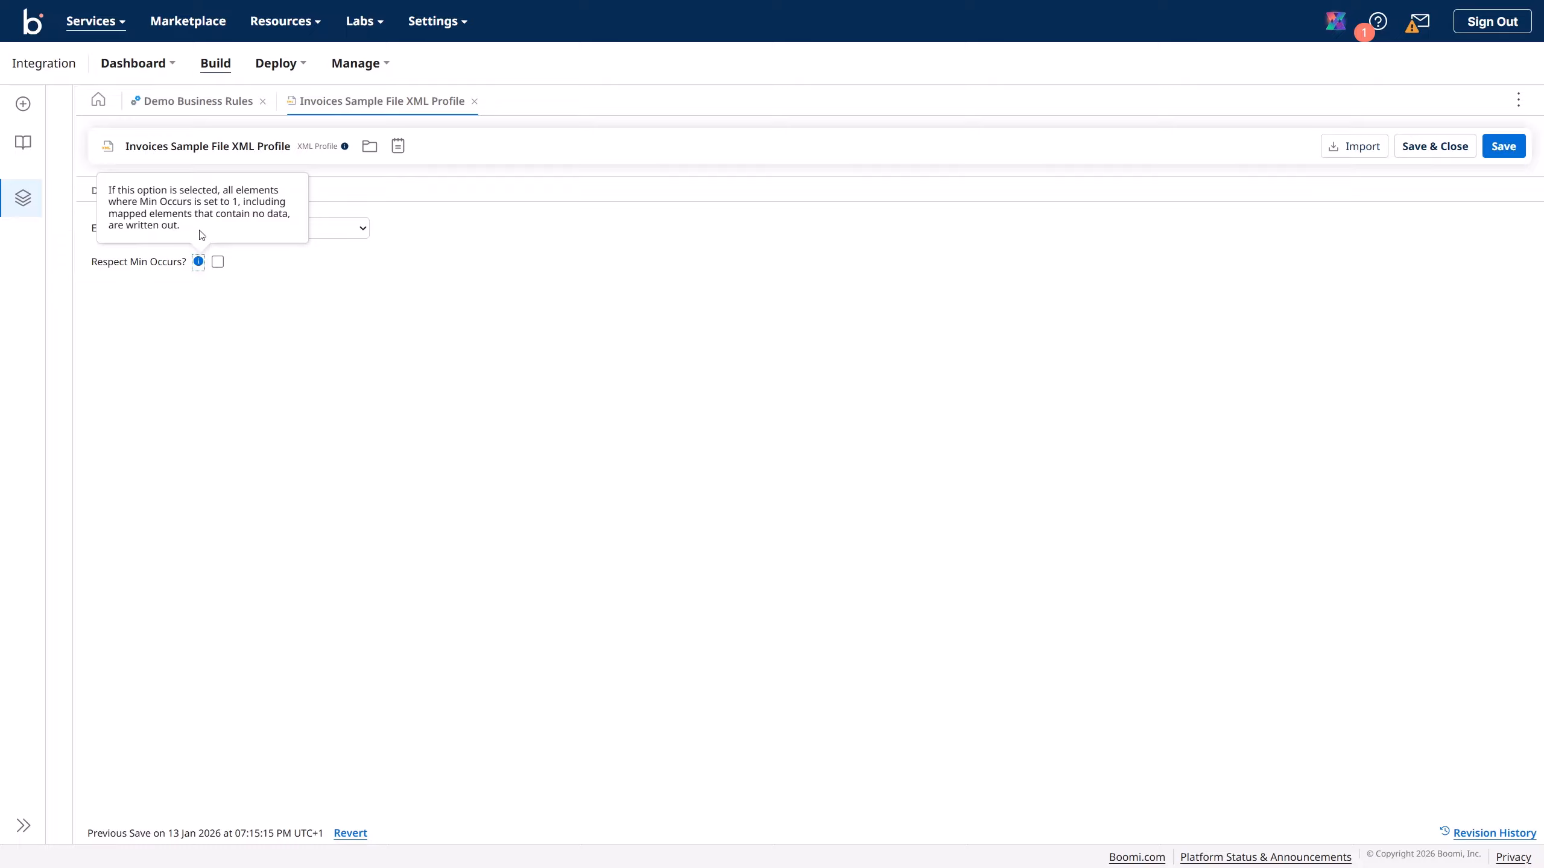
pyautogui.click(146, 192)
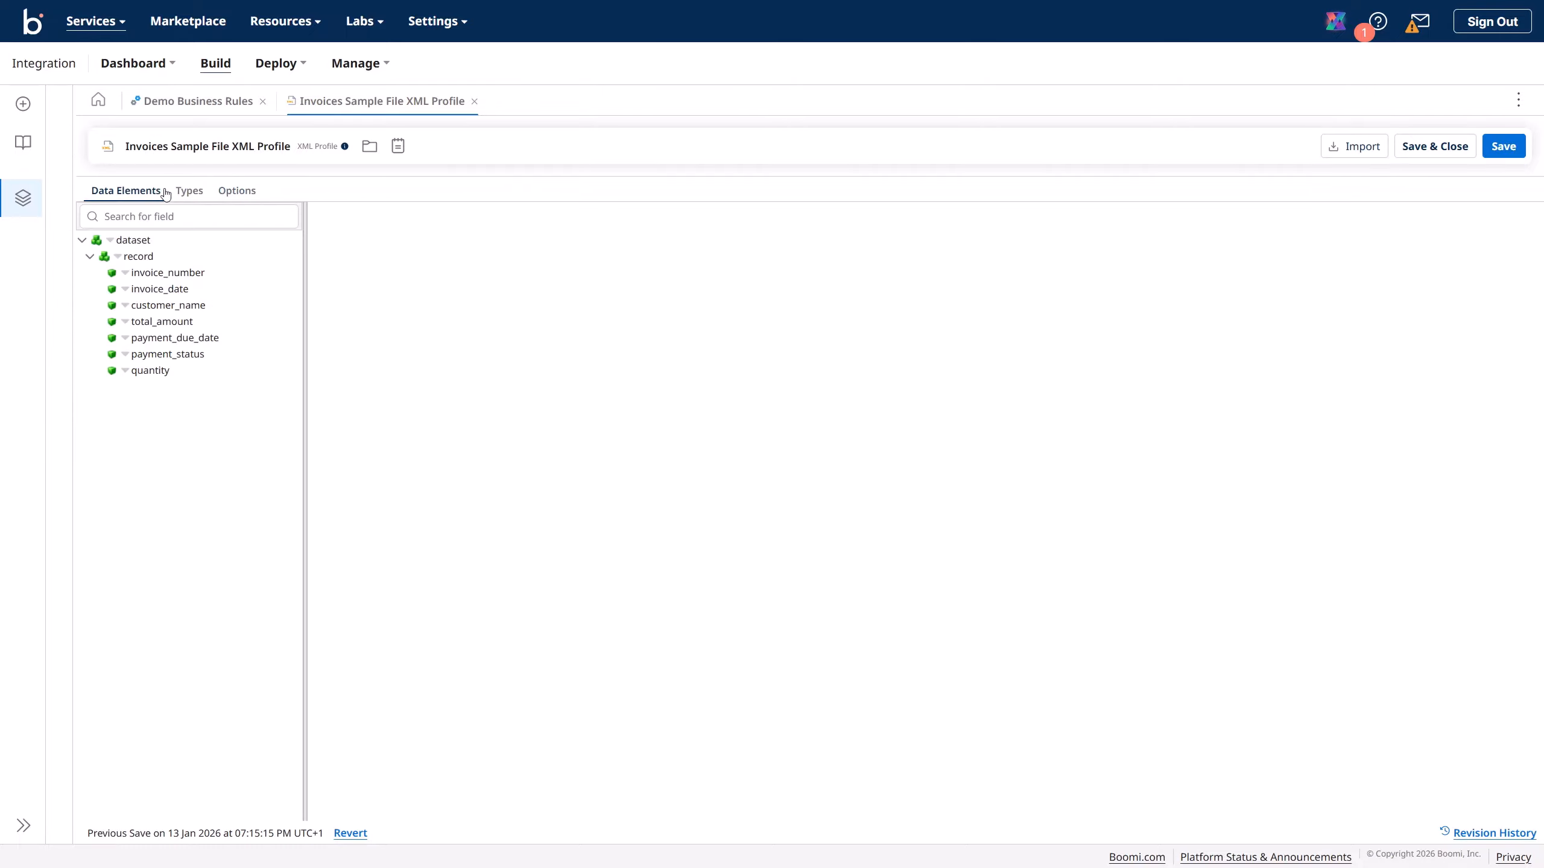
# - Save the XML profile and set the Split Documents step's split element to record (dataset/record)
pyautogui.click(1502, 152)
pyautogui.click(185, 102)
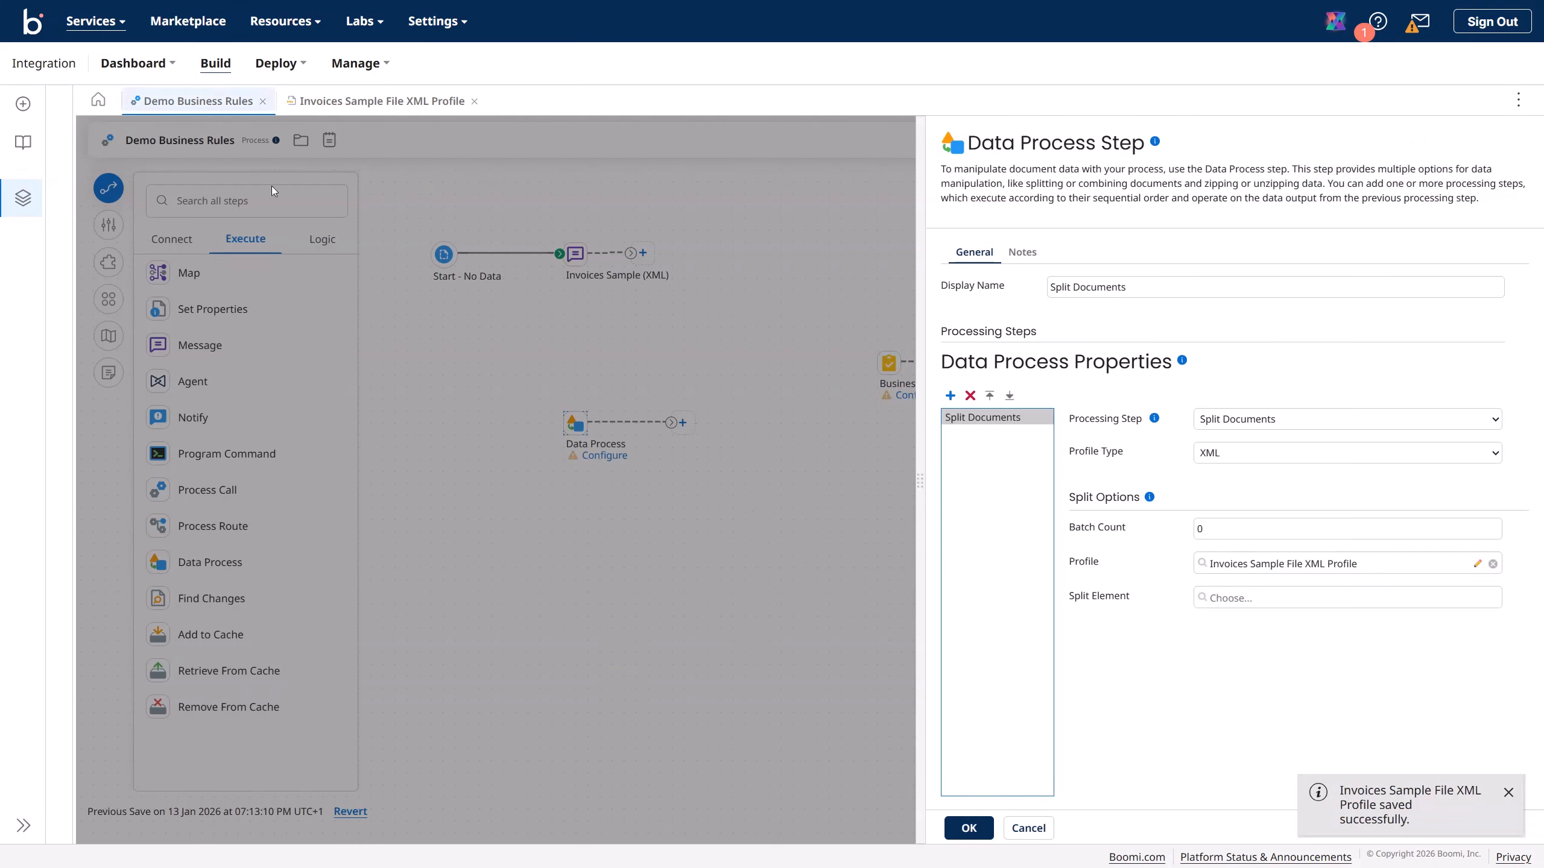
pyautogui.click(1252, 599)
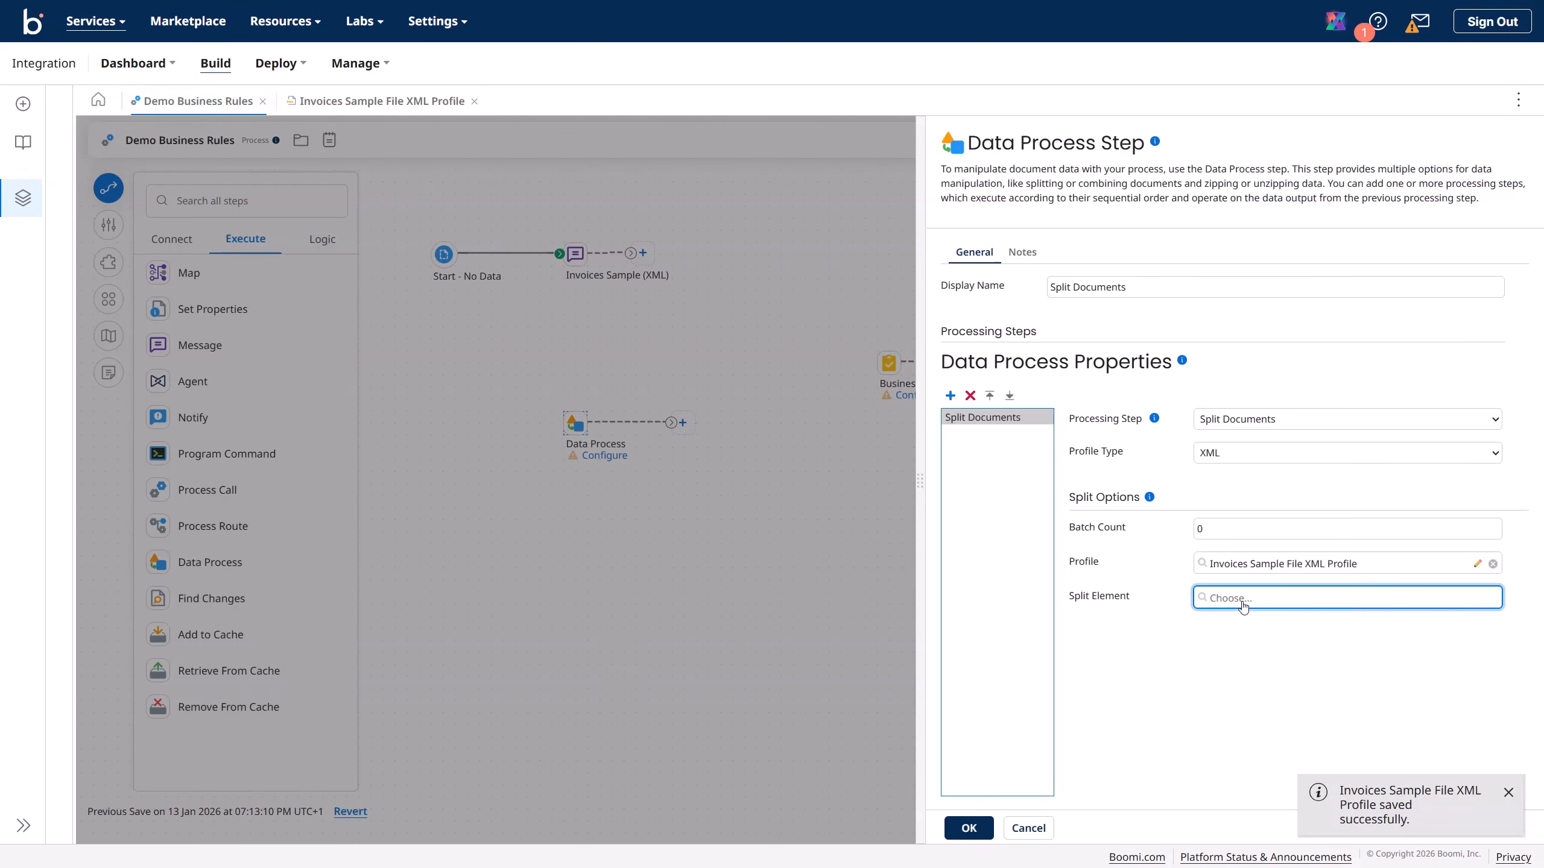
pyautogui.click(1222, 380)
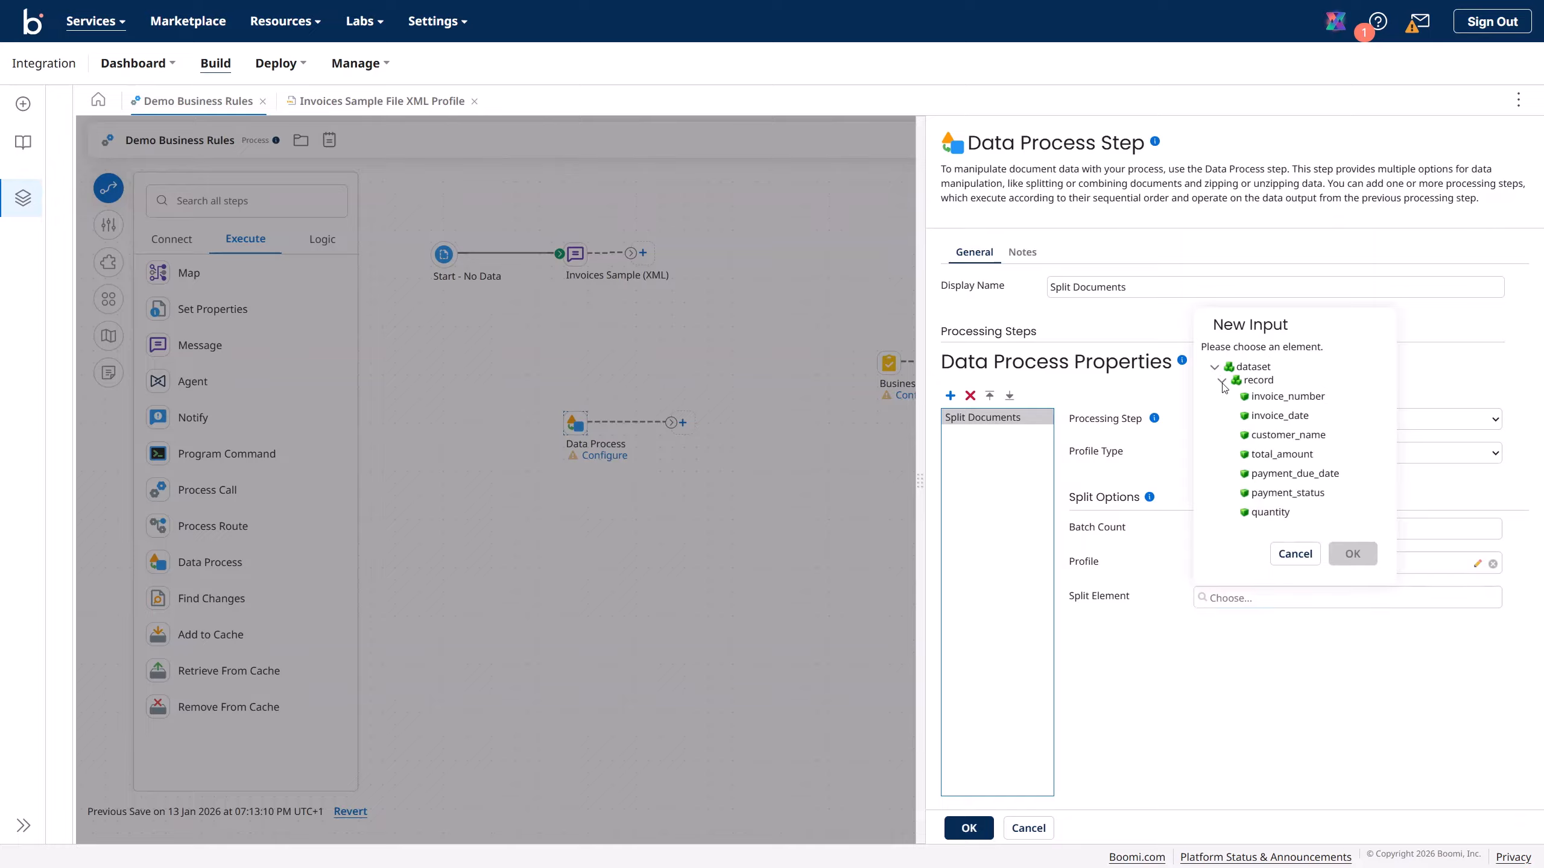
pyautogui.click(1261, 381)
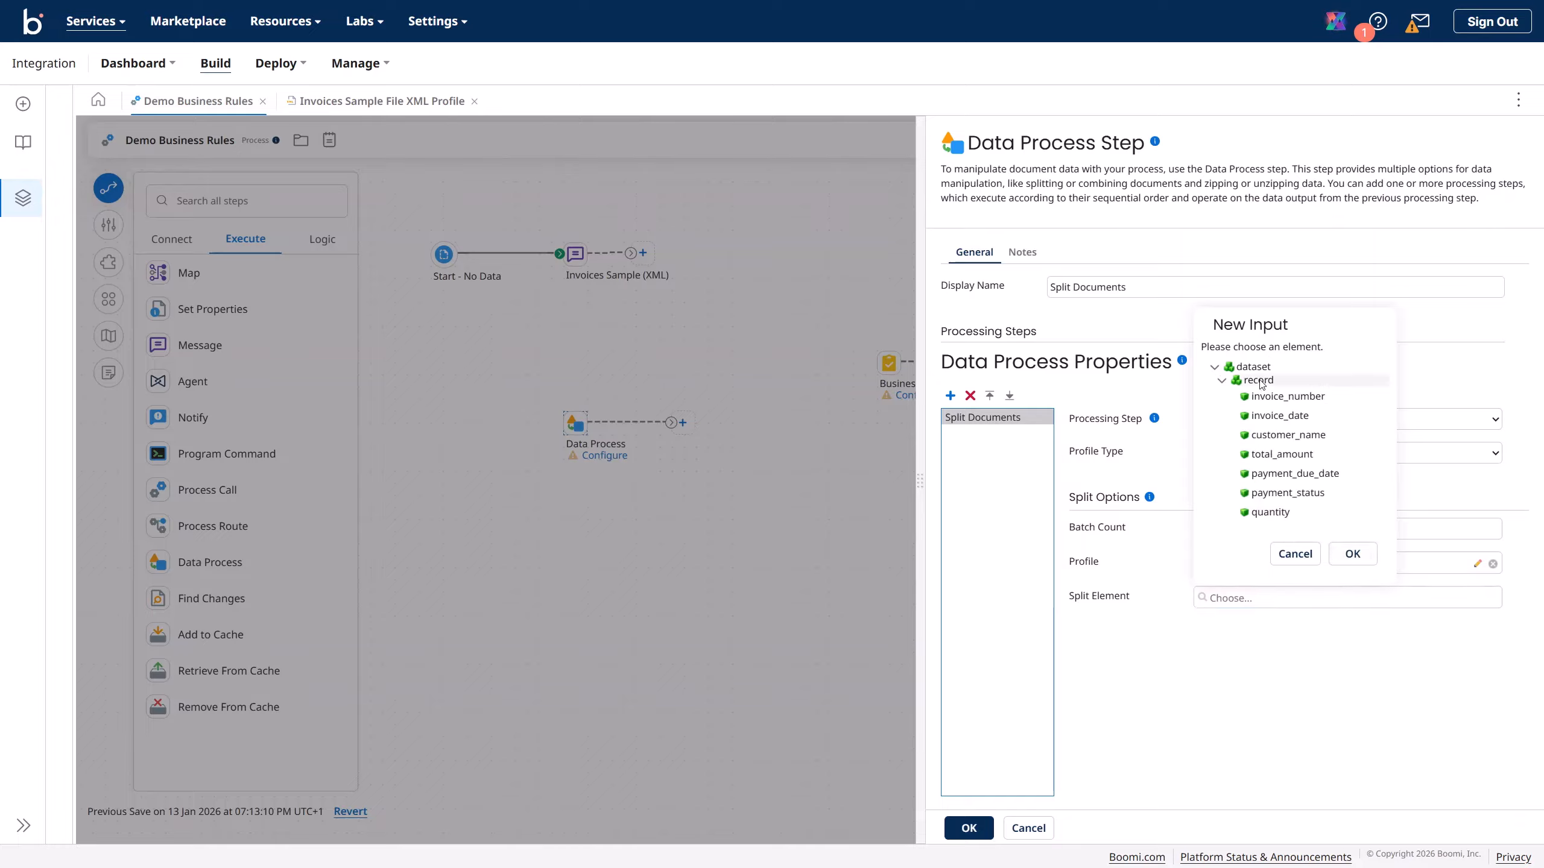
pyautogui.click(1352, 554)
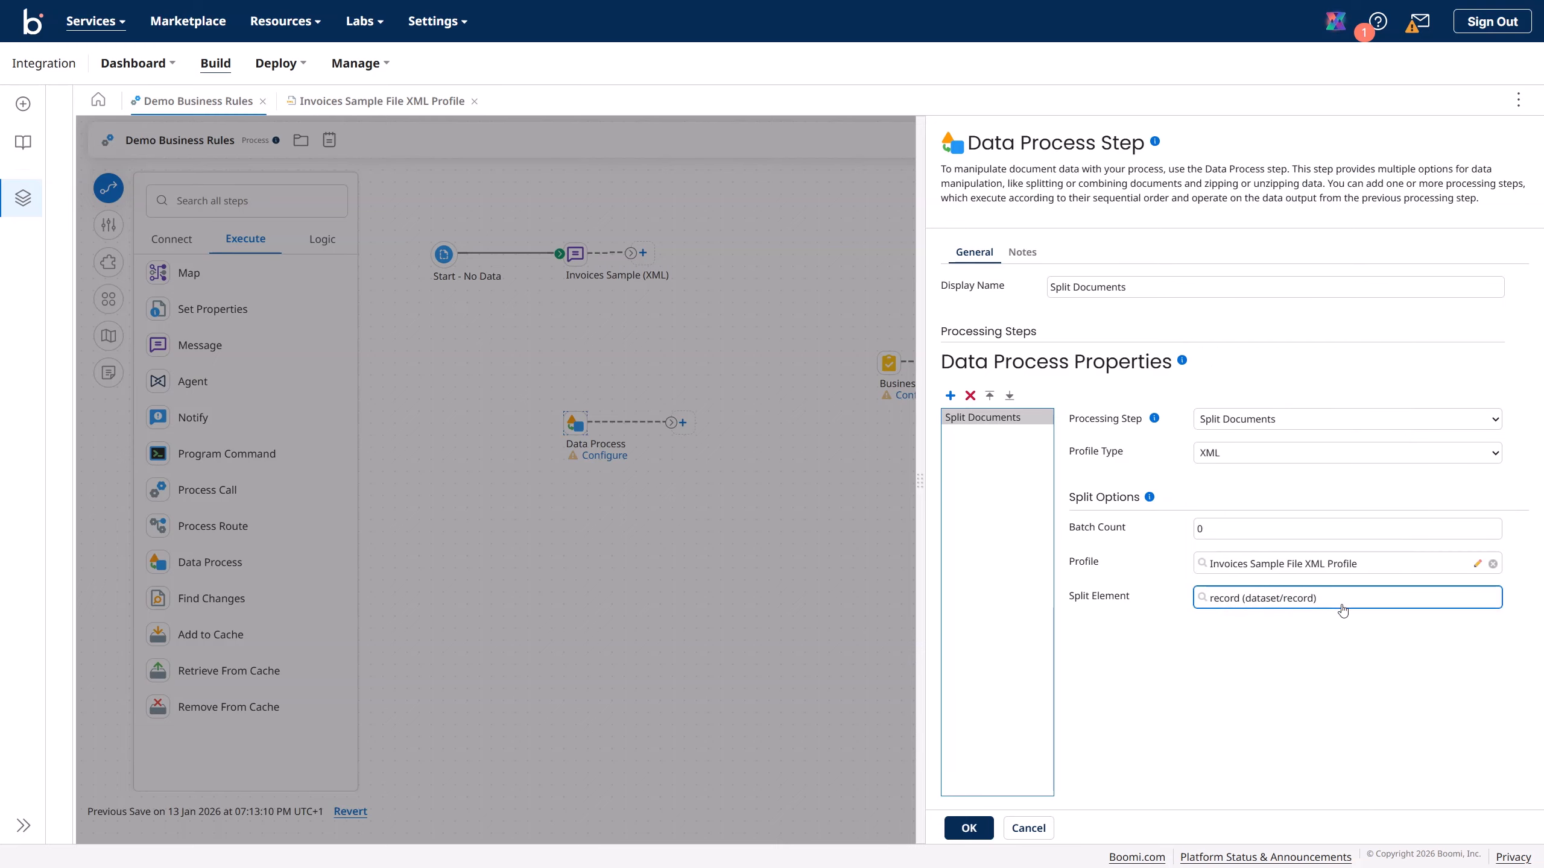
pyautogui.click(969, 827)
# - Connect the Split Documents step after Invoices Sample (XML) and add a Stop step at its end
pyautogui.moveTo(582, 427)
pyautogui.moveTo(582, 427); pyautogui.dragTo(674, 254)
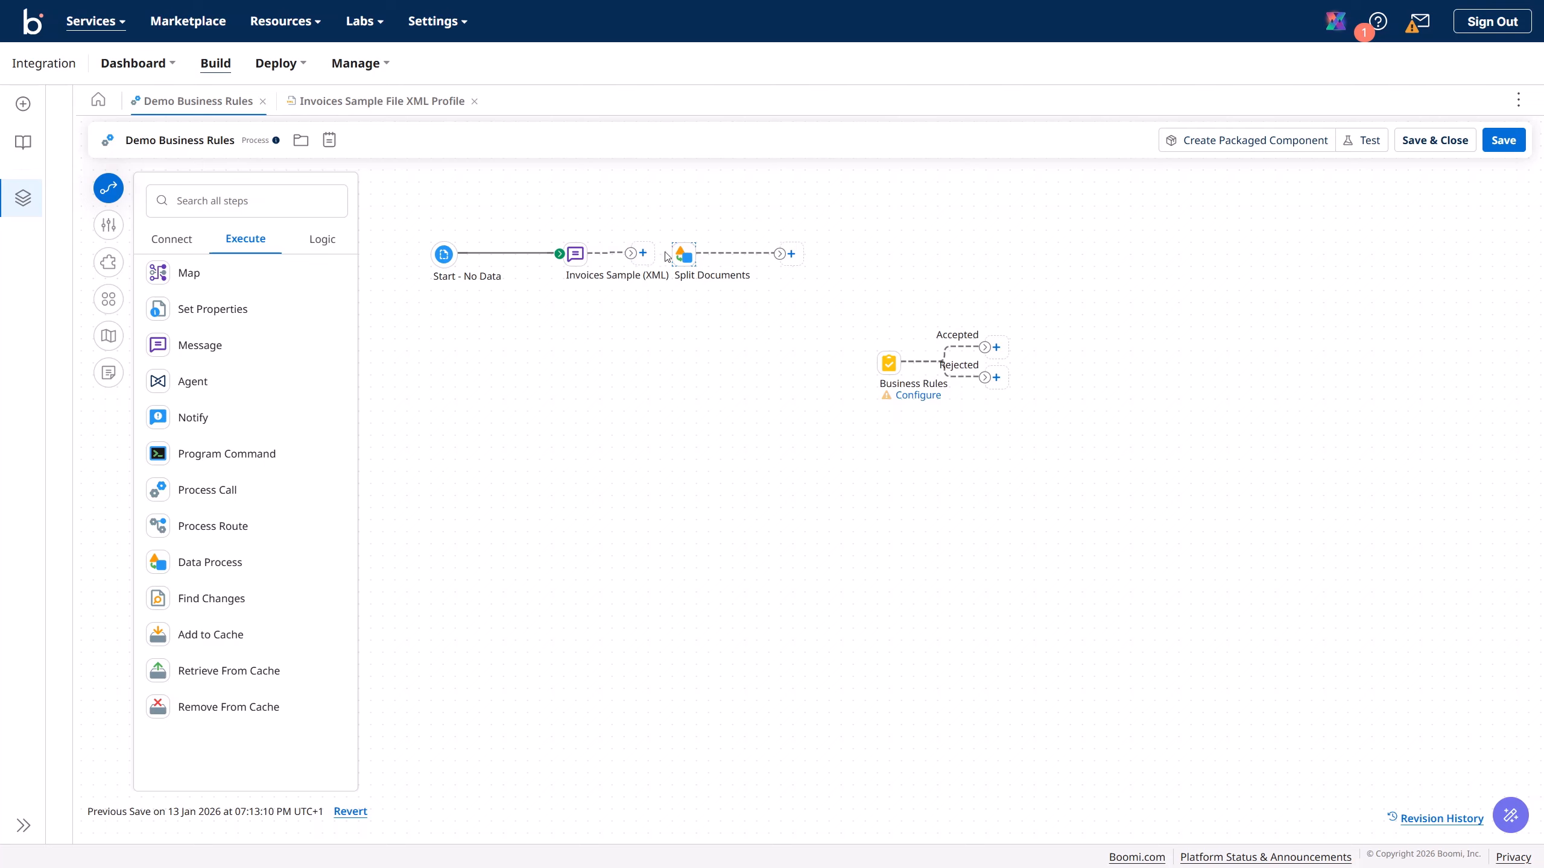
pyautogui.click(790, 254)
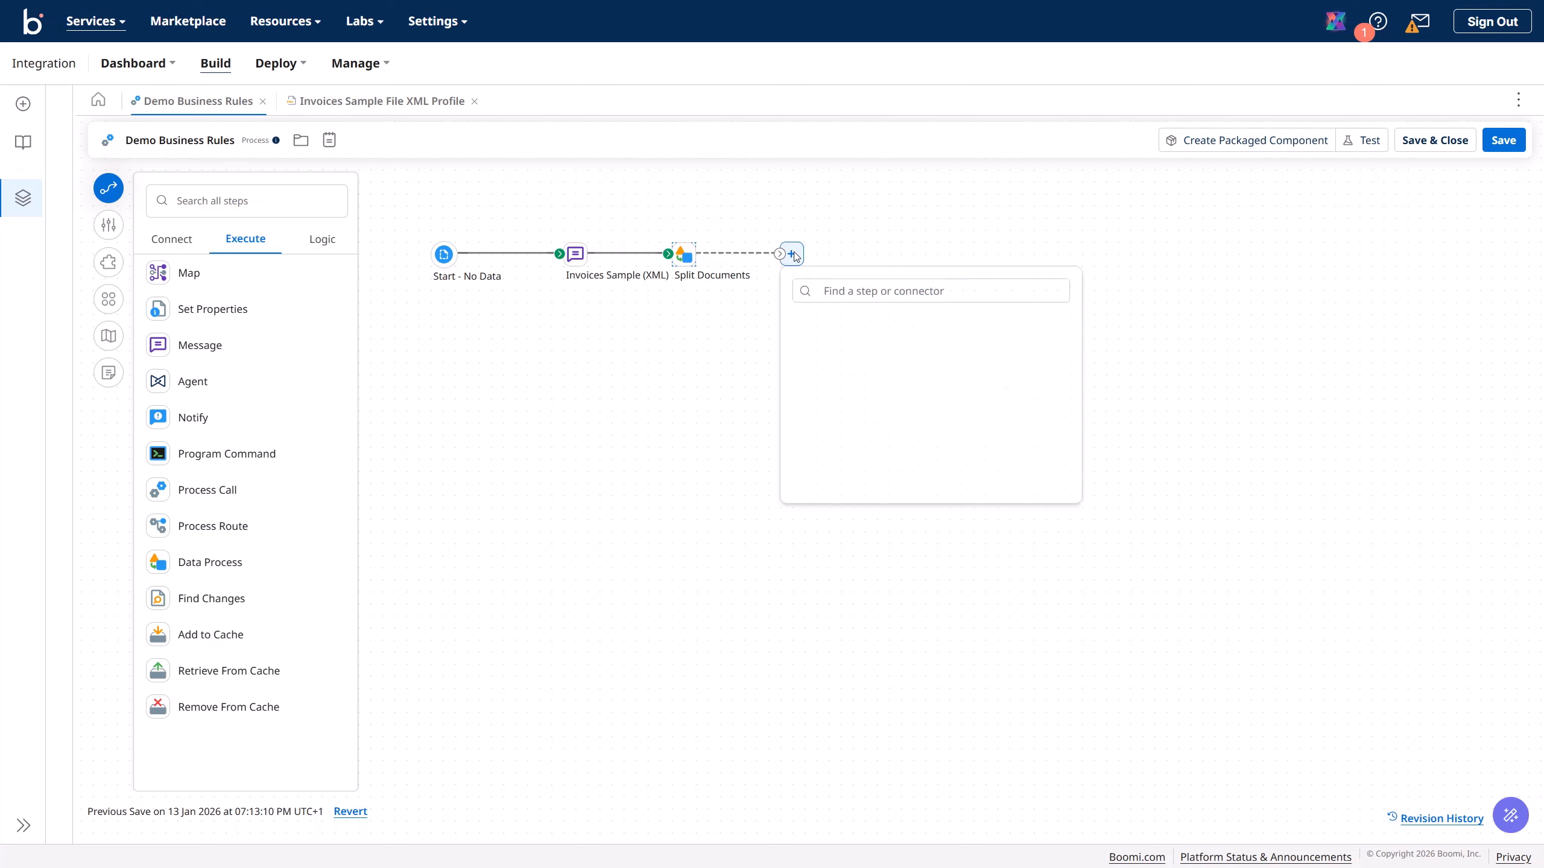
pyautogui.write('stop')
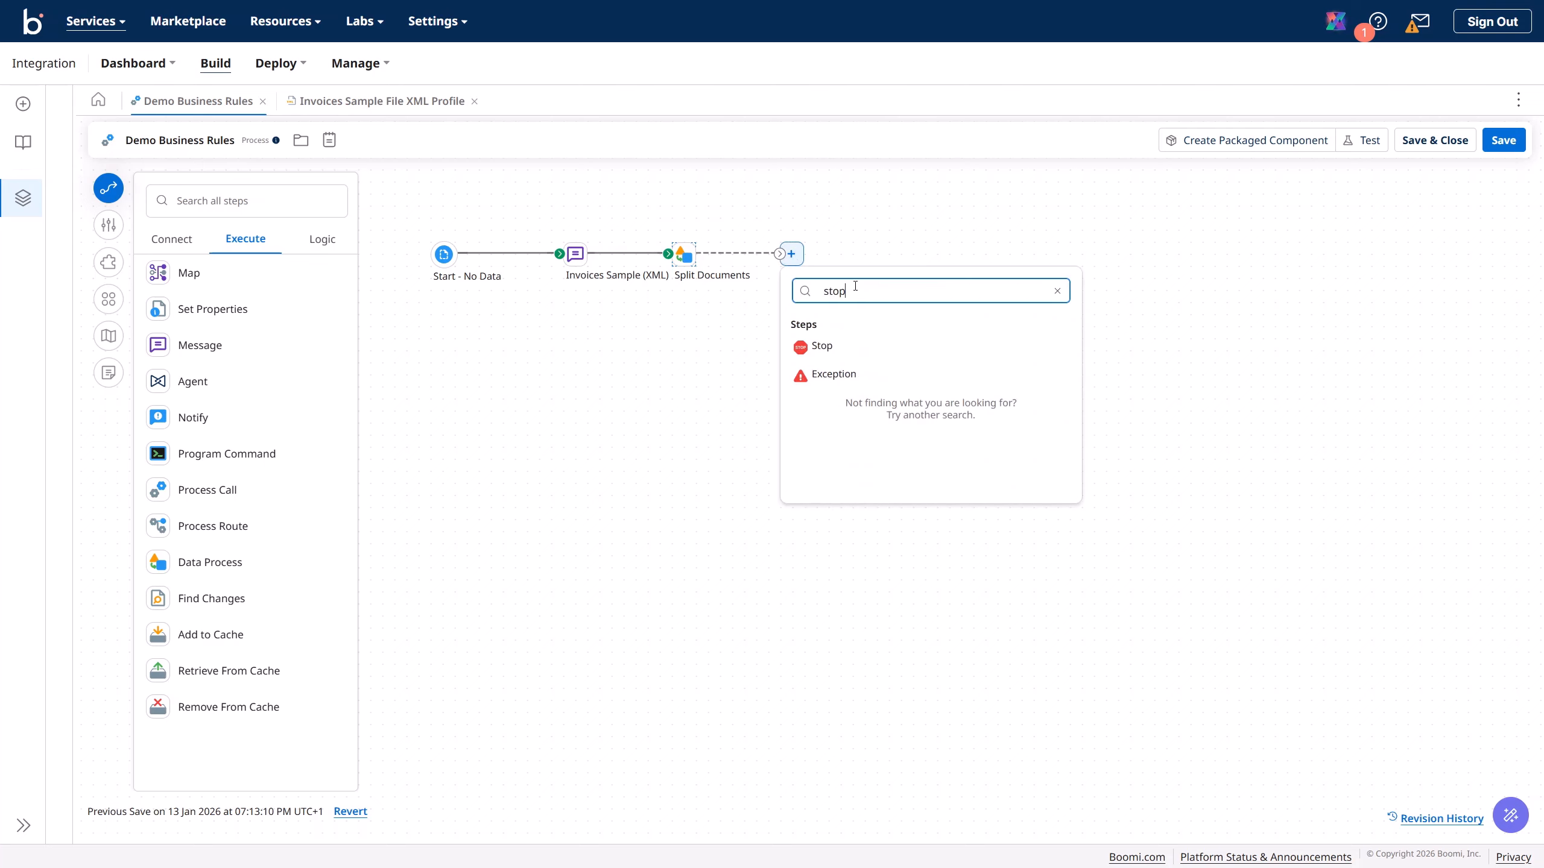
pyautogui.click(821, 346)
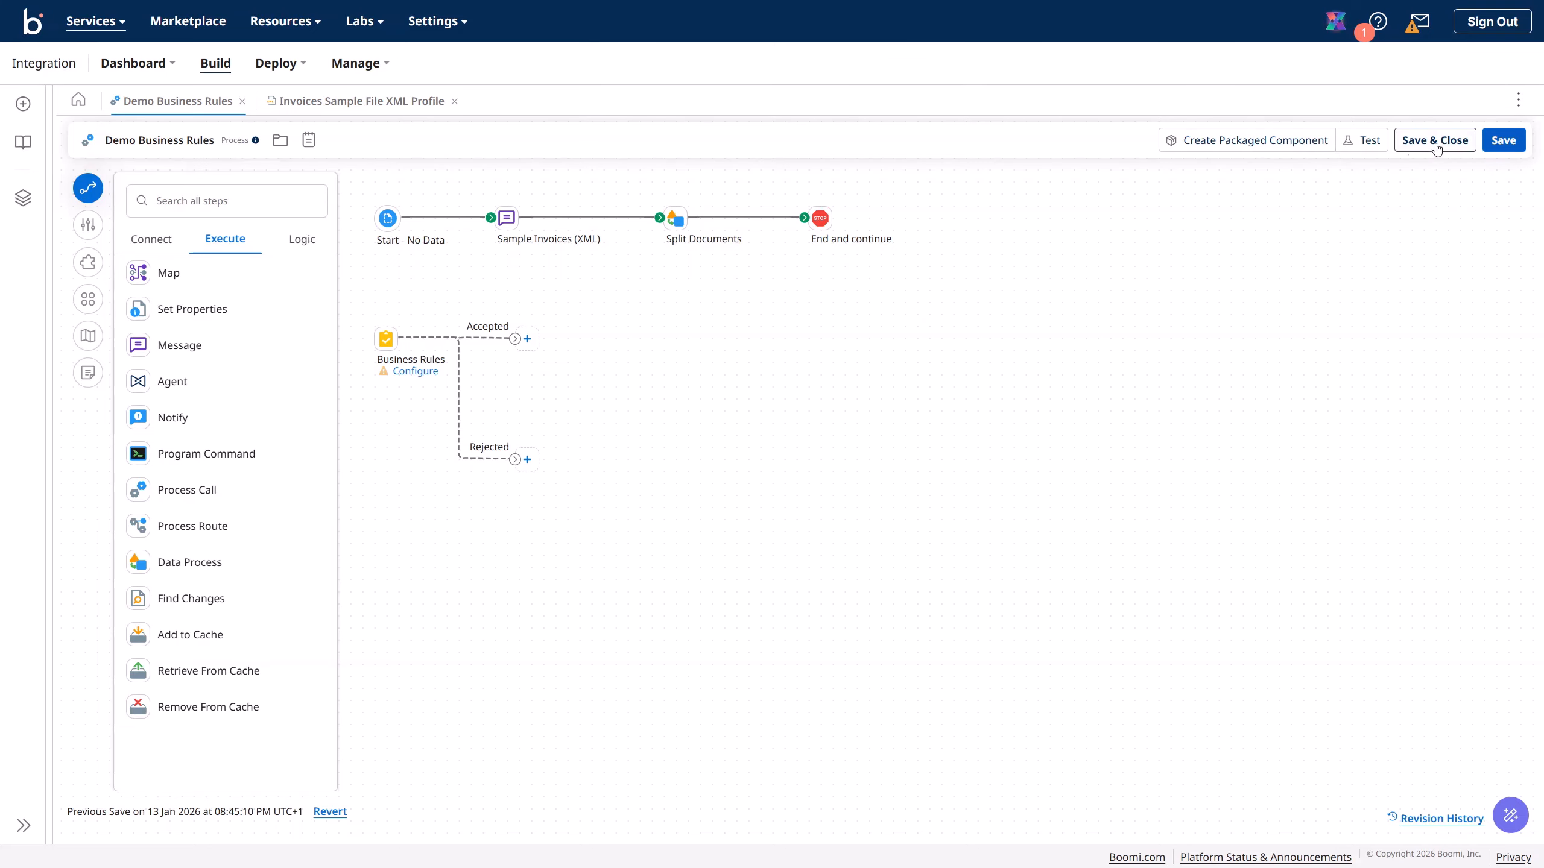
# - Test the process on Data Koon TEST and review the Split Documents step's logs, source data and data processing steps
pyautogui.click(1369, 141)
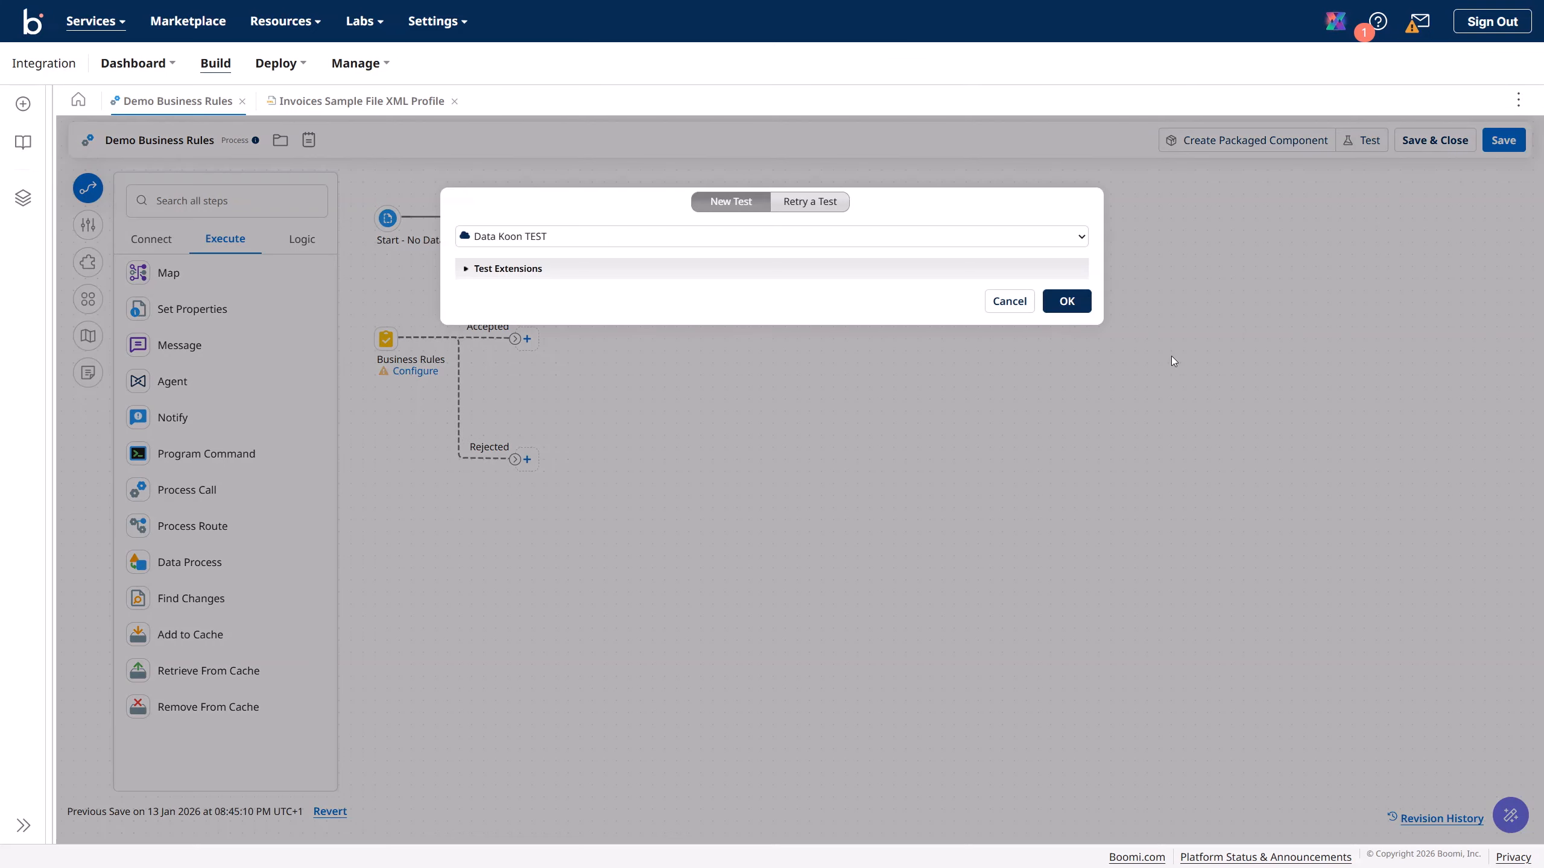
pyautogui.click(1068, 301)
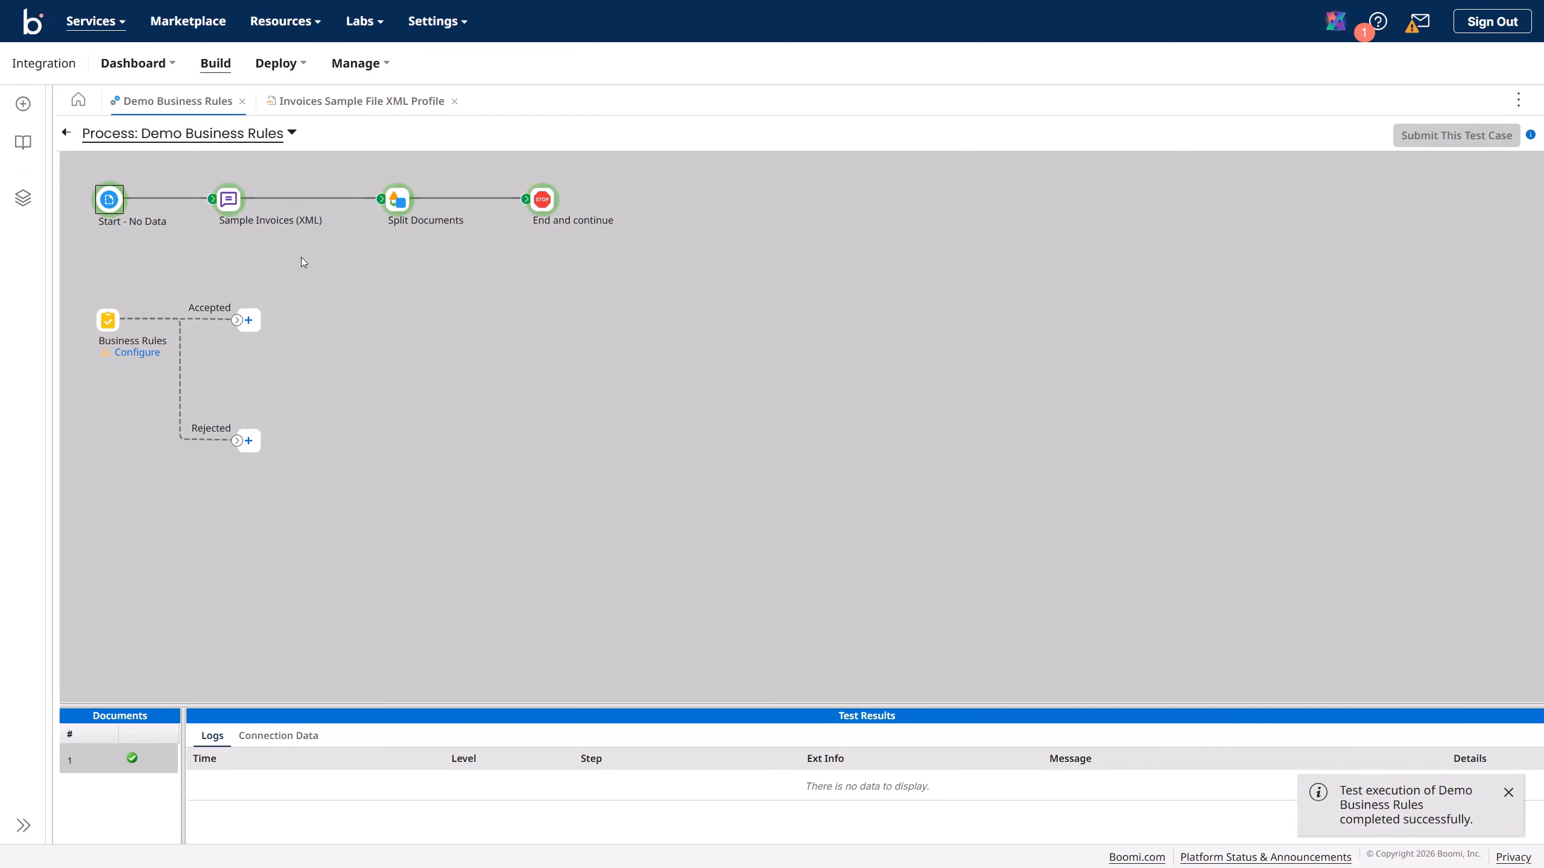
pyautogui.click(406, 211)
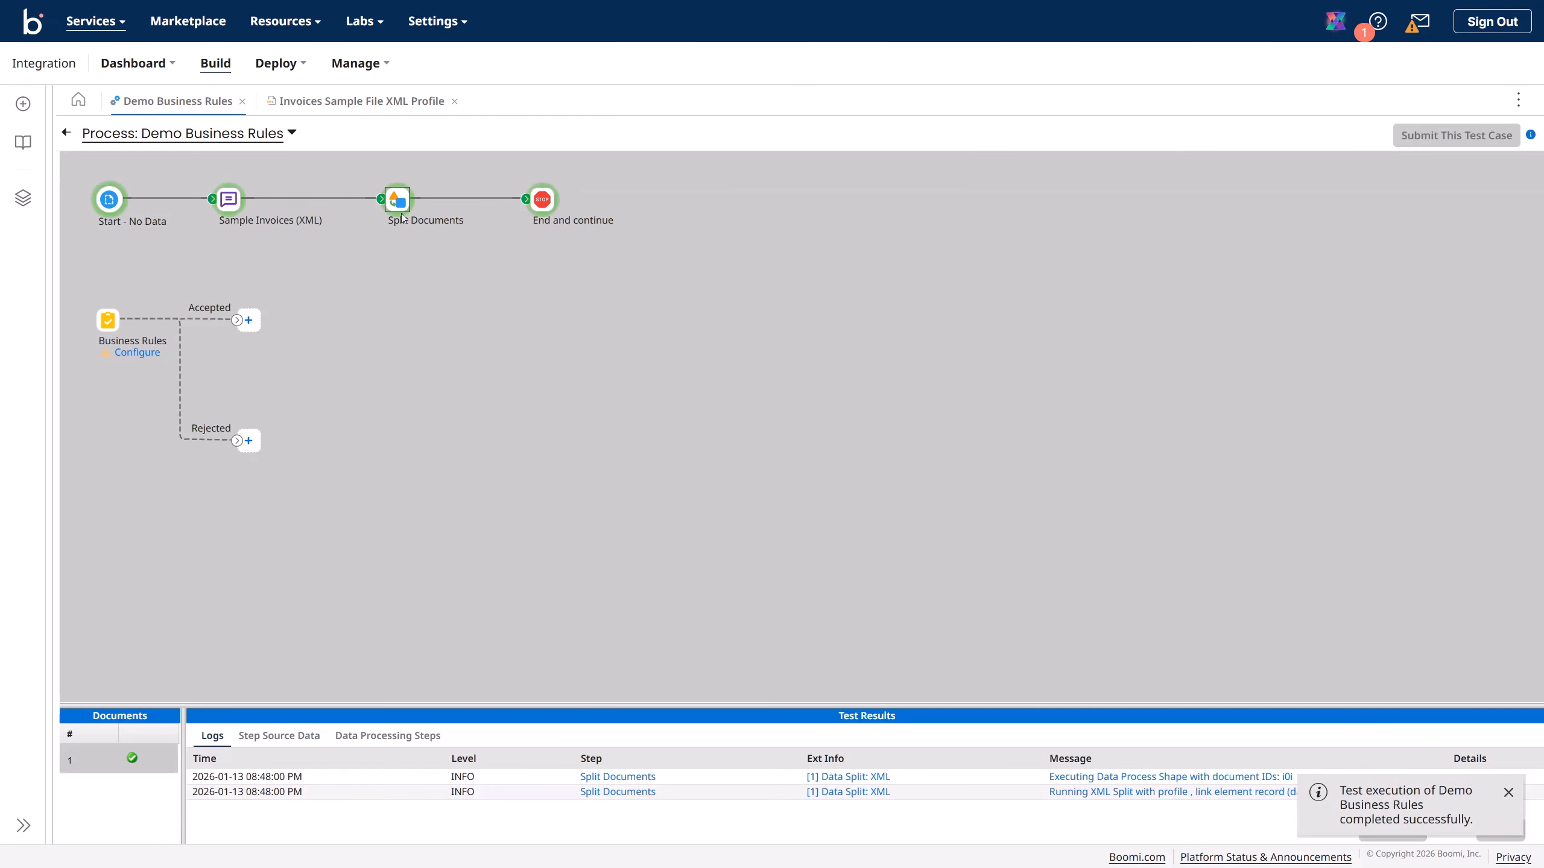
pyautogui.click(293, 737)
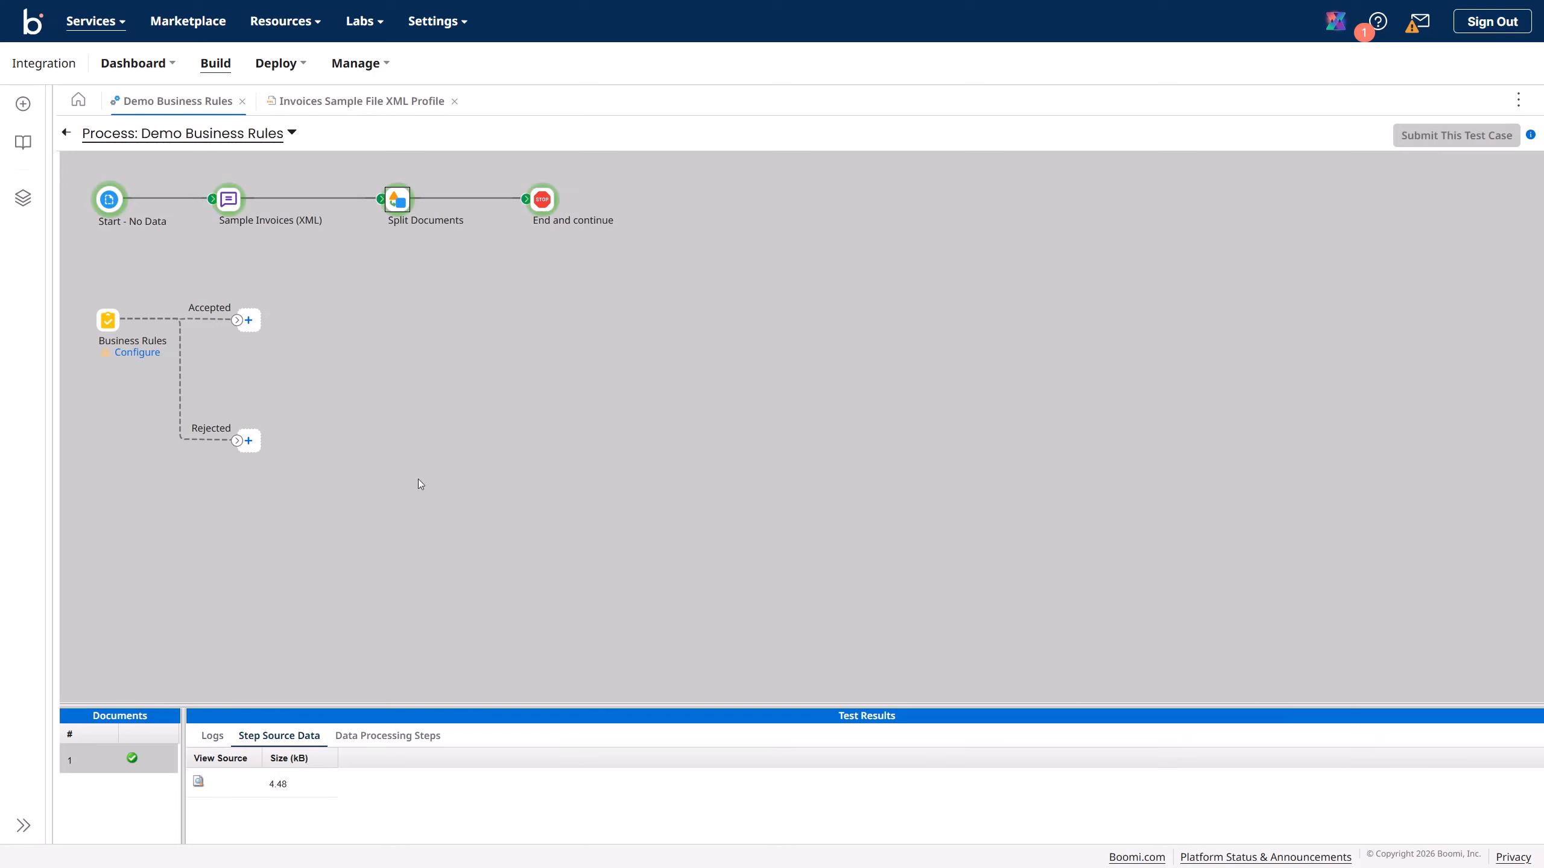
pyautogui.click(383, 737)
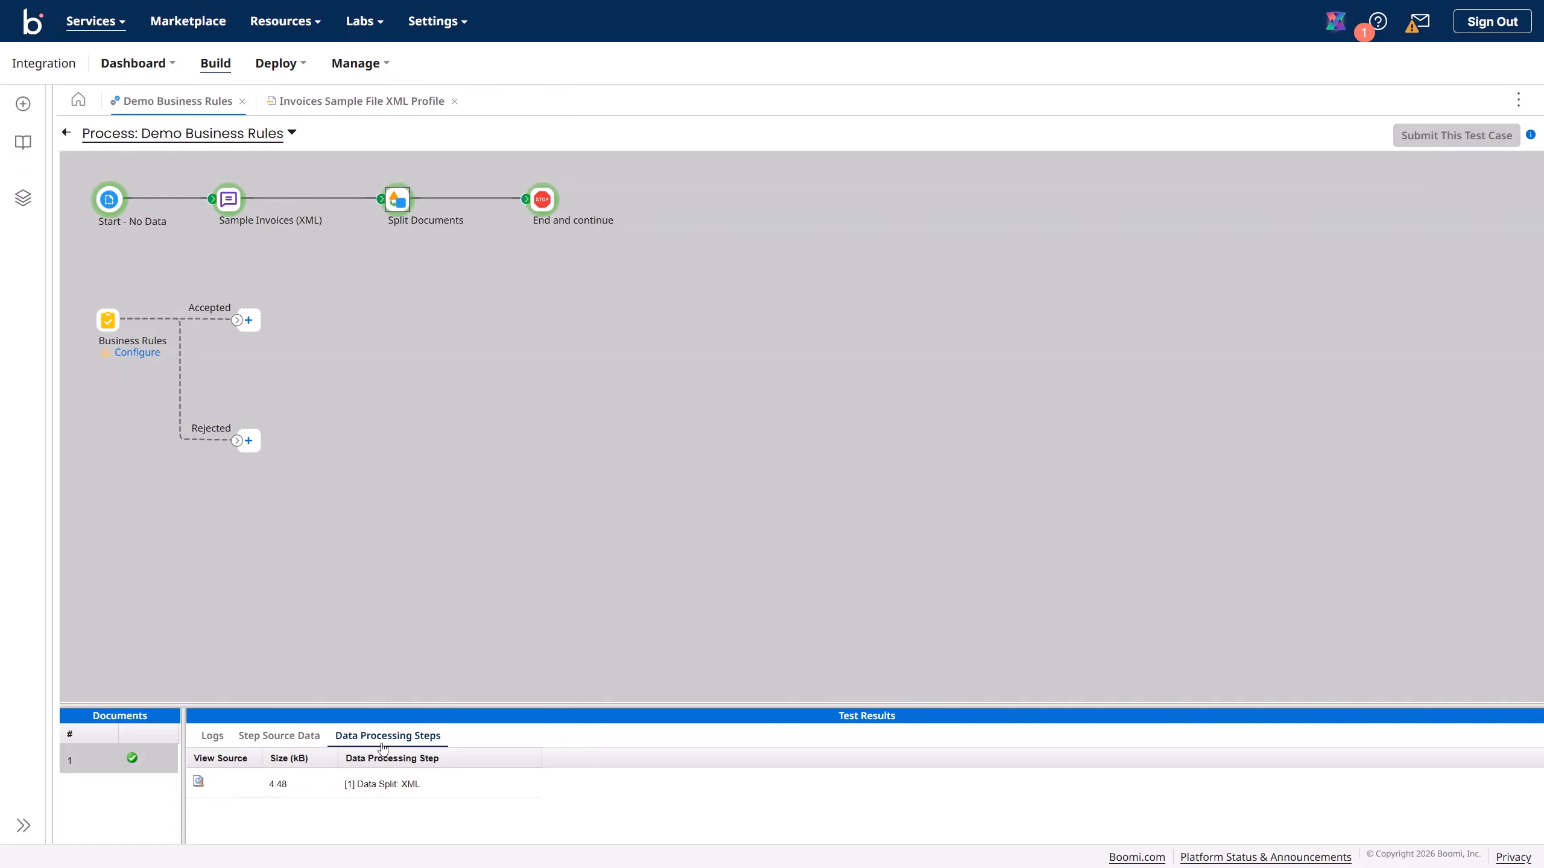
# - Review the Stop step's source data by viewing the first three split invoice documents, and return to the process canvas
pyautogui.click(541, 201)
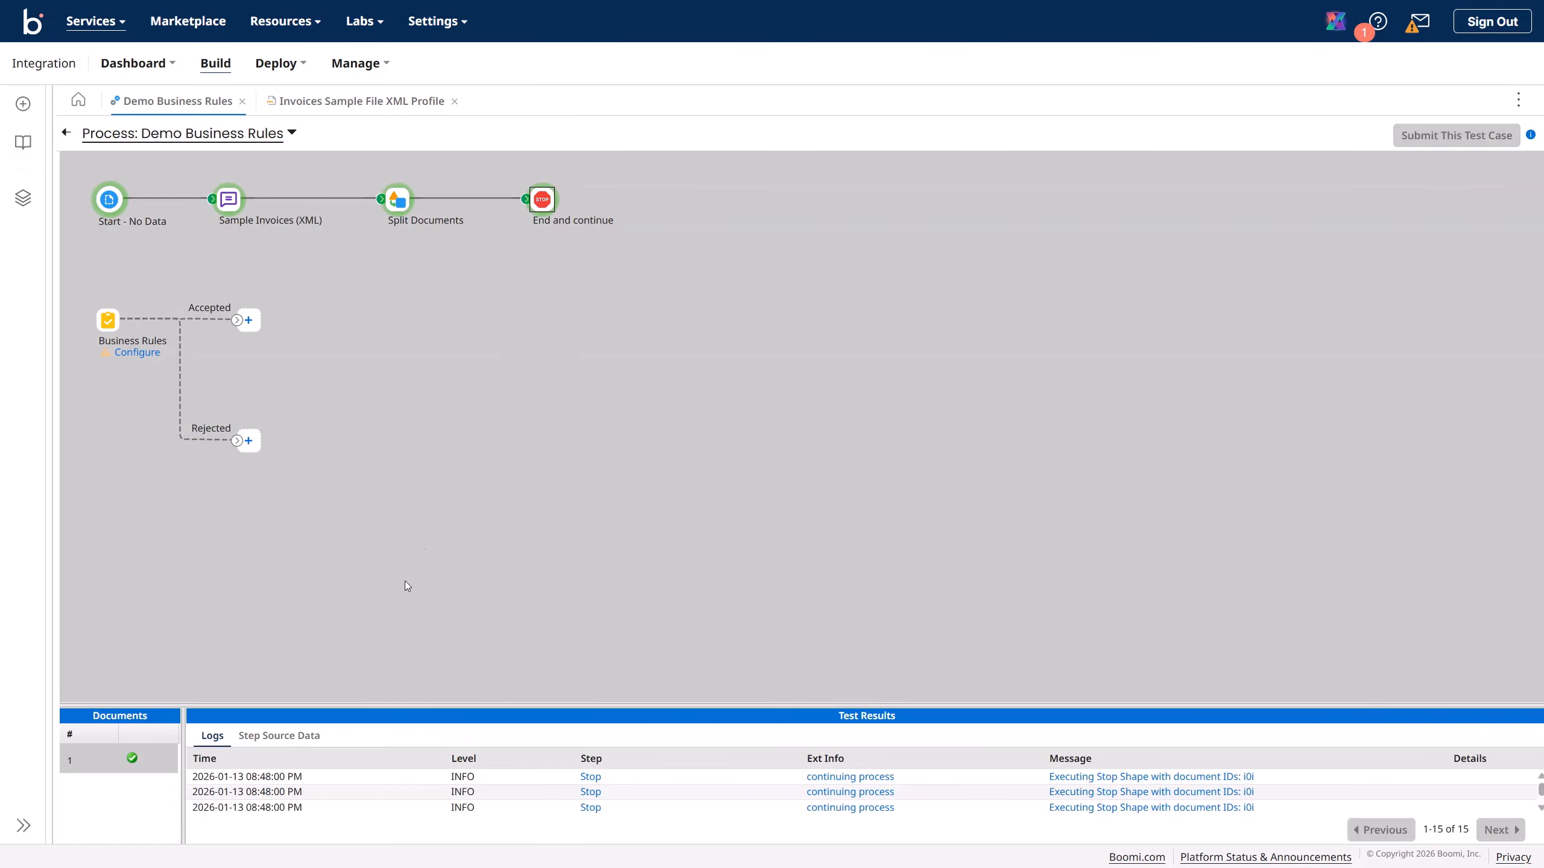
pyautogui.click(292, 736)
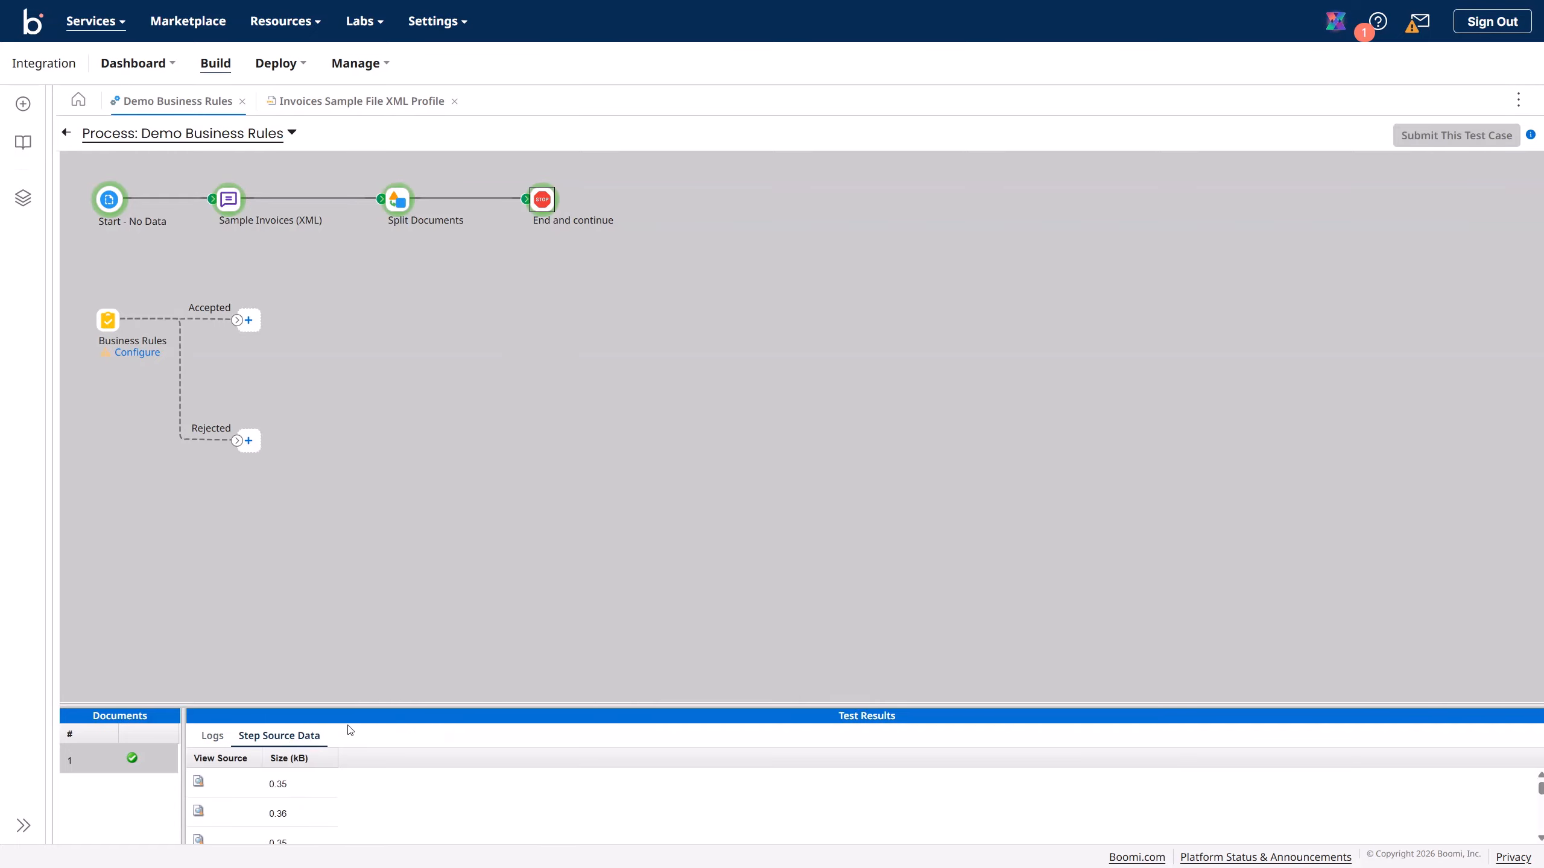
pyautogui.moveTo(355, 707); pyautogui.dragTo(357, 492)
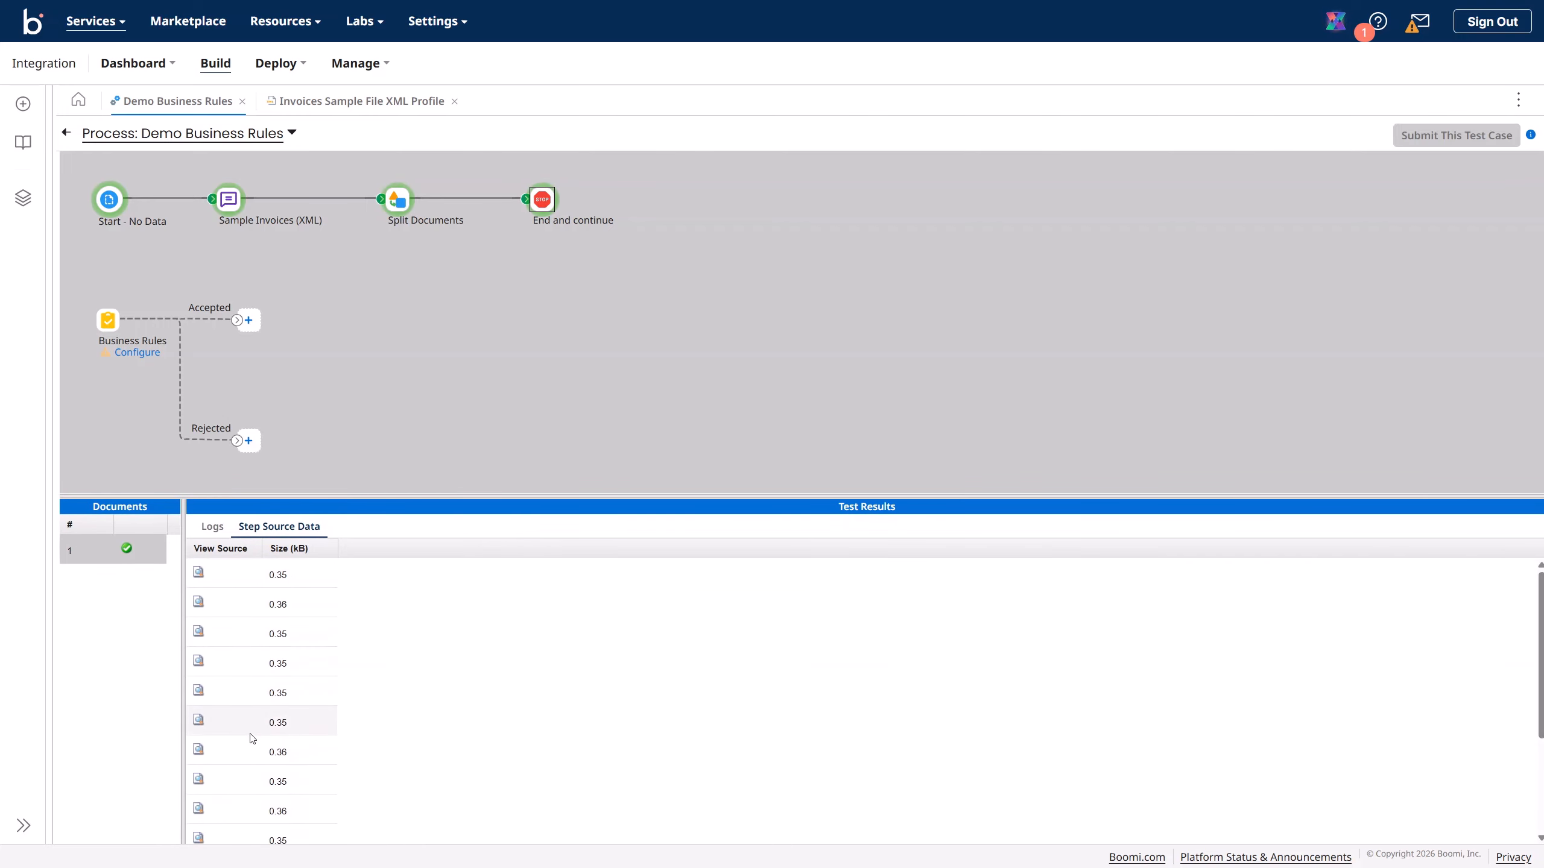
pyautogui.click(199, 573)
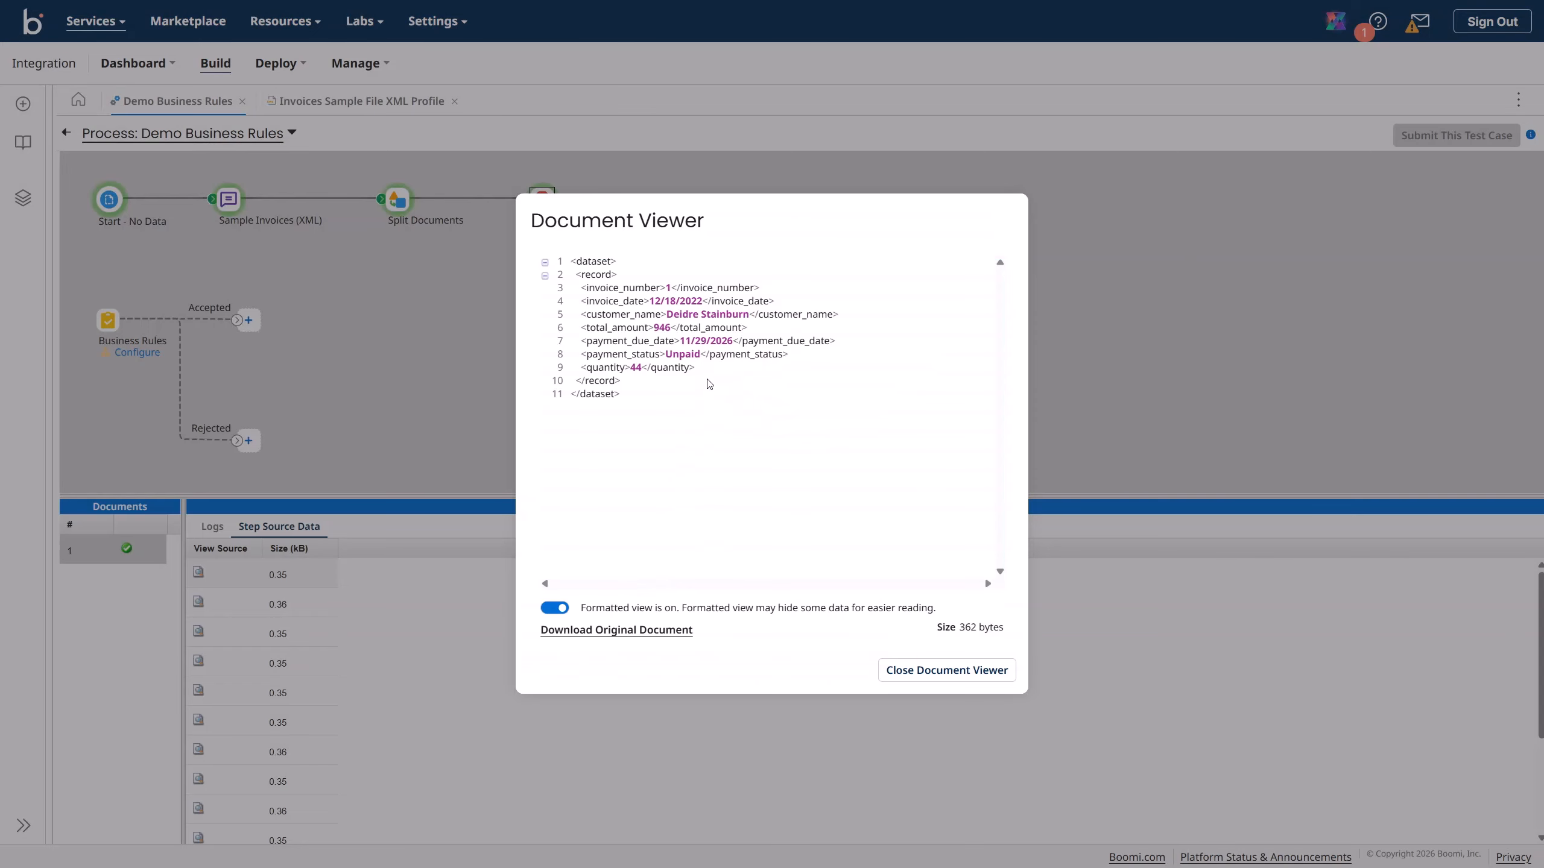
pyautogui.click(890, 671)
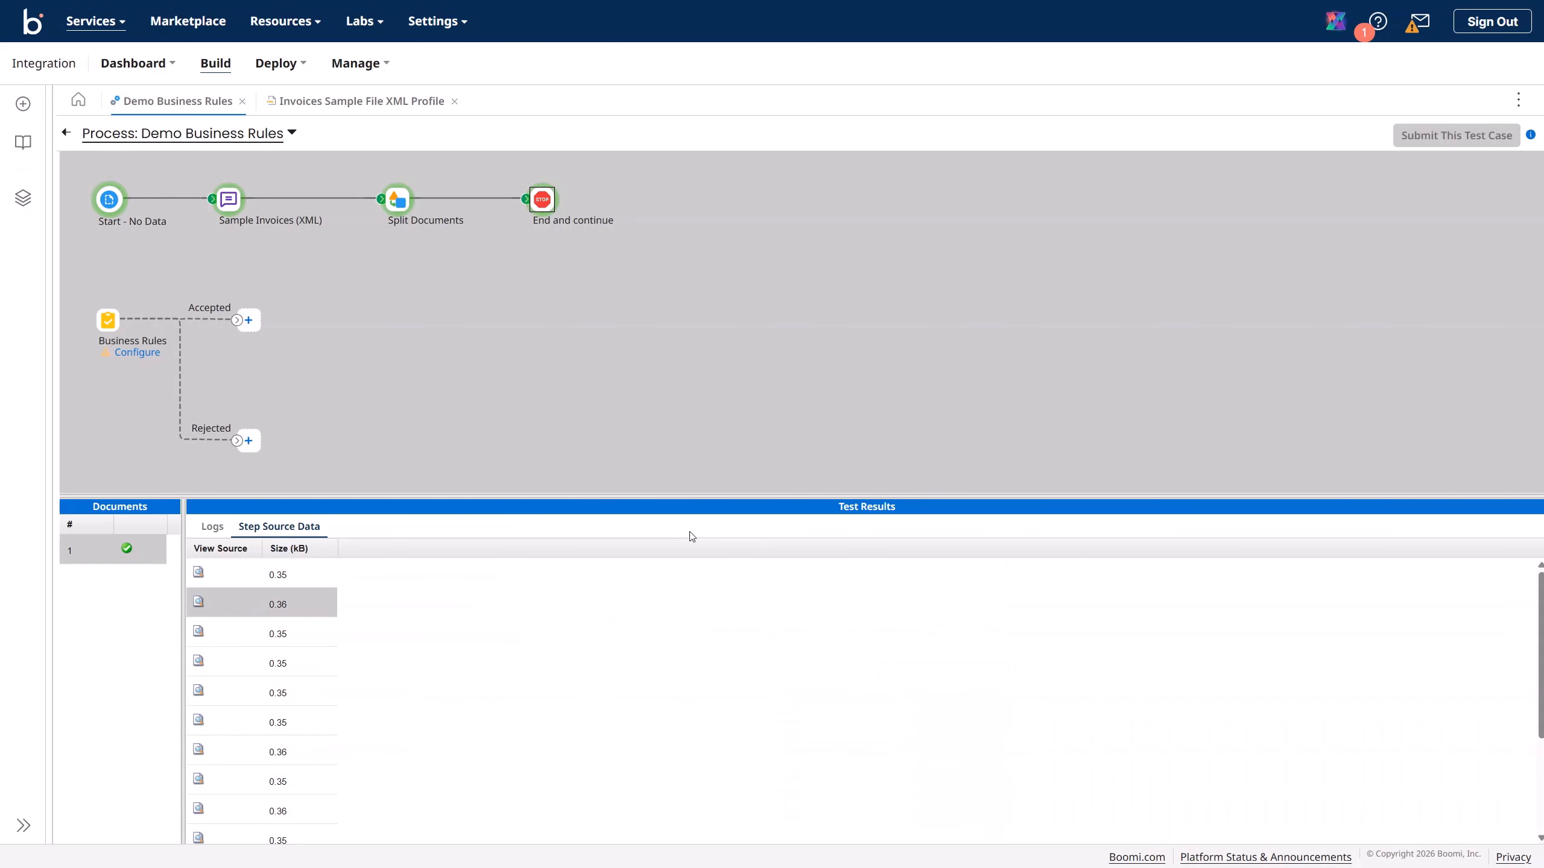
pyautogui.click(199, 601)
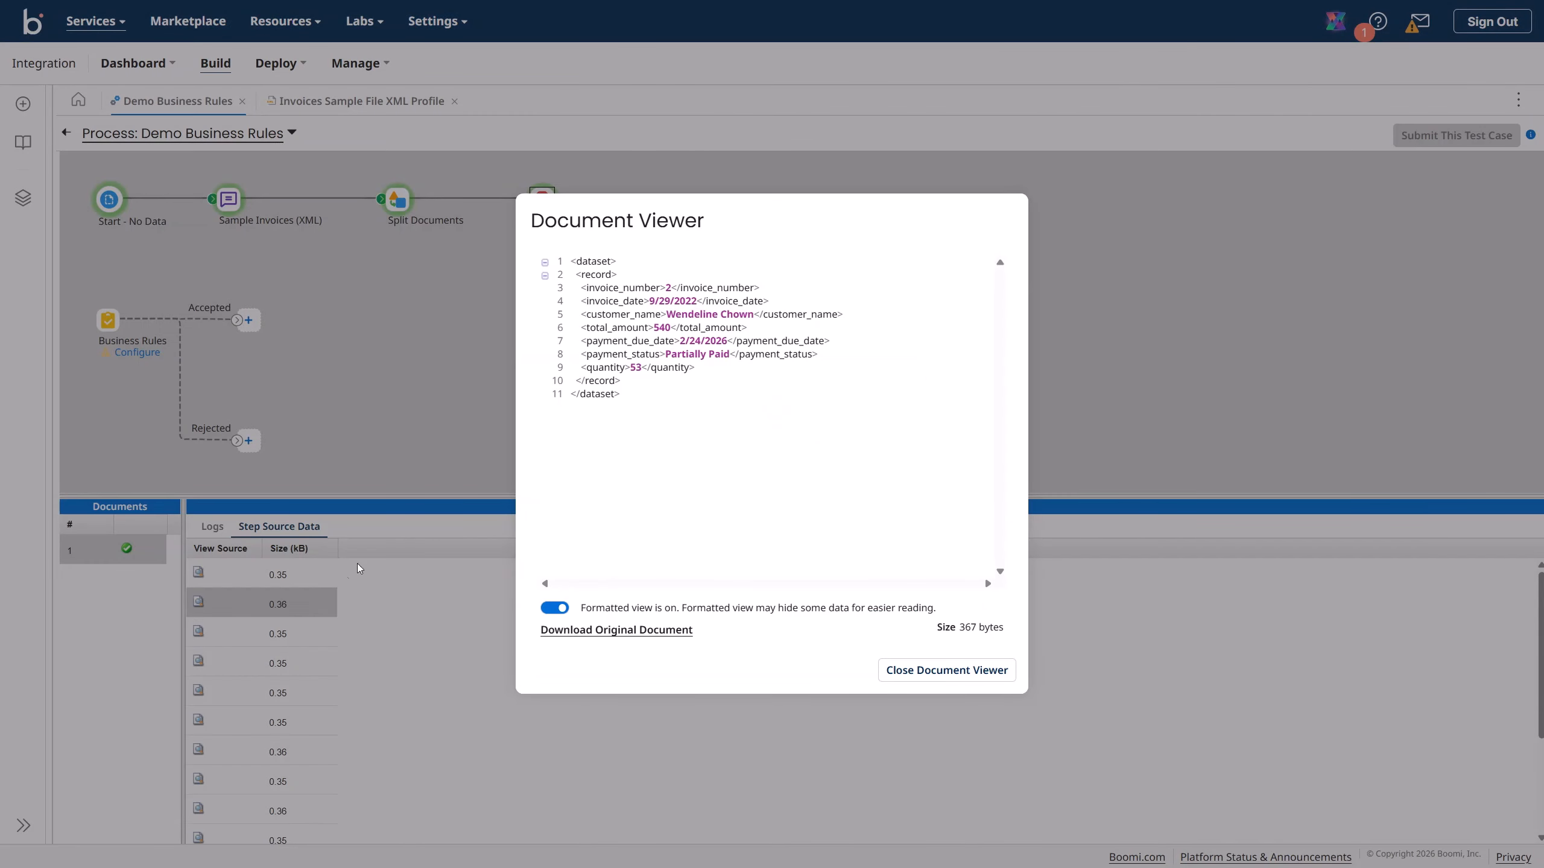
pyautogui.click(912, 671)
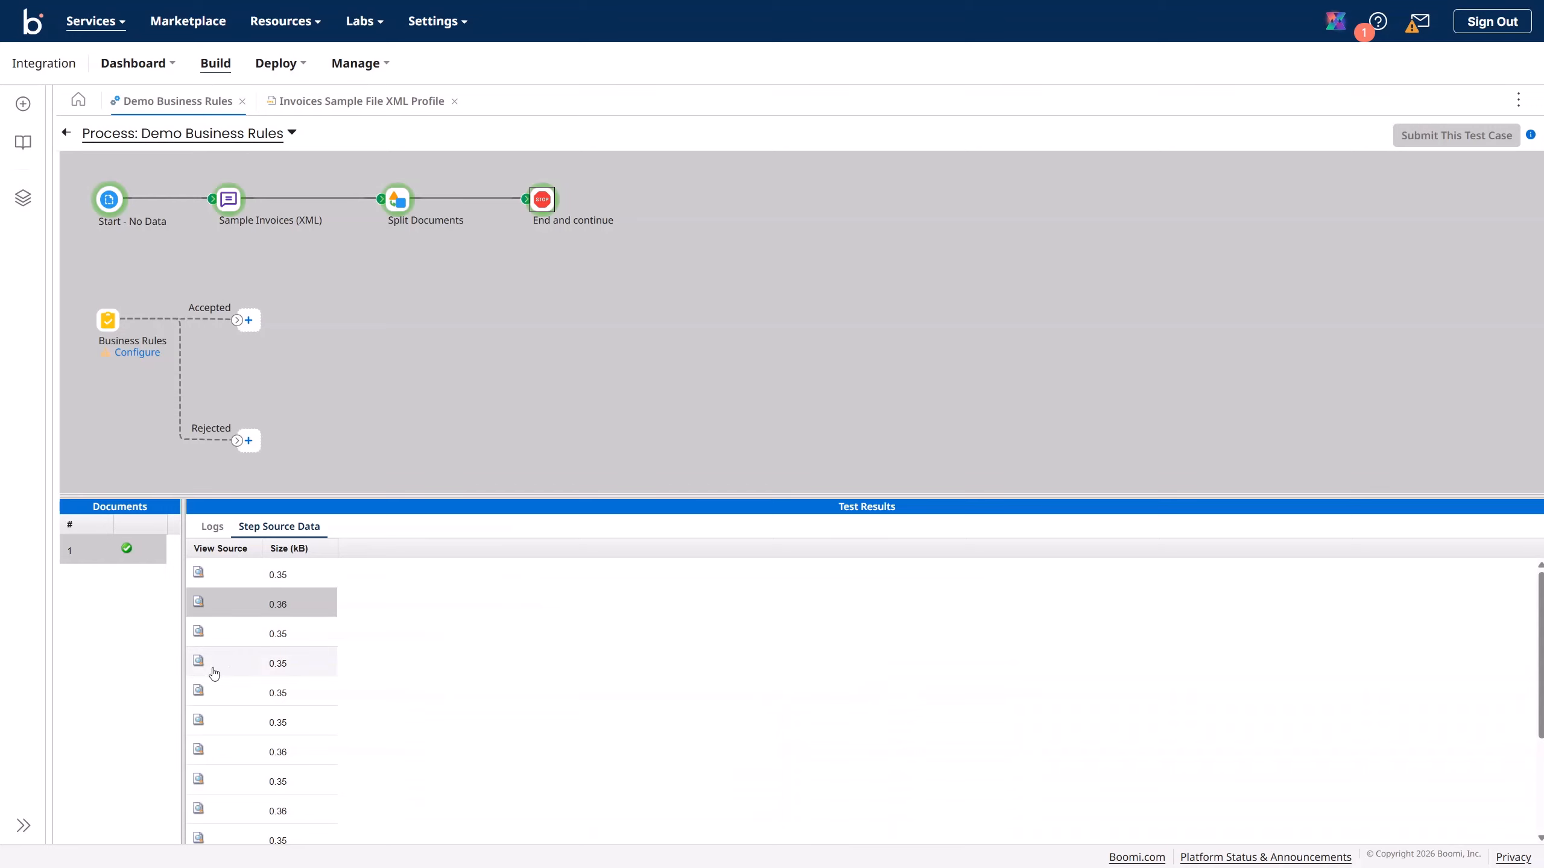
pyautogui.click(199, 632)
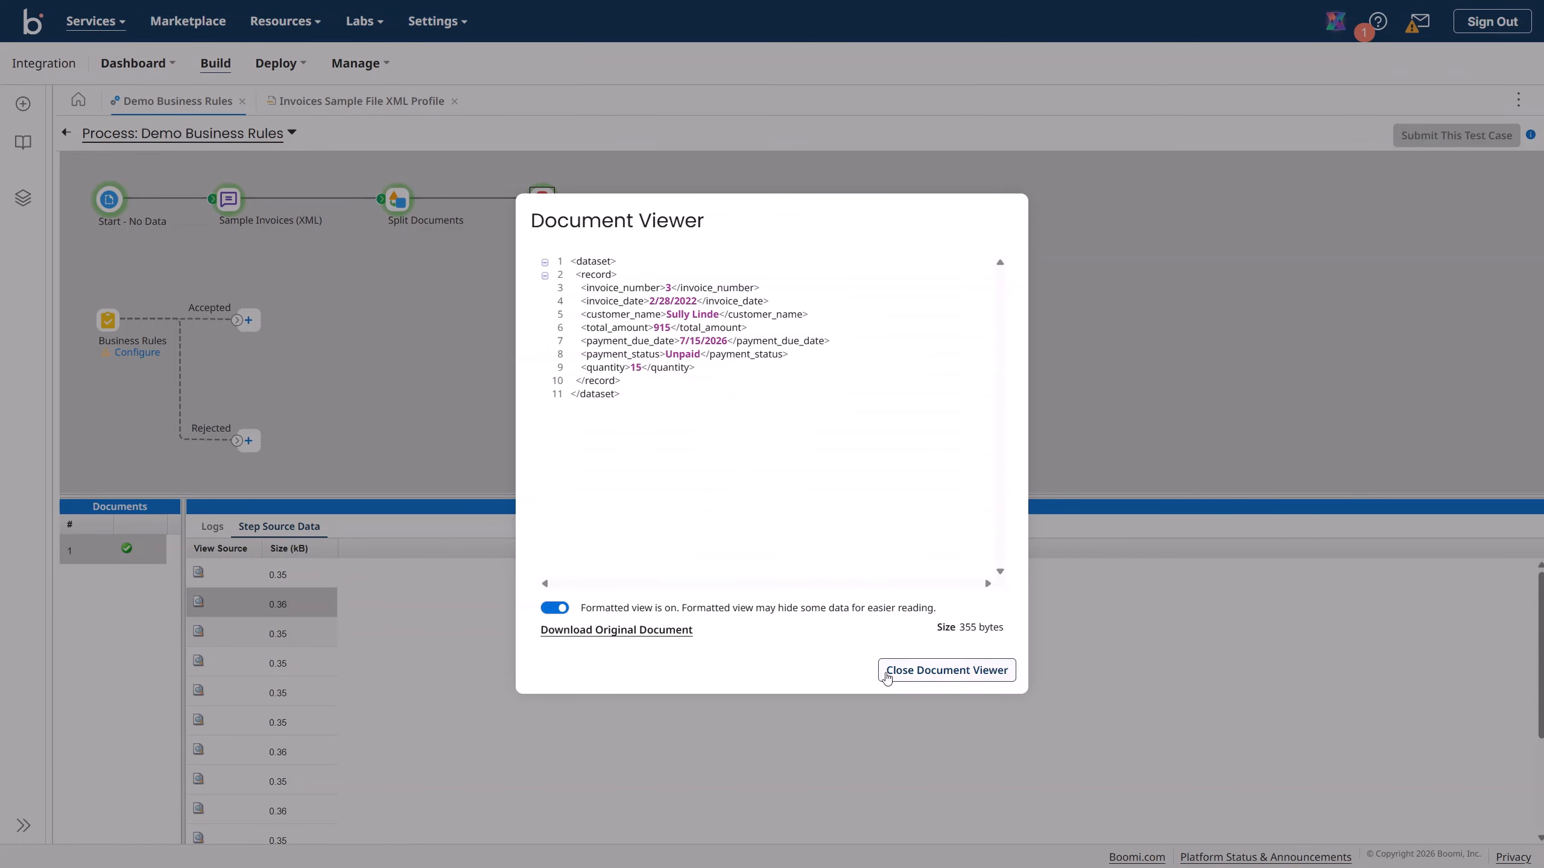
pyautogui.click(899, 671)
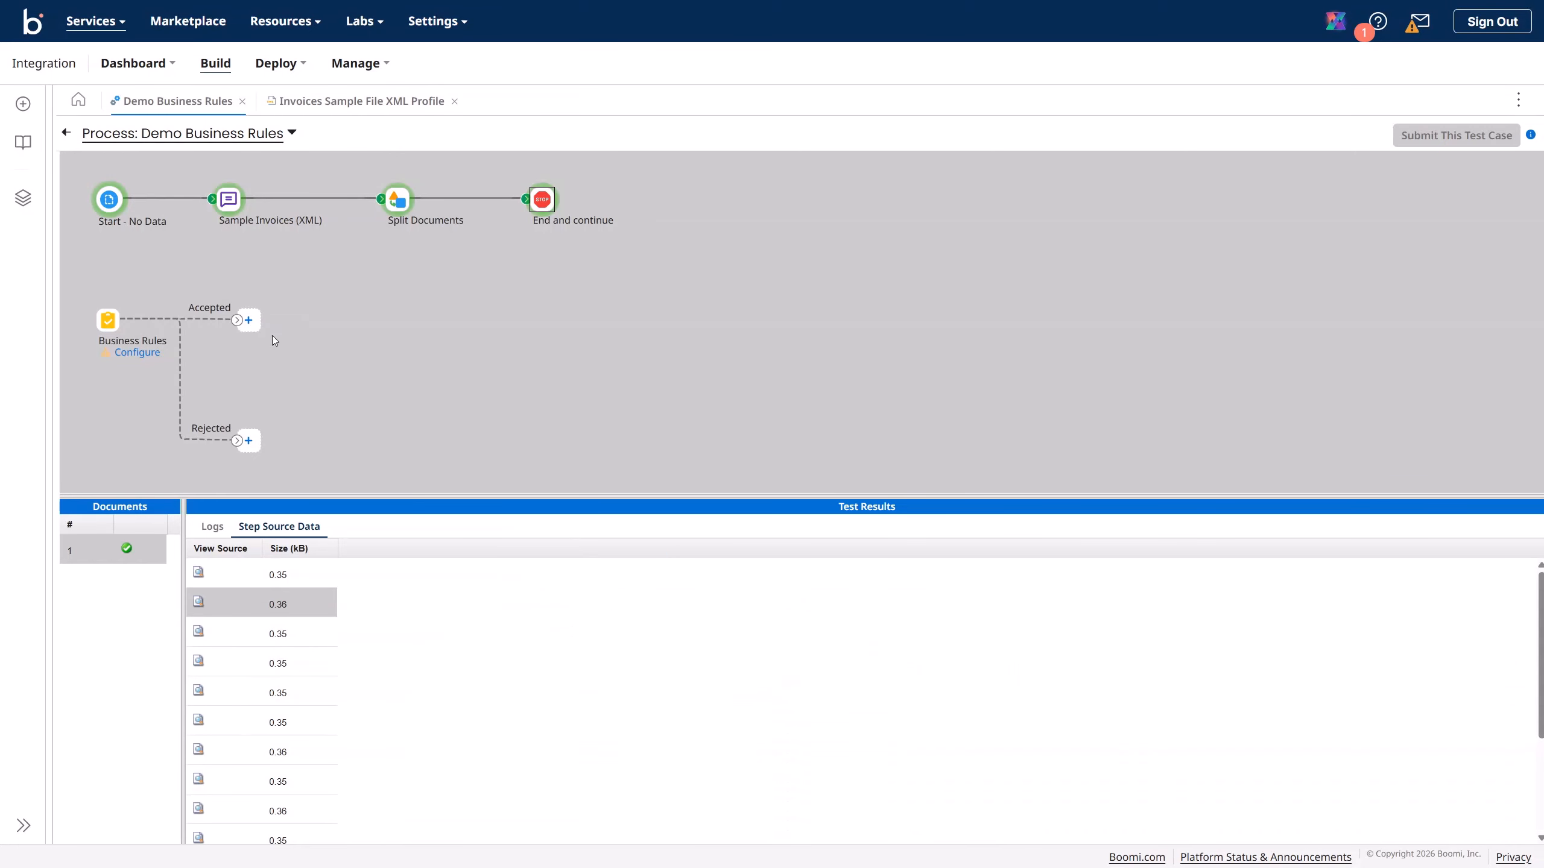
pyautogui.click(65, 132)
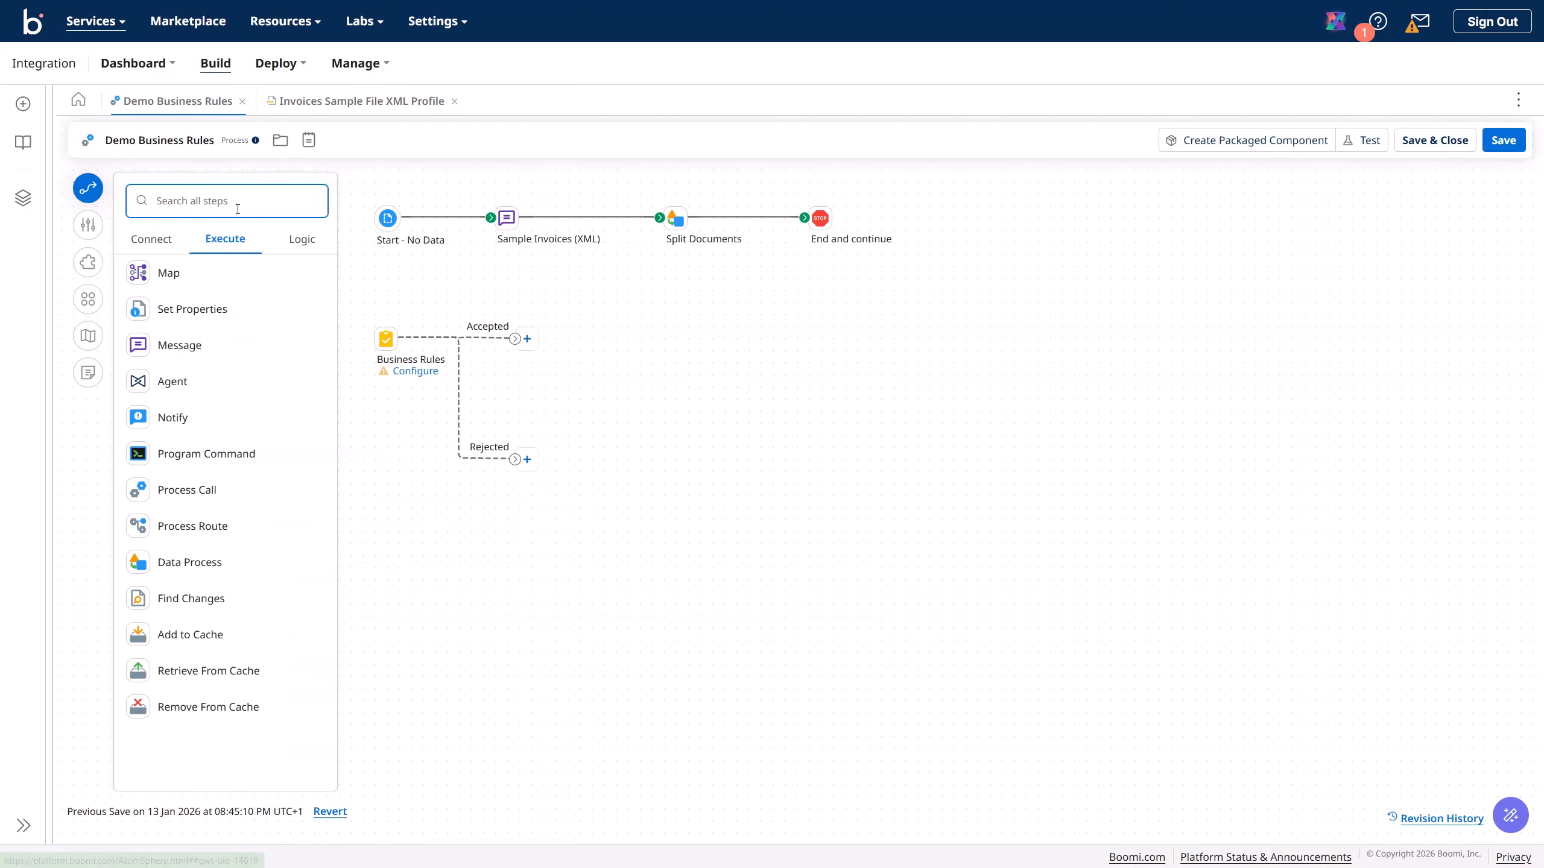
# - Examine the record element and its invoice fields in the Invoices Sample File XML Profile
pyautogui.click(372, 104)
pyautogui.click(119, 256)
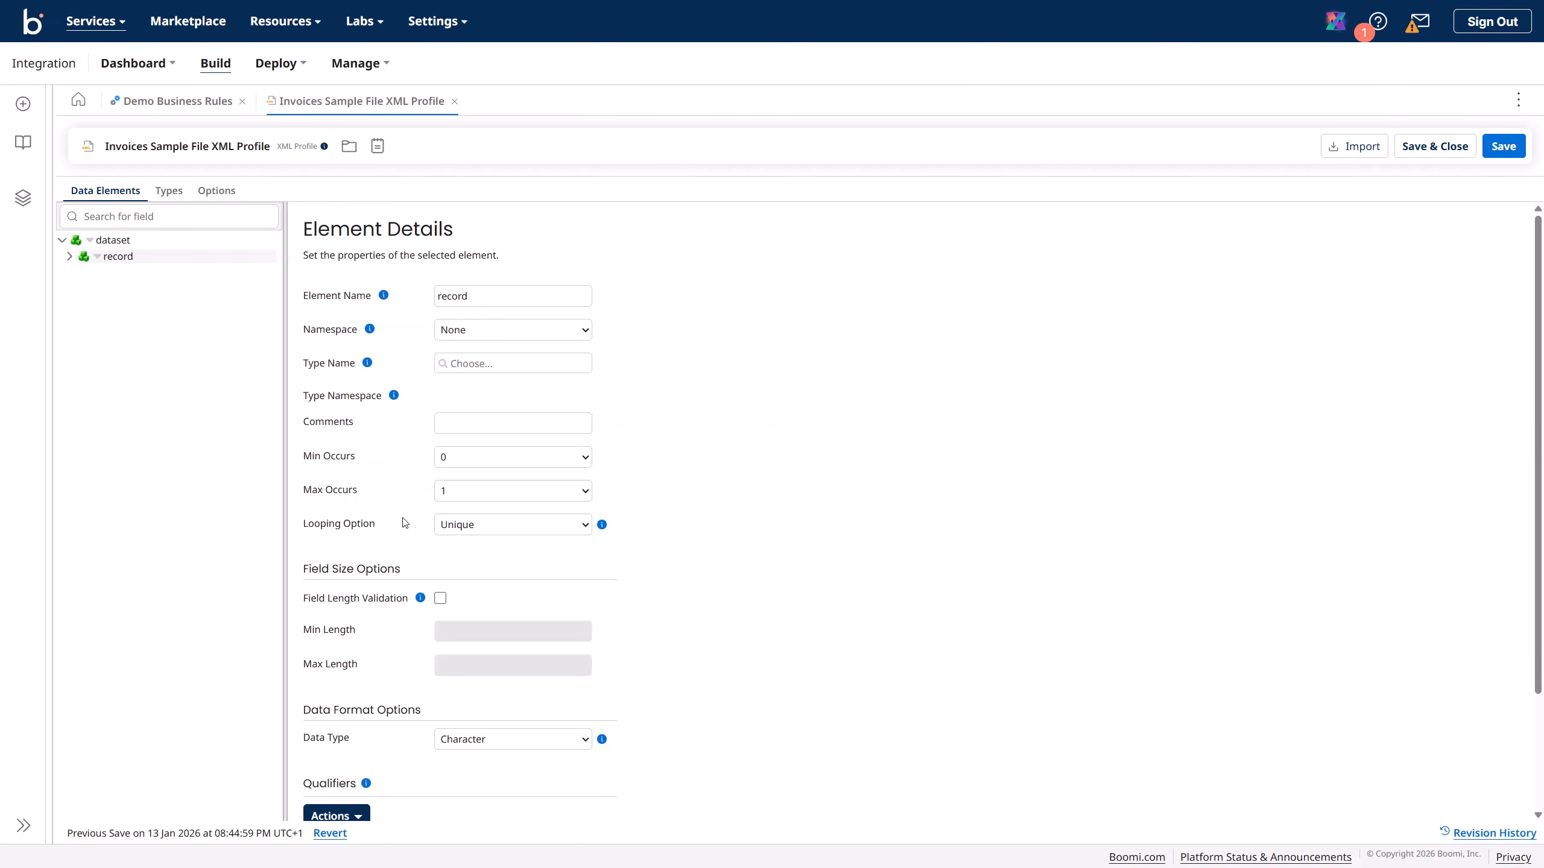
pyautogui.click(69, 257)
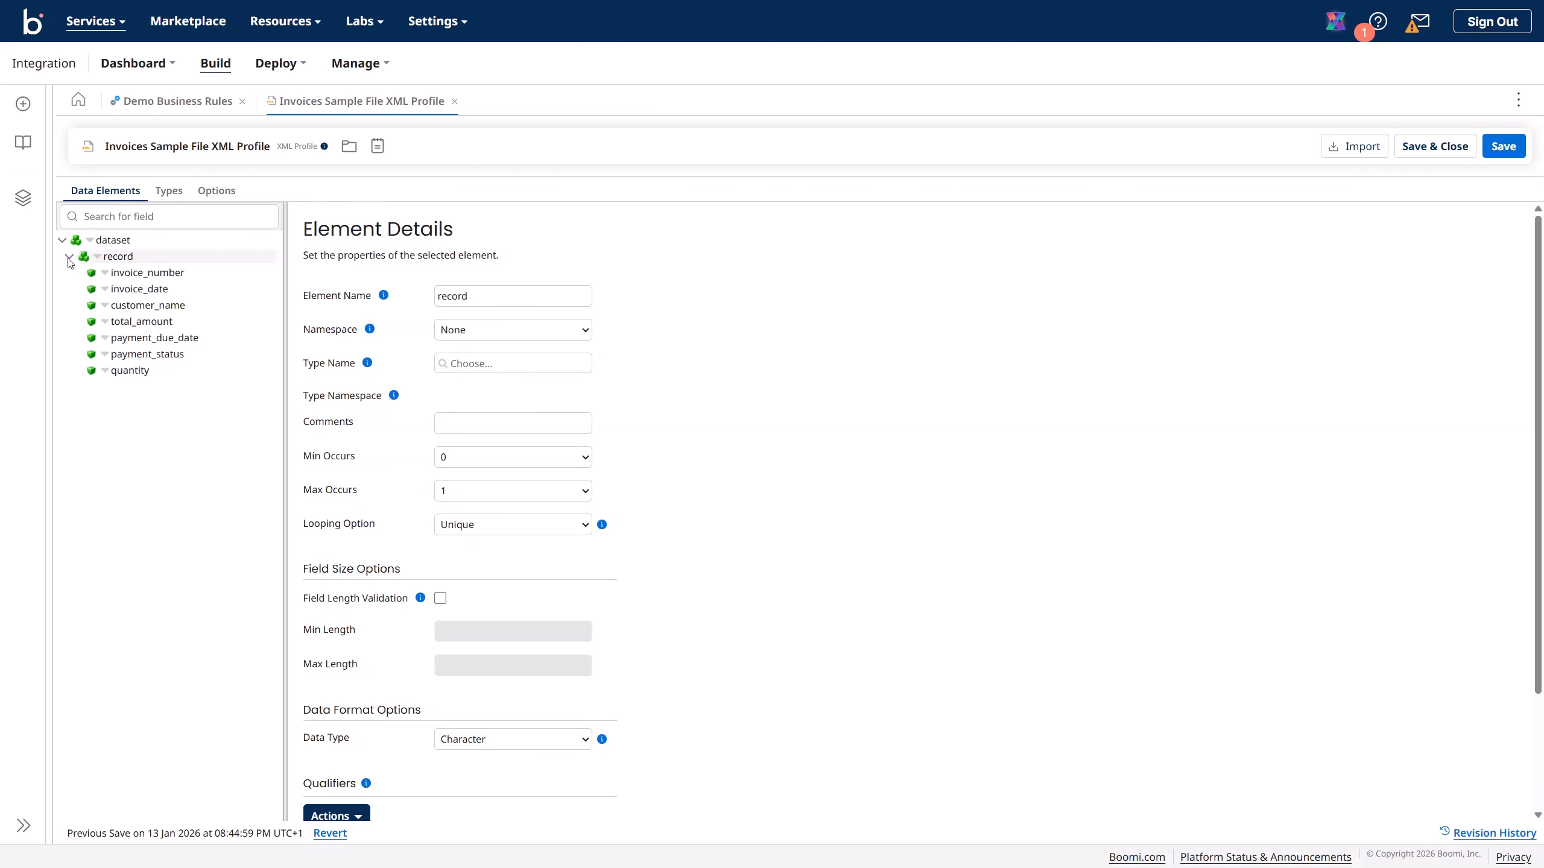
# - In the Demo Business Rules process, connect the Business Rules step after Split Documents and attach the existing Stop step to its Rejected path
pyautogui.click(164, 102)
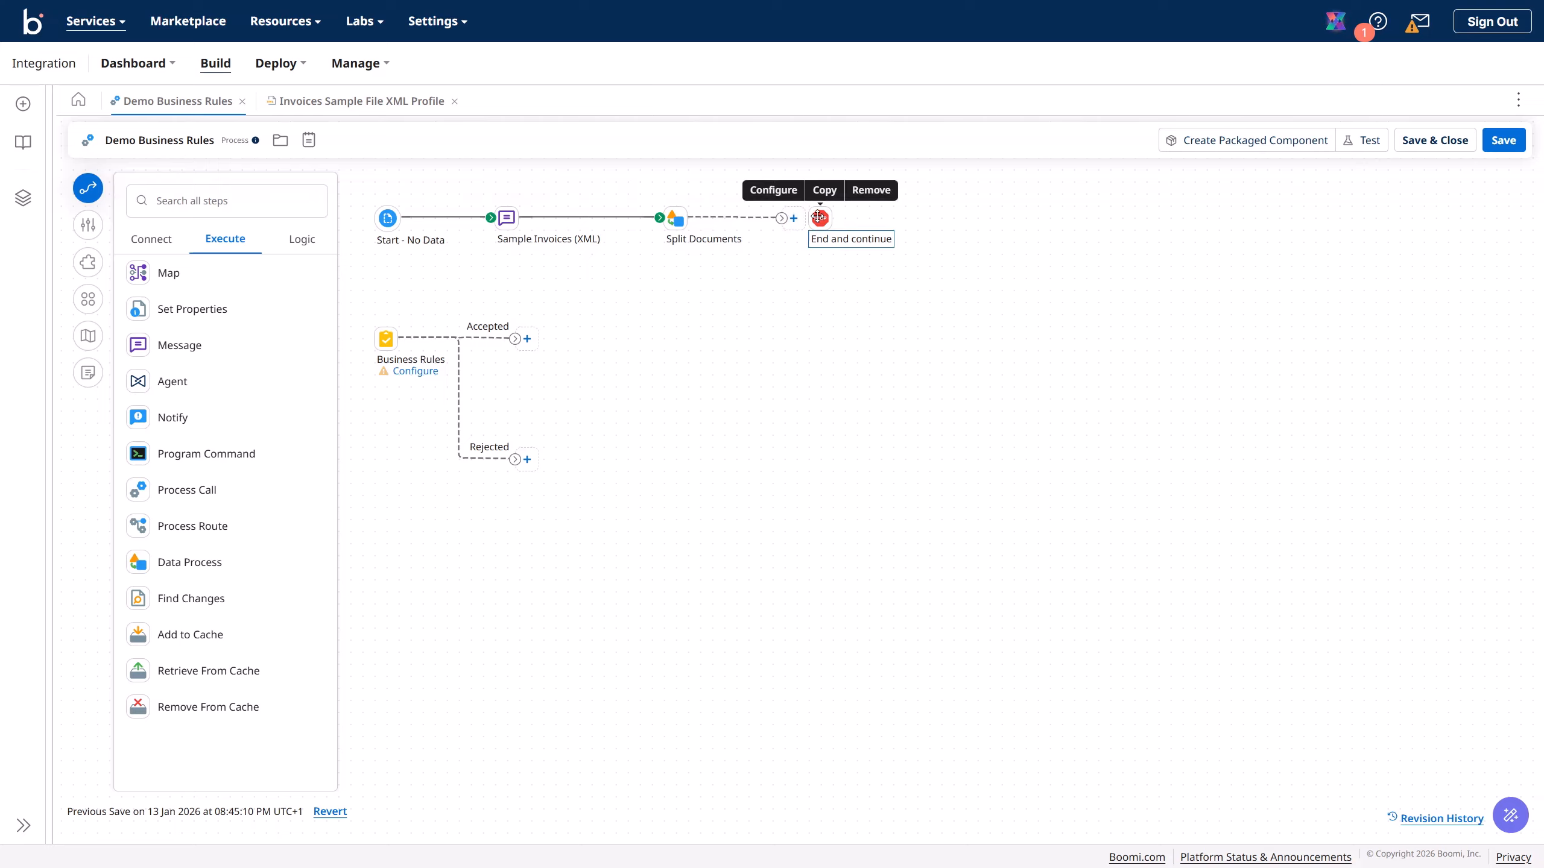
pyautogui.moveTo(820, 218); pyautogui.dragTo(1013, 242)
pyautogui.moveTo(411, 369); pyautogui.dragTo(833, 222)
pyautogui.moveTo(1019, 243); pyautogui.dragTo(1026, 341)
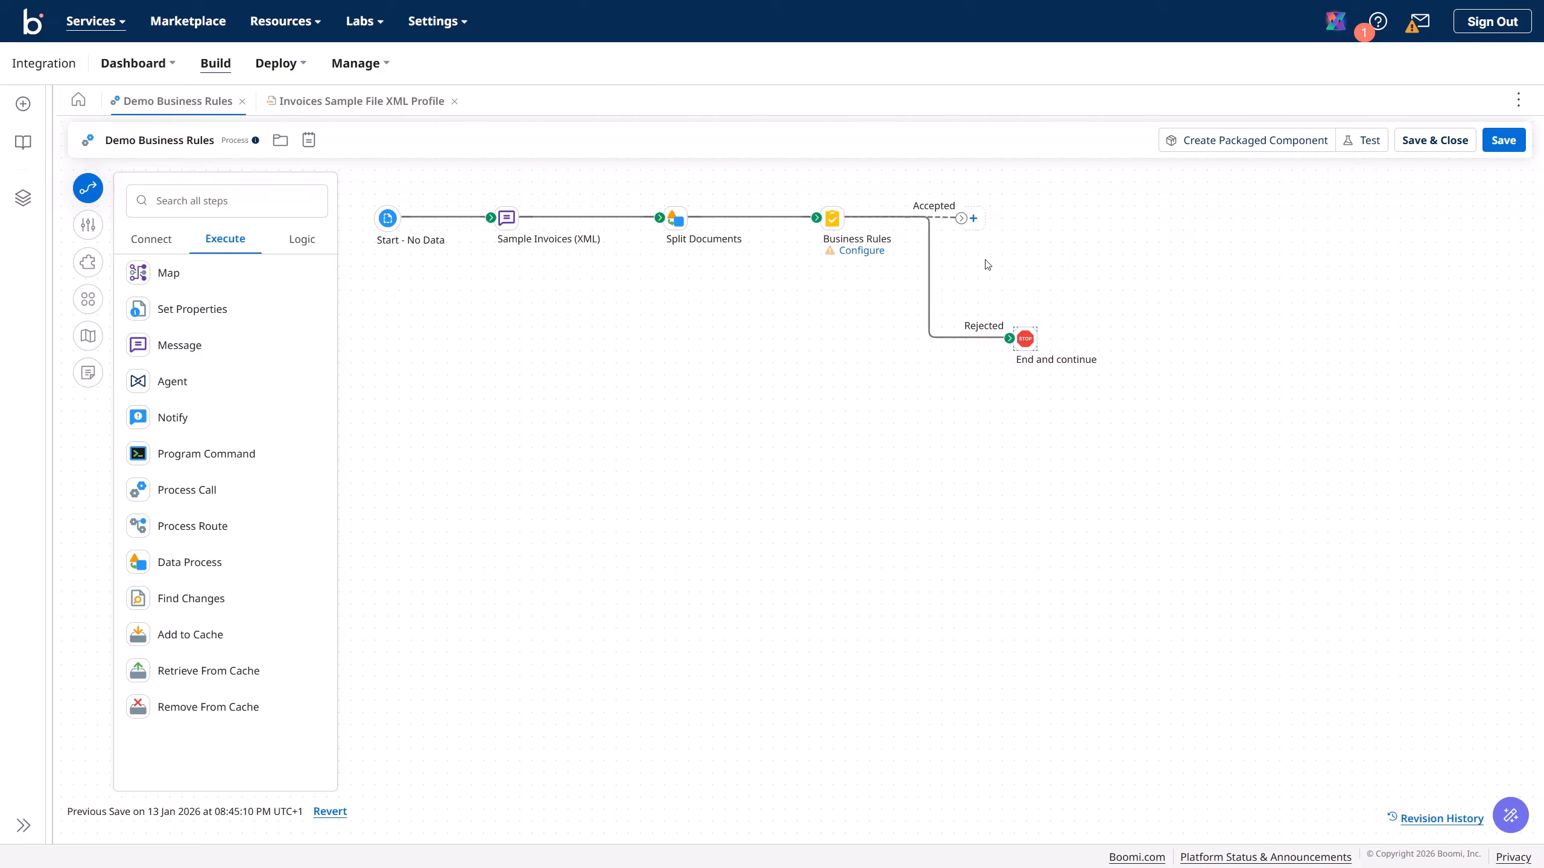
# - Add a Stop step to the Business Rules step's Accepted path and move it farther from the branch
pyautogui.click(979, 223)
pyautogui.write('stop')
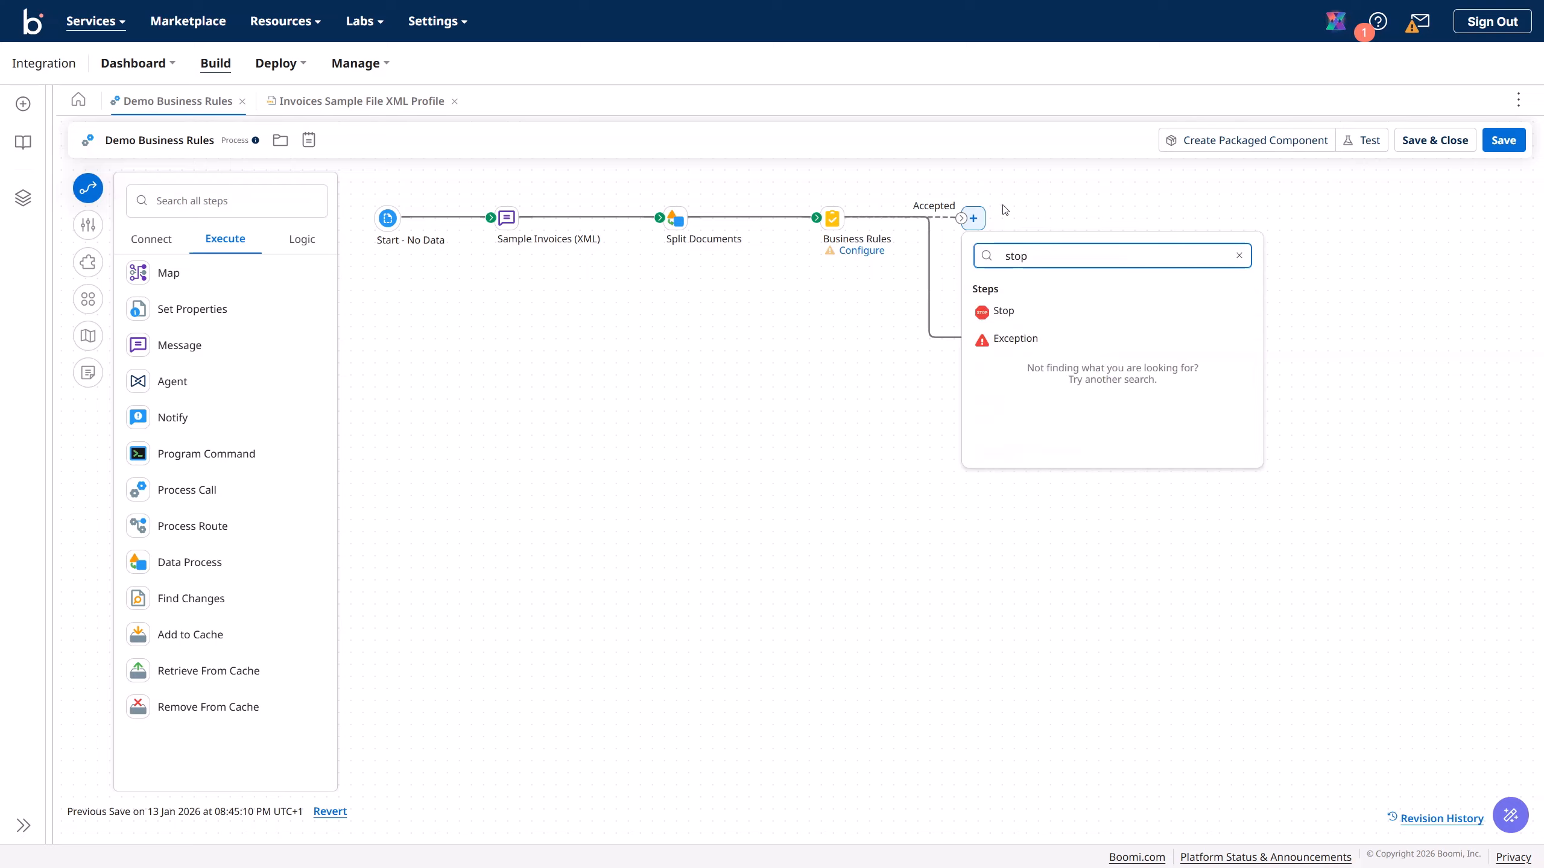
pyautogui.click(1003, 310)
pyautogui.click(990, 225)
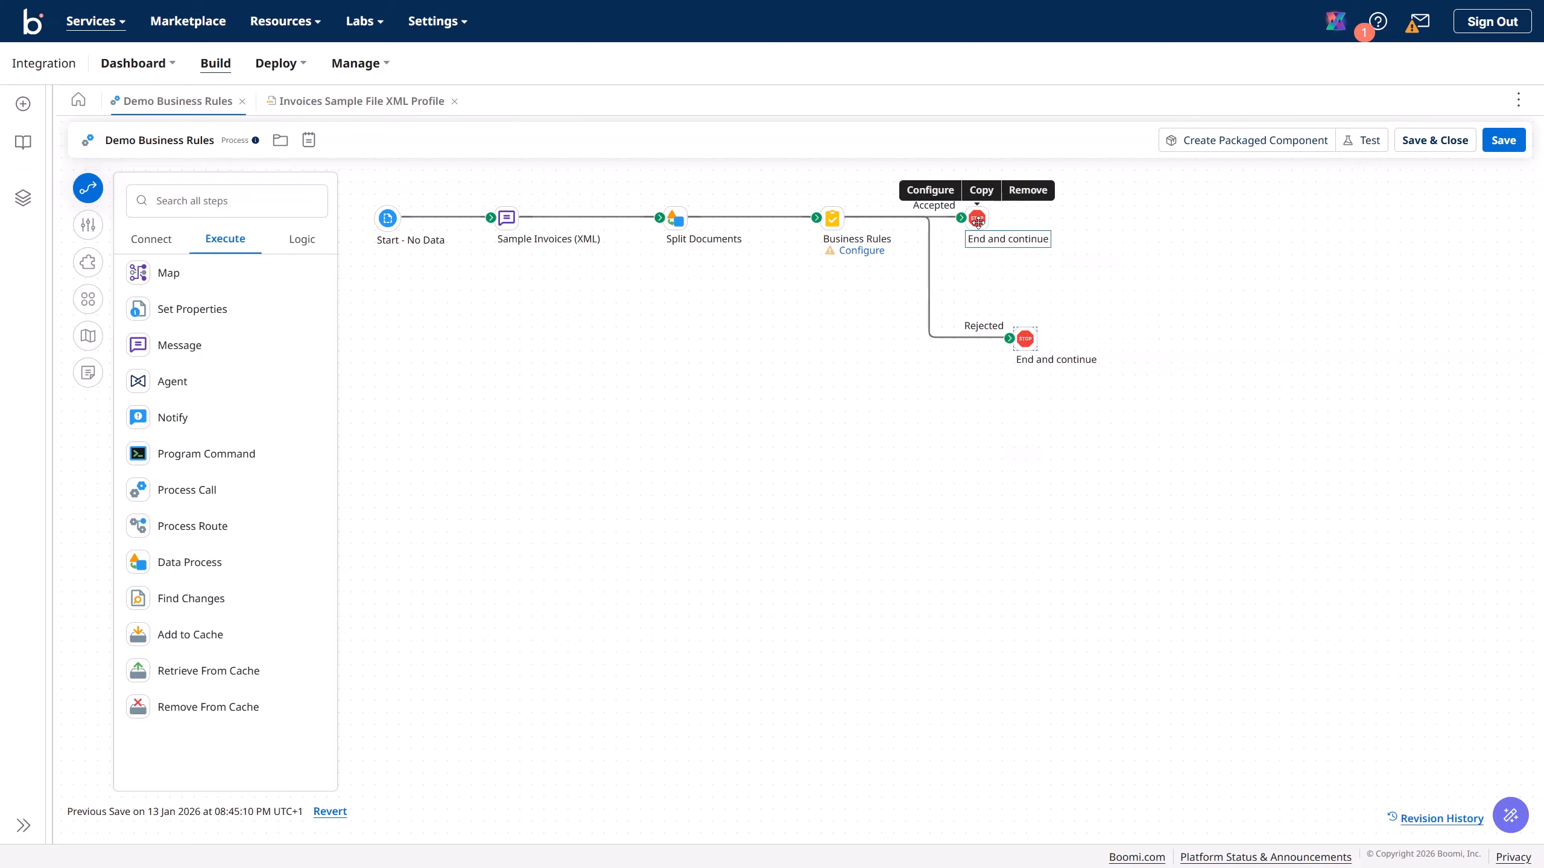
pyautogui.moveTo(989, 225); pyautogui.dragTo(1052, 226)
# - Open the Business Rules step's options, set its display name to Demo Business Rules, and read the description of how documents are validated
pyautogui.click(861, 257)
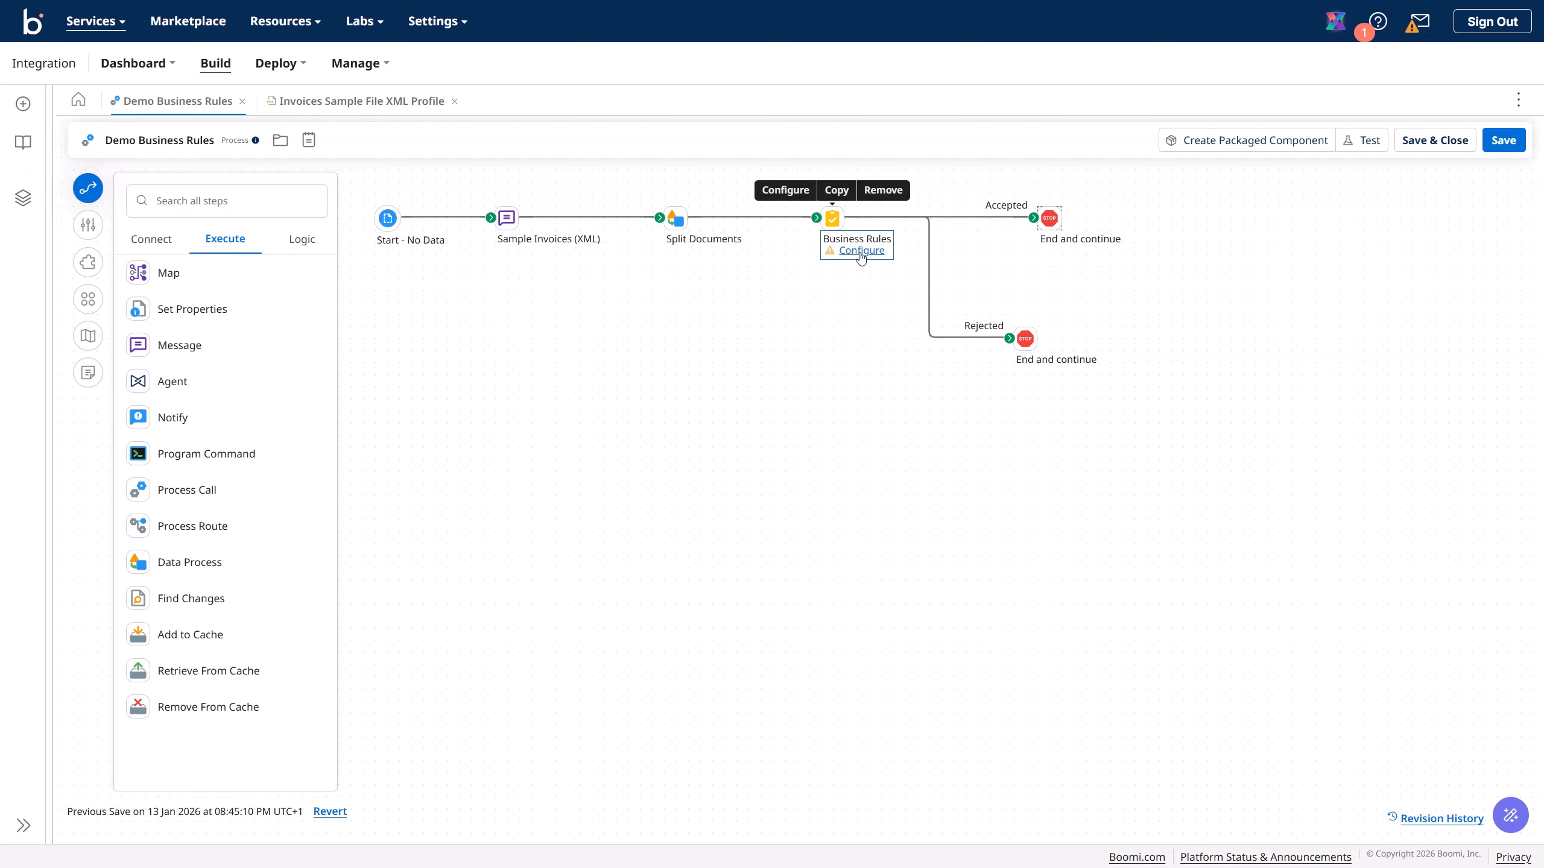
pyautogui.click(861, 250)
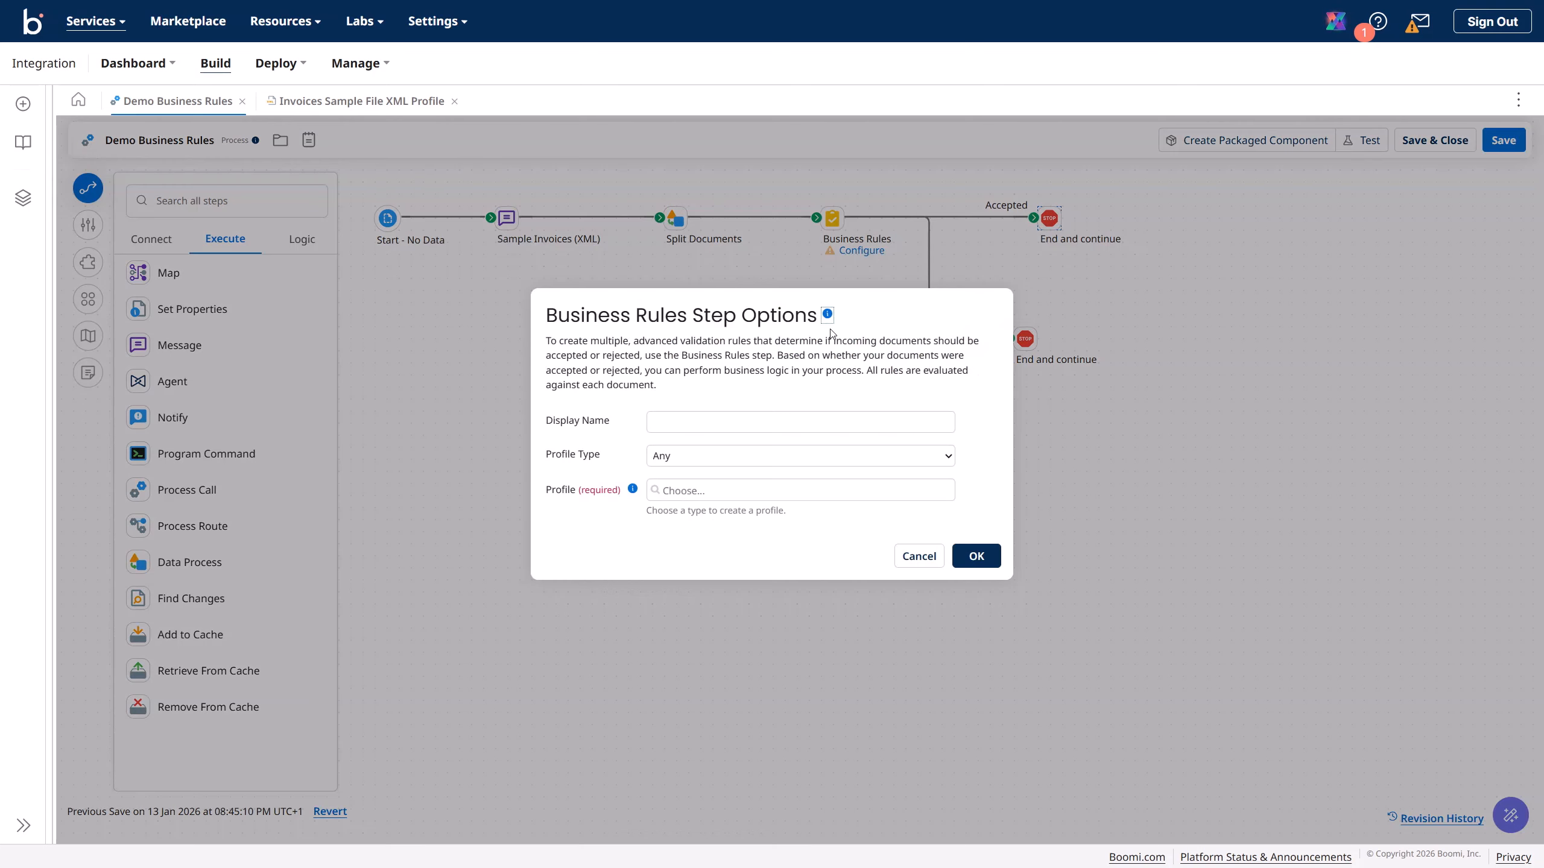
pyautogui.click(699, 421)
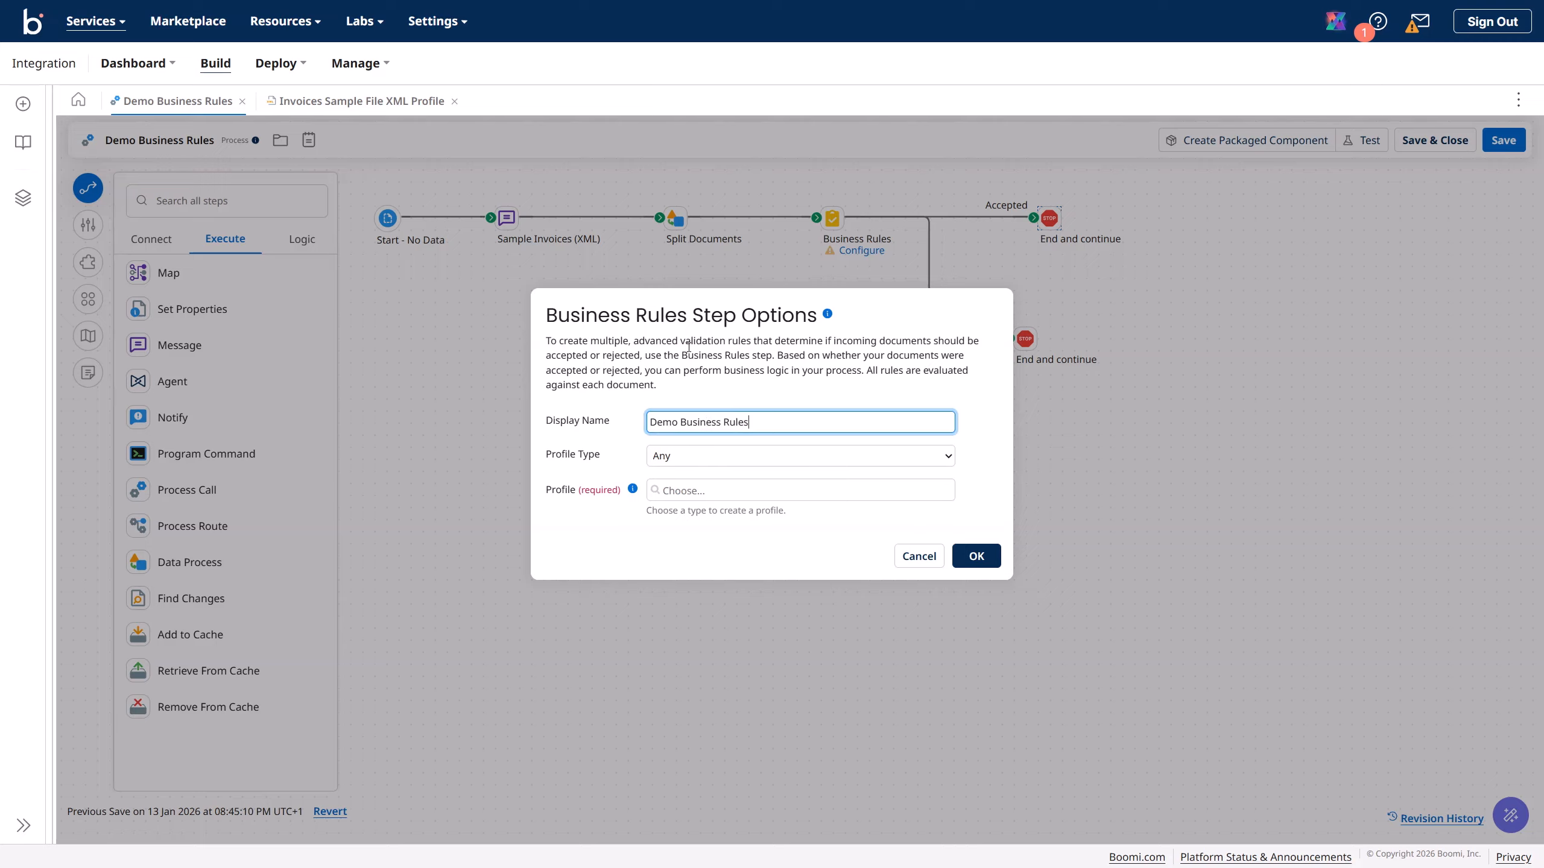
pyautogui.moveTo(679, 342); pyautogui.dragTo(722, 341)
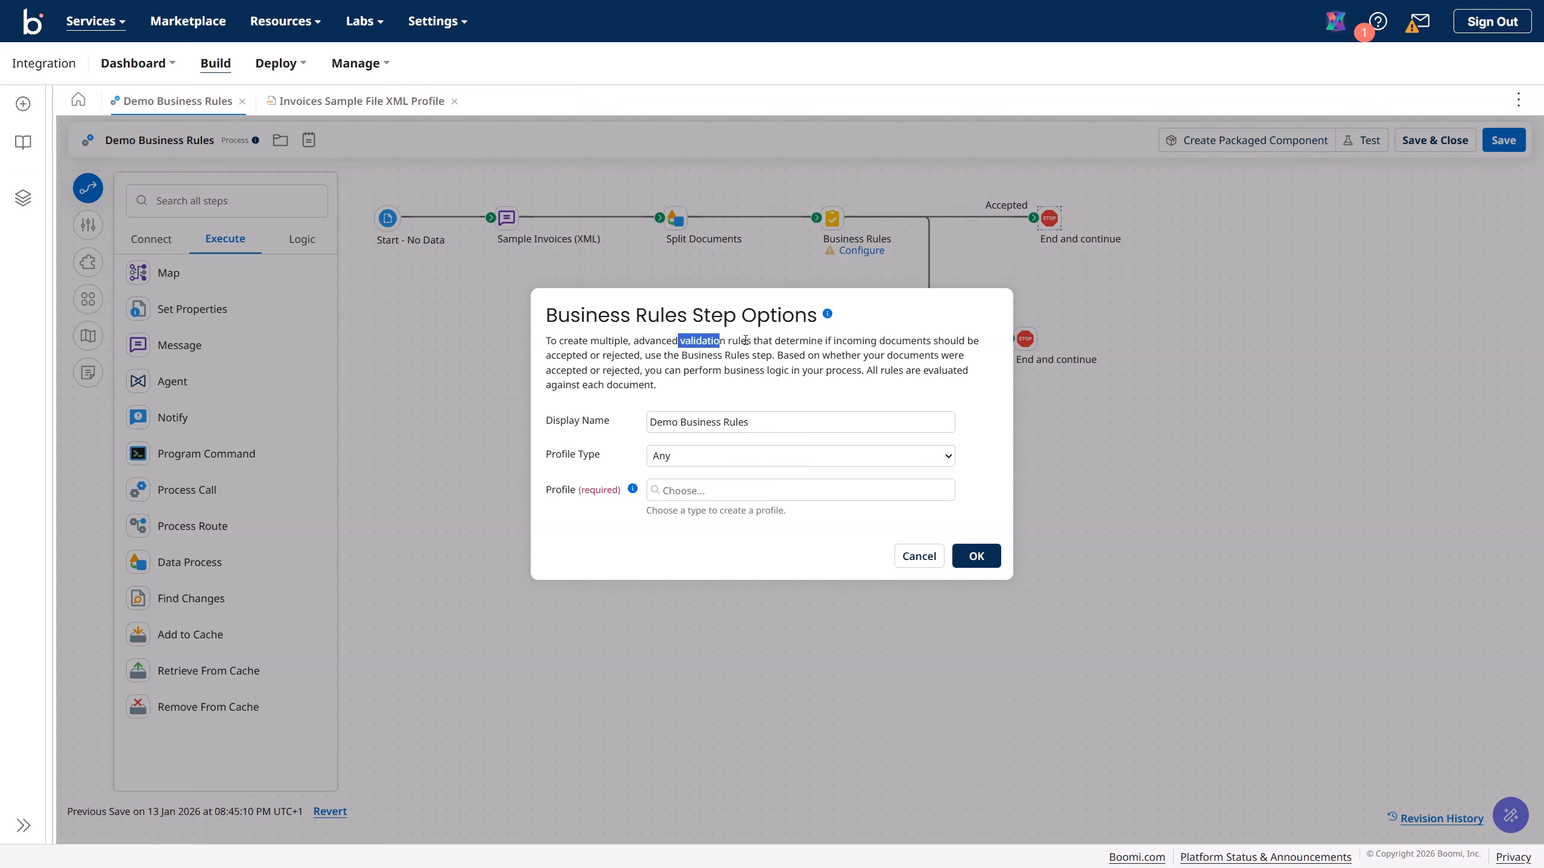
pyautogui.click(746, 341)
pyautogui.moveTo(583, 386); pyautogui.dragTo(659, 388)
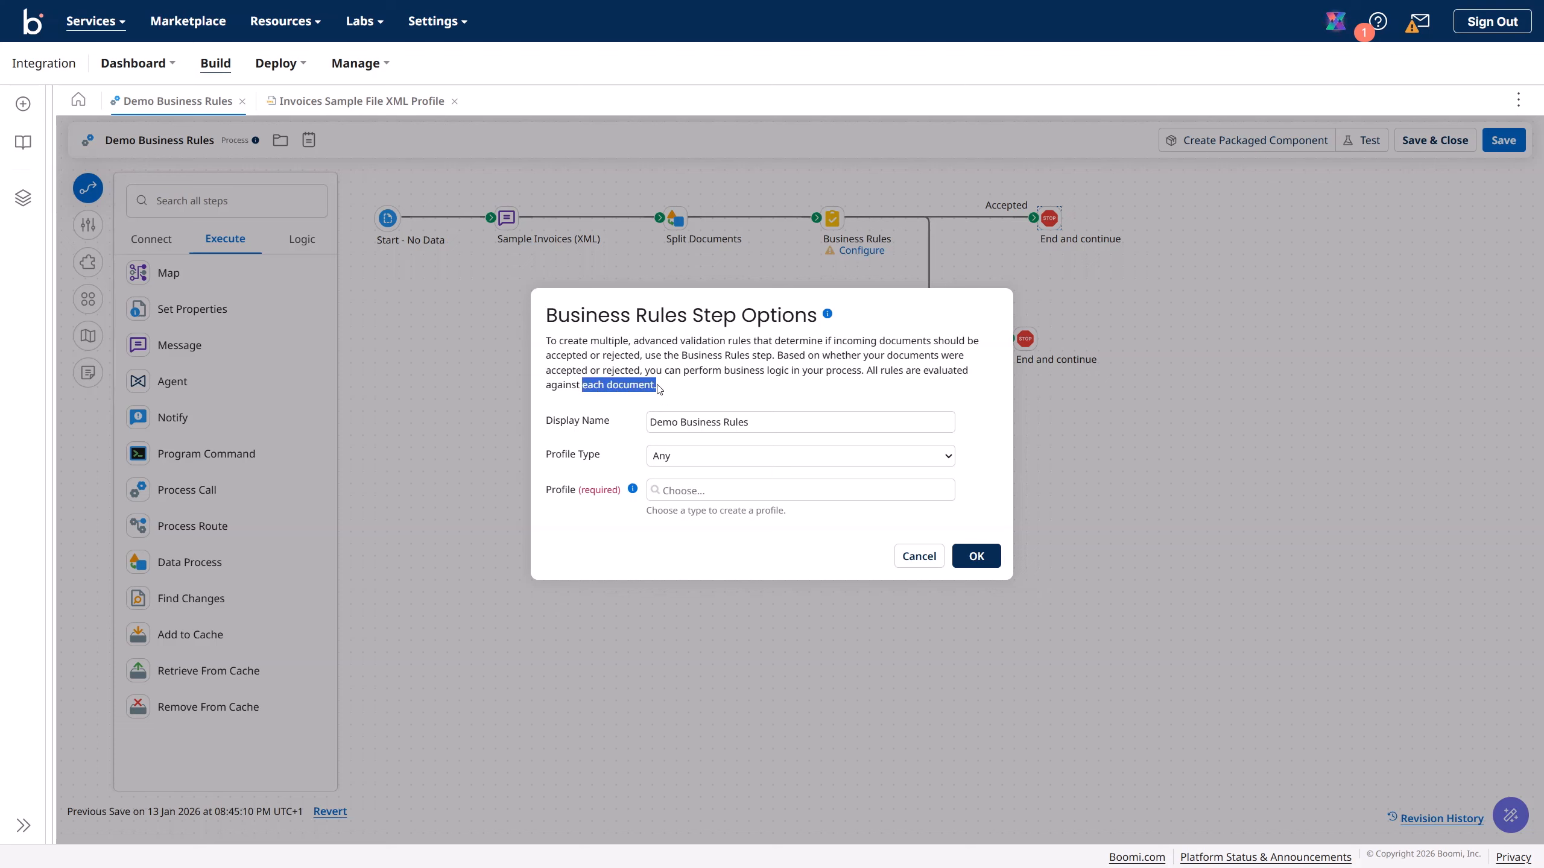
pyautogui.click(670, 388)
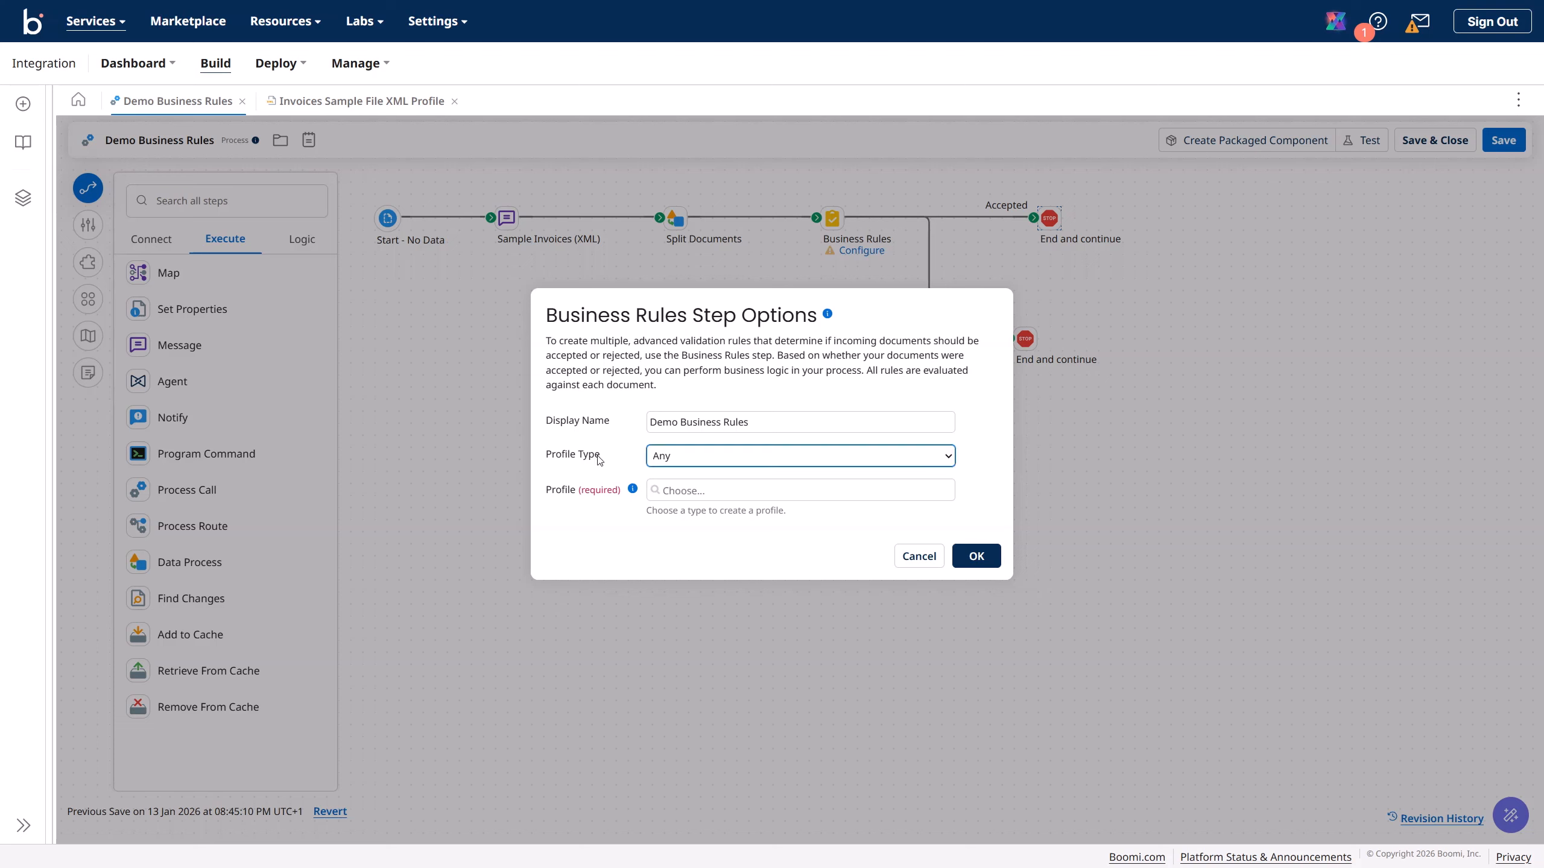
# - Set the Business Rules step's profile type to XML with the Invoices Sample File XML Profile, and confirm the options
pyautogui.click(662, 460)
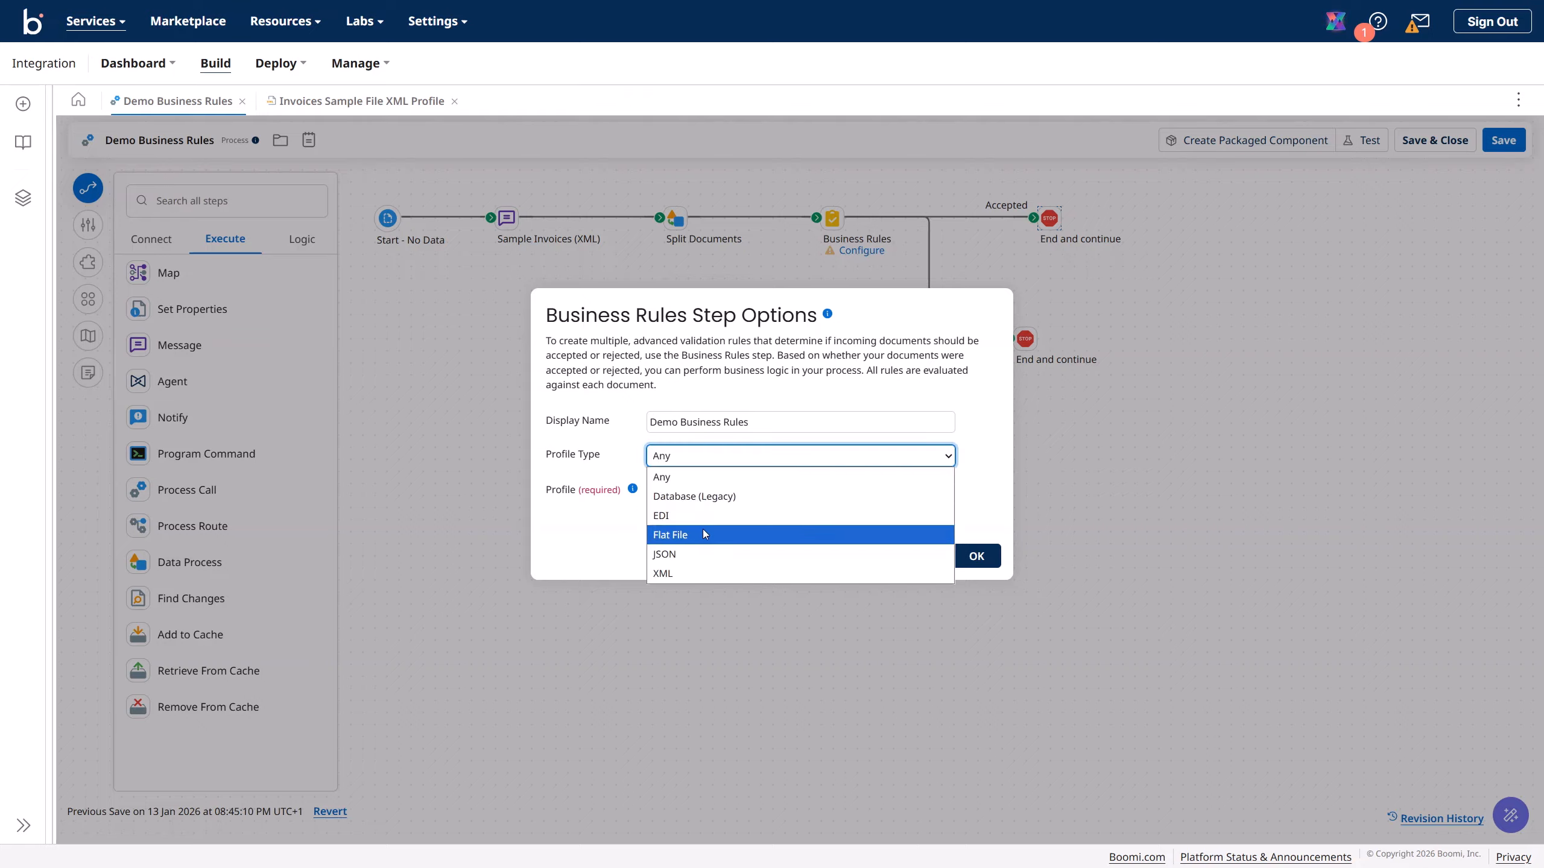
pyautogui.click(694, 572)
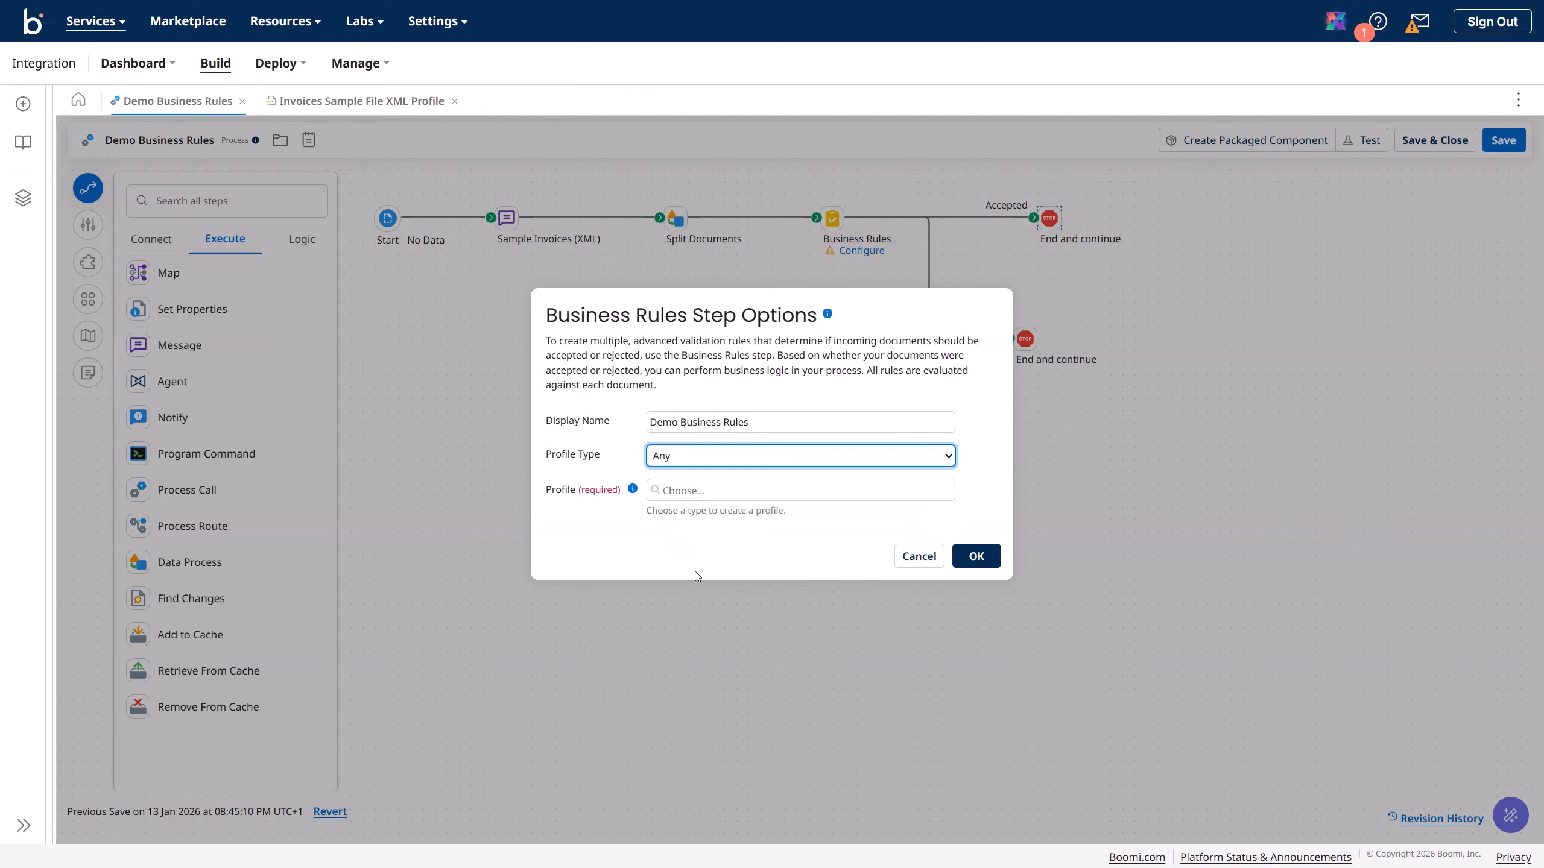
pyautogui.click(690, 491)
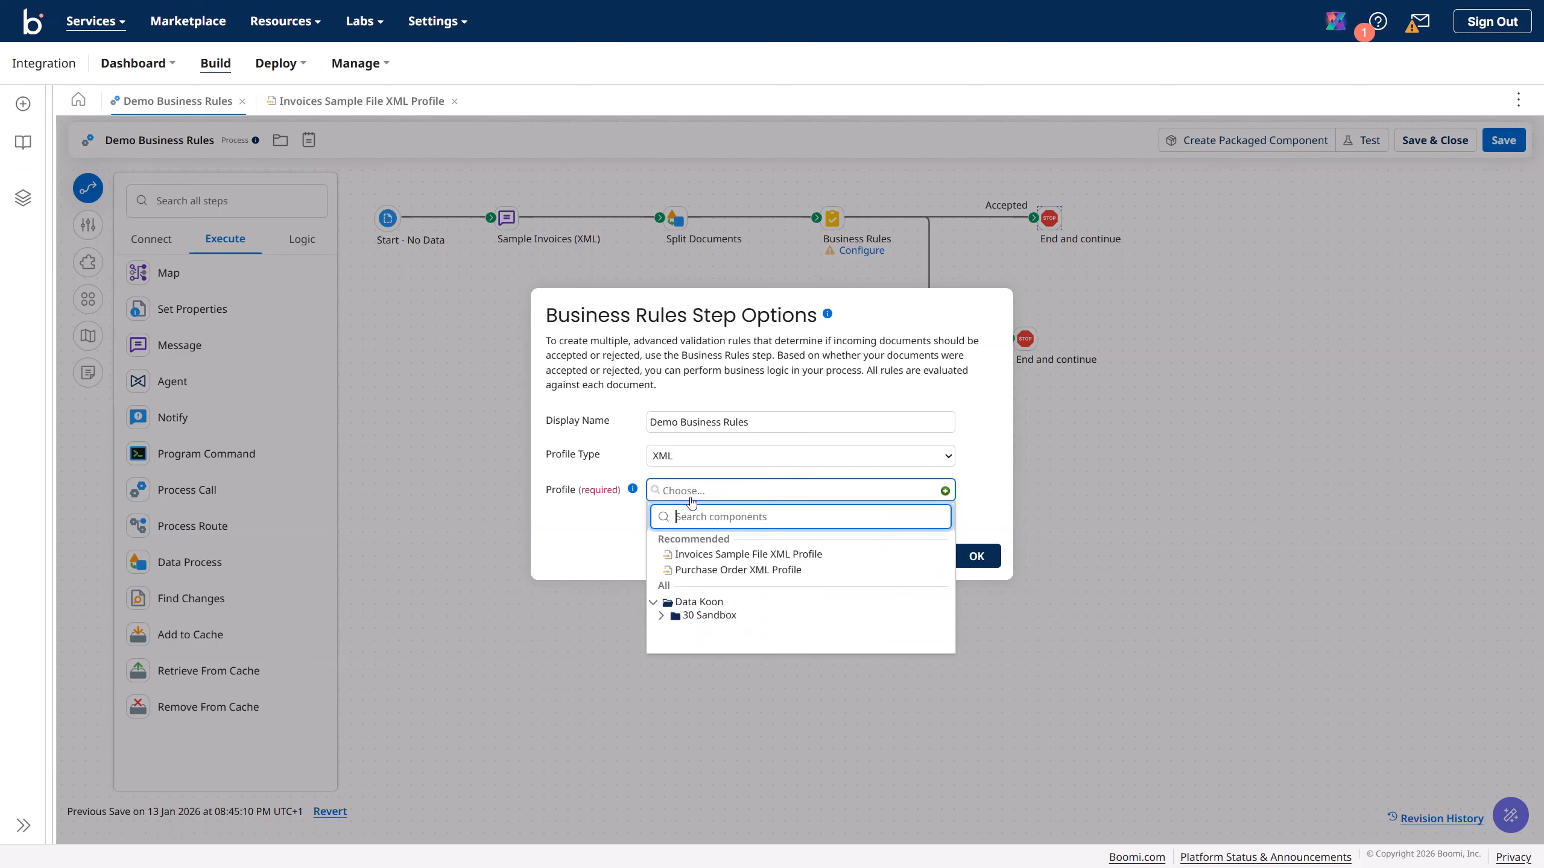
pyautogui.click(767, 554)
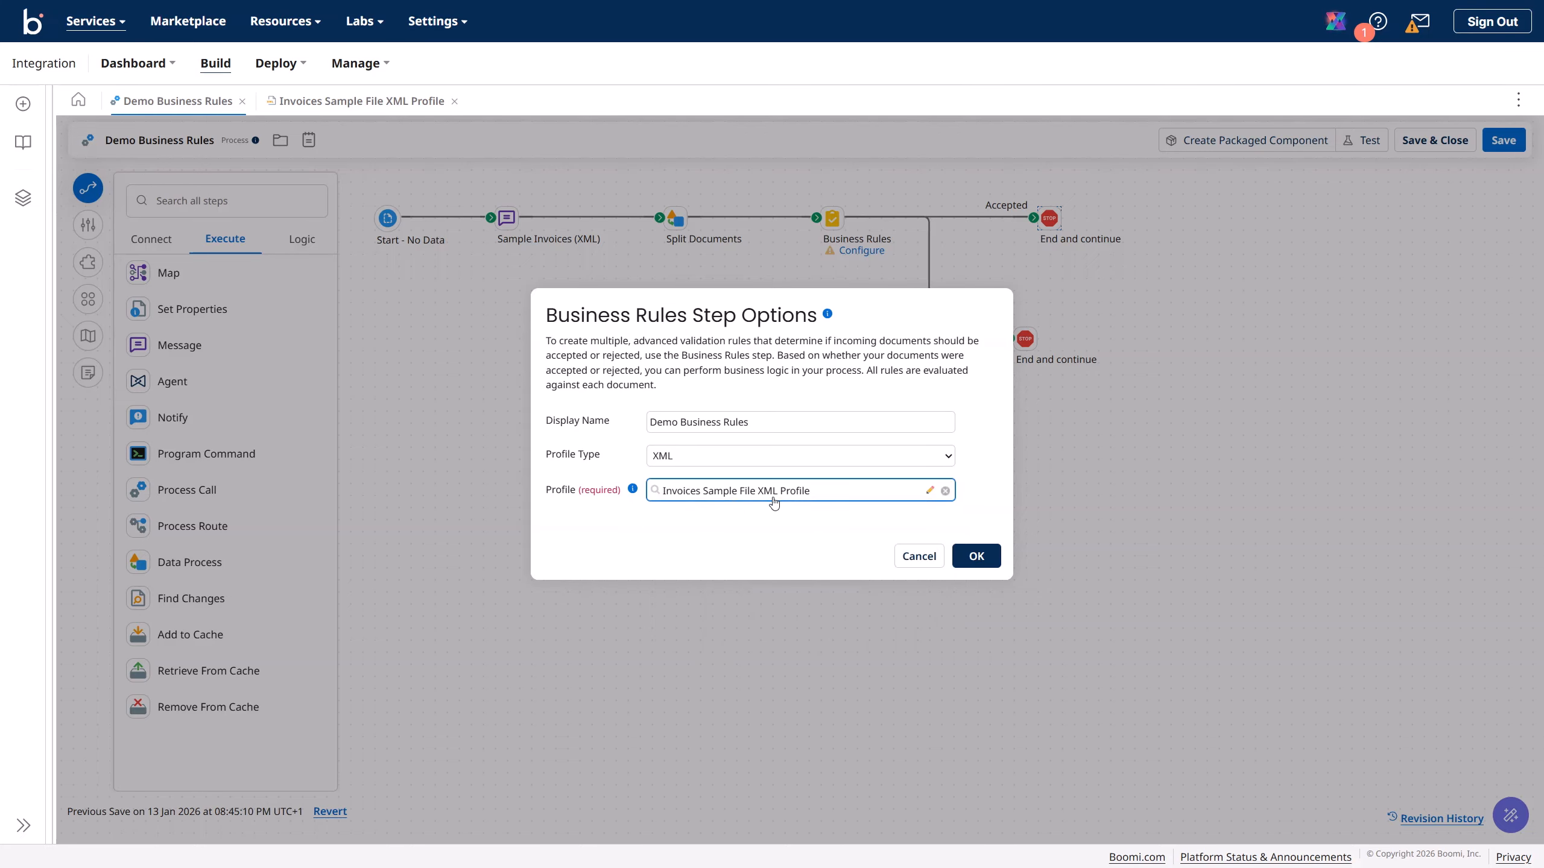
pyautogui.click(976, 556)
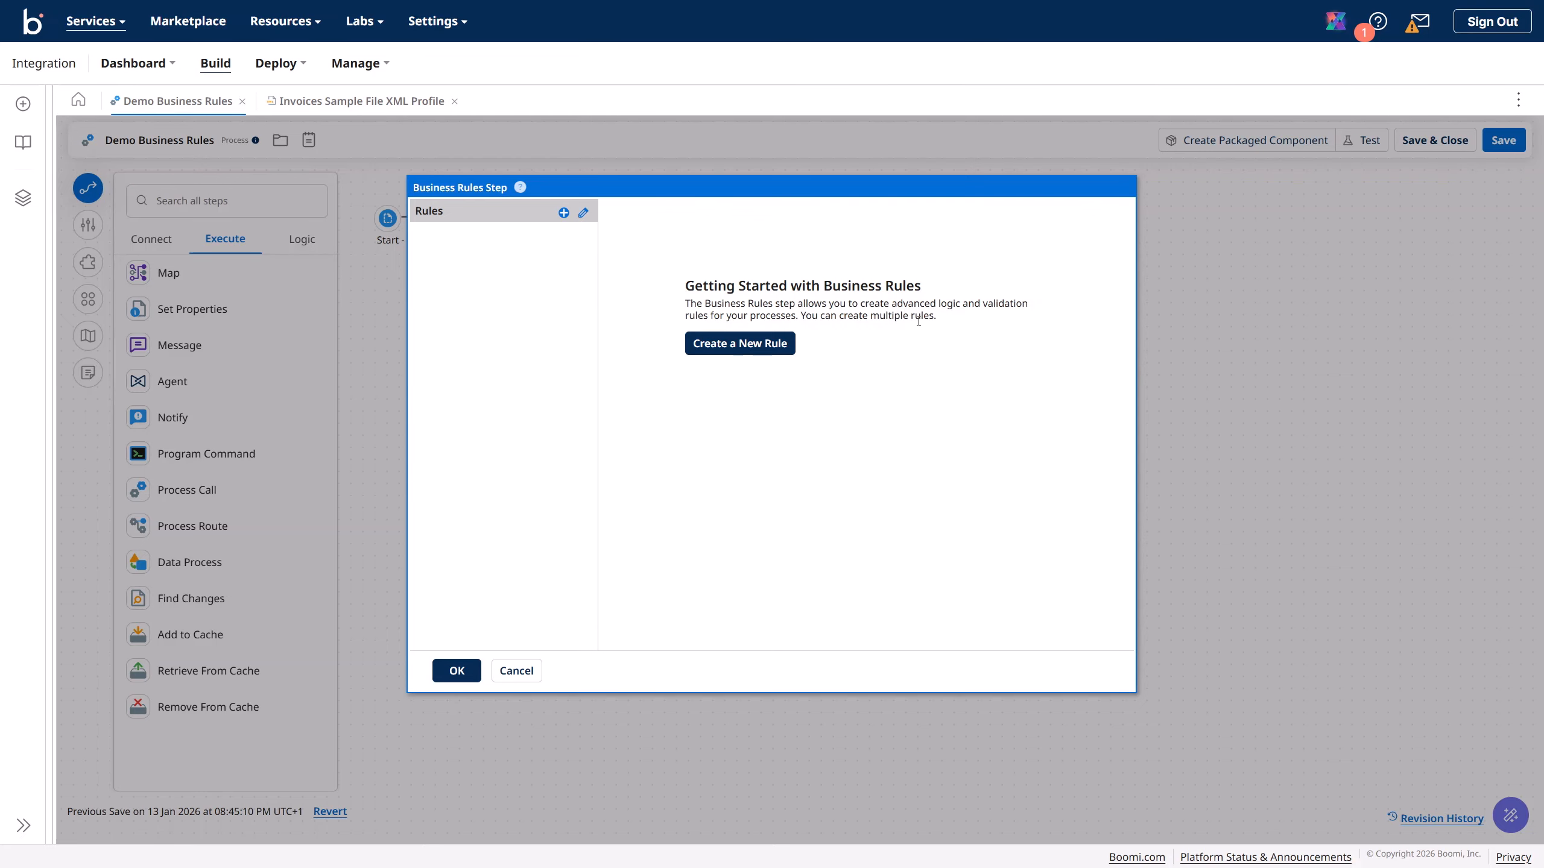
# - Create a new business rule and add the total_amount field from dataset/record as its input
pyautogui.click(739, 348)
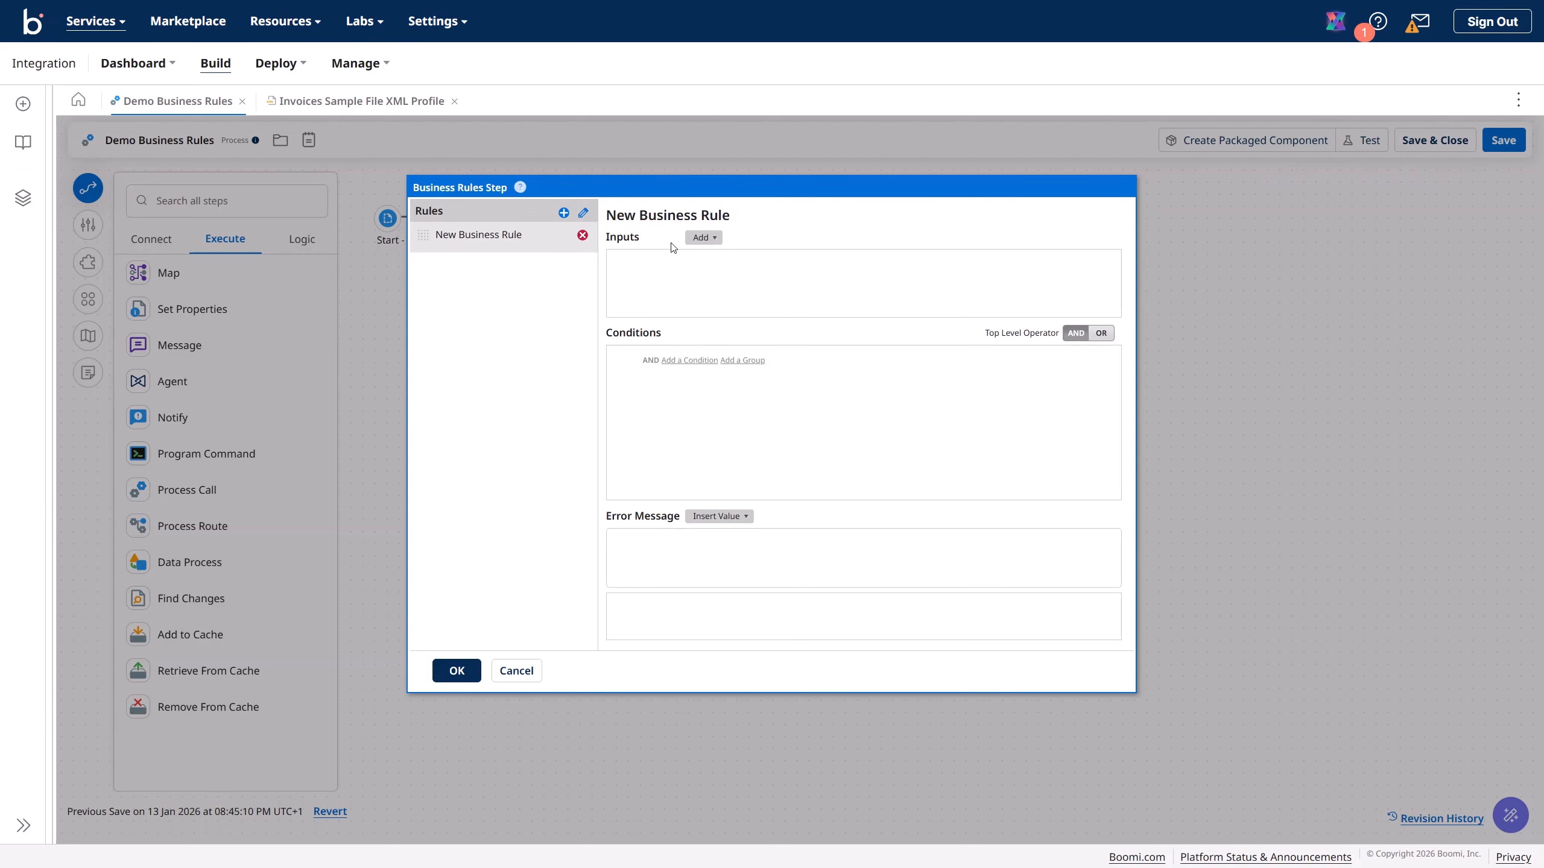
pyautogui.click(705, 239)
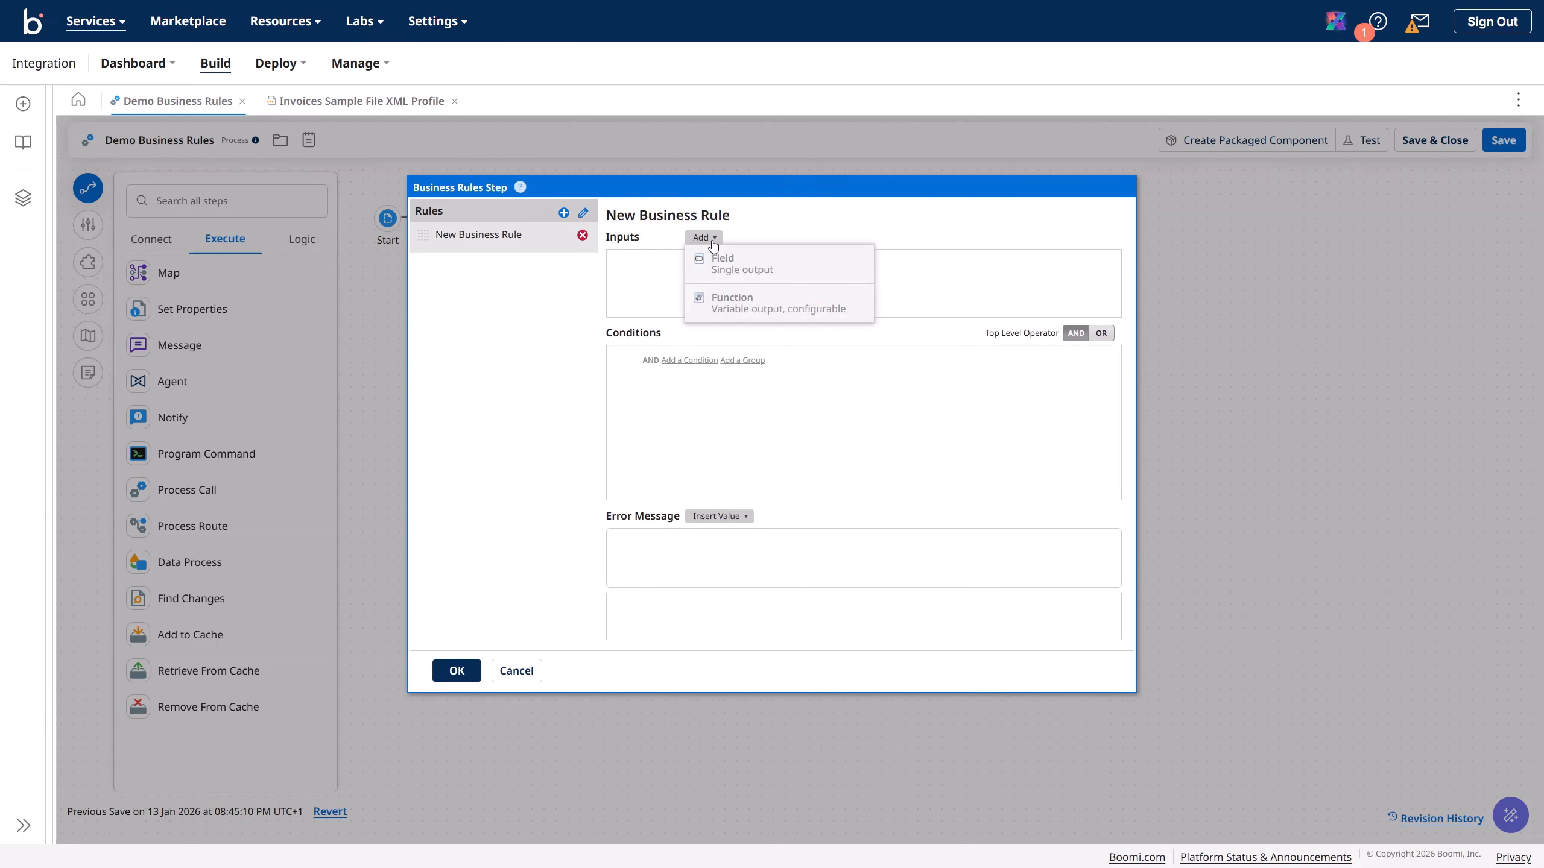
pyautogui.click(749, 266)
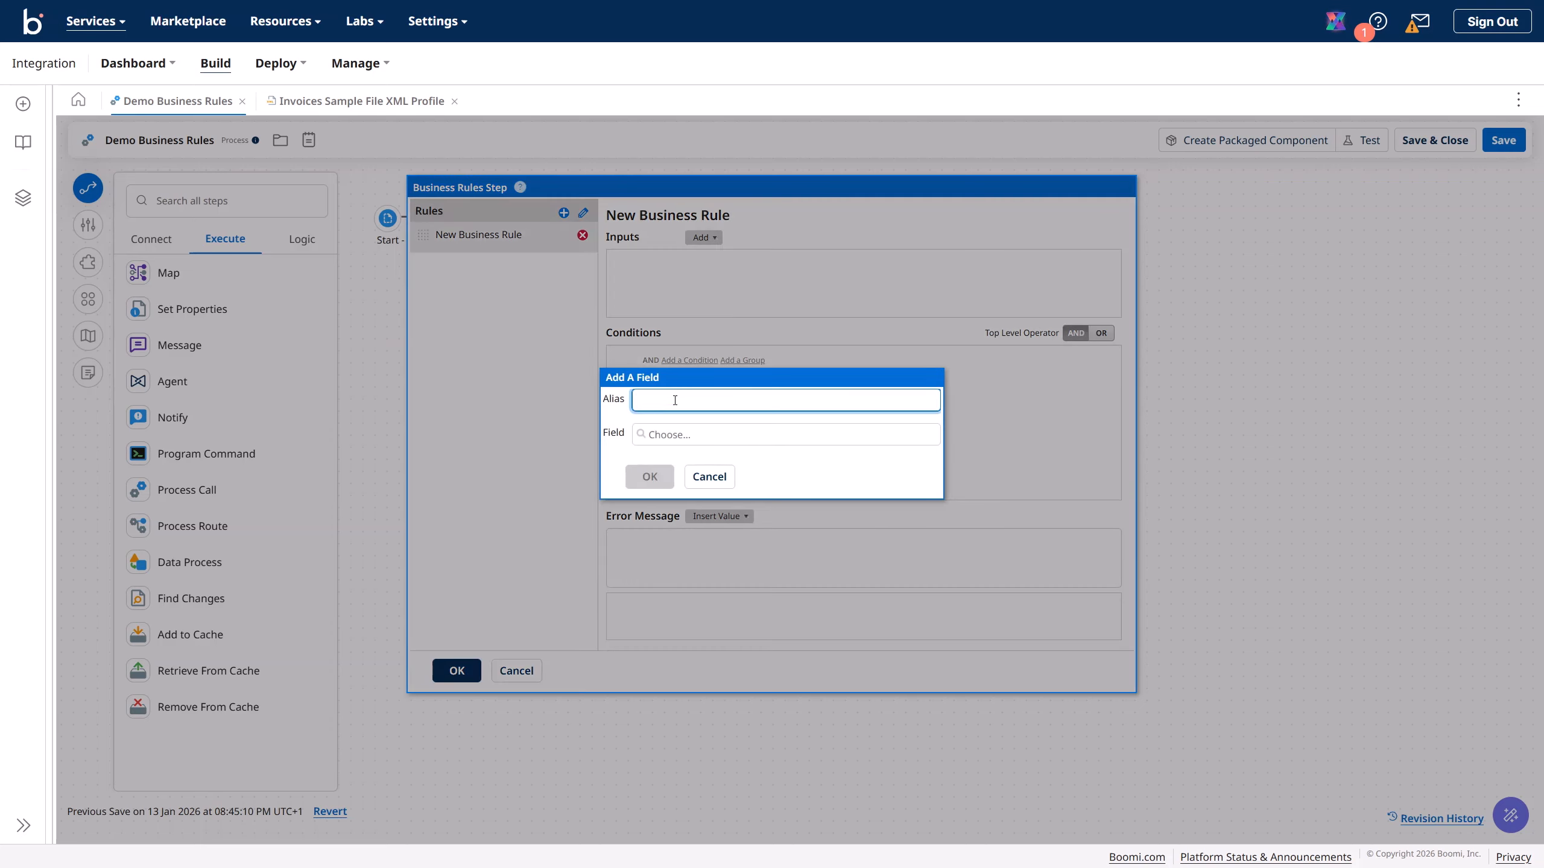
pyautogui.click(693, 434)
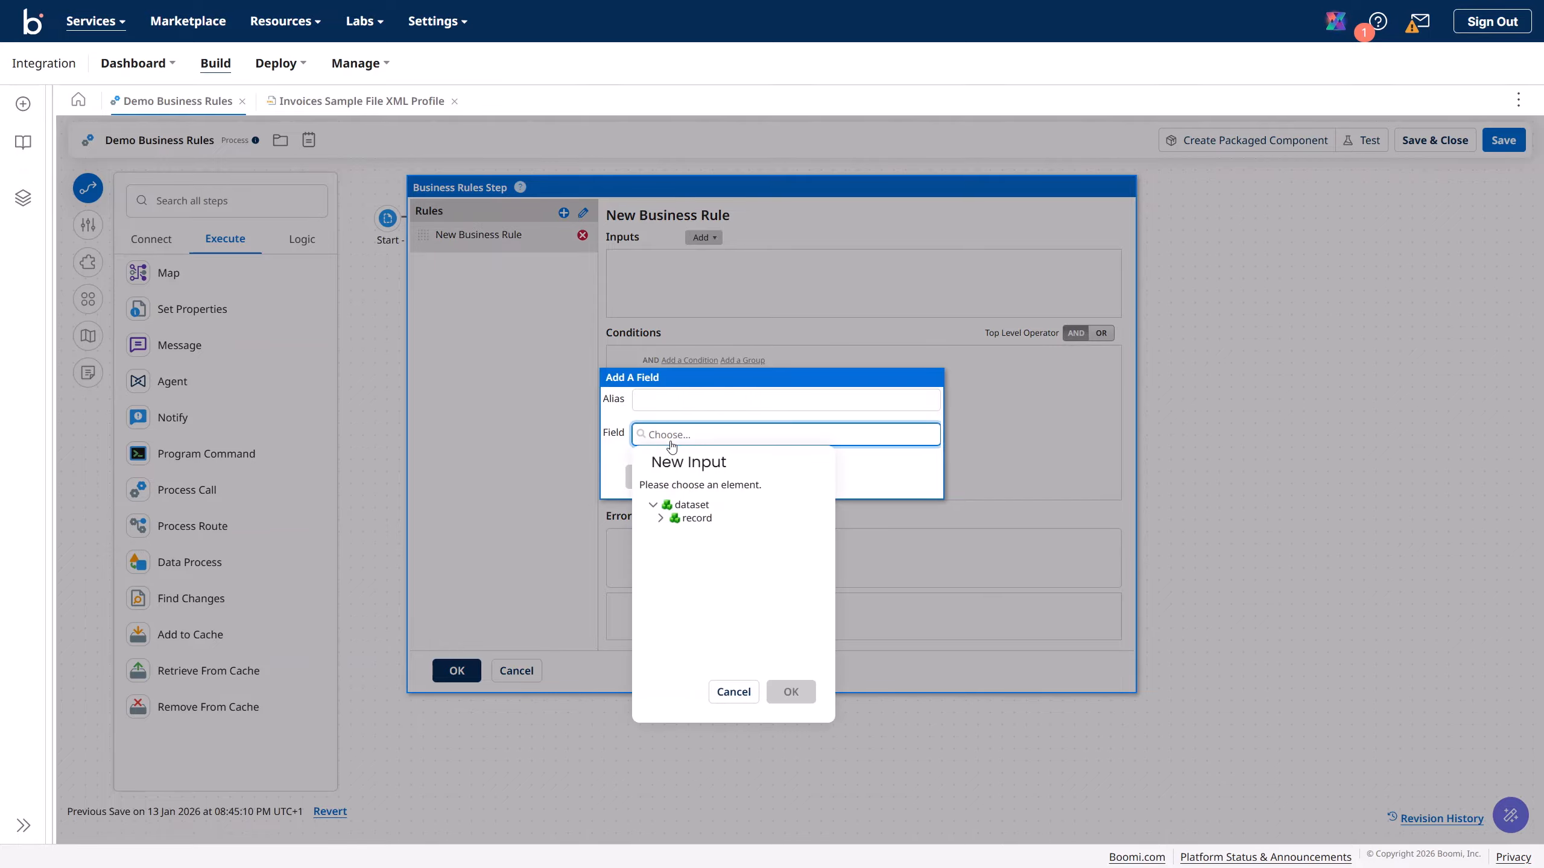
pyautogui.click(661, 519)
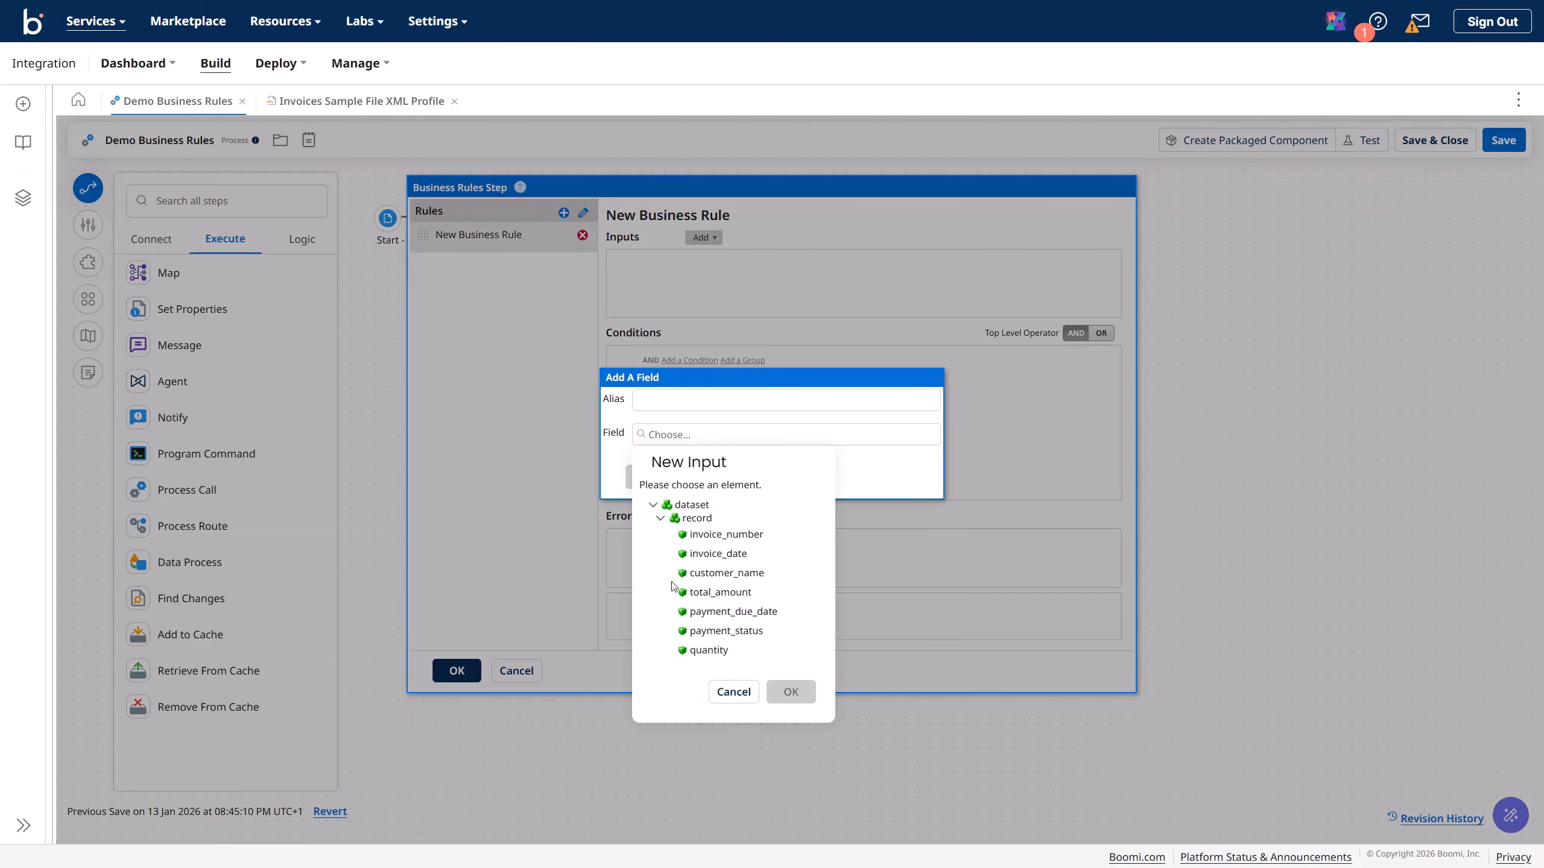
pyautogui.click(716, 596)
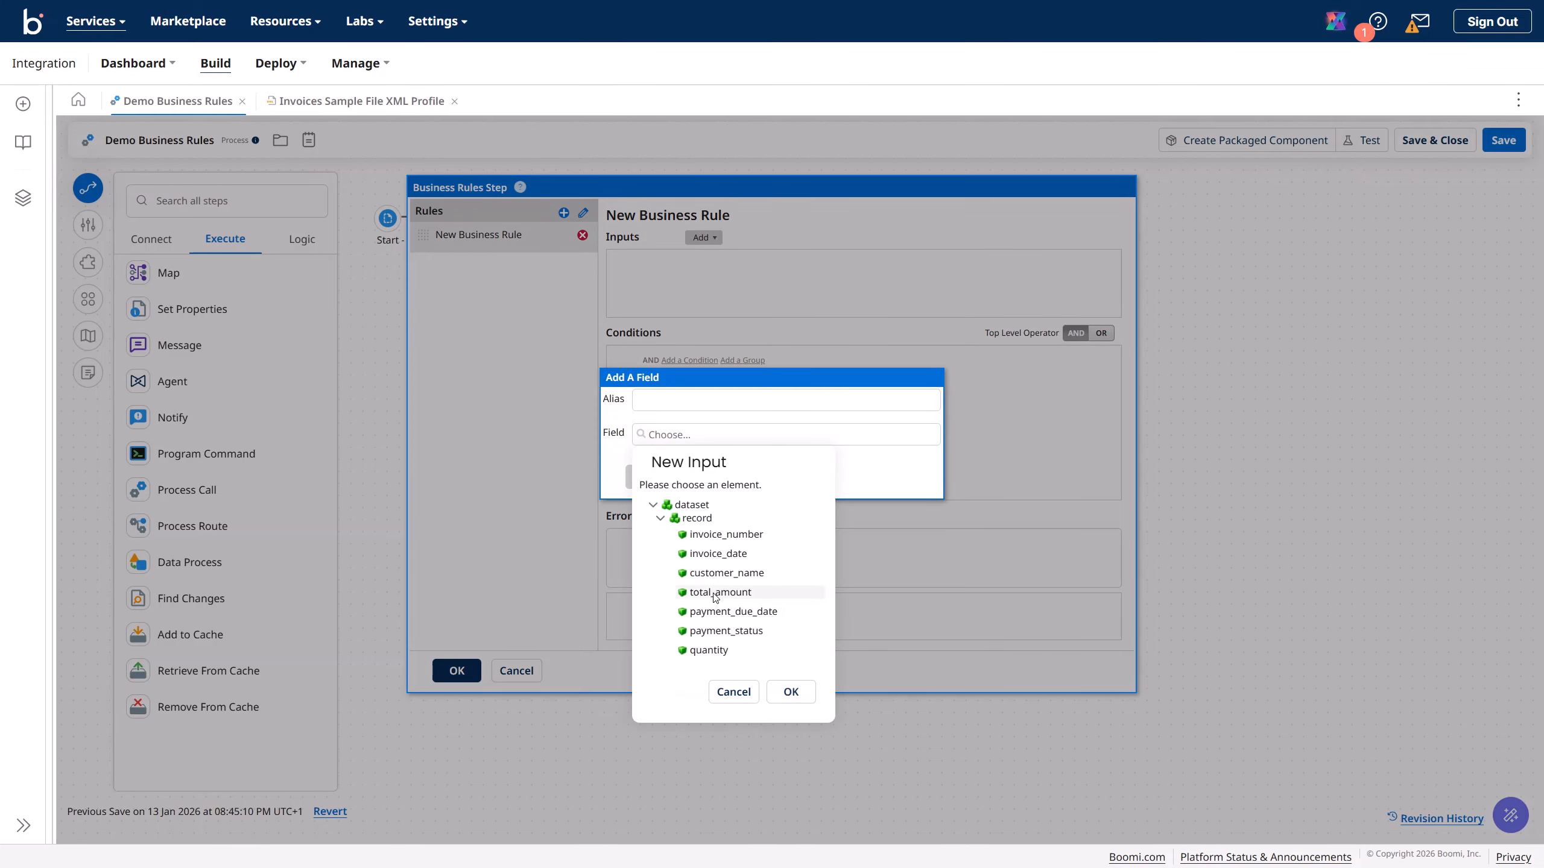
pyautogui.click(790, 692)
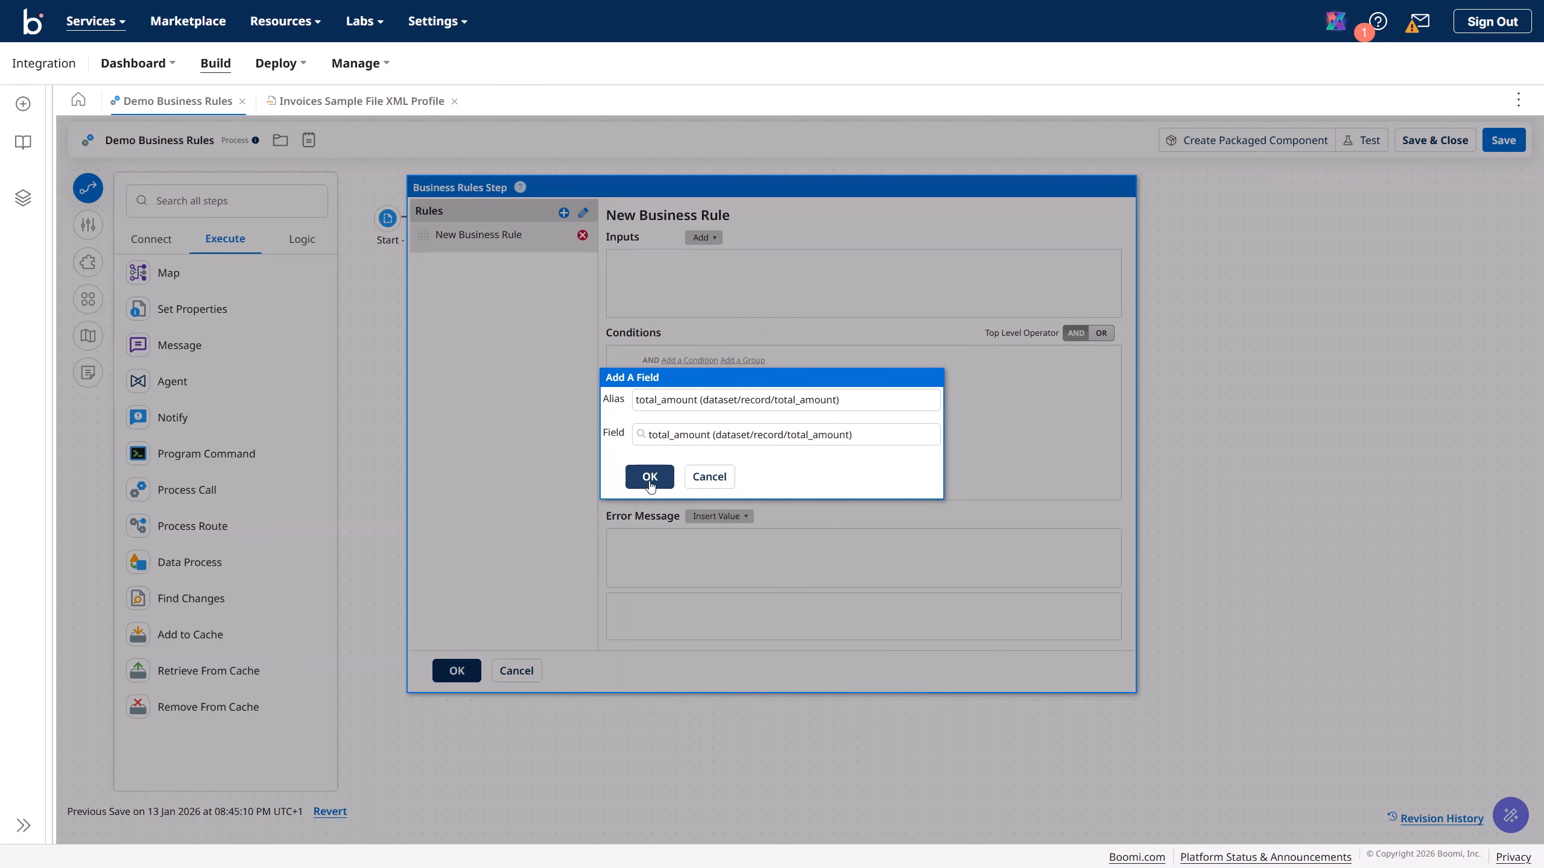
pyautogui.click(649, 478)
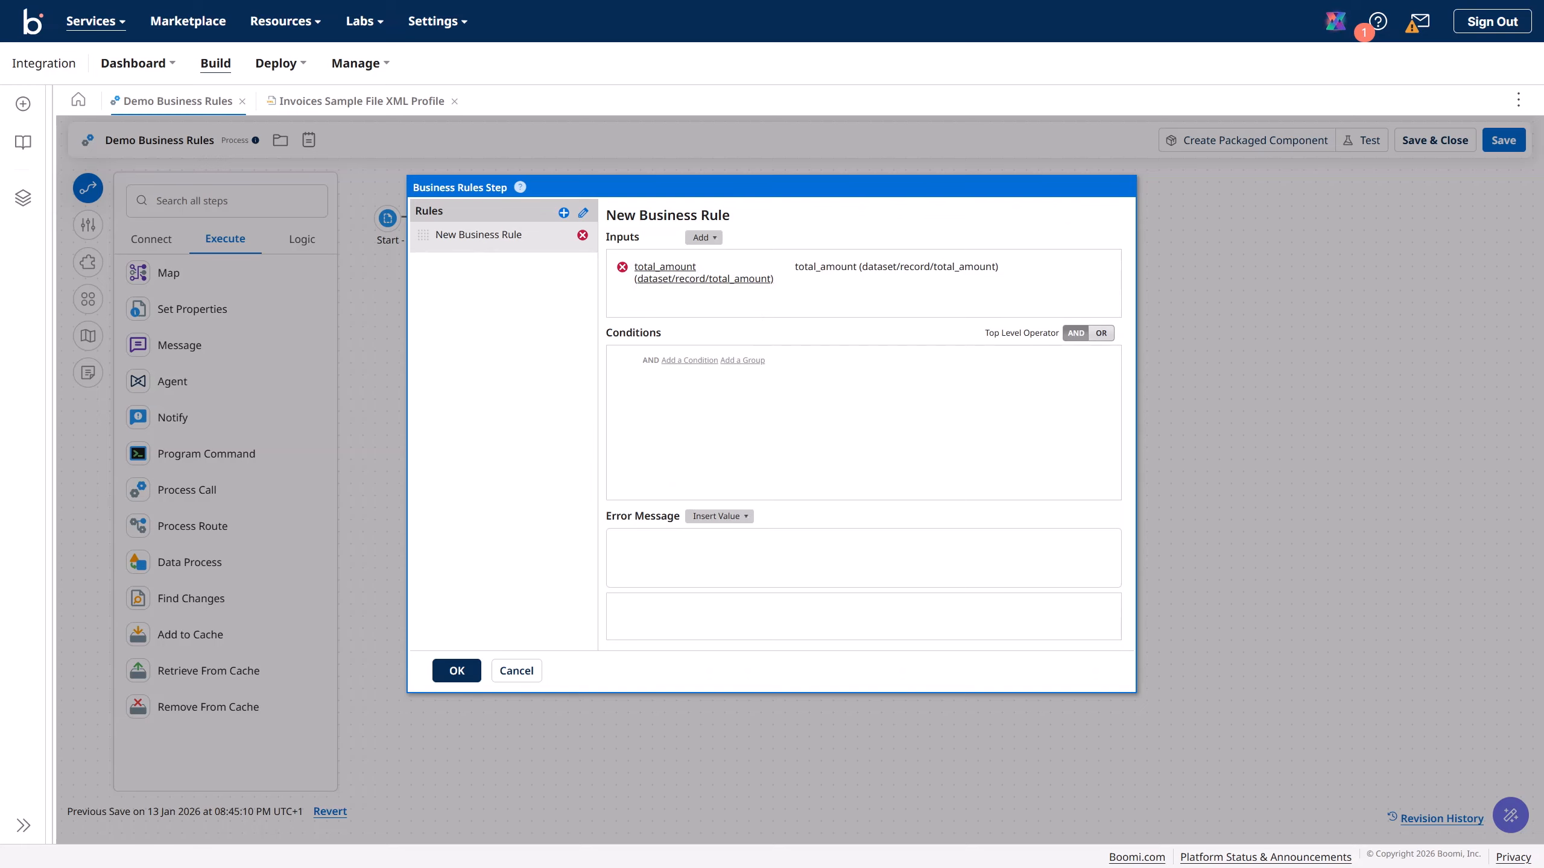
# - Bring up invoices_dataset.xml in Notepad++ beside the rule and examine the total_amount values in the first five records
pyautogui.moveTo(1543, 140); pyautogui.dragTo(1313, 160)
pyautogui.moveTo(1407, 95); pyautogui.dragTo(1266, 89)
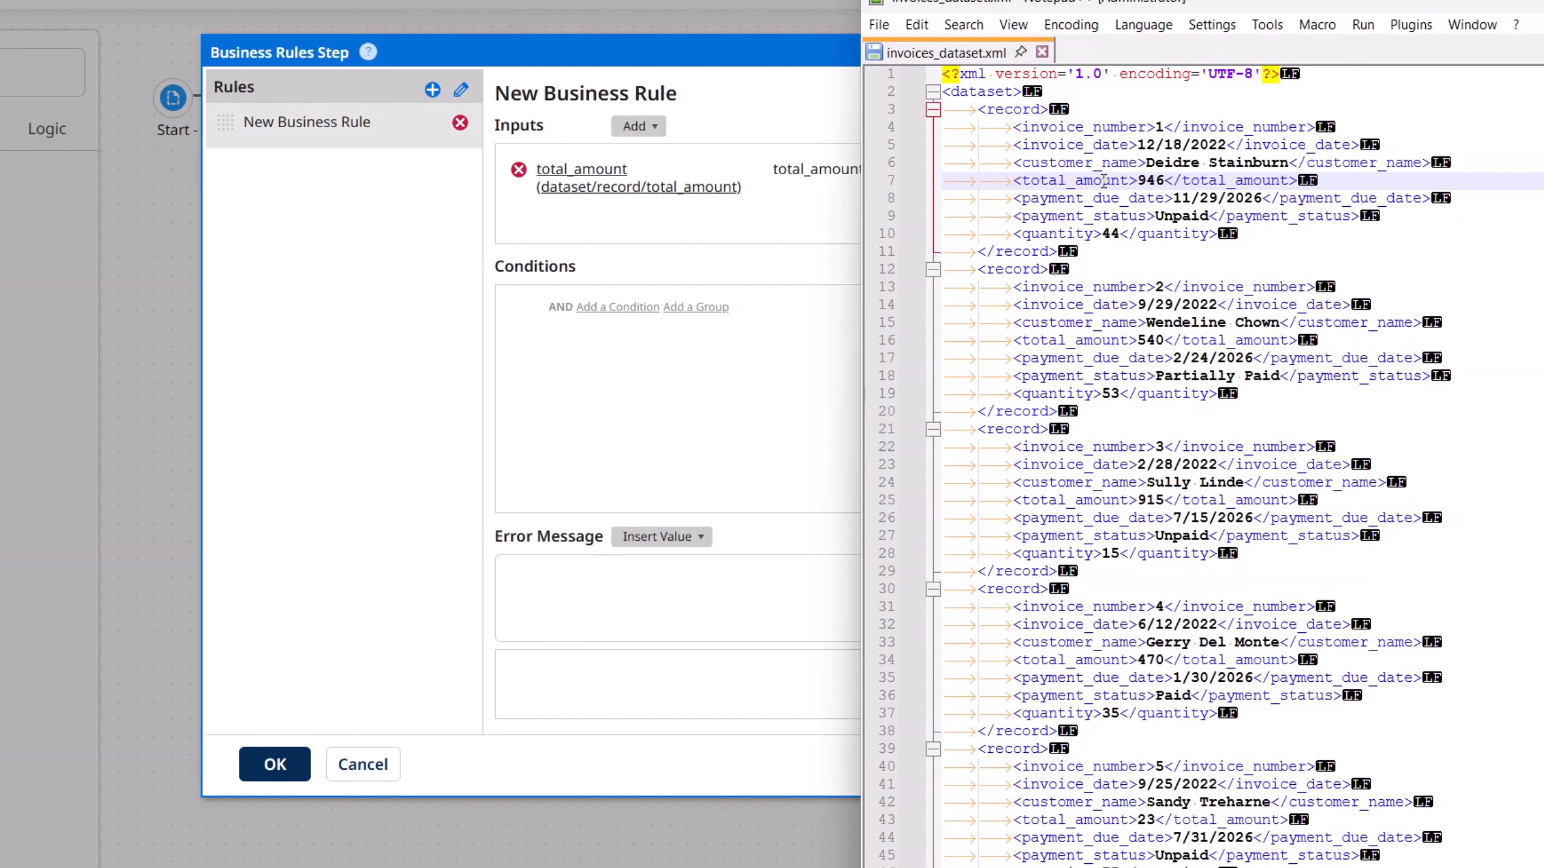
pyautogui.click(1103, 180)
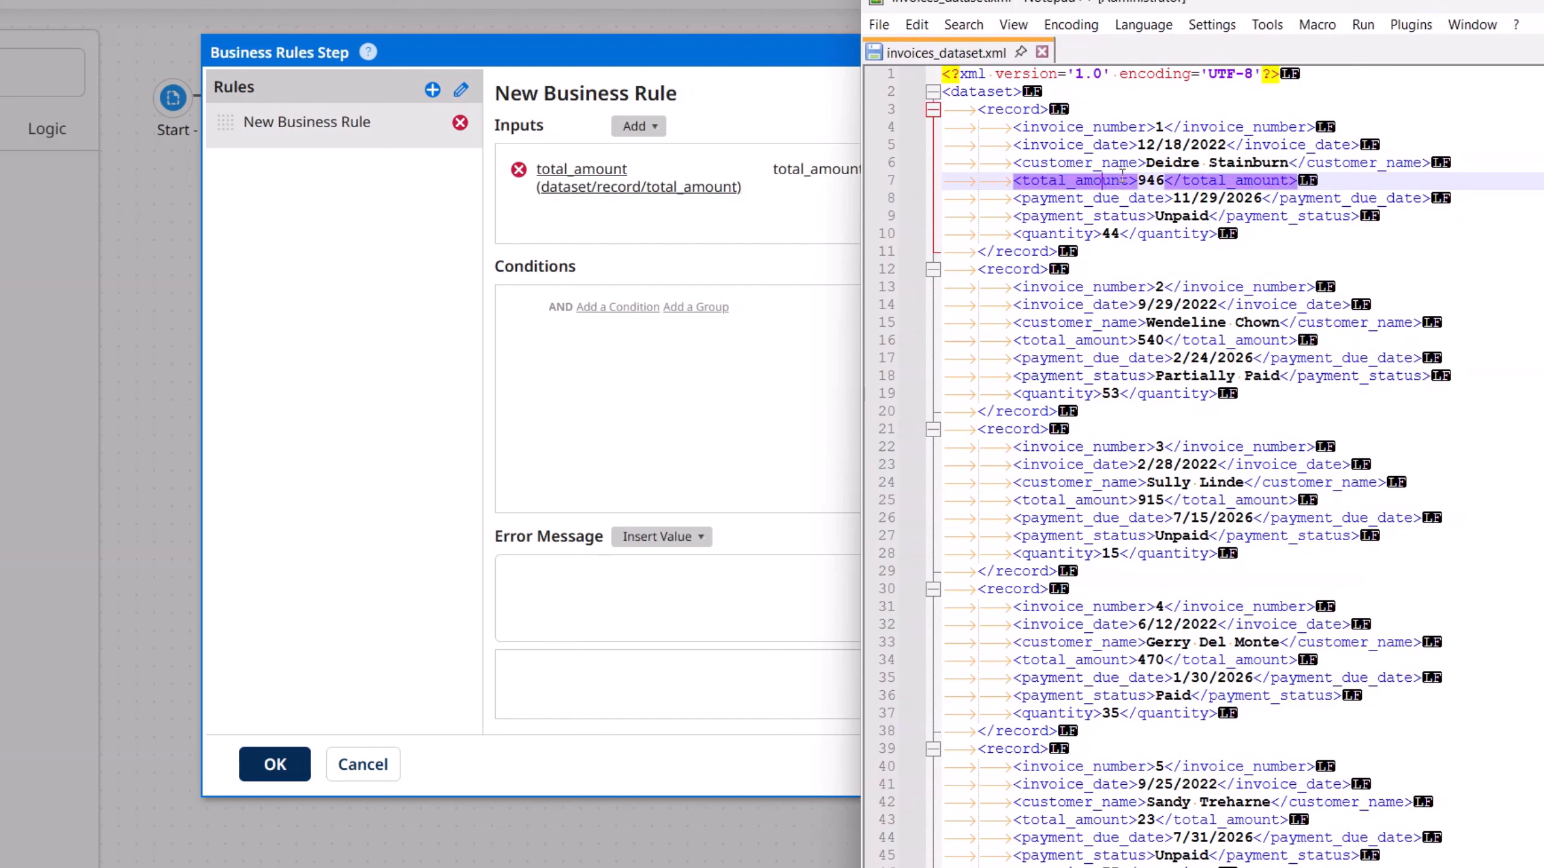
pyautogui.moveTo(1165, 182); pyautogui.dragTo(1146, 182)
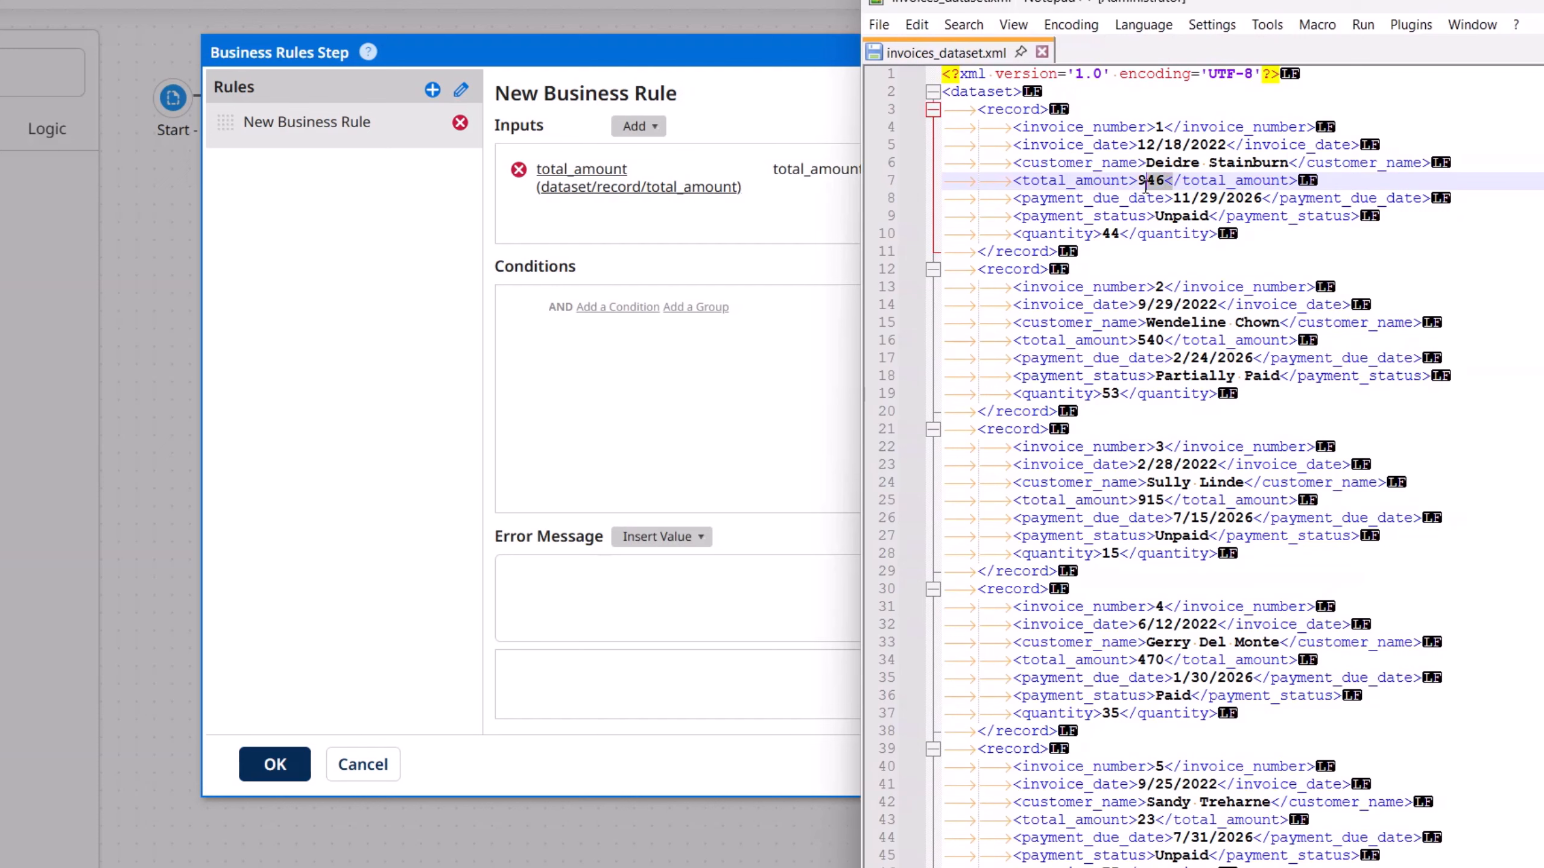
pyautogui.click(1165, 345)
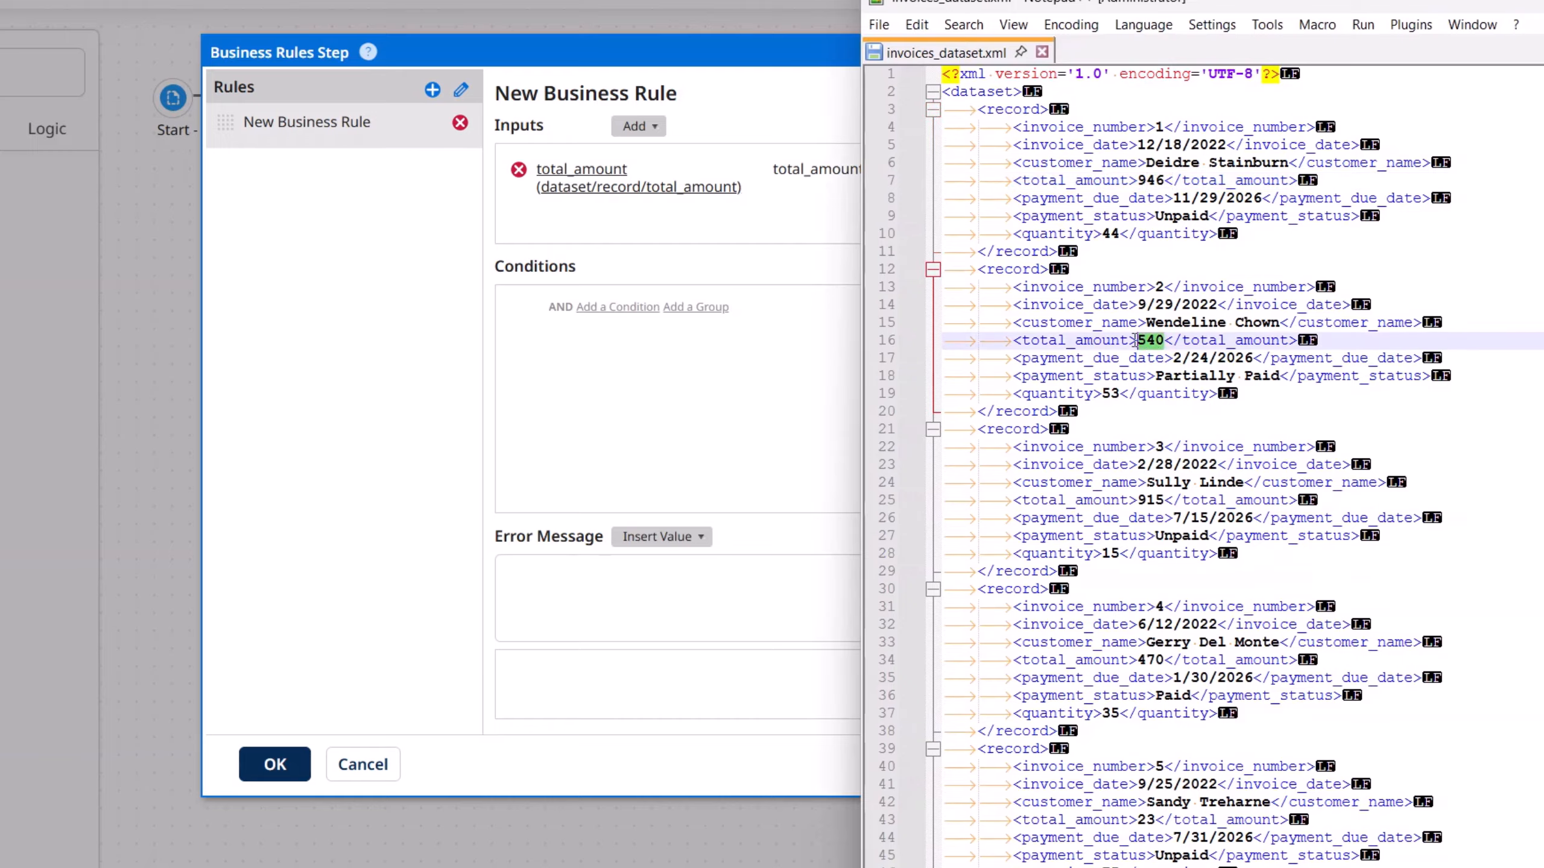
pyautogui.click(1154, 501)
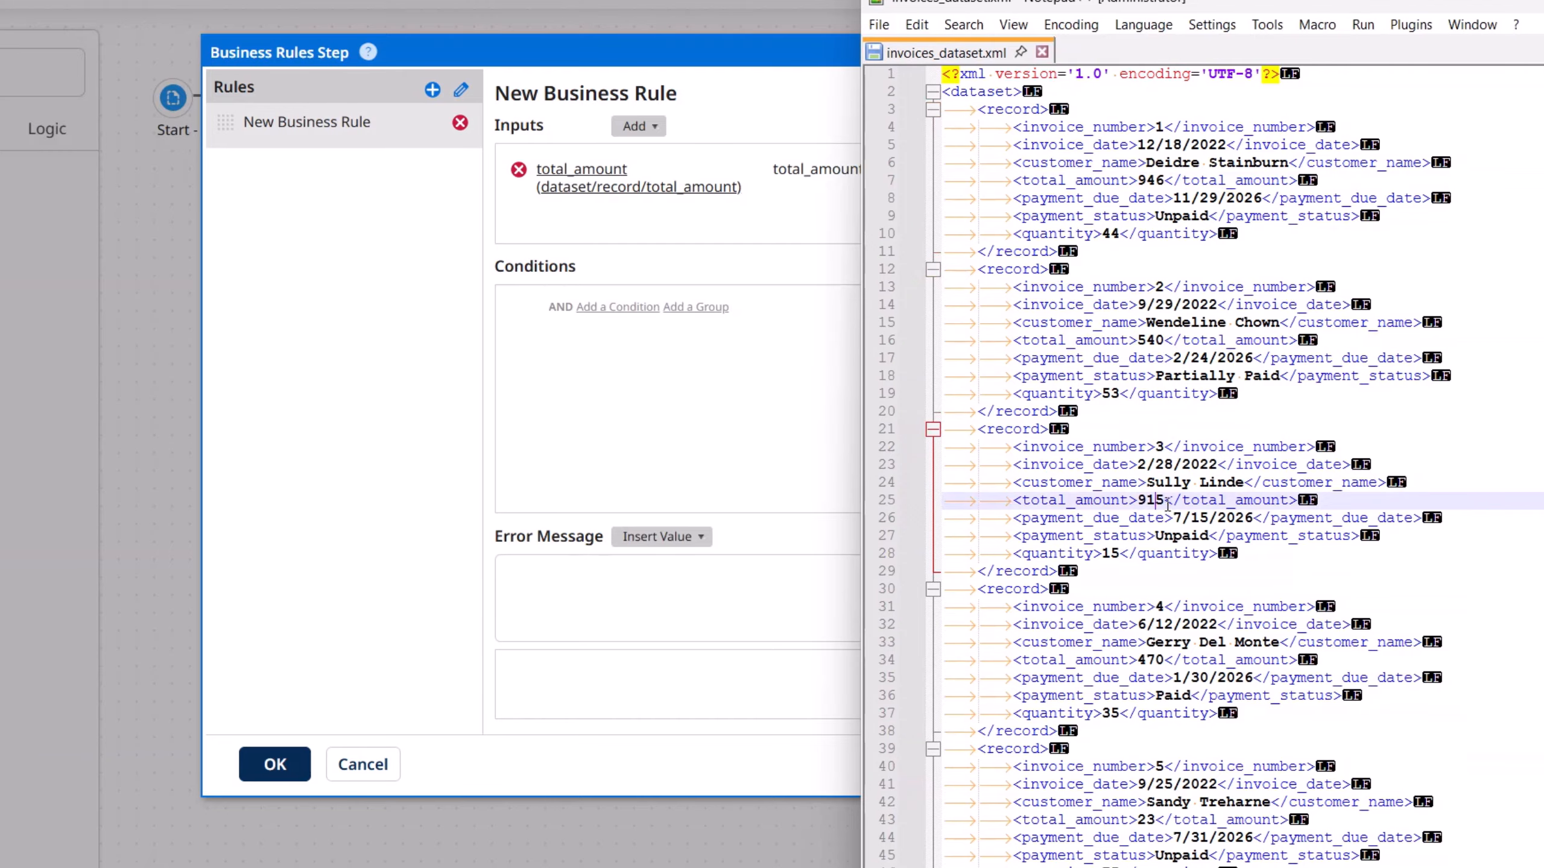
pyautogui.doubleClick(1150, 505)
pyautogui.scroll(-2, 1244, 555)
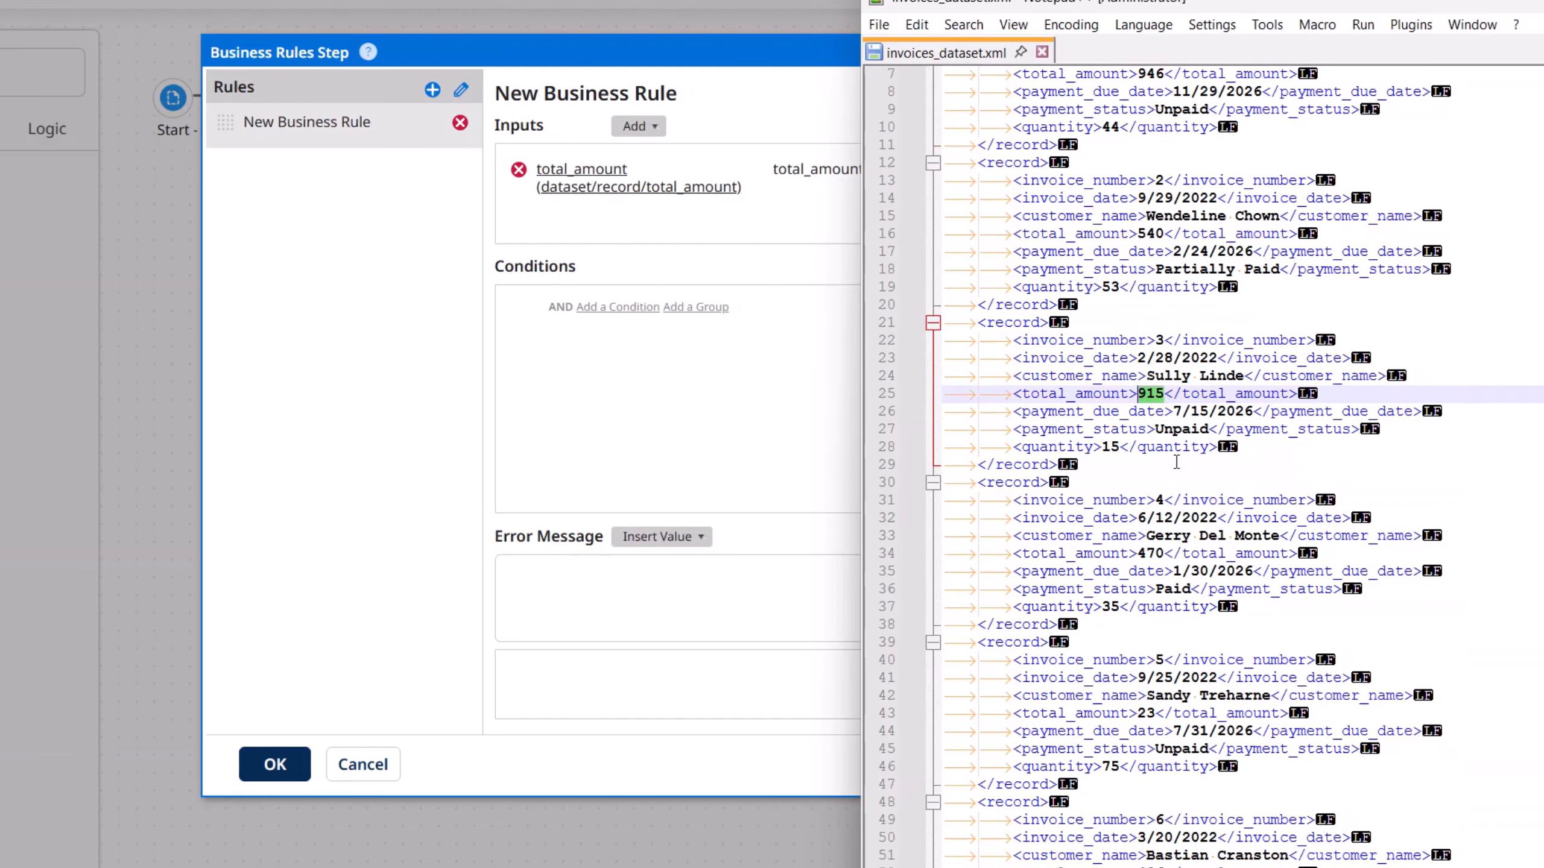
pyautogui.scroll(-1, 1179, 462)
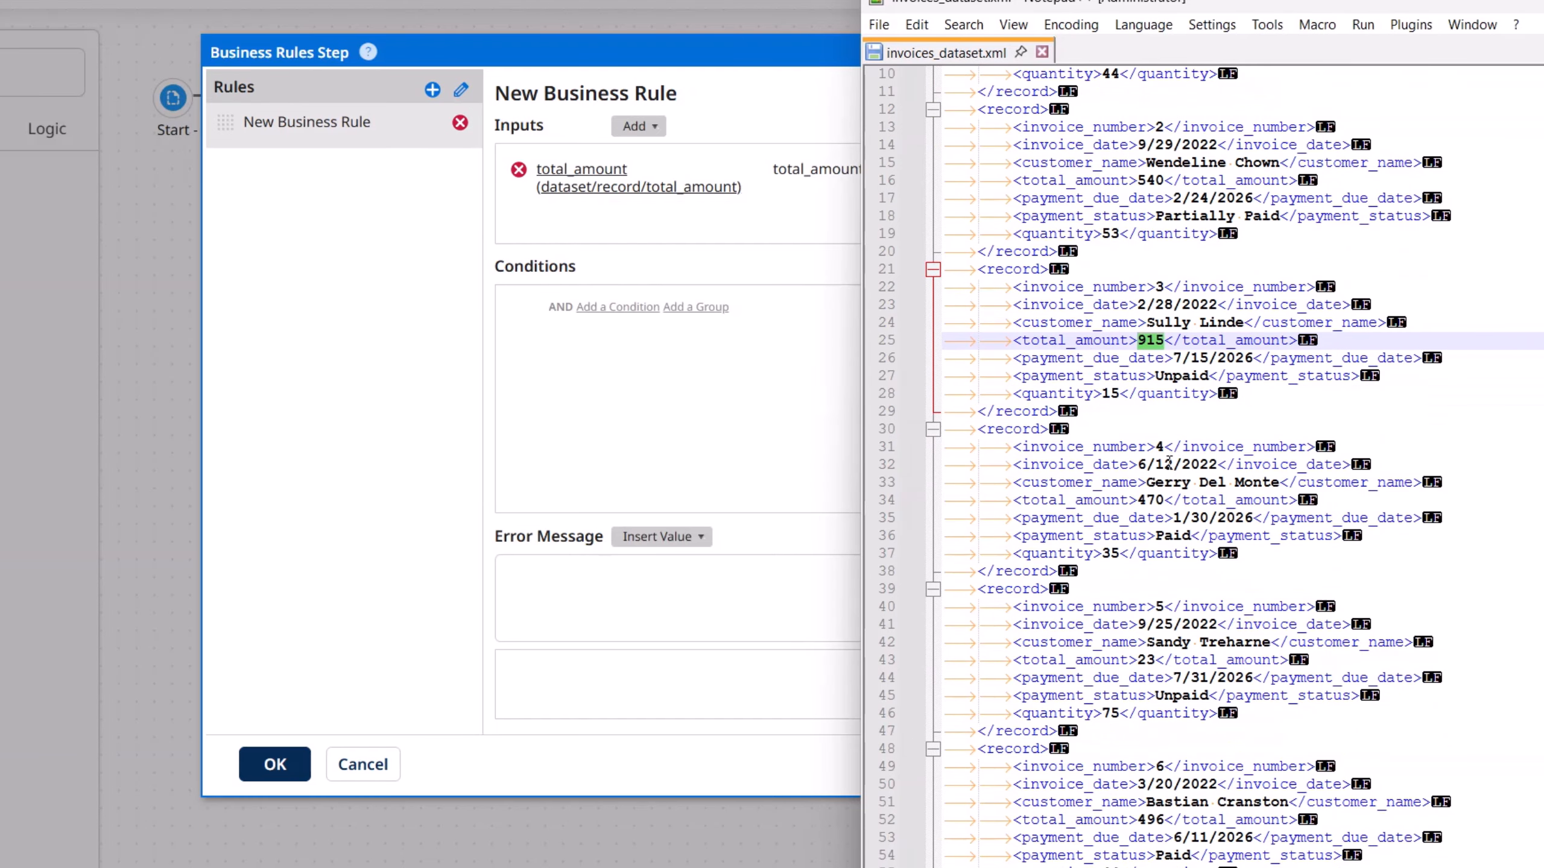
pyautogui.doubleClick(1155, 500)
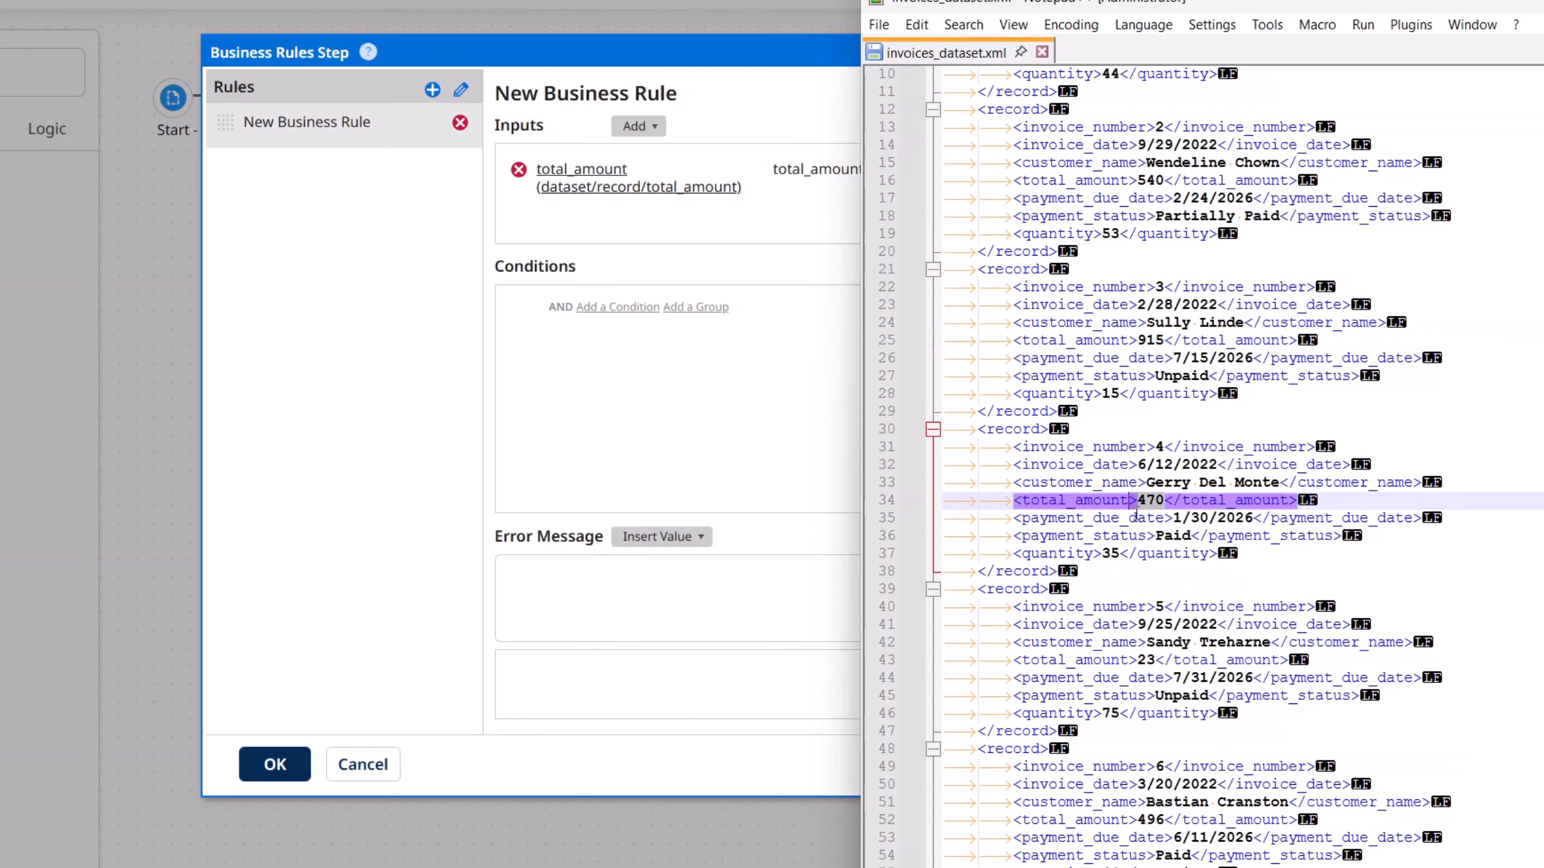
pyautogui.scroll(-2, 1170, 511)
pyautogui.doubleClick(1158, 555)
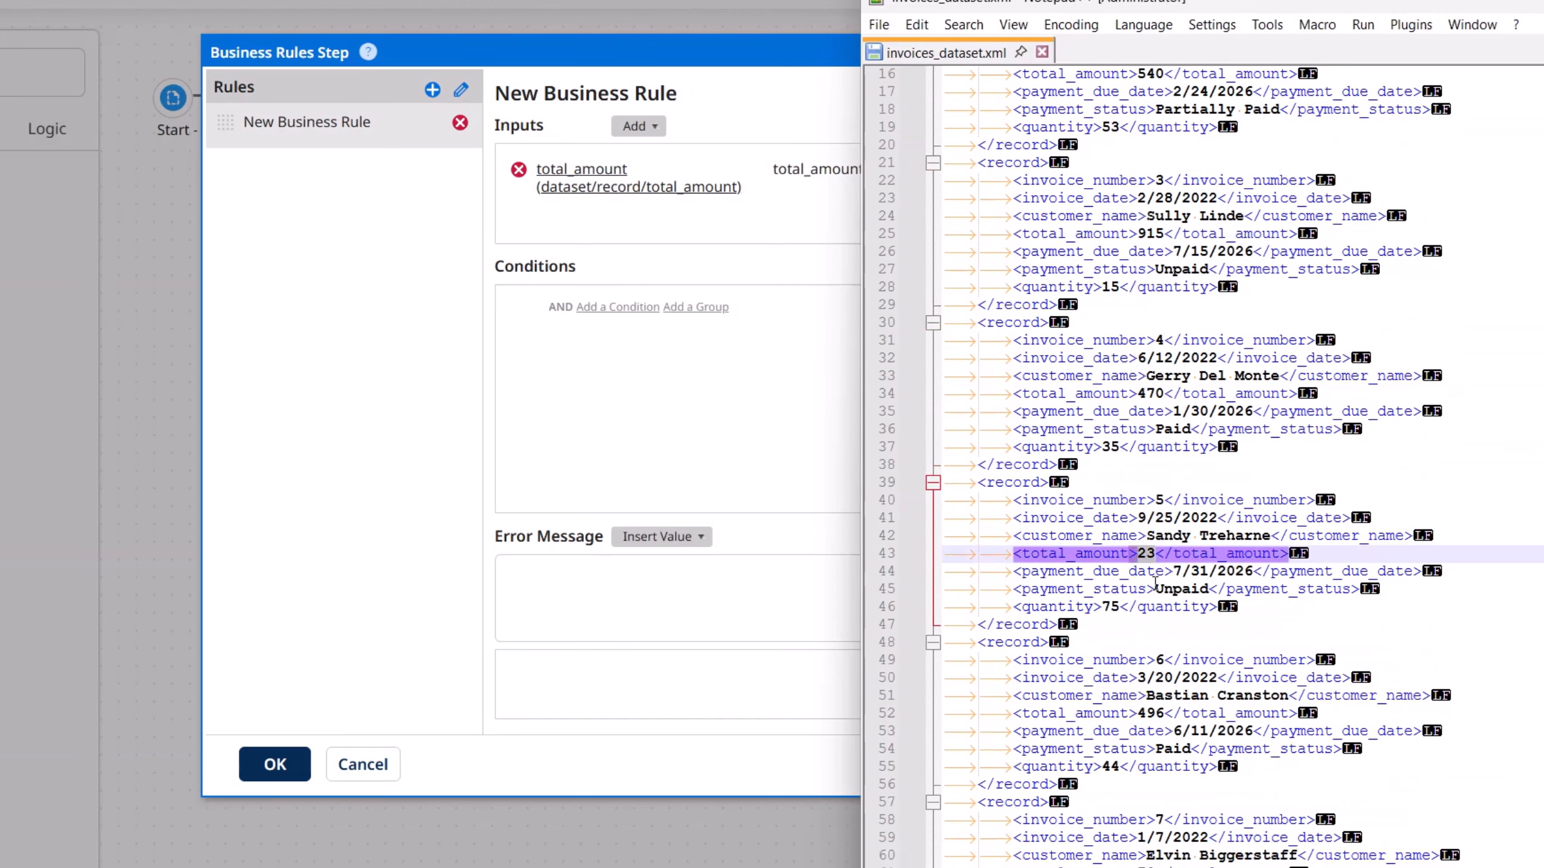
# - Review the total_amount values in the remaining records of invoices_dataset.xml and move the file window out of the way
pyautogui.scroll(-1, 1159, 577)
pyautogui.scroll(-6, 1159, 663)
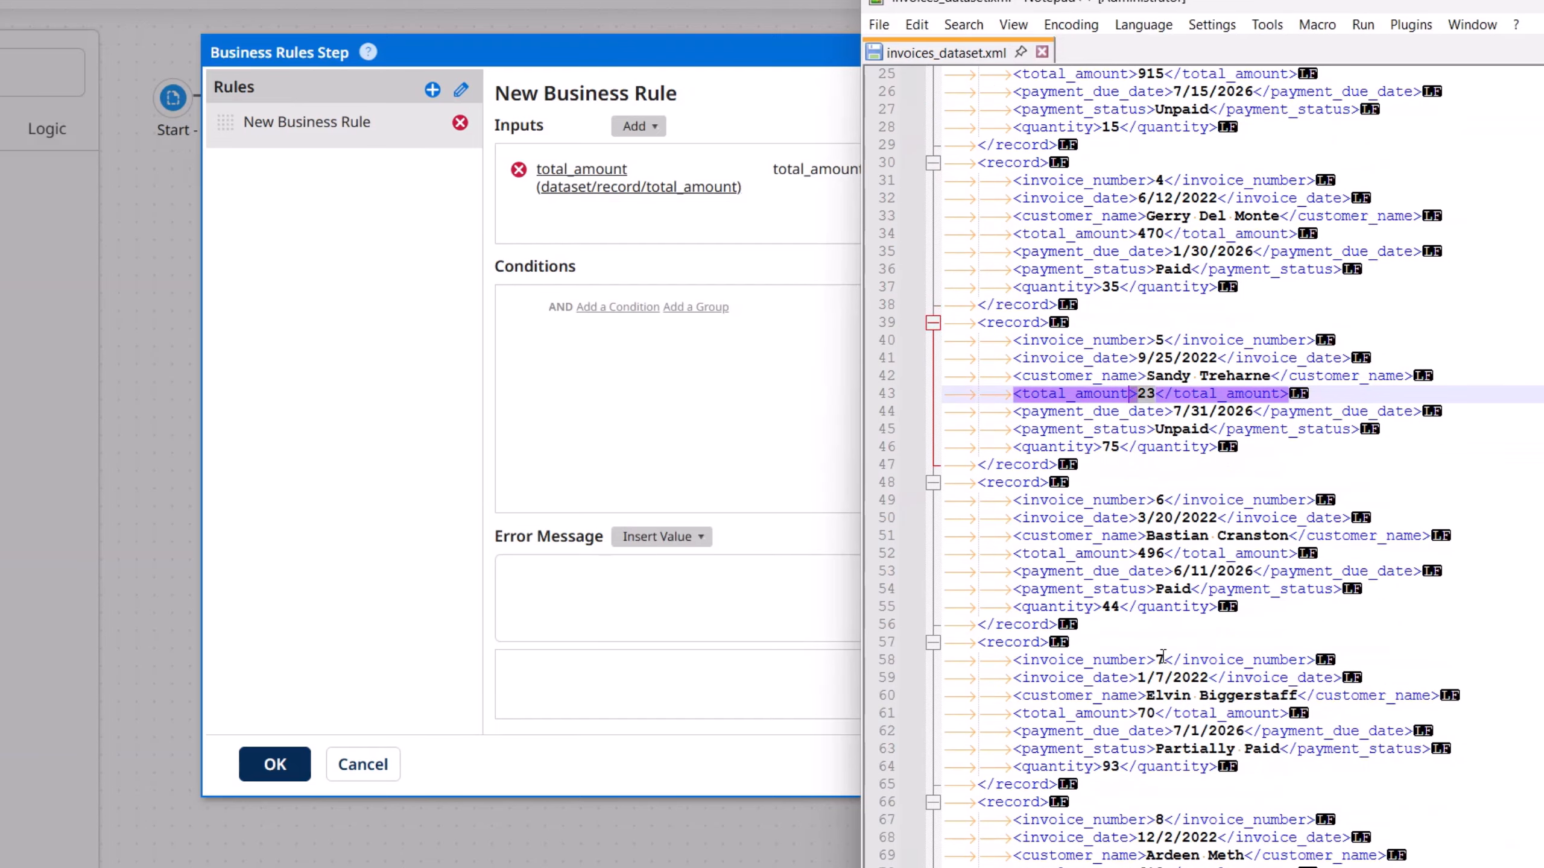
pyautogui.scroll(-6, 1166, 655)
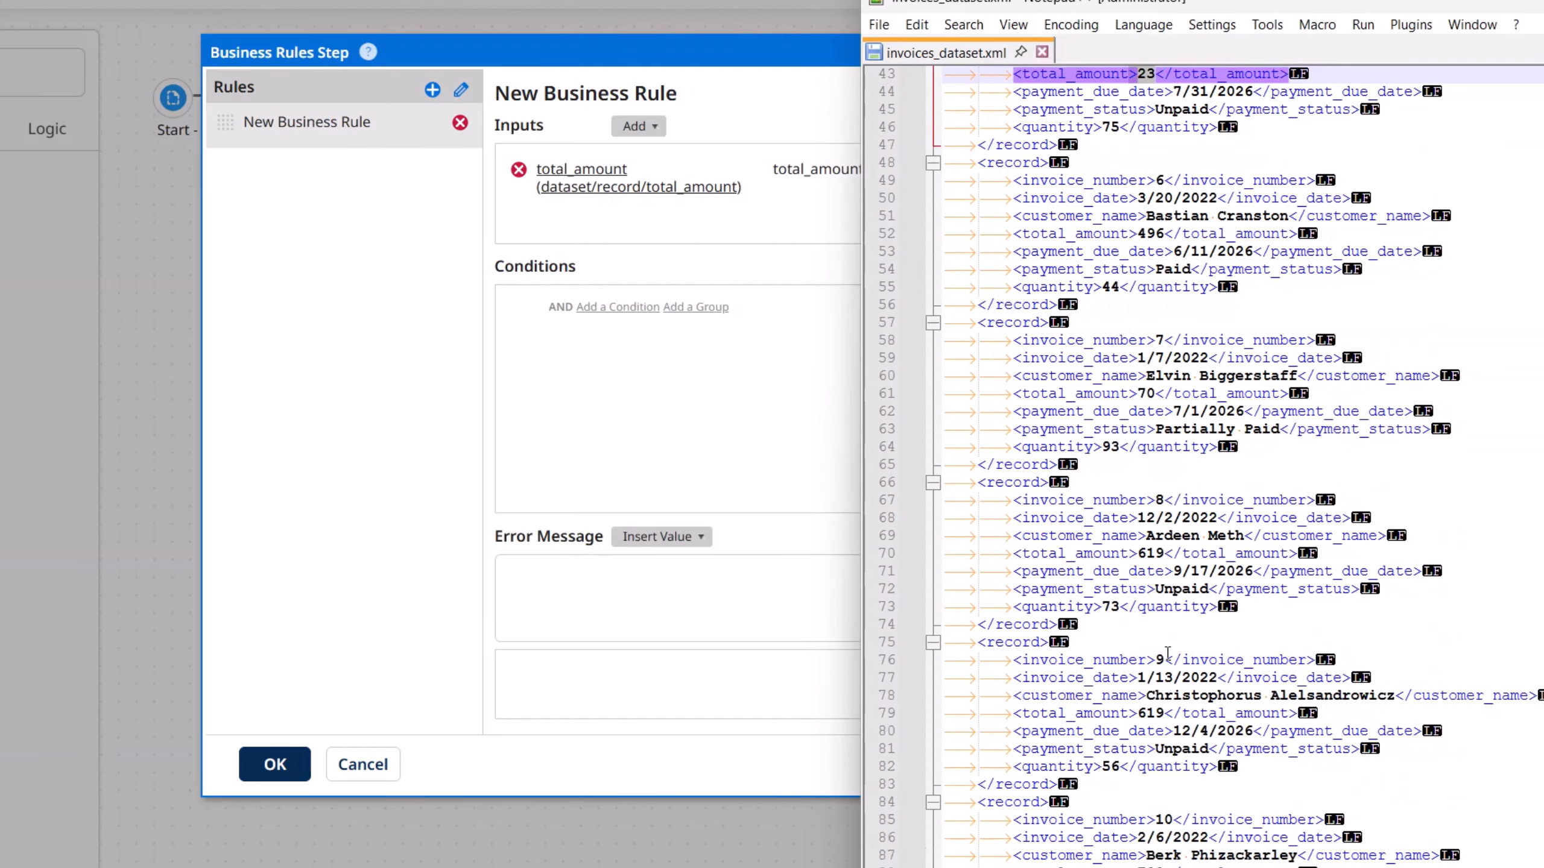
pyautogui.scroll(-5, 1167, 652)
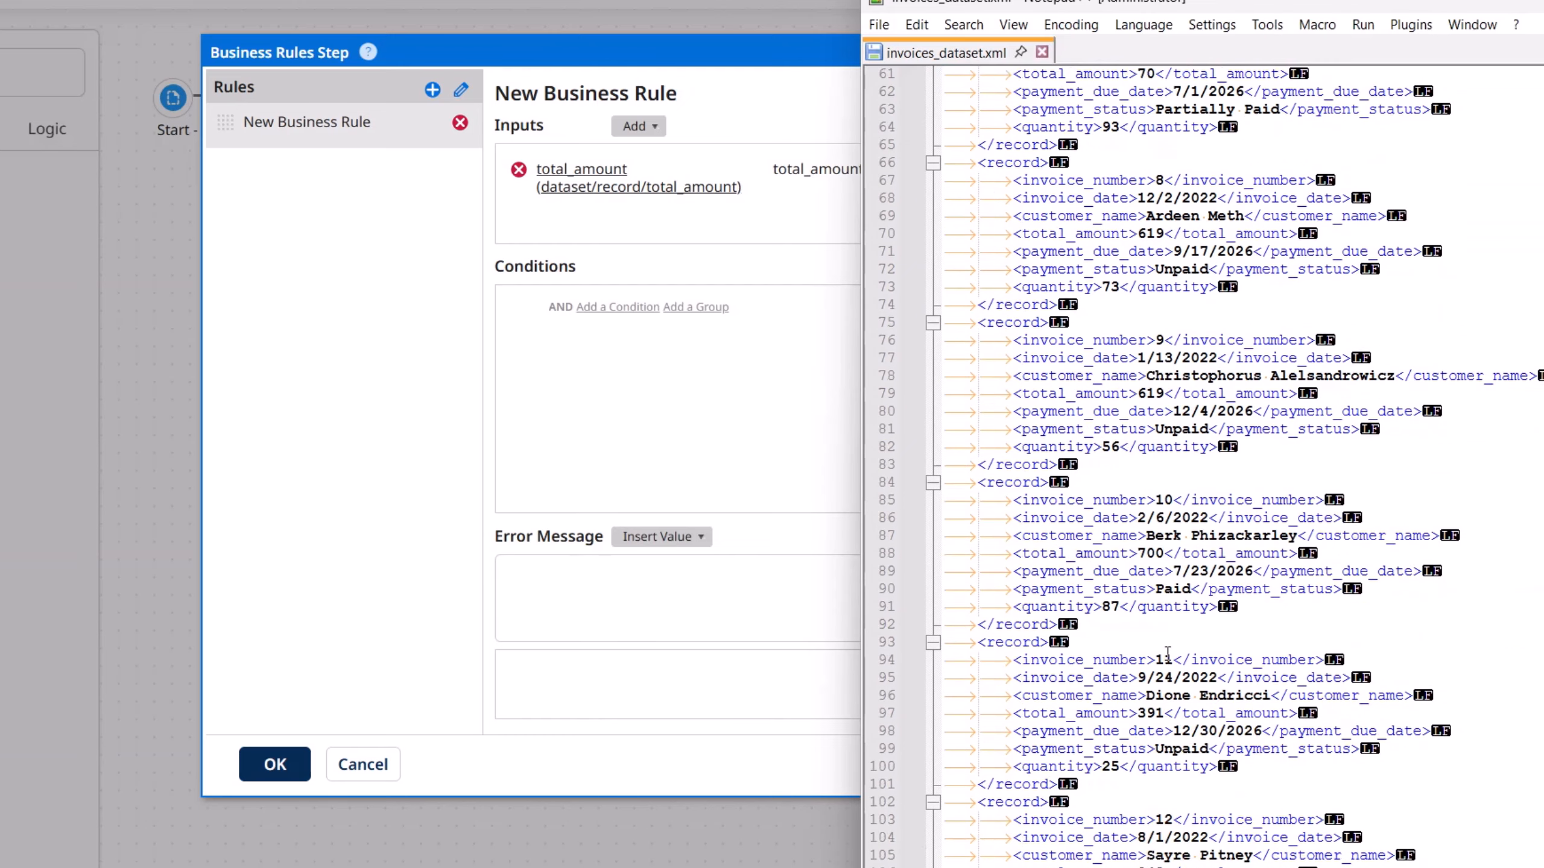
pyautogui.scroll(-3, 1167, 649)
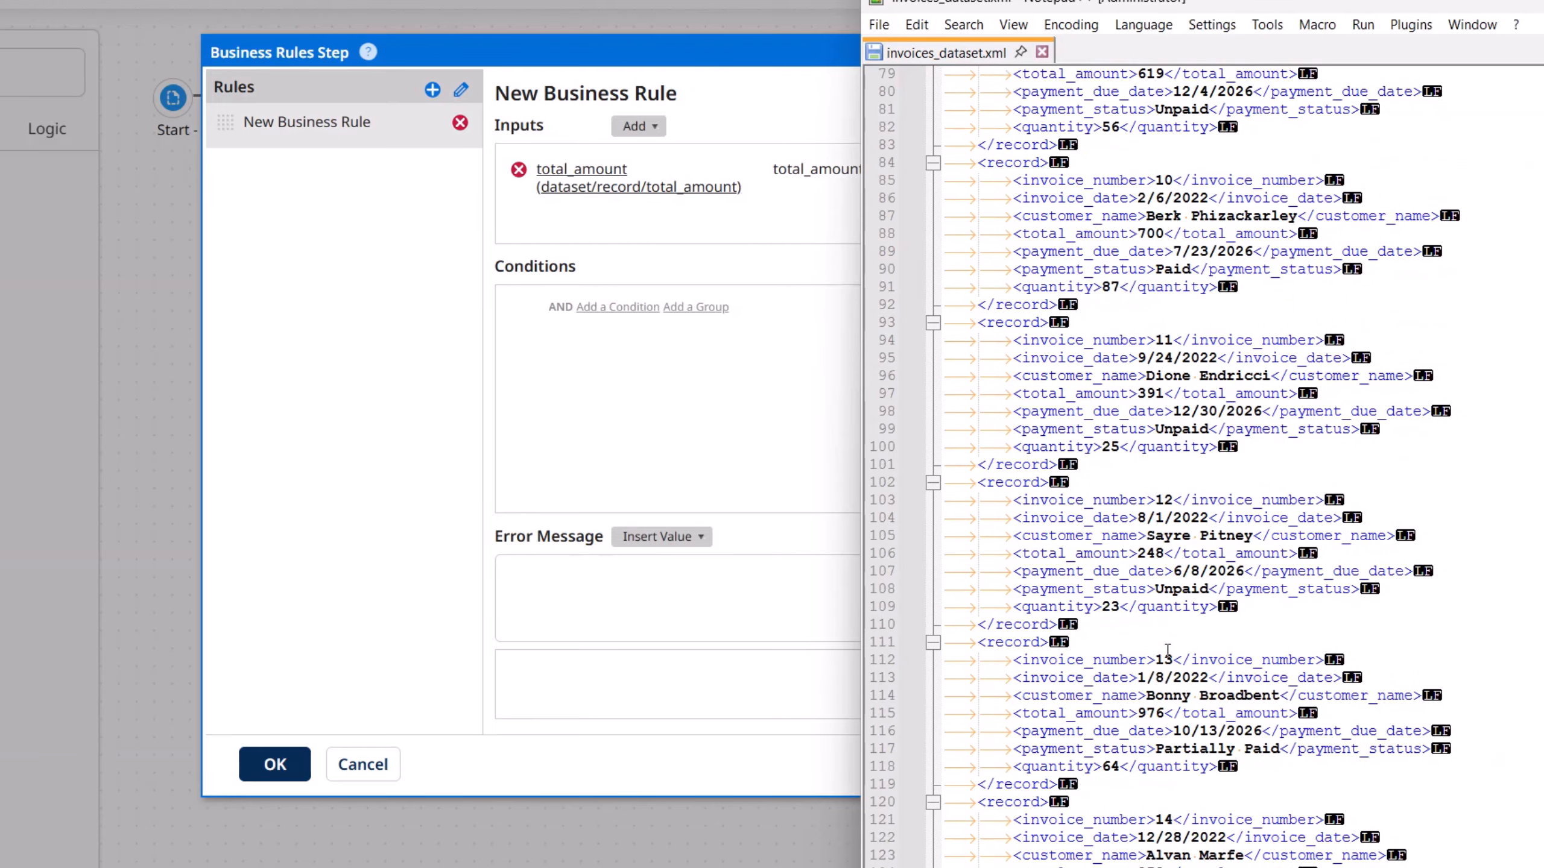
pyautogui.scroll(-1, 1197, 653)
pyautogui.scroll(-3, 1197, 653)
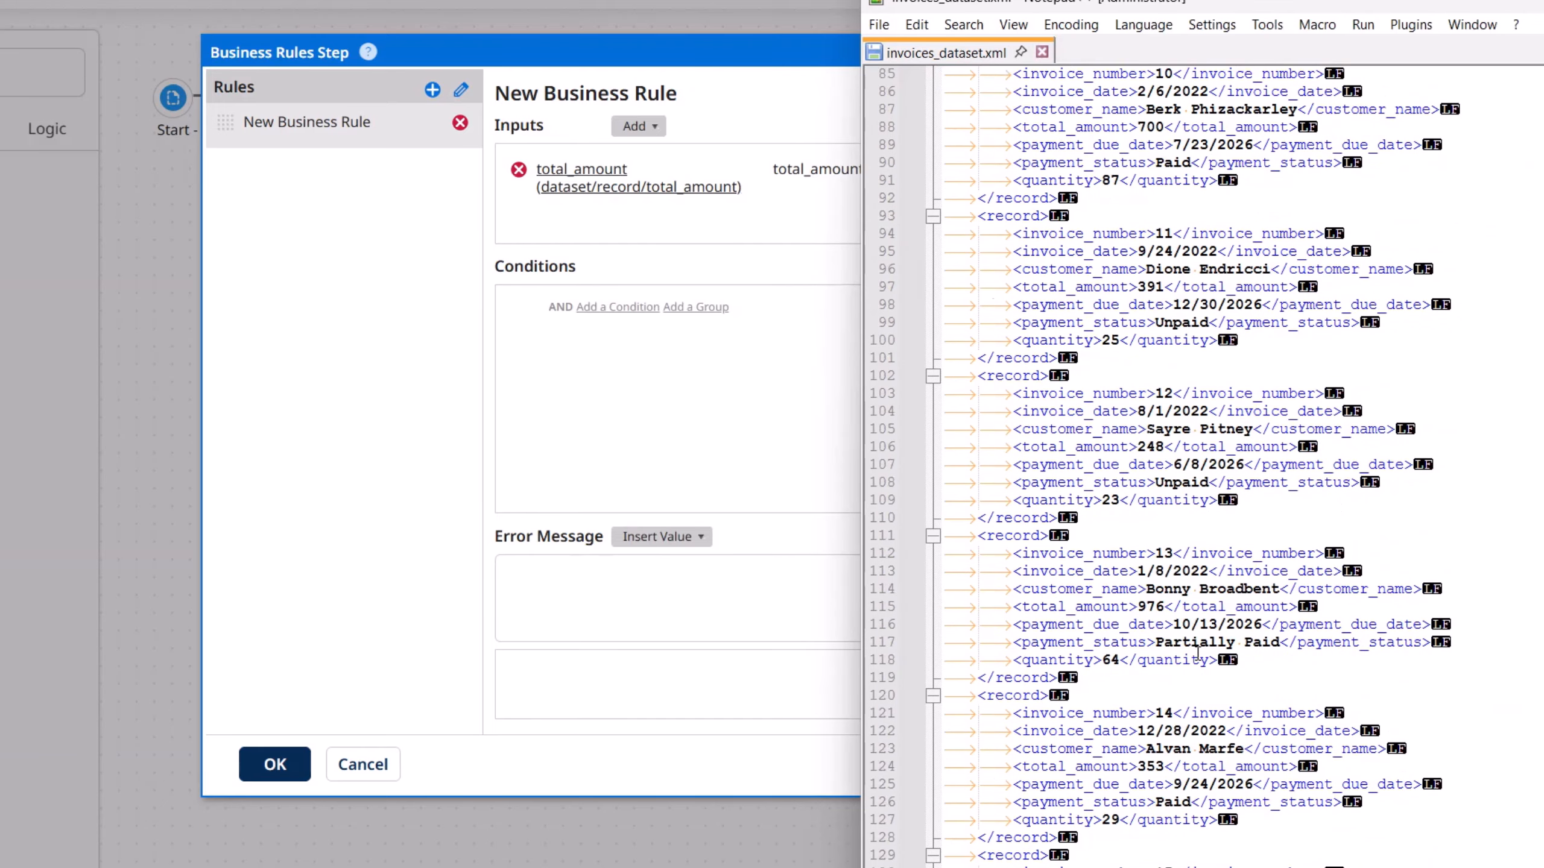
pyautogui.scroll(-2, 1195, 653)
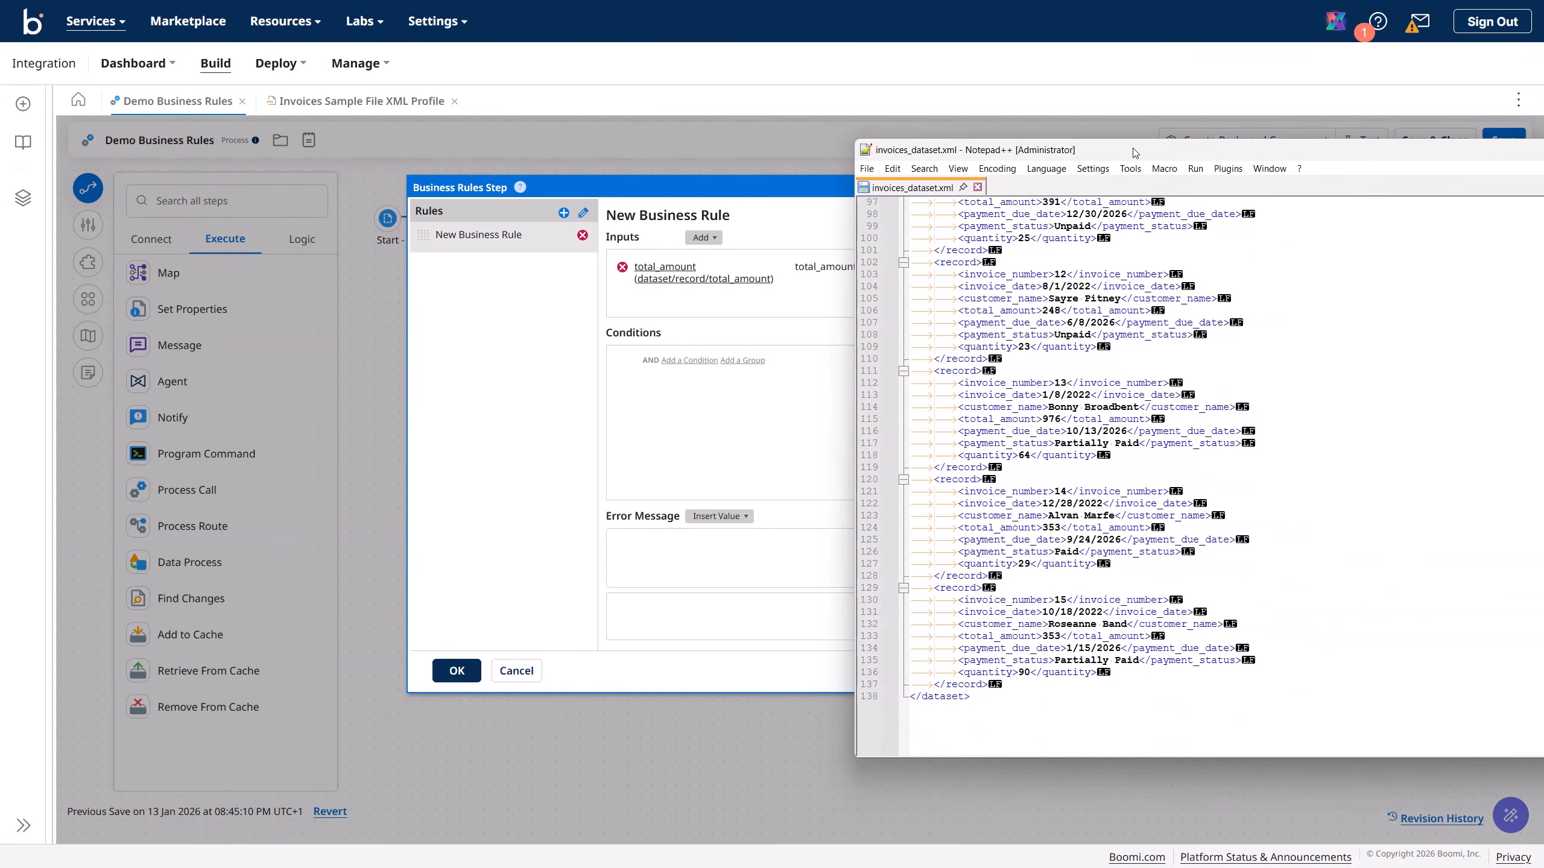
pyautogui.moveTo(1134, 153); pyautogui.dragTo(1543, 152)
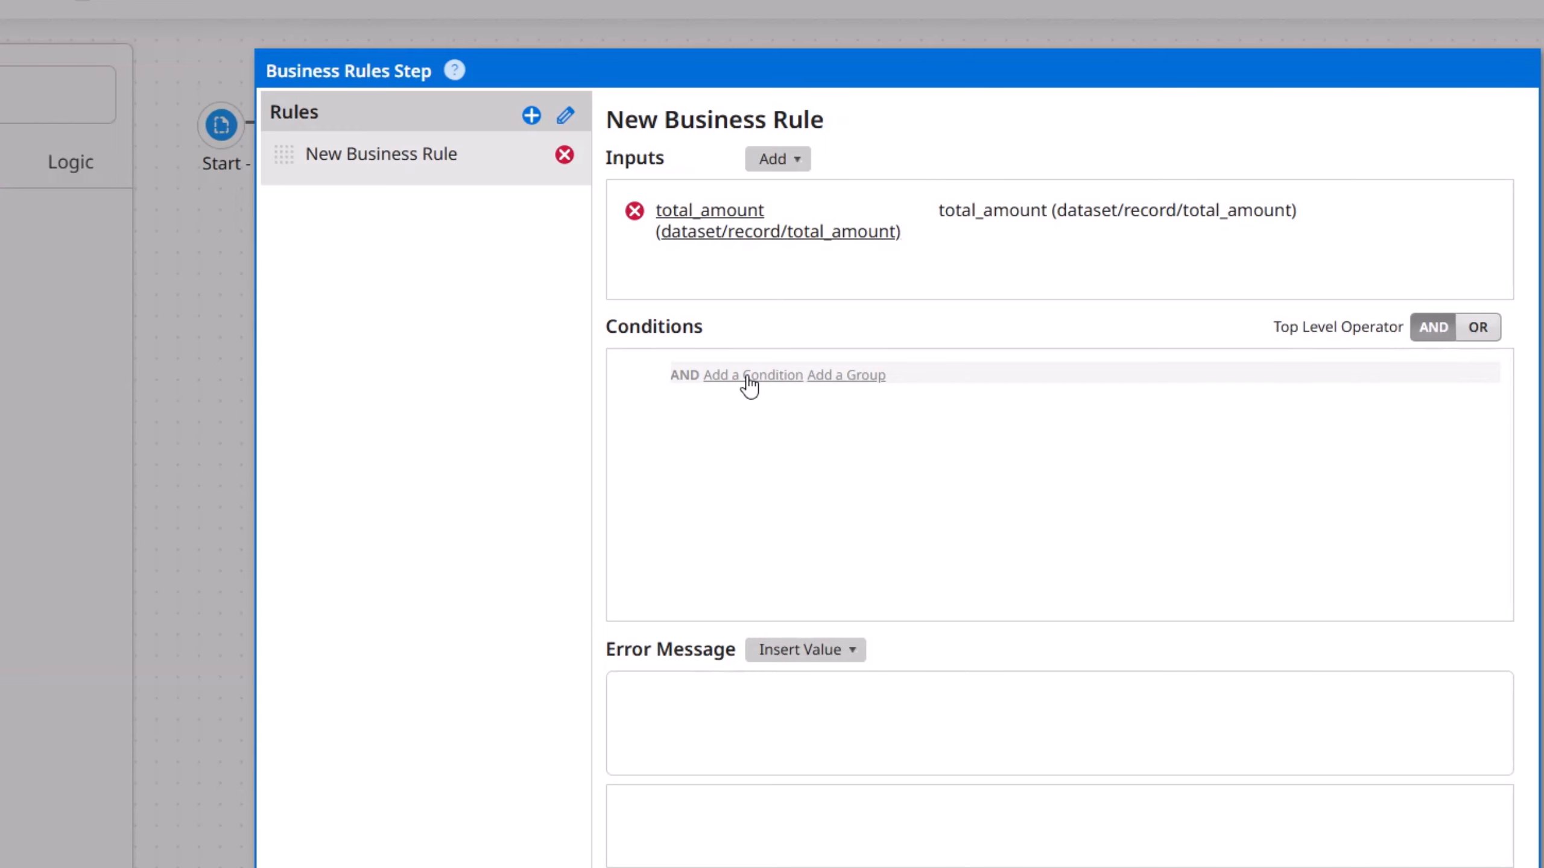
# - Add and save a rule condition requiring total_amount to be < the Static value 100
pyautogui.click(750, 375)
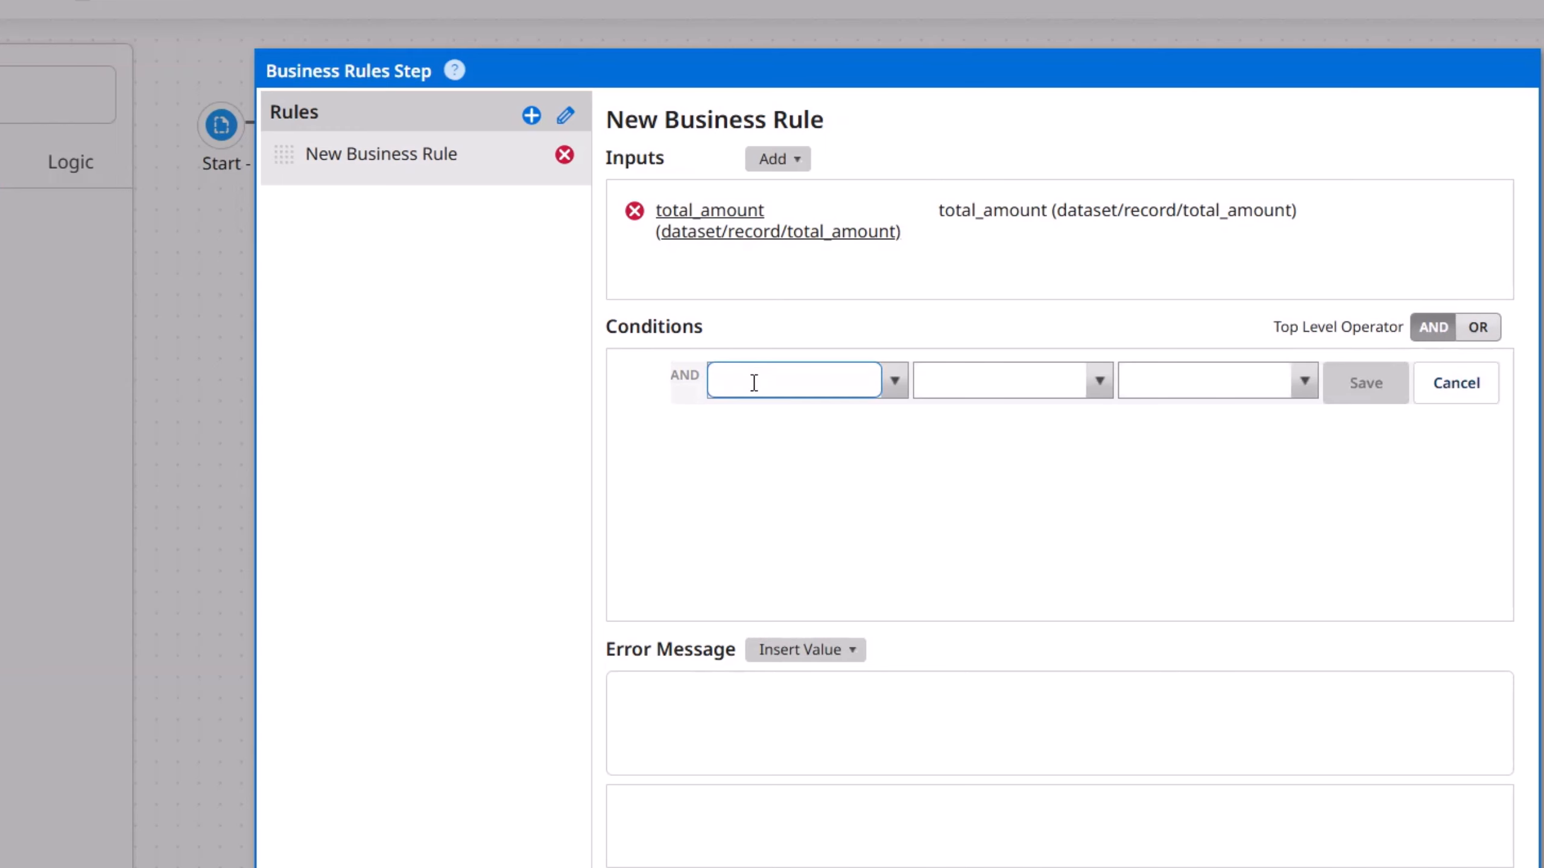
pyautogui.click(892, 389)
pyautogui.click(822, 457)
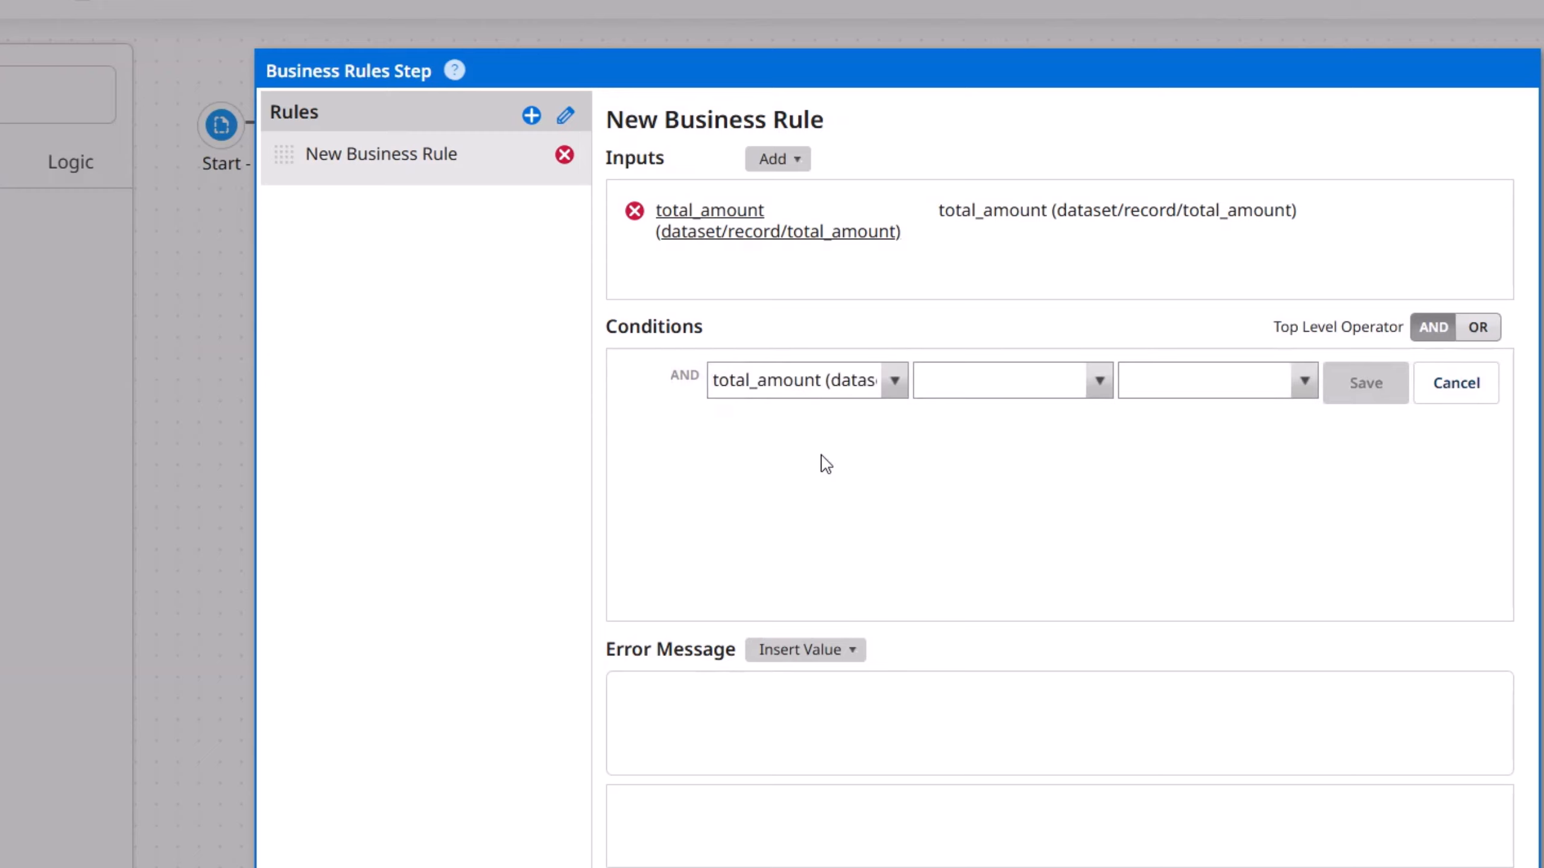
pyautogui.click(1033, 383)
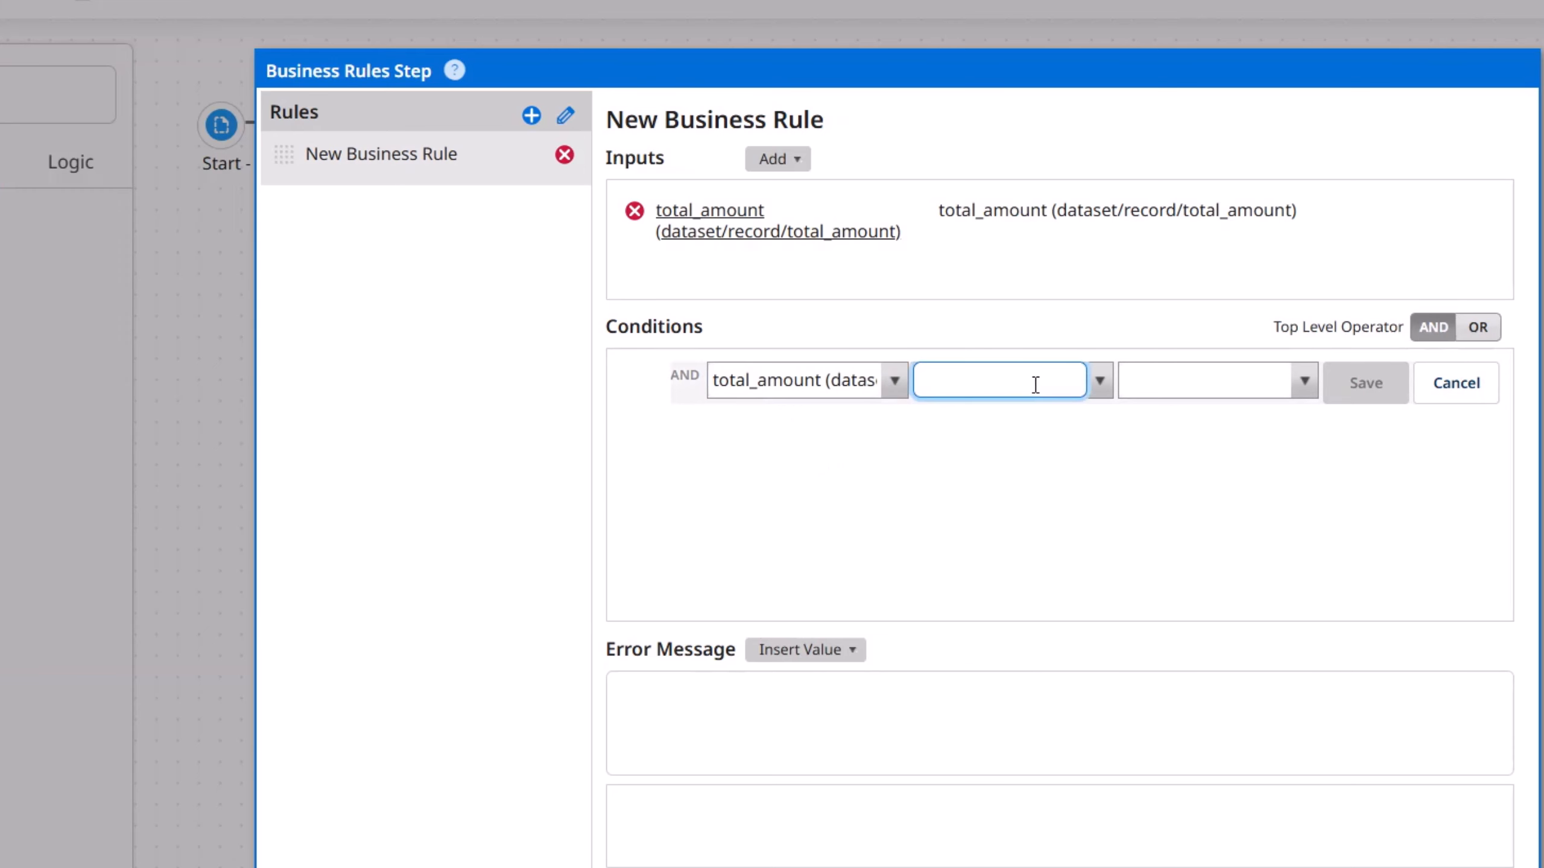
pyautogui.click(1094, 387)
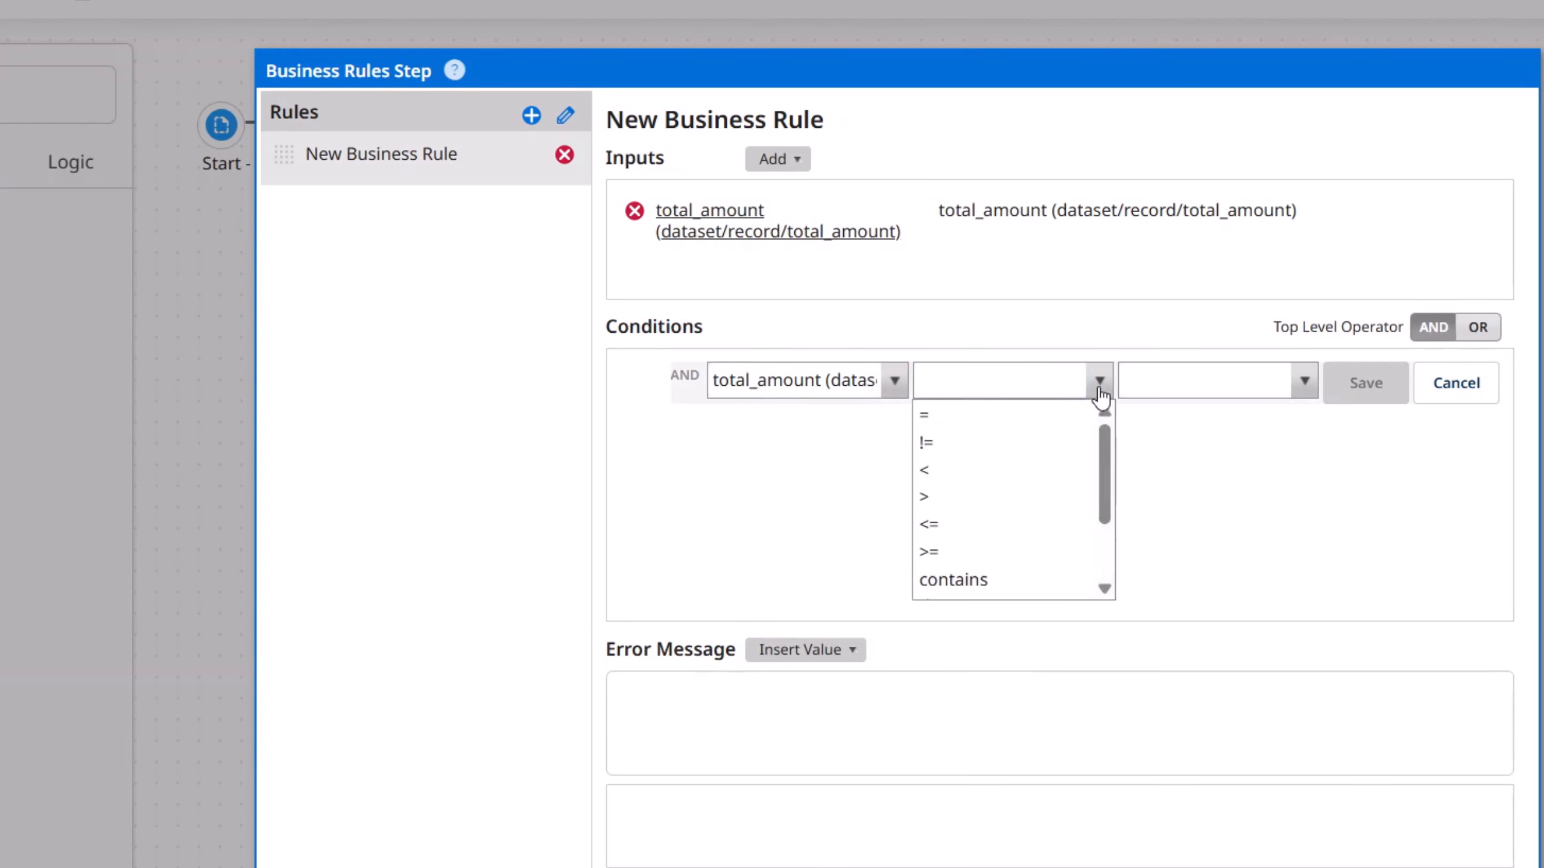
pyautogui.click(1016, 468)
pyautogui.click(1200, 384)
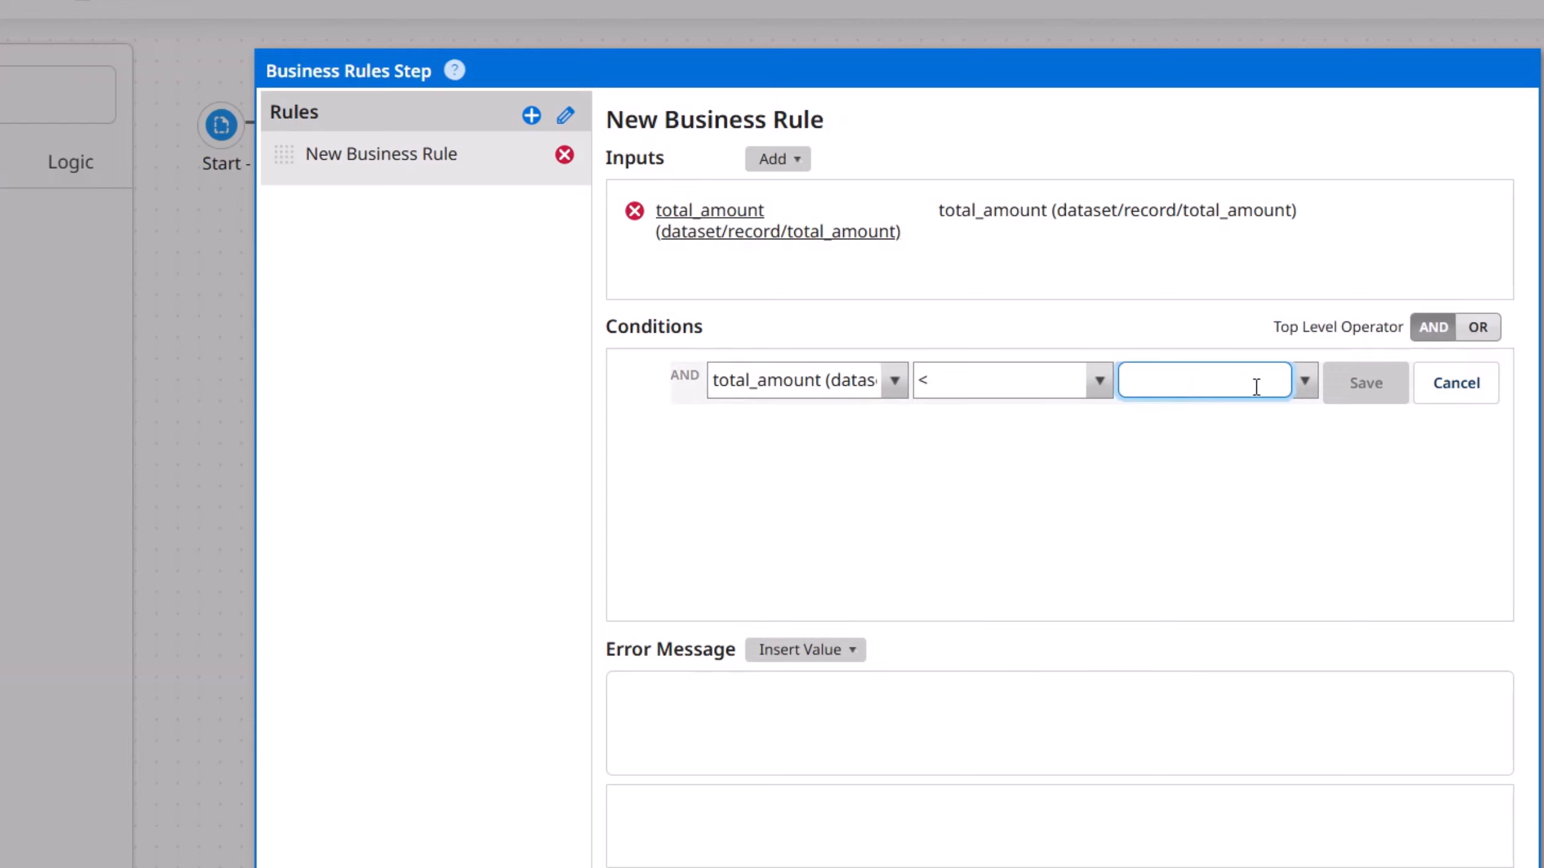
pyautogui.click(1305, 389)
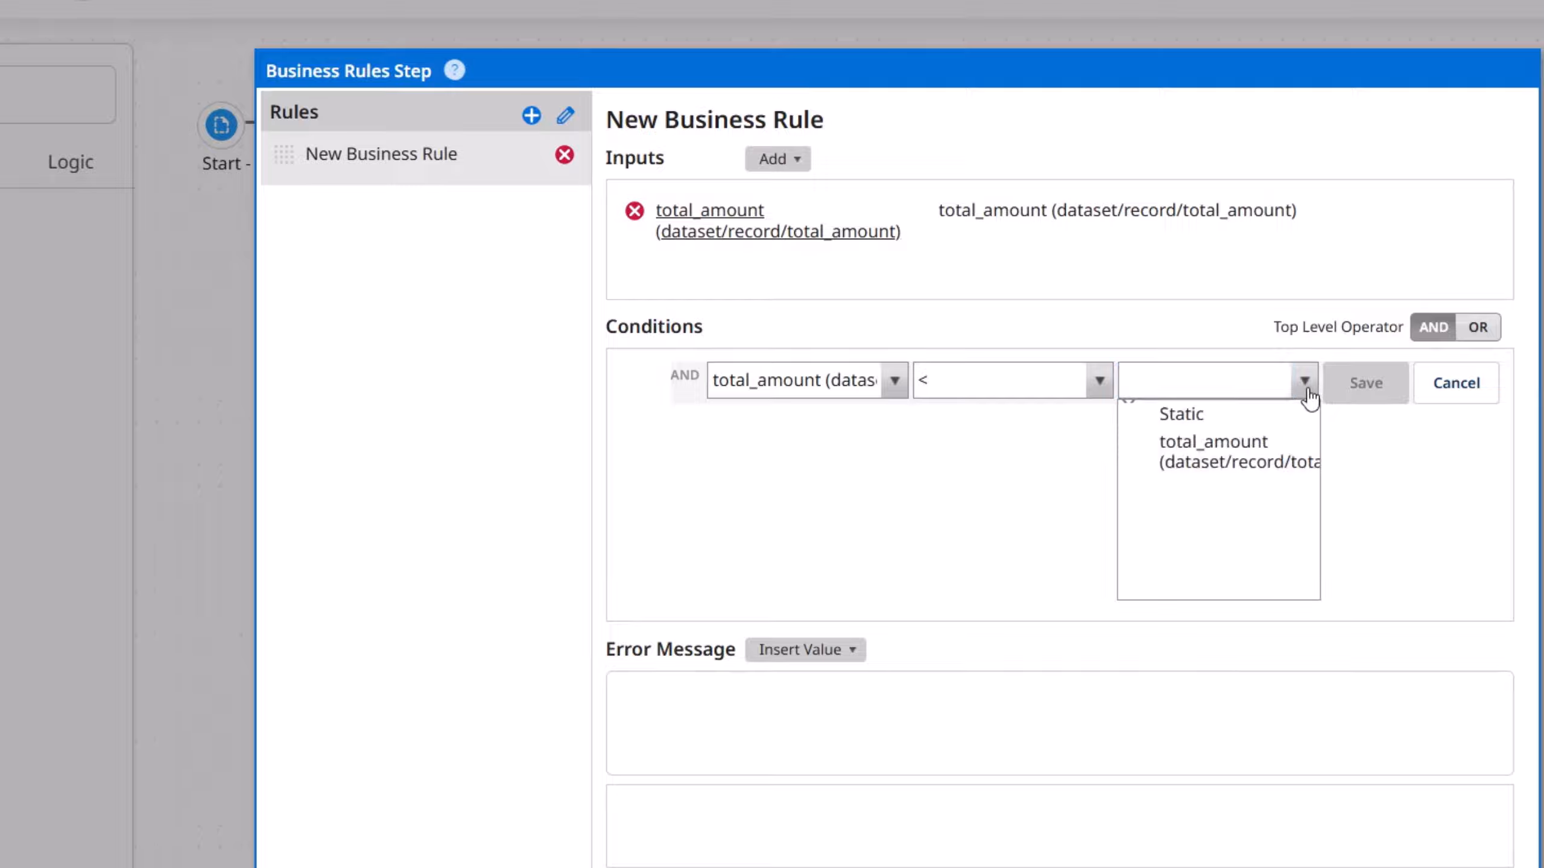
pyautogui.click(1222, 416)
pyautogui.click(817, 430)
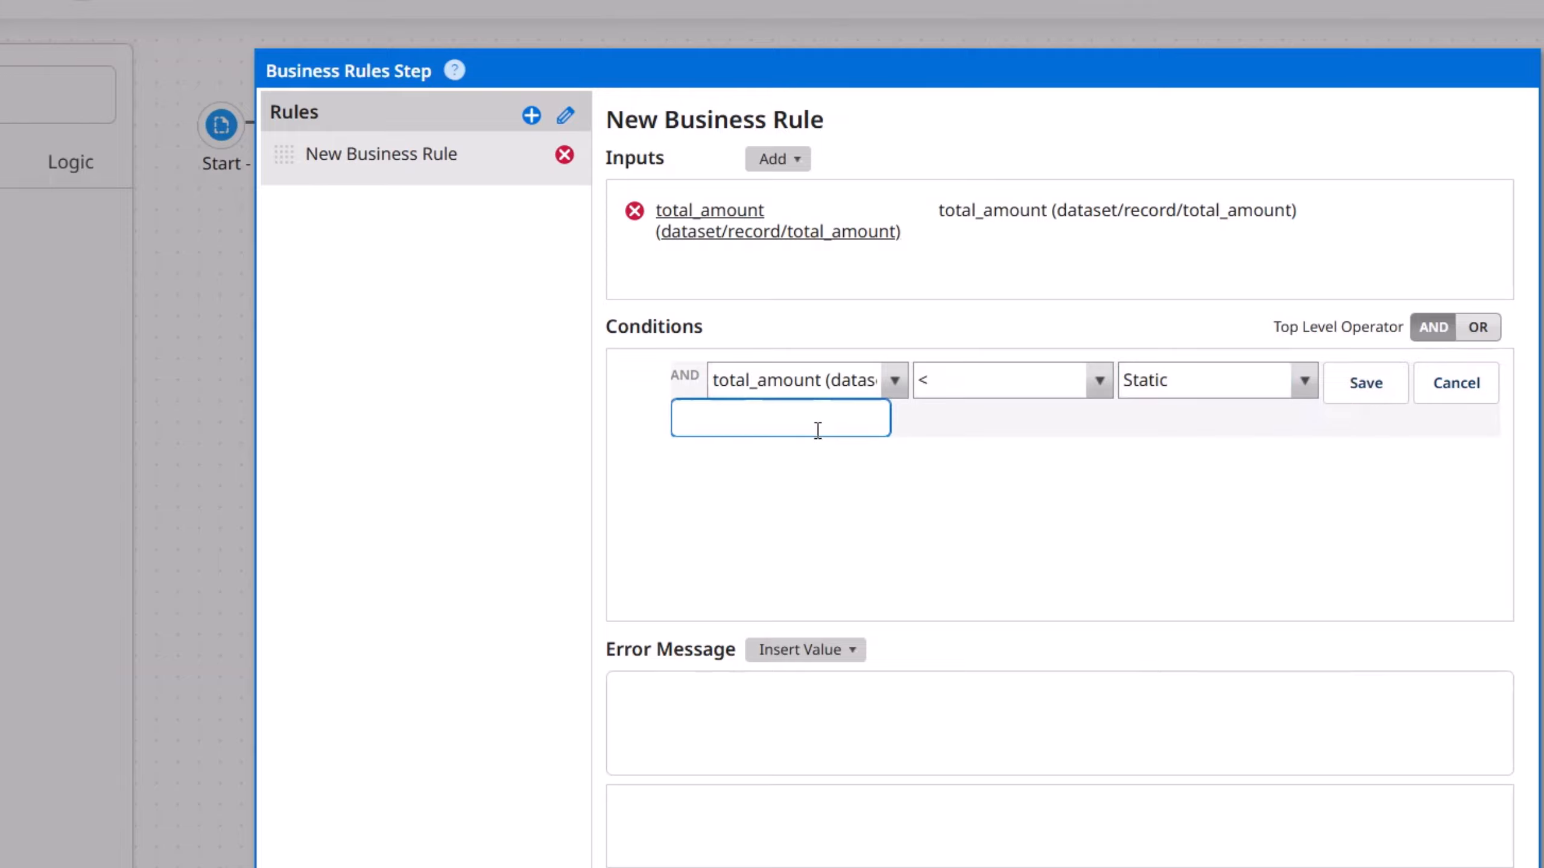
pyautogui.write('100')
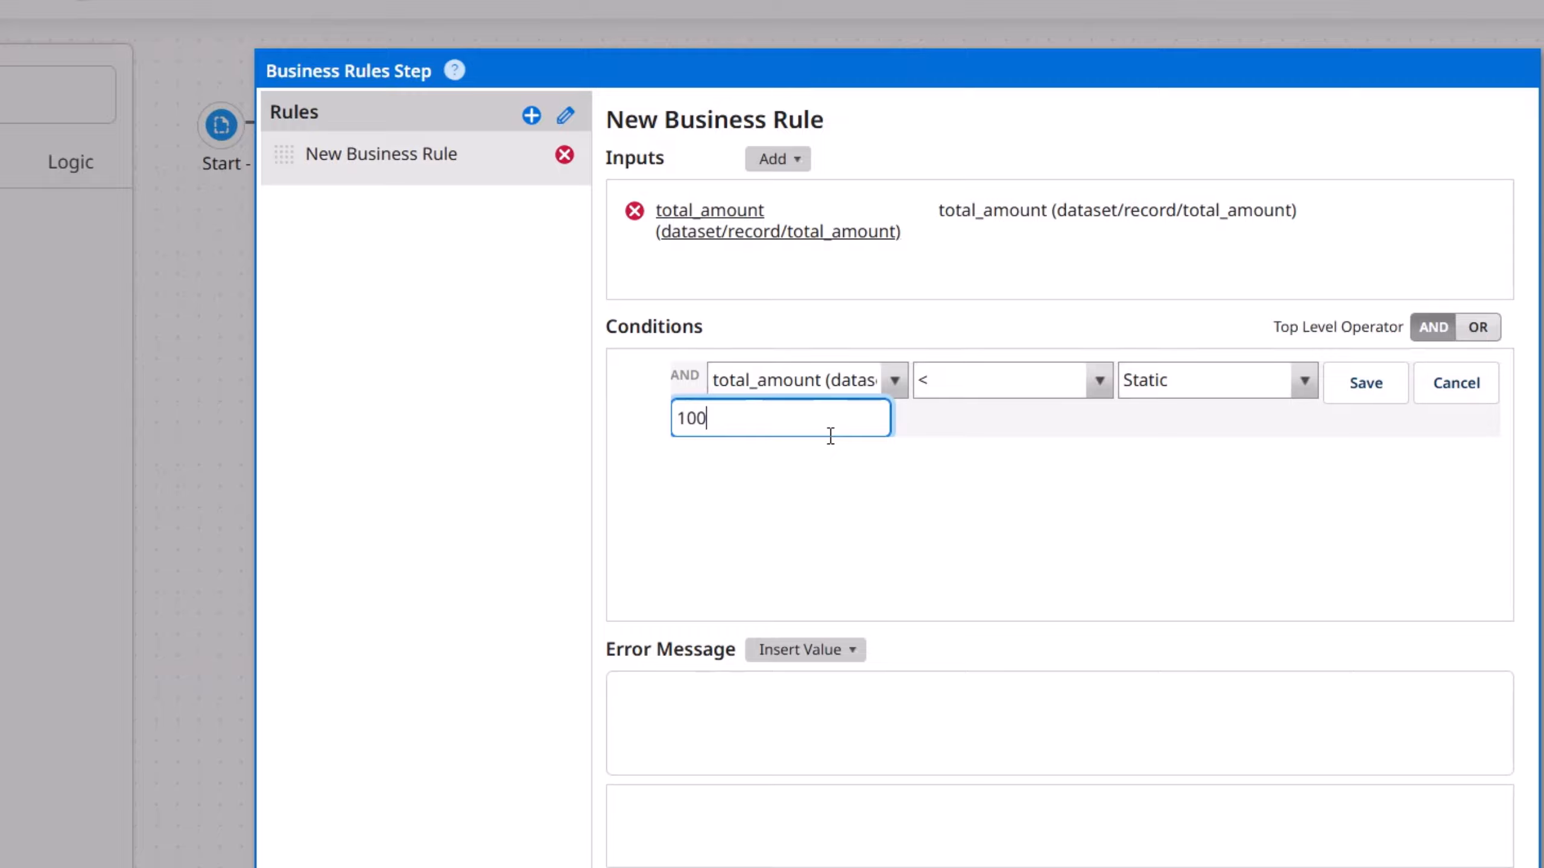
pyautogui.click(1365, 389)
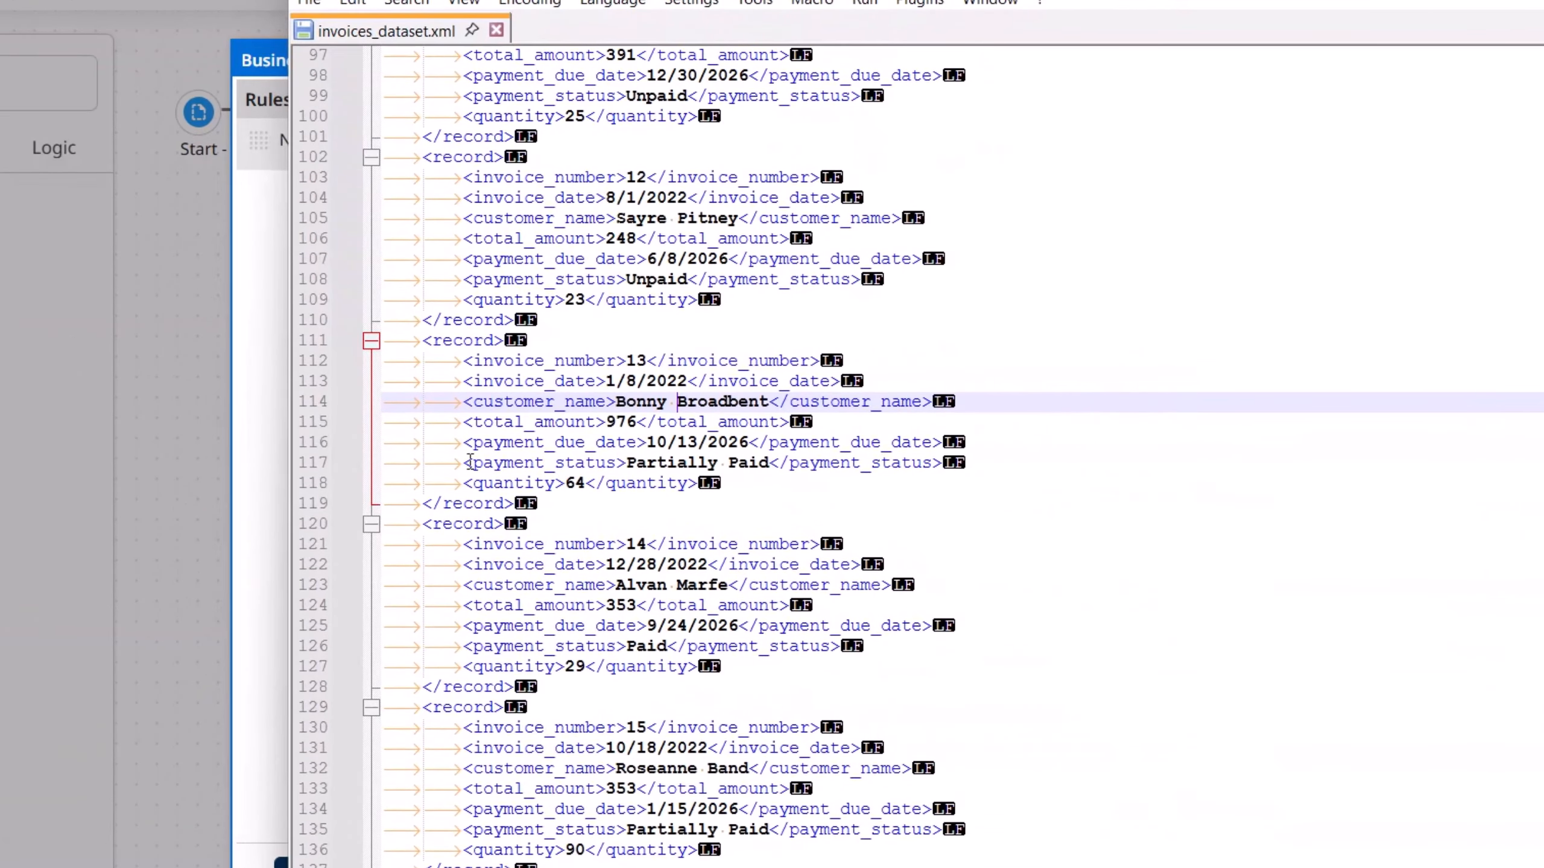
# - Examine the payment_status values across the records in invoices_dataset.xml and move the file window out of the way
pyautogui.moveTo(467, 463); pyautogui.dragTo(618, 464)
pyautogui.click(686, 463)
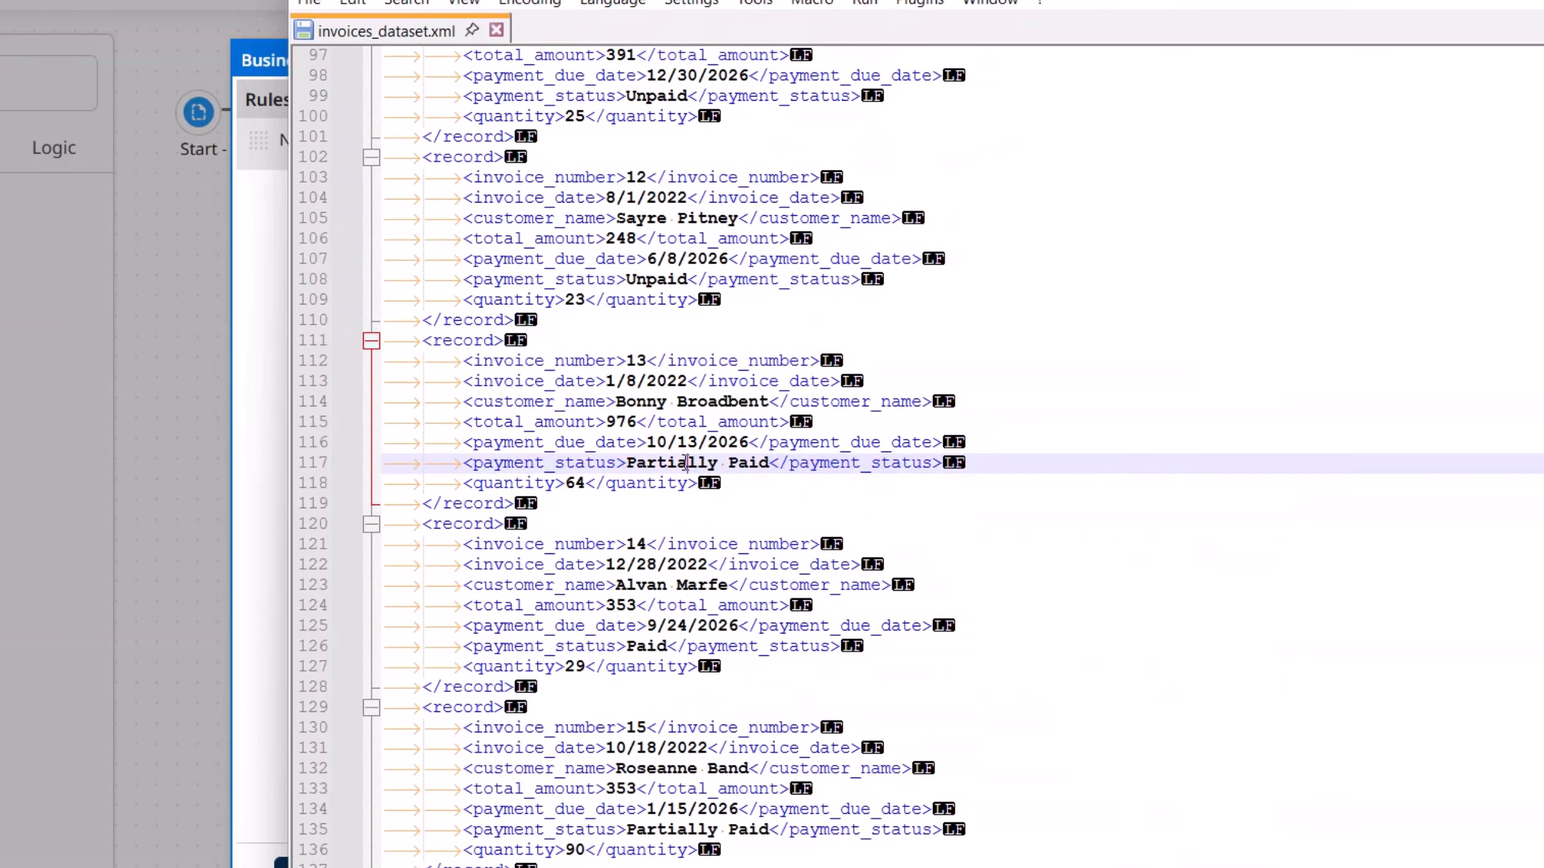
pyautogui.doubleClick(657, 279)
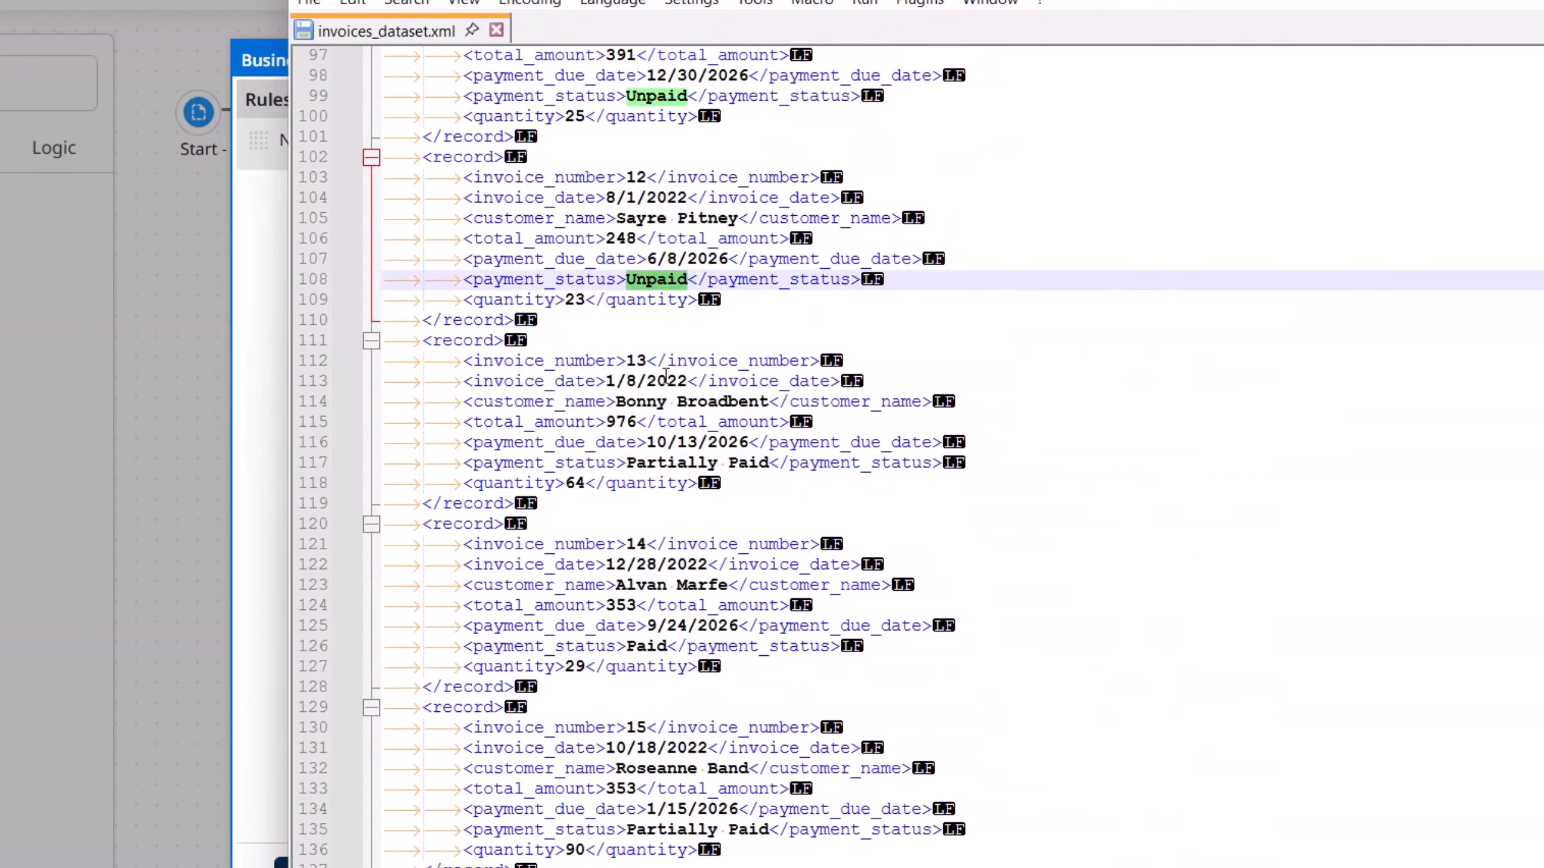
pyautogui.scroll(11, 673, 526)
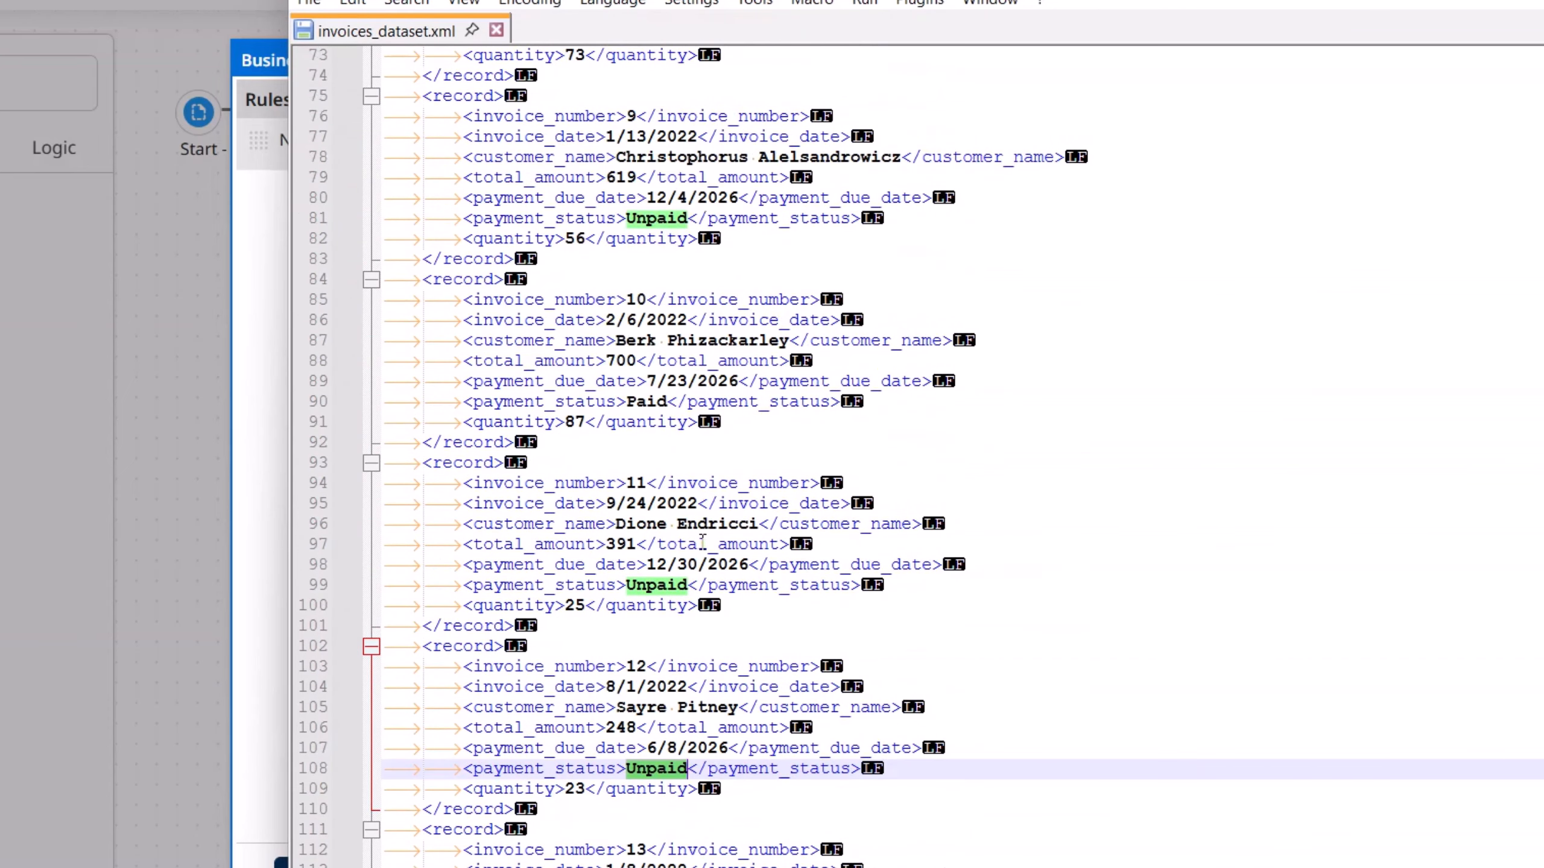
pyautogui.scroll(7, 703, 540)
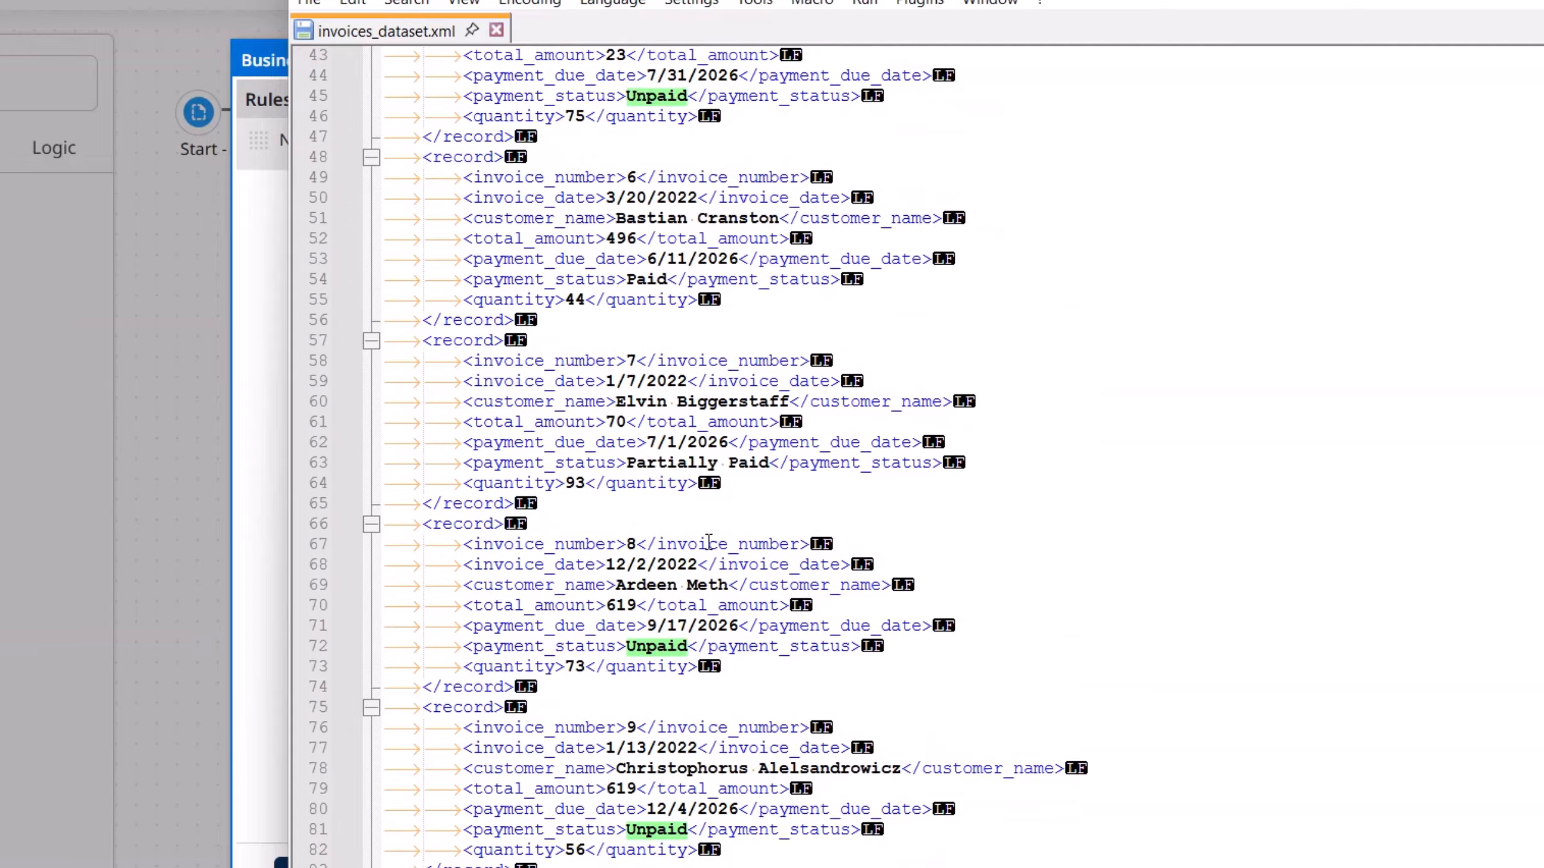
pyautogui.scroll(7, 708, 540)
pyautogui.scroll(-2, 712, 543)
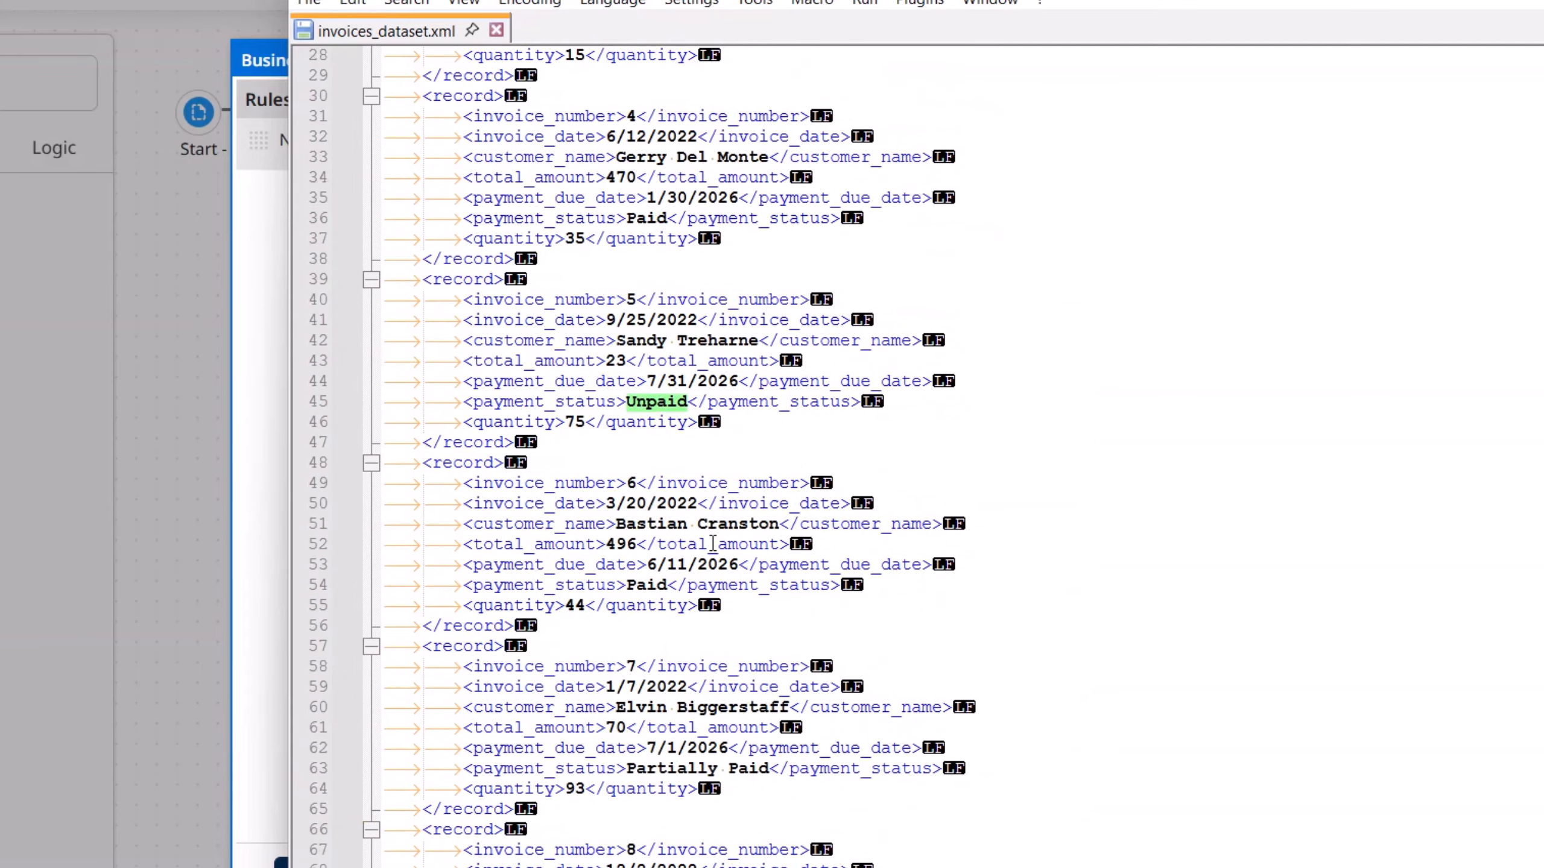
pyautogui.scroll(3, 713, 543)
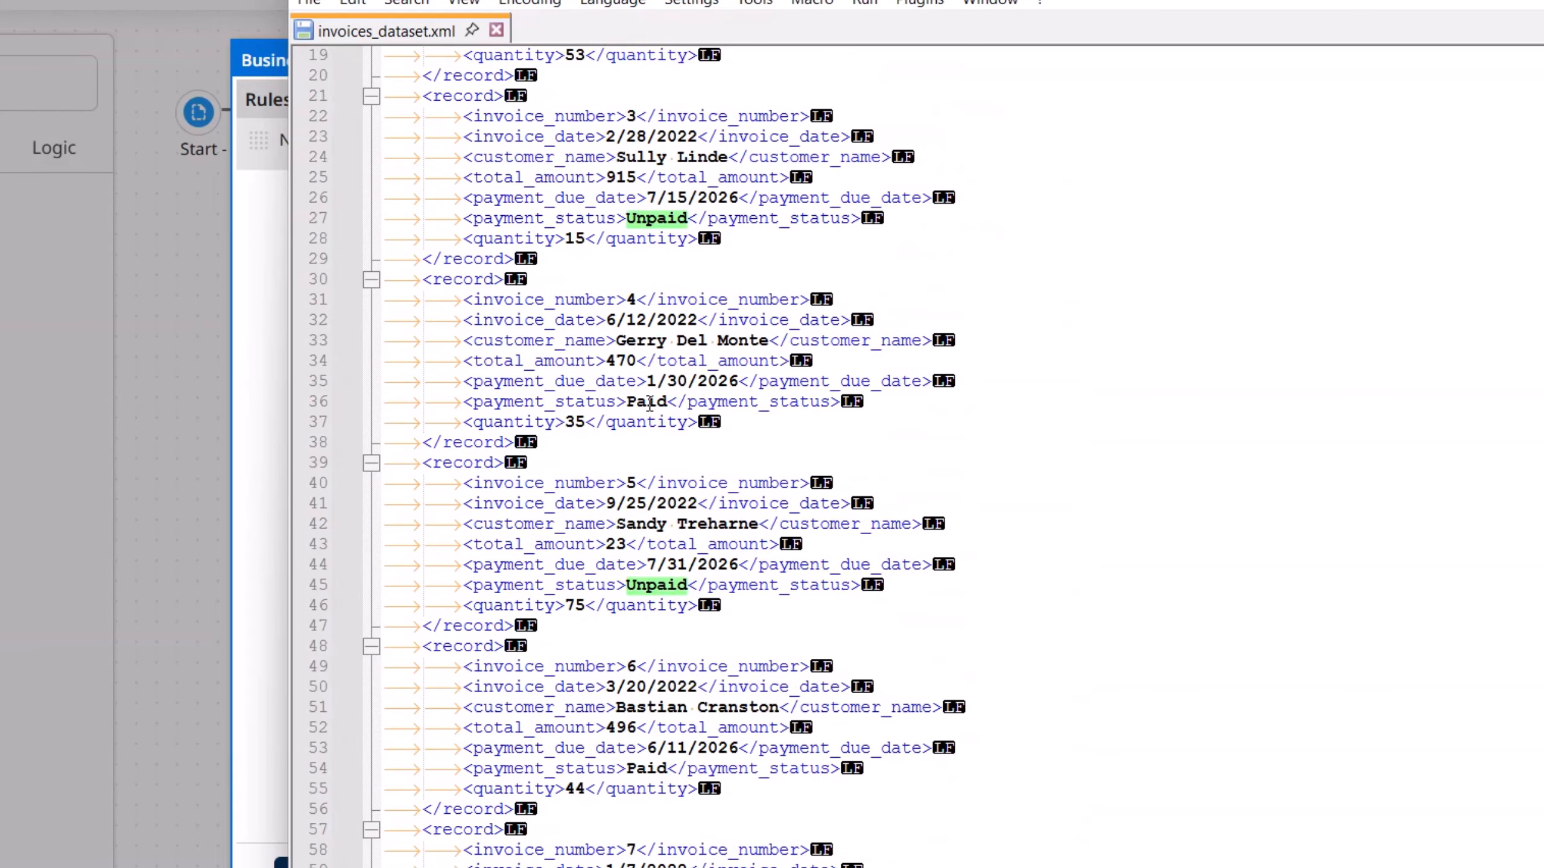
pyautogui.doubleClick(649, 402)
pyautogui.doubleClick(656, 217)
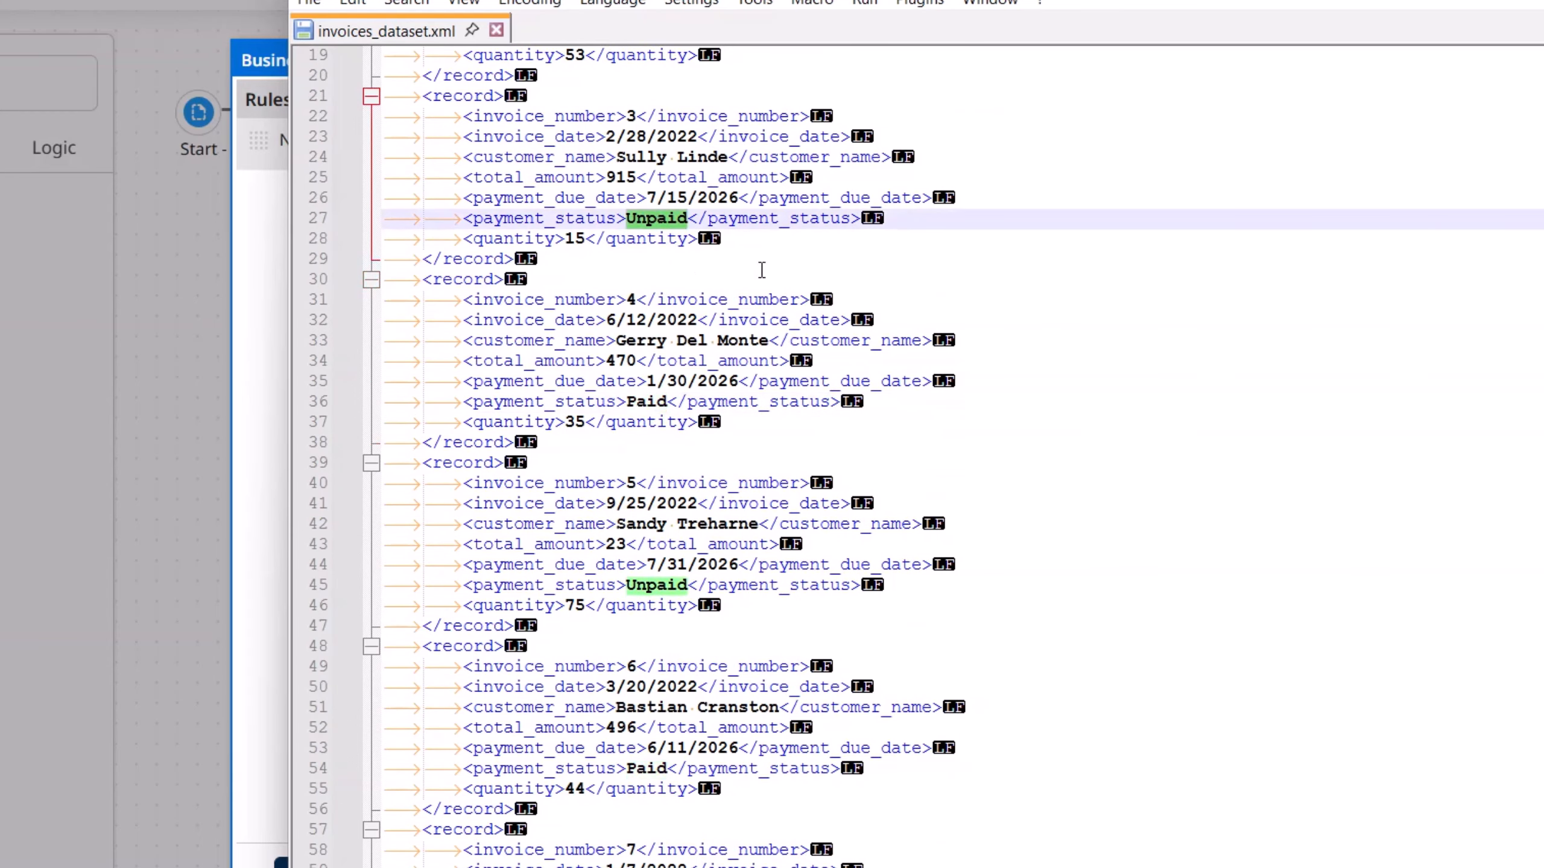
pyautogui.moveTo(756, 0); pyautogui.dragTo(1543, 2)
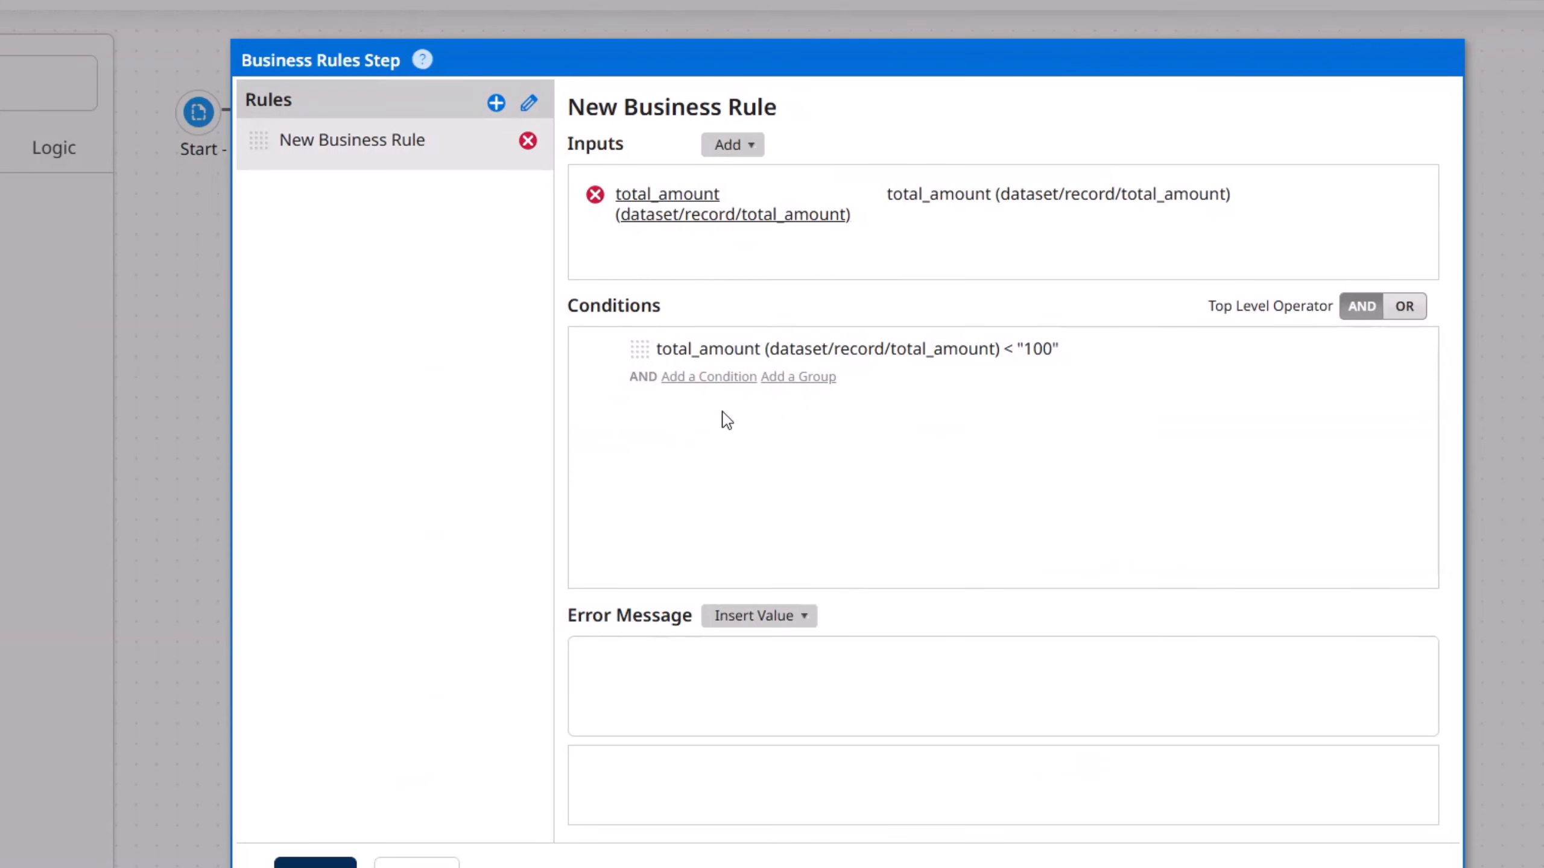
pyautogui.click(705, 380)
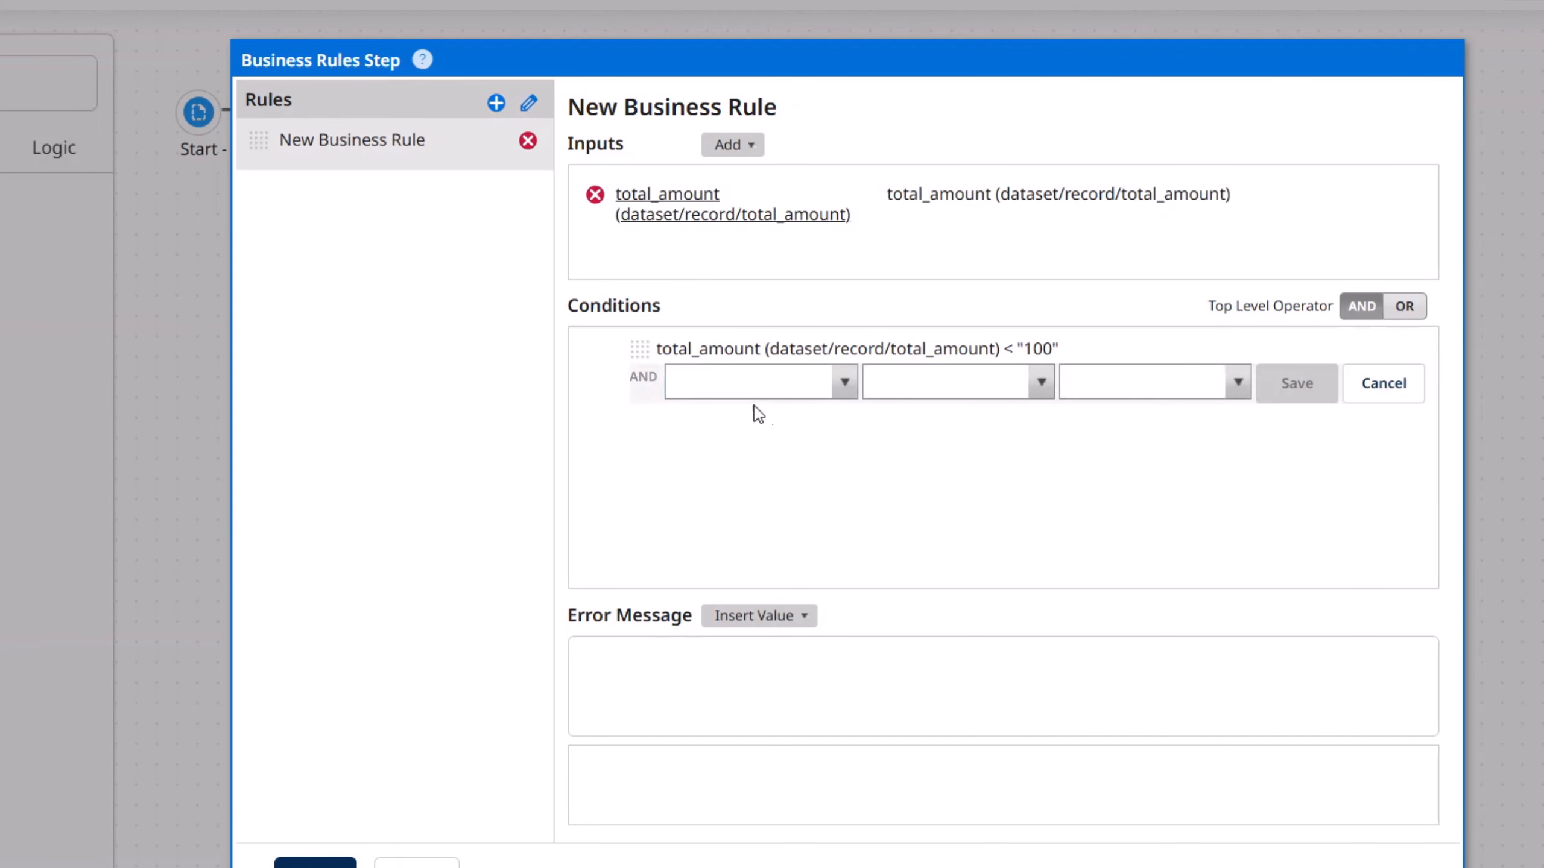
pyautogui.click(841, 386)
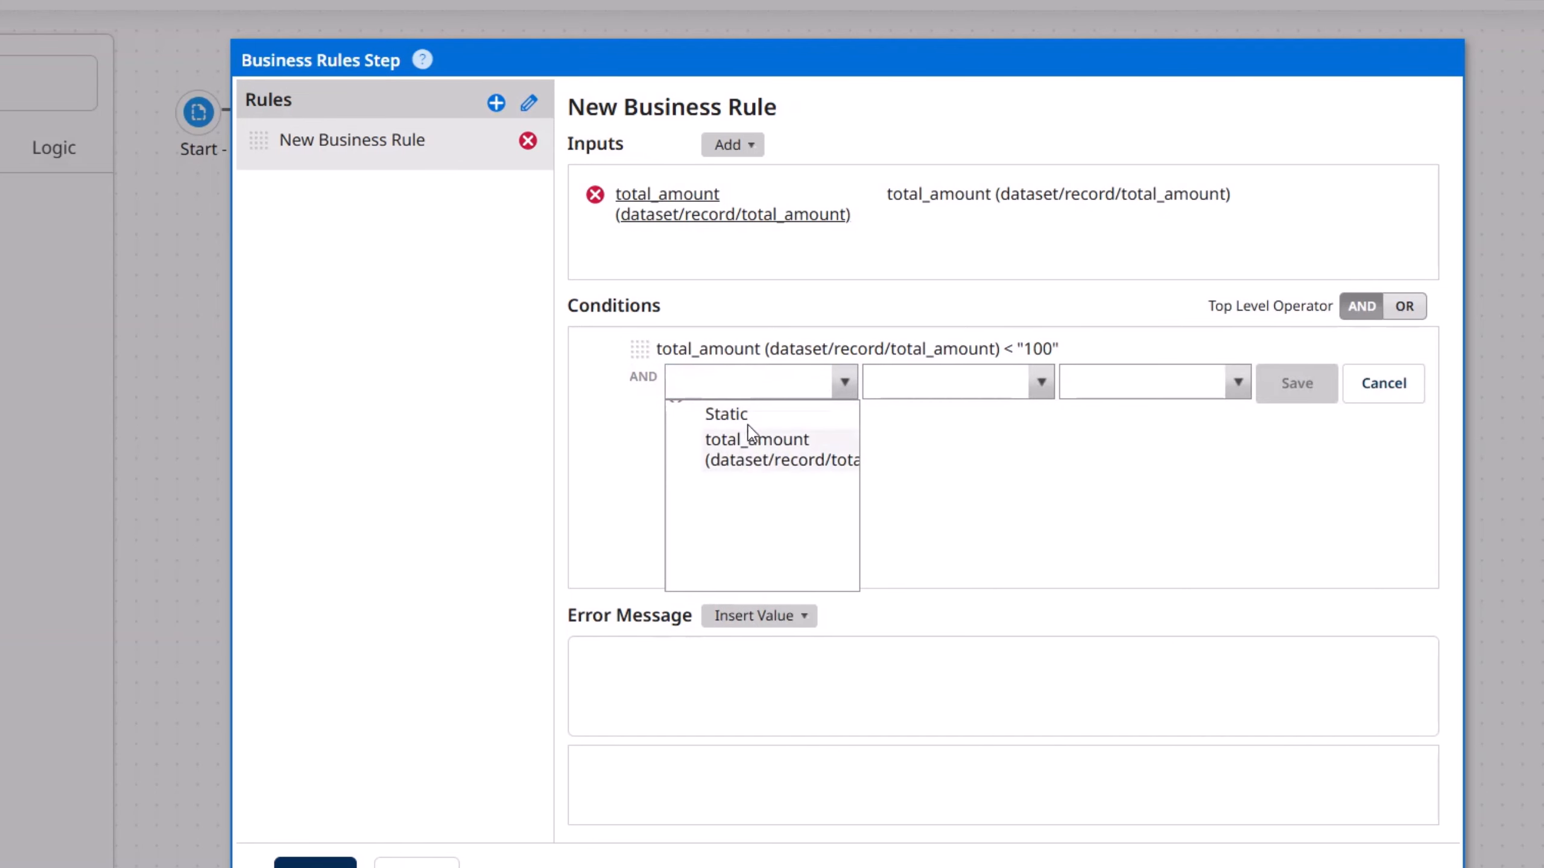
pyautogui.click(624, 441)
# - Add the payment_status field from dataset/record as a second input of the business rule
pyautogui.click(734, 146)
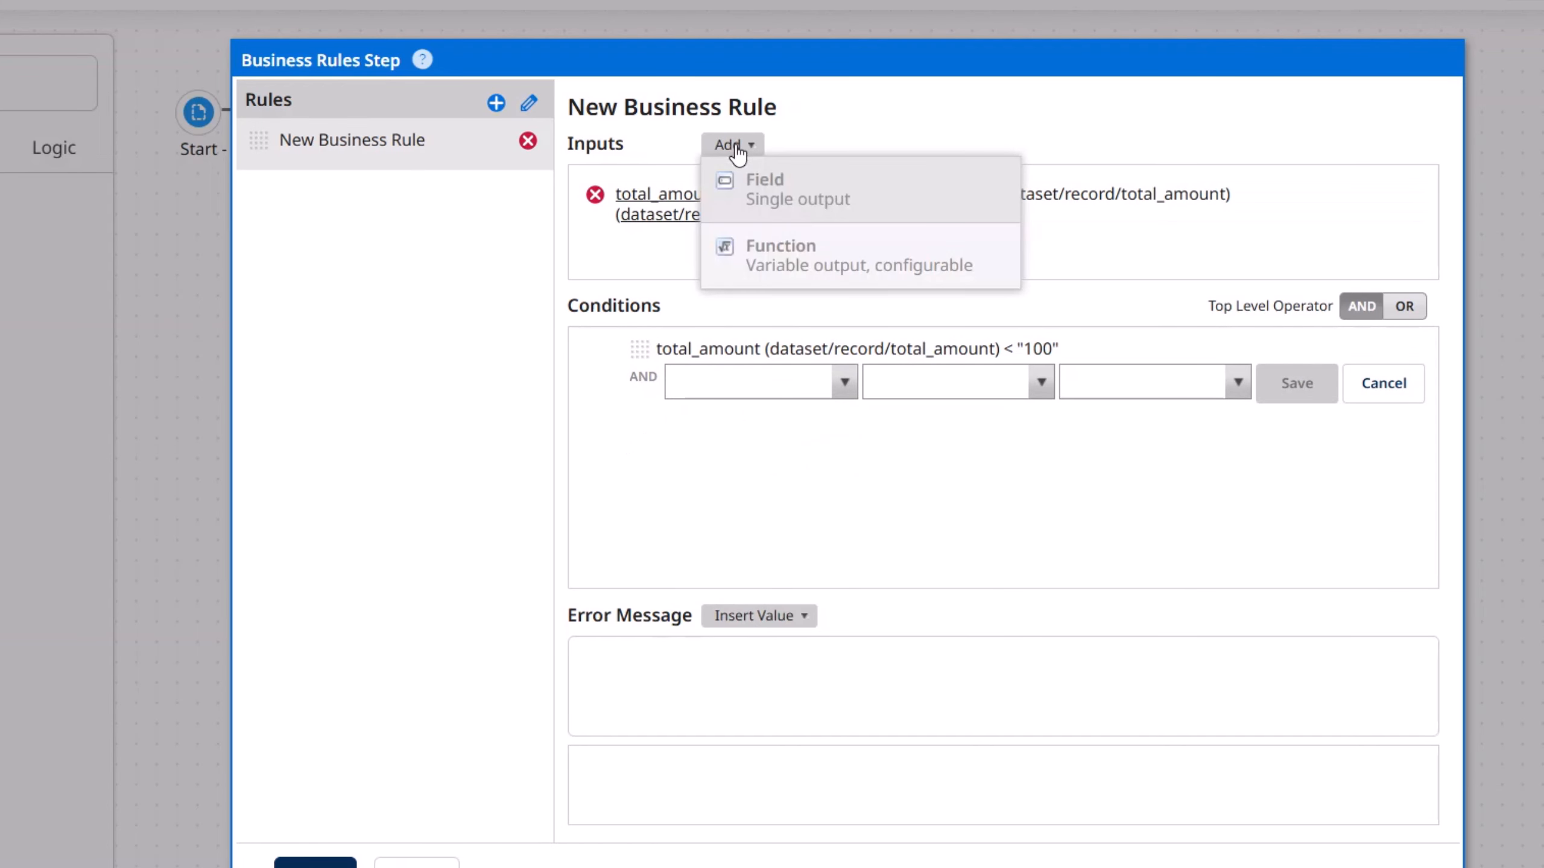
pyautogui.click(775, 197)
pyautogui.click(681, 480)
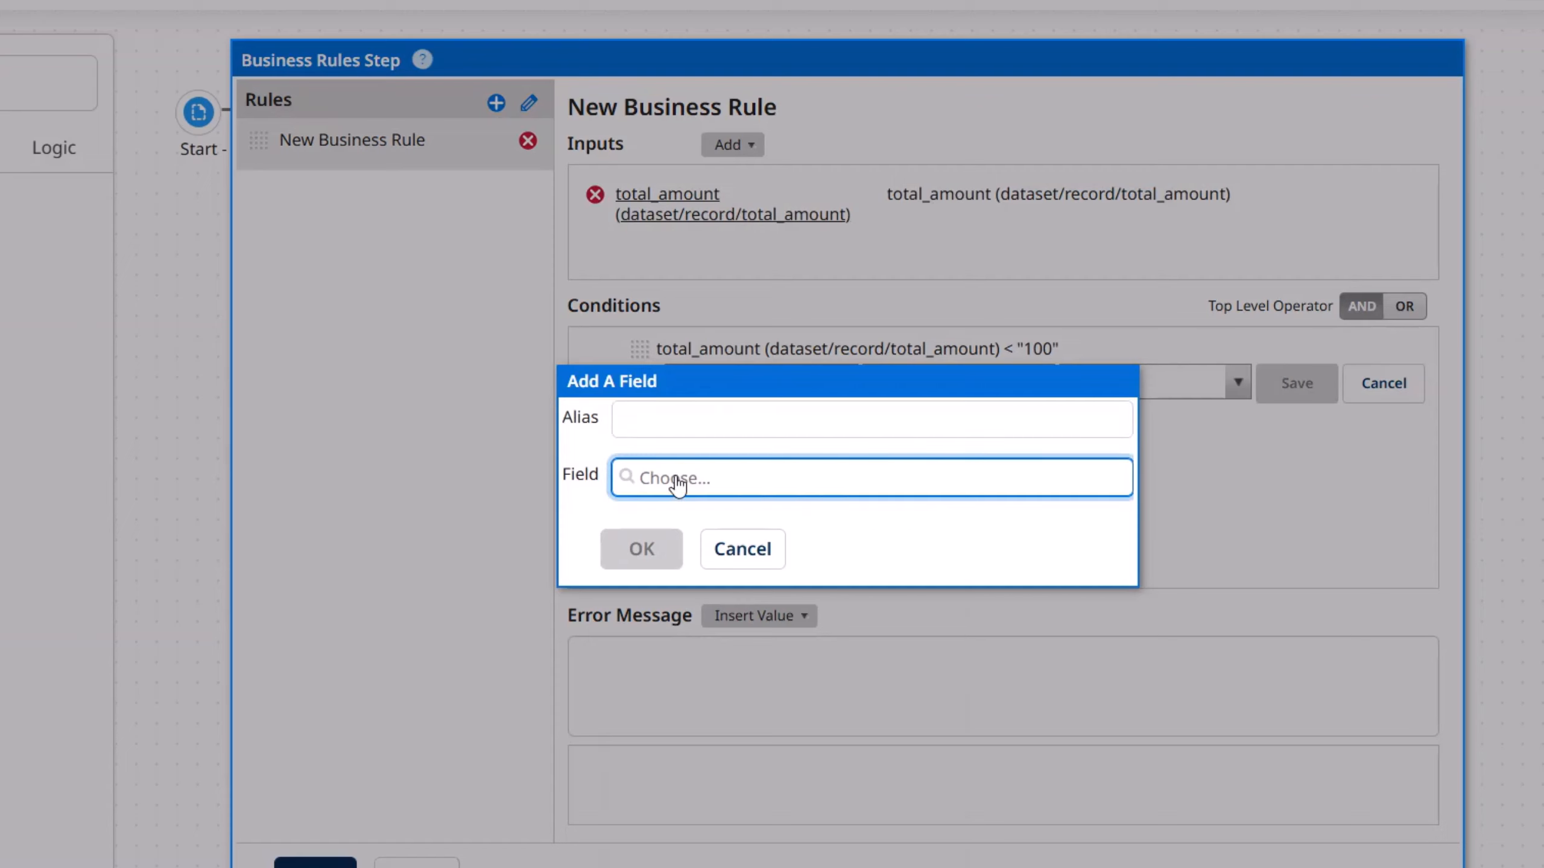
pyautogui.click(660, 620)
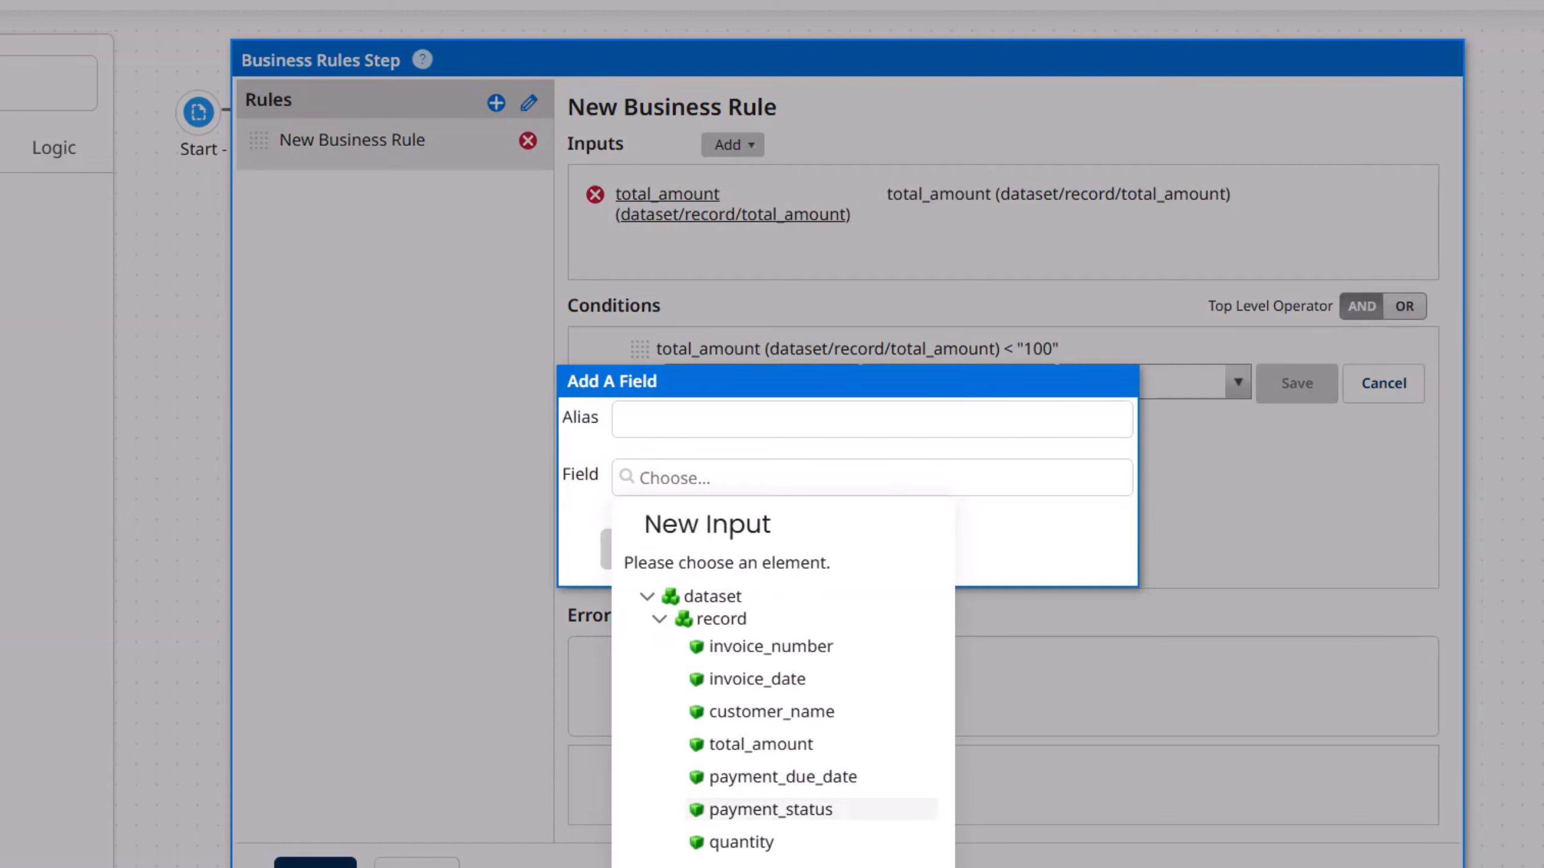
pyautogui.click(770, 809)
pyautogui.click(638, 548)
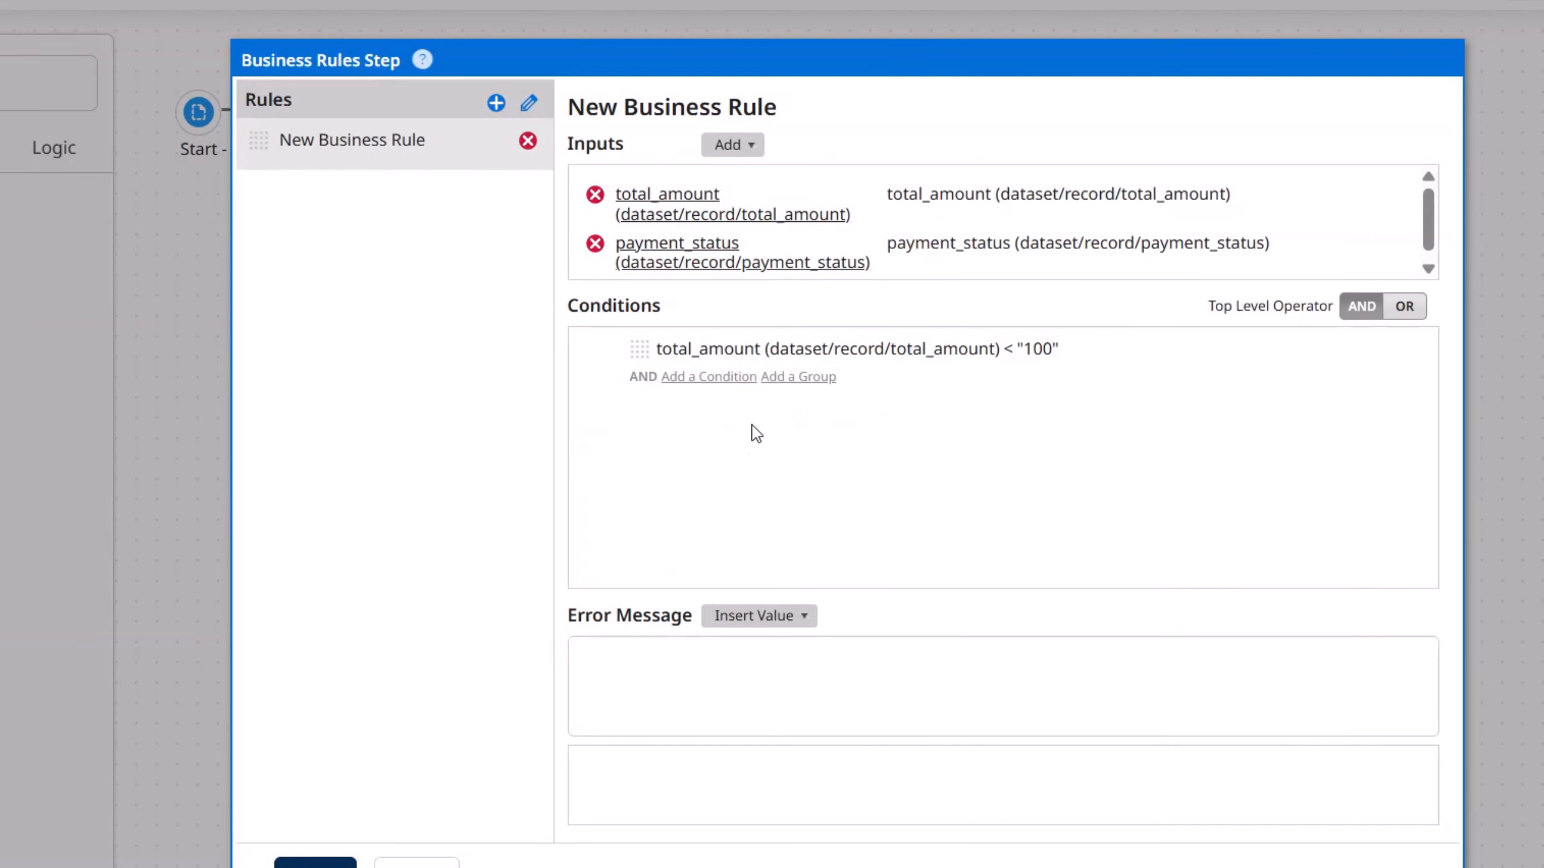
# - Change the alias of the total_amount input to Total Amount
pyautogui.click(837, 199)
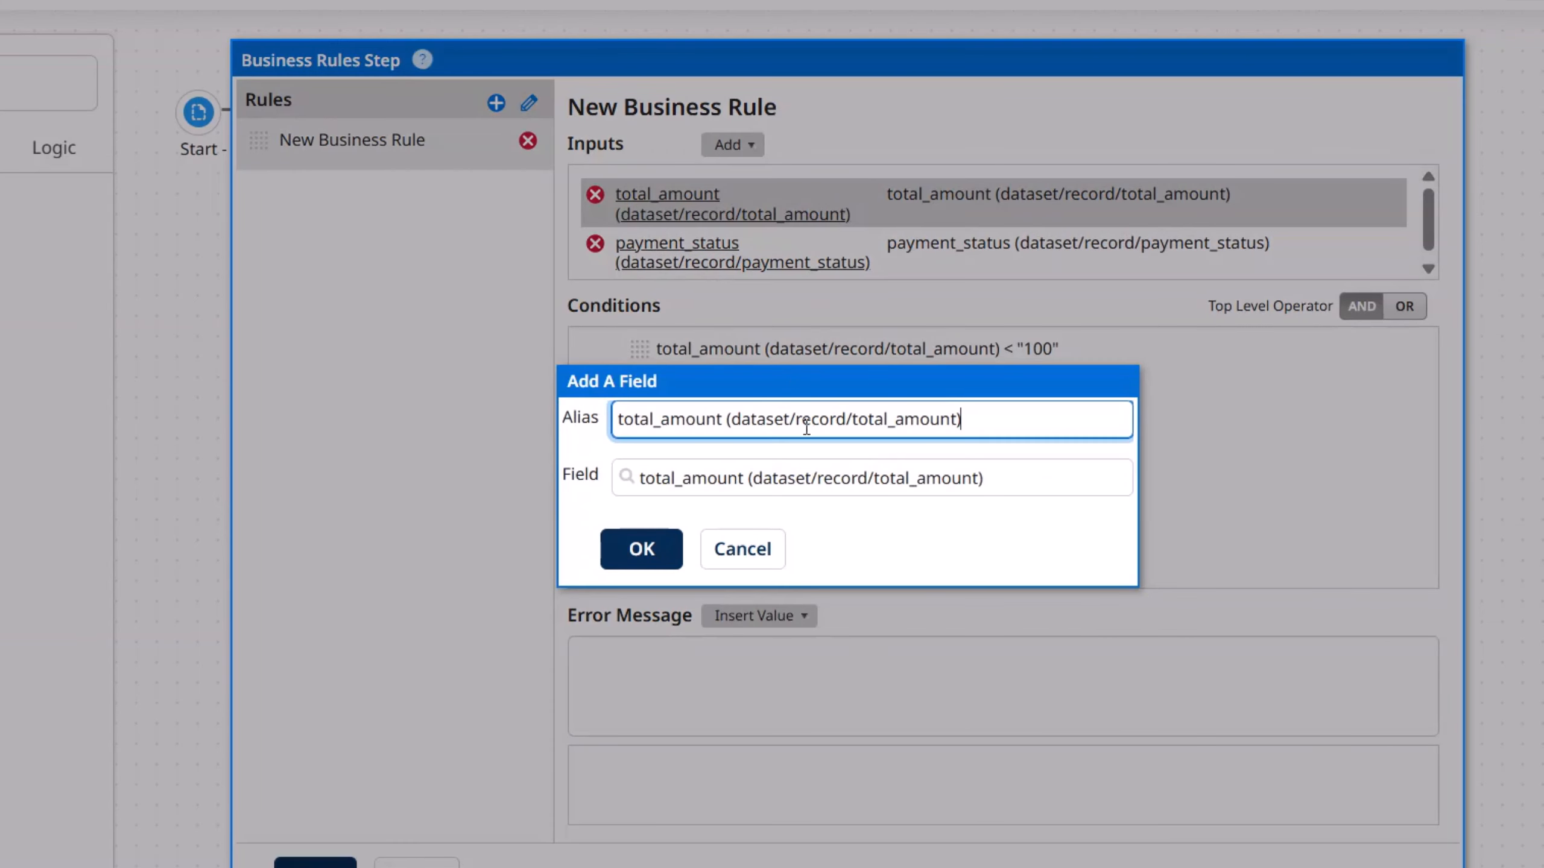
pyautogui.moveTo(994, 429); pyautogui.dragTo(471, 437)
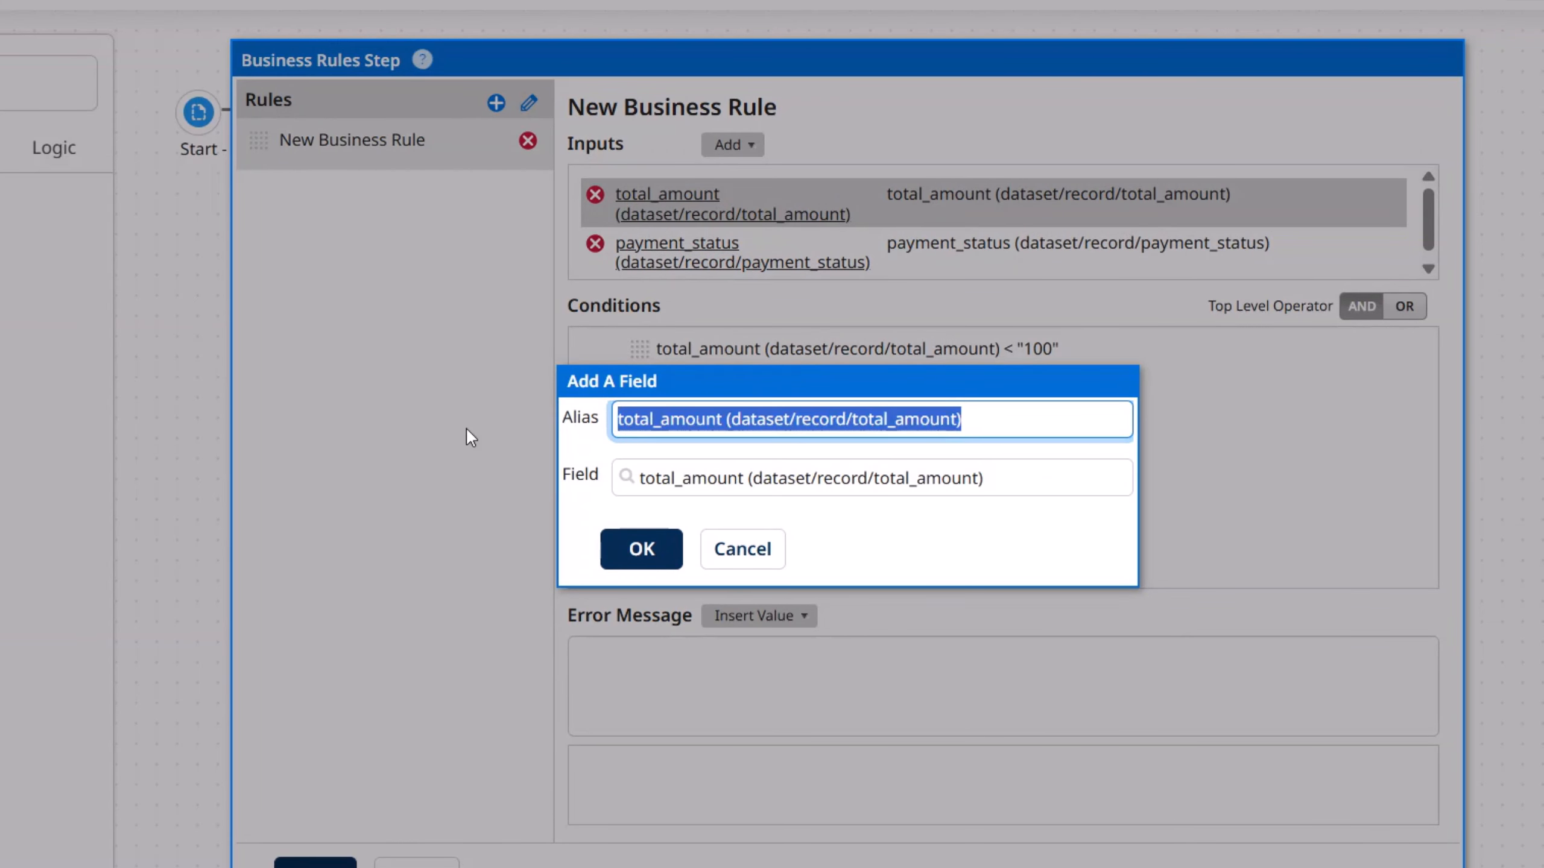
pyautogui.write('Total ')
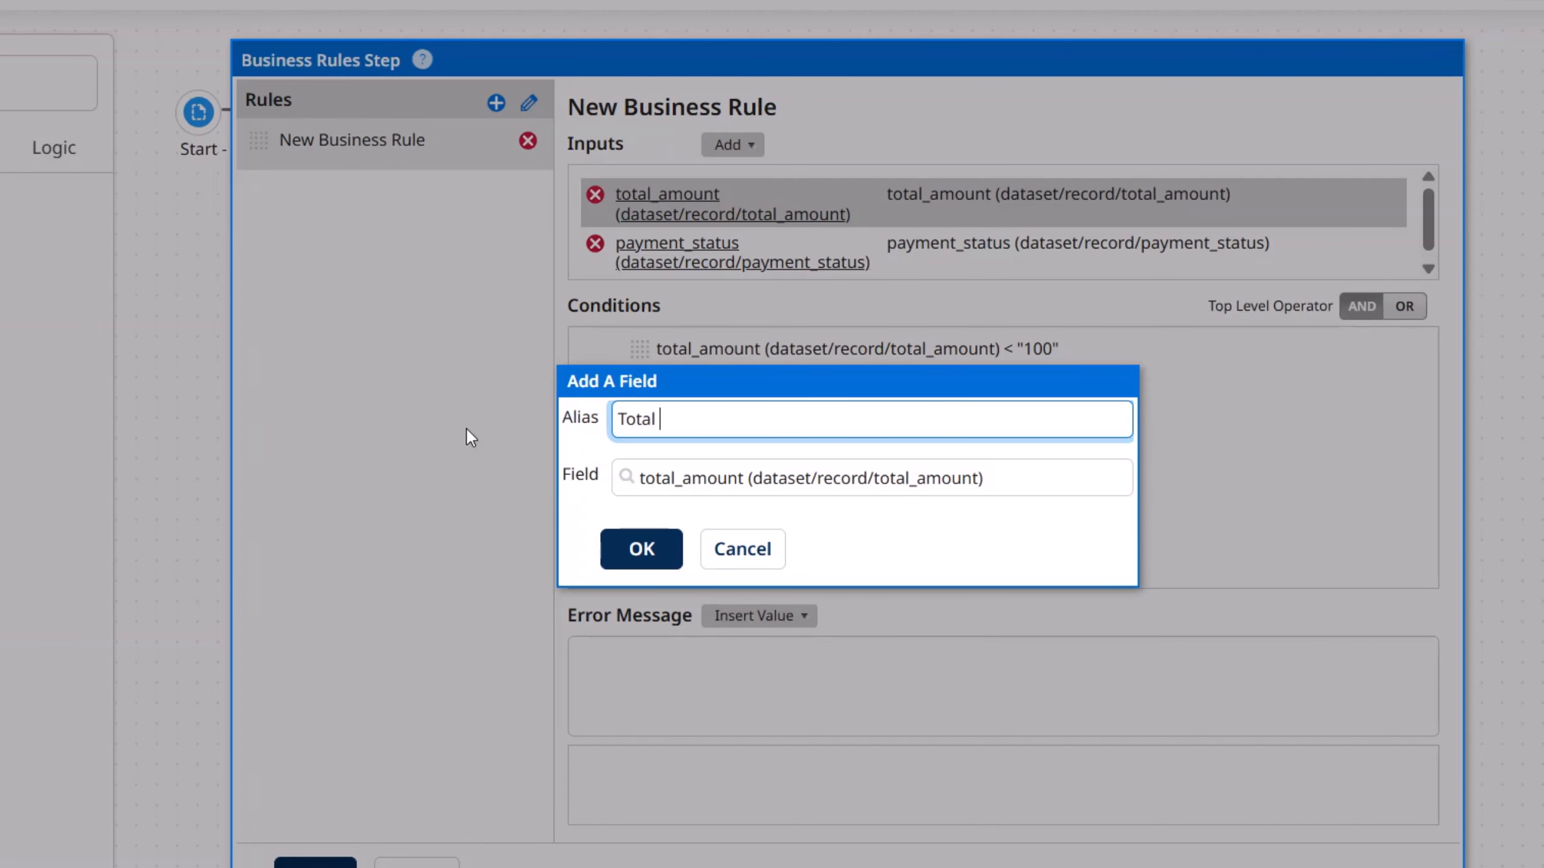
pyautogui.write('Amount')
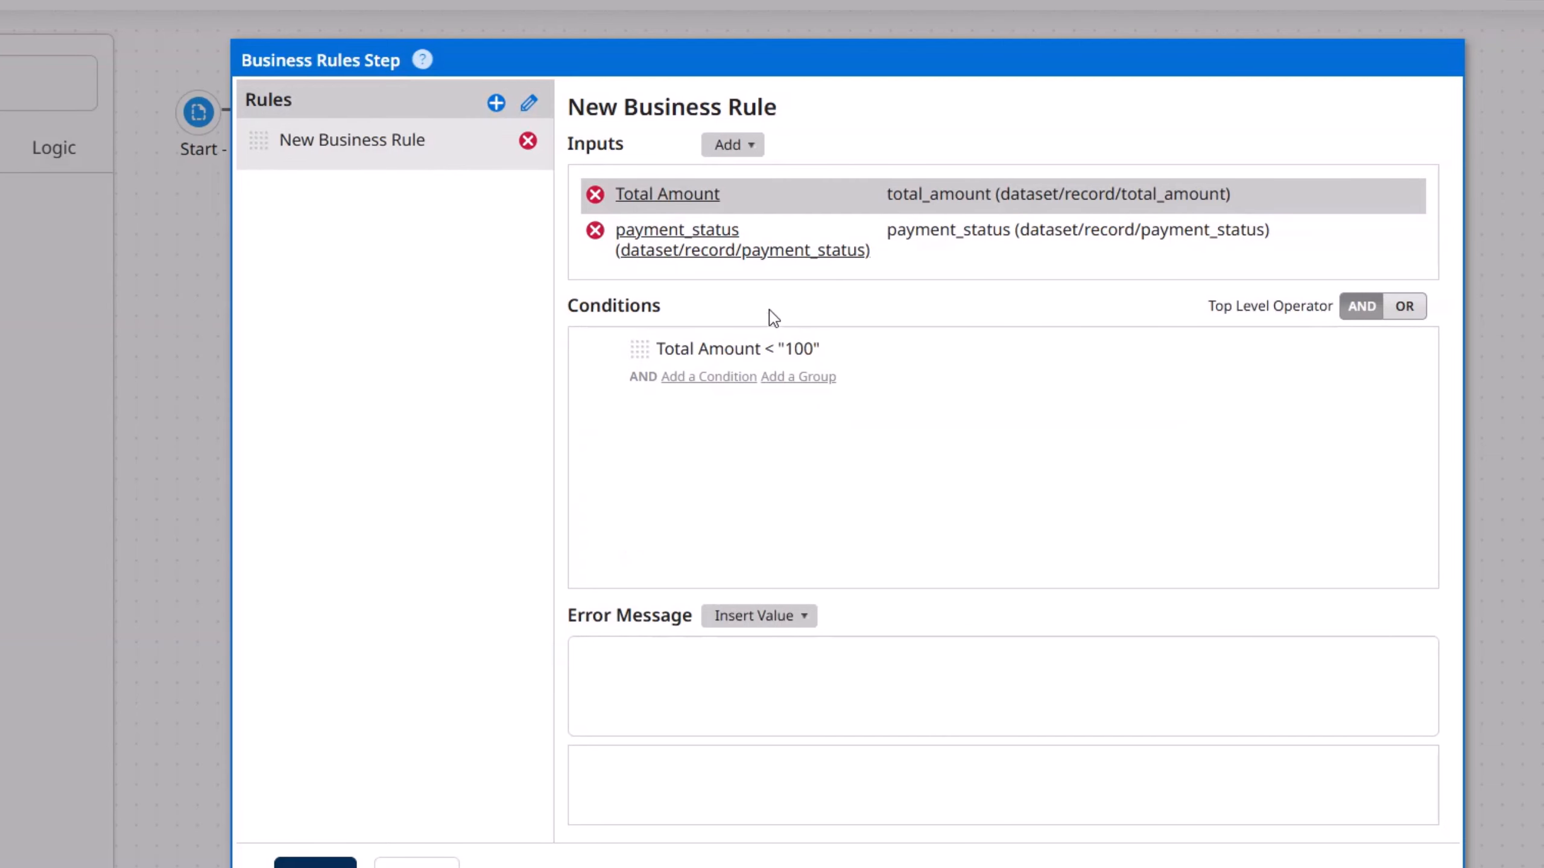
# - Change the alias of the payment_status input to Payment Status
pyautogui.click(852, 247)
pyautogui.moveTo(1035, 420); pyautogui.dragTo(429, 420)
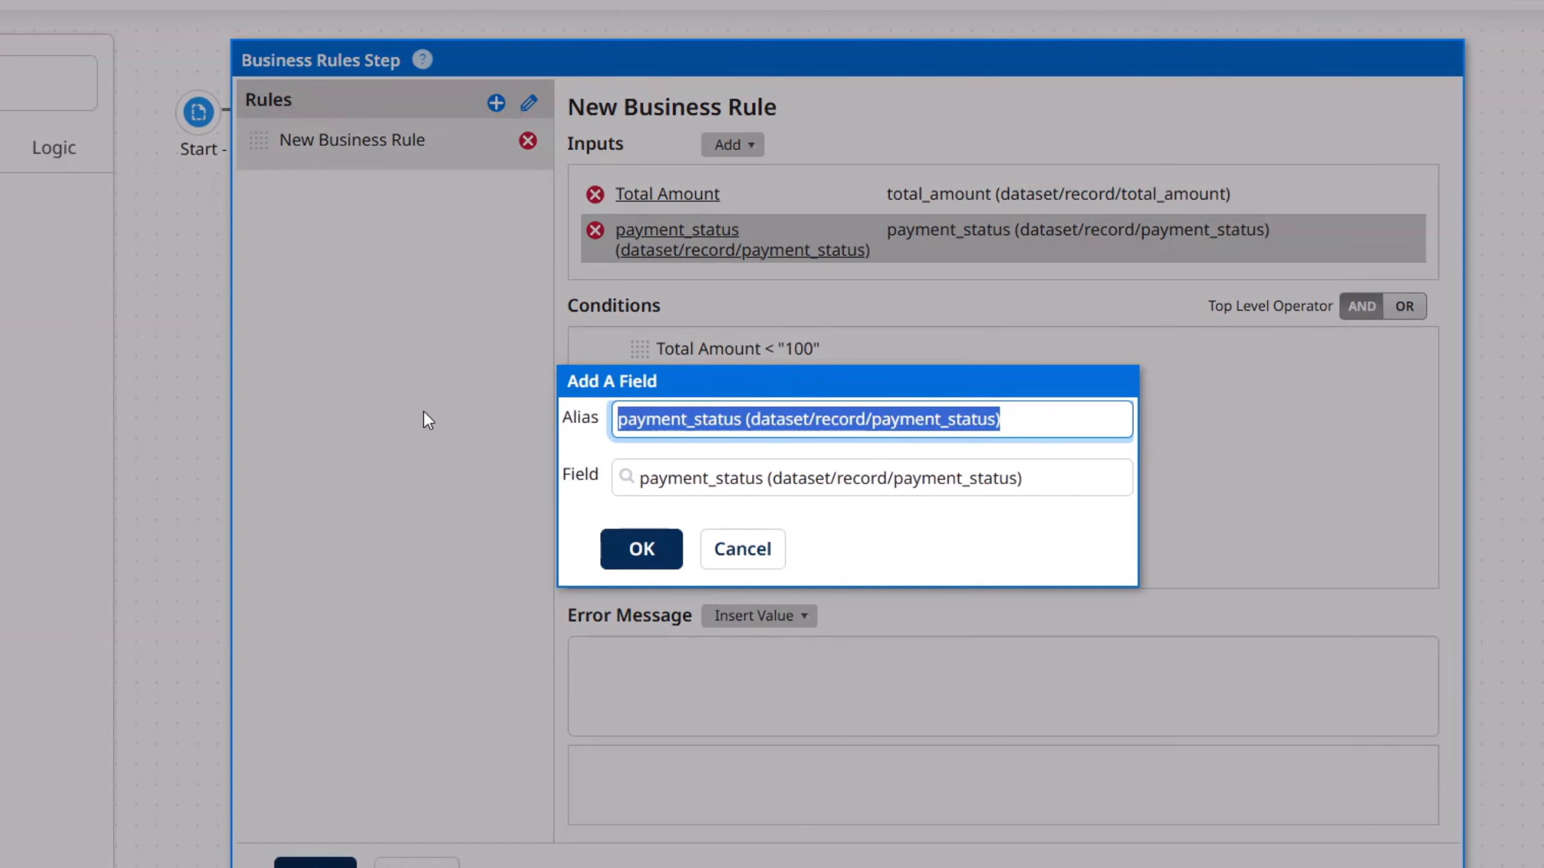
pyautogui.write('Pay')
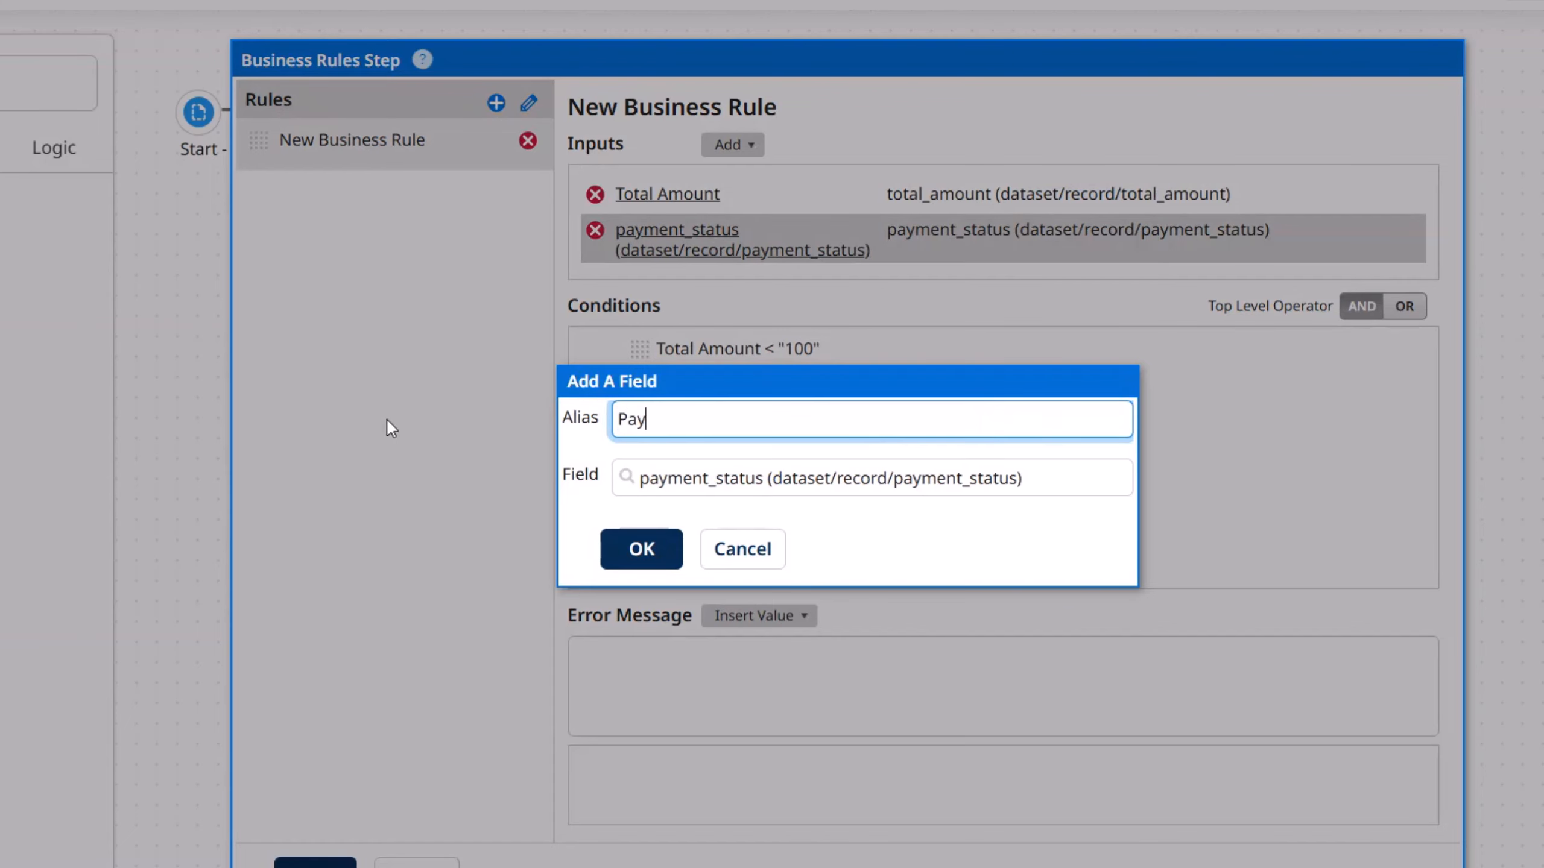
pyautogui.write('ment Status')
pyautogui.click(624, 549)
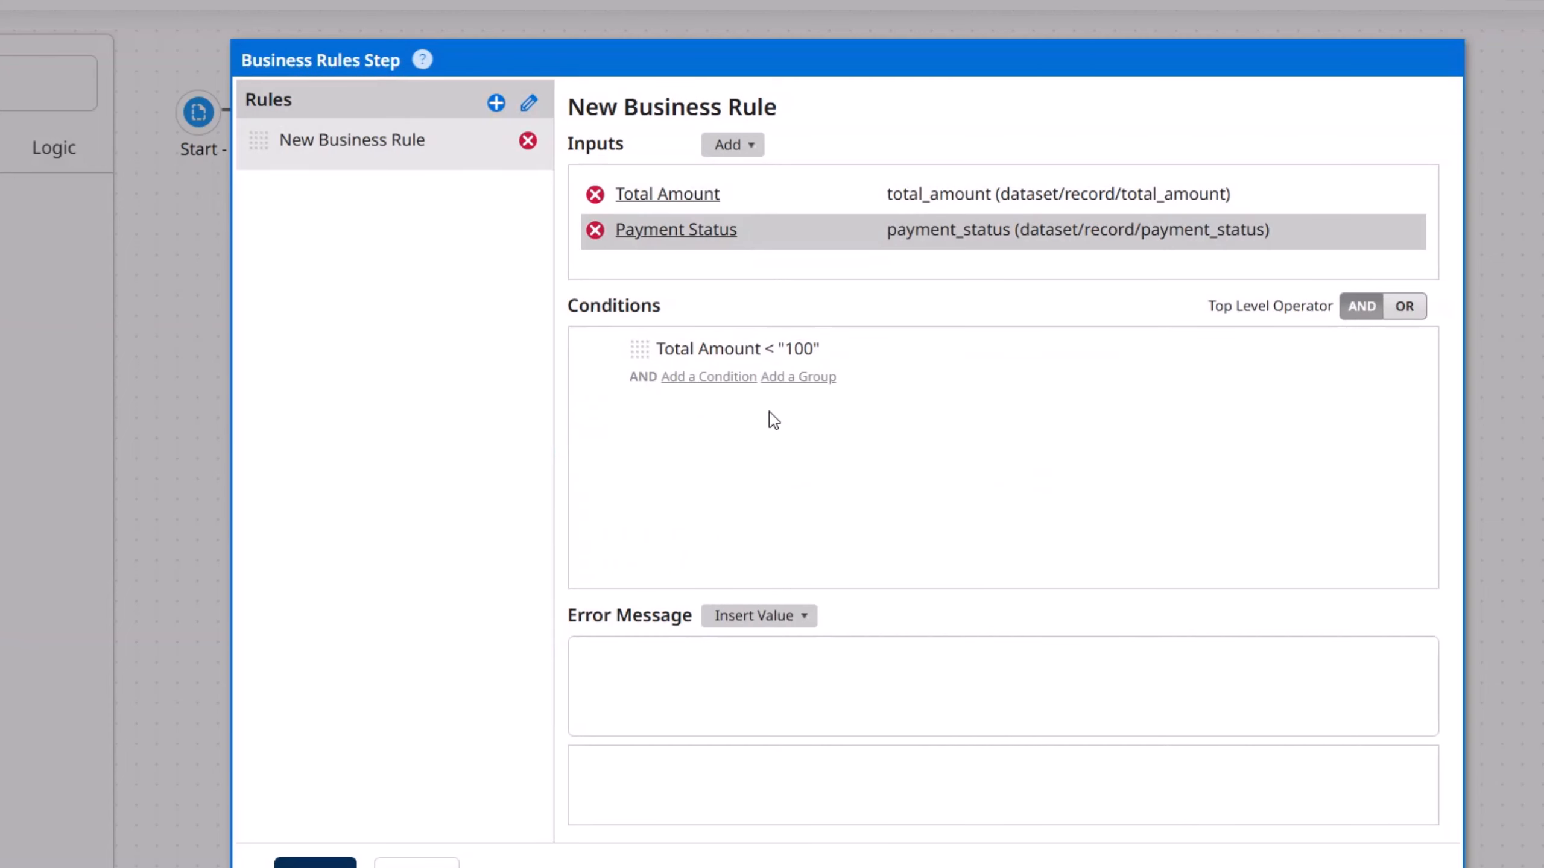
# - Add a second AND condition to the rule on Payment Status with the = operator
pyautogui.click(698, 382)
pyautogui.click(847, 389)
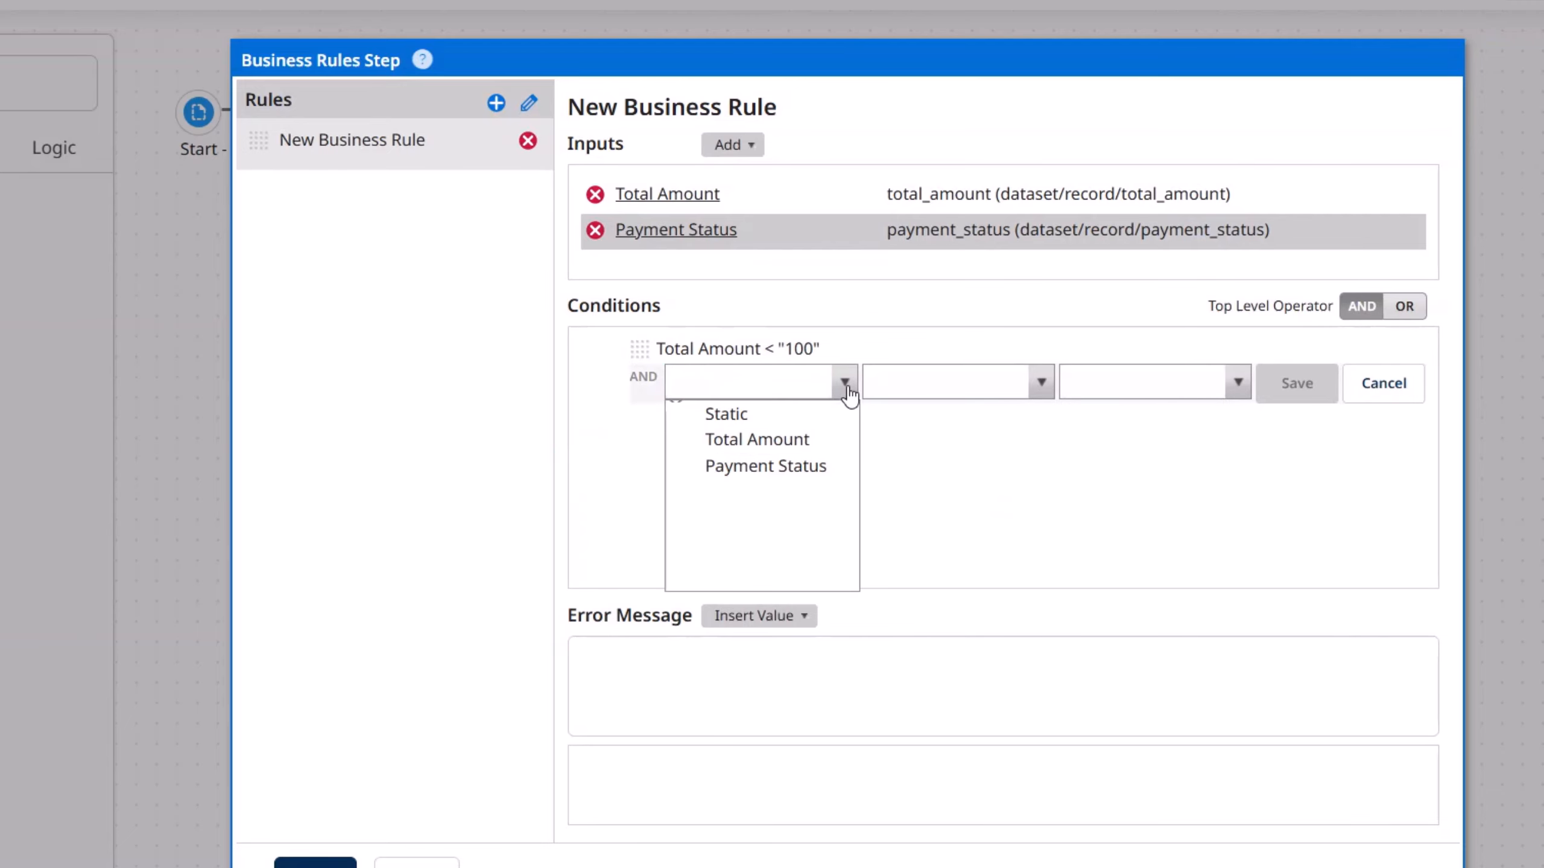
pyautogui.click(770, 467)
pyautogui.click(1021, 391)
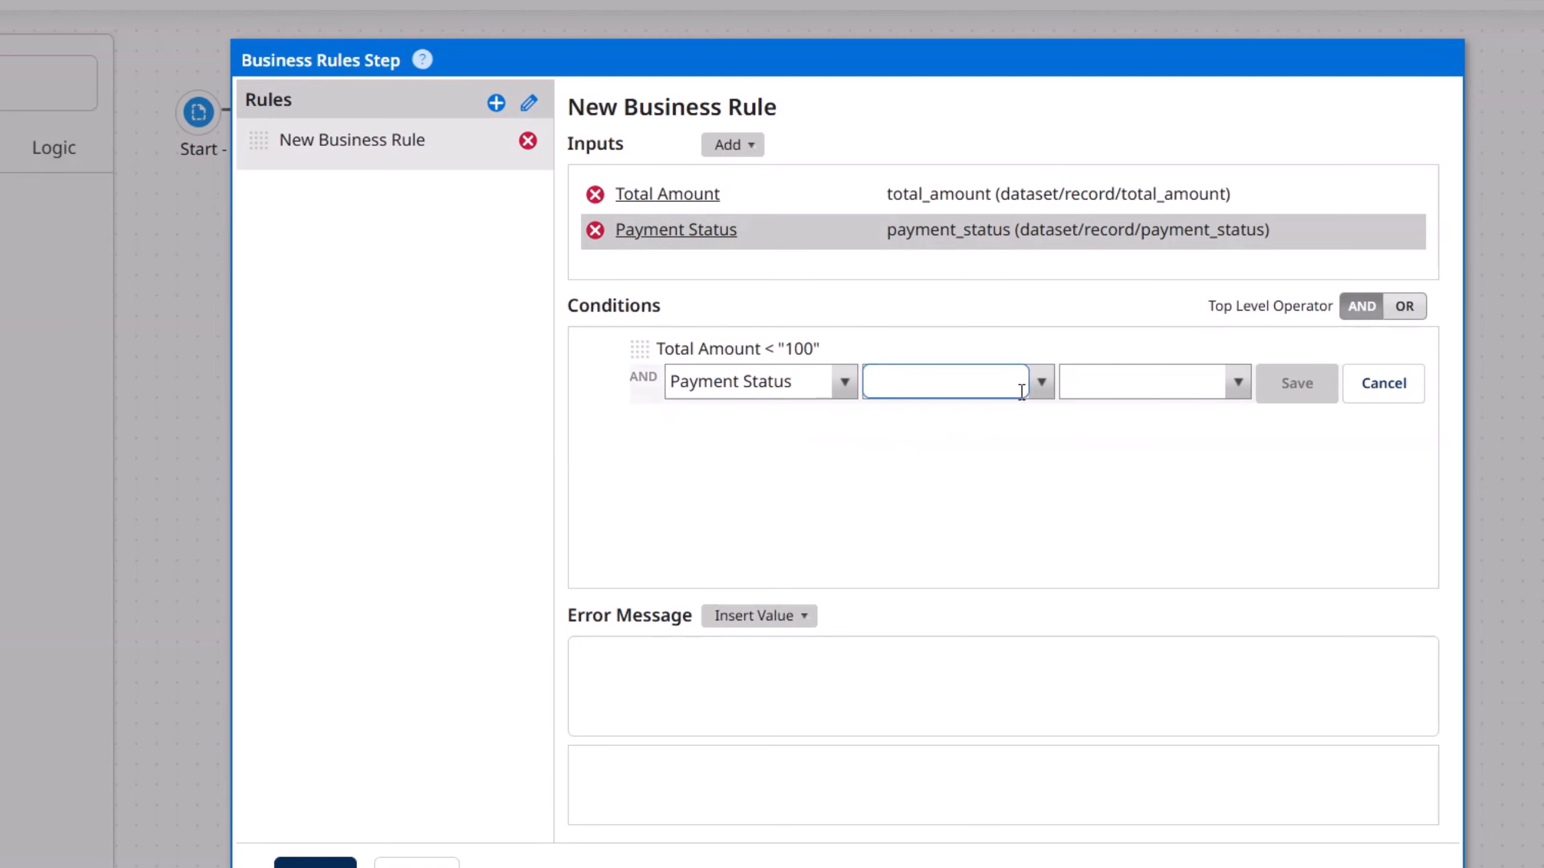
pyautogui.click(1040, 383)
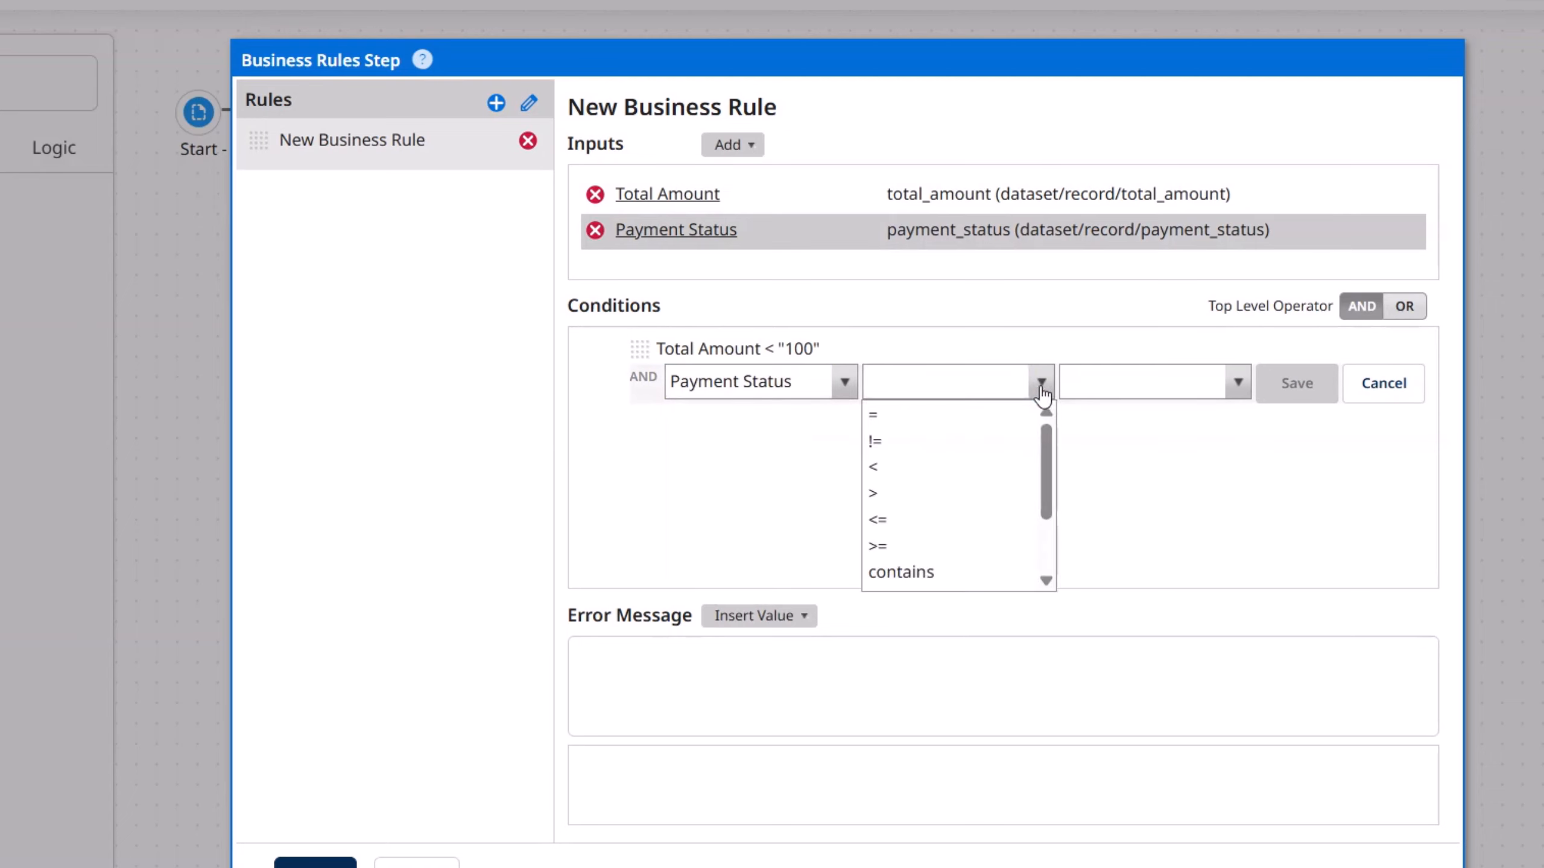
pyautogui.click(906, 419)
# - Compare Payment Status with the Static value Unpaid and save the condition
pyautogui.click(1214, 386)
pyautogui.click(1231, 389)
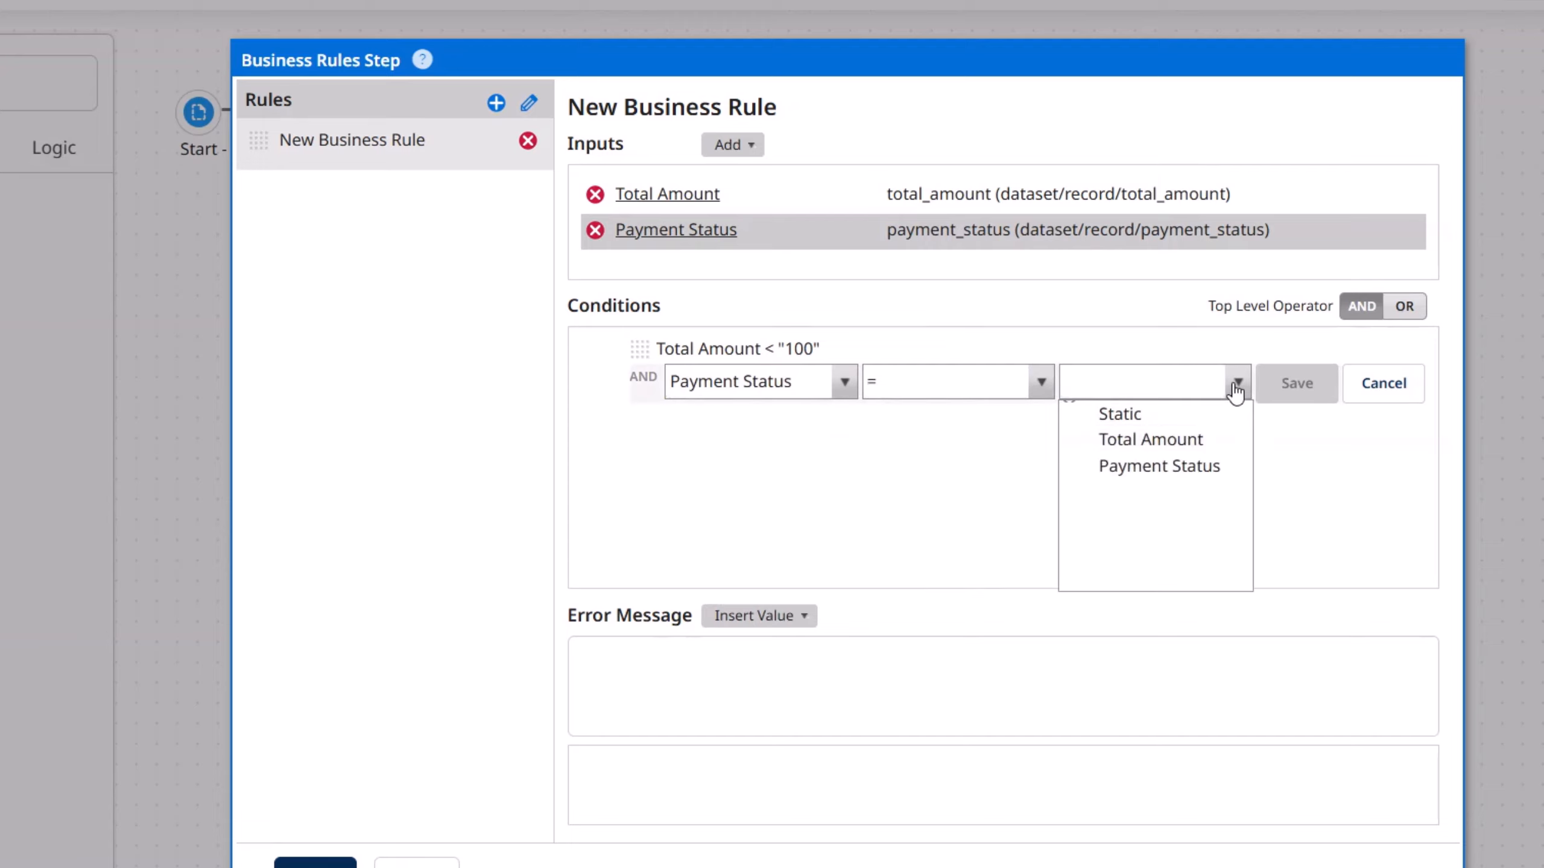
pyautogui.click(1236, 392)
pyautogui.click(1231, 393)
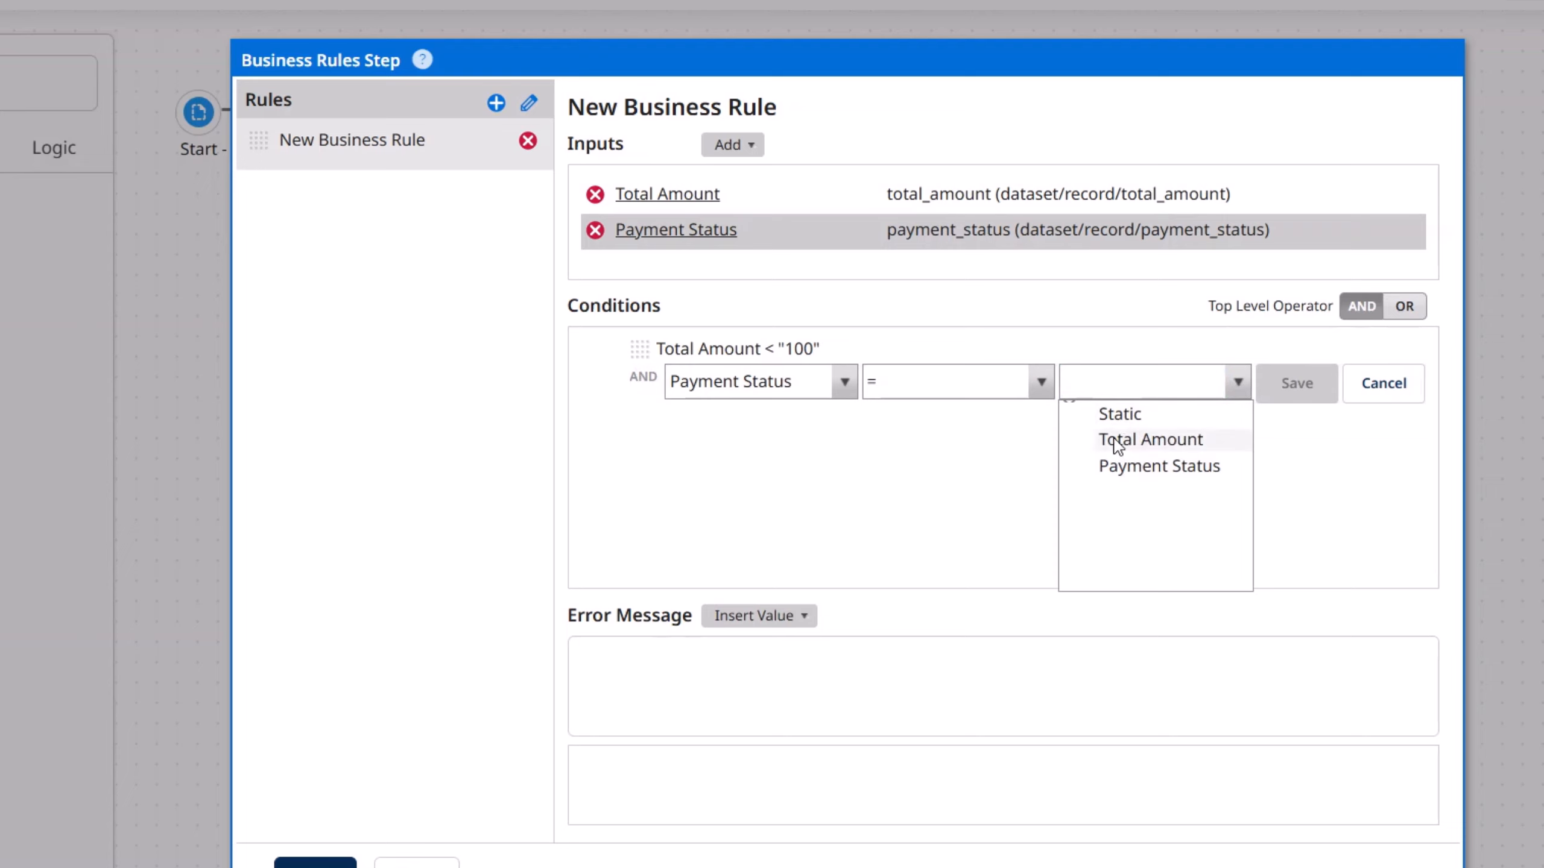
pyautogui.click(1238, 383)
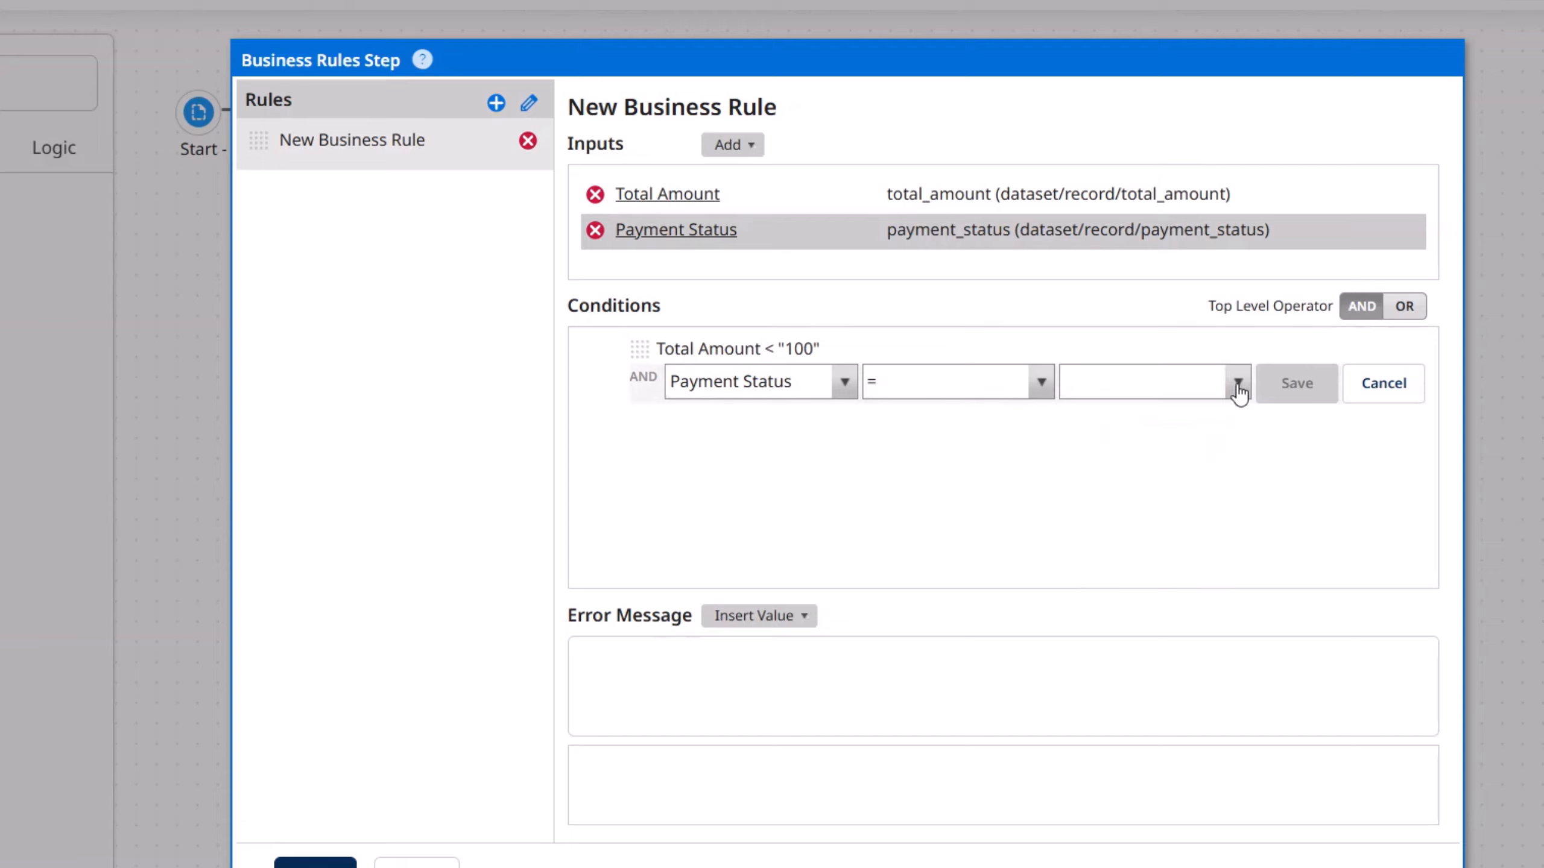
pyautogui.click(1237, 384)
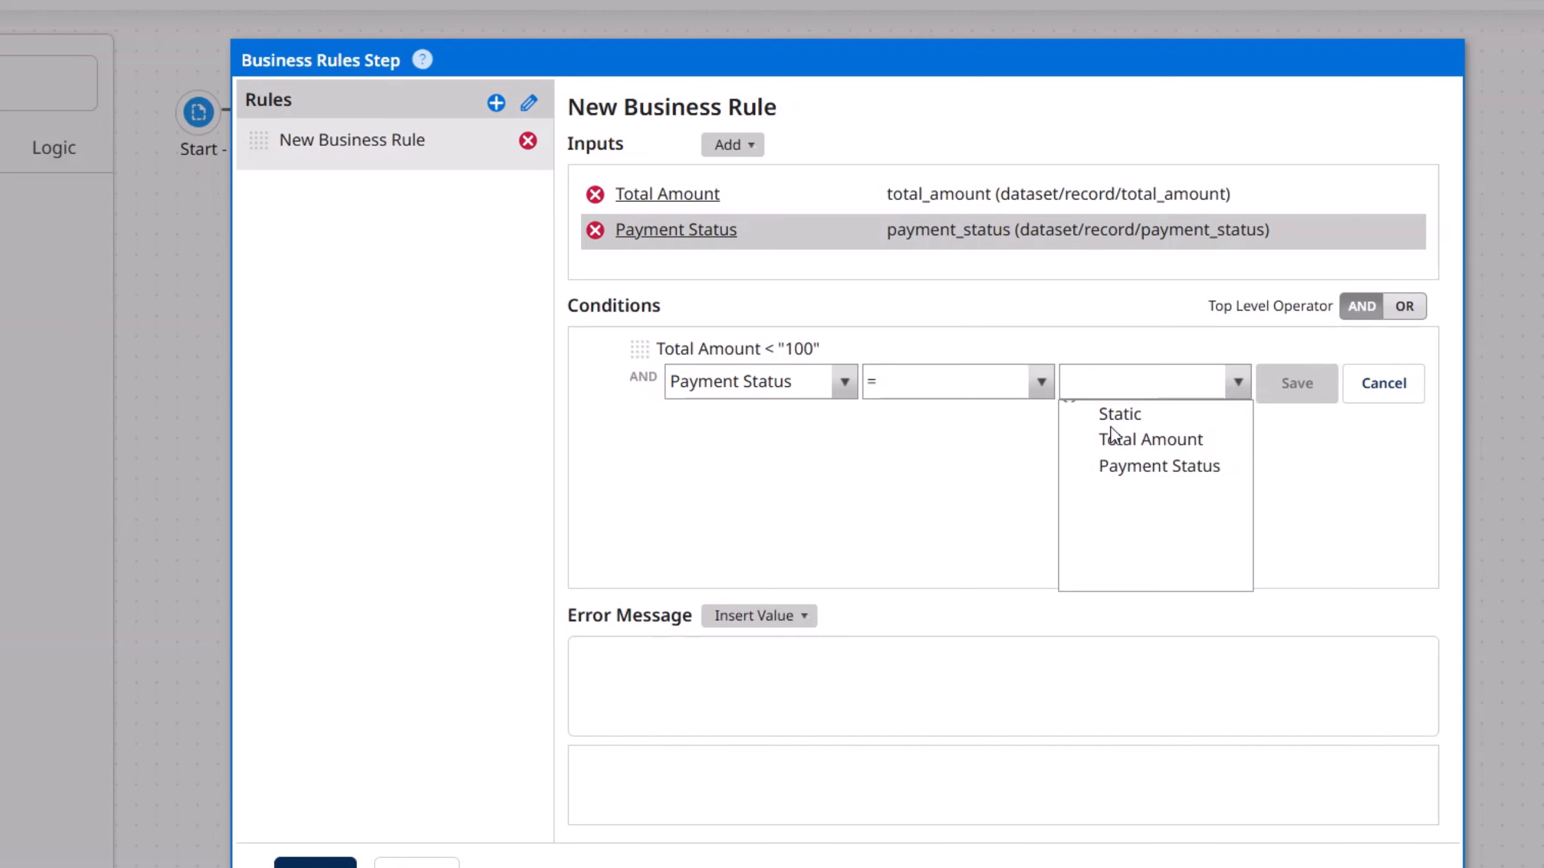
pyautogui.click(1118, 416)
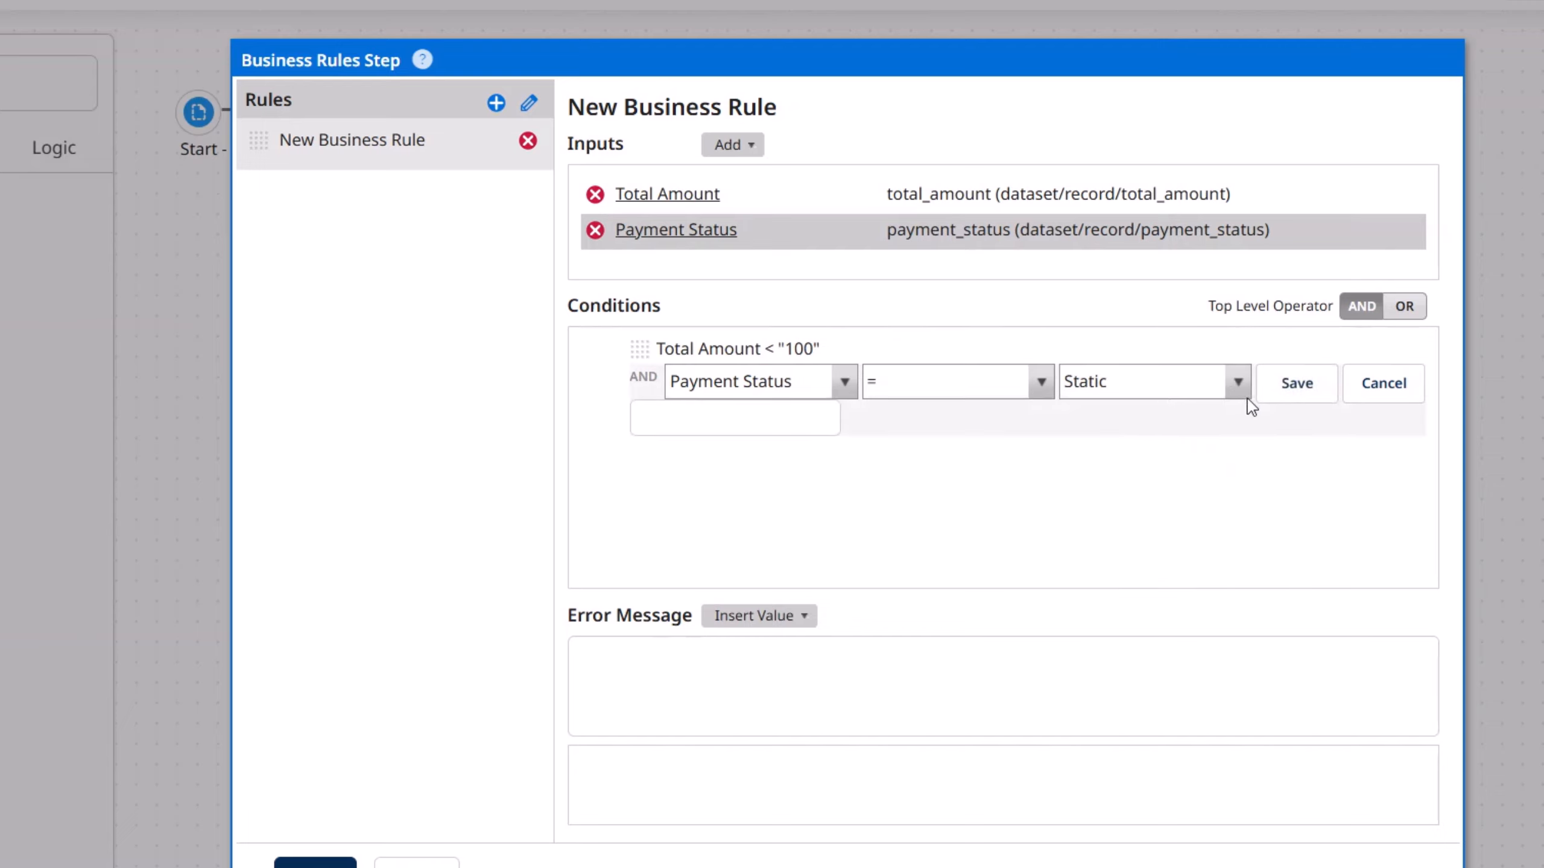
pyautogui.click(755, 426)
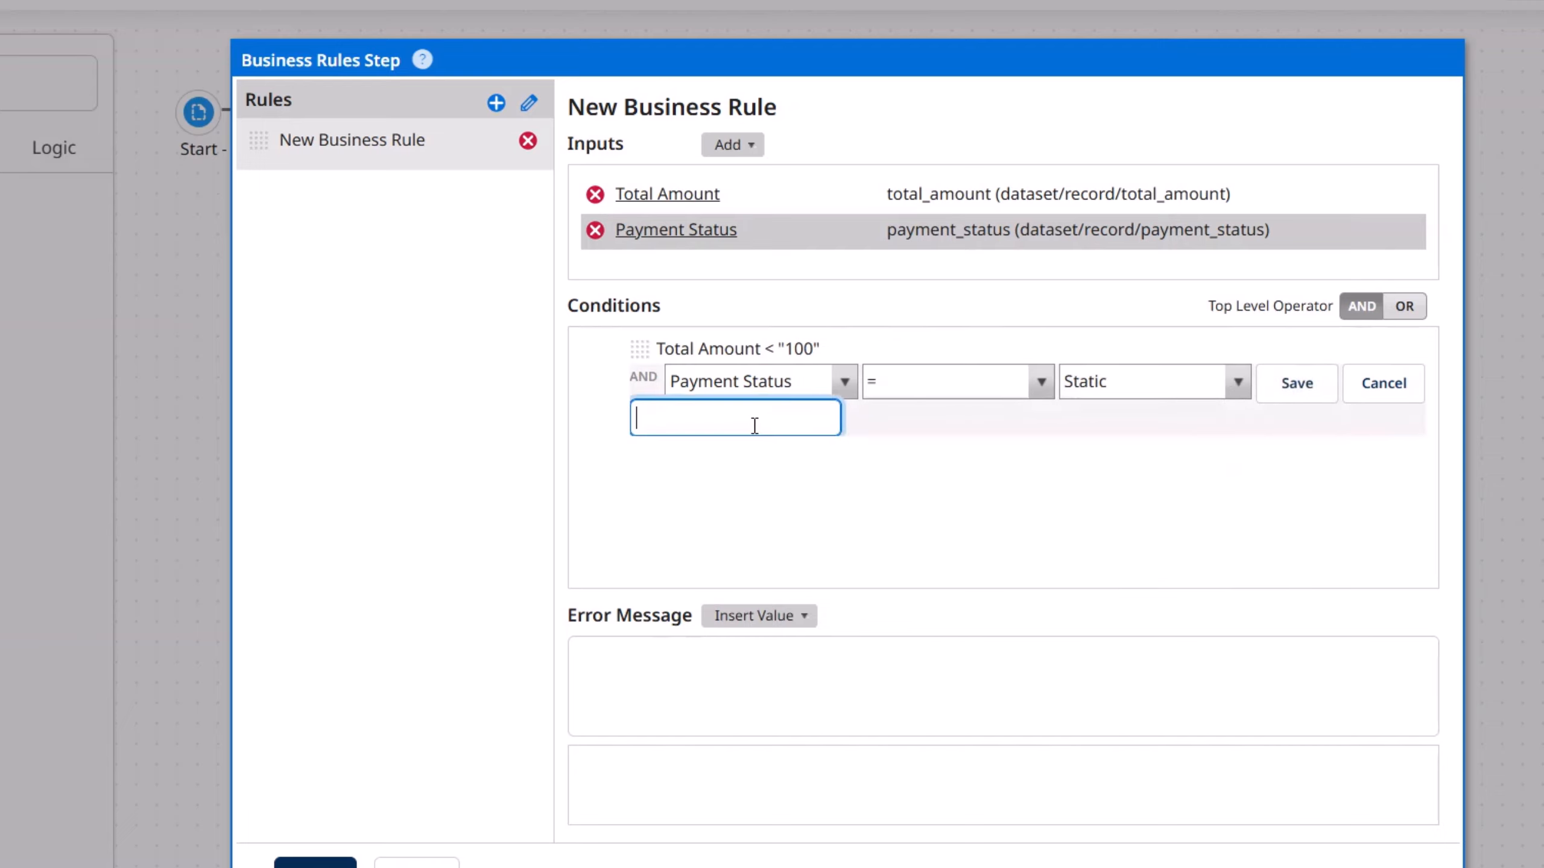
pyautogui.write('Unpaid')
pyautogui.click(1301, 396)
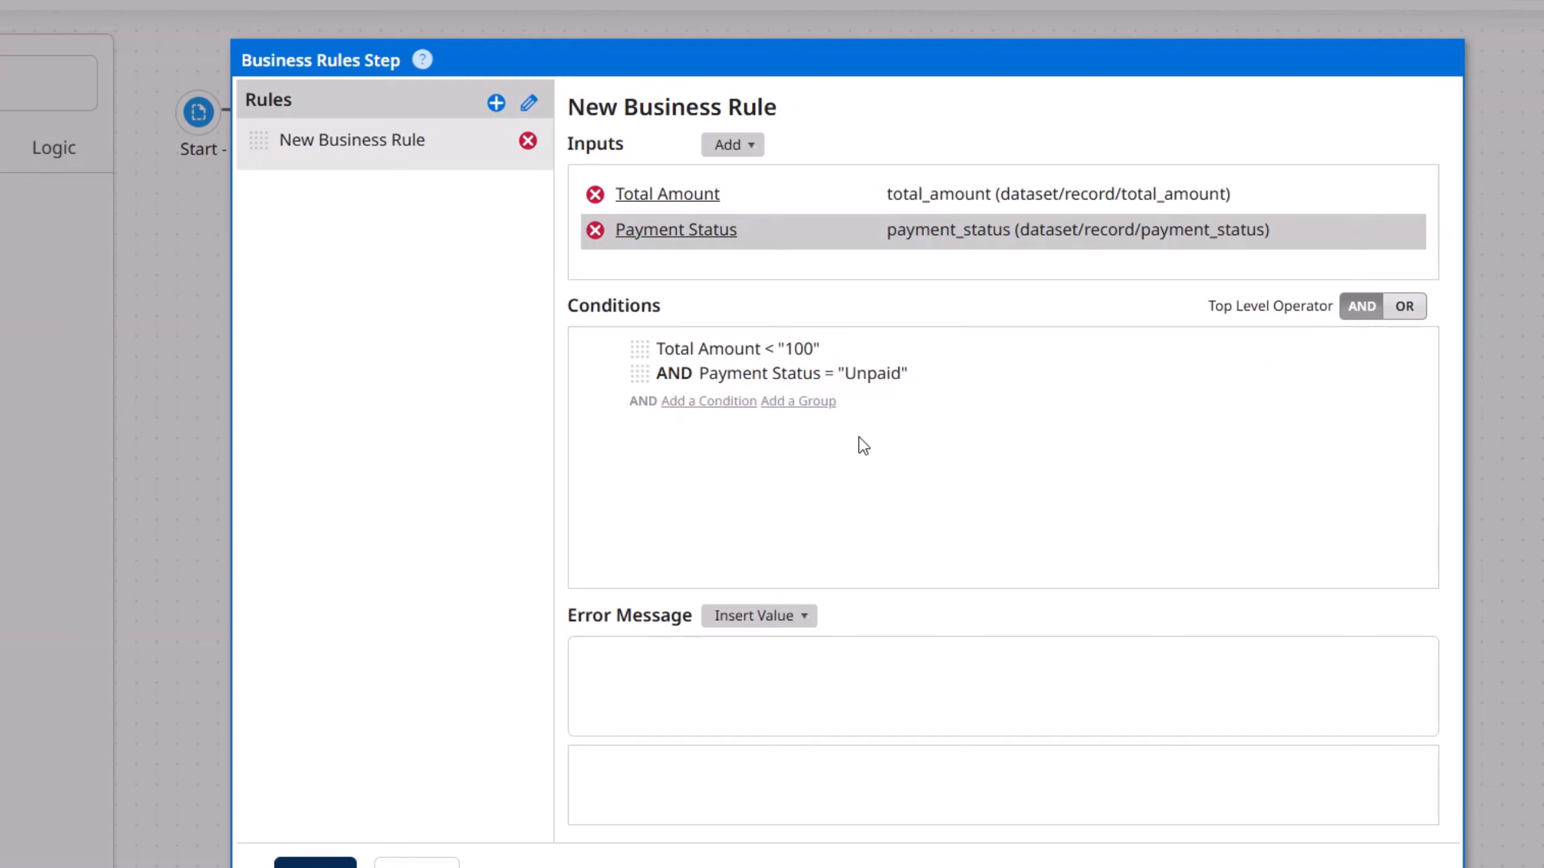
# - Confirm the Business Rules step configuration, and reopen the Demo Business Rules step to select New Business Rule
pyautogui.moveTo(757, 352)
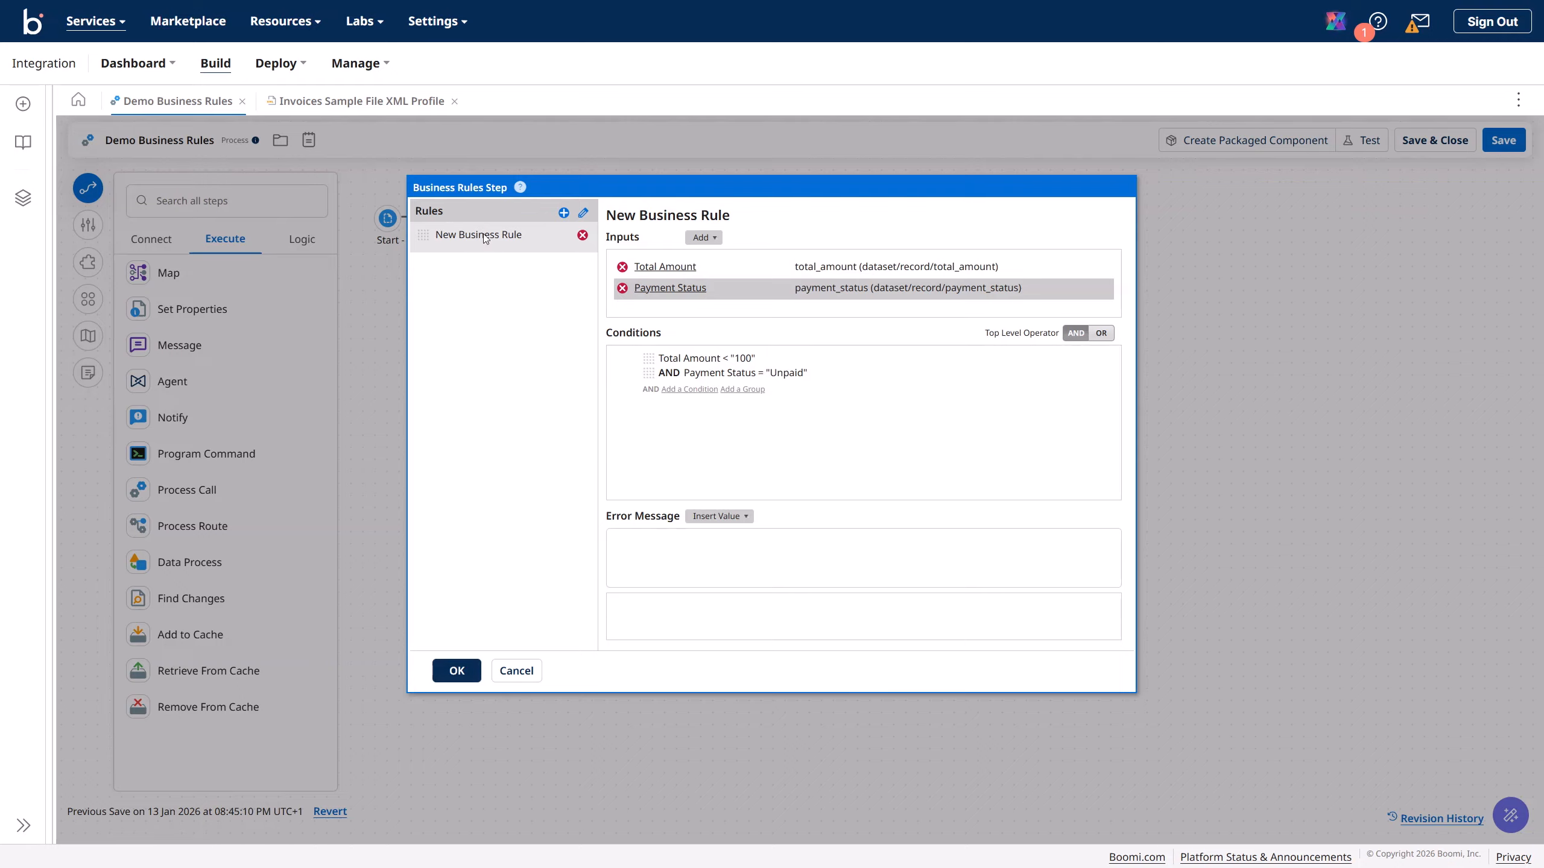
pyautogui.click(457, 670)
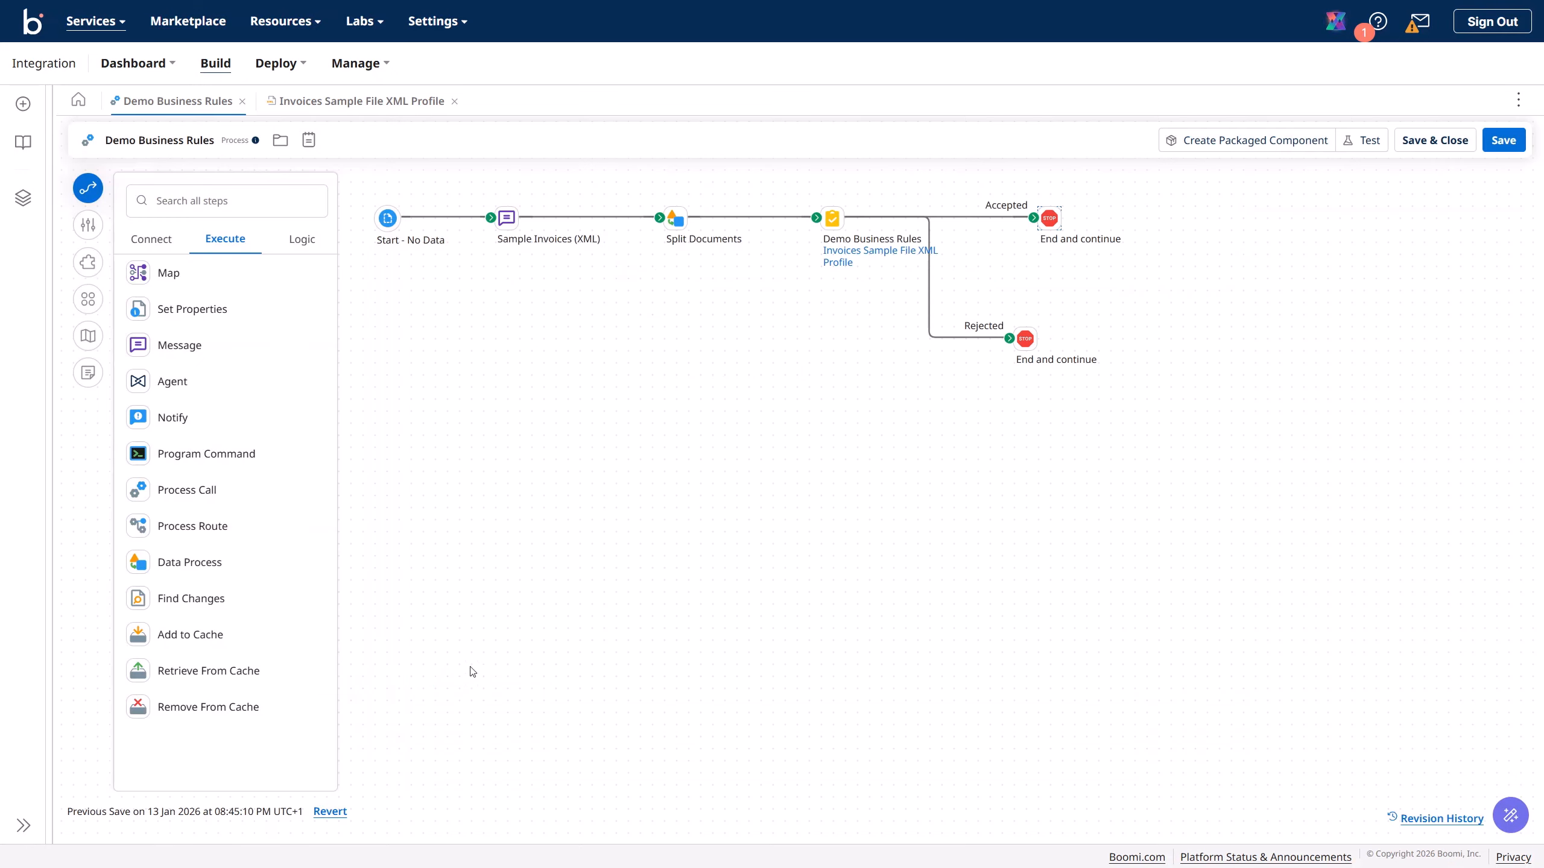
pyautogui.click(831, 219)
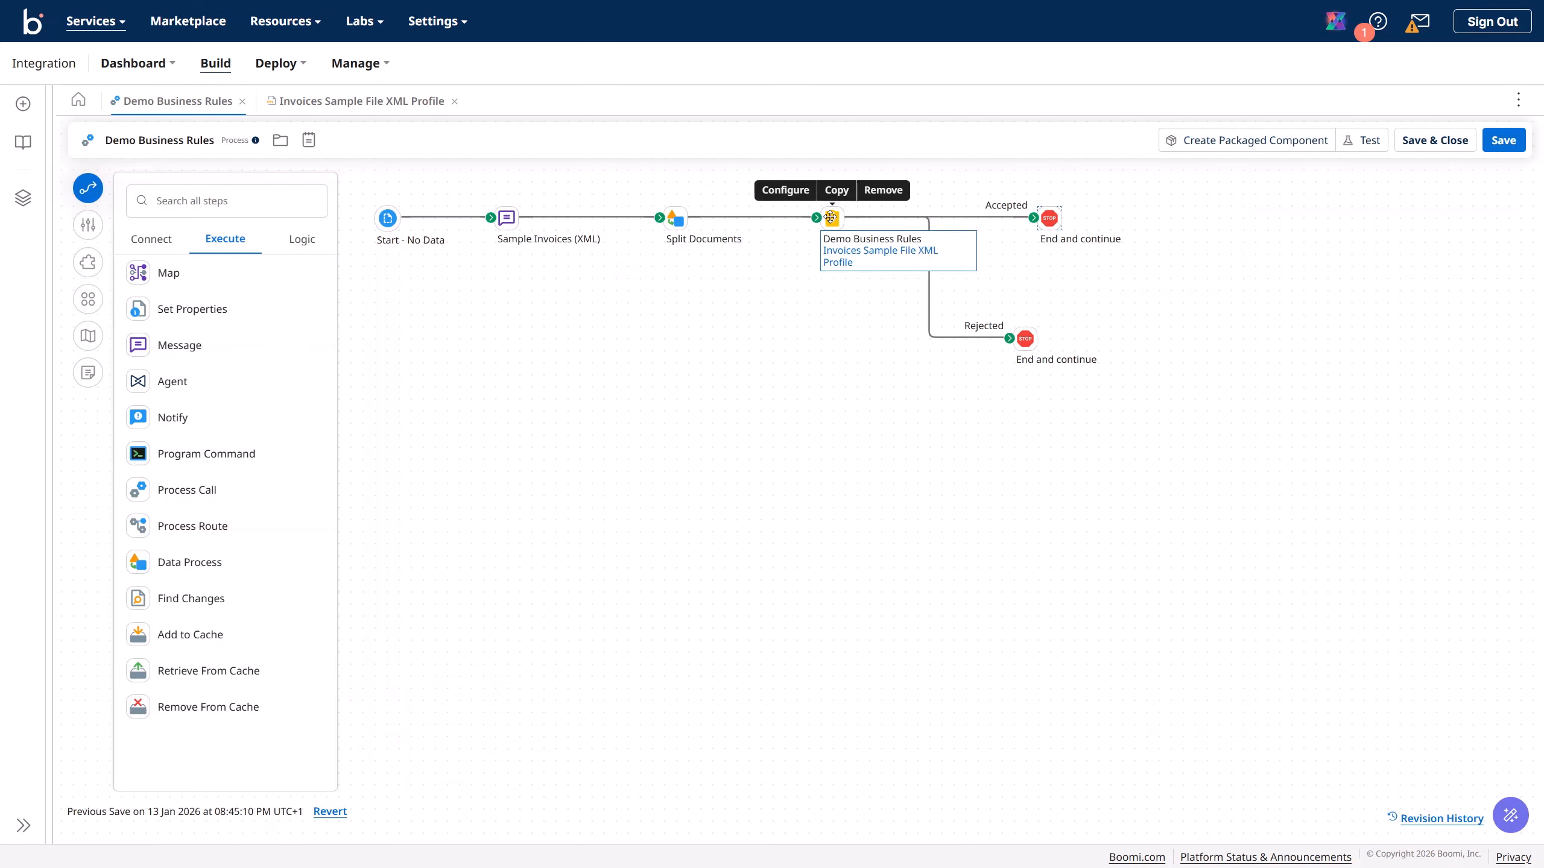
pyautogui.doubleClick(831, 218)
pyautogui.click(468, 237)
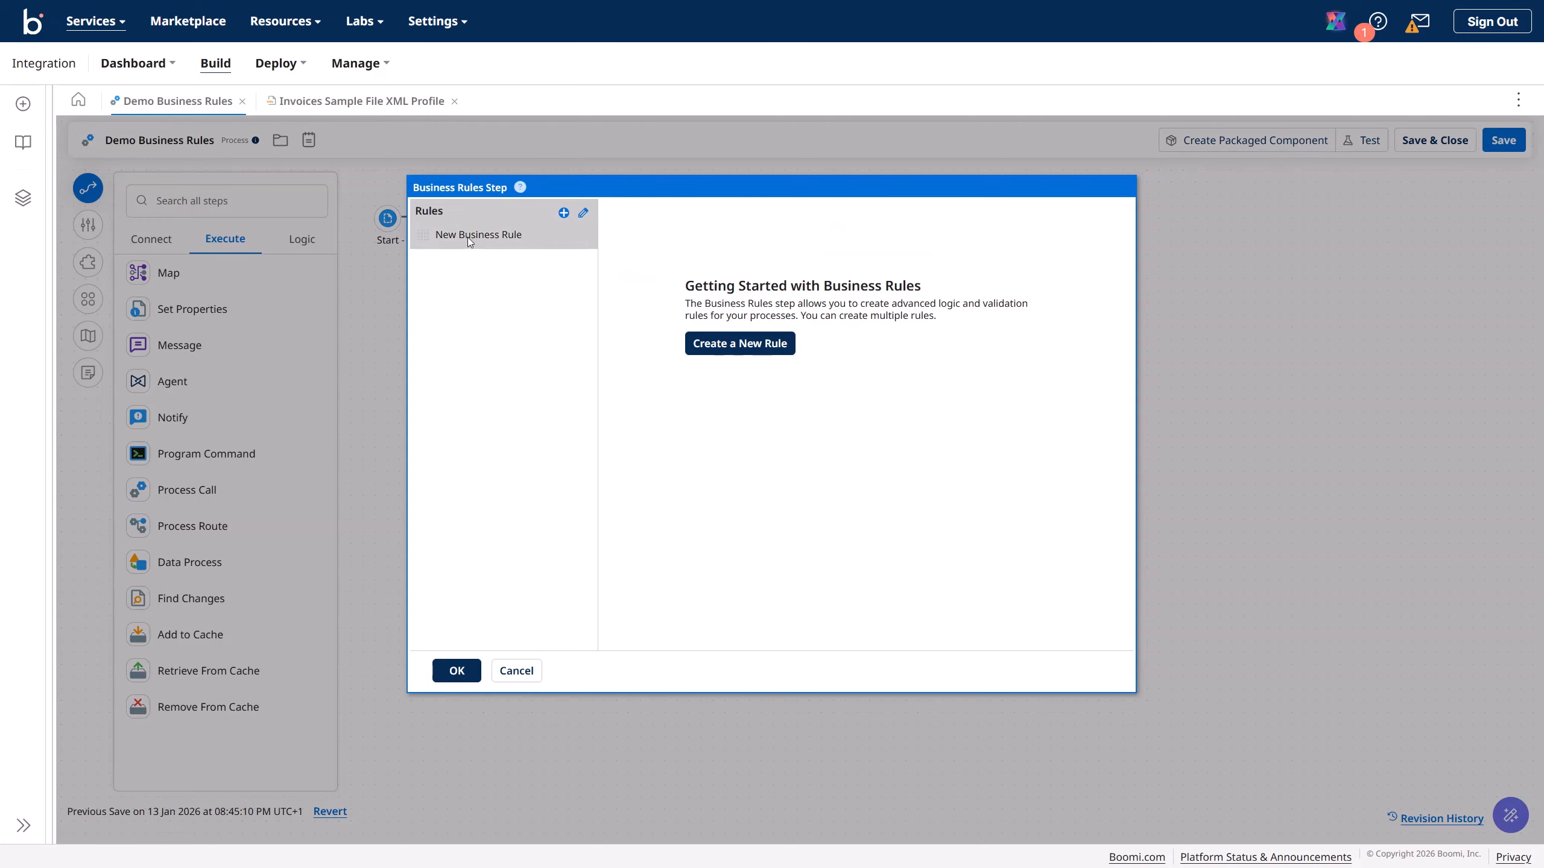
pyautogui.click(582, 215)
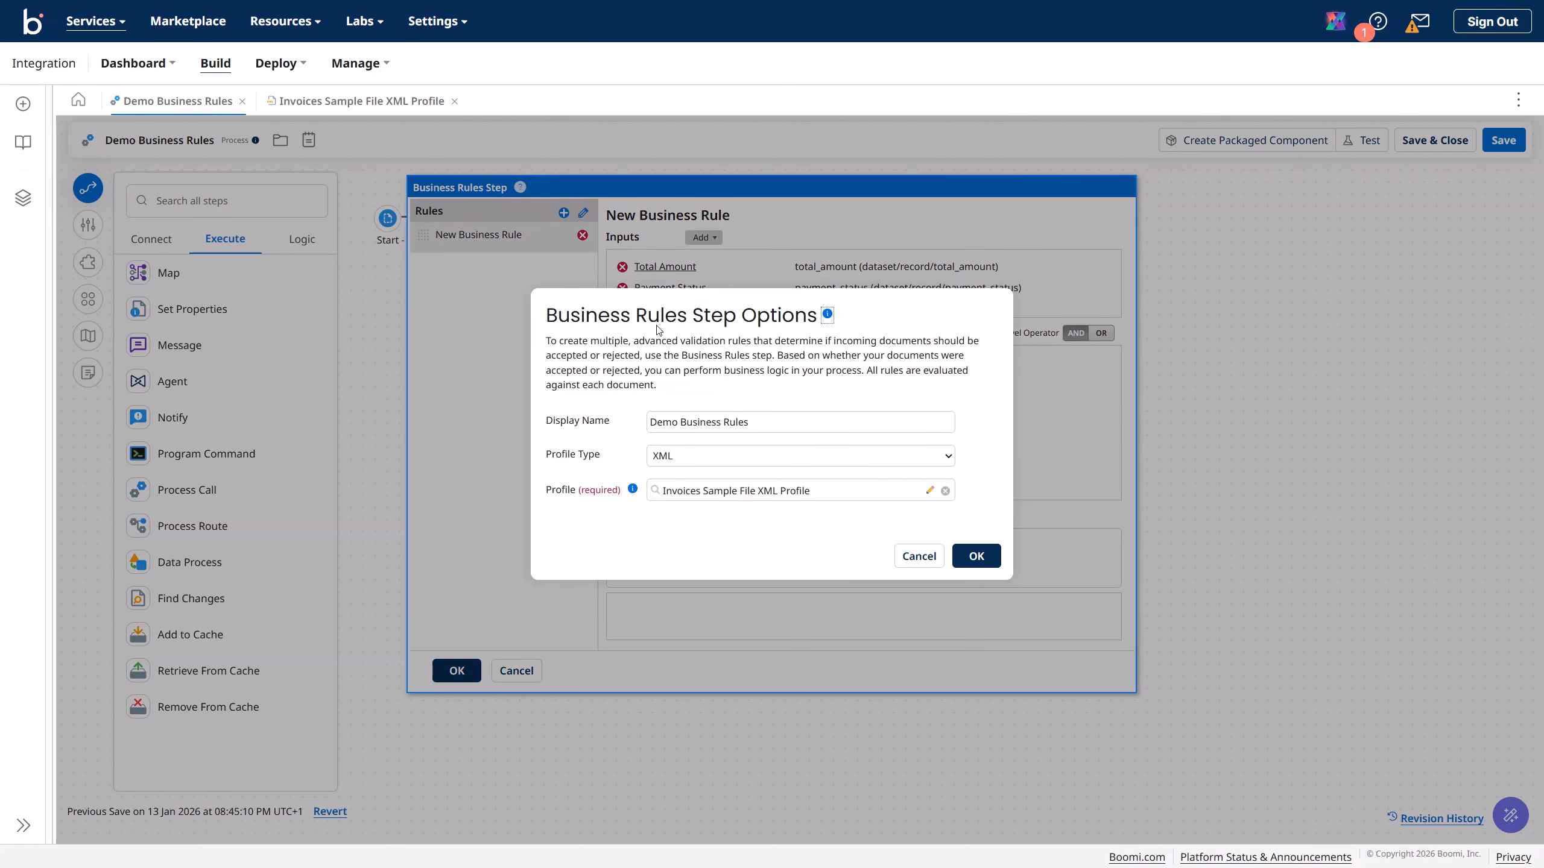
pyautogui.click(914, 558)
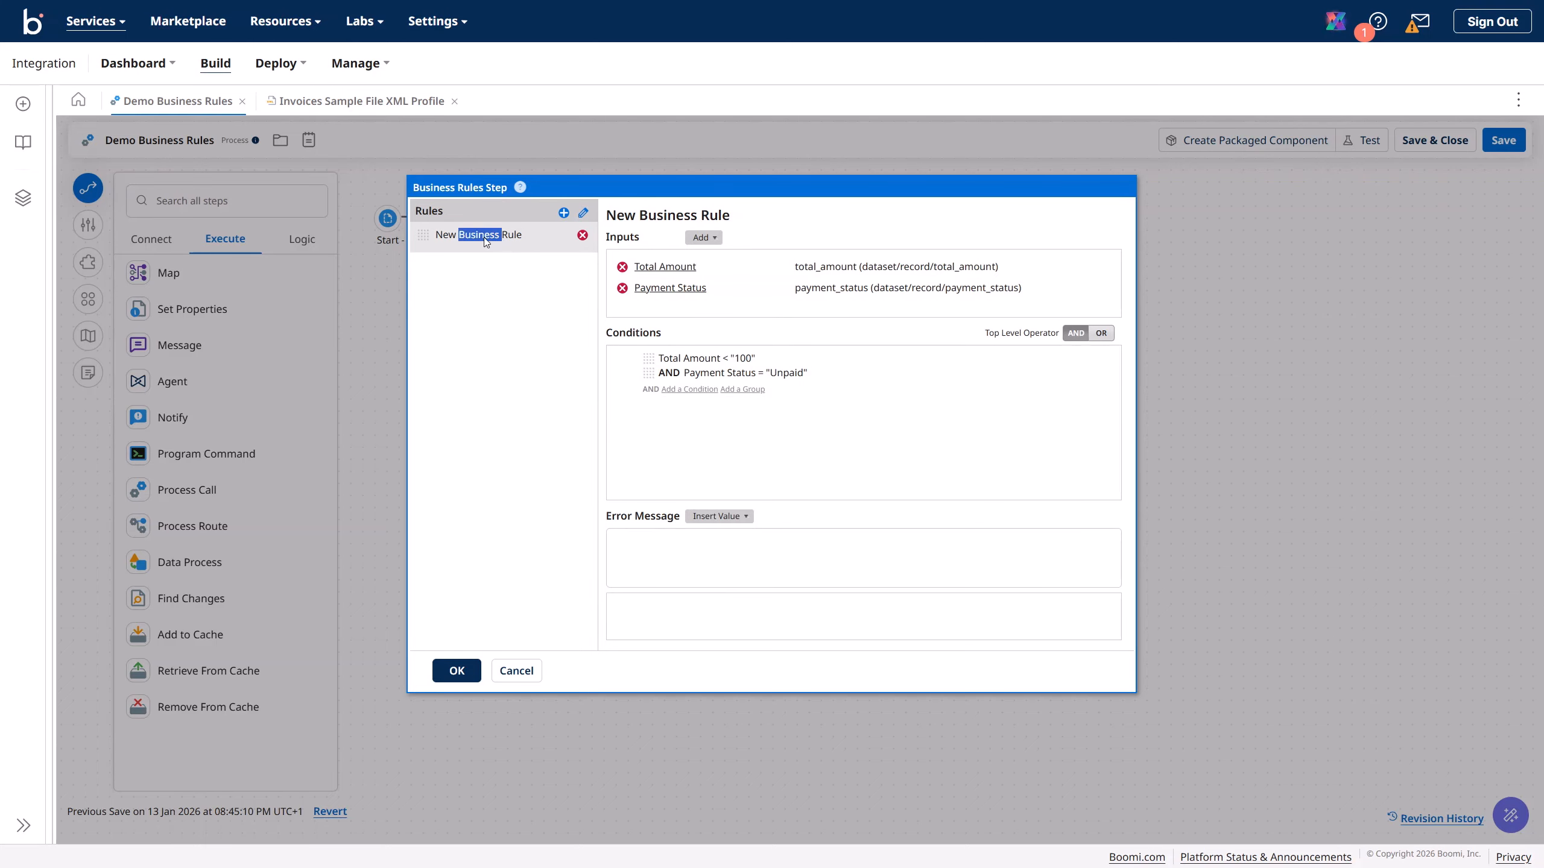
pyautogui.click(441, 237)
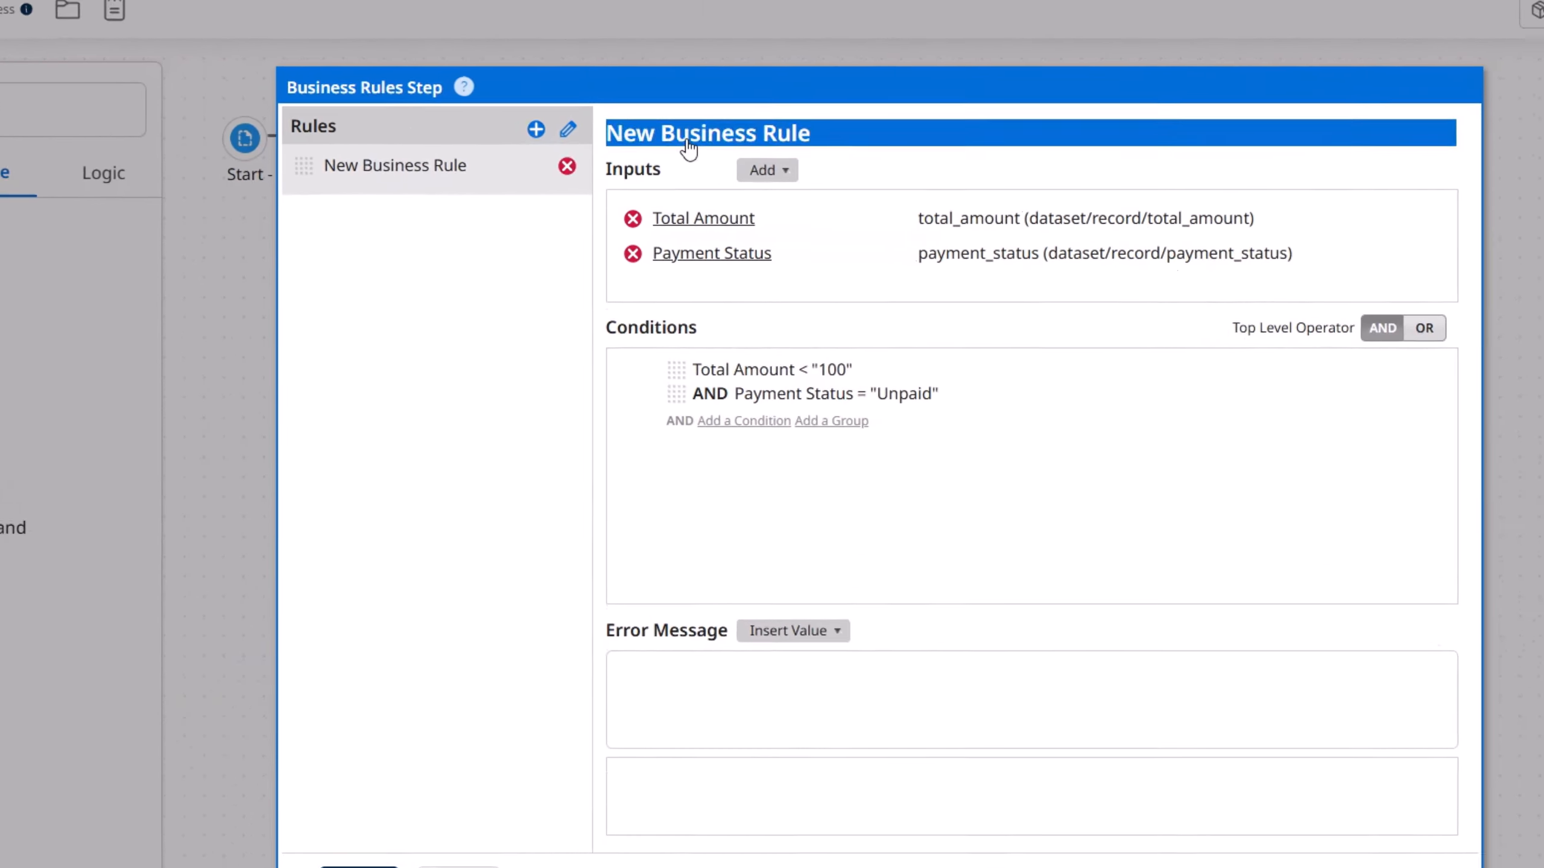
# - Rename the business rule as Total Amount less than 100 and Payment Status equals Unpaid, and confirm the Business Rules step
pyautogui.click(658, 217)
pyautogui.moveTo(864, 130); pyautogui.dragTo(594, 121)
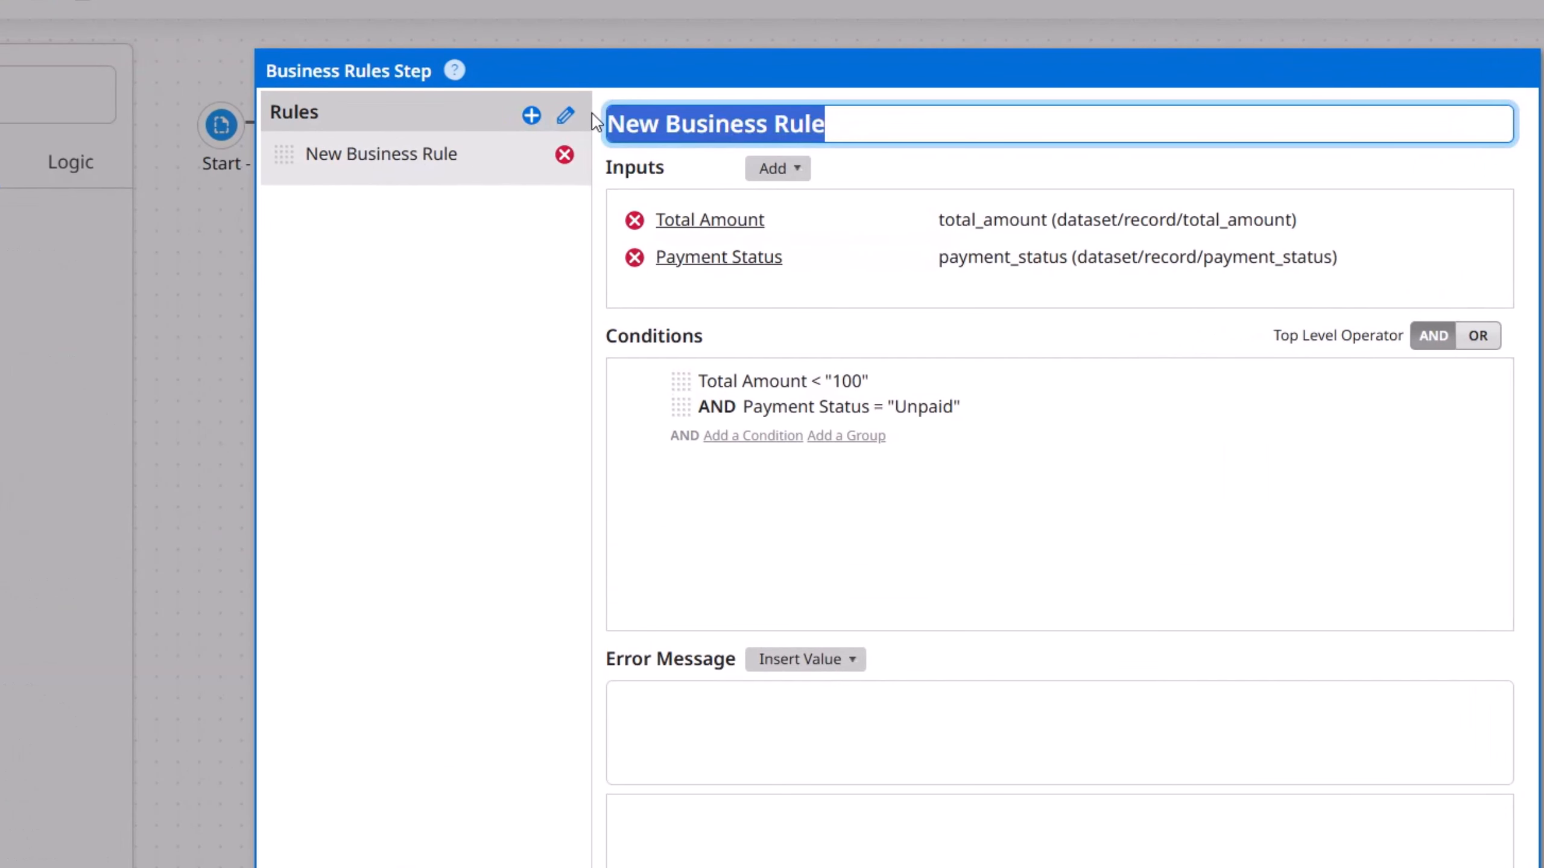
pyautogui.write('Tot')
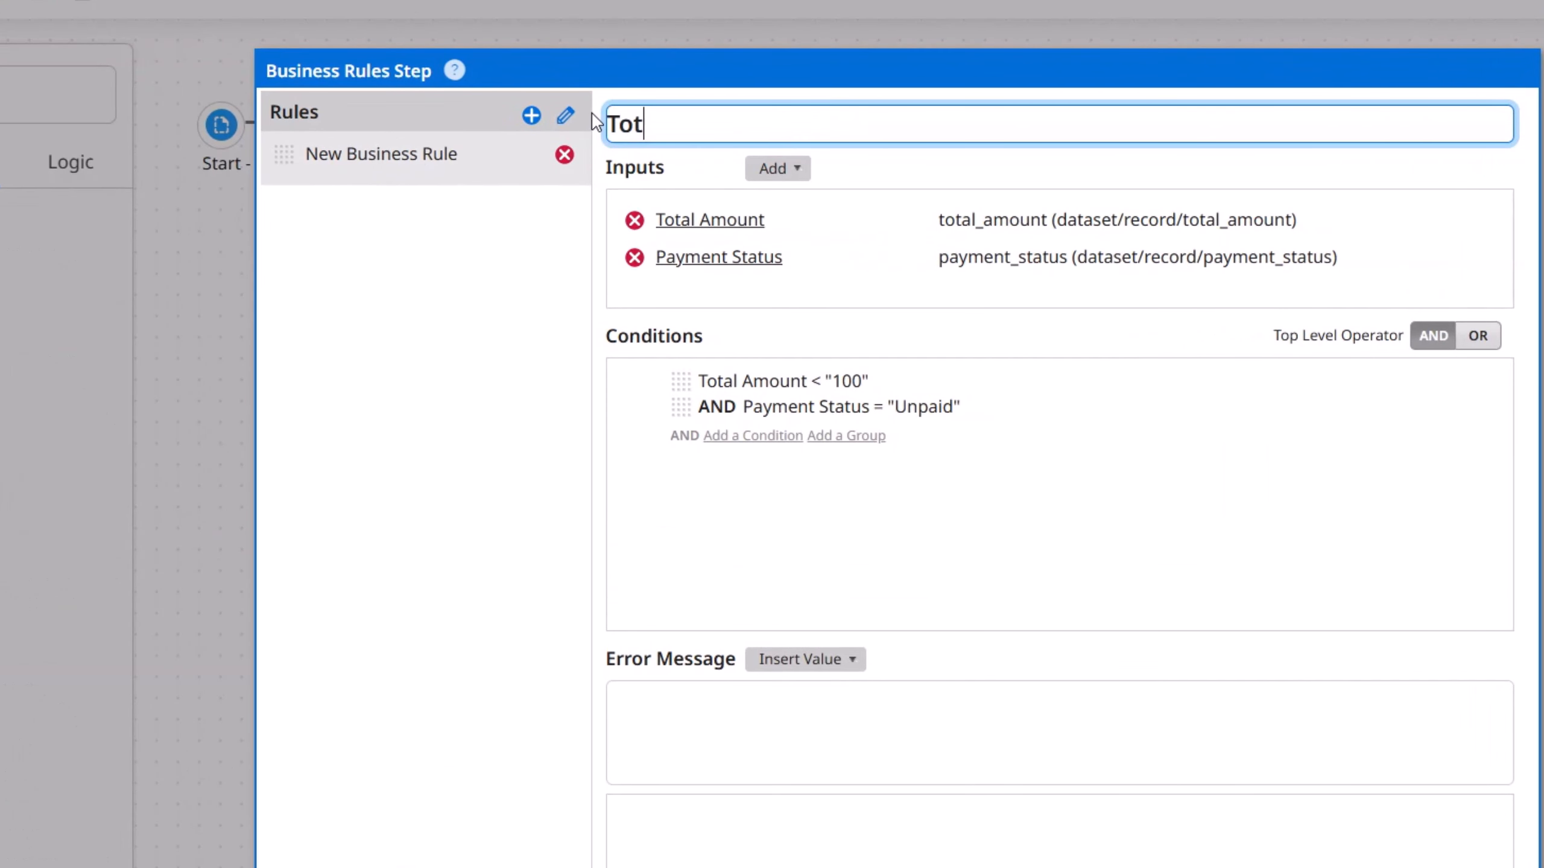
pyautogui.write('al Amoun')
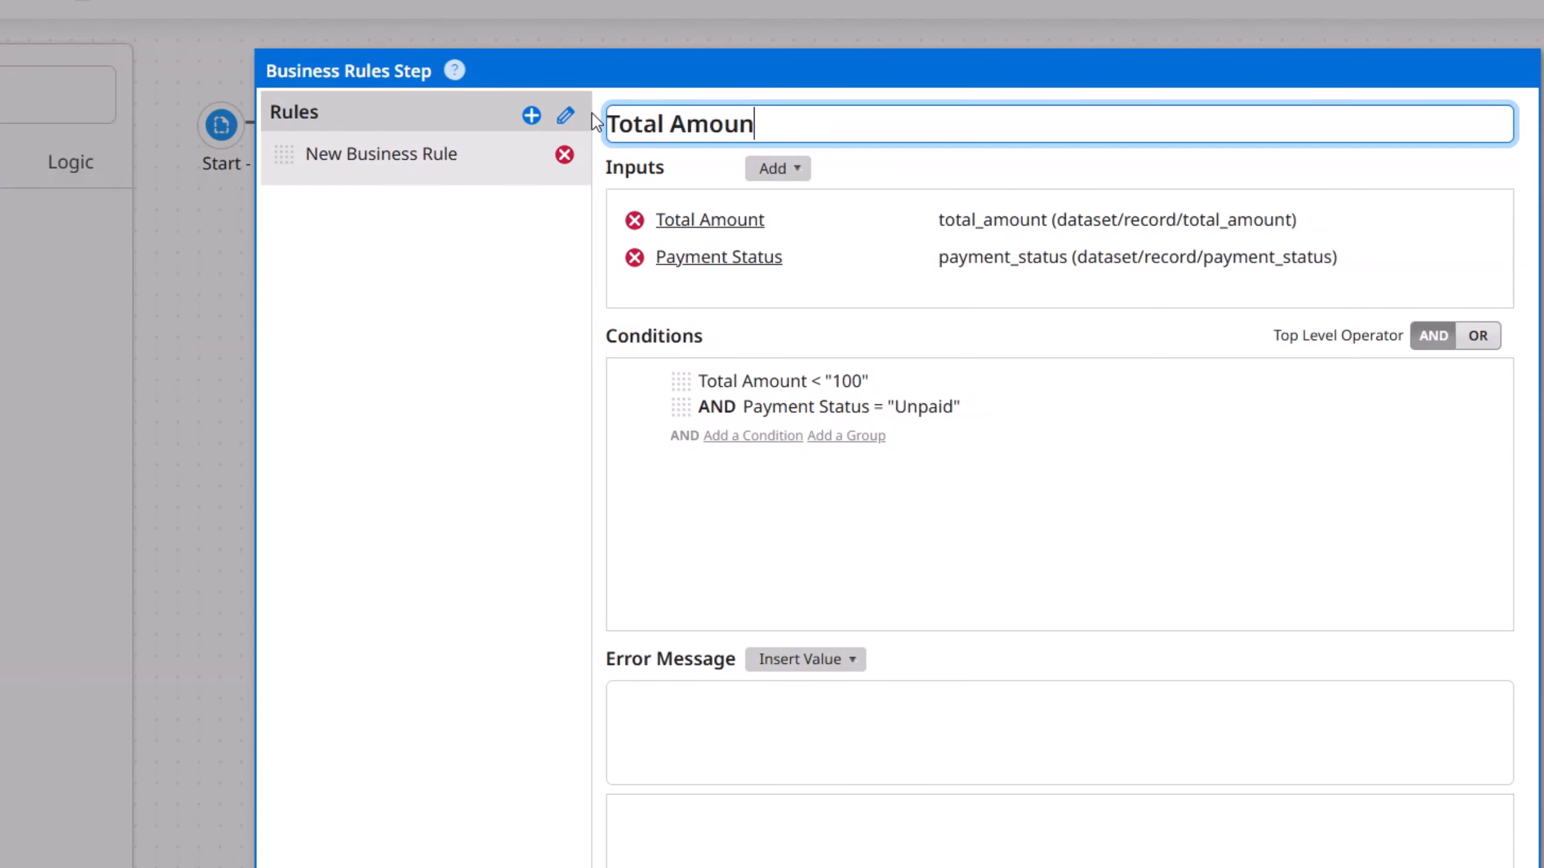
pyautogui.write('t')
pyautogui.write(' and')
pyautogui.press('BackSpace')
pyautogui.press('BackSpace')
pyautogui.press('BackSpace')
pyautogui.press('BackSpace')
pyautogui.write('less than 100 and ')
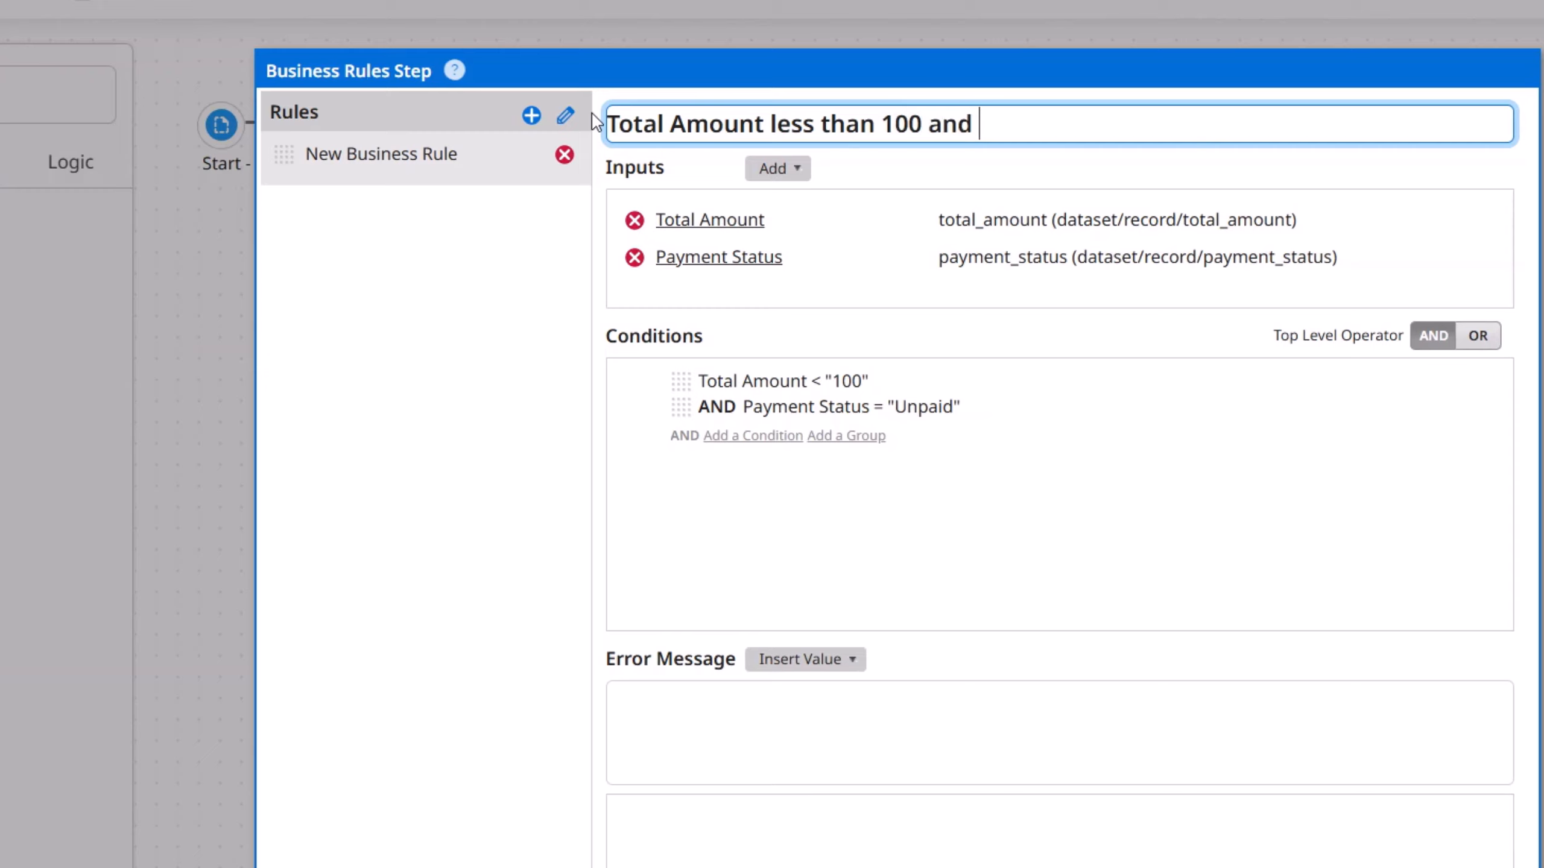
pyautogui.write('Payment S')
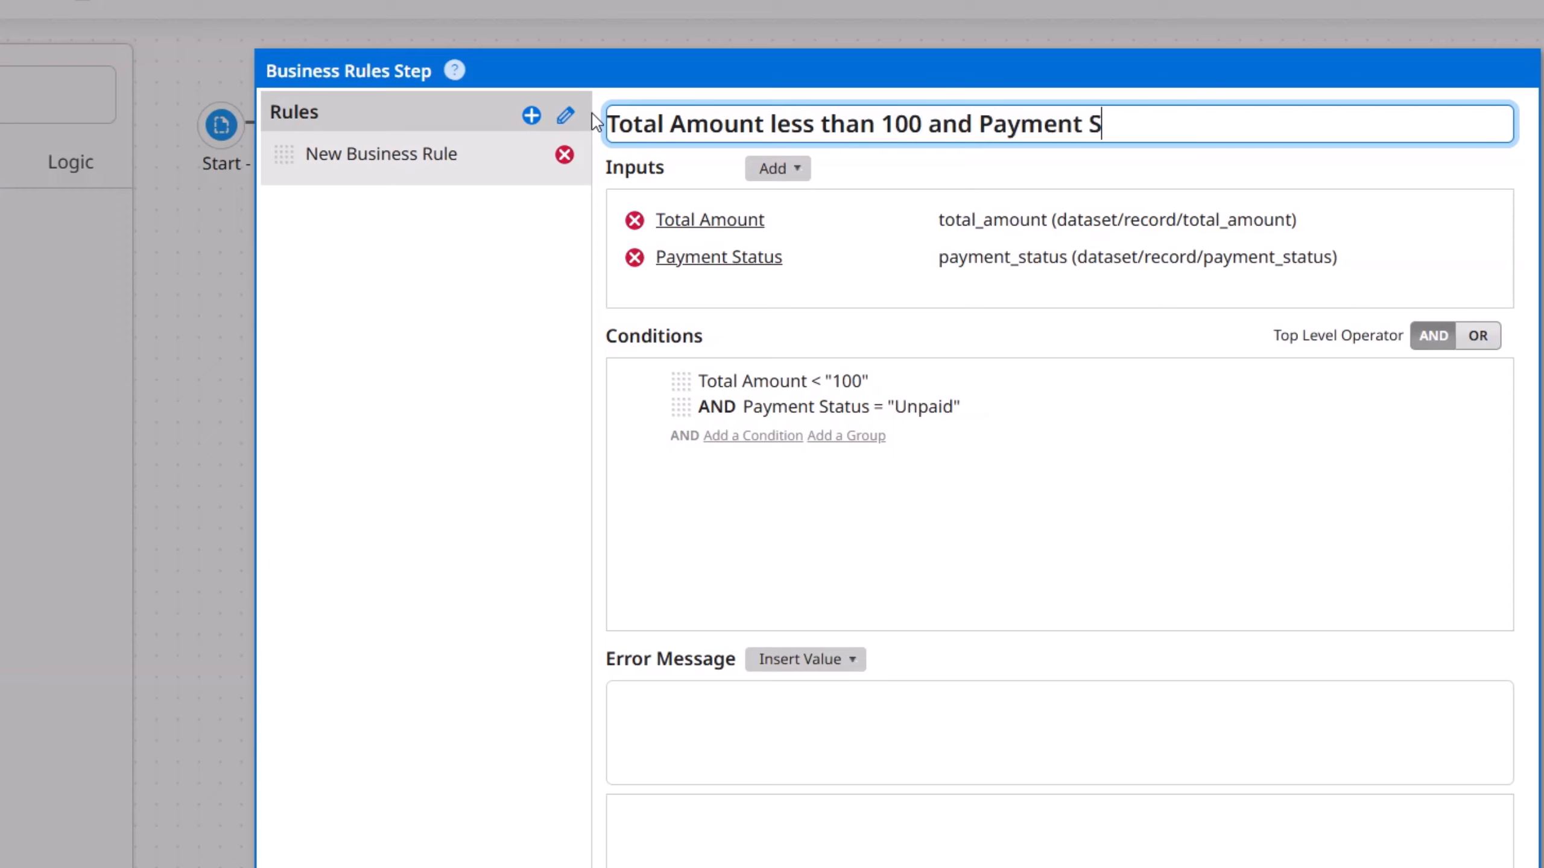
pyautogui.write('tatus')
pyautogui.write('equals ')
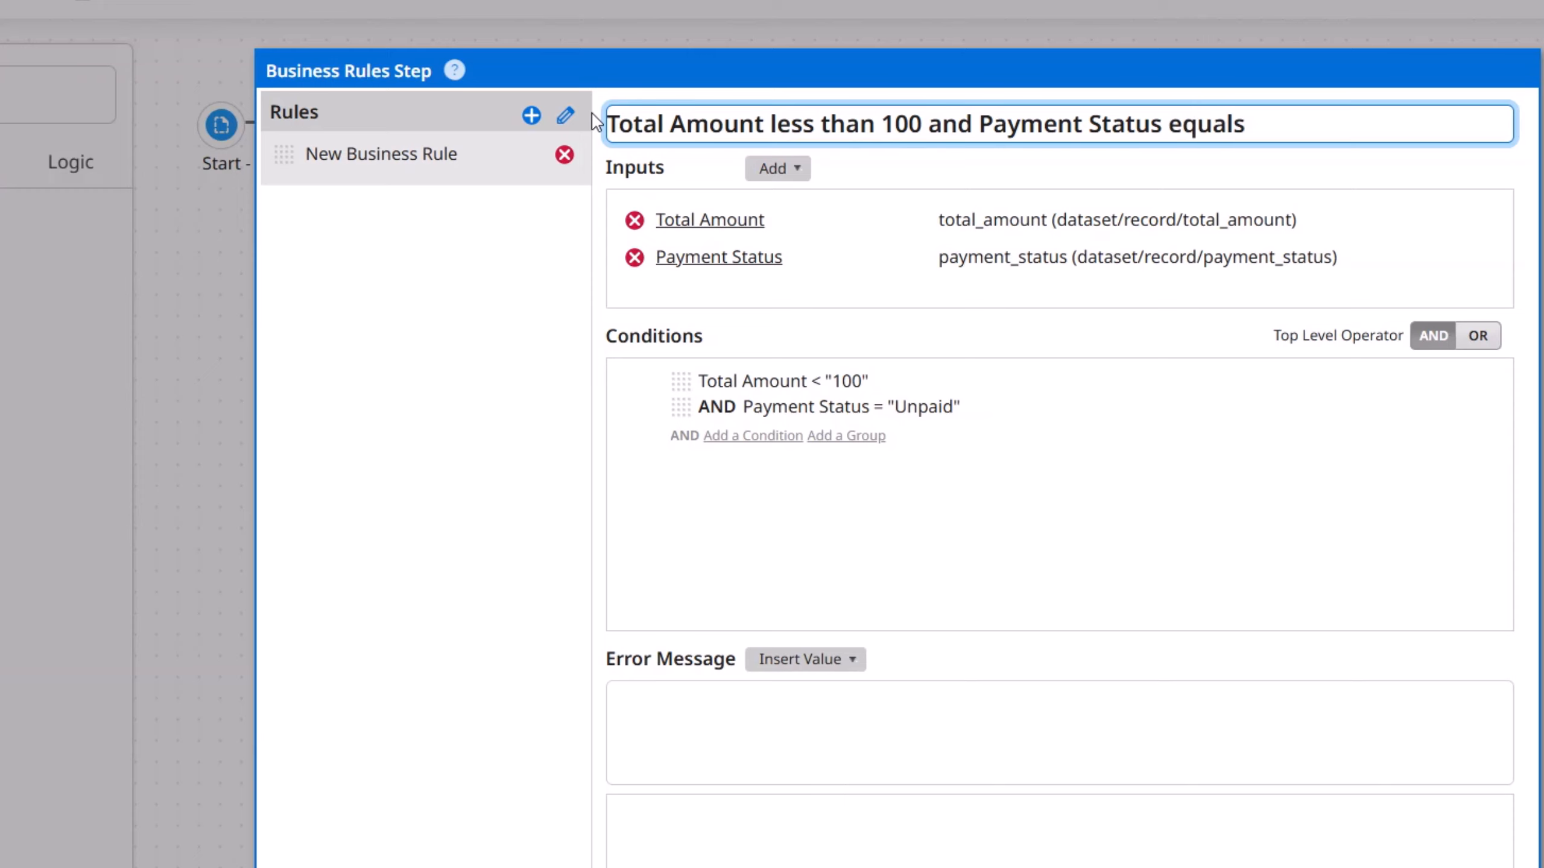
pyautogui.write('Unpaid')
pyautogui.click(291, 866)
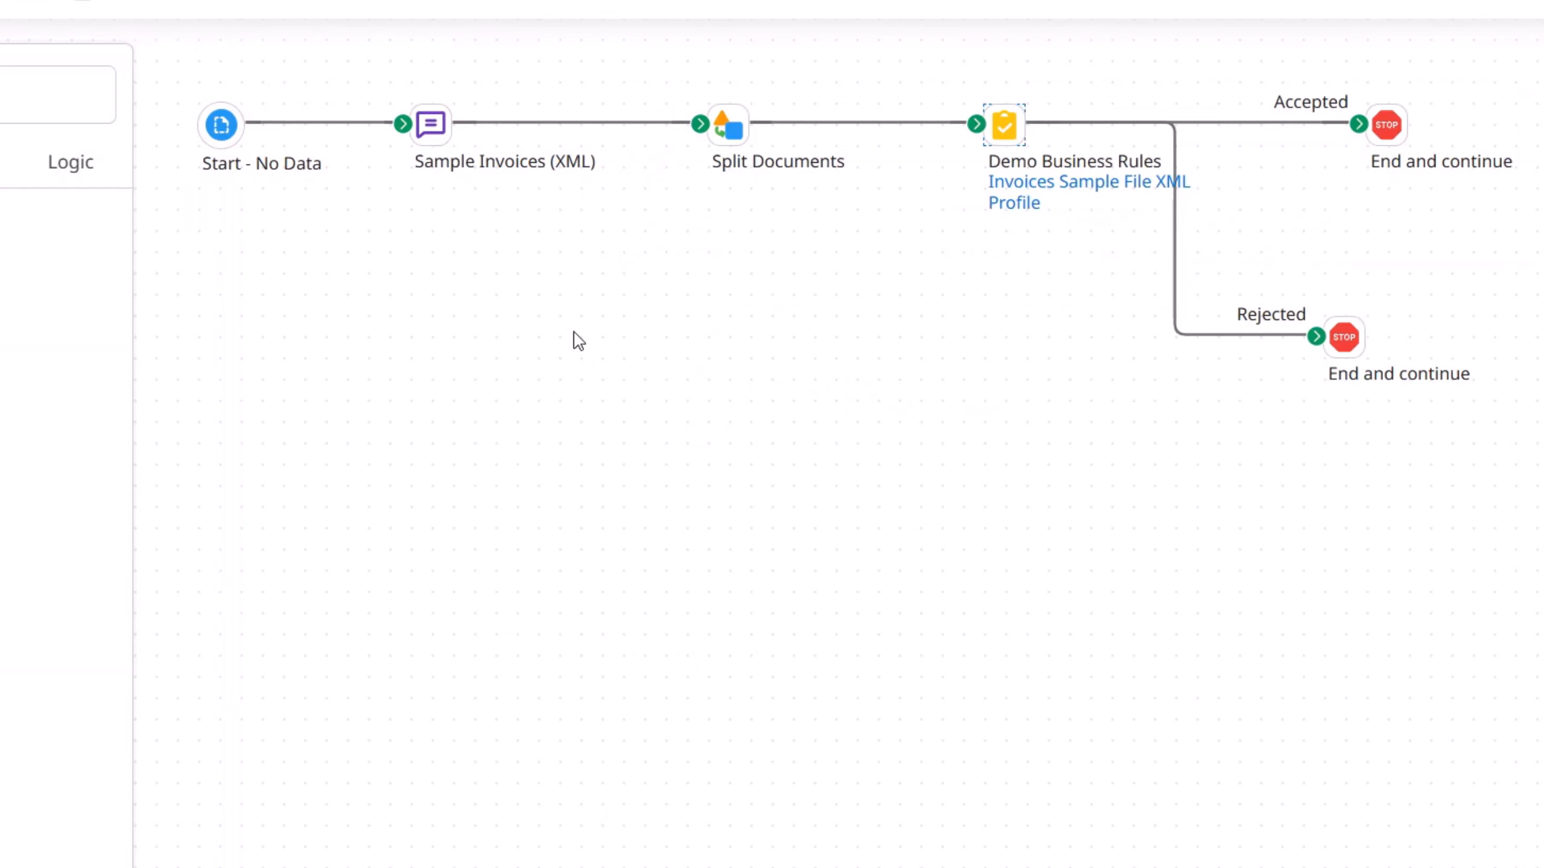
pyautogui.click(1003, 125)
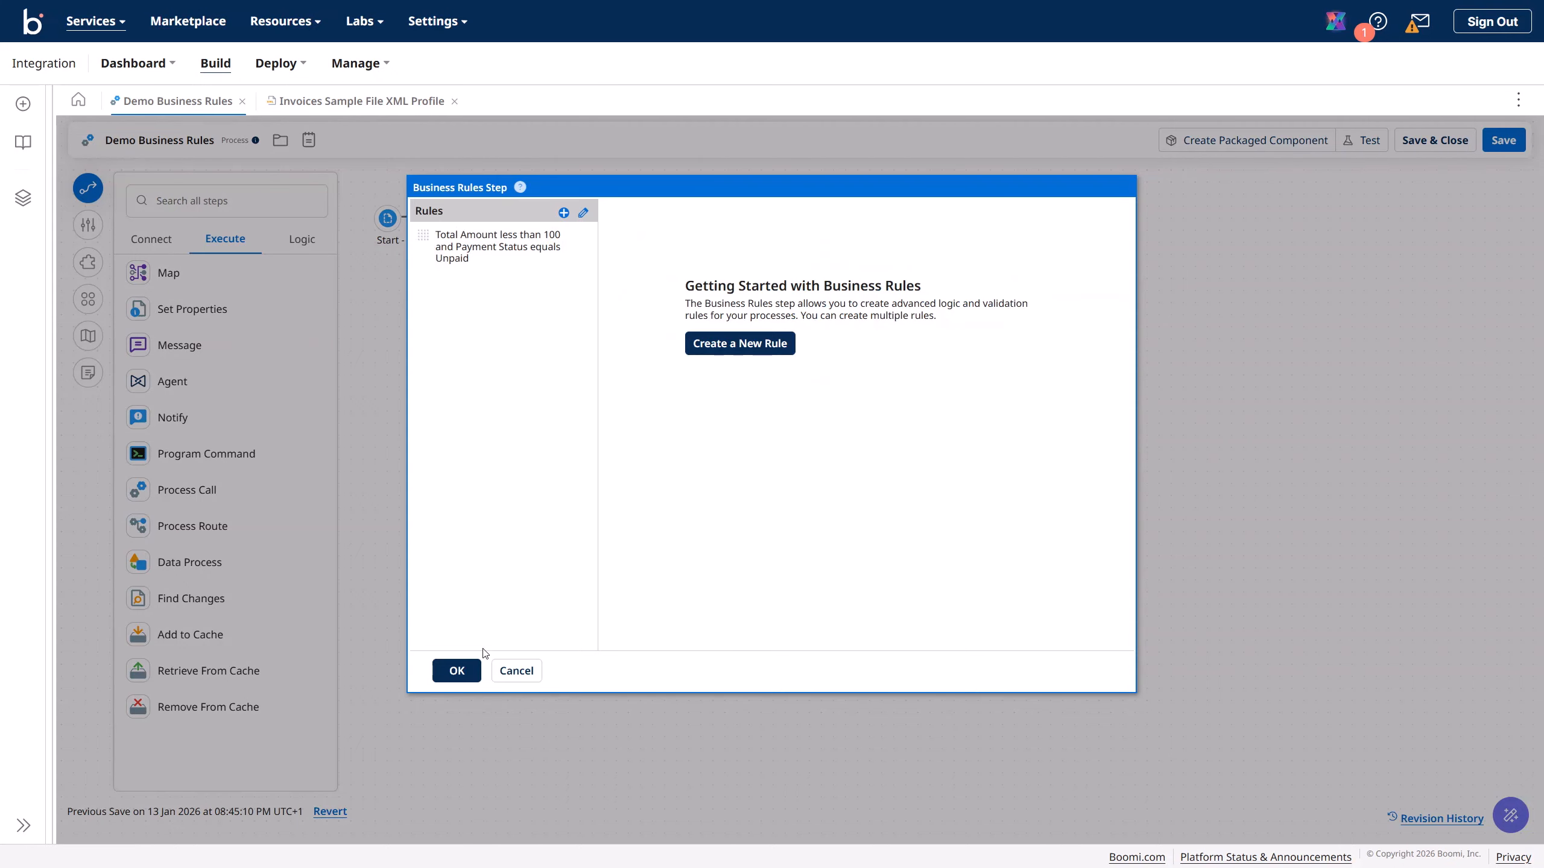
pyautogui.click(456, 670)
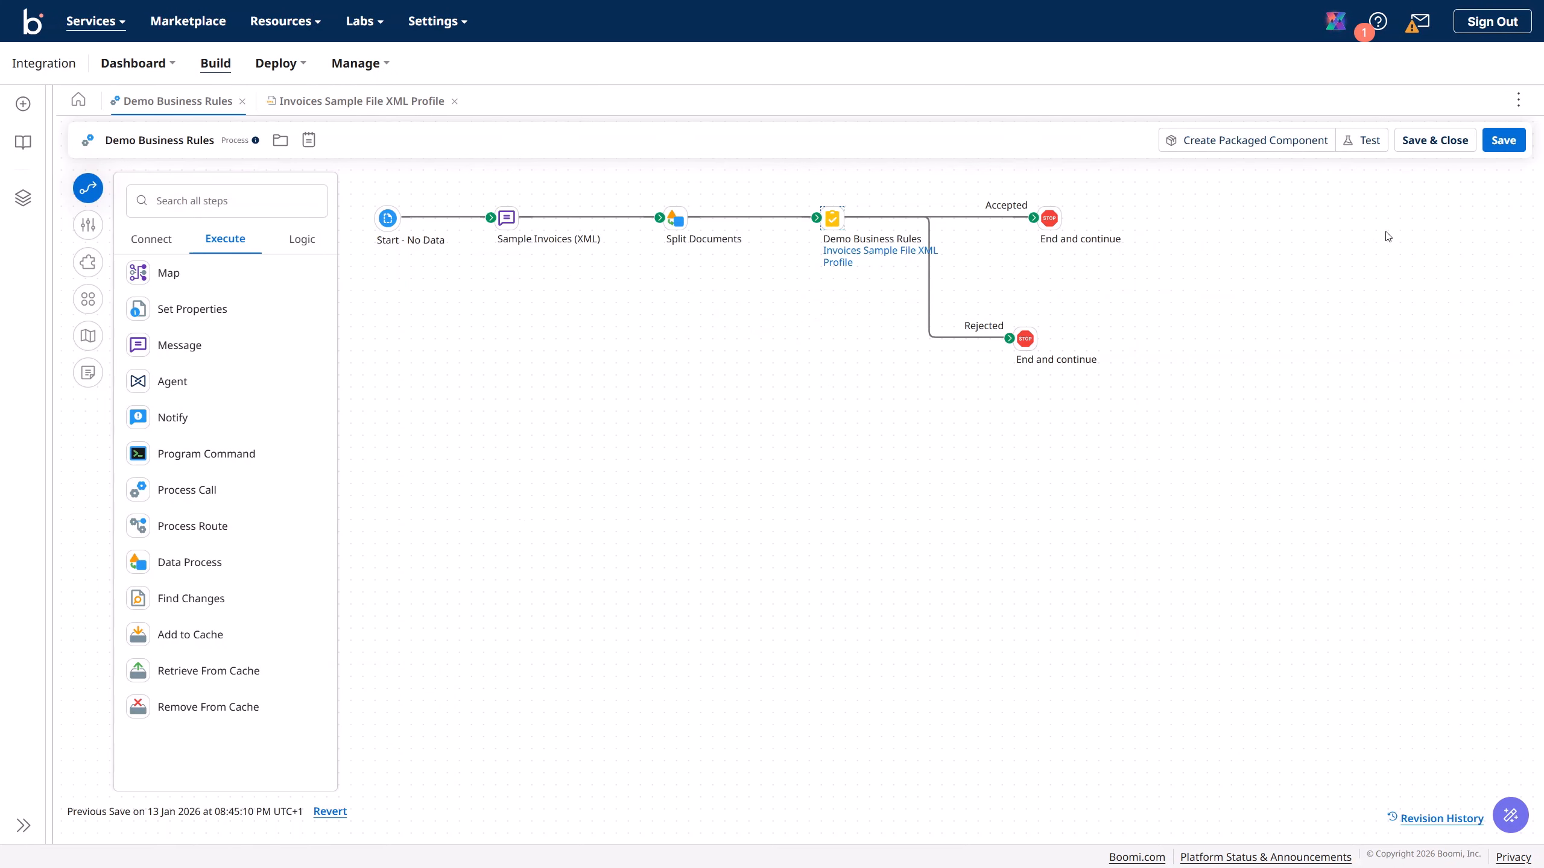
# - Save the Demo Business Rules process and run a new test on Data Koon TEST
pyautogui.click(1485, 147)
pyautogui.click(1368, 142)
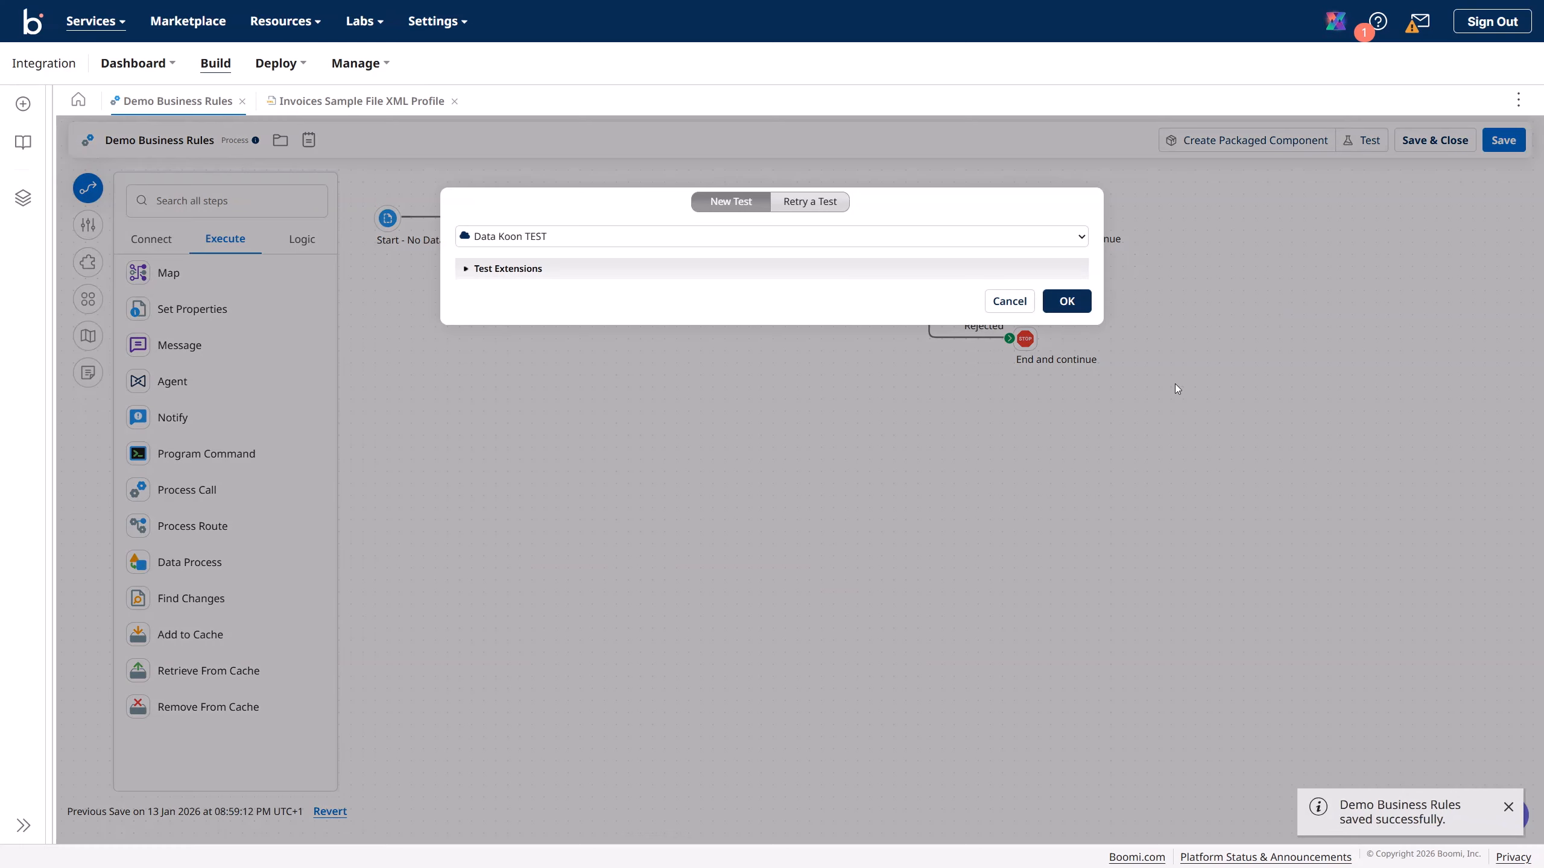
pyautogui.click(1066, 301)
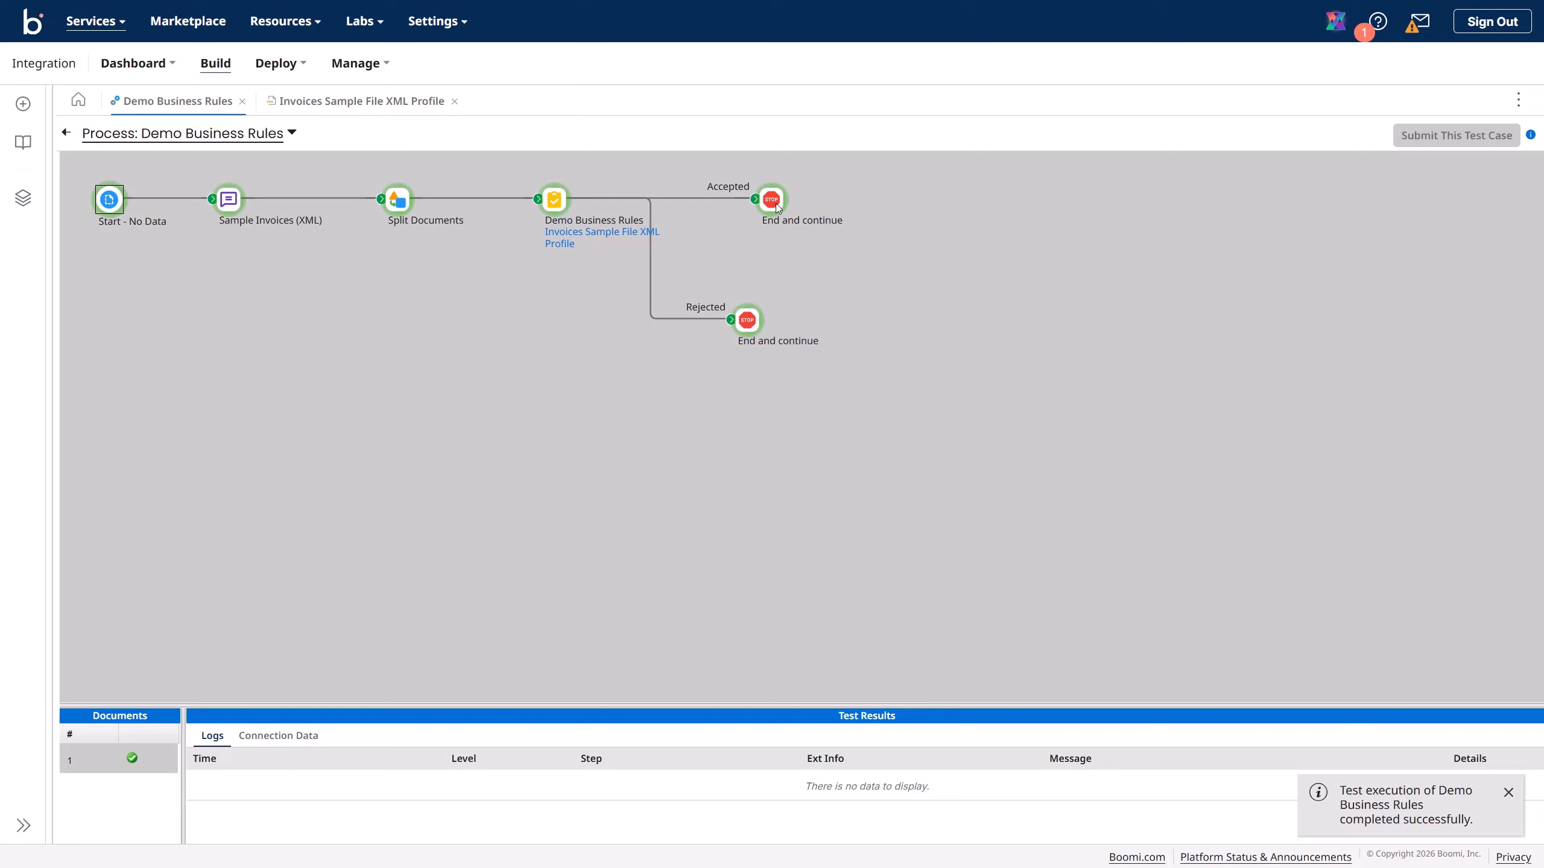
# - Examine the step source data of the documents that reached the end step on the Rejected path
pyautogui.click(751, 323)
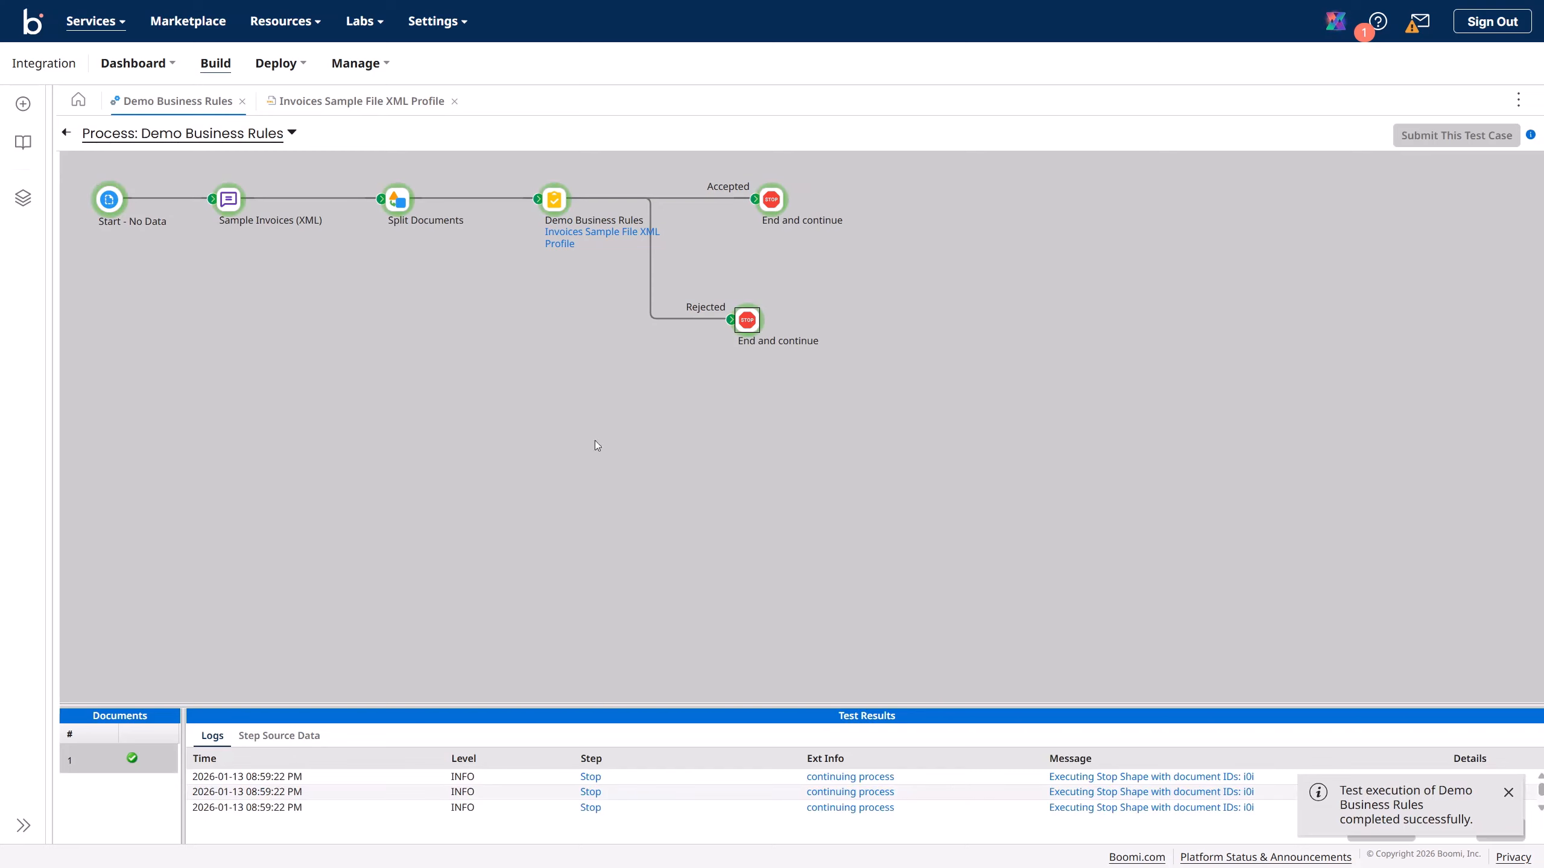
pyautogui.click(284, 738)
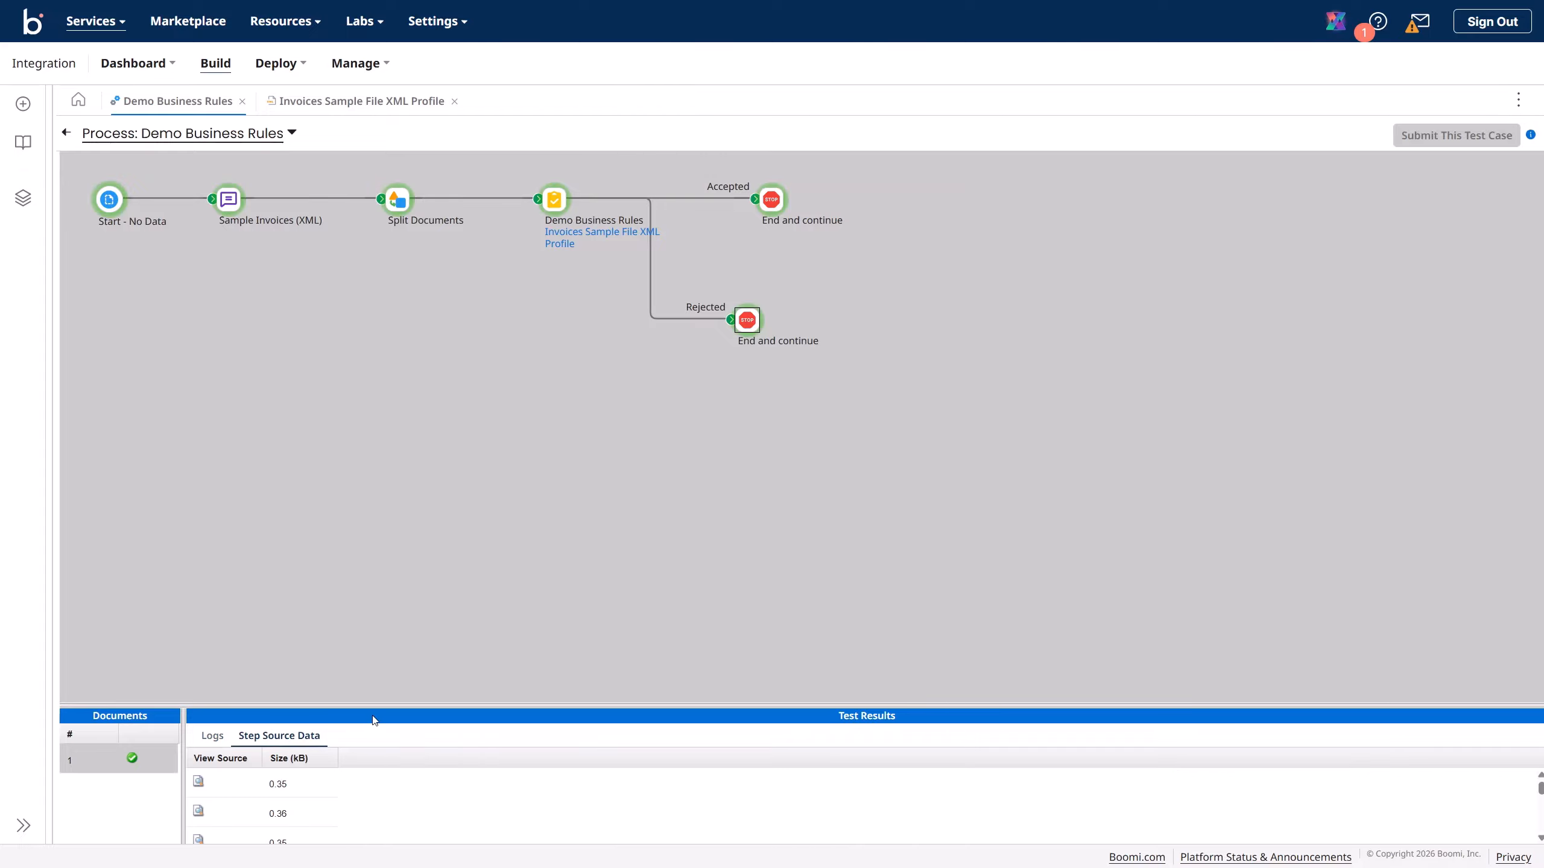
pyautogui.moveTo(370, 705); pyautogui.dragTo(427, 400)
pyautogui.scroll(-1, 340, 630)
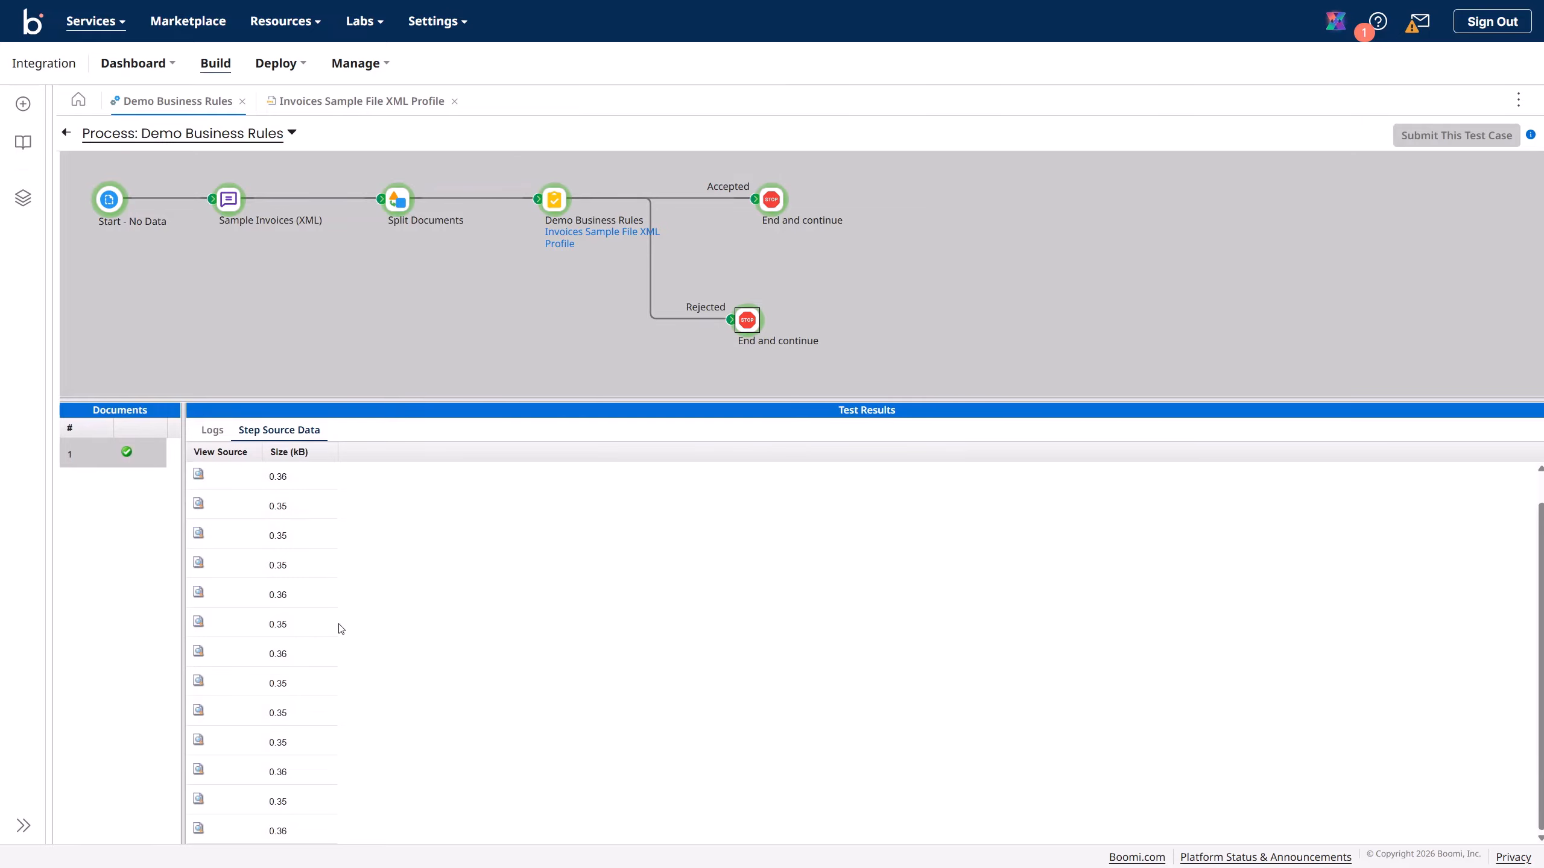
pyautogui.scroll(1, 341, 630)
pyautogui.scroll(-1, 344, 628)
pyautogui.scroll(1, 343, 627)
# - View the source document on the Accepted path and check its total_amount and payment_status values
pyautogui.click(772, 202)
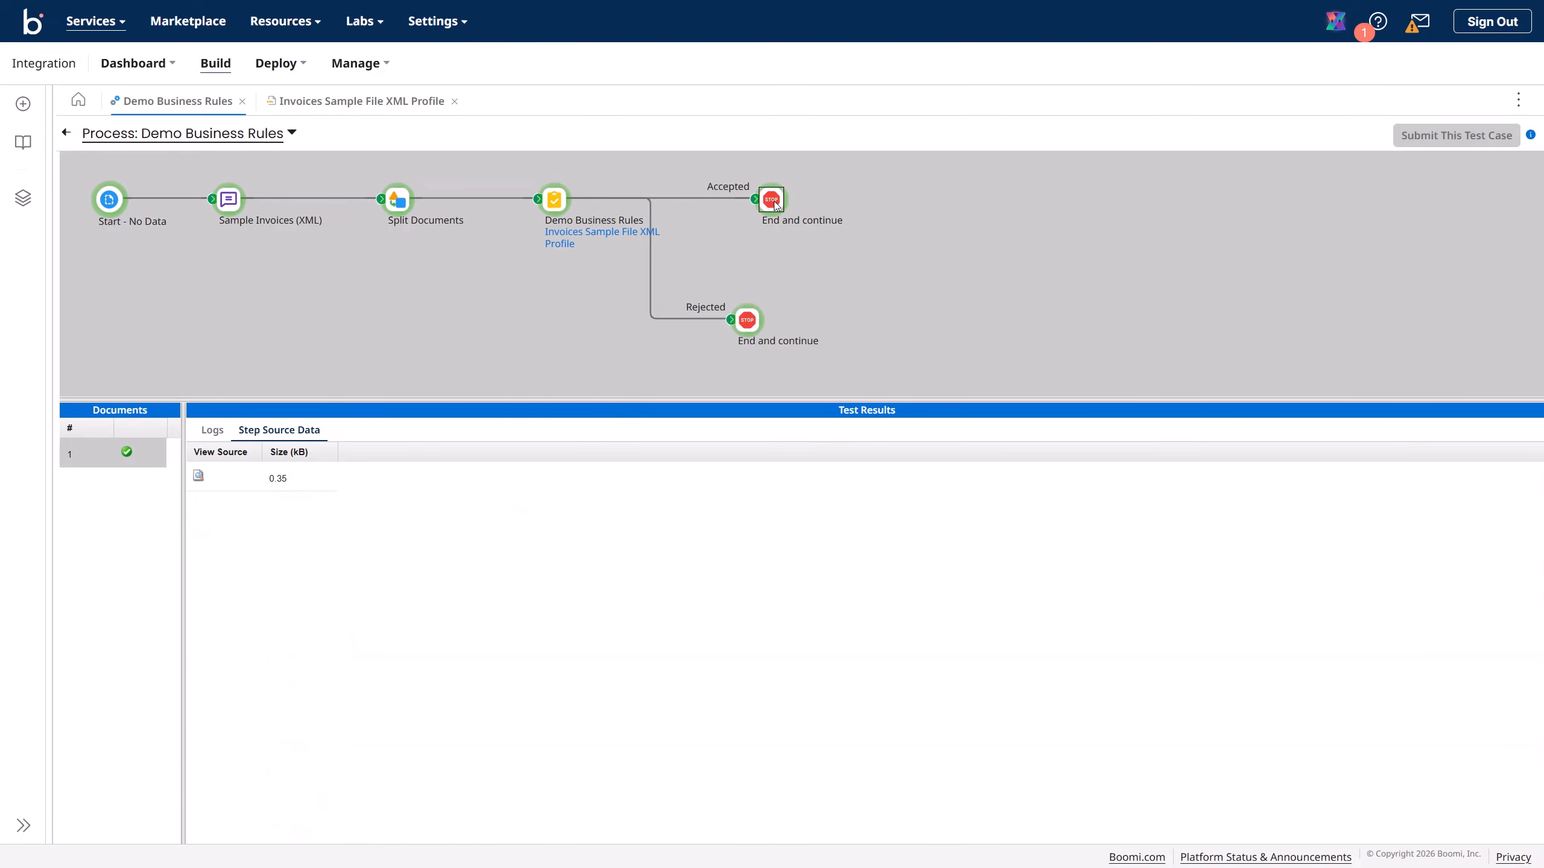
pyautogui.click(199, 477)
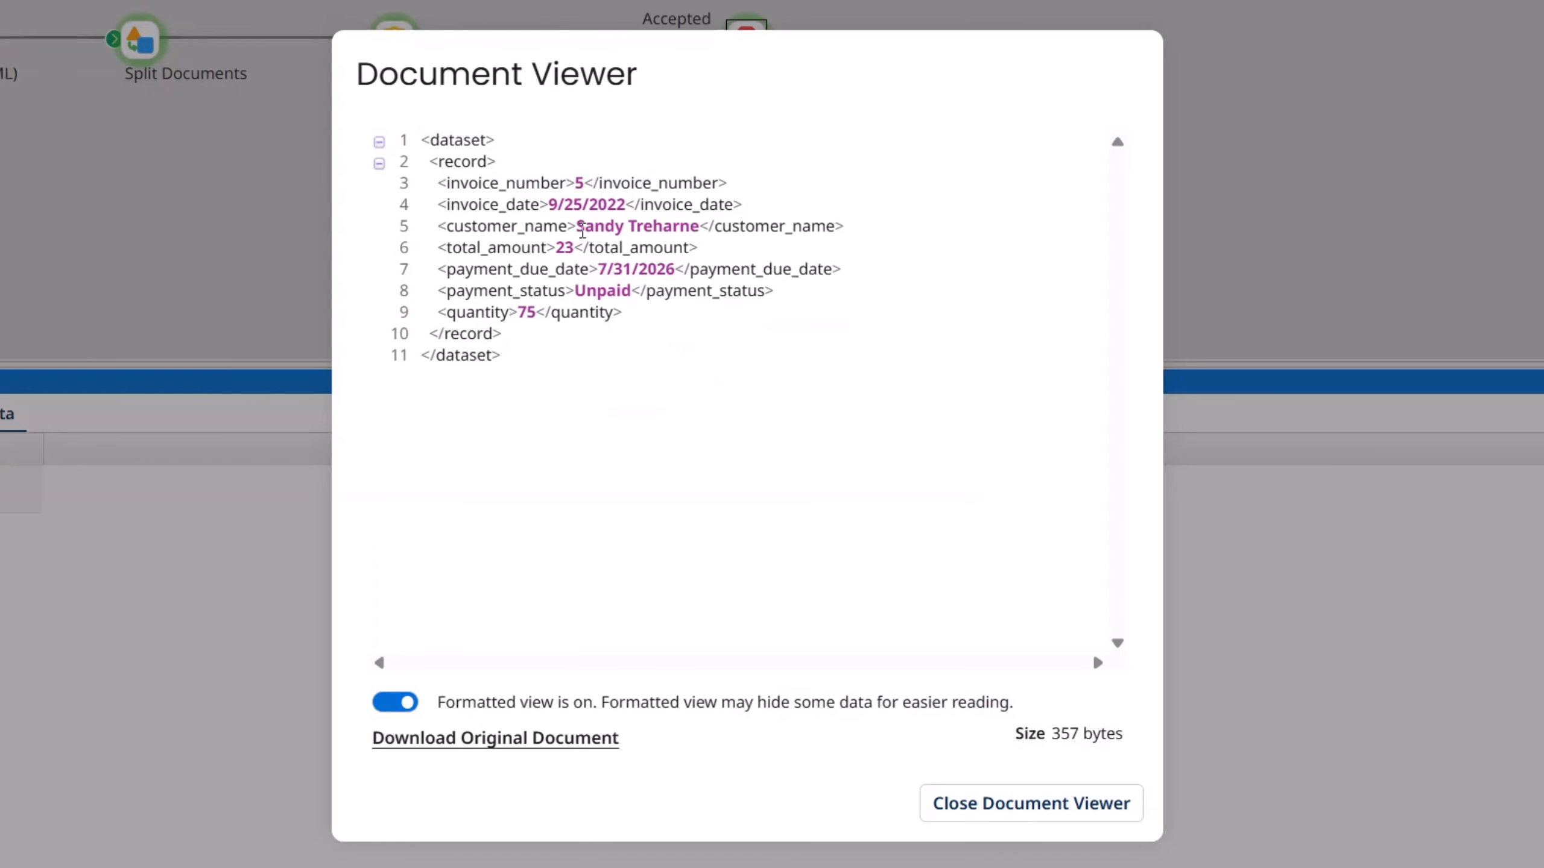
pyautogui.doubleClick(563, 248)
pyautogui.moveTo(632, 291); pyautogui.dragTo(576, 292)
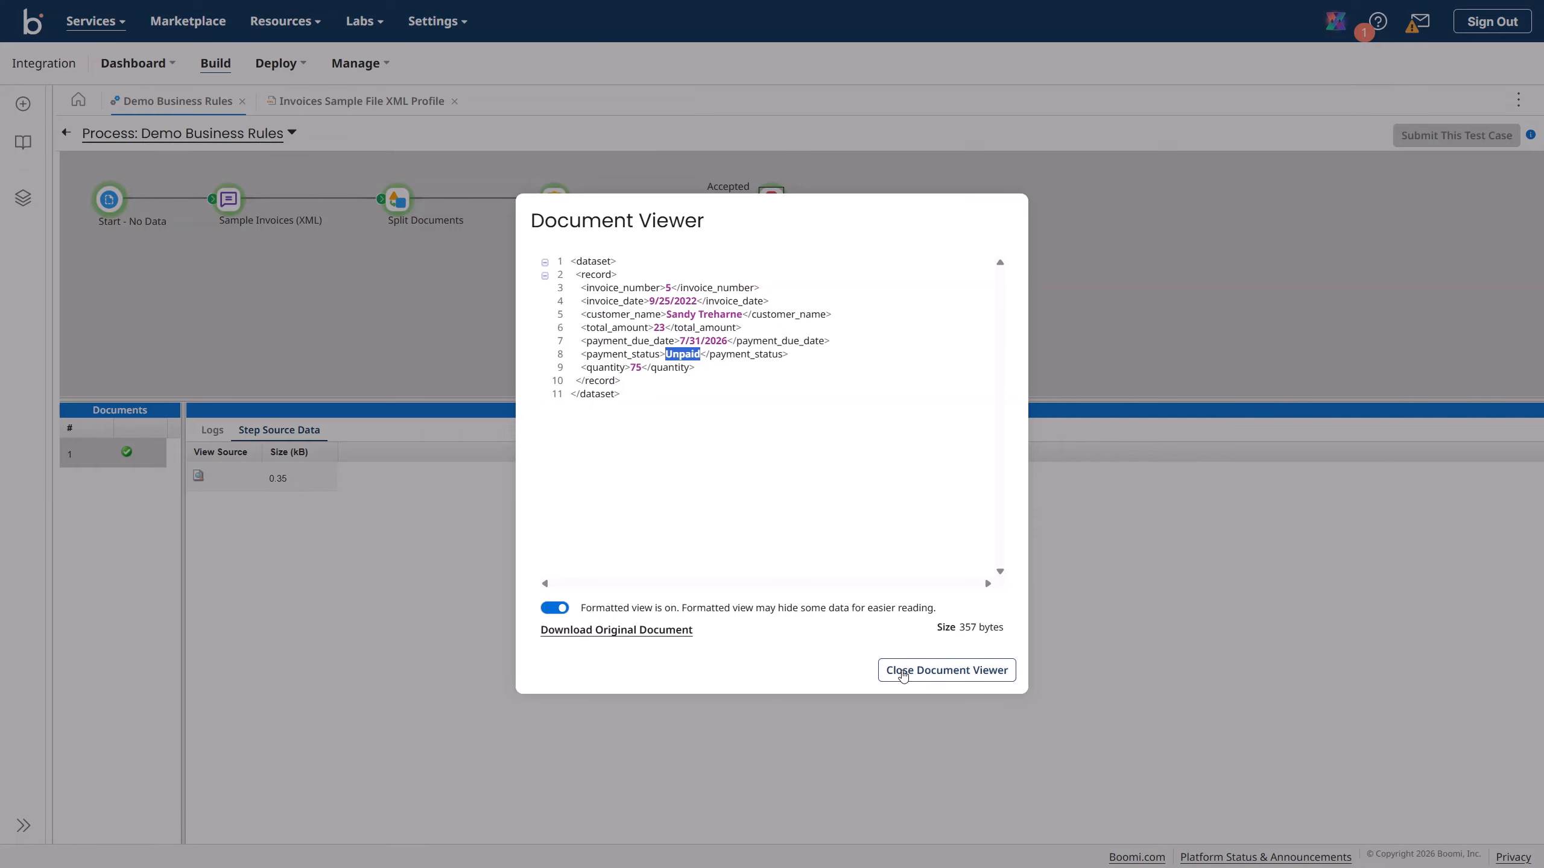
pyautogui.click(903, 671)
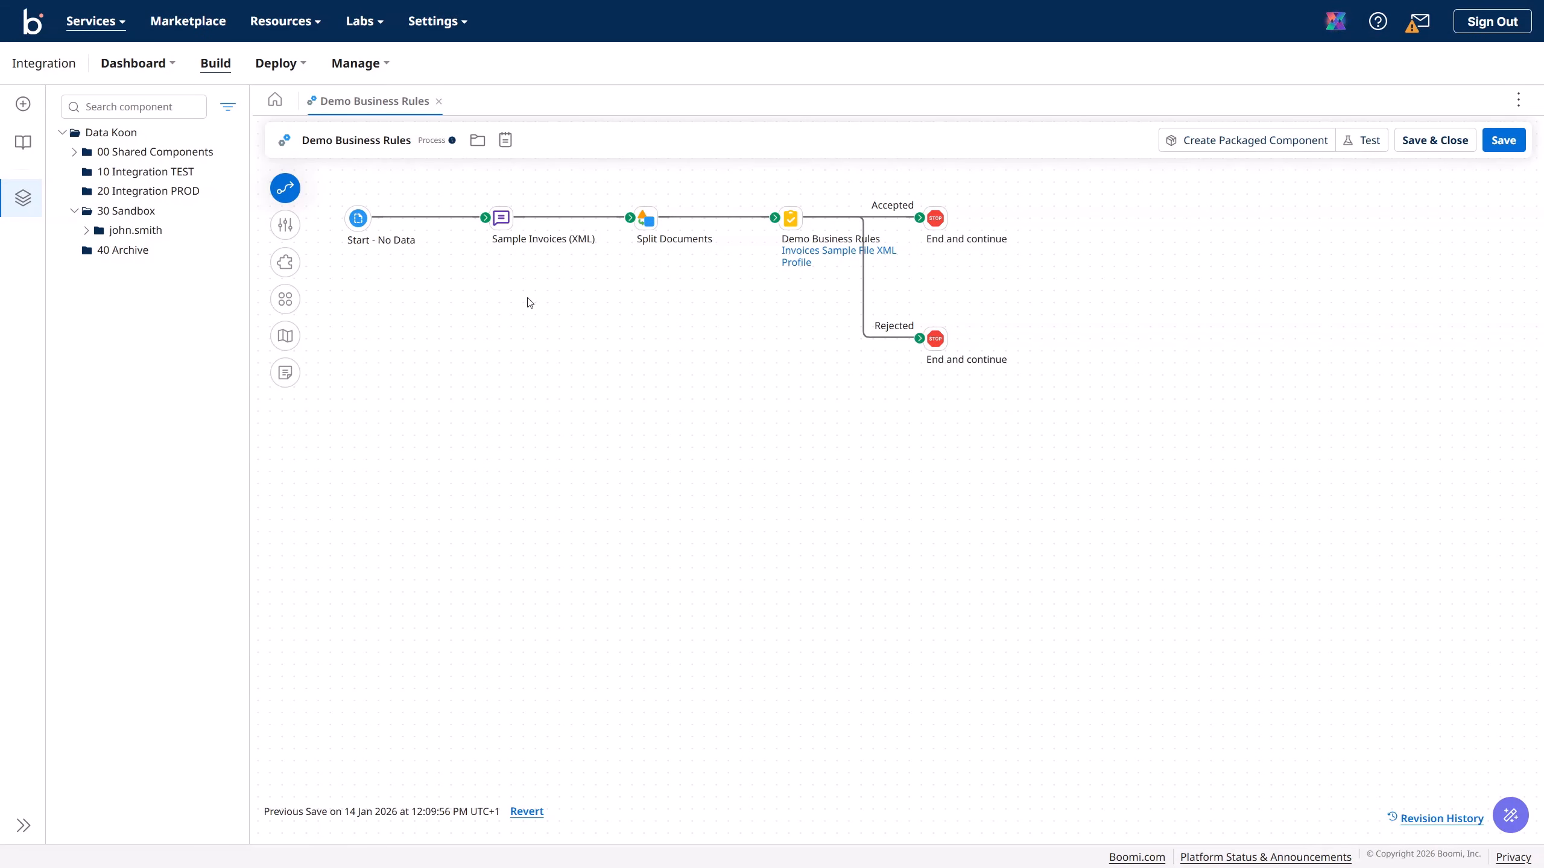
# - Close the Demo Business Rules process and create a folder named Try Catch inside the demo folder
pyautogui.click(438, 101)
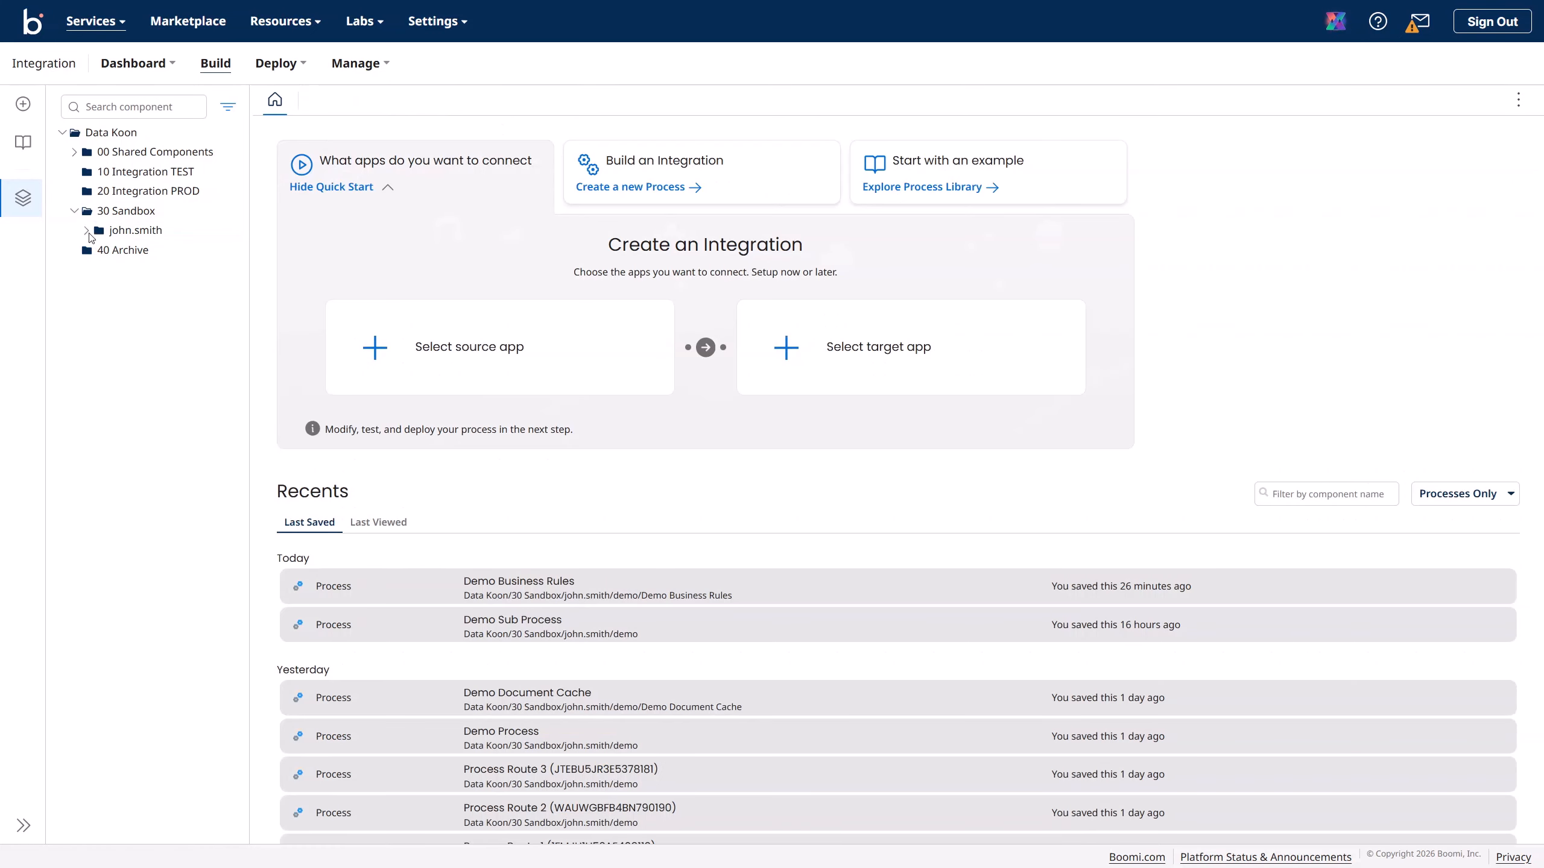
pyautogui.click(87, 230)
pyautogui.click(230, 250)
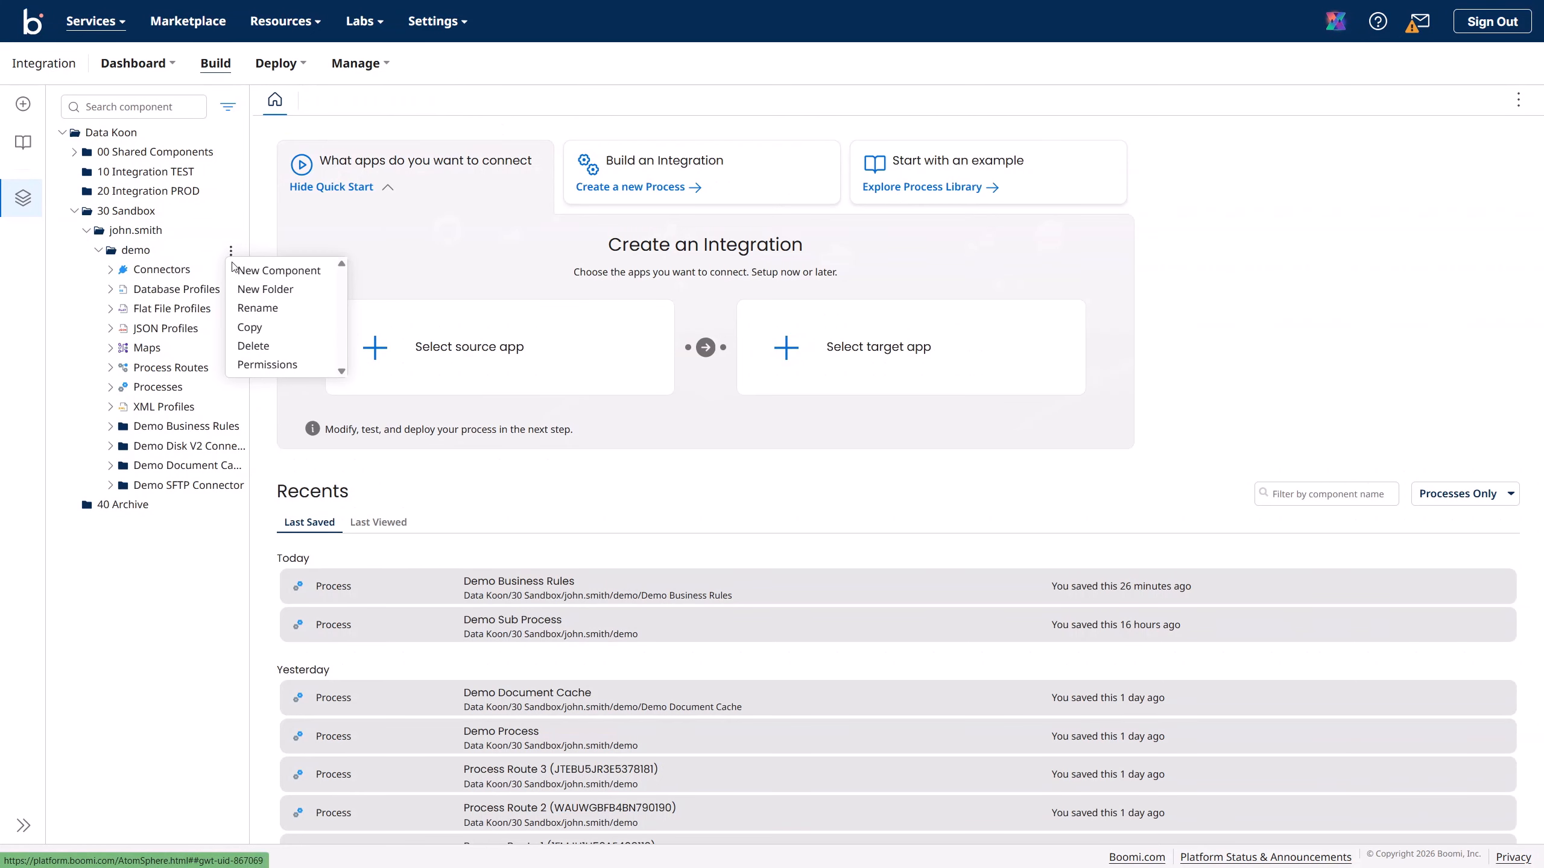
pyautogui.click(265, 291)
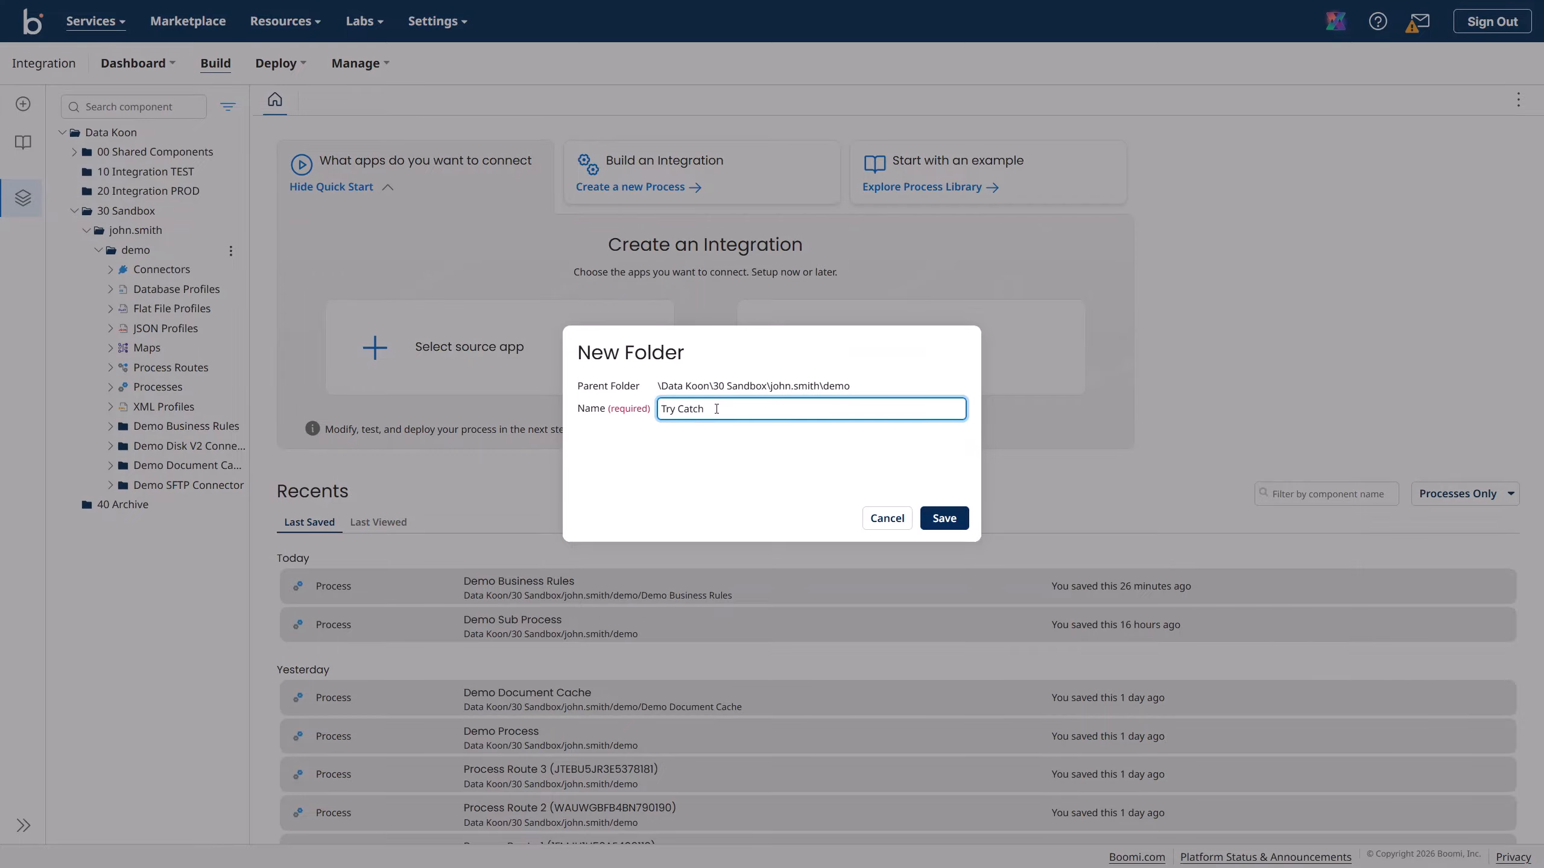
pyautogui.click(944, 523)
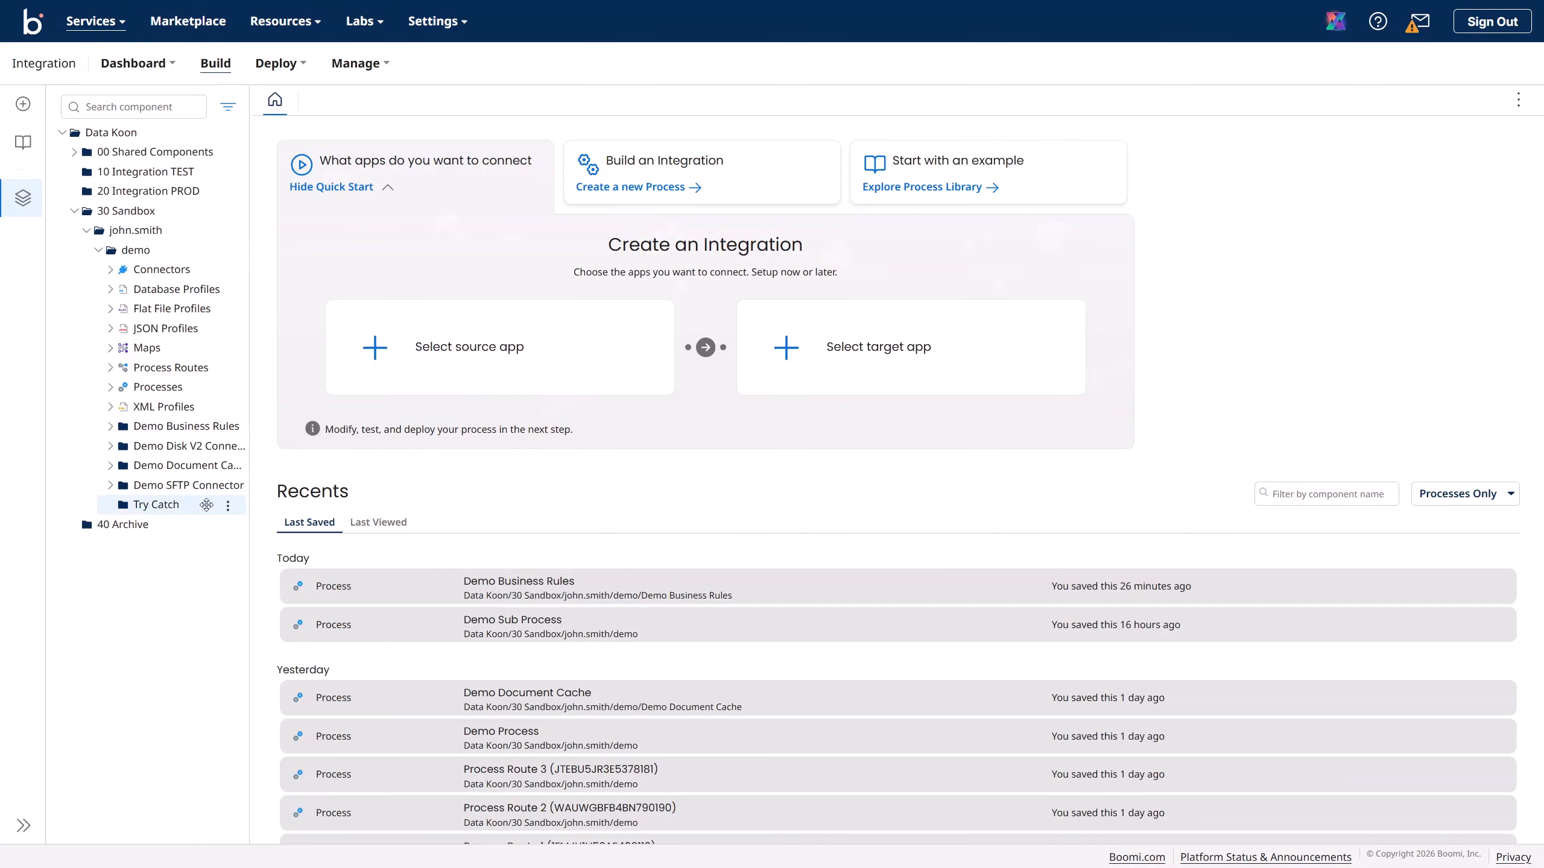
# - Rename the Try Catch folder as Demo Try Catch
pyautogui.click(228, 505)
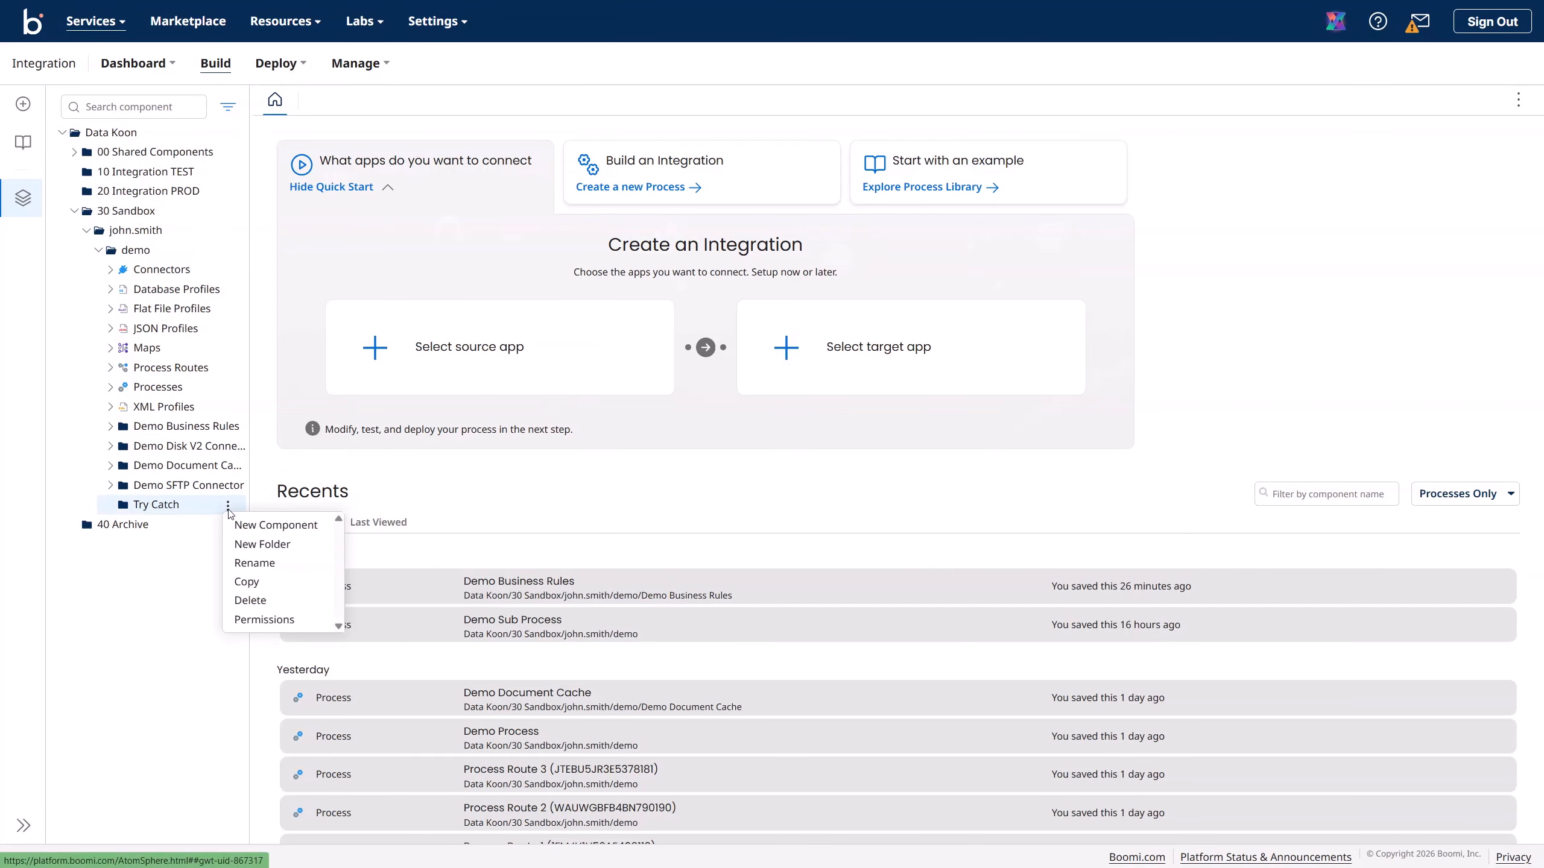
pyautogui.click(254, 563)
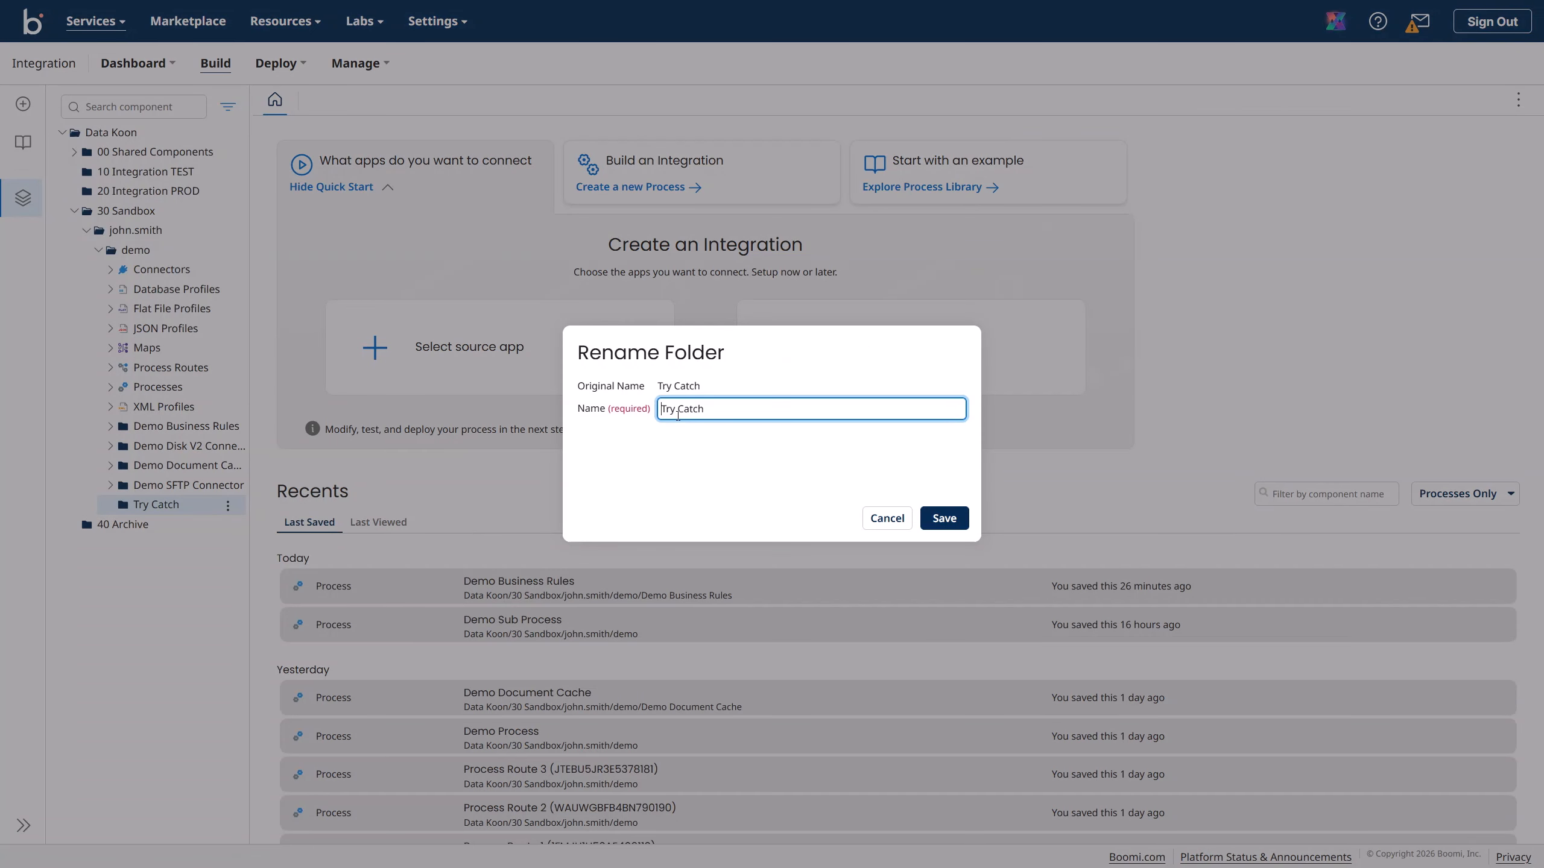
pyautogui.write('Demo')
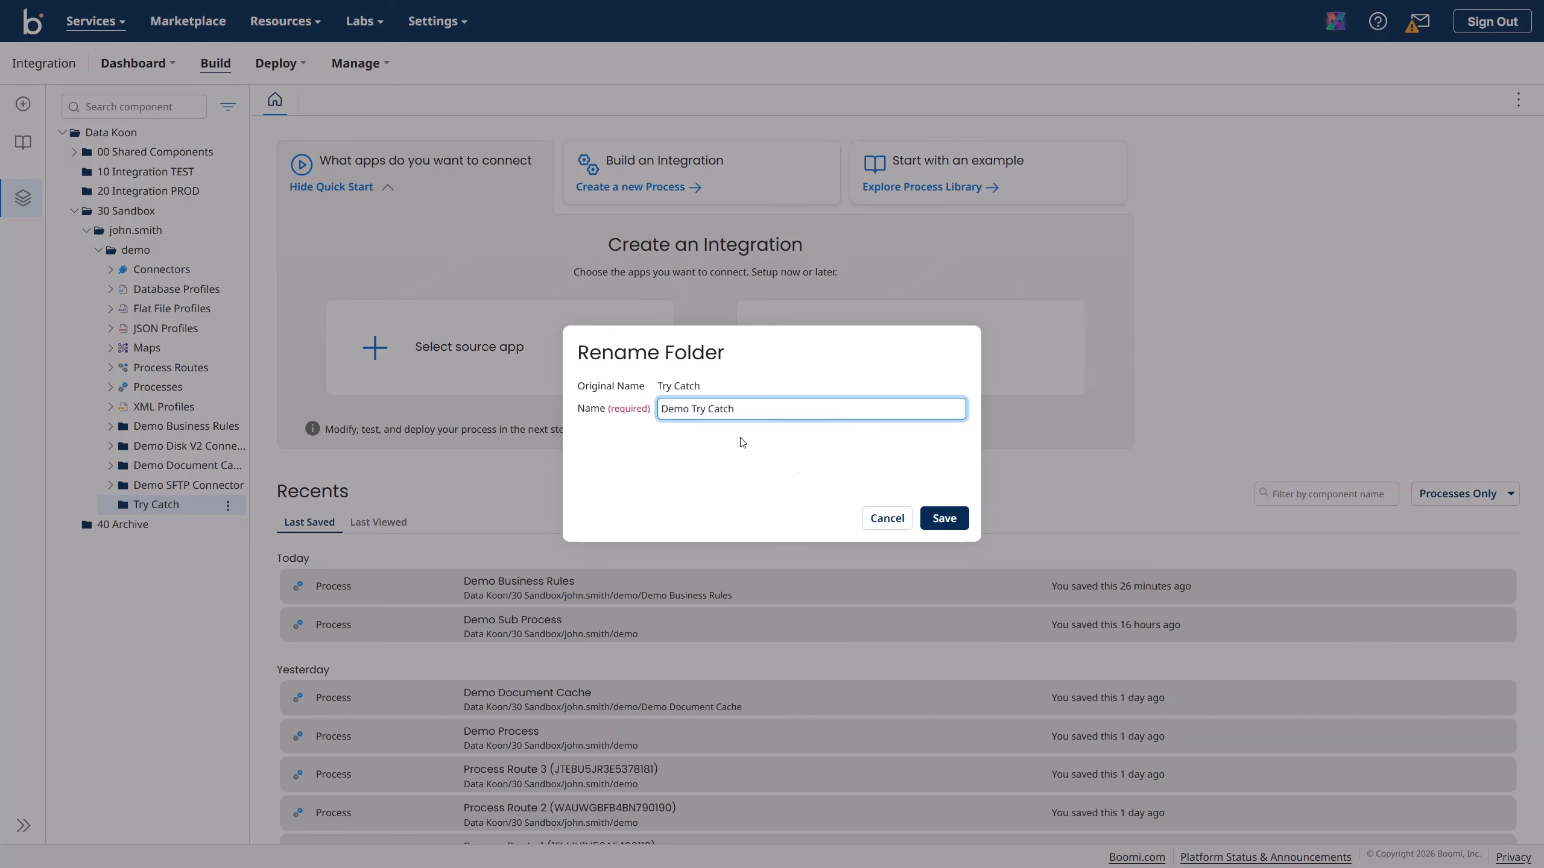
pyautogui.click(944, 518)
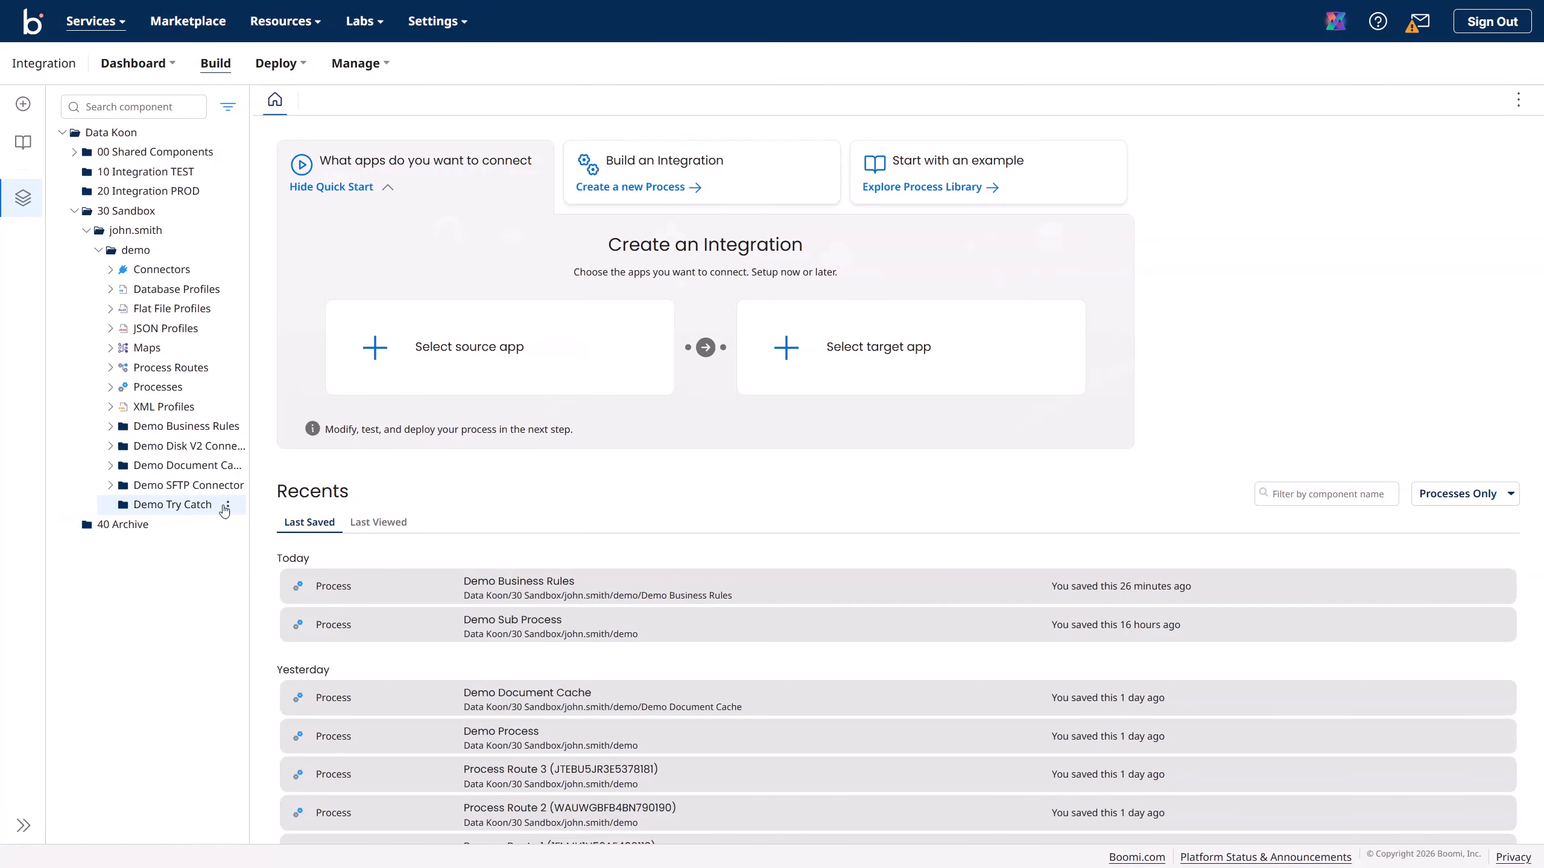
# - Create a Process component in the Demo Try Catch folder with its Start step set to No Data
pyautogui.click(227, 507)
pyautogui.click(275, 525)
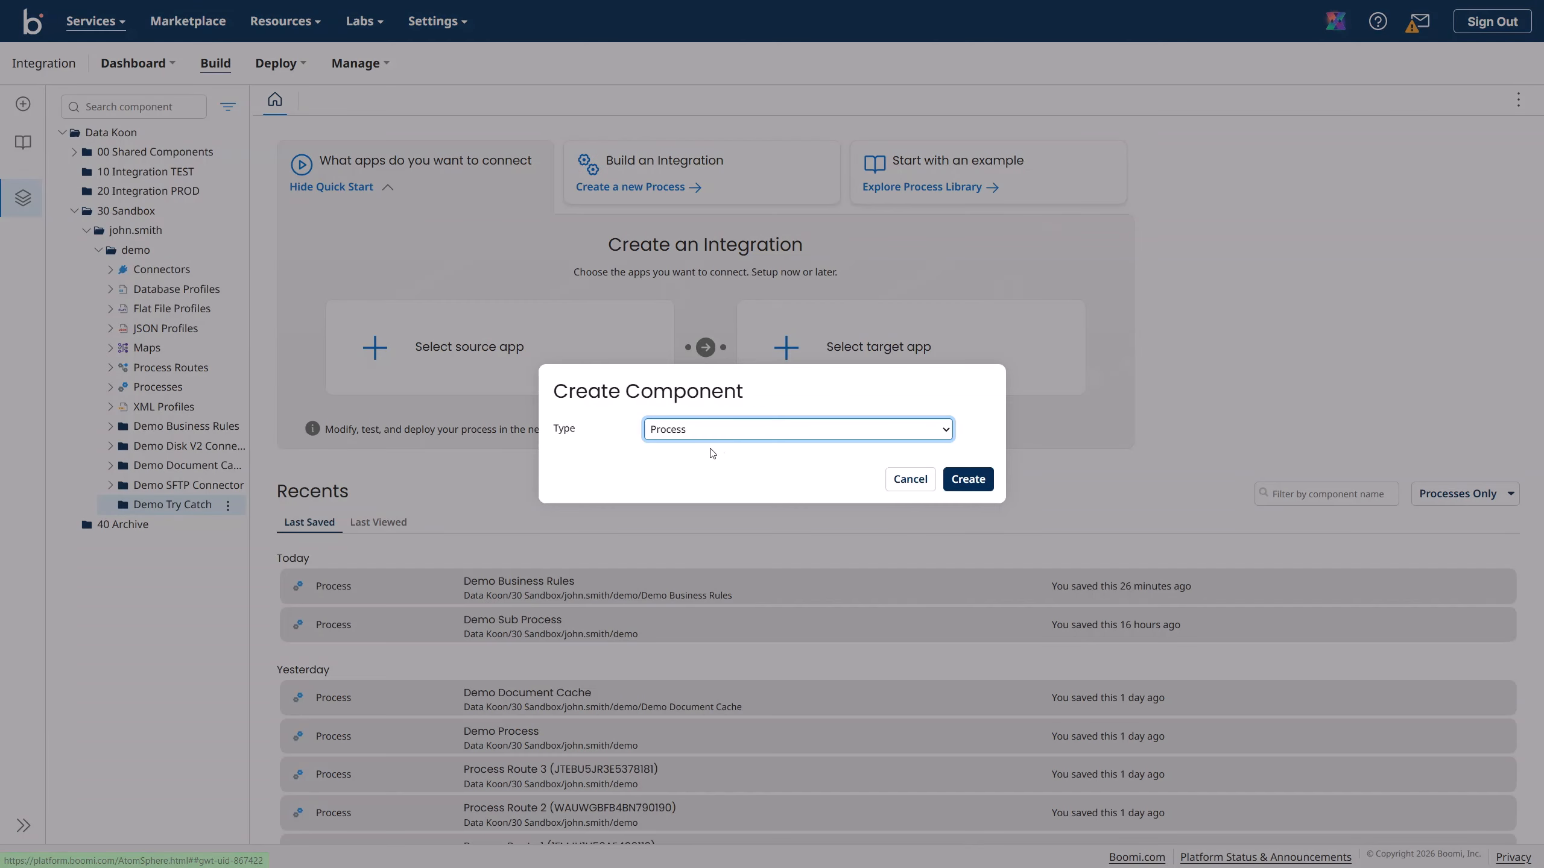
pyautogui.click(967, 479)
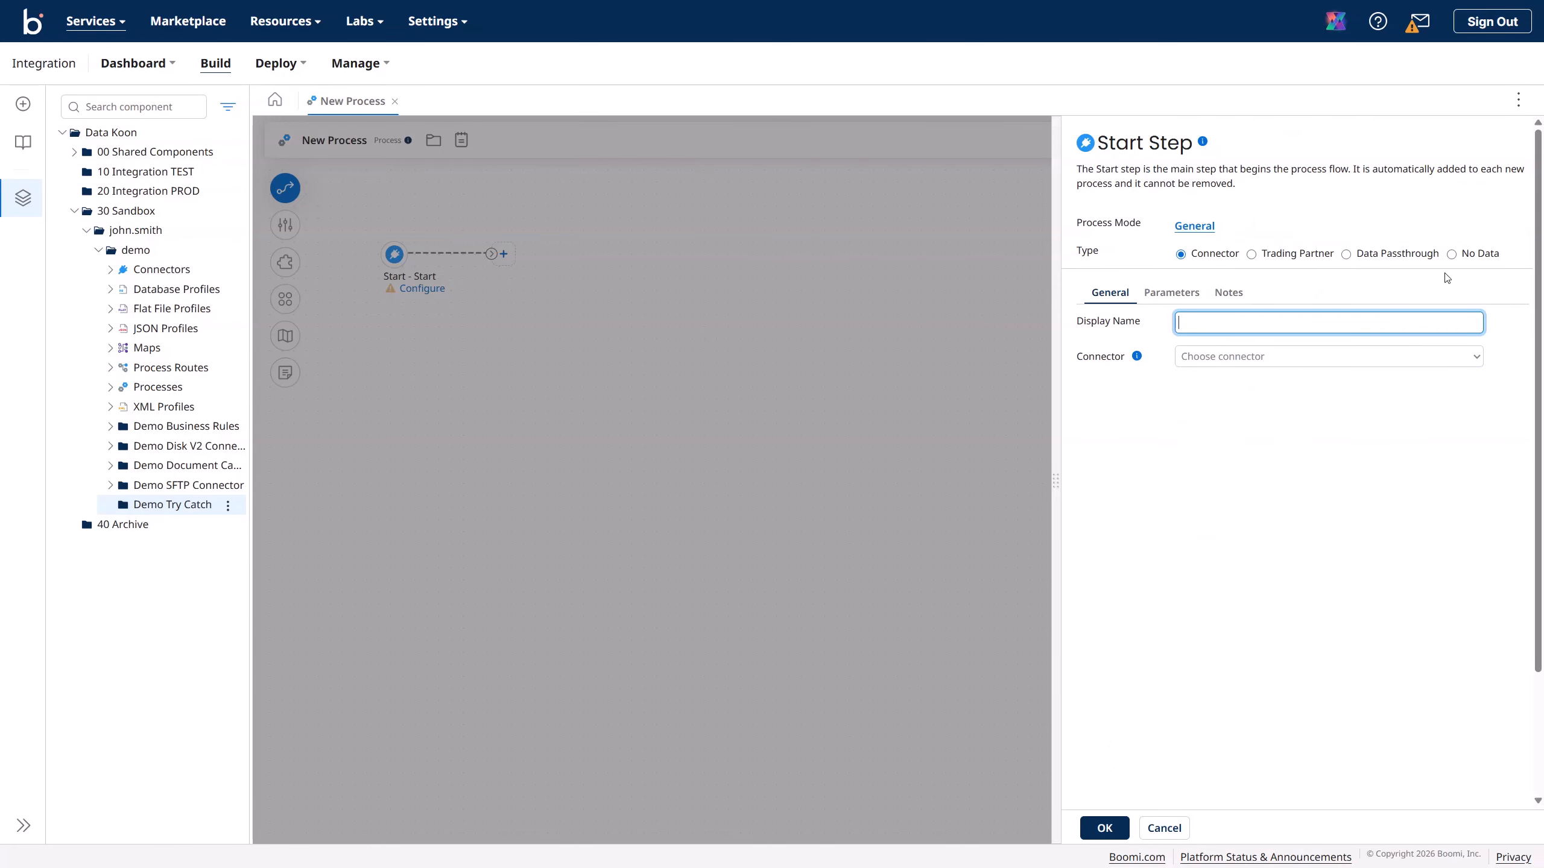
pyautogui.click(1453, 255)
pyautogui.click(1104, 827)
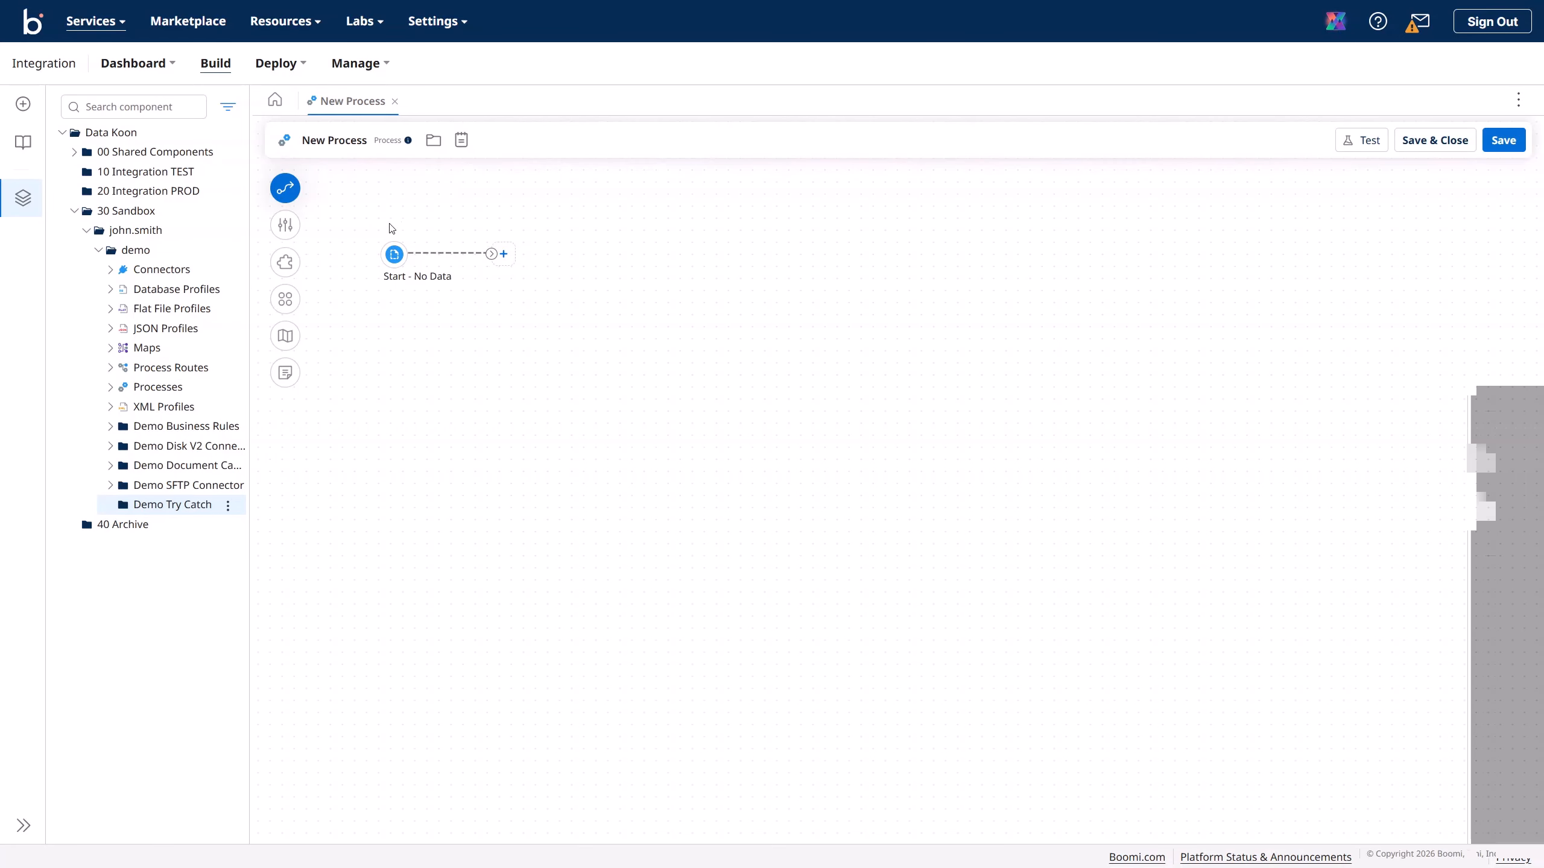
# - Rename the new process as Demo Try Catch
pyautogui.click(331, 146)
pyautogui.hotkey('ctrl', 'a')
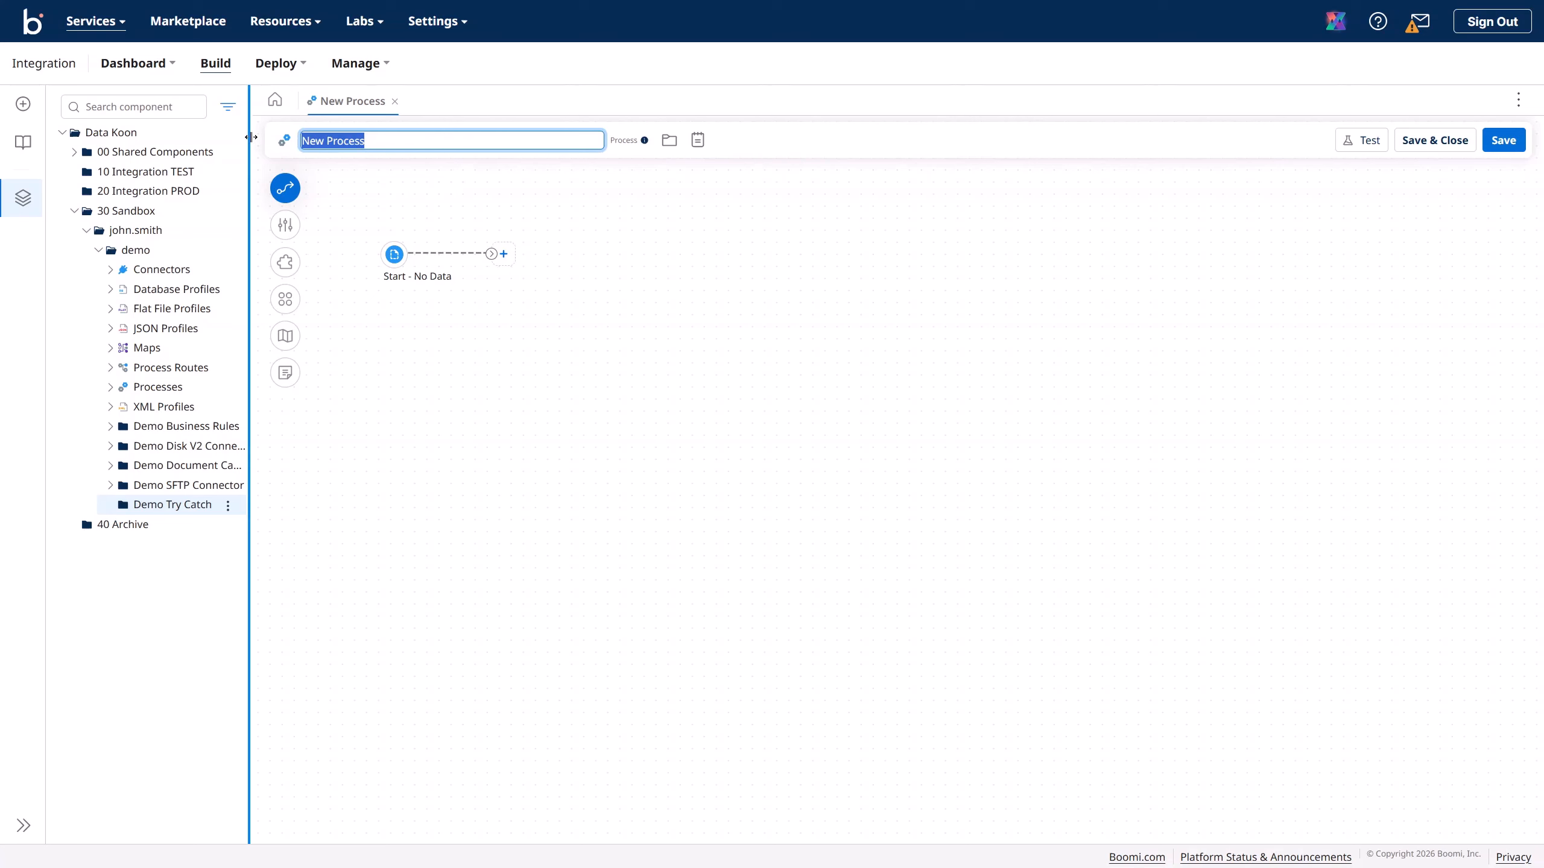
pyautogui.write('Demo Try Catch')
pyautogui.press('Return')
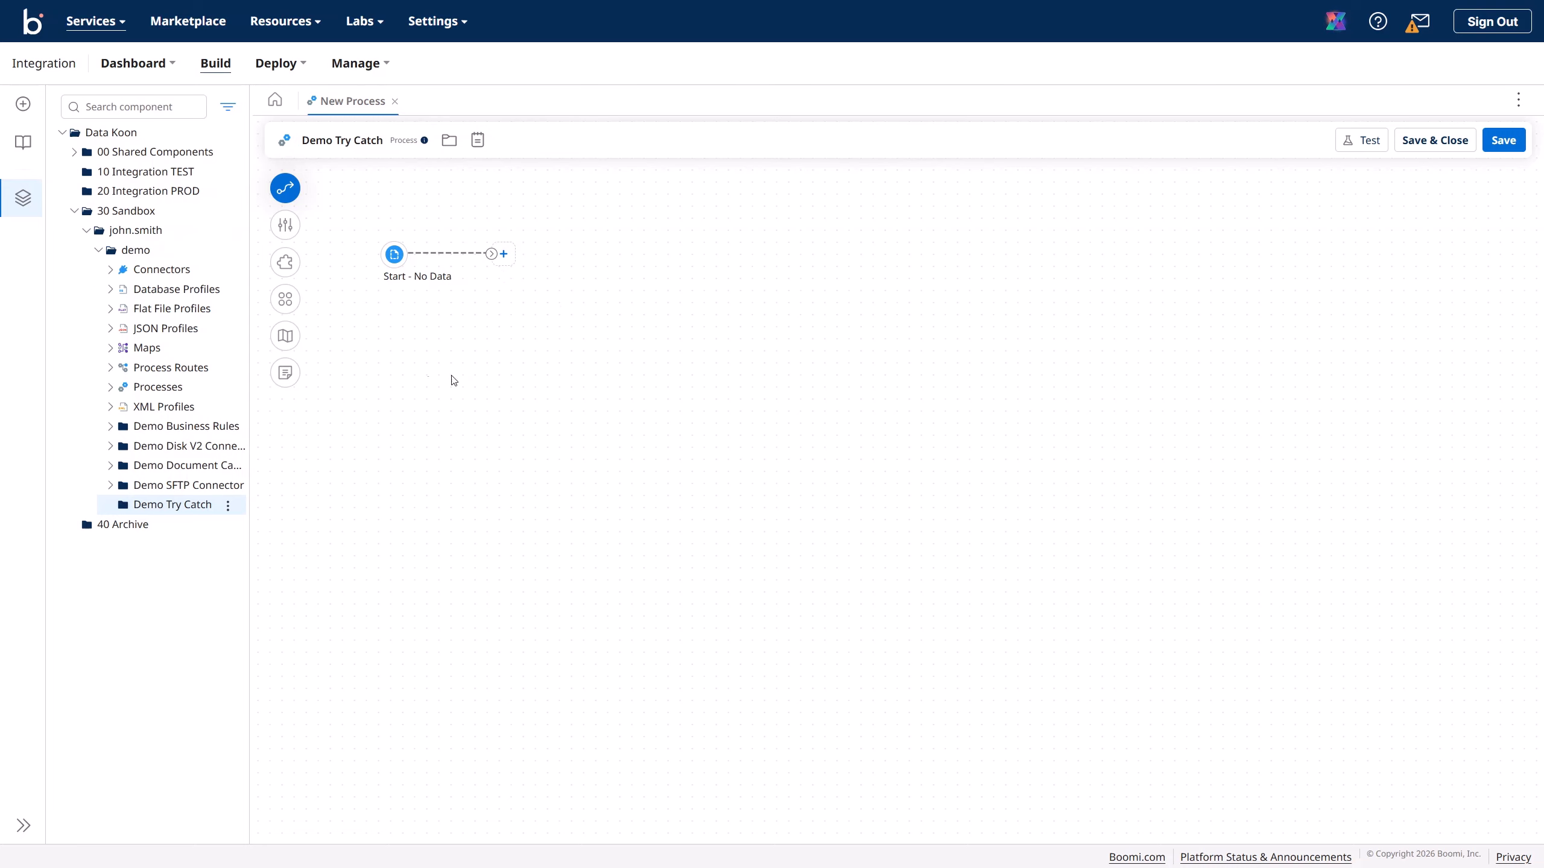
# - Add a Try/Catch logic step to the canvas, below the Start step
pyautogui.click(285, 188)
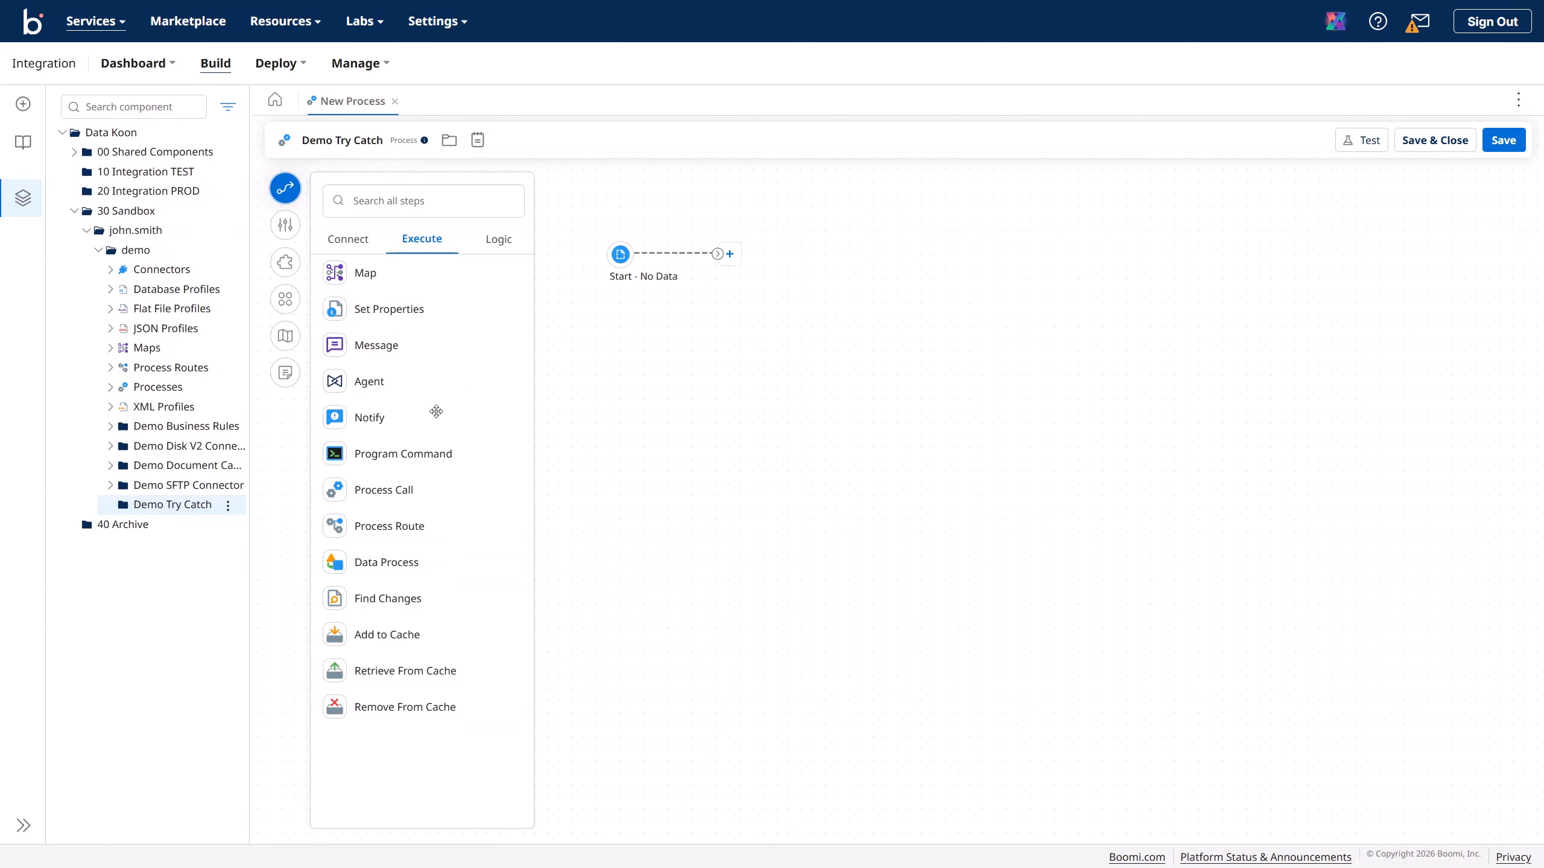
pyautogui.click(494, 248)
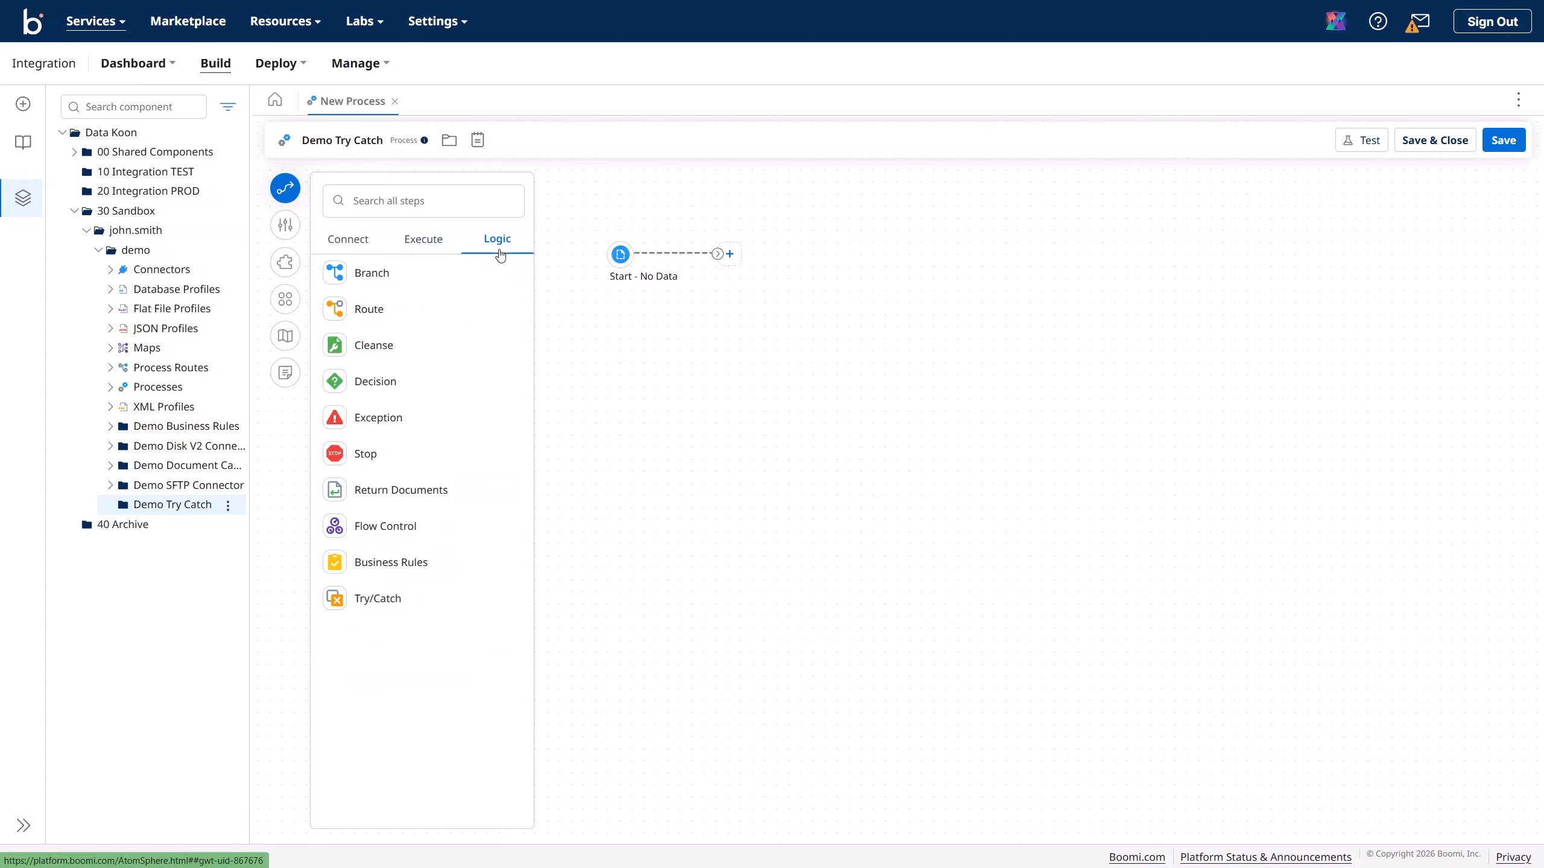
pyautogui.moveTo(389, 598); pyautogui.dragTo(699, 441)
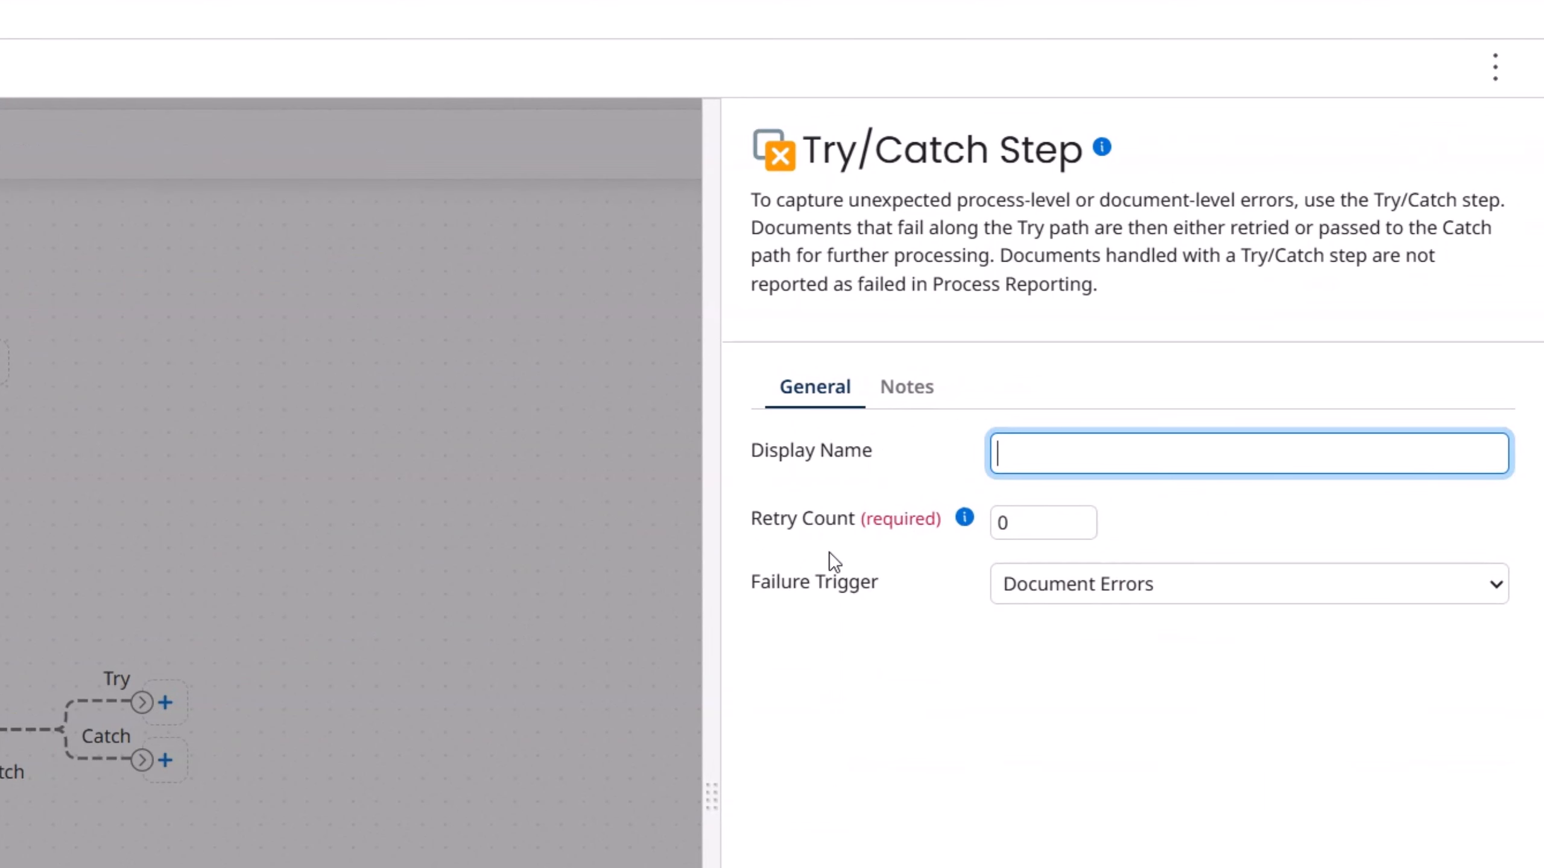
pyautogui.click(764, 203)
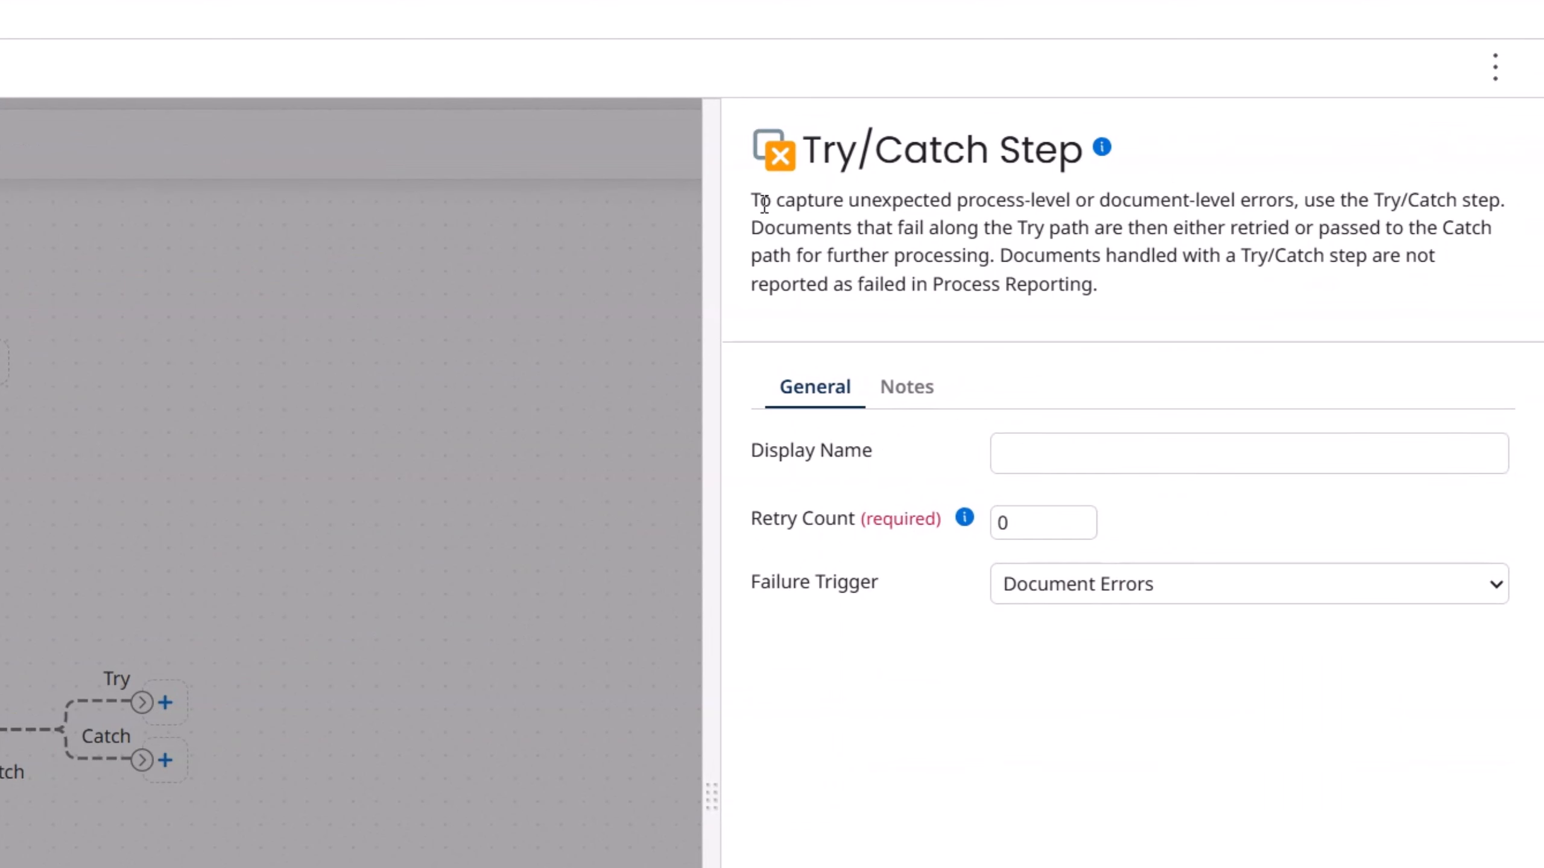
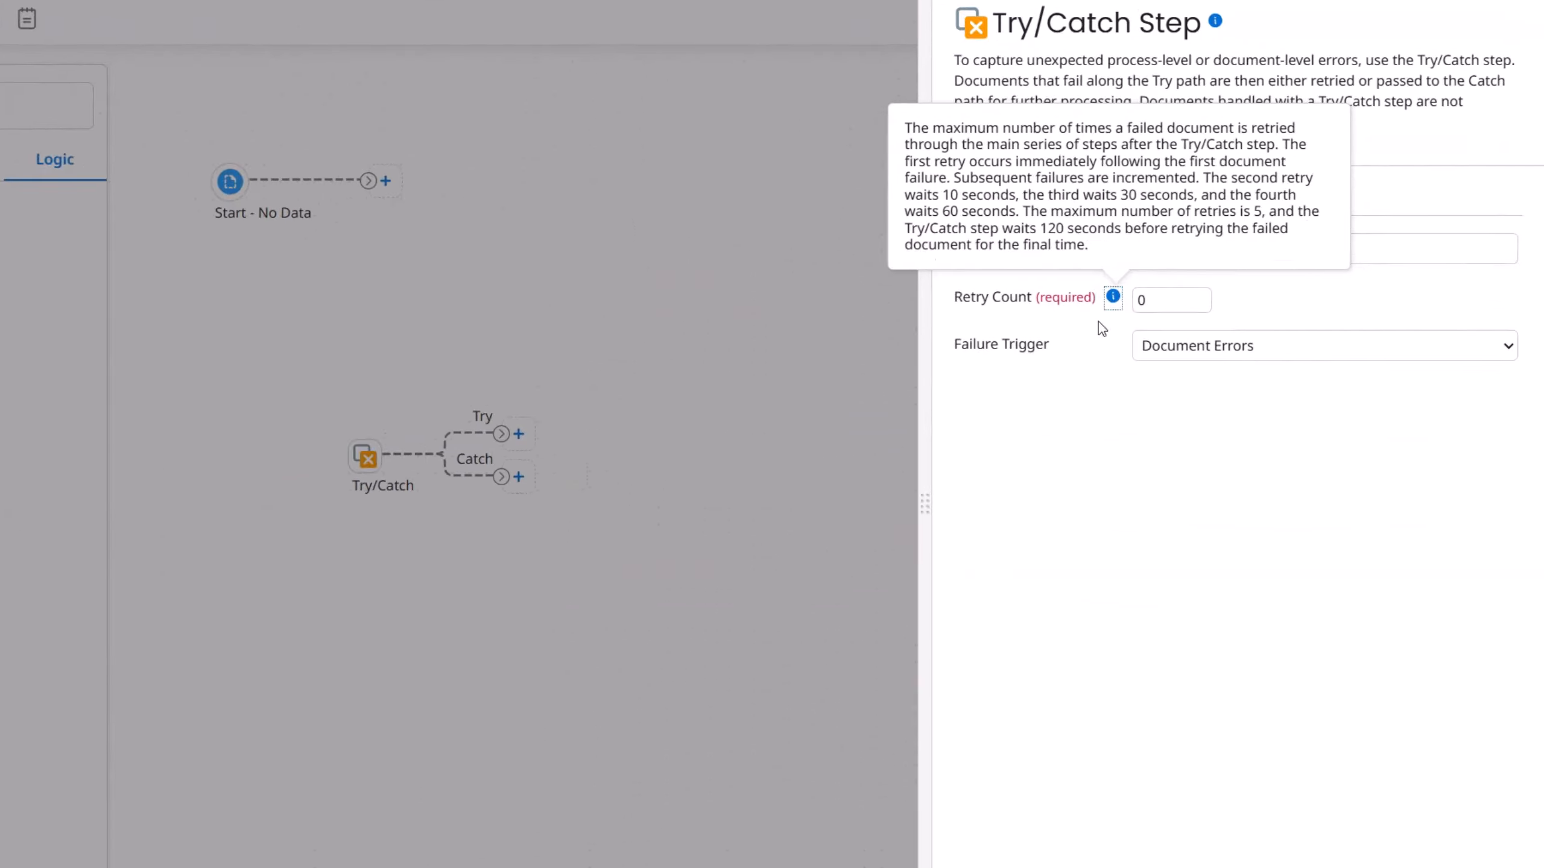
# - Try the values 6, 5, 4, 3, 2 and 1 one after another as the Try/Catch step's Retry Count
pyautogui.click(847, 212)
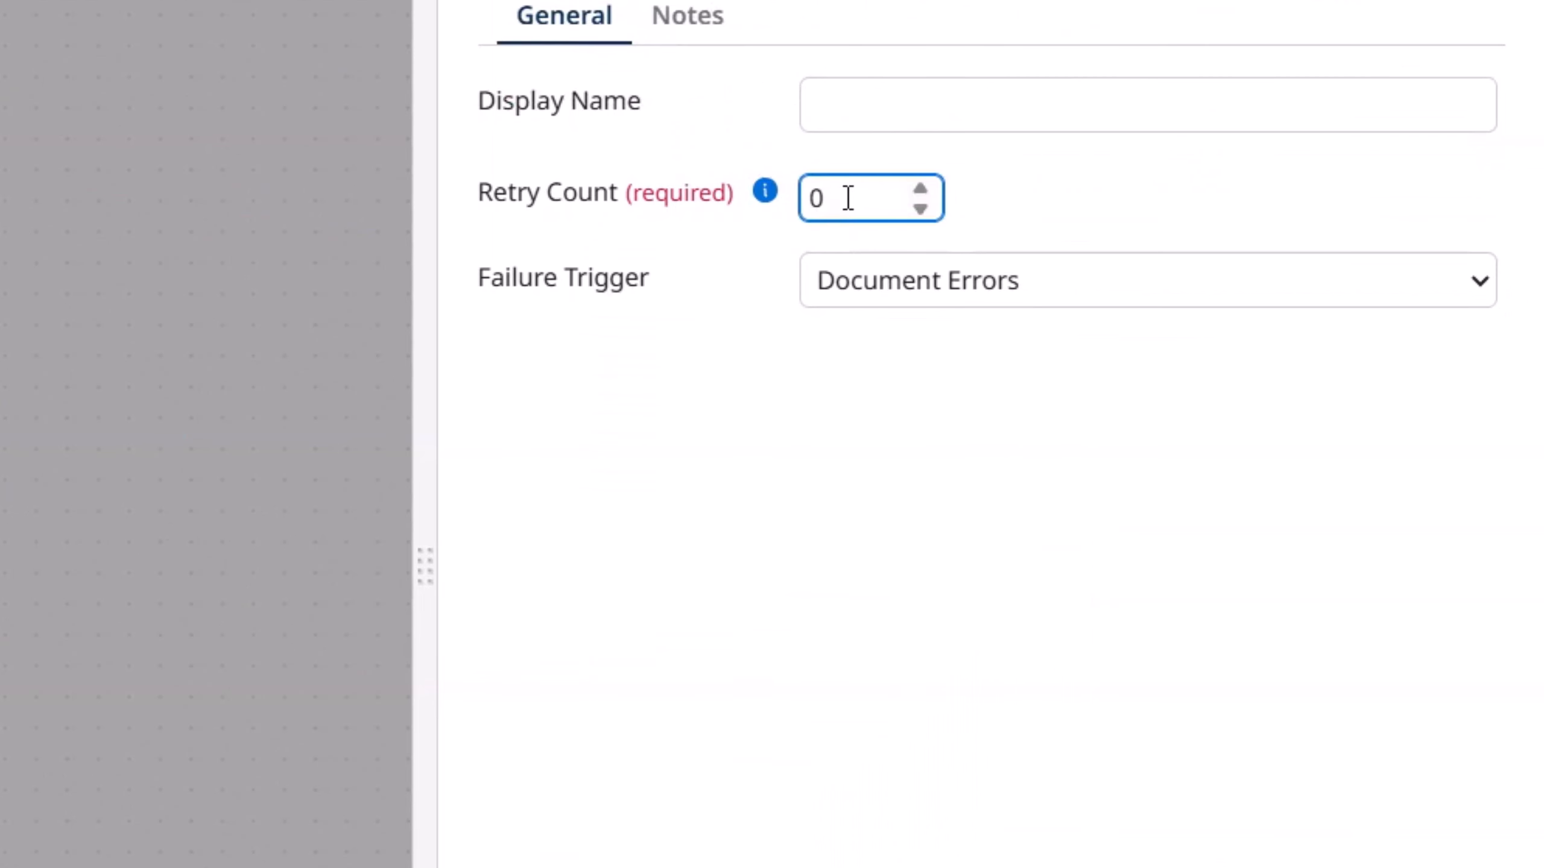
pyautogui.doubleClick(848, 198)
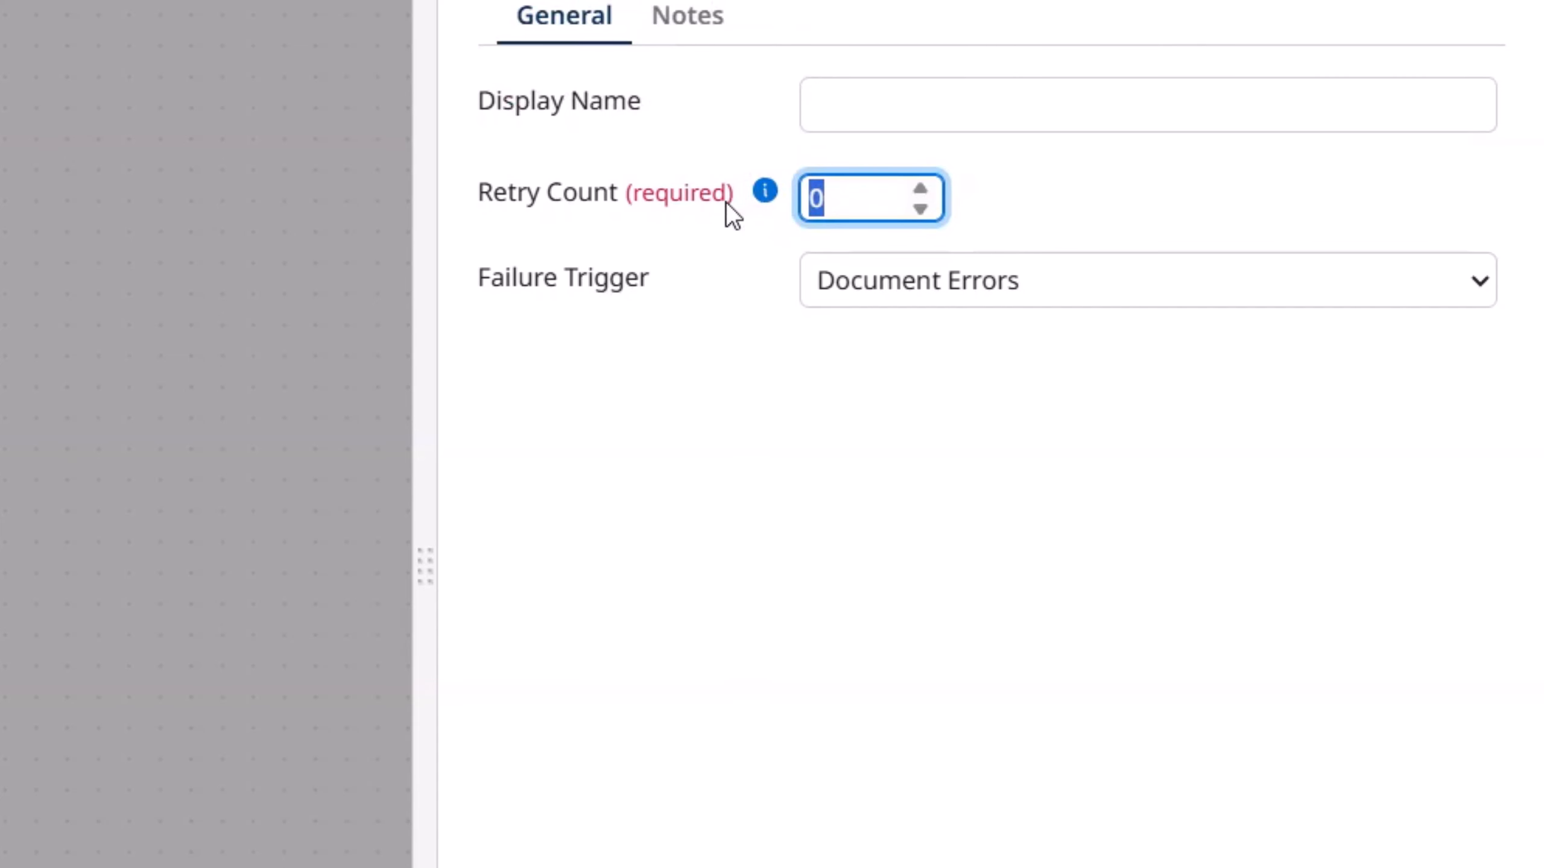
pyautogui.write('6')
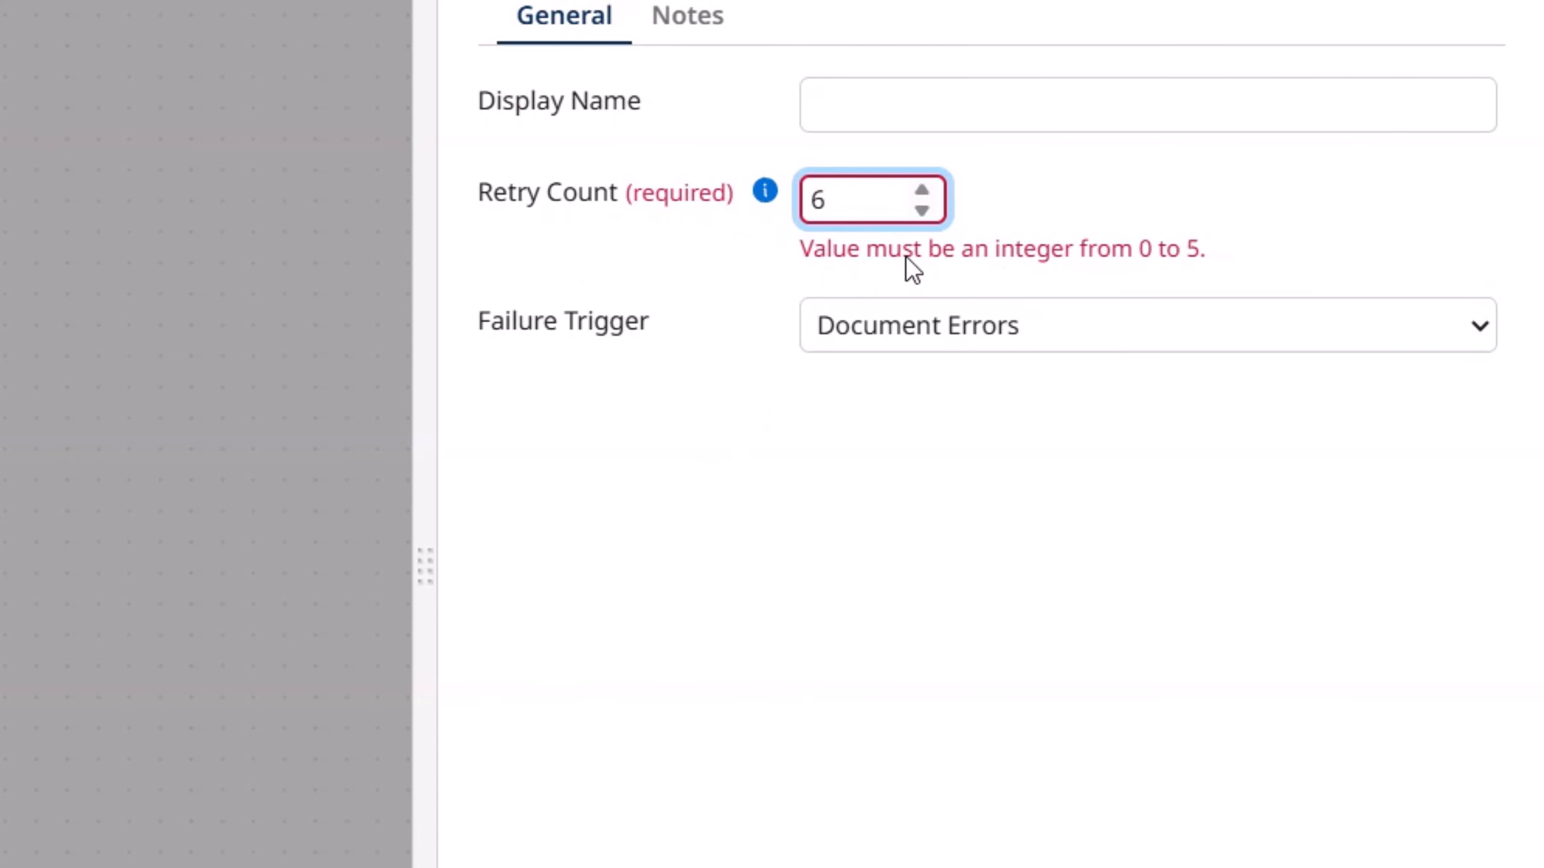
pyautogui.doubleClick(838, 210)
pyautogui.write('5')
pyautogui.press('Tab')
pyautogui.doubleClick(844, 207)
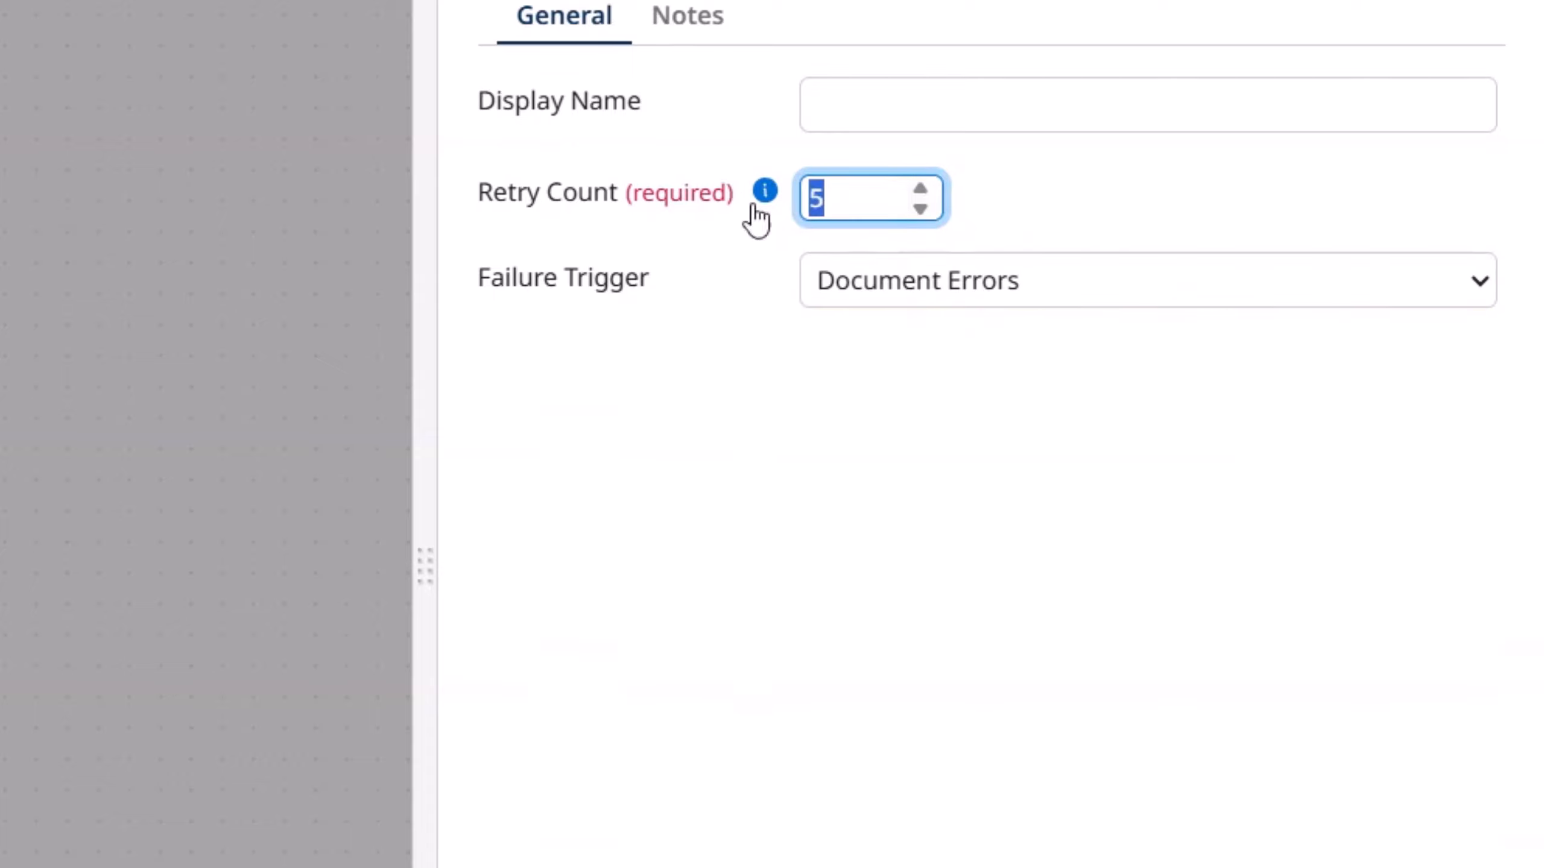
pyautogui.write('4')
pyautogui.doubleClick(827, 198)
pyautogui.write('3')
pyautogui.doubleClick(857, 194)
pyautogui.write('2')
pyautogui.doubleClick(855, 204)
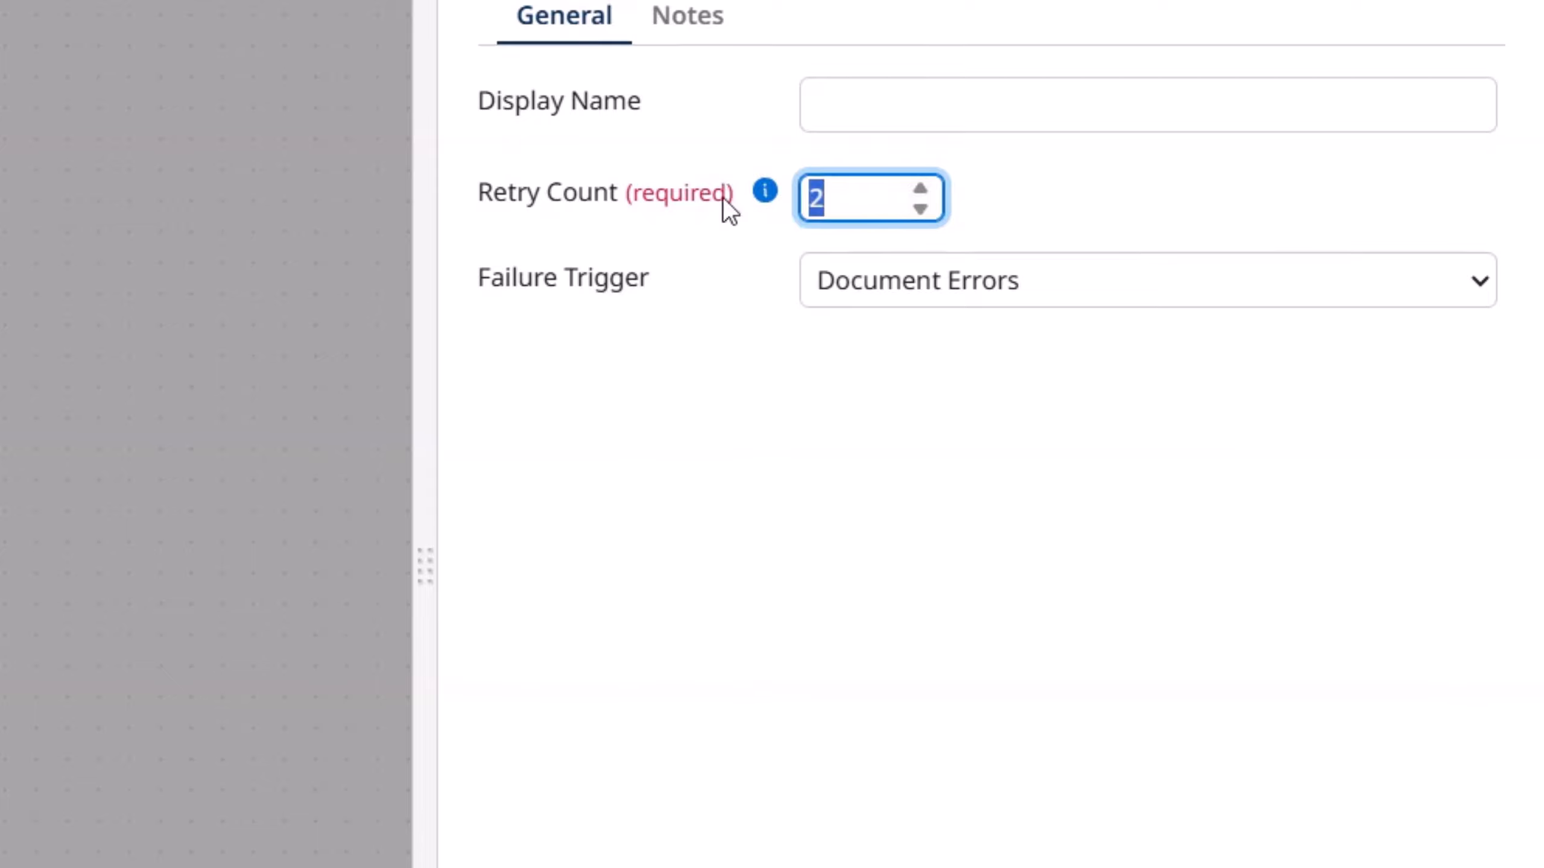
pyautogui.write('1')
# - Set the Try/Catch step's Retry Count to 3 and its Failure Trigger to All Errors, and apply the settings
pyautogui.doubleClick(854, 204)
pyautogui.write('3')
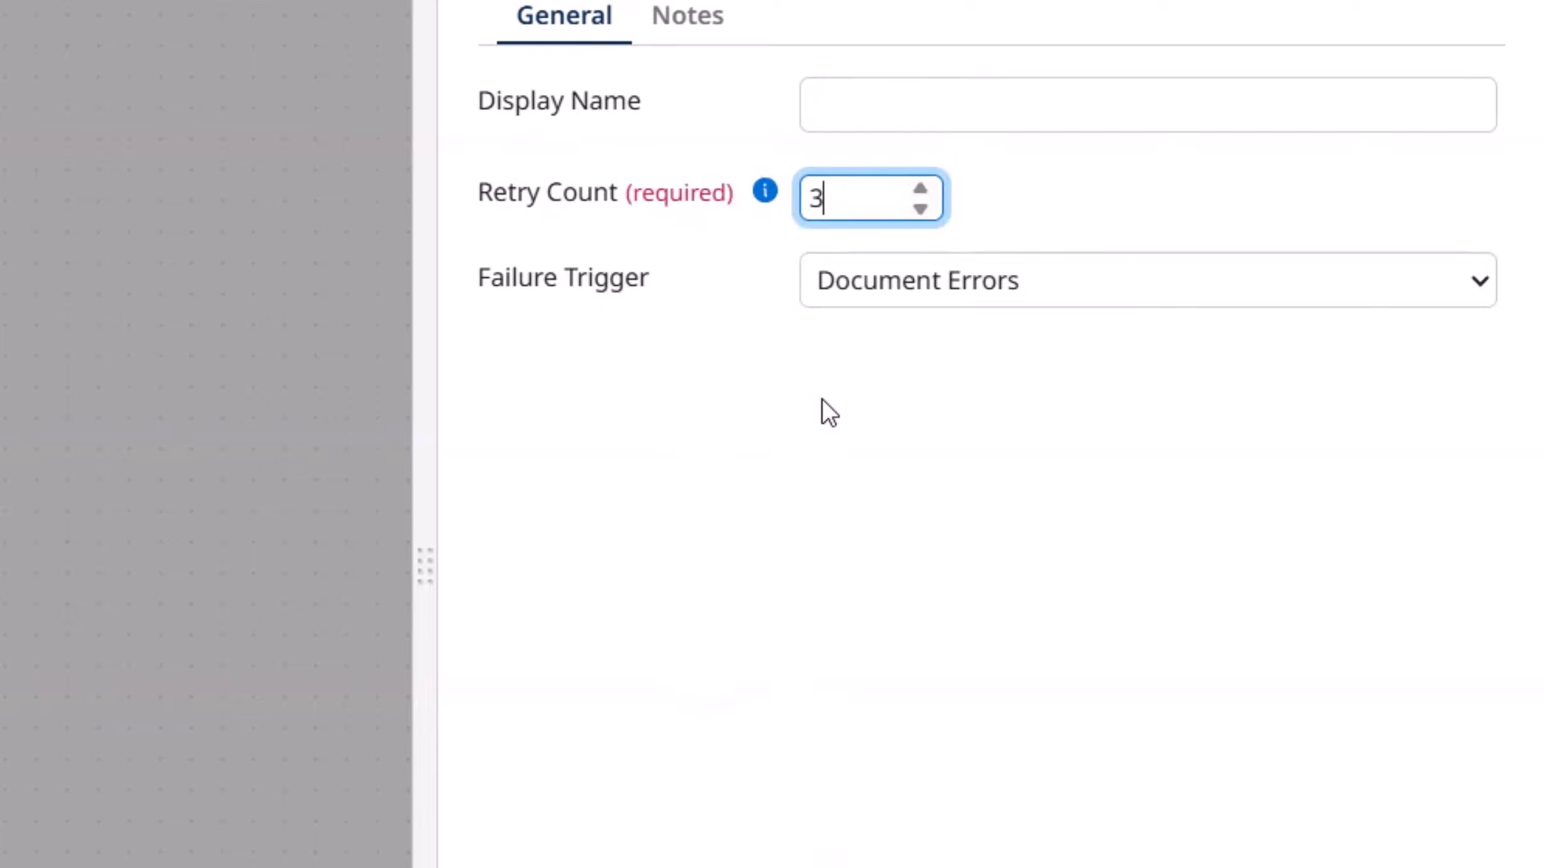
pyautogui.click(831, 301)
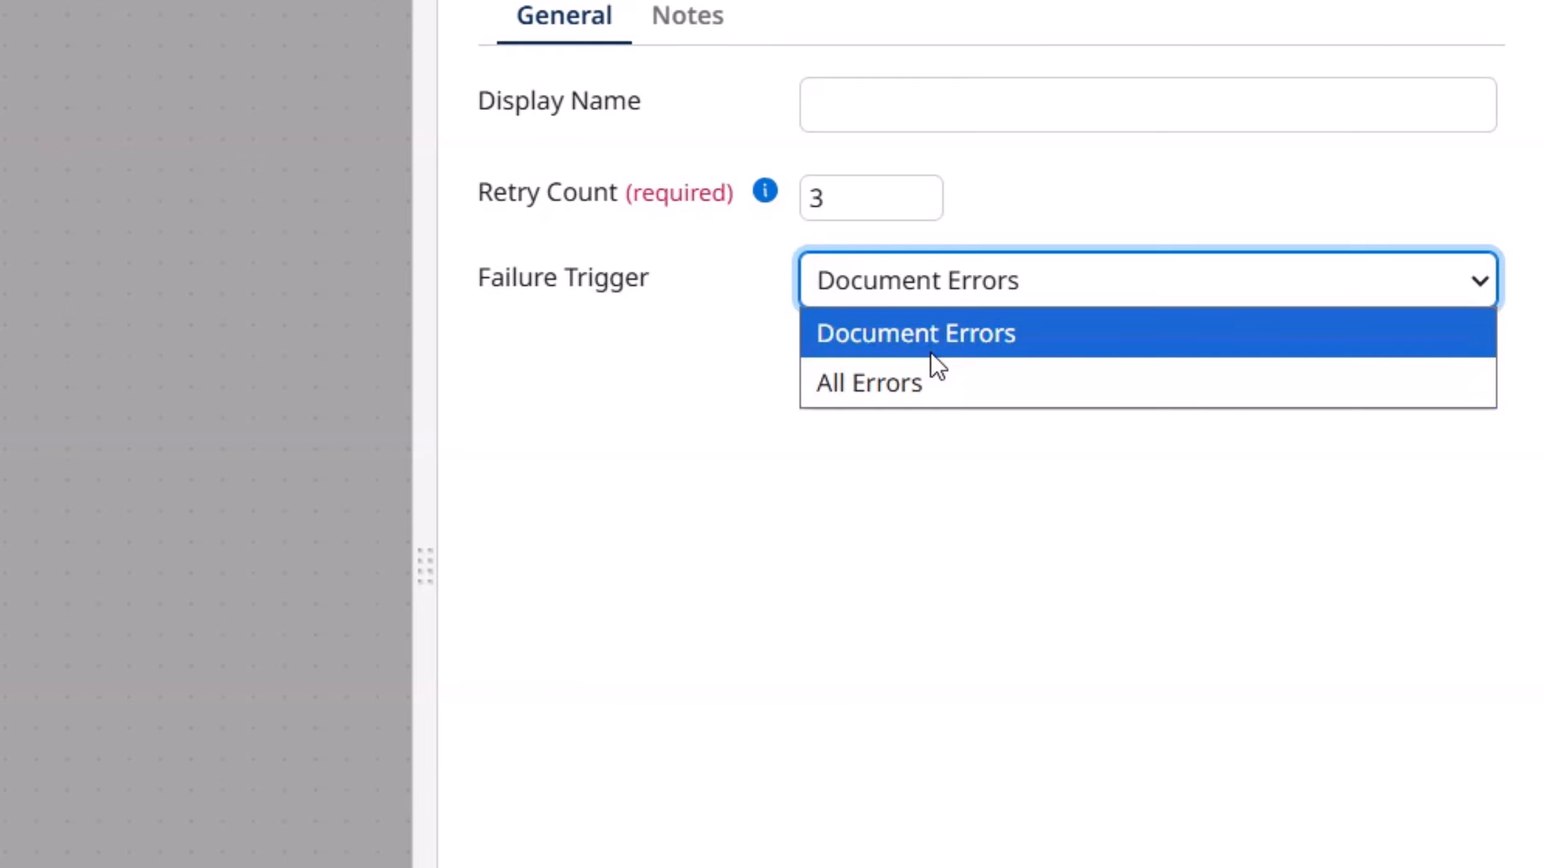
pyautogui.click(919, 383)
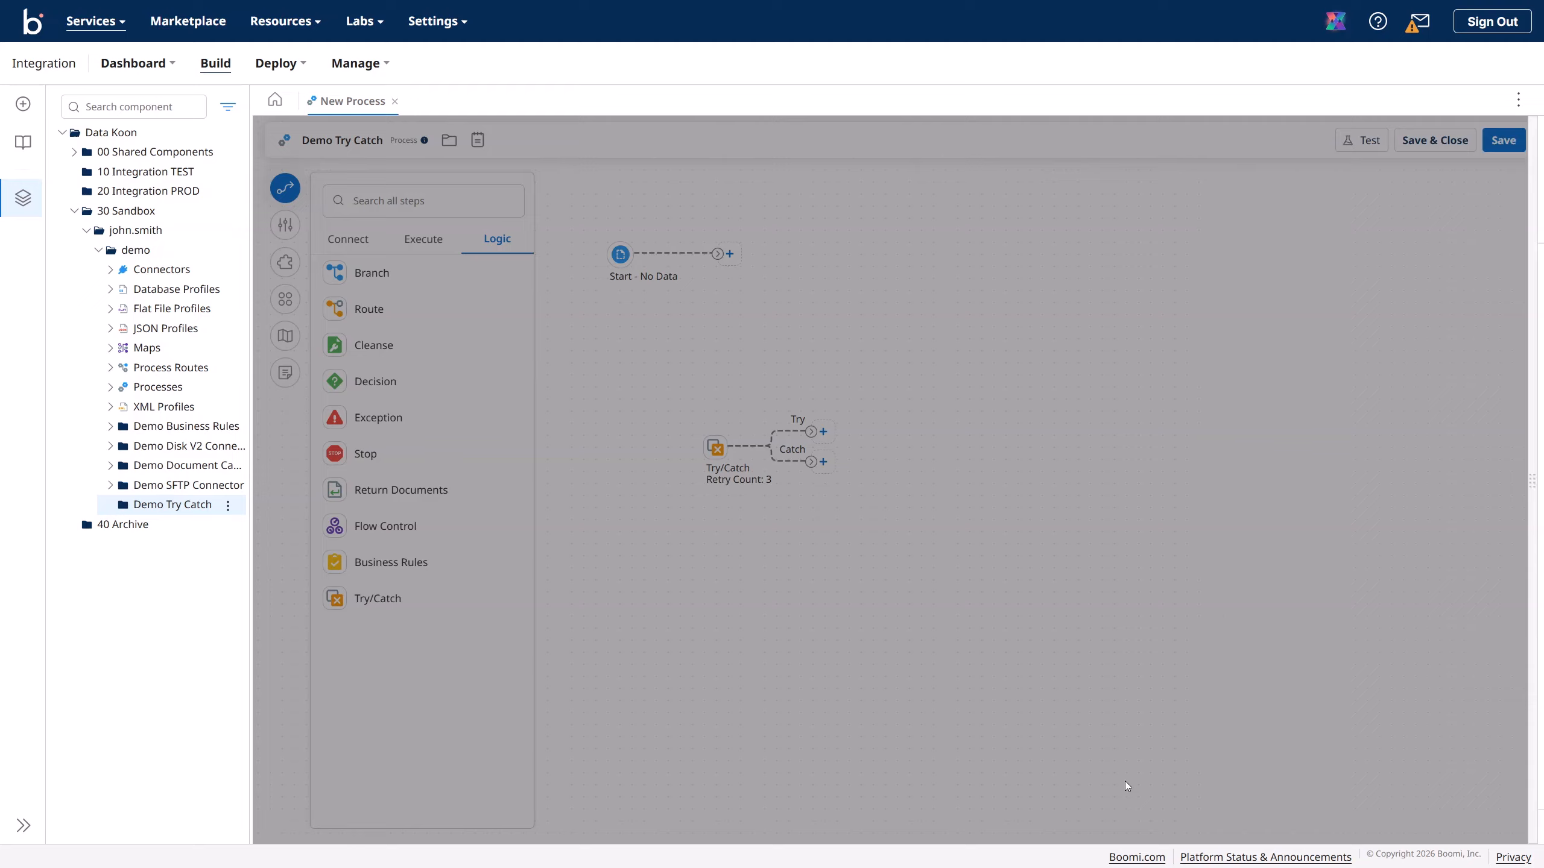
pyautogui.click(1124, 782)
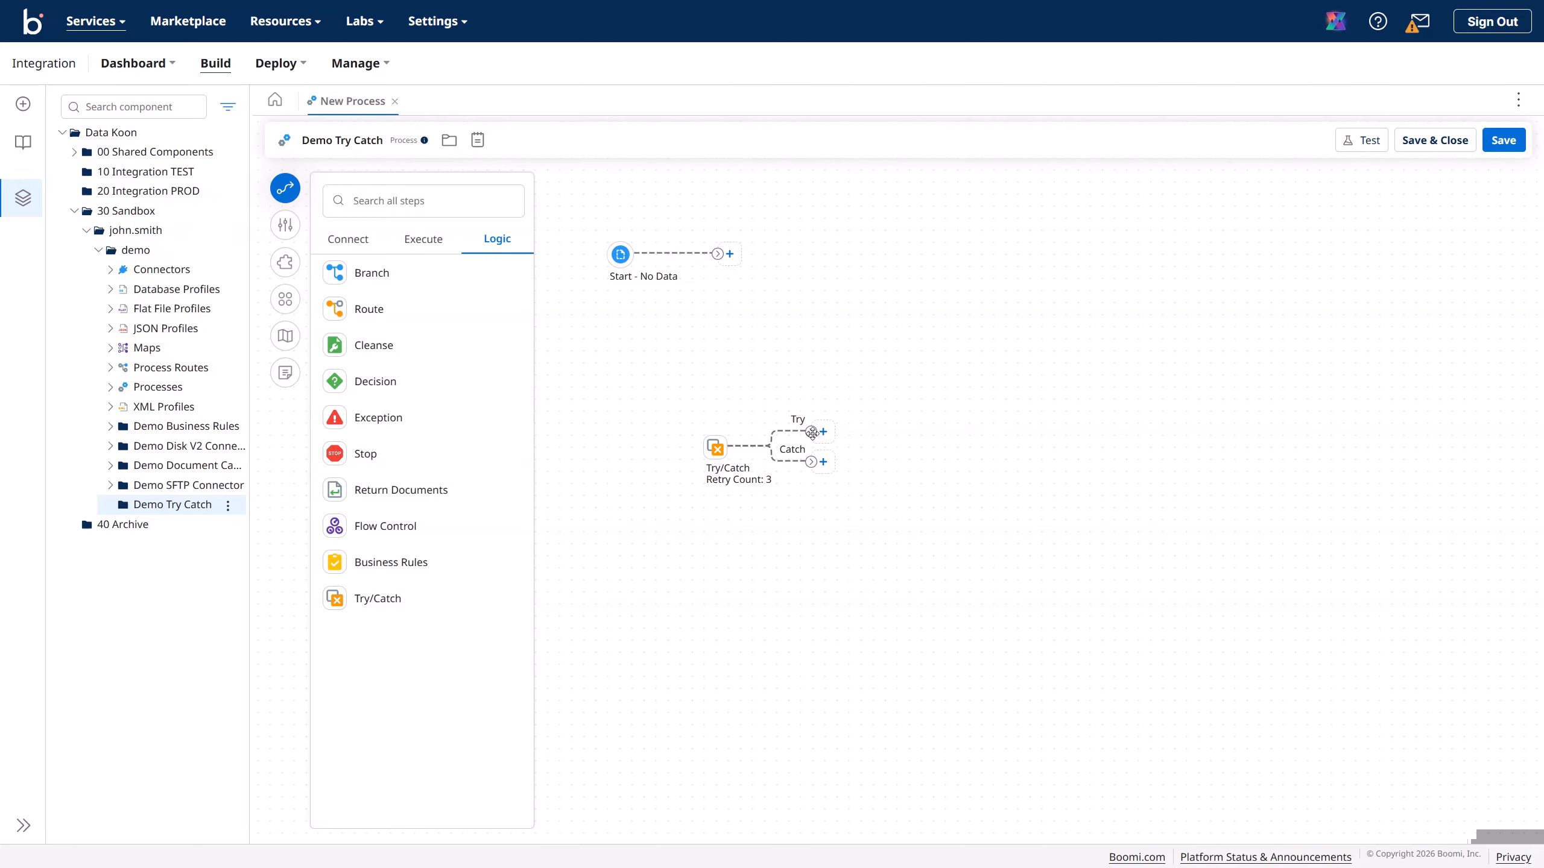
# - Move the Try/Catch step in line with the Start step and add a Message step after Start containing Demo Message
pyautogui.moveTo(717, 448); pyautogui.dragTo(912, 258)
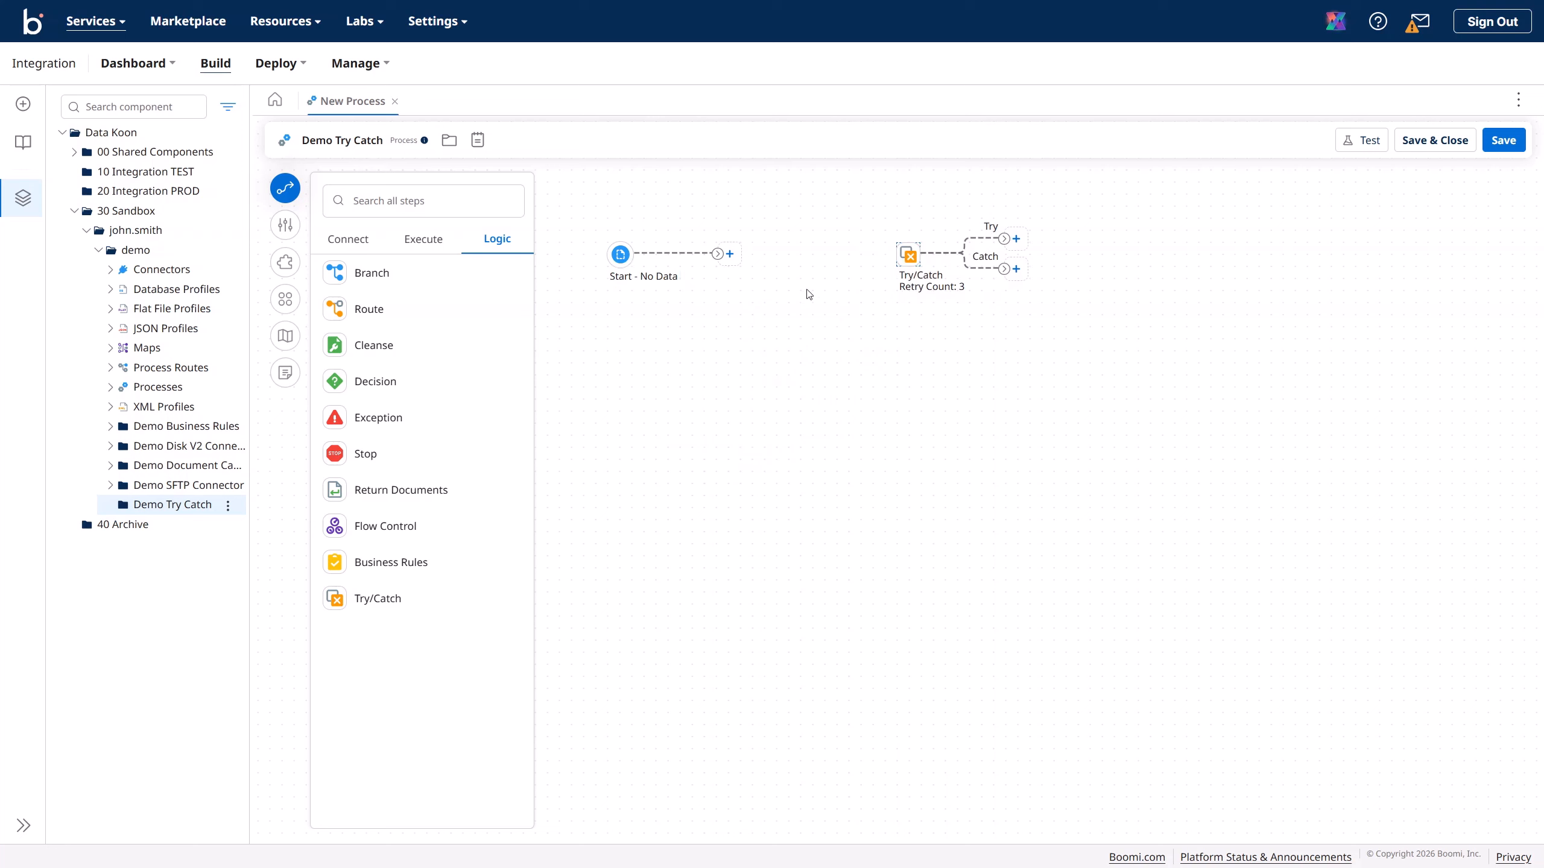
pyautogui.click(729, 254)
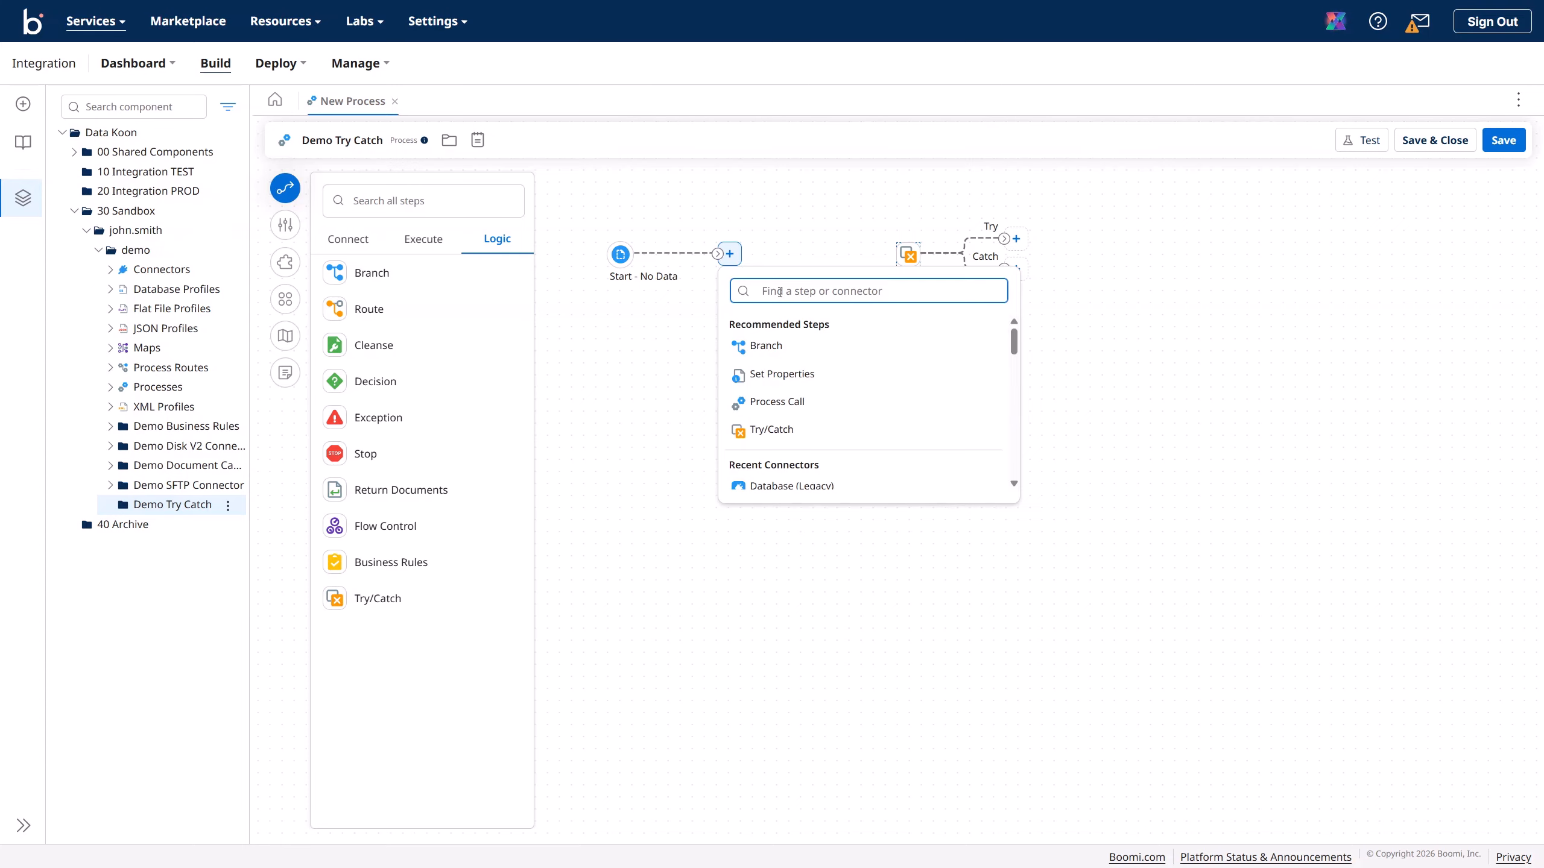
pyautogui.write('Message')
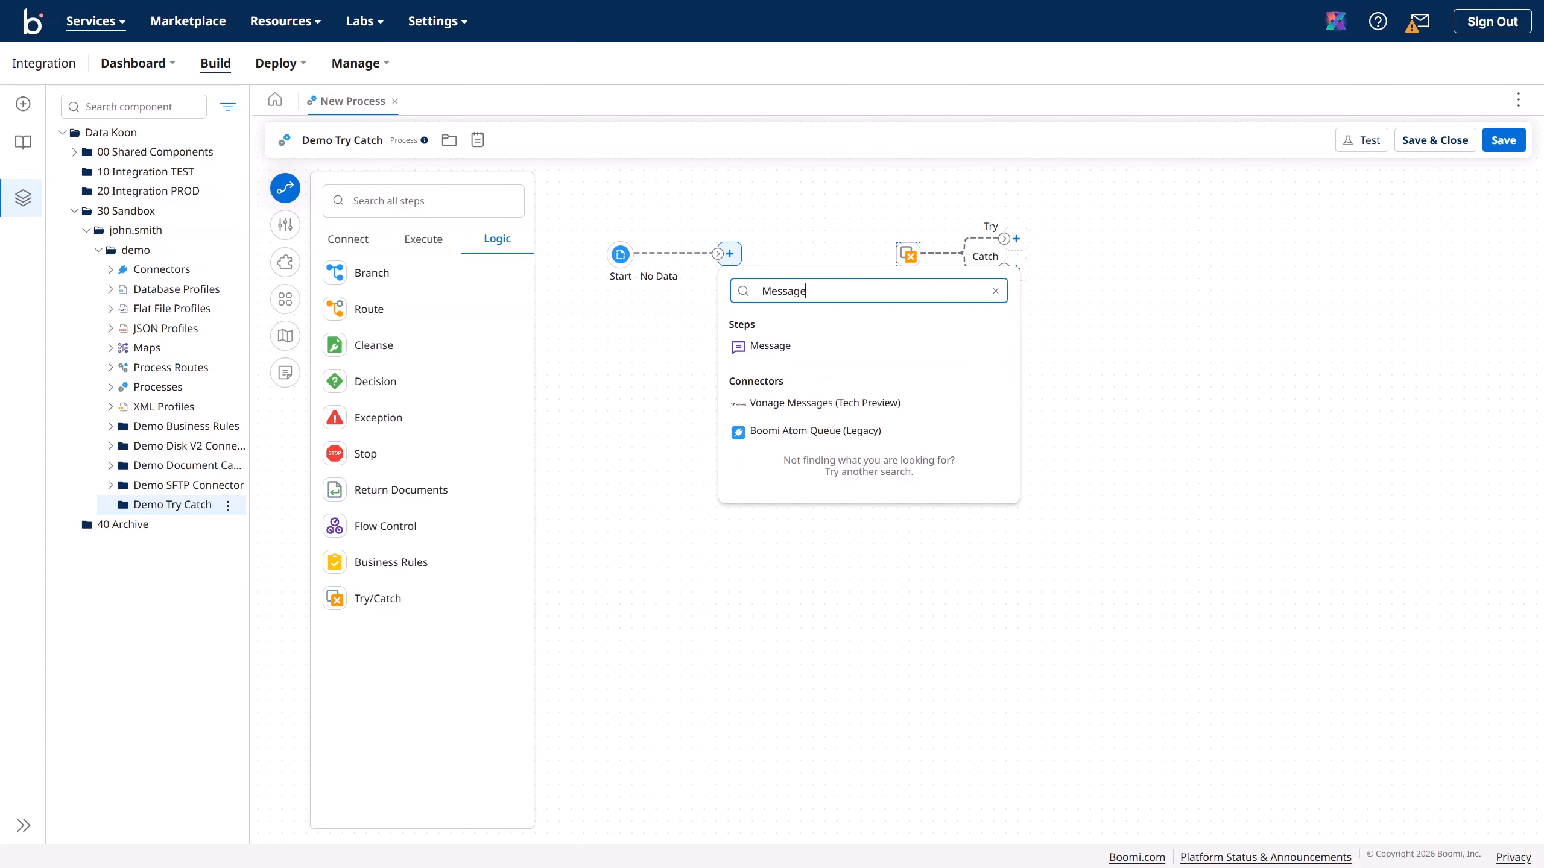
pyautogui.click(770, 345)
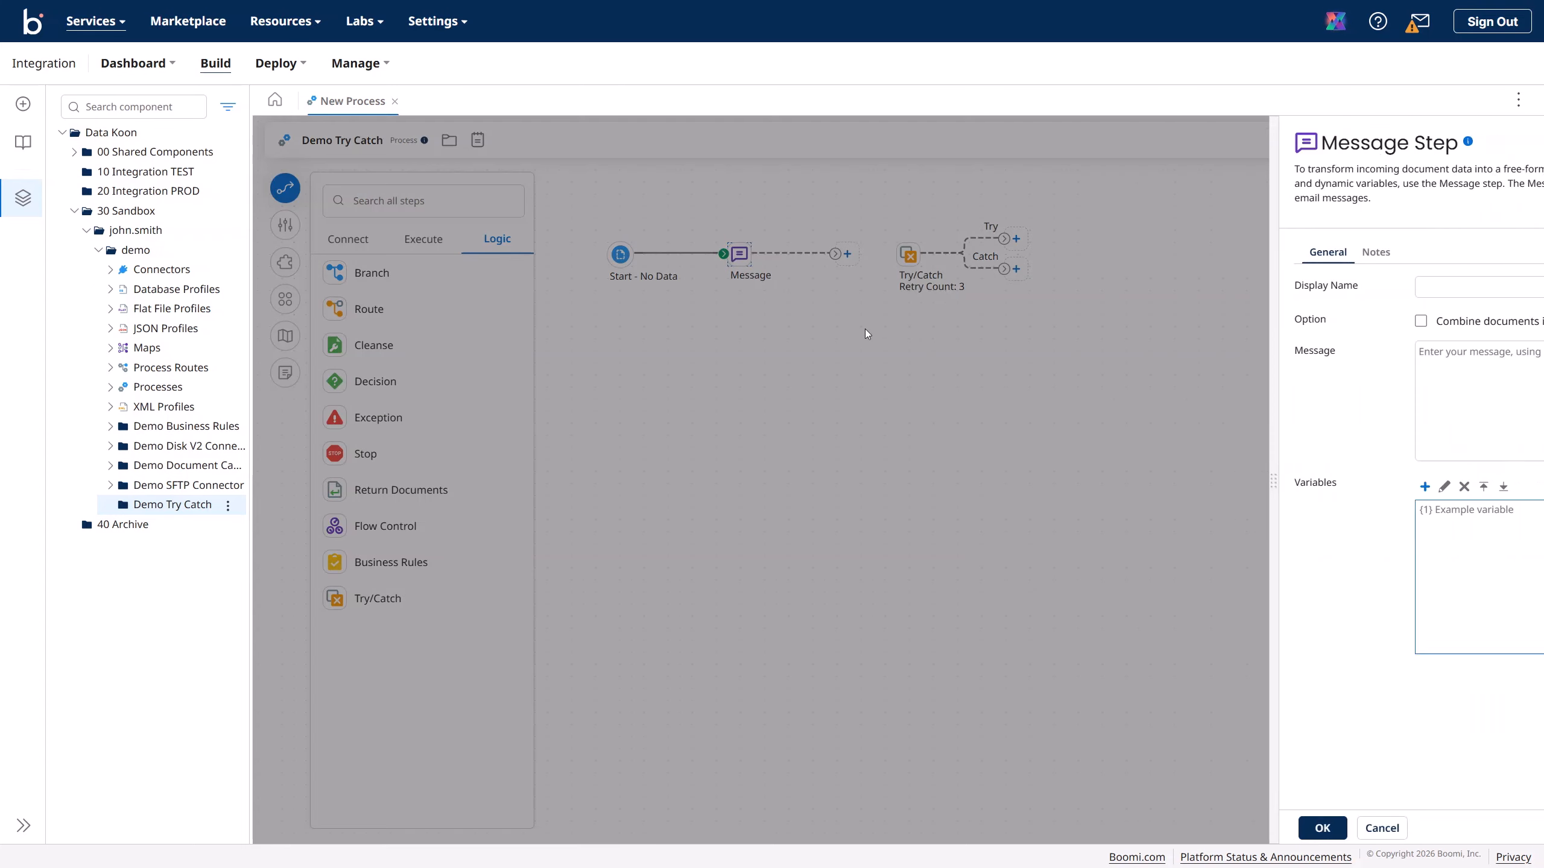
pyautogui.click(1239, 363)
pyautogui.write('Demo Message')
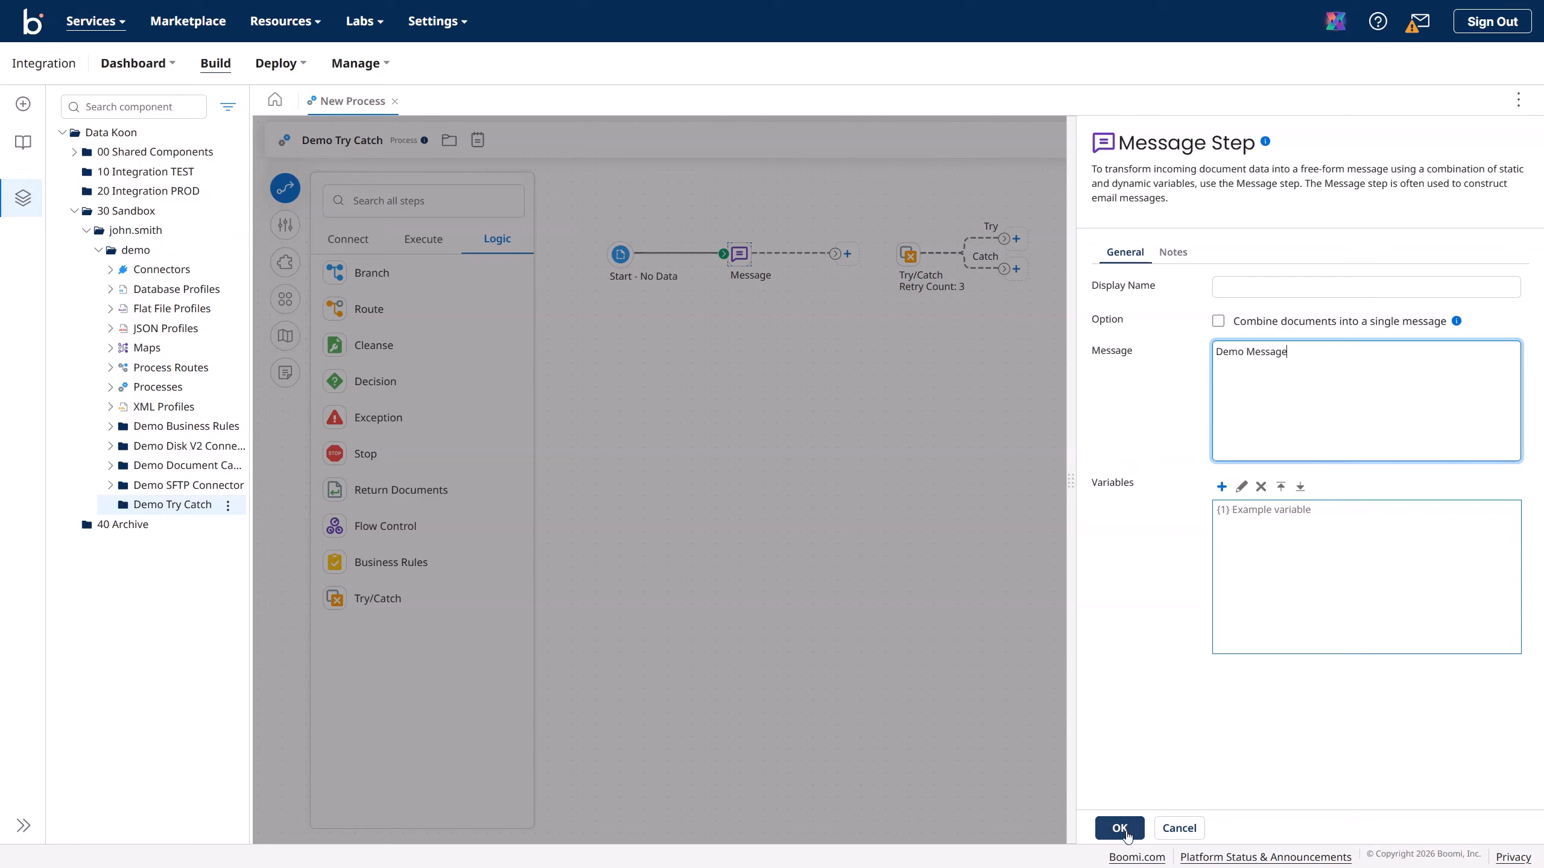
pyautogui.click(1123, 833)
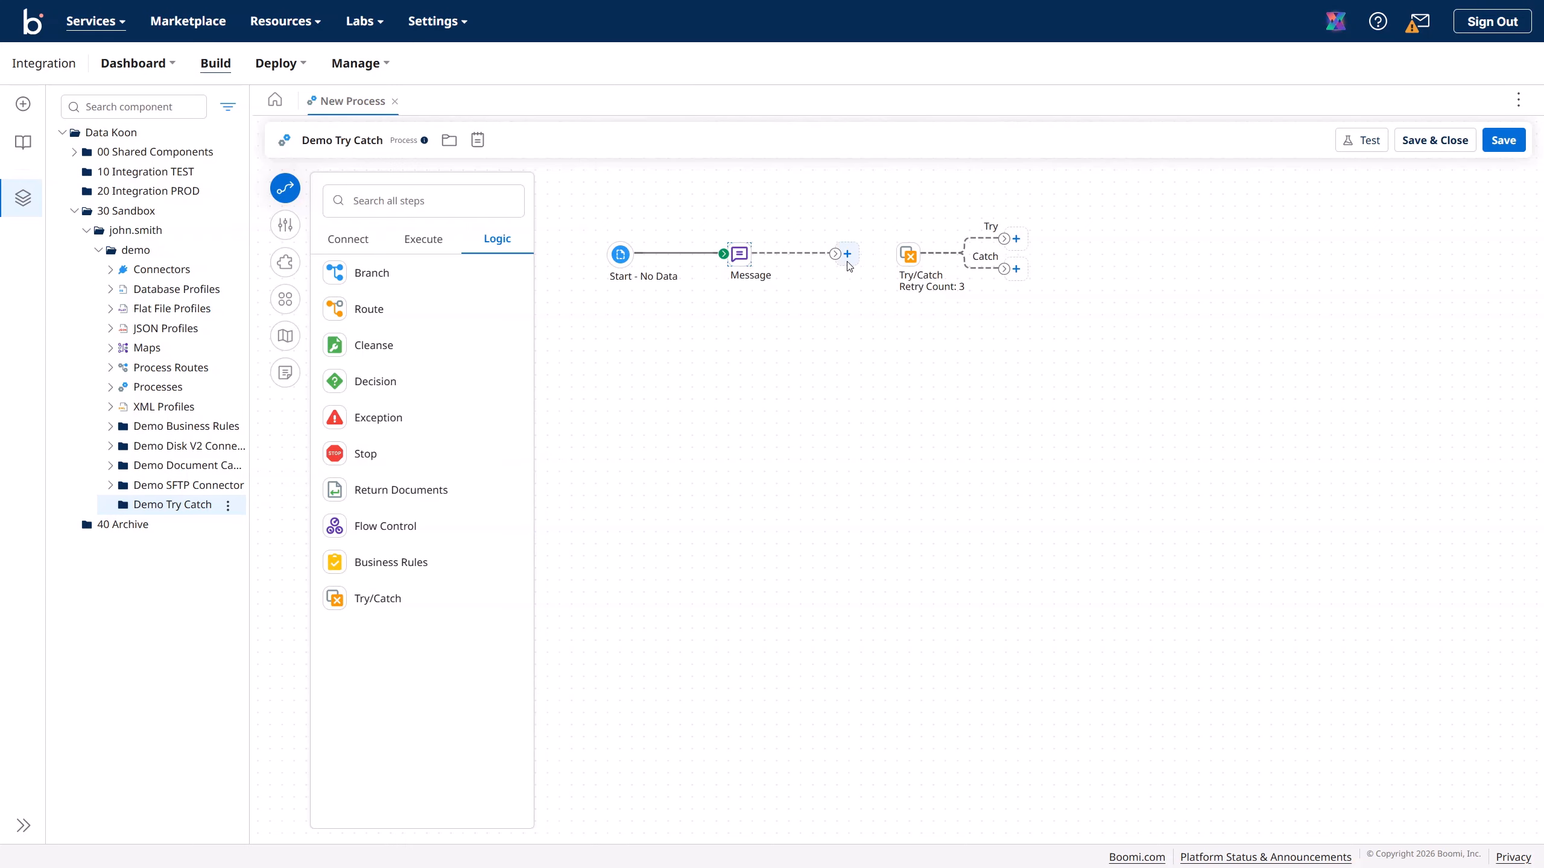
# - Connect the Message step to the Try/Catch step and spread out its Try and Catch paths
pyautogui.moveTo(848, 264); pyautogui.dragTo(907, 257)
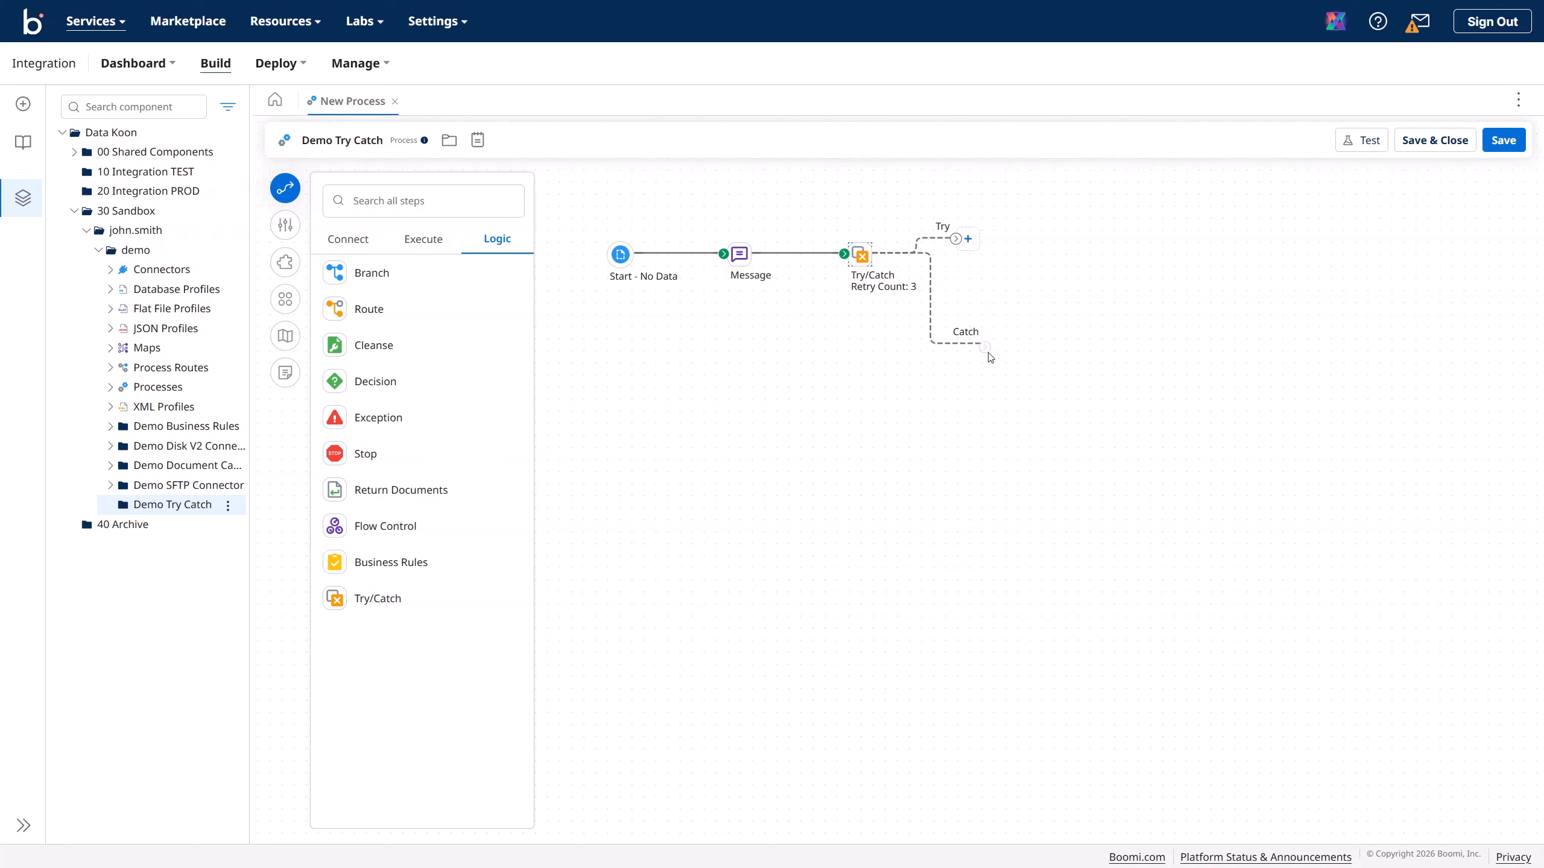
pyautogui.moveTo(956, 239); pyautogui.dragTo(1037, 256)
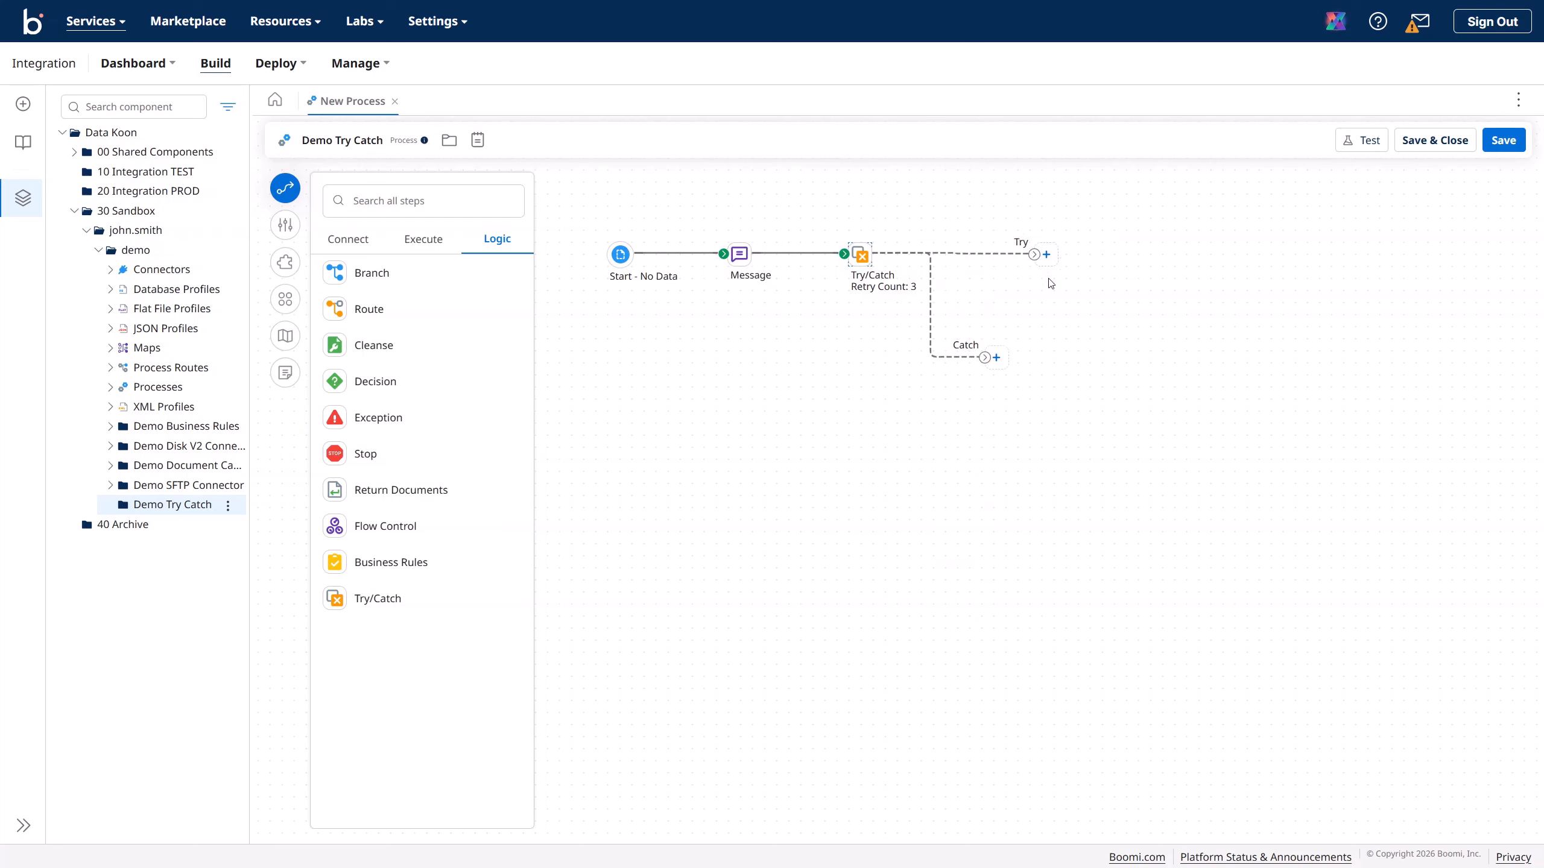
# - Add a Map step on the Try path and end that path with a Stop step
pyautogui.click(1047, 256)
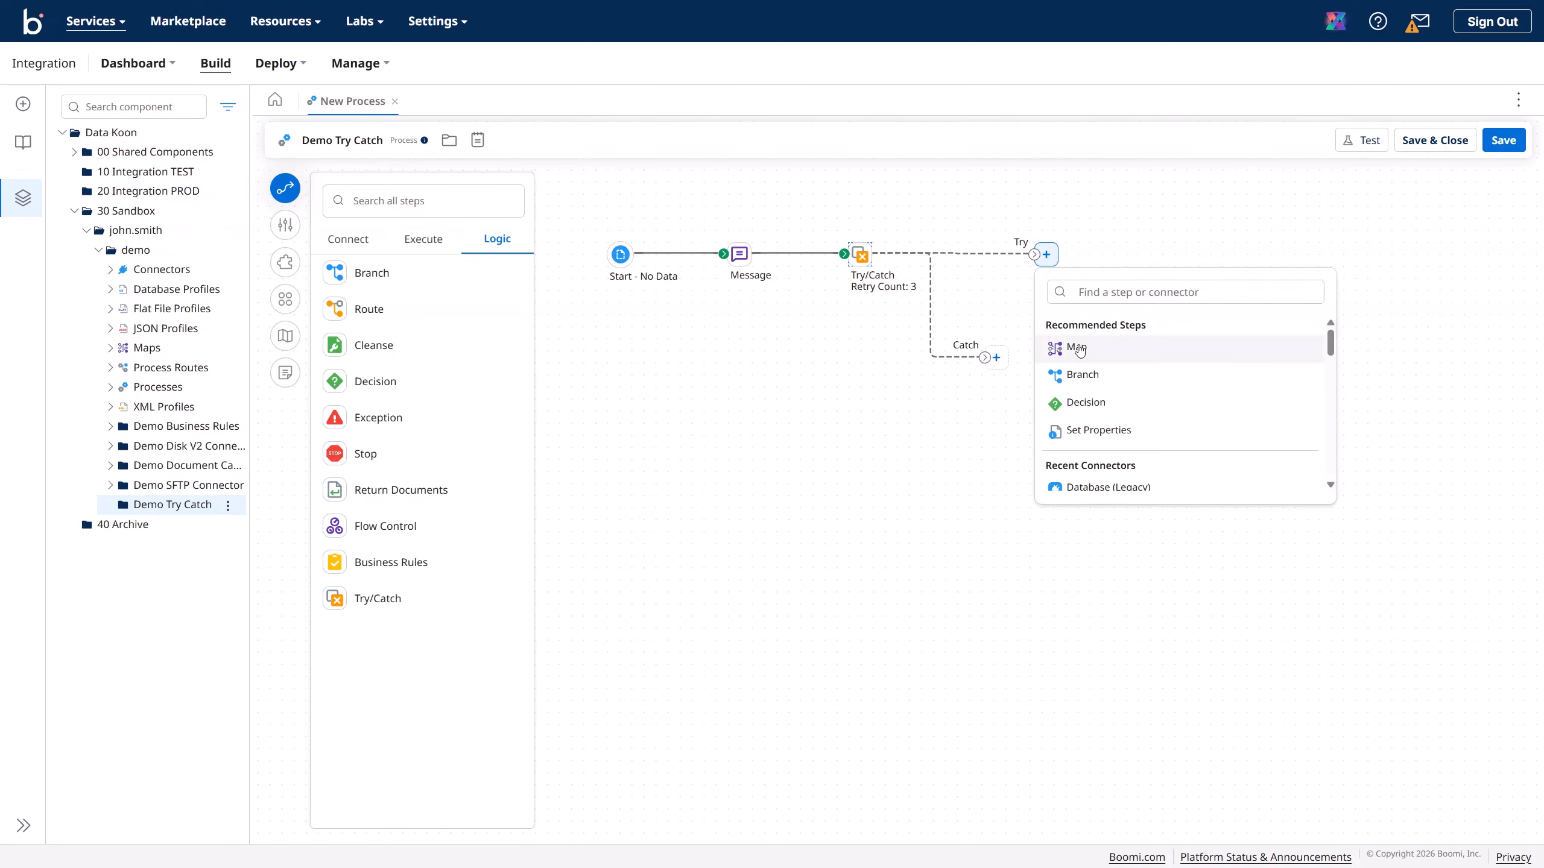
pyautogui.click(1085, 347)
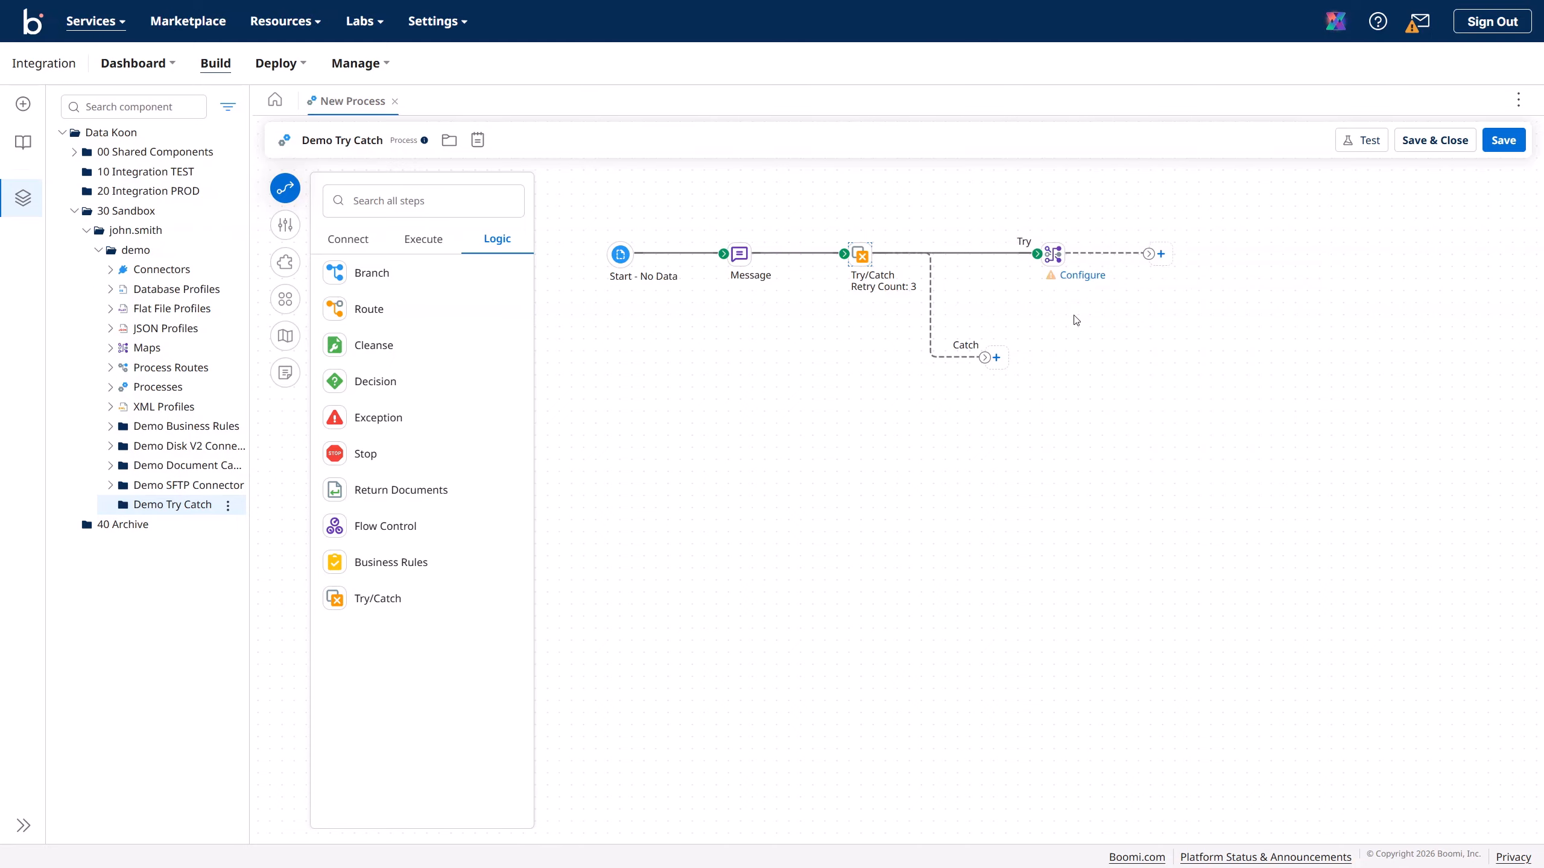
pyautogui.click(1161, 256)
pyautogui.write('stop')
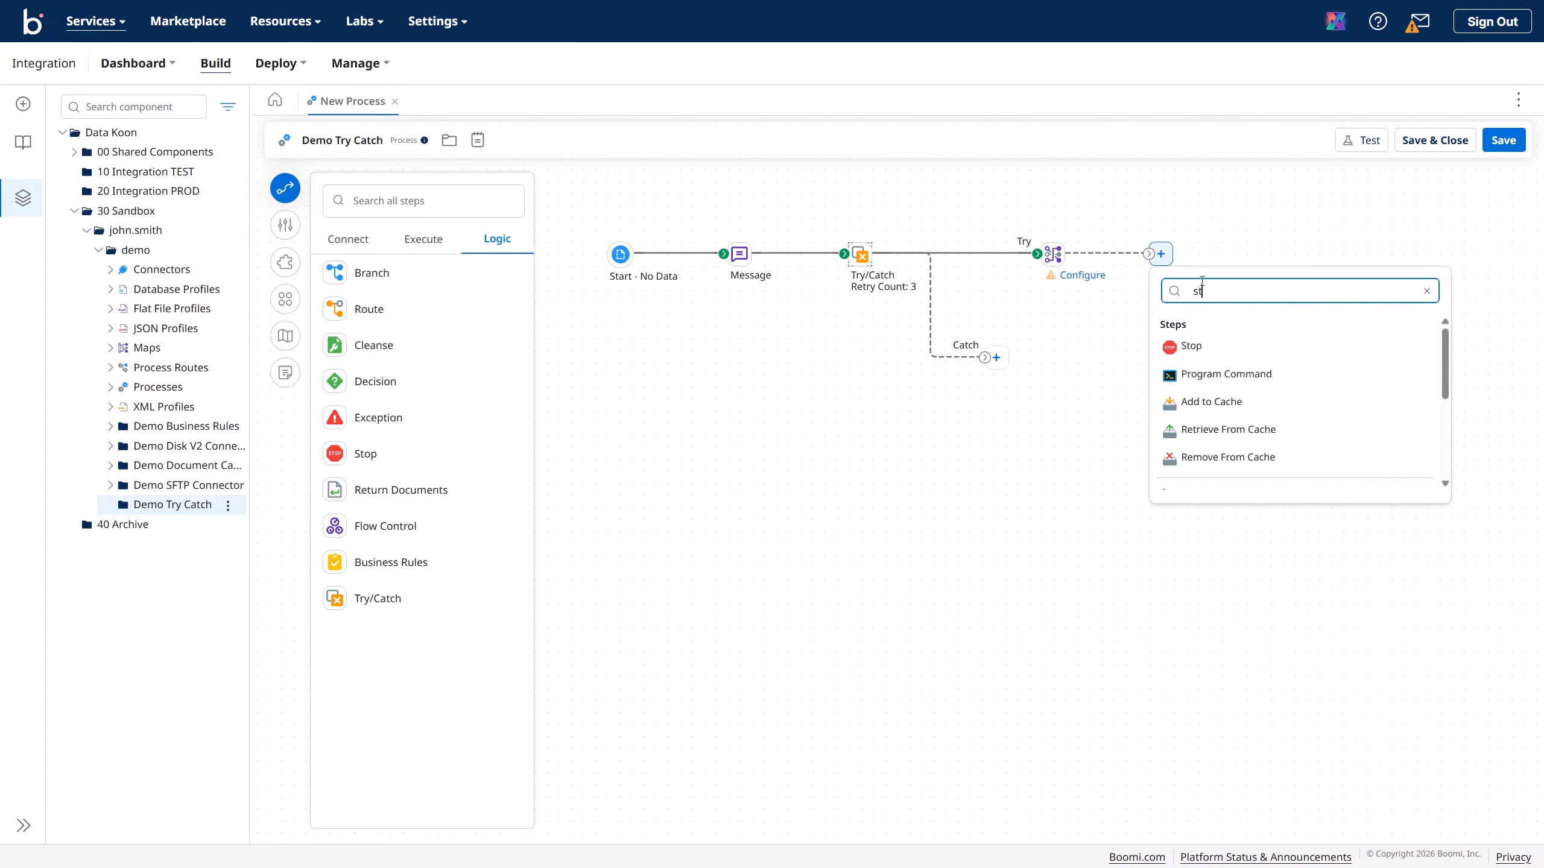
pyautogui.click(1190, 346)
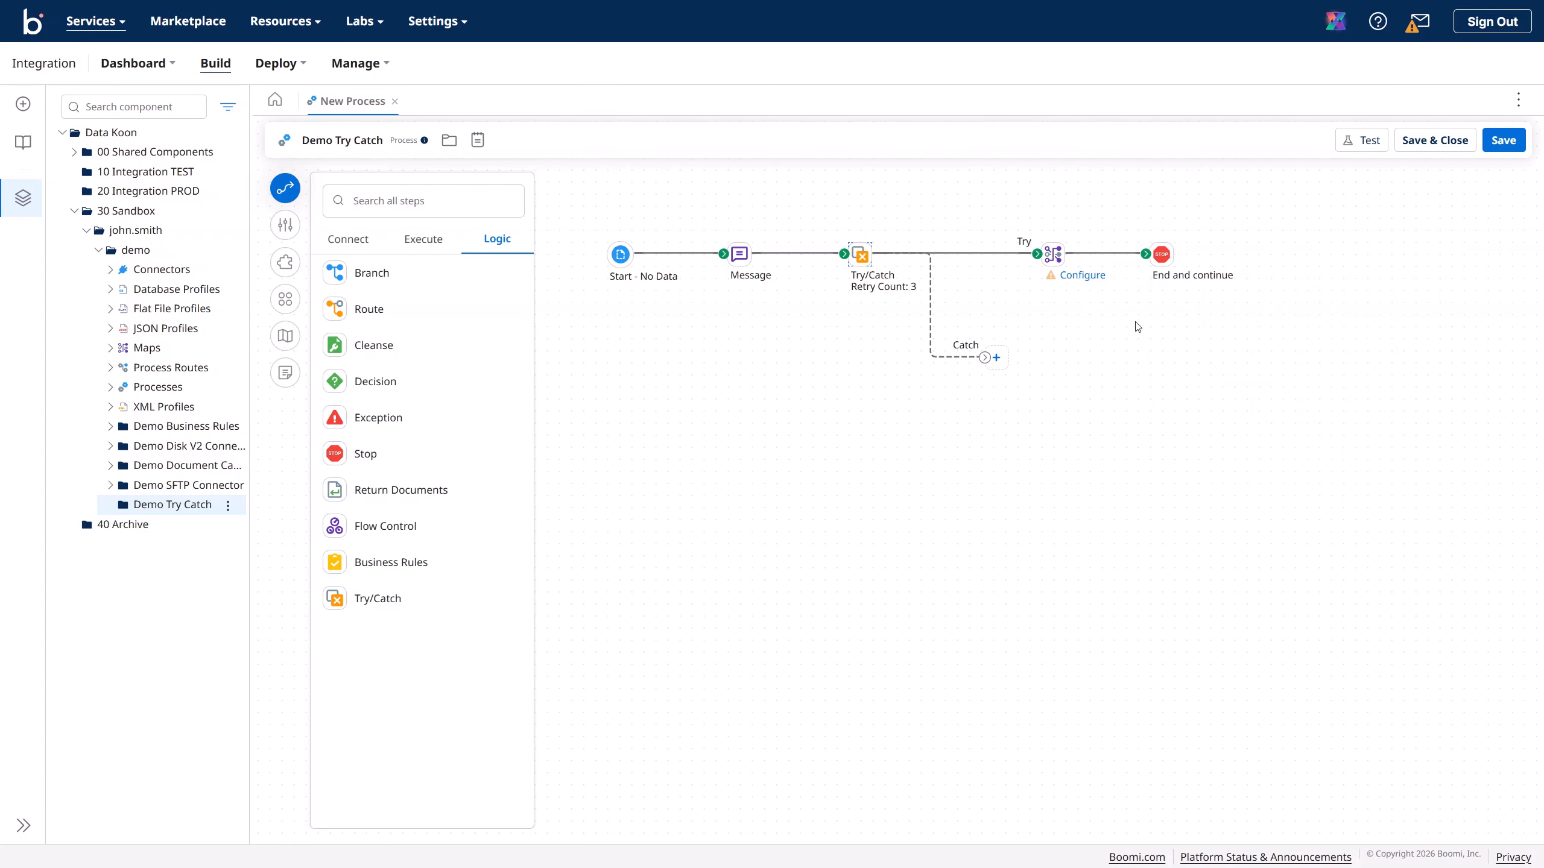
# - Configure the Map step on the Try path to use the CSV to XML Map
pyautogui.click(1082, 275)
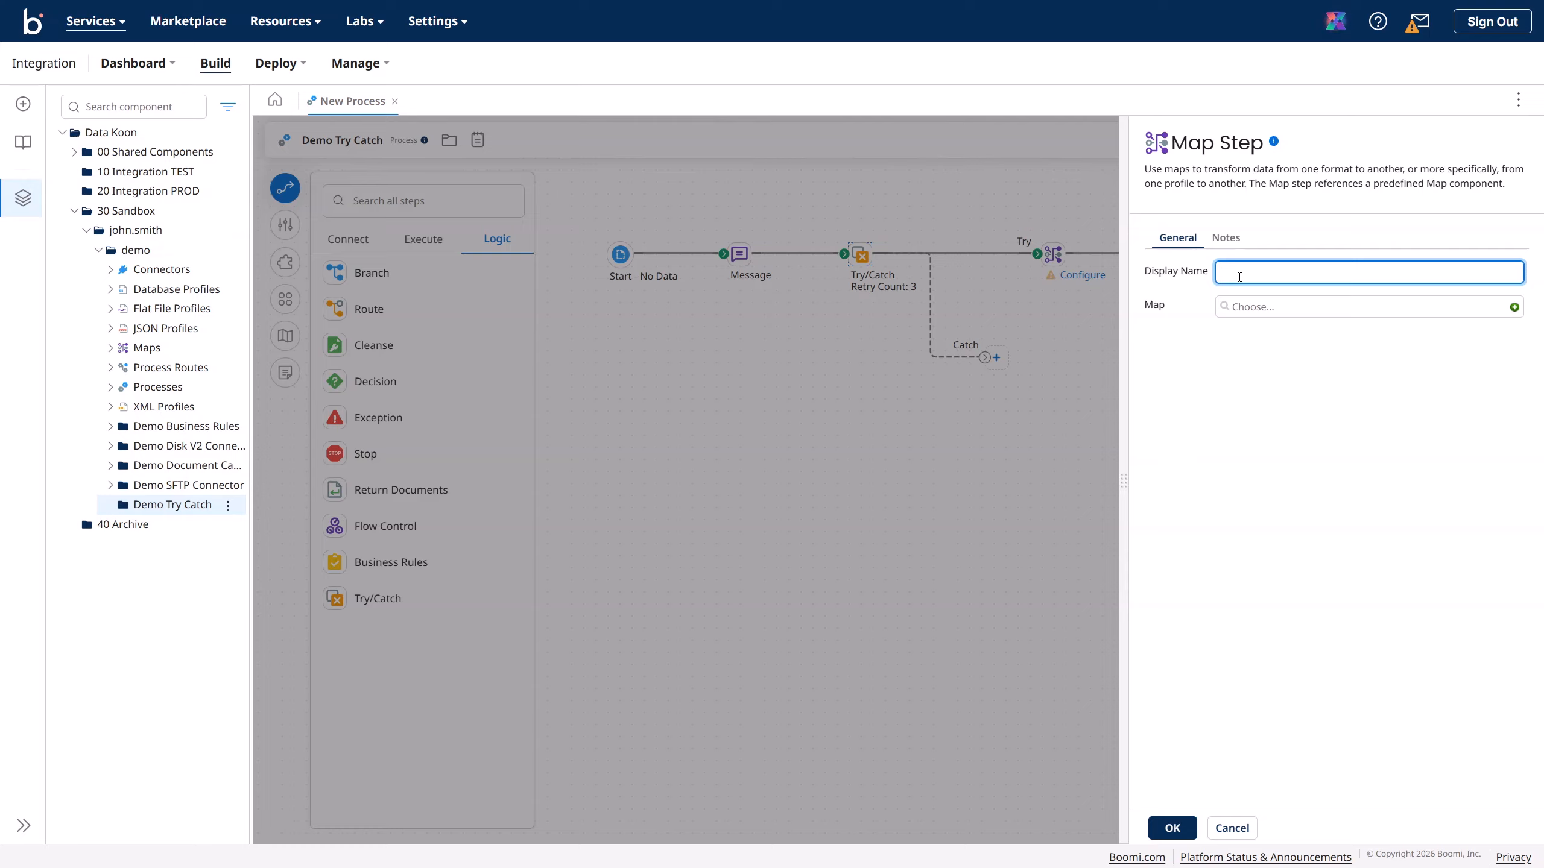
pyautogui.click(1421, 316)
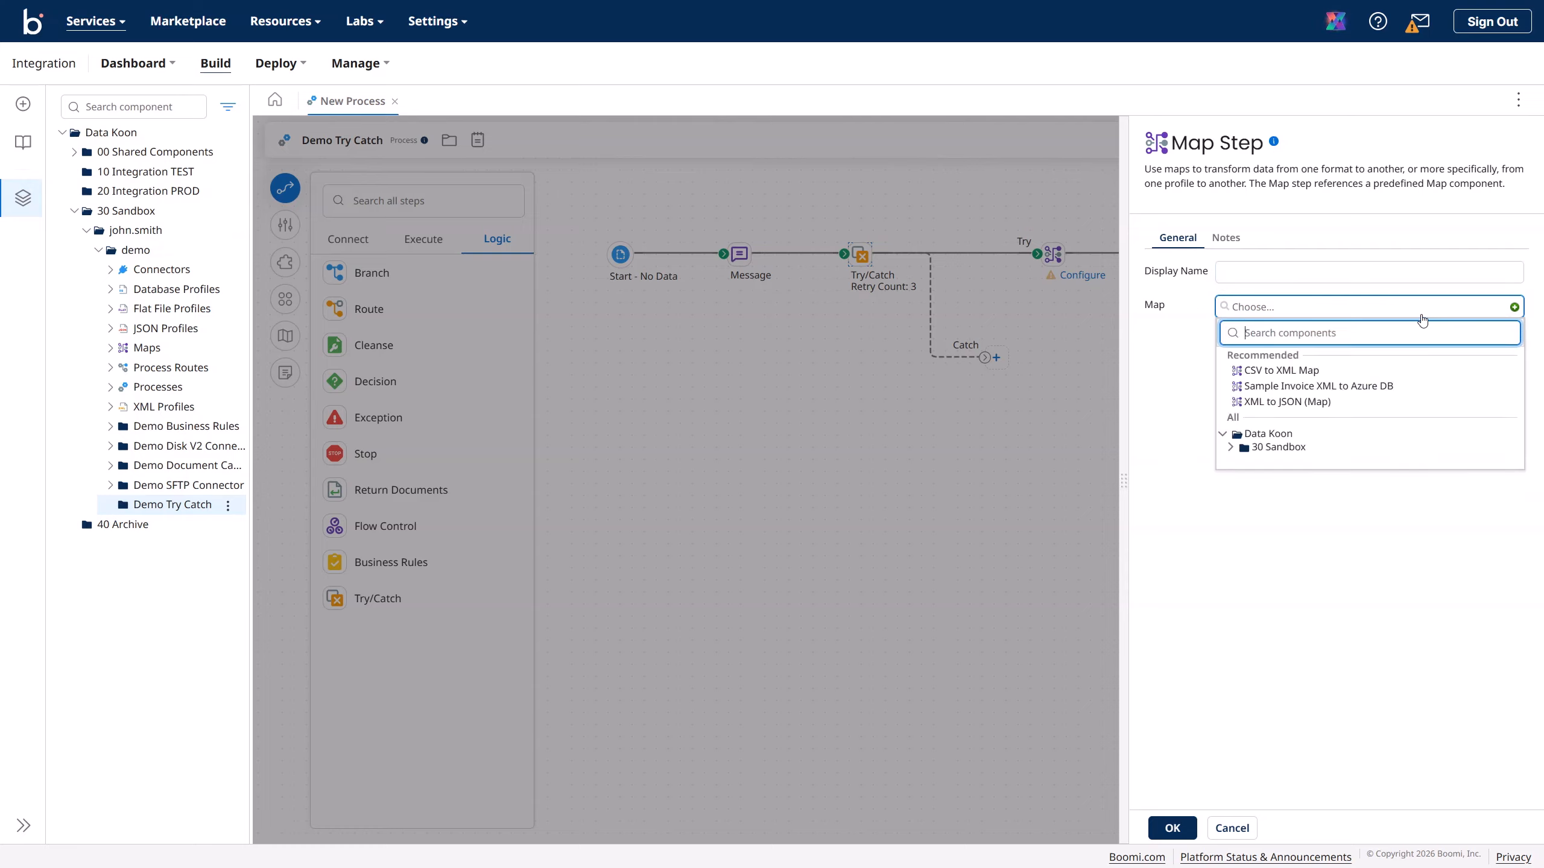
pyautogui.click(1299, 376)
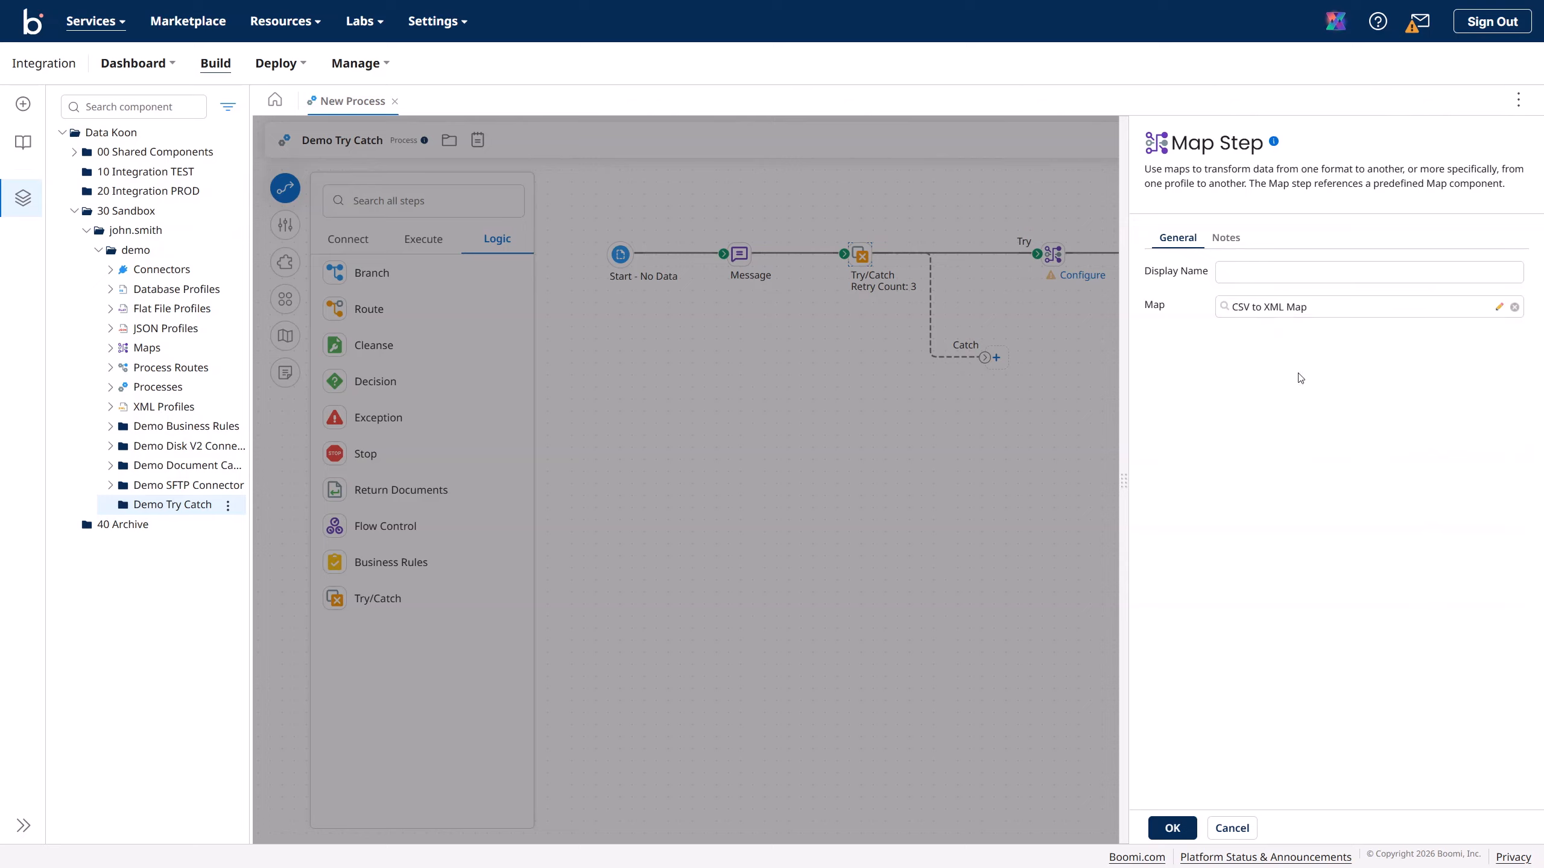
pyautogui.click(1172, 828)
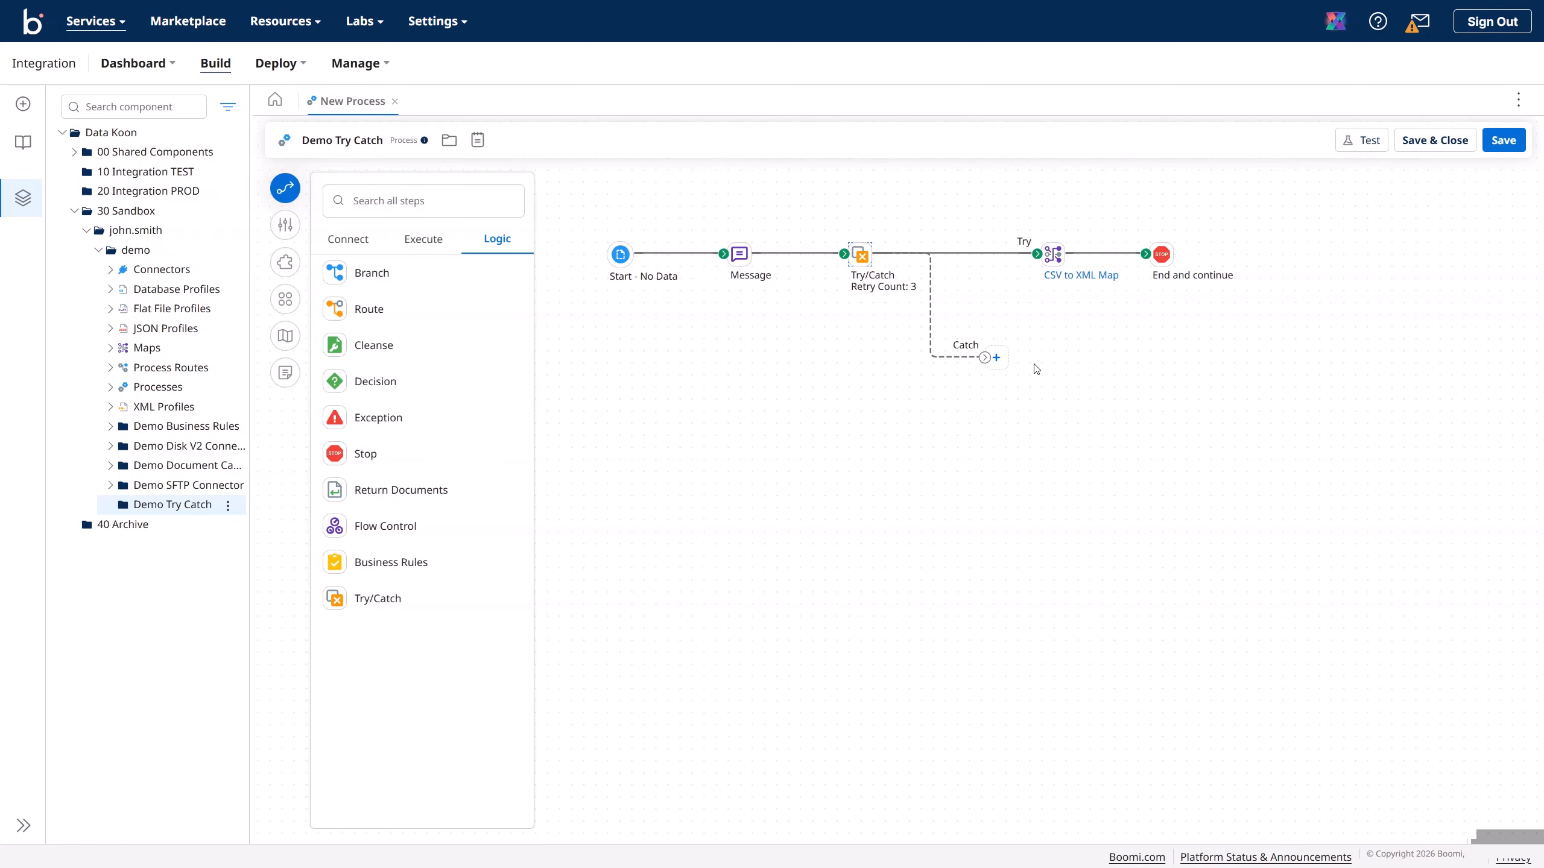
# - End the Catch path with a Stop step and auto-arrange the process, saving its changes first
pyautogui.click(995, 359)
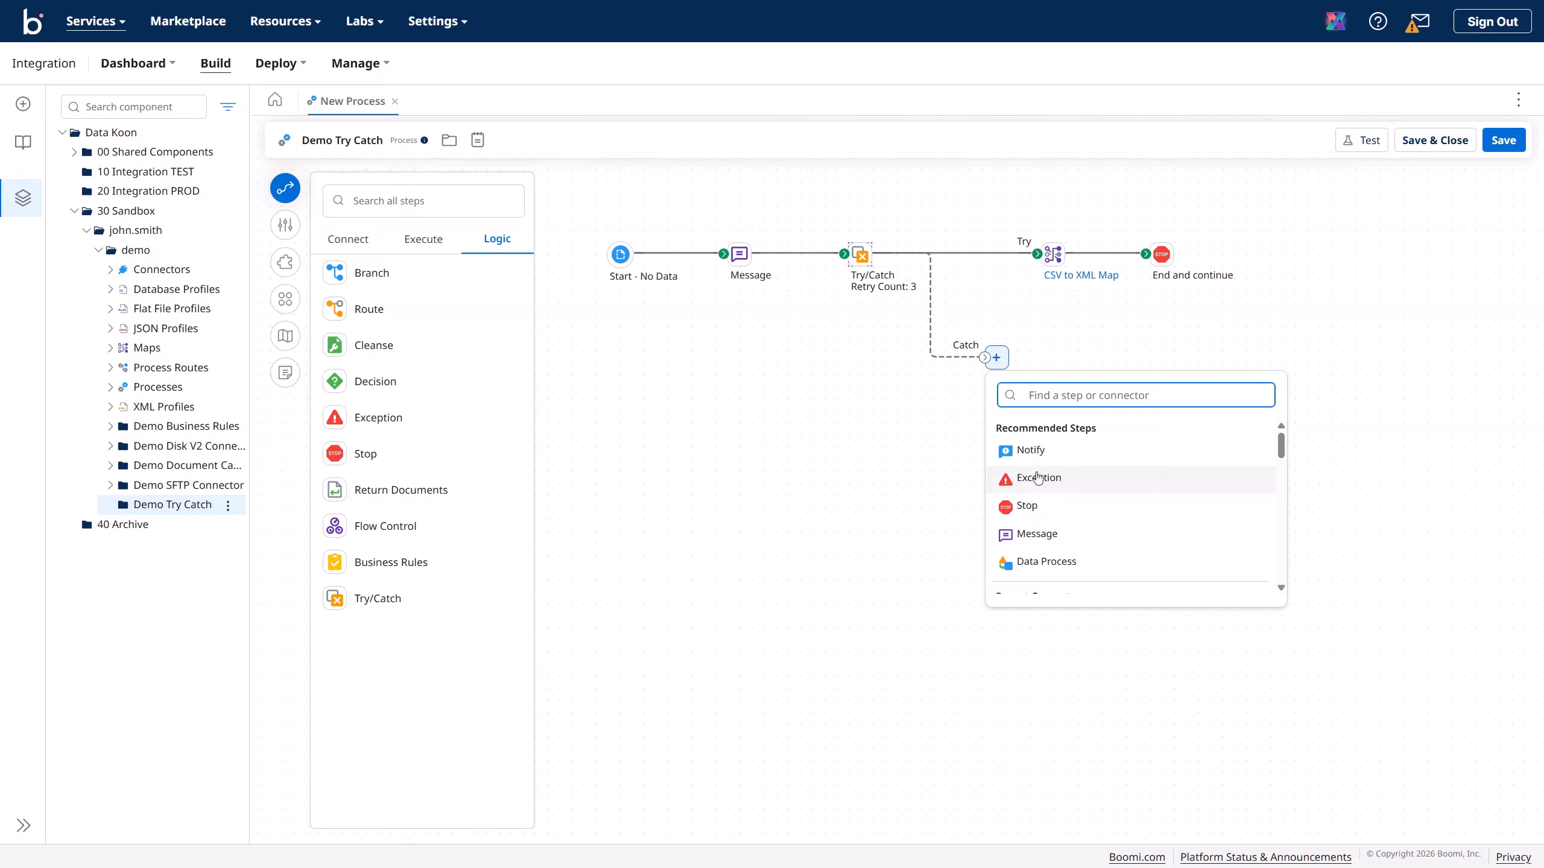
pyautogui.click(1036, 510)
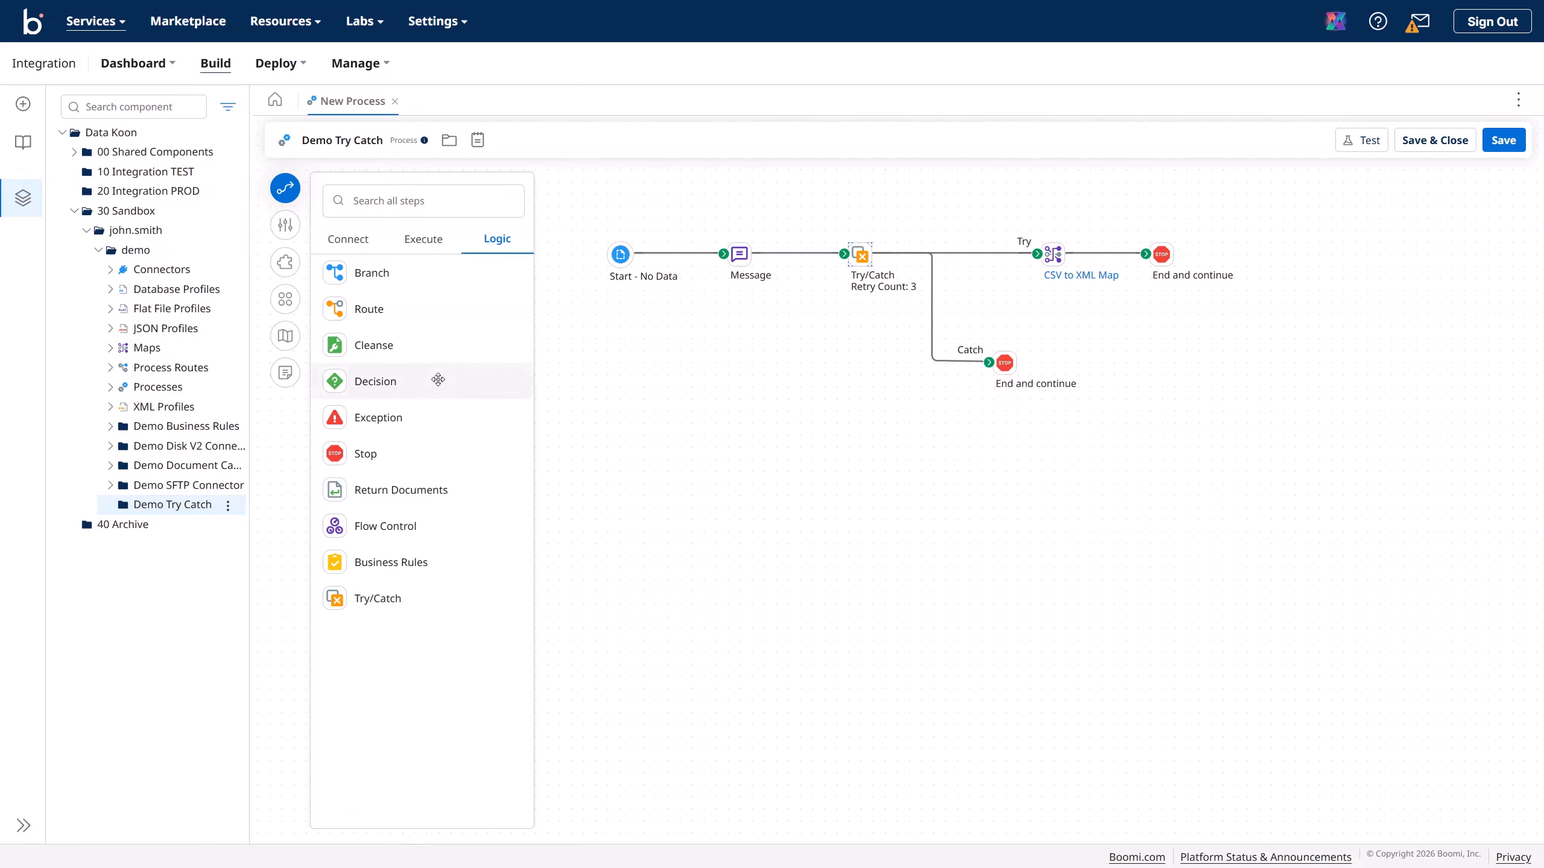
pyautogui.click(286, 310)
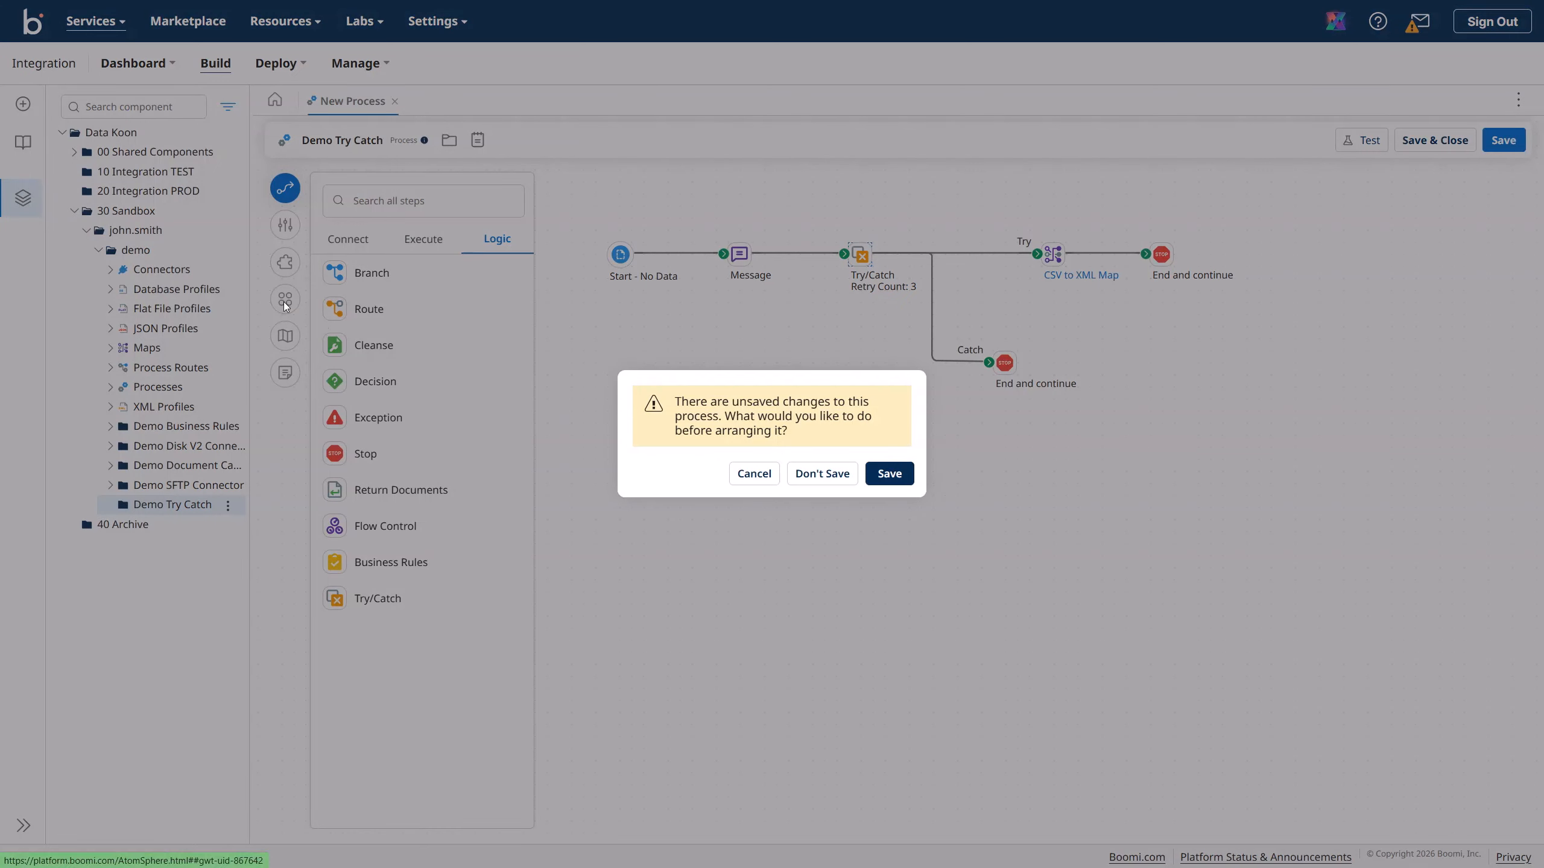
pyautogui.click(896, 477)
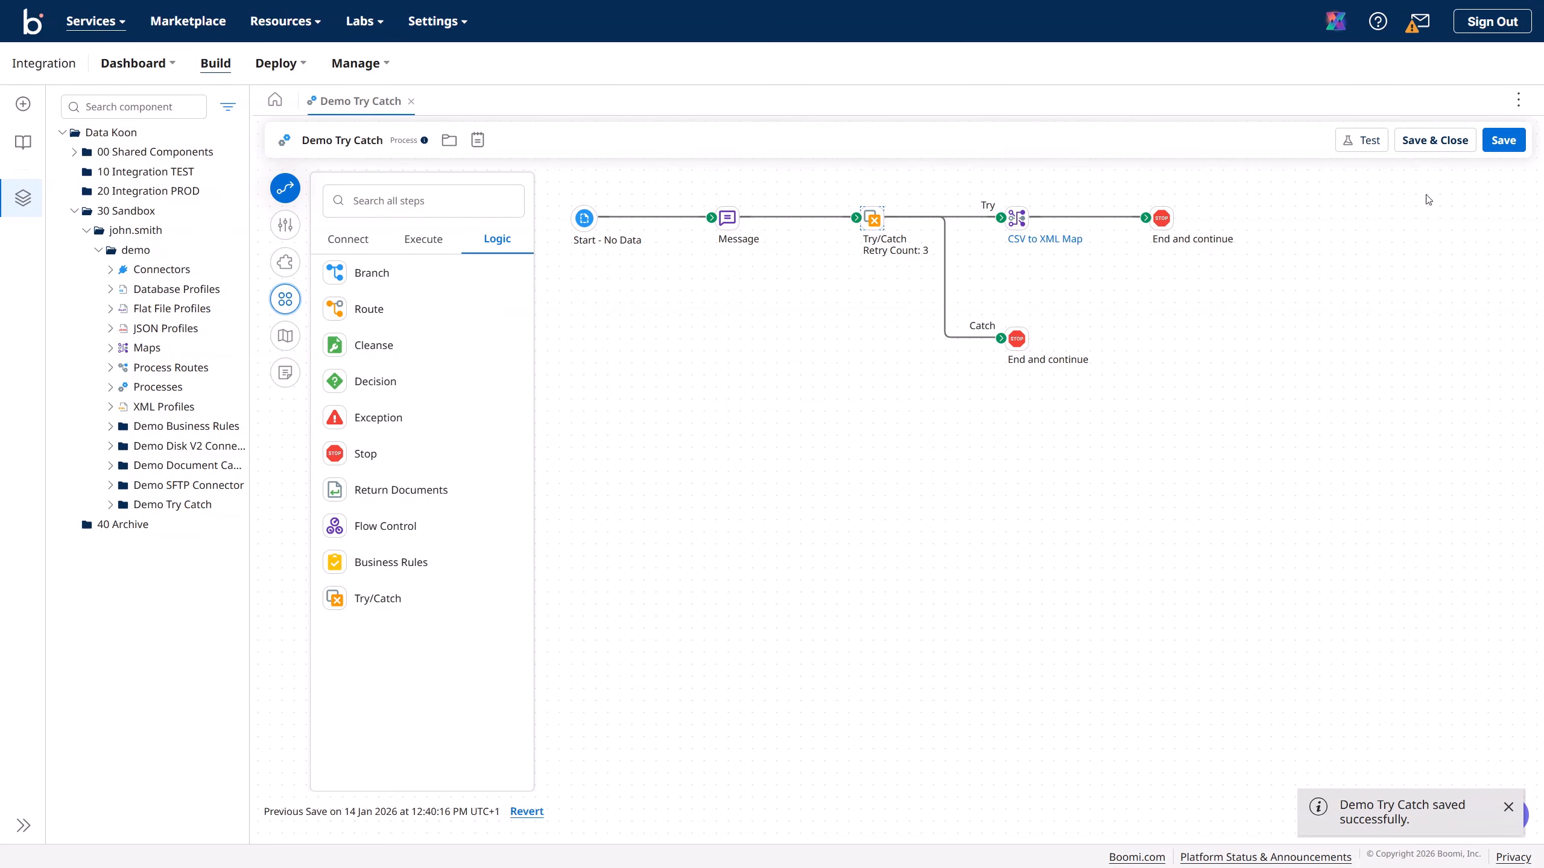
# - Save the Demo Try Catch process and run a test of it on the Data Koon TEST runtime
pyautogui.click(1503, 140)
pyautogui.click(1366, 141)
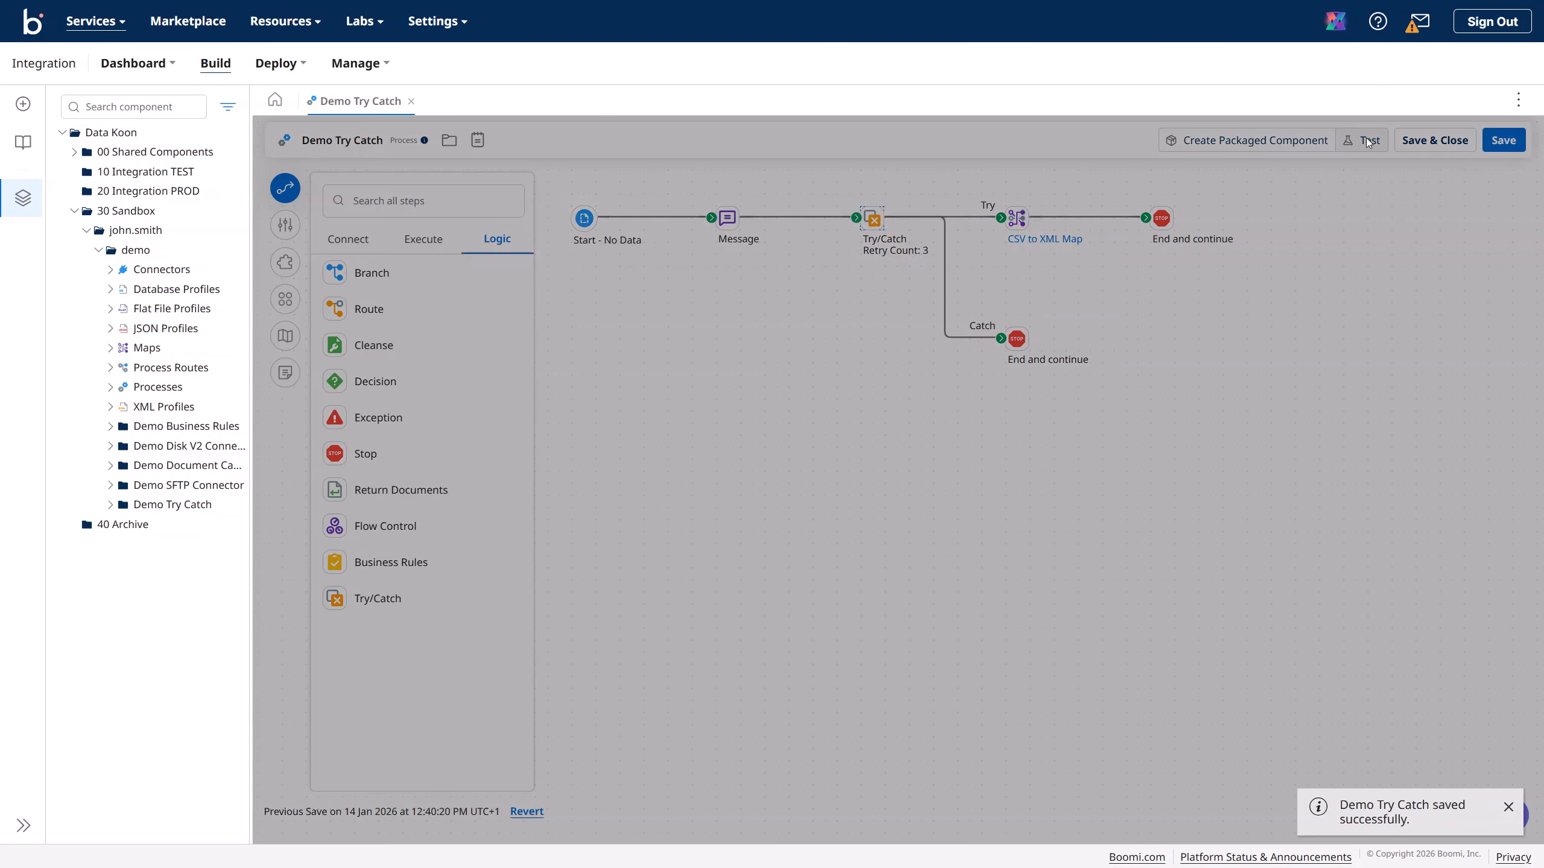
pyautogui.click(1020, 255)
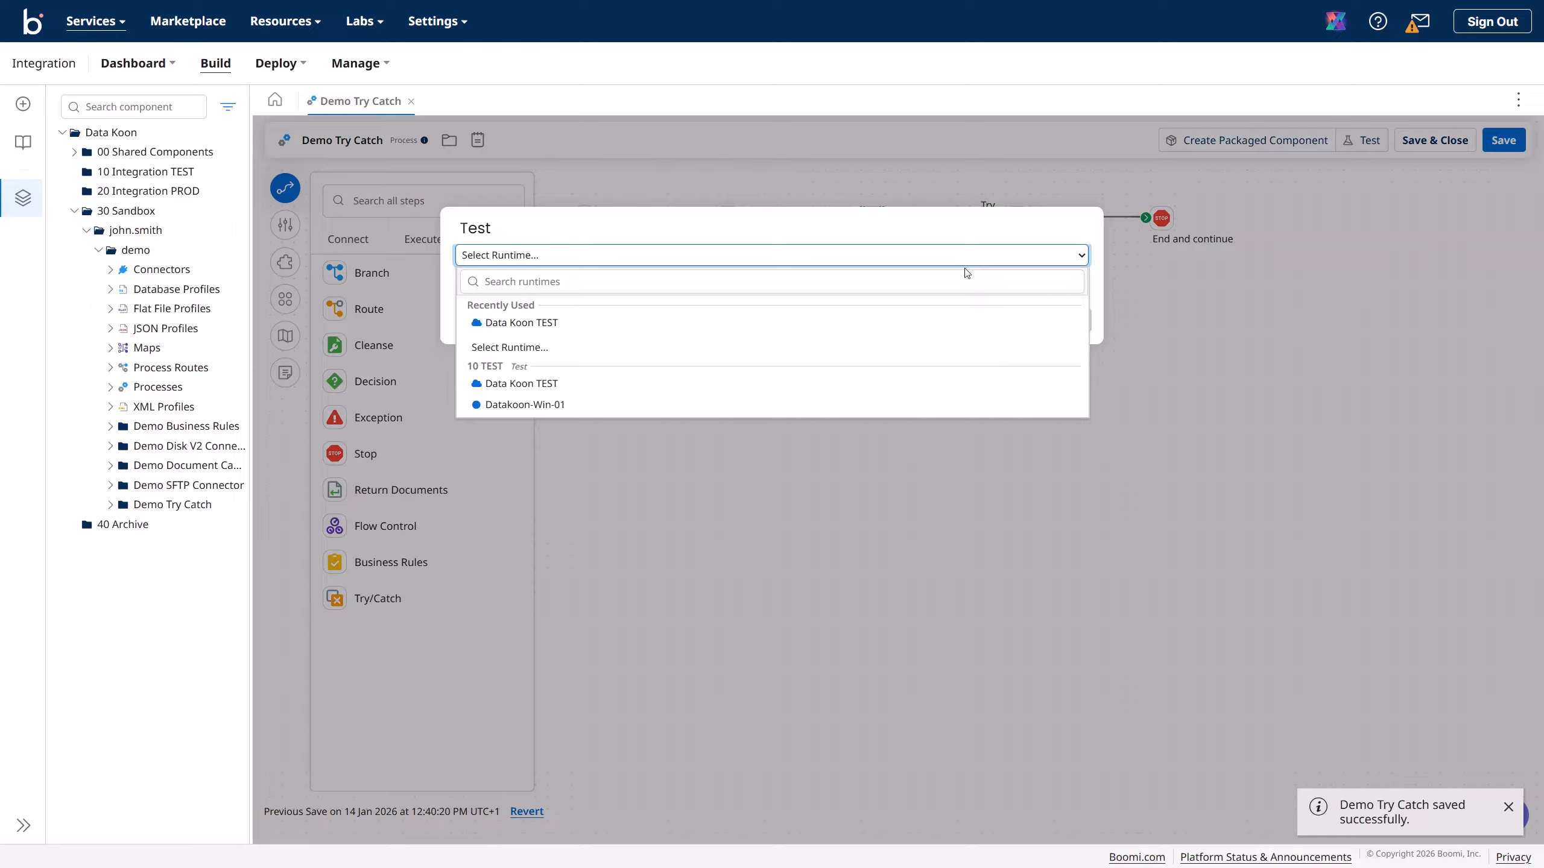
pyautogui.click(905, 321)
pyautogui.click(1069, 322)
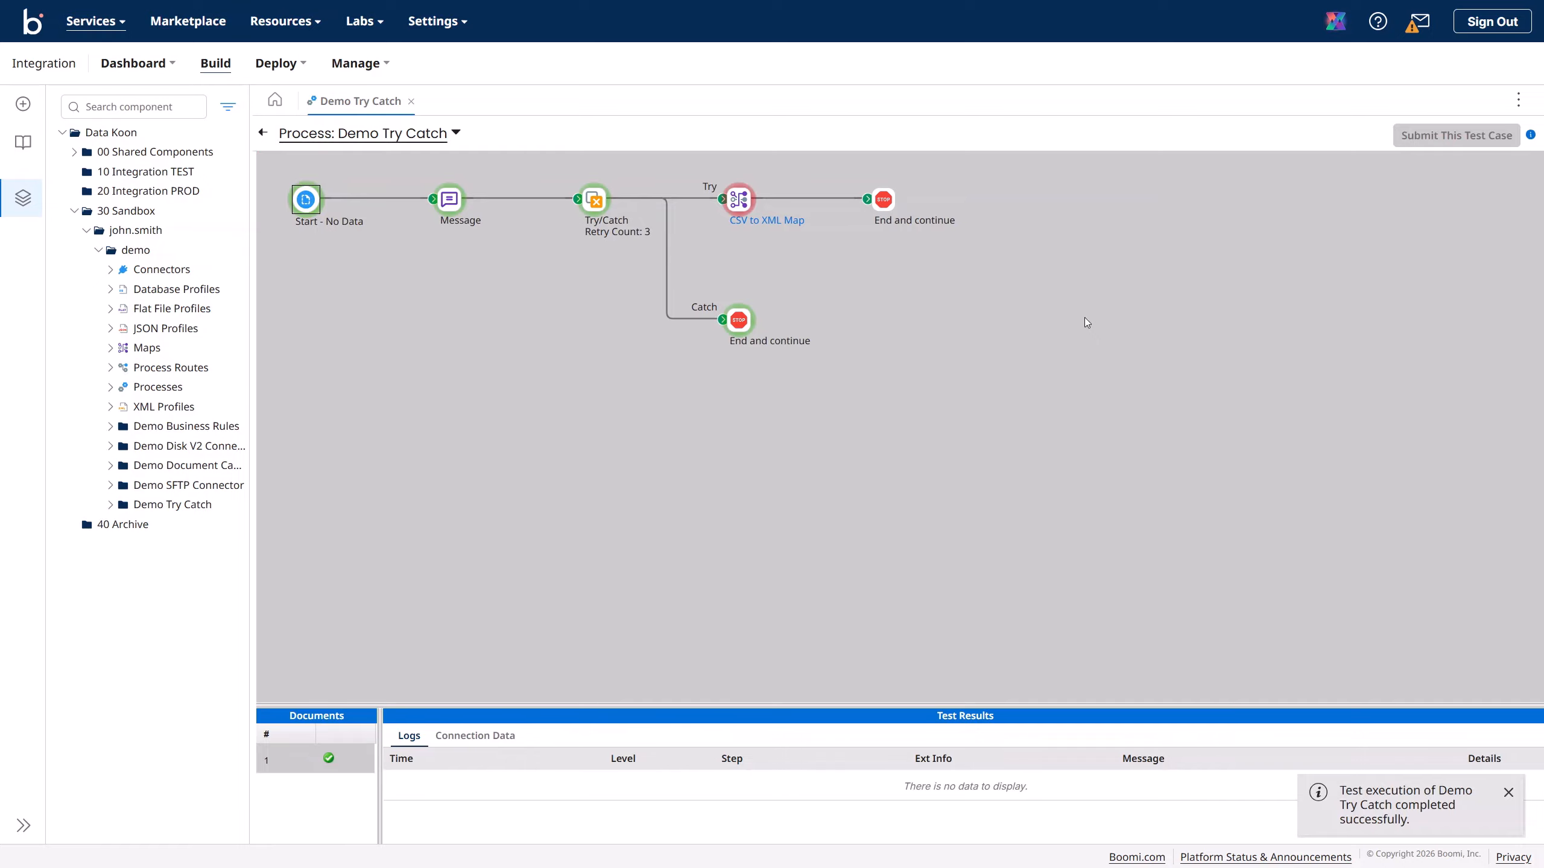
# - Inspect the test logs of the CSV to XML Map step and read its full SEVERE log message
pyautogui.click(739, 201)
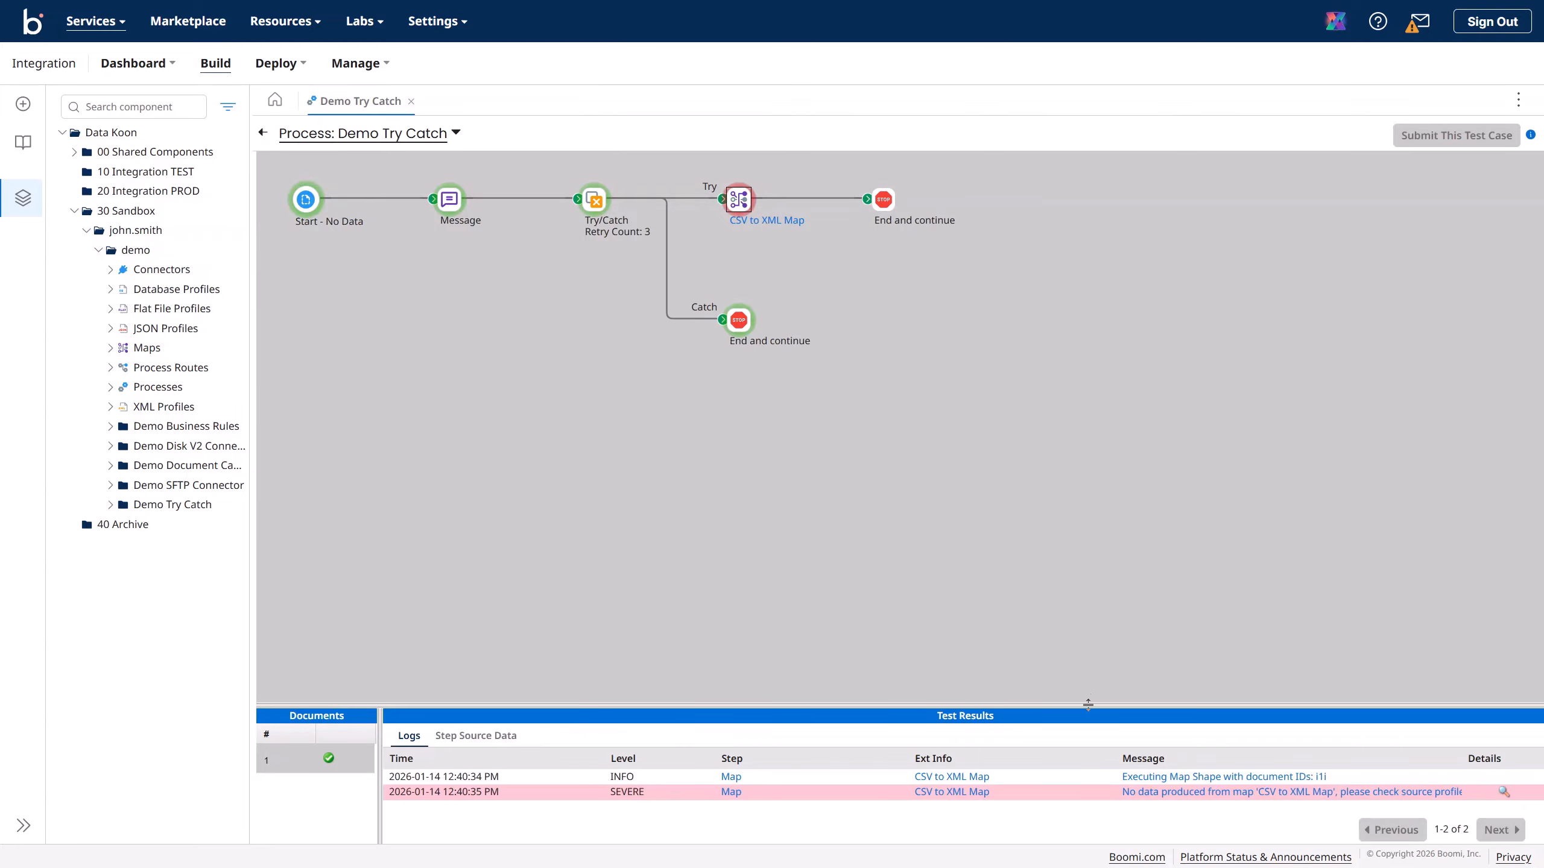
pyautogui.moveTo(1087, 705); pyautogui.dragTo(1087, 545)
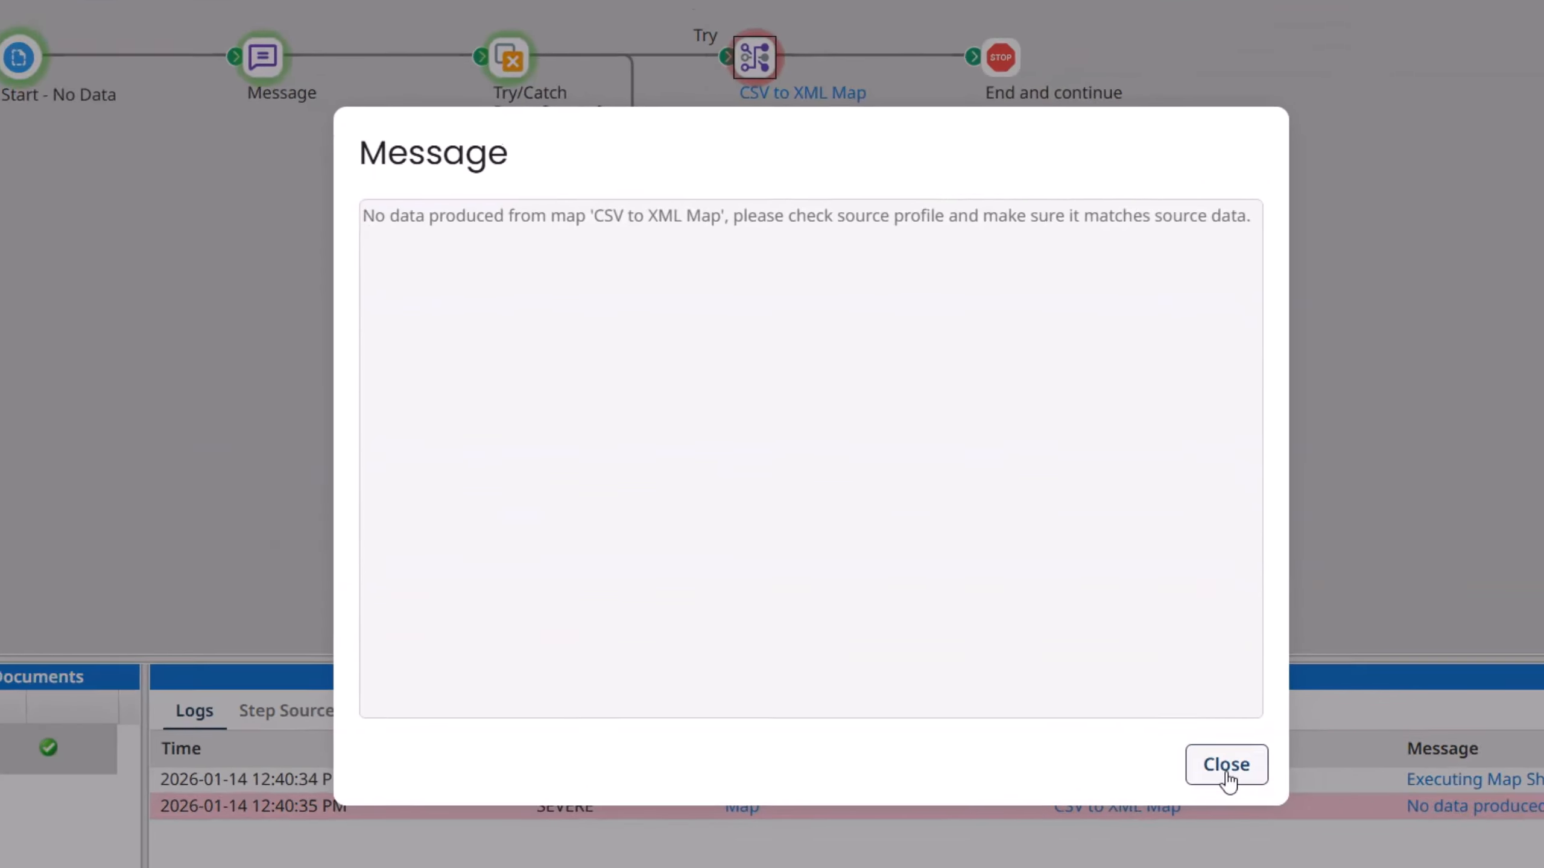
pyautogui.click(1228, 780)
# - Check the logs and source document of the Catch path's Stop step, and return to the process canvas
pyautogui.click(738, 325)
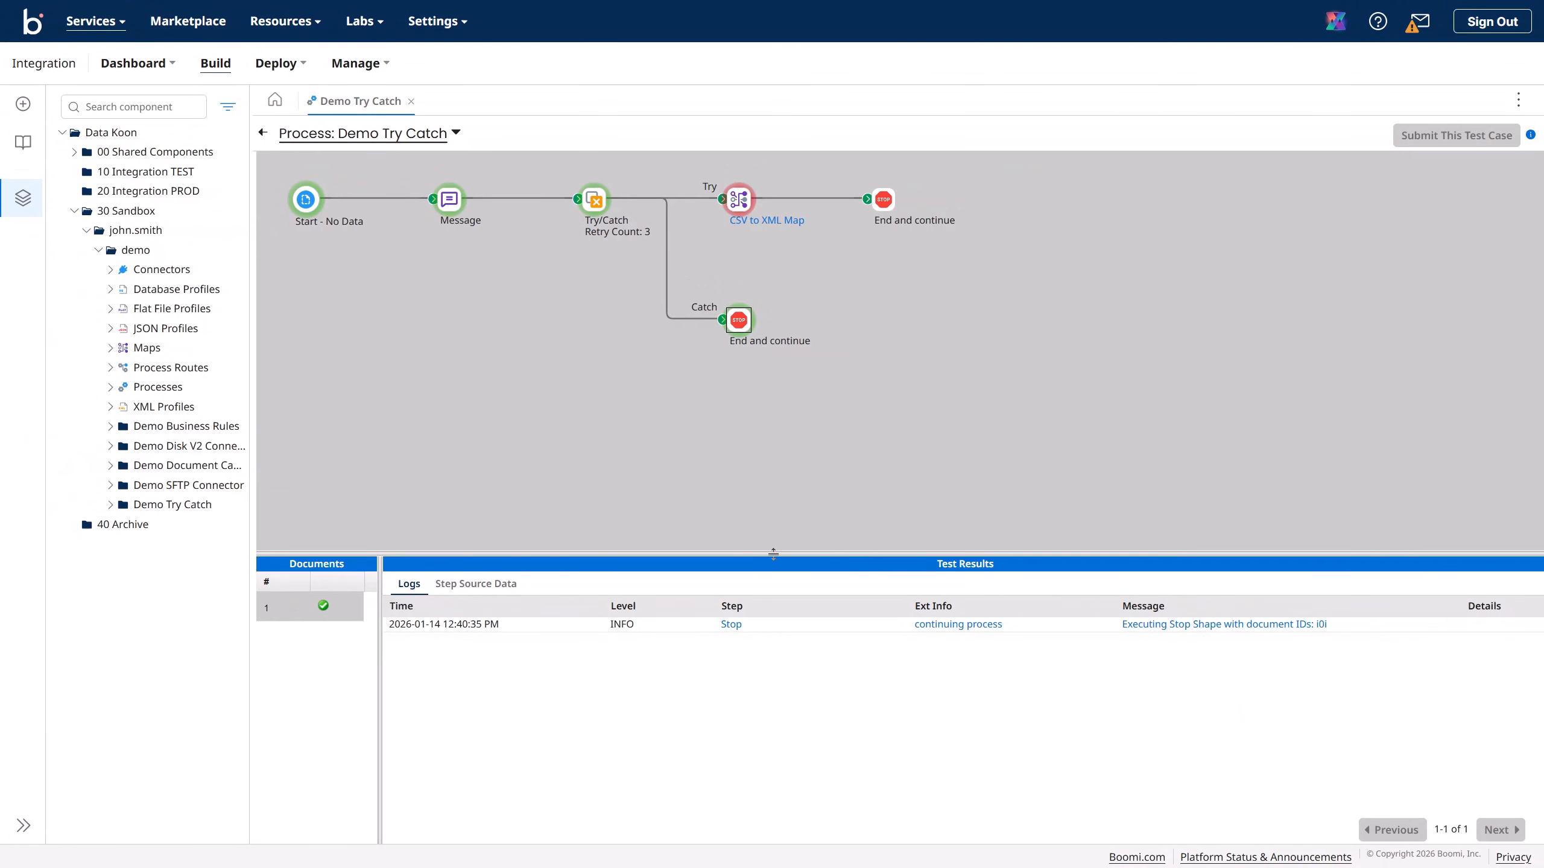
pyautogui.click(483, 585)
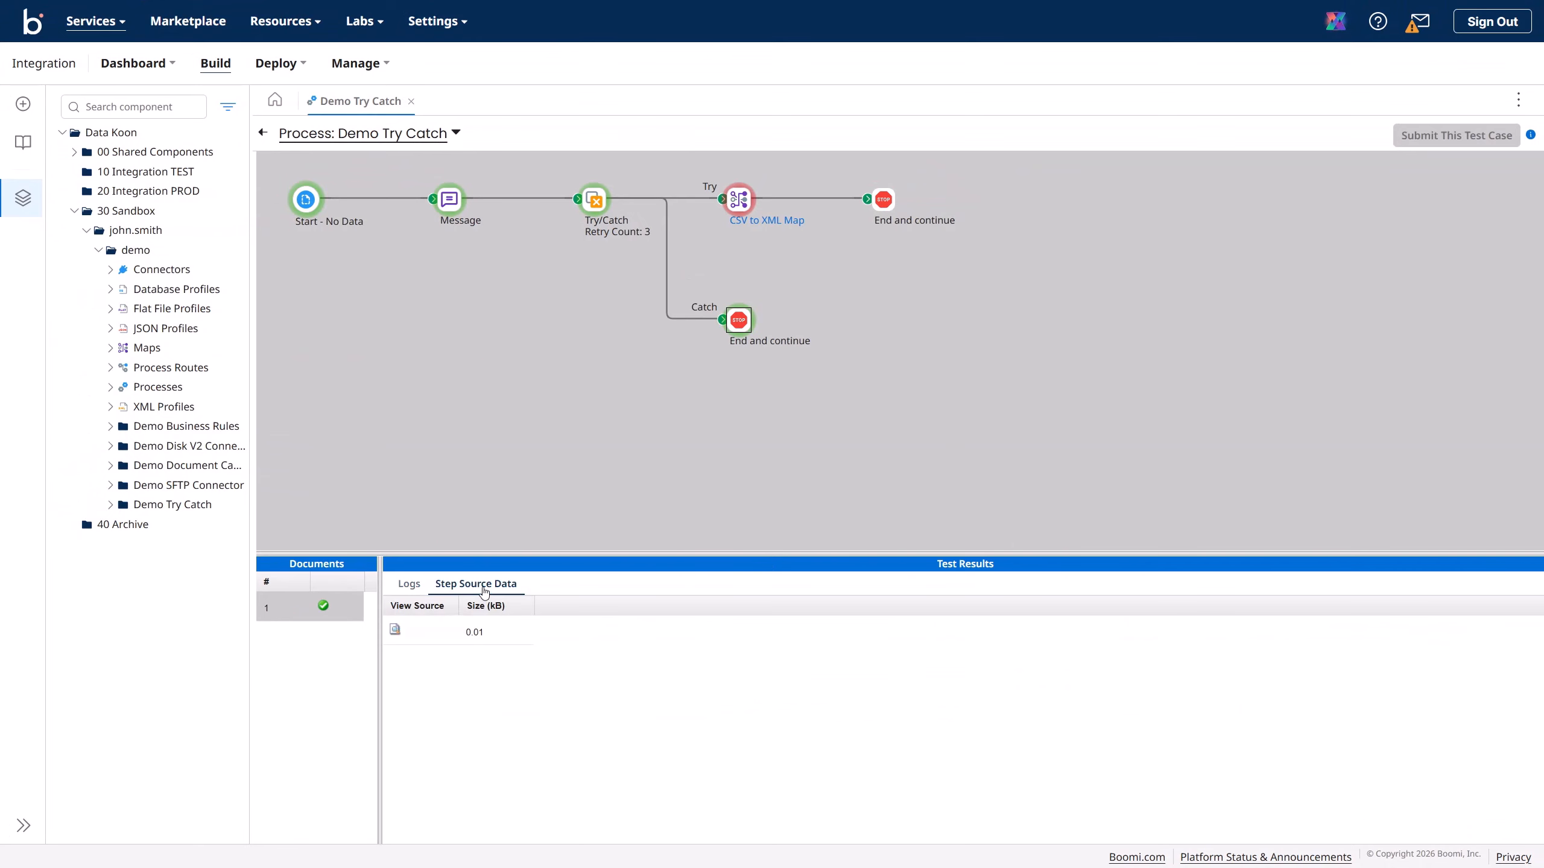
pyautogui.click(395, 630)
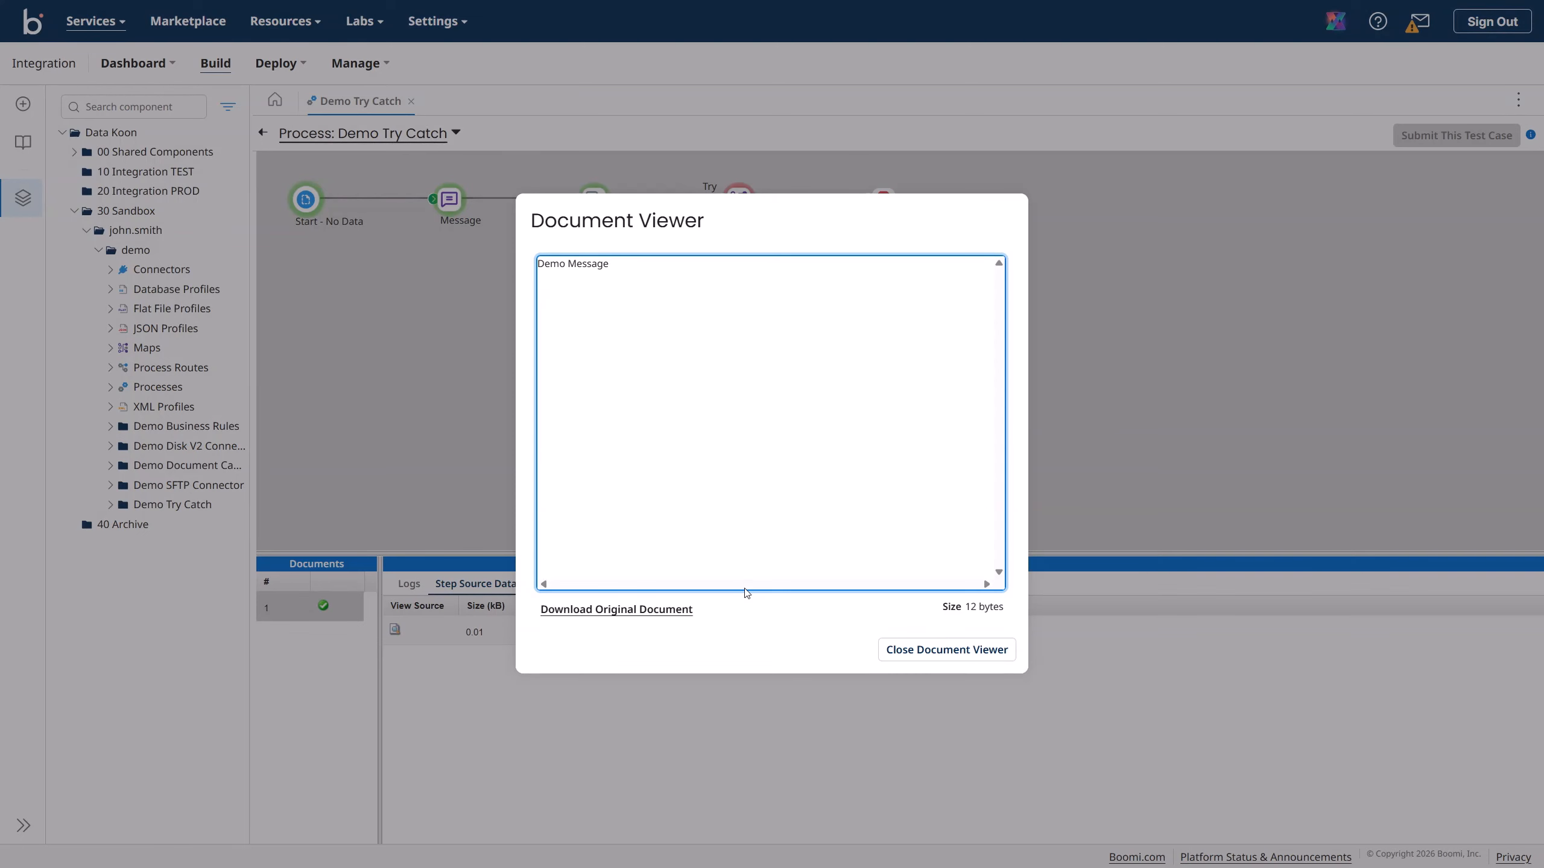
pyautogui.click(912, 660)
pyautogui.click(409, 583)
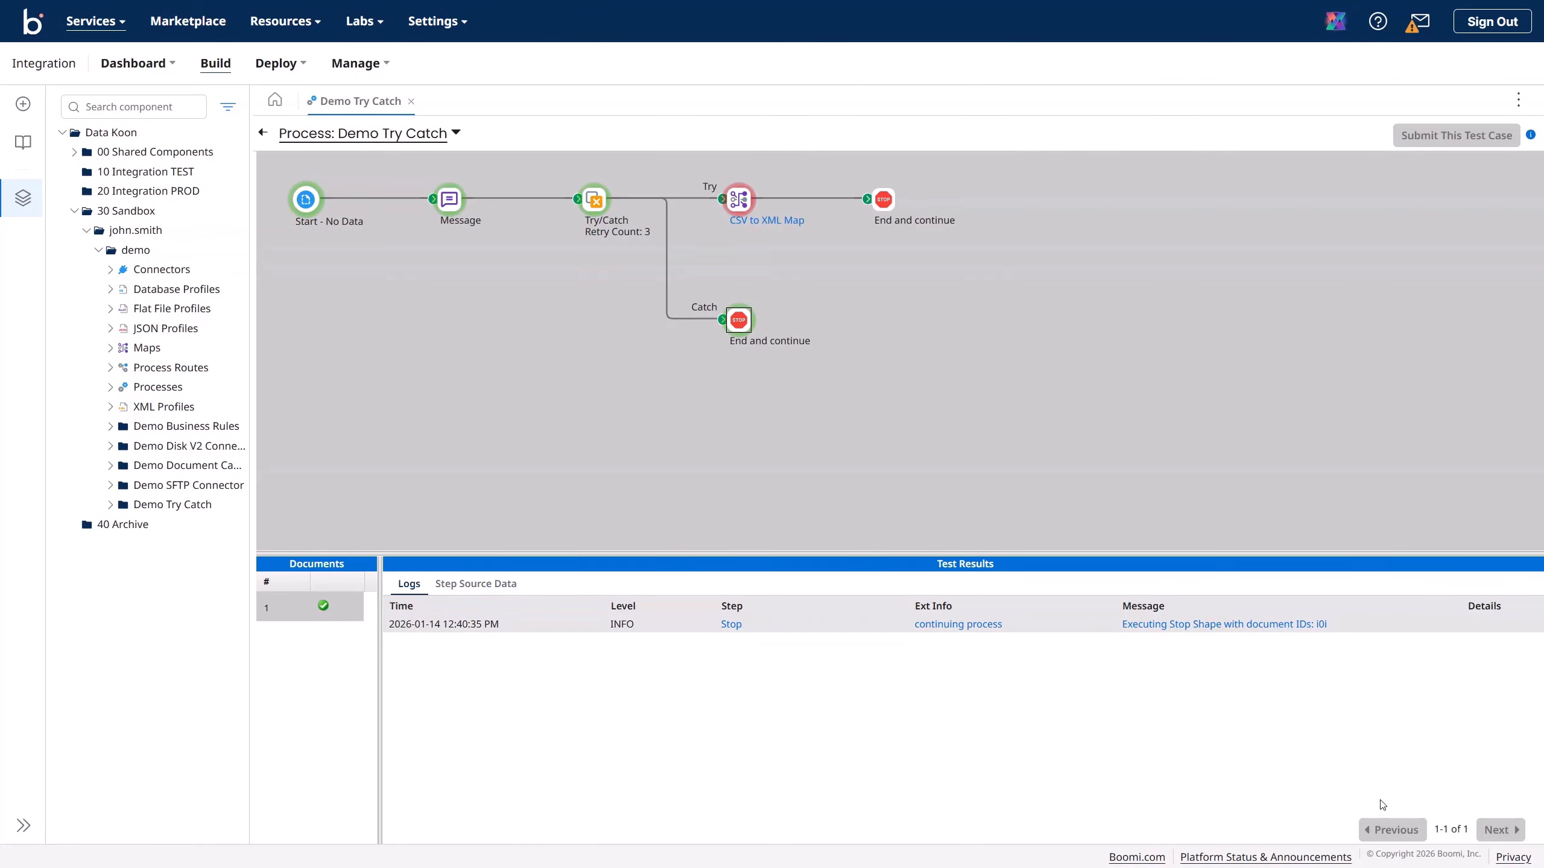
pyautogui.moveTo(1018, 554); pyautogui.dragTo(985, 631)
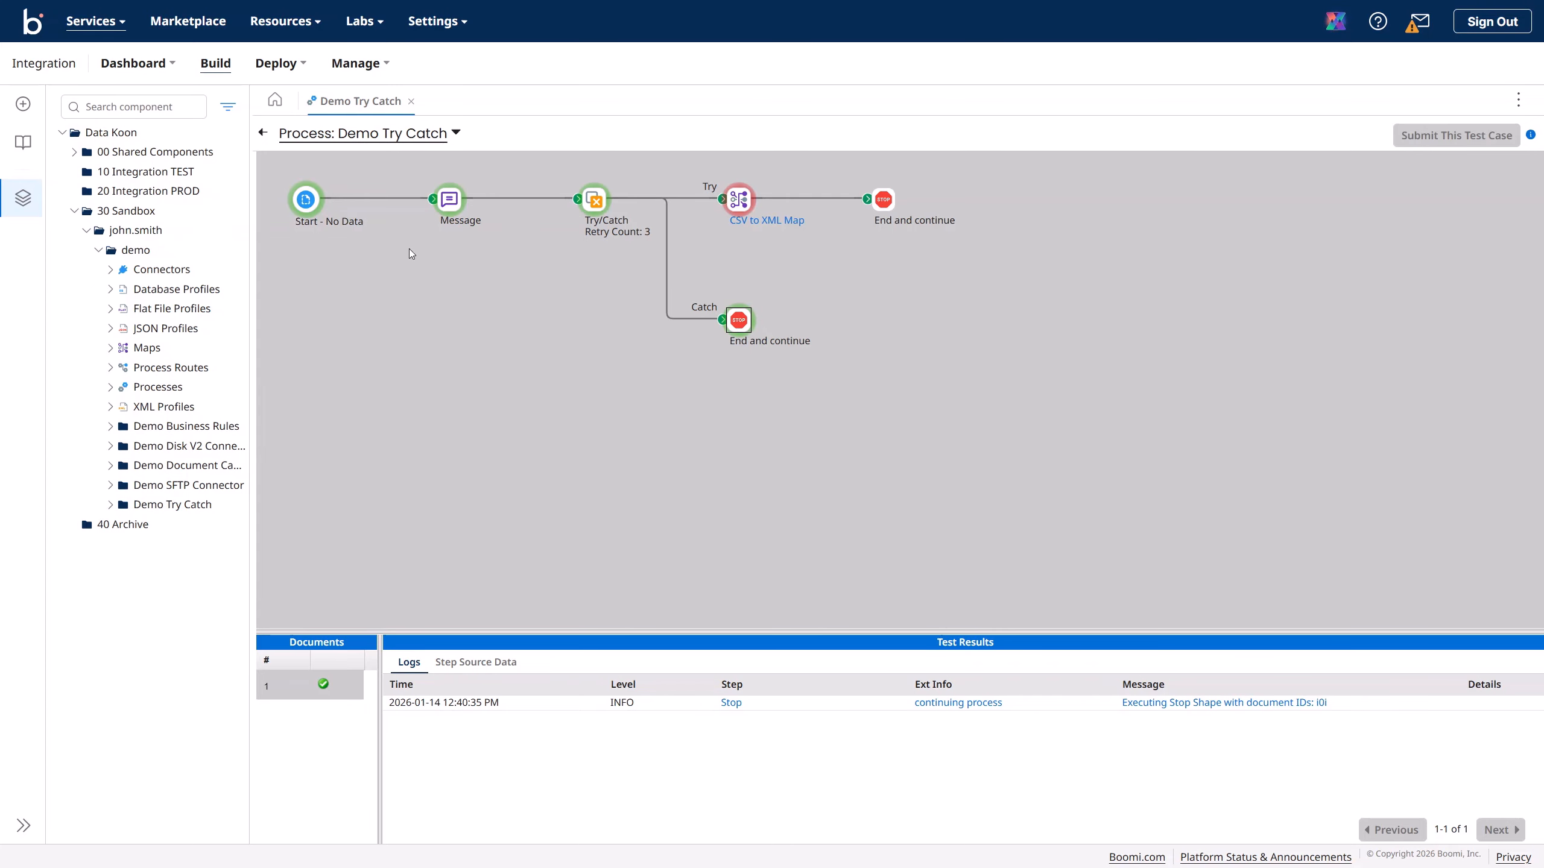
pyautogui.click(262, 133)
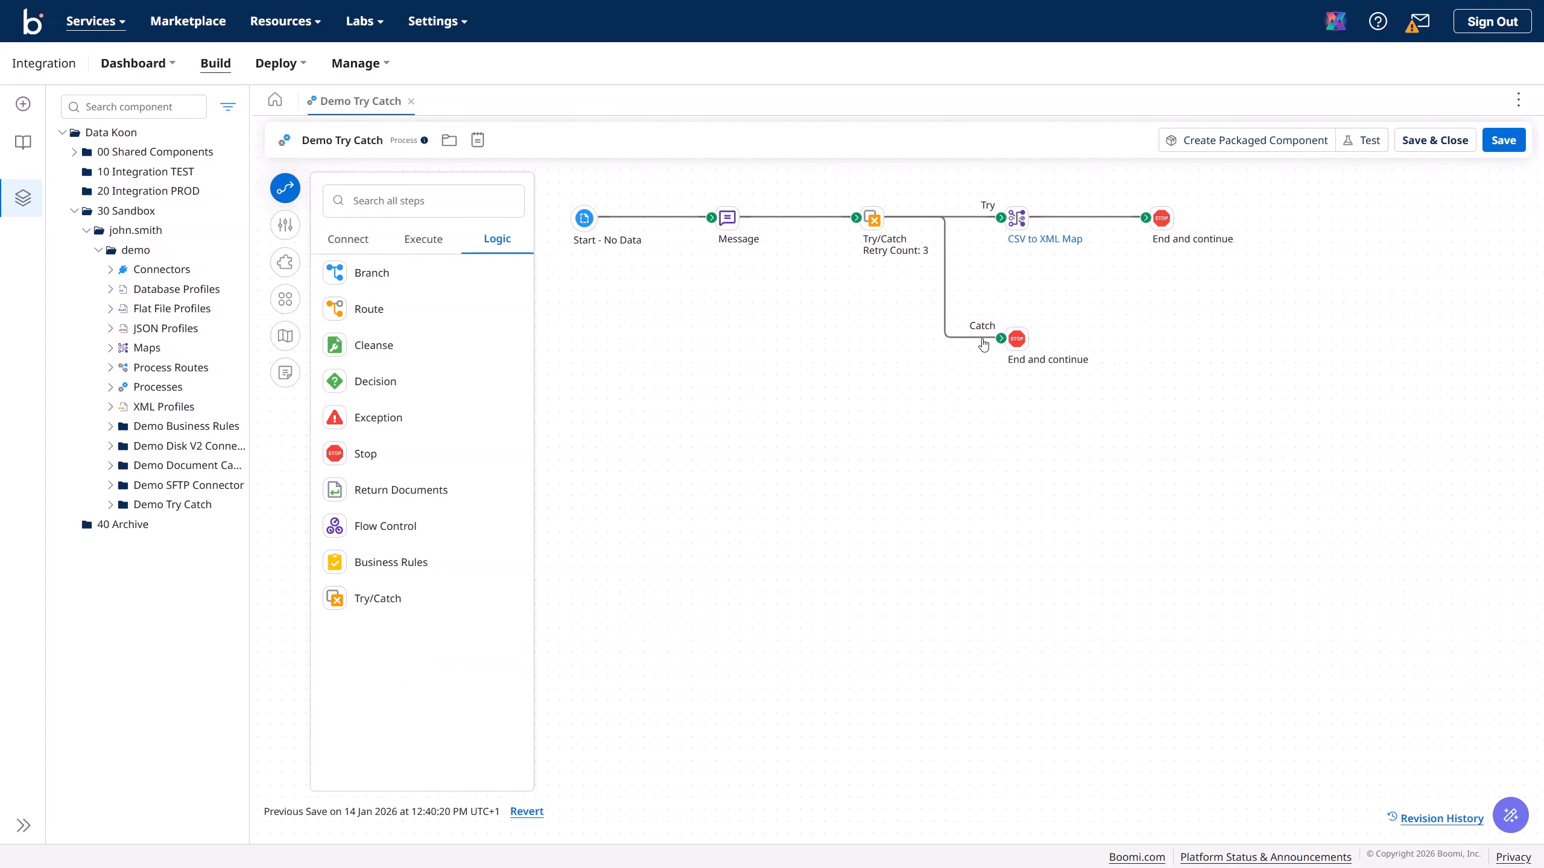
# - Detach the Stop step from the Catch path and add a Notify step with the display name Notify Error Message
pyautogui.moveTo(1004, 346); pyautogui.dragTo(1100, 359)
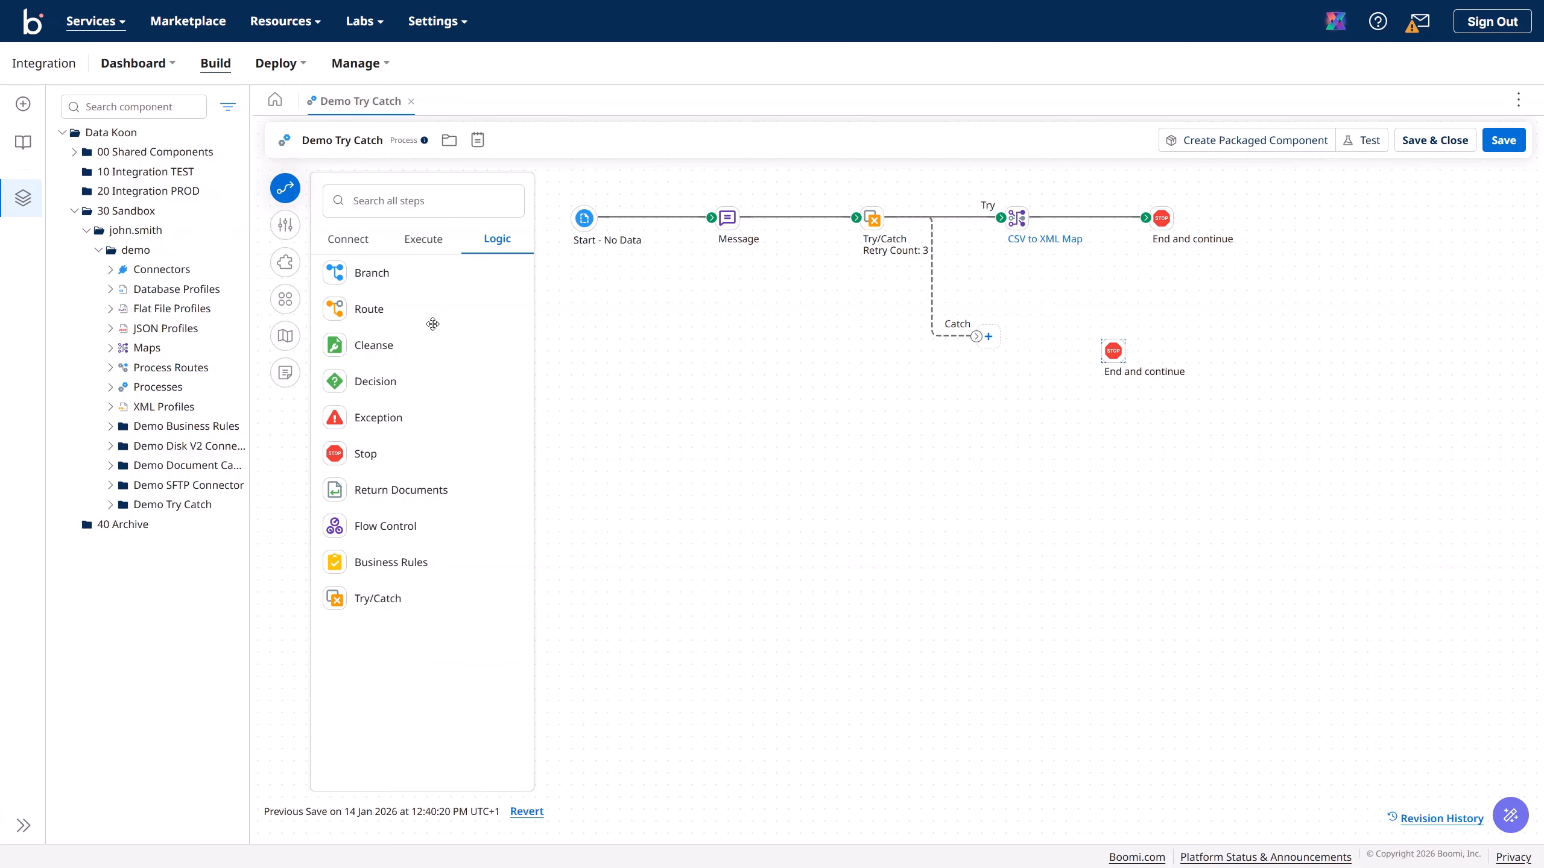
pyautogui.click(429, 245)
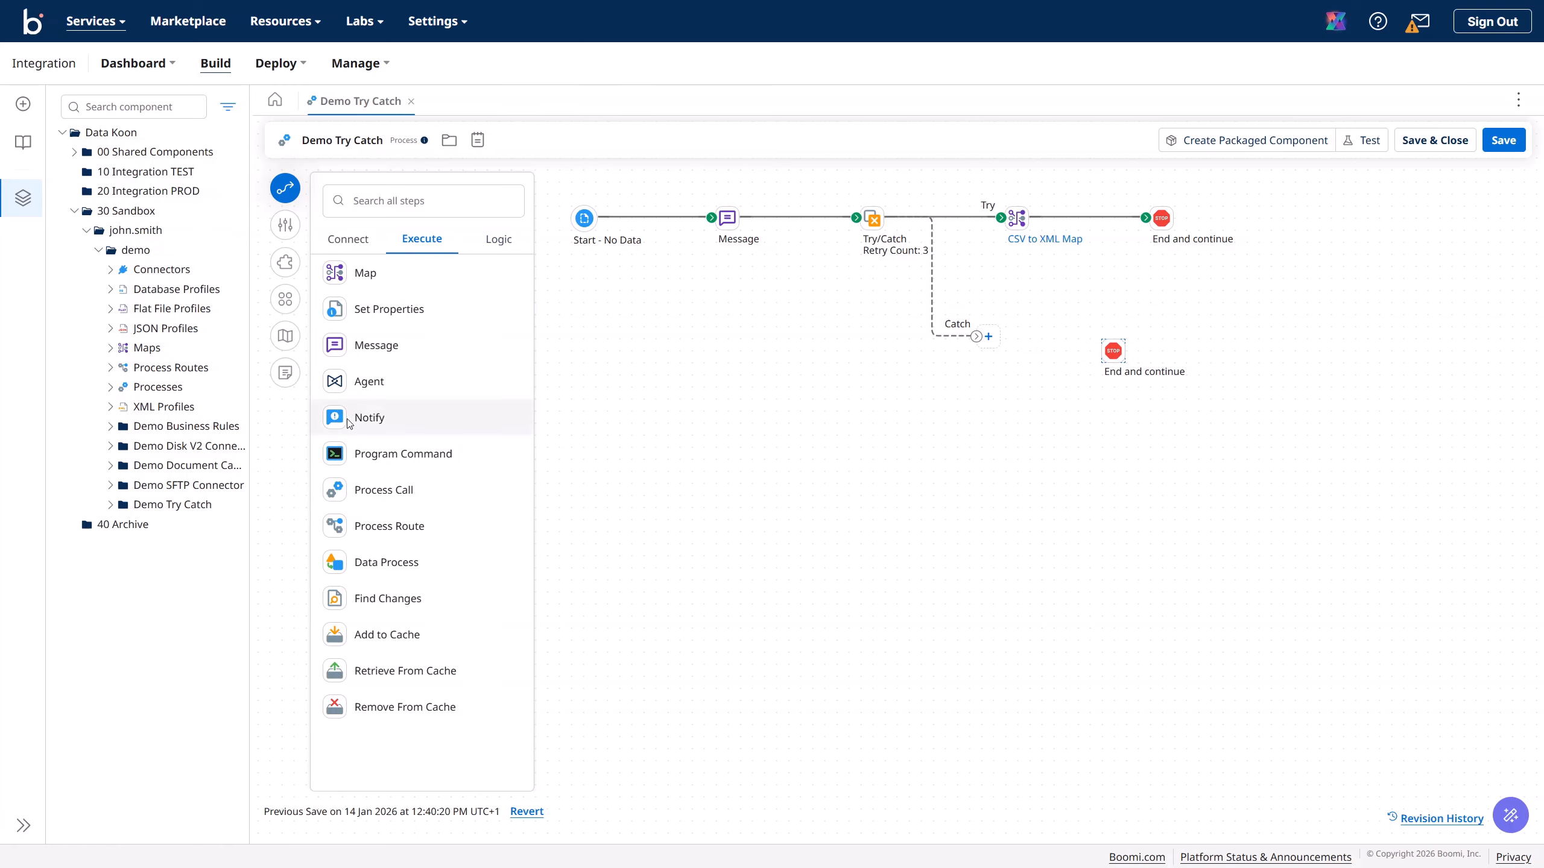
pyautogui.moveTo(346, 420); pyautogui.dragTo(1038, 462)
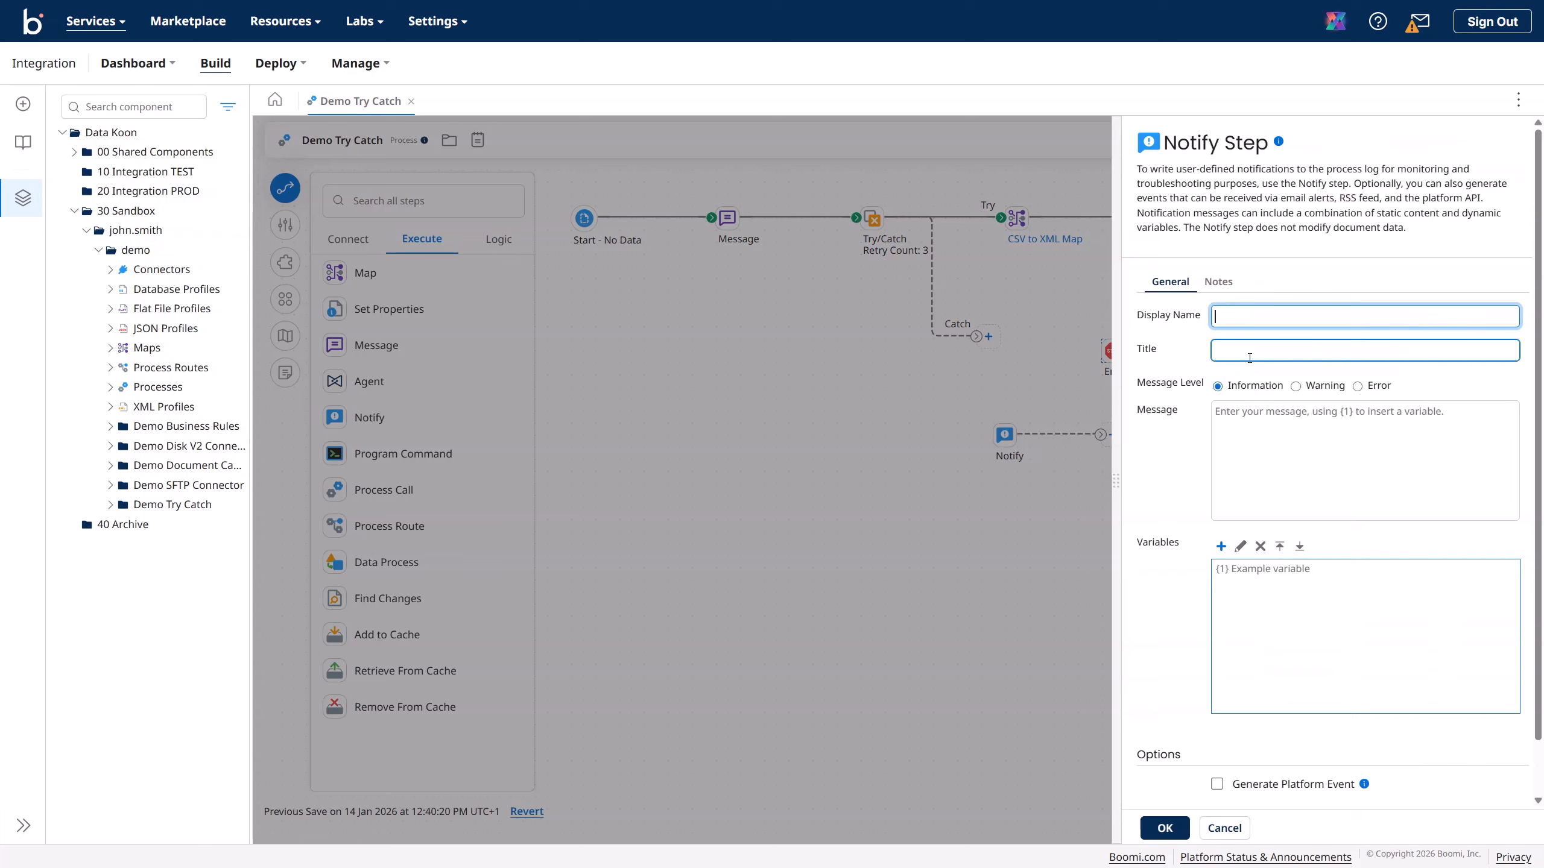
pyautogui.write('Error Message')
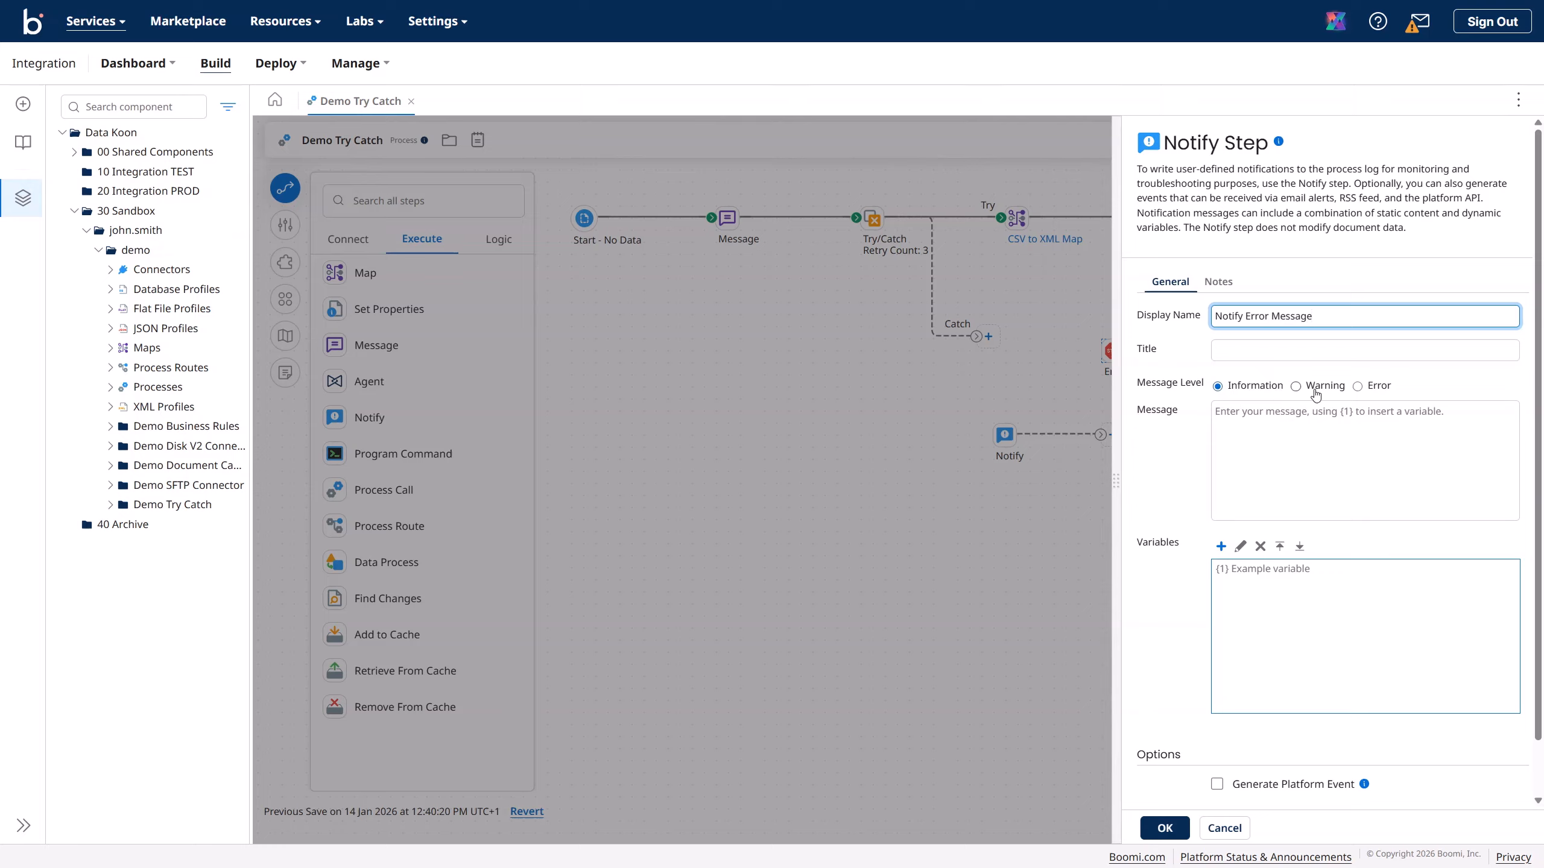
# - Set the notification message to {1} and start a new variable of type Document Property
pyautogui.click(1227, 412)
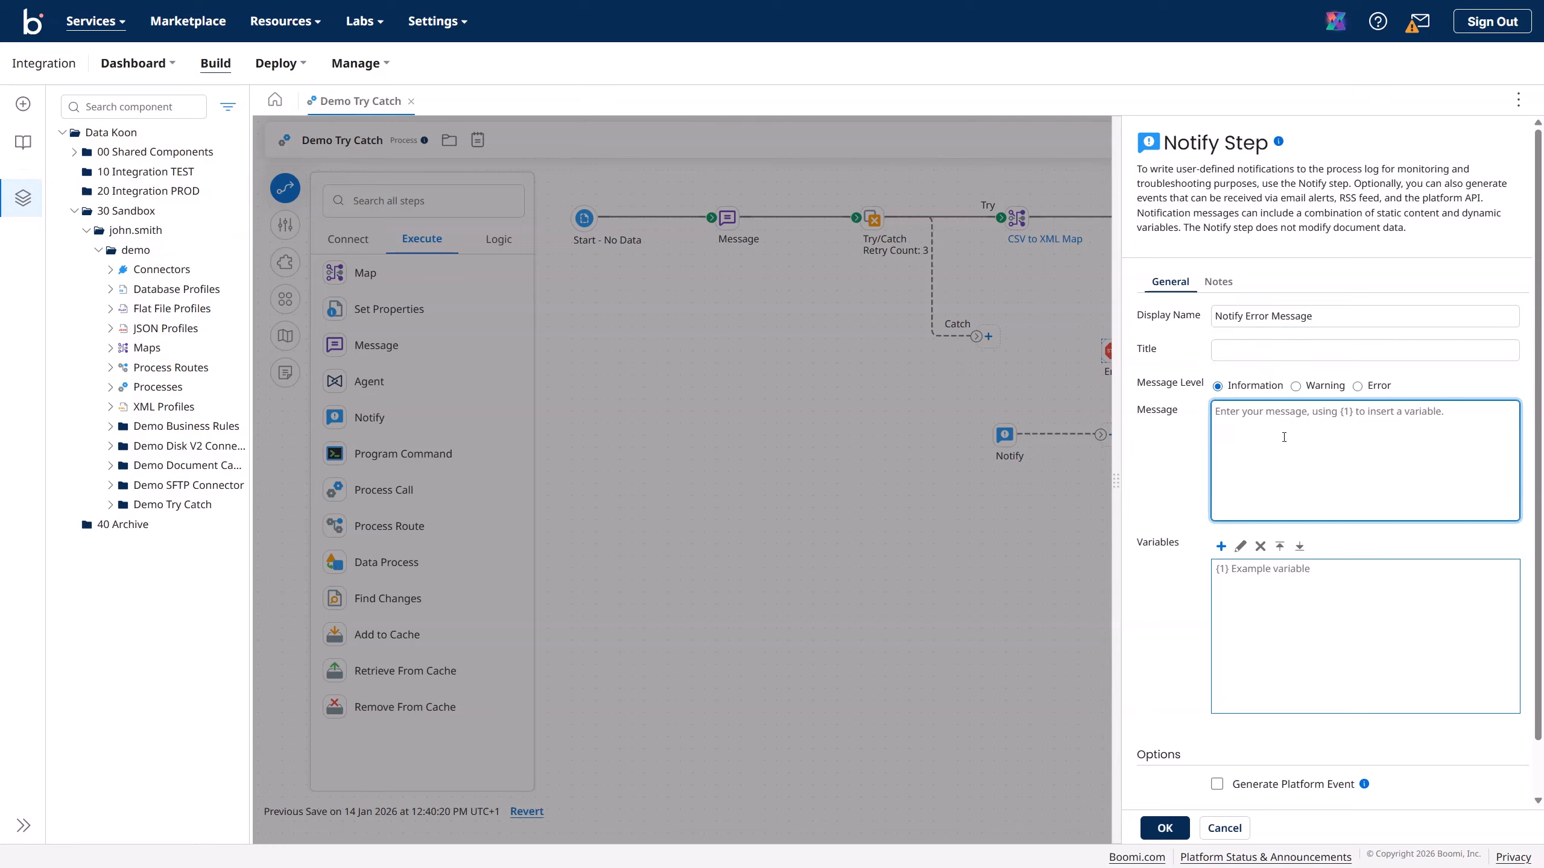
pyautogui.write('{1')
pyautogui.click(1221, 546)
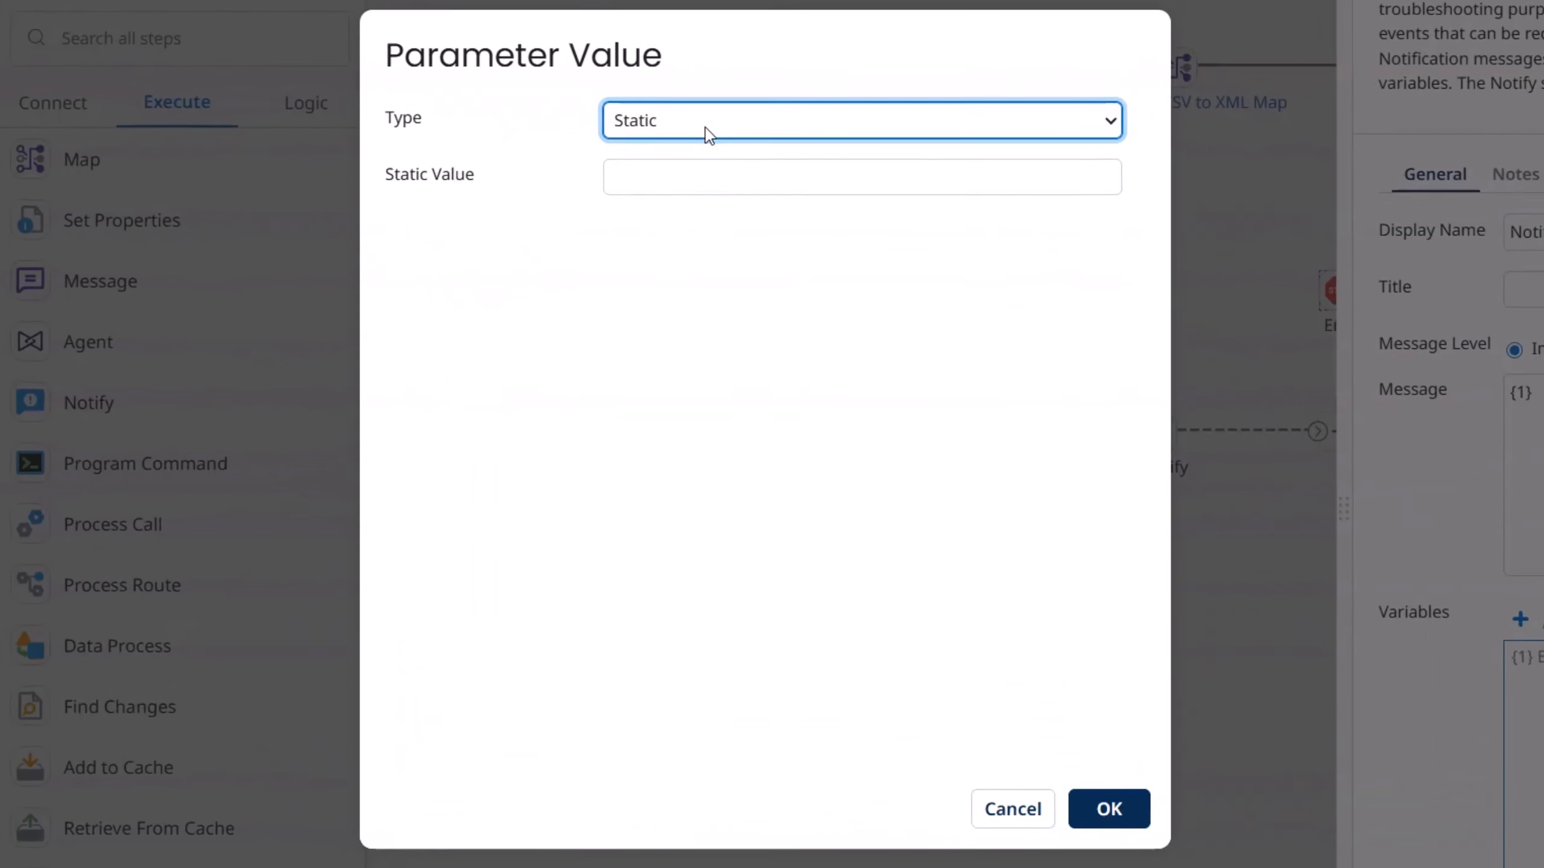
pyautogui.click(737, 251)
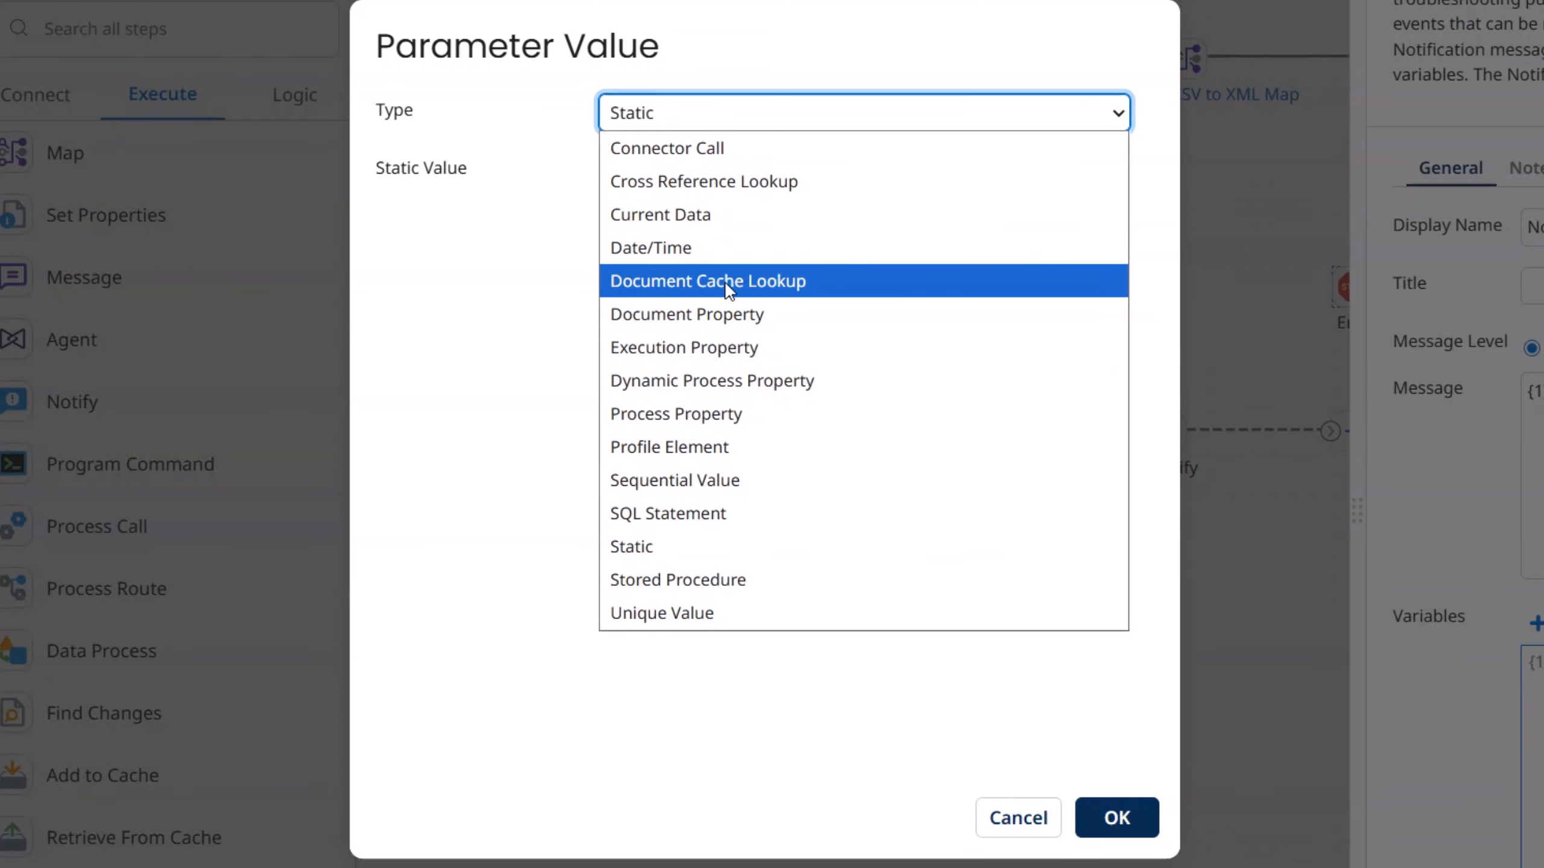
pyautogui.click(716, 329)
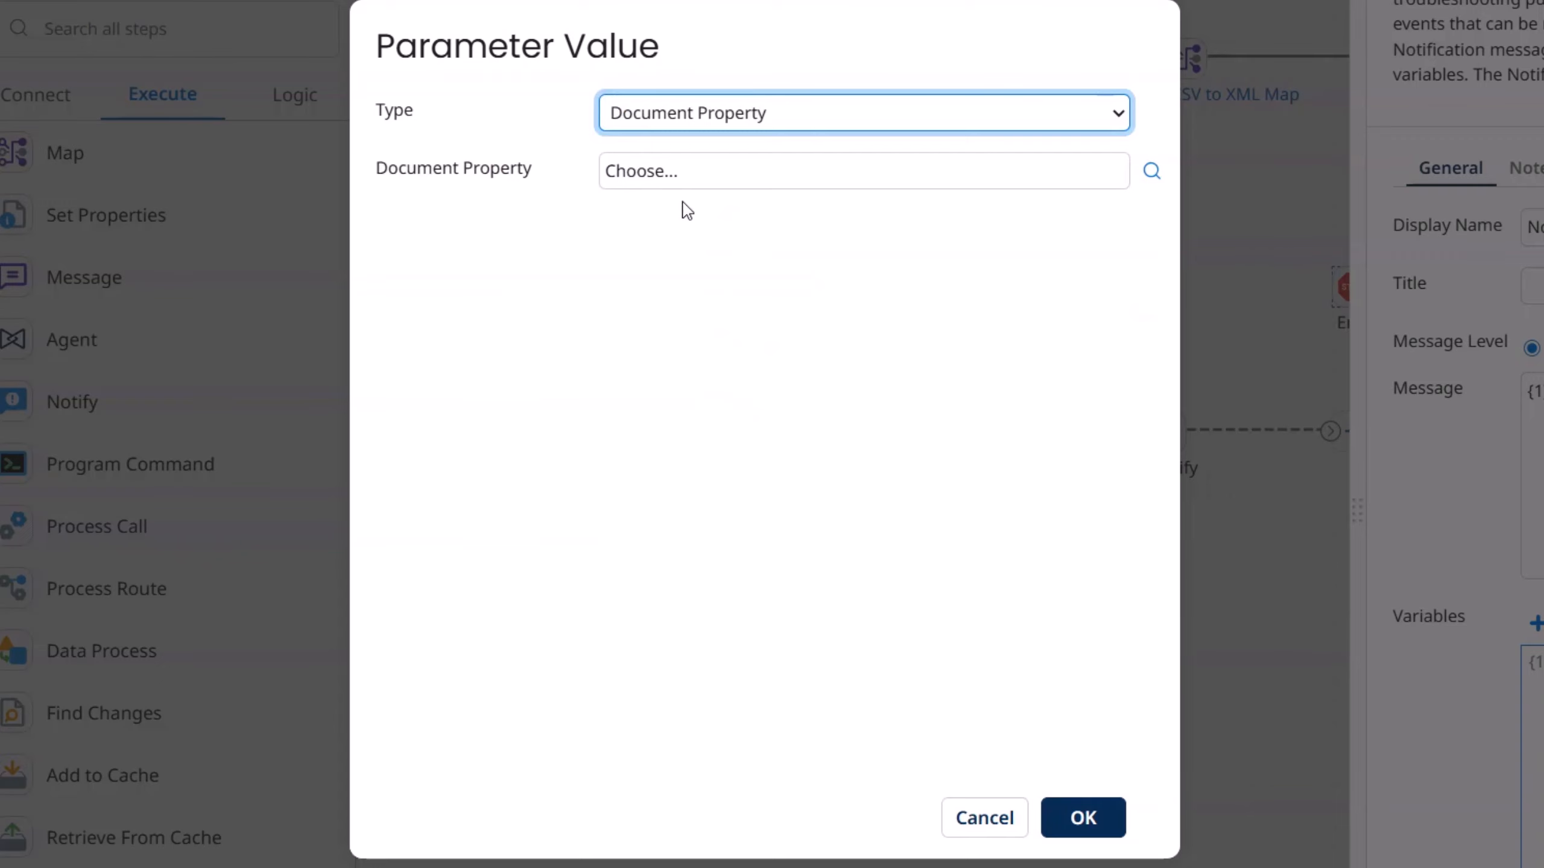
# - Assign the Meta Data property Try/Catch Message to the variable and apply the Notify step settings
pyautogui.click(667, 177)
pyautogui.click(1151, 171)
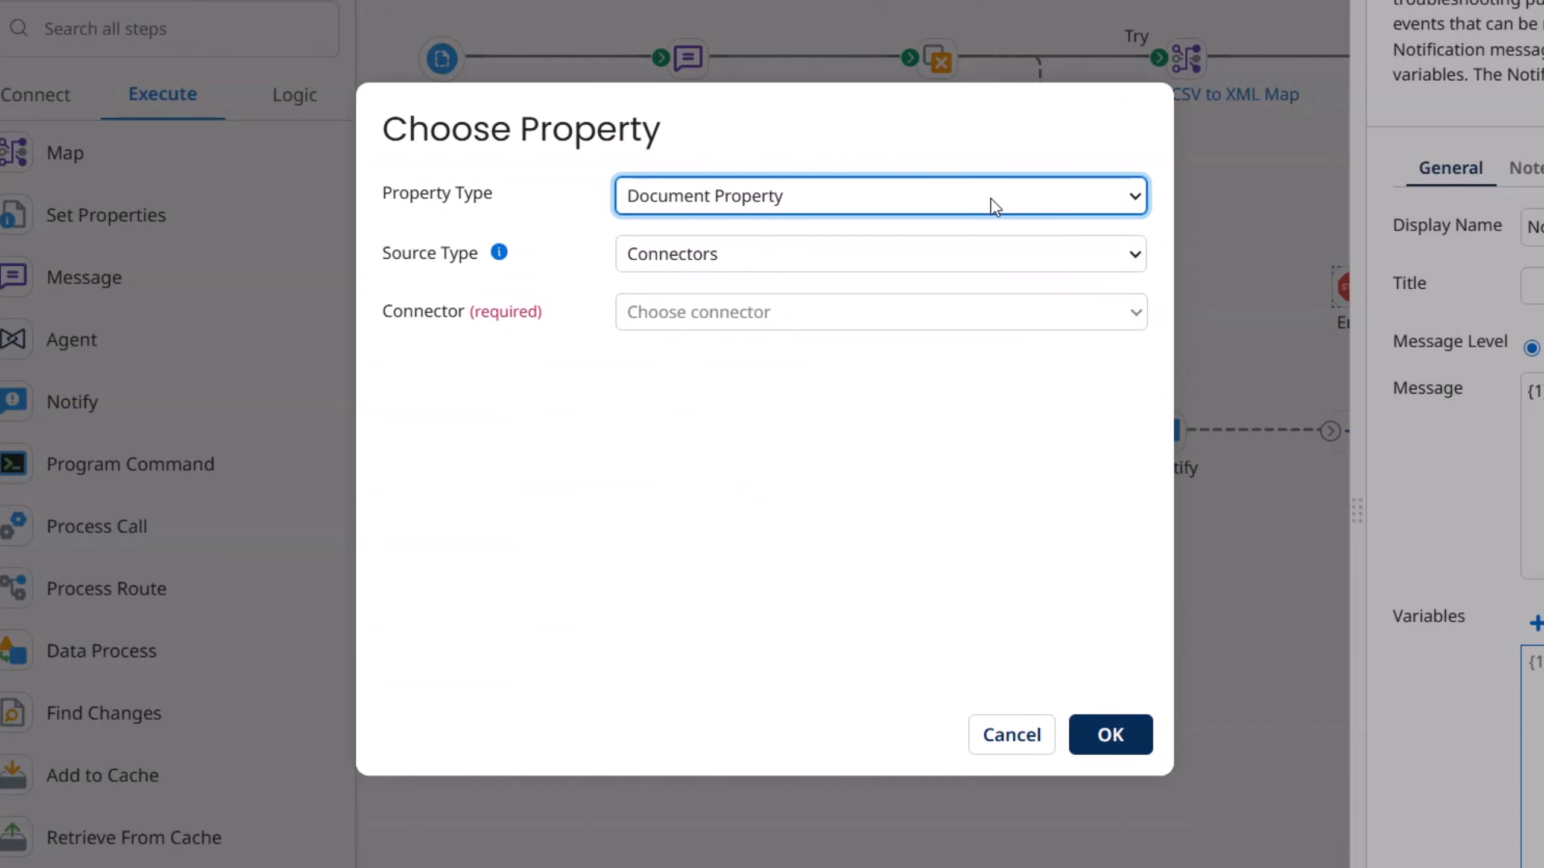
pyautogui.click(739, 270)
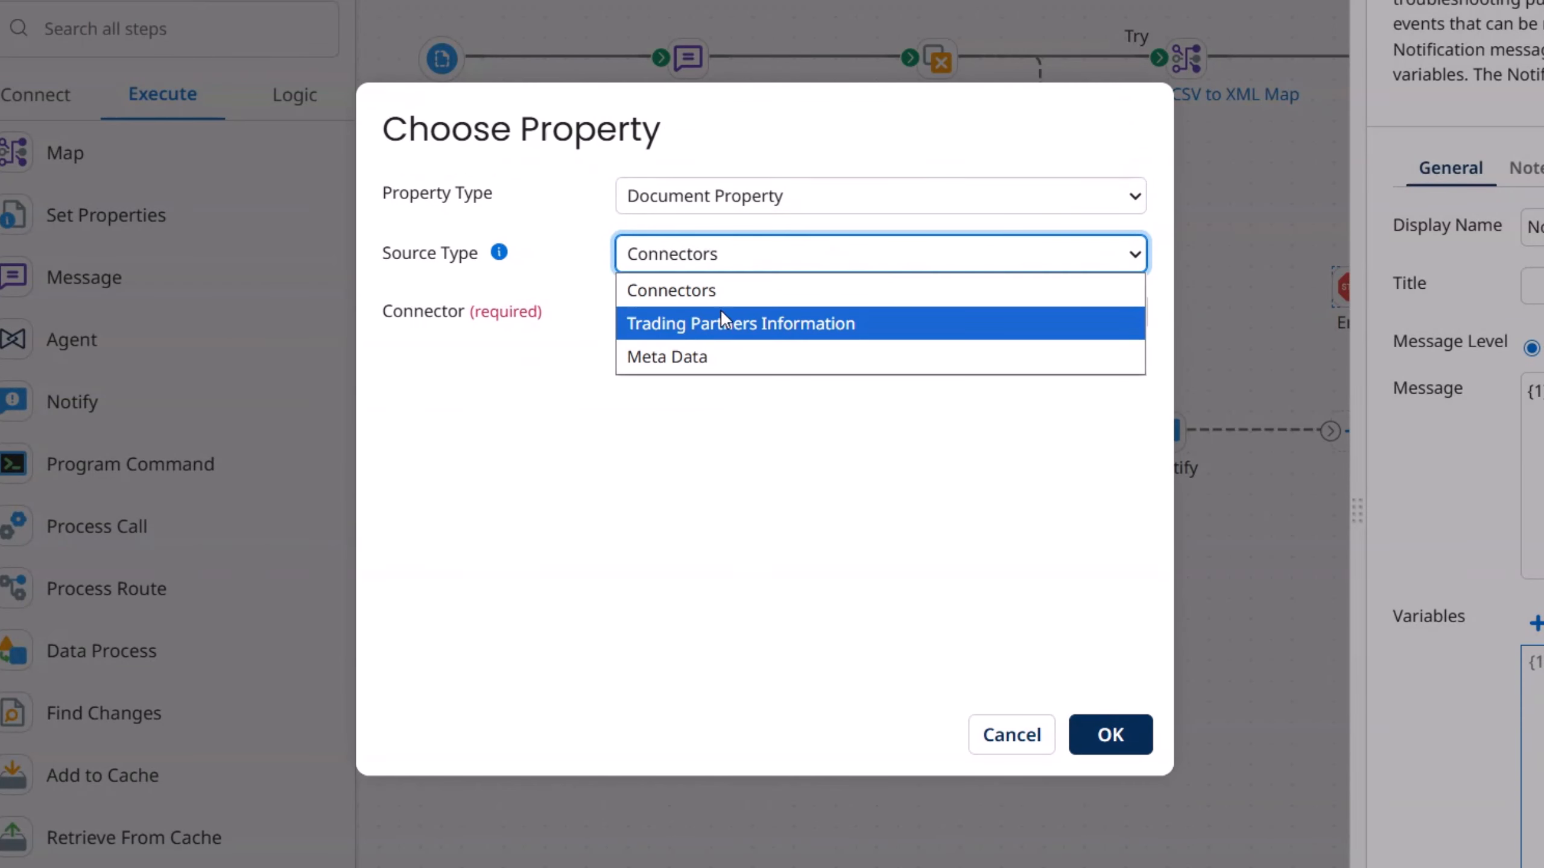
pyautogui.click(708, 347)
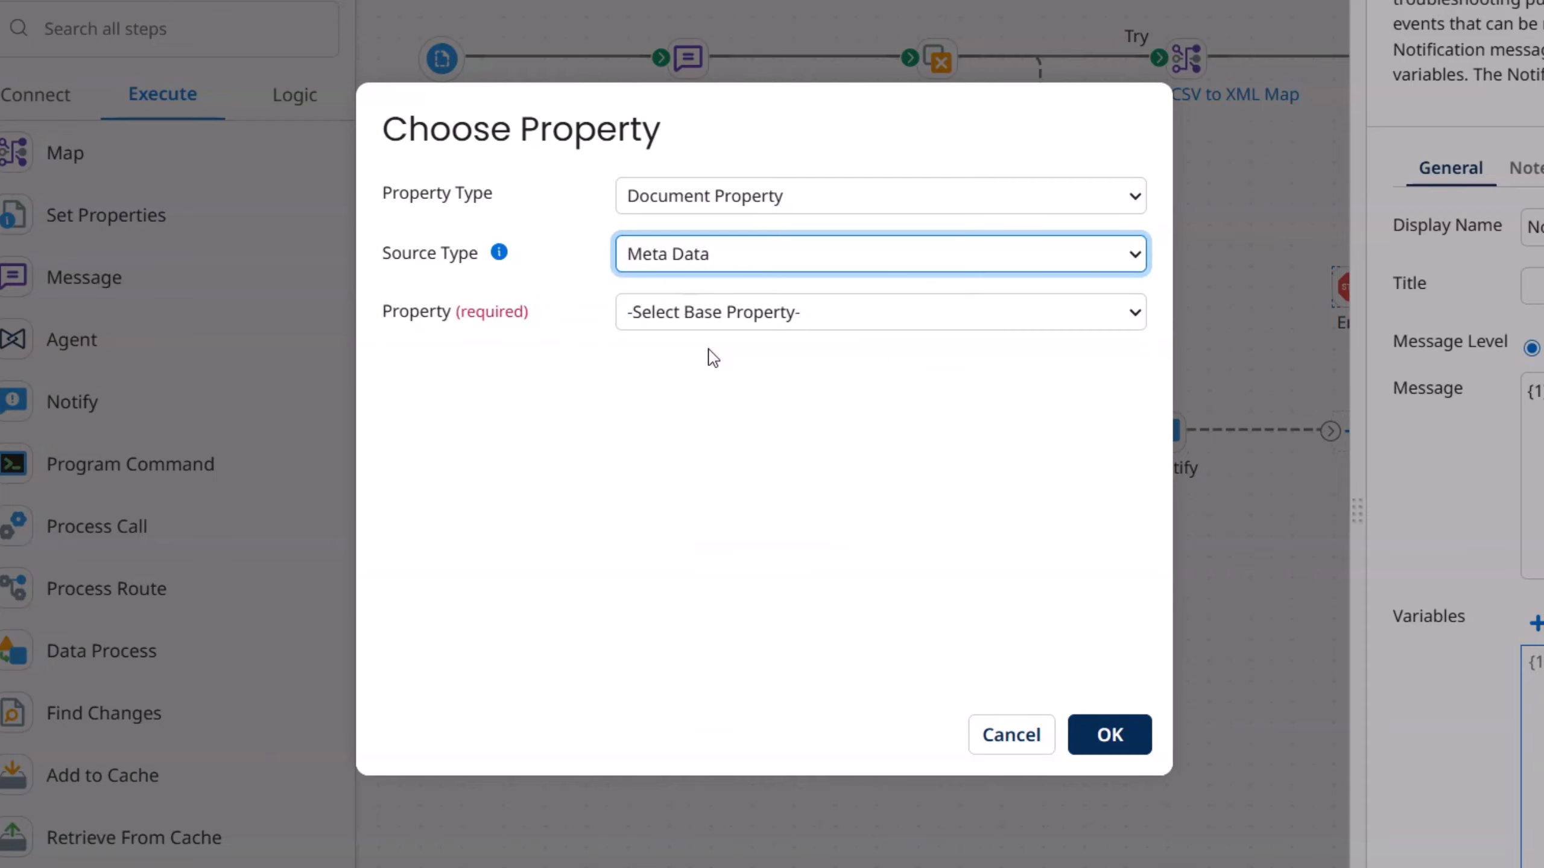
pyautogui.click(497, 258)
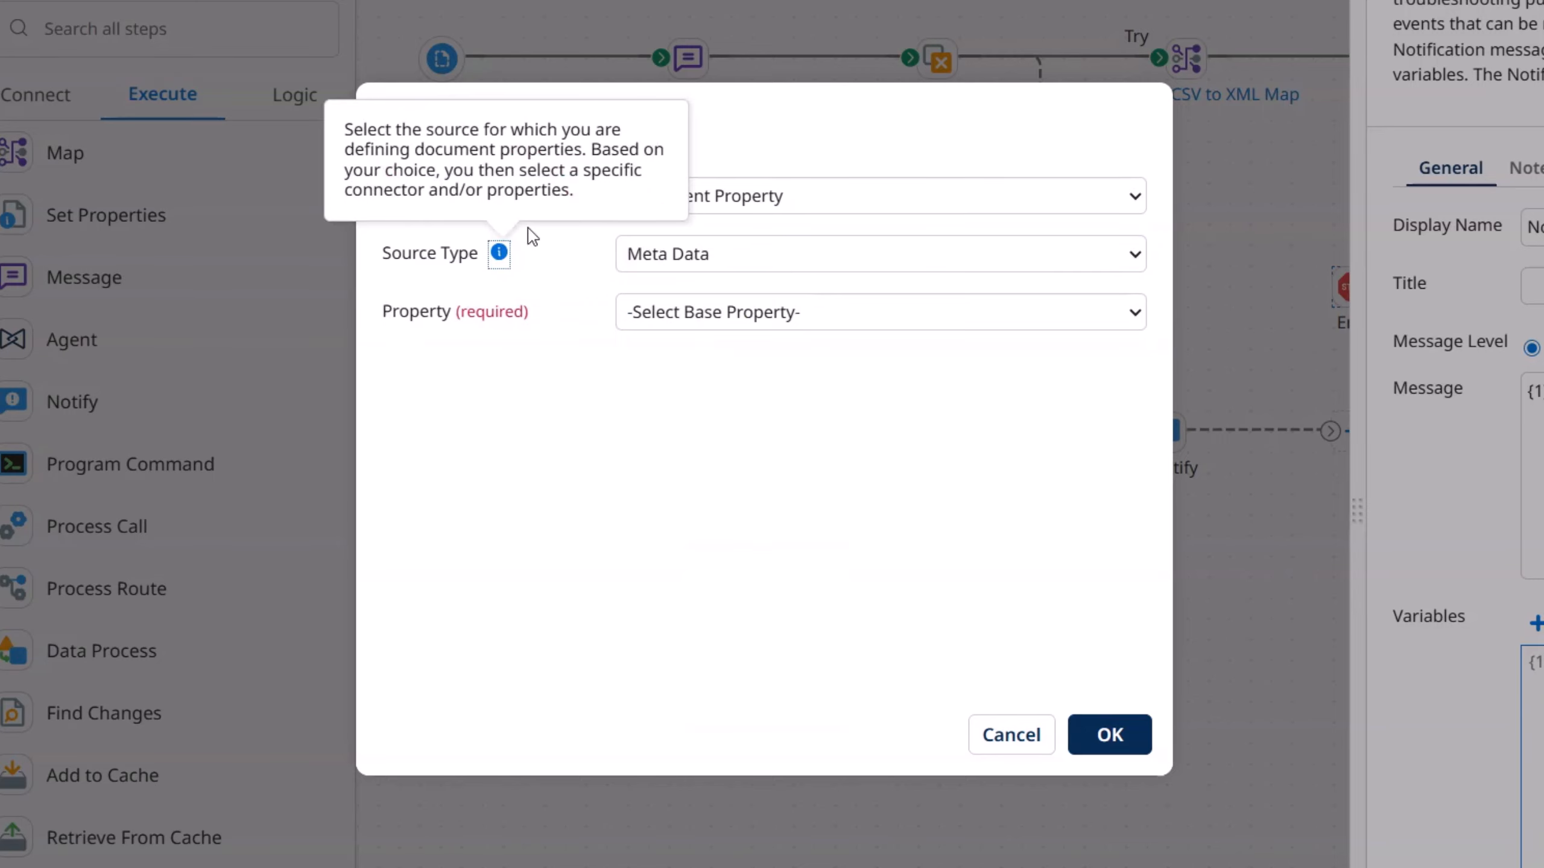
pyautogui.click(635, 312)
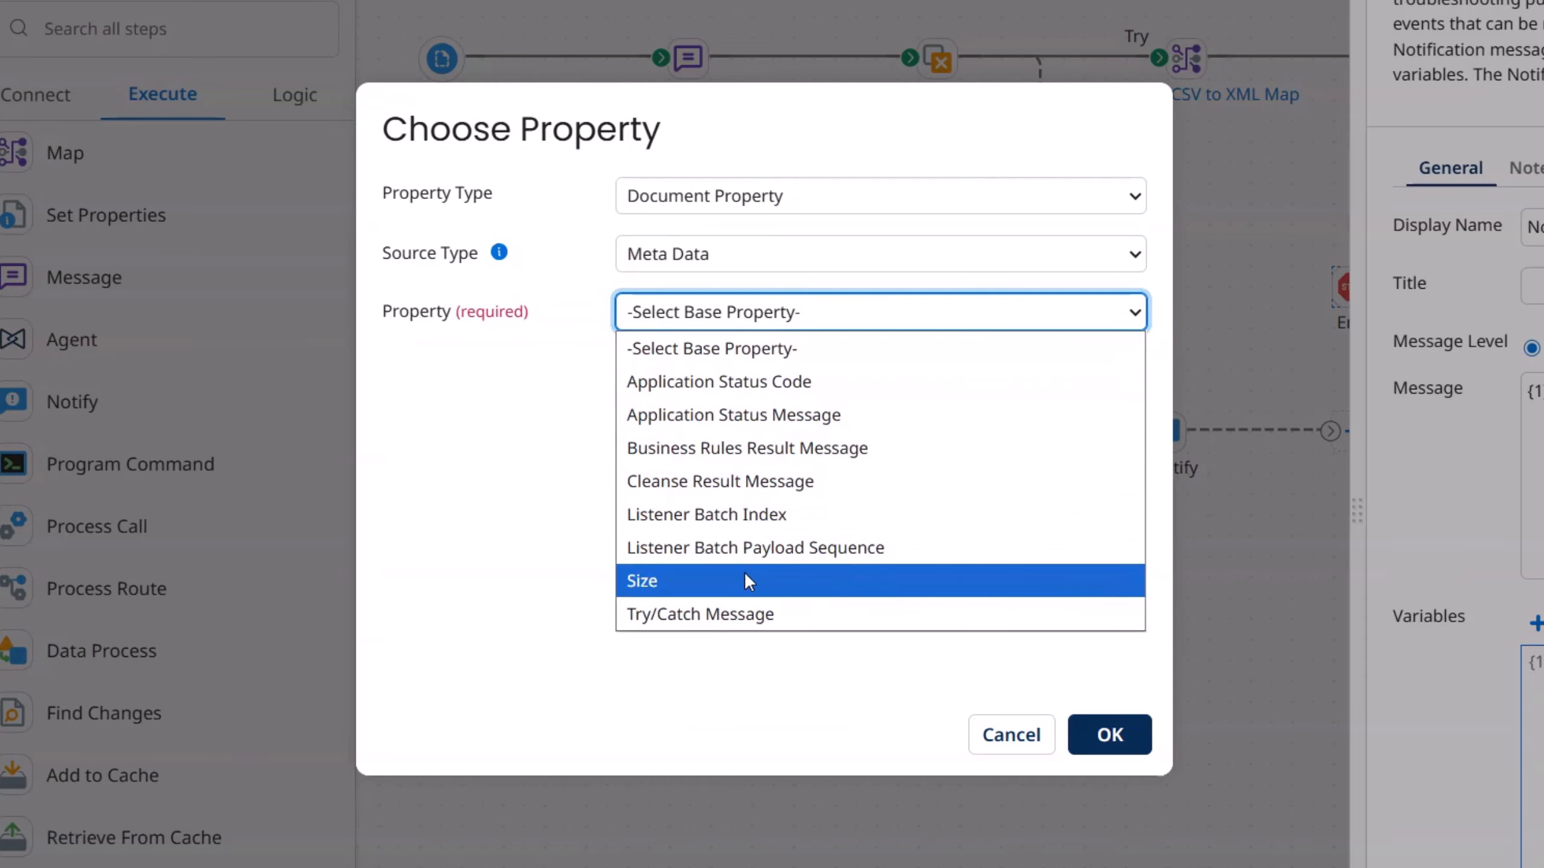
pyautogui.click(754, 618)
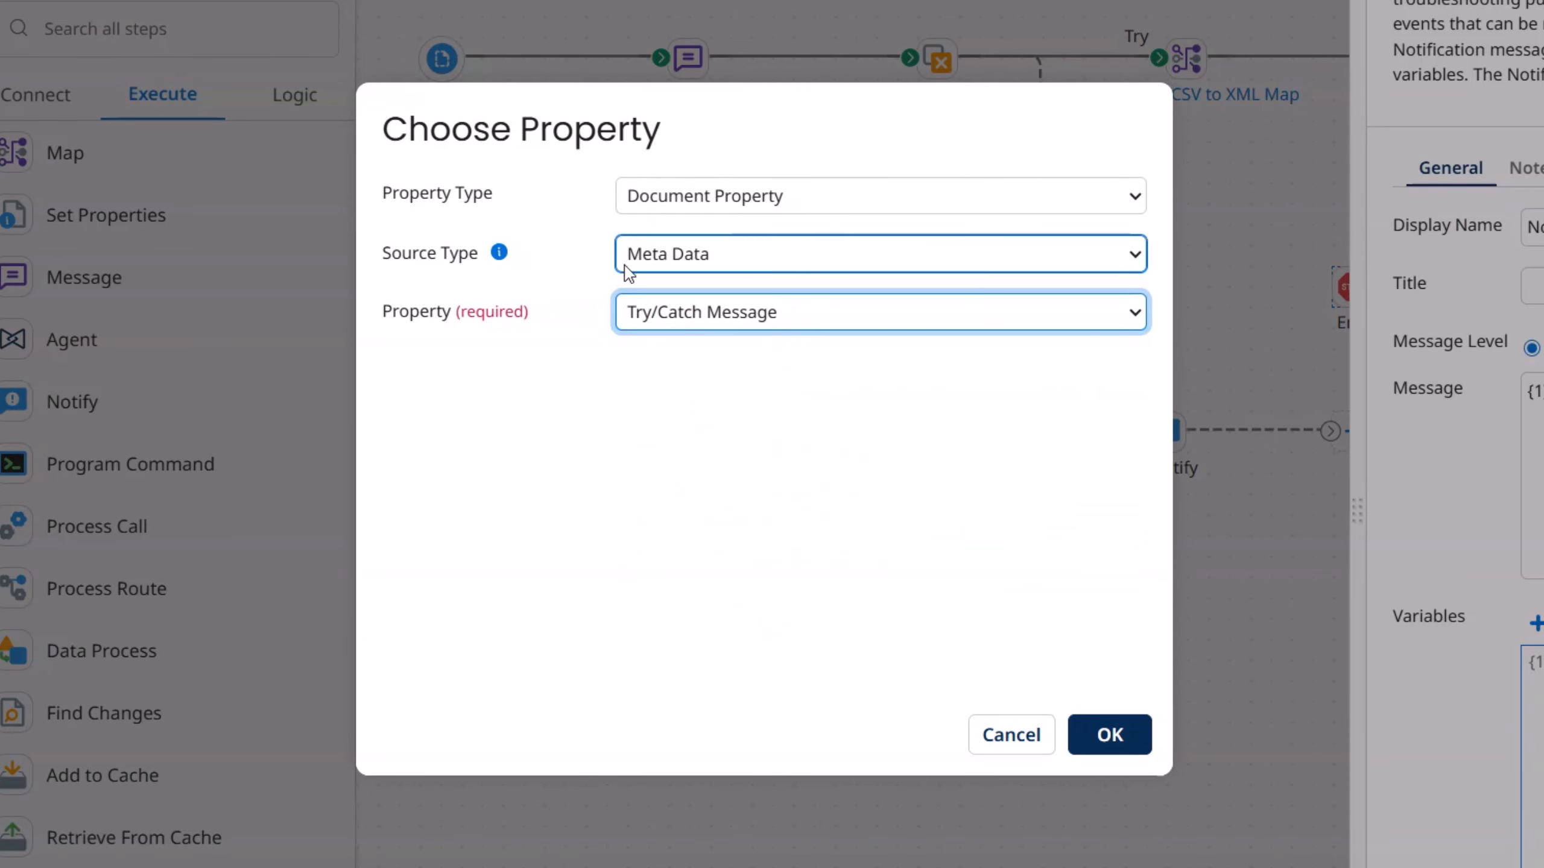
pyautogui.click(1104, 740)
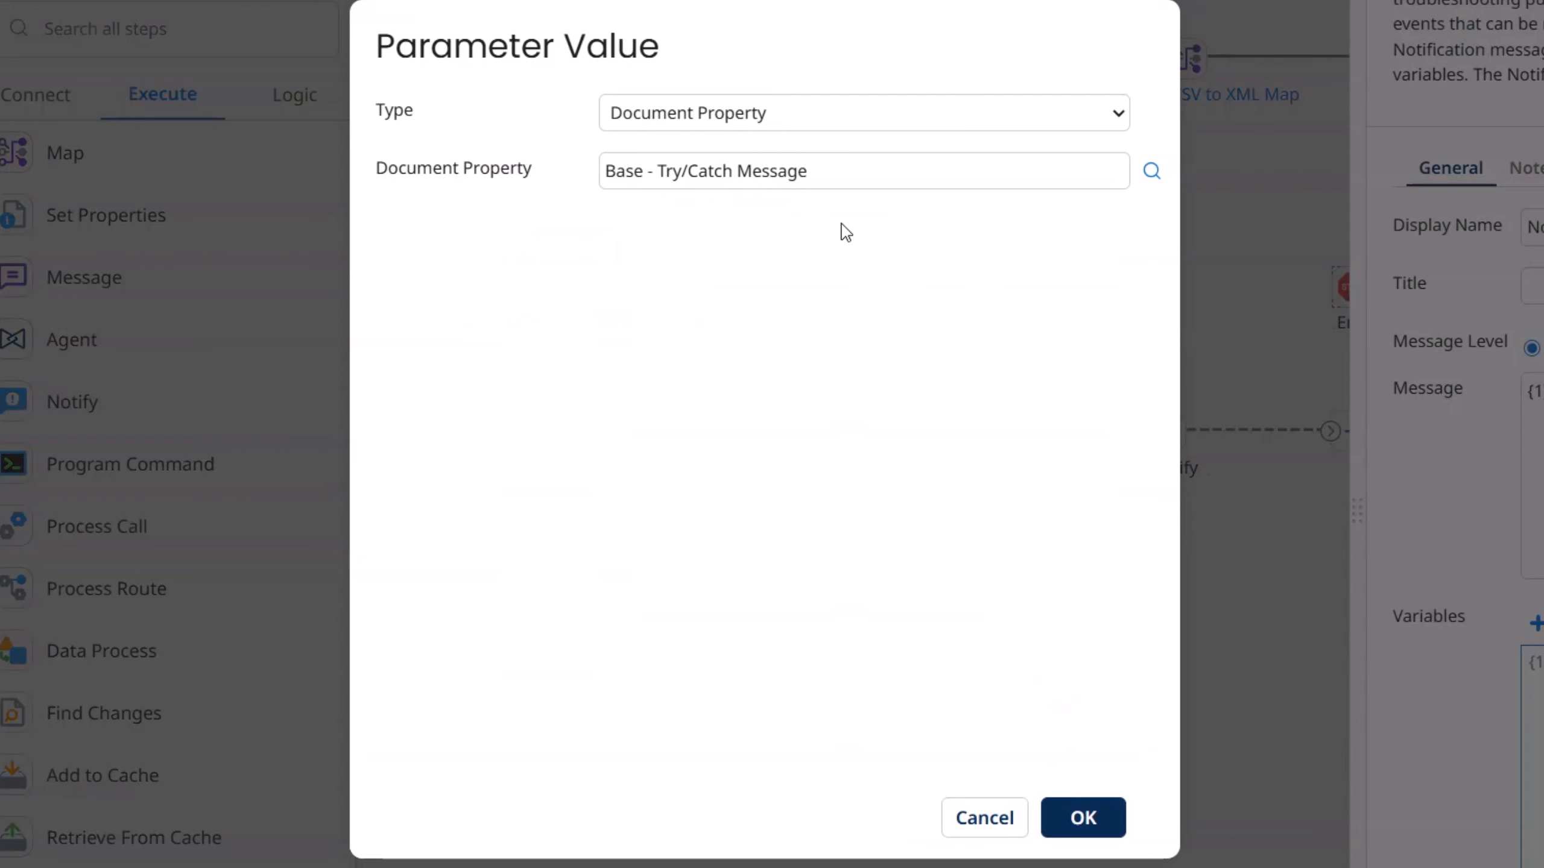
pyautogui.click(1083, 819)
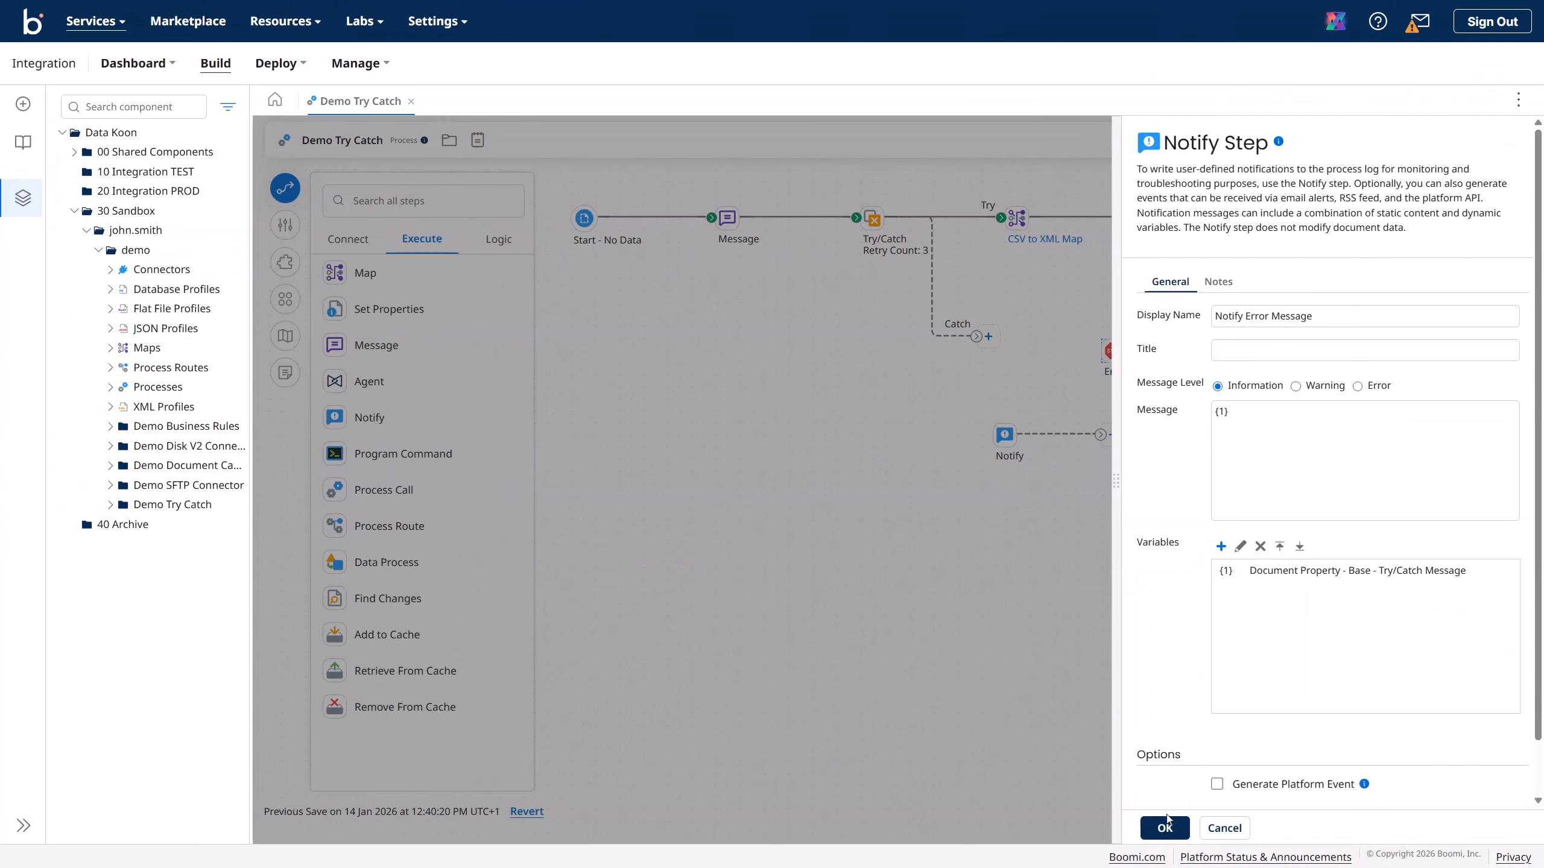
pyautogui.scroll(-1, 1191, 756)
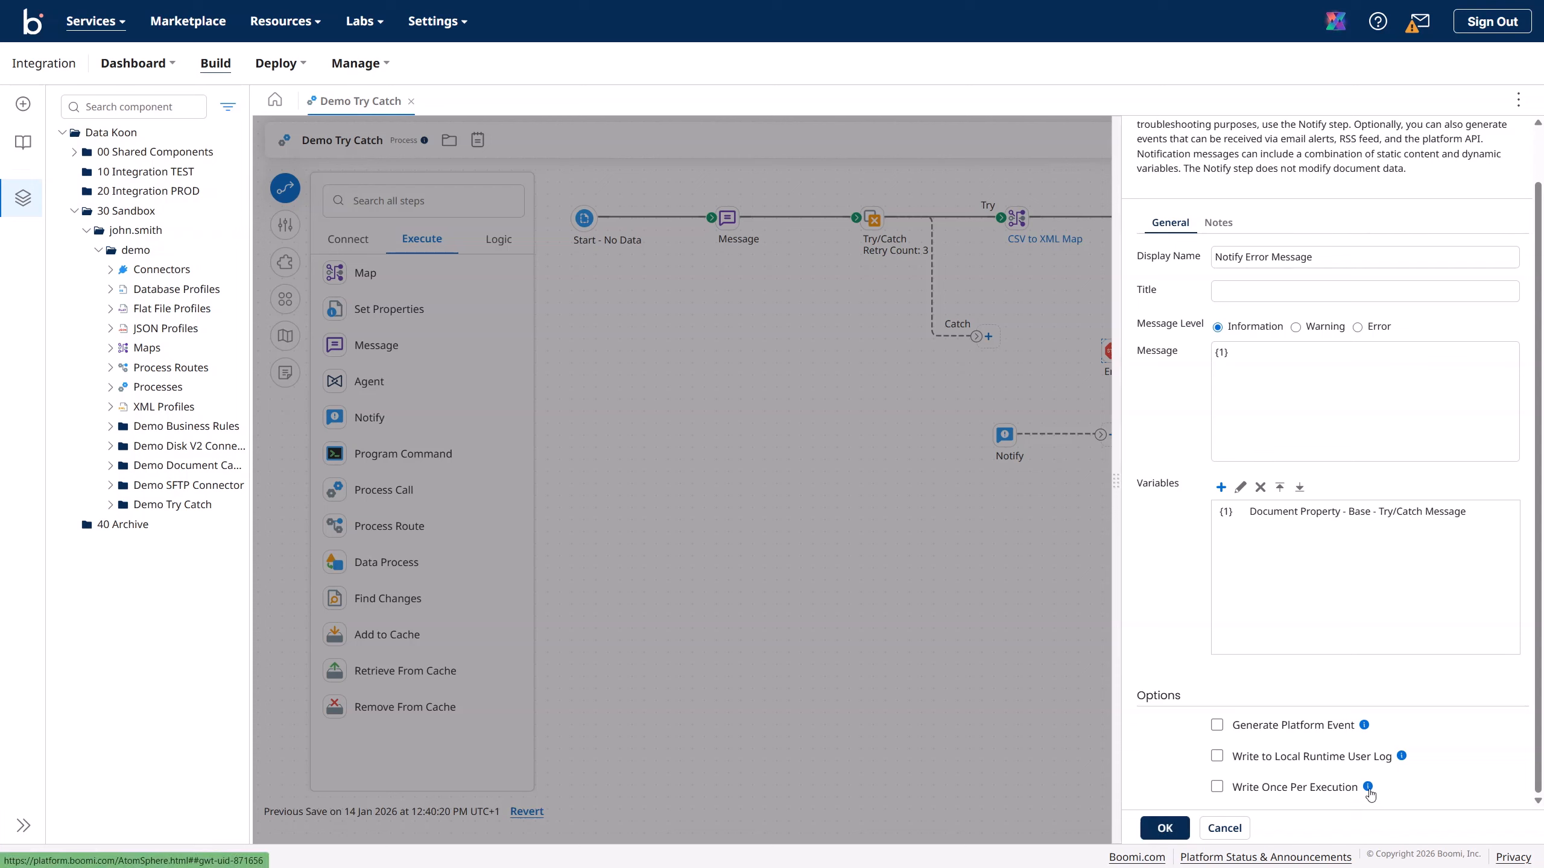
pyautogui.moveTo(1369, 788)
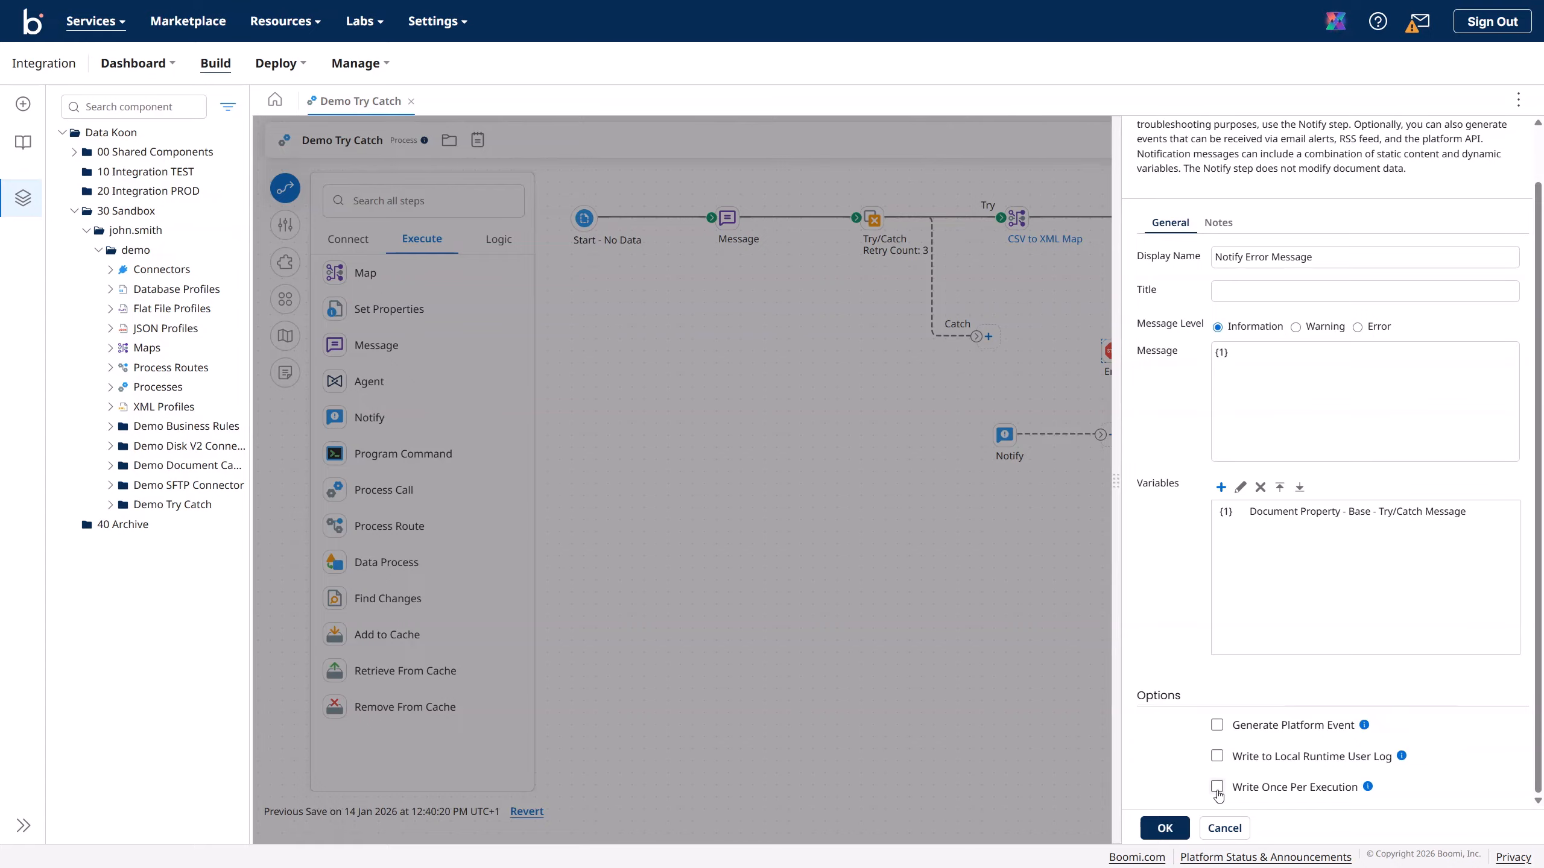
pyautogui.click(1165, 826)
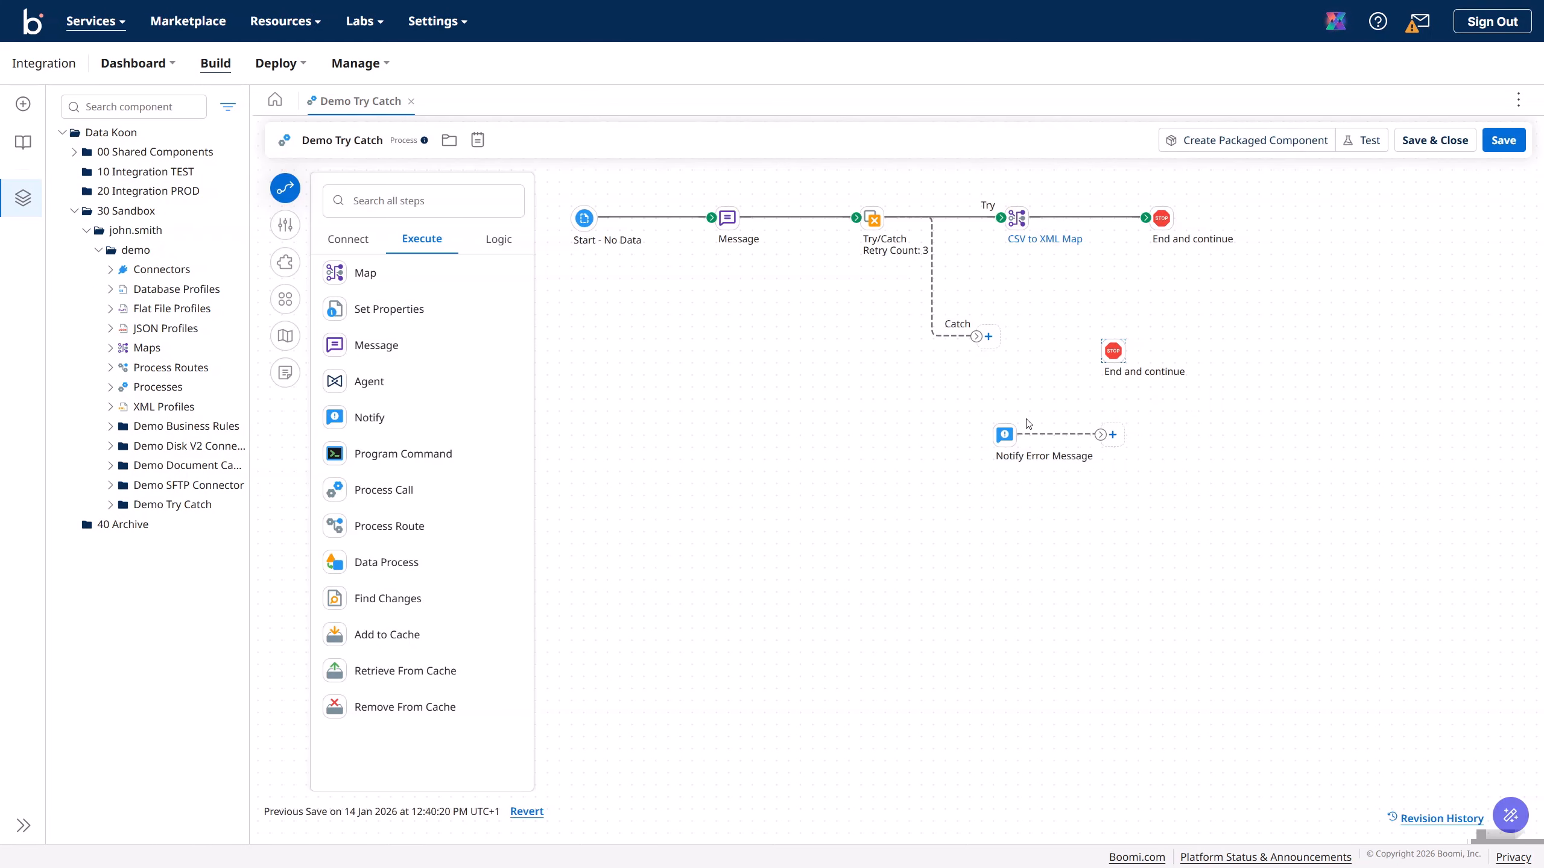
# - Connect the Catch path through the Notify Error Message step to the Stop step and auto-arrange the process, saving its changes first
pyautogui.click(989, 339)
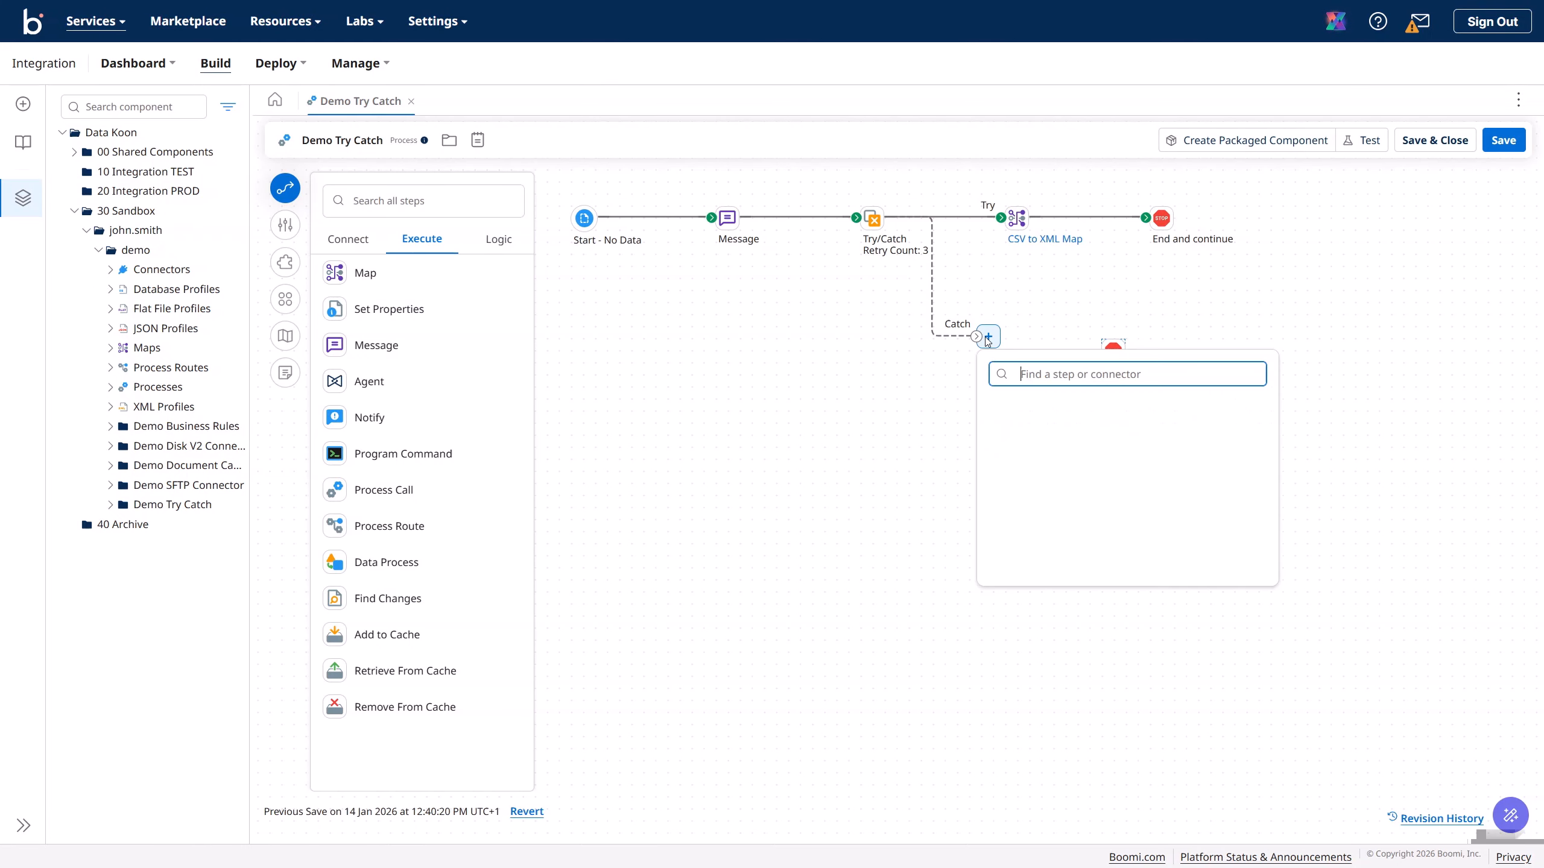
pyautogui.moveTo(977, 337); pyautogui.dragTo(1007, 439)
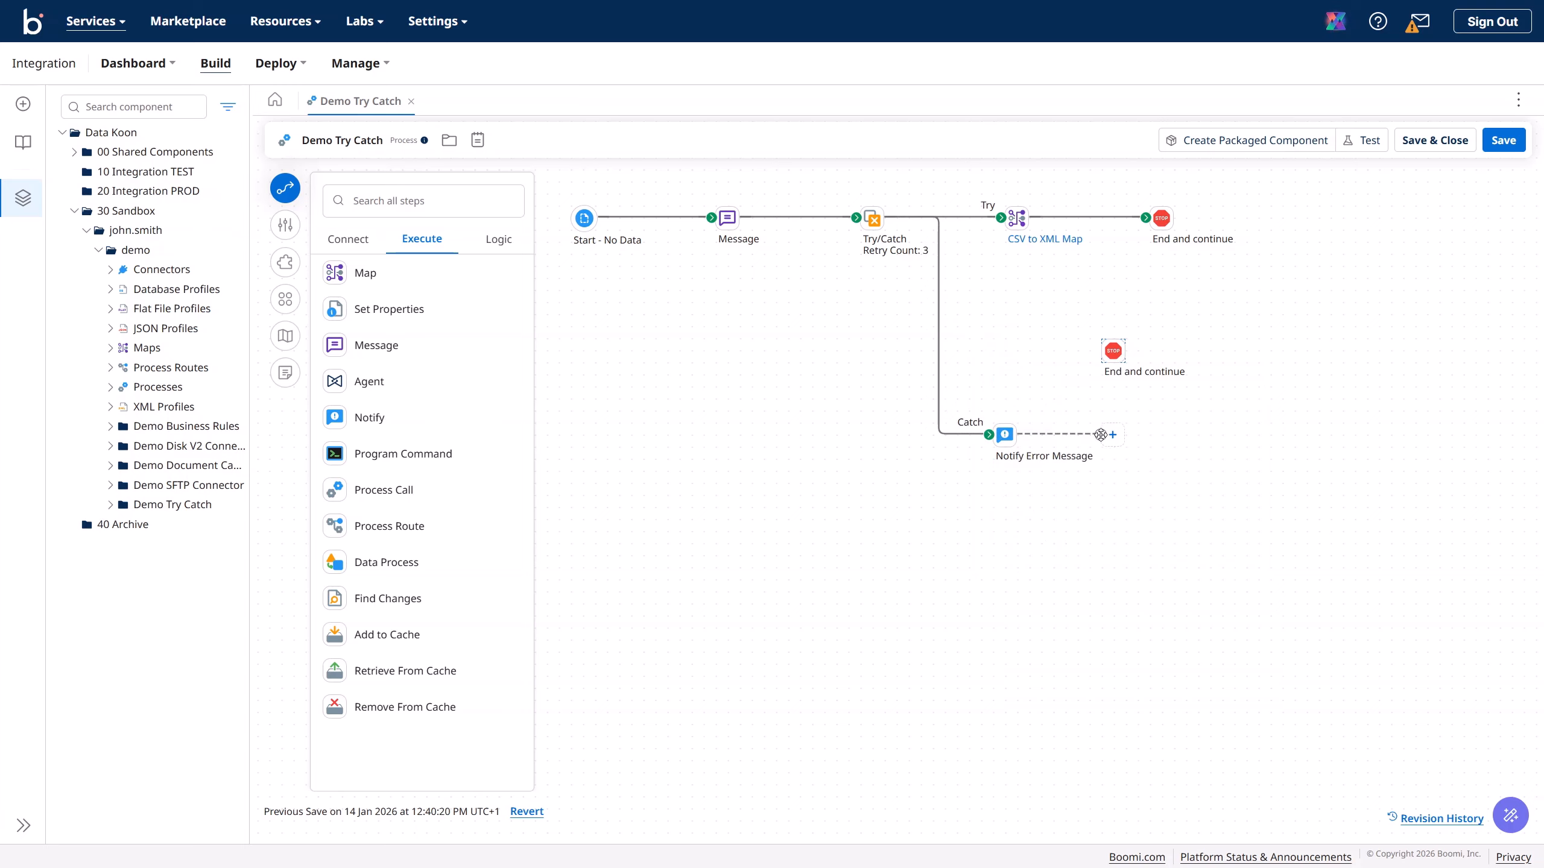
pyautogui.moveTo(1099, 435); pyautogui.dragTo(1112, 351)
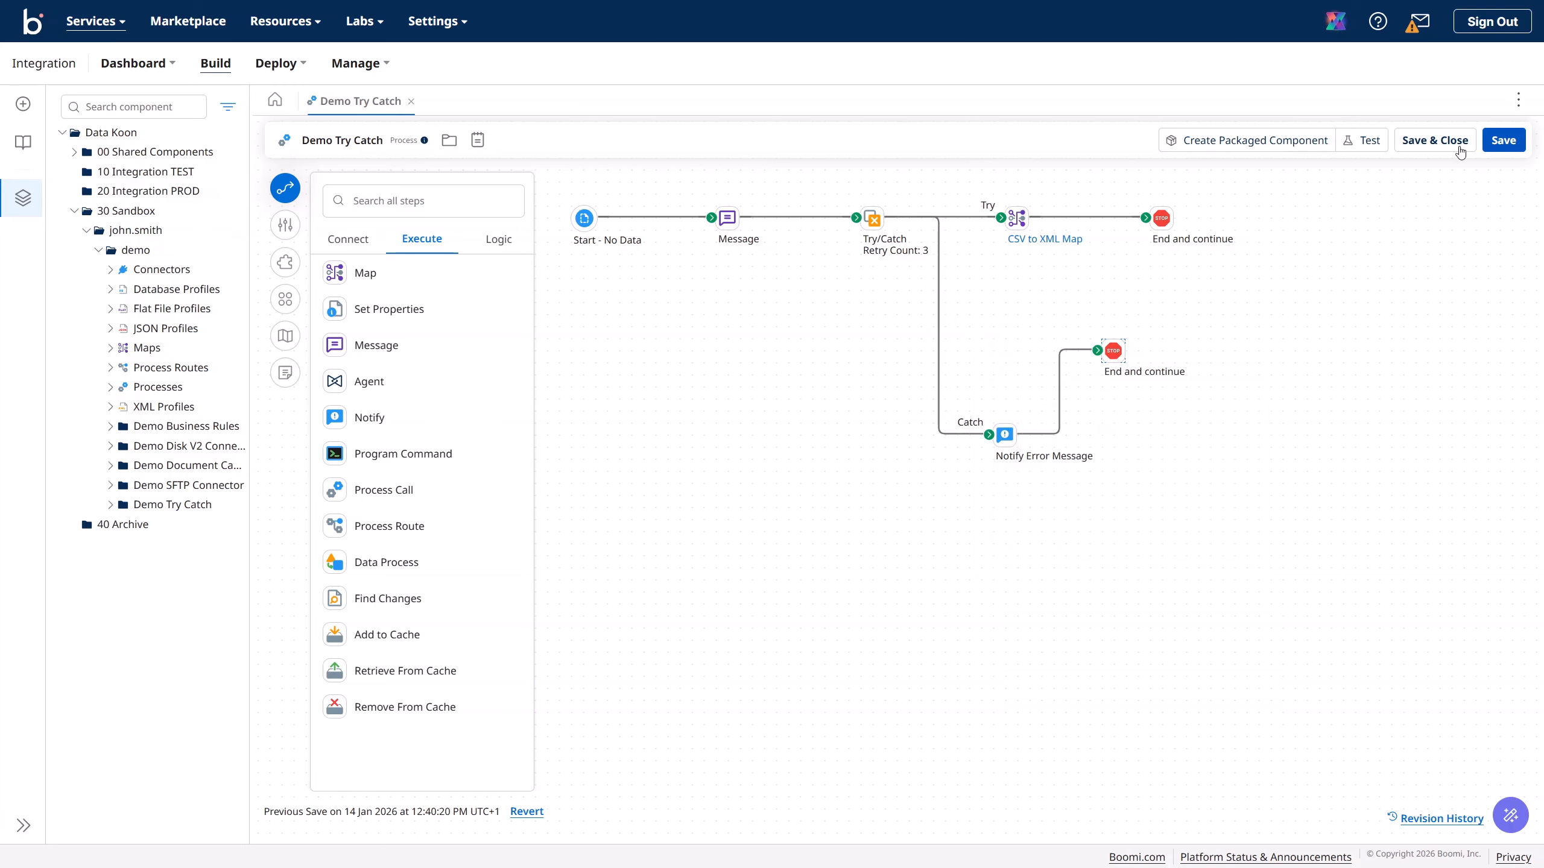
pyautogui.click(286, 308)
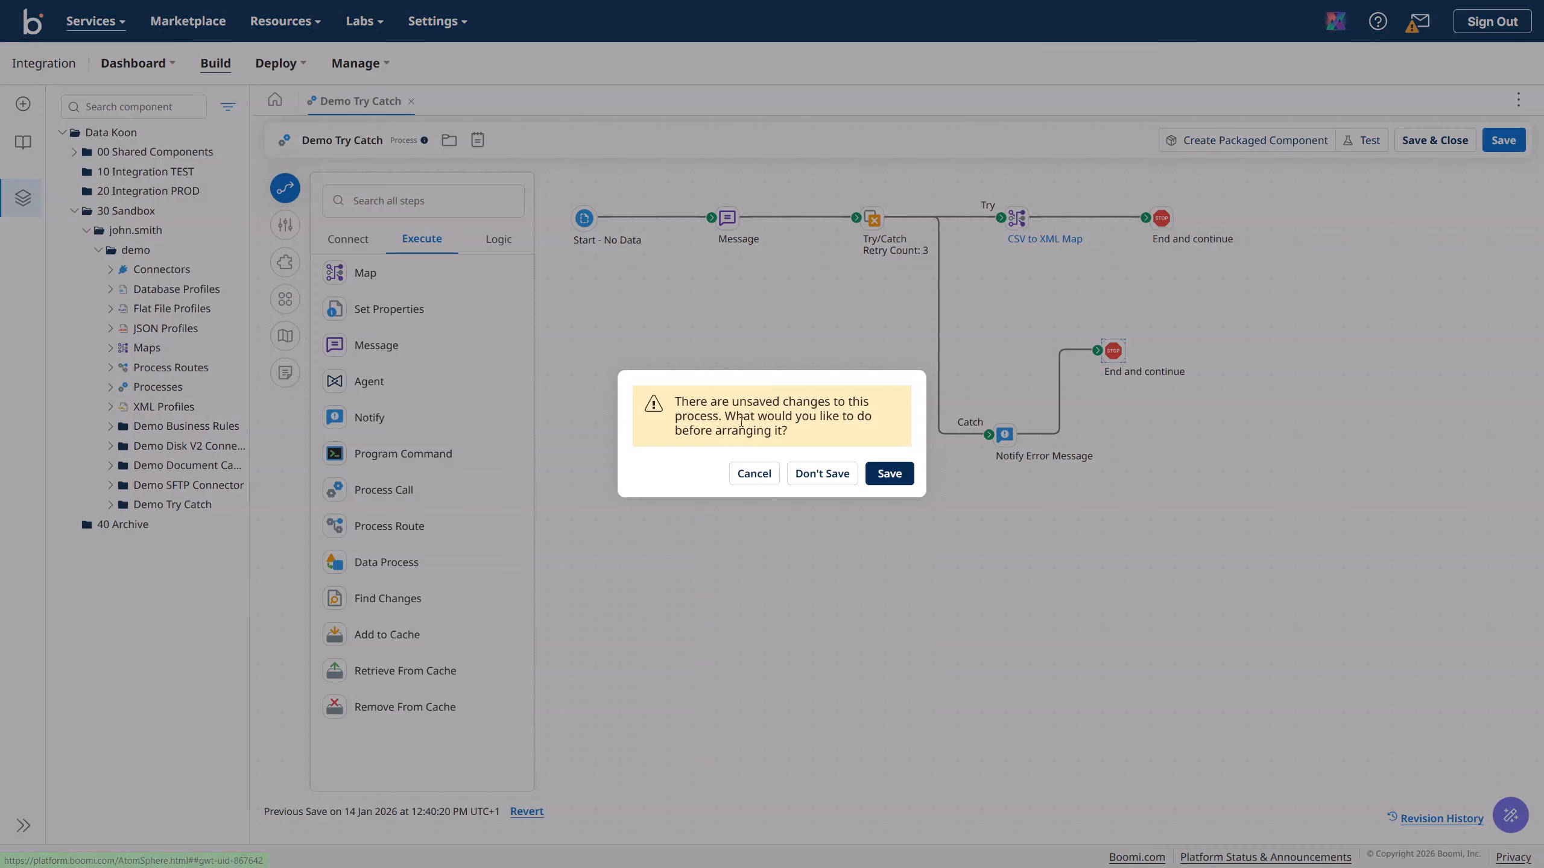
pyautogui.click(892, 475)
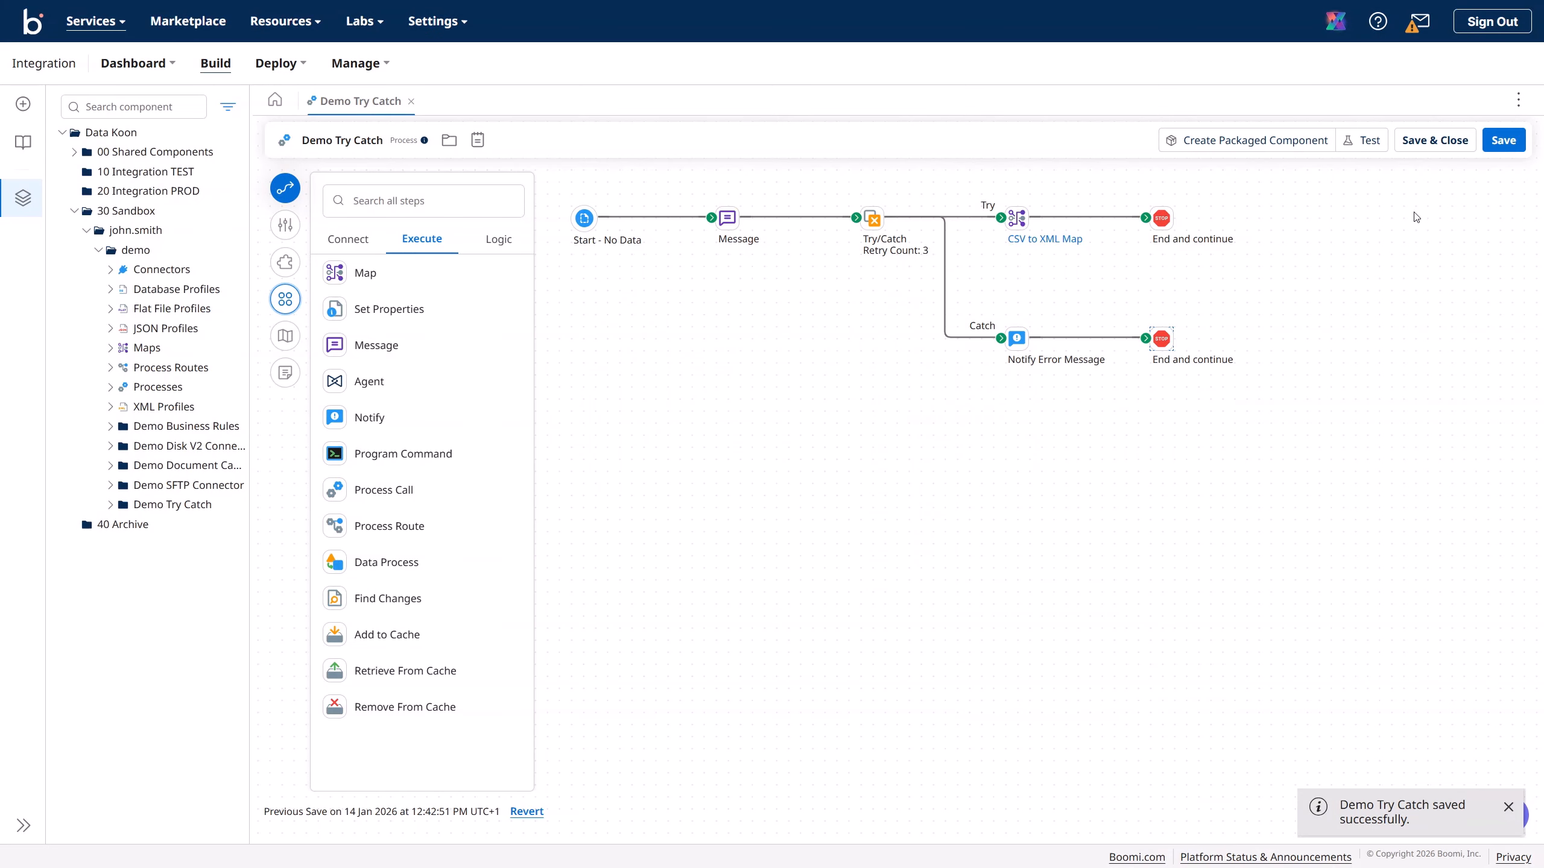
# - Save the process changes and run a new test on the Data Koon TEST runtime
pyautogui.click(1368, 141)
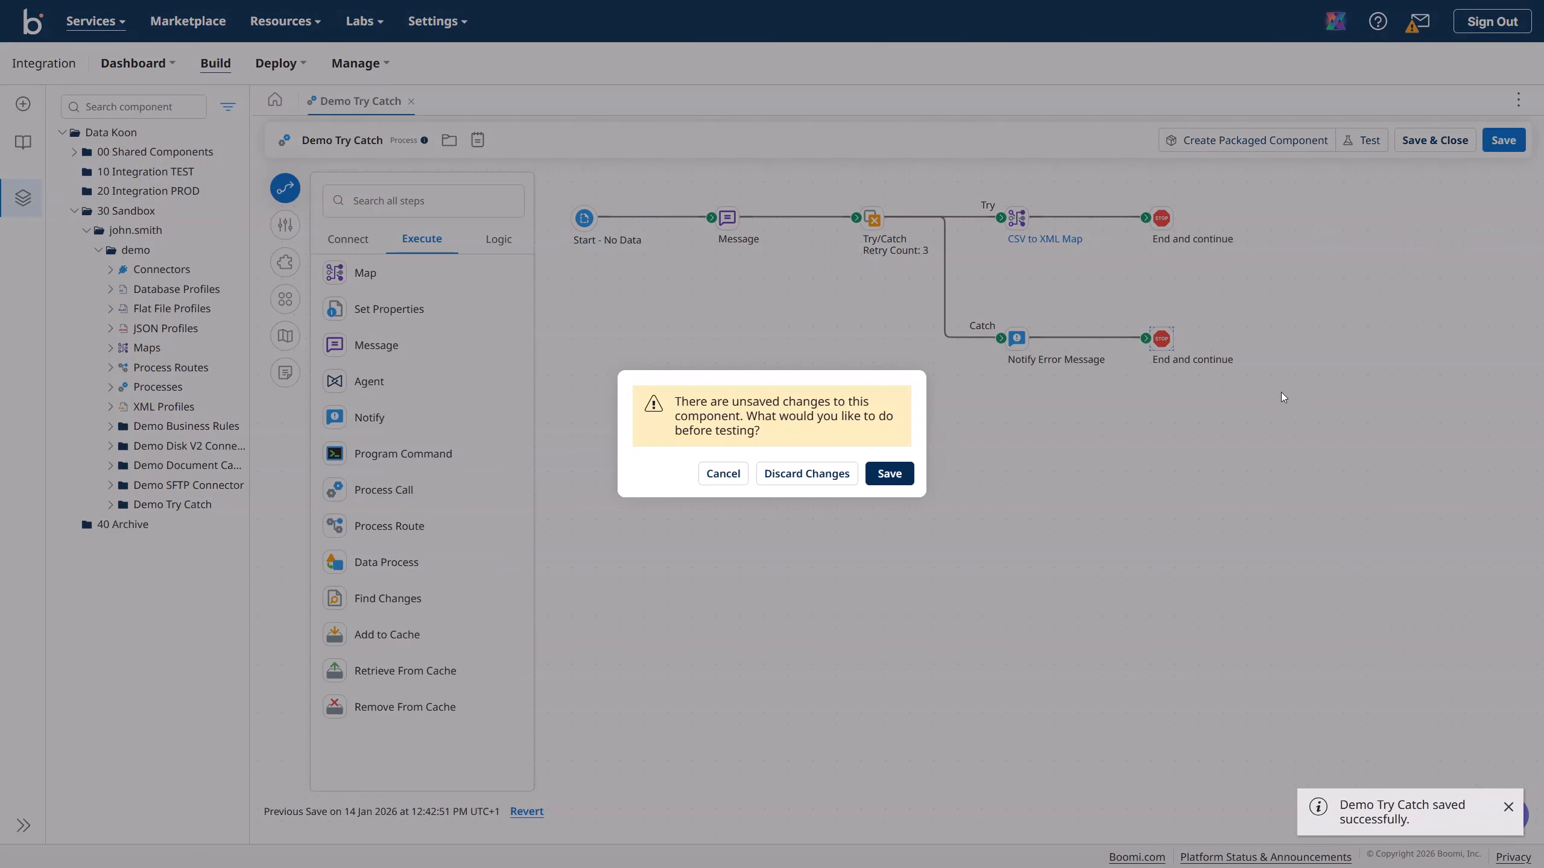
pyautogui.click(889, 474)
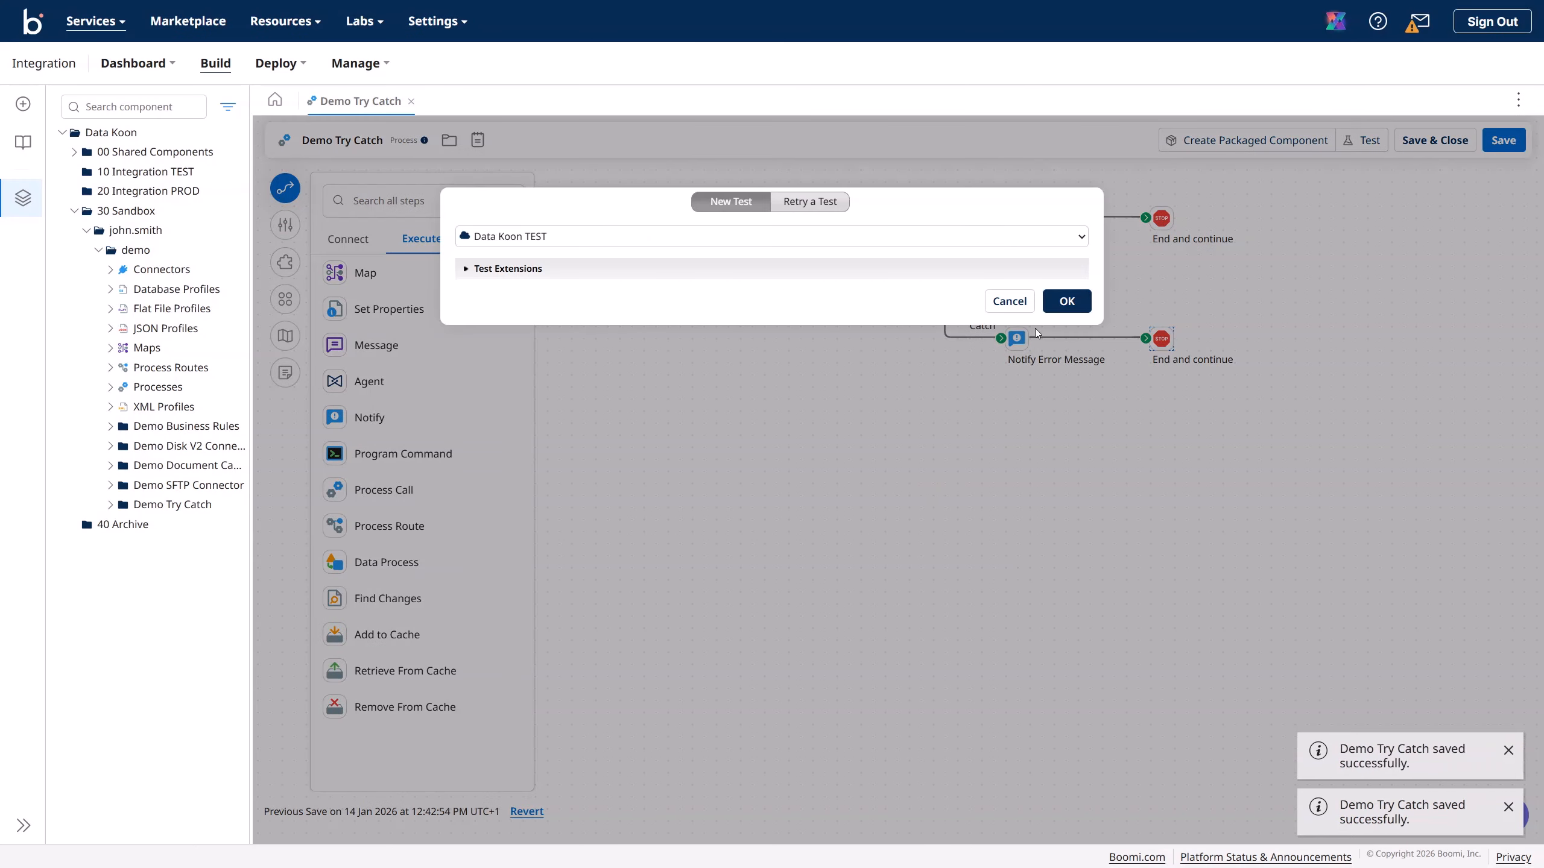
pyautogui.click(1057, 304)
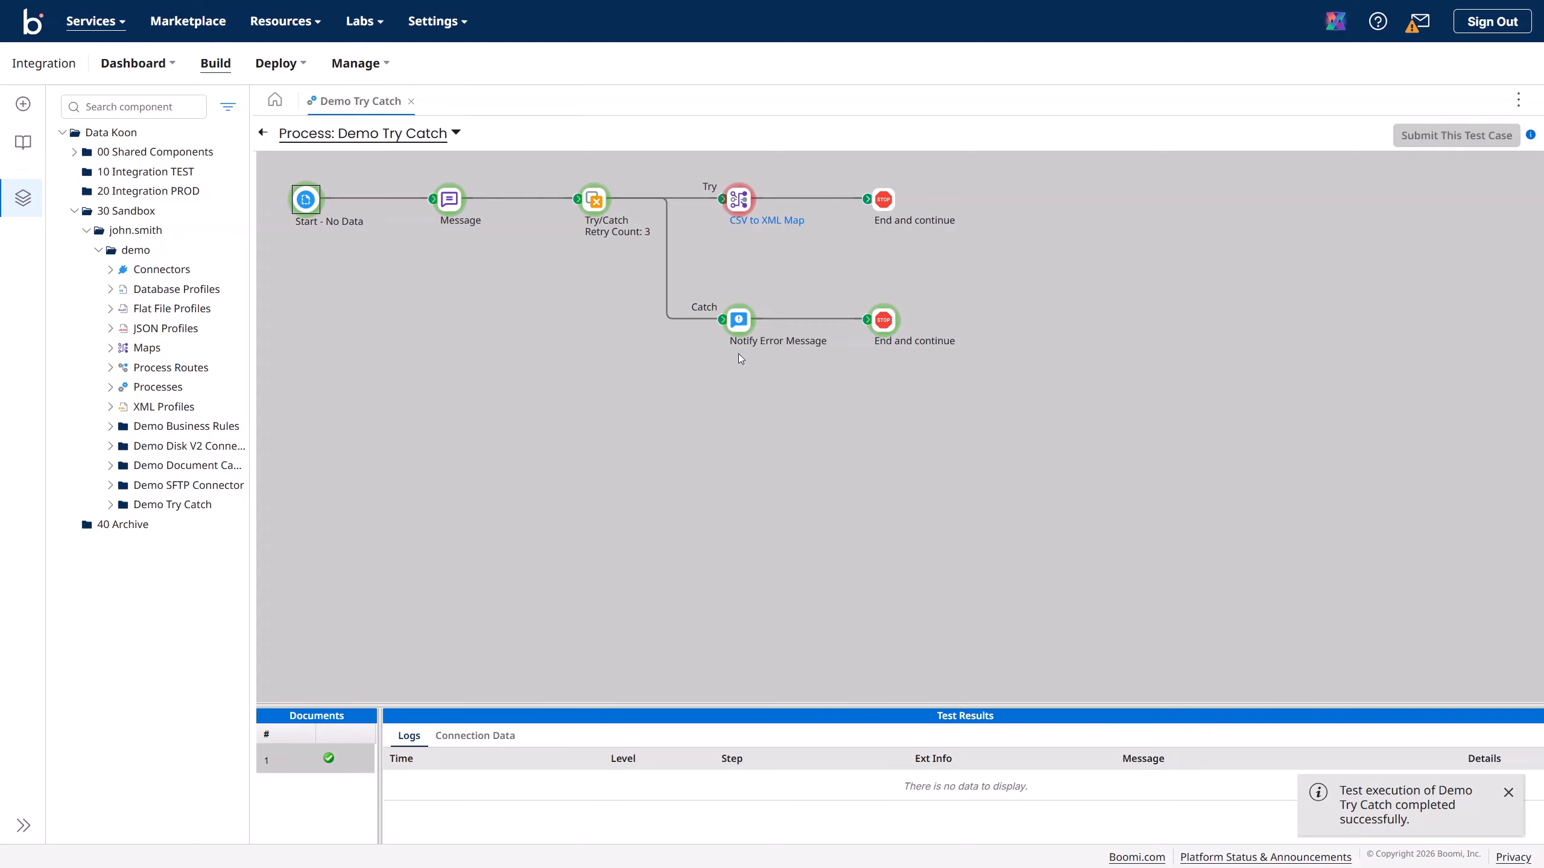
# - Read the full SEVERE log message of the CSV to XML Map step in the test results
pyautogui.click(734, 205)
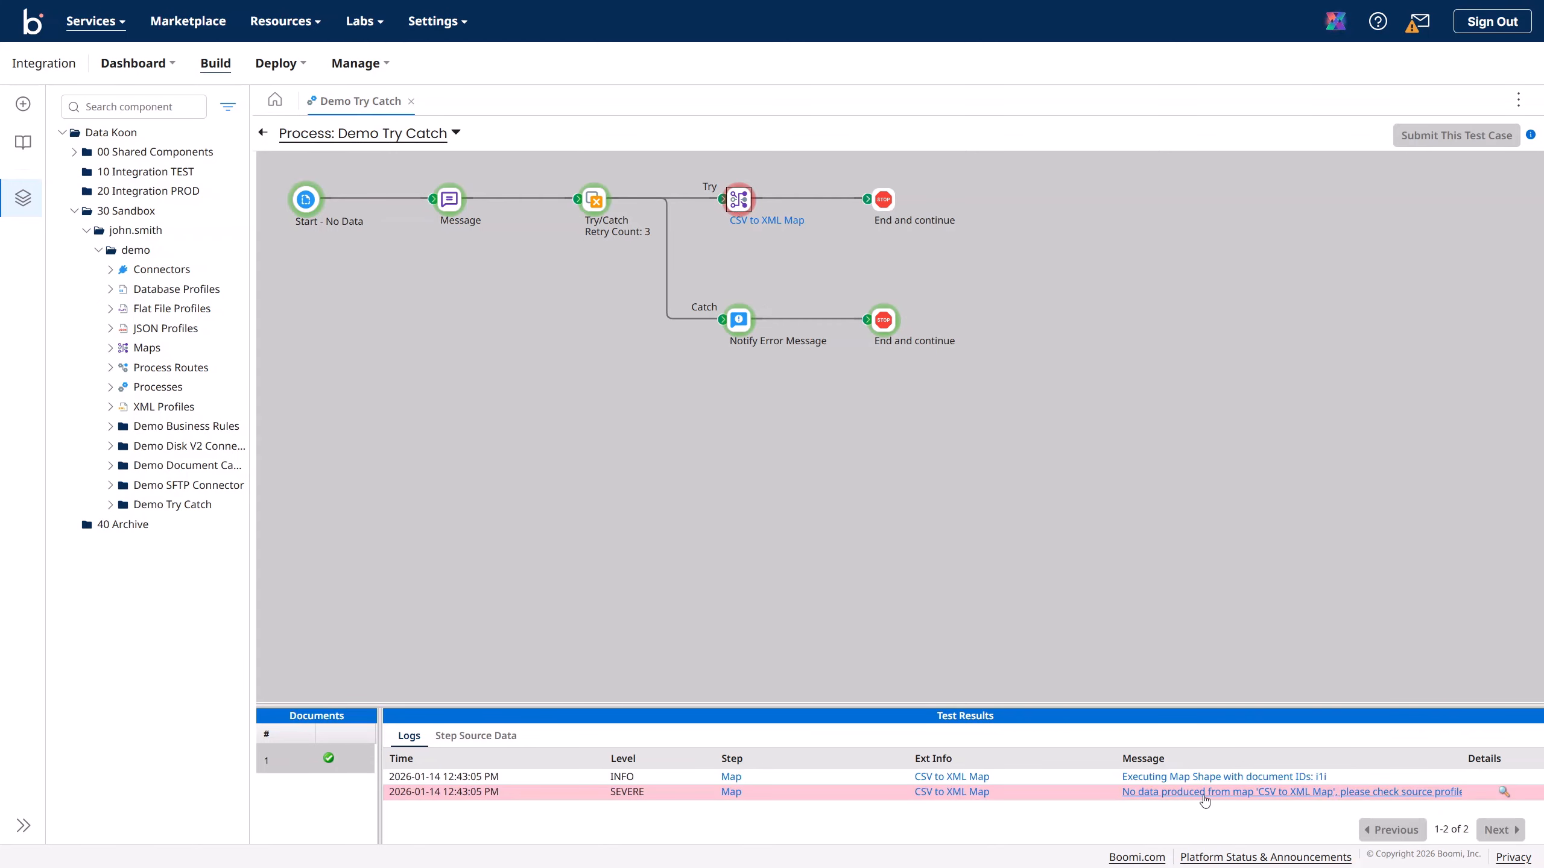
pyautogui.click(1132, 793)
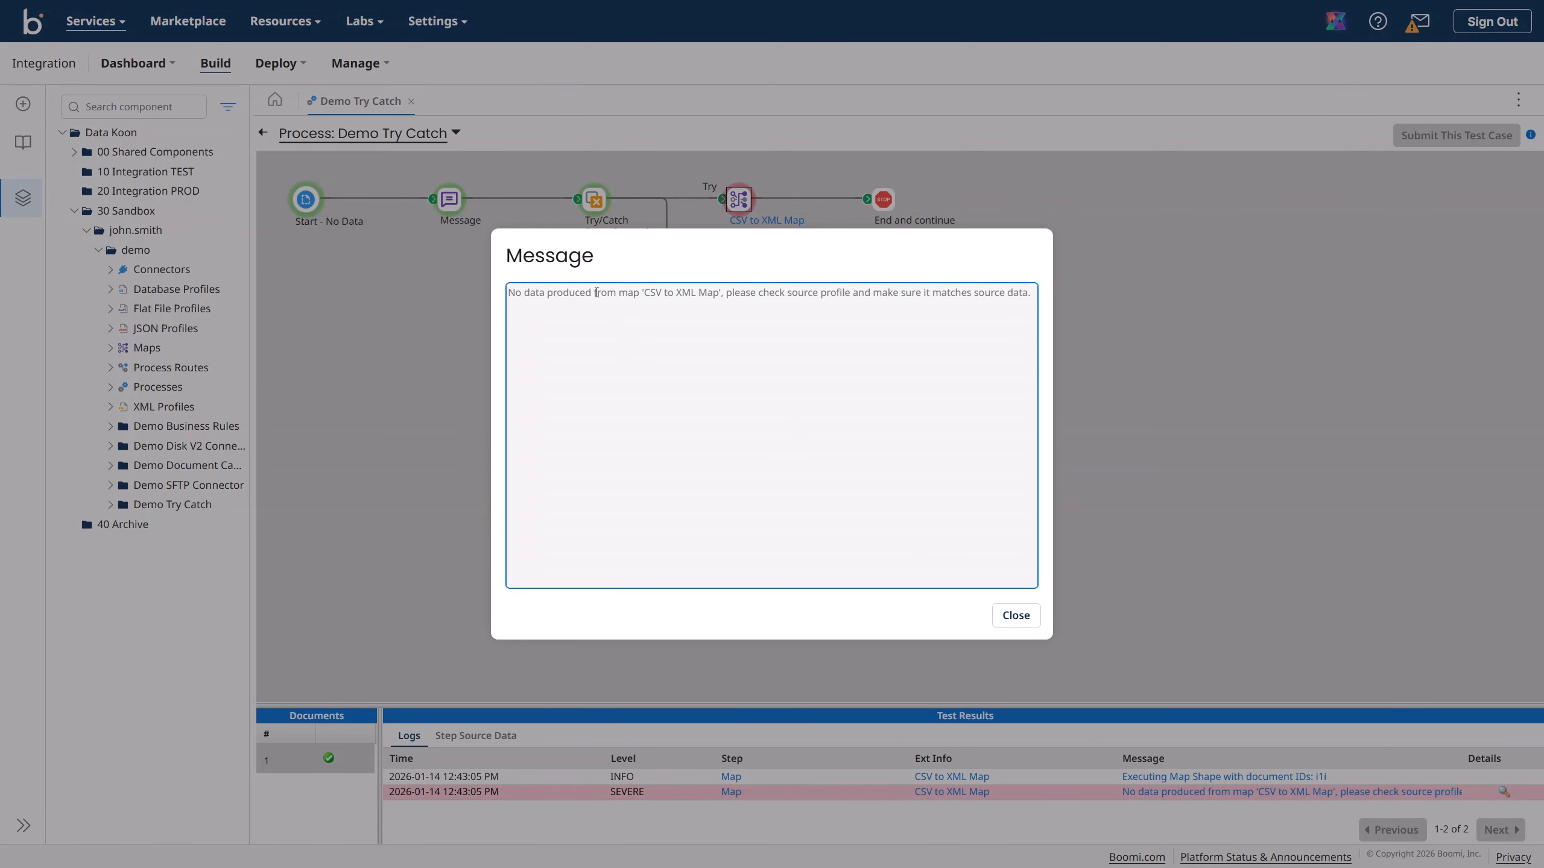
pyautogui.moveTo(543, 293); pyautogui.dragTo(973, 294)
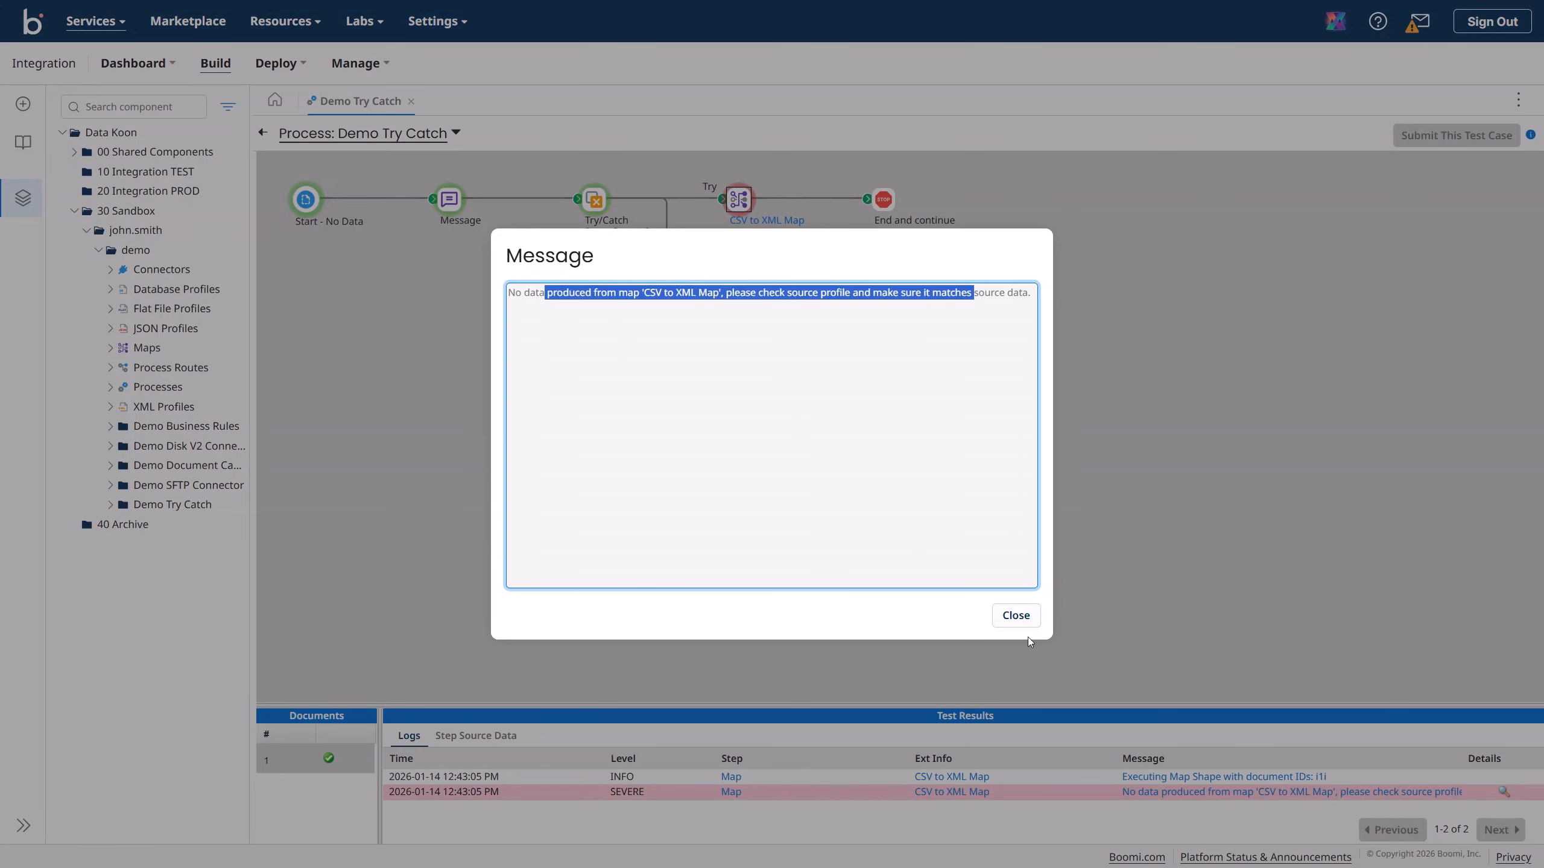
pyautogui.click(1015, 616)
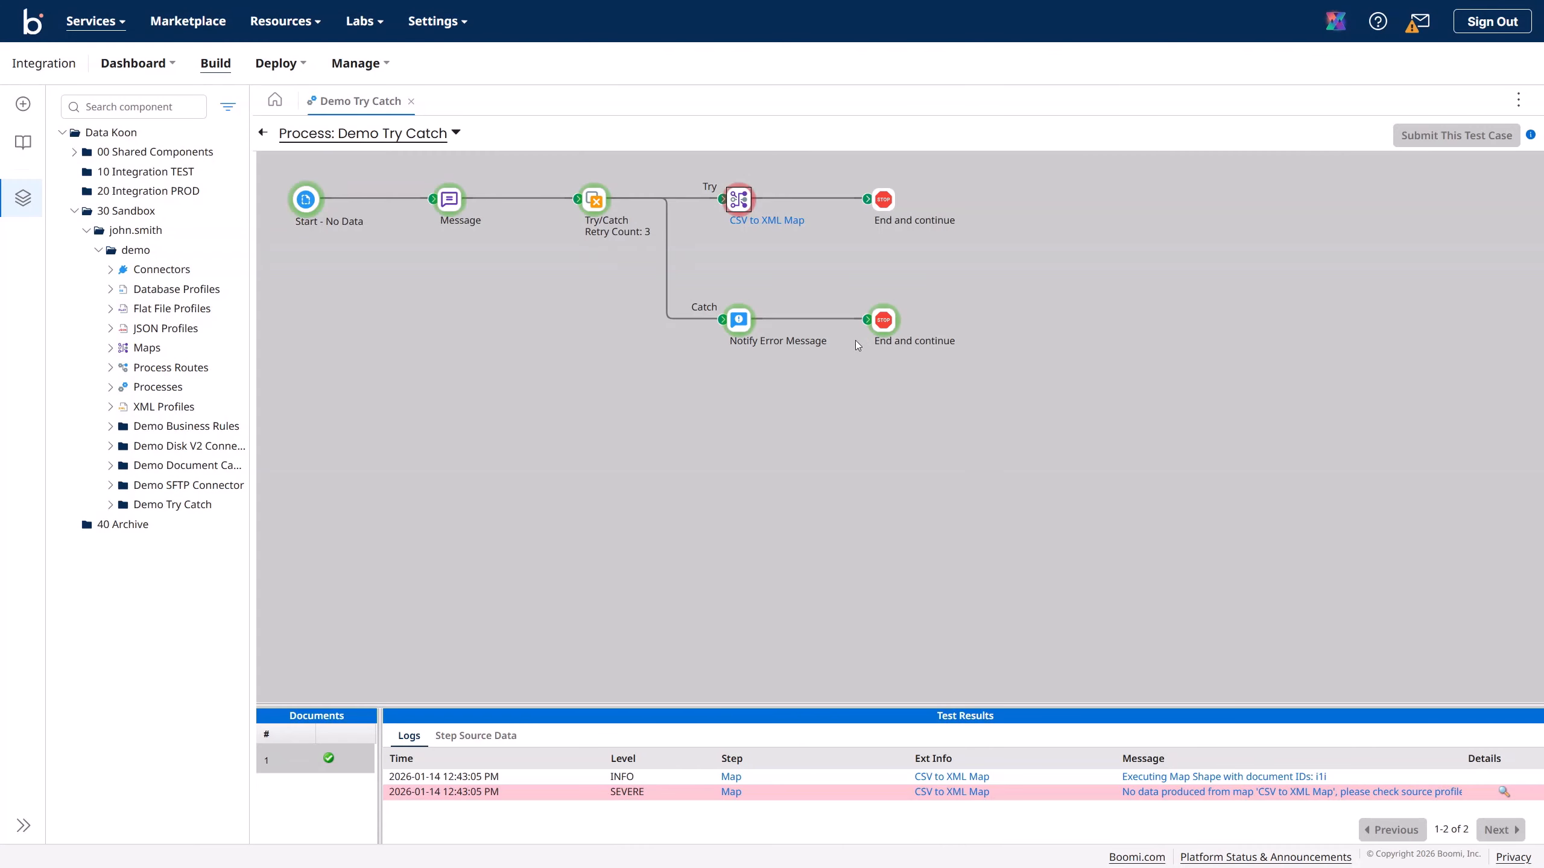
# - View the source document that reached the Notify Error Message step, and close the viewer
pyautogui.click(739, 321)
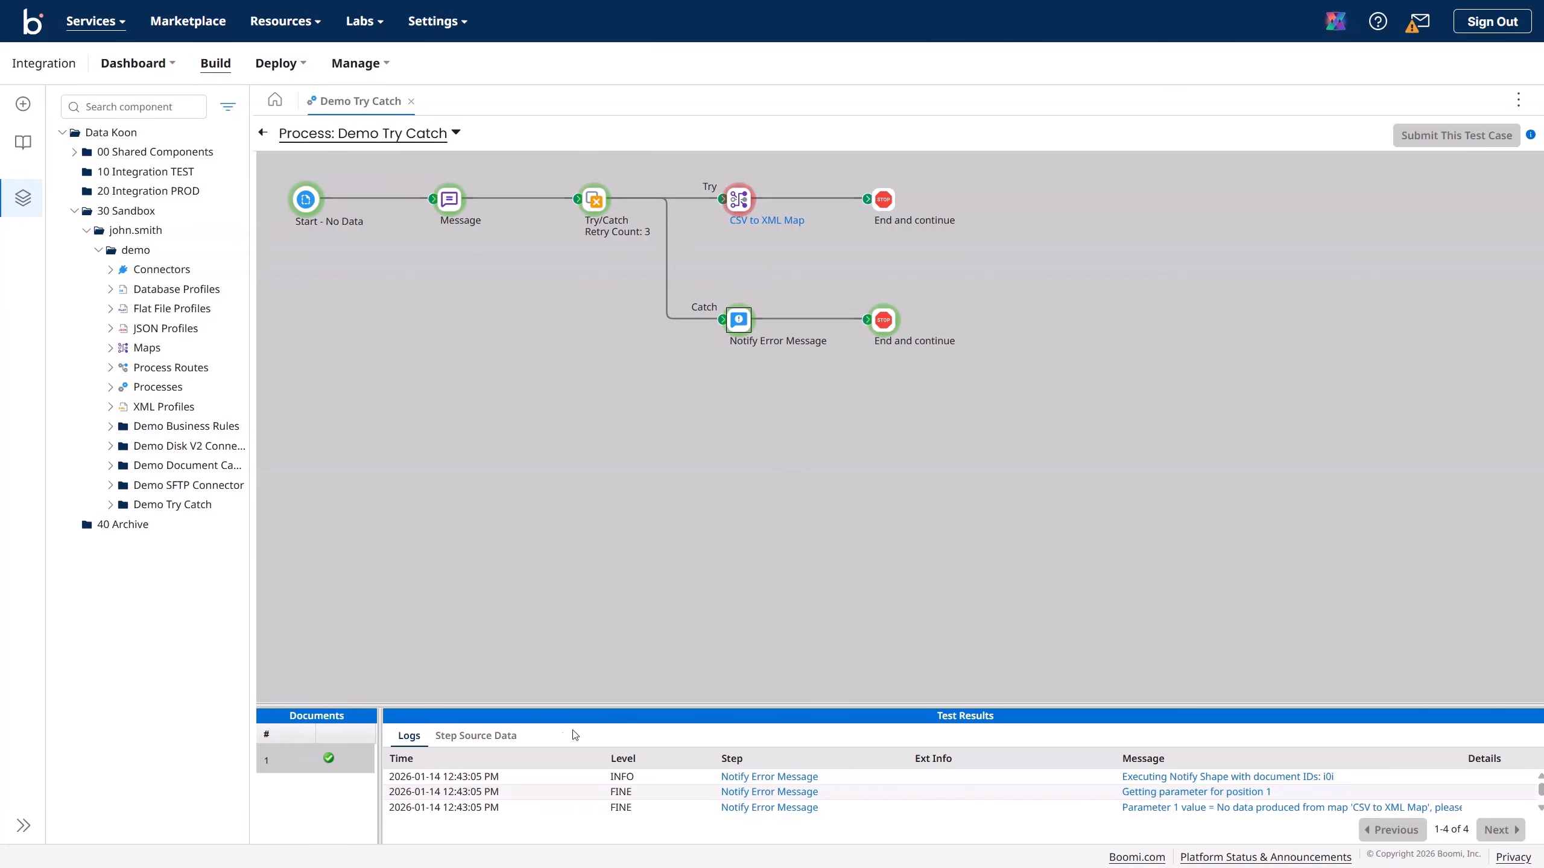
pyautogui.click(511, 737)
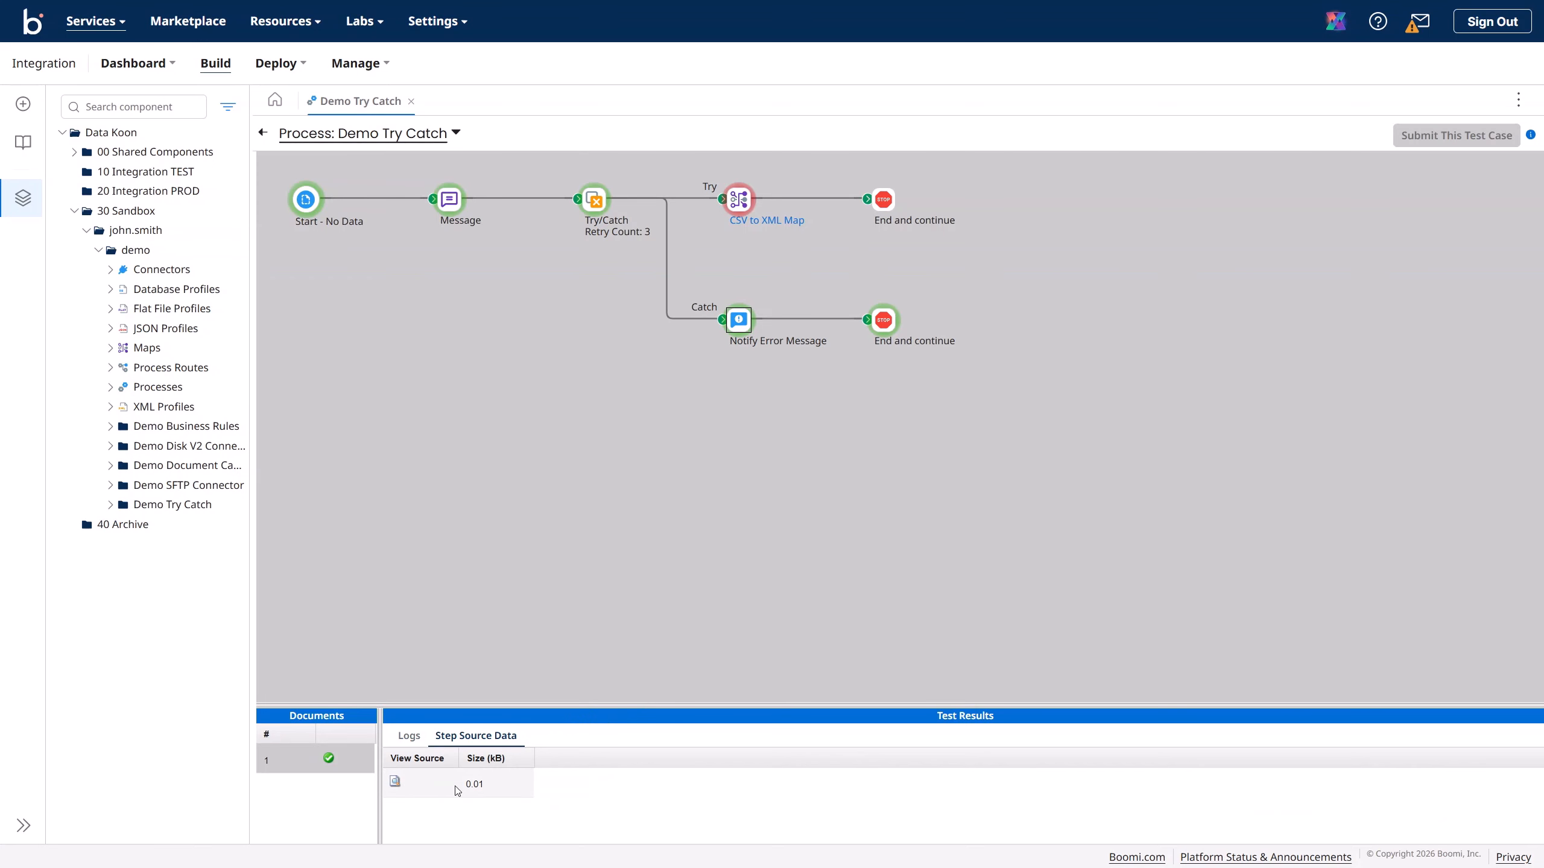
pyautogui.click(394, 782)
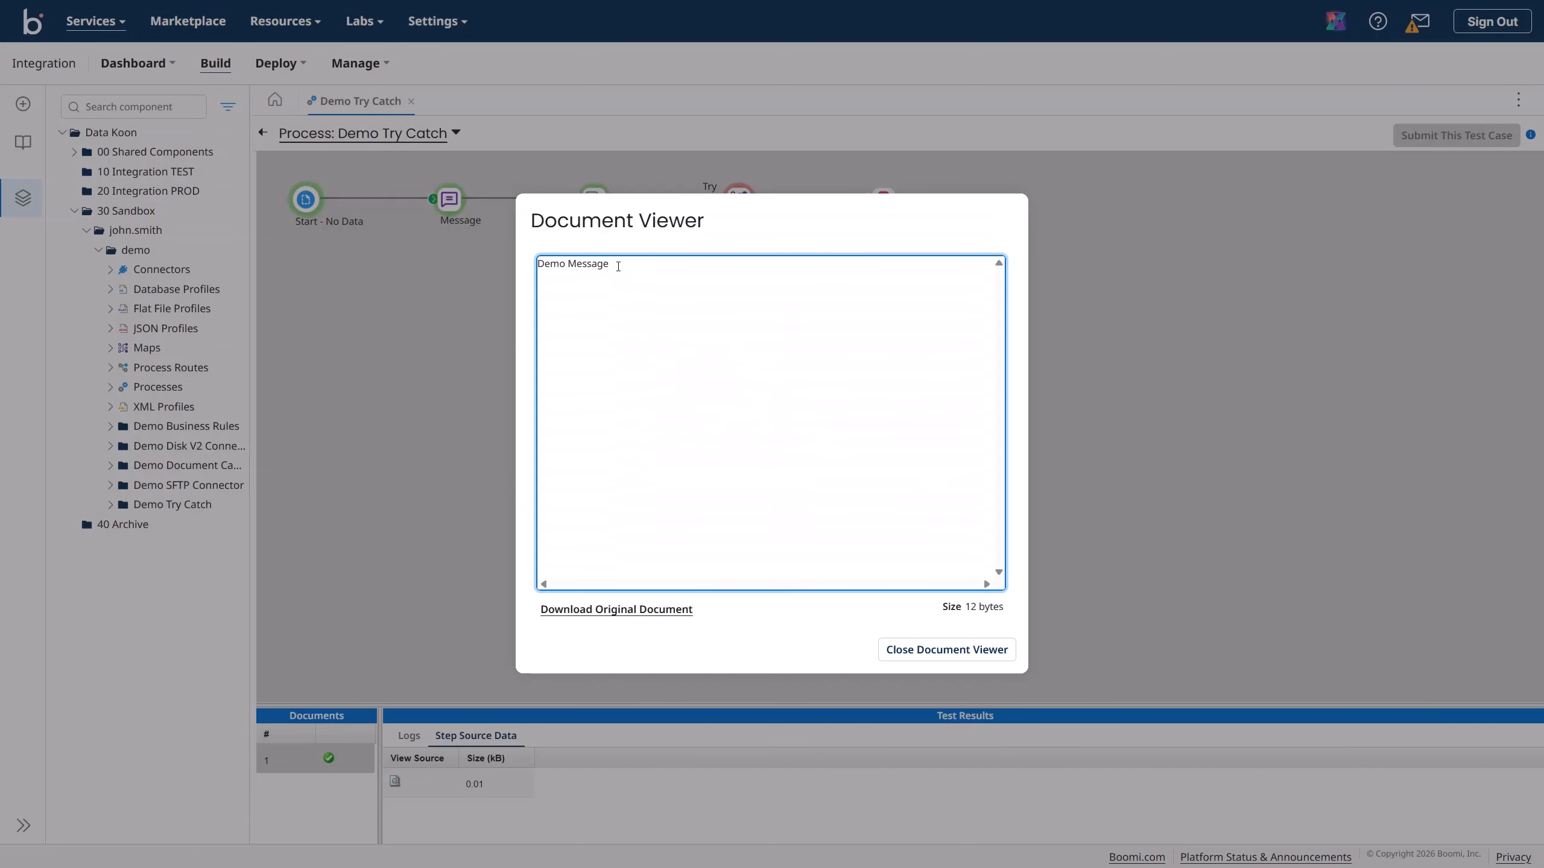
pyautogui.moveTo(618, 267); pyautogui.dragTo(497, 263)
pyautogui.click(982, 660)
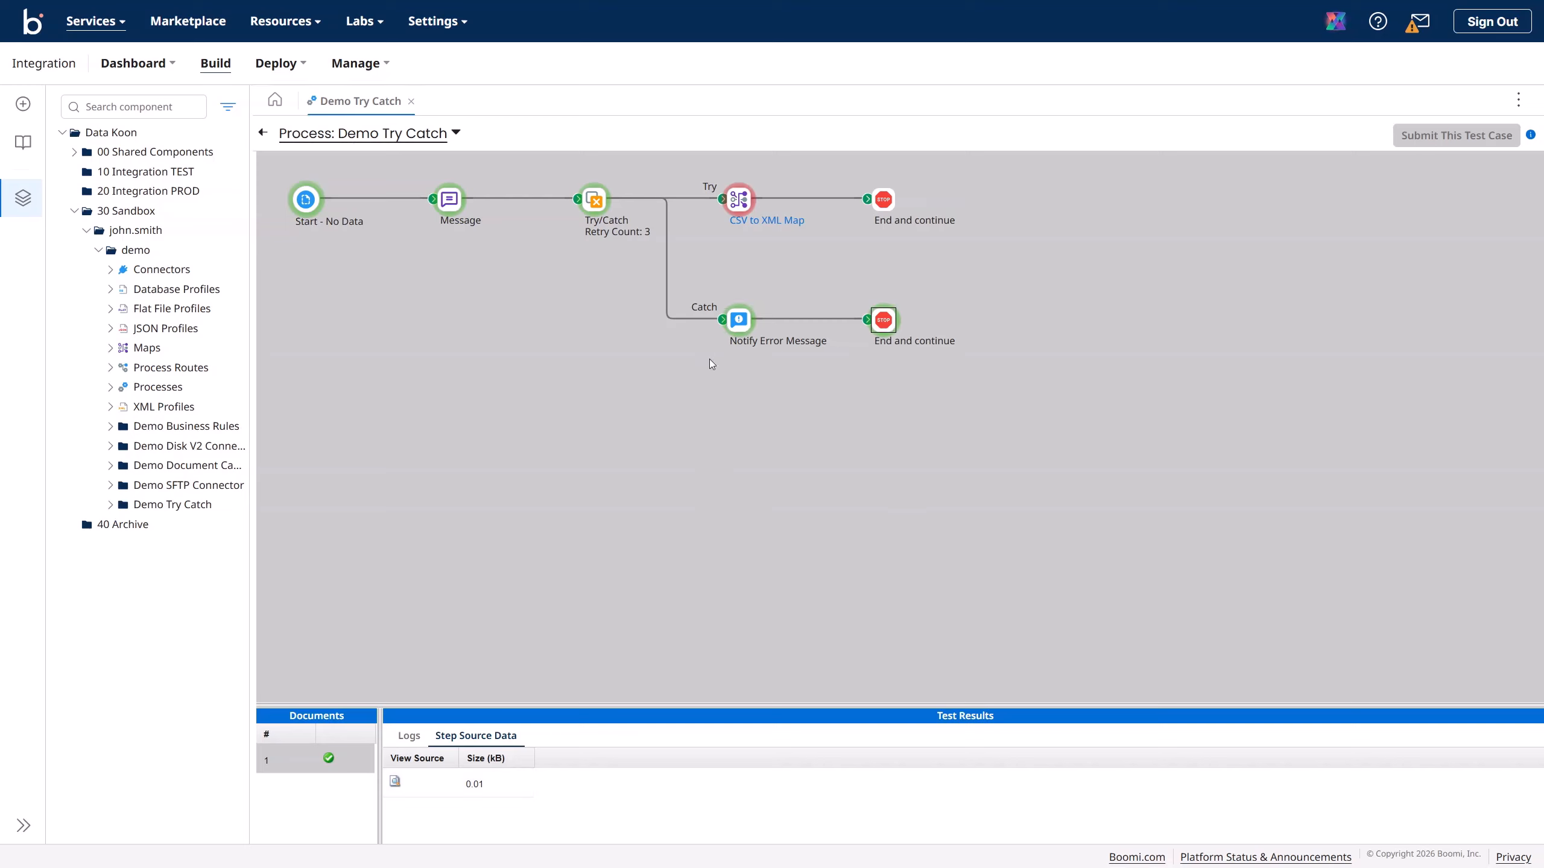
# - Enlarge the test results and read the last INFO message logged by the Notify Error Message step
pyautogui.click(408, 735)
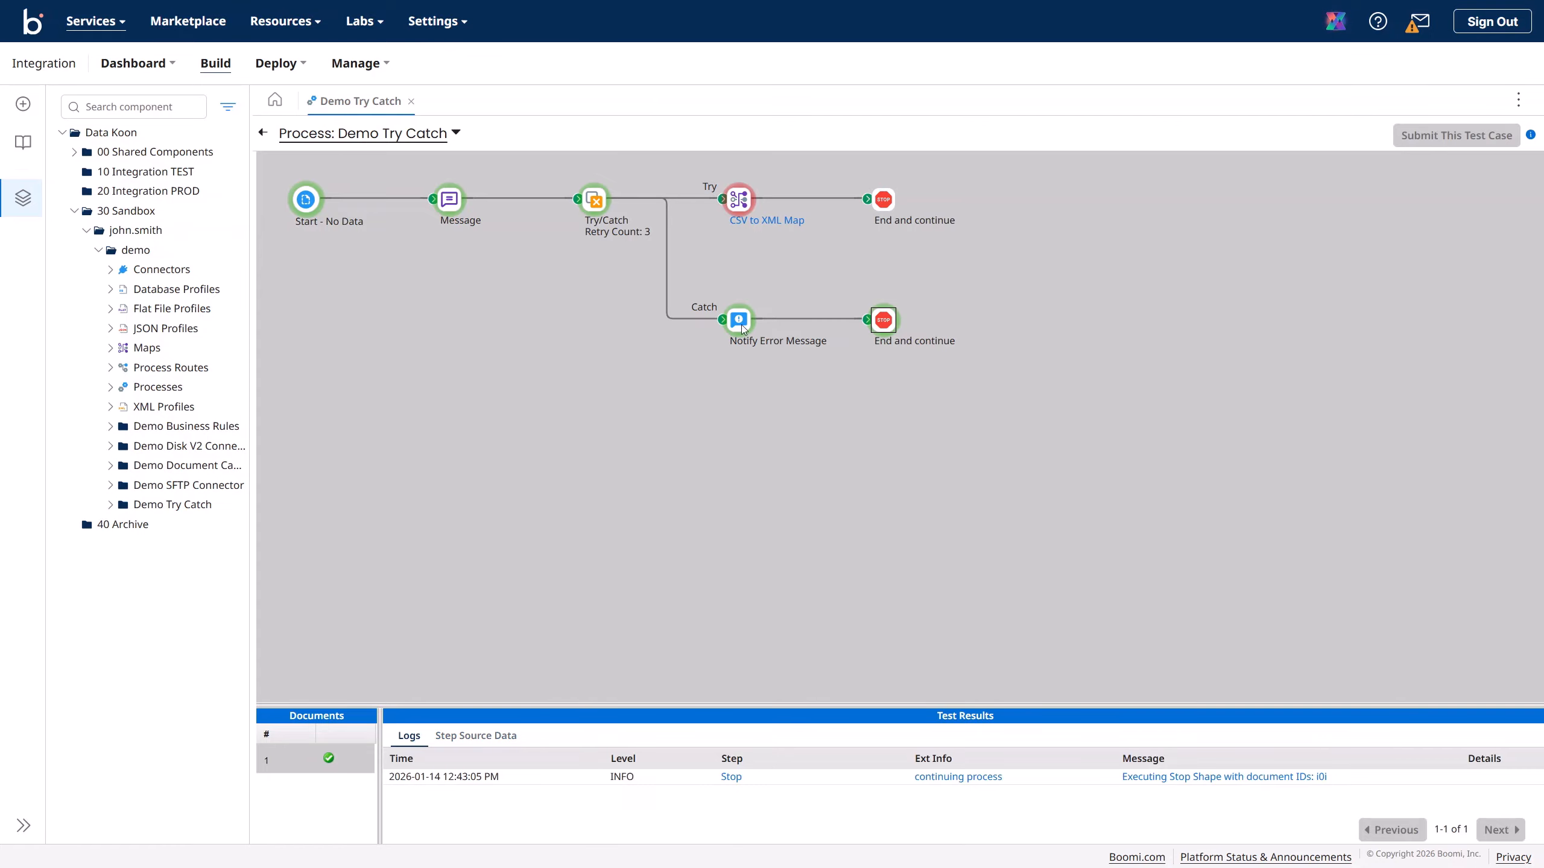
pyautogui.click(741, 325)
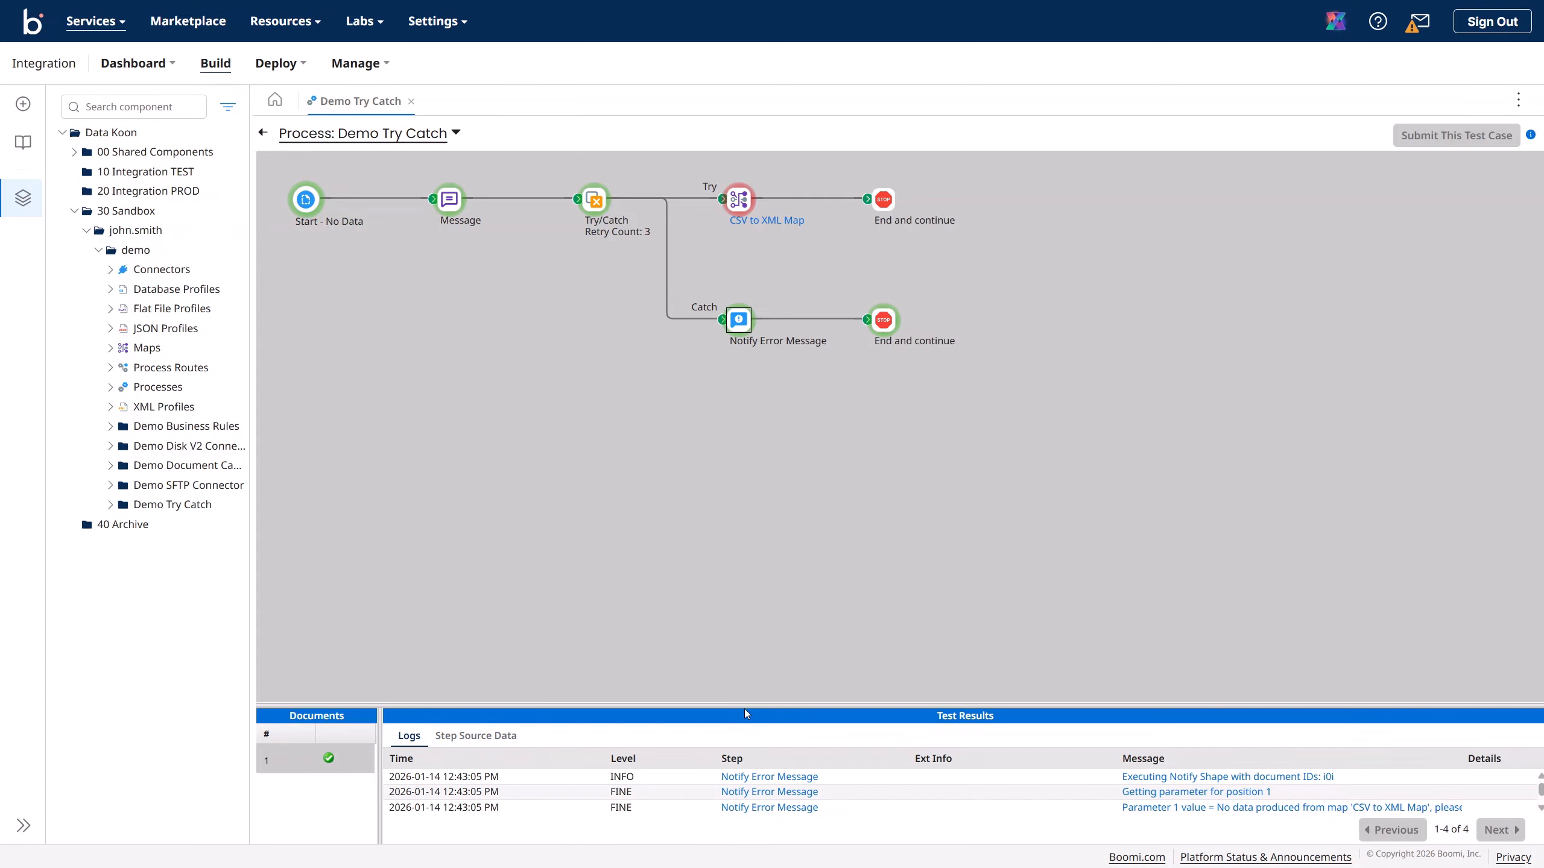
pyautogui.moveTo(747, 705); pyautogui.dragTo(735, 504)
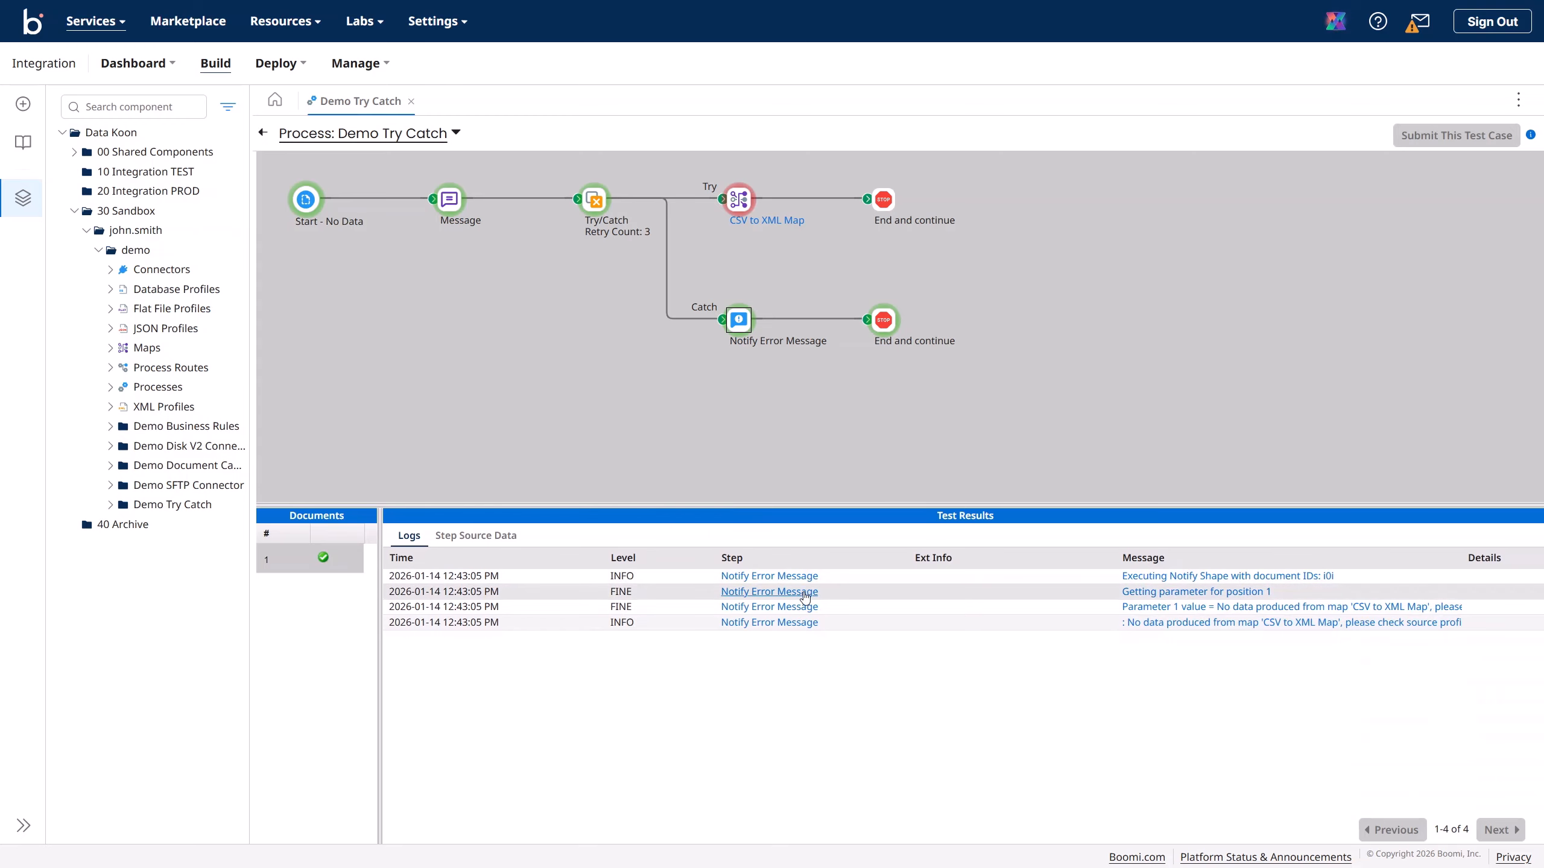
pyautogui.click(806, 623)
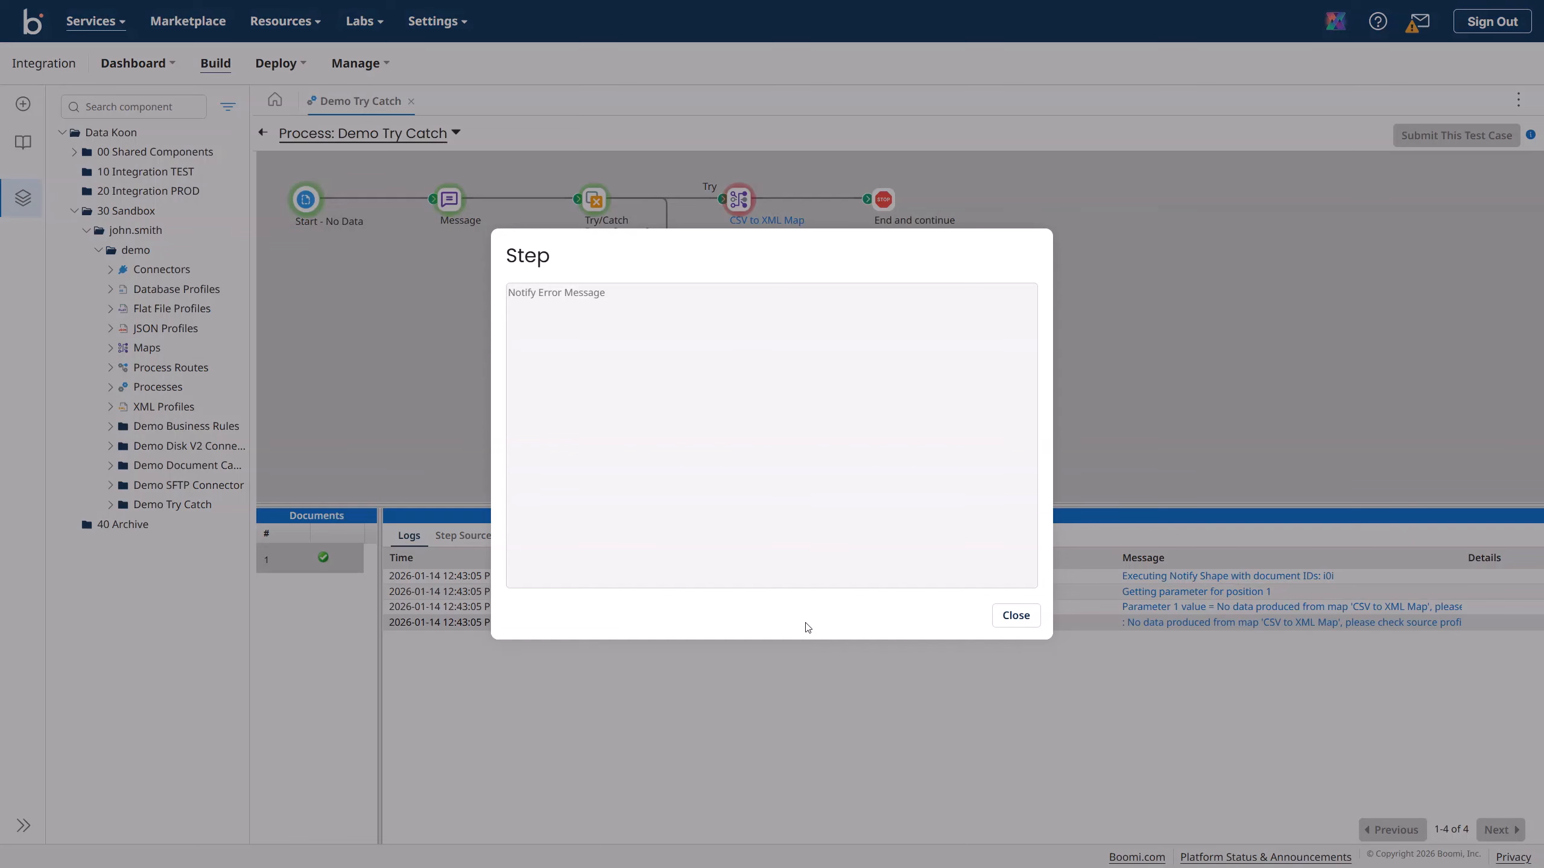
pyautogui.click(1013, 616)
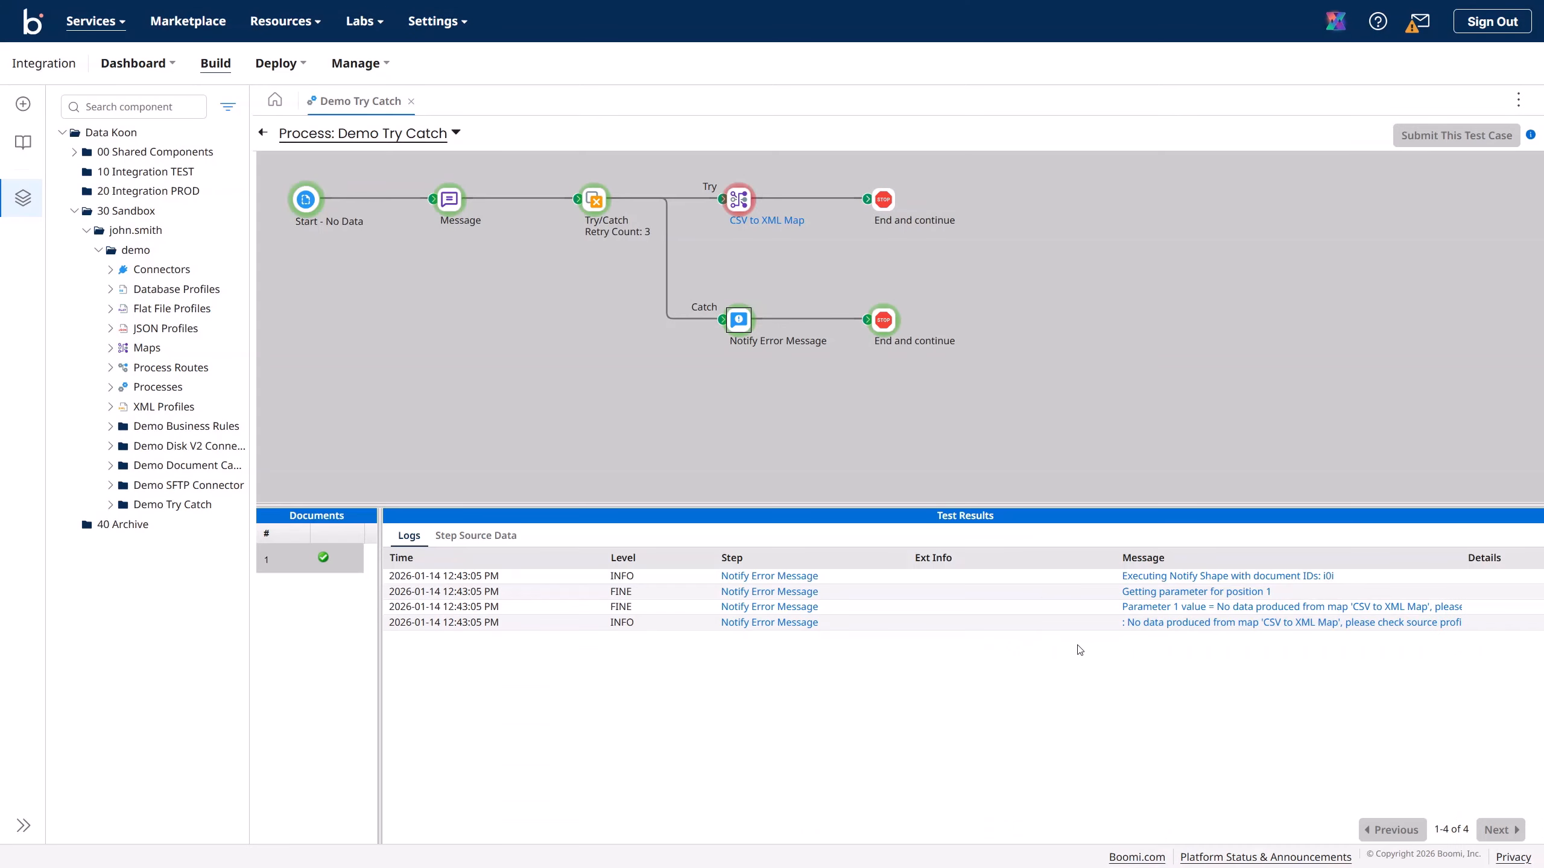
pyautogui.click(1171, 624)
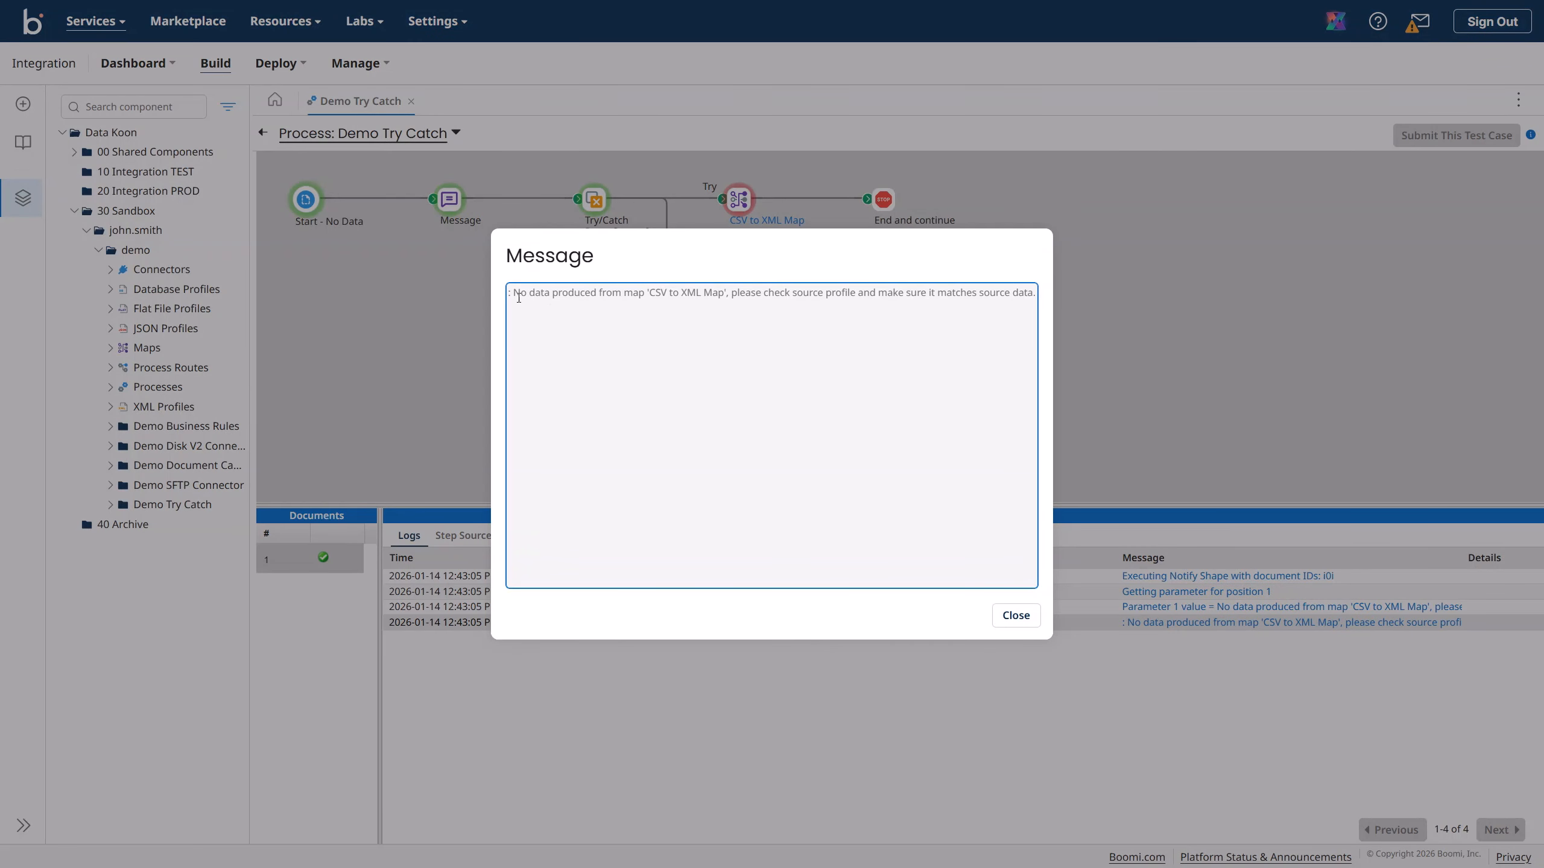
pyautogui.moveTo(514, 296); pyautogui.dragTo(1054, 315)
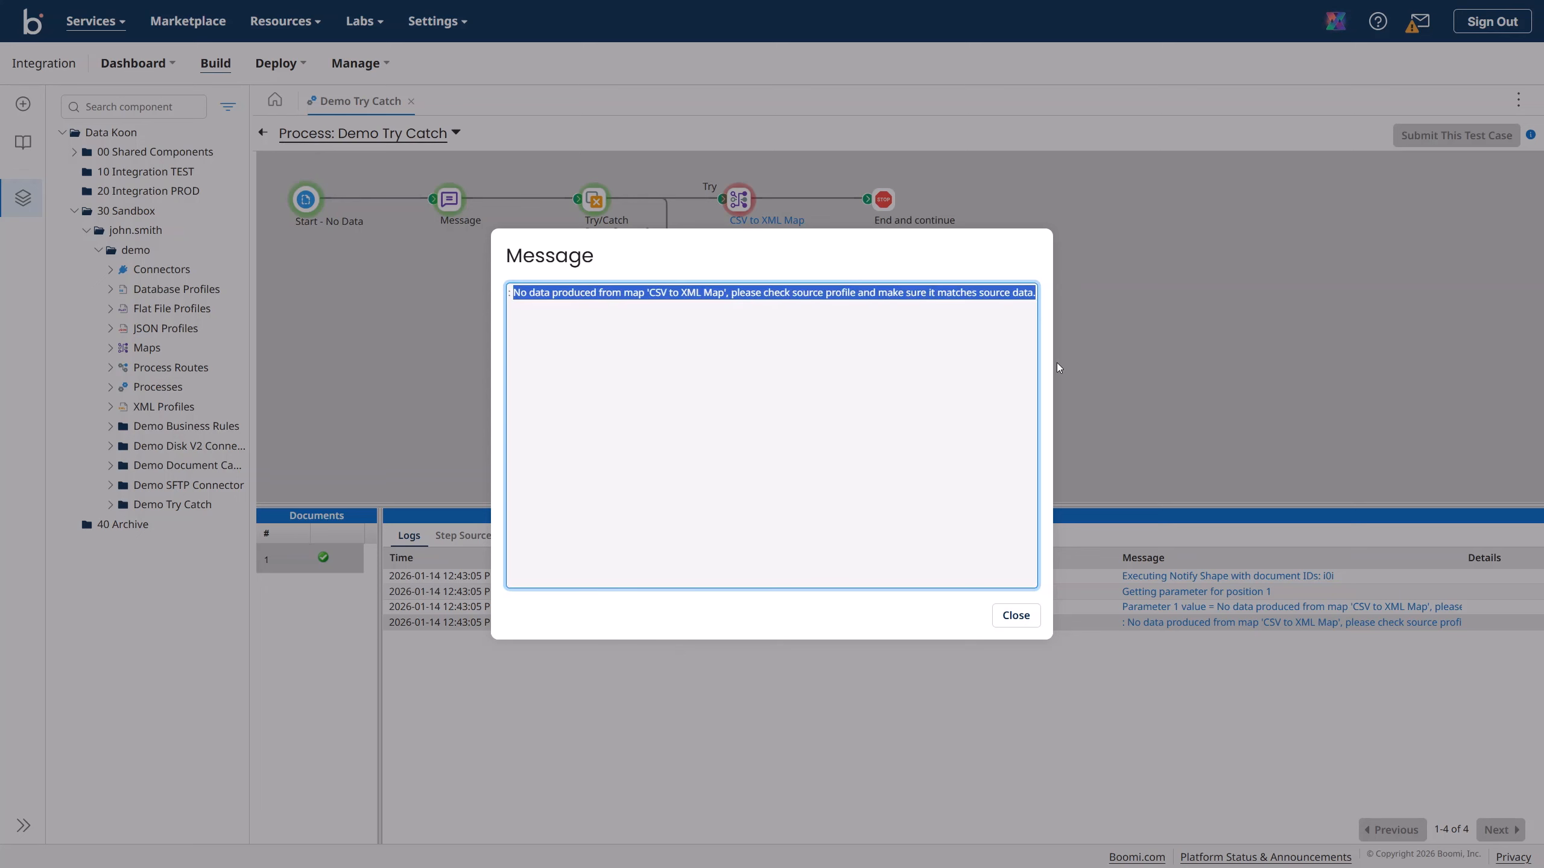
pyautogui.click(1016, 615)
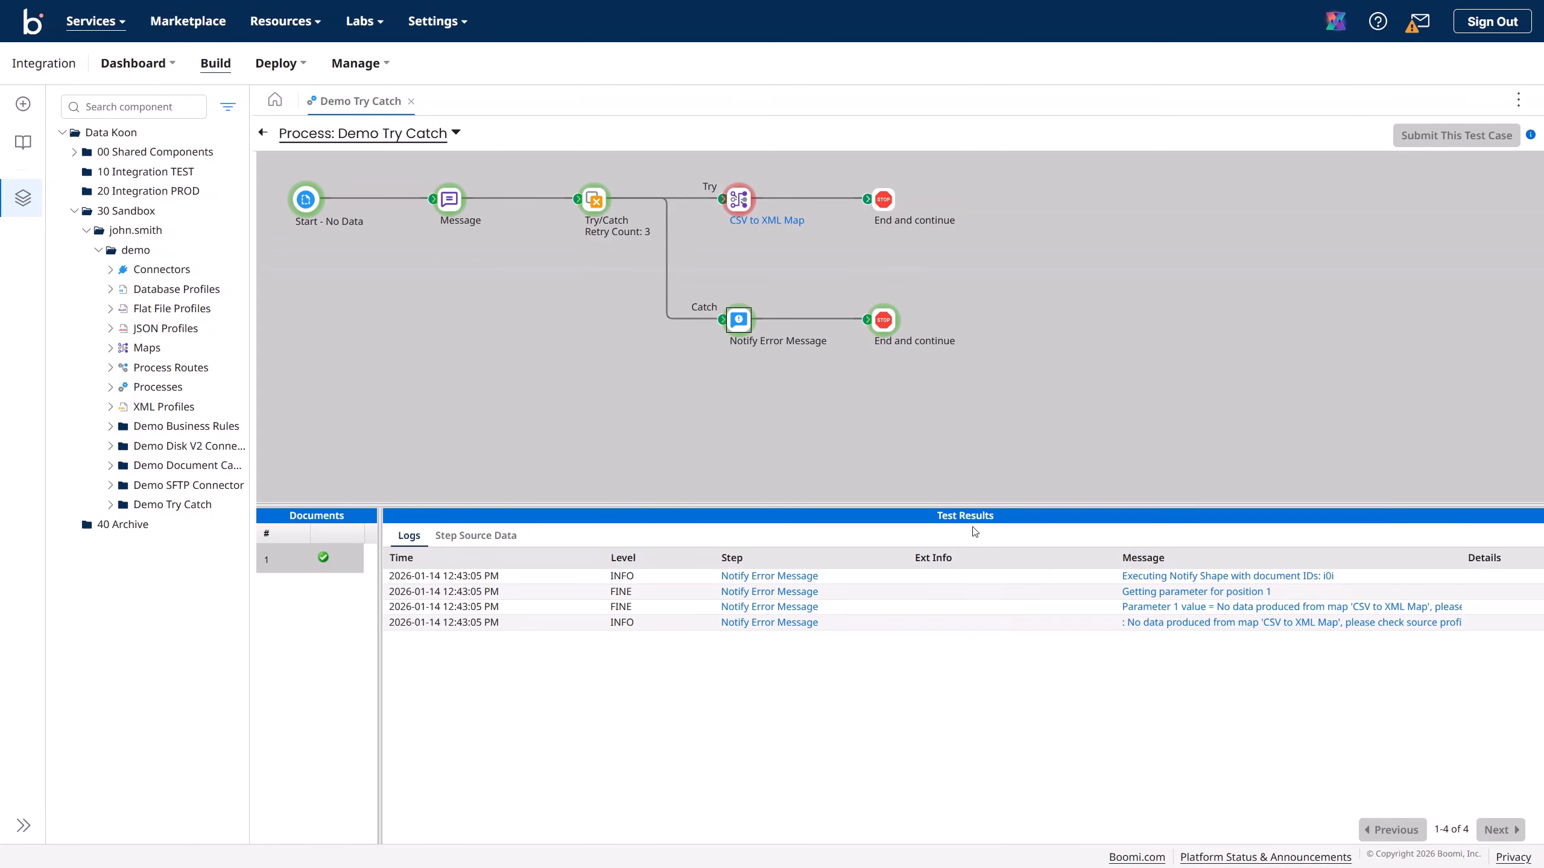
pyautogui.moveTo(987, 502); pyautogui.dragTo(1001, 661)
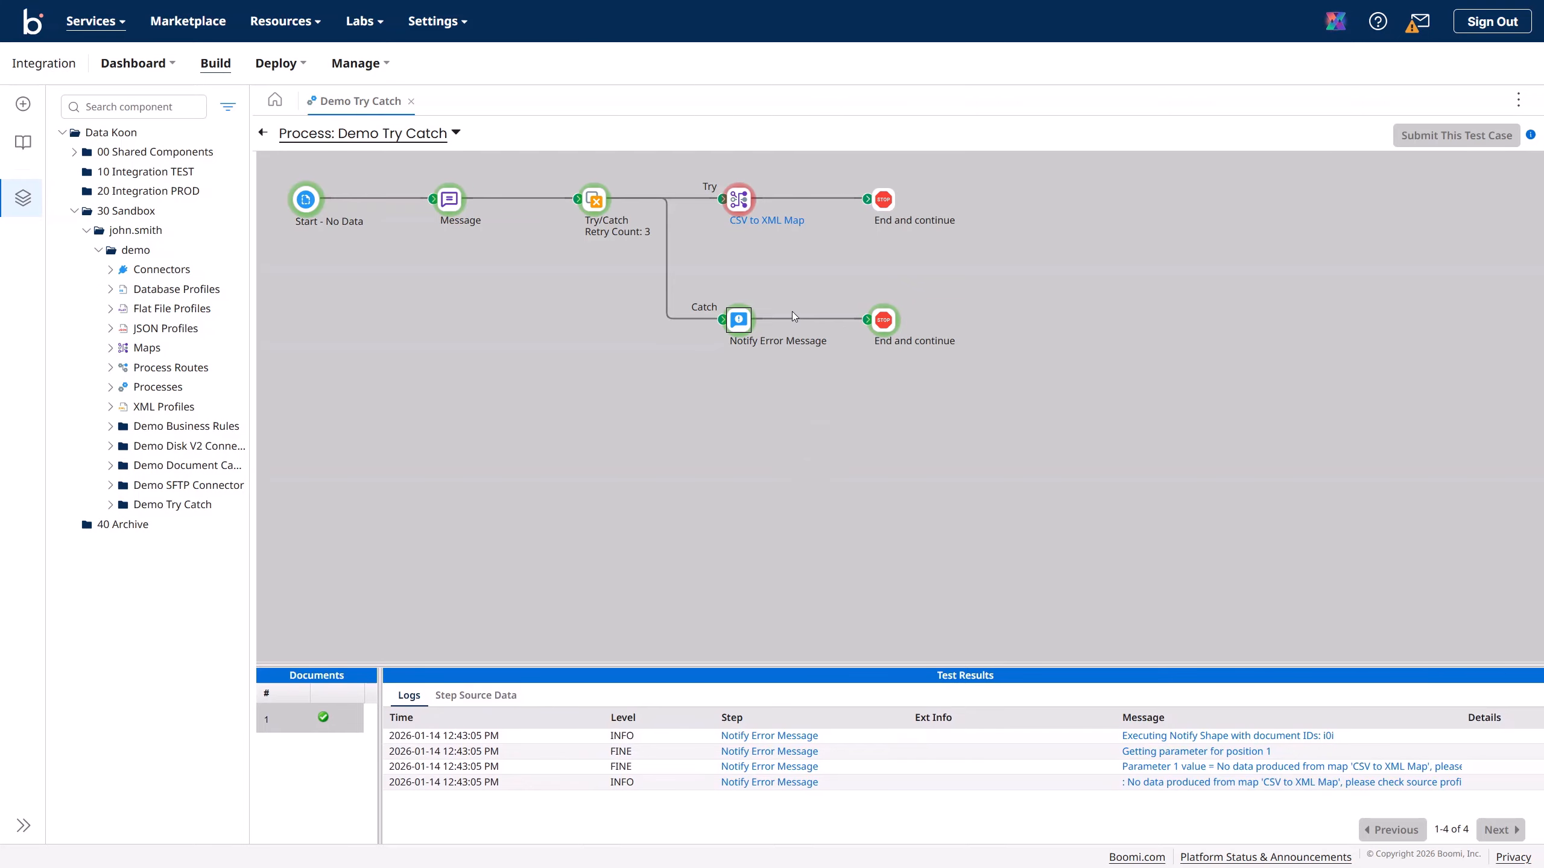
# - Inspect the logs of the CSV to XML Map and Try/Catch steps, including the Try/Catch execution message
pyautogui.click(742, 201)
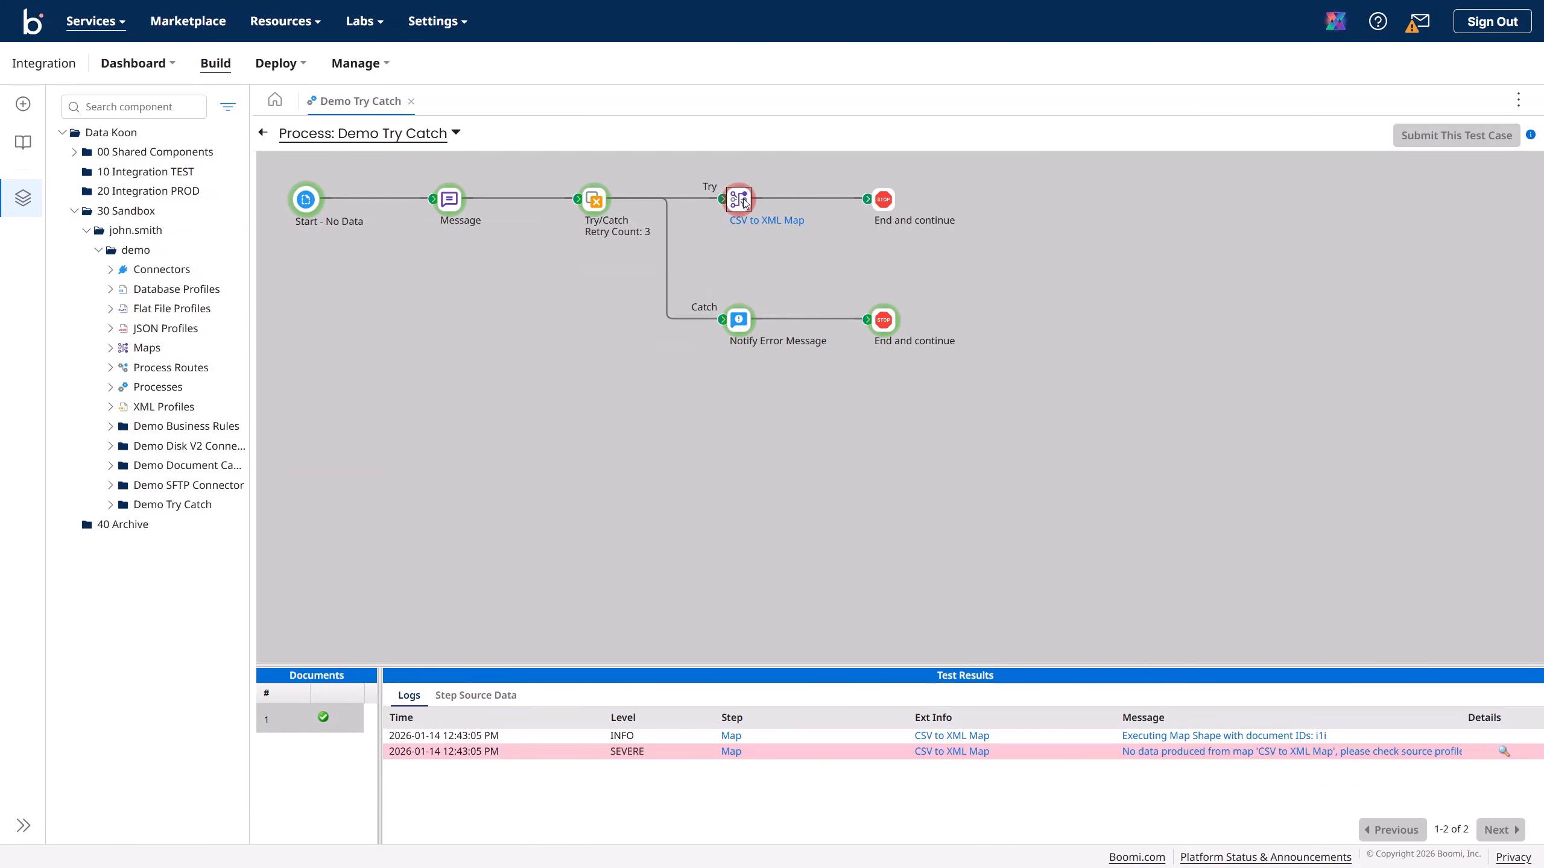
pyautogui.click(596, 206)
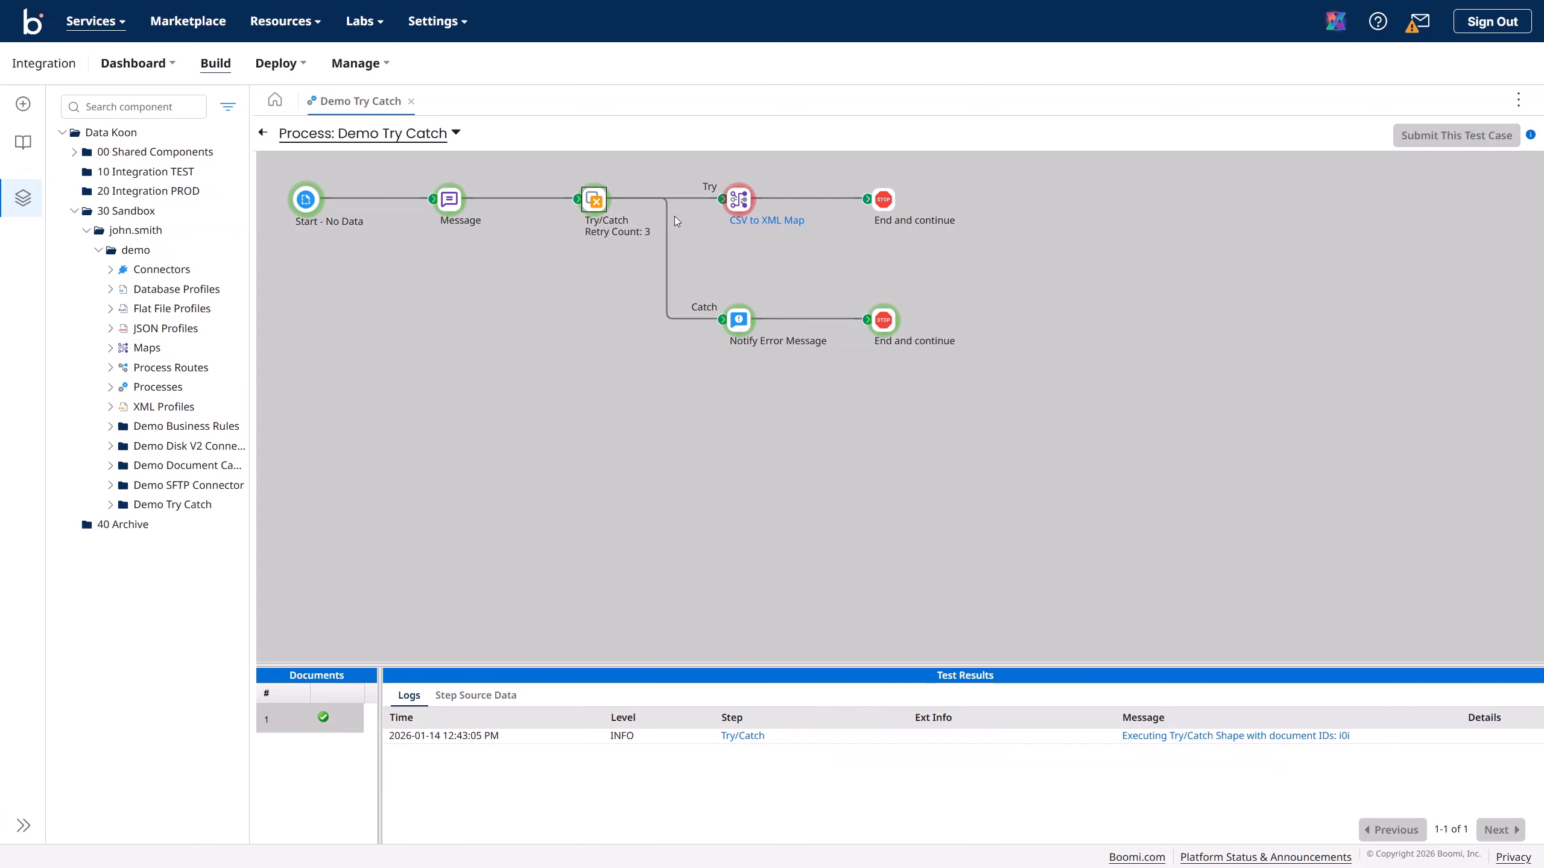
pyautogui.click(476, 695)
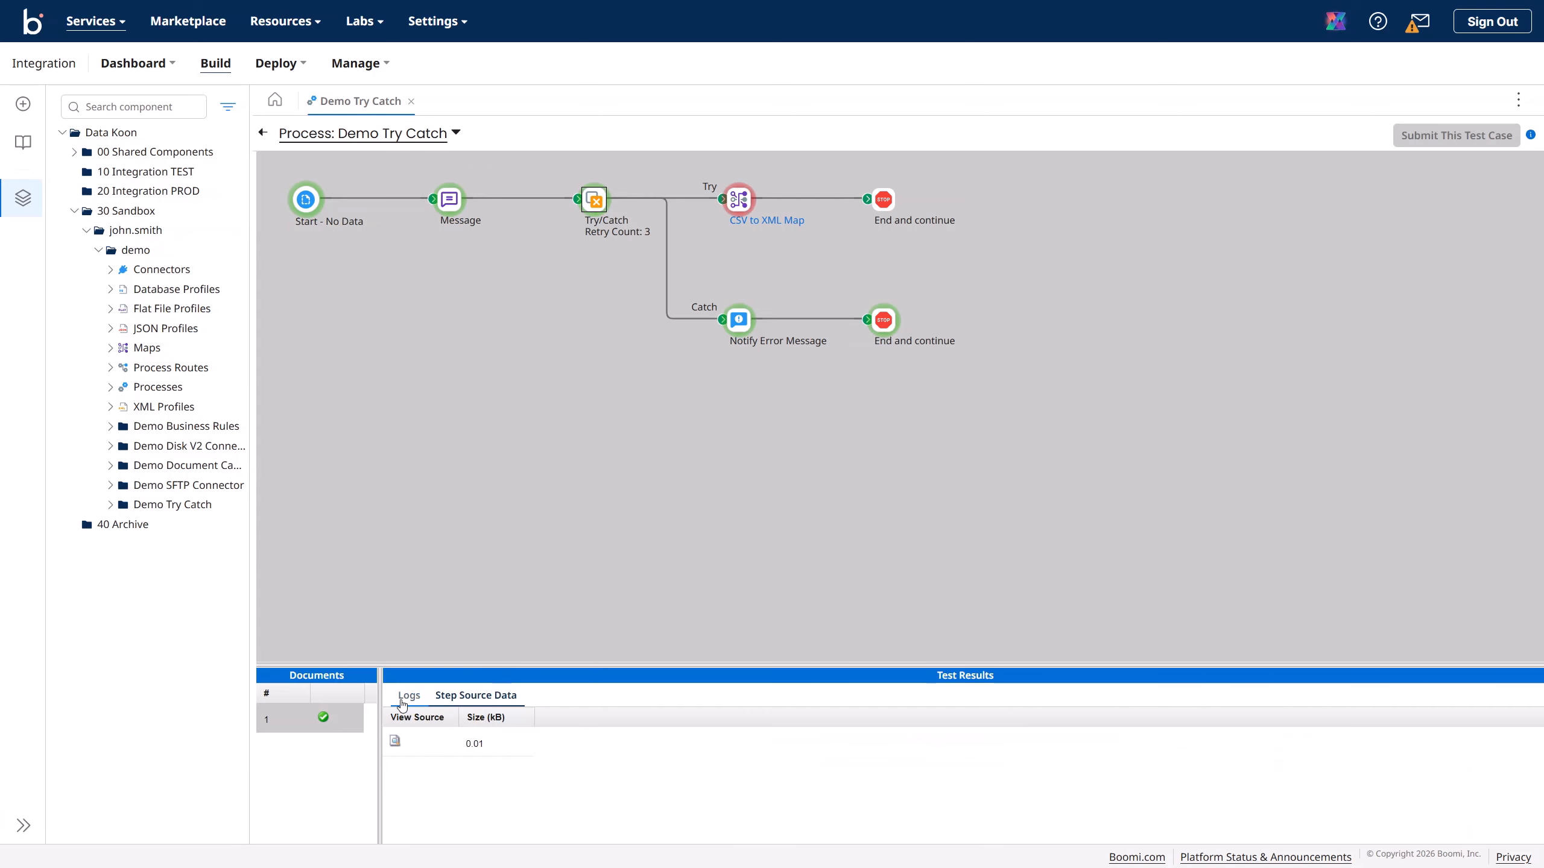
pyautogui.click(403, 700)
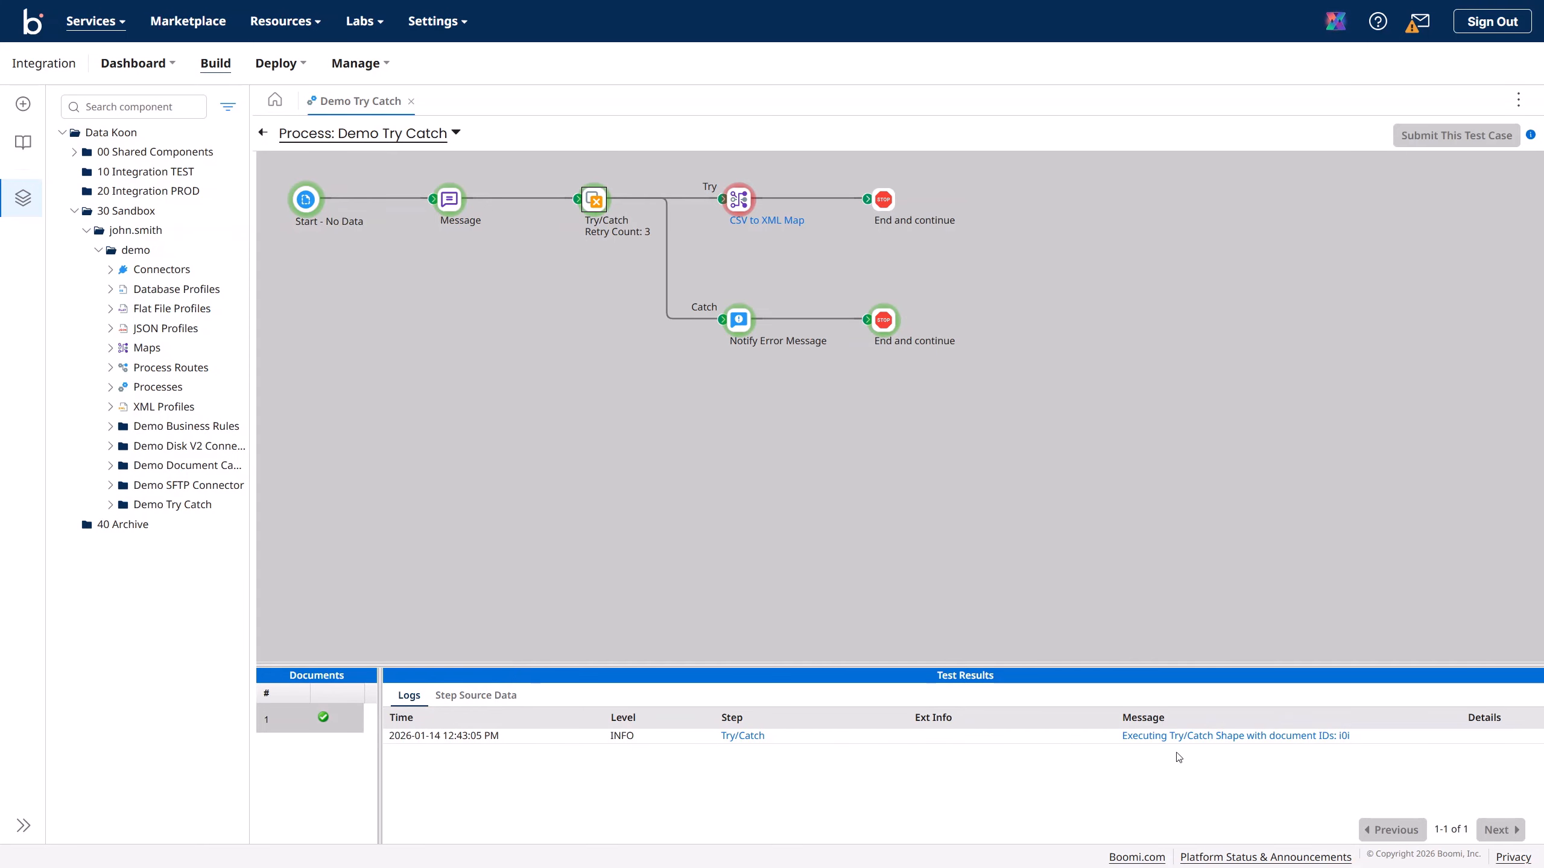
pyautogui.click(1179, 736)
pyautogui.click(706, 413)
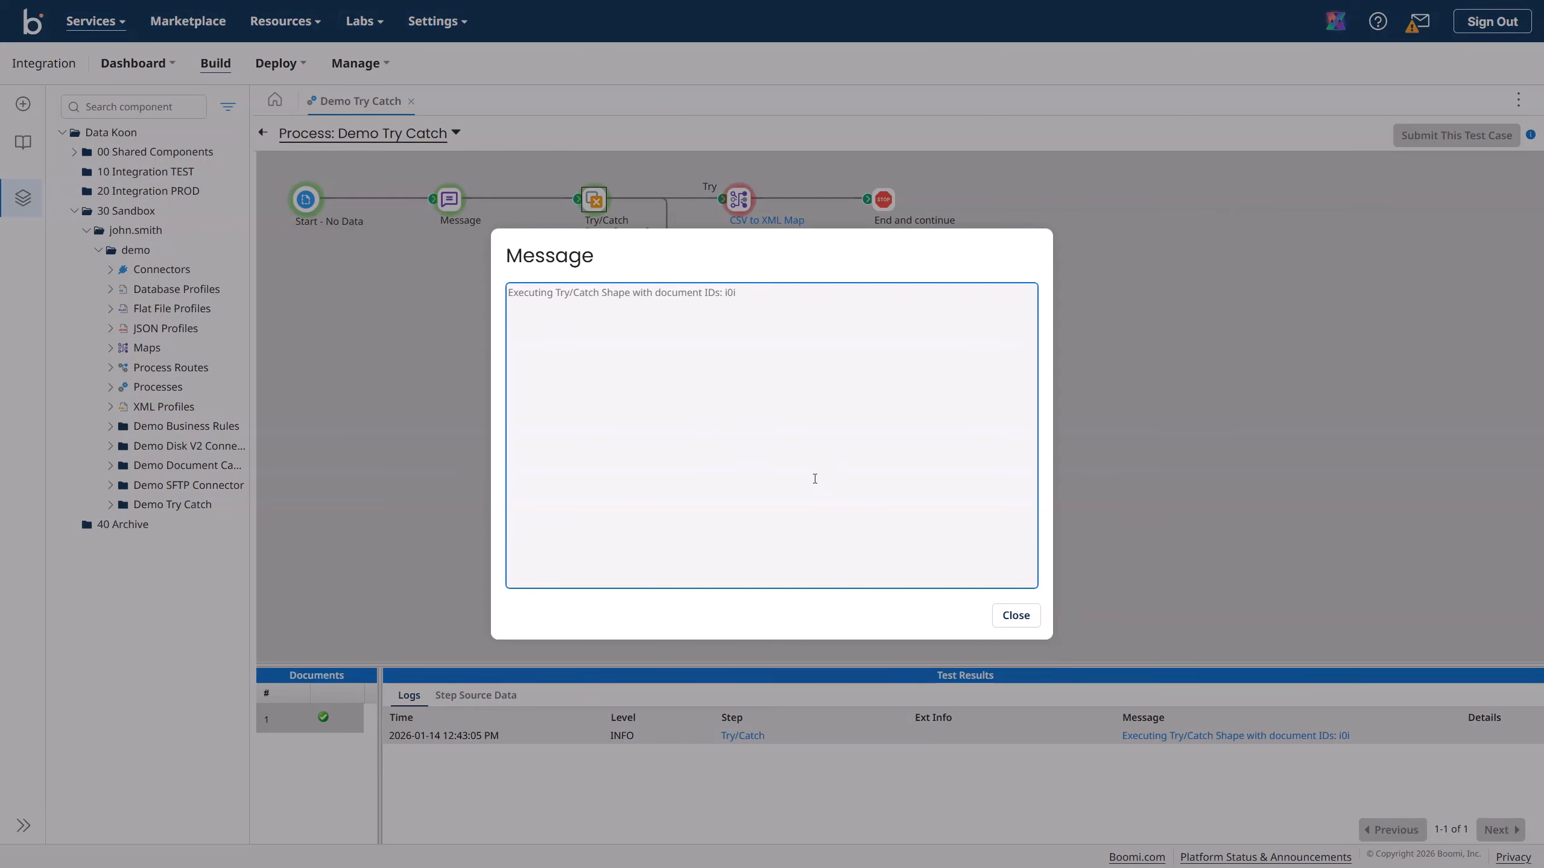
pyautogui.click(1014, 620)
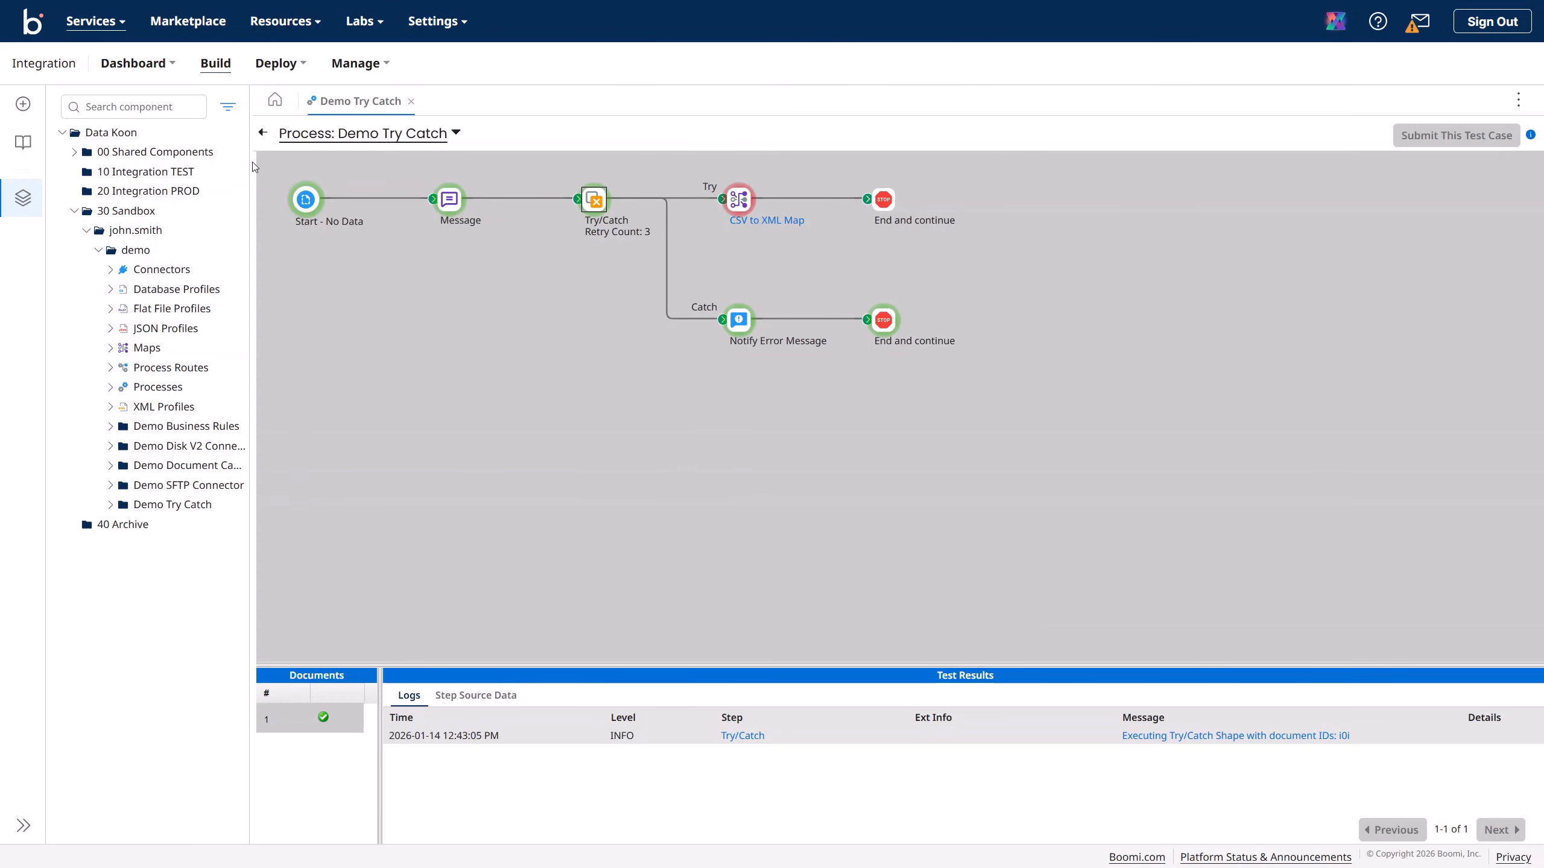
# - Return to the process canvas, detach the Catch path's Stop step from Notify Error Message and move it aside
pyautogui.click(261, 135)
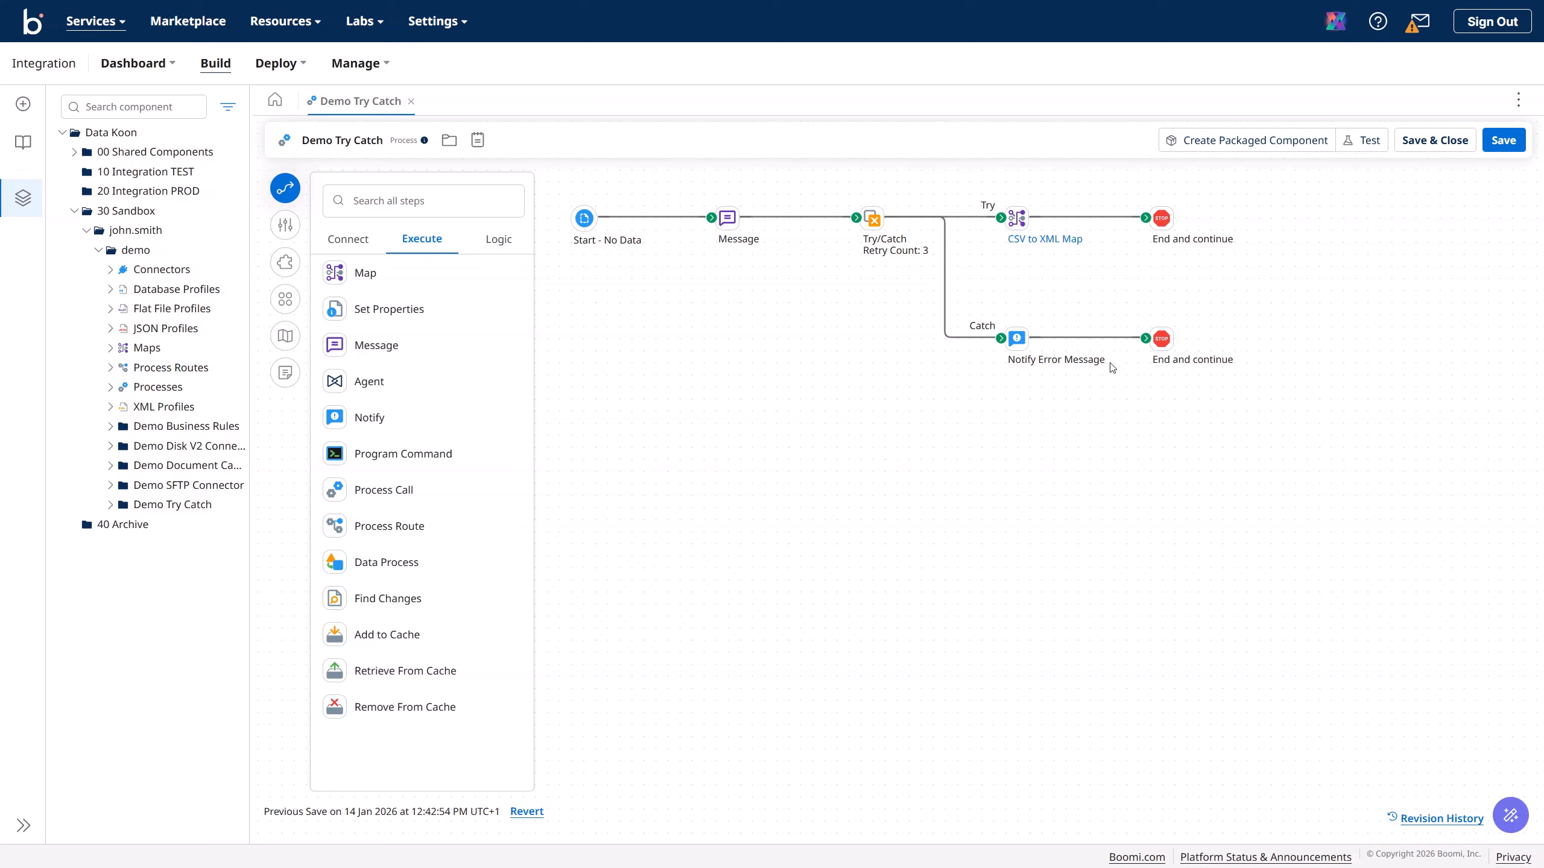
pyautogui.click(1103, 339)
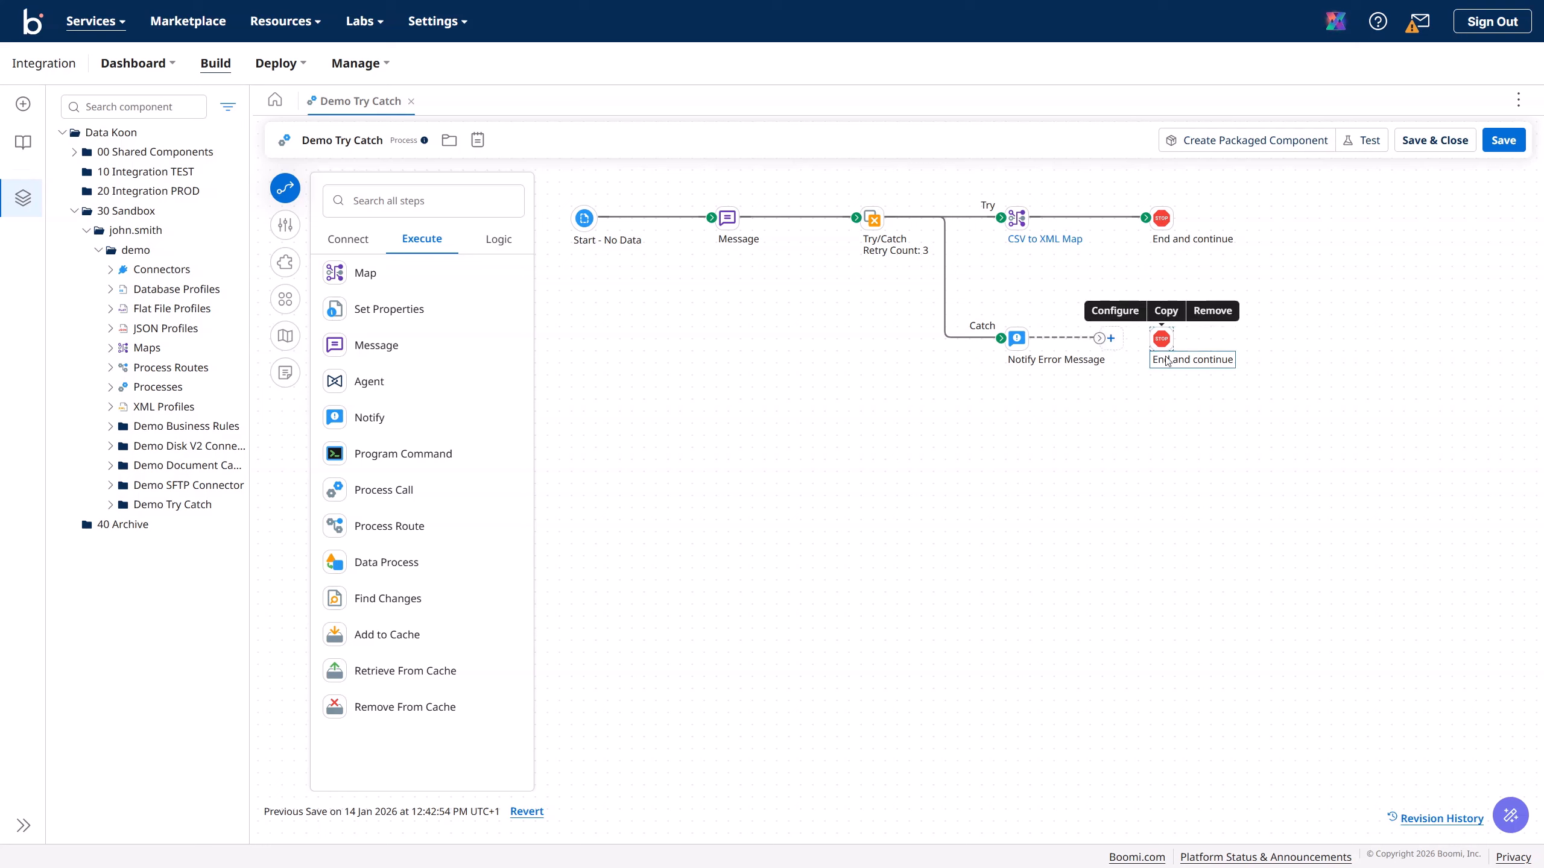
pyautogui.moveTo(1167, 360); pyautogui.dragTo(1047, 578)
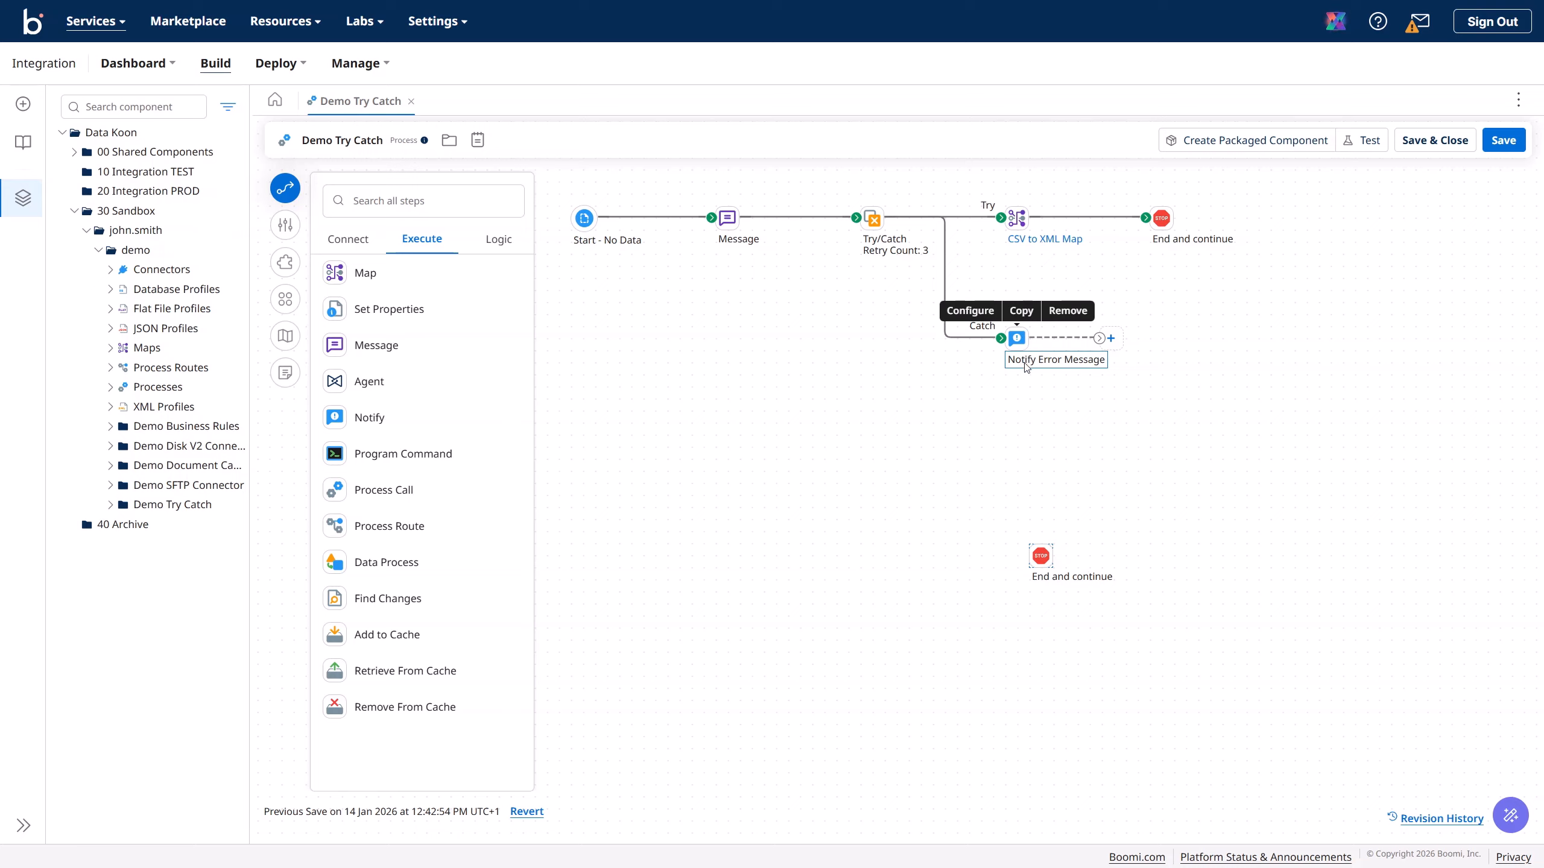
# - Add a Microsoft Azure SQL Database connector after the Notify Error Message step, finding it by searching for Azure
pyautogui.click(1109, 339)
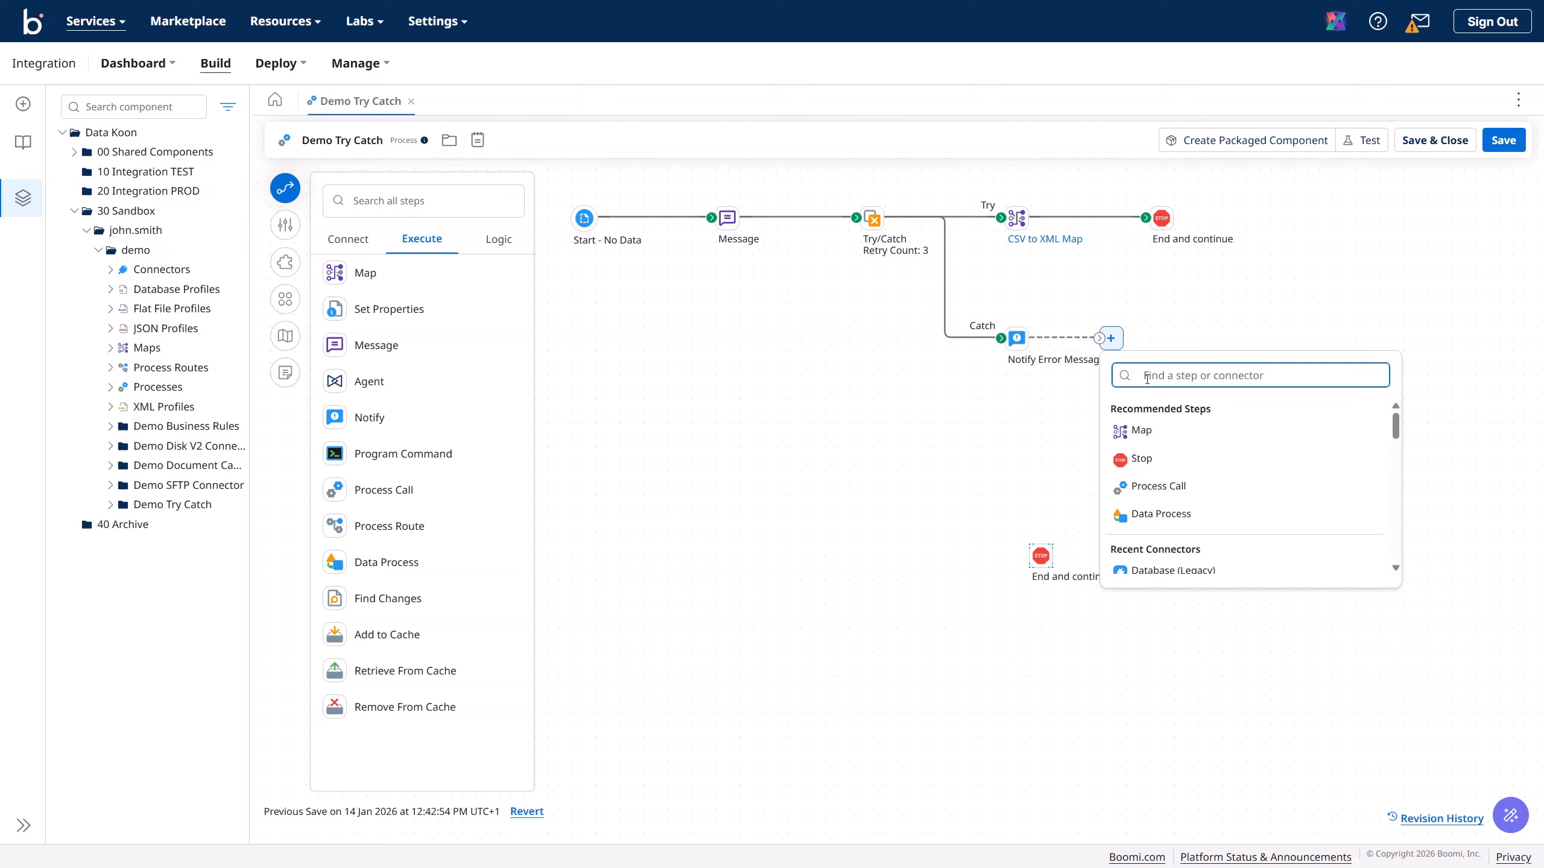
pyautogui.write('Data')
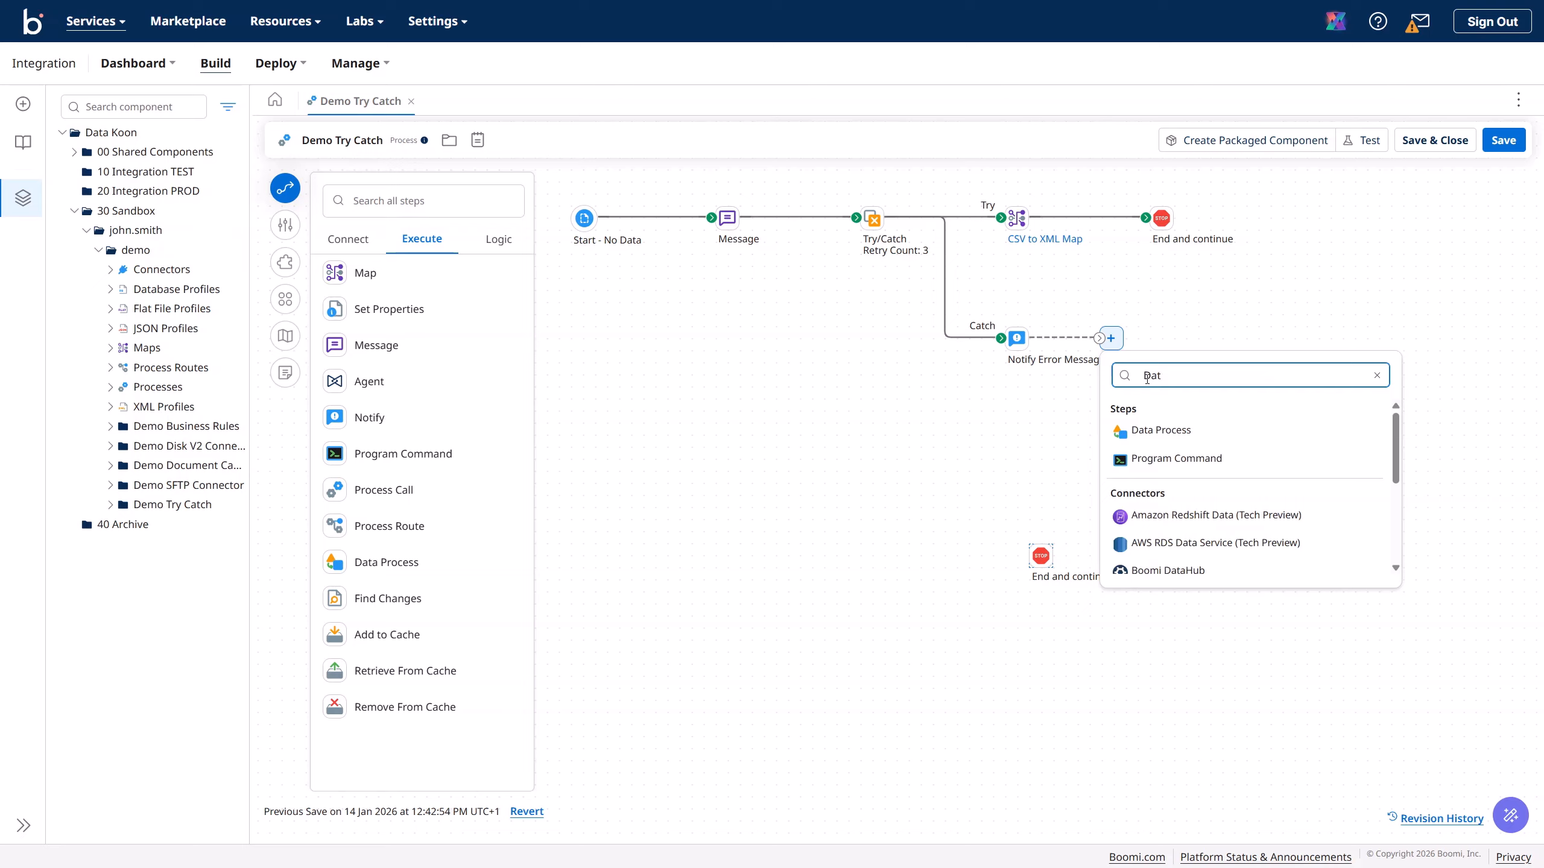
pyautogui.press('BackSpace')
pyautogui.press('BackSpace')
pyautogui.press('BackSpace')
pyautogui.write('Azure')
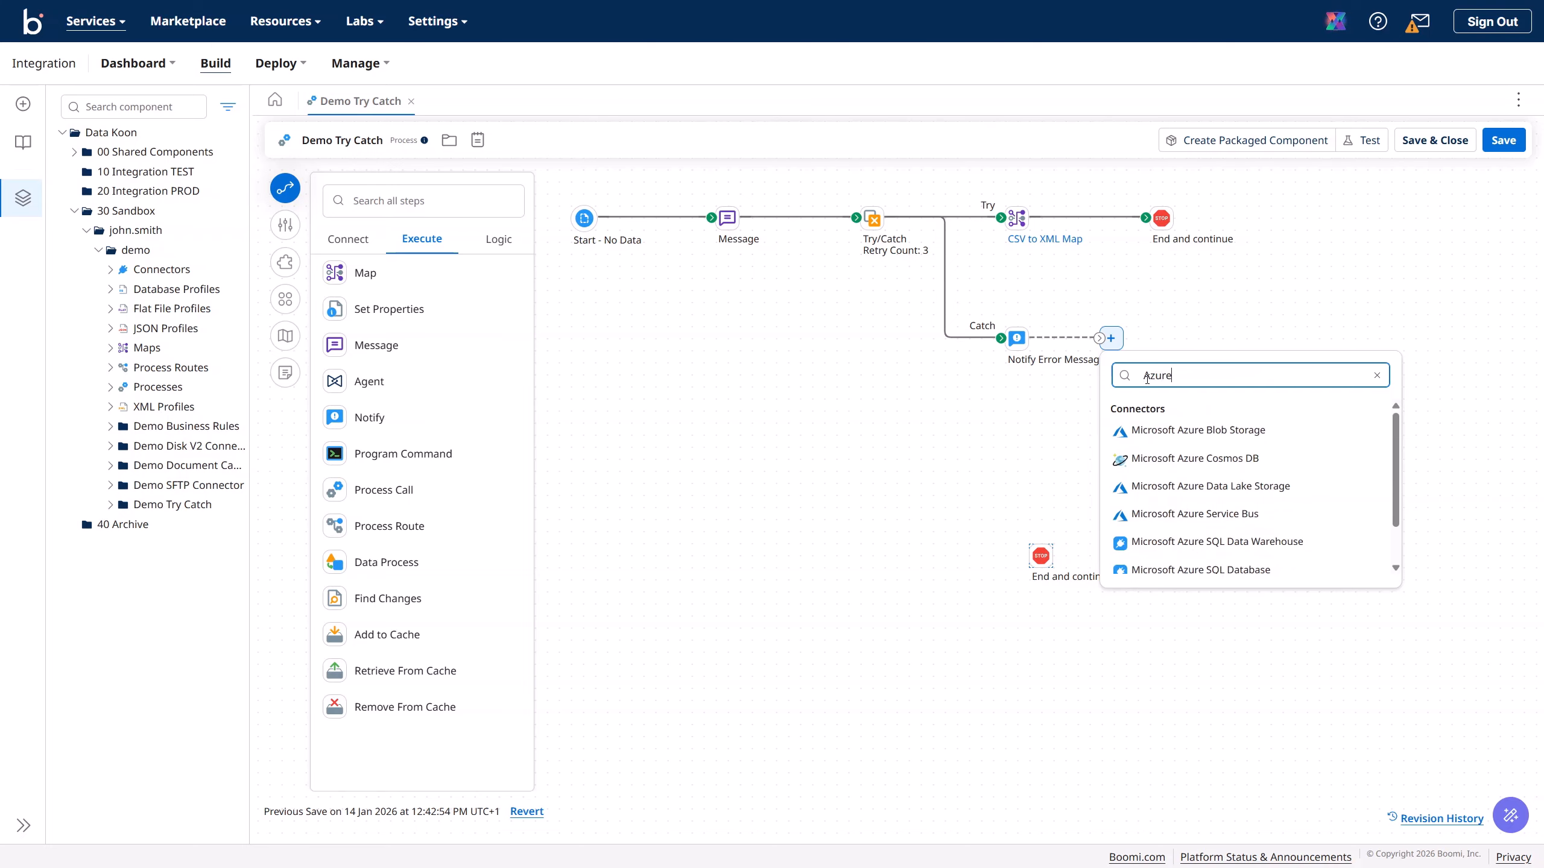
pyautogui.click(1235, 575)
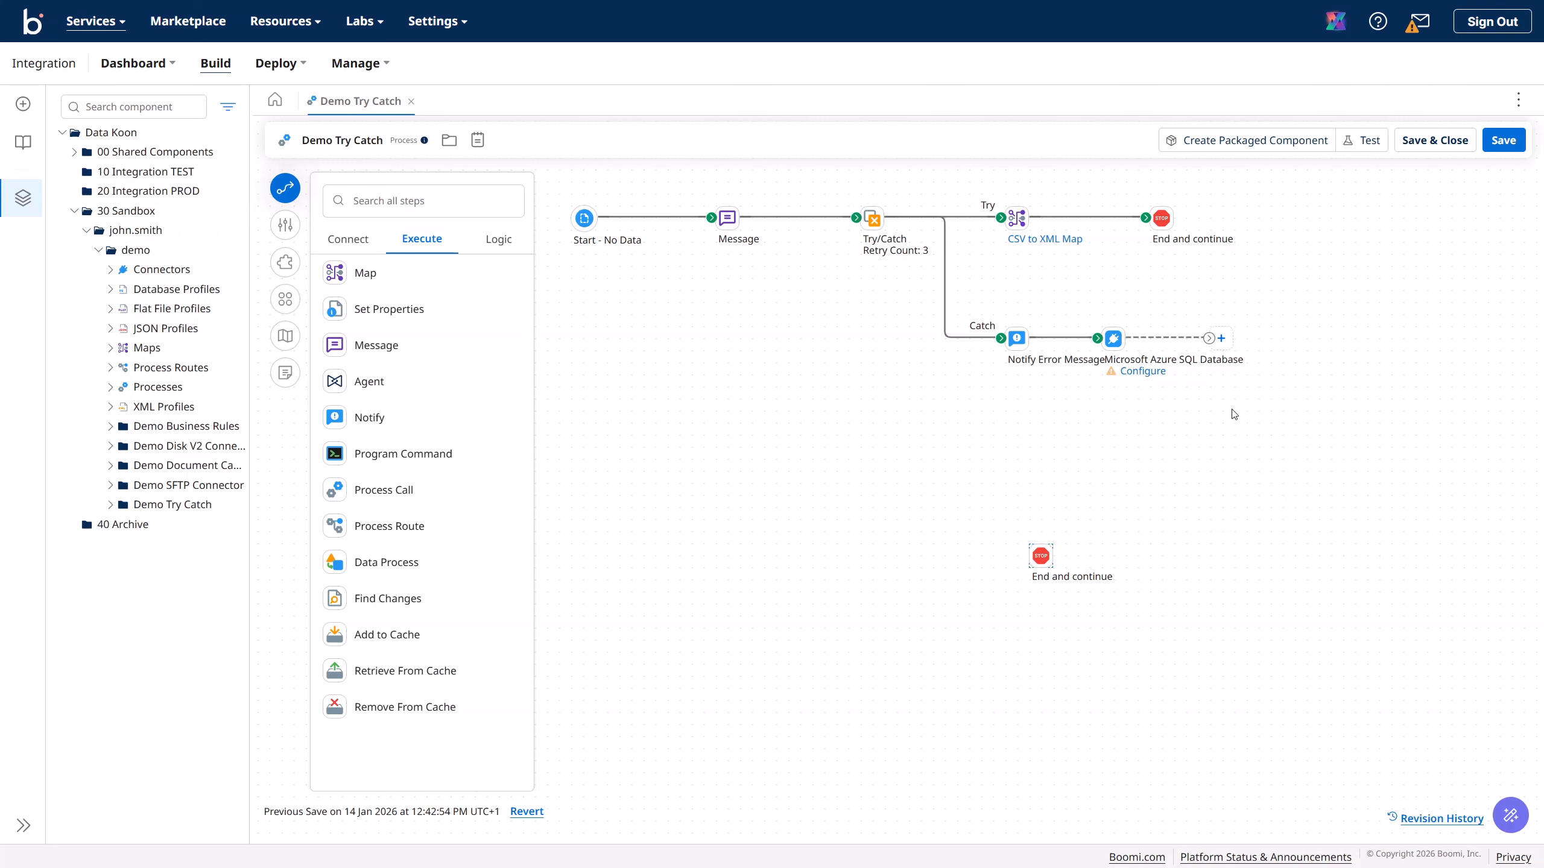
# - Connect the loose Stop step after the Microsoft Azure SQL Database connector and reposition the connector on the Catch path
pyautogui.click(1040, 556)
pyautogui.moveTo(1040, 556); pyautogui.dragTo(1282, 328)
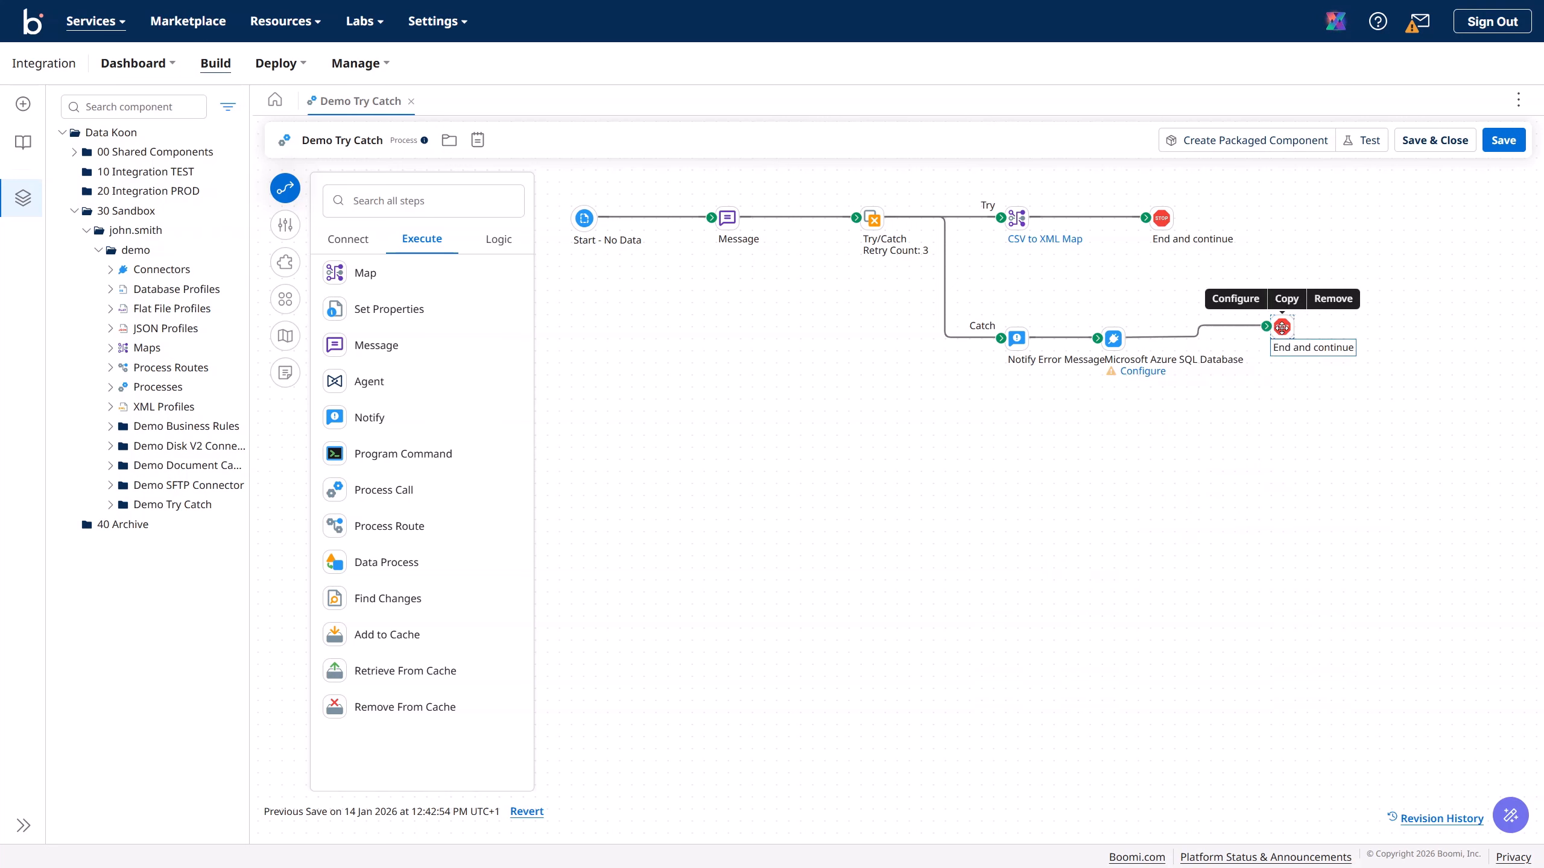
pyautogui.moveTo(1112, 339); pyautogui.dragTo(1122, 298)
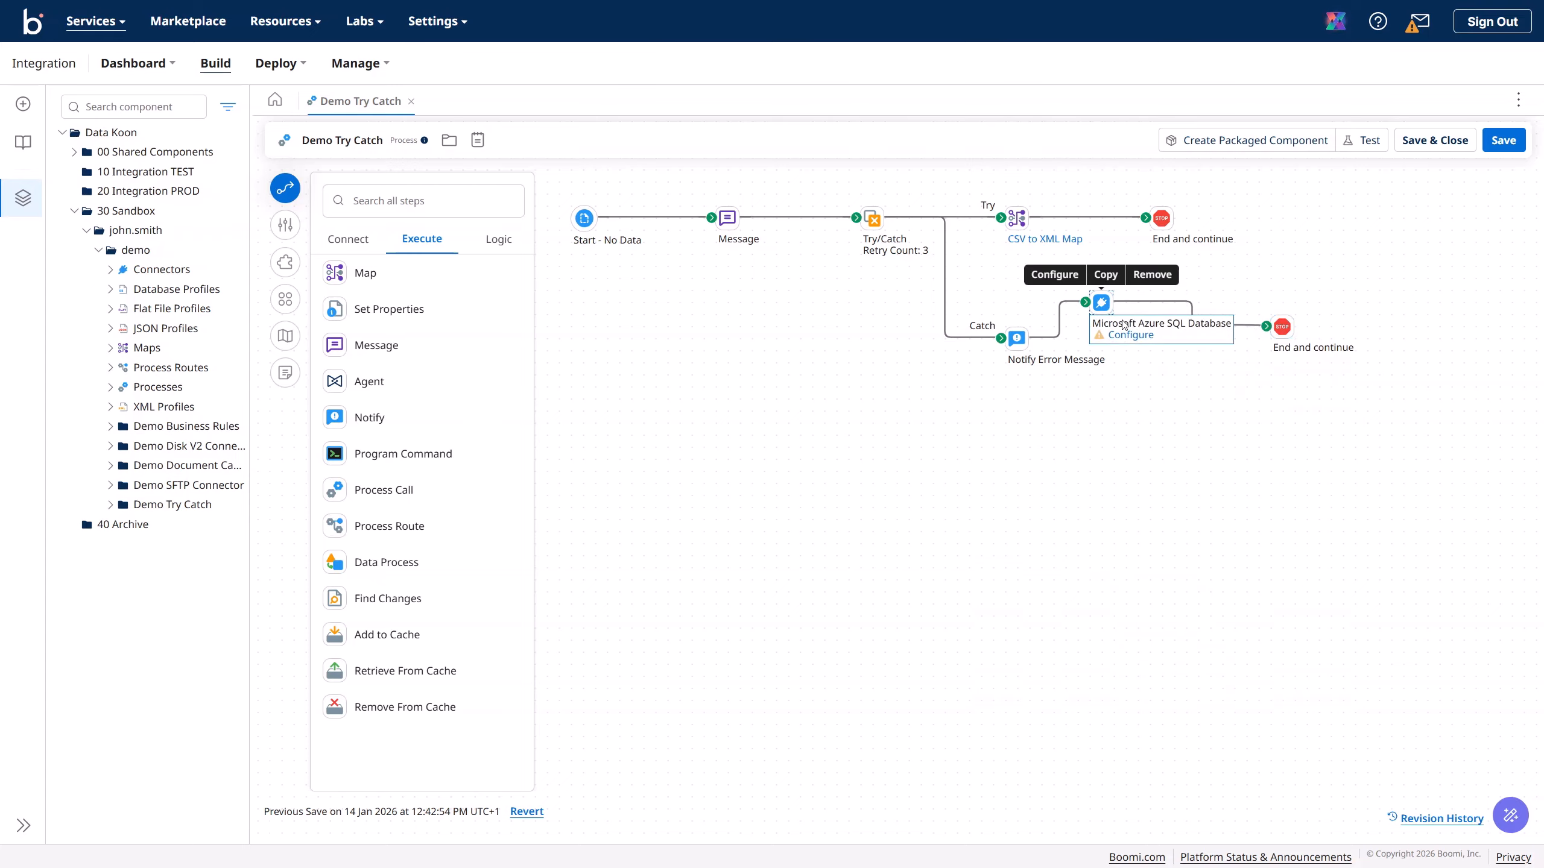
# - Configure the Azure SQL connector with Microsoft Azure SQL Database Connection, action Send and the Send Microsoft Azure SQL Database Connector Operation
pyautogui.click(1143, 333)
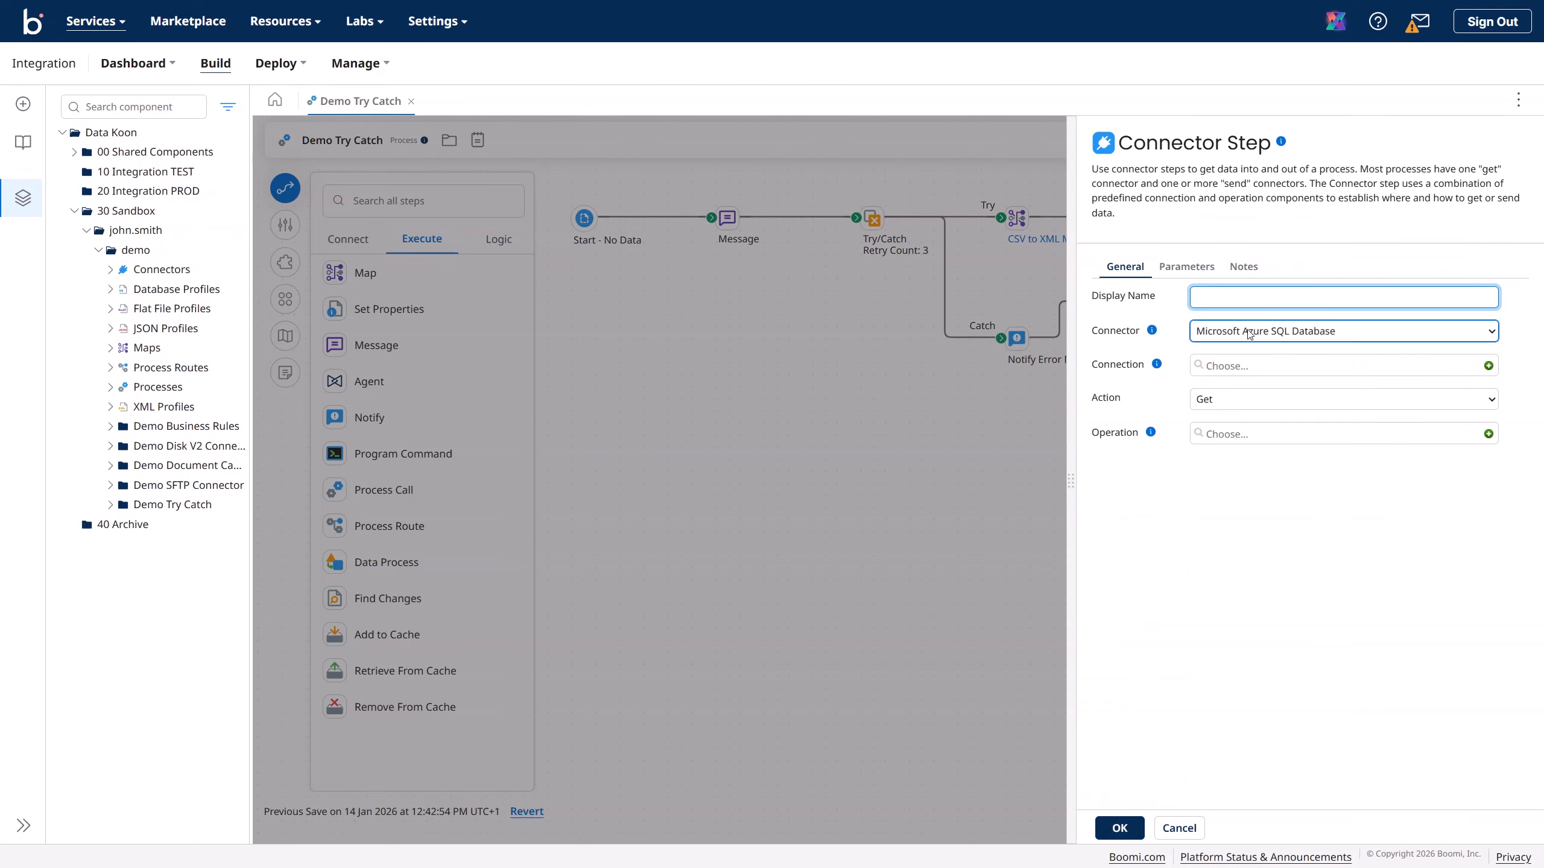
pyautogui.click(1240, 366)
pyautogui.click(1267, 430)
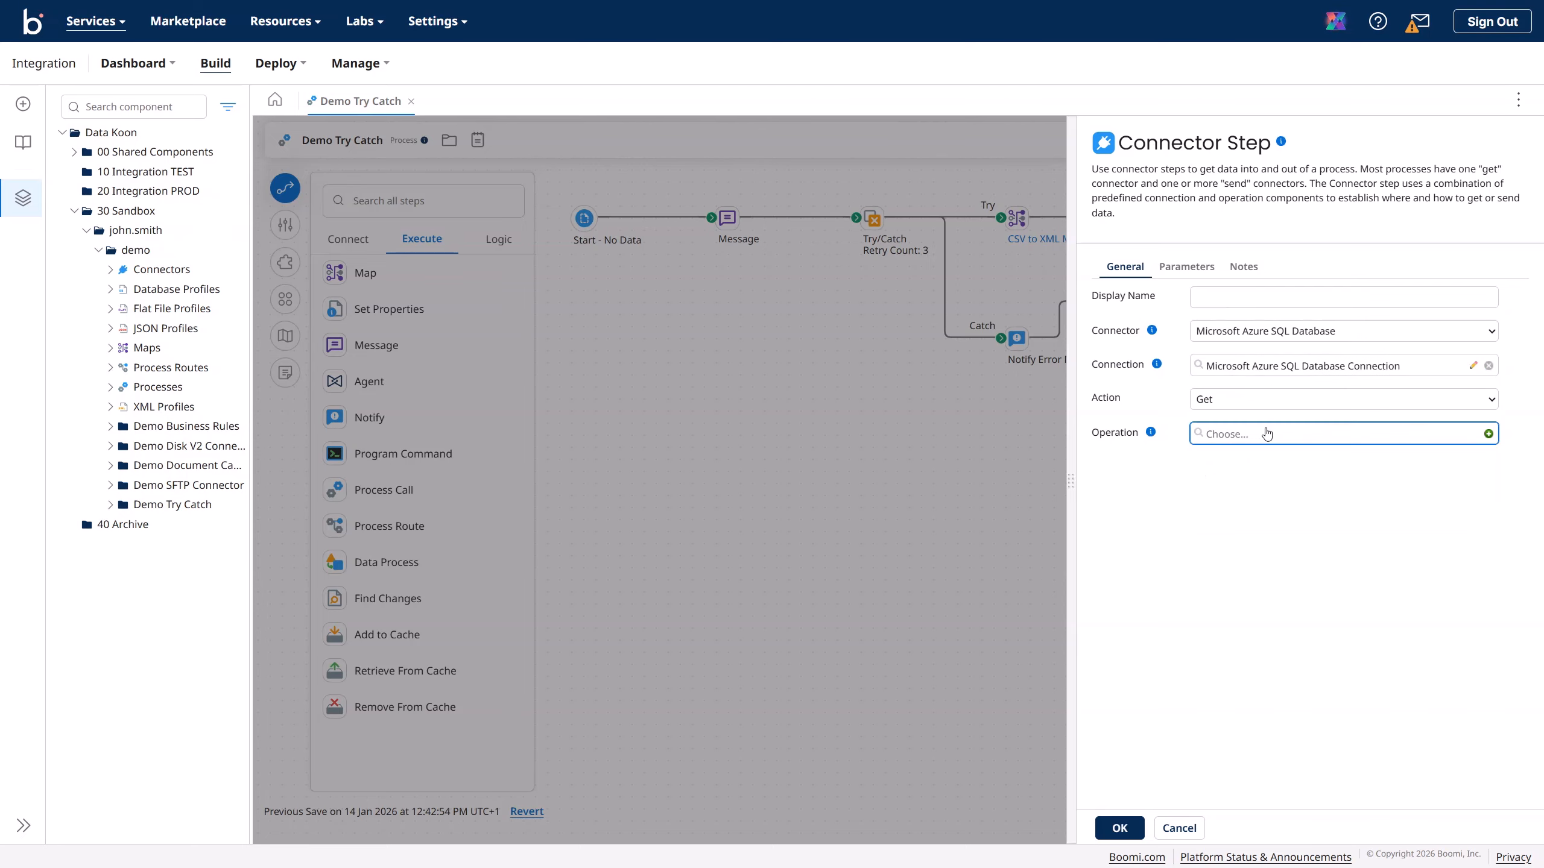
pyautogui.click(1233, 399)
pyautogui.click(1232, 439)
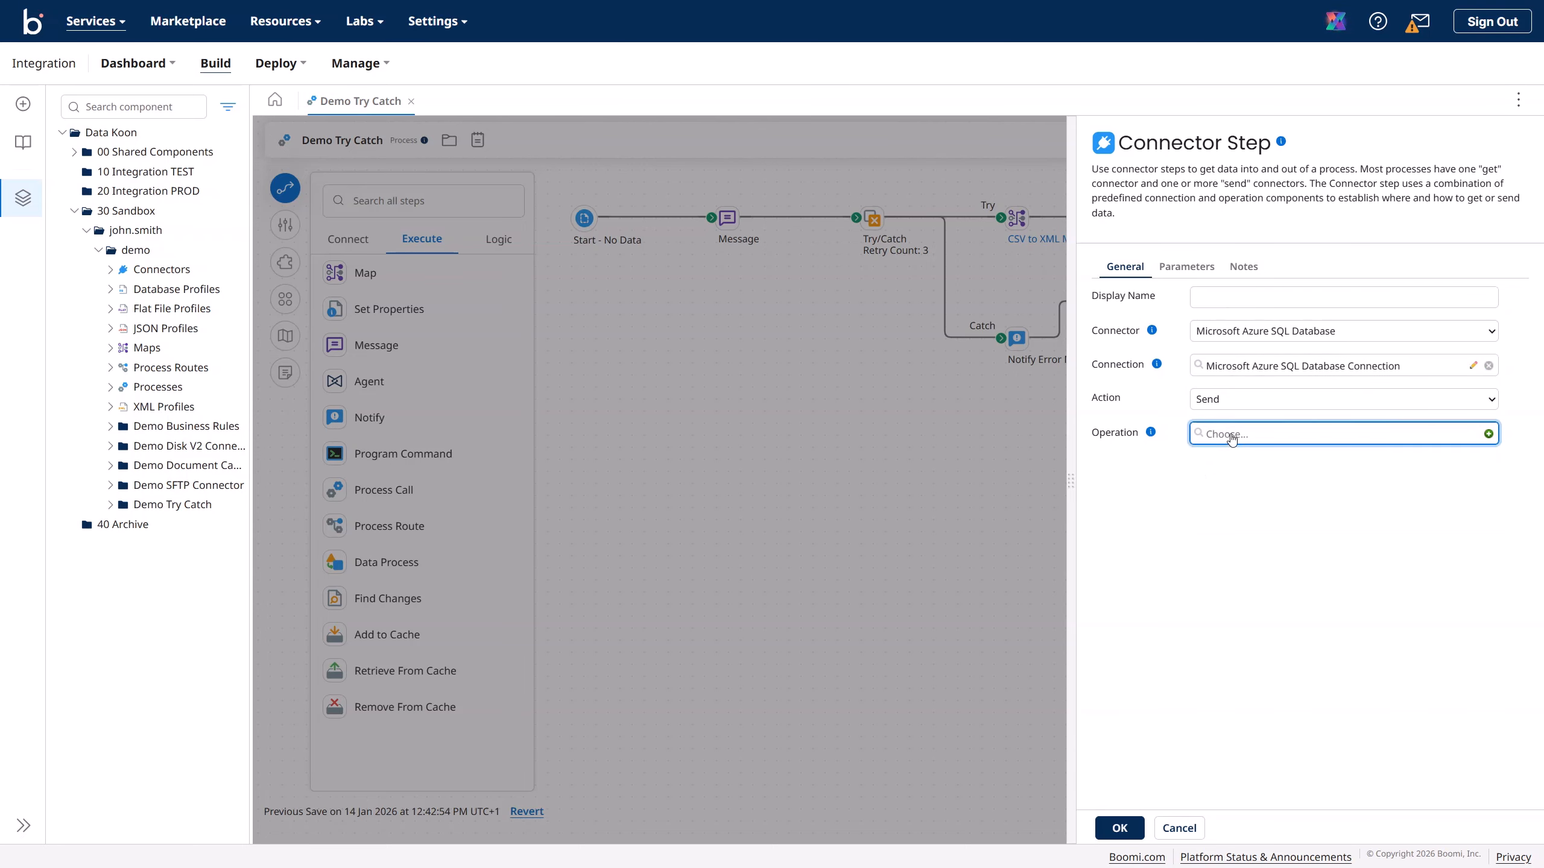
pyautogui.click(1230, 434)
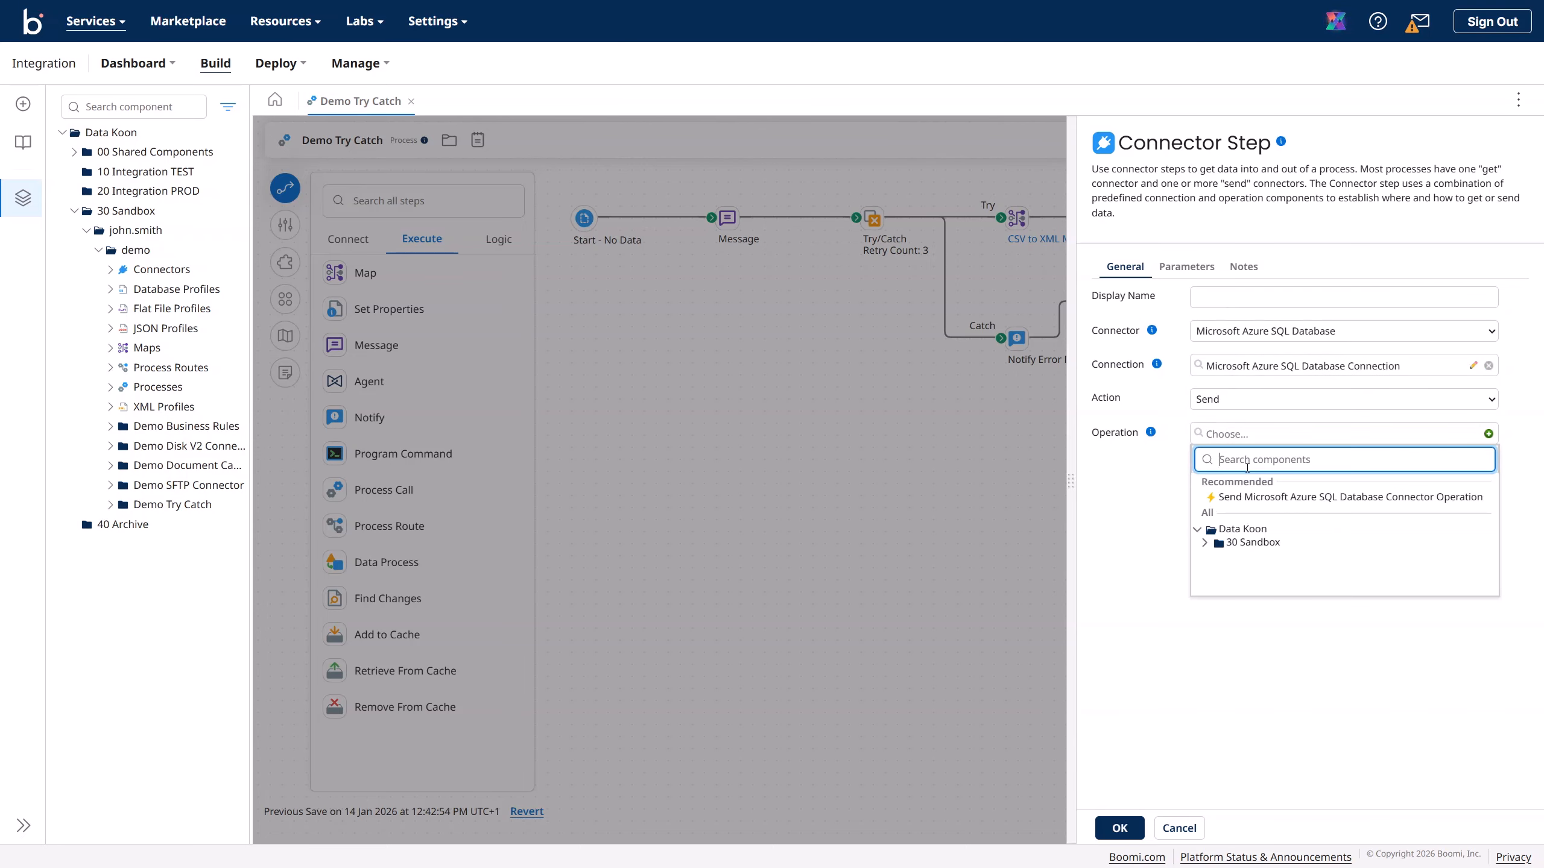
pyautogui.click(1257, 498)
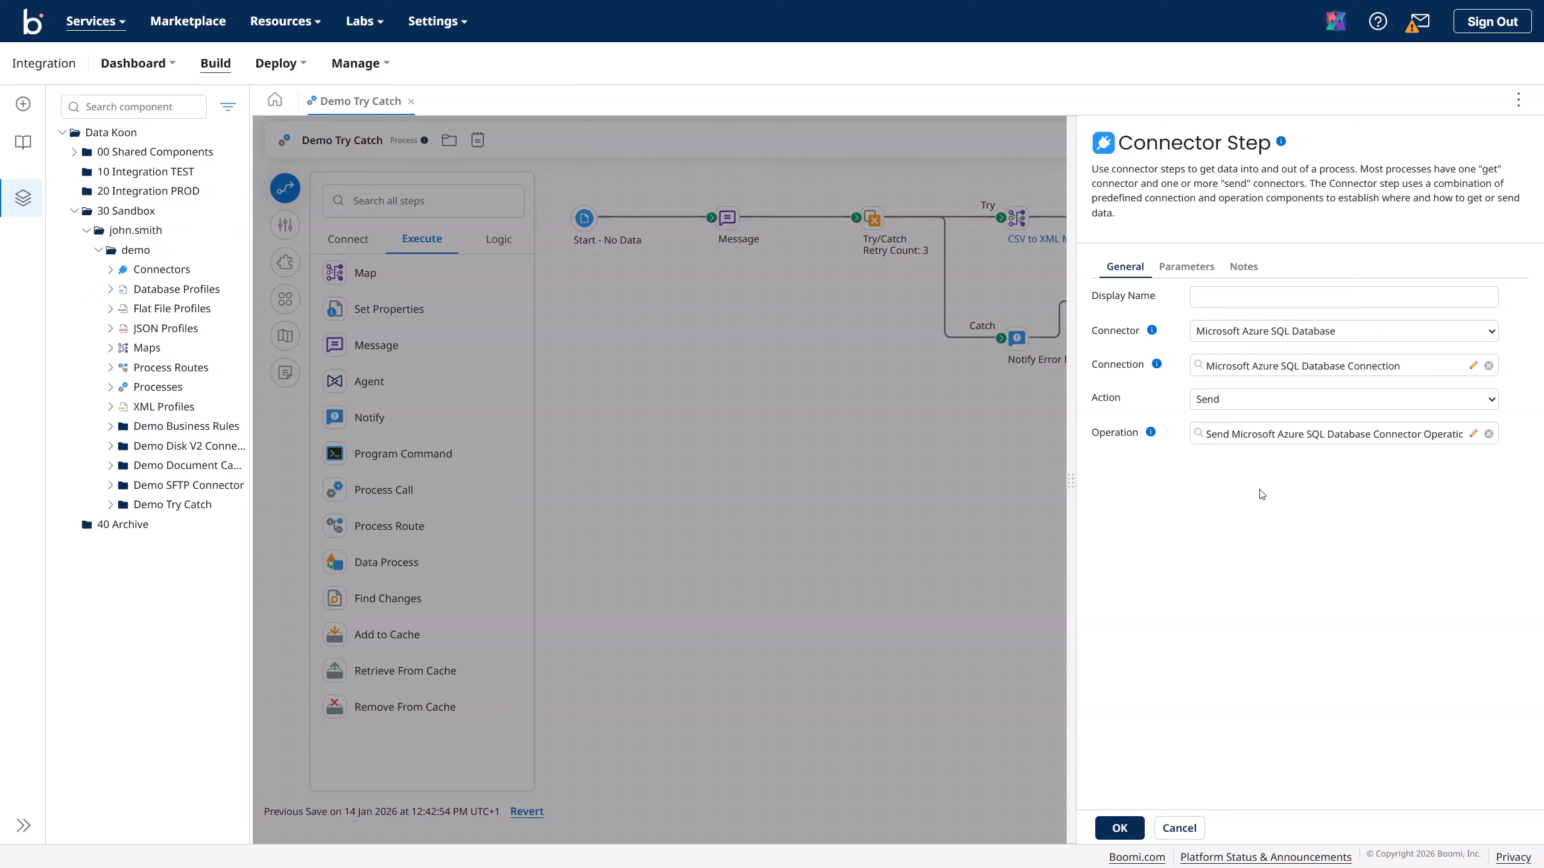
pyautogui.click(1118, 828)
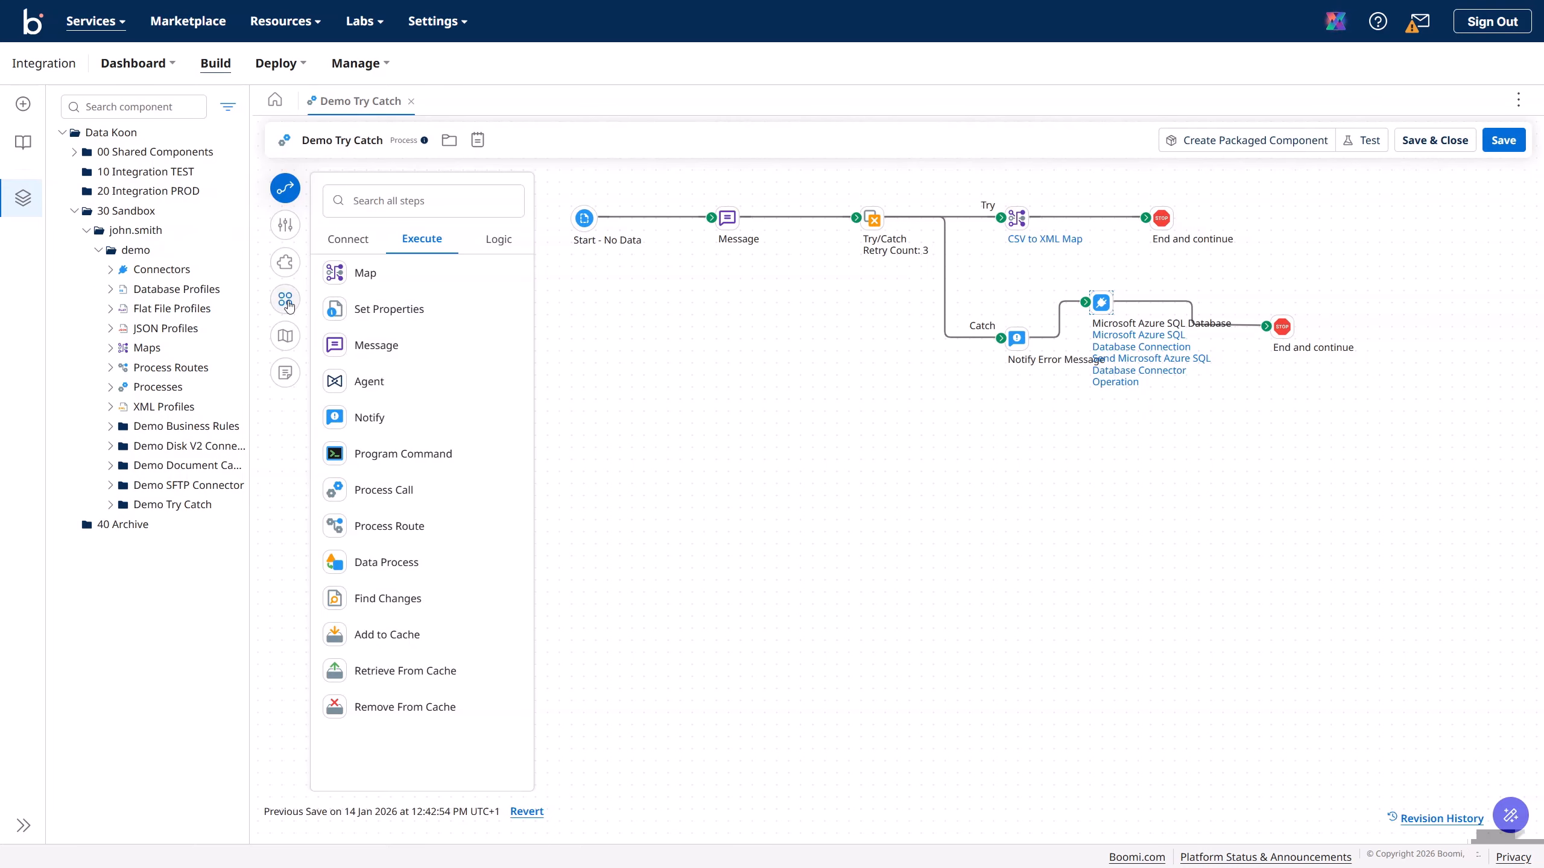
# - Auto-arrange the steps on the process canvas and save the Demo Try Catch process
pyautogui.click(288, 306)
pyautogui.click(889, 474)
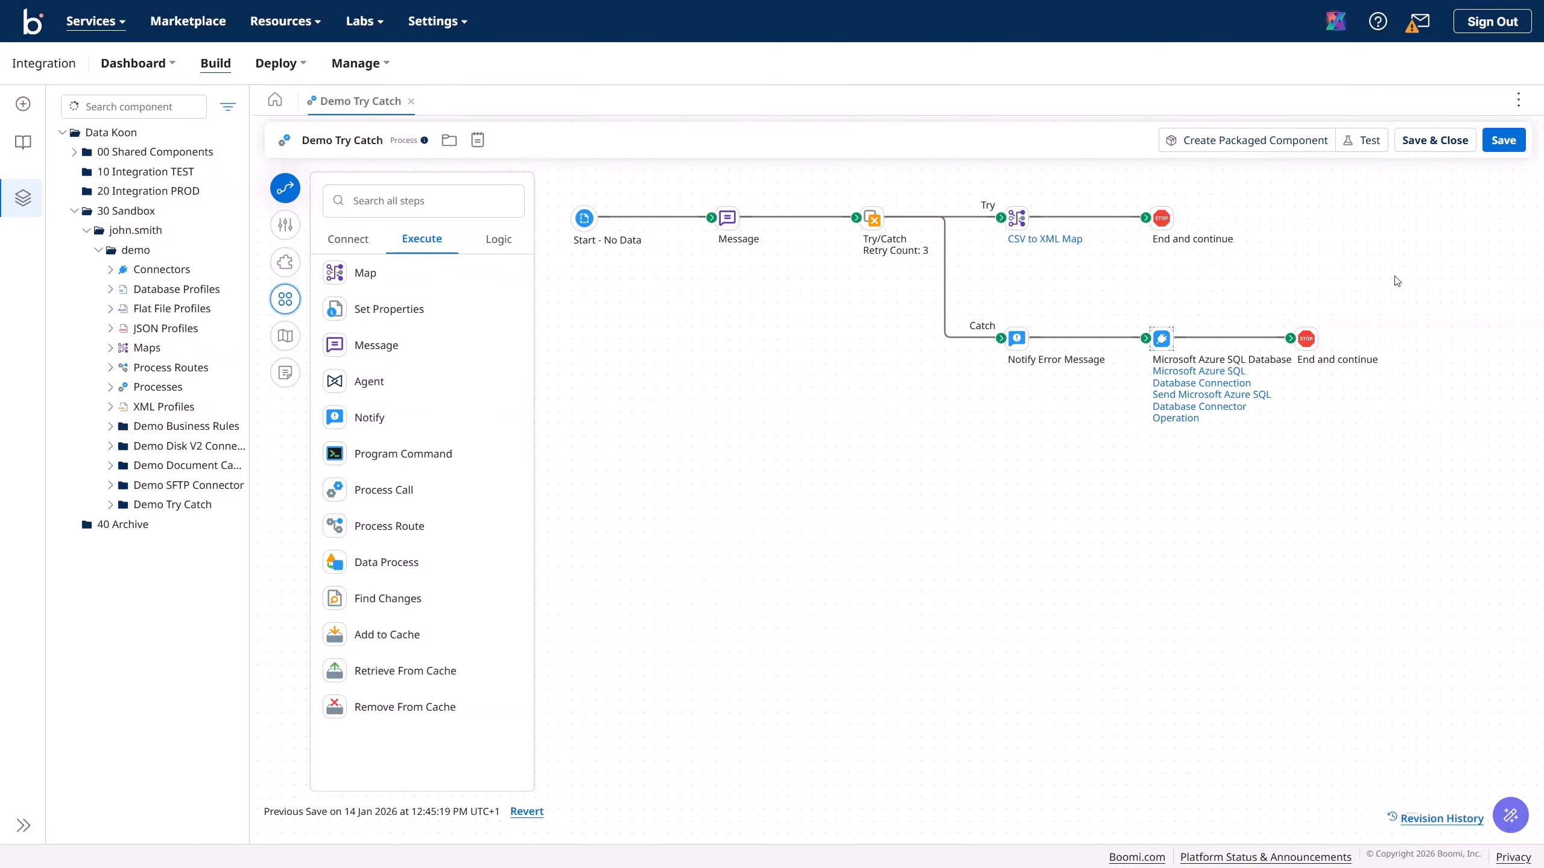
pyautogui.click(1498, 150)
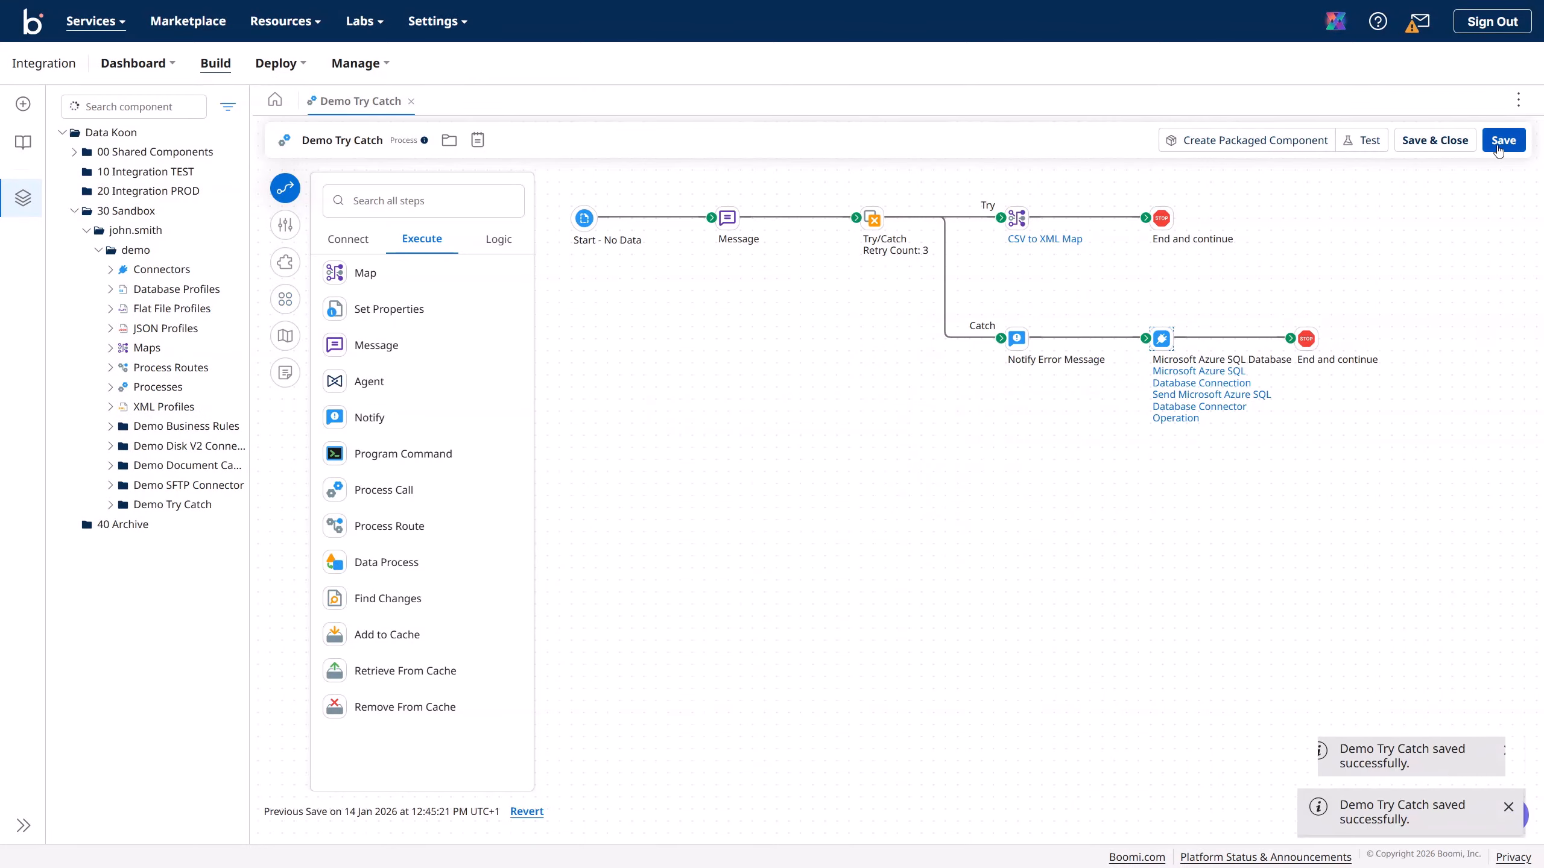
# - Run a new test of the process on Data Koon TEST, read the resulting error message and dismiss it
pyautogui.click(1364, 143)
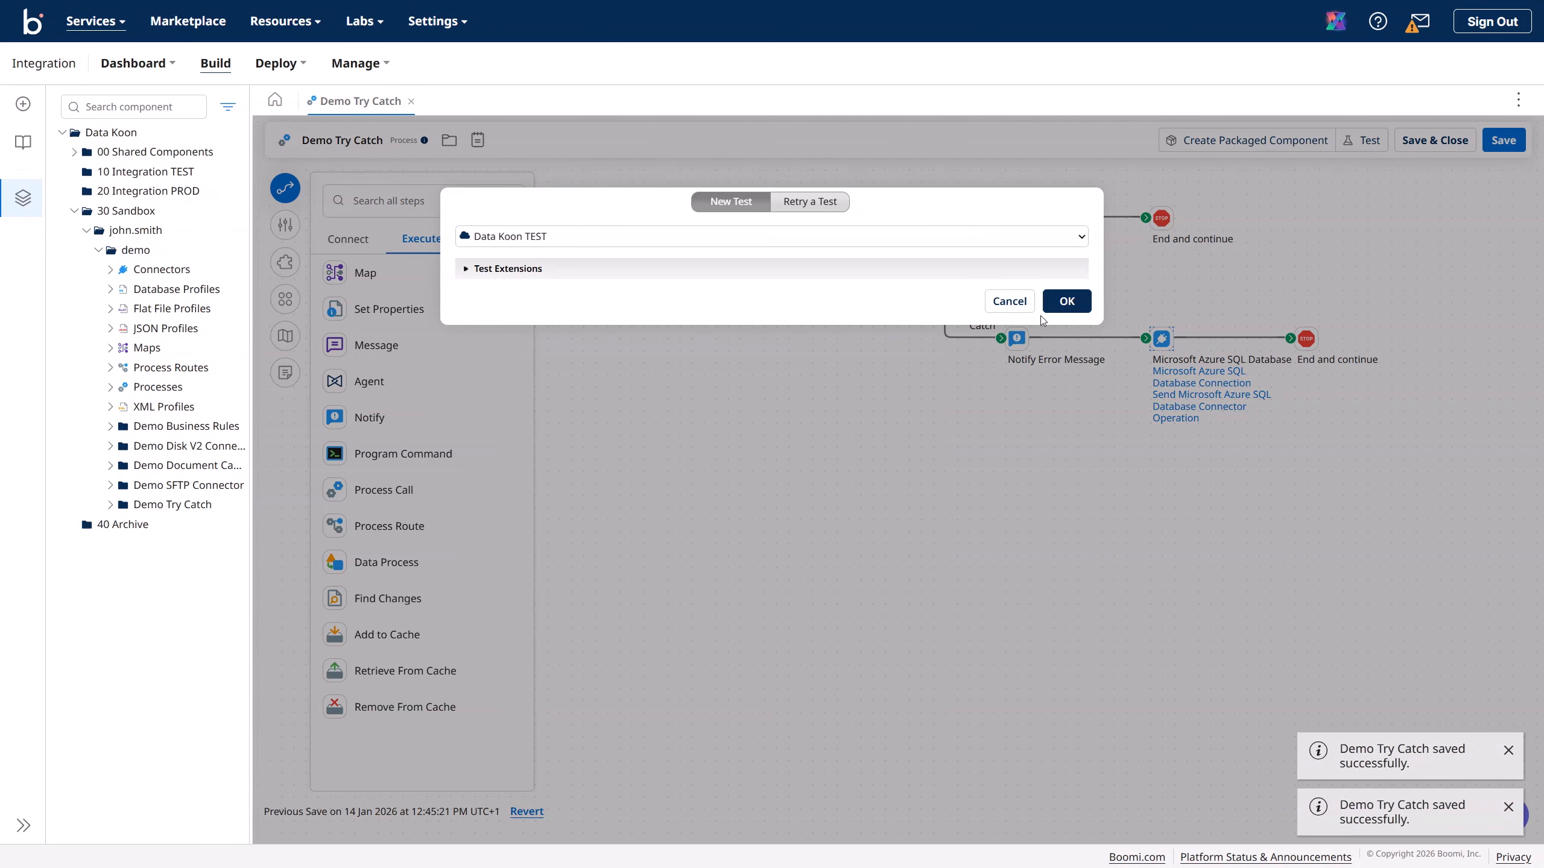
pyautogui.click(1055, 309)
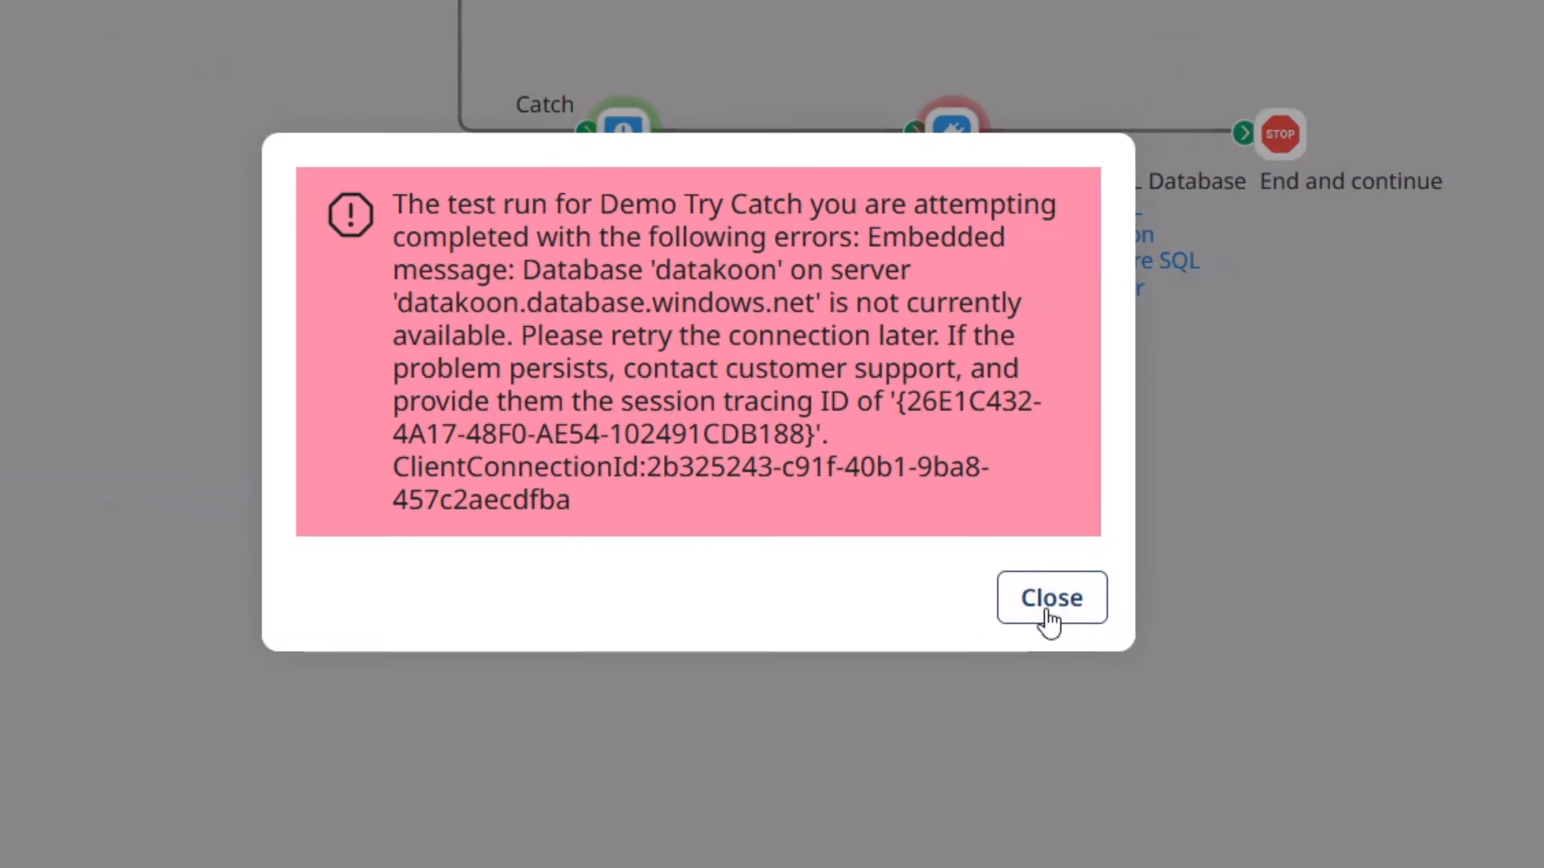
pyautogui.click(1107, 654)
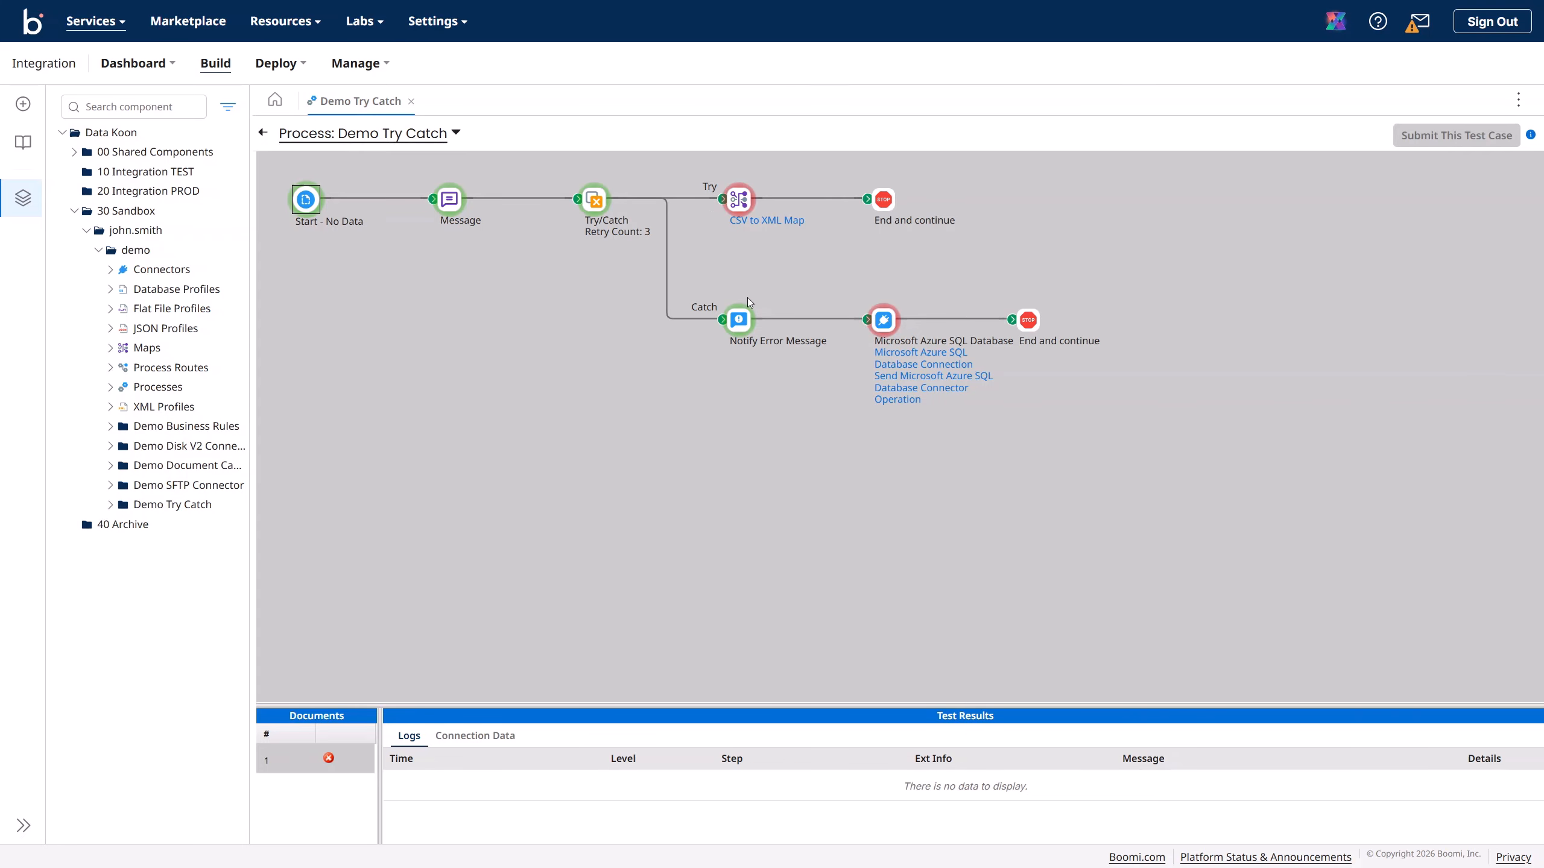
# - Inspect the Notify Error Message logs, and view the Azure SQL connector's logs and source document
pyautogui.click(740, 323)
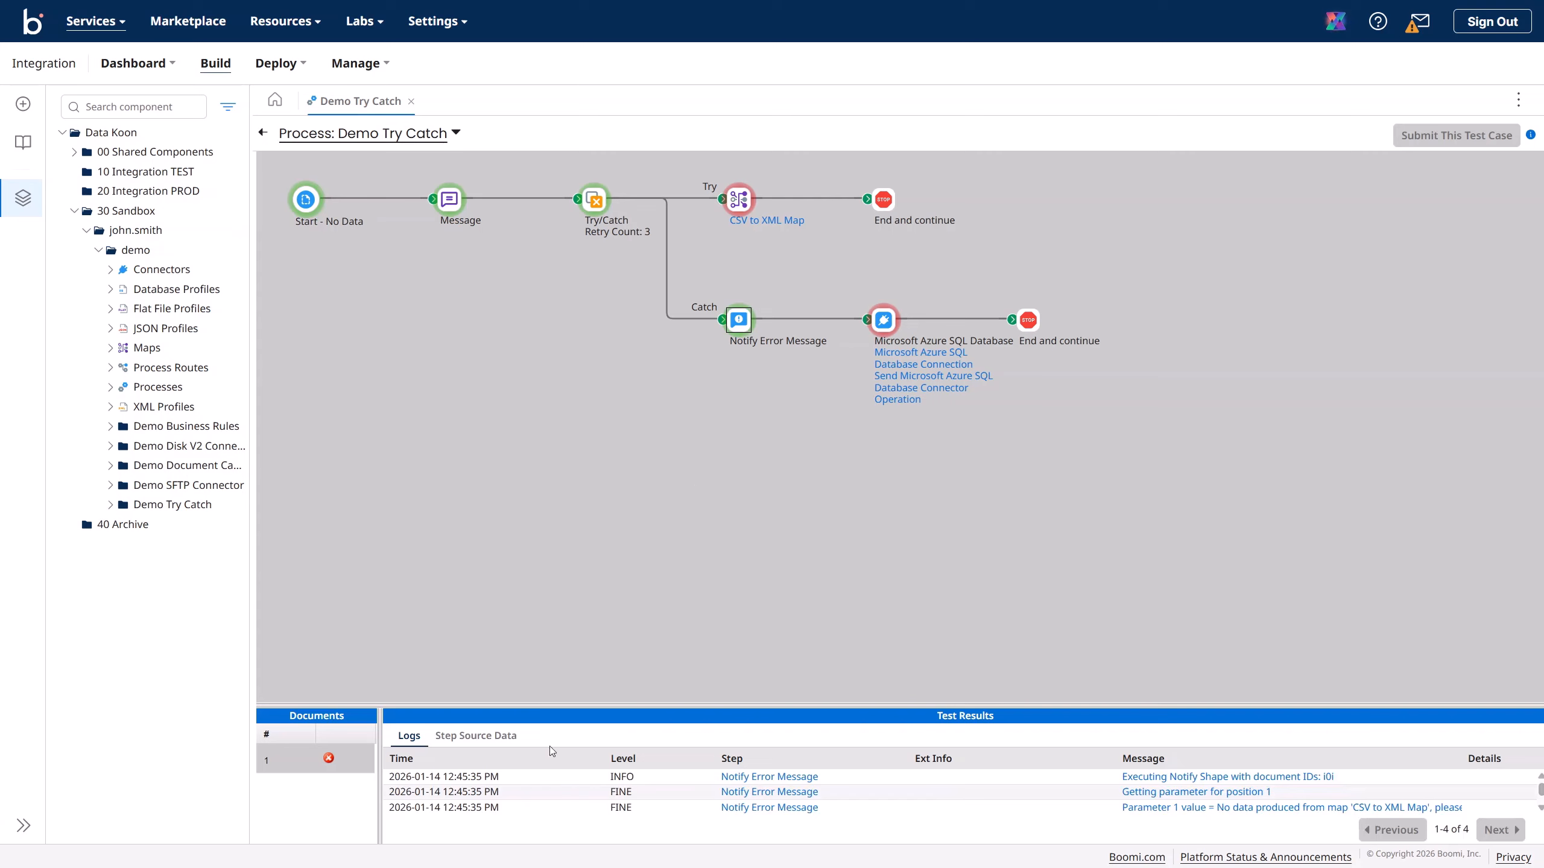
pyautogui.click(889, 330)
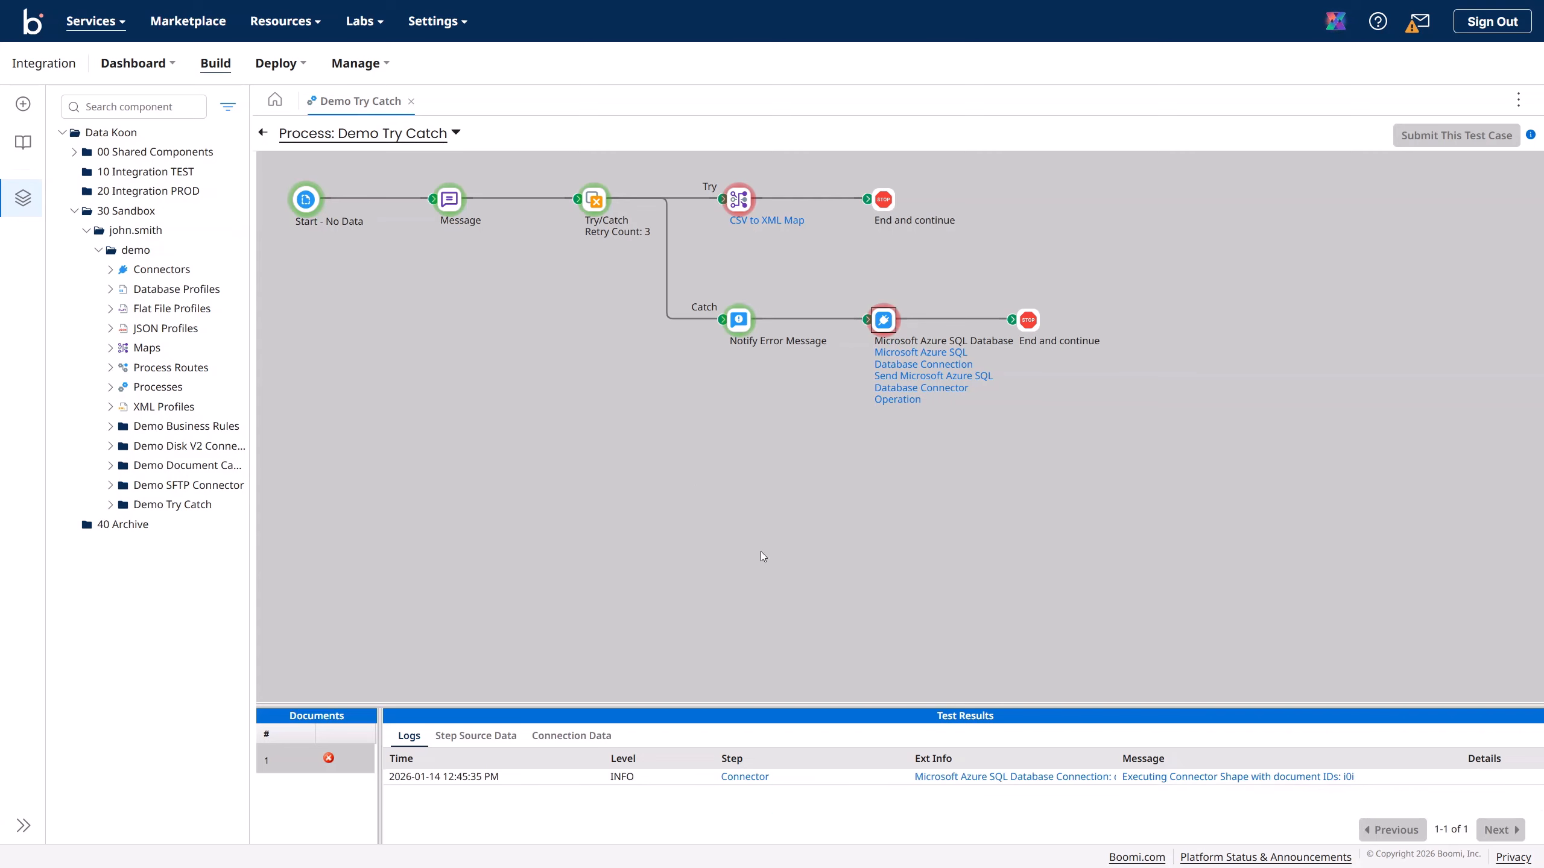
pyautogui.click(475, 735)
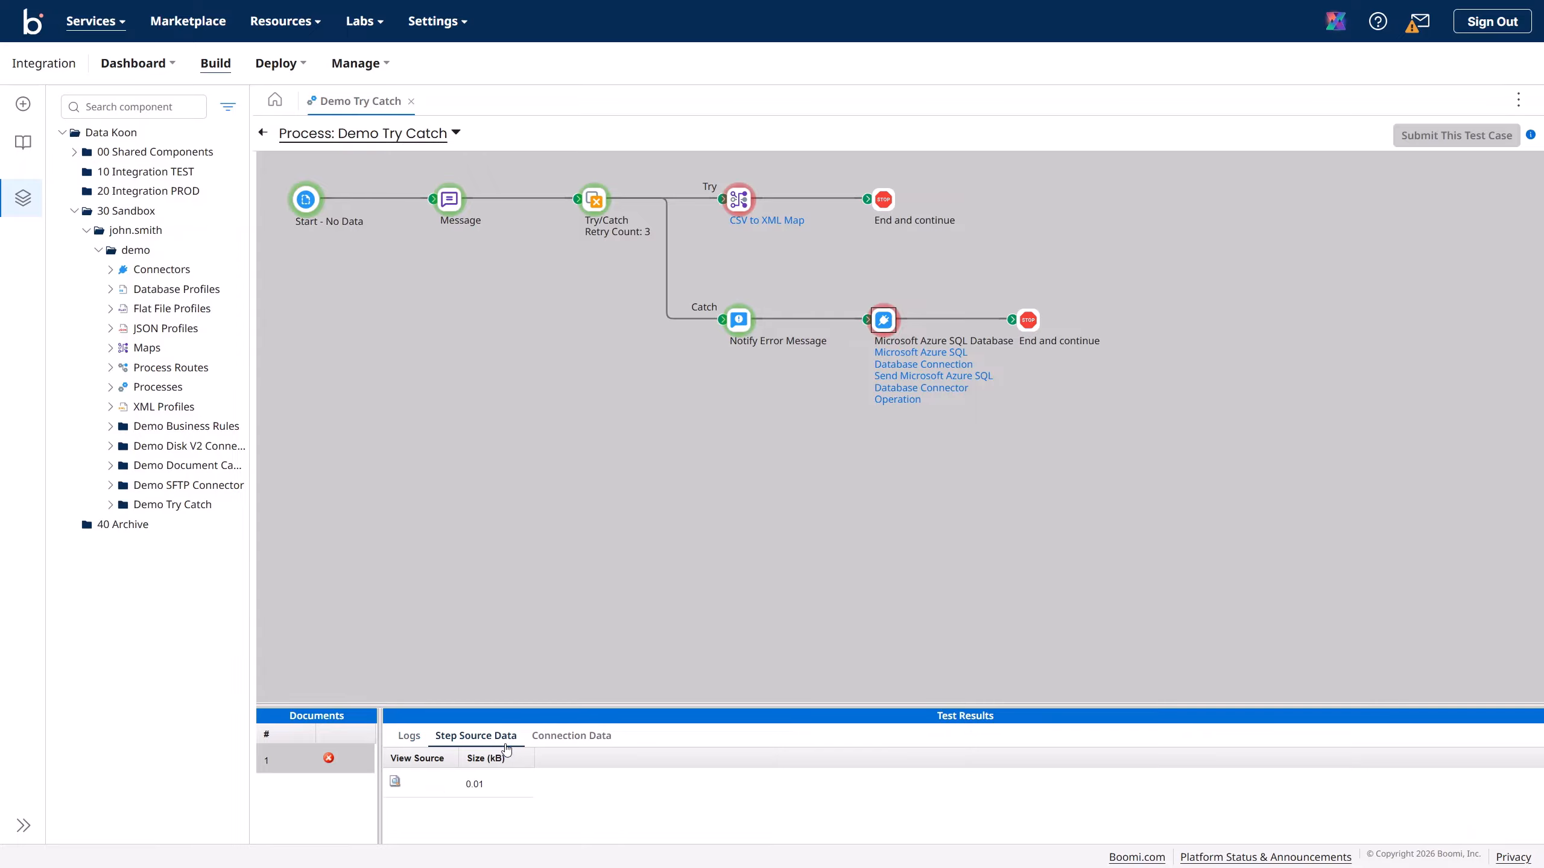
pyautogui.click(395, 783)
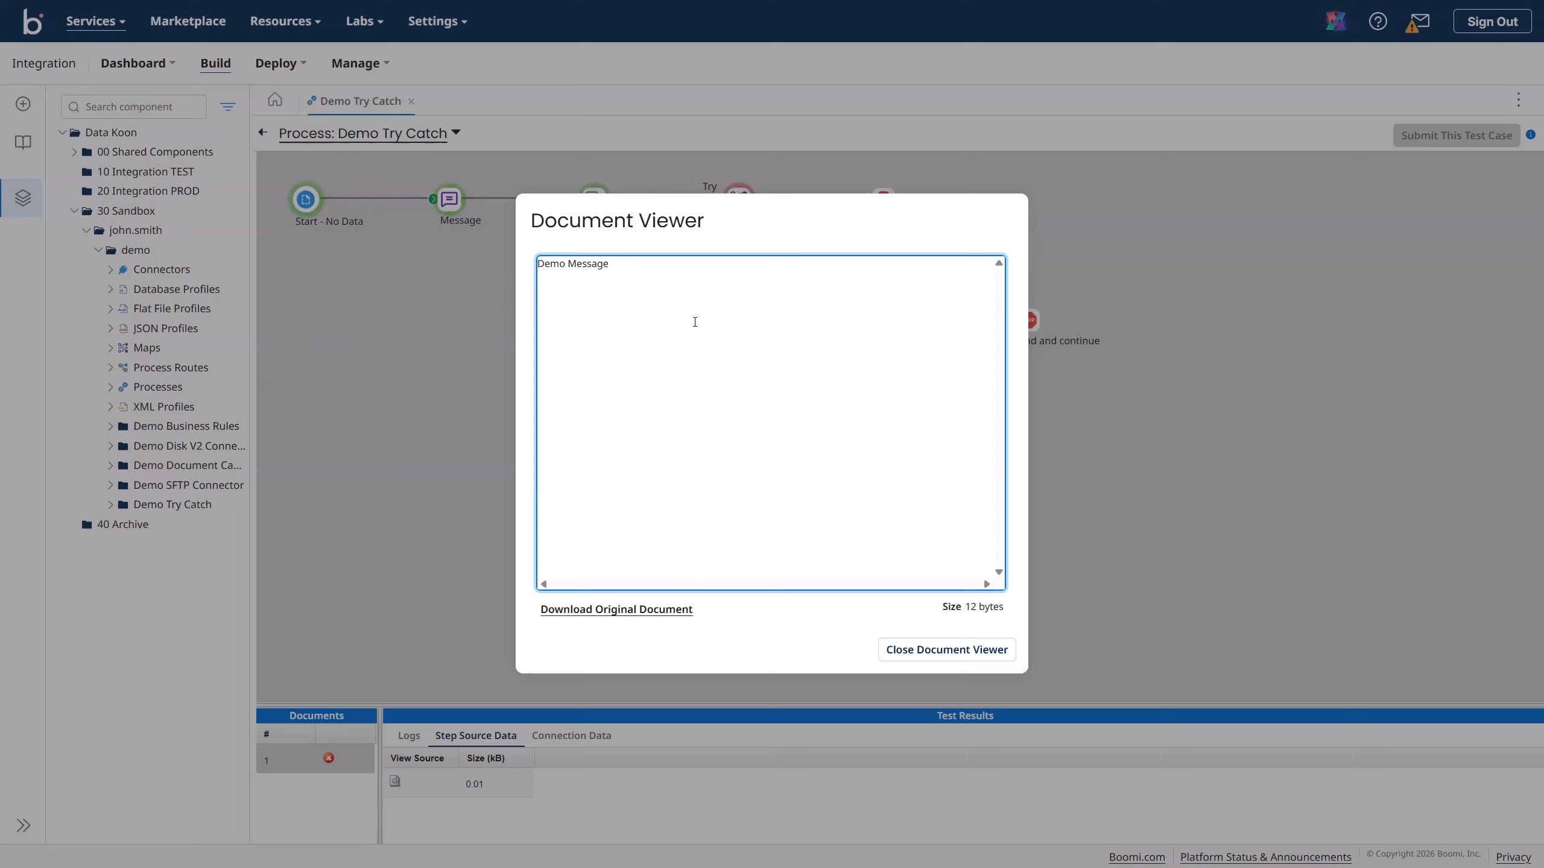
pyautogui.click(909, 649)
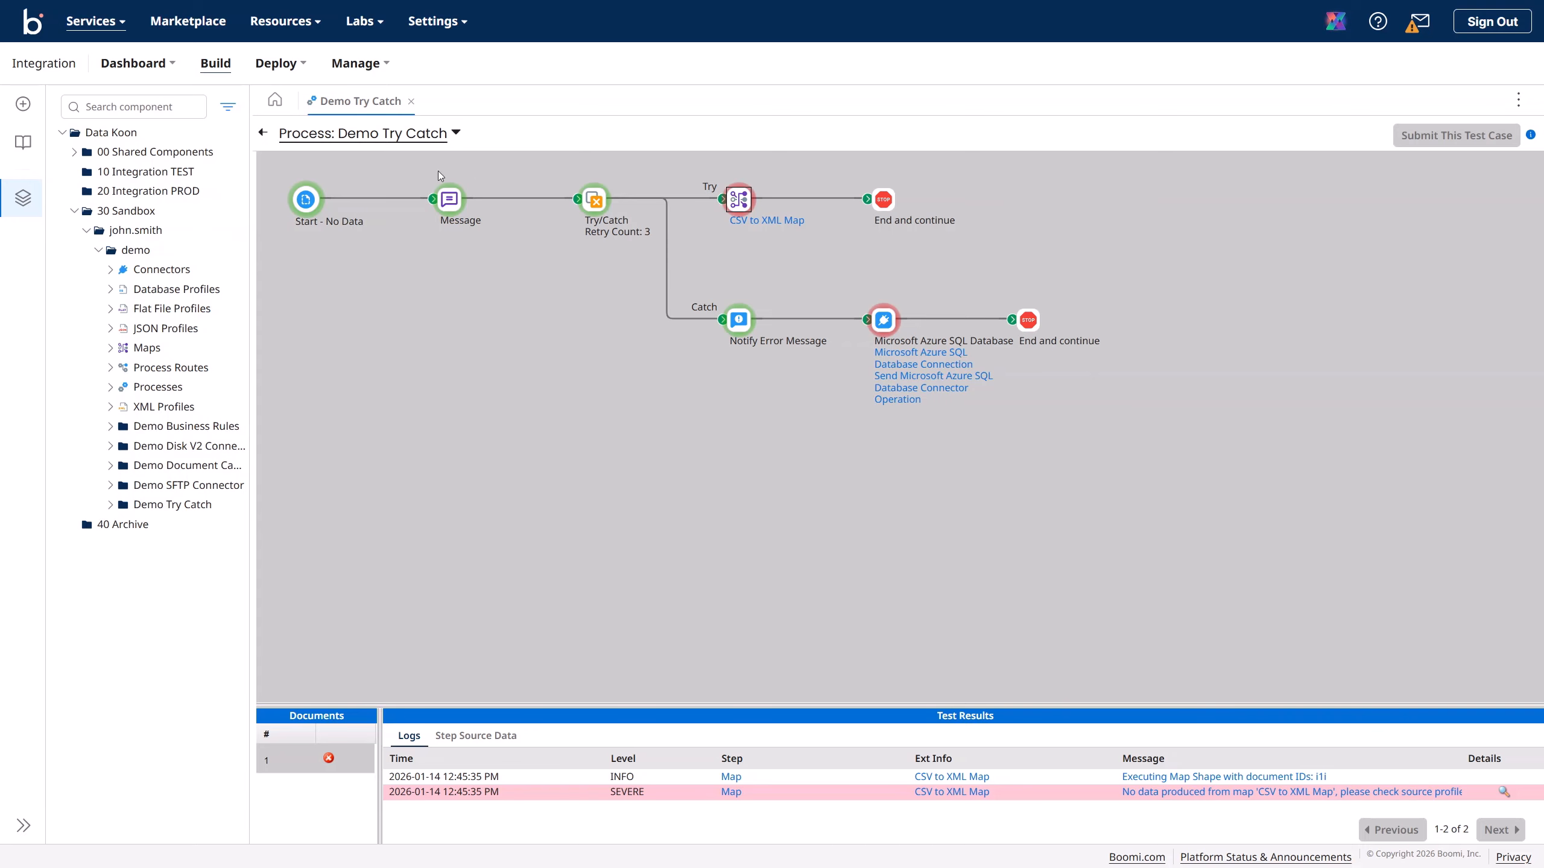
# - Return to the process canvas and review the Azure SQL connector's settings, leaving them as configured
pyautogui.click(262, 132)
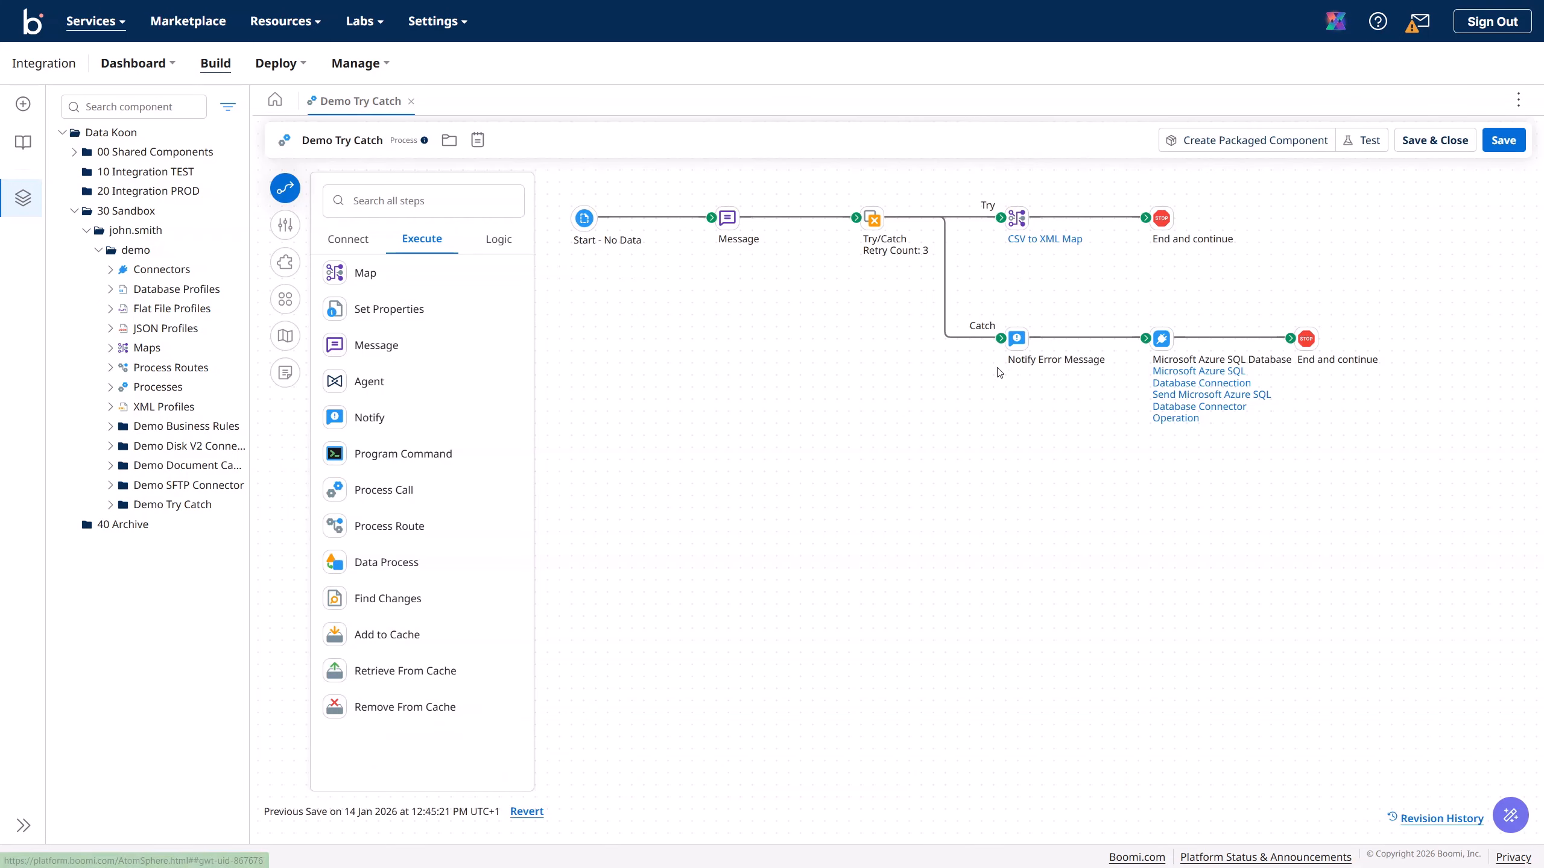
pyautogui.moveTo(1161, 406)
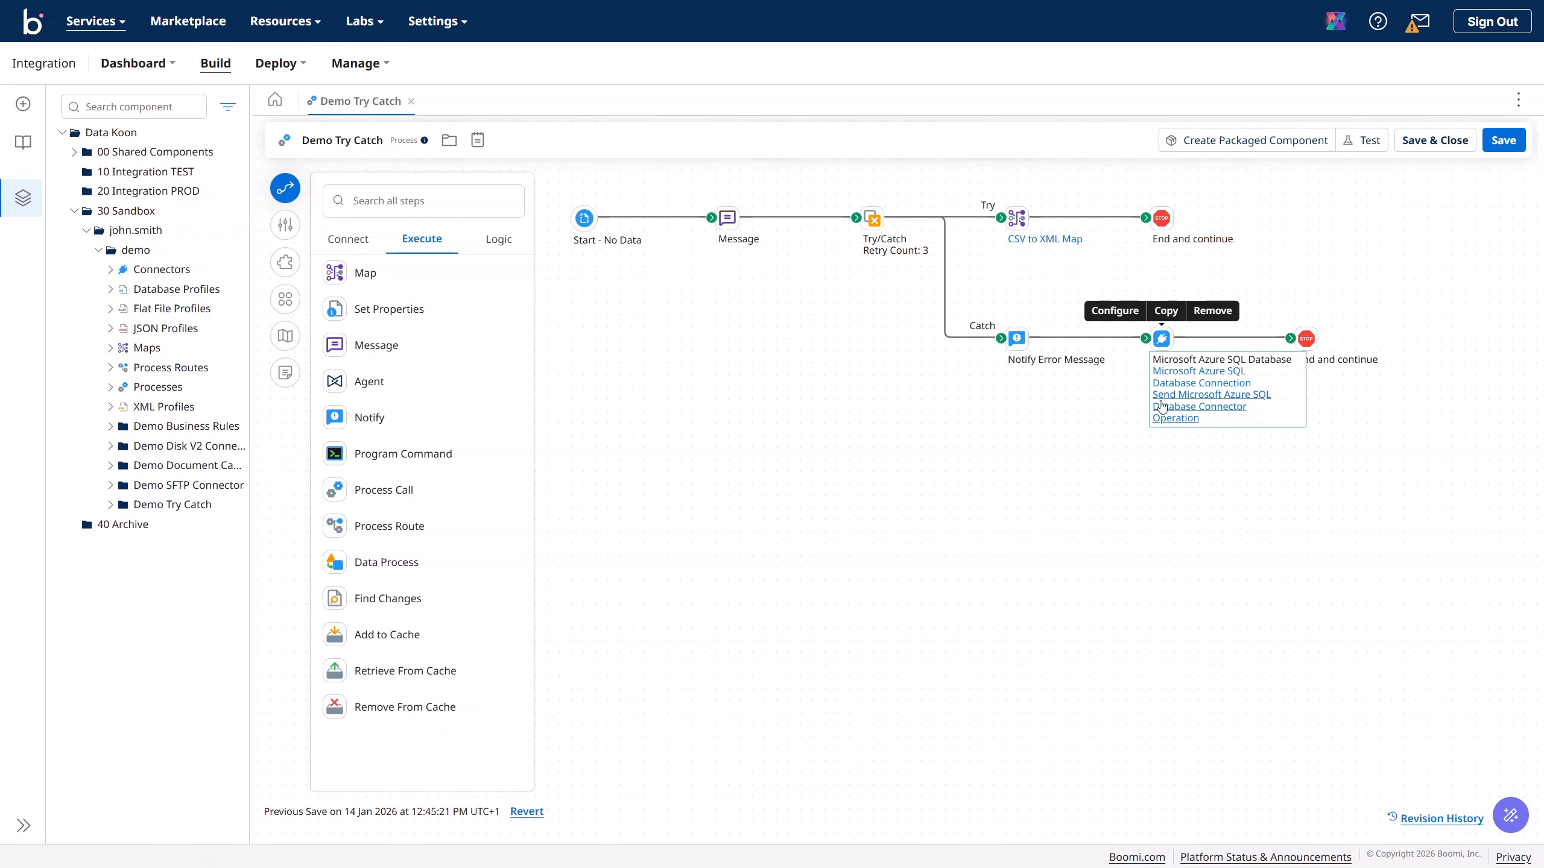
pyautogui.moveTo(1312, 340)
pyautogui.click(1160, 340)
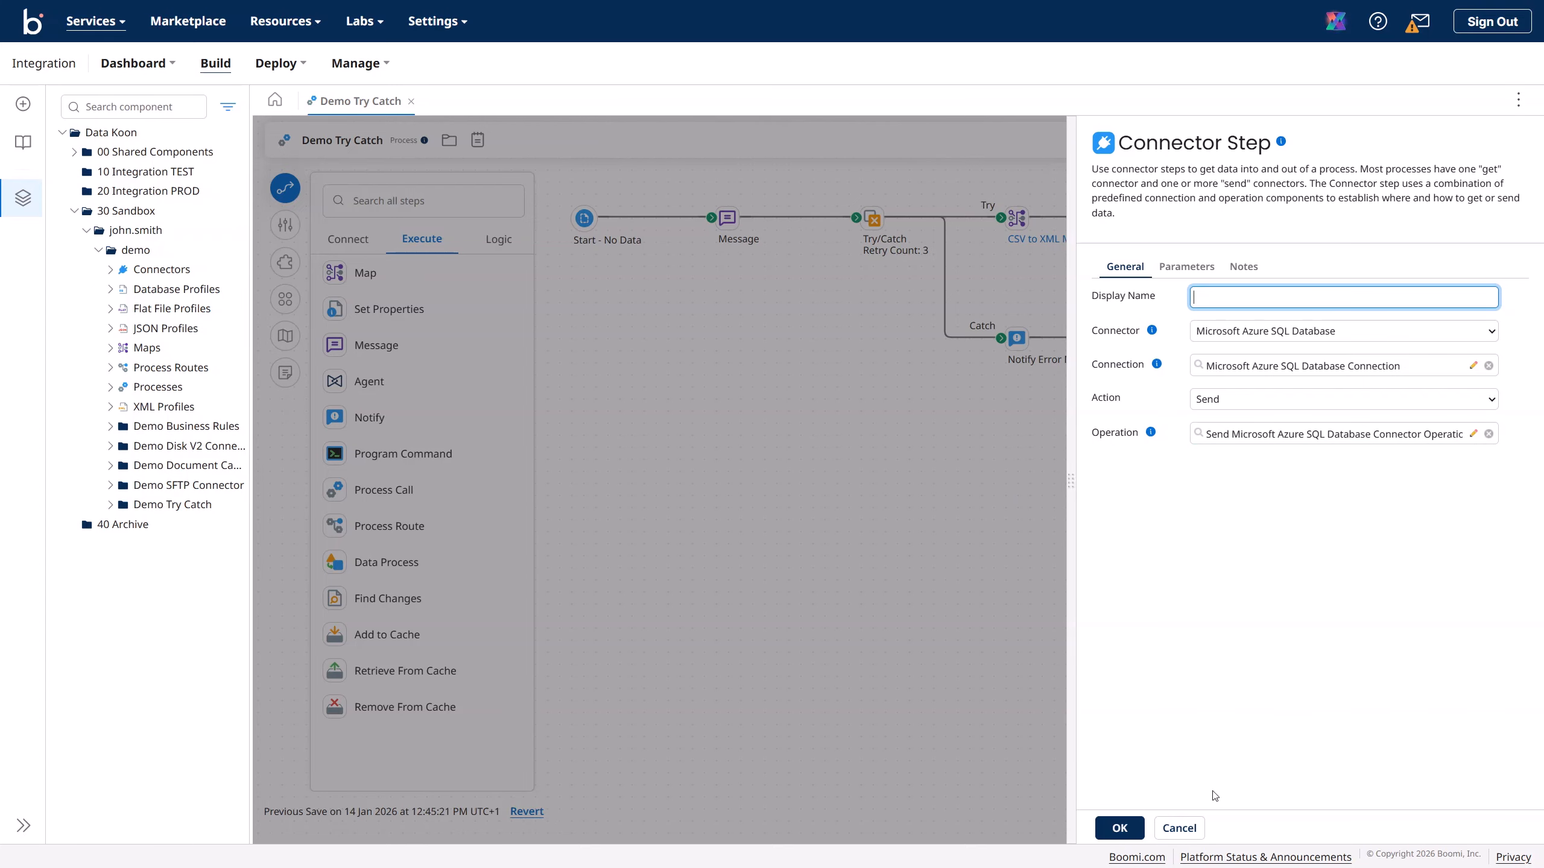
pyautogui.click(1119, 828)
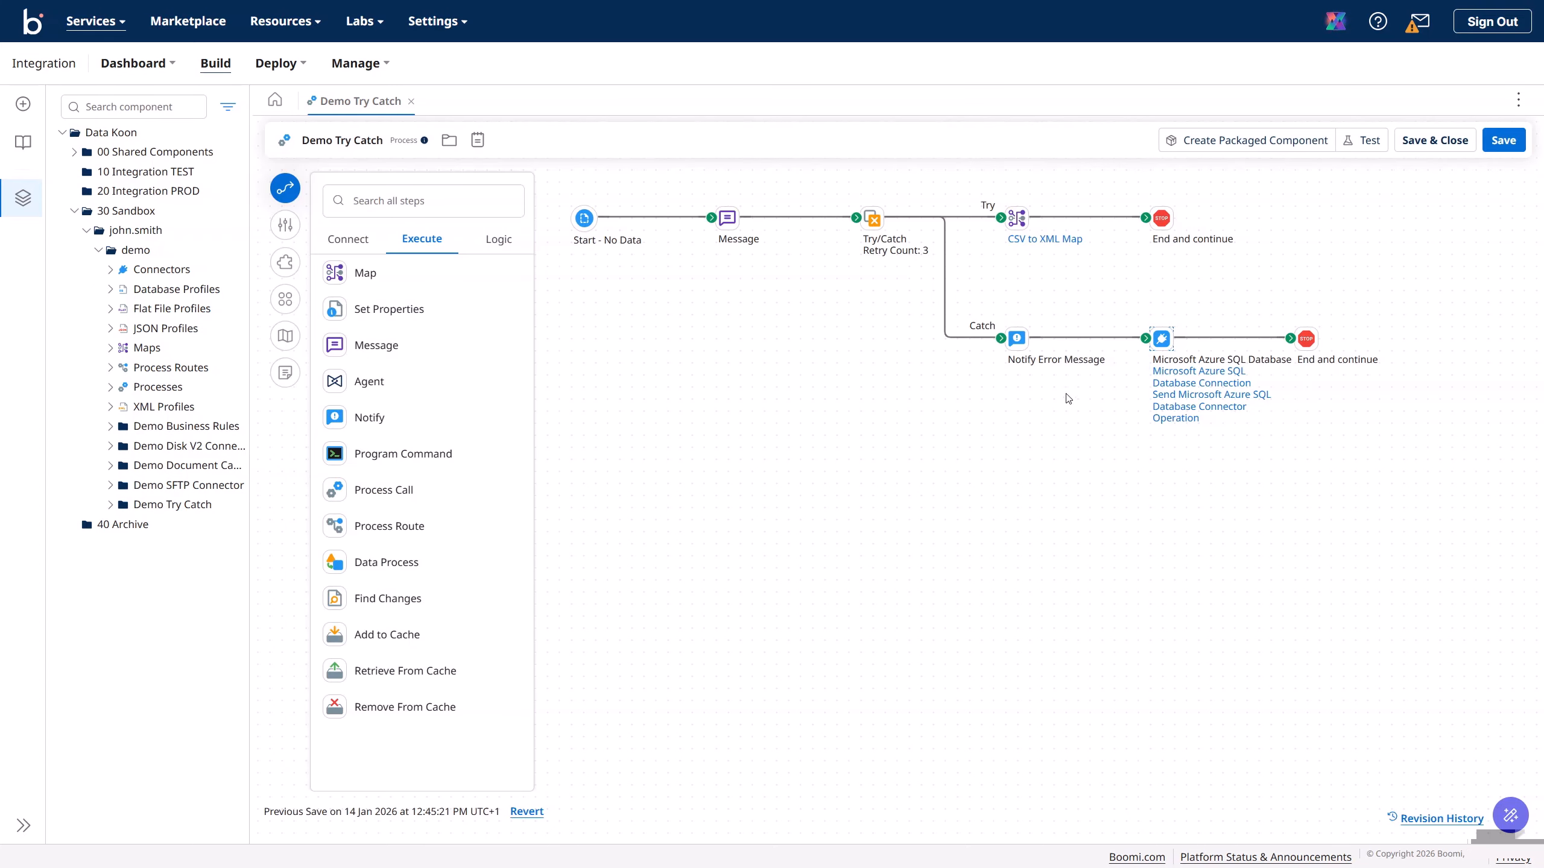
pyautogui.click(1075, 338)
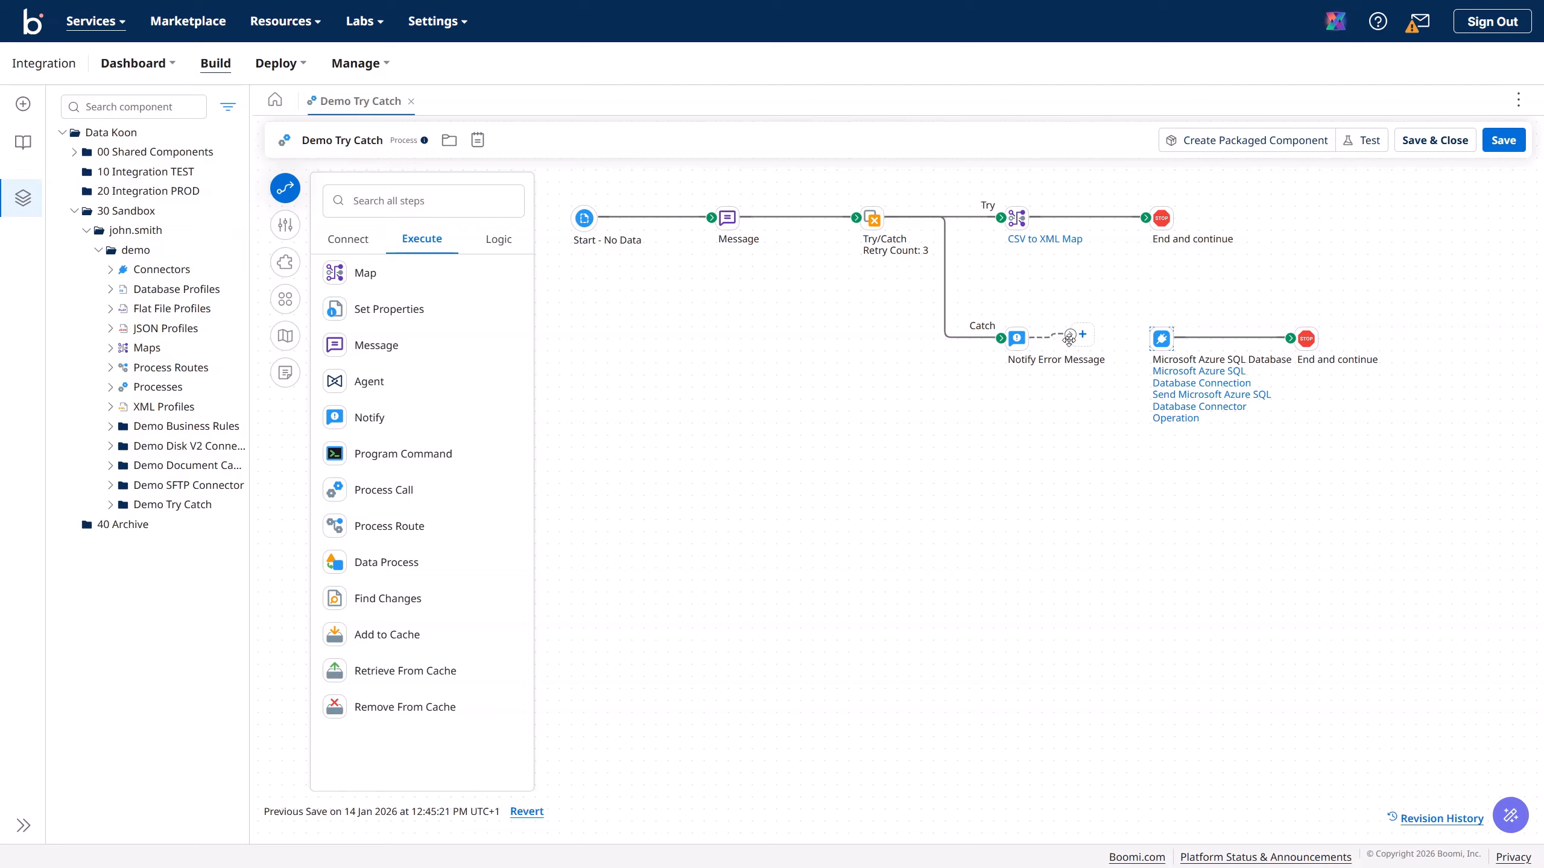
pyautogui.click(1082, 336)
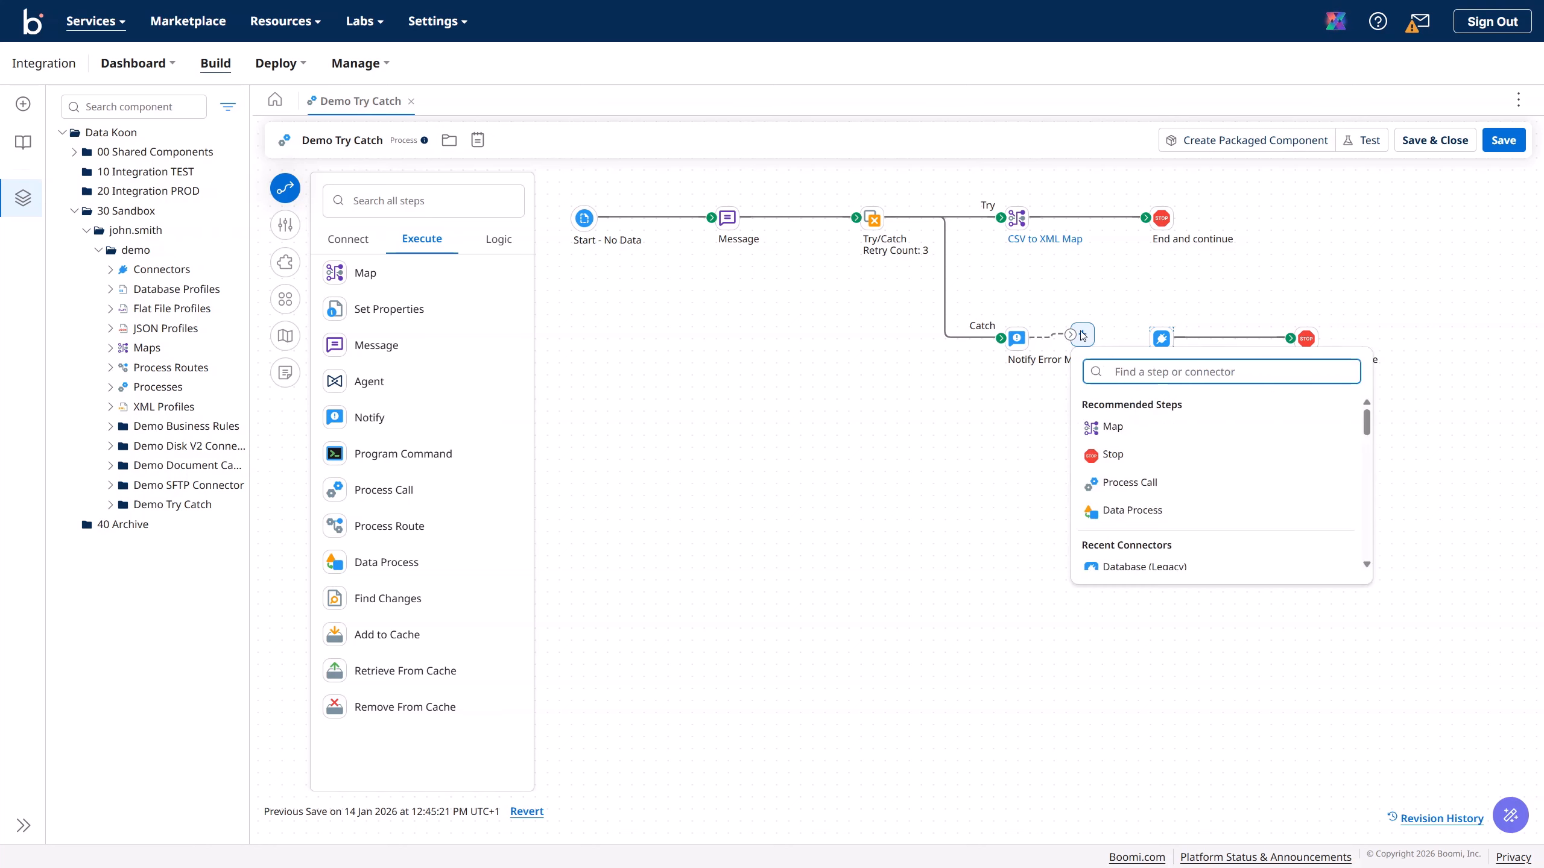
pyautogui.click(1048, 375)
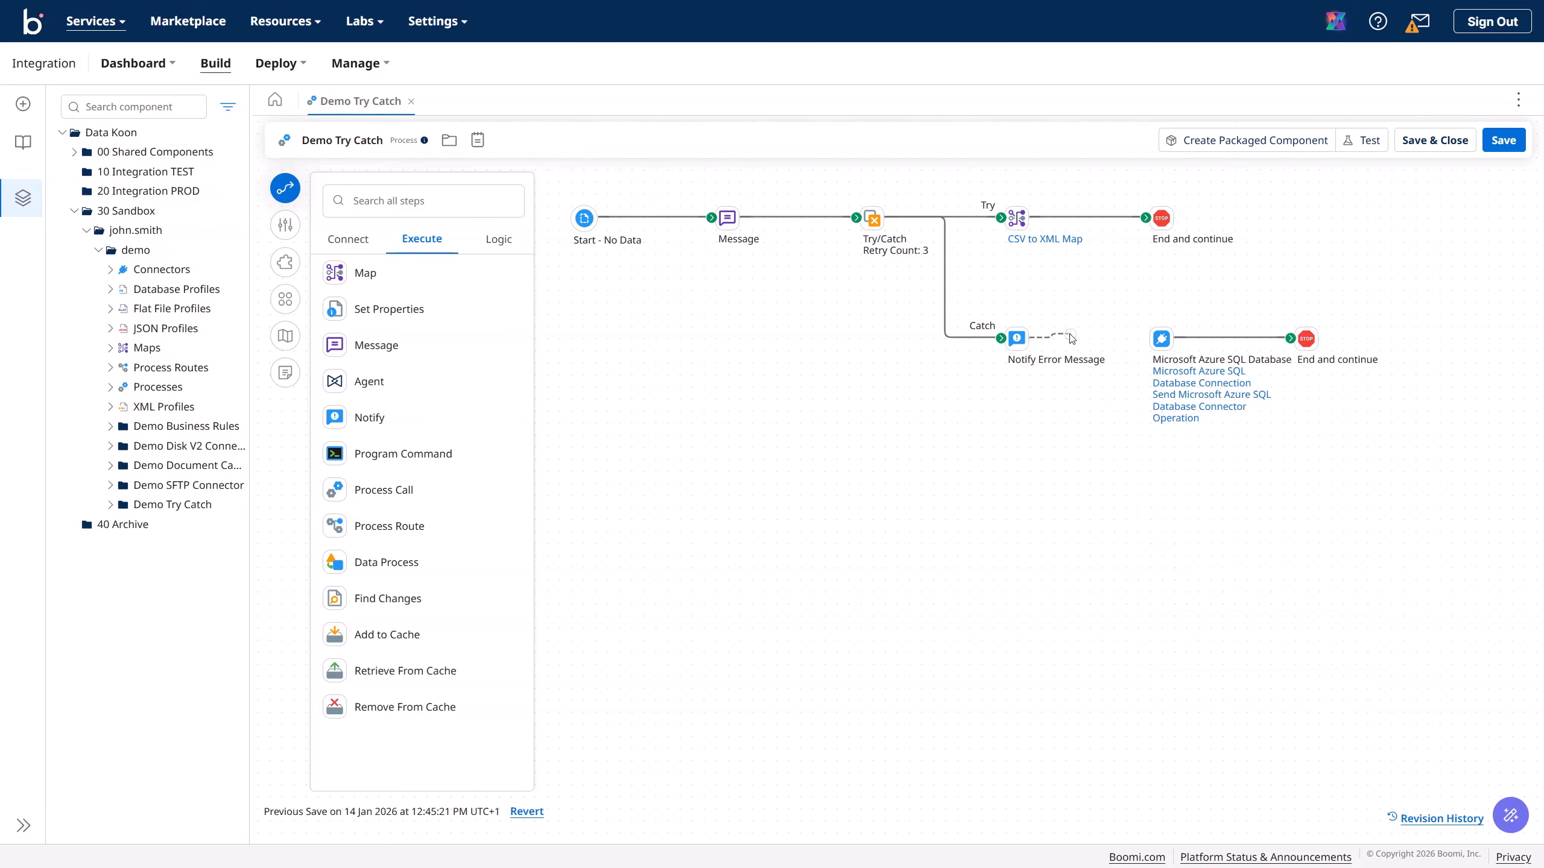
pyautogui.moveTo(1071, 338); pyautogui.dragTo(1161, 338)
# - Save the process, run its test again, highlight the embedded error text and dismiss the message
pyautogui.click(1501, 144)
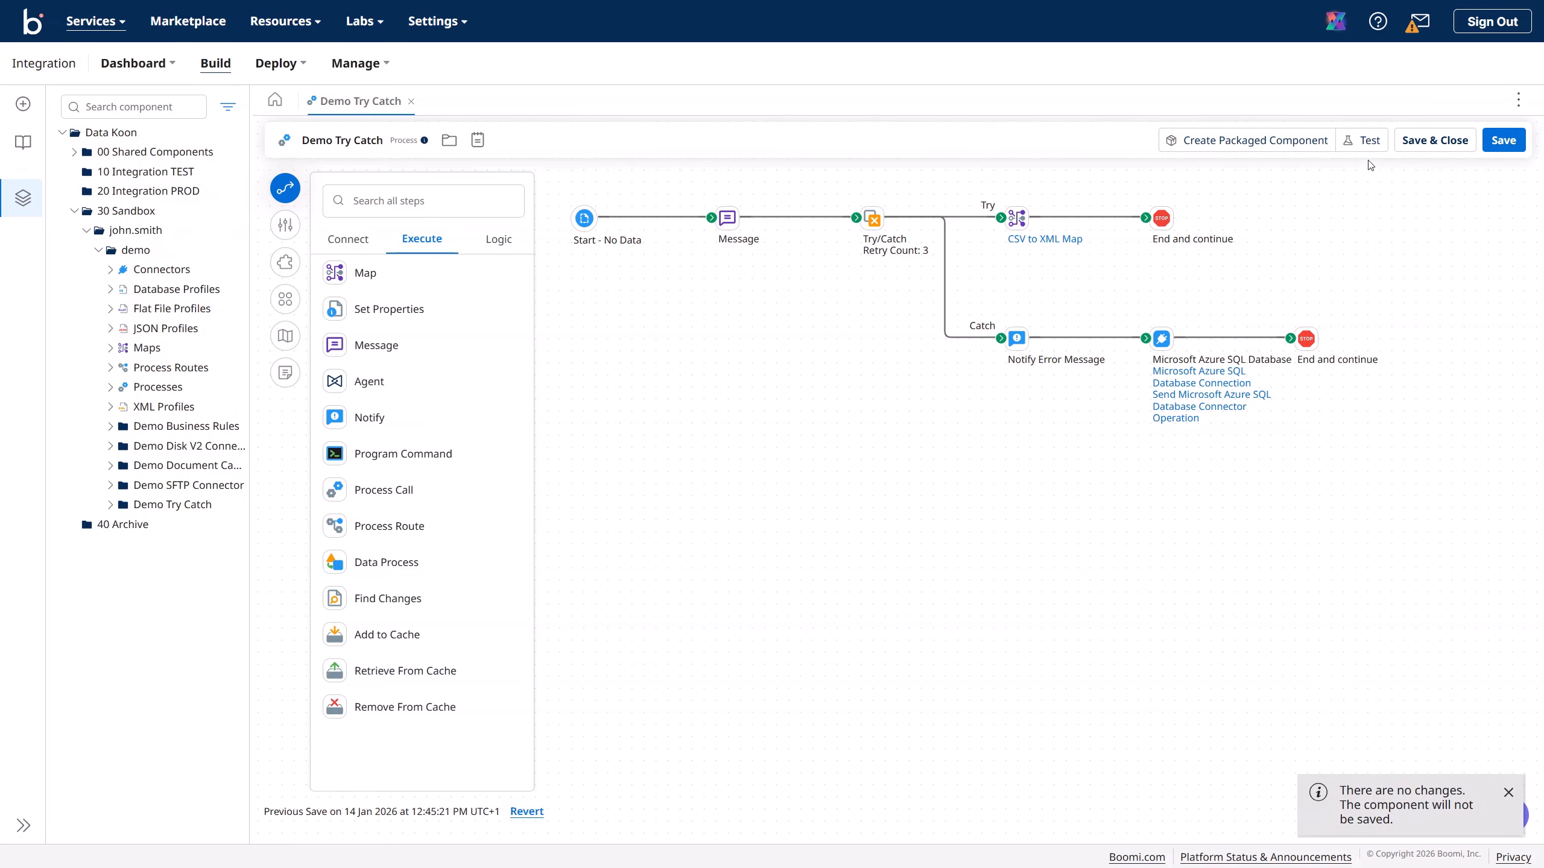
pyautogui.click(1364, 144)
pyautogui.click(1065, 300)
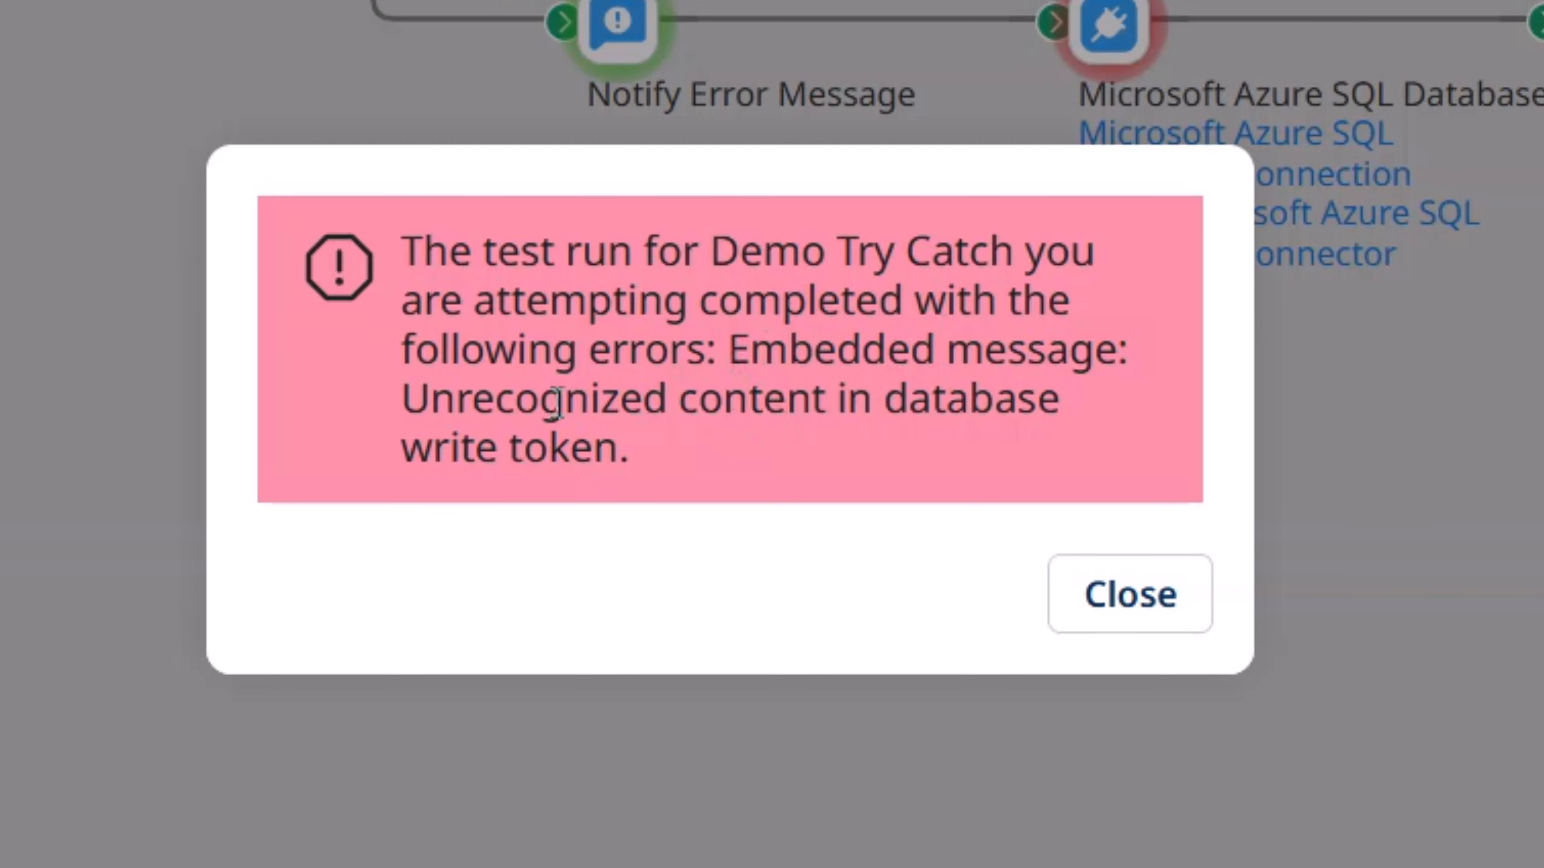
pyautogui.moveTo(404, 399); pyautogui.dragTo(1085, 433)
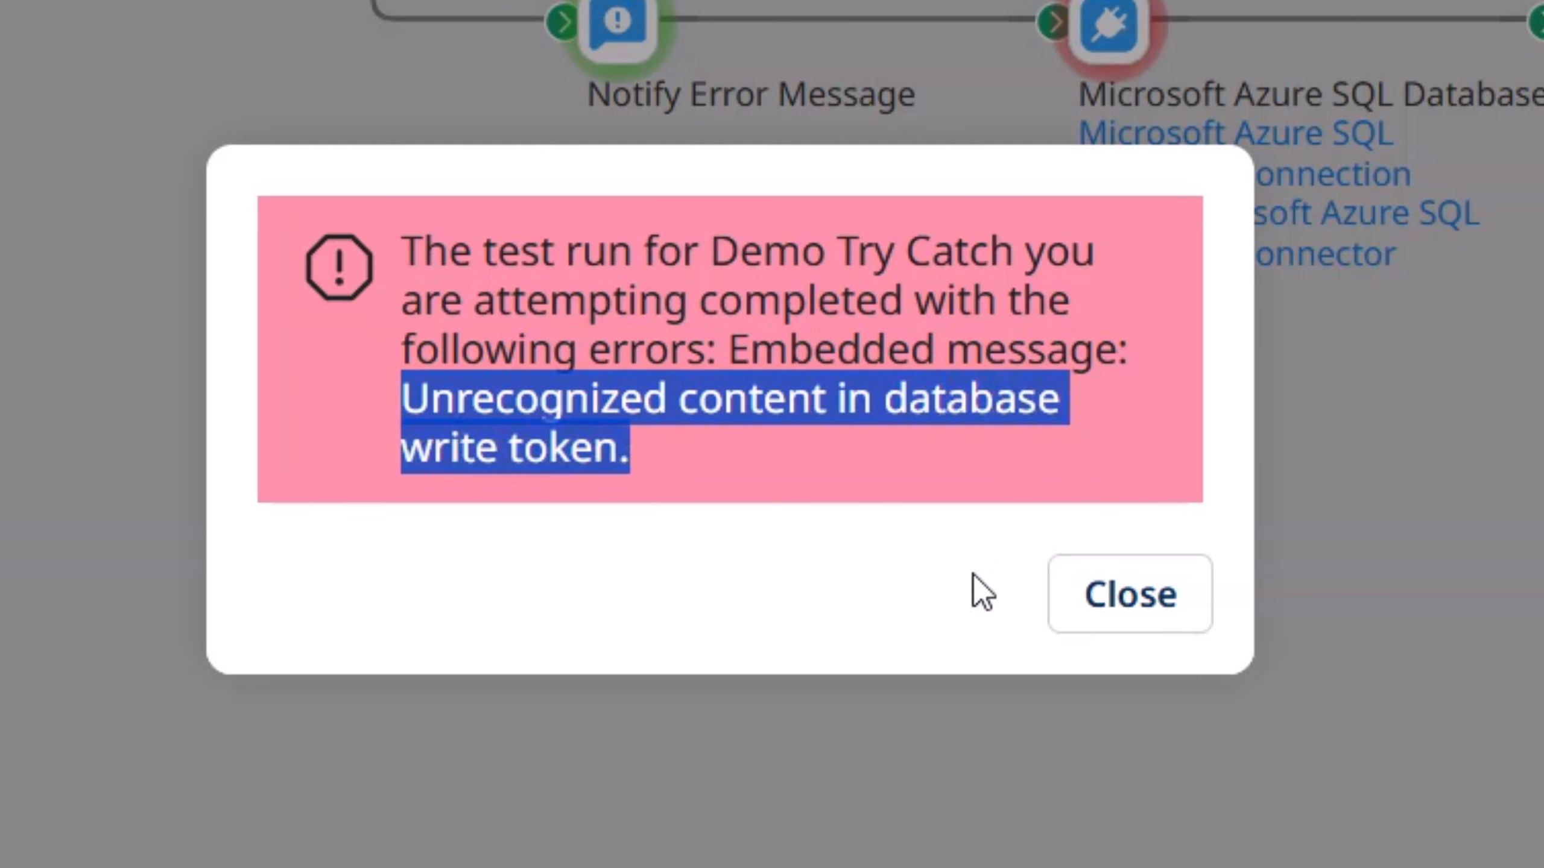
pyautogui.click(1132, 599)
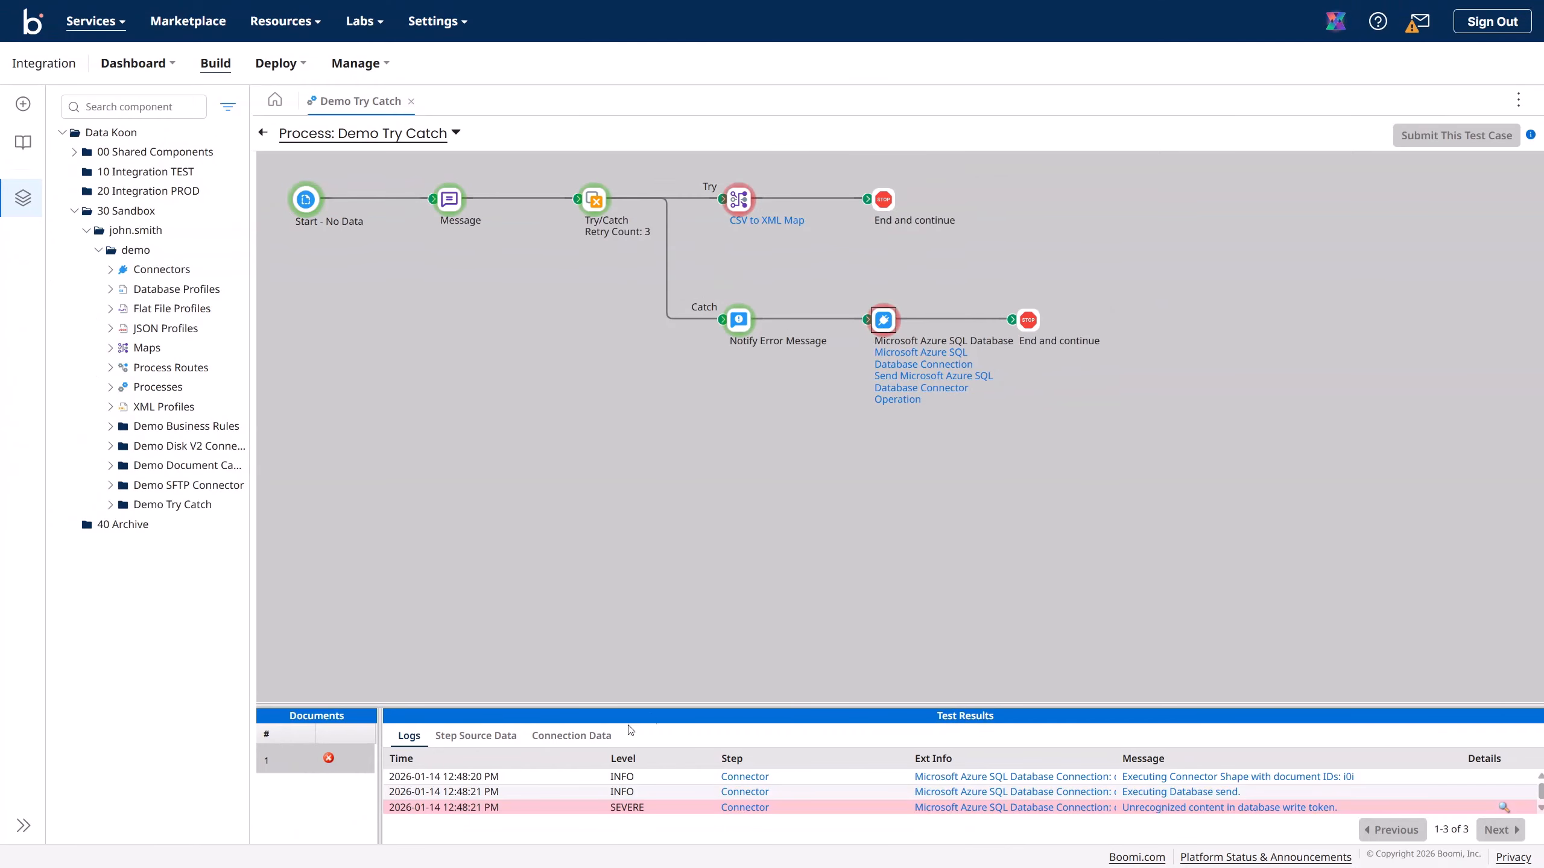
# - View the source document of the Azure SQL connector step, highlight its text and close the viewer
pyautogui.click(476, 735)
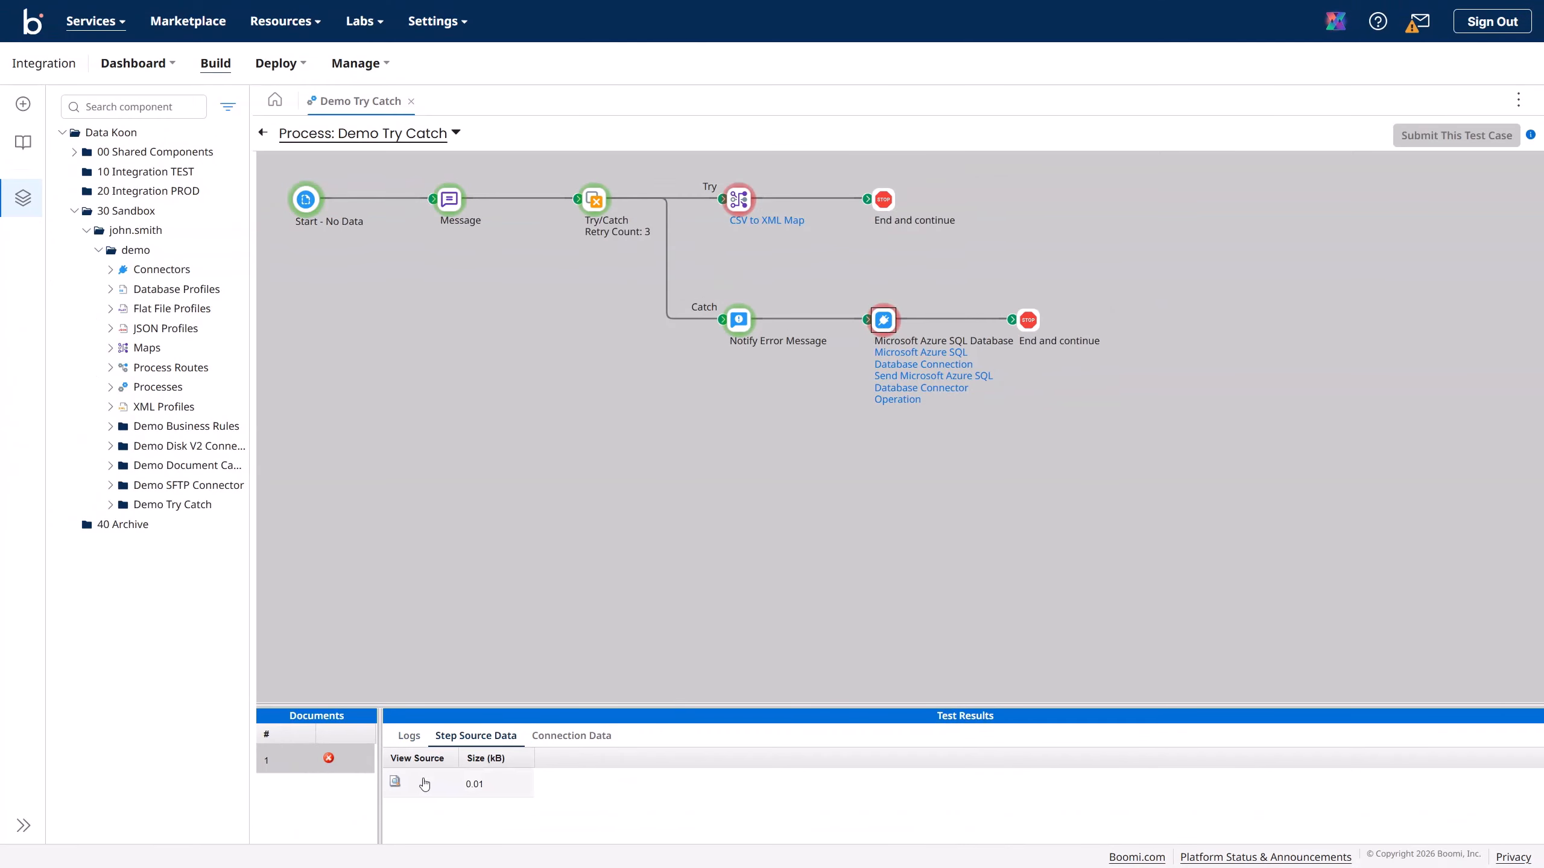
pyautogui.click(395, 781)
pyautogui.click(545, 573)
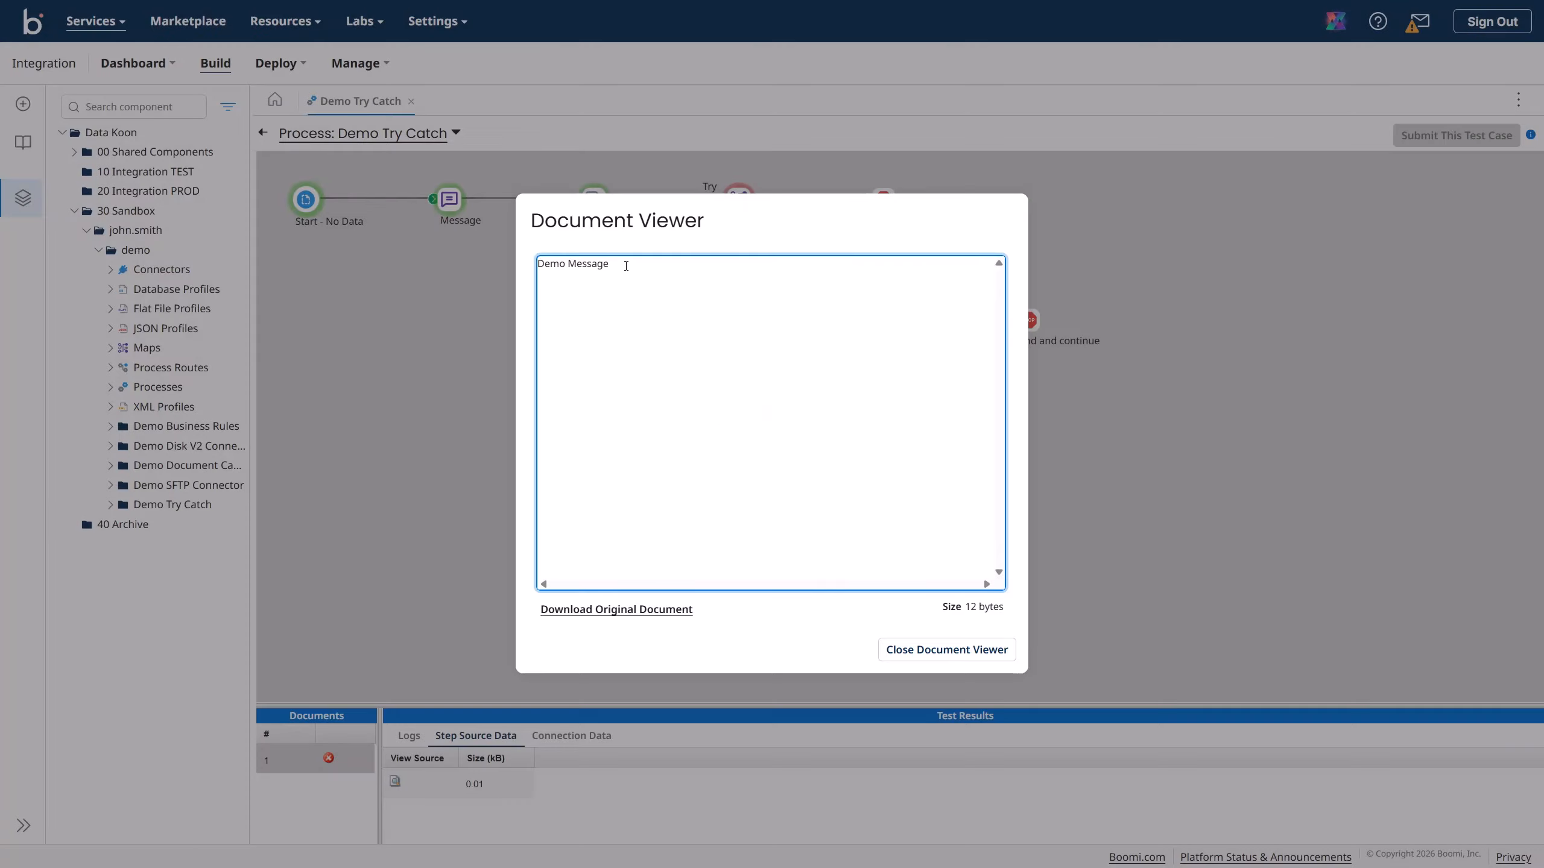
pyautogui.moveTo(626, 265); pyautogui.dragTo(488, 282)
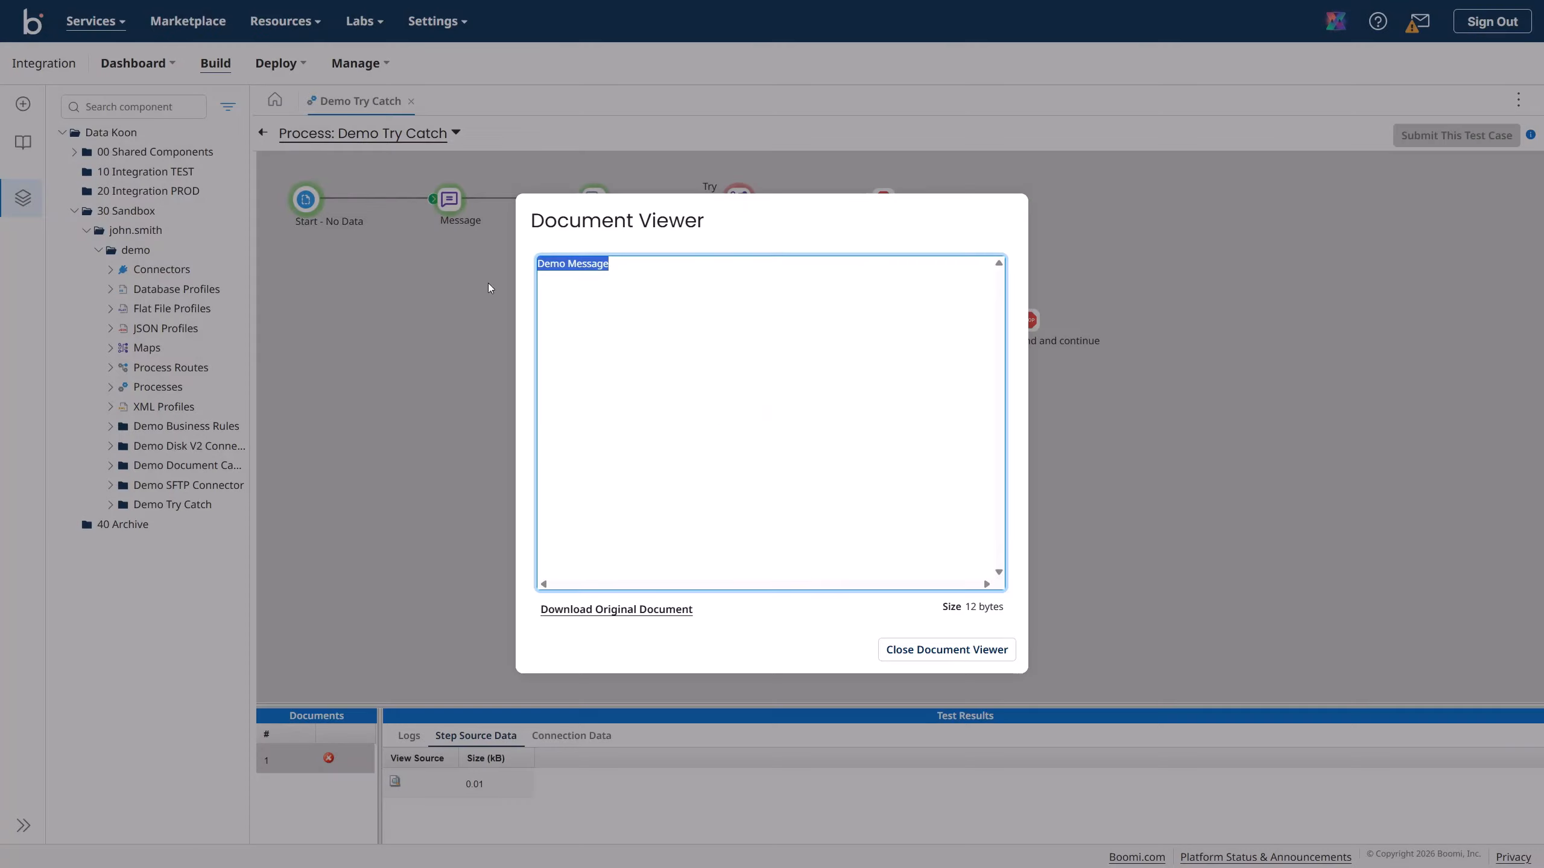
pyautogui.click(899, 649)
# - View the source document of the Notify Error Message step and close the viewer
pyautogui.click(741, 322)
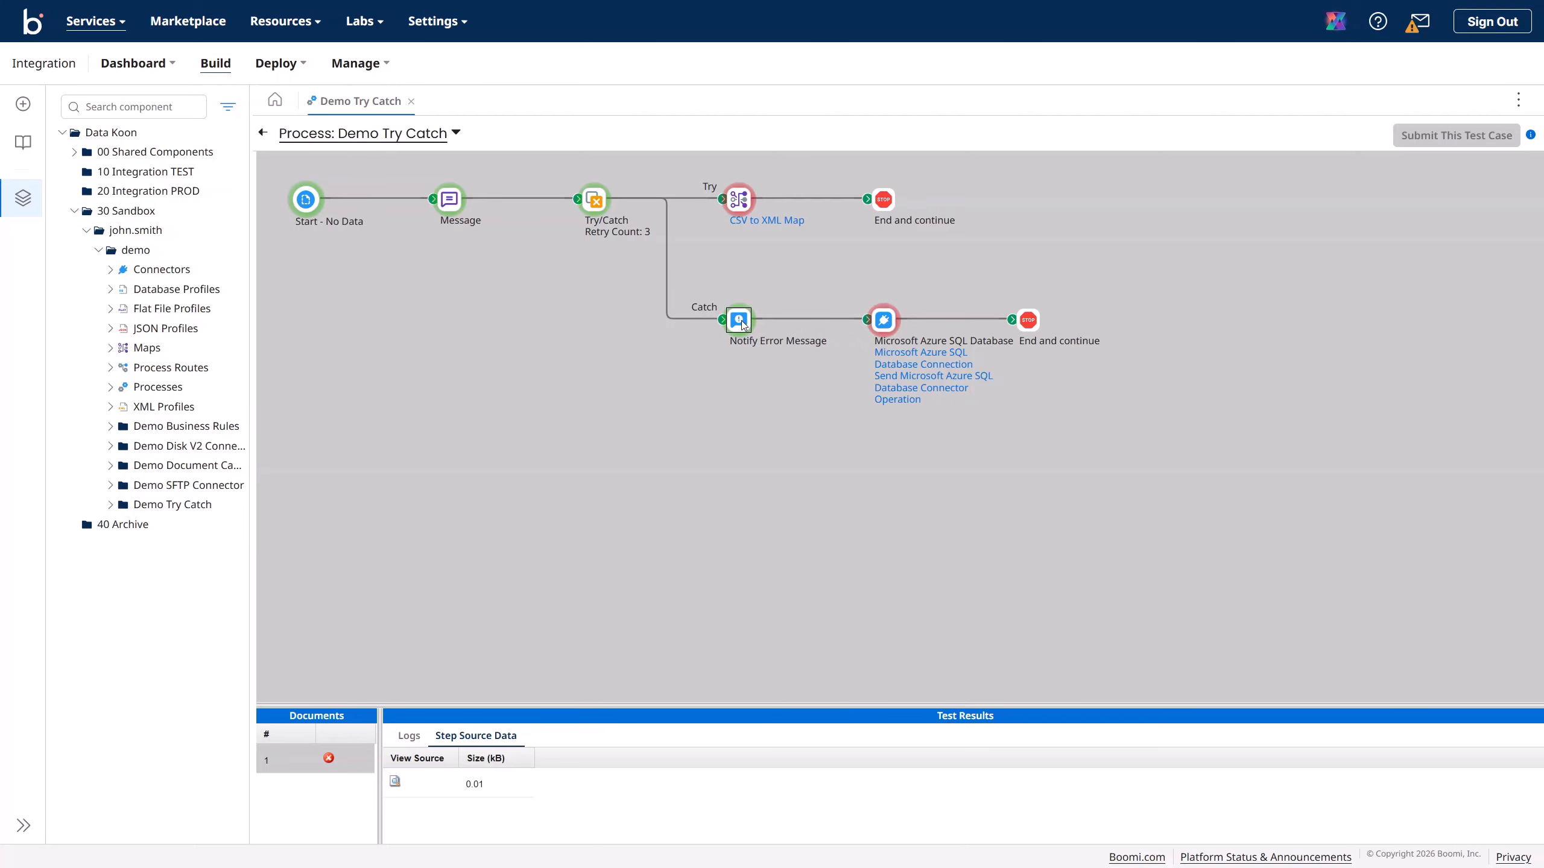
pyautogui.click(395, 781)
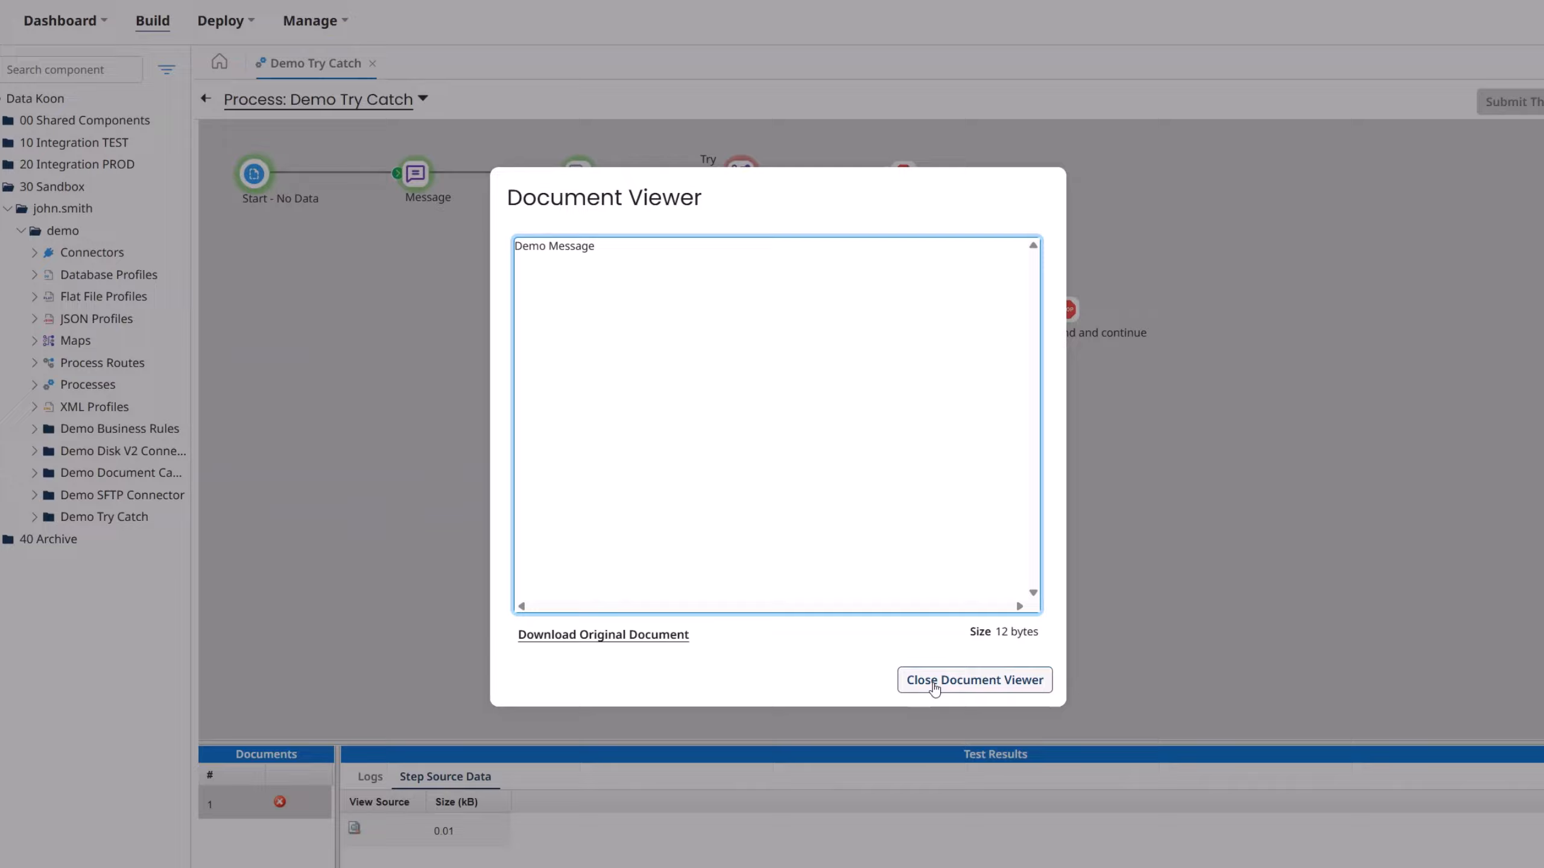
pyautogui.click(1027, 822)
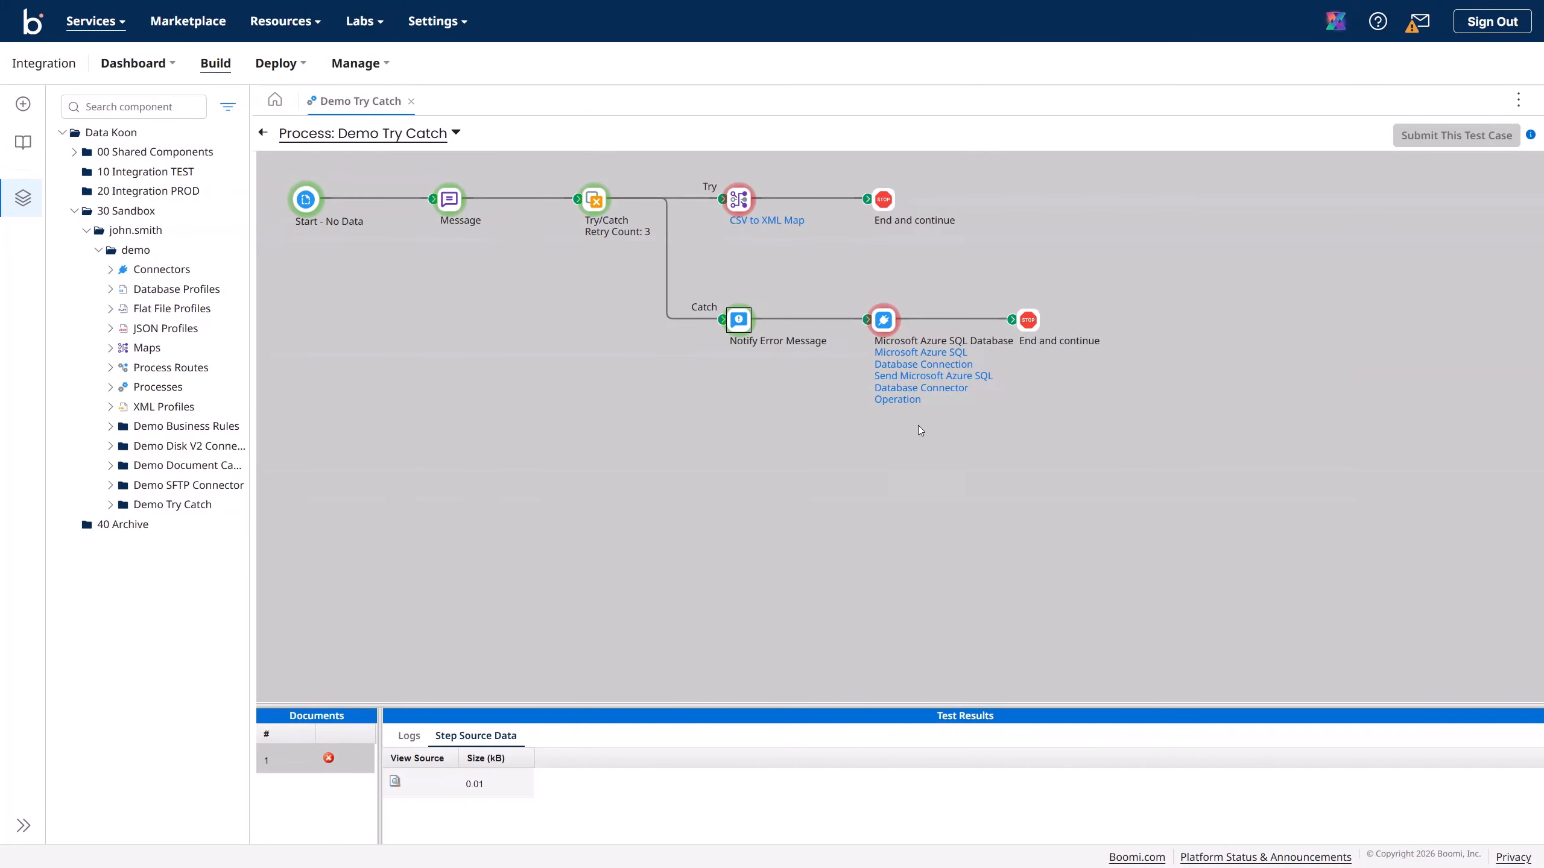
# - Return to the process canvas, disconnect Notify Error Message from the Azure SQL connector, and add a Map step after Notify, placed below the Catch path
pyautogui.click(263, 135)
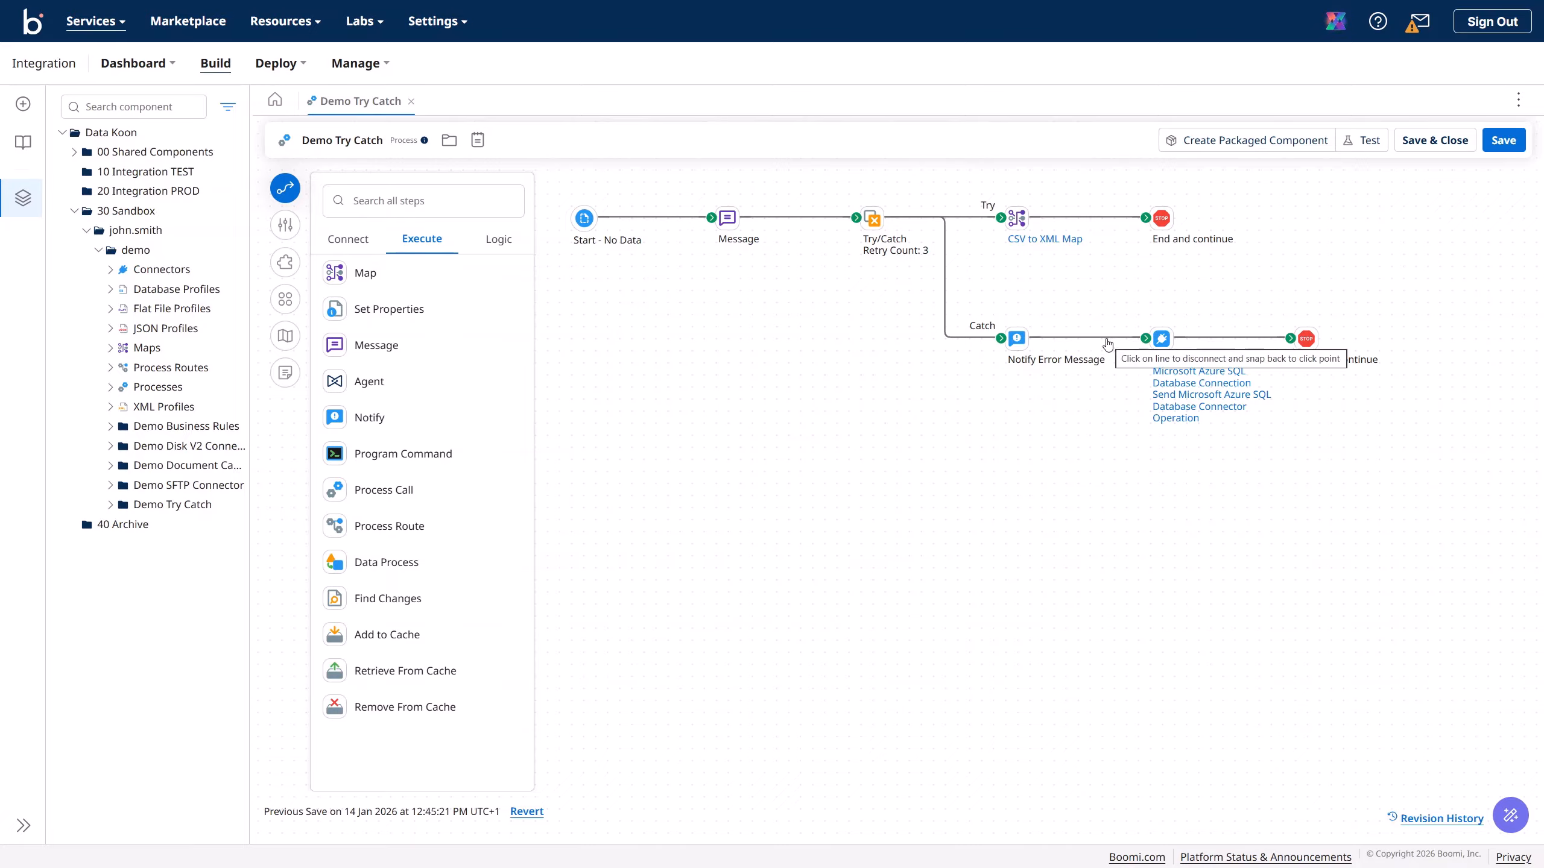
pyautogui.click(1107, 344)
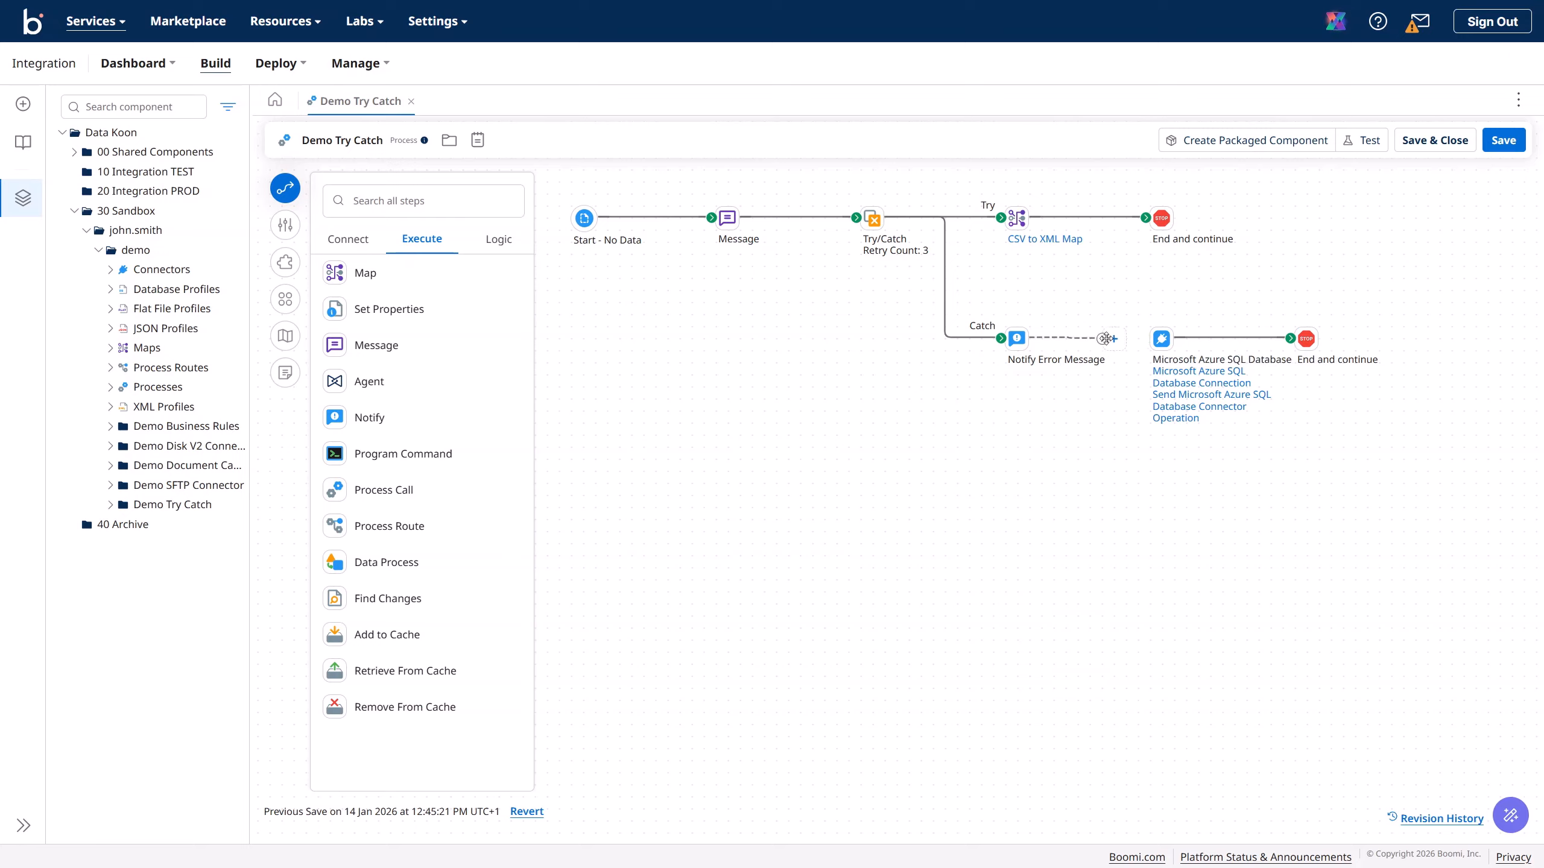
pyautogui.click(1116, 346)
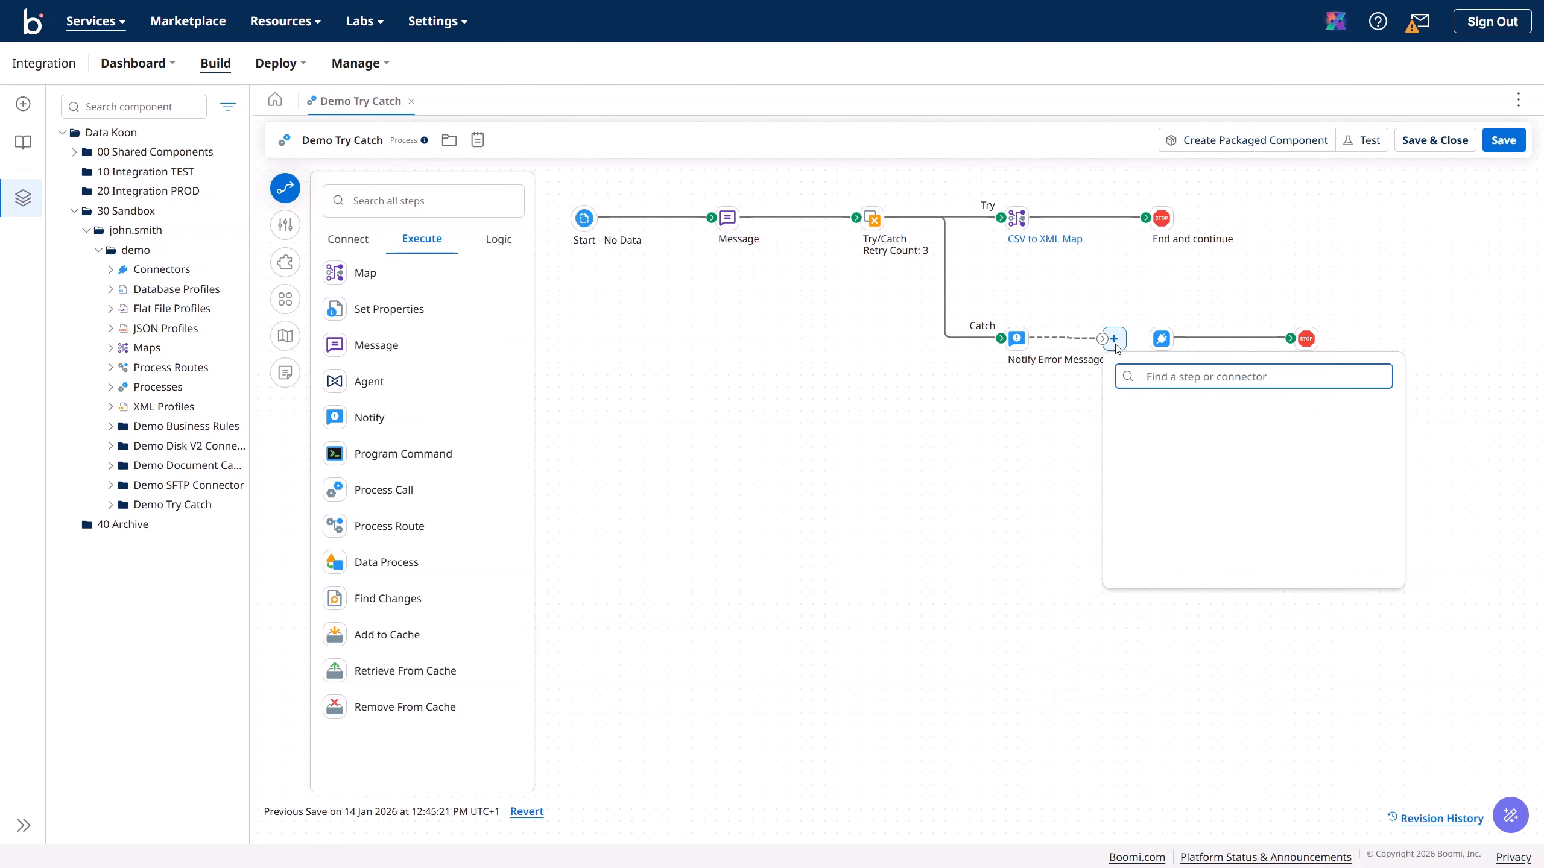
pyautogui.write('map')
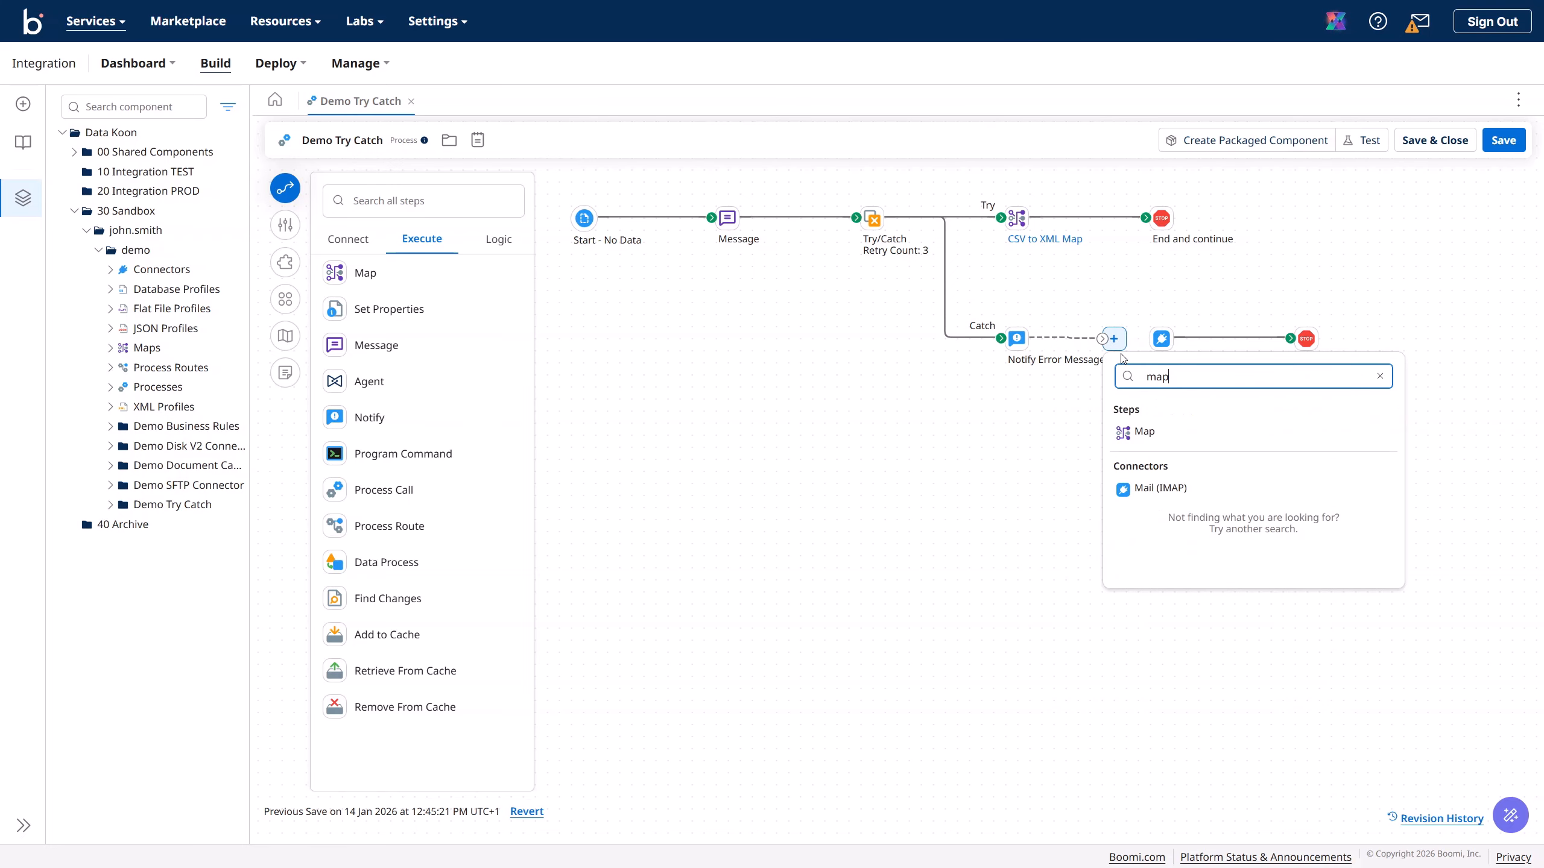
pyautogui.click(1141, 433)
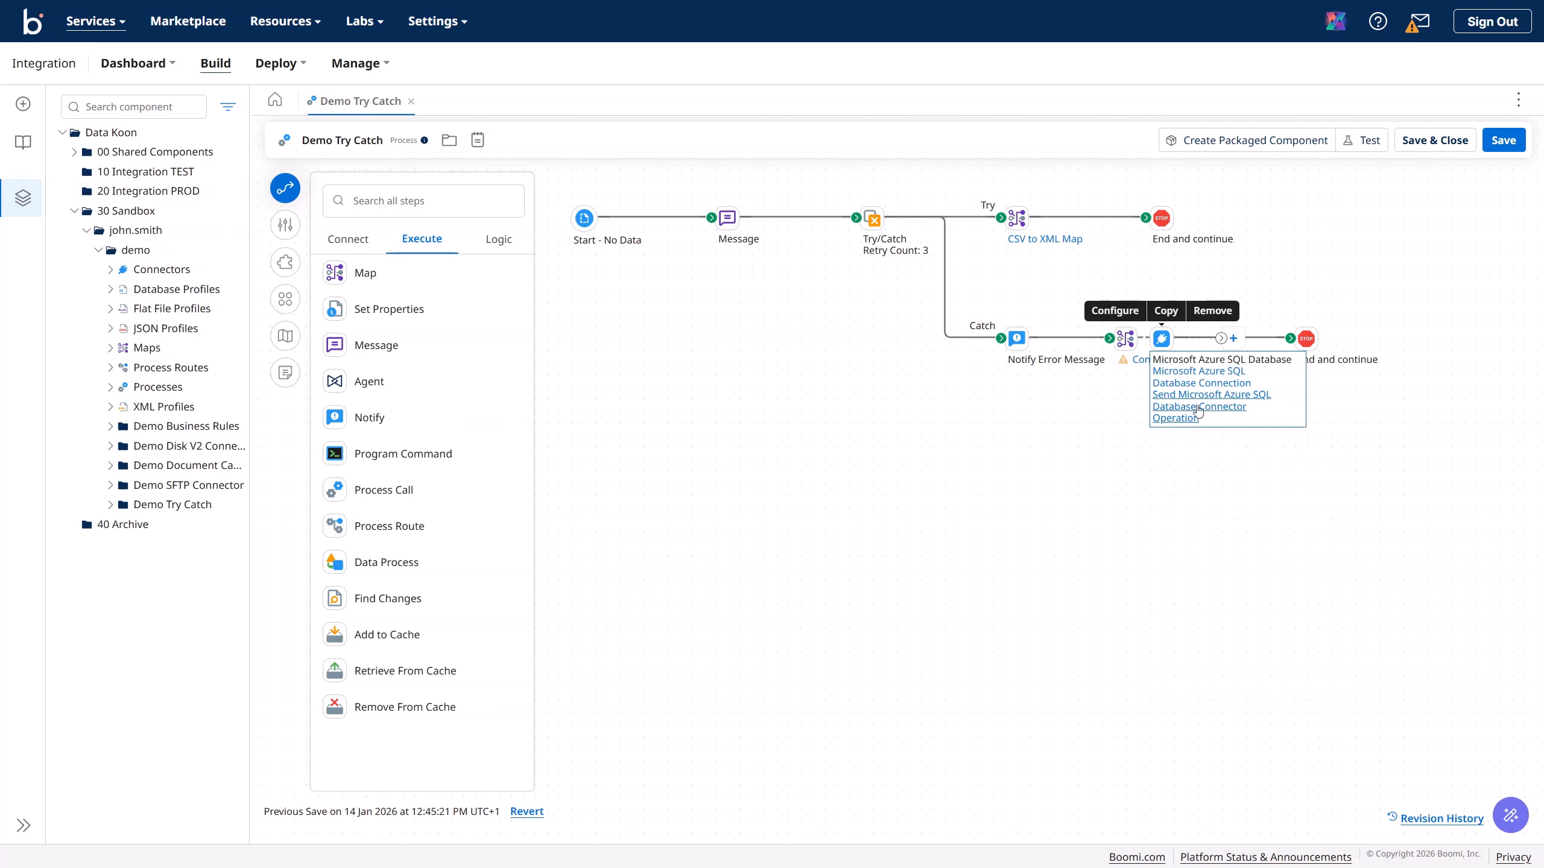
pyautogui.moveTo(1125, 338); pyautogui.dragTo(1041, 483)
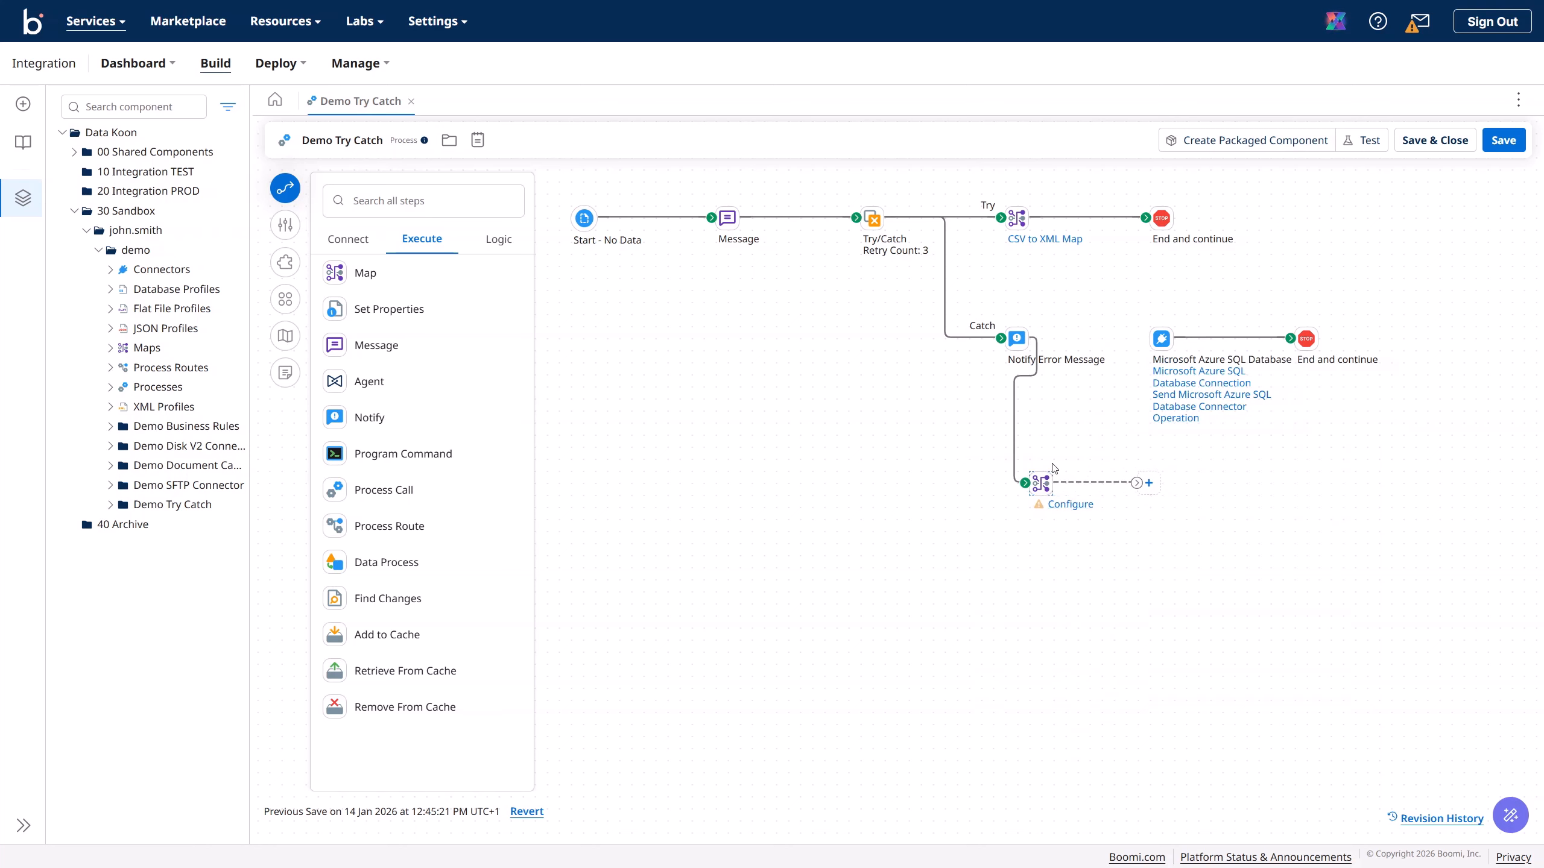
# - Set the Map step's display name to Error Message to Azure DB, then create and save its map component as Error Message to DB
pyautogui.click(1043, 482)
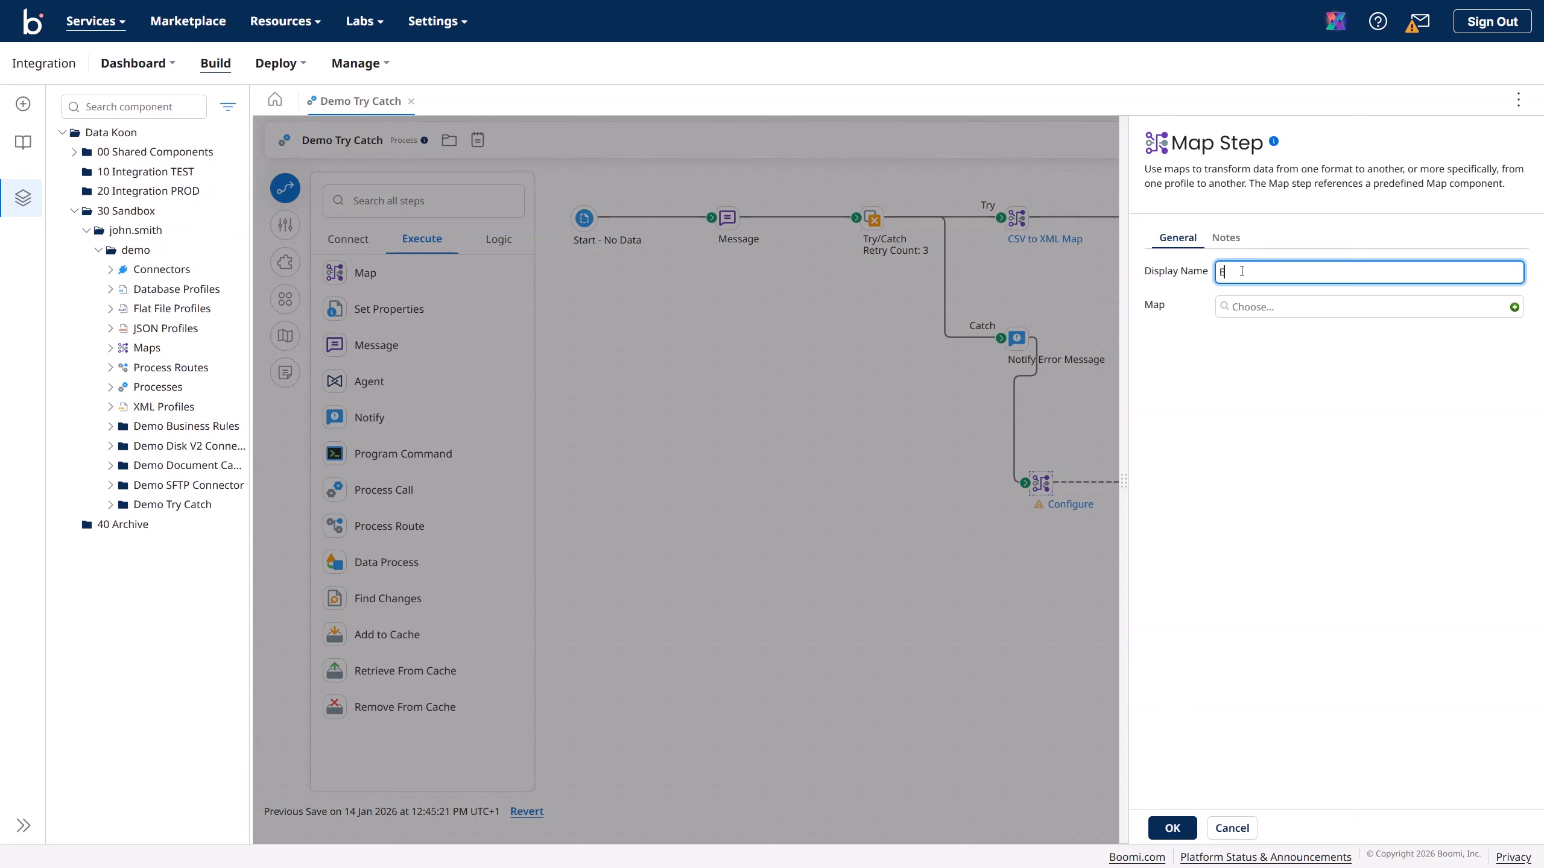
pyautogui.write('rror Message to Azure DB')
pyautogui.click(1513, 307)
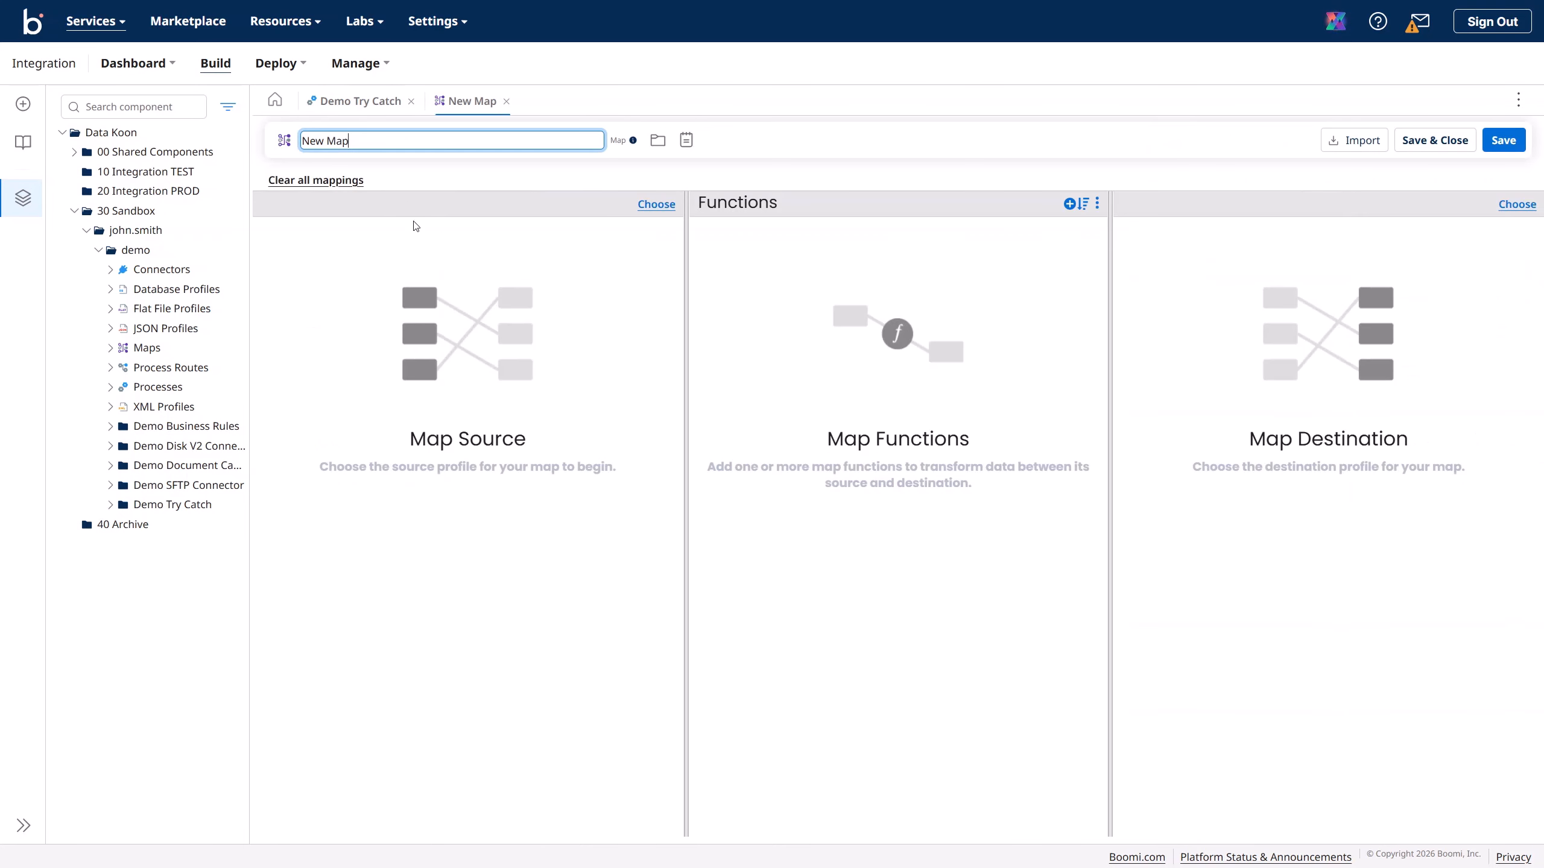
pyautogui.moveTo(350, 141); pyautogui.dragTo(248, 130)
pyautogui.write('Er')
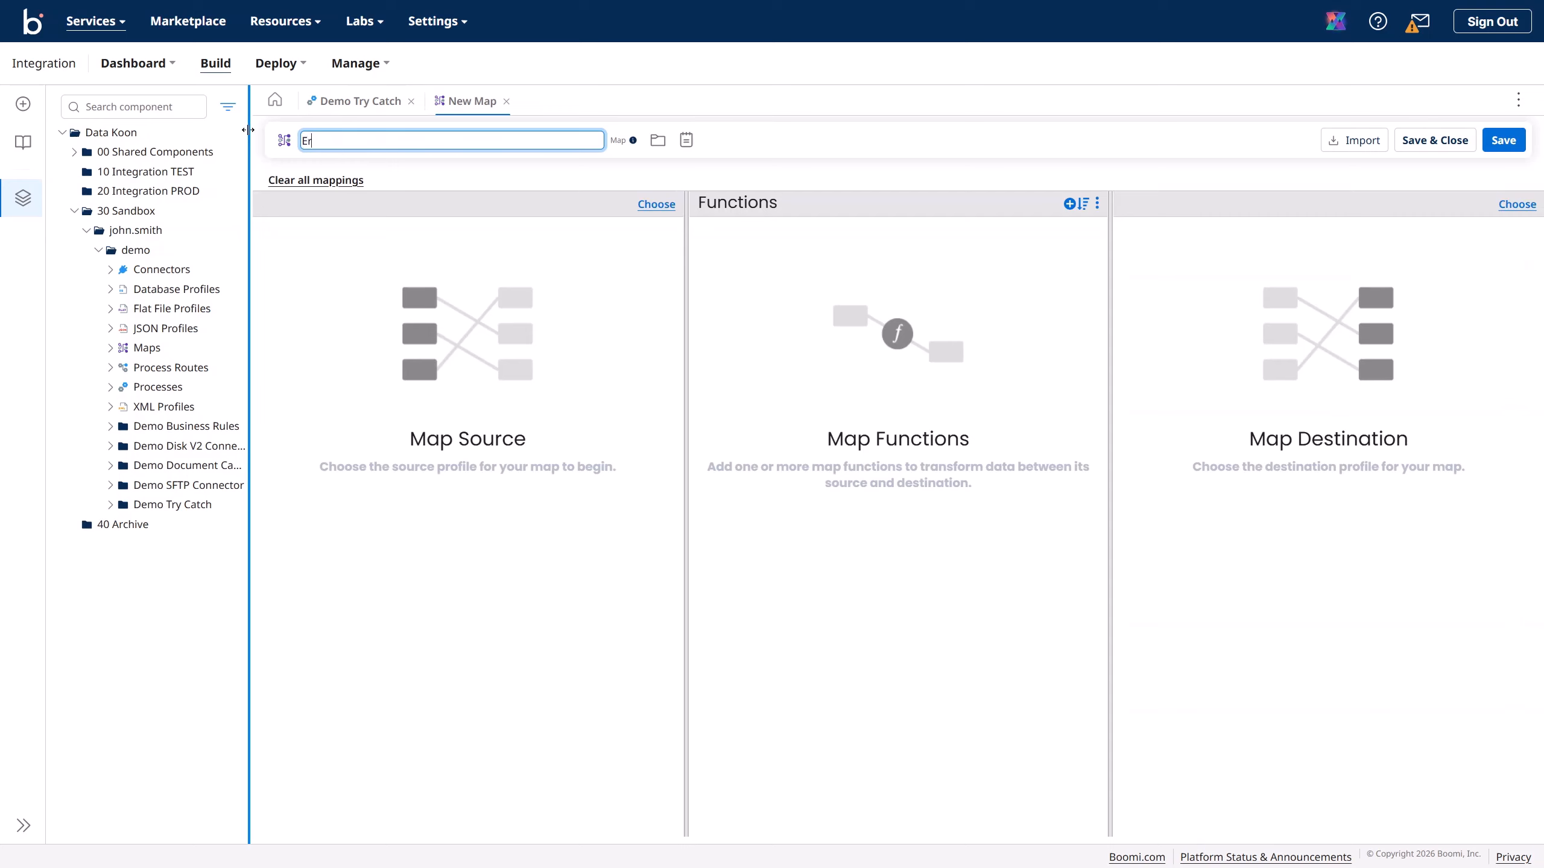
pyautogui.write('ror Message to DB')
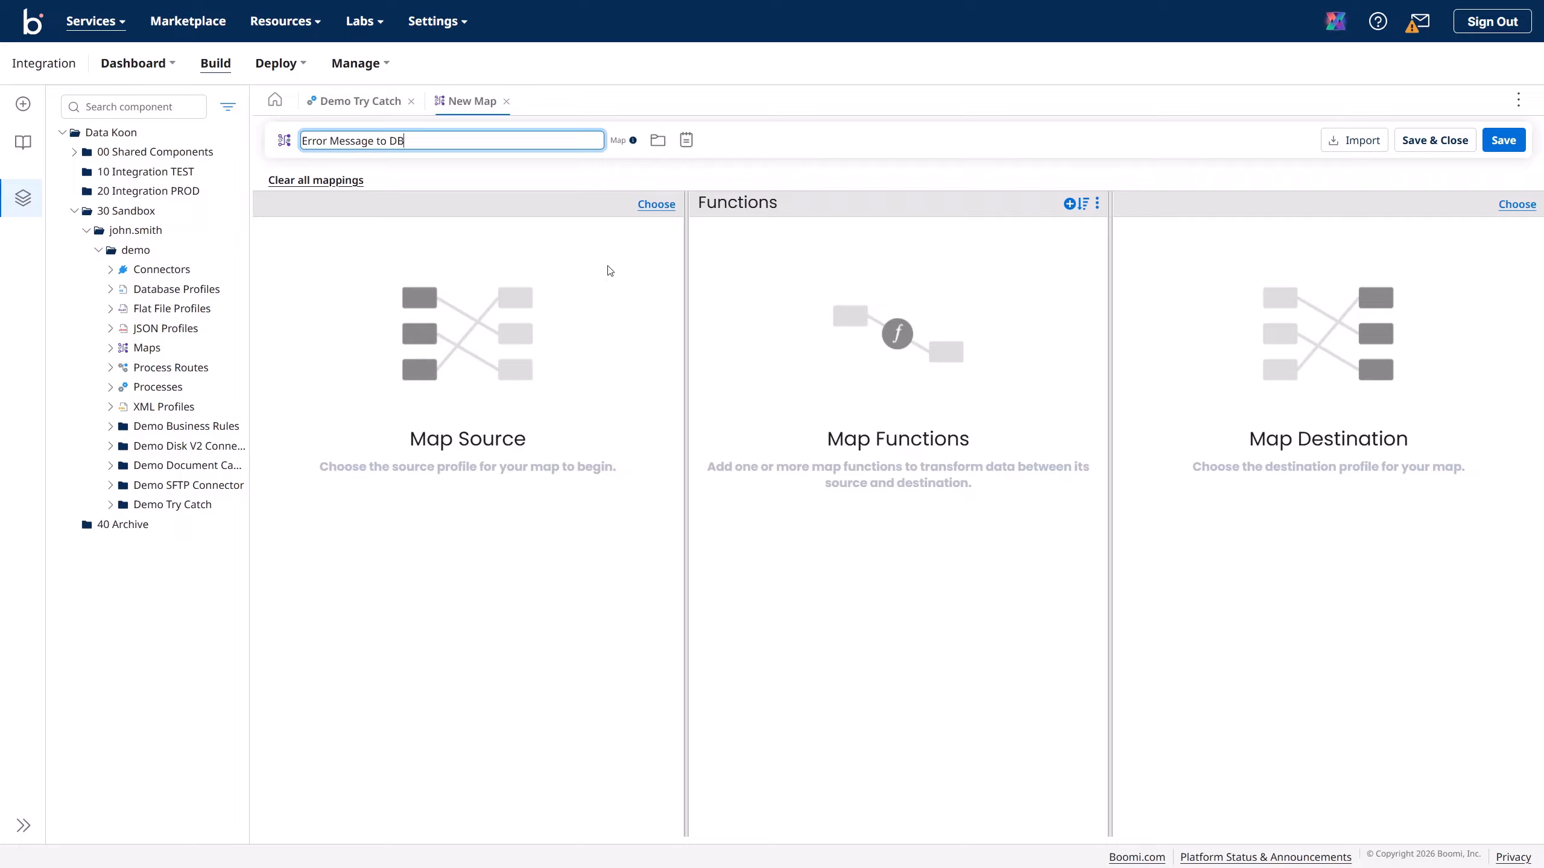
pyautogui.click(1498, 151)
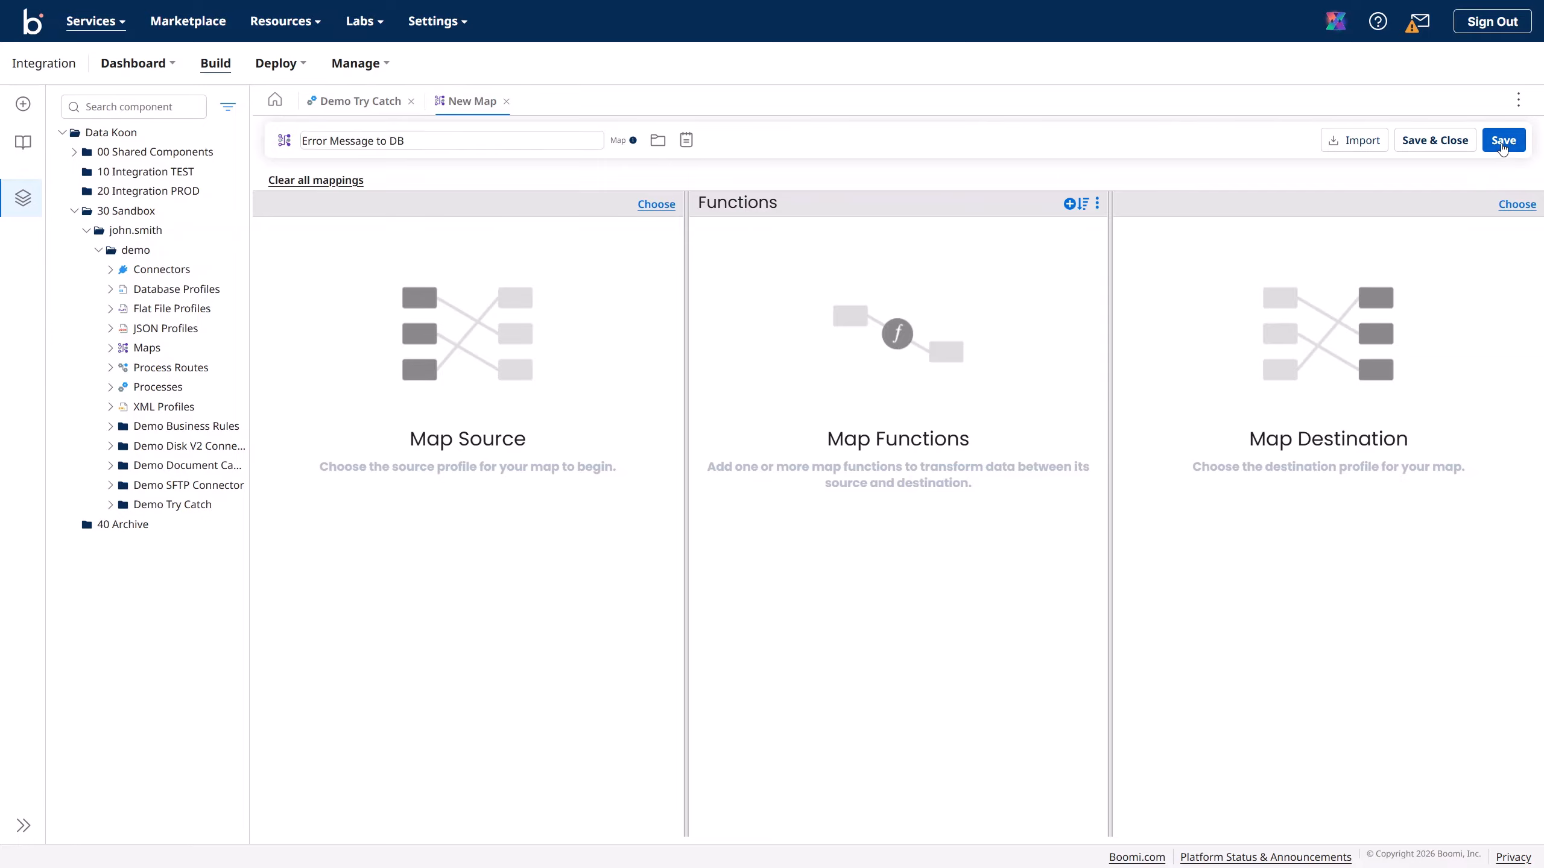
# - Create a Flat File source profile for the map and name it Error Message Flat File Profile
pyautogui.click(657, 205)
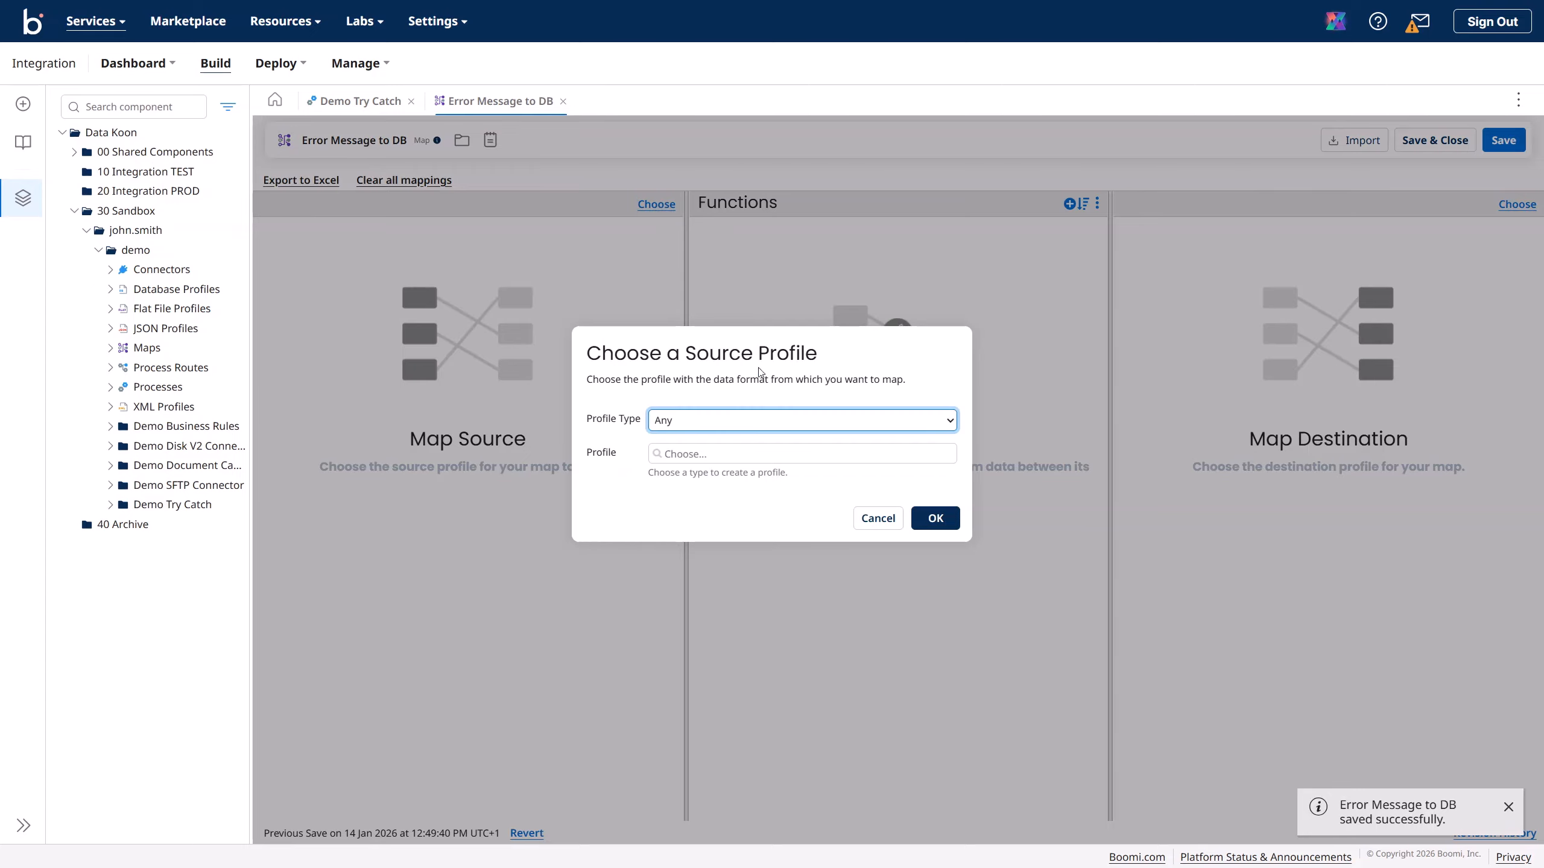
pyautogui.click(749, 421)
pyautogui.click(698, 500)
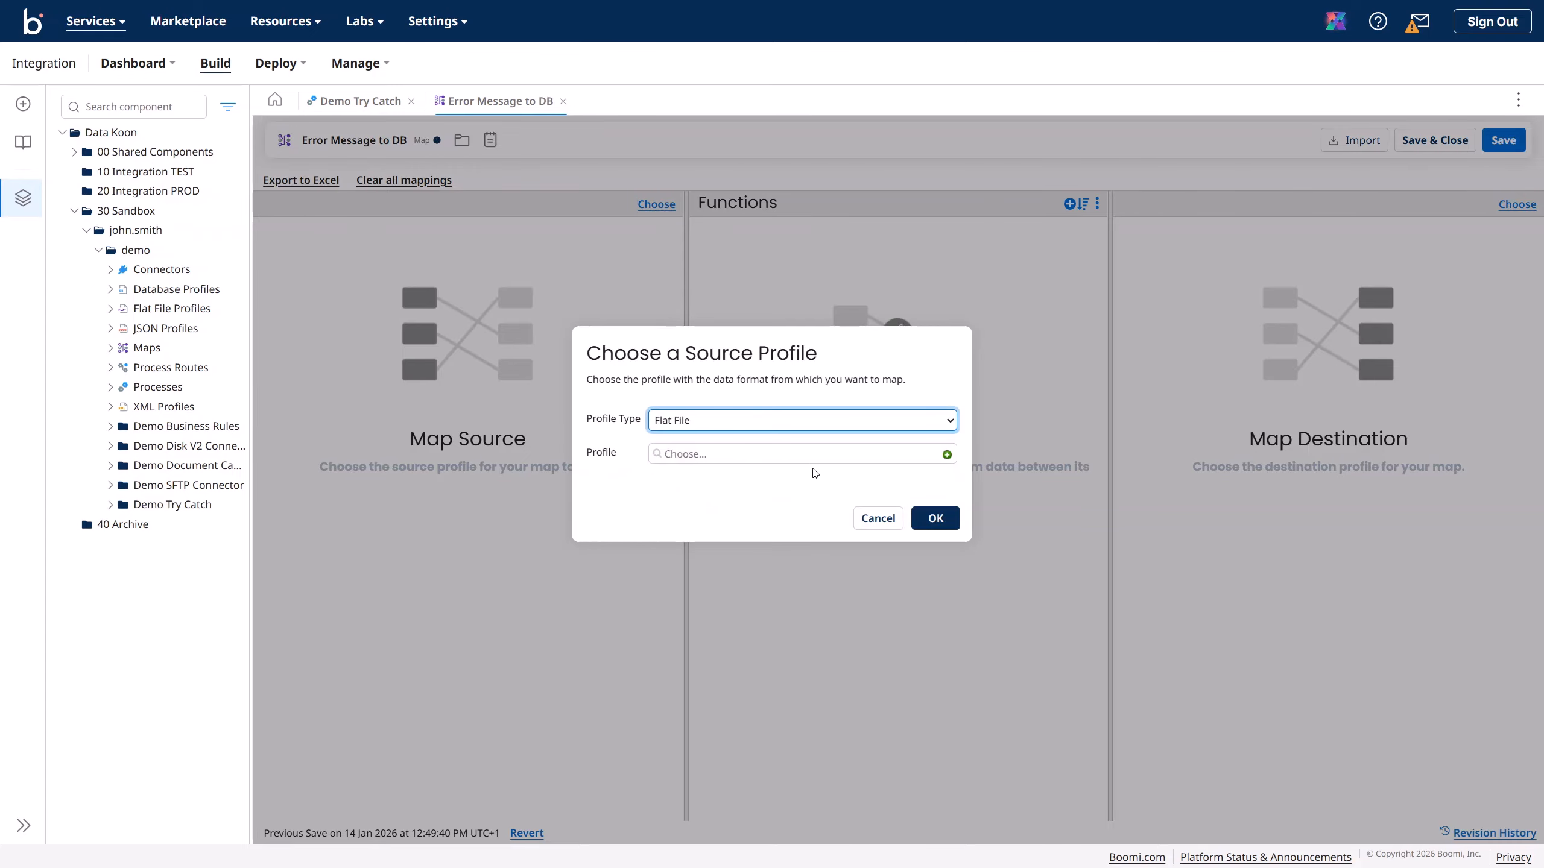
pyautogui.click(946, 454)
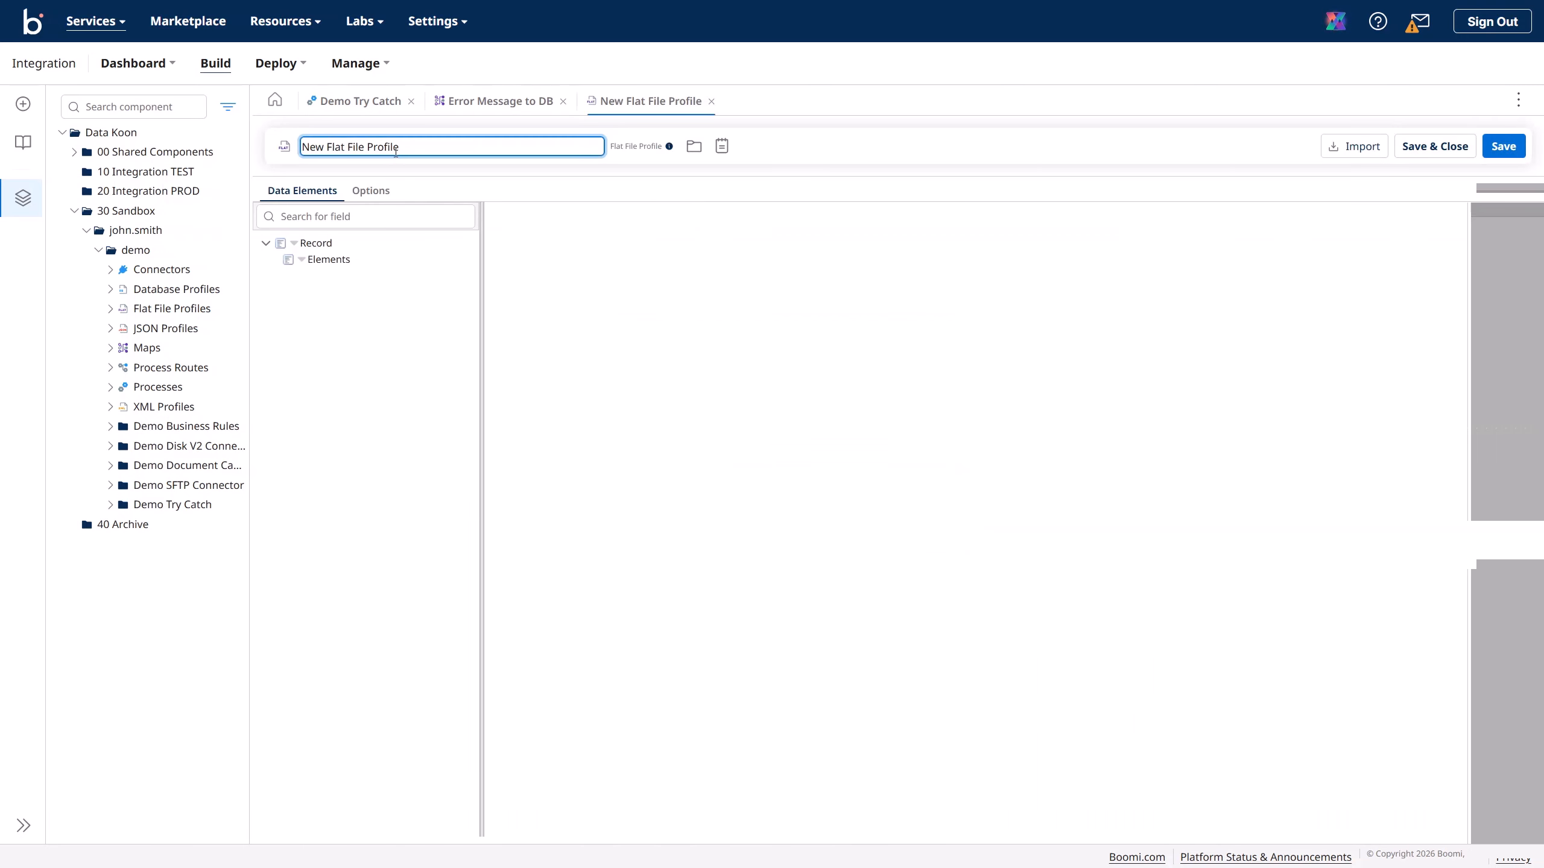
pyautogui.doubleClick(322, 148)
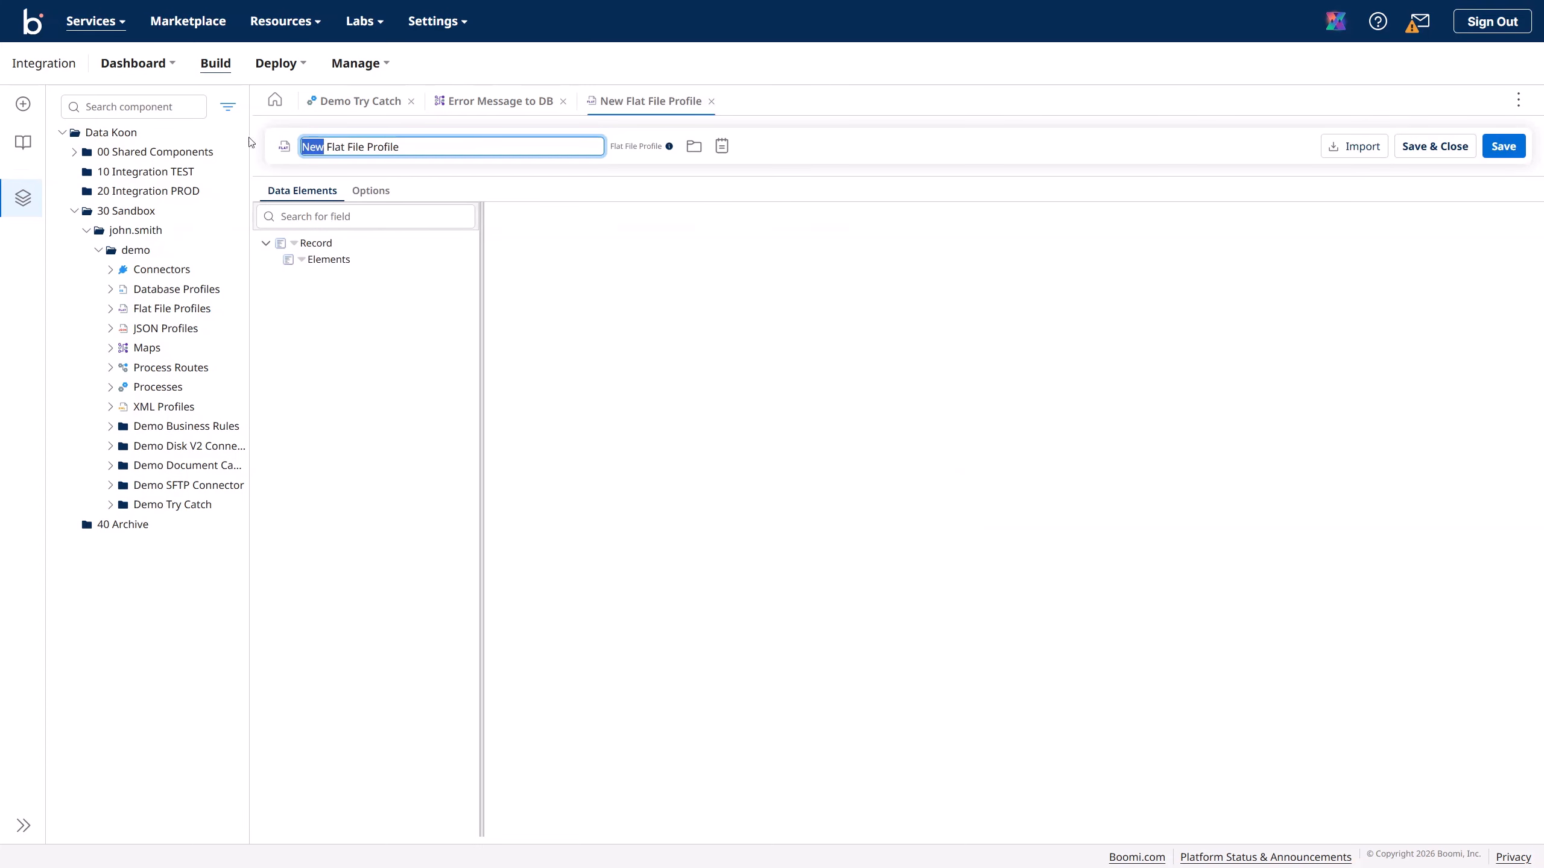
pyautogui.write('Error Message')
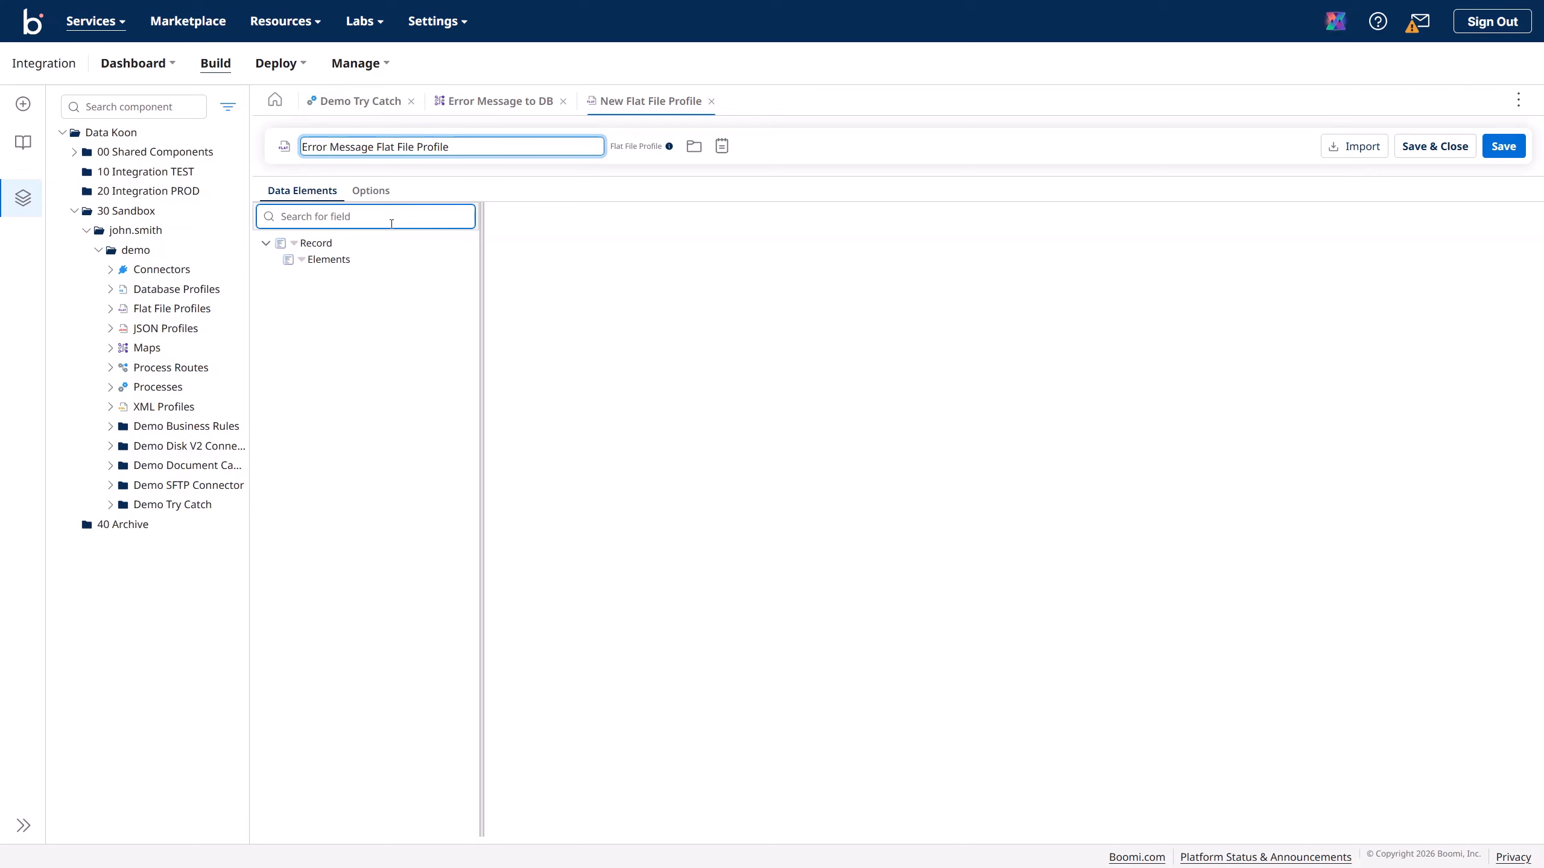
# - Add one element named Error Message to the flat file profile and save the profile
pyautogui.click(337, 260)
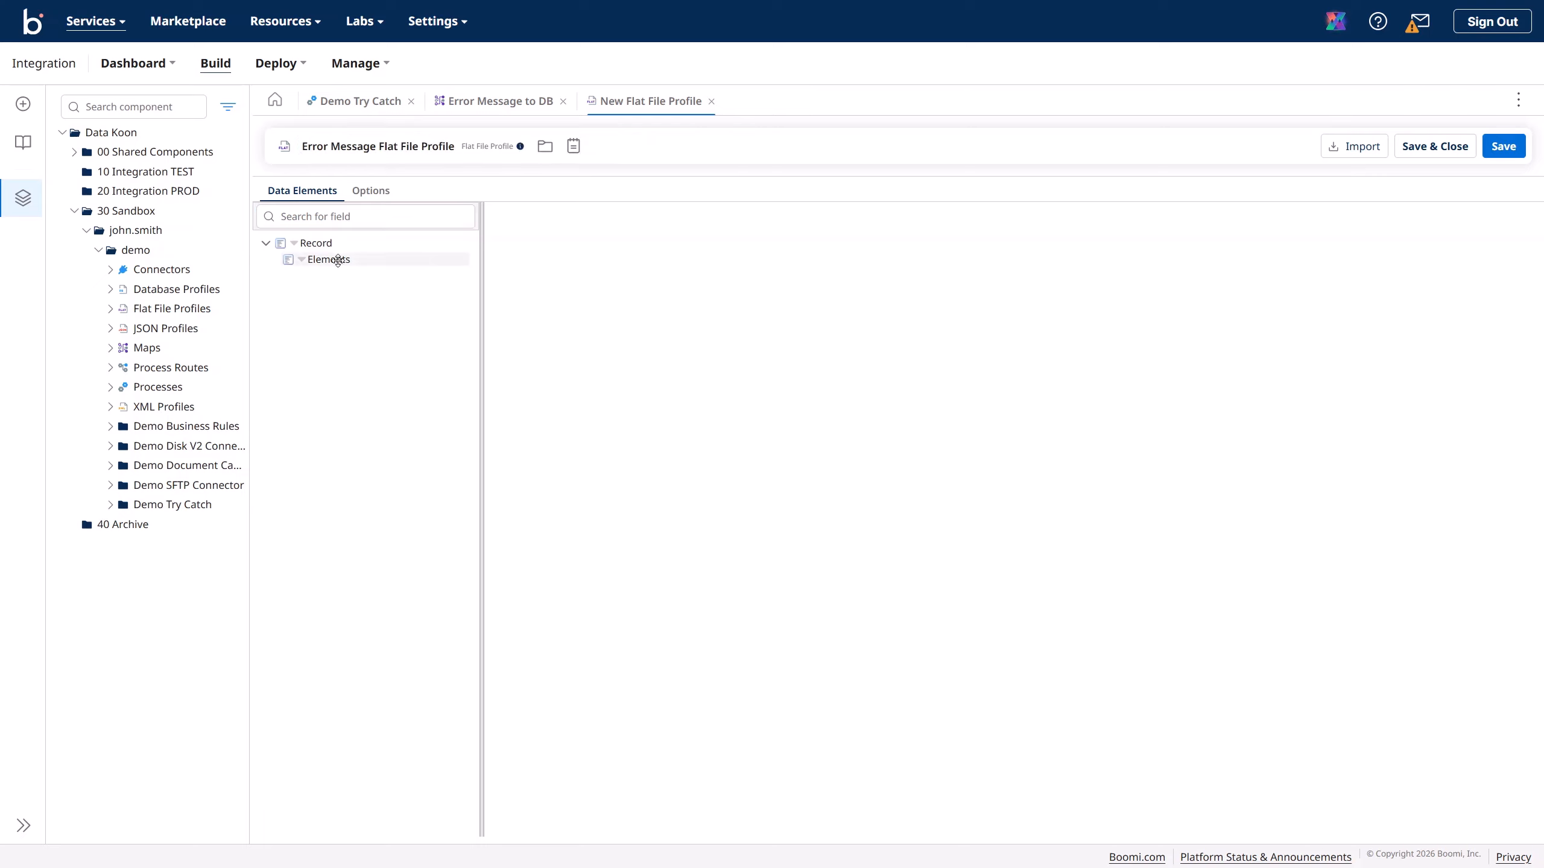
pyautogui.click(302, 259)
pyautogui.click(334, 259)
pyautogui.click(302, 260)
pyautogui.click(331, 279)
pyautogui.moveTo(751, 300); pyautogui.dragTo(532, 293)
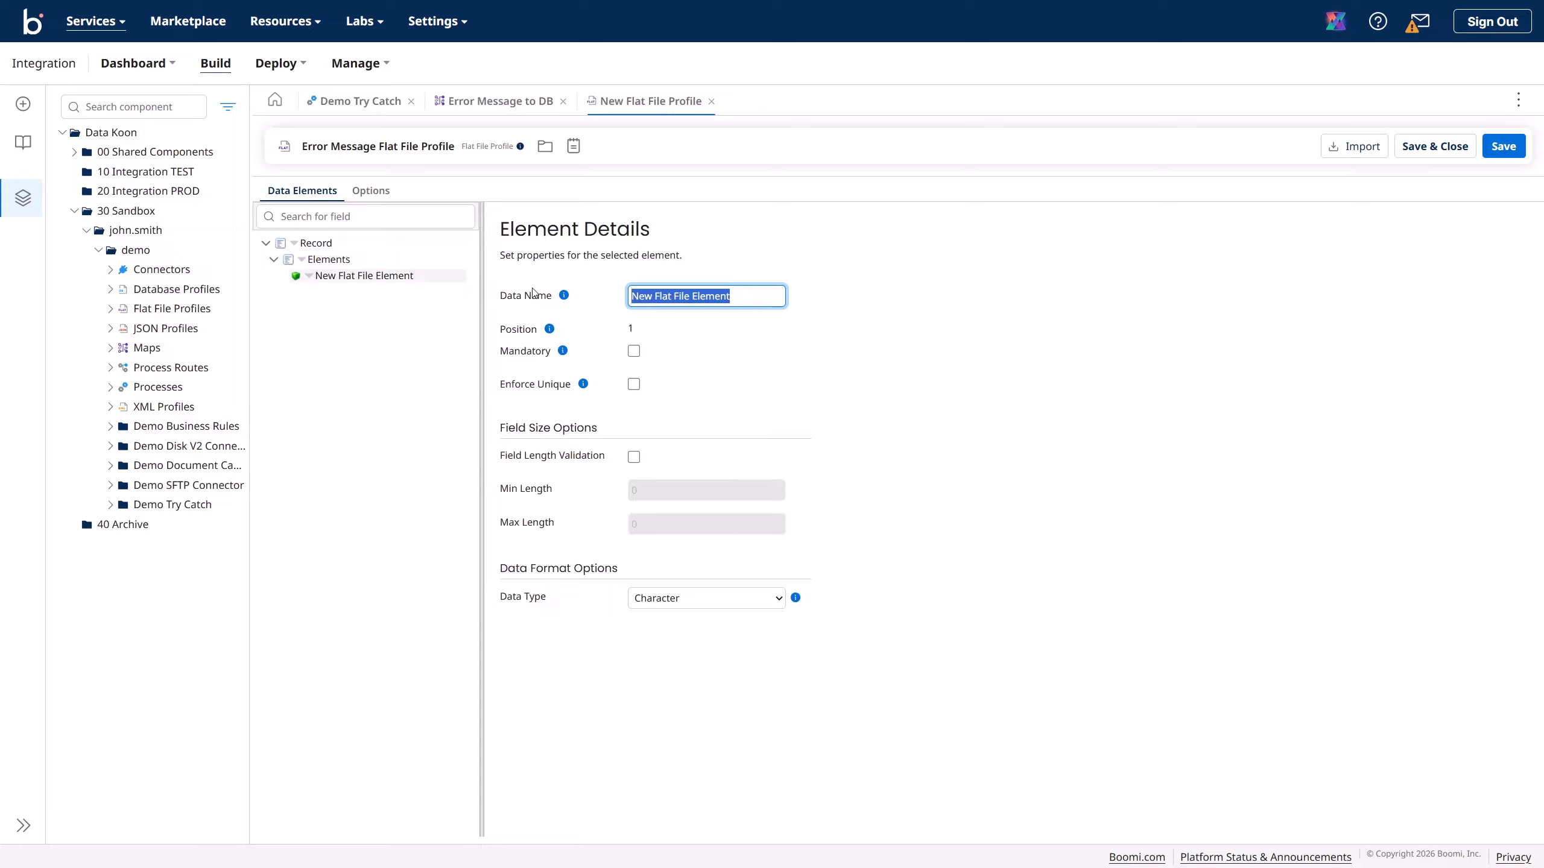
pyautogui.write('Error Me')
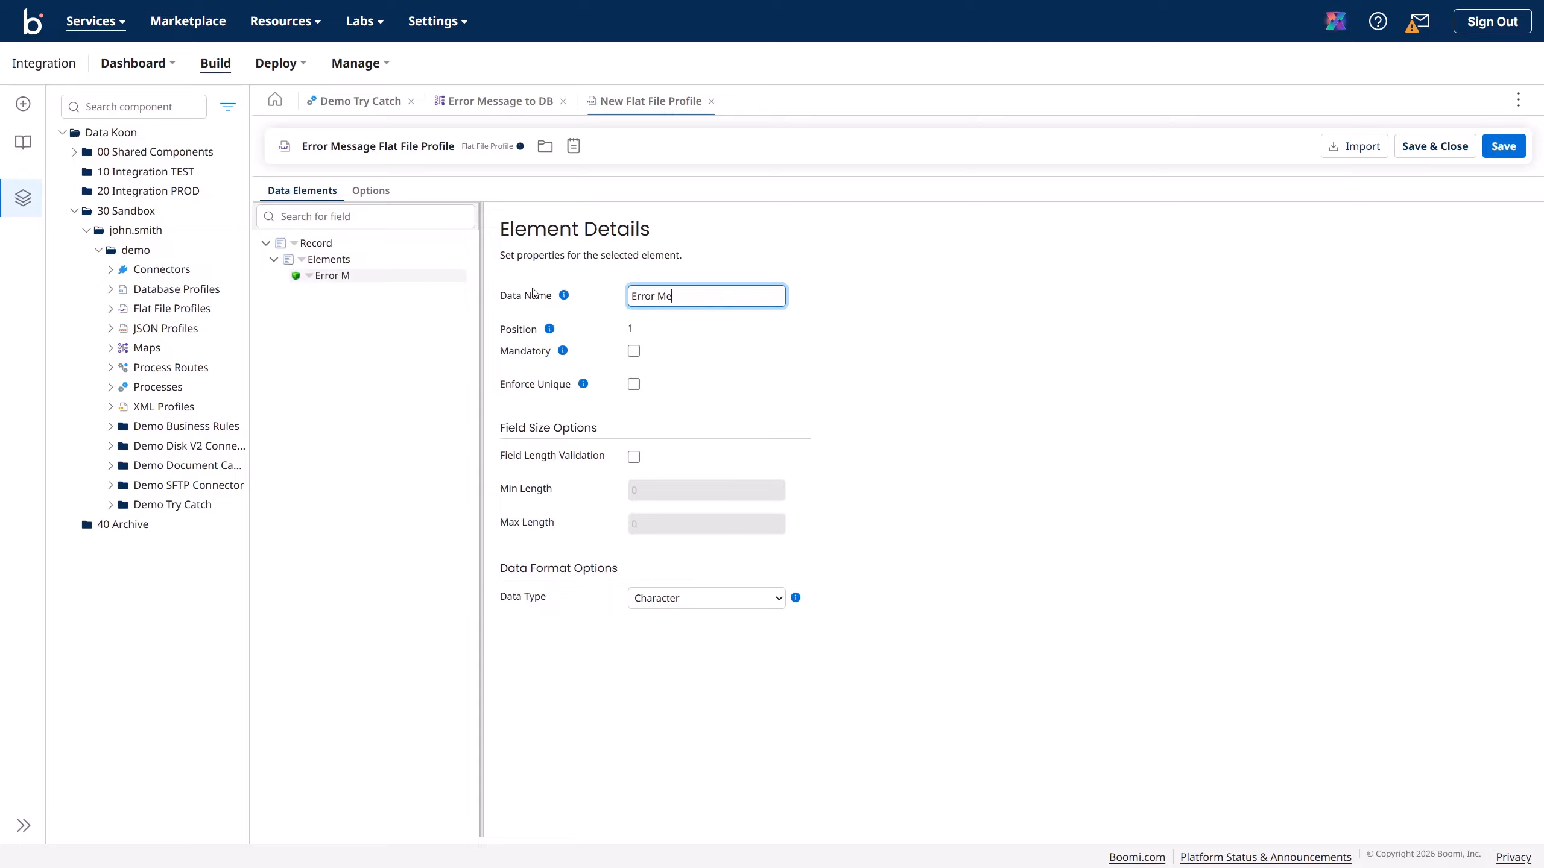
pyautogui.write('ssage')
pyautogui.click(1504, 147)
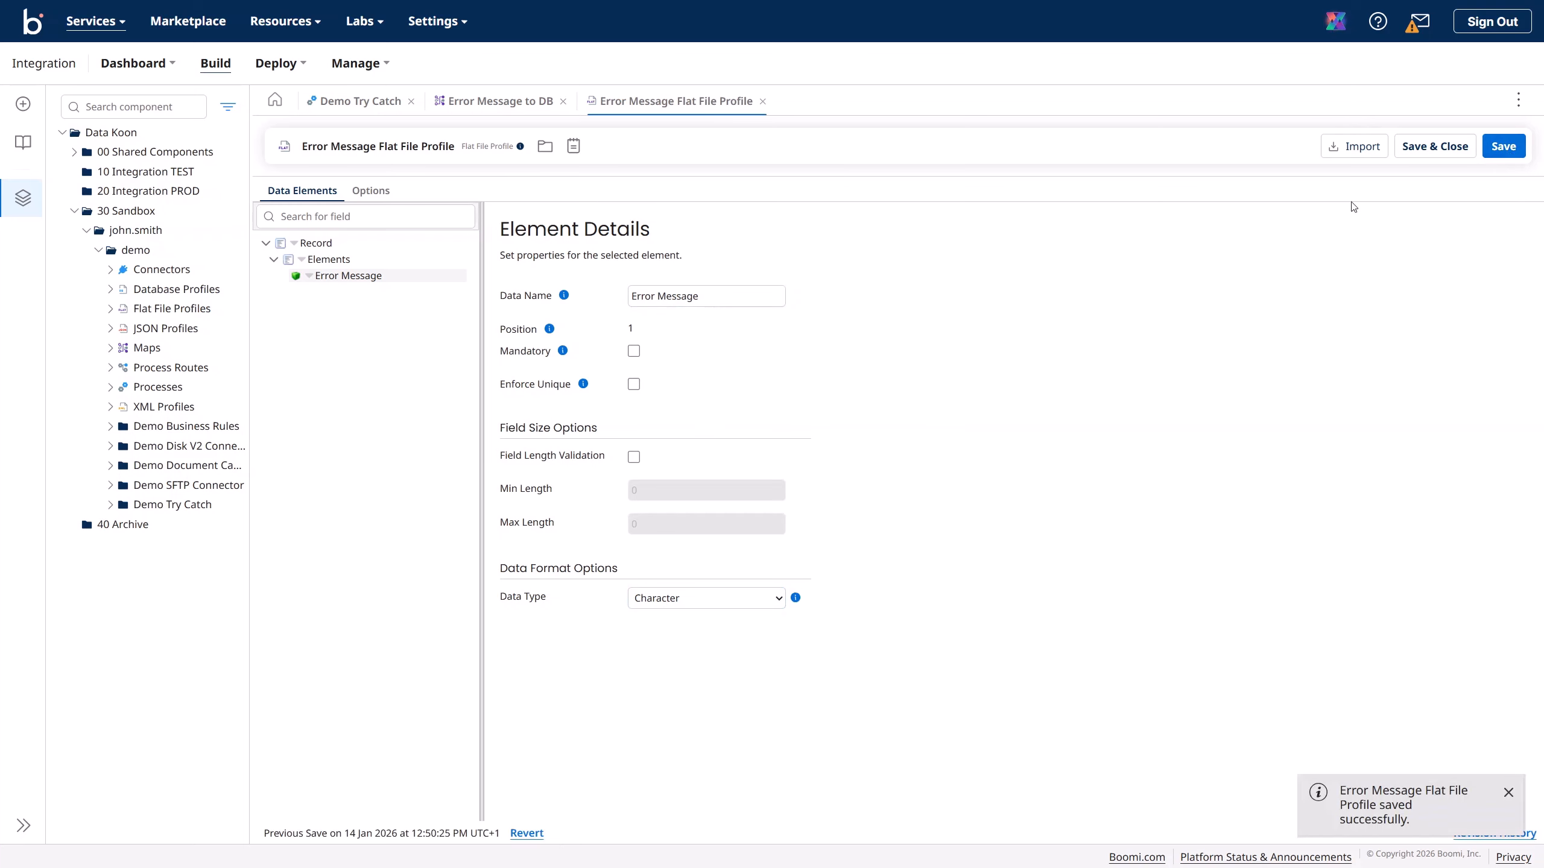
# - Check the flat file profile's options, then return to the Error Message to DB map and confirm the source profile
pyautogui.click(371, 192)
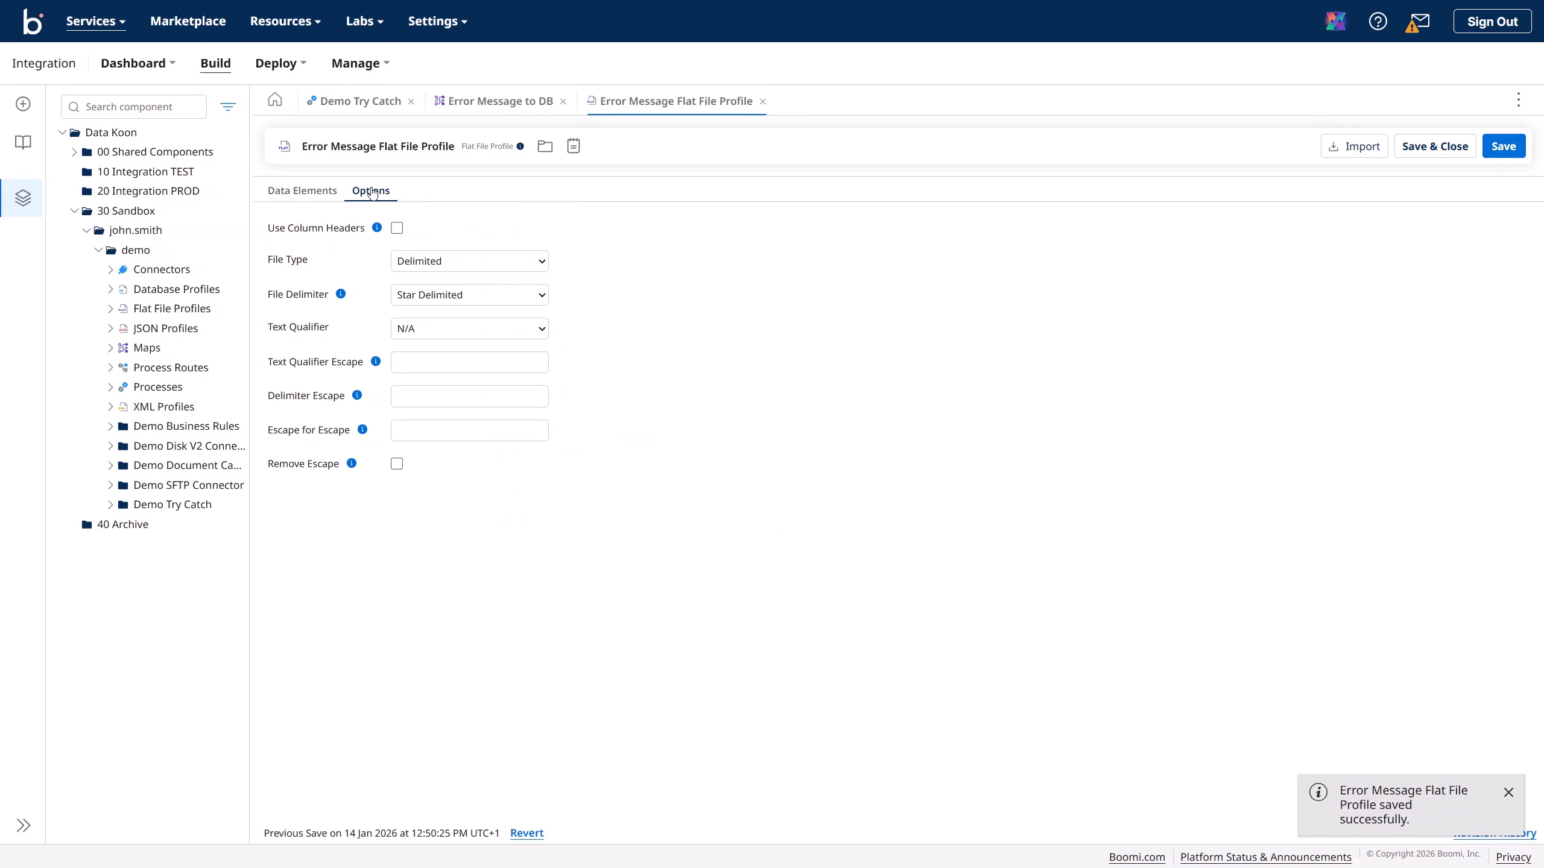
pyautogui.click(305, 197)
pyautogui.click(474, 109)
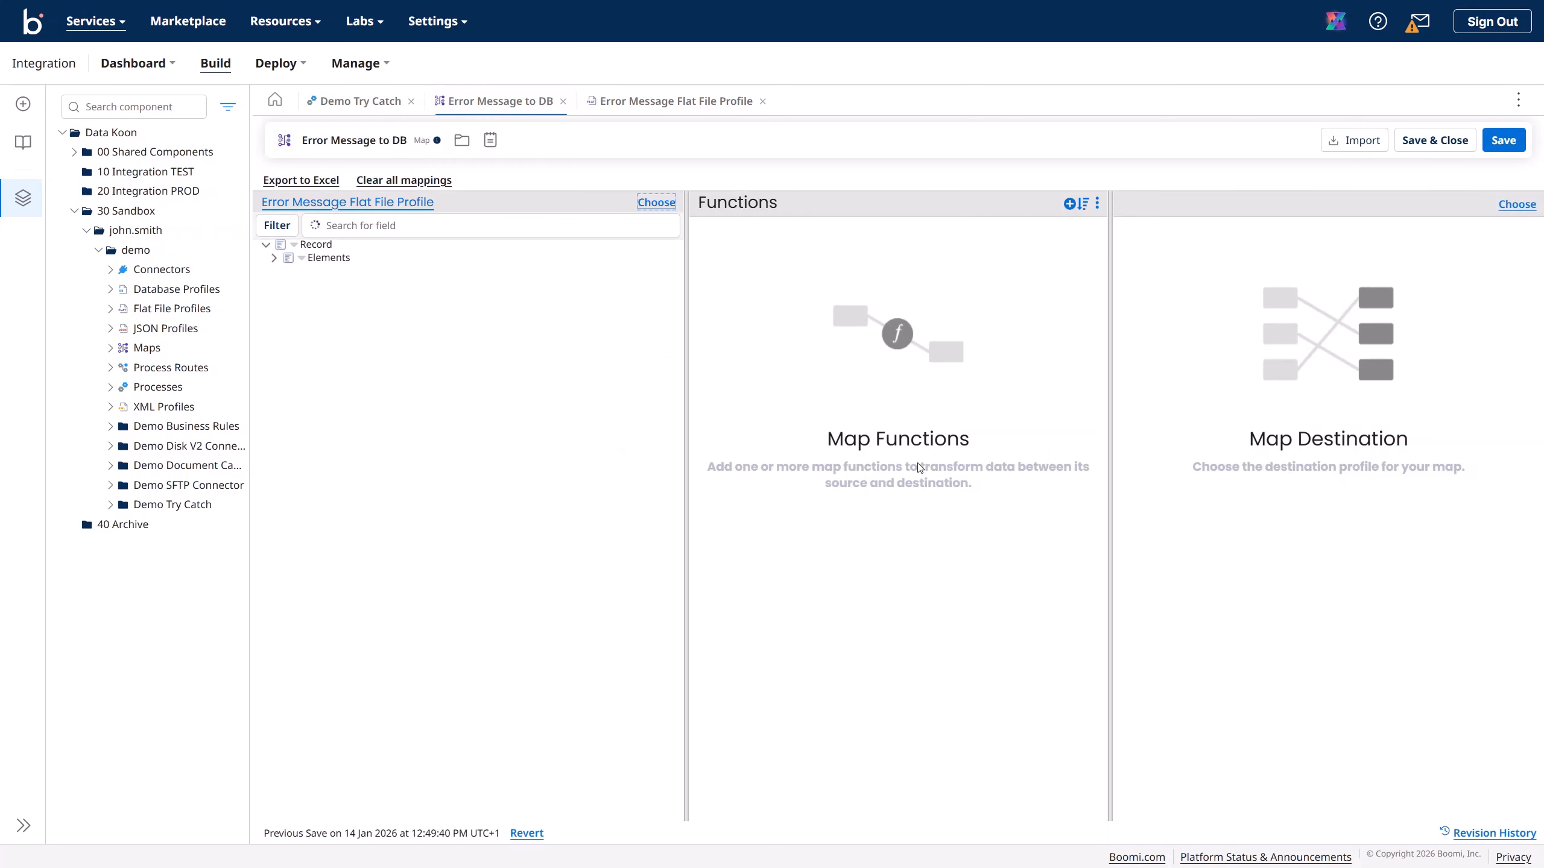
pyautogui.click(936, 522)
# - Start choosing the map's destination profile with the profile type Database (Legacy)
pyautogui.click(1517, 204)
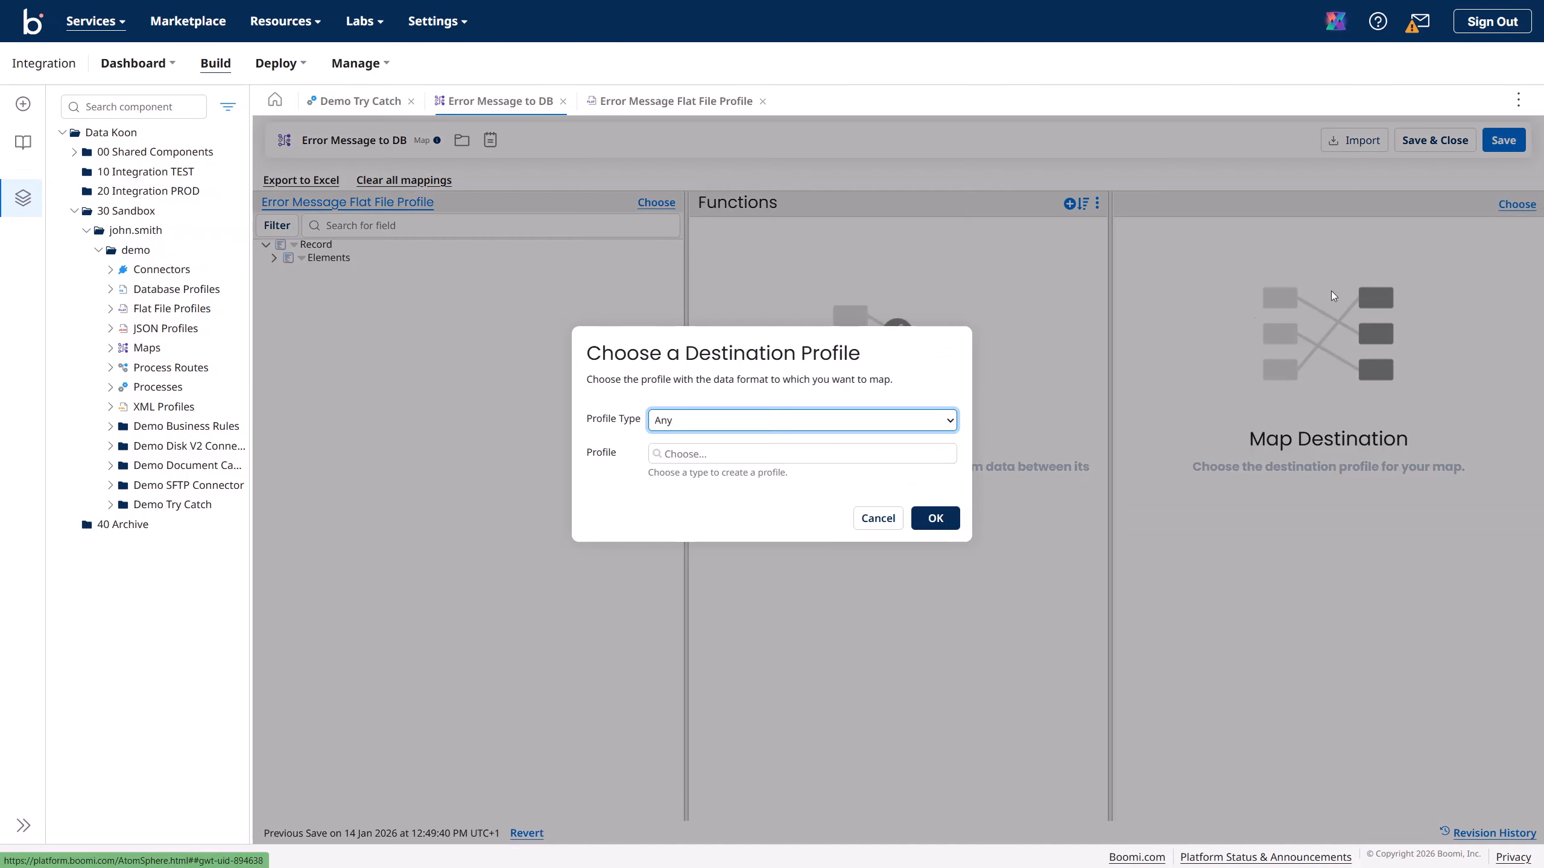
pyautogui.click(711, 421)
pyautogui.click(689, 461)
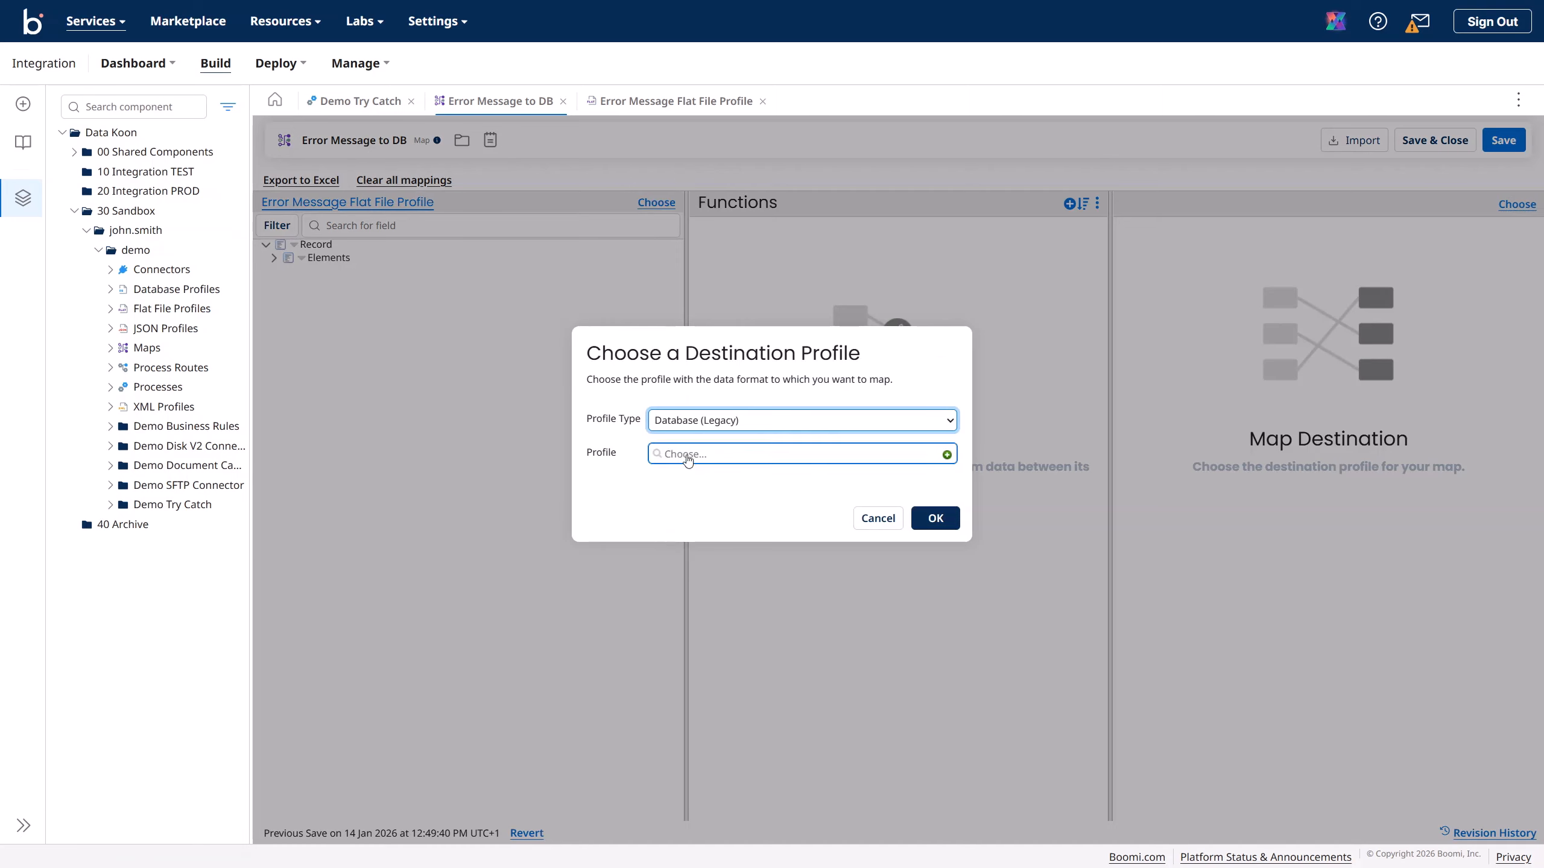
pyautogui.click(681, 453)
pyautogui.click(723, 521)
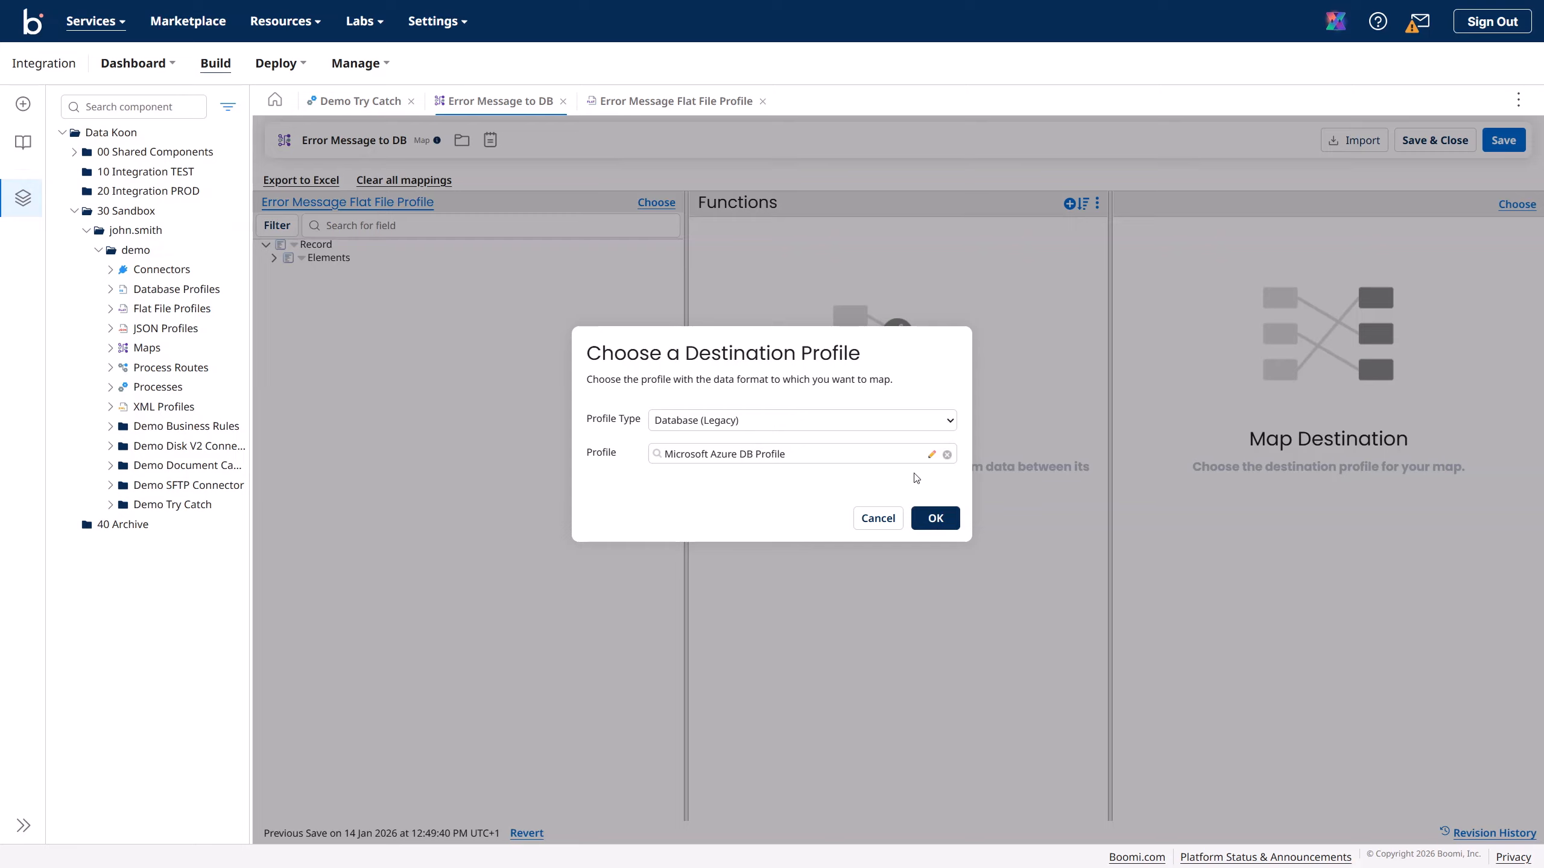
pyautogui.click(946, 455)
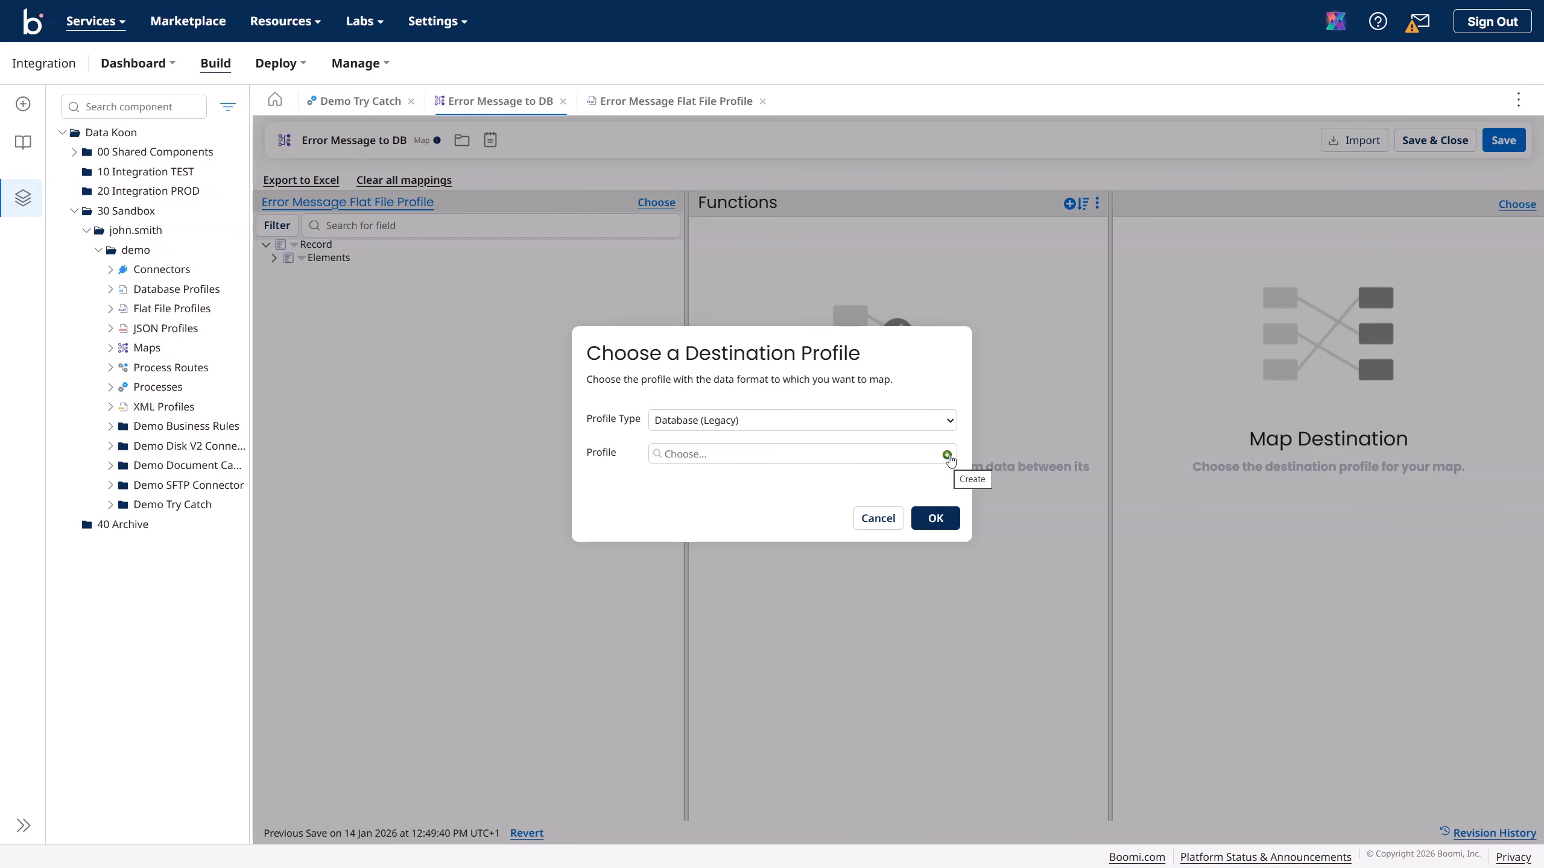
# - Create a new destination database profile for the map and name it Error Message Database (Legacy) Profile
pyautogui.click(946, 455)
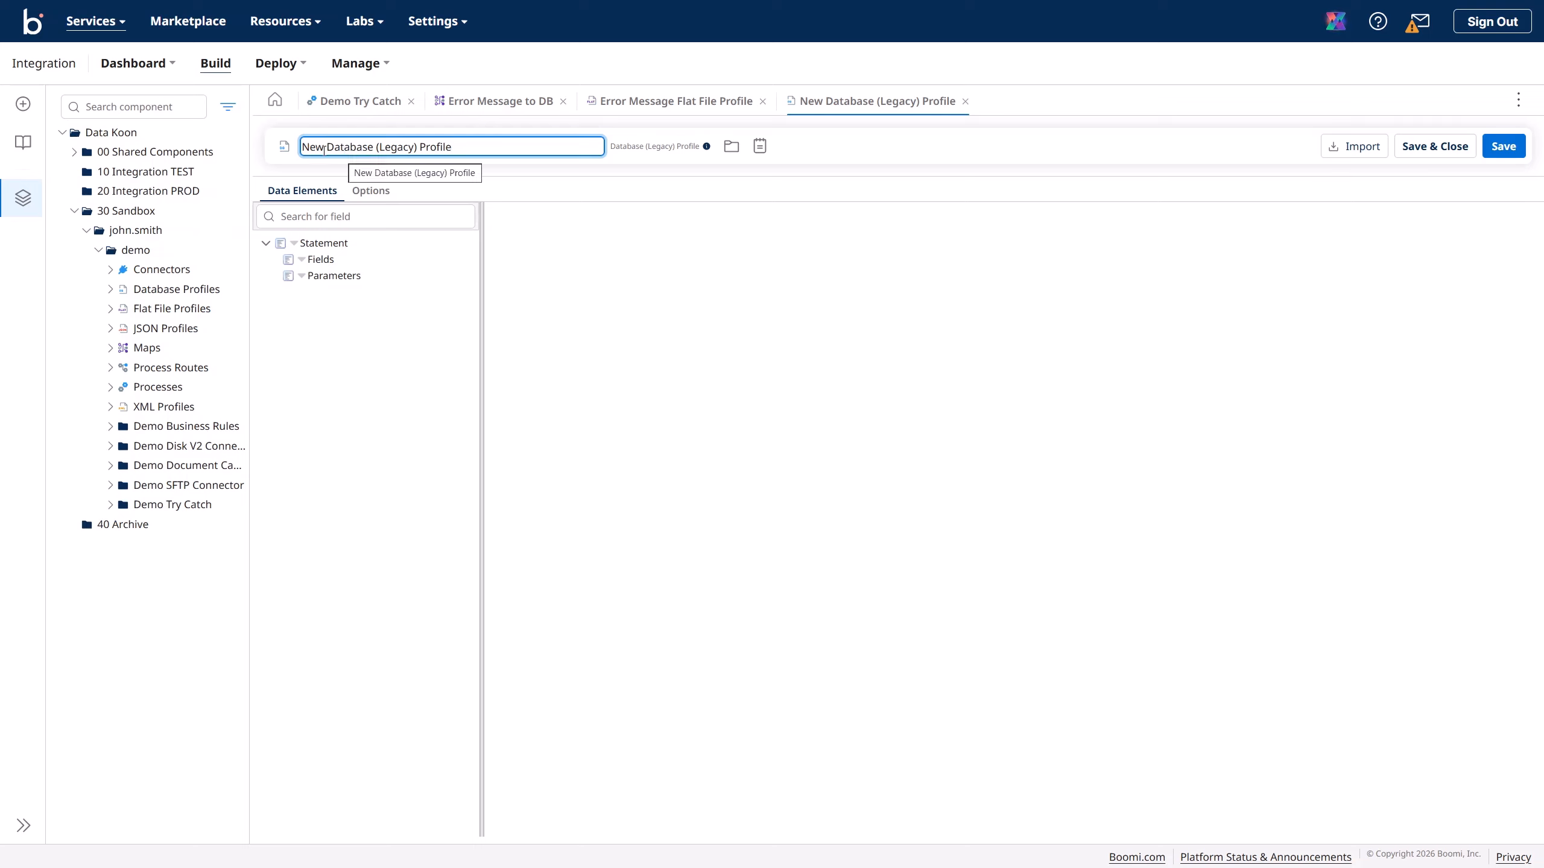
pyautogui.doubleClick(322, 147)
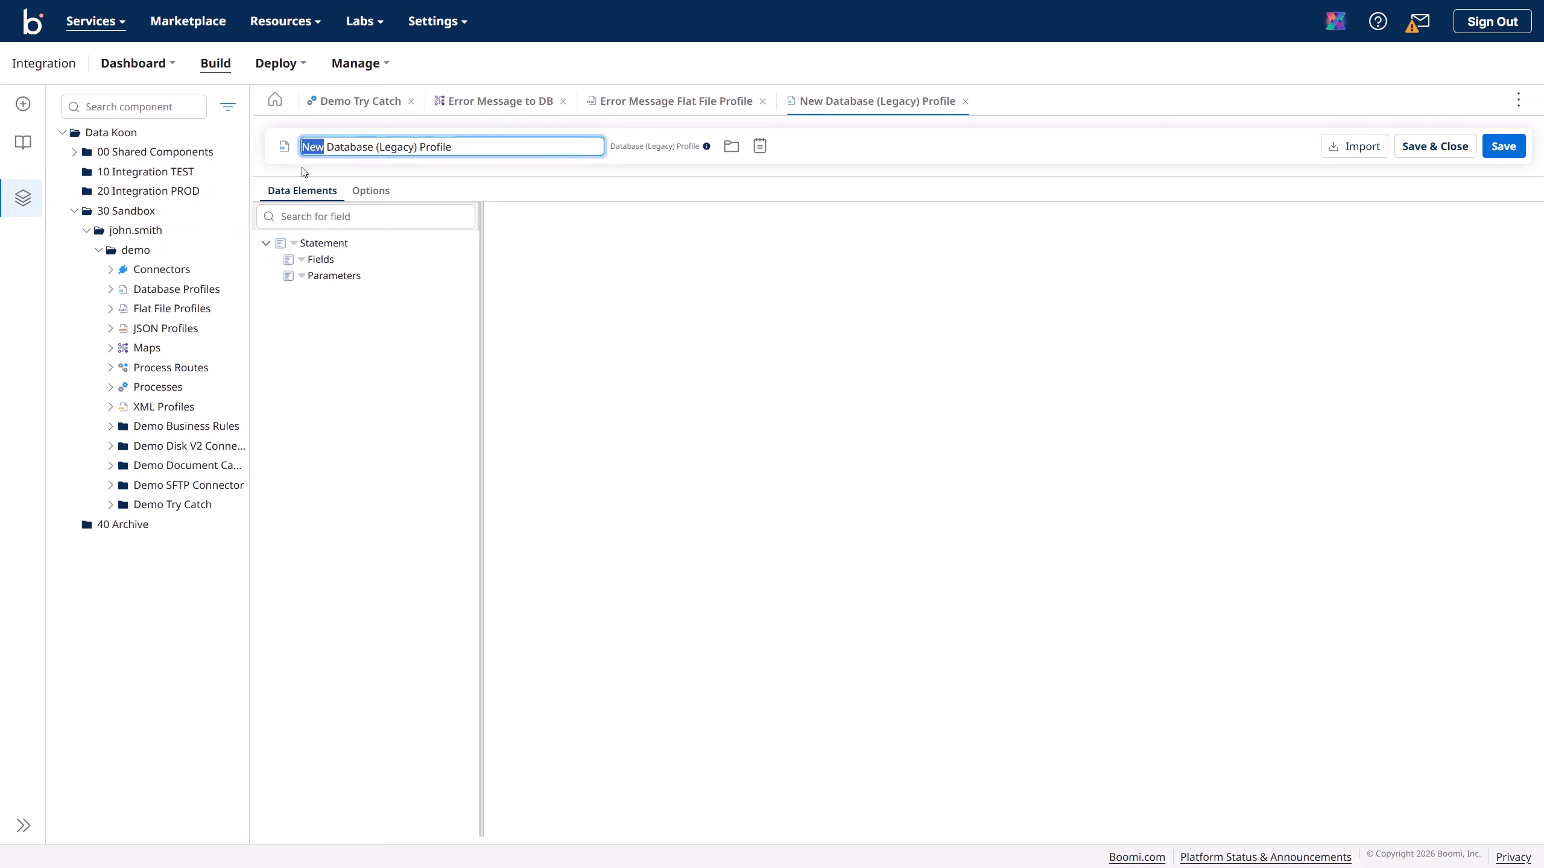
pyautogui.write('Error Mes')
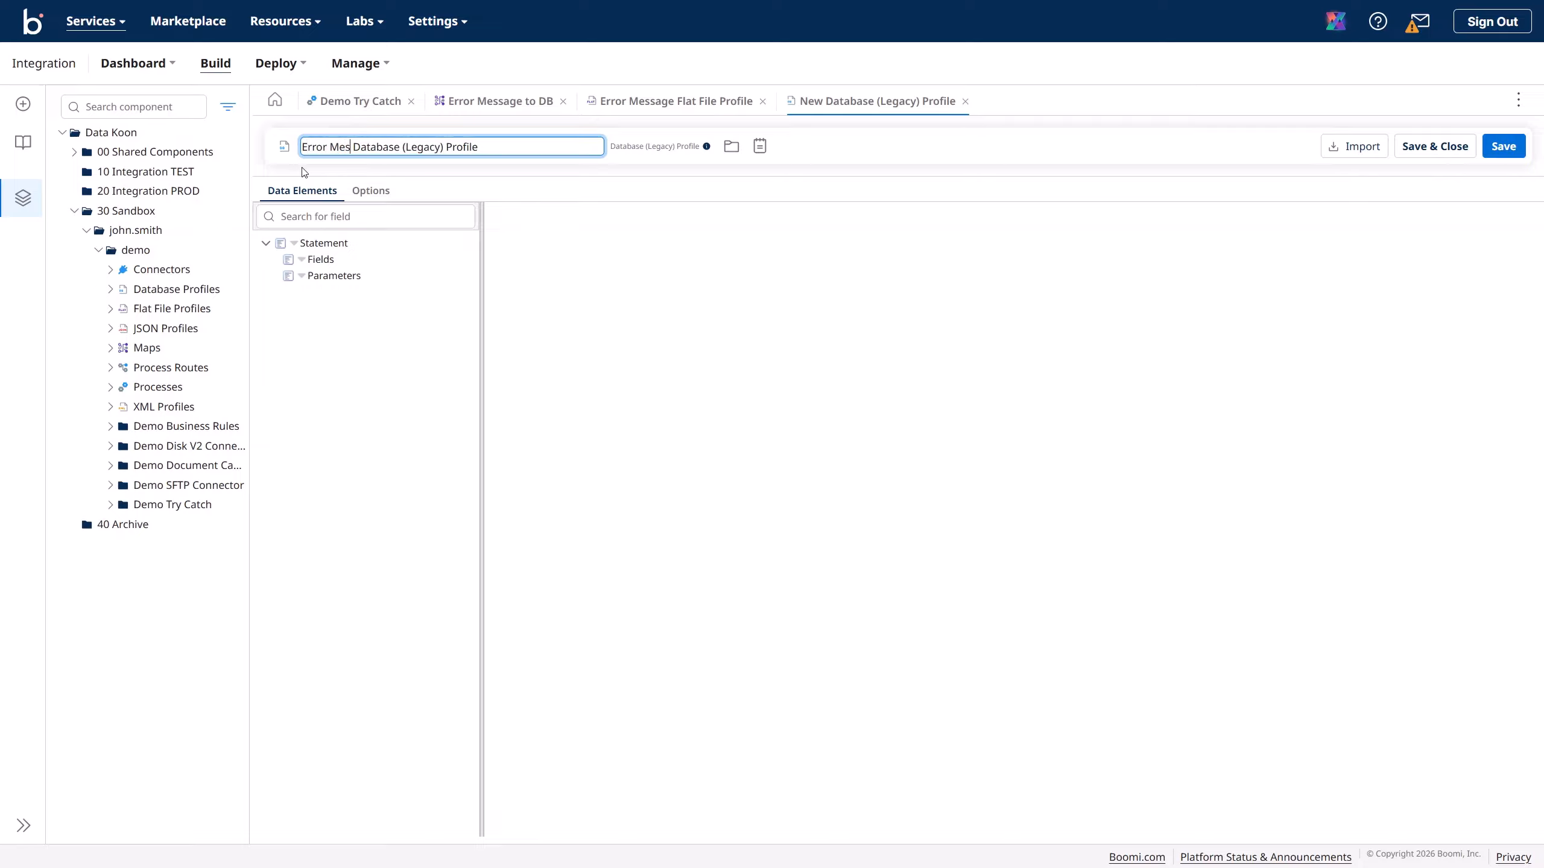
pyautogui.write('sage')
# - Examine the database profile's statement details, the available statement types and the execution type choices
pyautogui.click(332, 242)
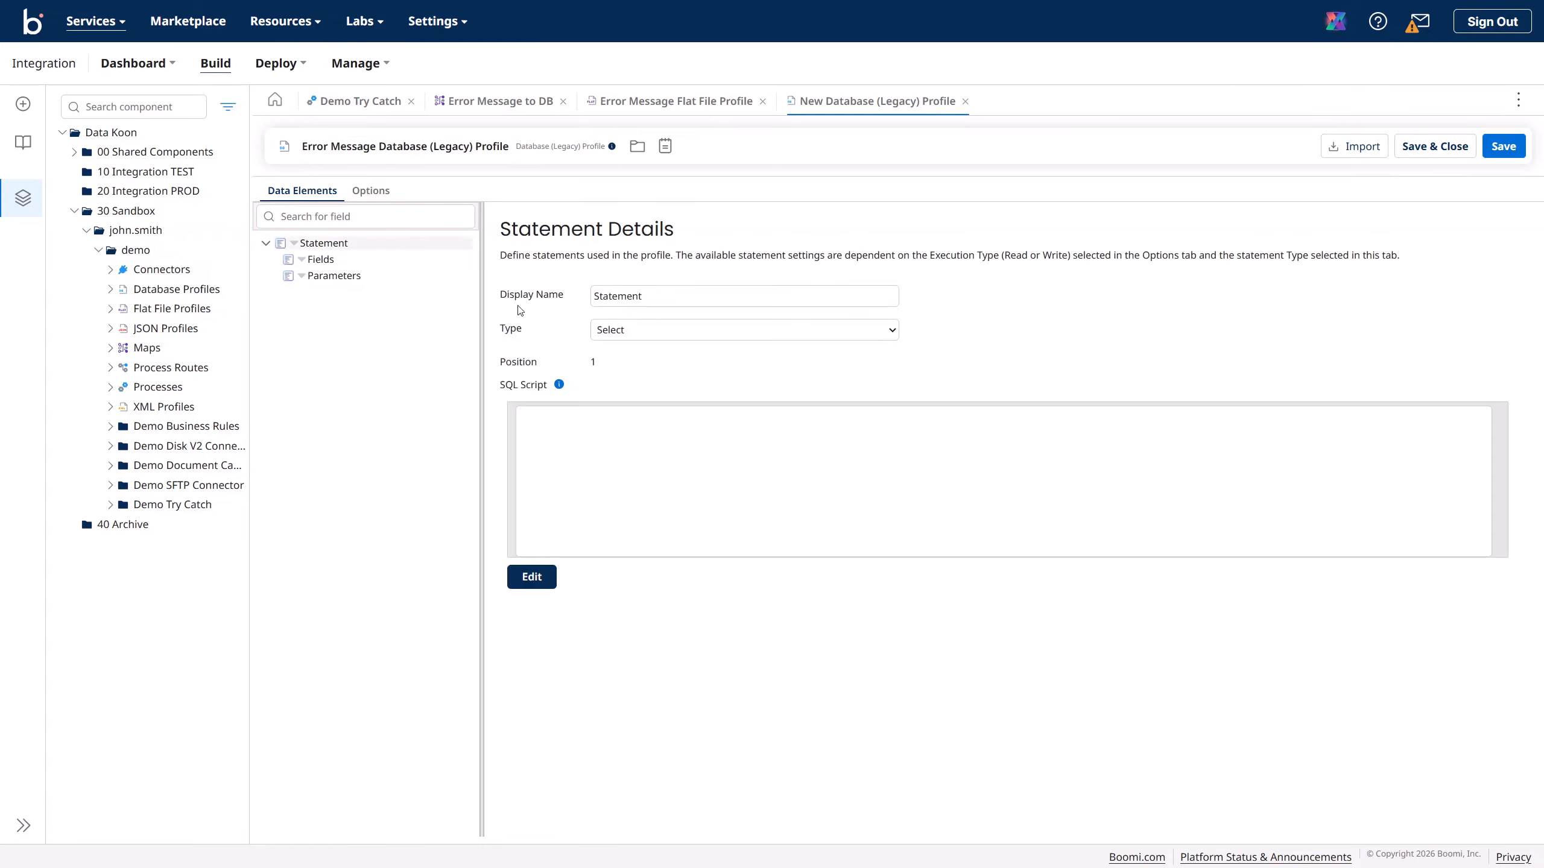
pyautogui.click(594, 303)
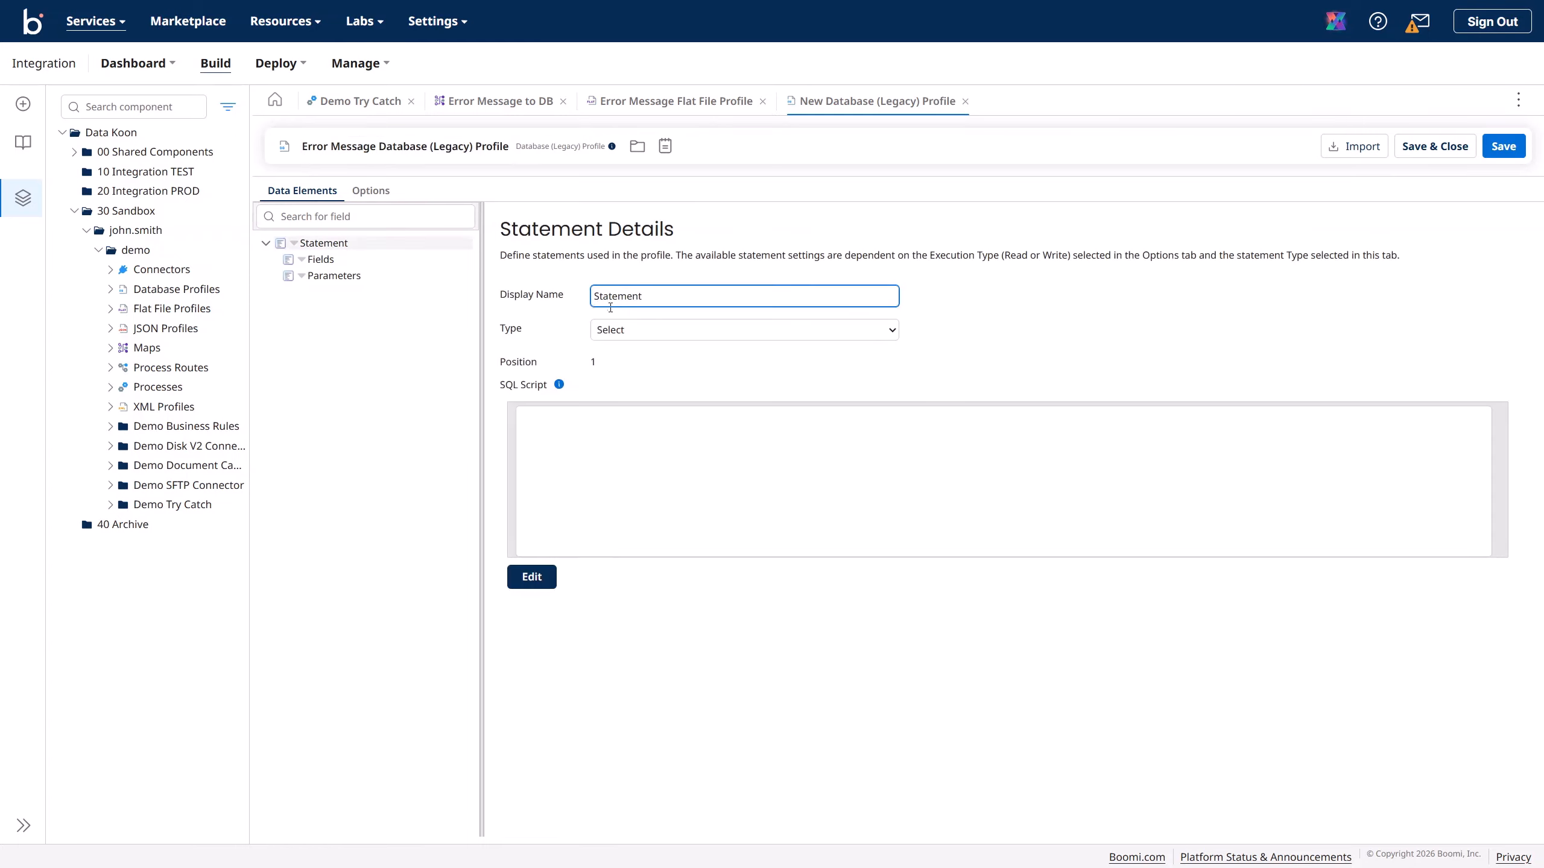
pyautogui.click(607, 330)
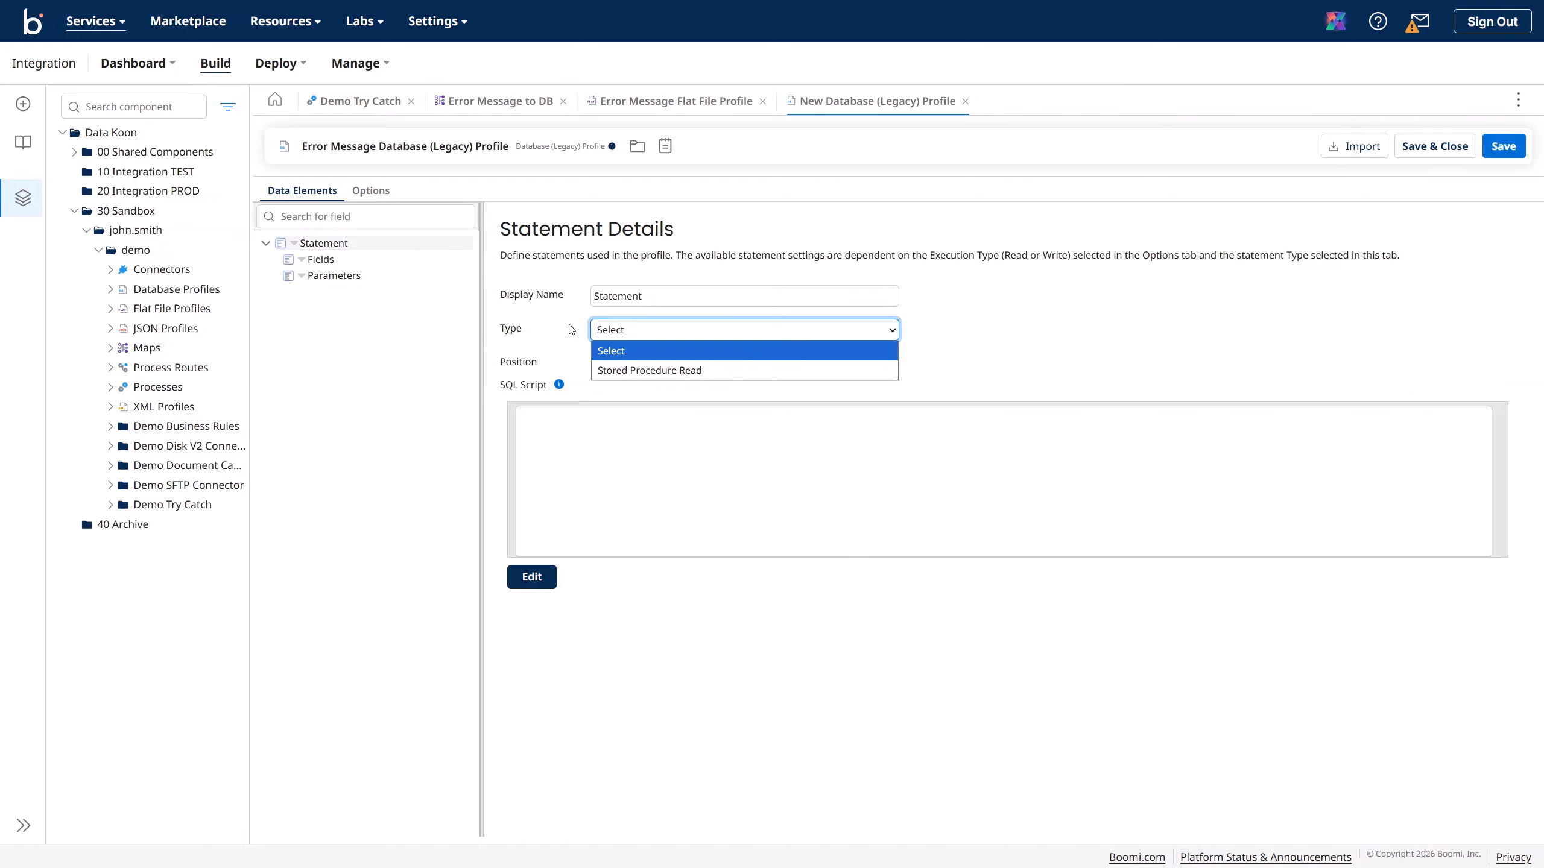
pyautogui.click(611, 296)
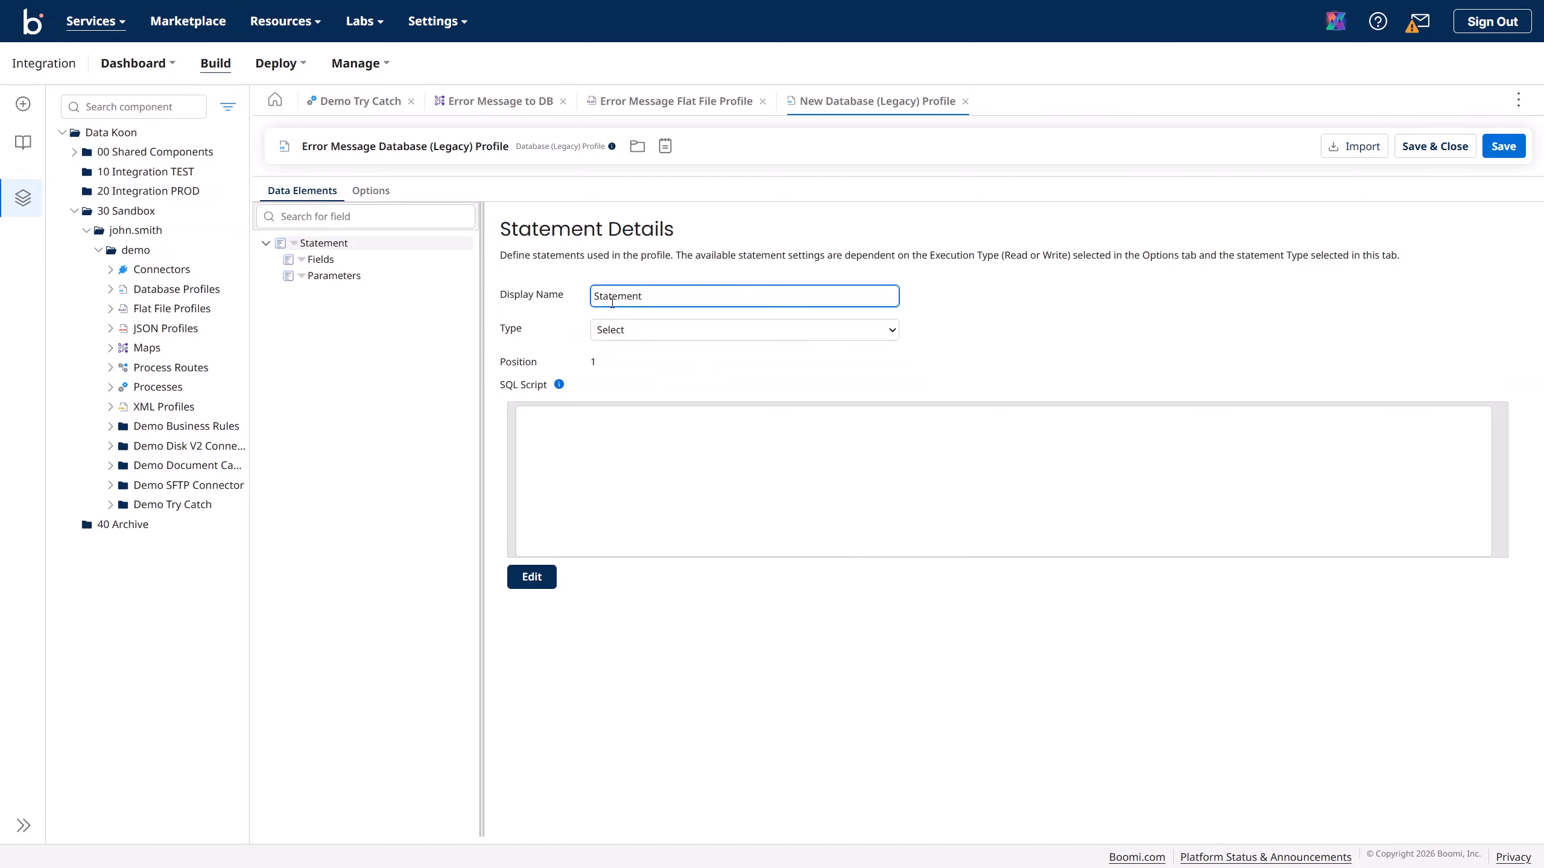
pyautogui.click(389, 192)
pyautogui.click(401, 234)
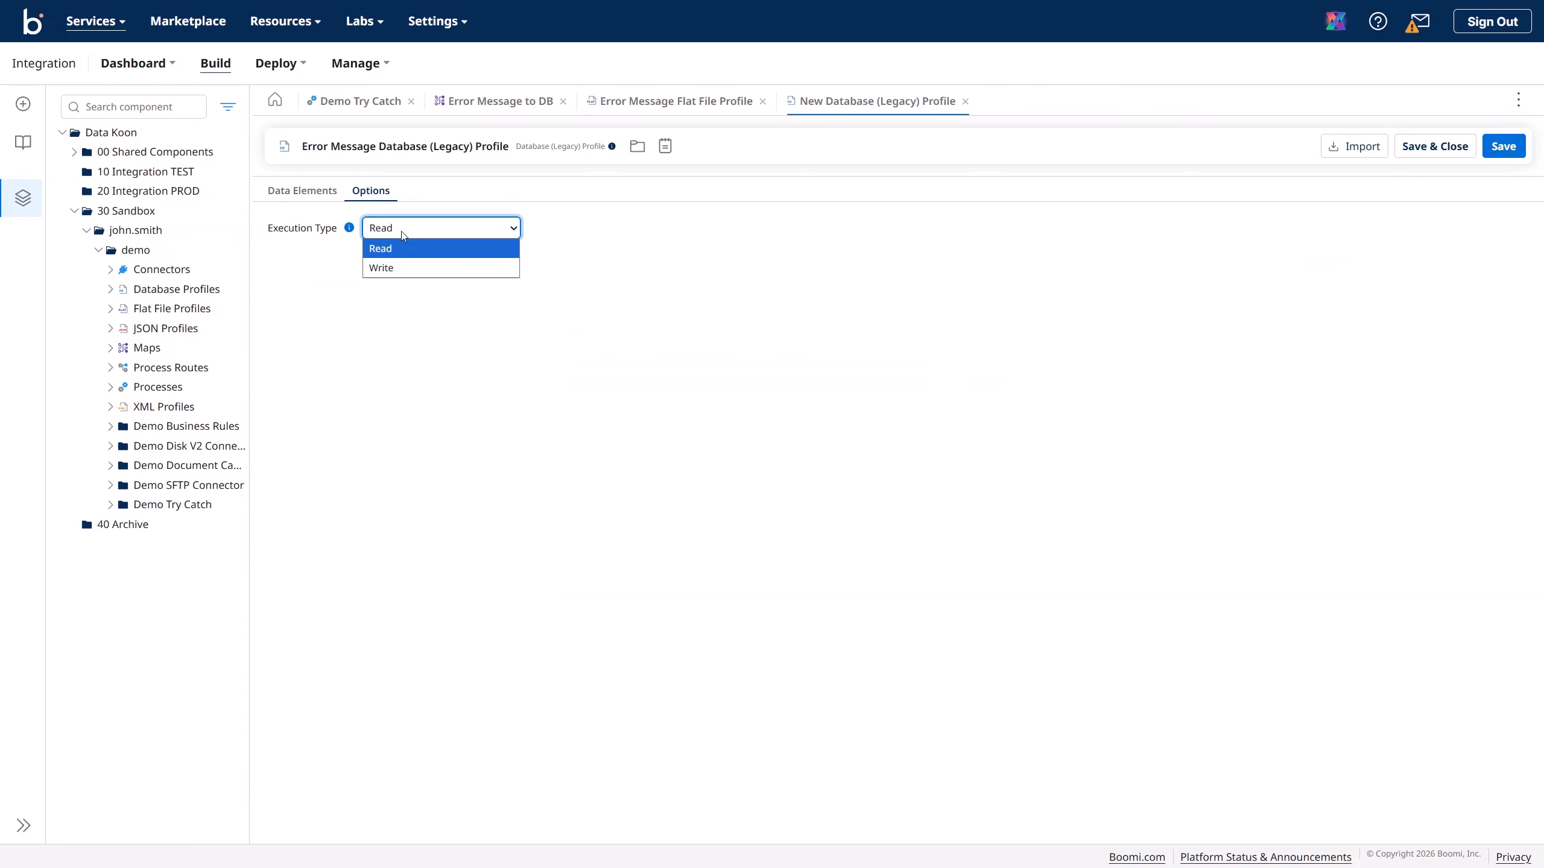
pyautogui.click(401, 234)
pyautogui.click(304, 192)
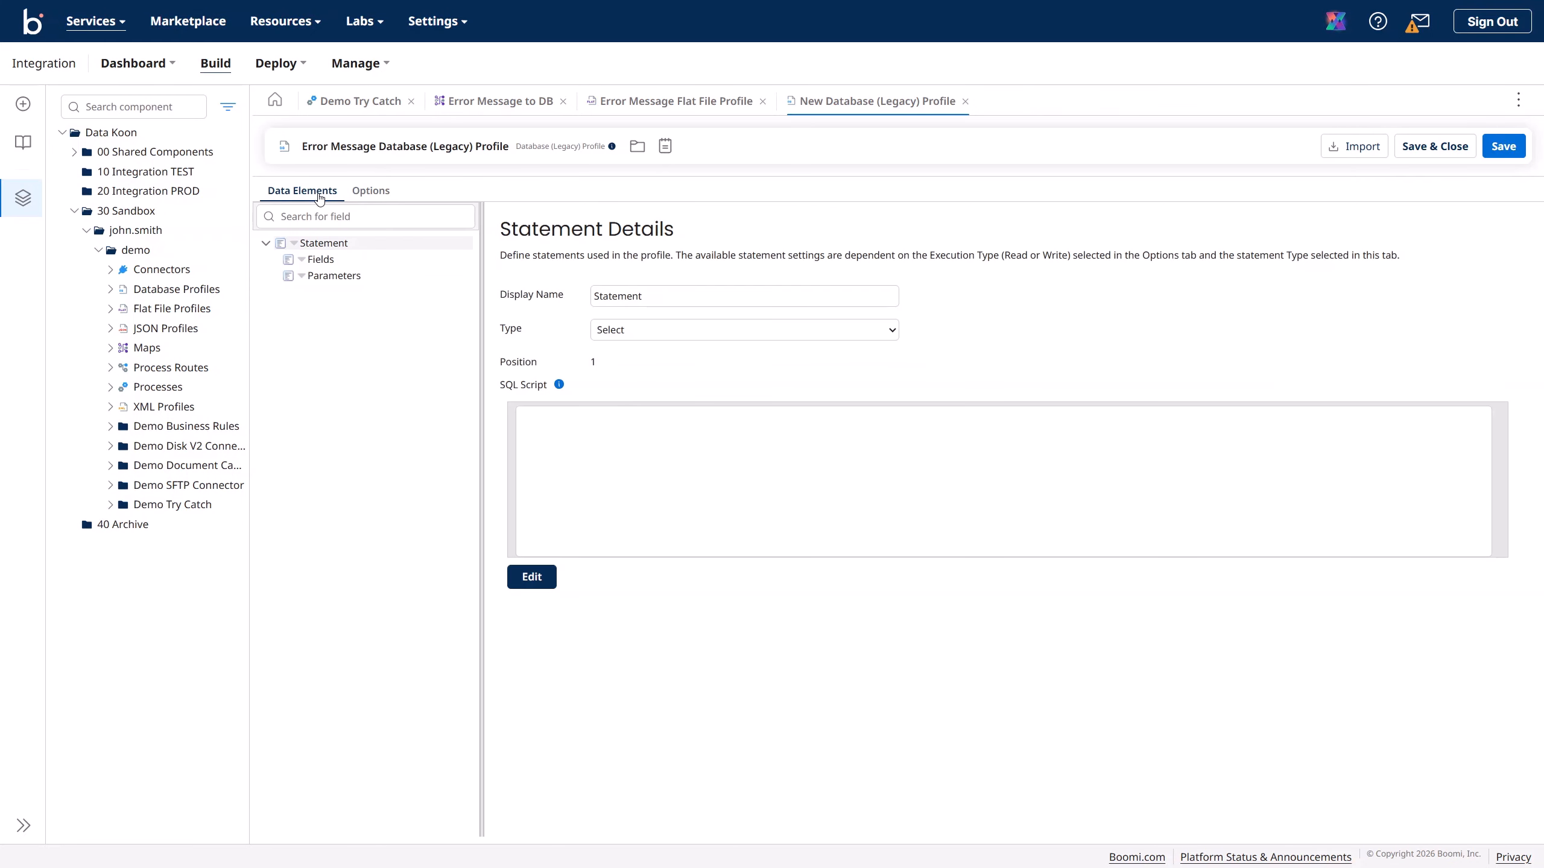
# - Set the database profile's execution type to Write
pyautogui.click(371, 192)
pyautogui.click(385, 230)
pyautogui.click(387, 267)
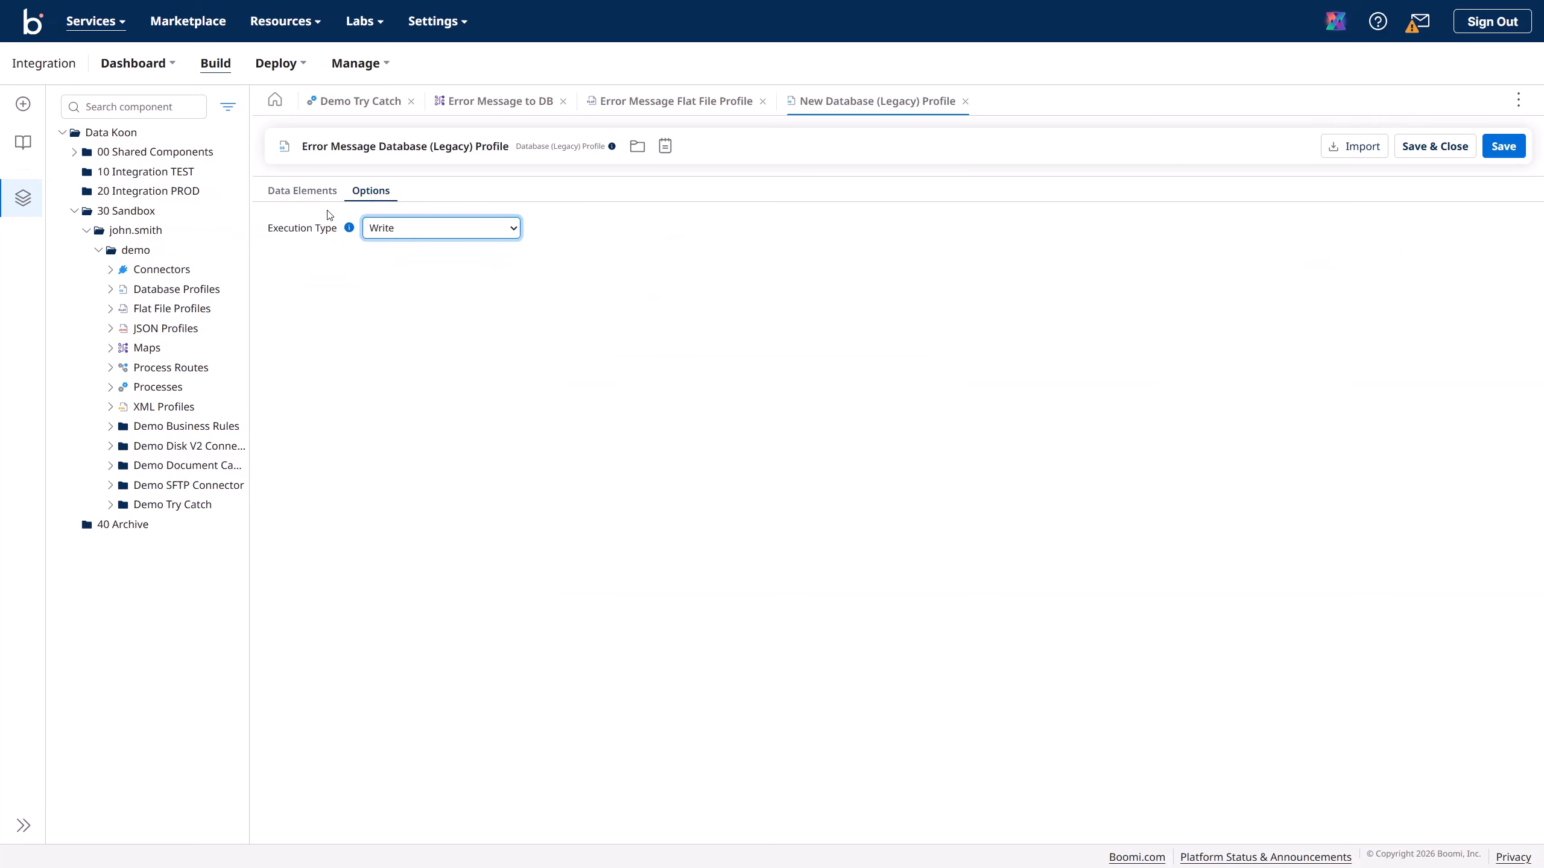
# - Set the profile statement's type to Dynamic Insert
pyautogui.click(310, 193)
pyautogui.click(328, 243)
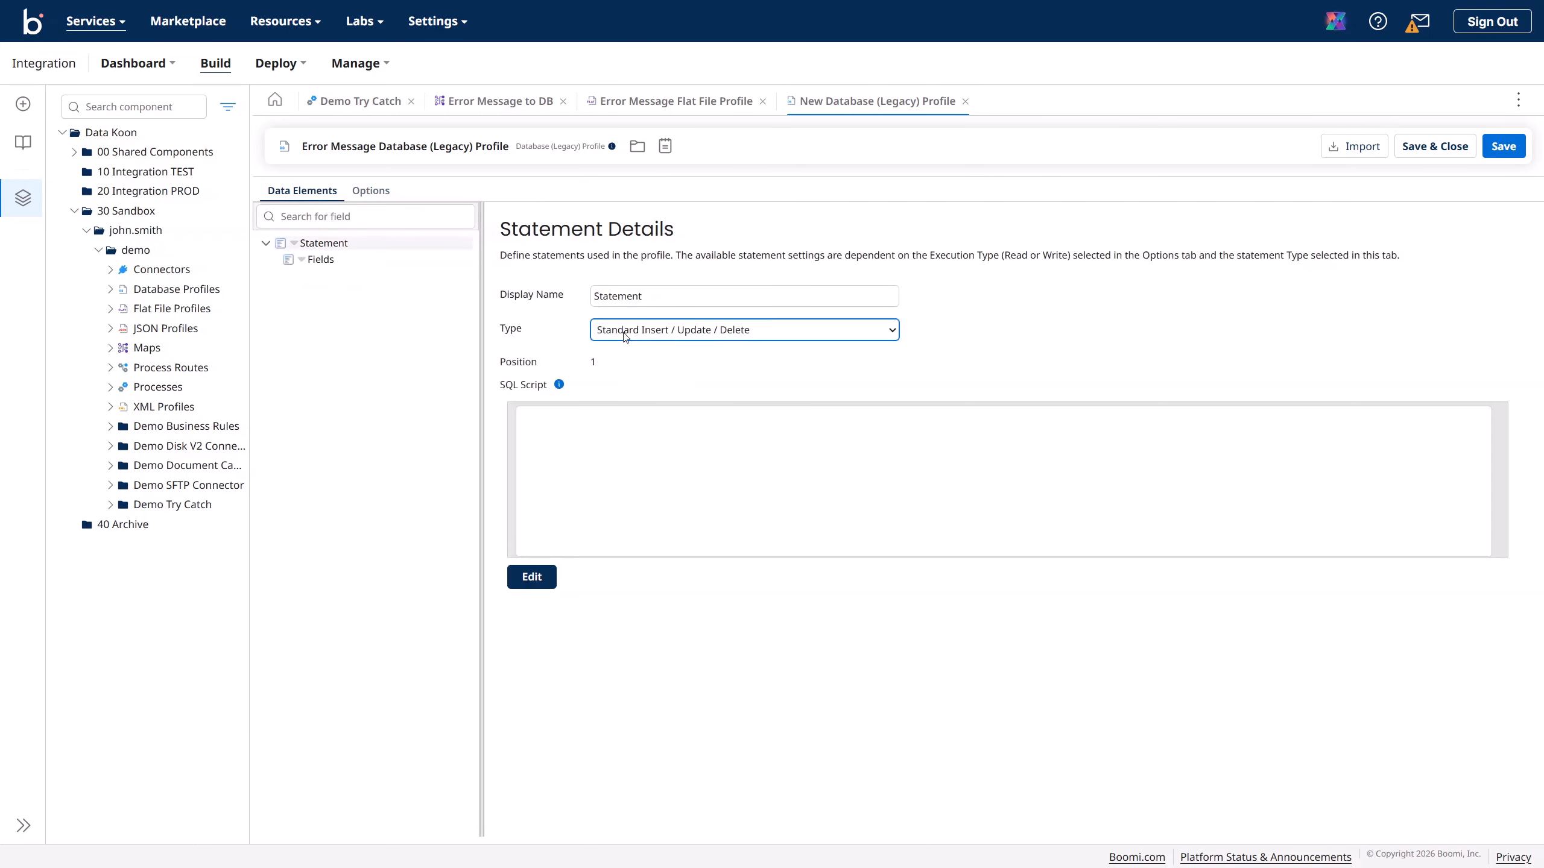
pyautogui.click(553, 418)
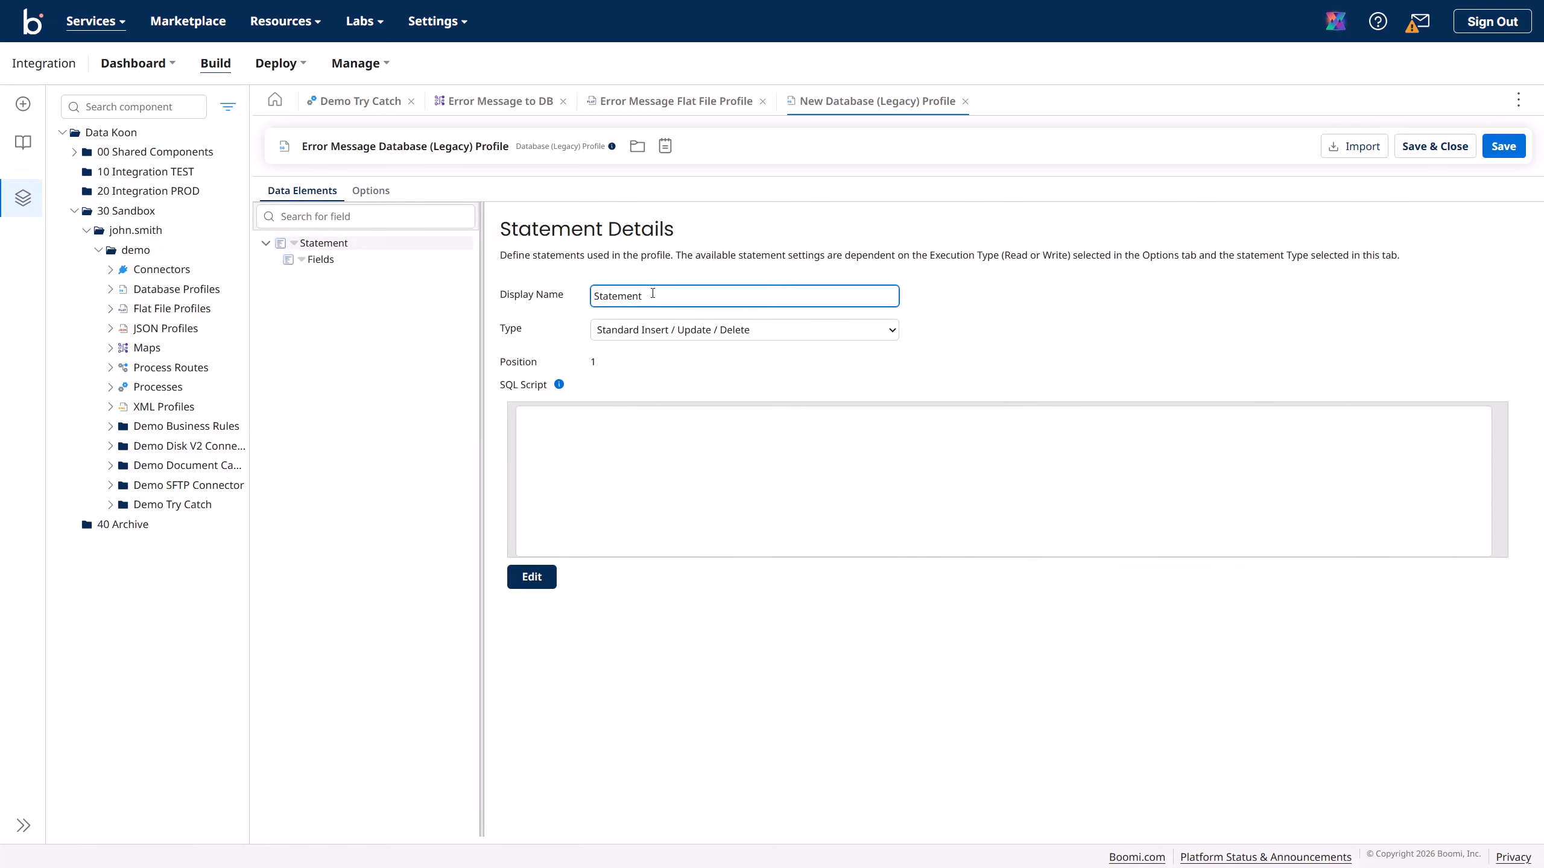
pyautogui.click(660, 336)
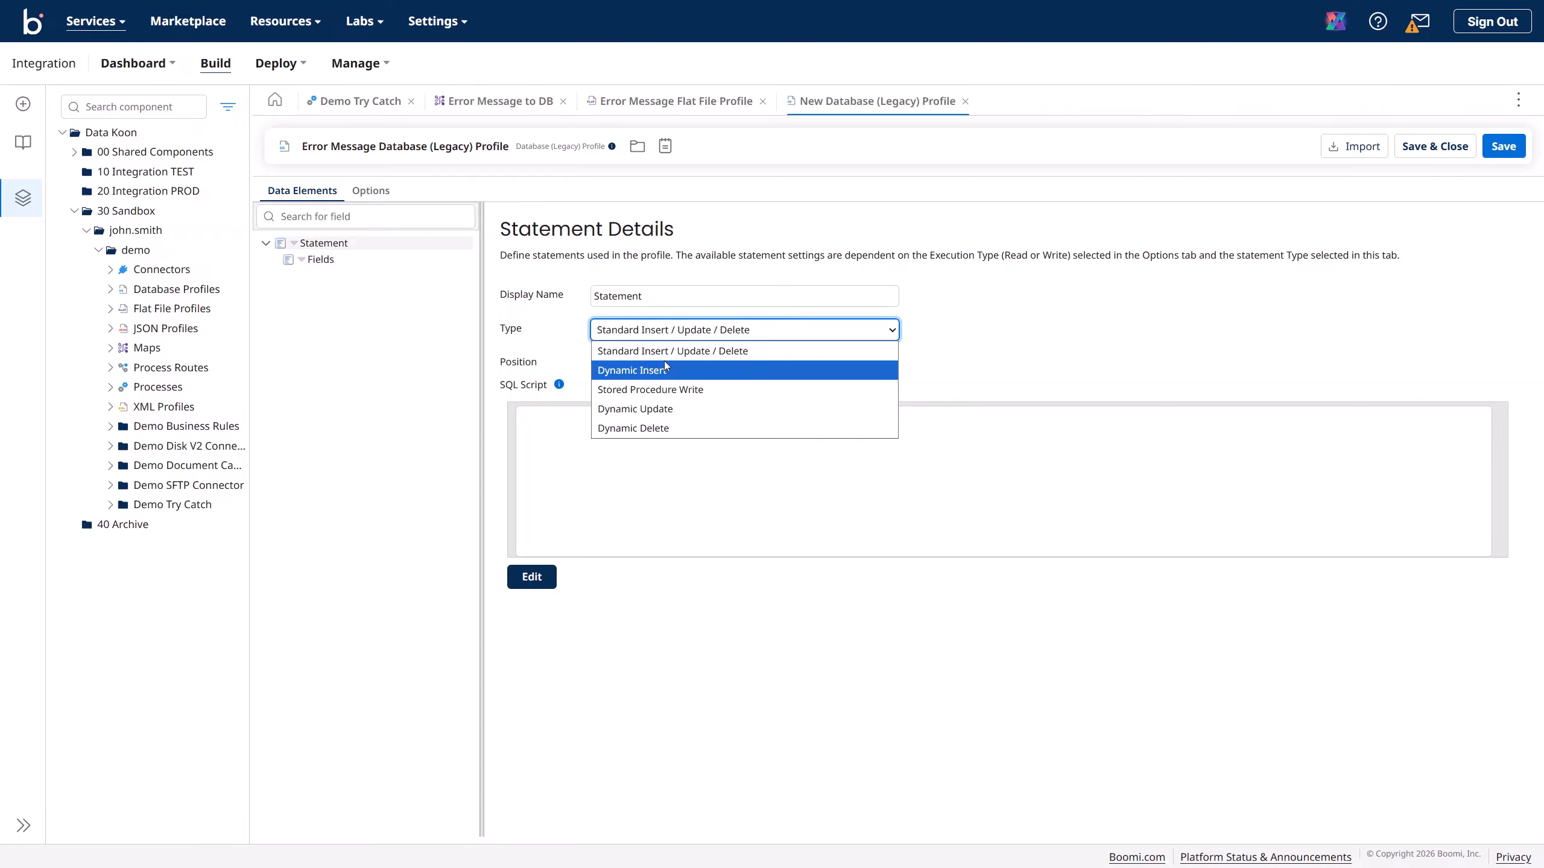
pyautogui.click(666, 365)
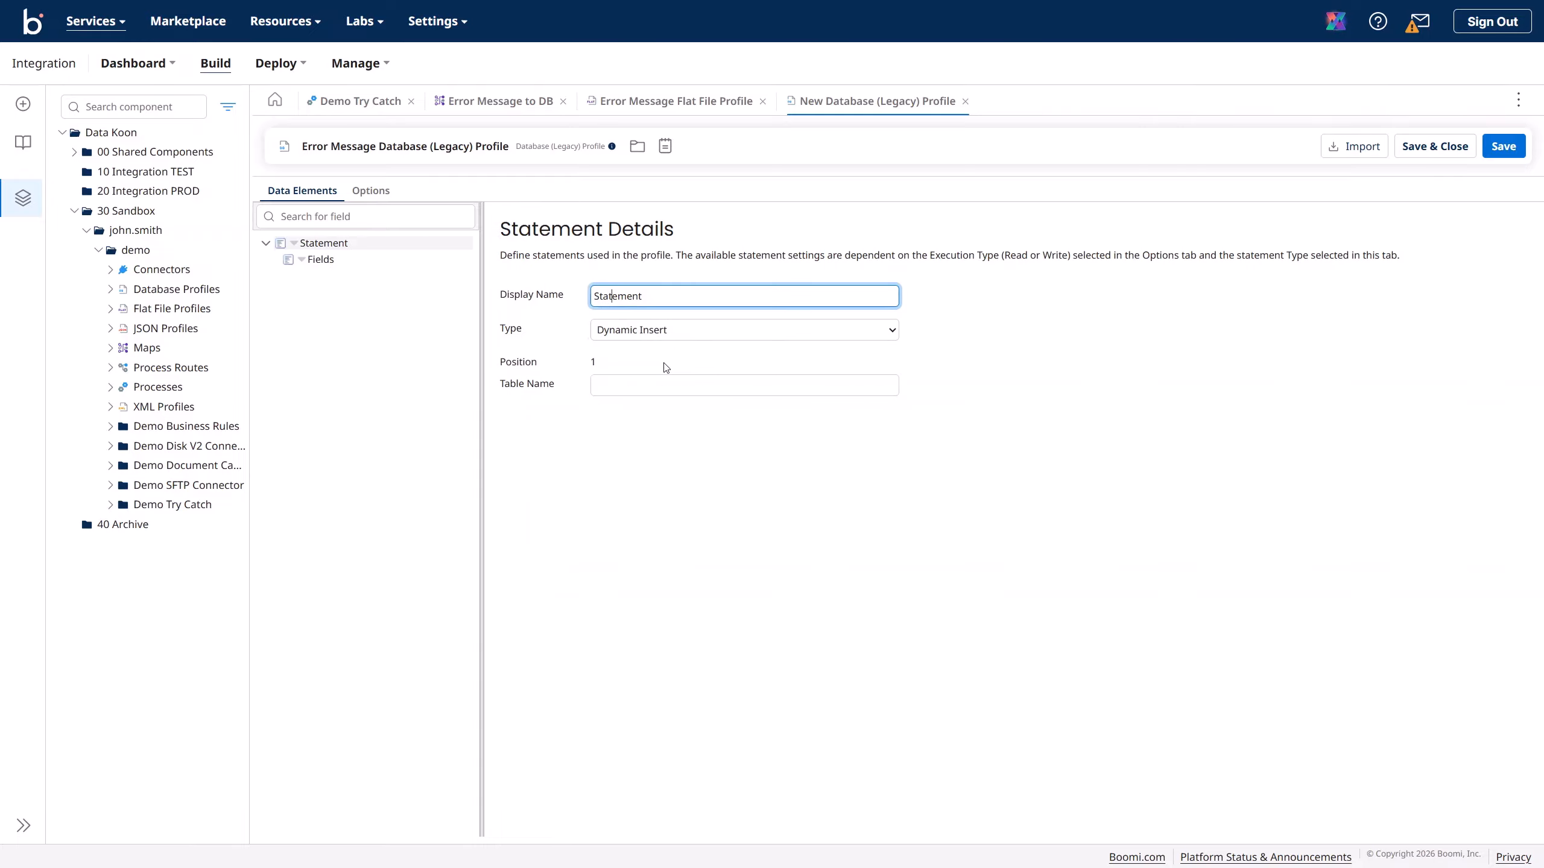
# - Check the execution type options and the Fields element, then set the statement's table name to errors
pyautogui.click(641, 383)
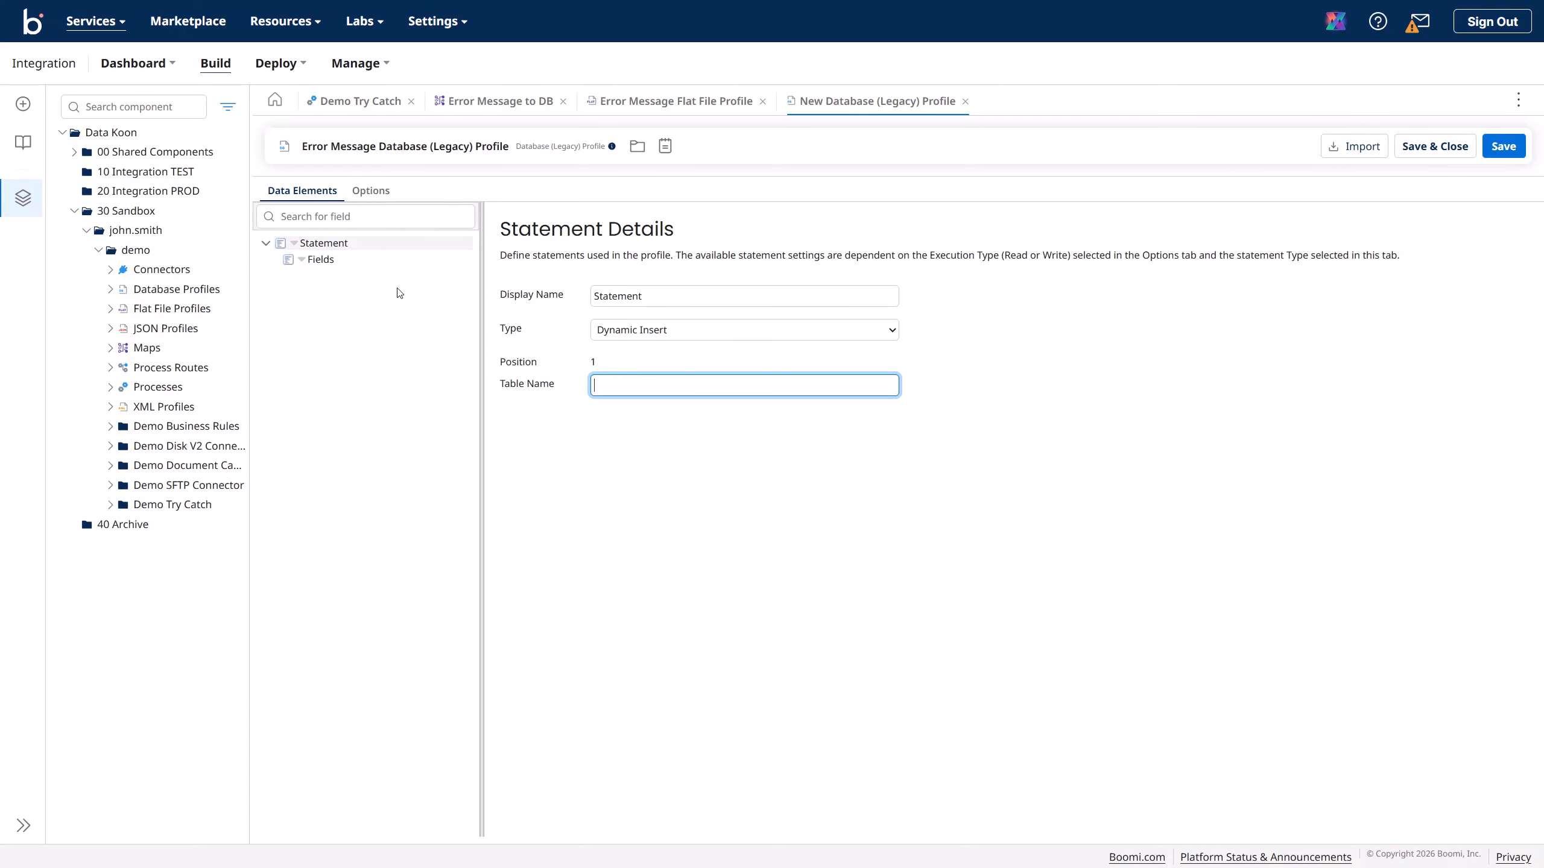
pyautogui.click(372, 191)
pyautogui.click(304, 192)
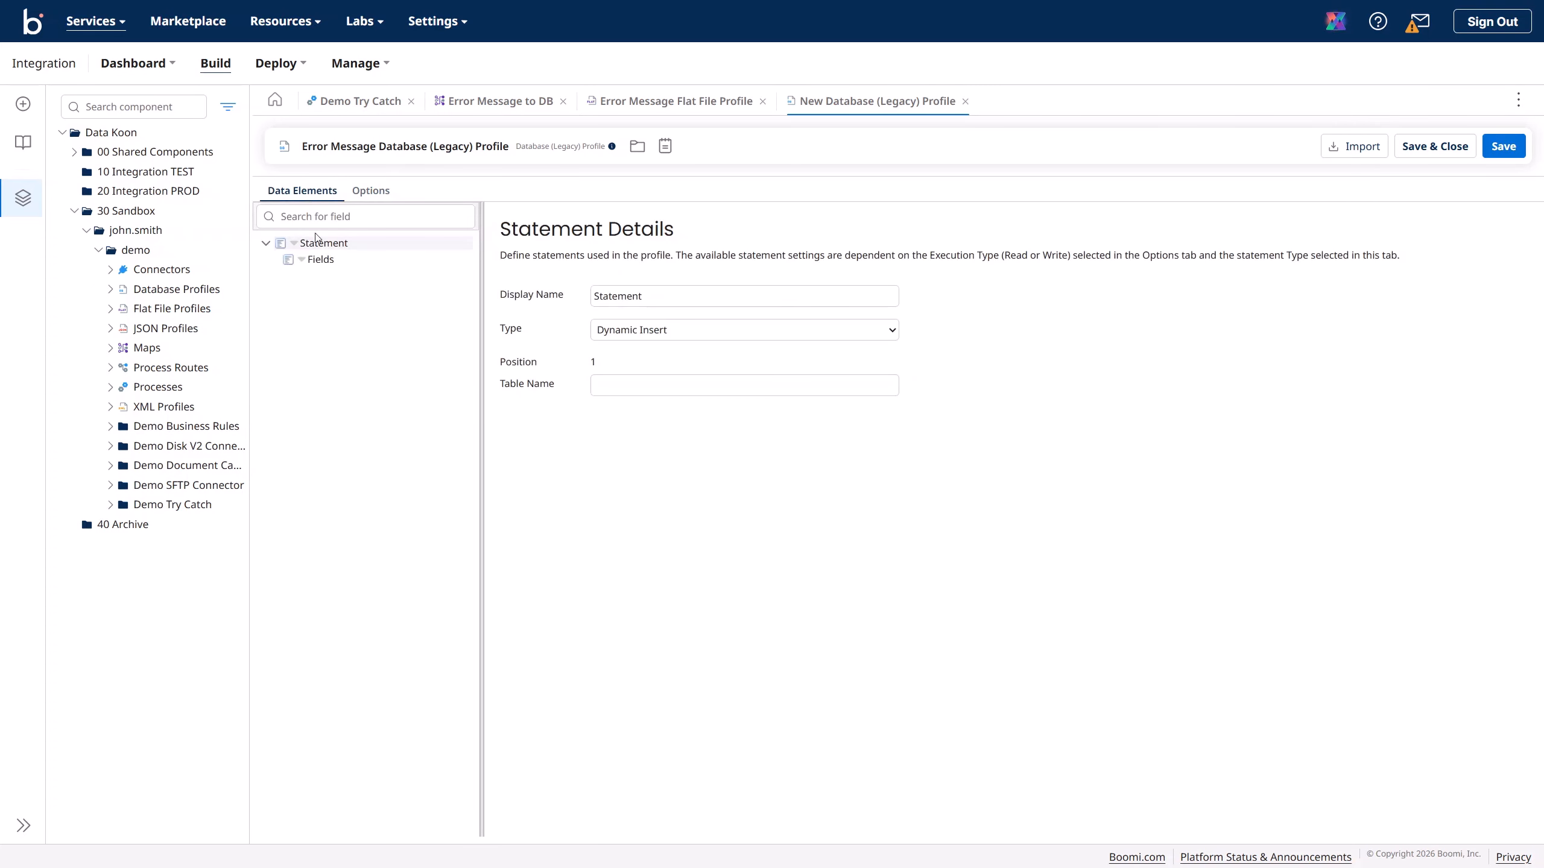
pyautogui.click(317, 260)
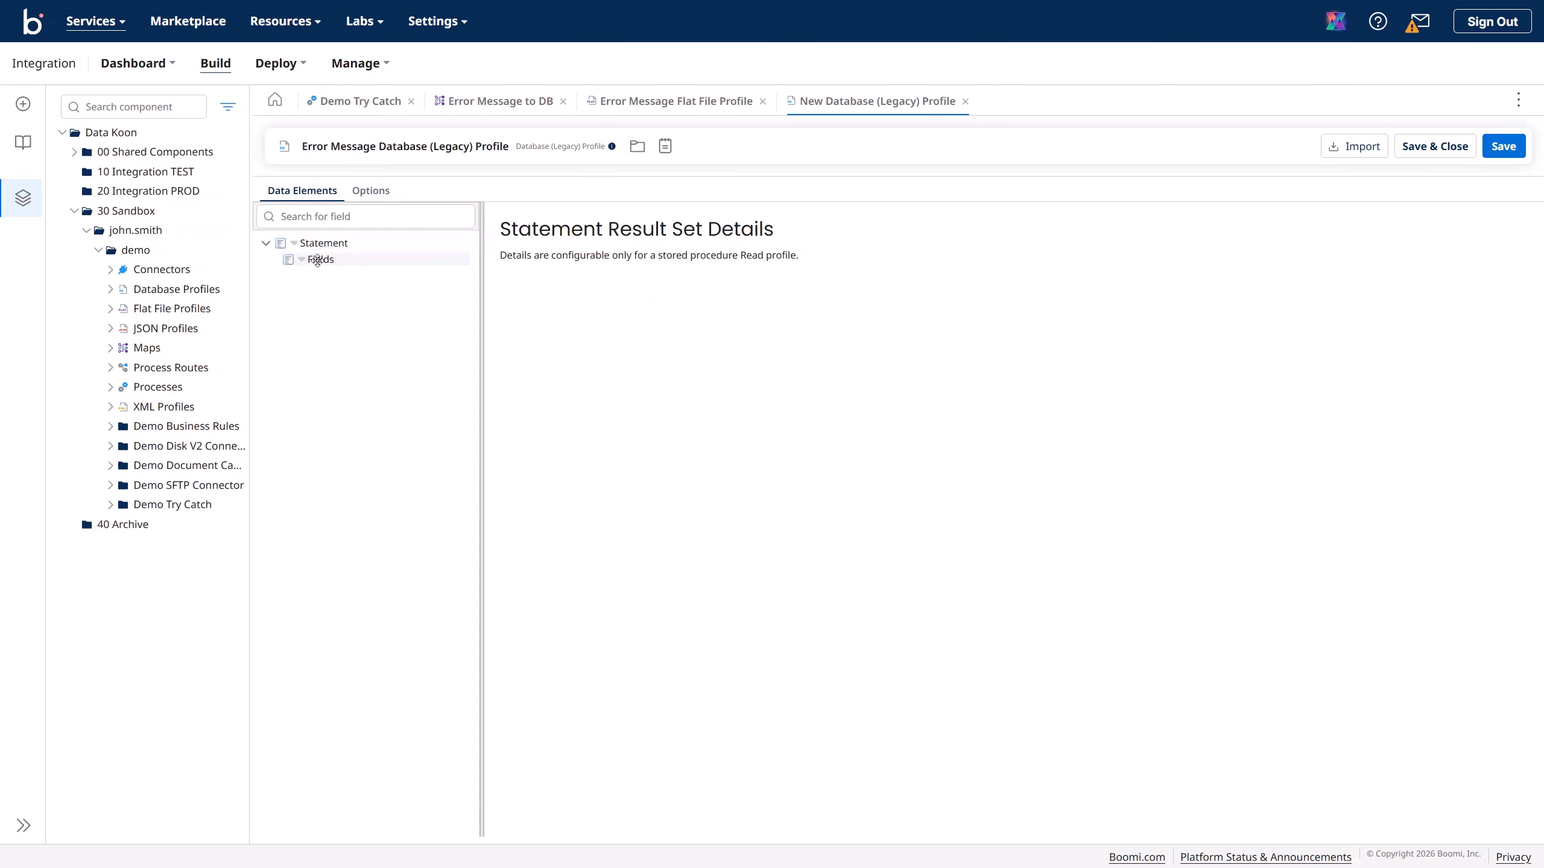
pyautogui.click(320, 243)
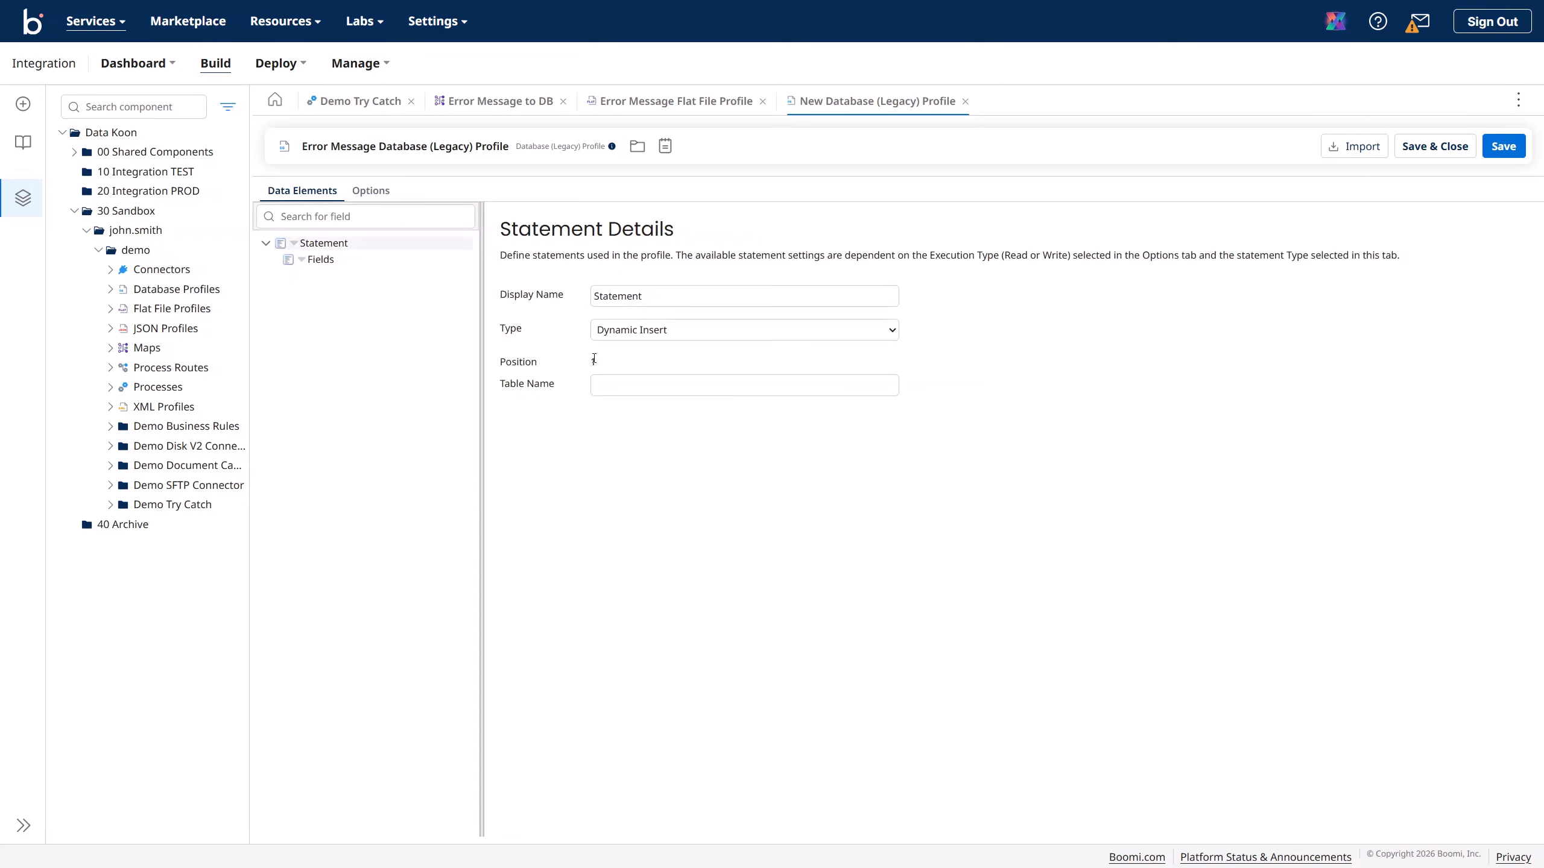
pyautogui.click(604, 382)
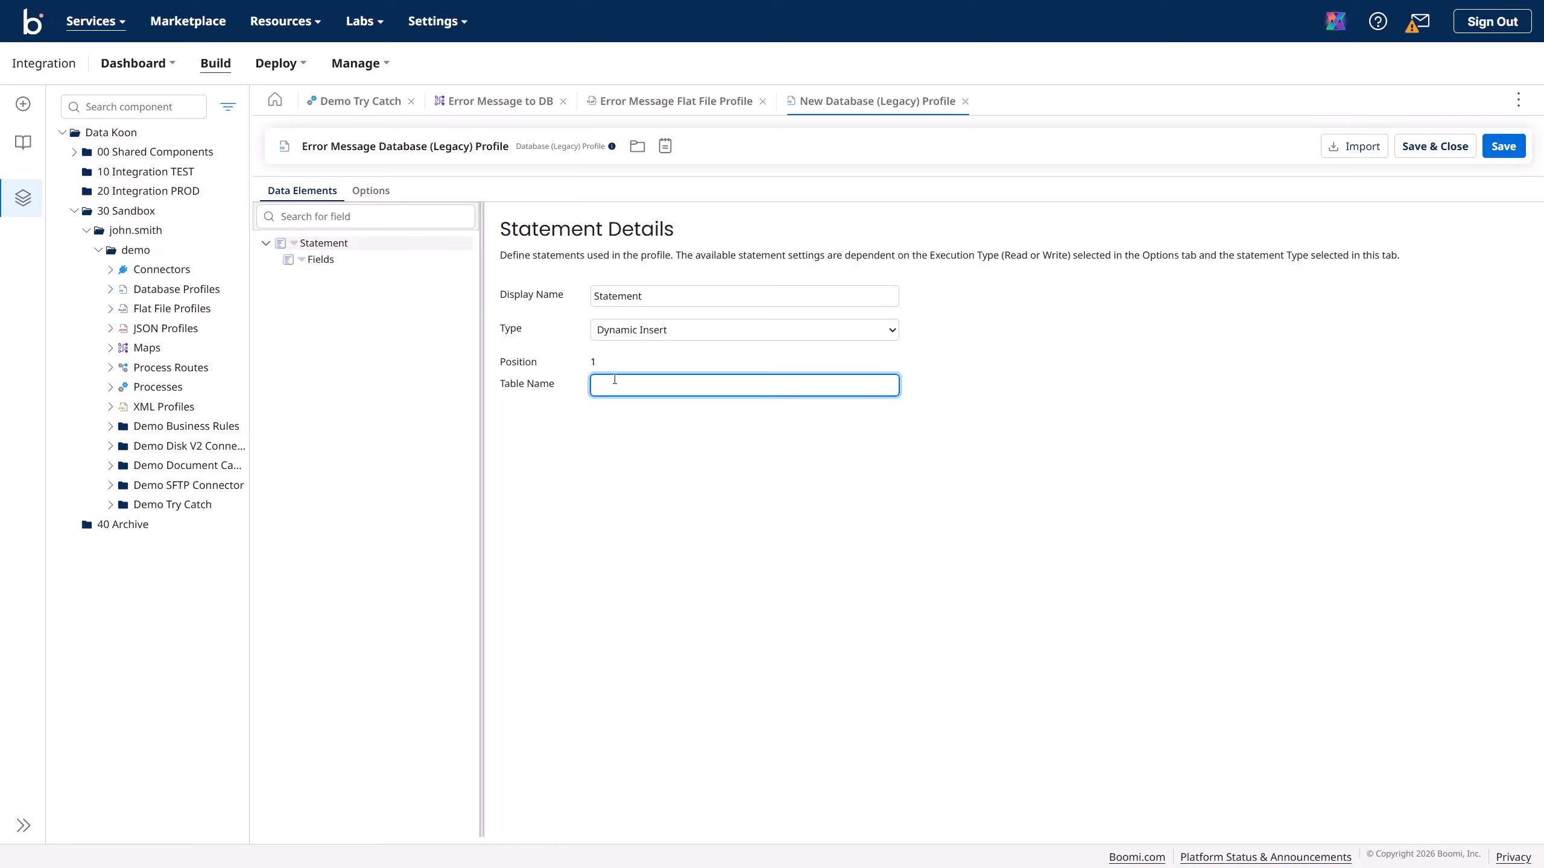
pyautogui.write('errors')
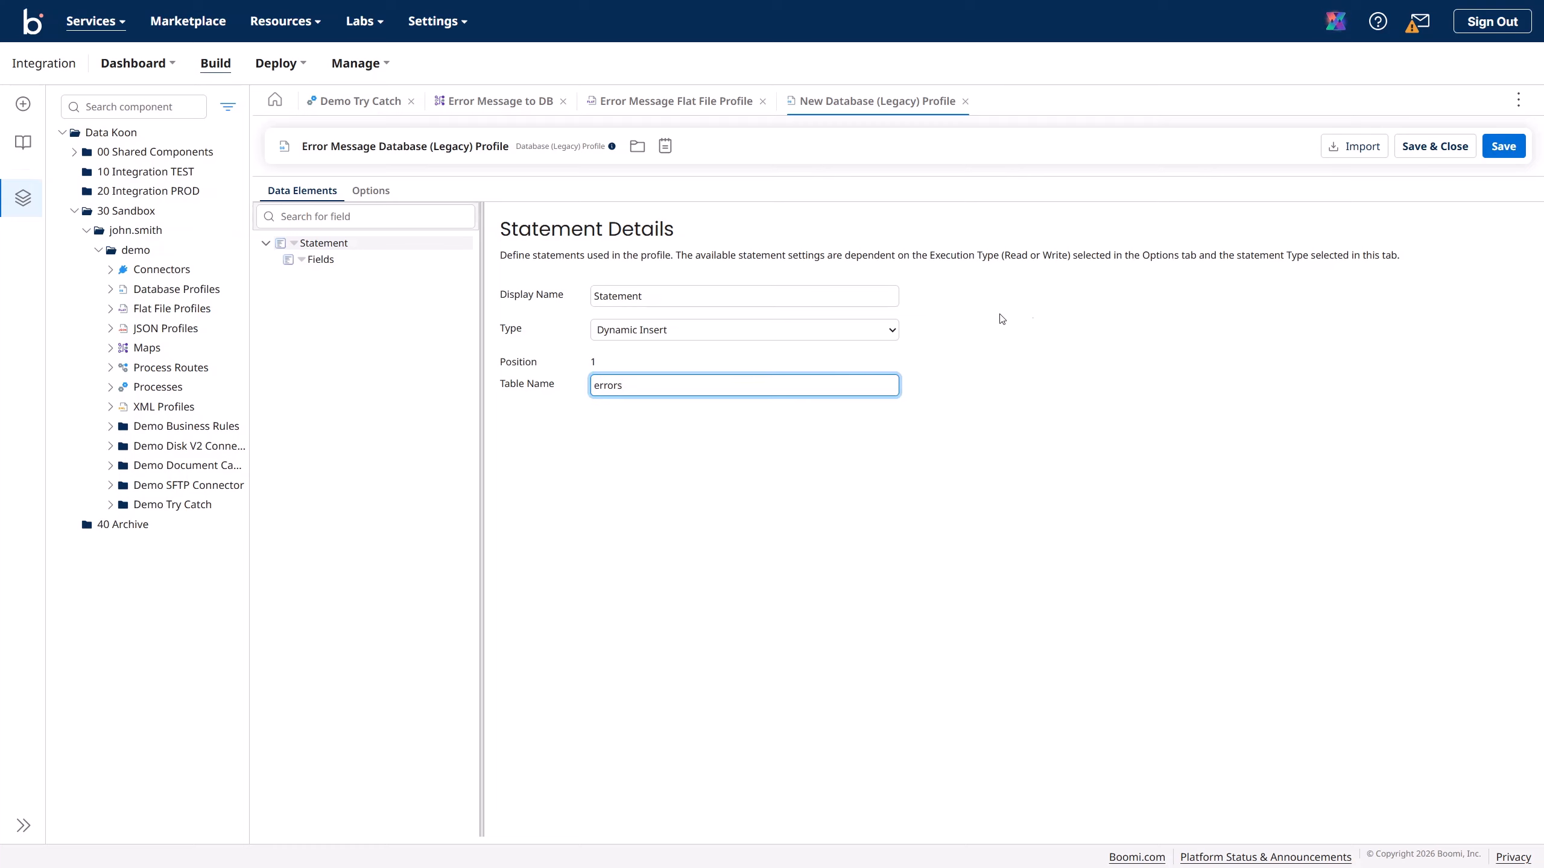
# - Start an import for the Error Message Database (Legacy) Profile
pyautogui.click(1361, 152)
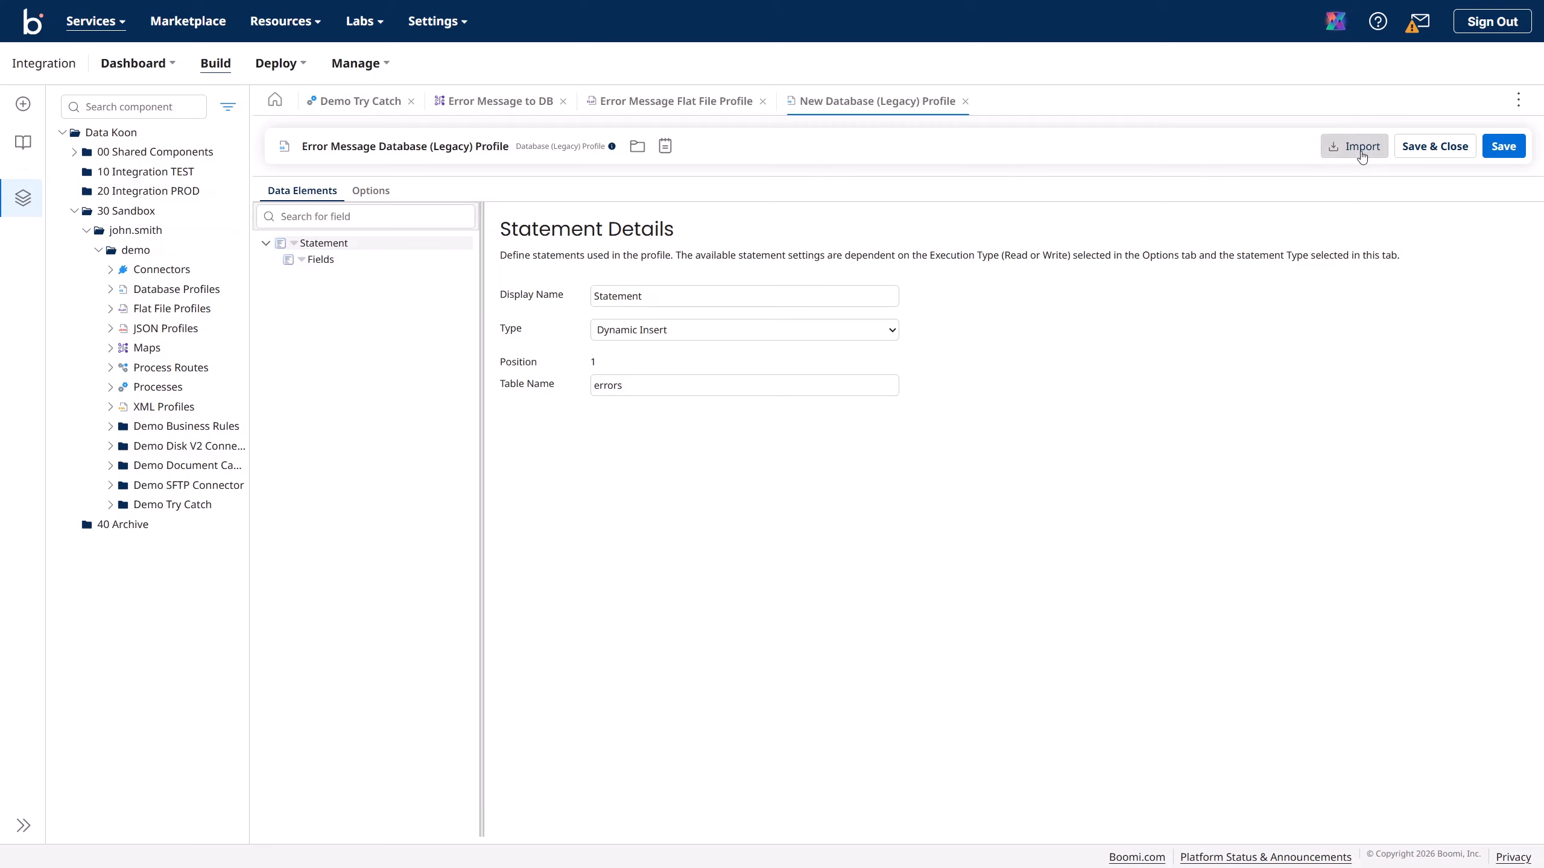
# - Choose Microsoft Azure SQL Database Connection as the database import's connection, leave the filters empty and proceed to the table list
pyautogui.click(657, 341)
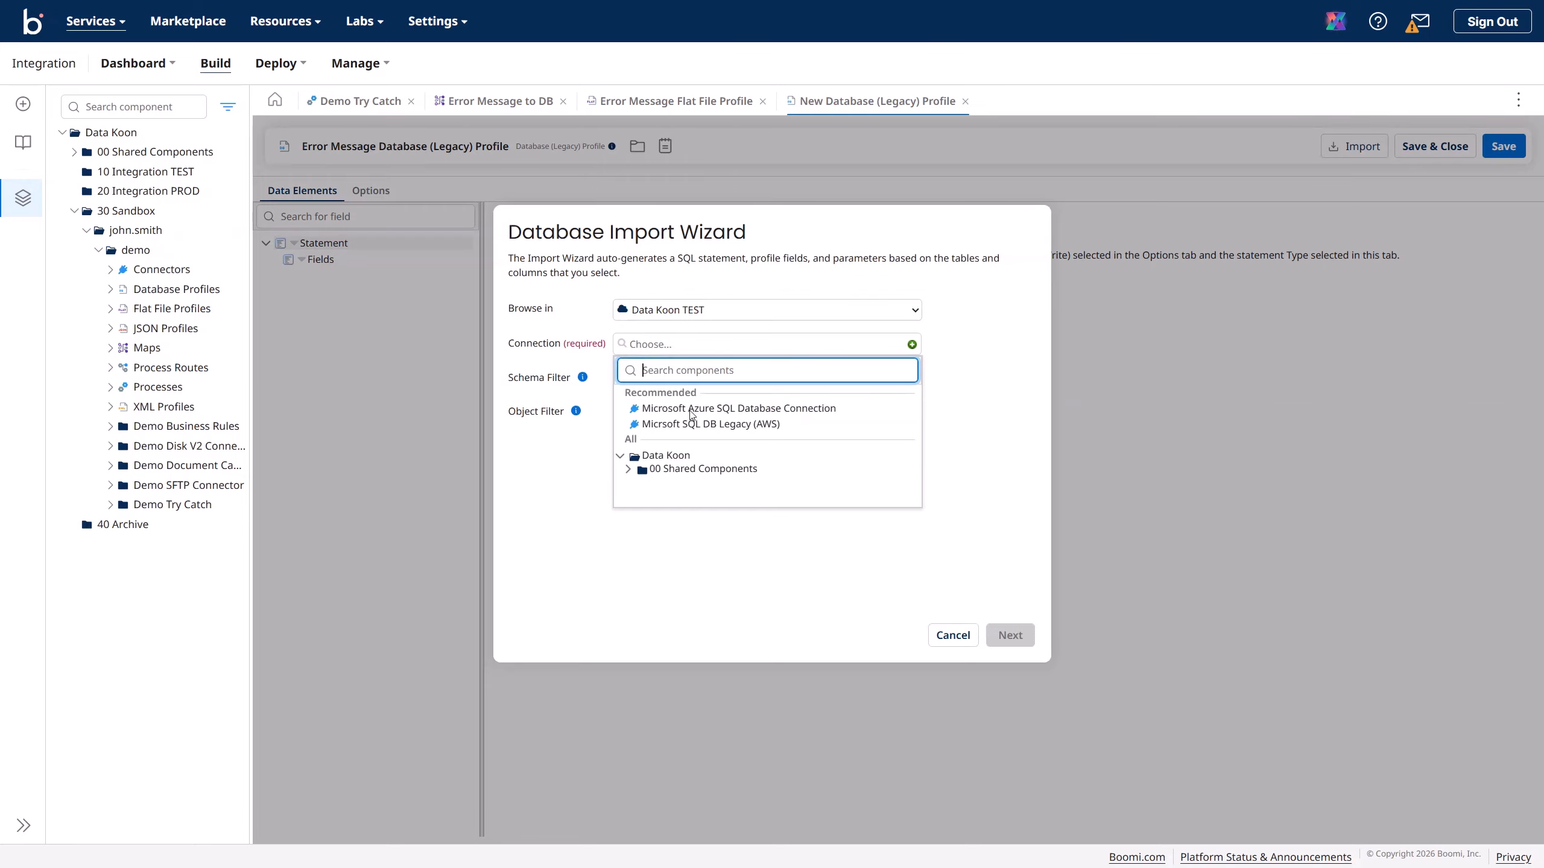
pyautogui.click(692, 409)
pyautogui.click(663, 382)
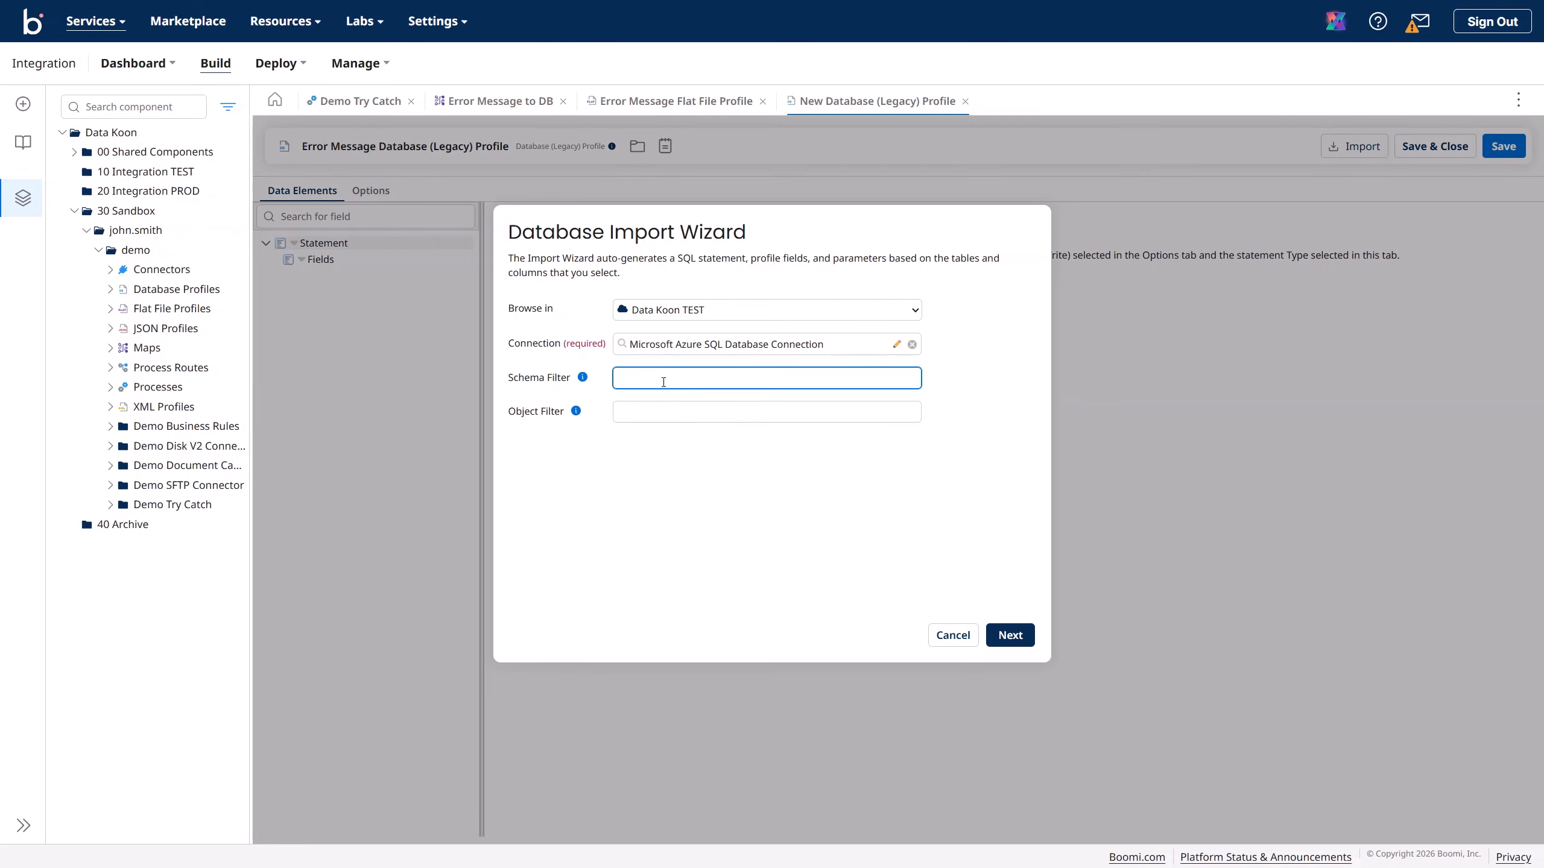
pyautogui.click(1010, 635)
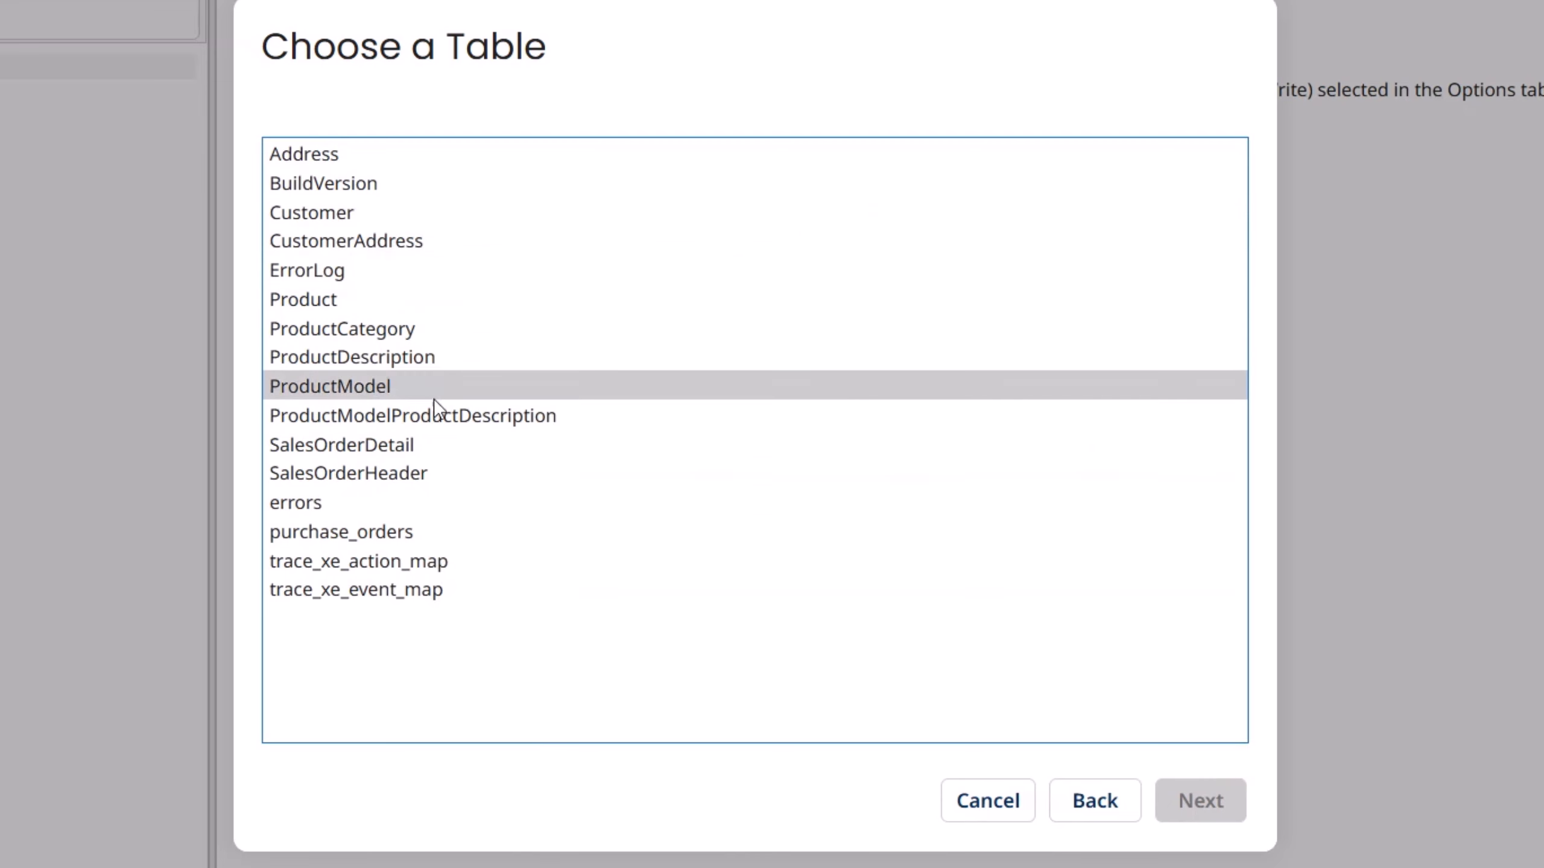
# - Import all columns of the errors table into the database profile, expand its fields and save the profile
pyautogui.click(336, 502)
pyautogui.click(1201, 800)
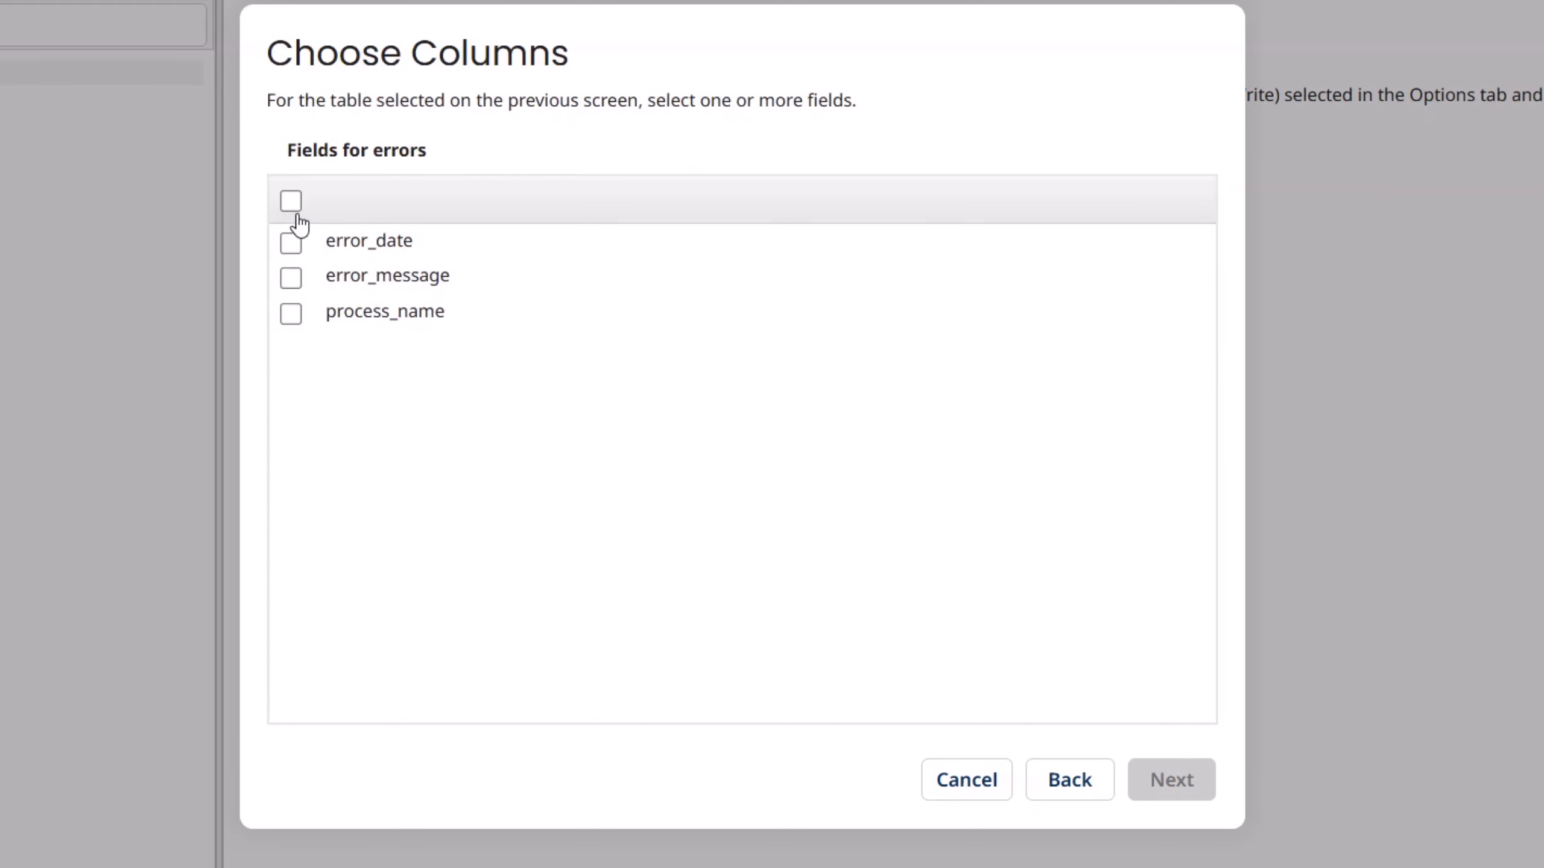
pyautogui.click(294, 206)
pyautogui.click(1147, 779)
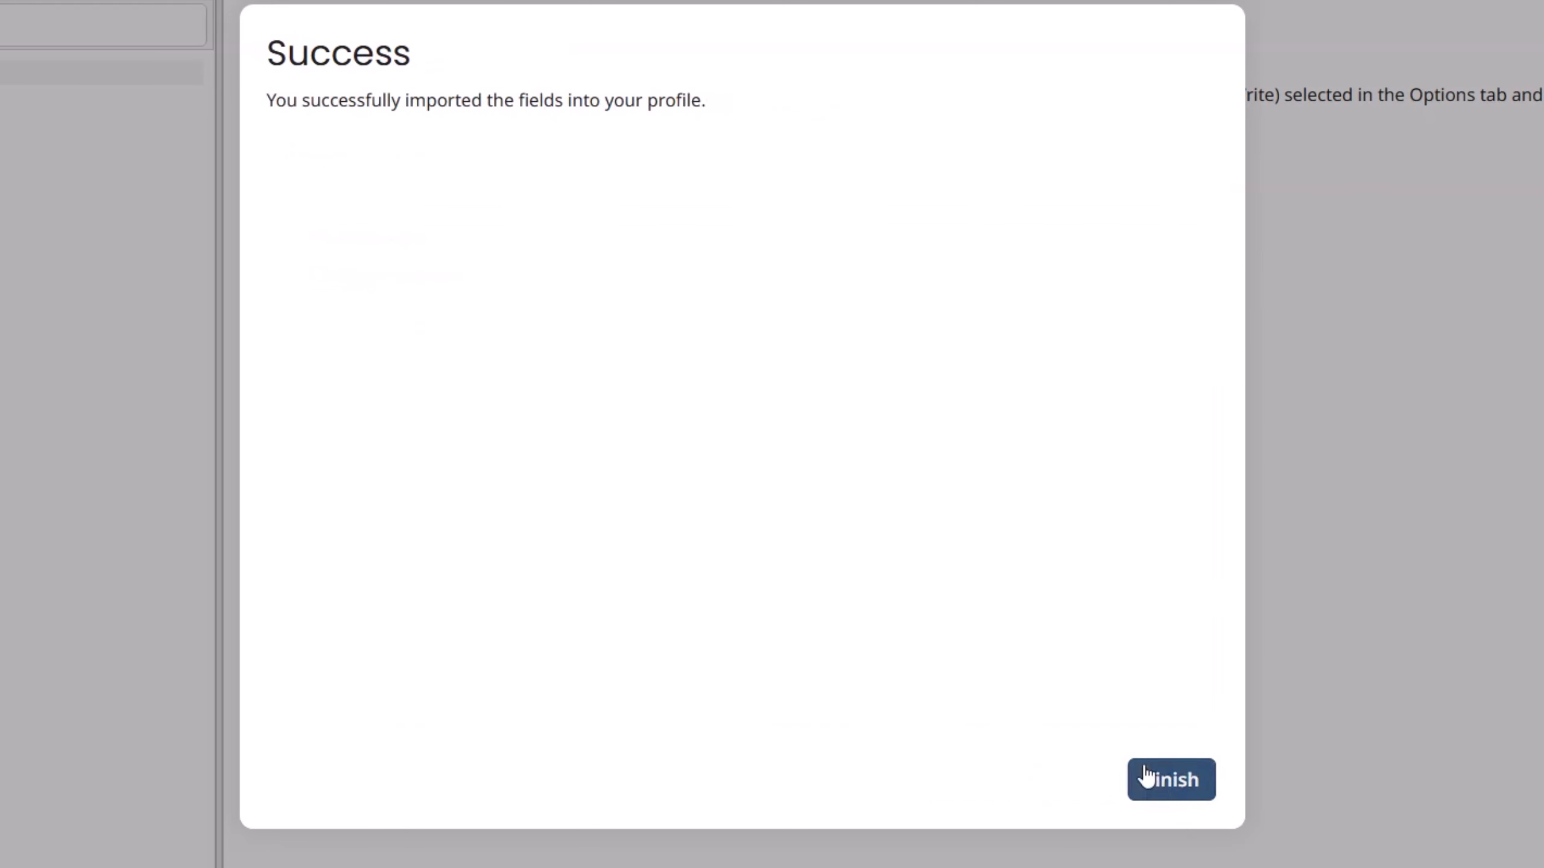
pyautogui.click(1160, 779)
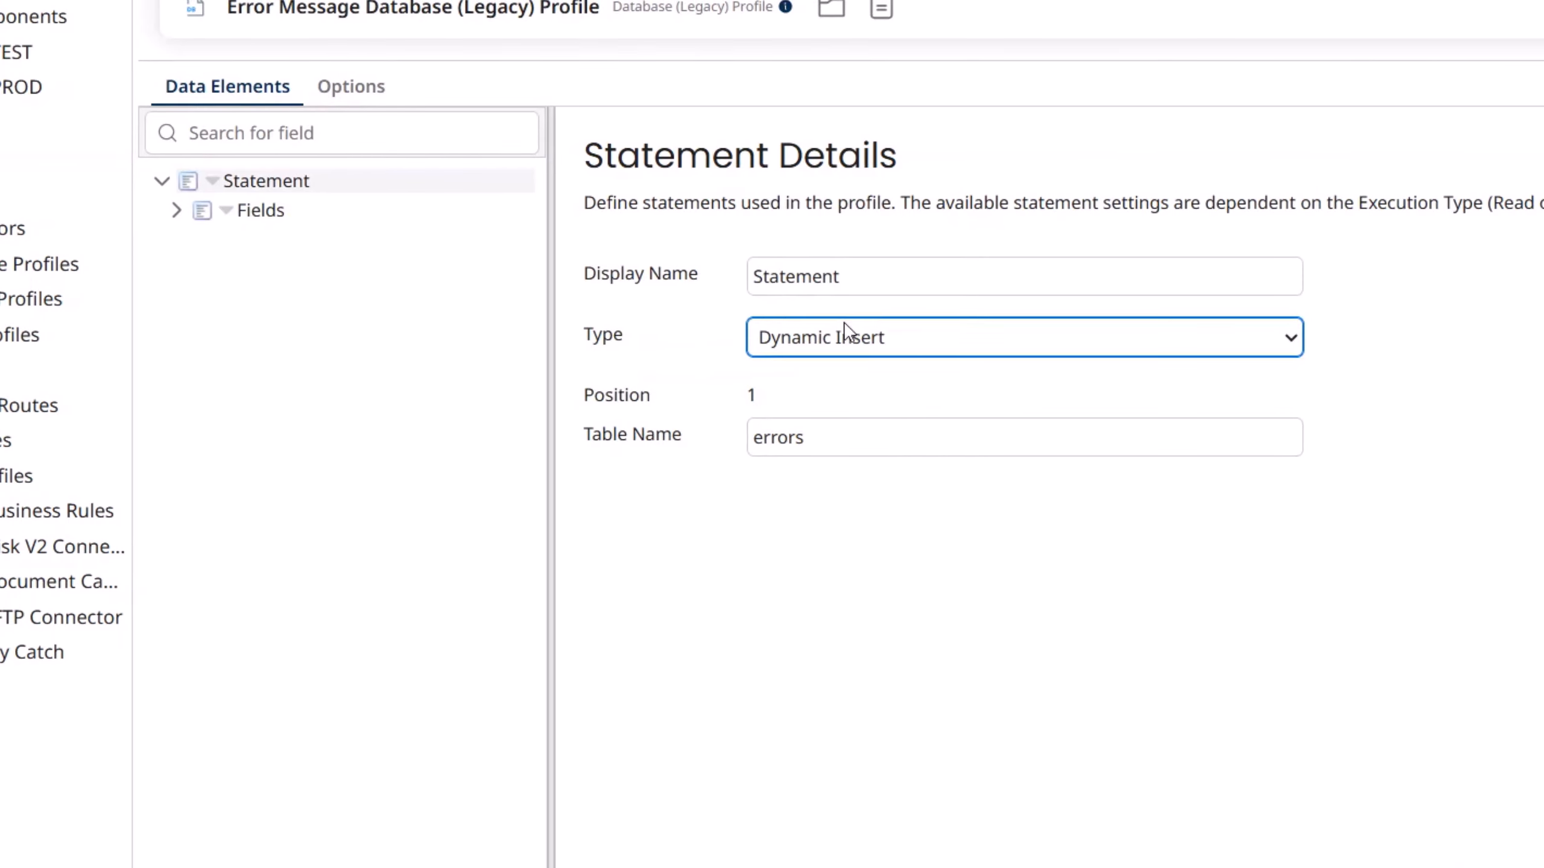
pyautogui.click(176, 211)
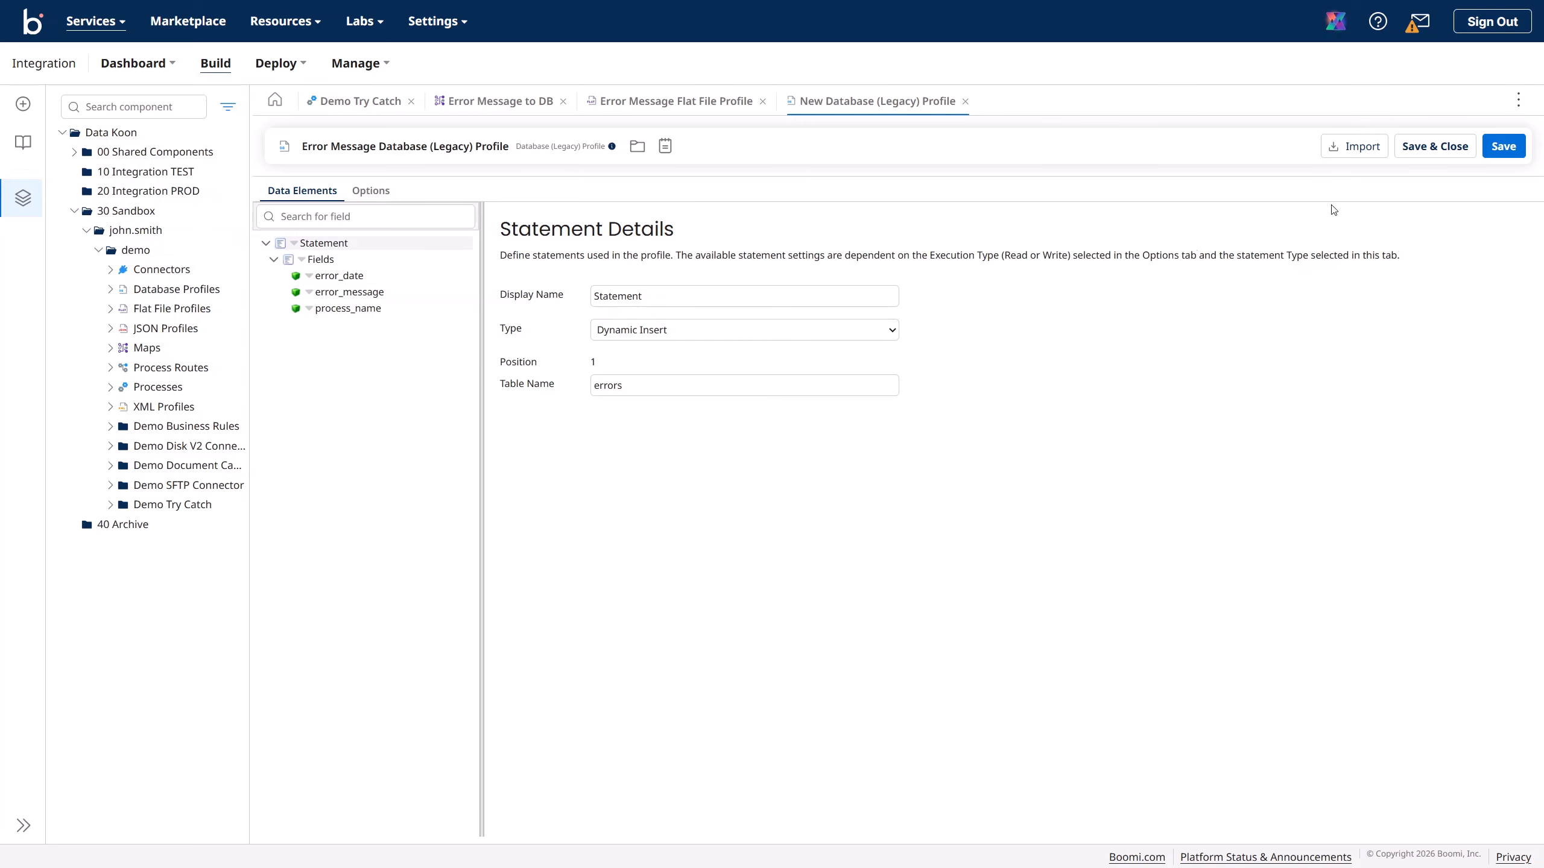
pyautogui.click(1502, 150)
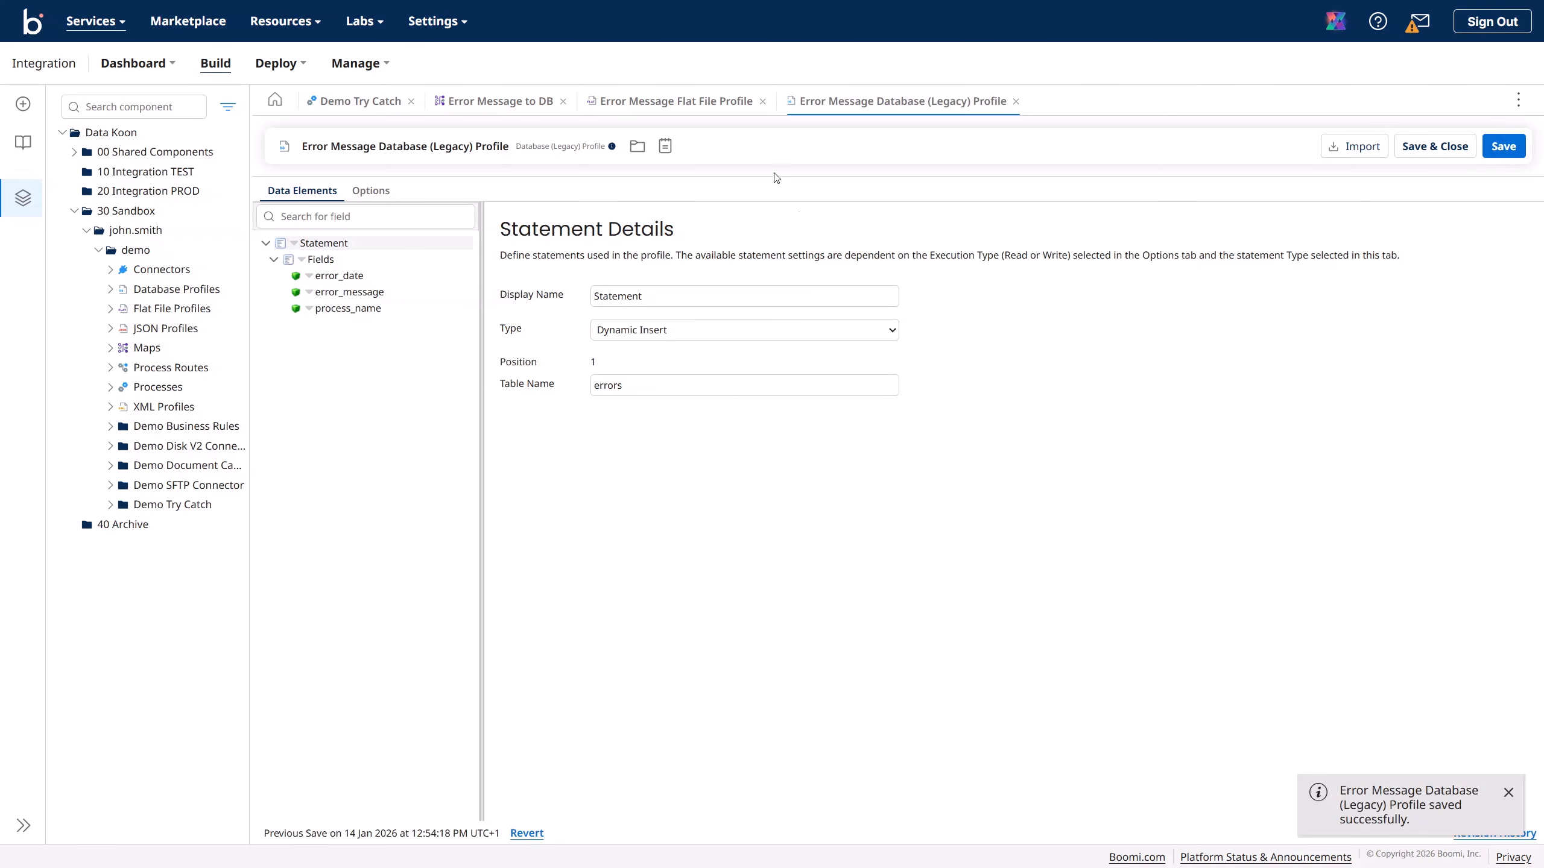
# - Return to the Error Message to DB map and confirm Error Message Database (Legacy) Profile as its destination profile
pyautogui.click(682, 107)
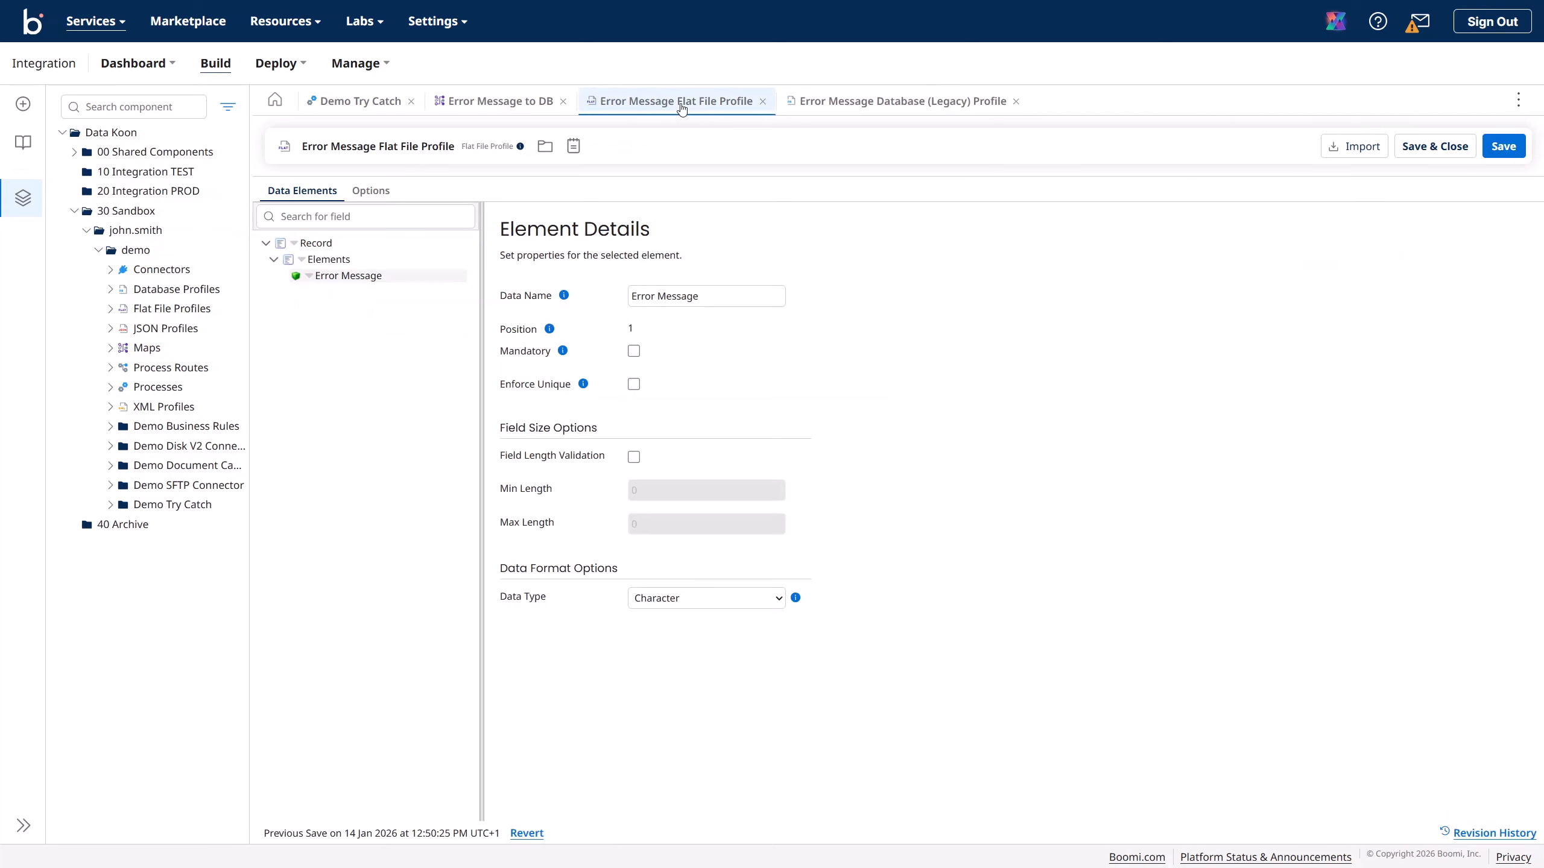
pyautogui.click(497, 105)
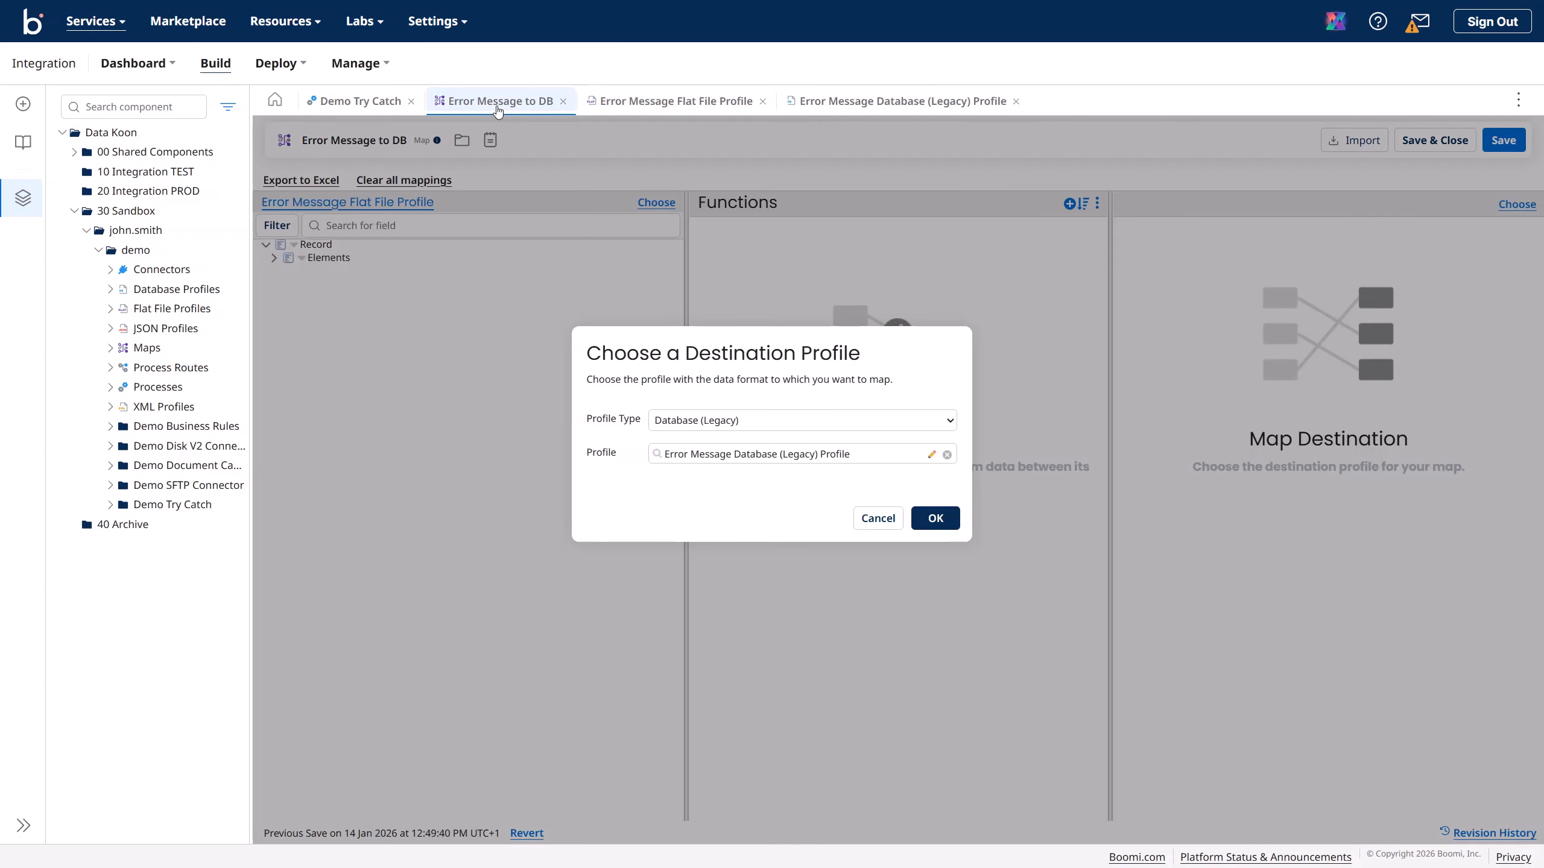
pyautogui.click(944, 527)
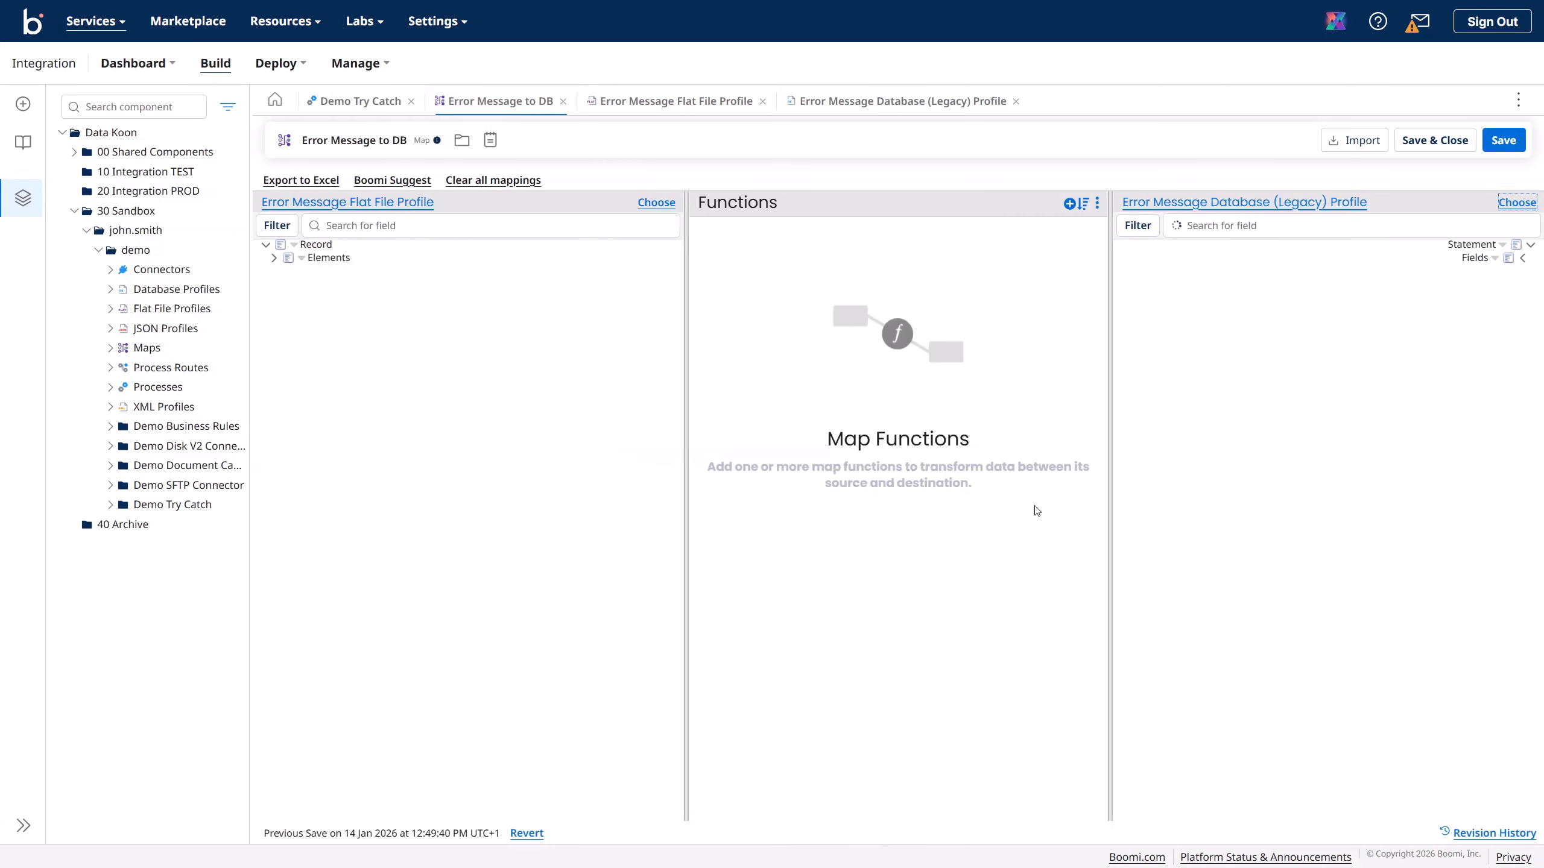
# - Expand the source elements and destination fields, and map Error Message to error_message
pyautogui.click(1494, 261)
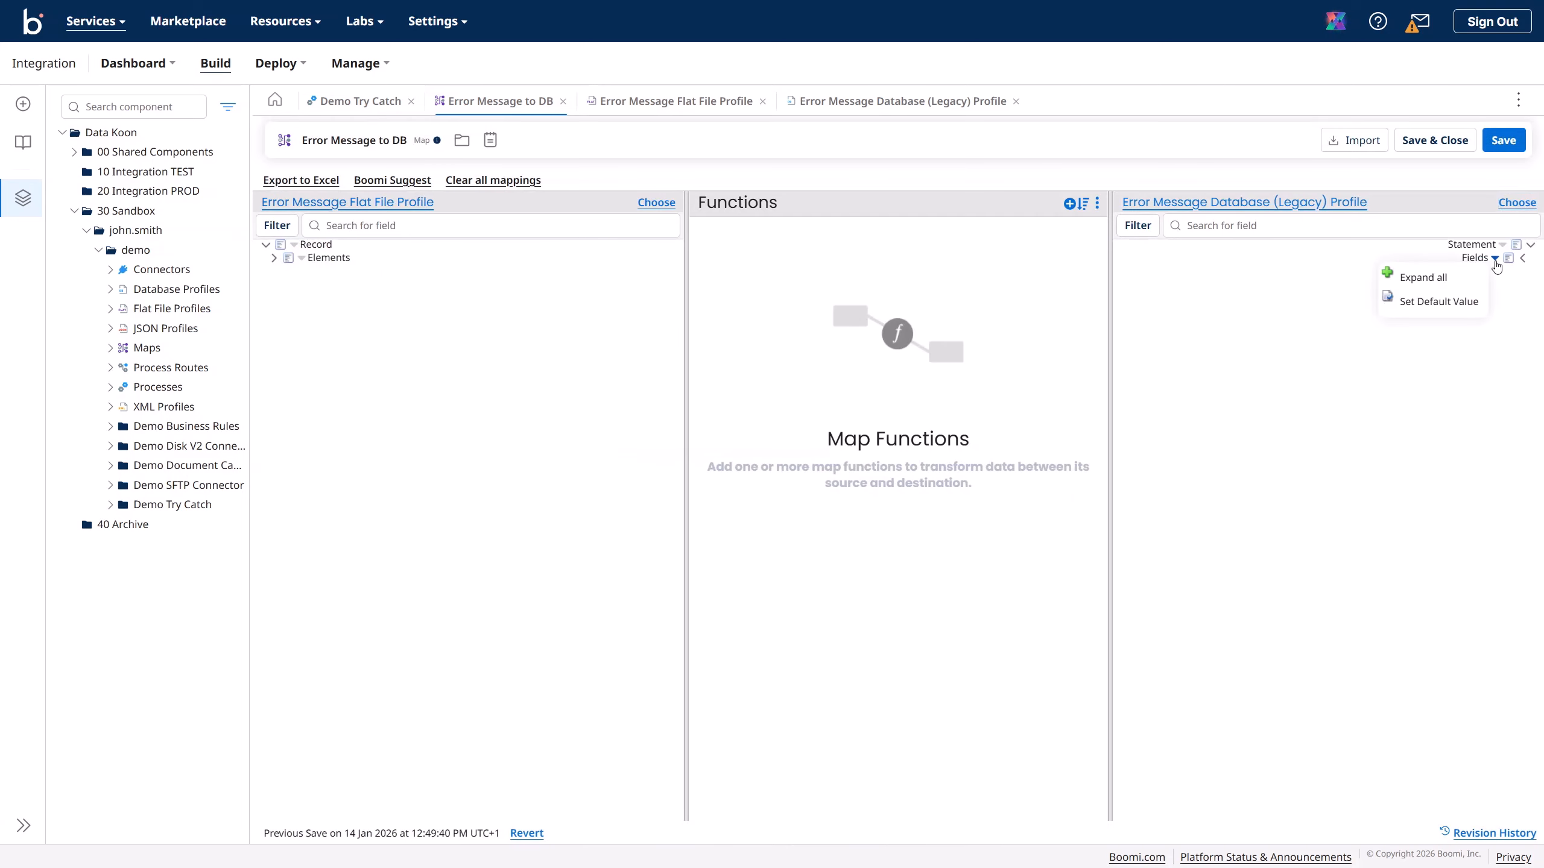
pyautogui.click(1433, 283)
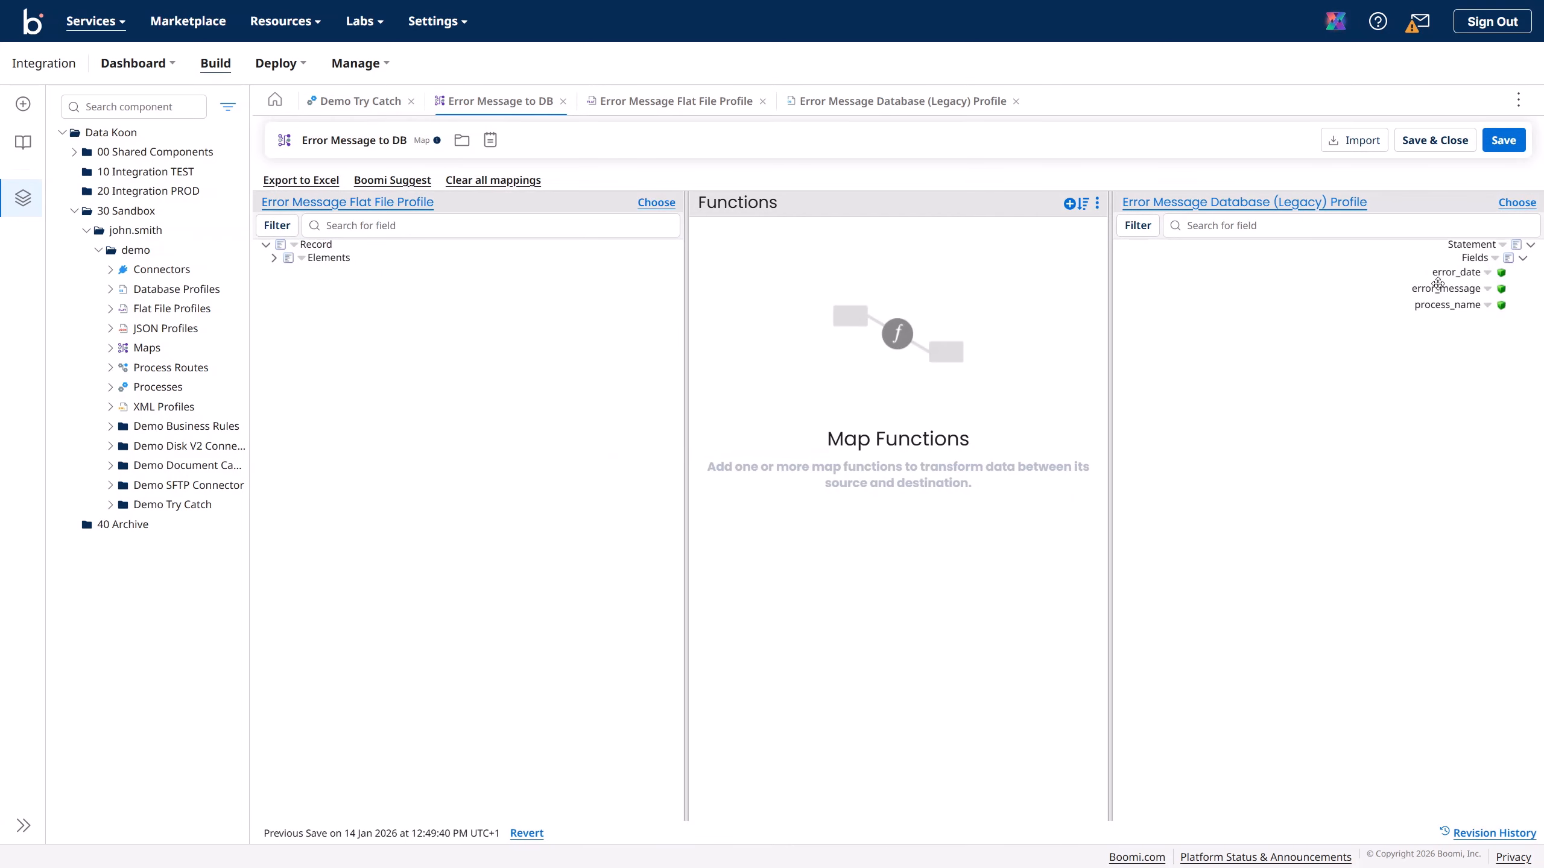
pyautogui.click(274, 259)
pyautogui.moveTo(365, 275); pyautogui.dragTo(1420, 288)
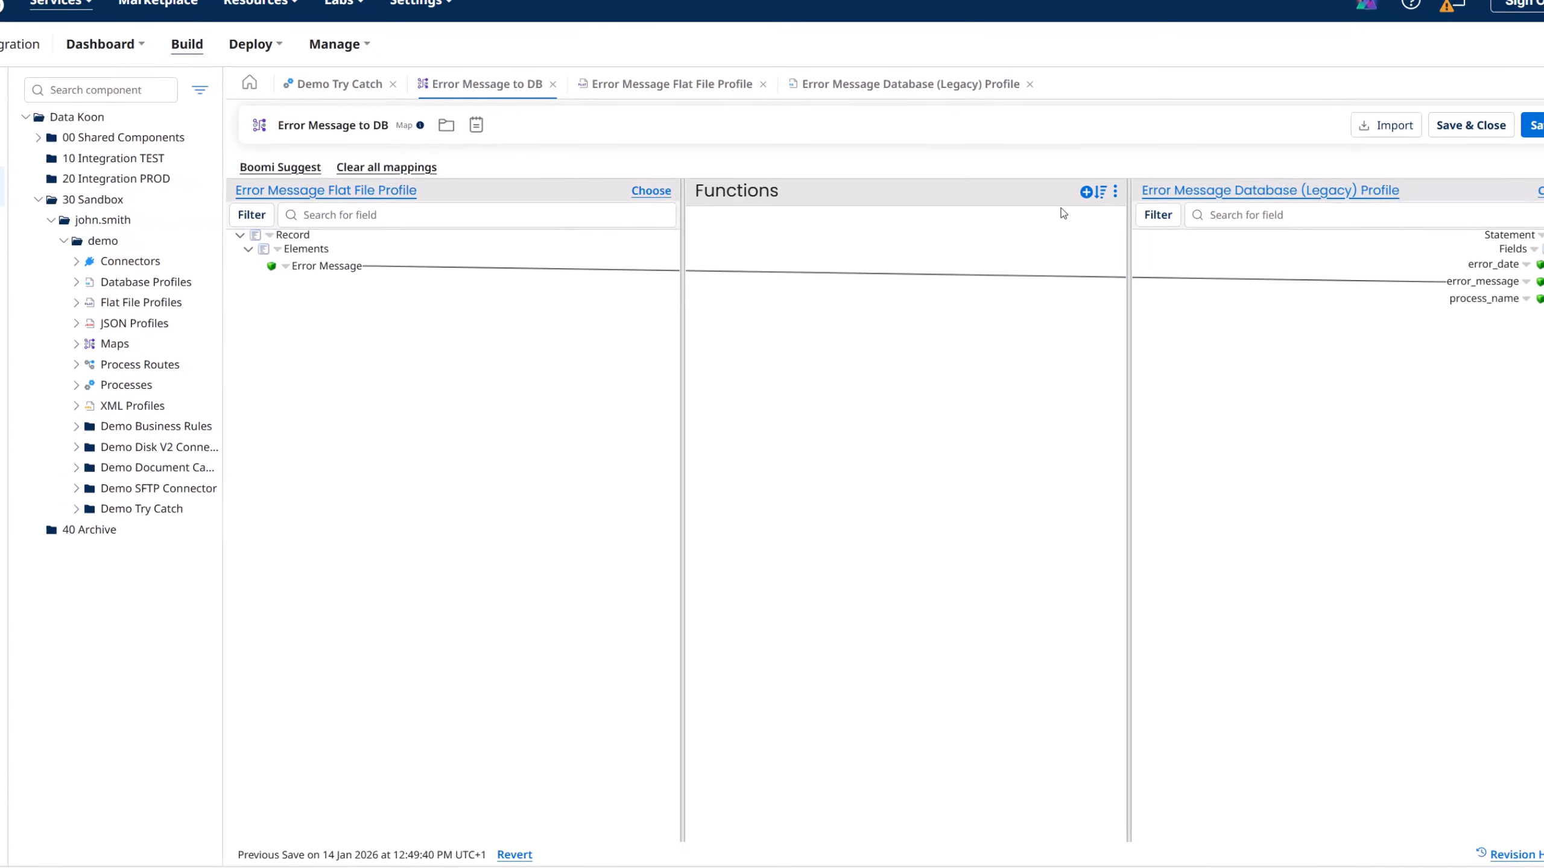
# - Add a Get Current Date function from the Date category and map its Result to the error_date field
pyautogui.click(1085, 193)
pyautogui.click(774, 300)
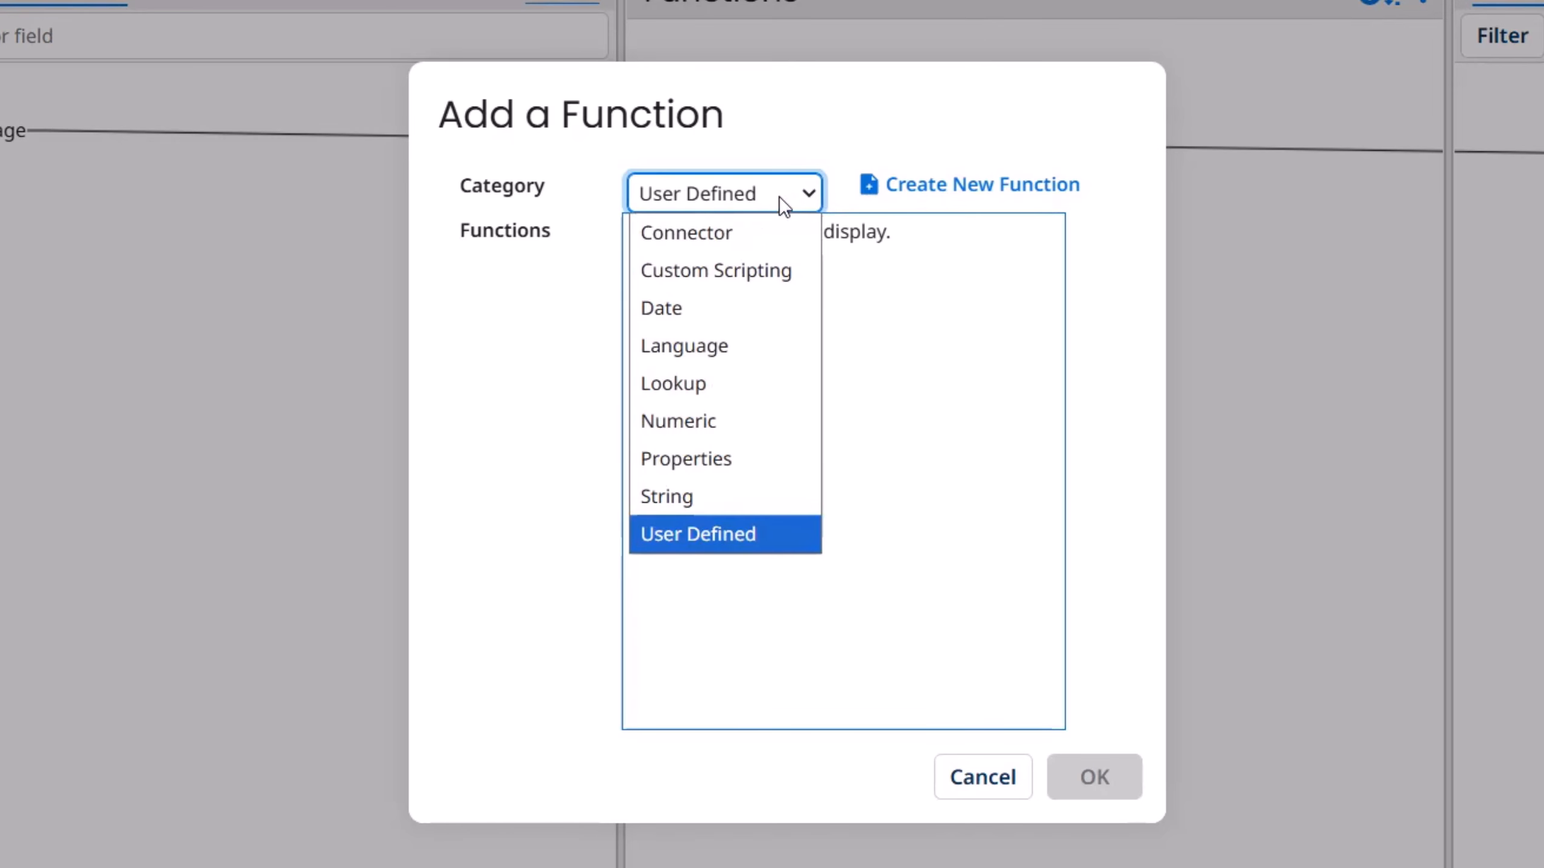
pyautogui.click(704, 323)
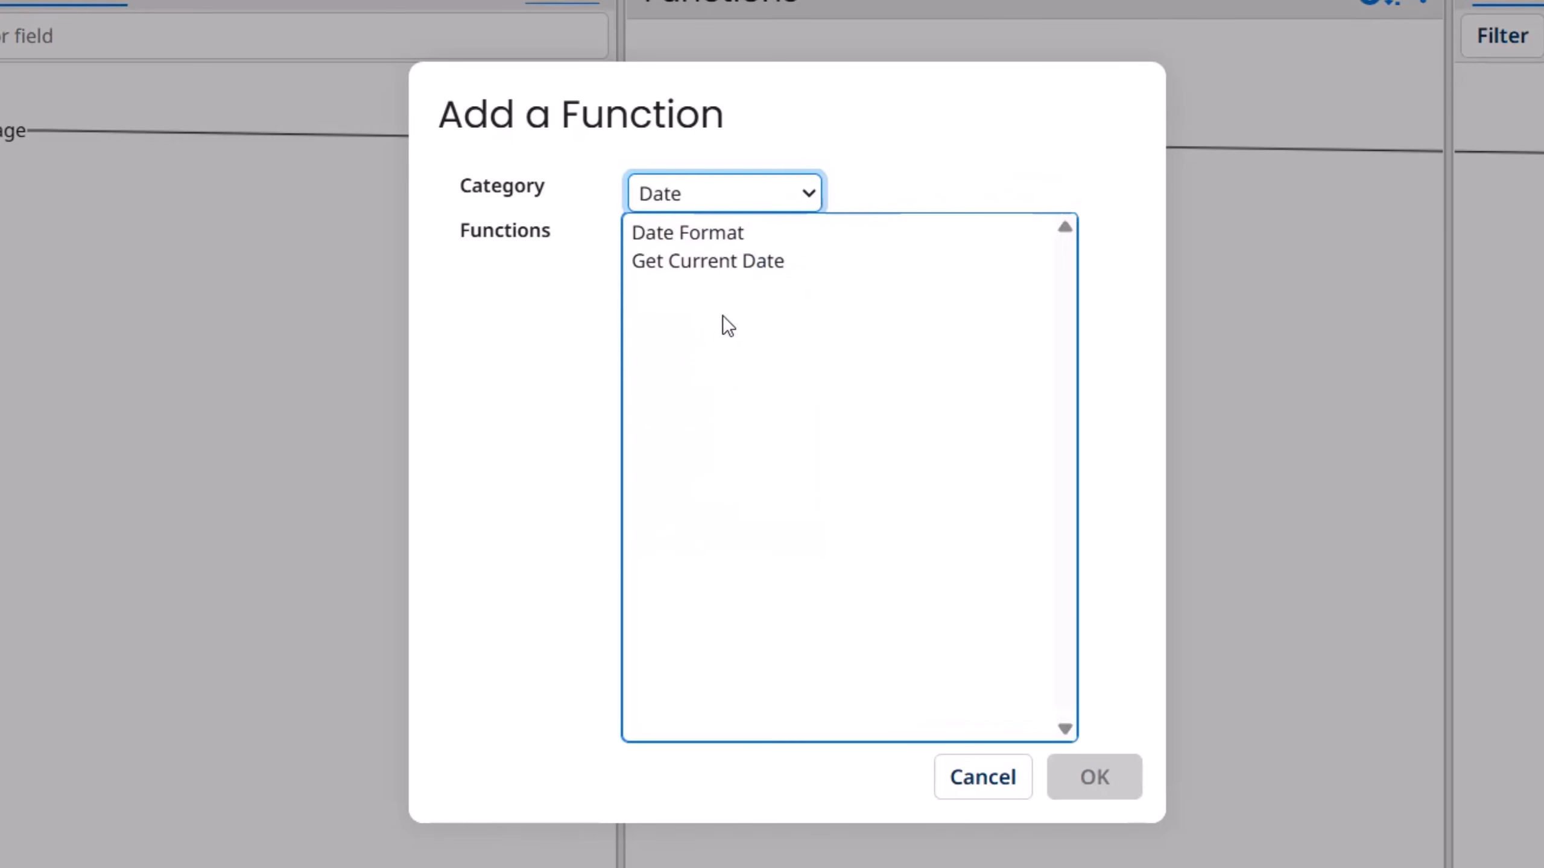
pyautogui.click(719, 258)
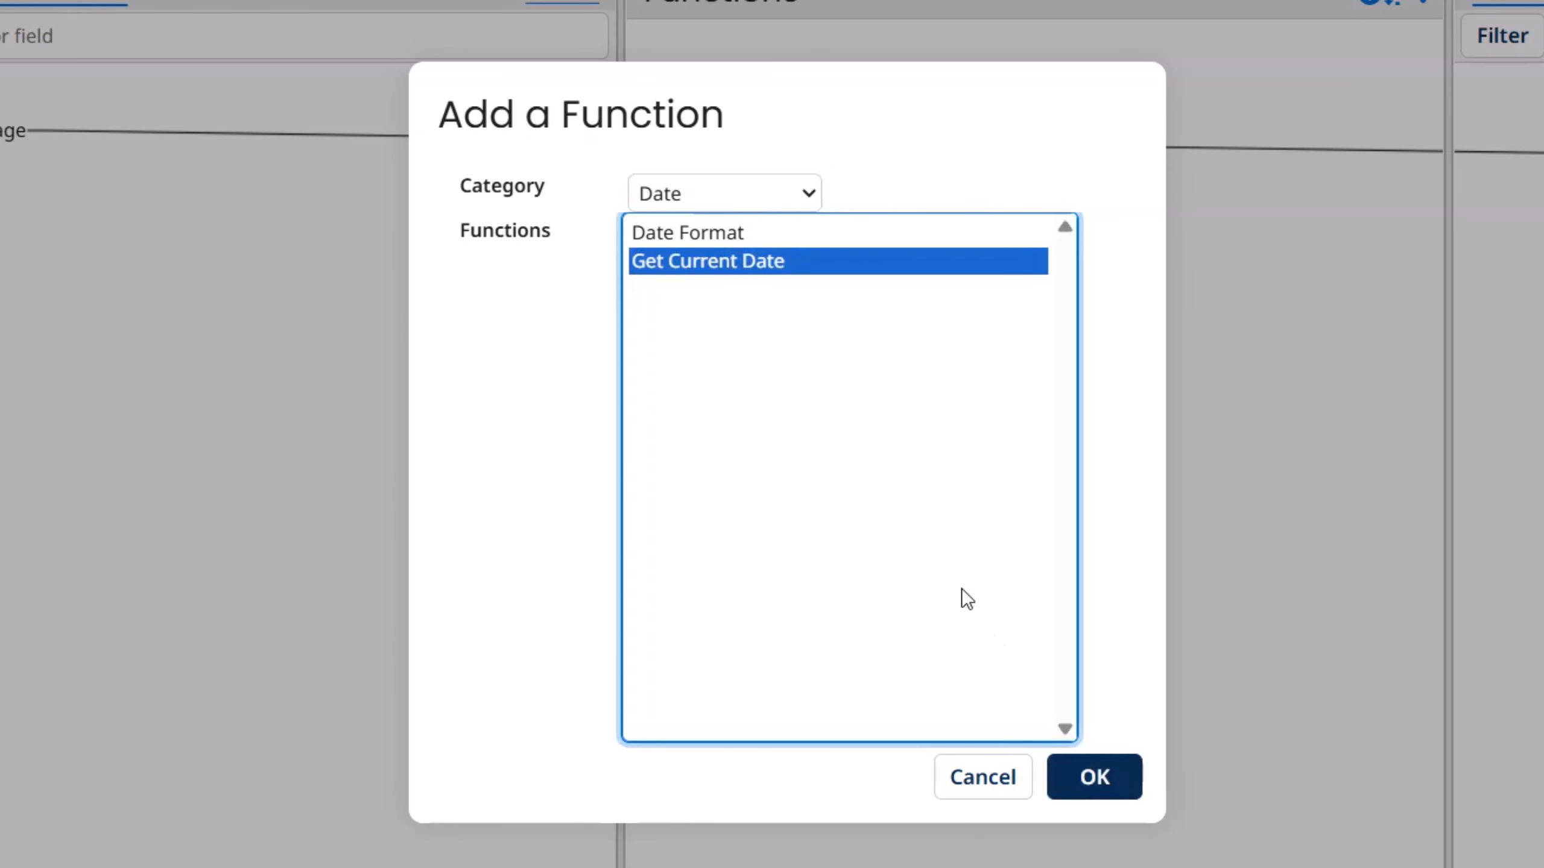
pyautogui.click(1098, 782)
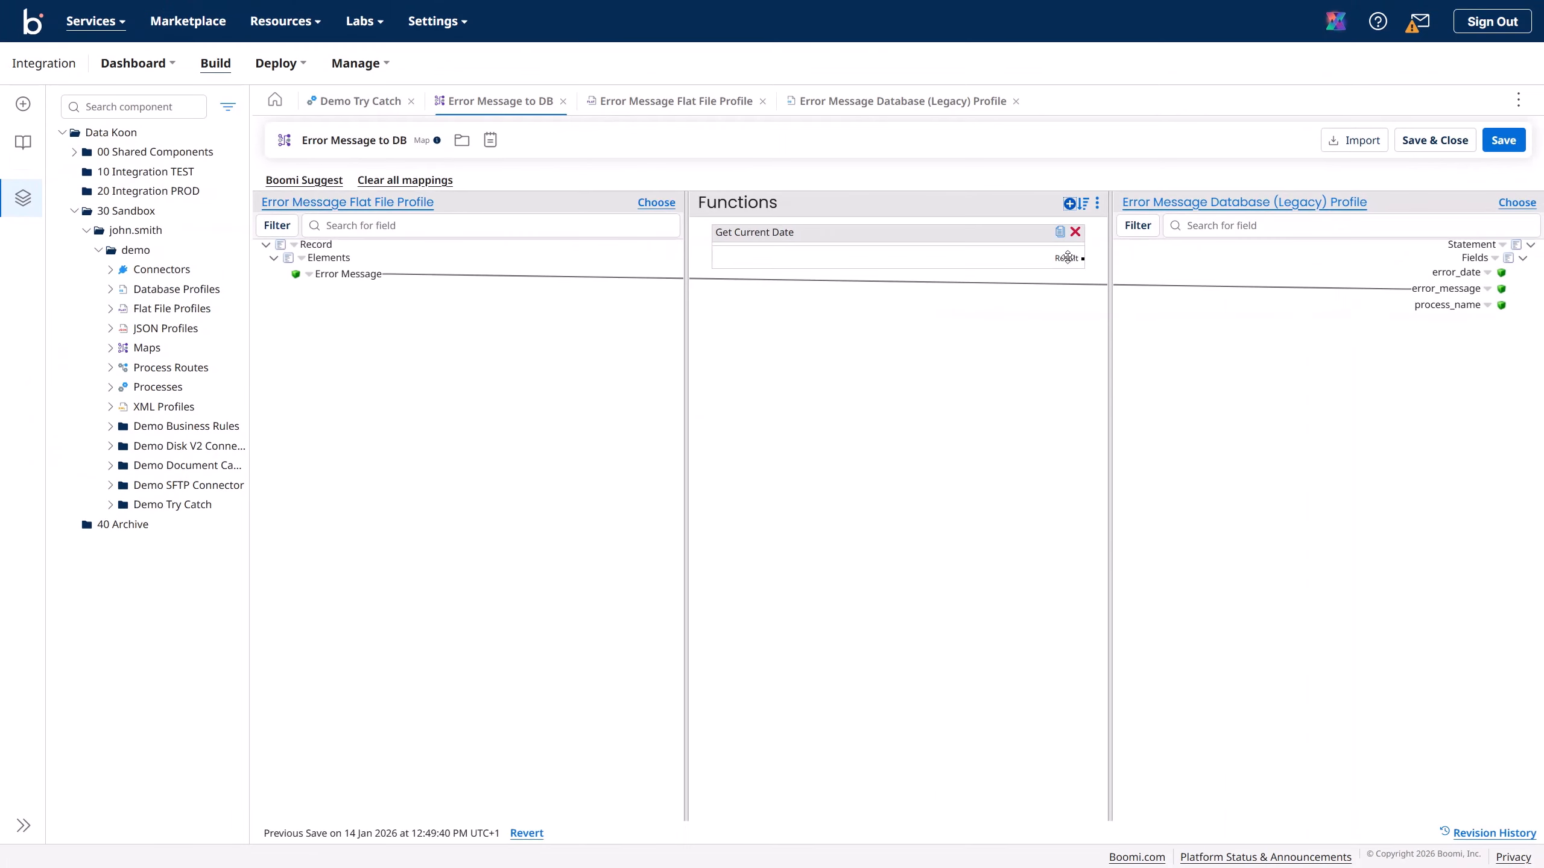
pyautogui.moveTo(1201, 199); pyautogui.dragTo(1543, 223)
pyautogui.moveTo(1409, 275); pyautogui.dragTo(1456, 273)
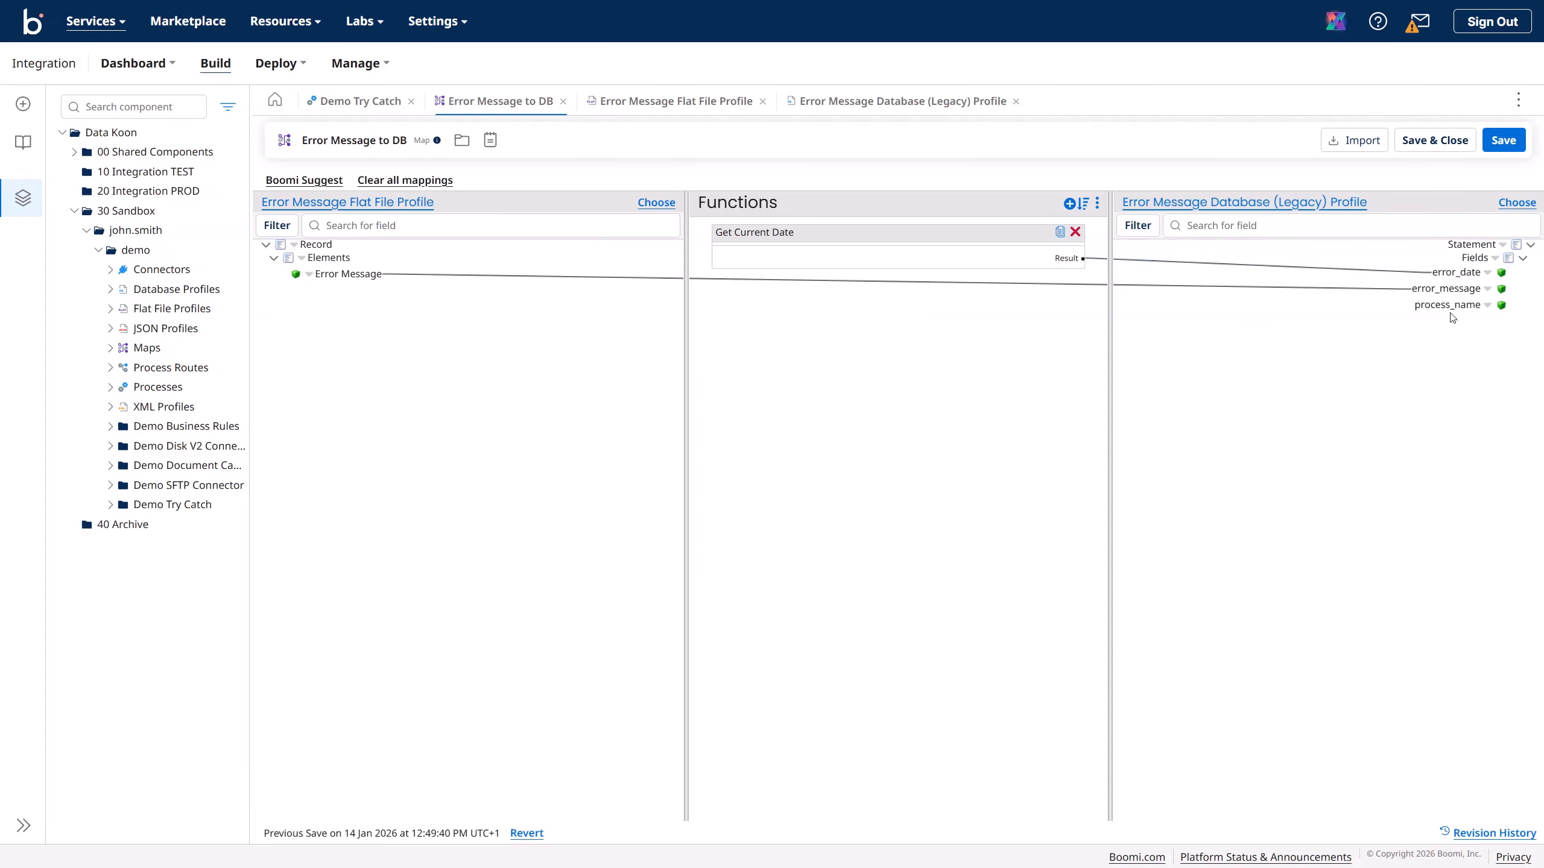
# - Add a Get Document Property function from the Properties category to the map
pyautogui.click(1071, 205)
pyautogui.click(773, 309)
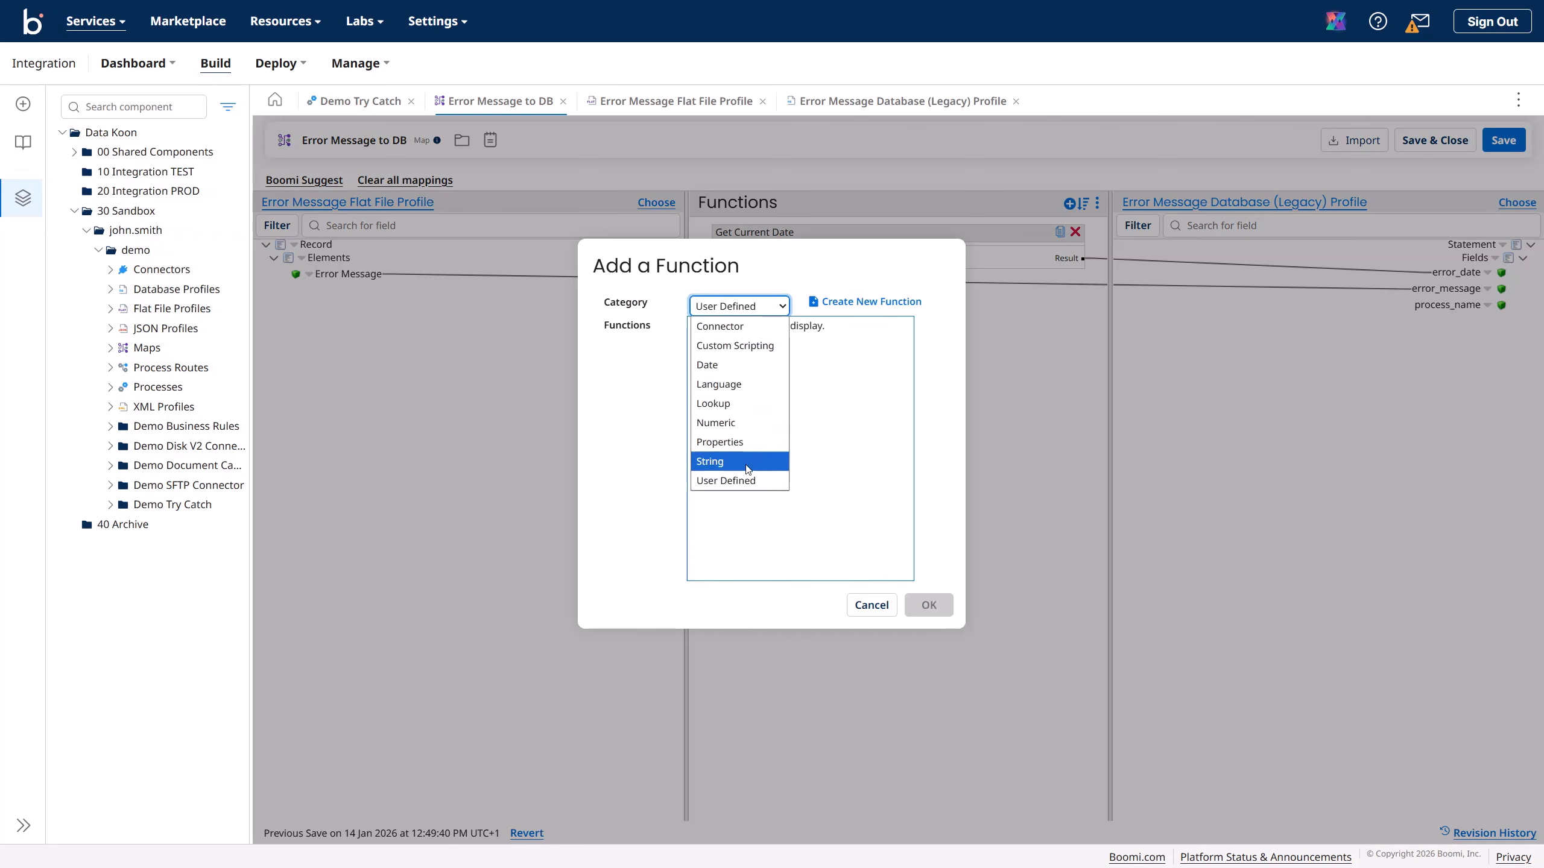
pyautogui.click(733, 444)
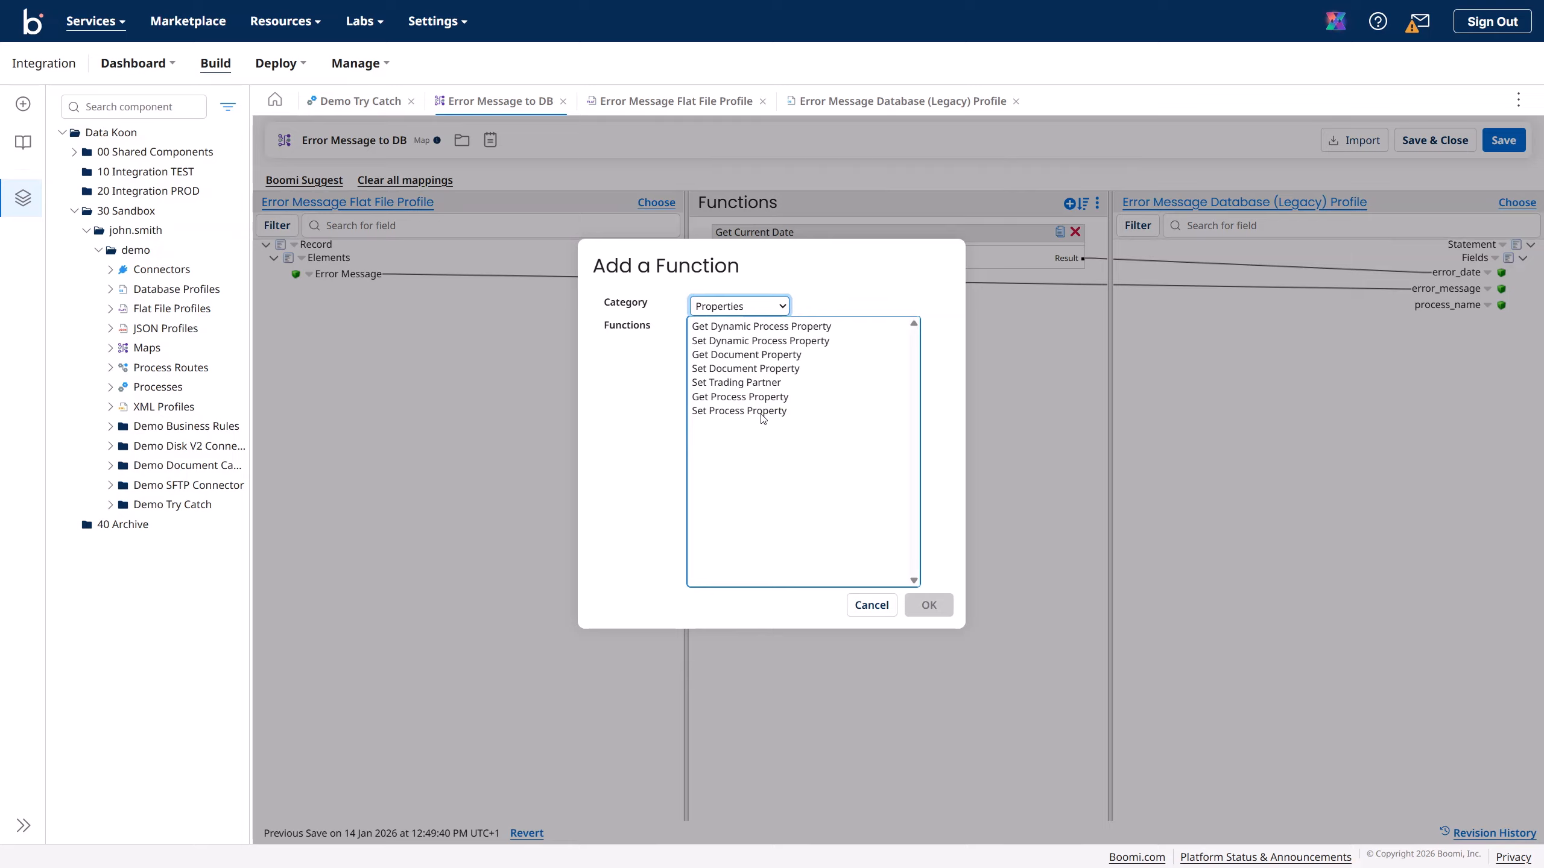
pyautogui.click(774, 358)
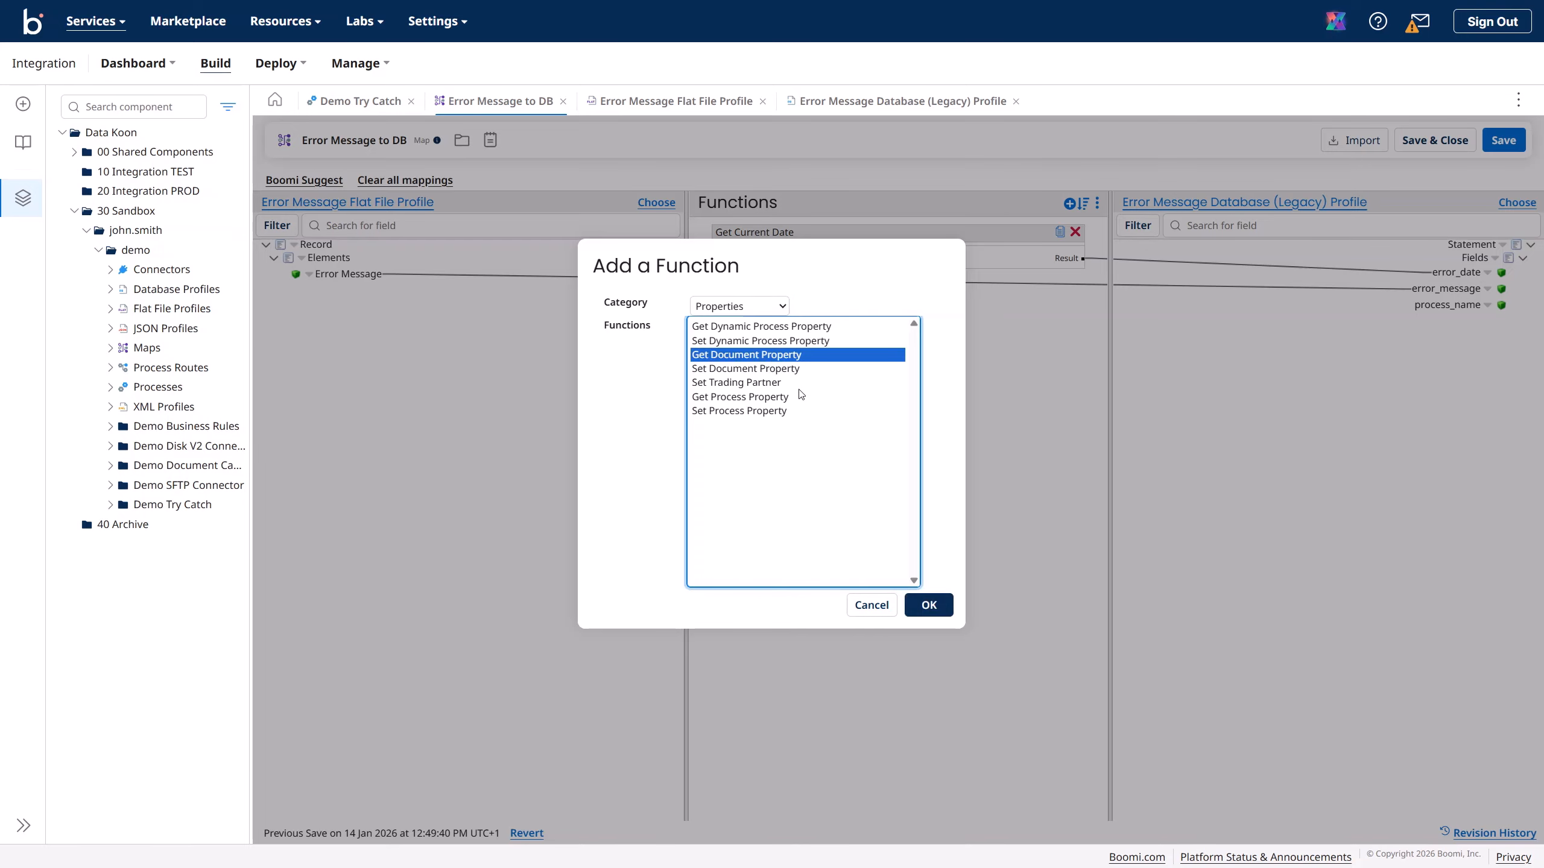
pyautogui.click(929, 604)
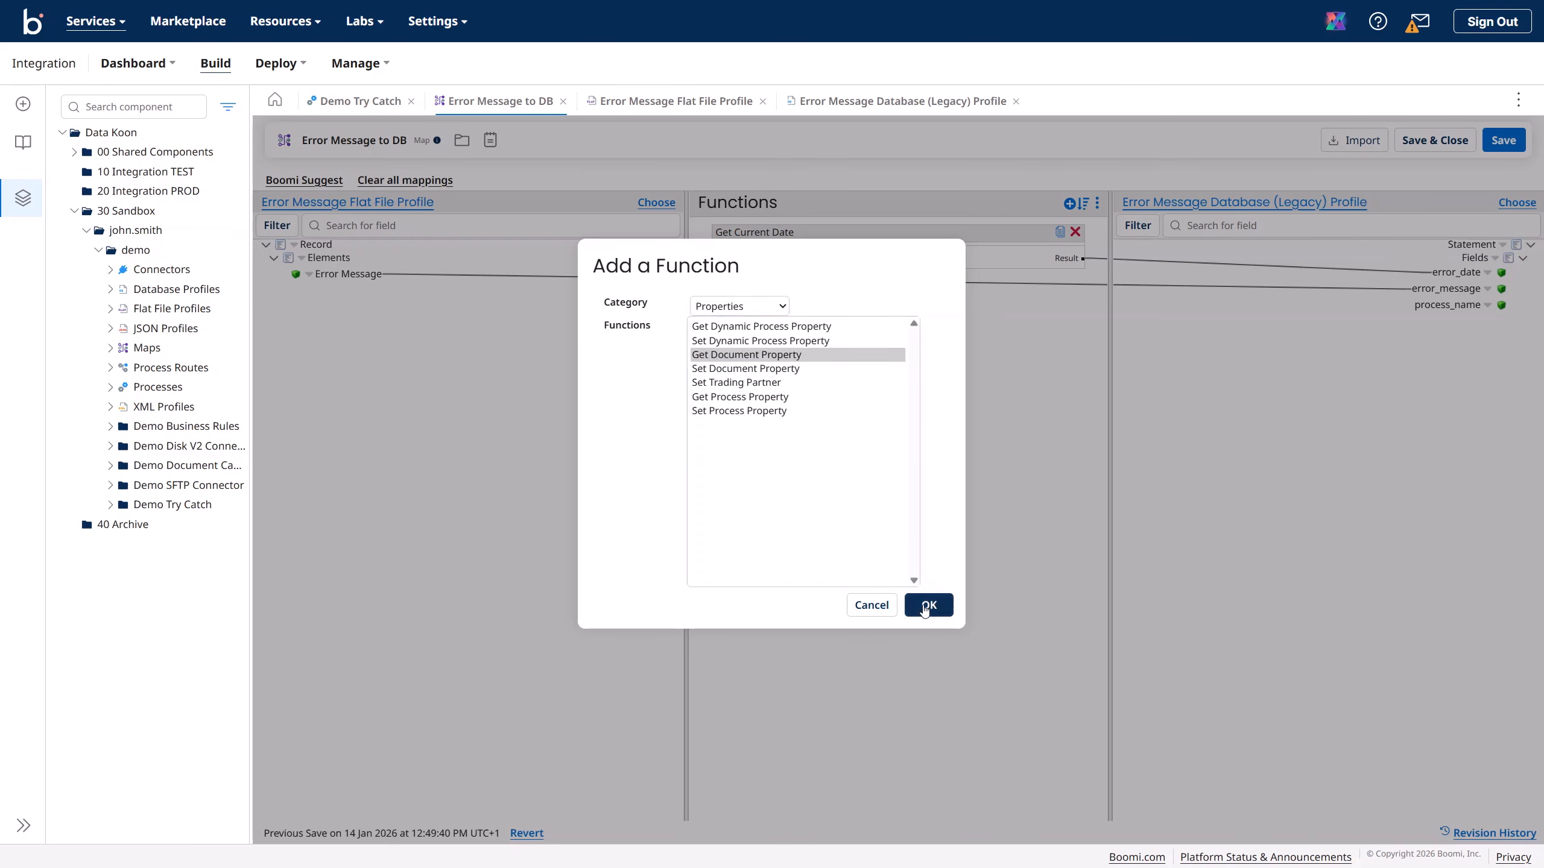
# - Examine the property types, source types, metadata properties and connectors available to the Get Document Property function, and leave the property choice without selecting one
pyautogui.click(891, 433)
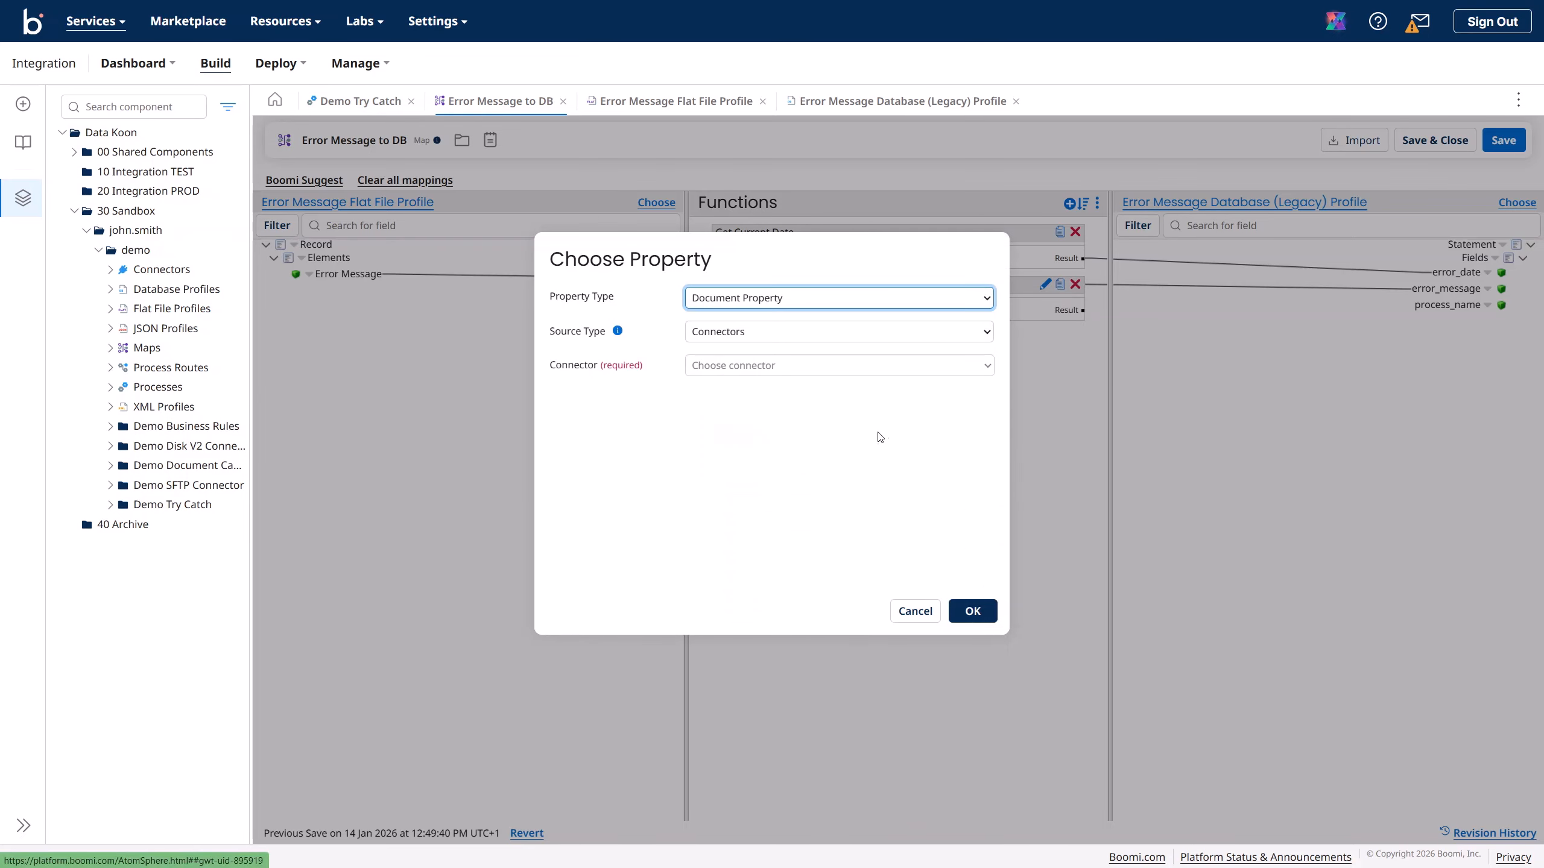
pyautogui.click(779, 338)
pyautogui.click(769, 386)
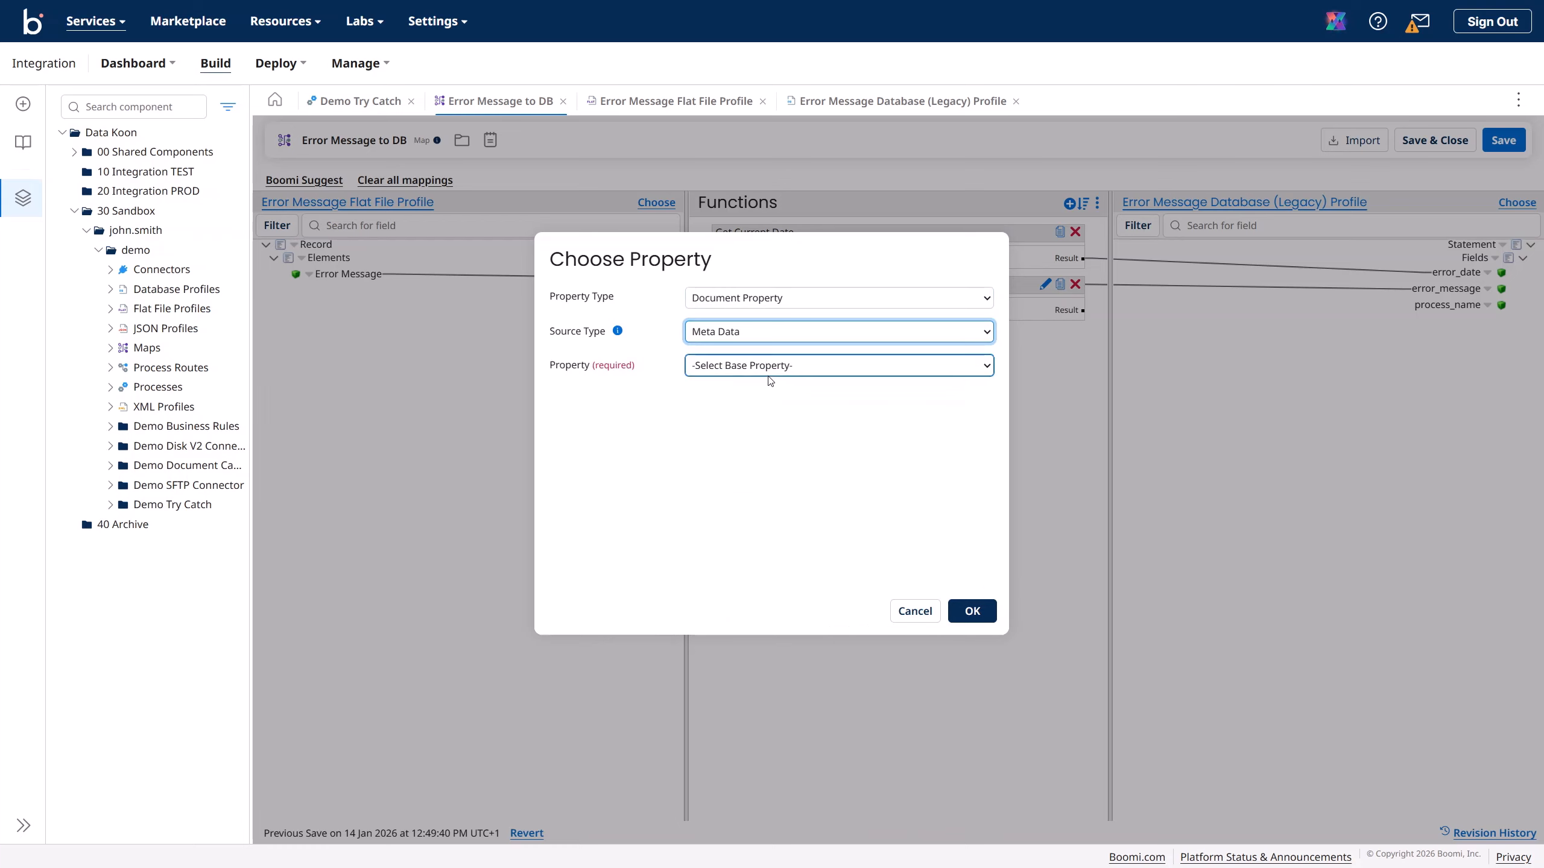
pyautogui.click(767, 368)
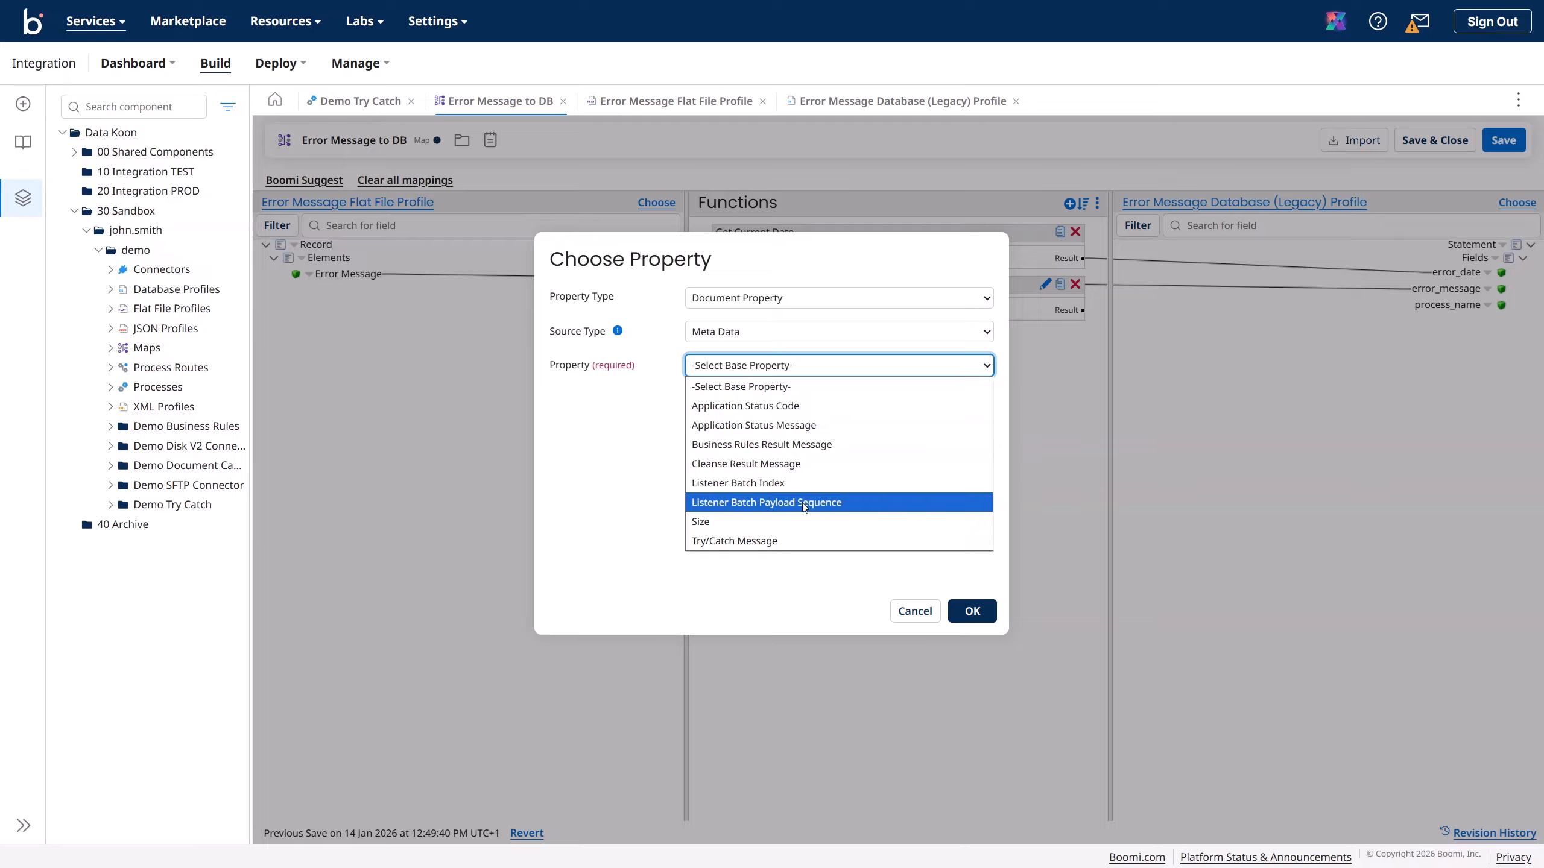
pyautogui.click(780, 338)
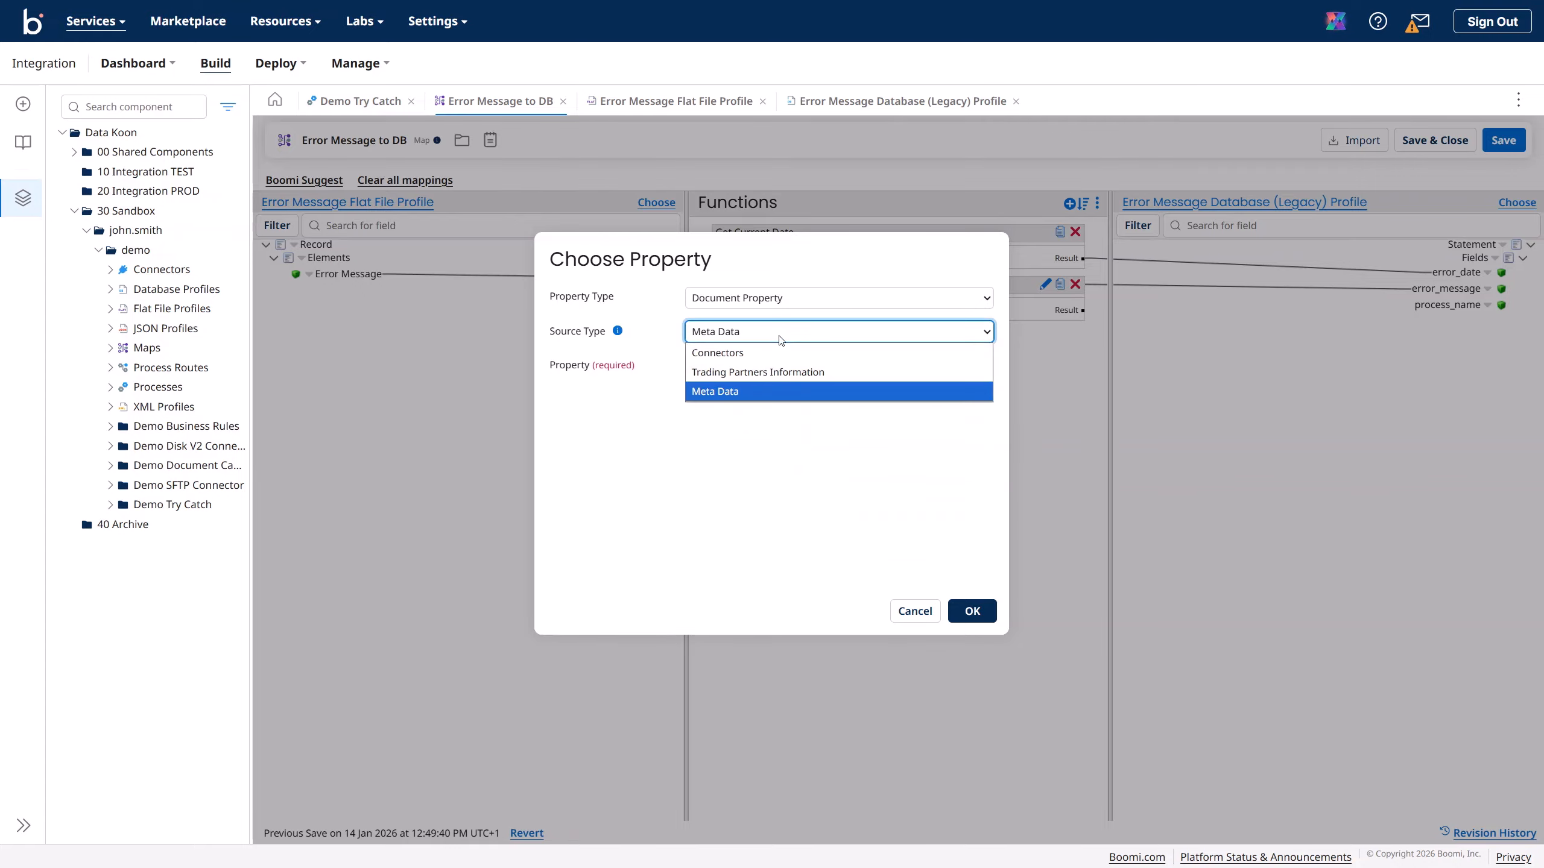
pyautogui.click(776, 304)
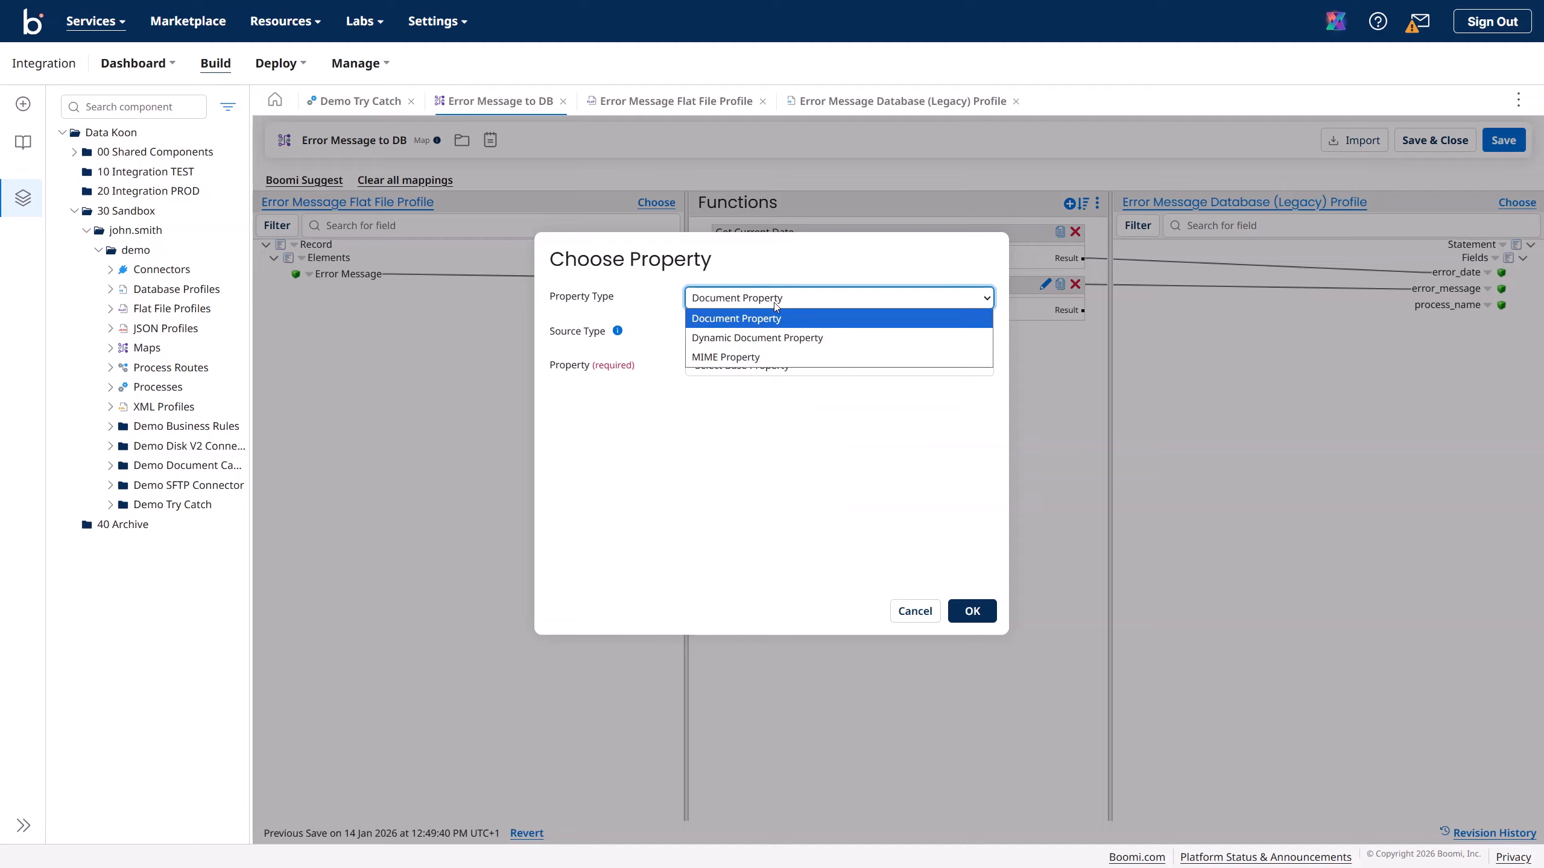
pyautogui.click(774, 333)
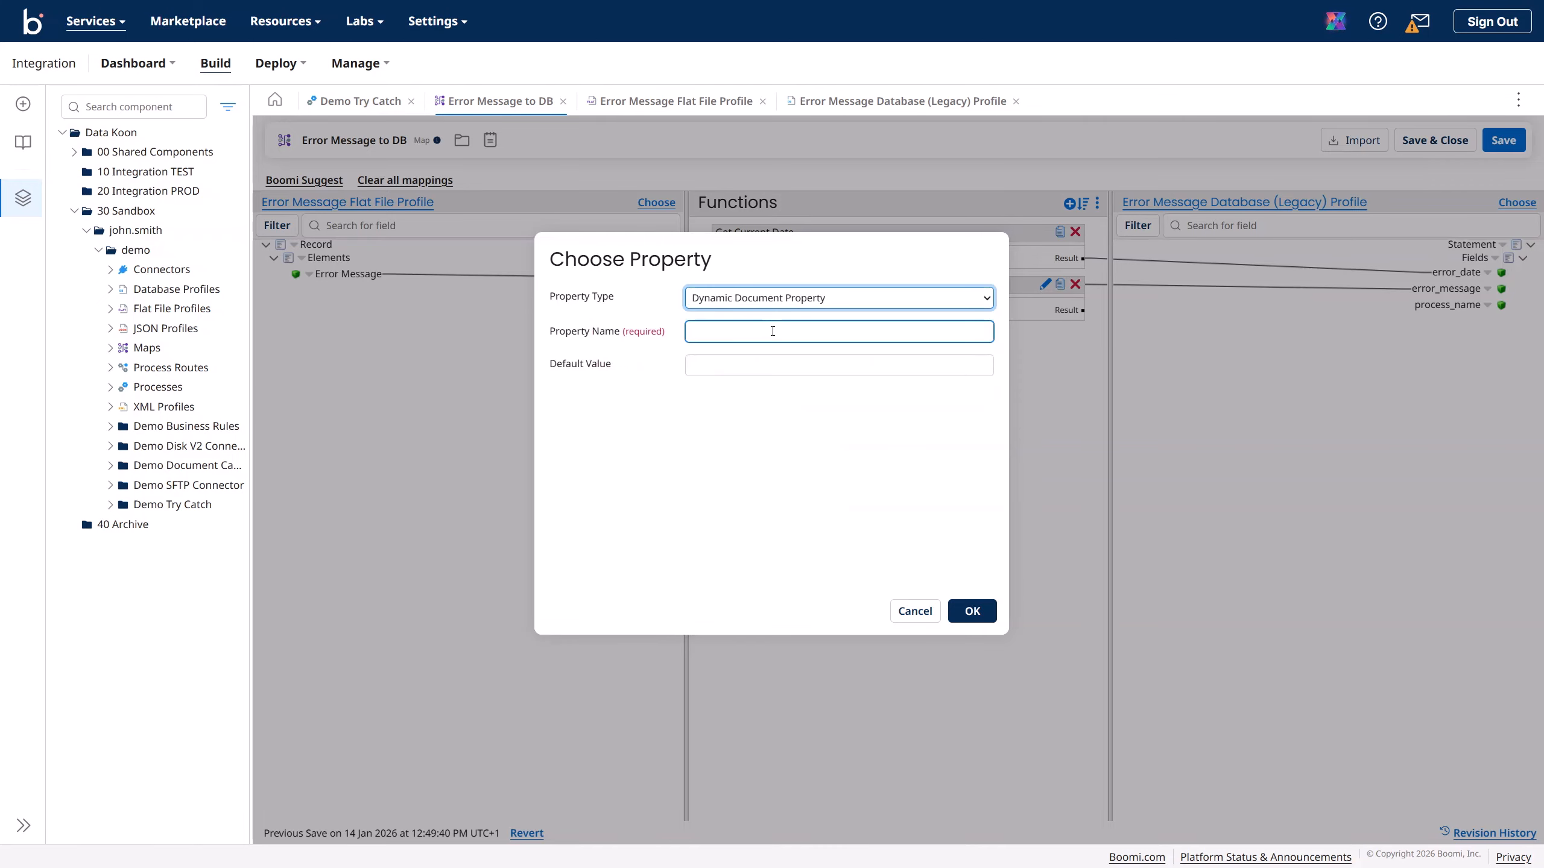
pyautogui.click(776, 298)
pyautogui.click(775, 317)
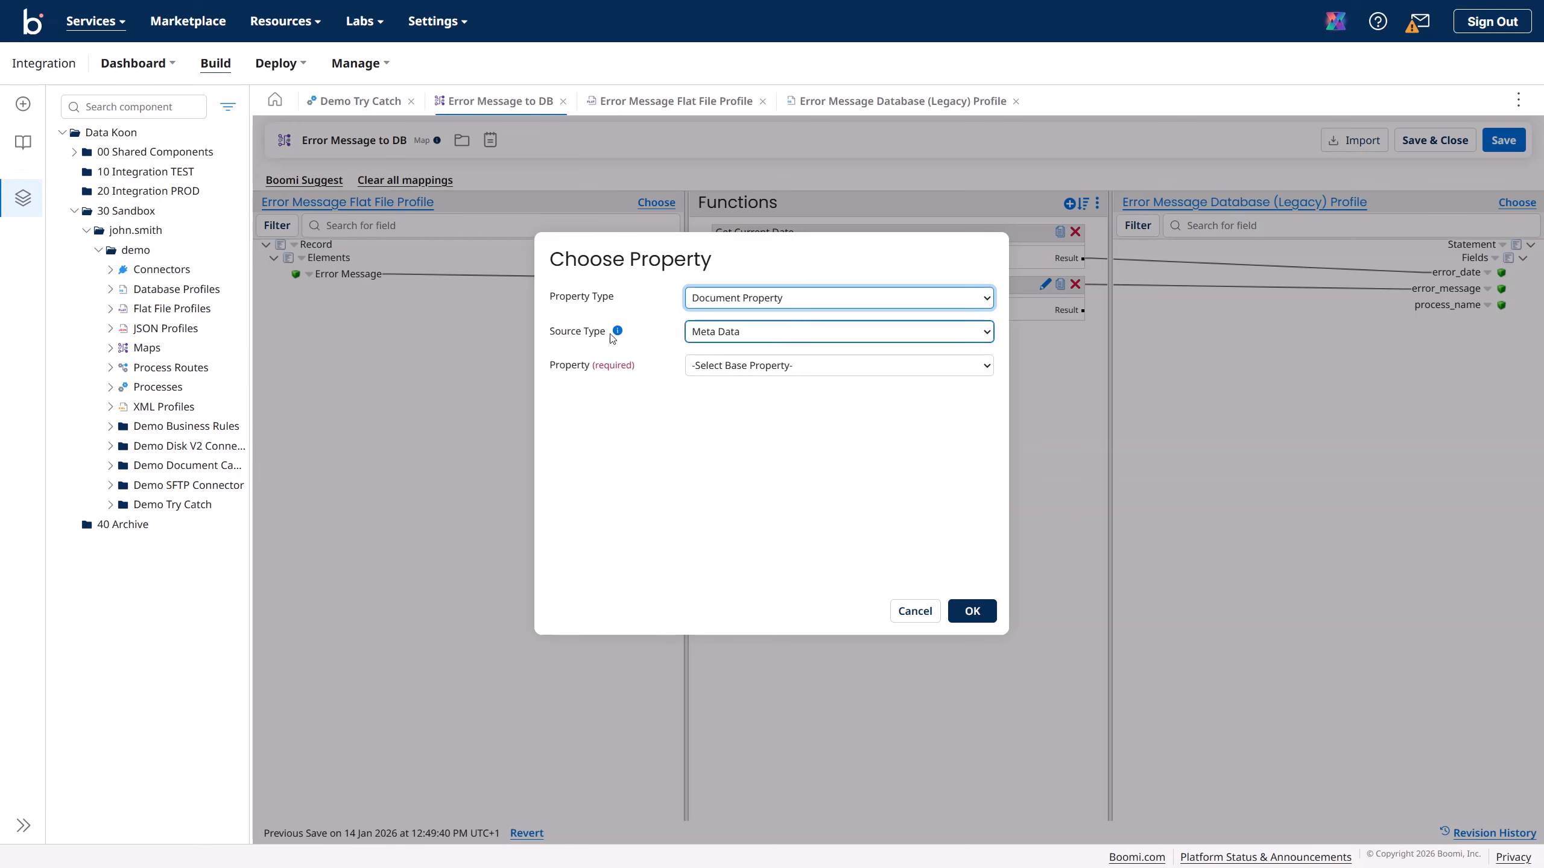
pyautogui.click(704, 339)
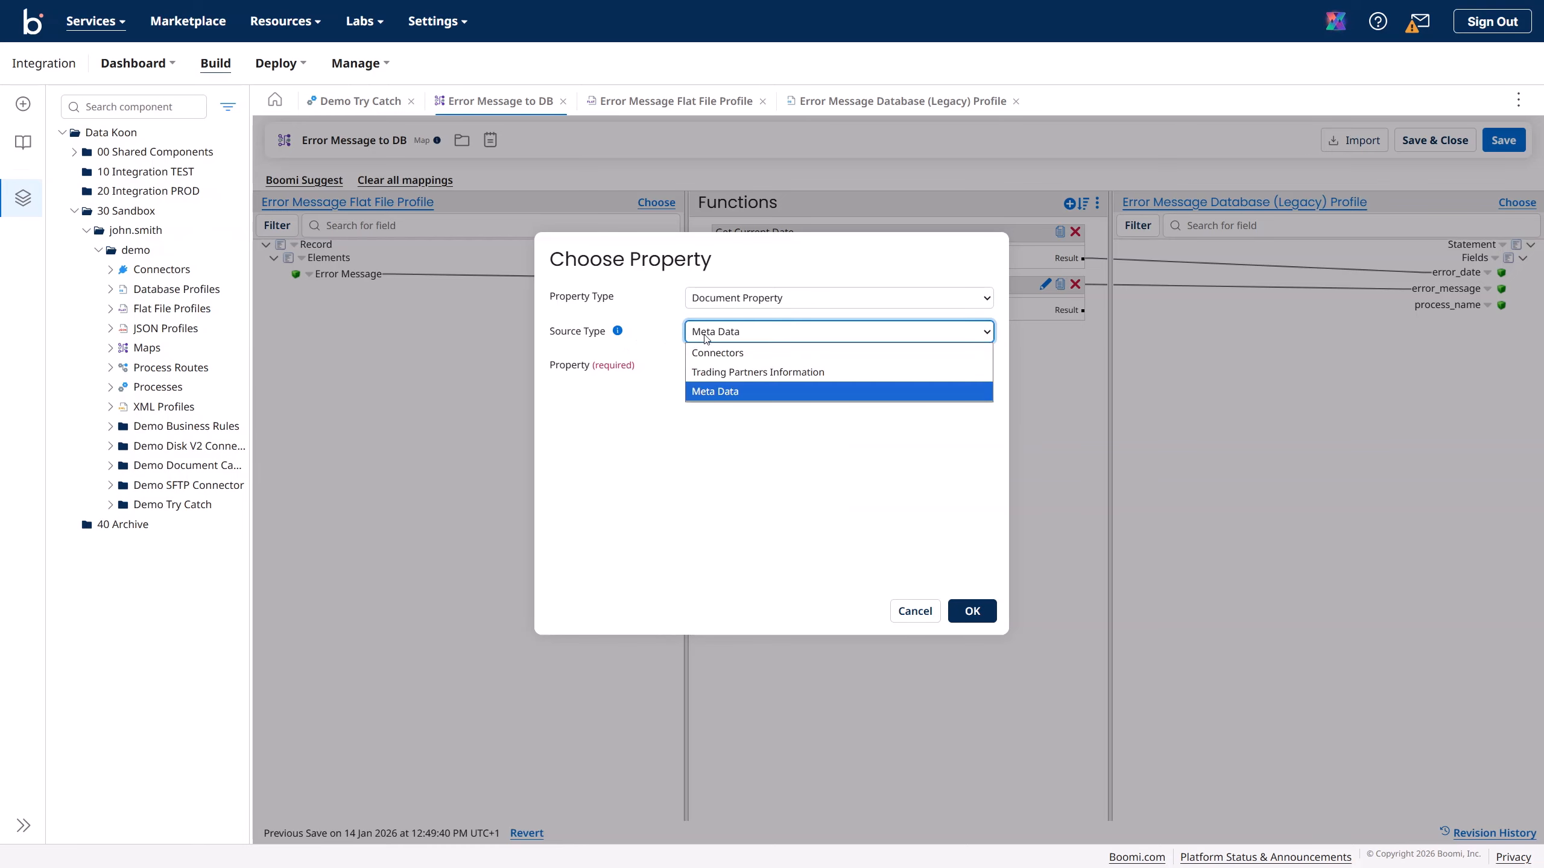
pyautogui.click(718, 353)
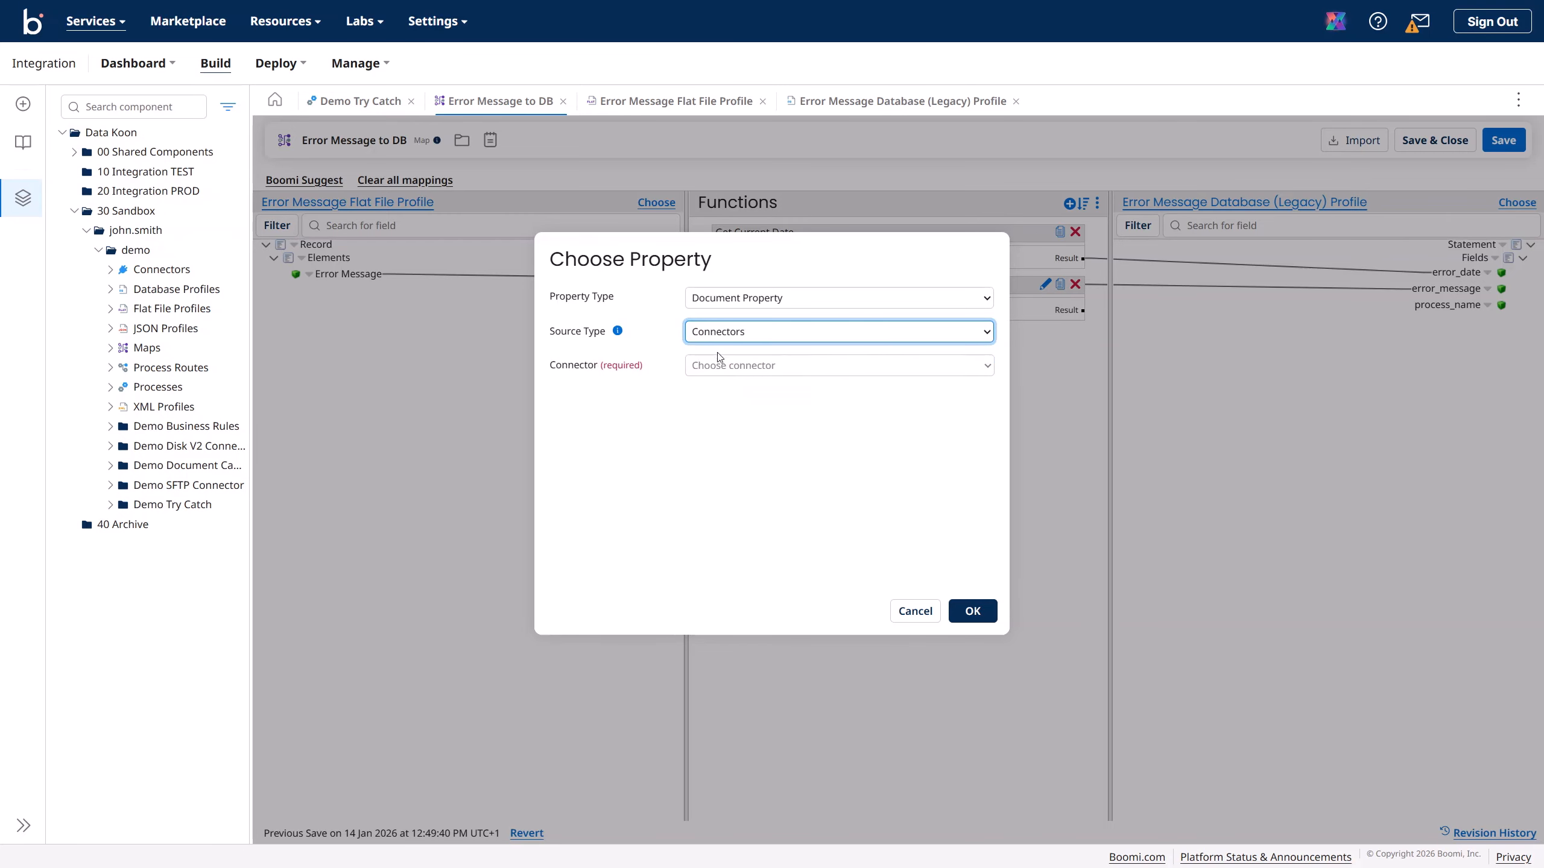
pyautogui.click(723, 370)
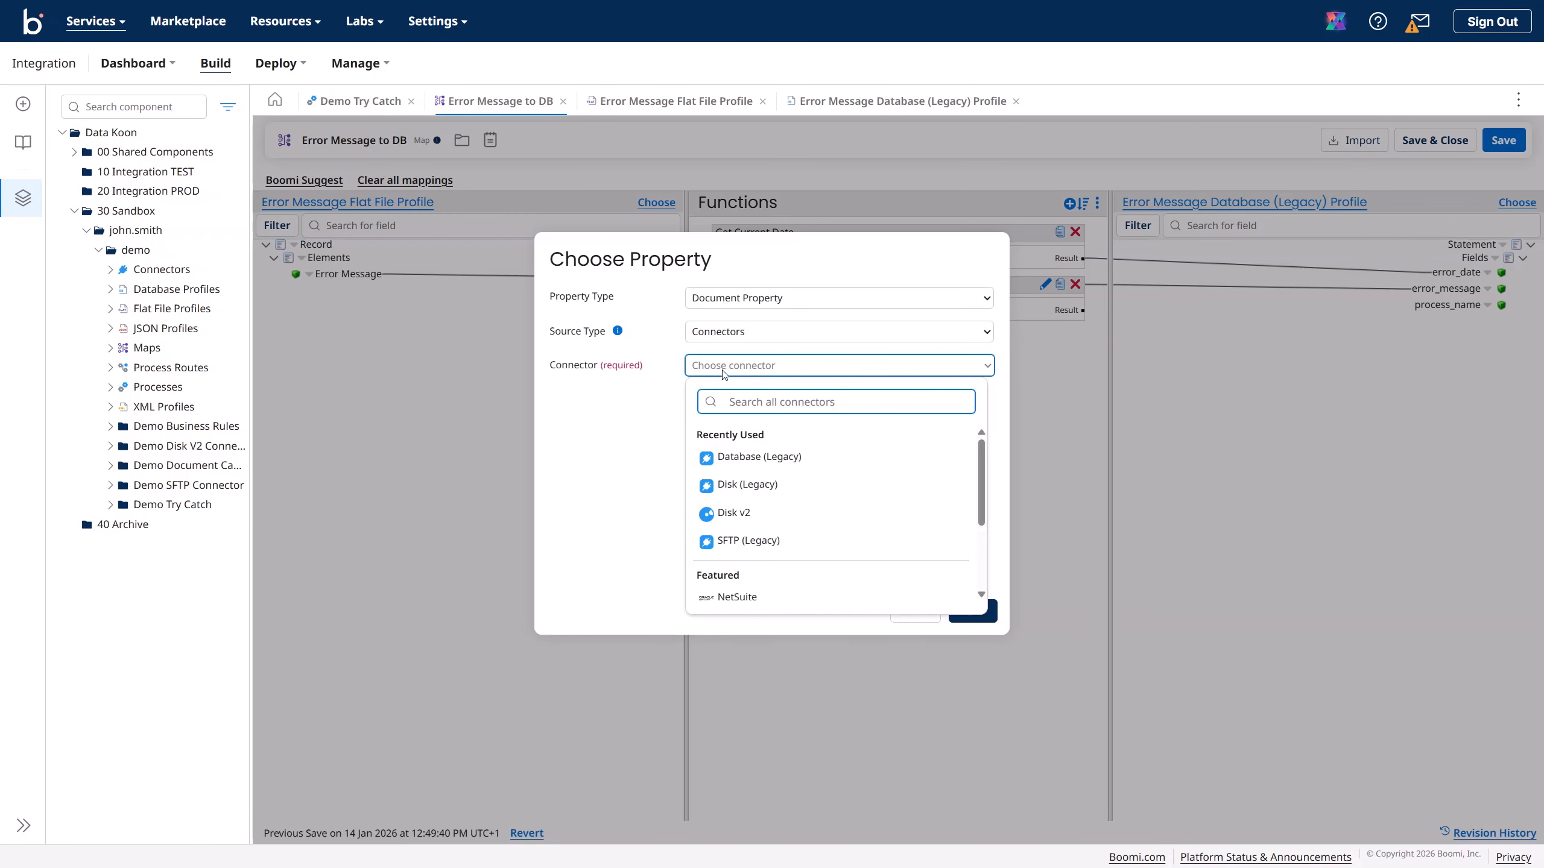
pyautogui.click(668, 341)
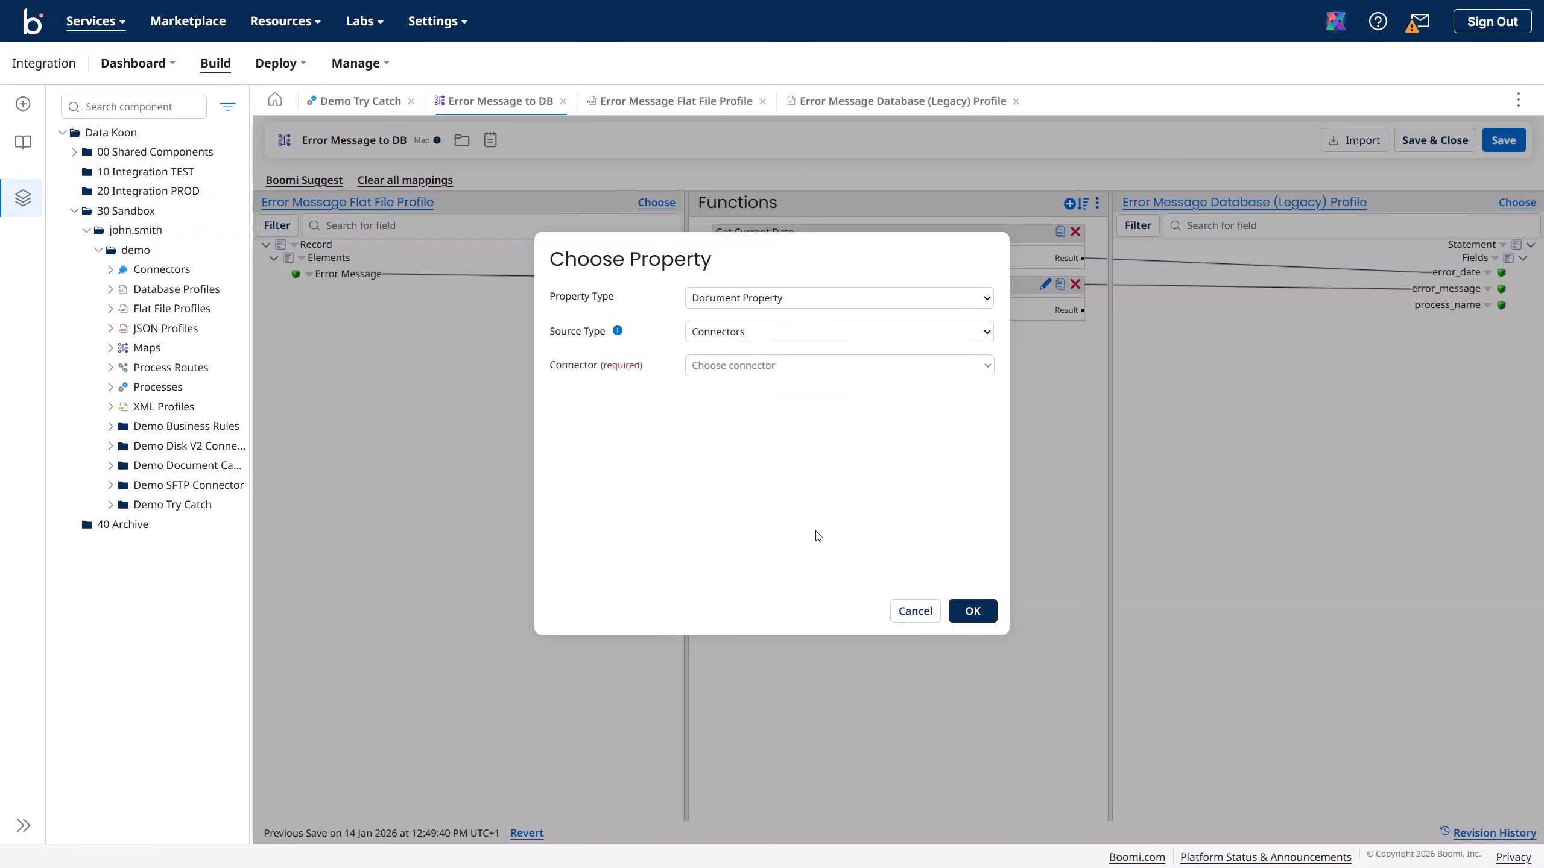
pyautogui.click(914, 610)
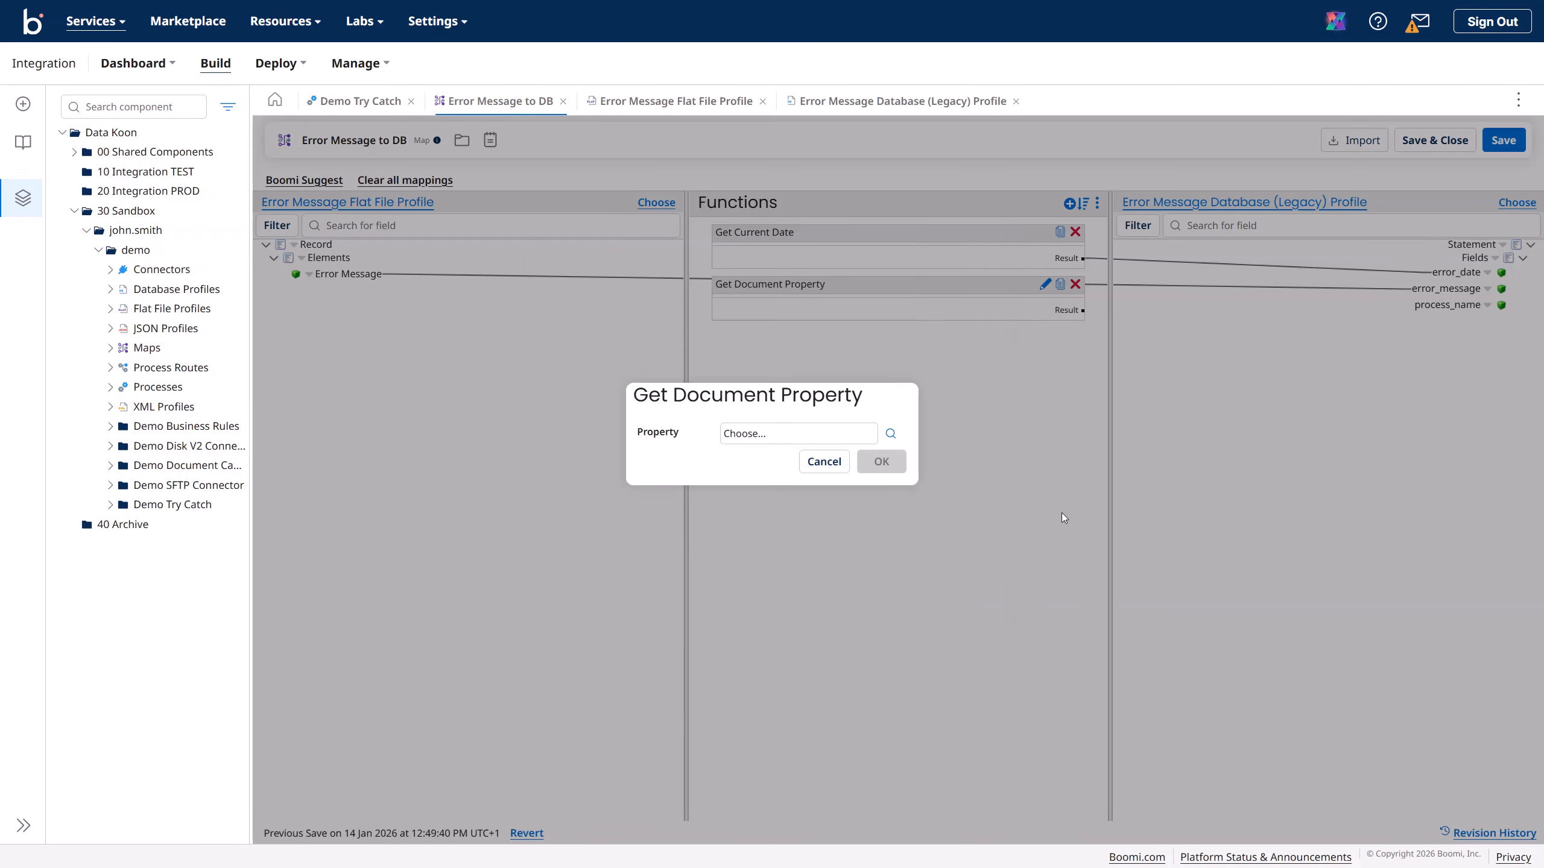
# - Discard the Get Document Property function and examine the User Defined and Properties function categories without adding a function
pyautogui.click(828, 473)
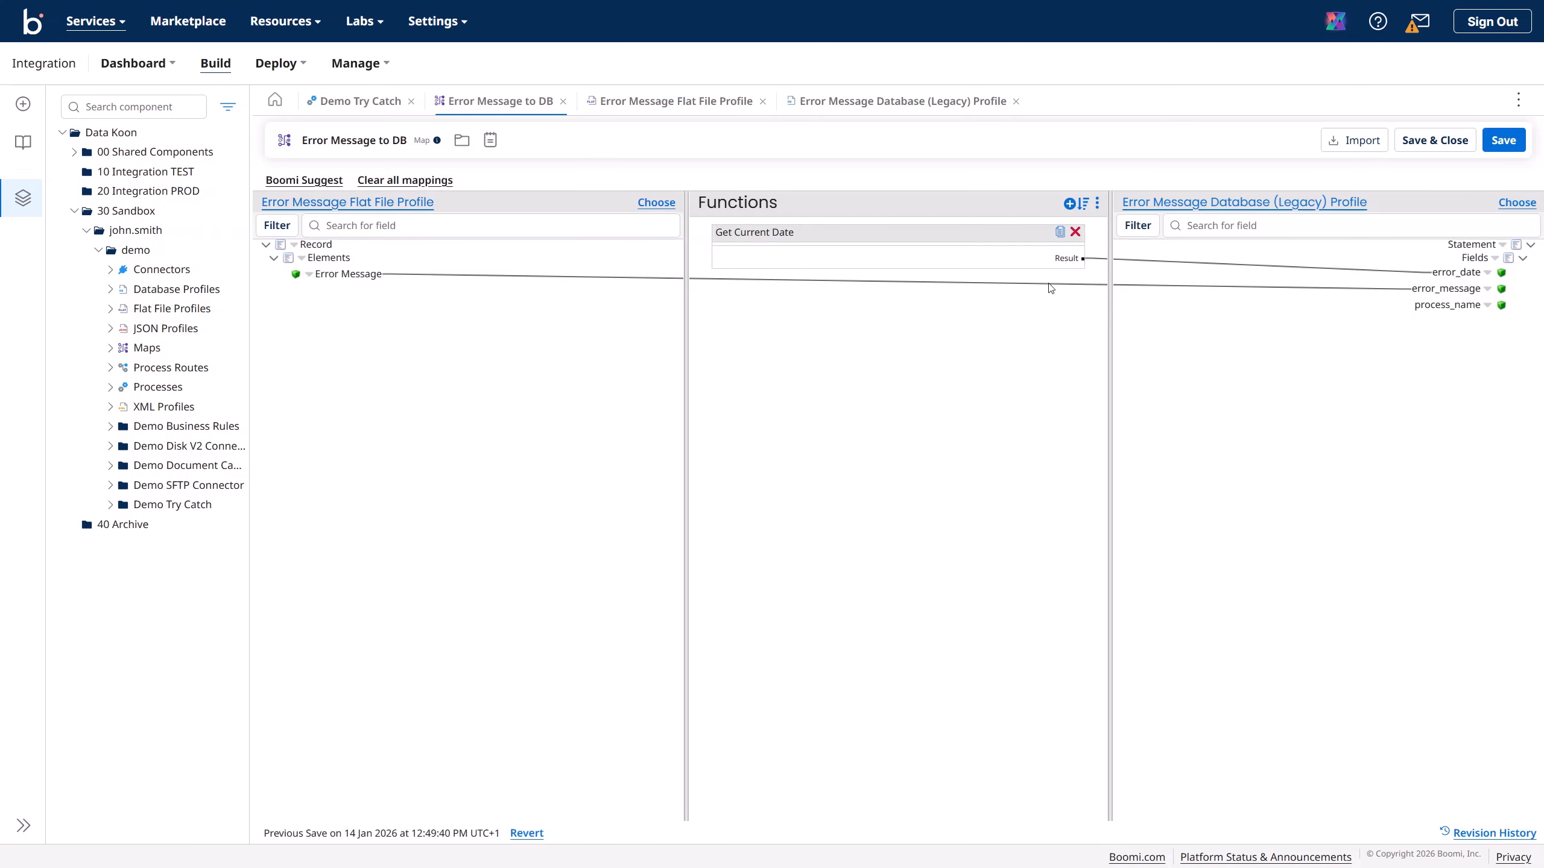
pyautogui.click(1069, 206)
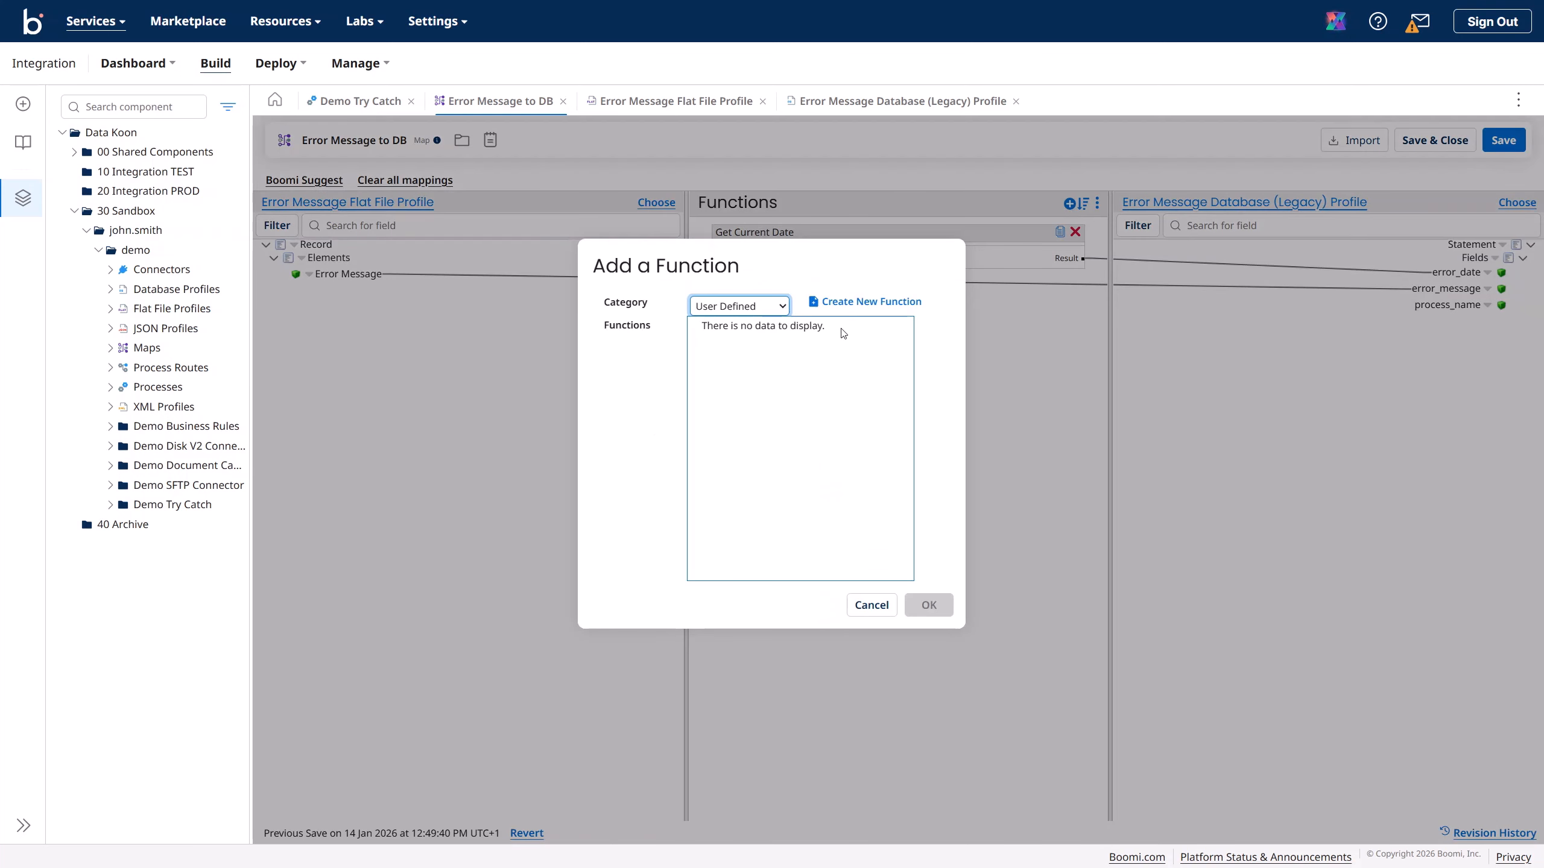
pyautogui.click(781, 307)
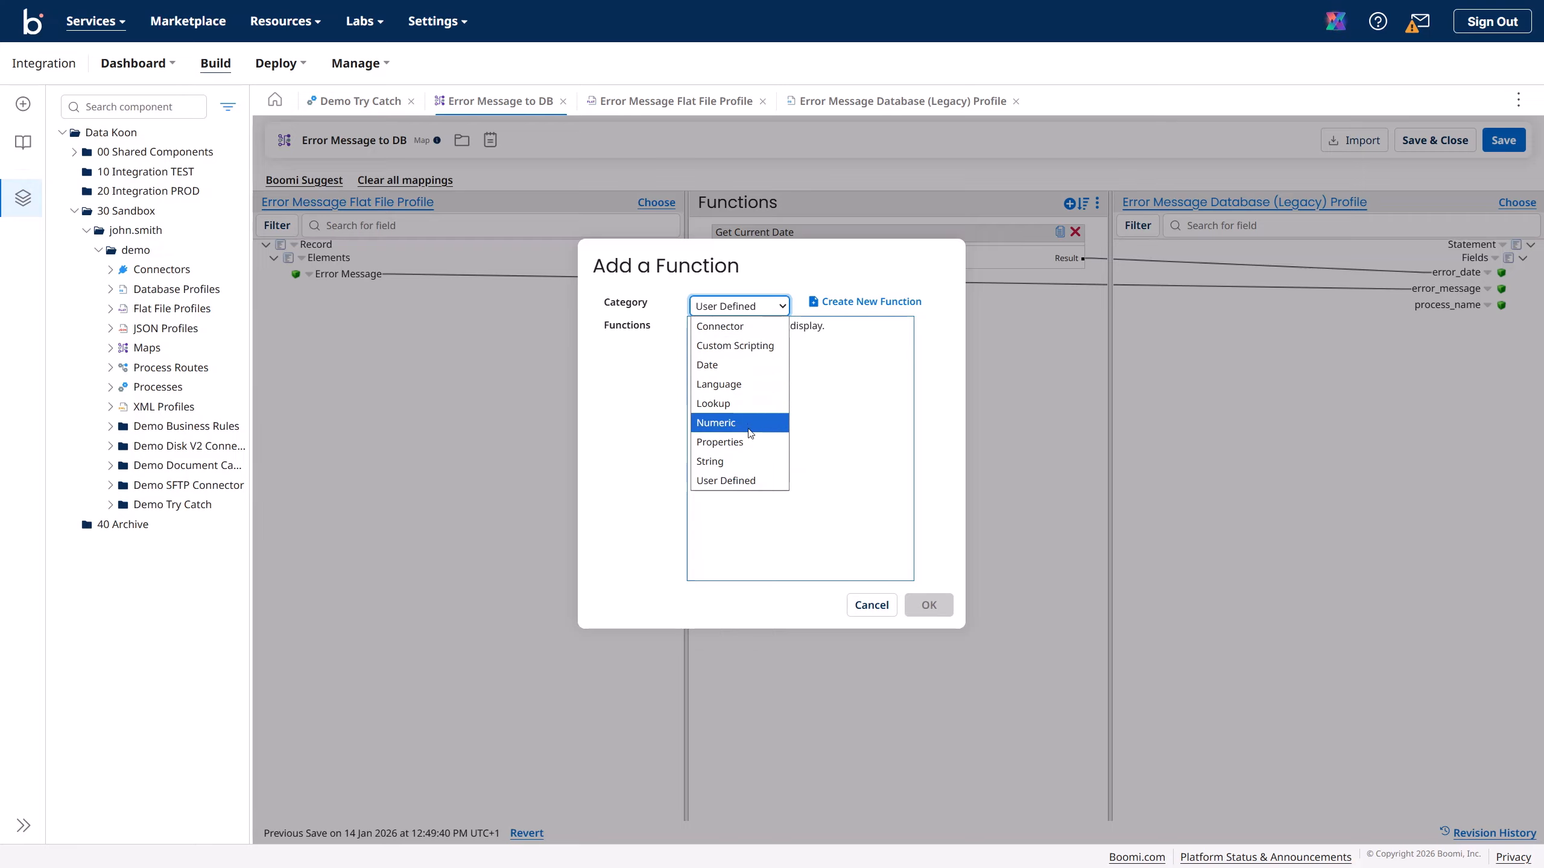
pyautogui.click(747, 483)
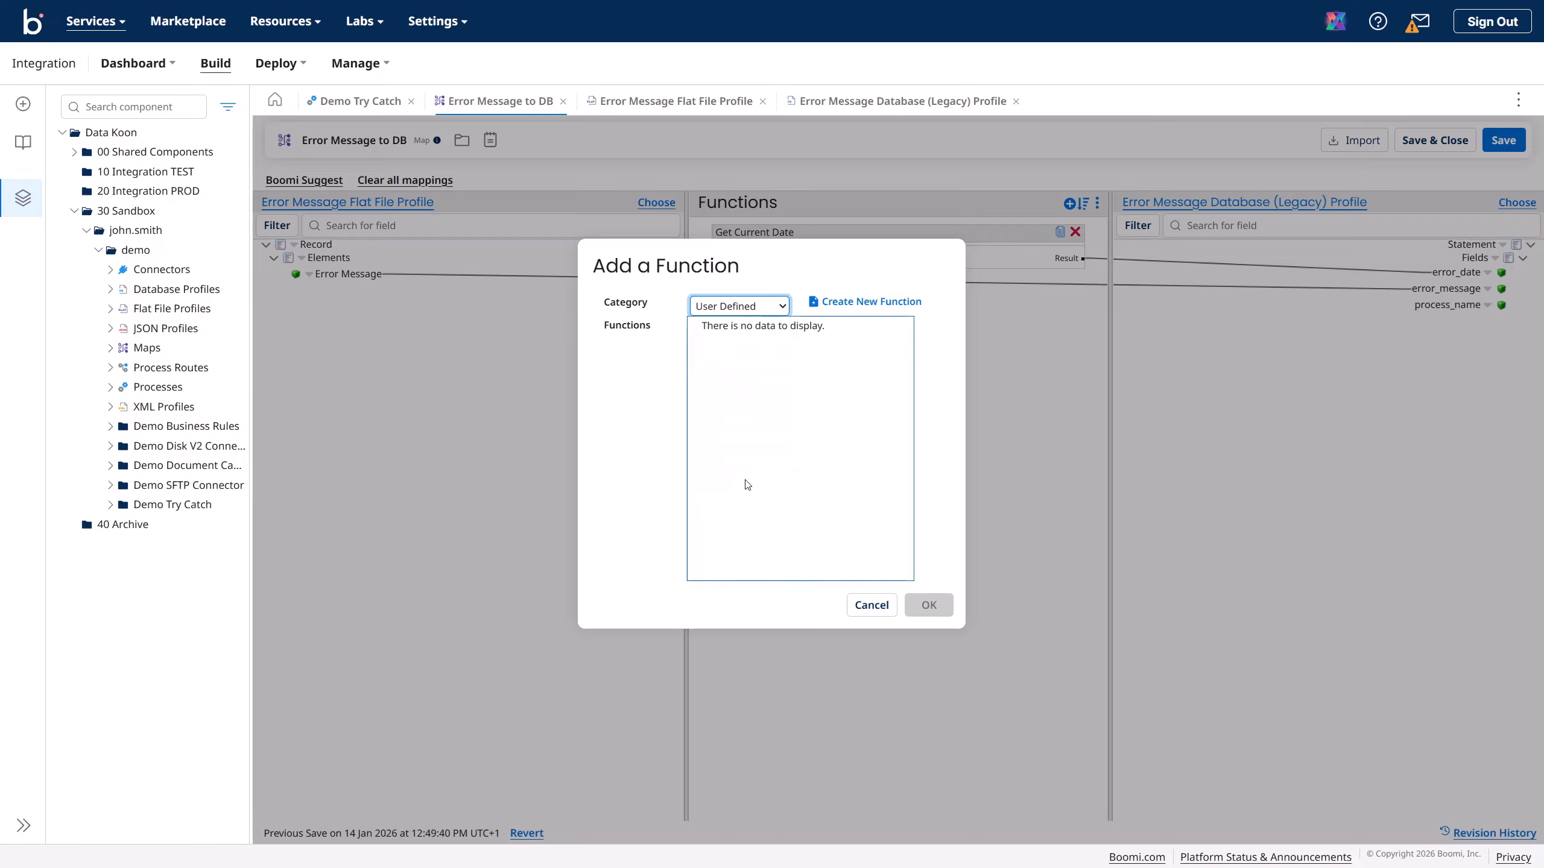
pyautogui.click(775, 325)
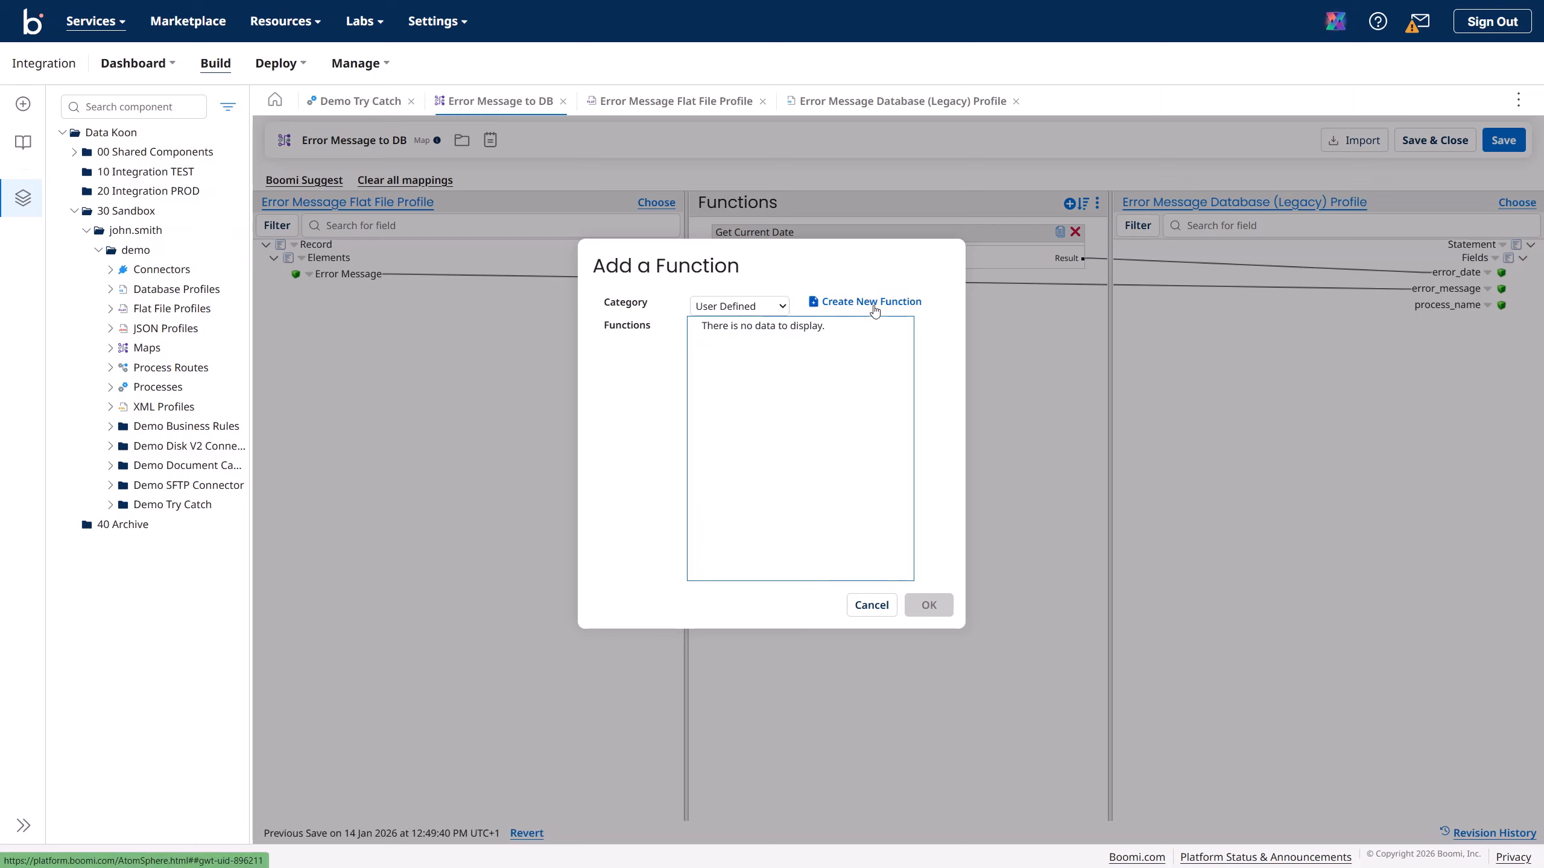
pyautogui.click(781, 312)
pyautogui.click(782, 311)
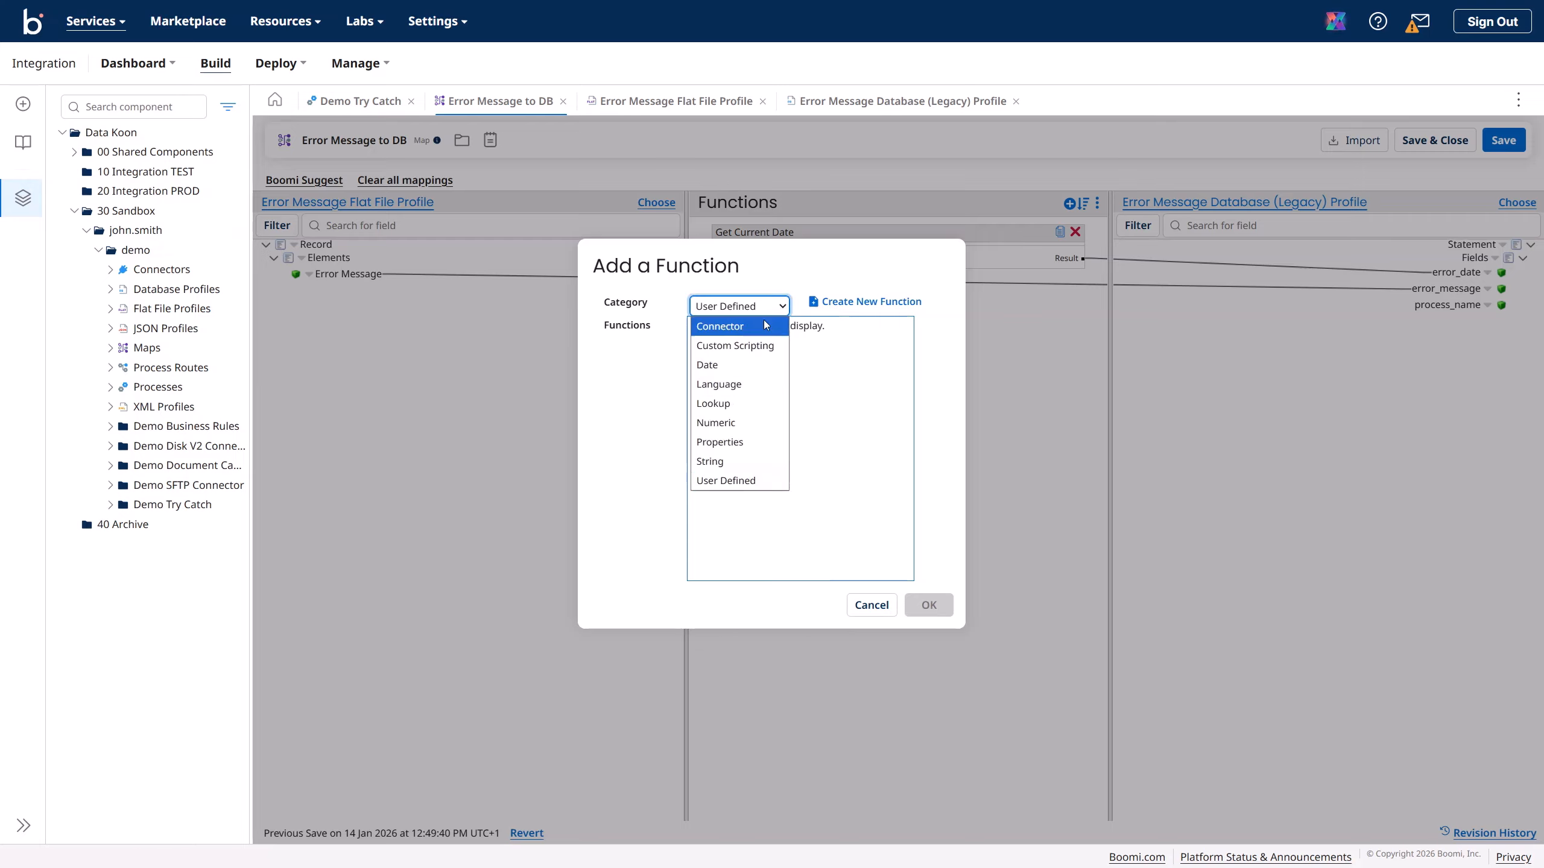
pyautogui.click(752, 442)
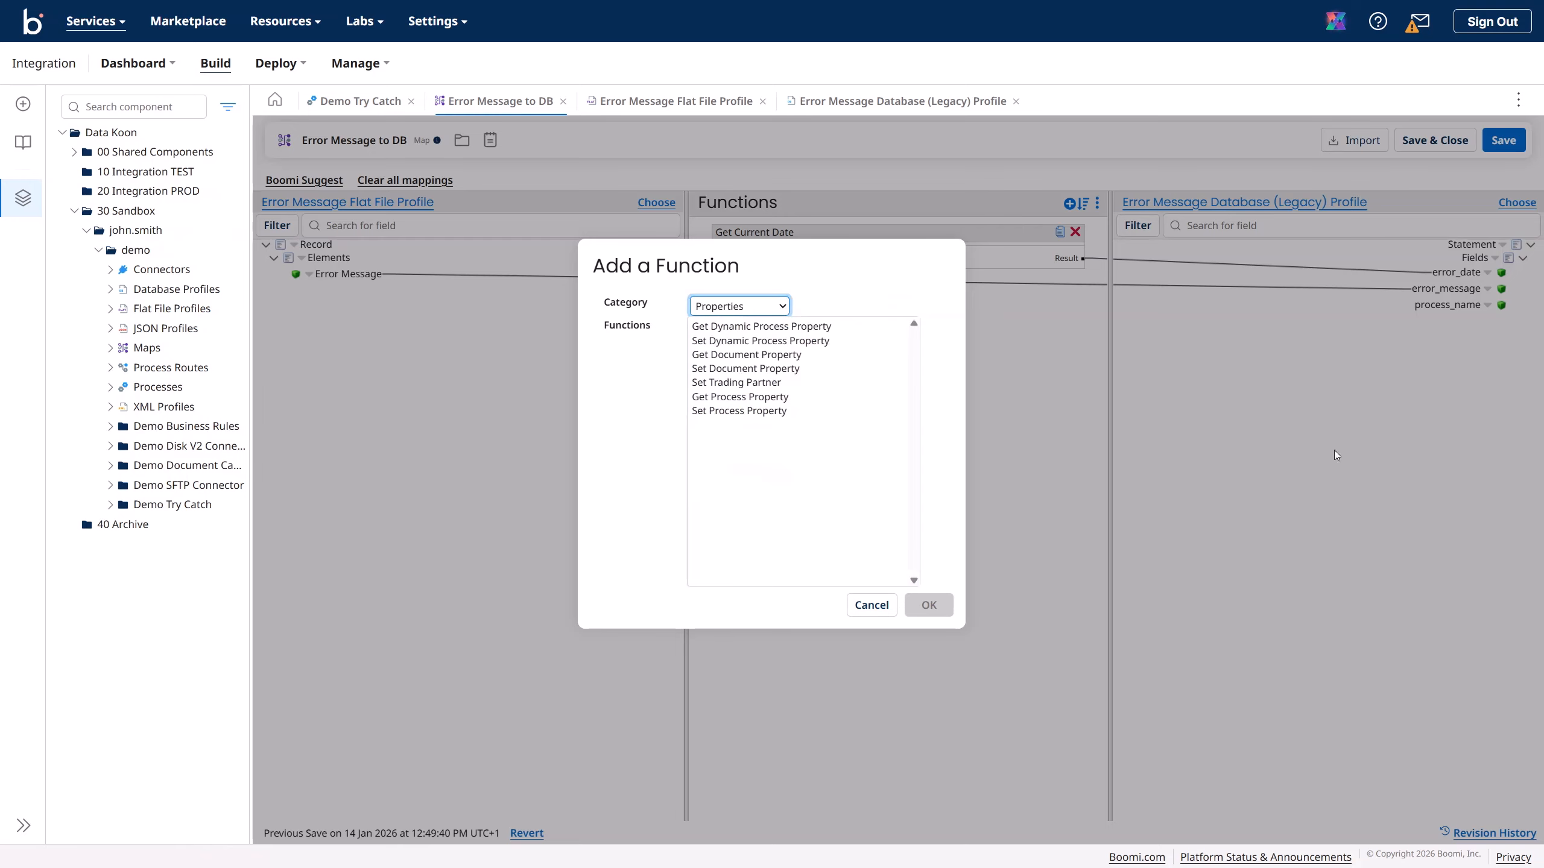
pyautogui.click(872, 604)
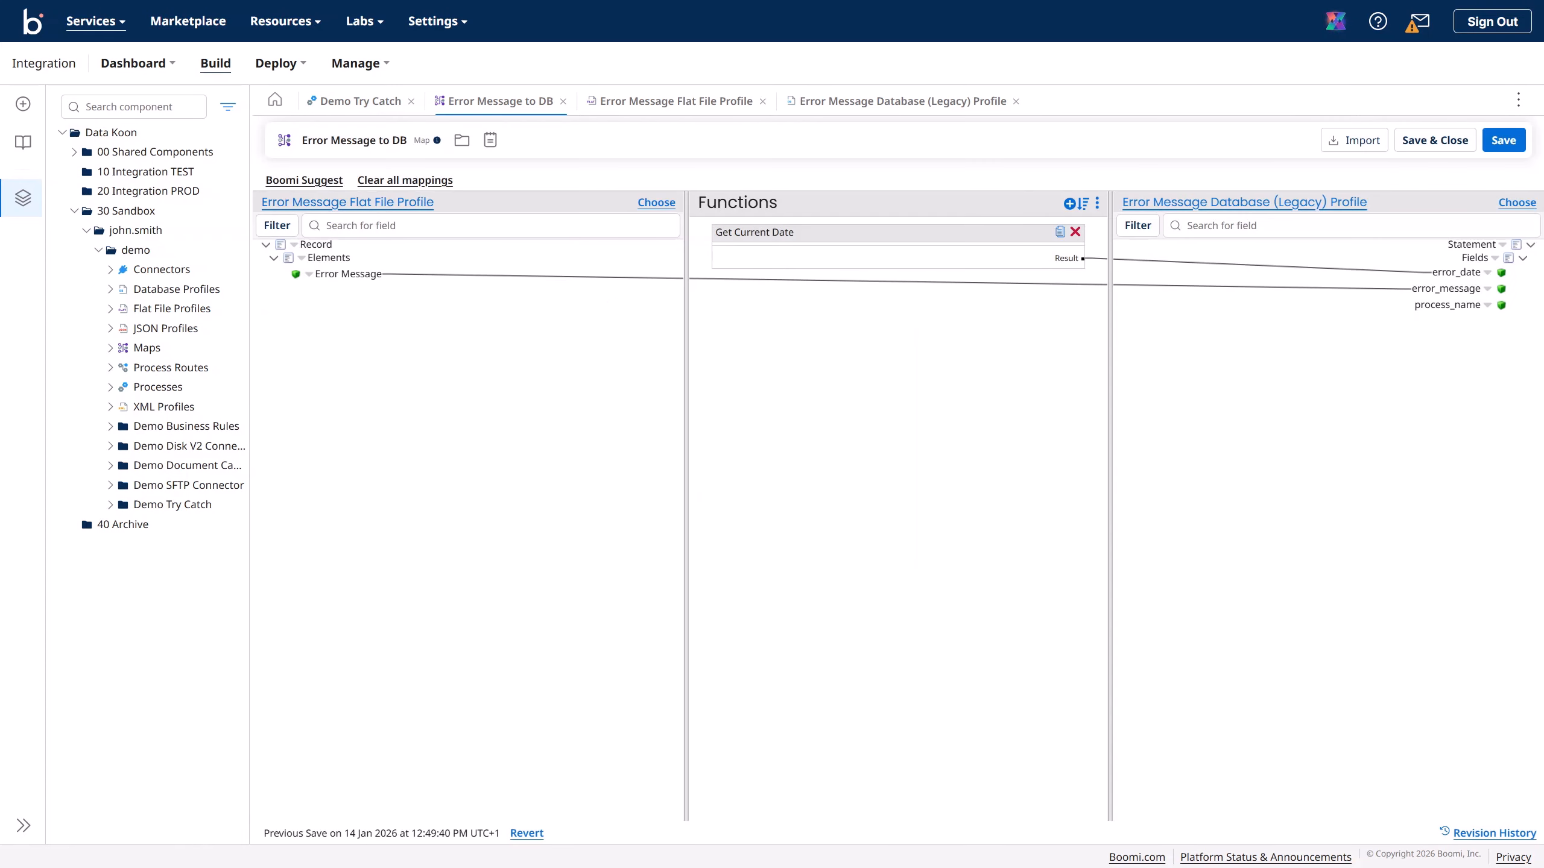
# - Examine the source and language options of a Scripting function from the Custom Scripting category, and leave without adding it
pyautogui.click(1070, 204)
pyautogui.click(770, 310)
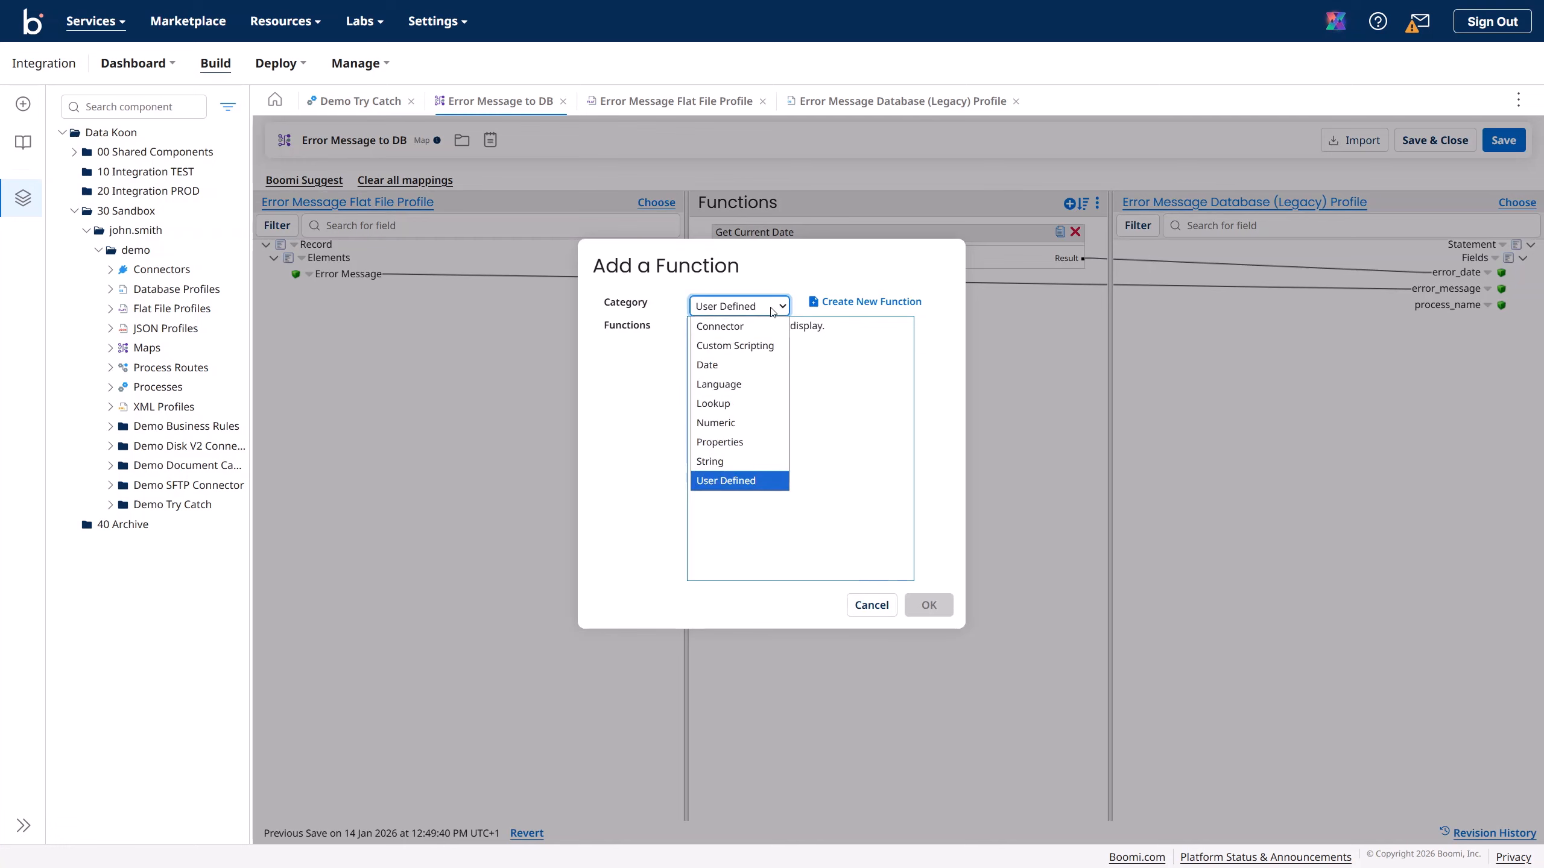
pyautogui.click(752, 350)
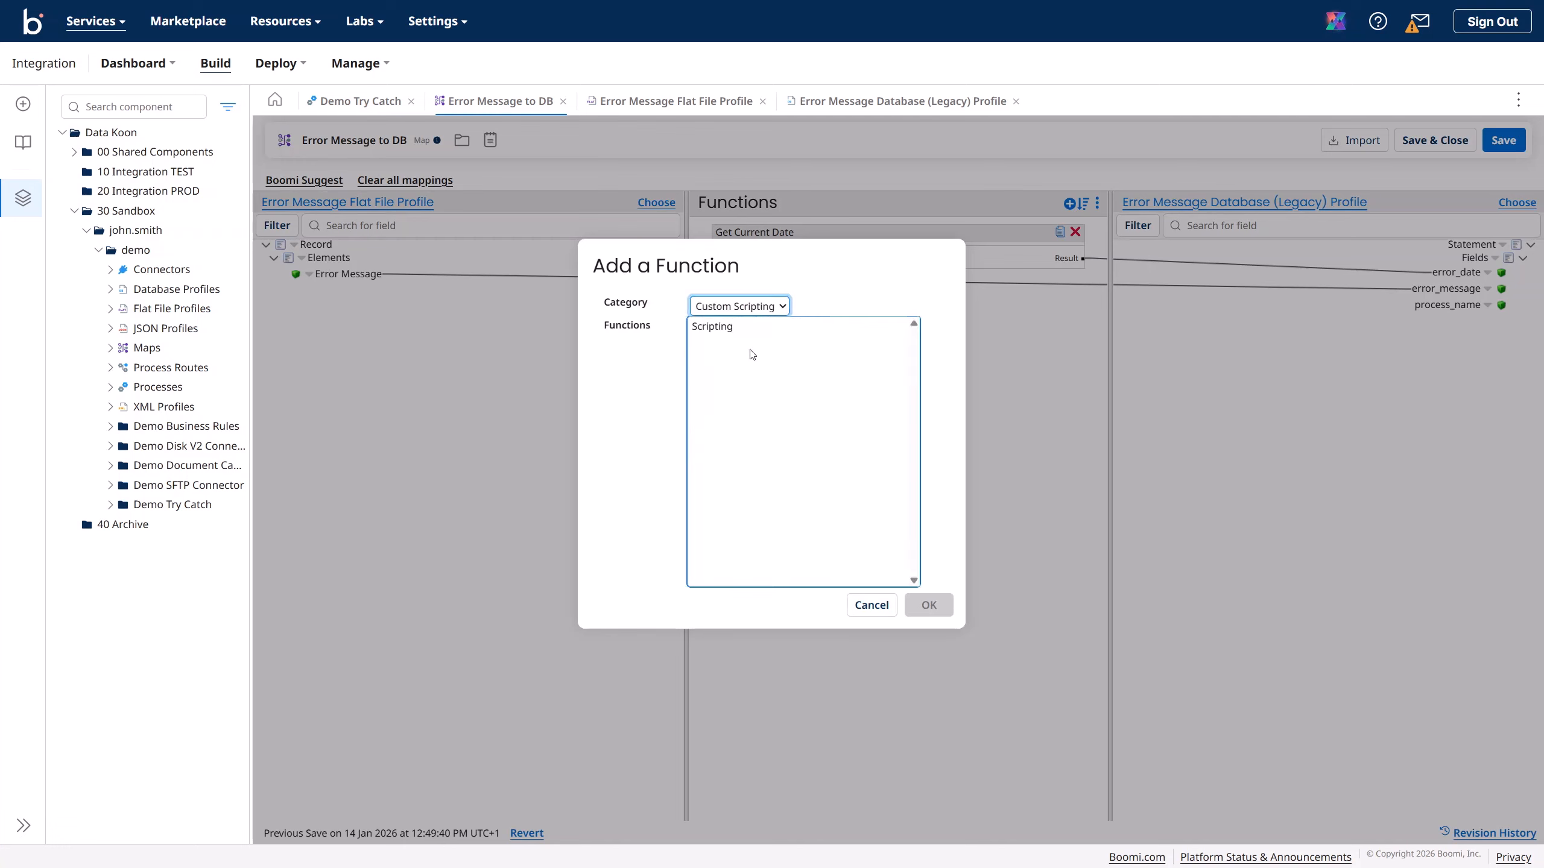
pyautogui.click(711, 329)
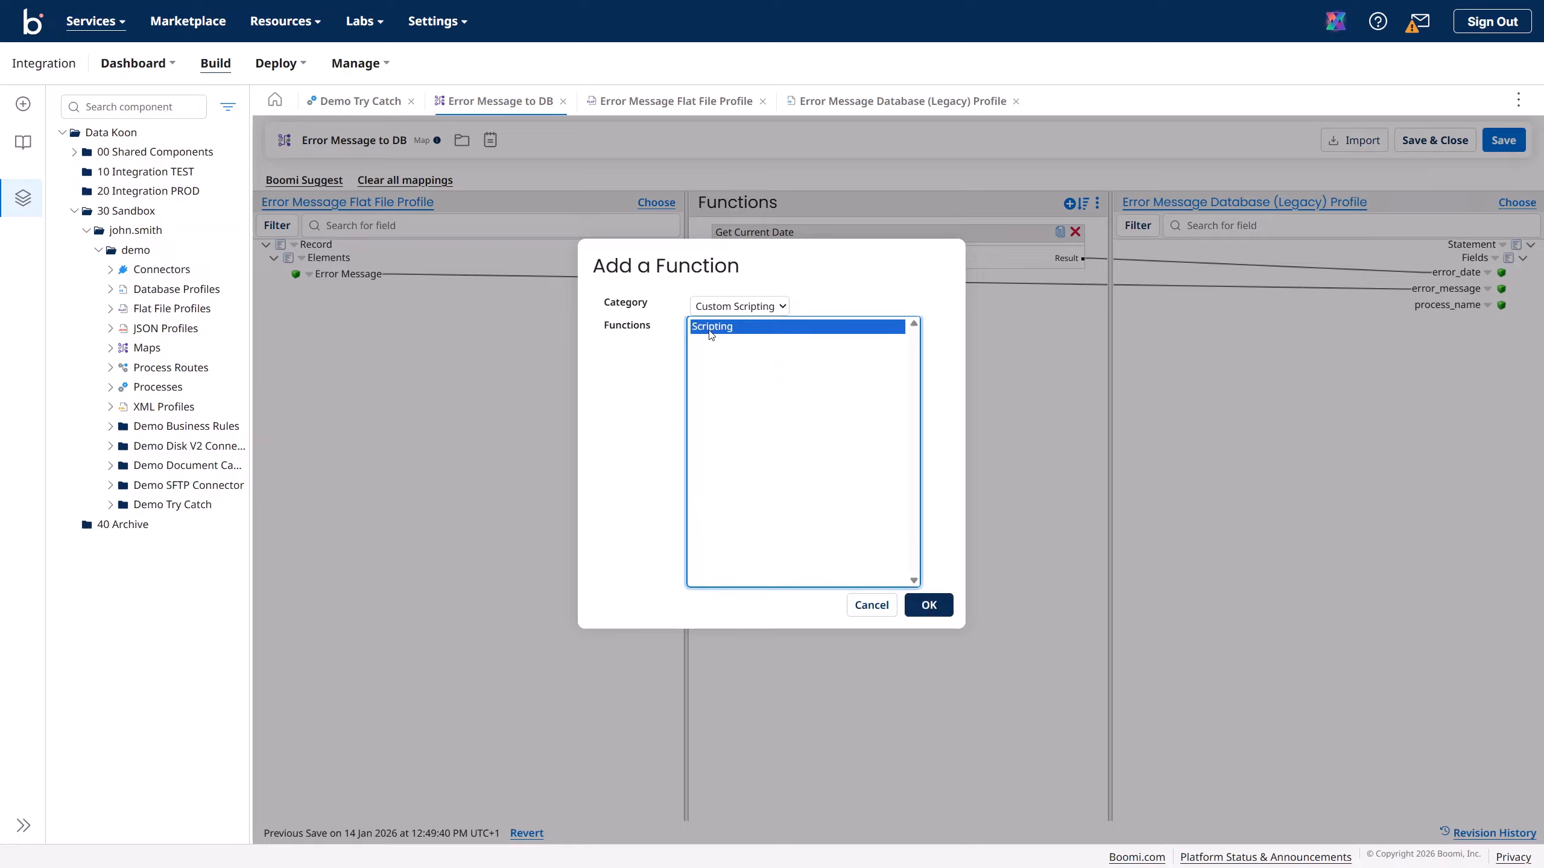
pyautogui.click(929, 605)
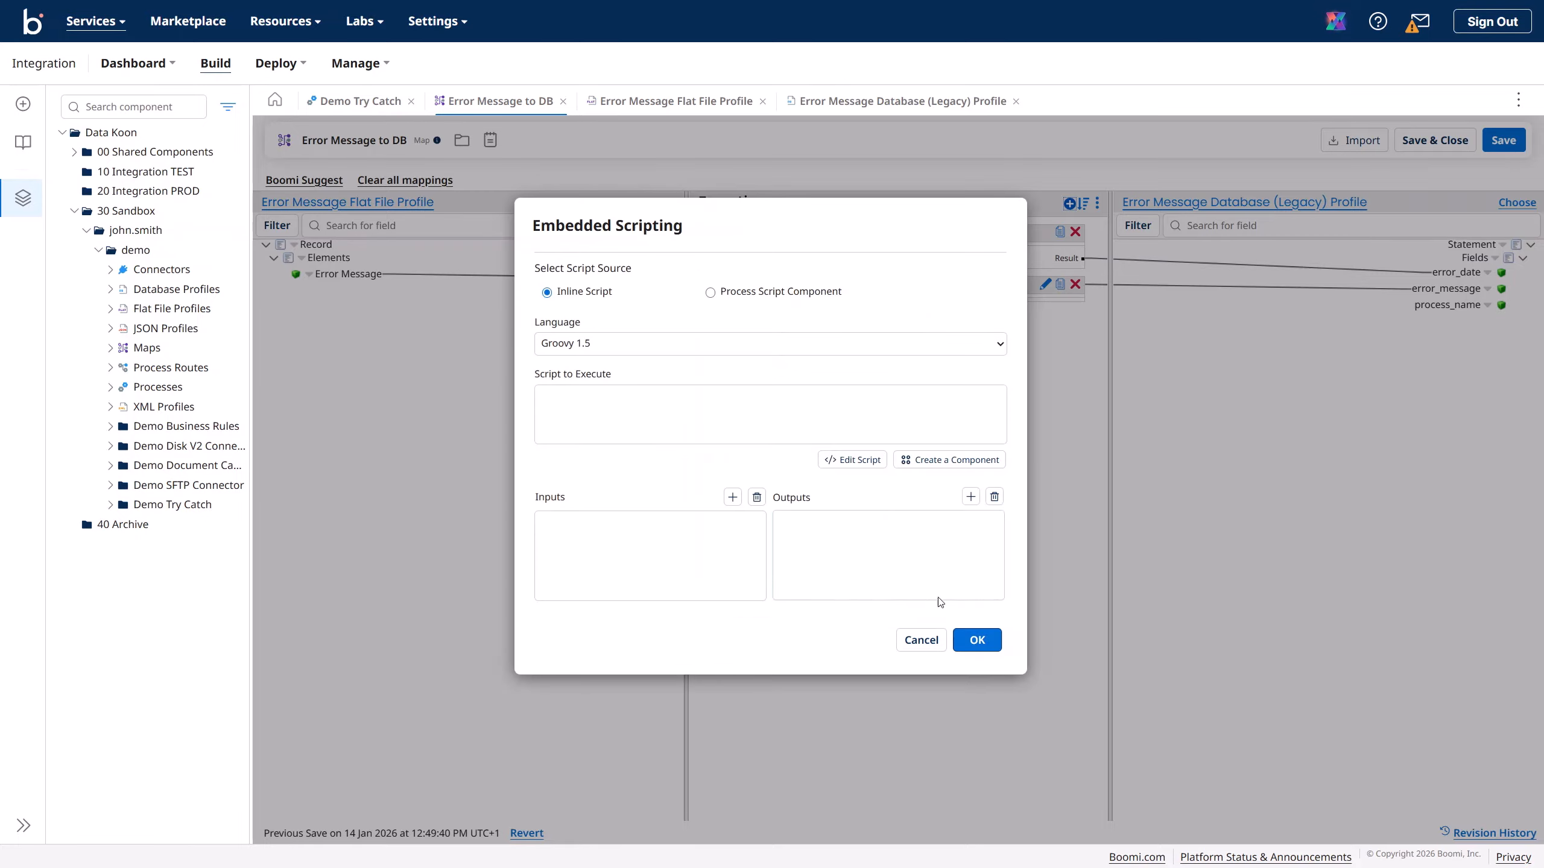
pyautogui.click(598, 346)
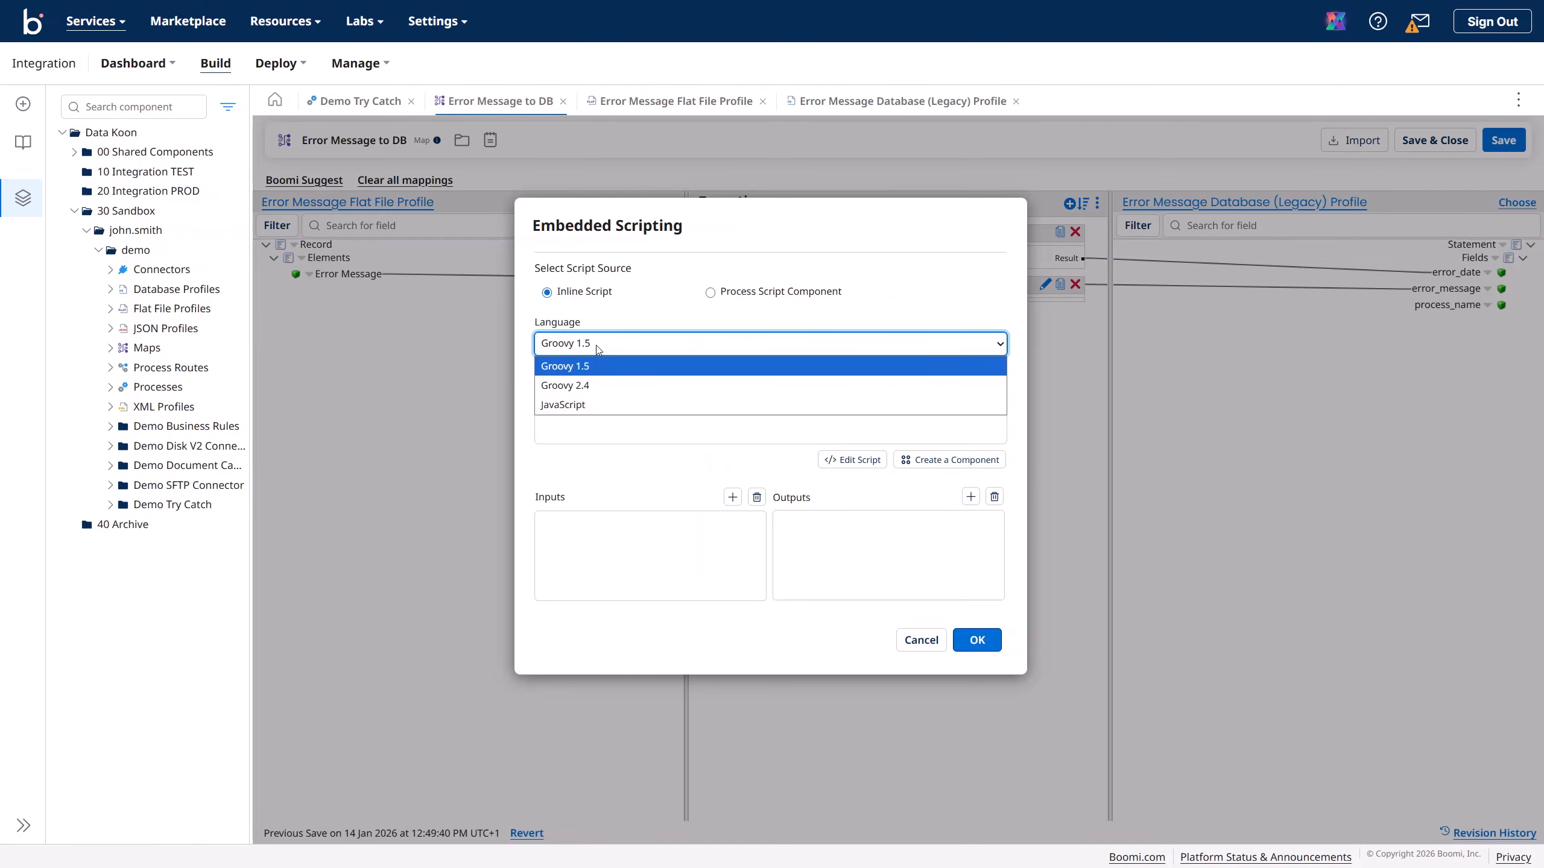
pyautogui.click(596, 405)
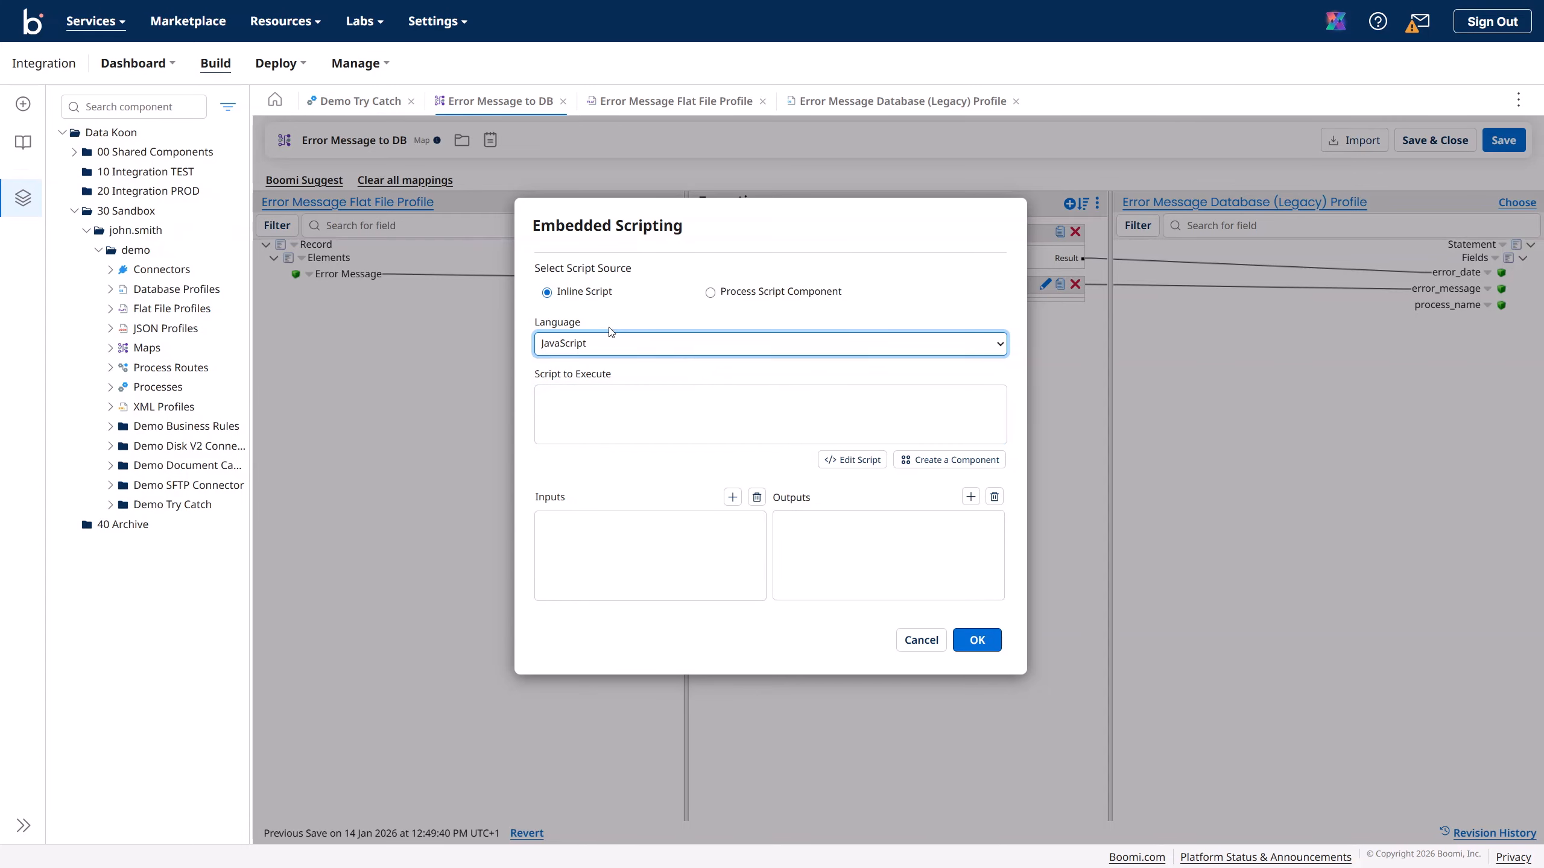
pyautogui.click(920, 640)
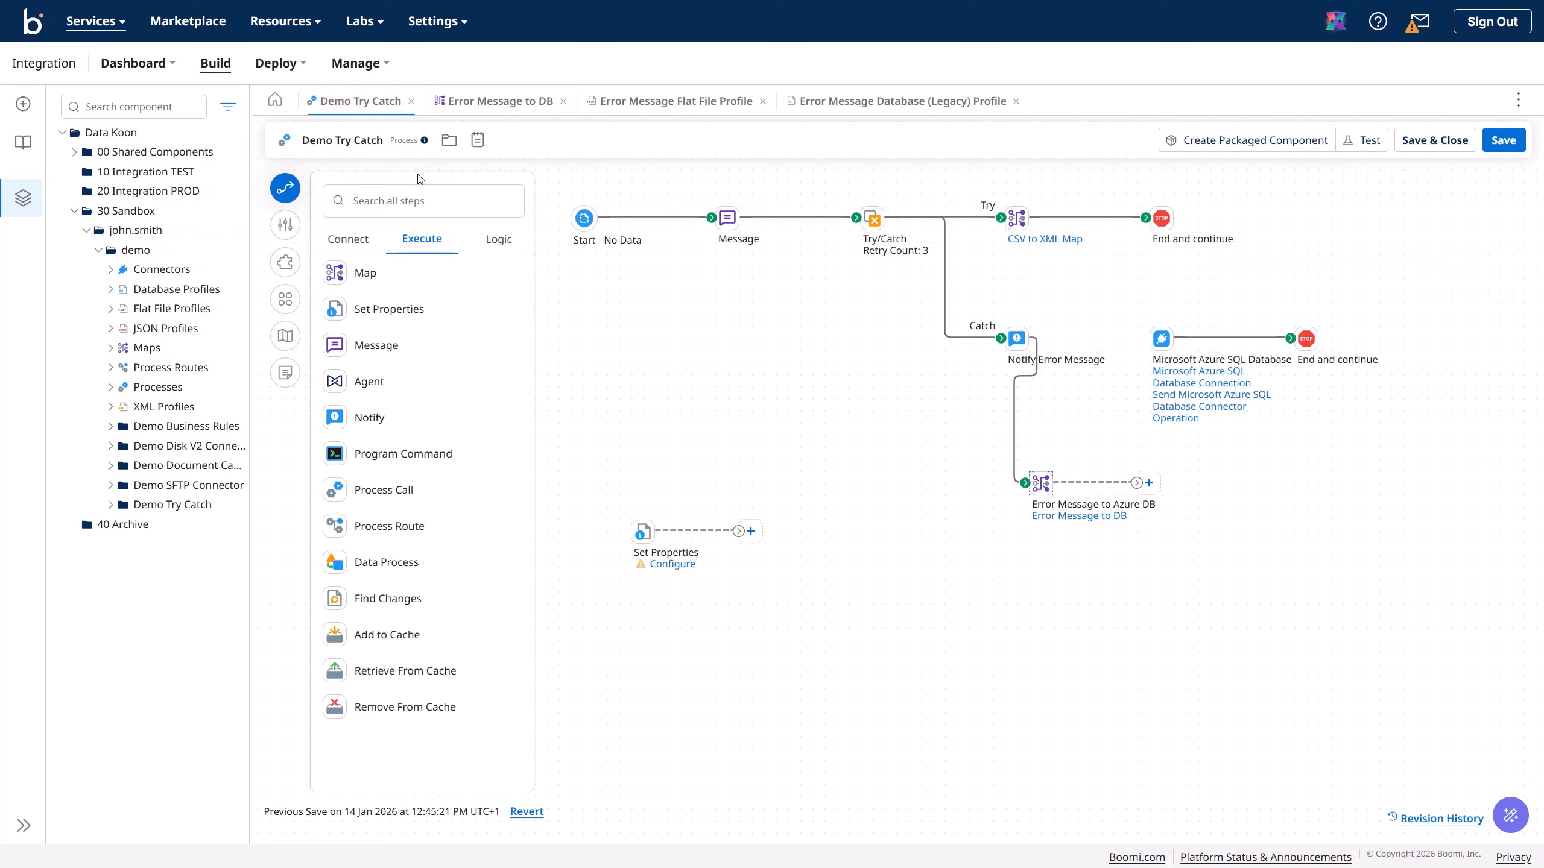
# - Copy the process name from the title of the Demo Try Catch process
pyautogui.click(380, 140)
pyautogui.tripleClick(379, 141)
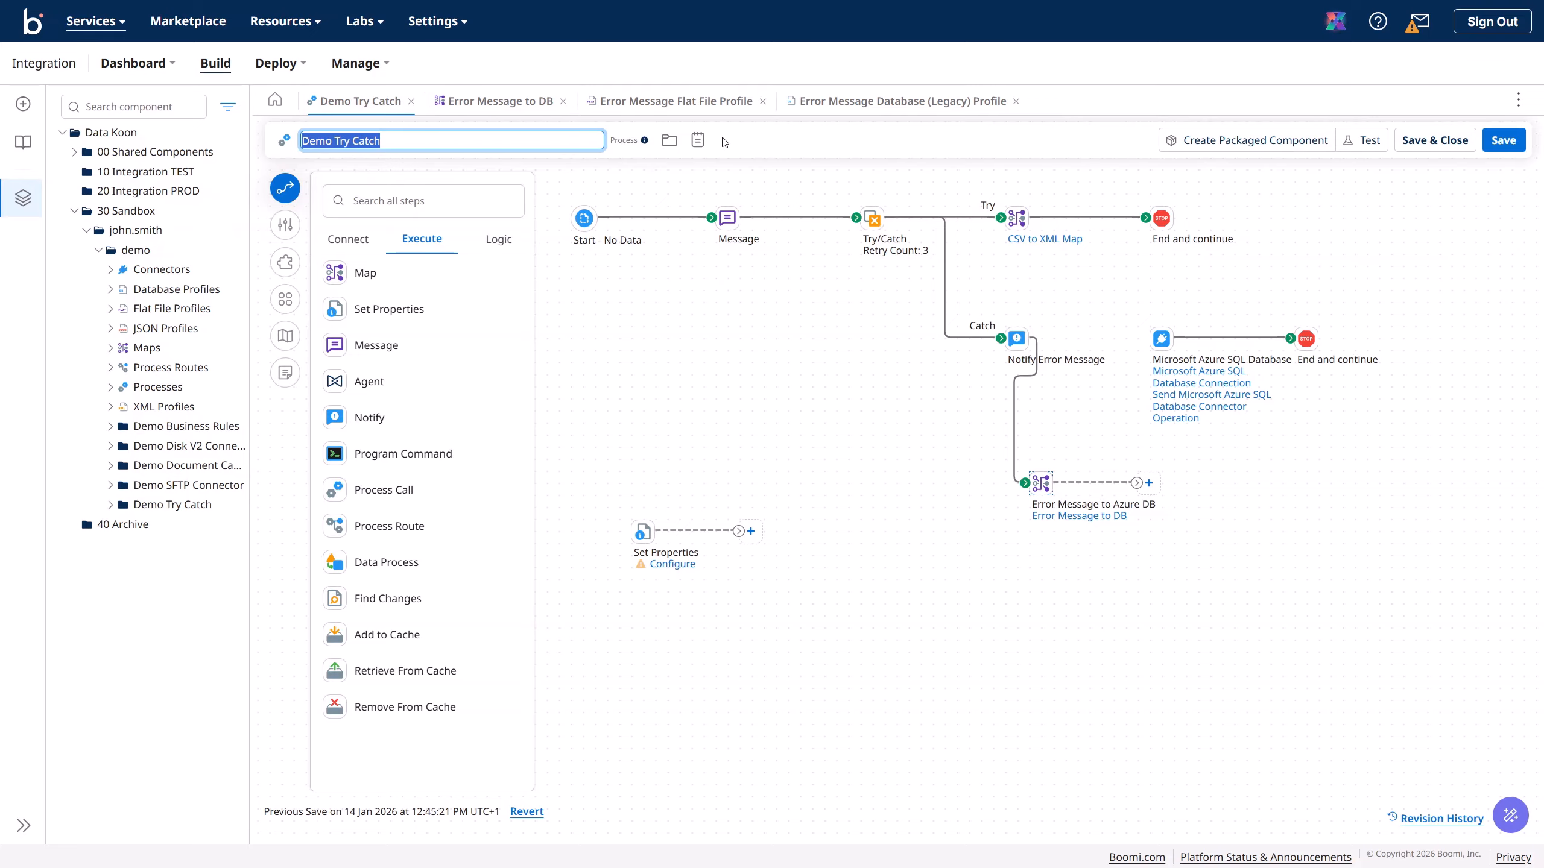
pyautogui.click(873, 108)
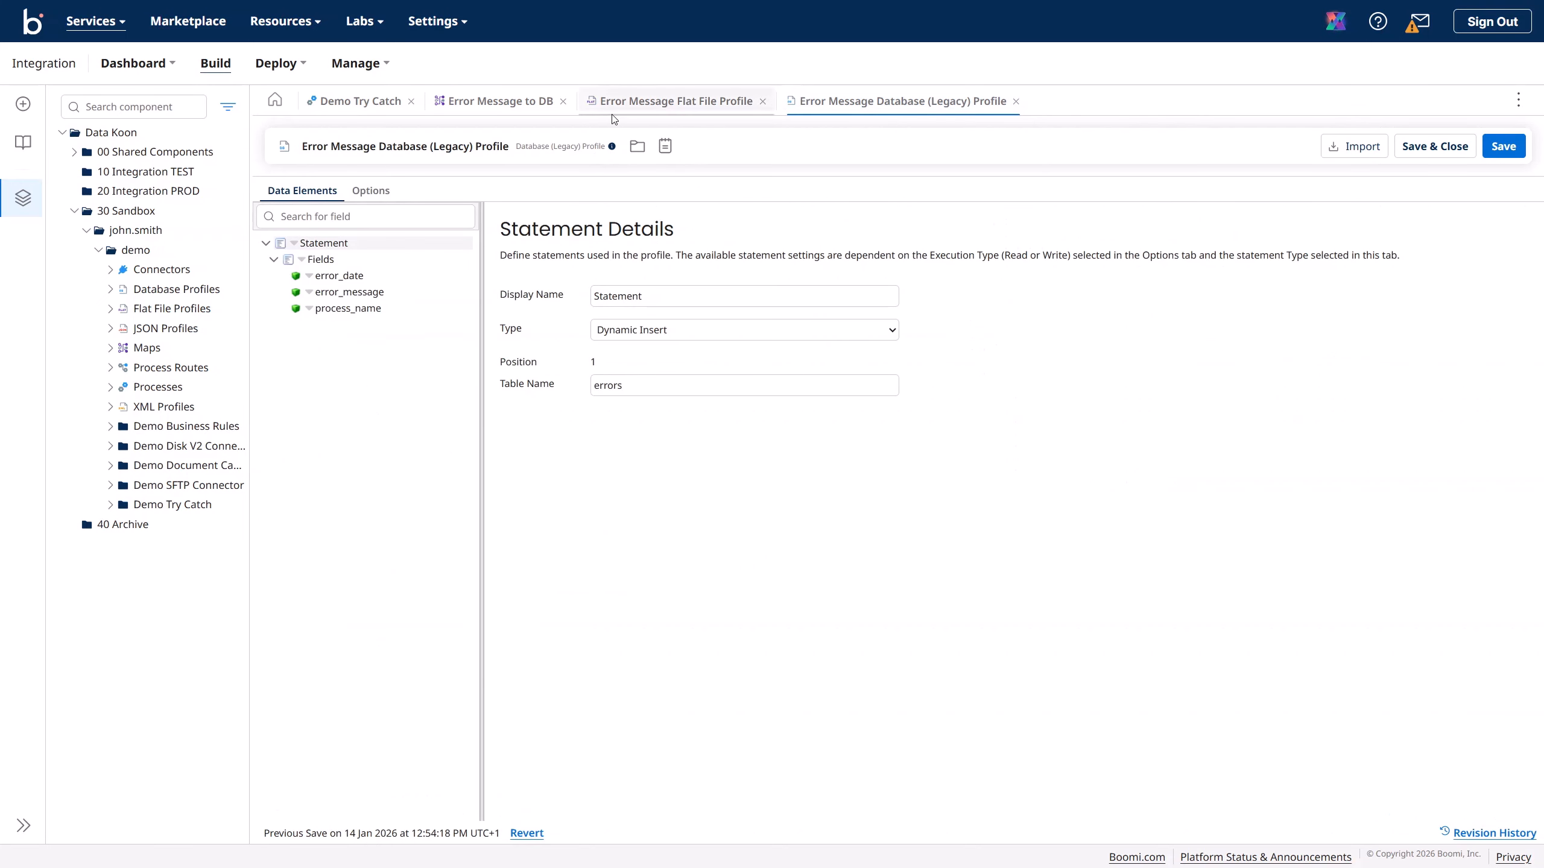
pyautogui.click(647, 104)
# - Set the default value of the destination field process_name to "Demo Try Catch" in the Error Message to DB map and save the map
pyautogui.click(506, 103)
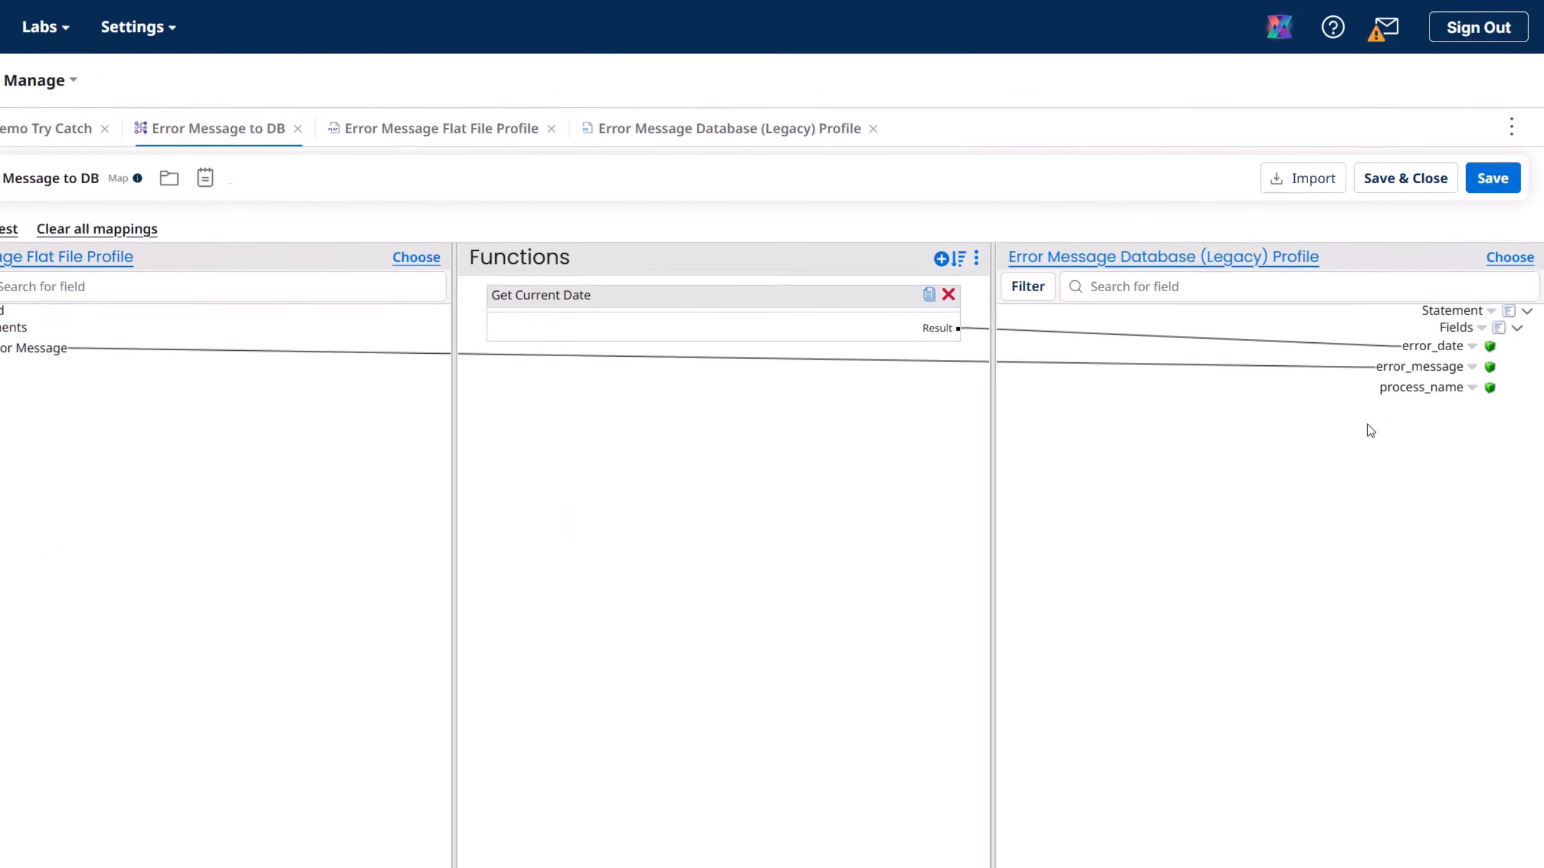
pyautogui.click(1486, 306)
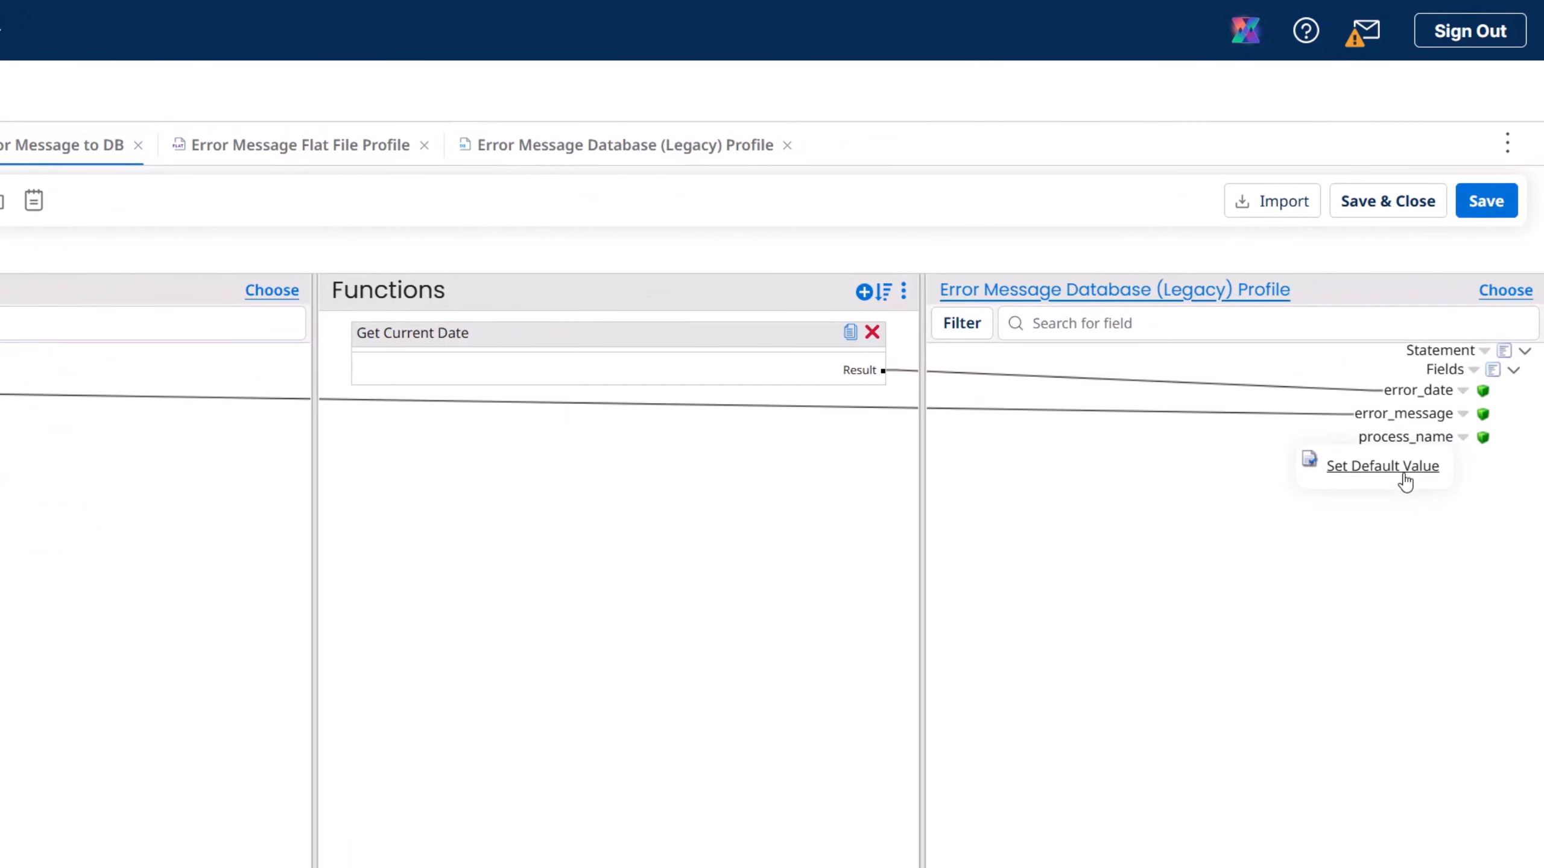
pyautogui.click(1405, 480)
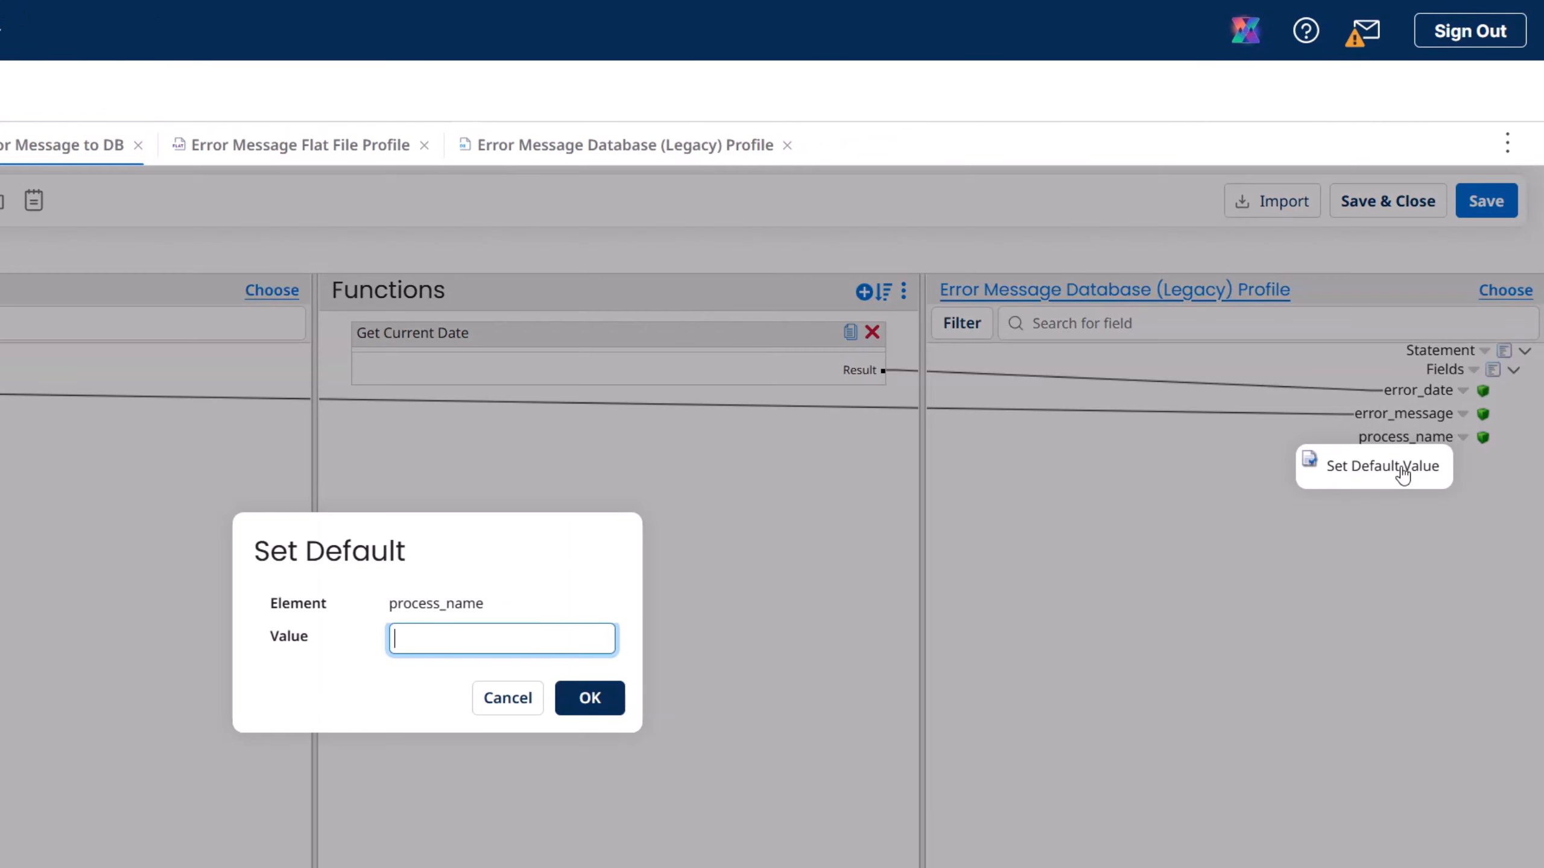
pyautogui.write('Demo Try Catch')
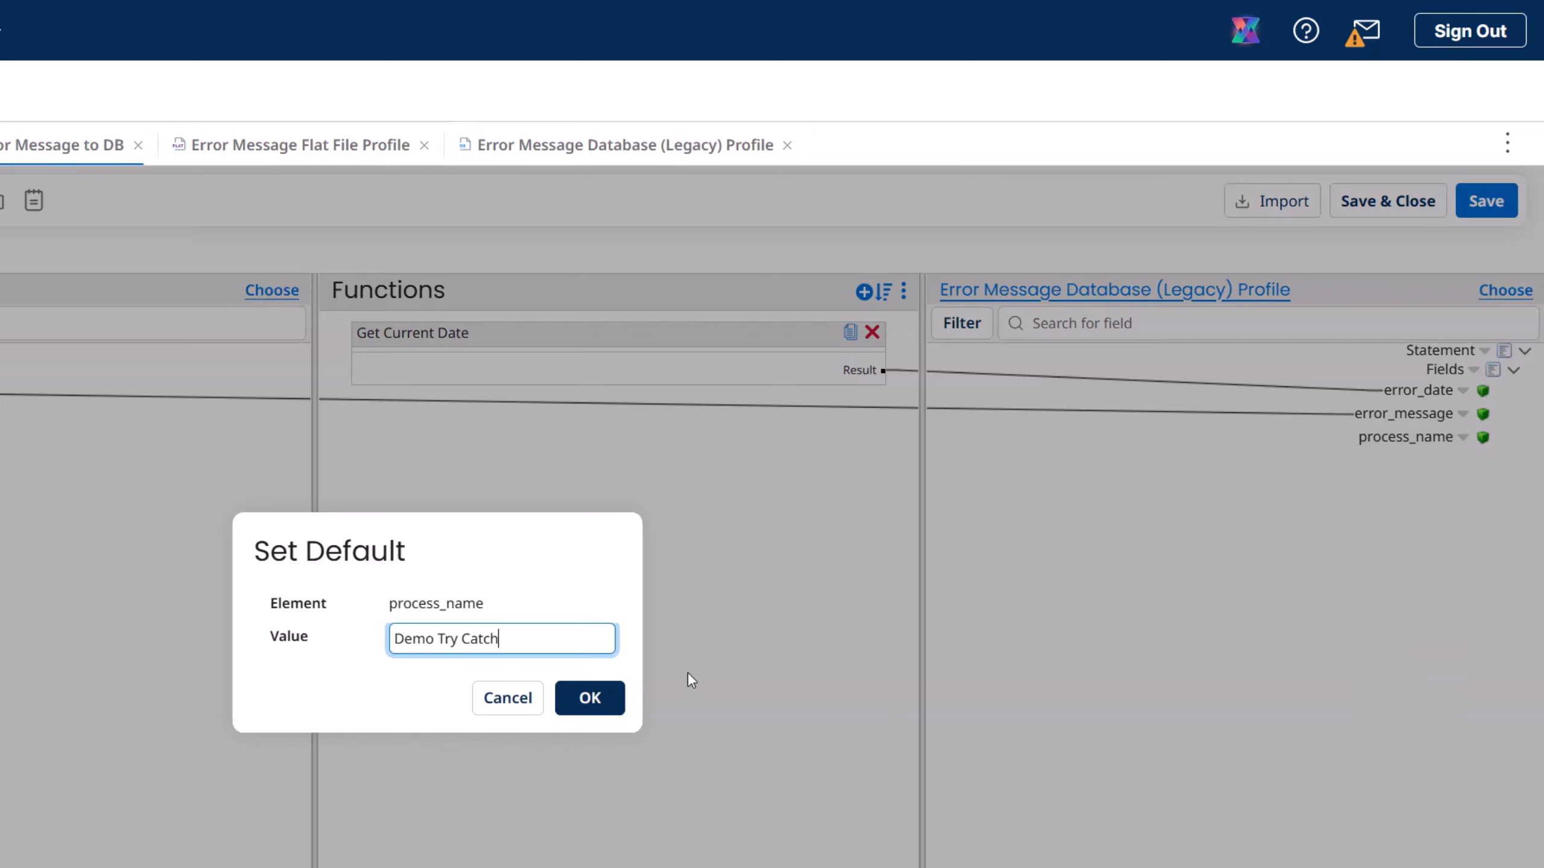
pyautogui.click(589, 698)
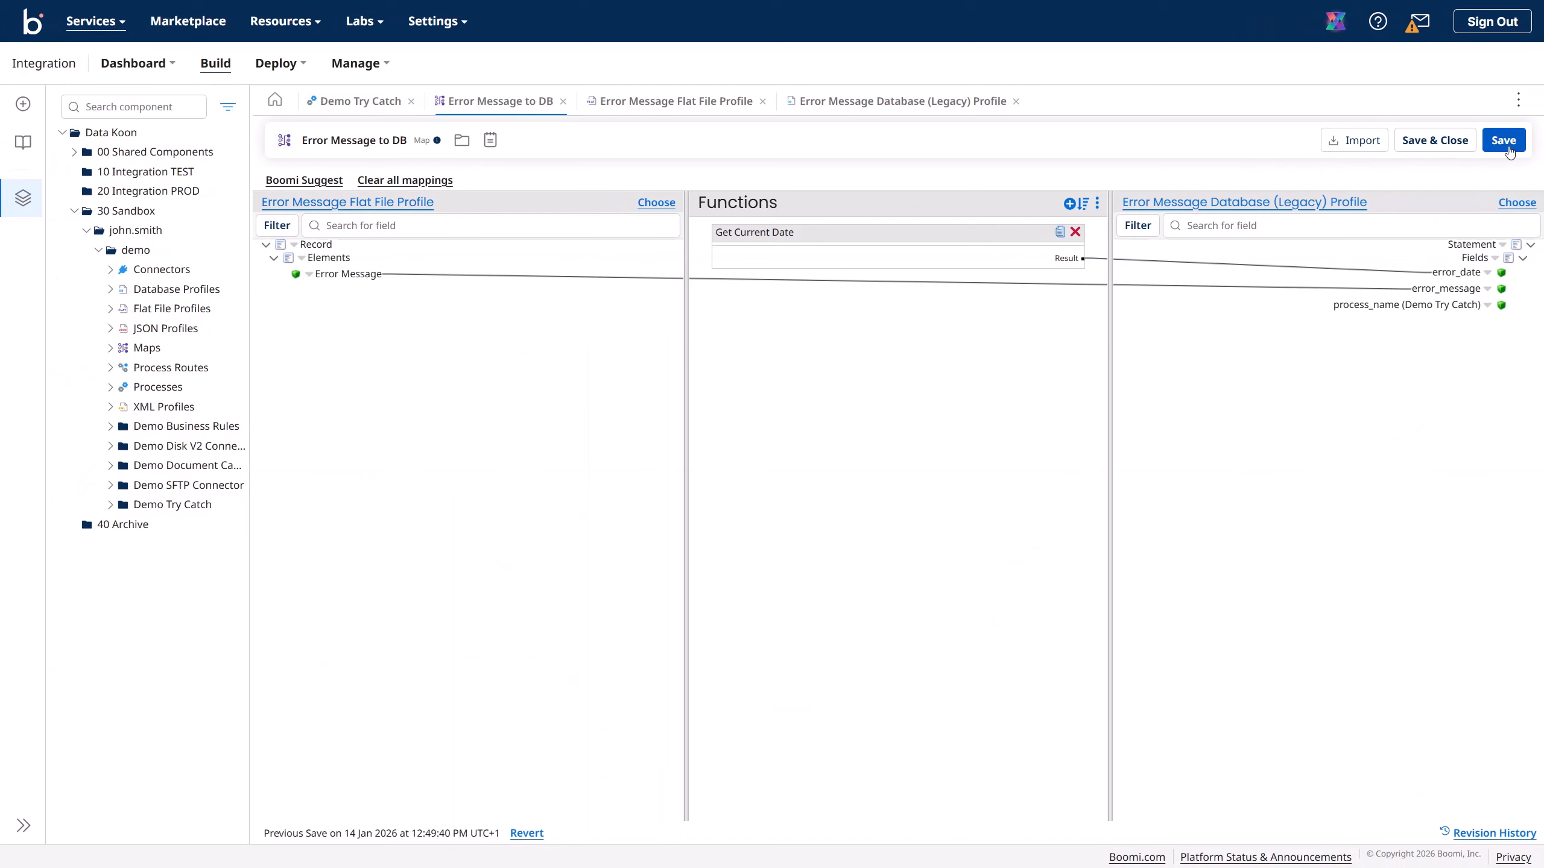
pyautogui.click(1508, 149)
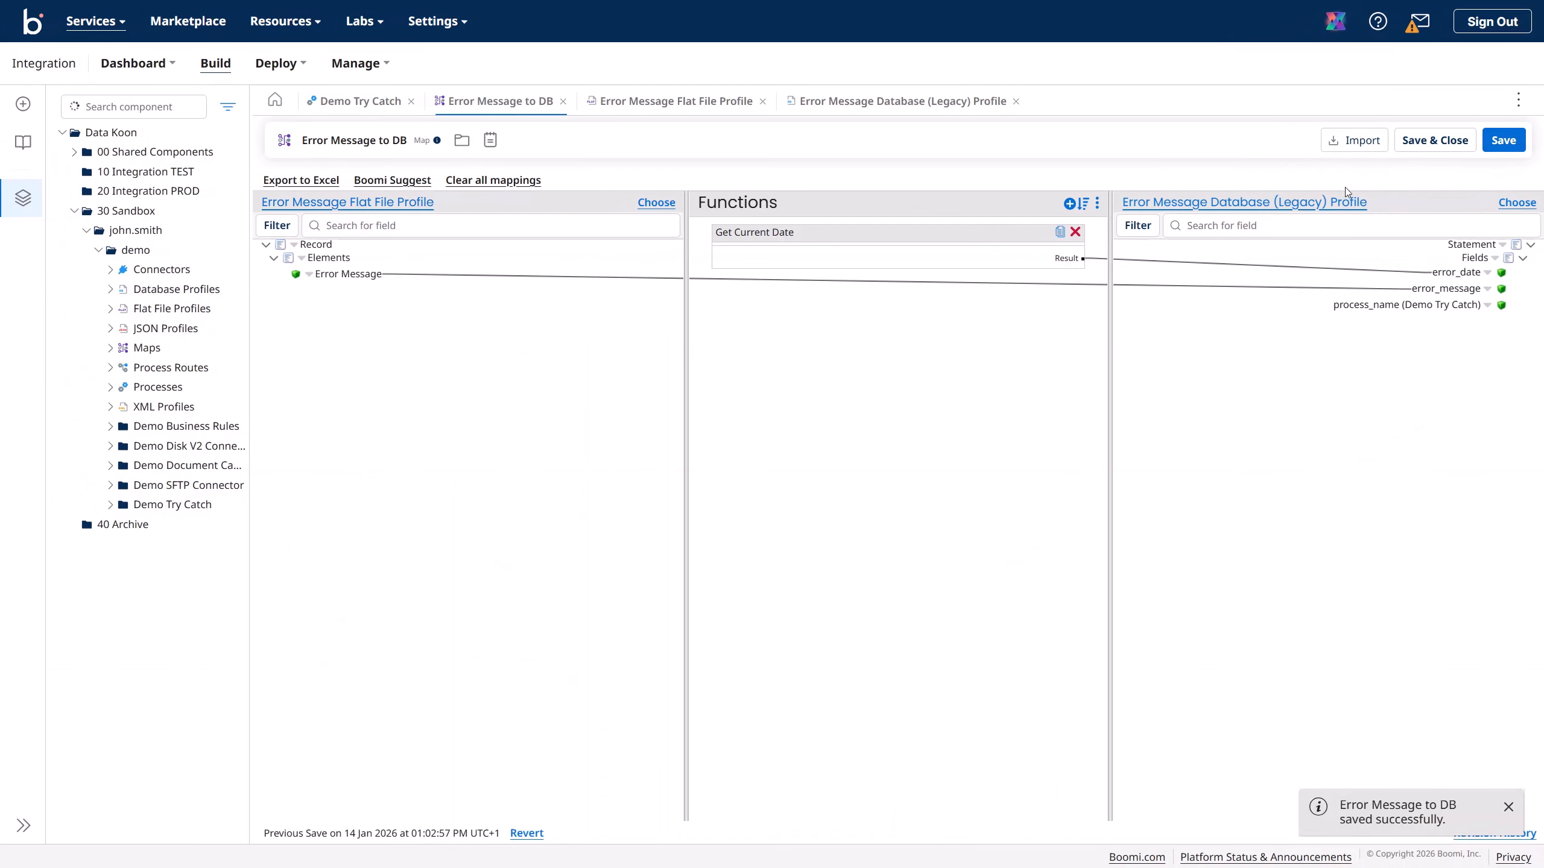
# - In the Demo Try Catch process, connect the Error Message to Azure DB map step to the Microsoft Azure SQL Database connector
pyautogui.click(344, 112)
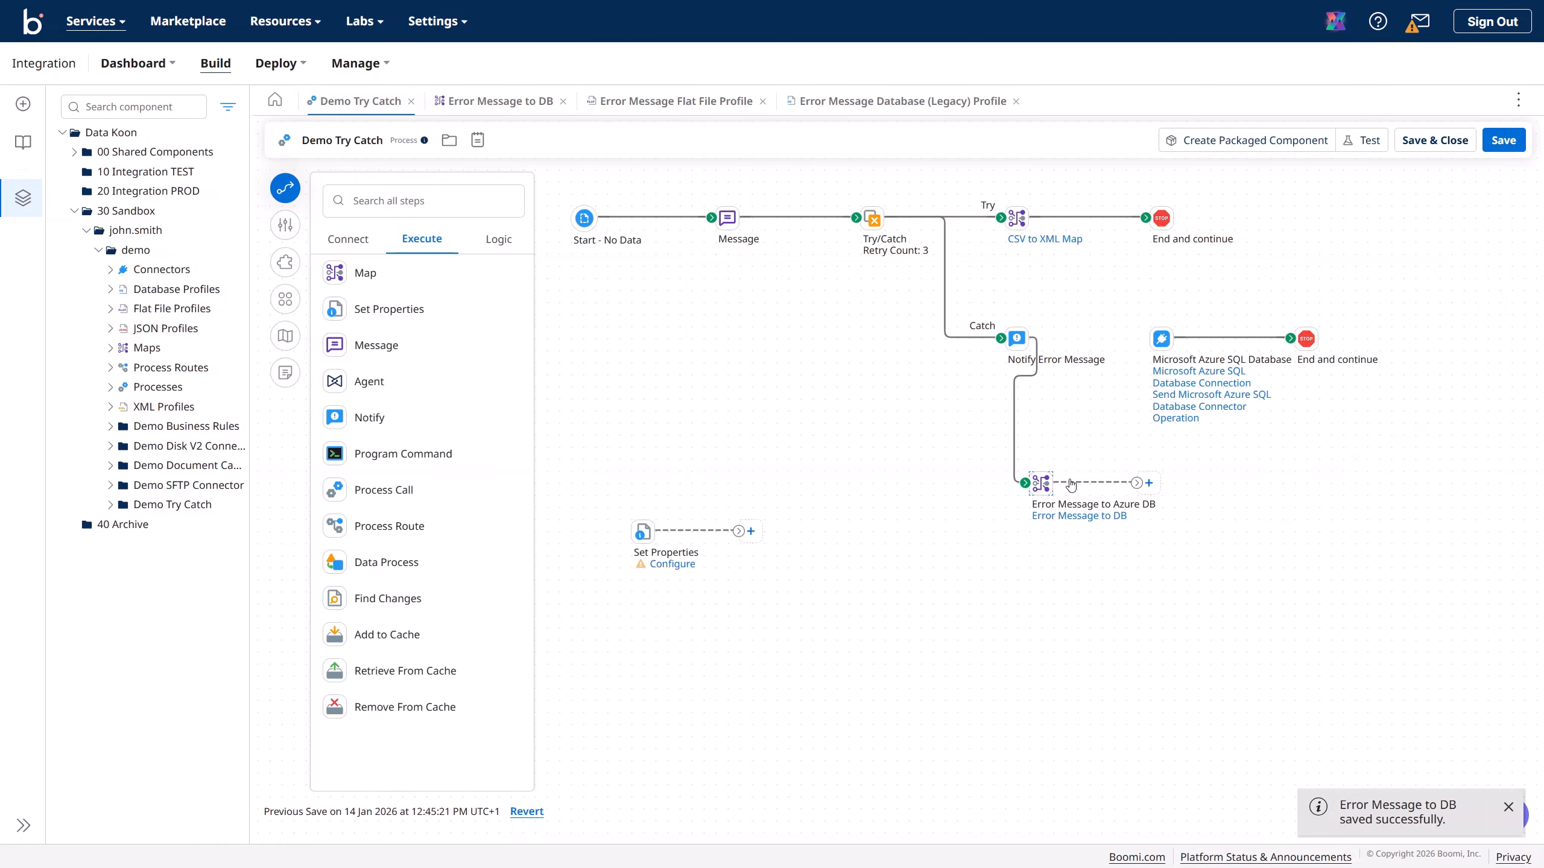
pyautogui.doubleClick(1041, 483)
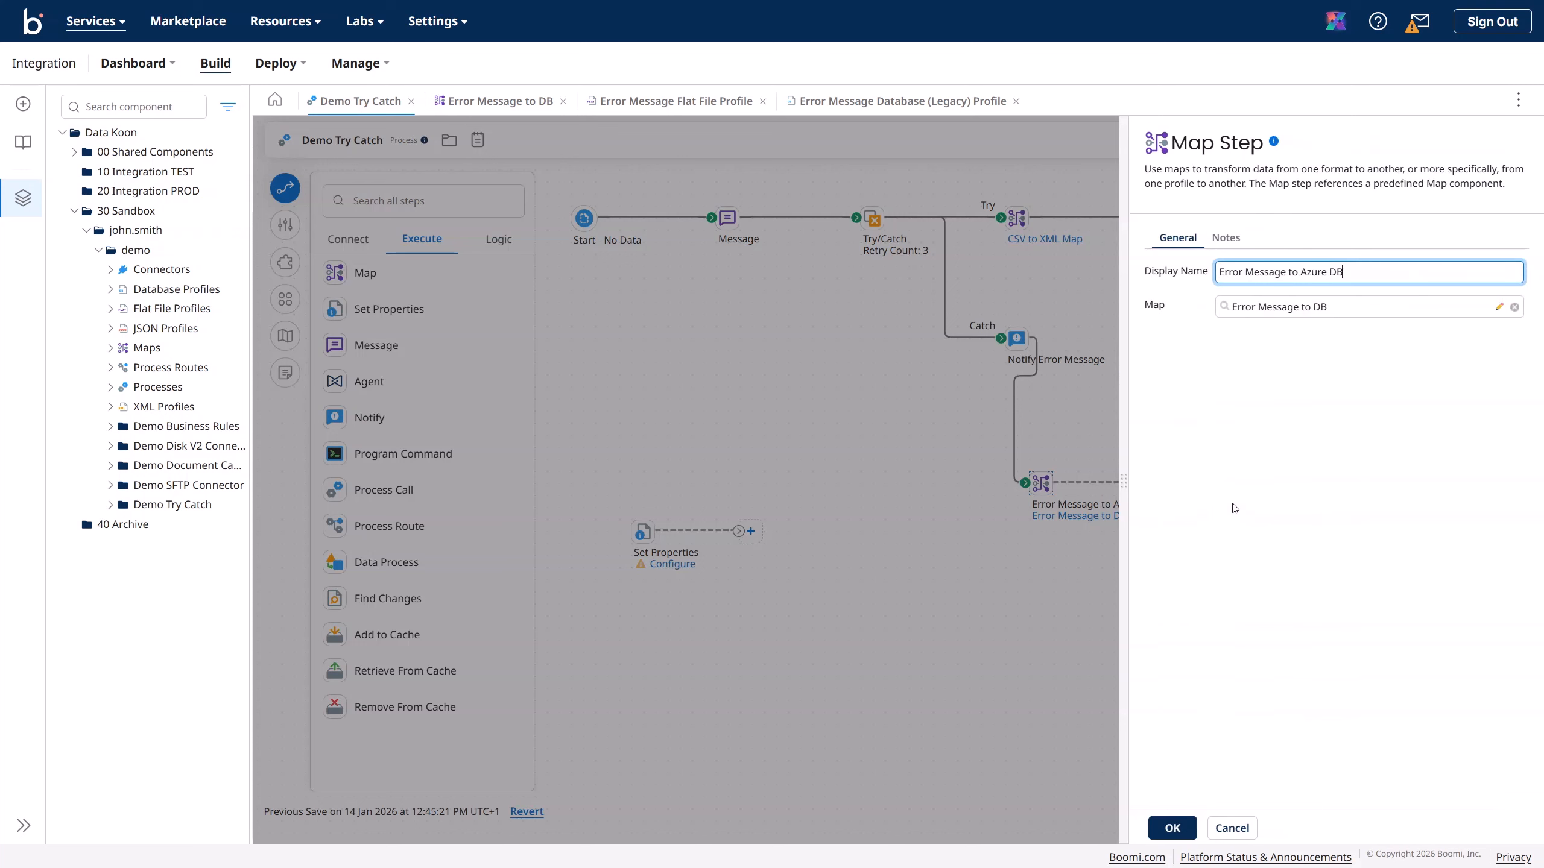
pyautogui.click(1172, 827)
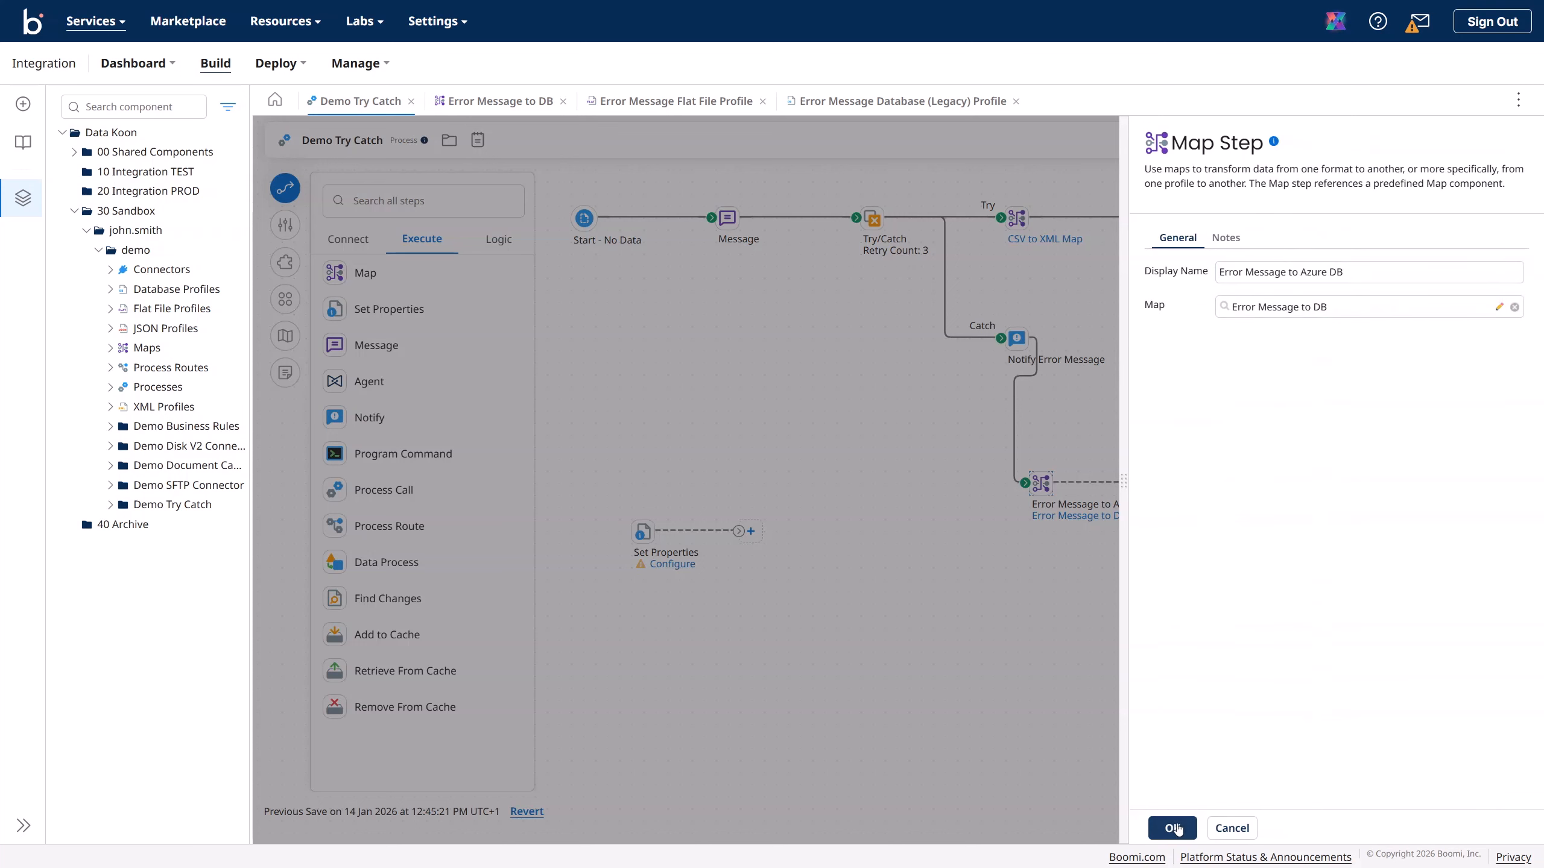
pyautogui.moveTo(1134, 485); pyautogui.dragTo(1161, 338)
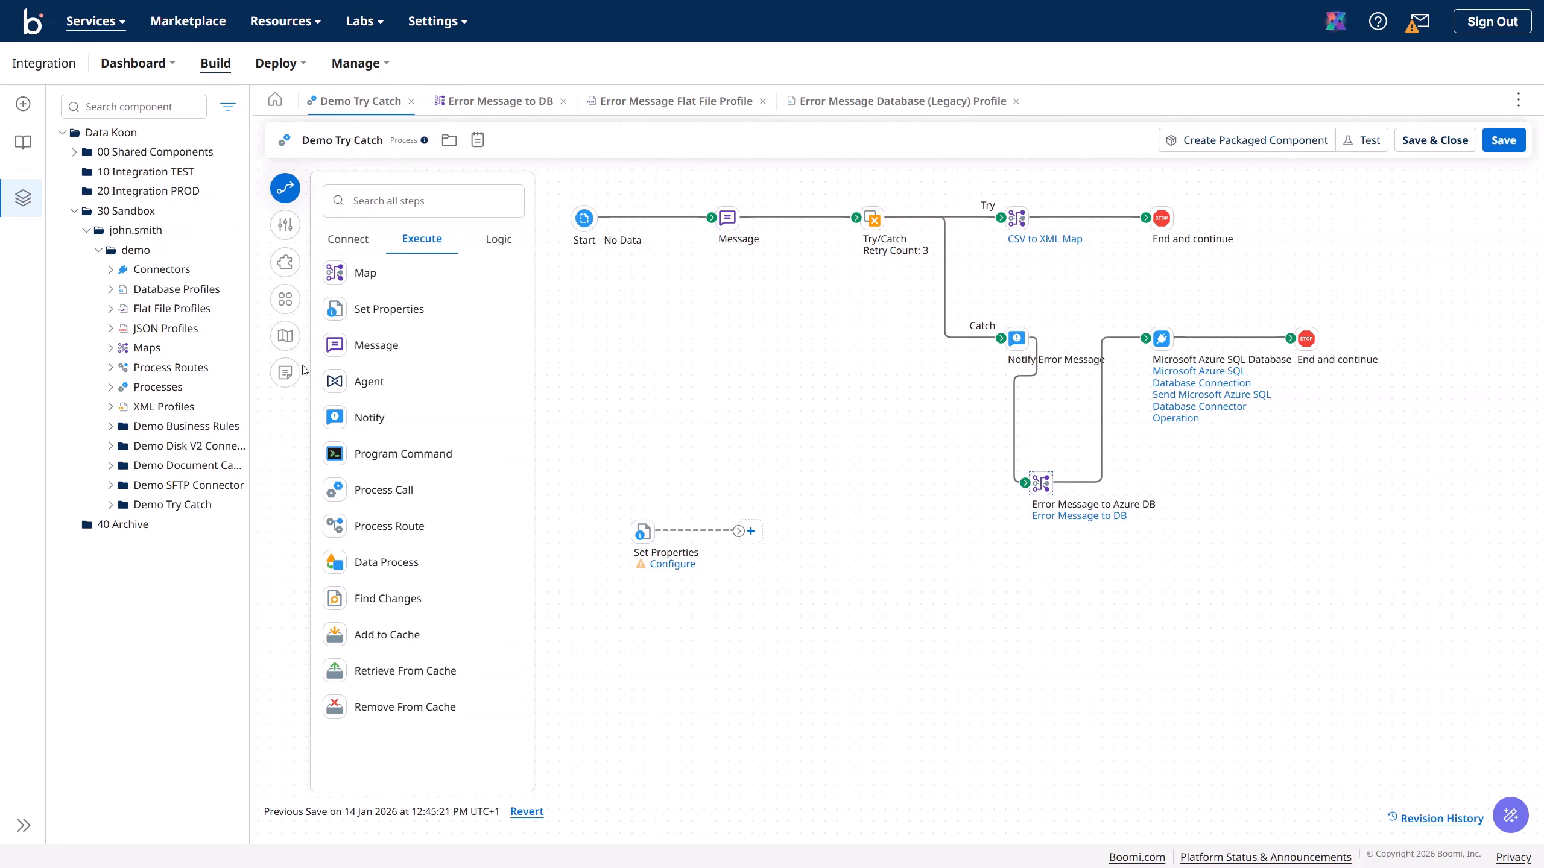
# - Save and auto-arrange the process, and remove the unconnected Set Properties step
pyautogui.click(287, 300)
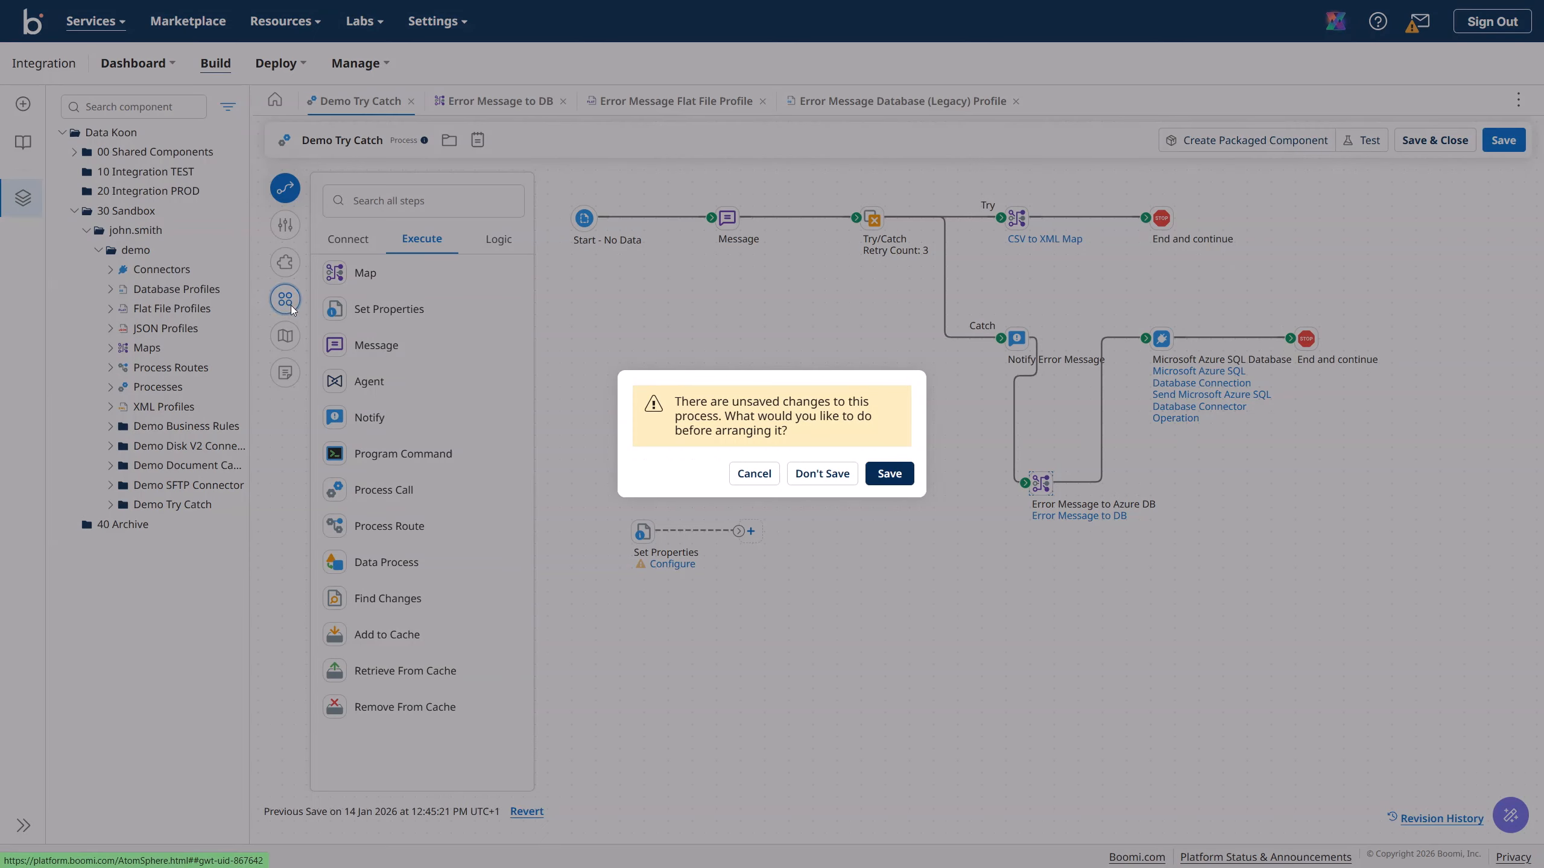
pyautogui.click(889, 474)
pyautogui.moveTo(583, 457)
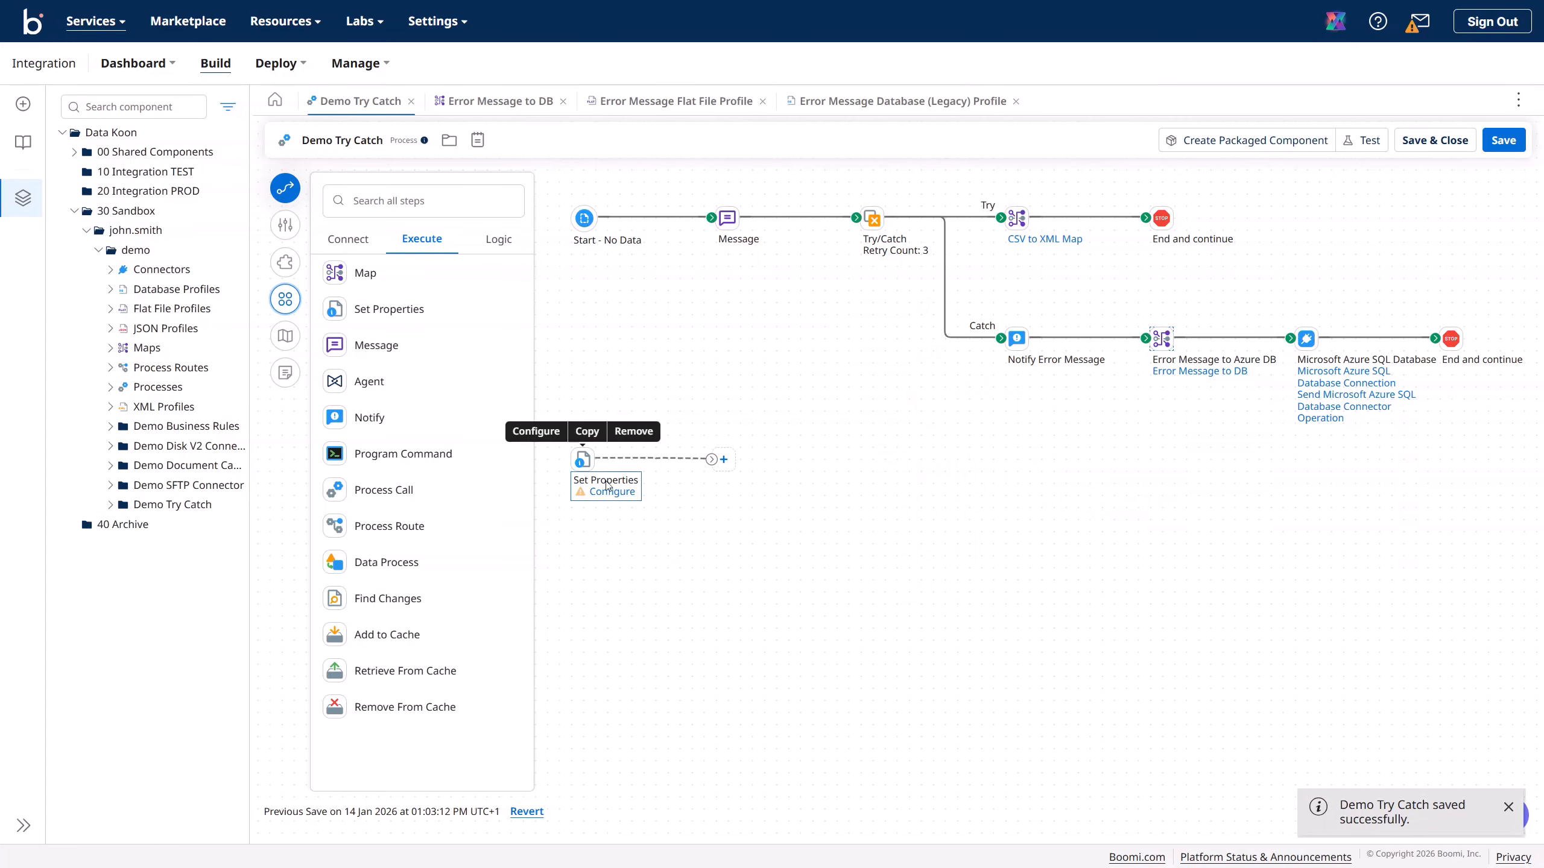
pyautogui.click(633, 431)
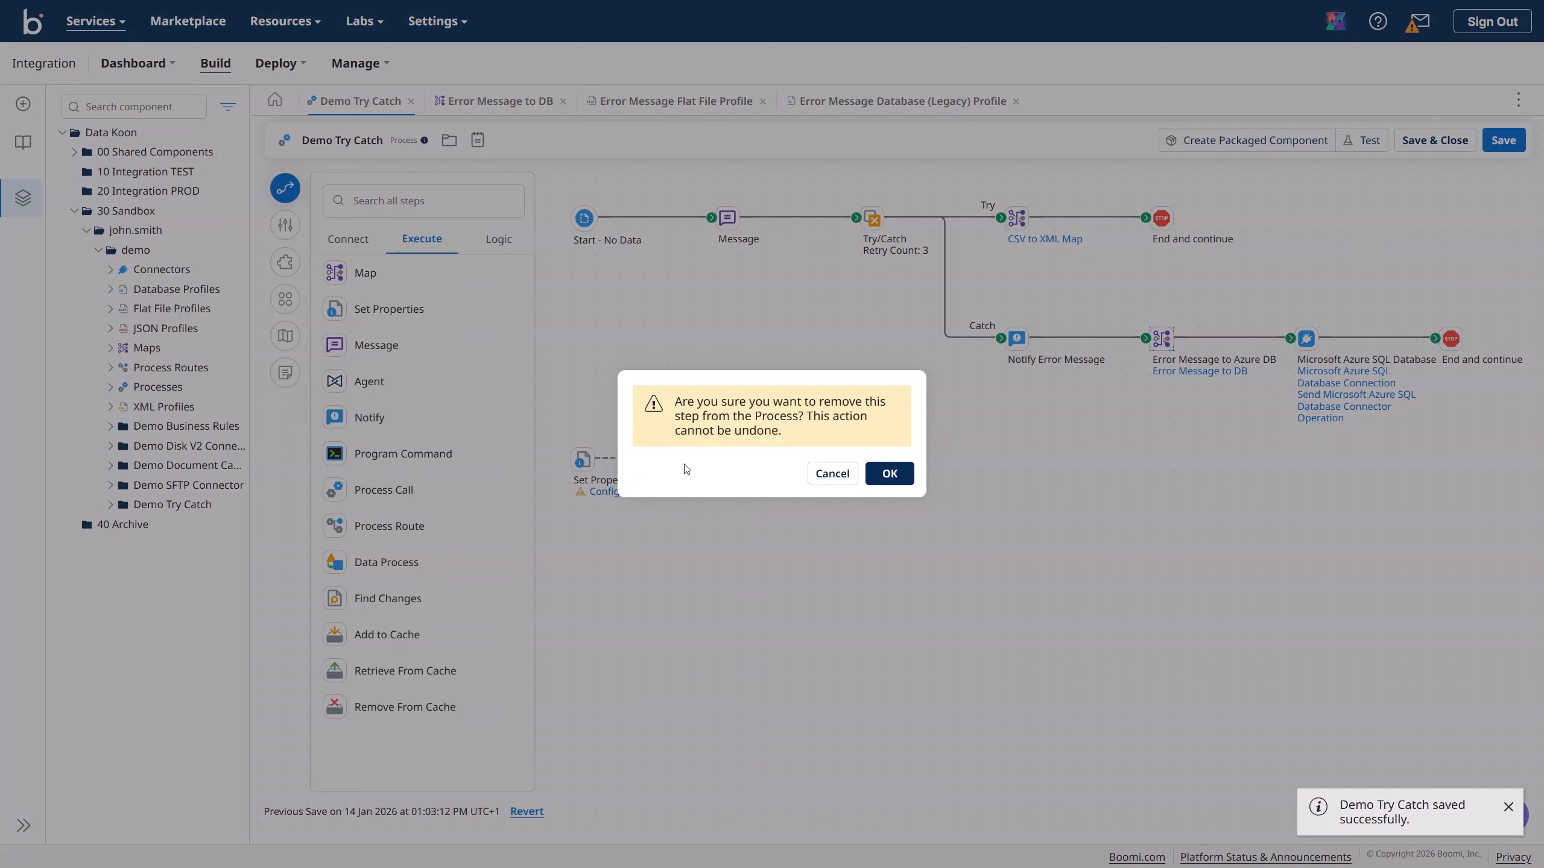
pyautogui.click(889, 474)
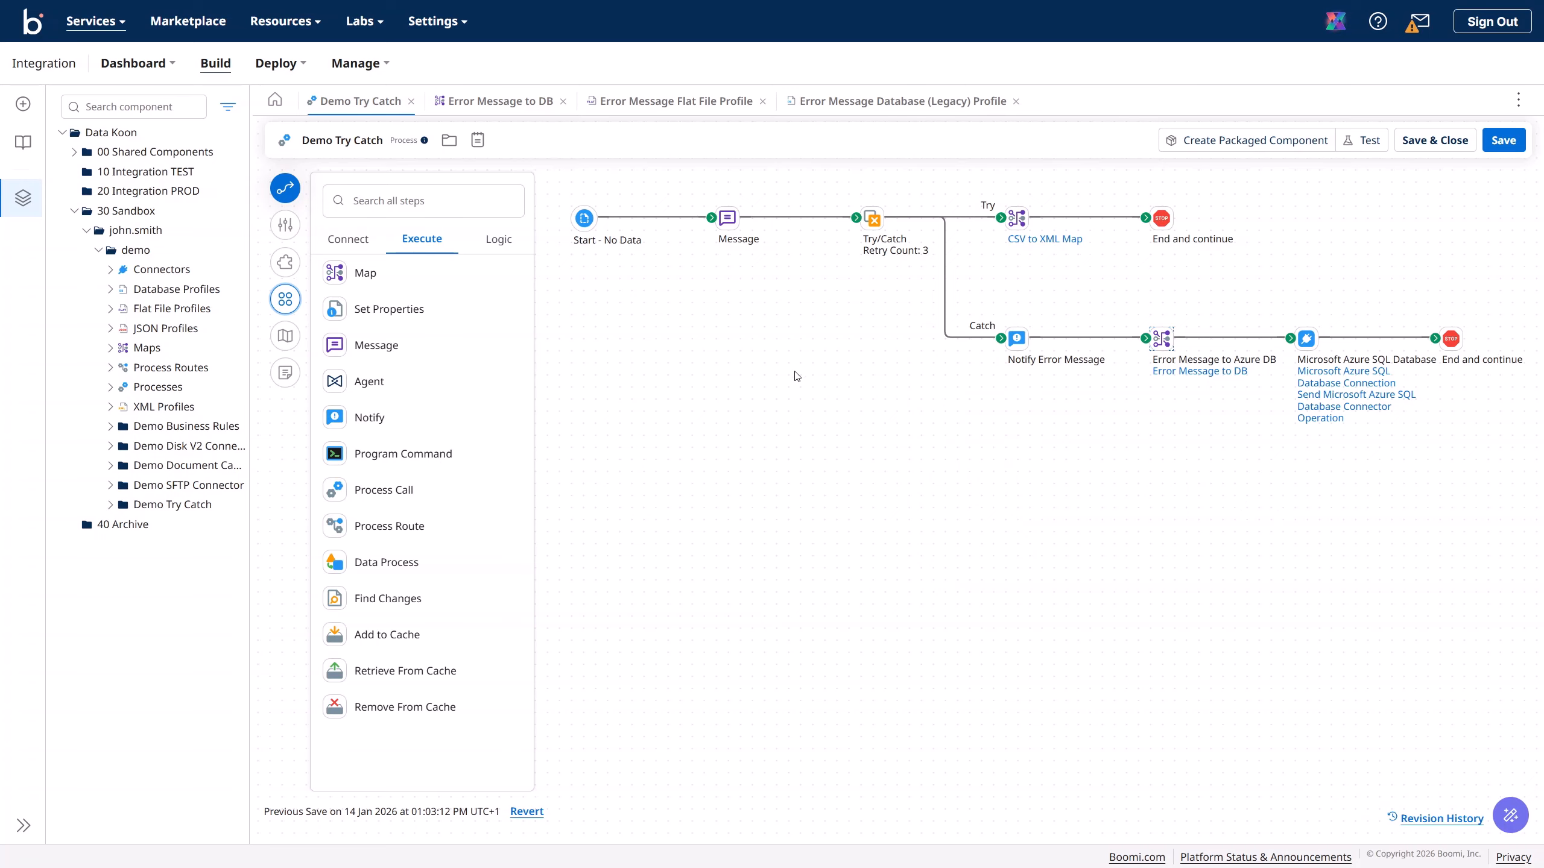
# - Save the process, run a new test of it, and show the test logs of the Microsoft Azure SQL Database step
pyautogui.click(1365, 141)
pyautogui.click(904, 480)
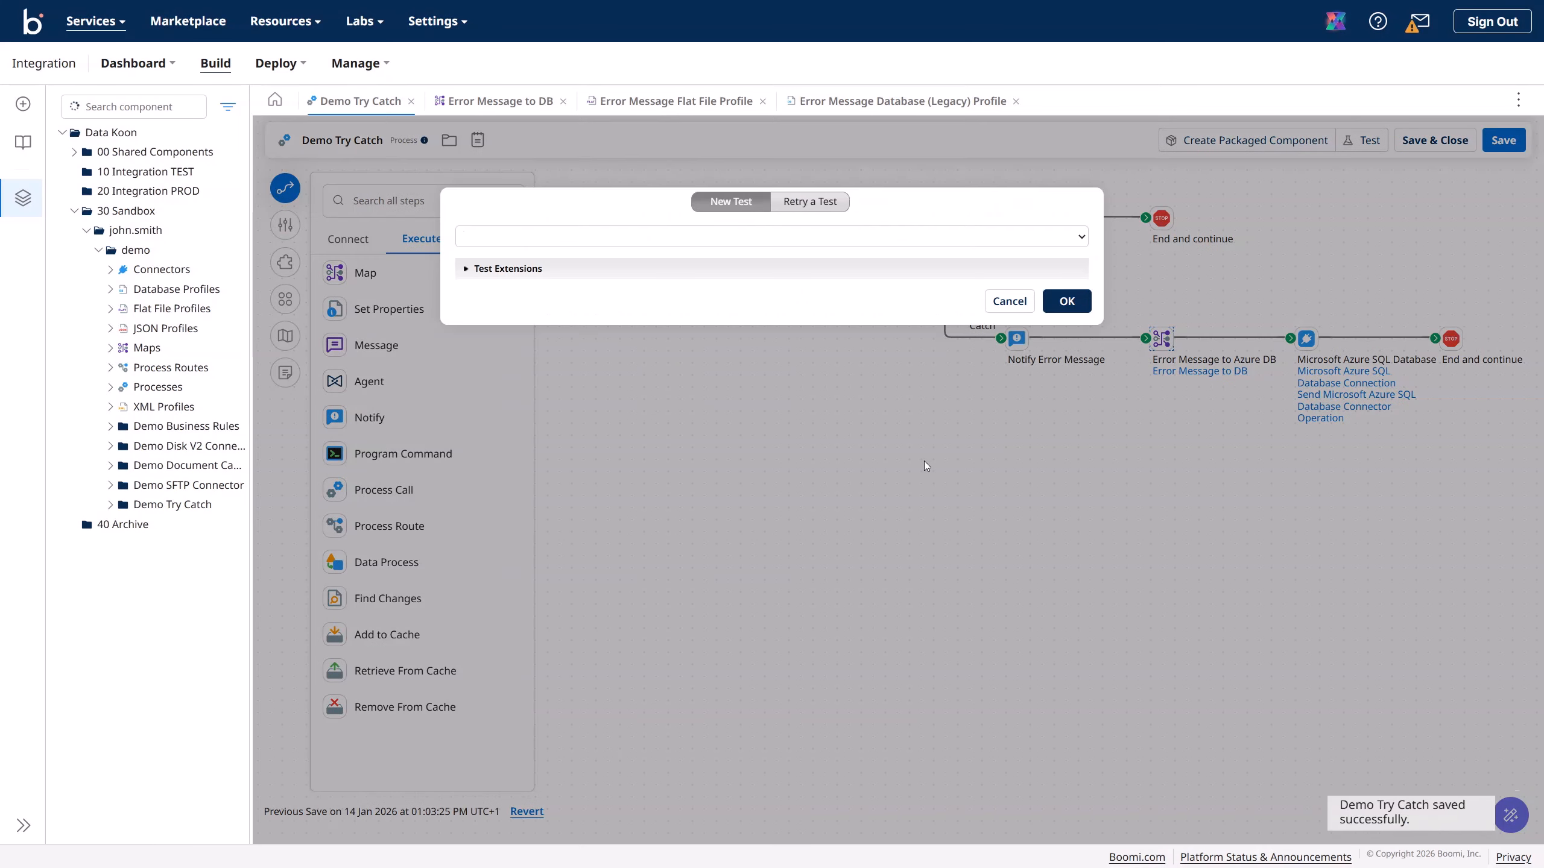
pyautogui.click(1068, 306)
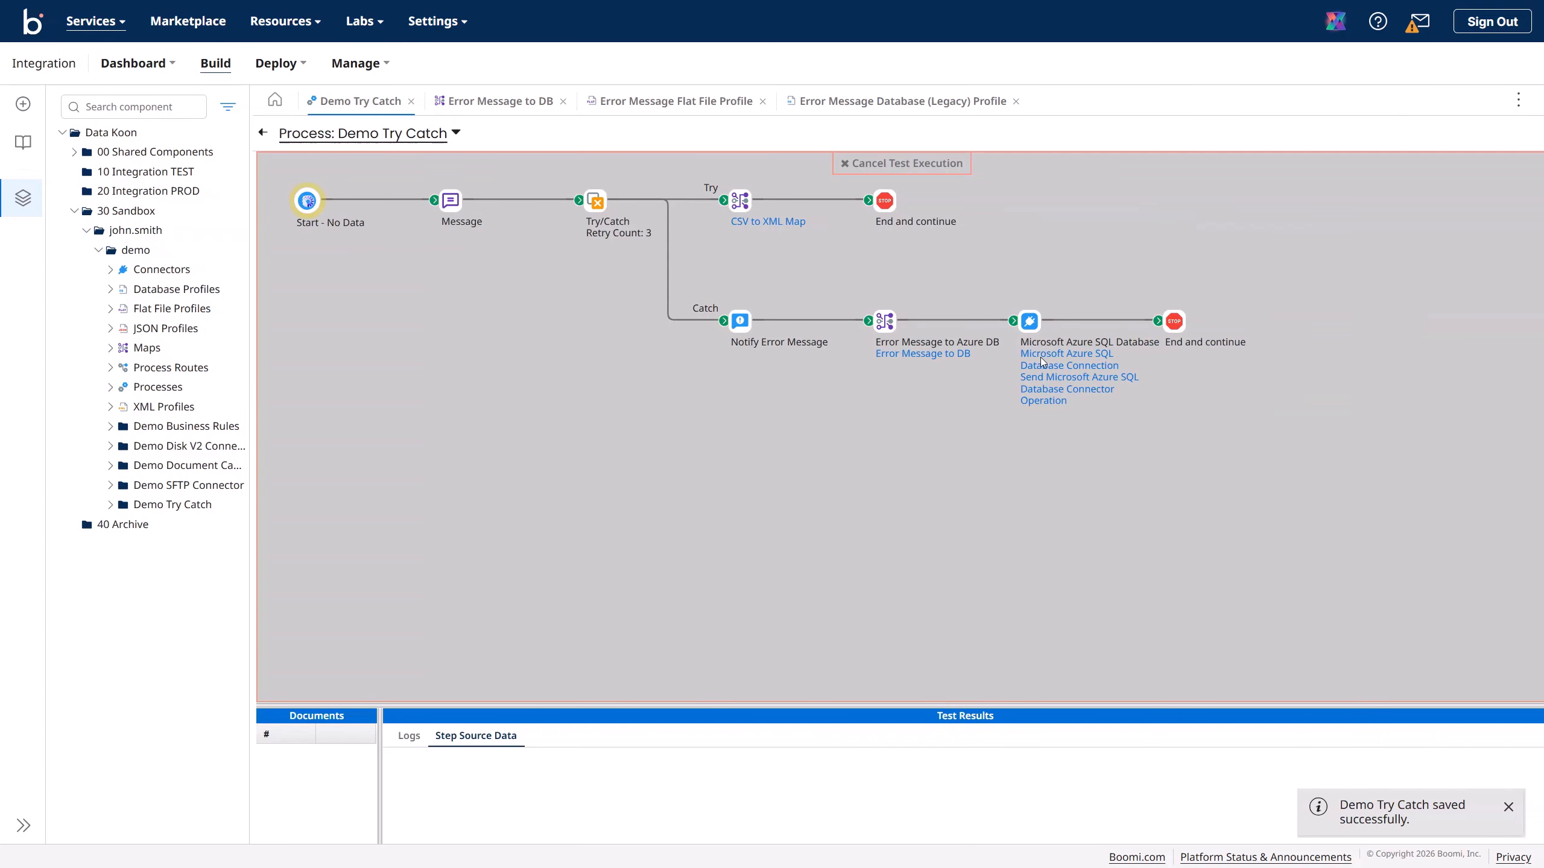
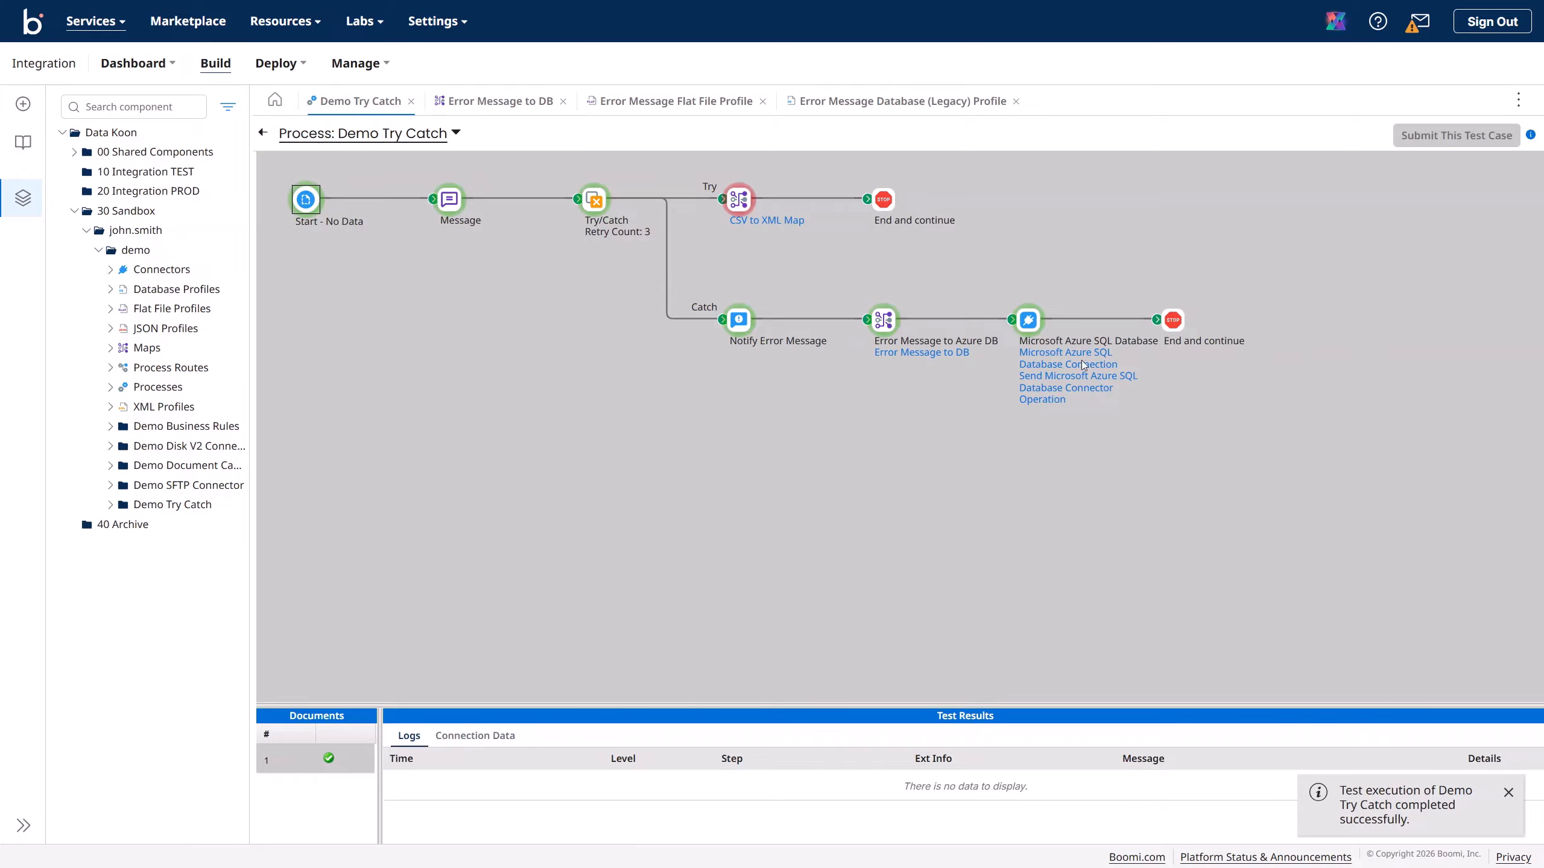
pyautogui.click(1031, 324)
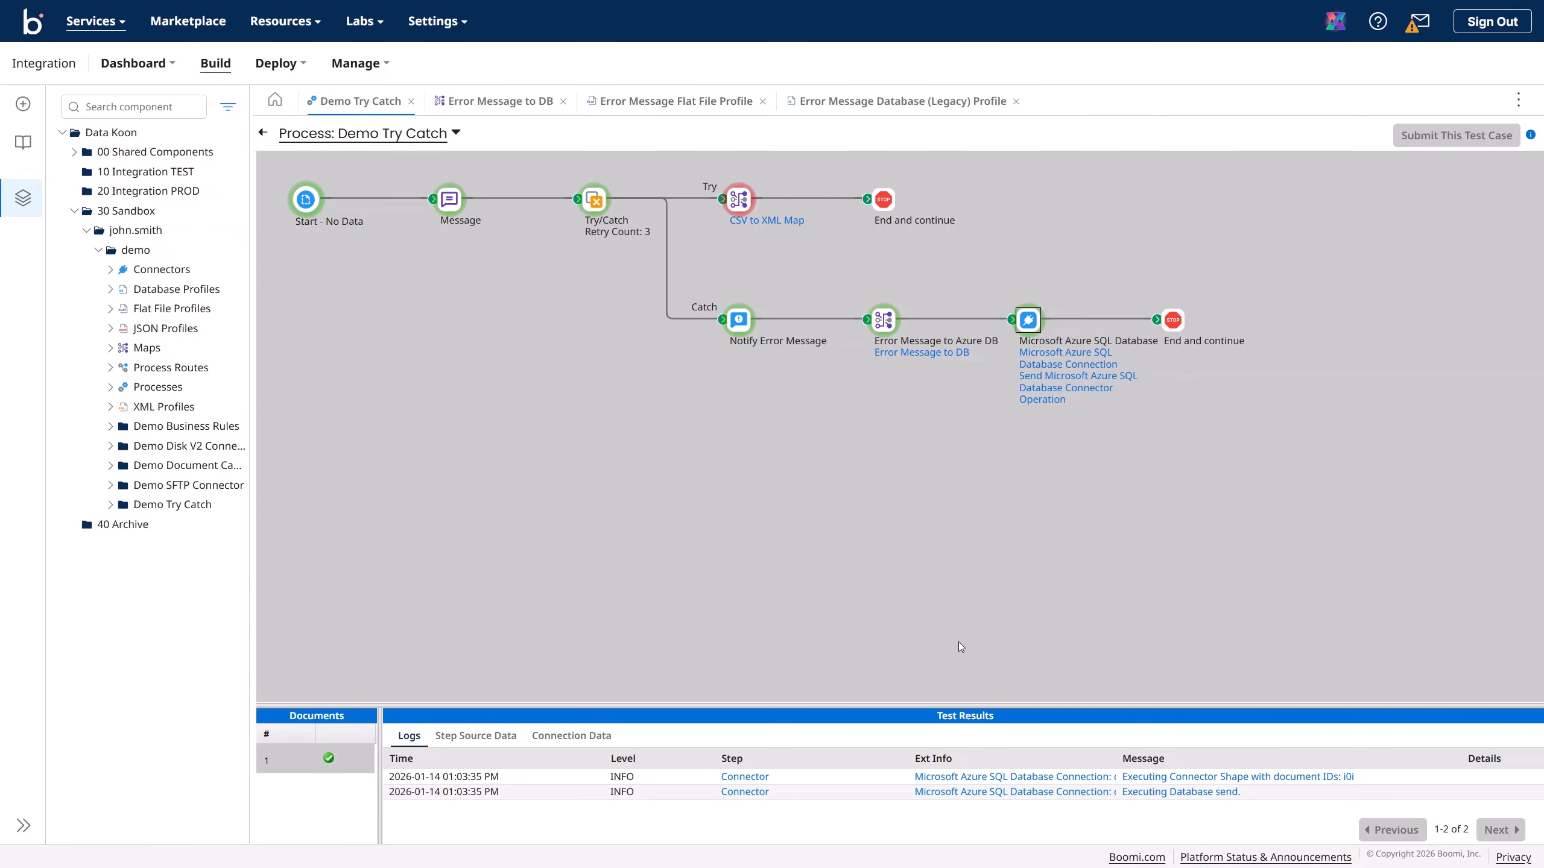
# - View the source document that reached the Microsoft Azure SQL Database step in the test results, and close it
pyautogui.click(476, 739)
pyautogui.click(395, 782)
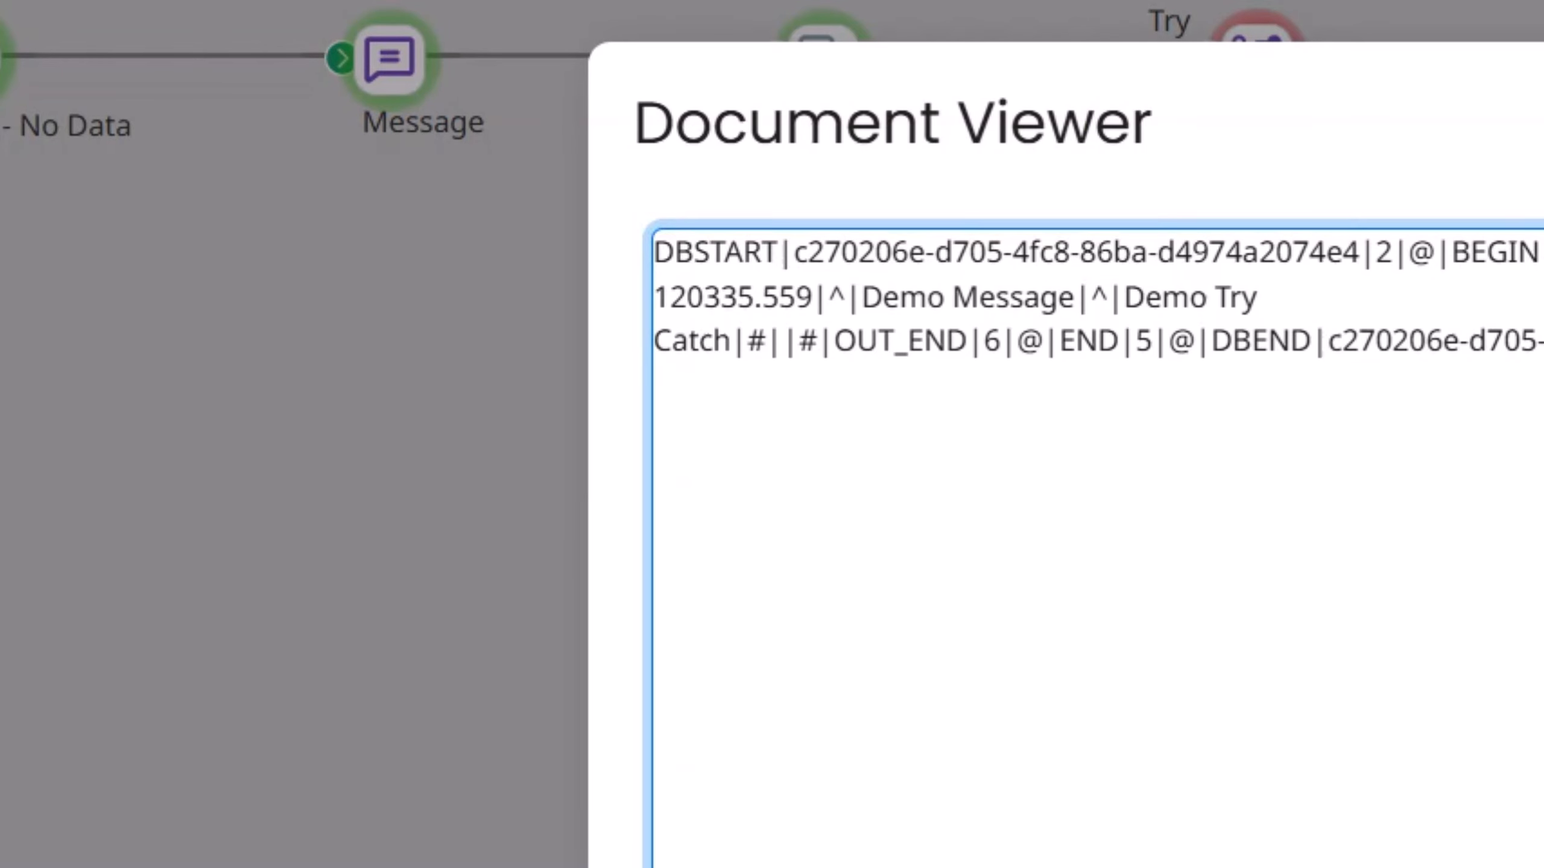
pyautogui.click(996, 651)
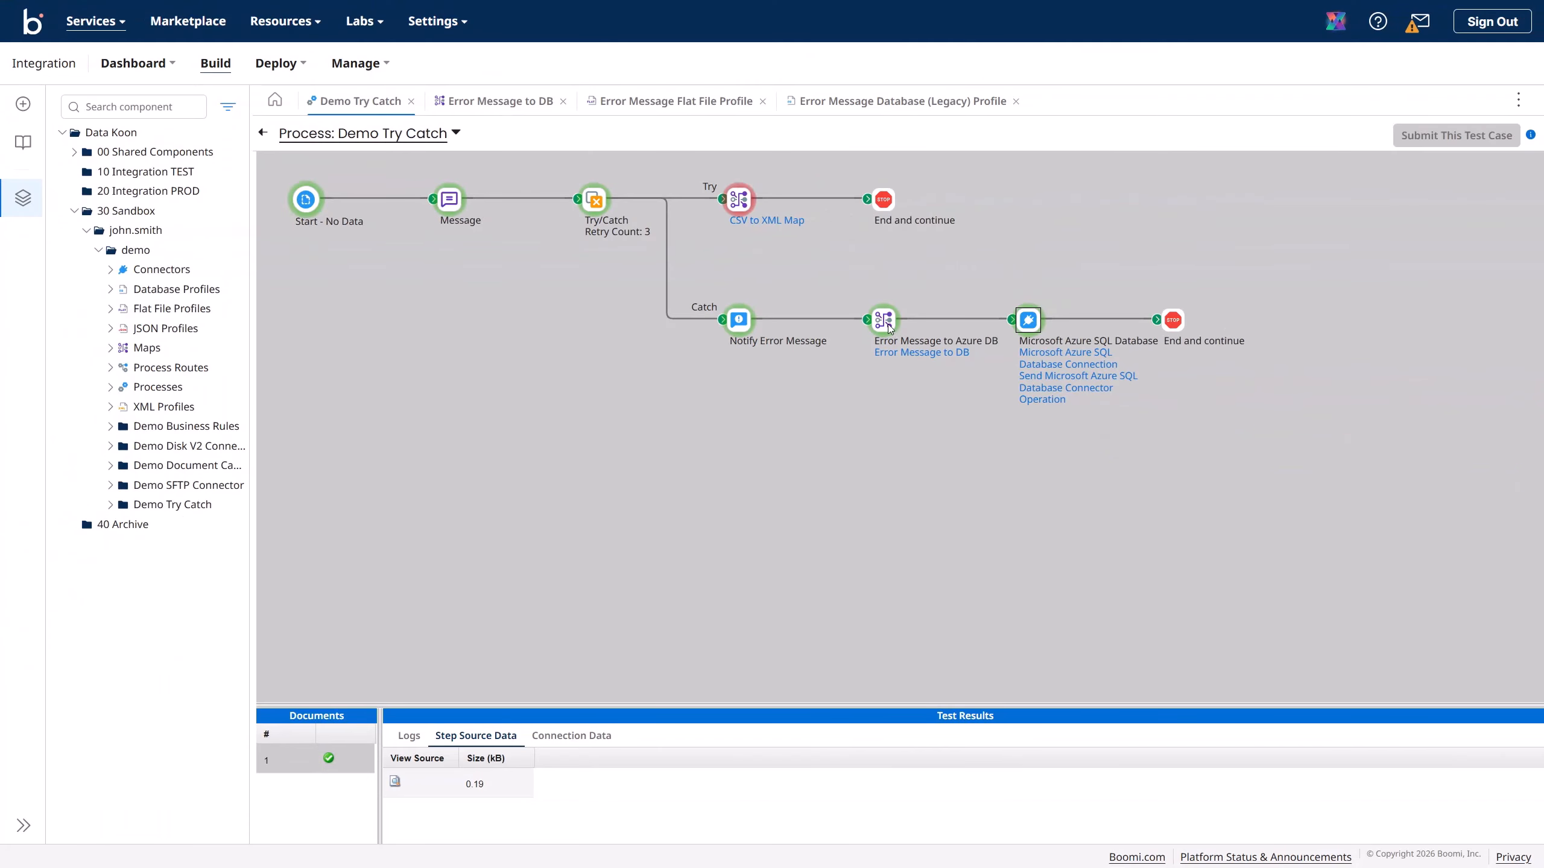
# - Examine the test logs of the Notify Error Message step and read the full text of its last log message
pyautogui.click(887, 323)
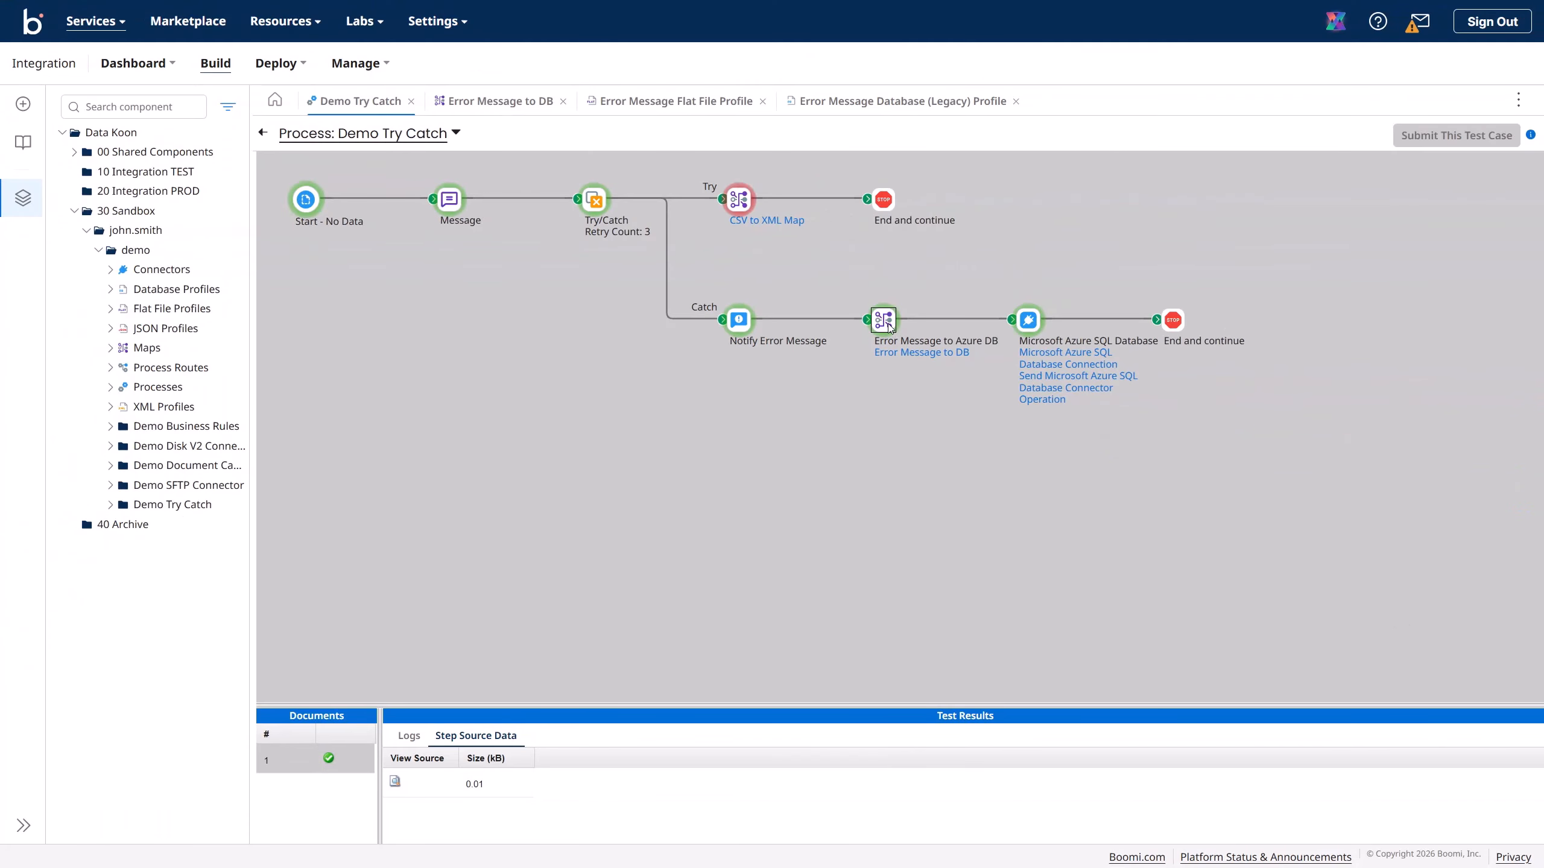
pyautogui.click(737, 327)
pyautogui.click(407, 737)
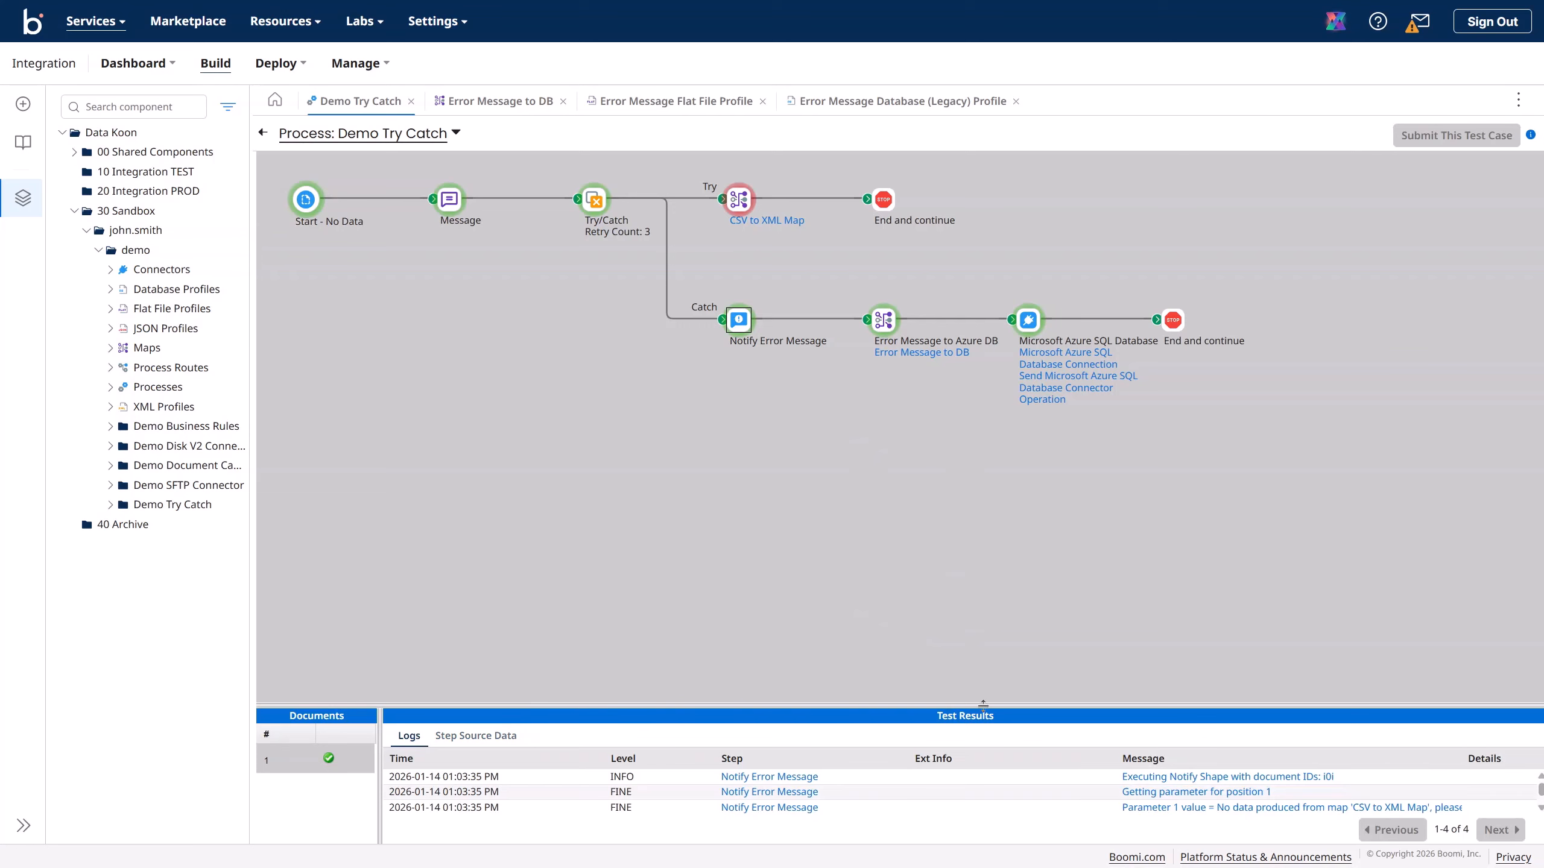
pyautogui.moveTo(978, 704); pyautogui.dragTo(978, 552)
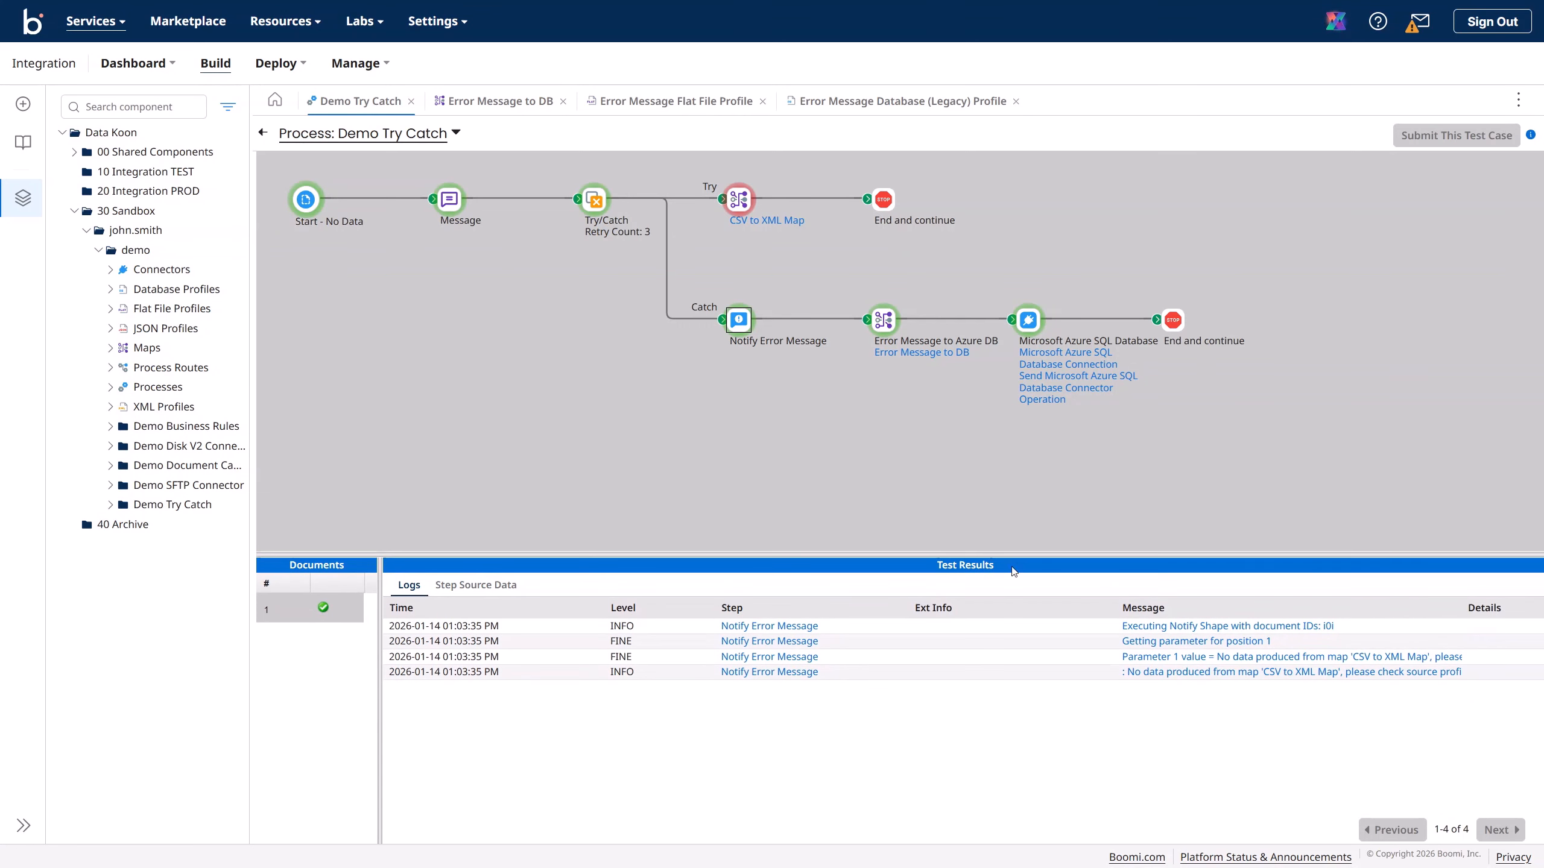
pyautogui.click(1197, 672)
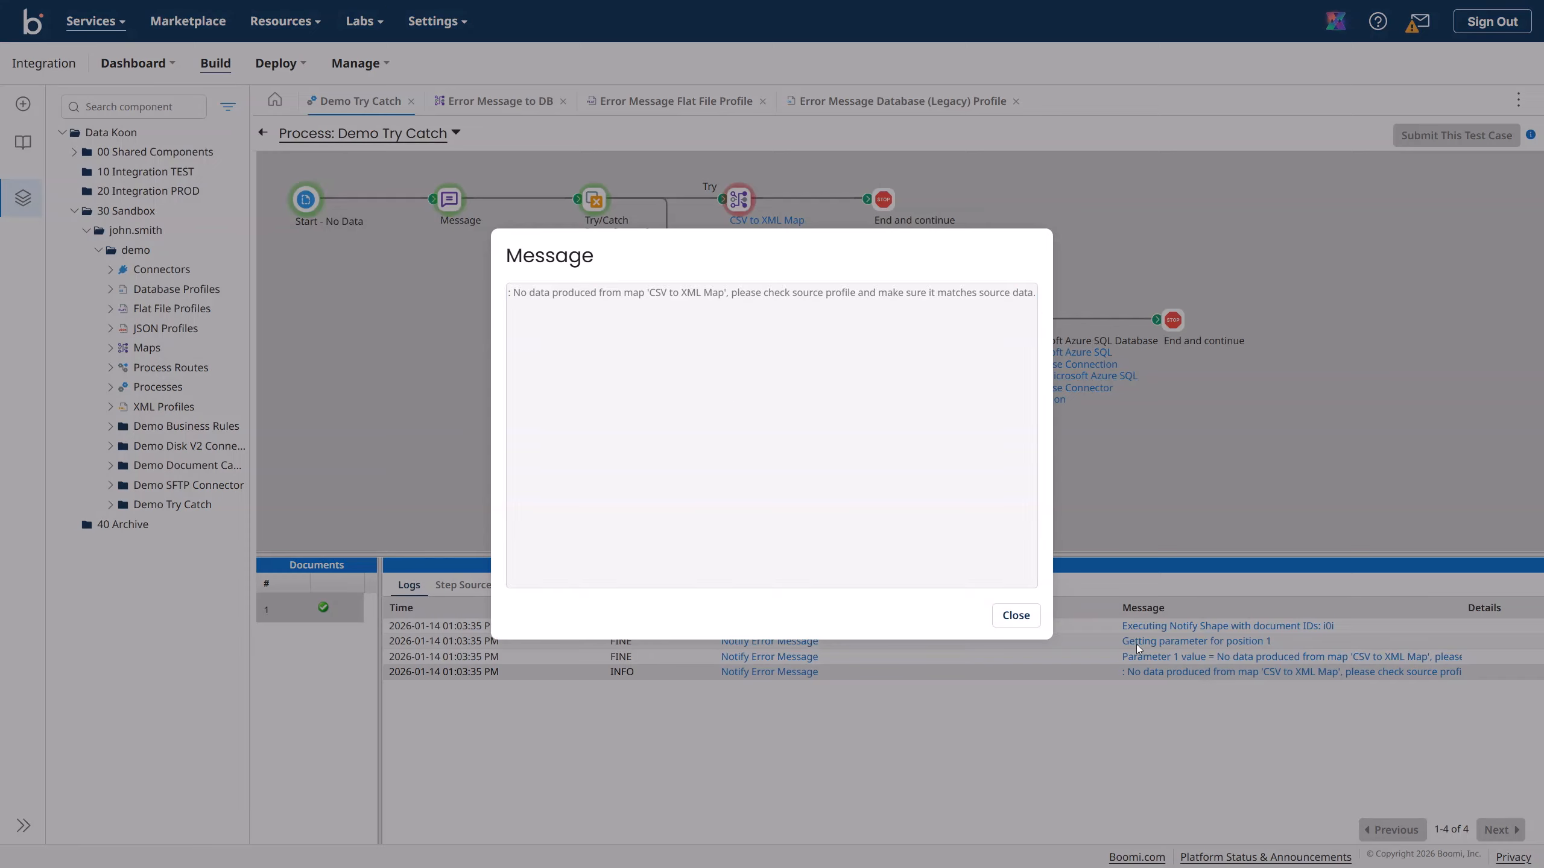
pyautogui.moveTo(515, 295); pyautogui.dragTo(965, 289)
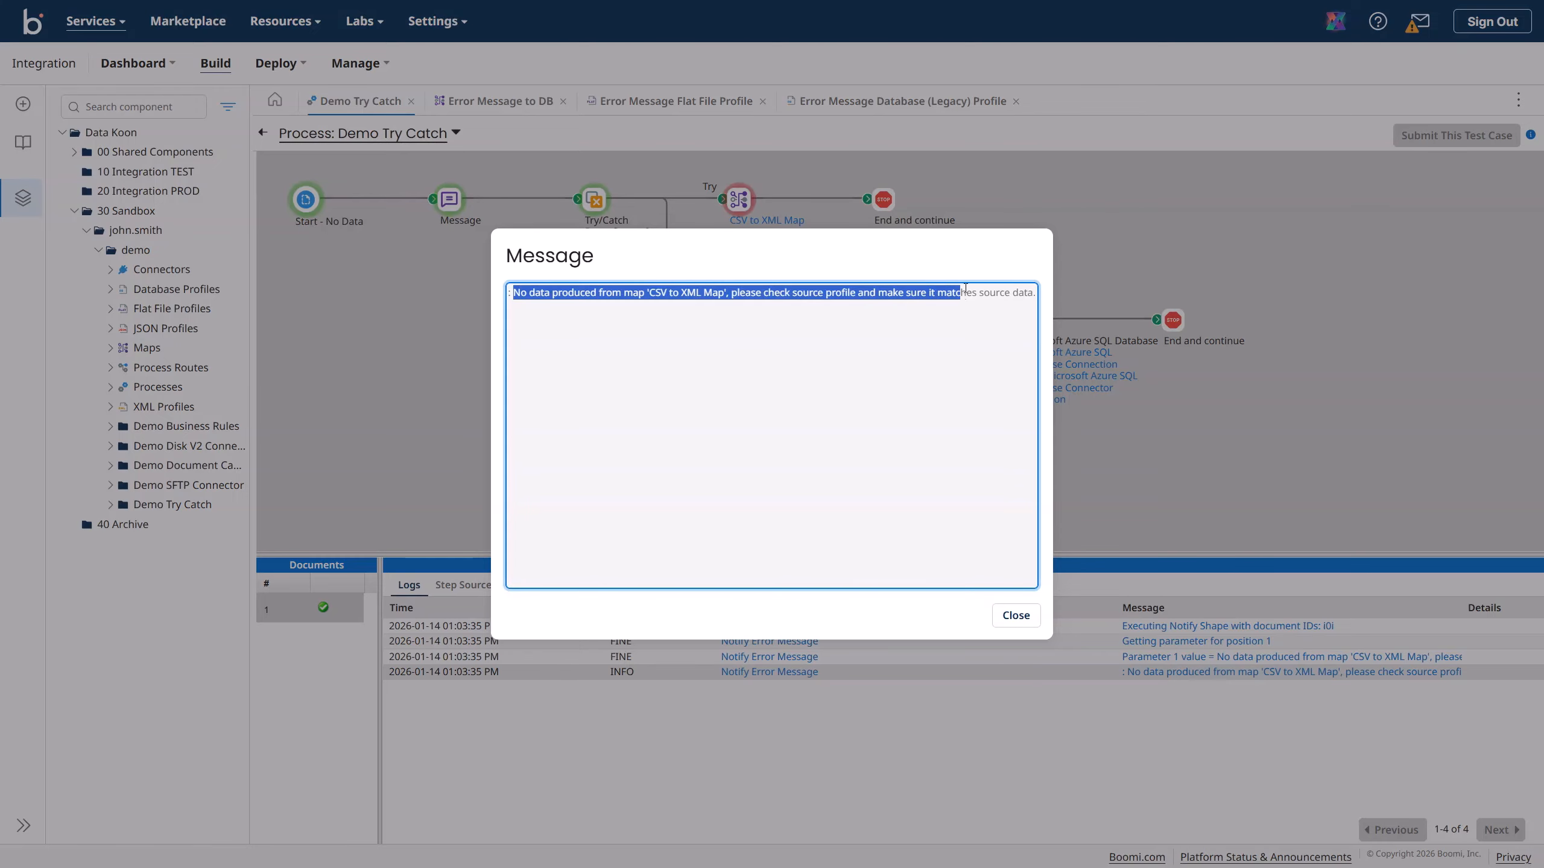
pyautogui.click(1015, 614)
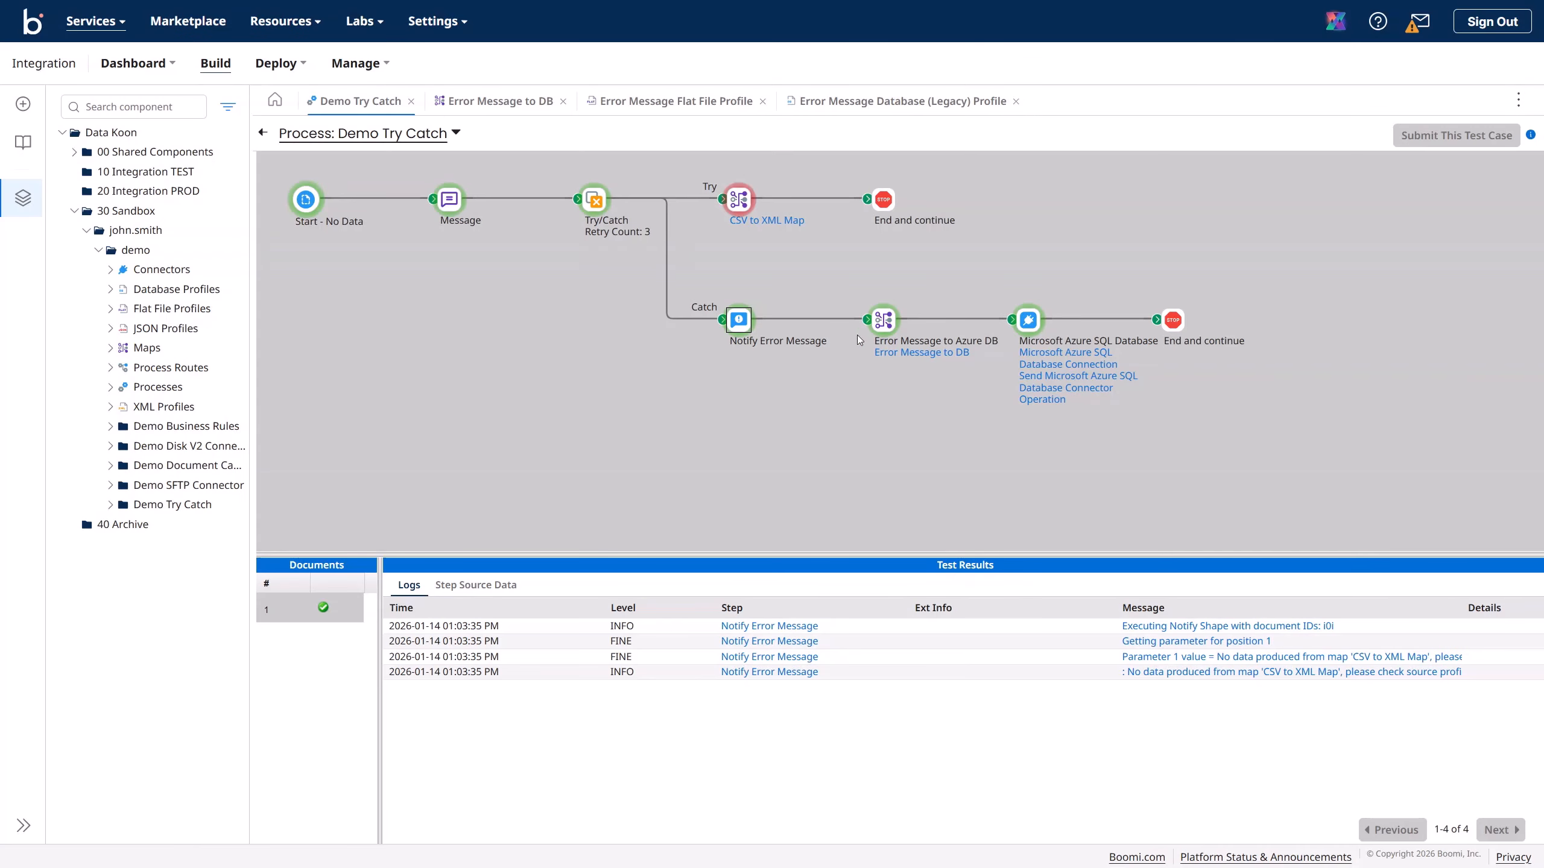
# - Inspect the source document that entered the Error Message to Azure DB map step, and close it
pyautogui.click(884, 319)
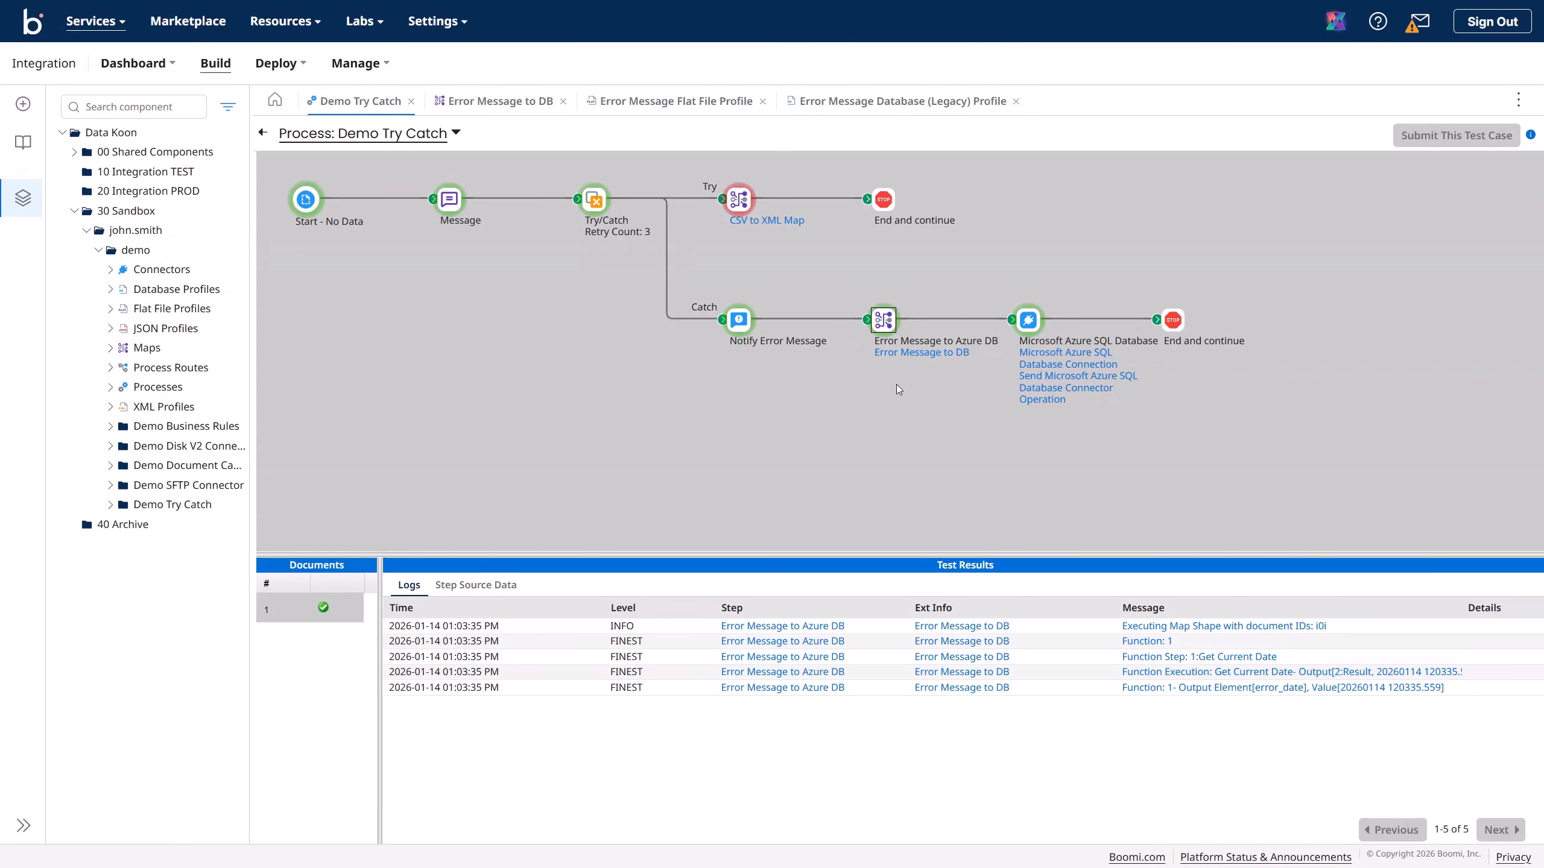
pyautogui.click(491, 586)
pyautogui.click(395, 631)
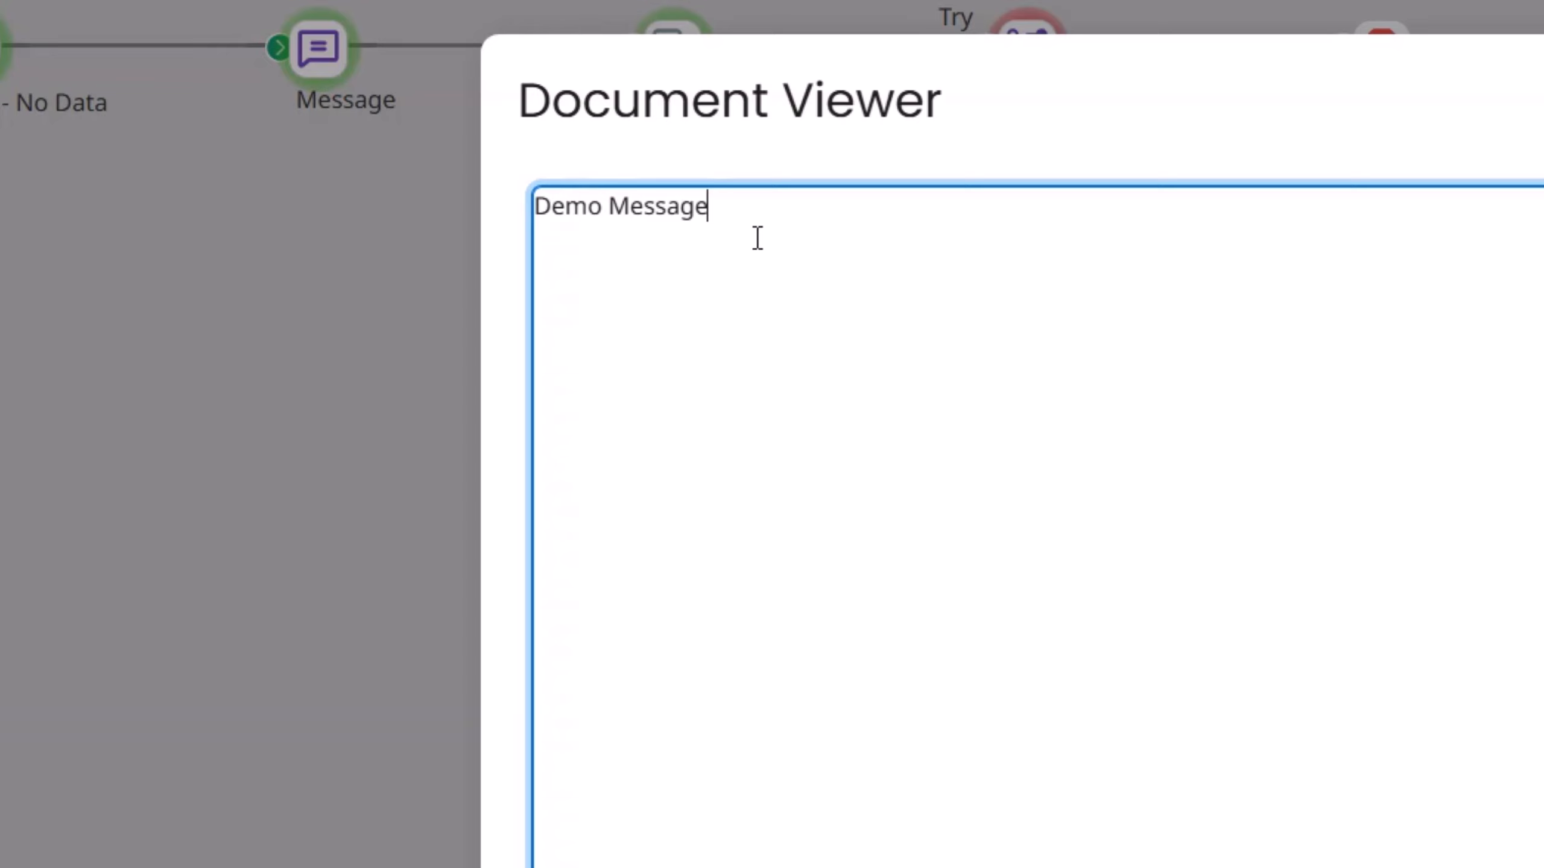
pyautogui.moveTo(624, 272); pyautogui.dragTo(498, 265)
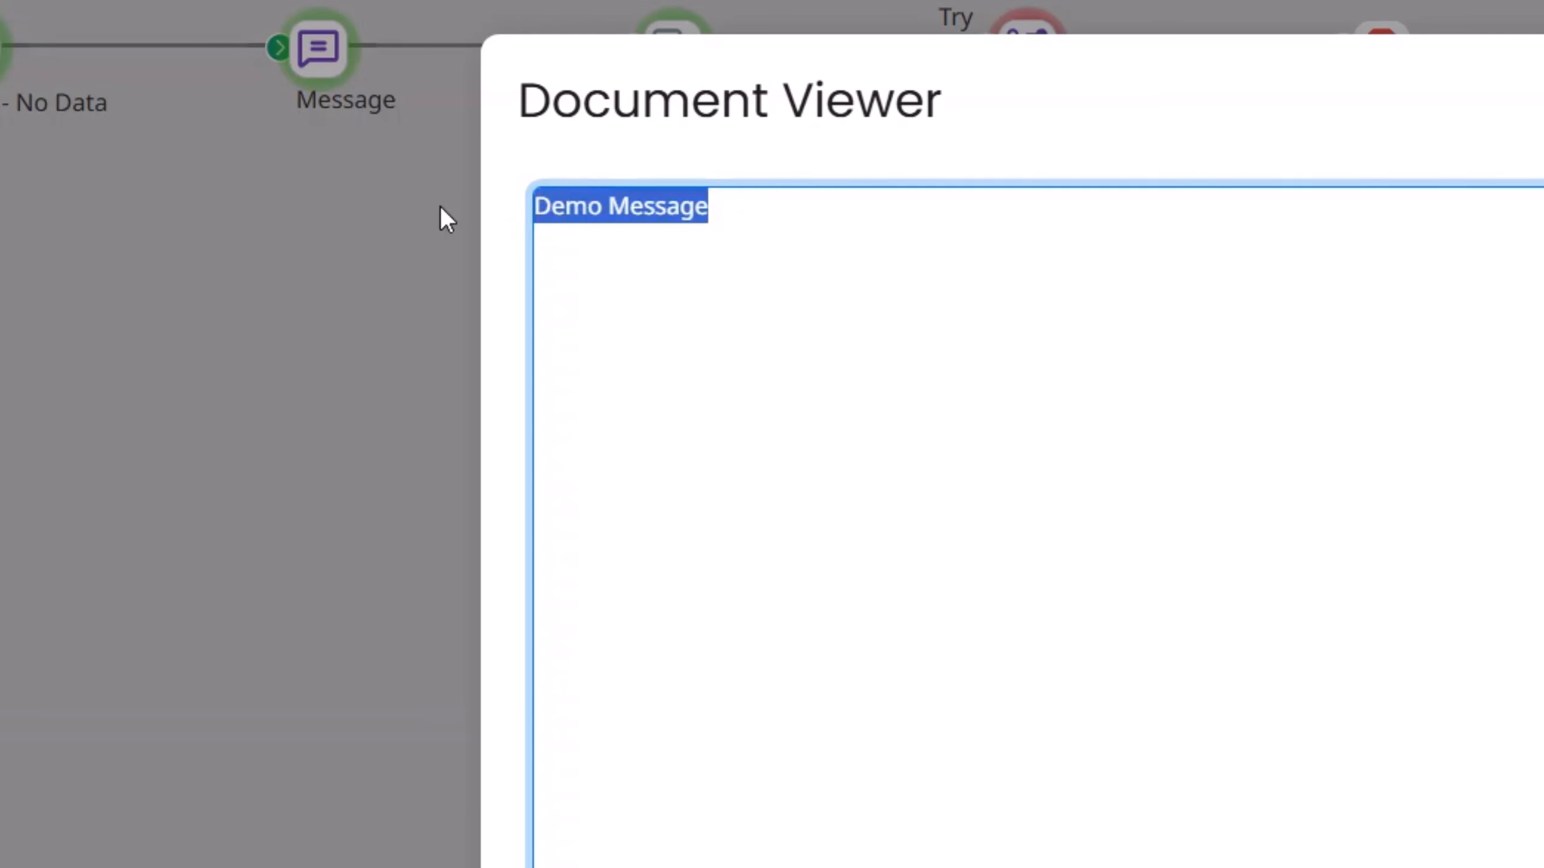
pyautogui.click(1216, 864)
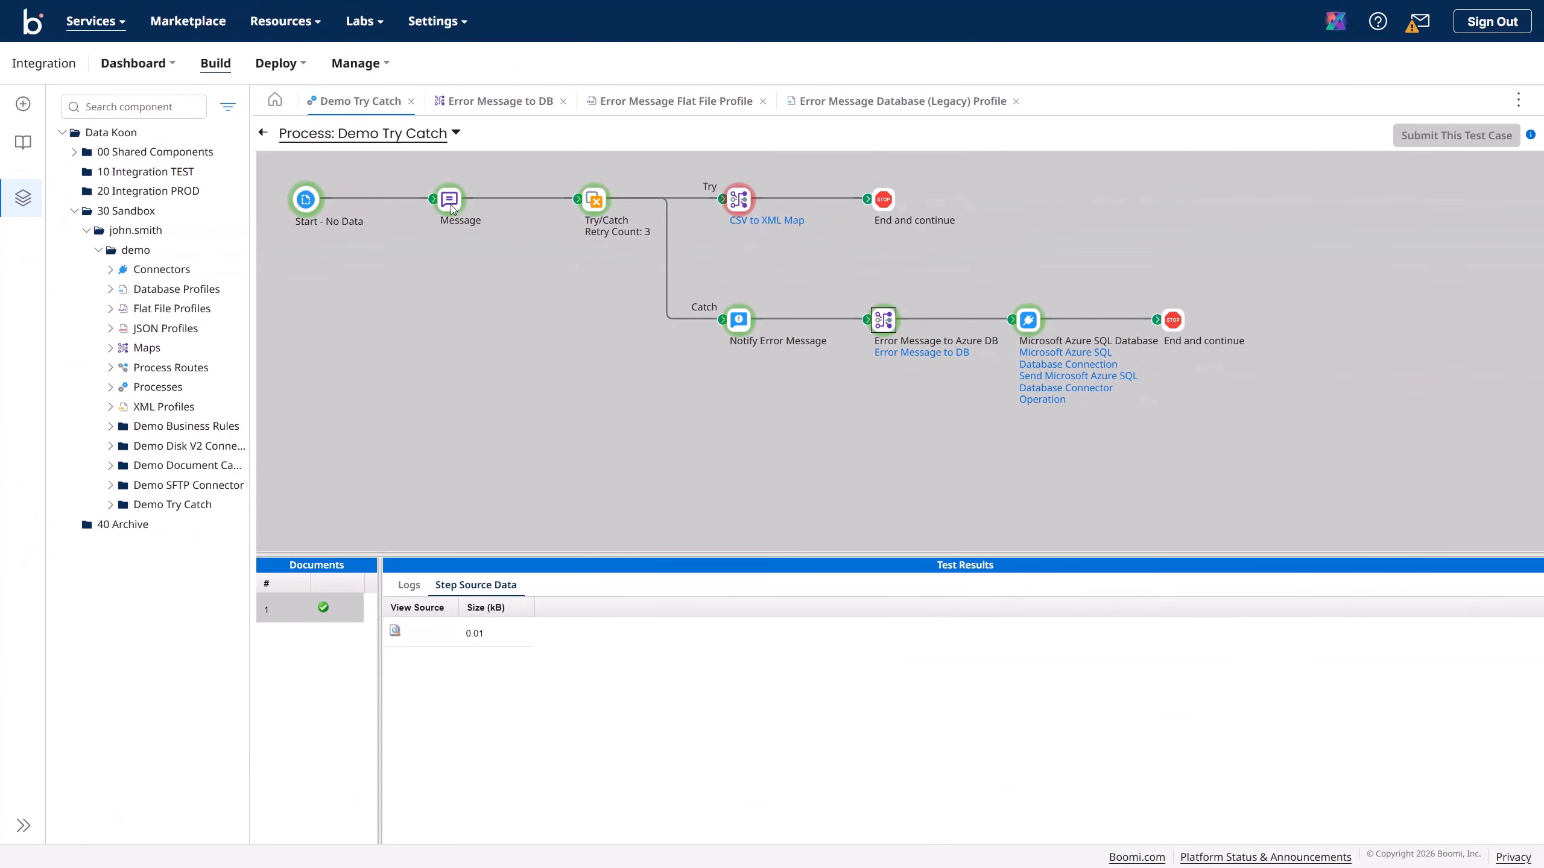
# - Inspect the source document of the Try/Catch step in the test results, and close it
pyautogui.click(395, 144)
pyautogui.click(596, 202)
pyautogui.click(395, 631)
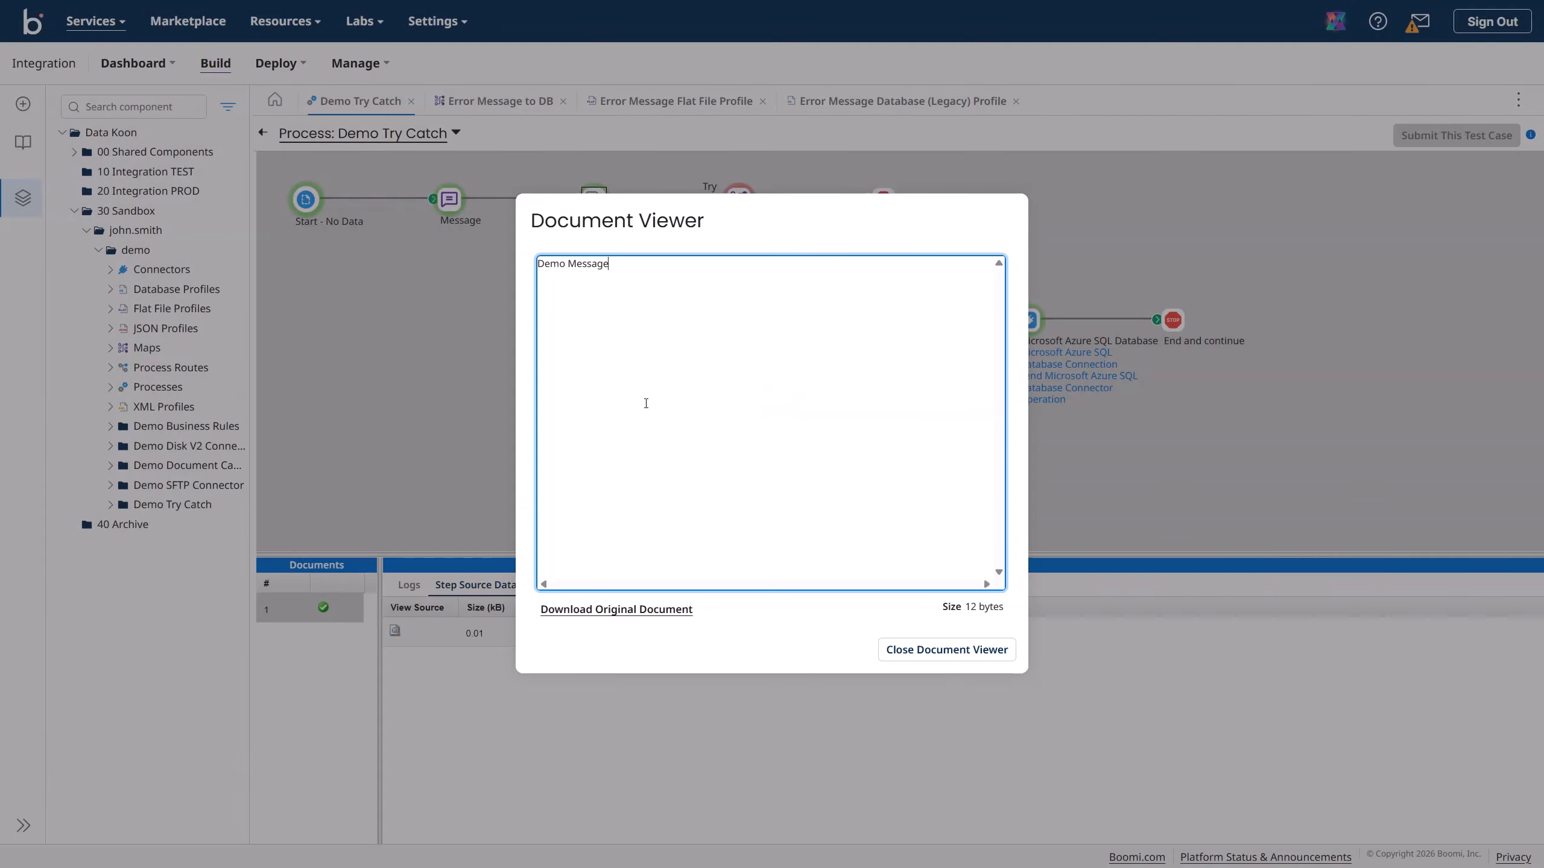
pyautogui.moveTo(672, 288); pyautogui.dragTo(454, 252)
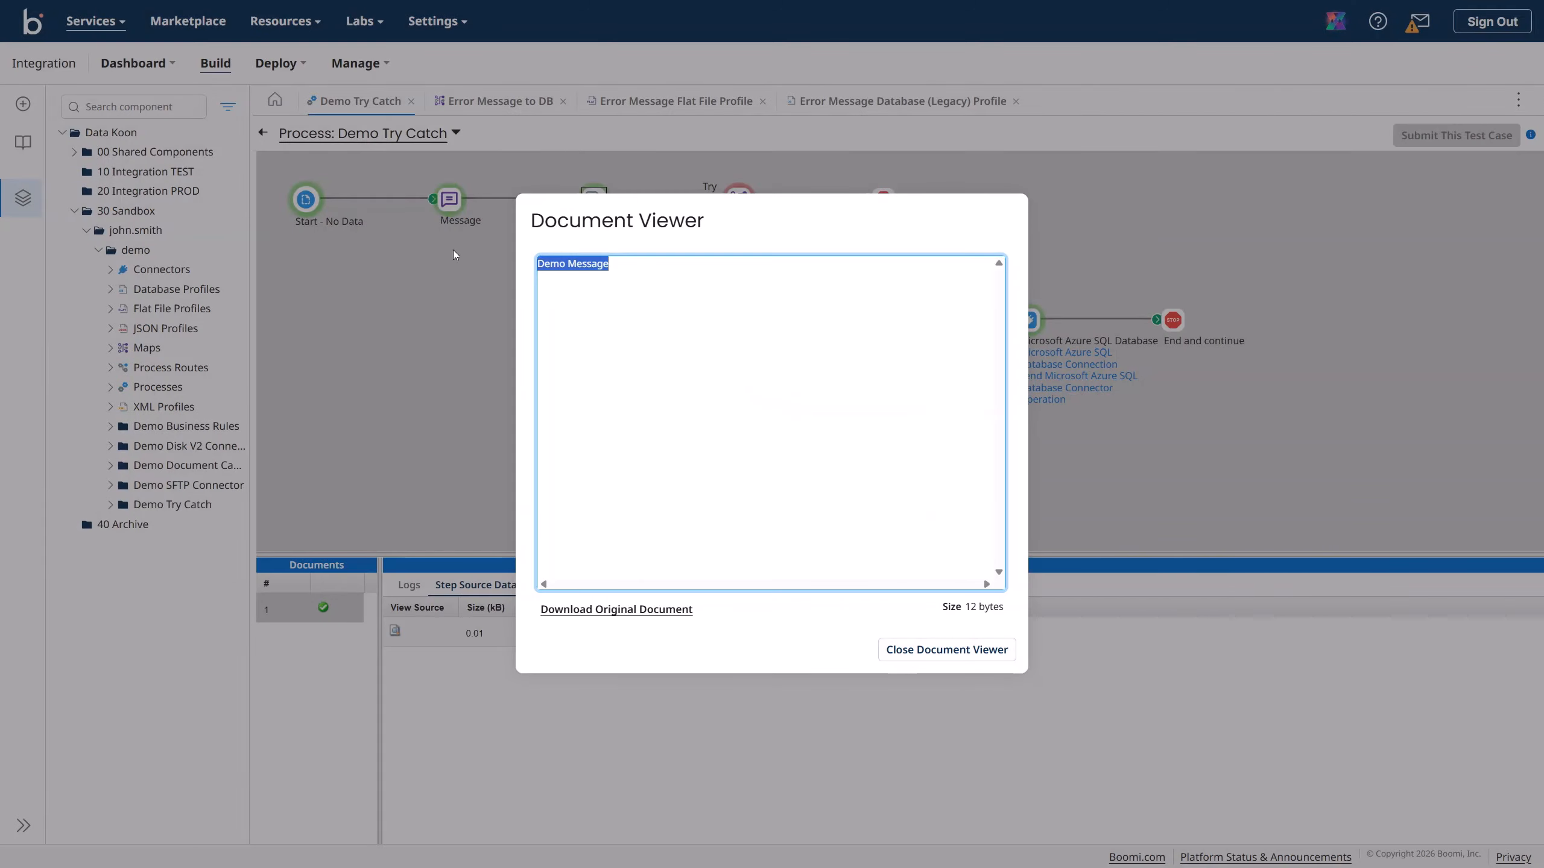
pyautogui.click(903, 649)
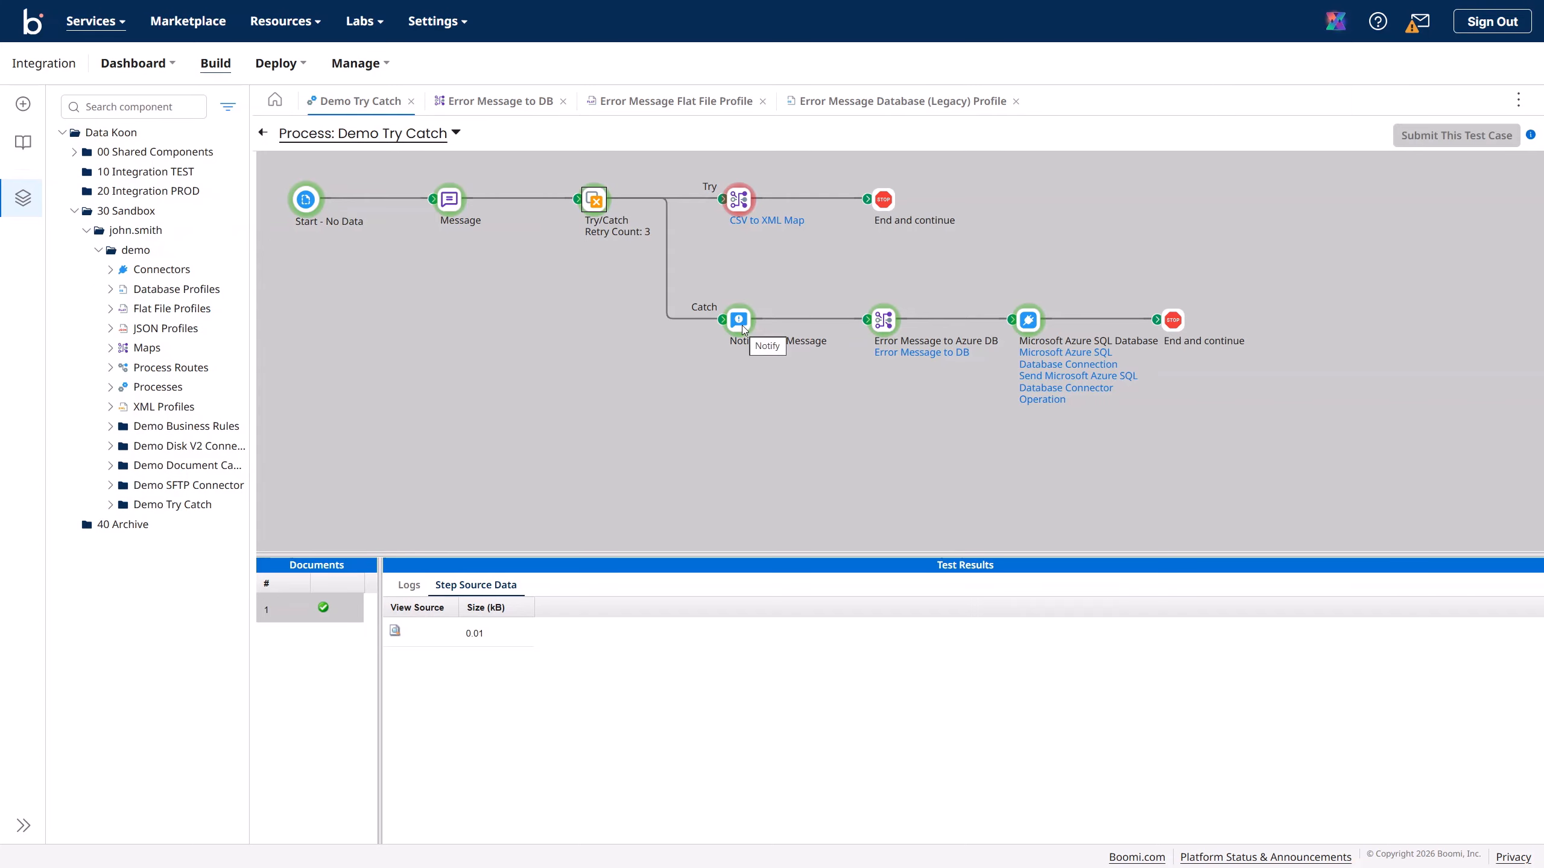
# - Leave test mode, add a Message step after Notify Error Message on the Catch path, and place it below the path
pyautogui.click(263, 133)
pyautogui.moveTo(1021, 336)
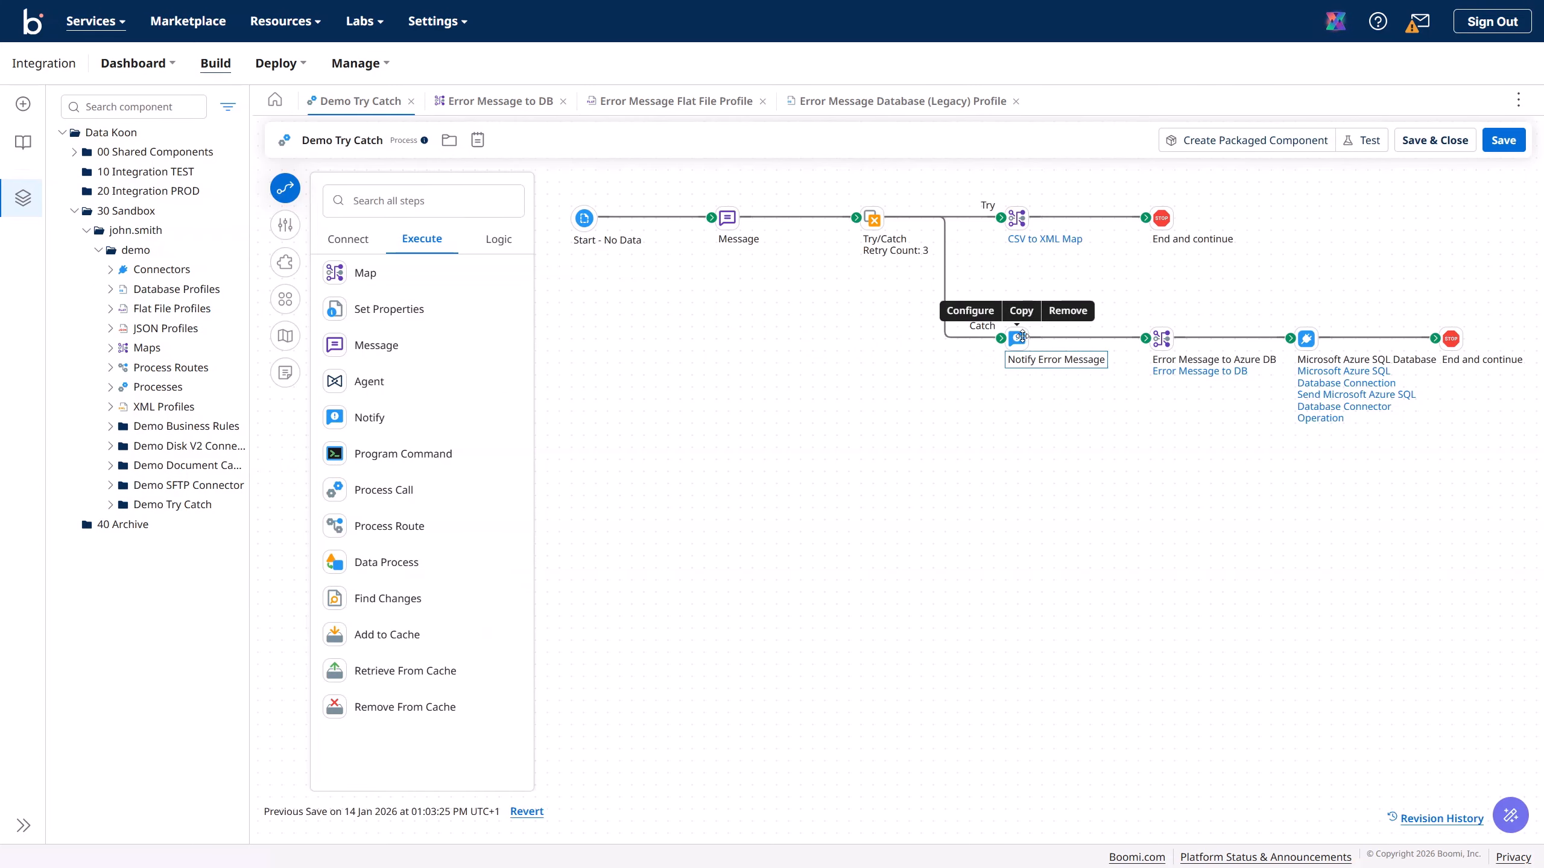
pyautogui.click(1084, 337)
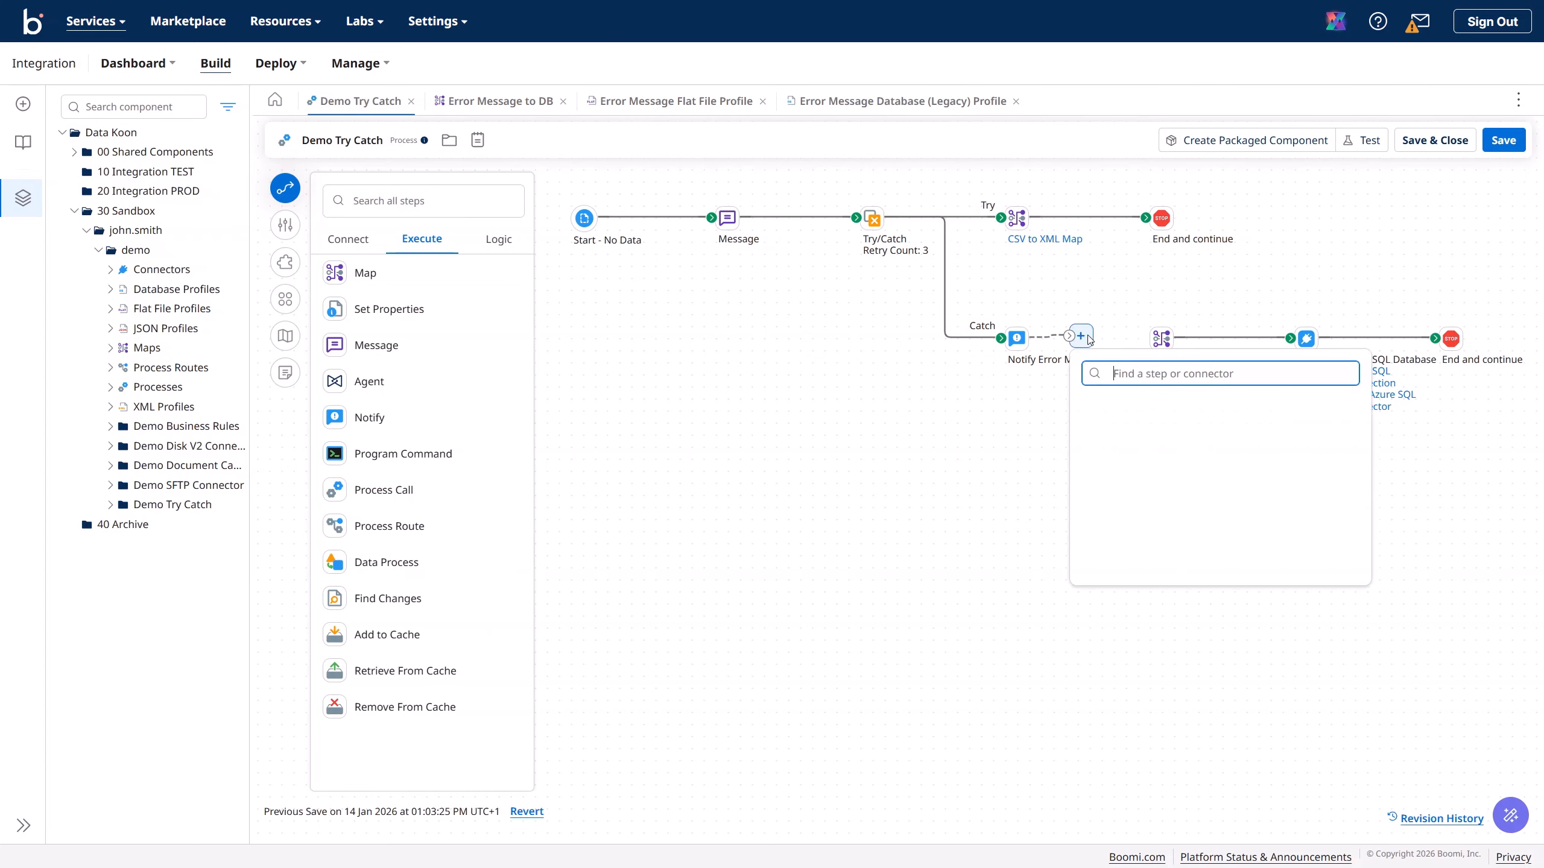
pyautogui.write('message')
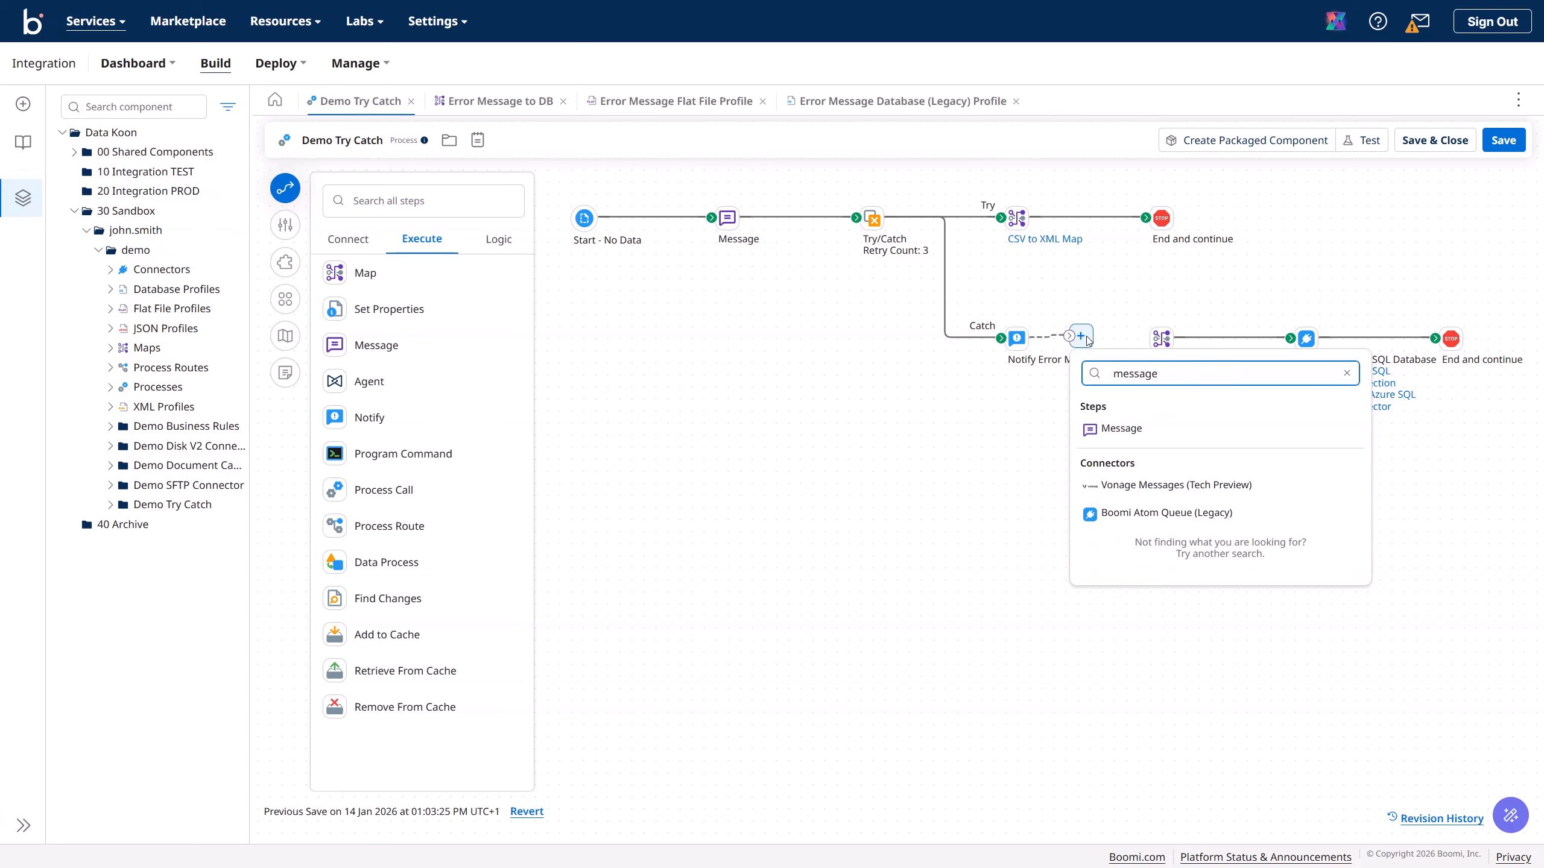
pyautogui.click(1094, 429)
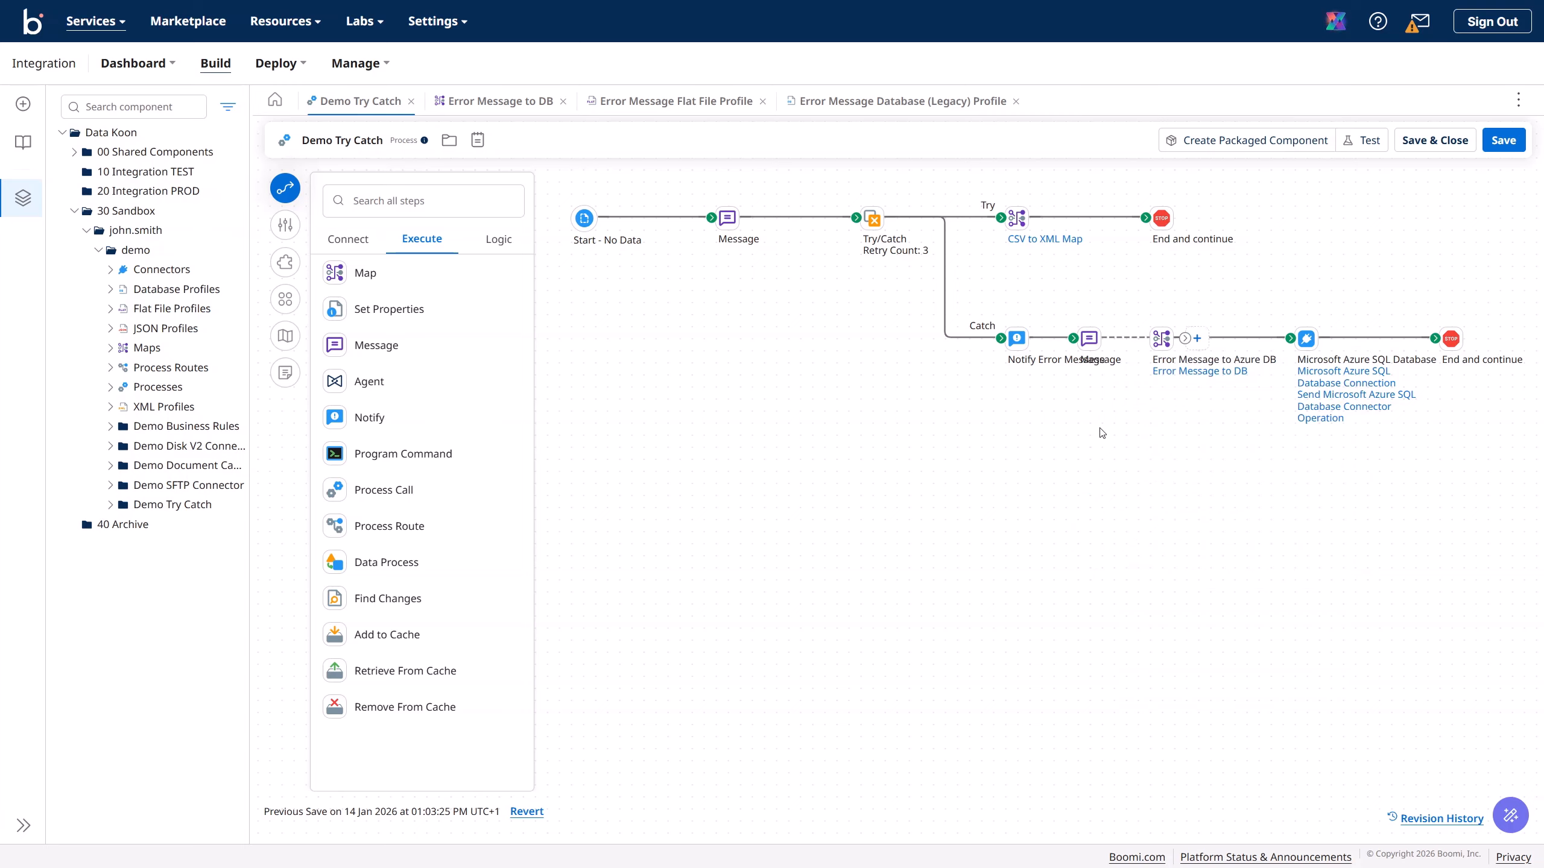
pyautogui.click(1088, 338)
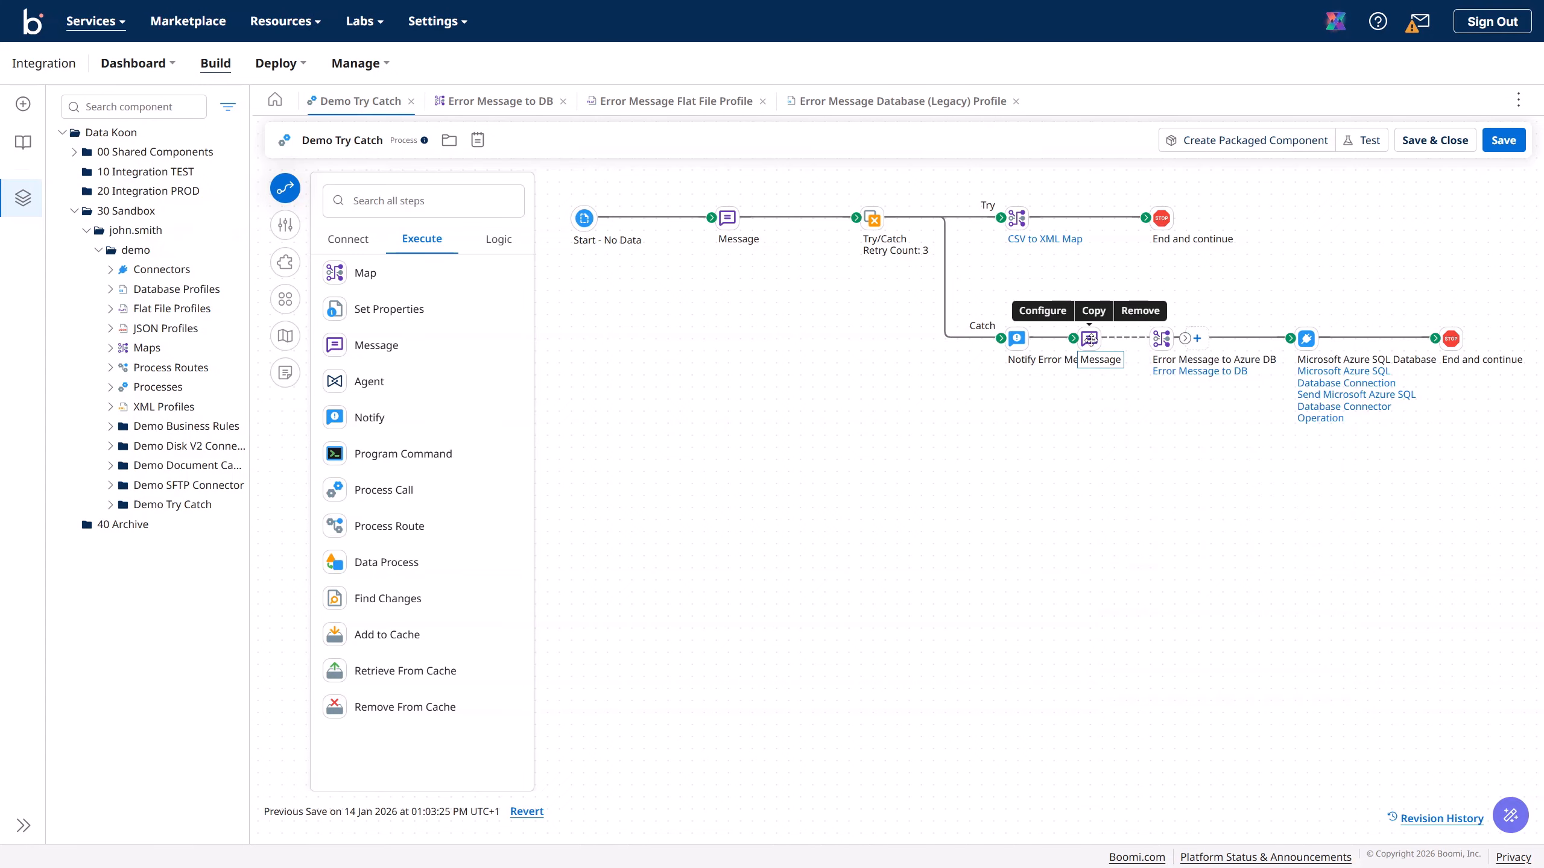
pyautogui.moveTo(1088, 339); pyautogui.dragTo(1052, 544)
# - Name the new Message step "Message with Error Text" and set its message to {1}
pyautogui.doubleClick(1052, 541)
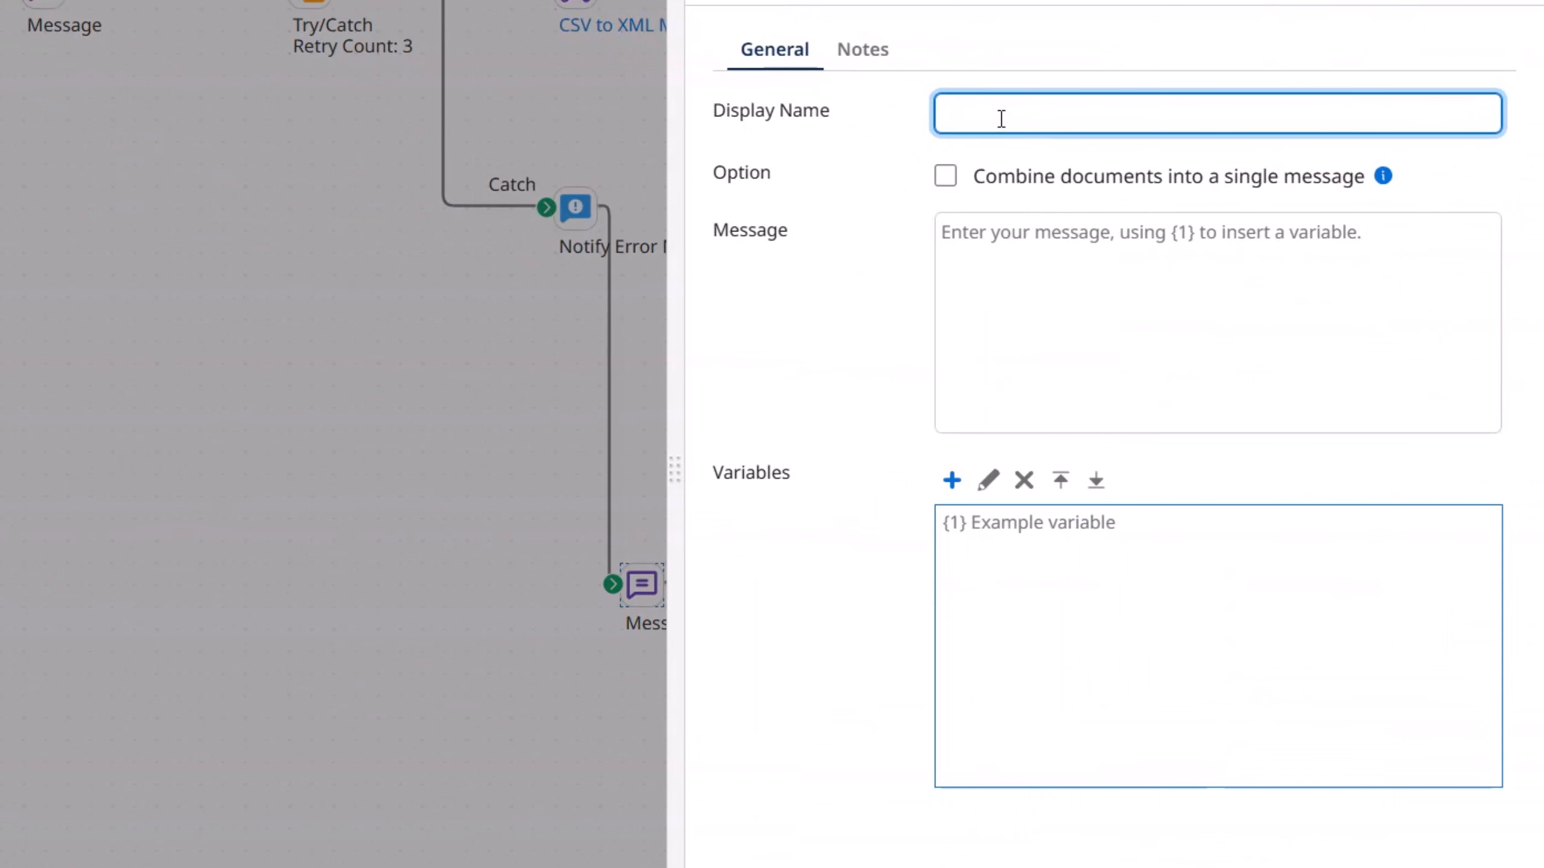
pyautogui.write('Message with Erro')
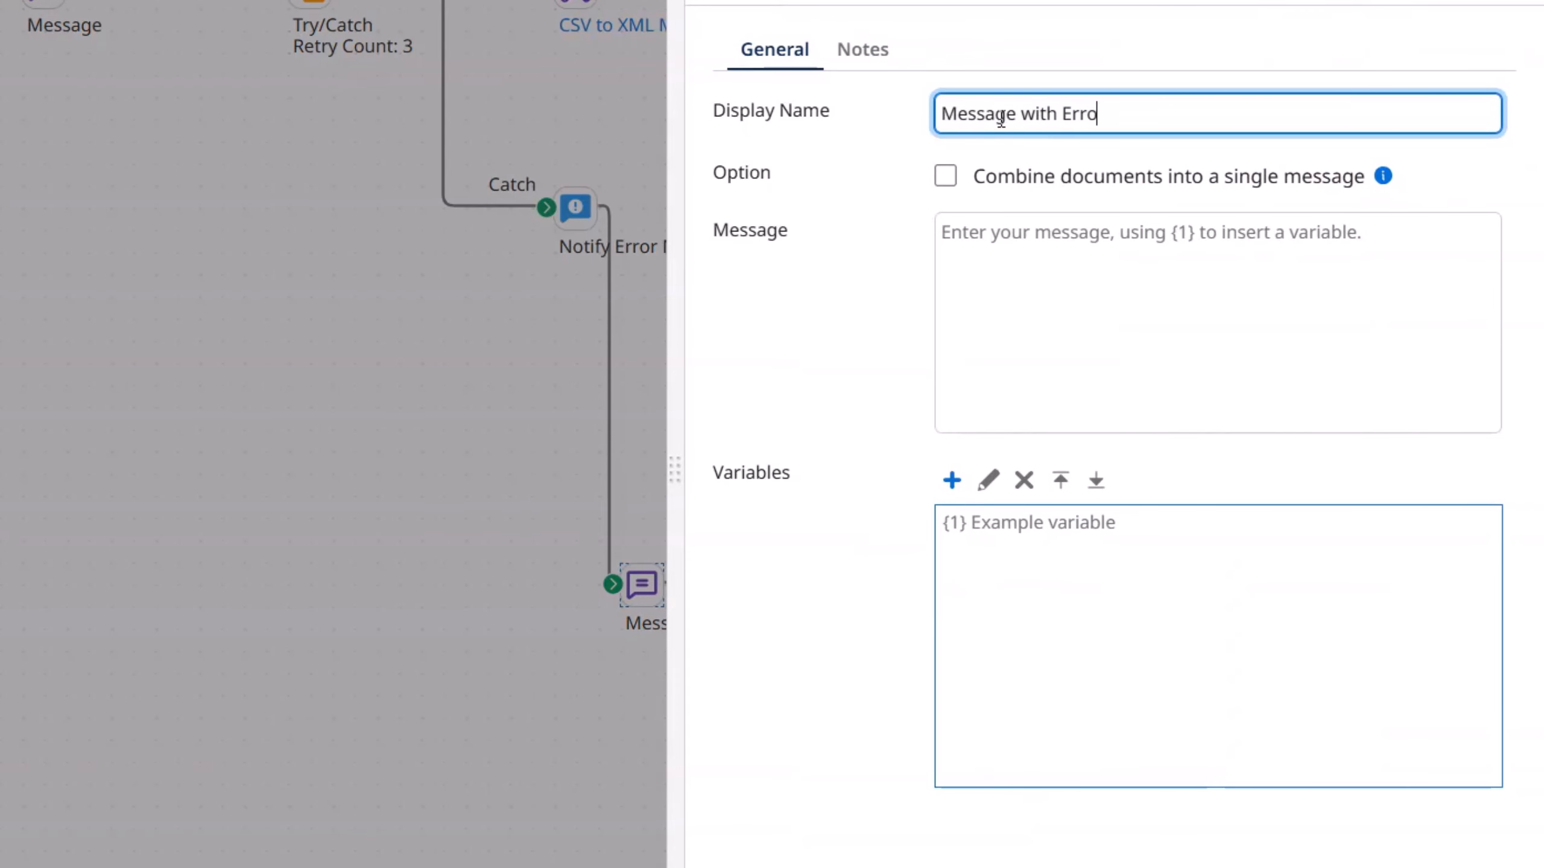
pyautogui.write('r Text')
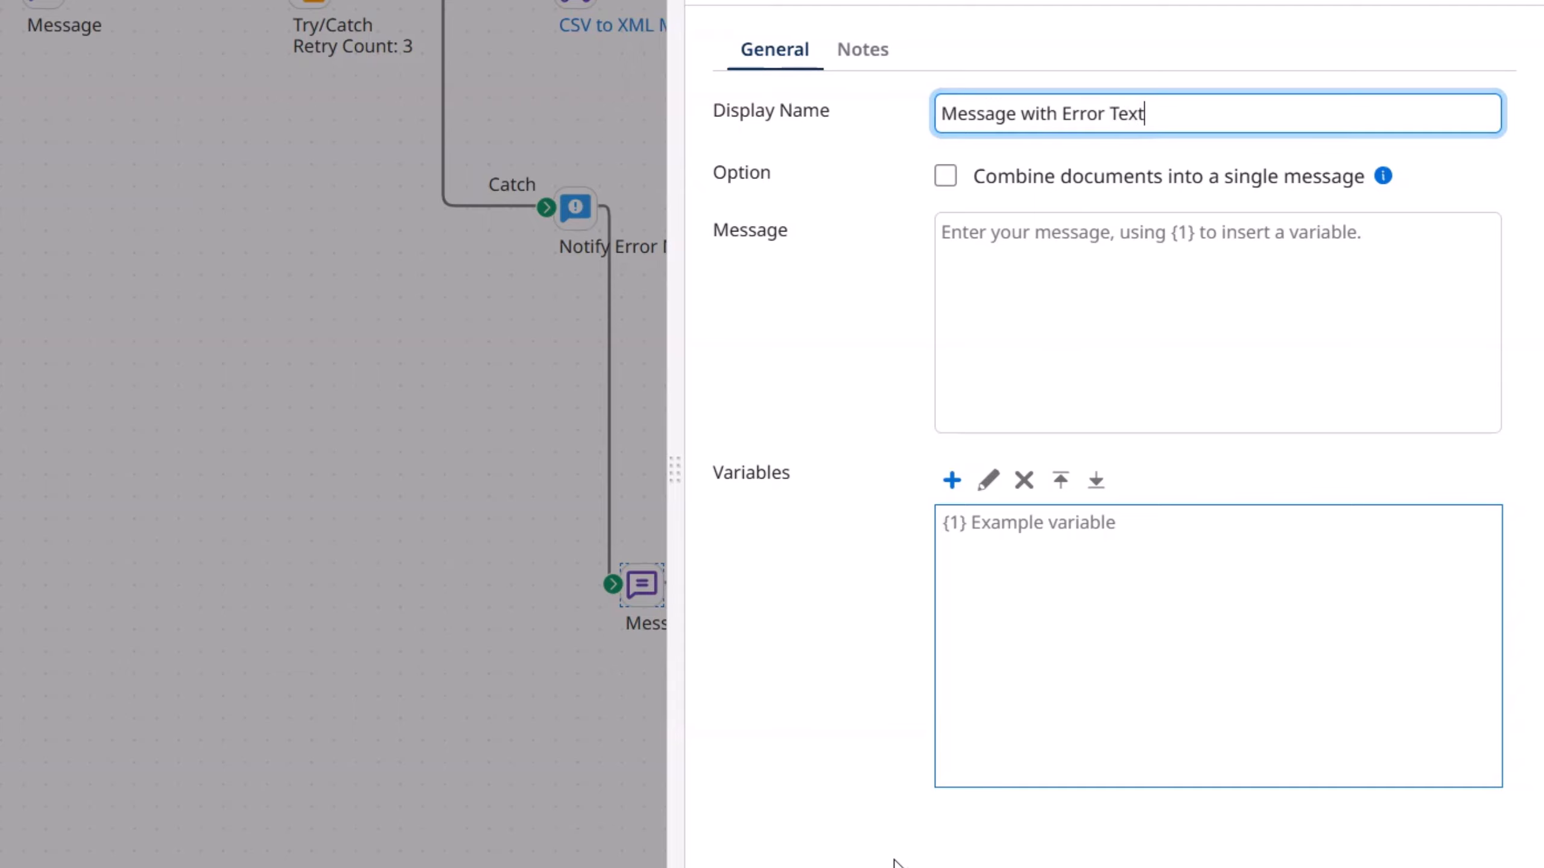
pyautogui.click(958, 334)
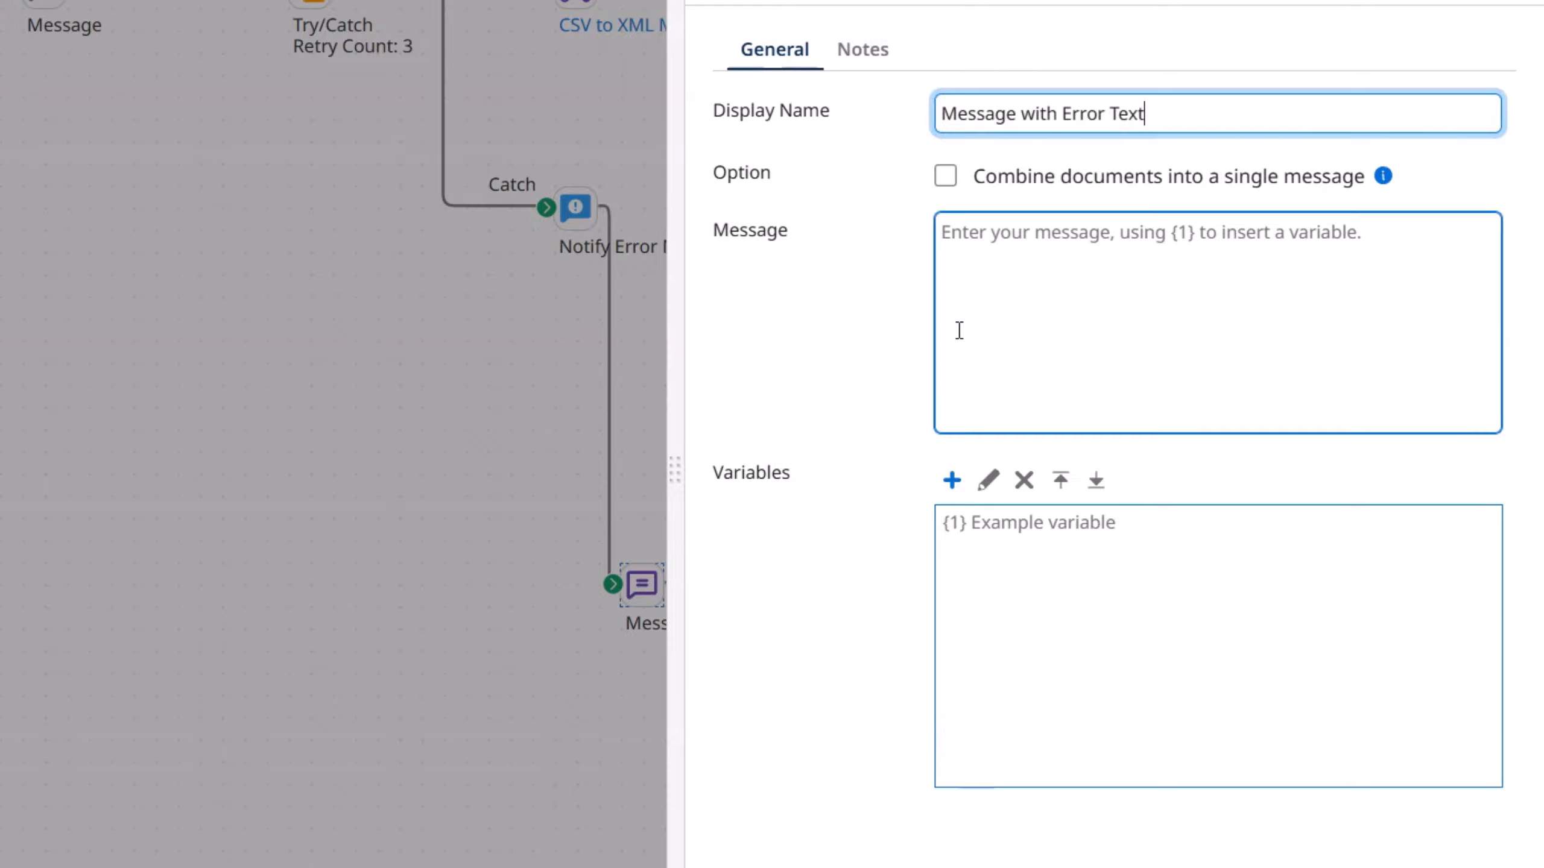
pyautogui.click(989, 264)
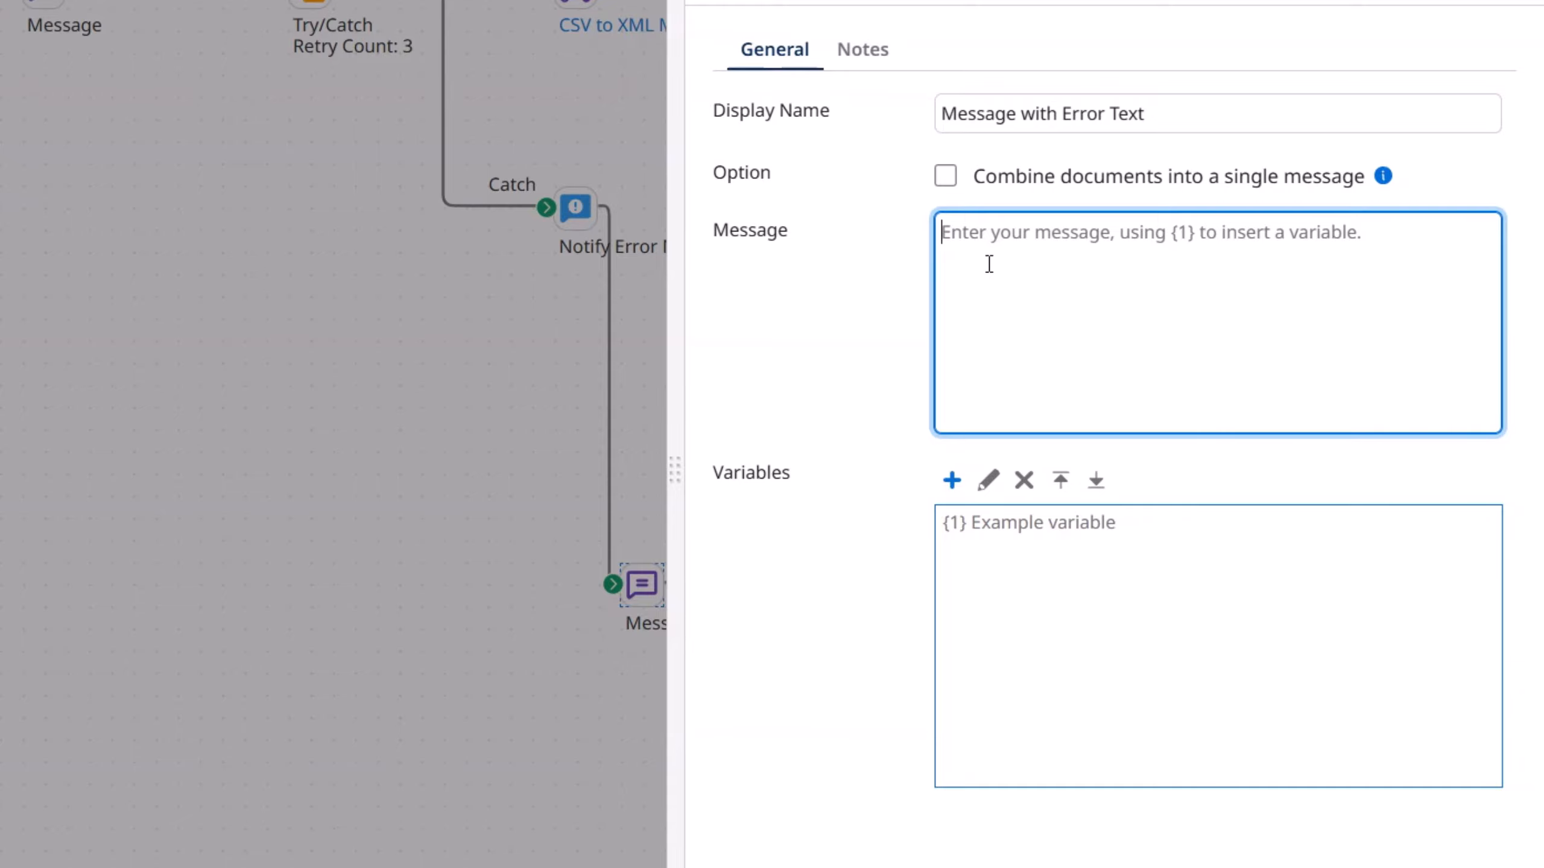
pyautogui.write('{1}')
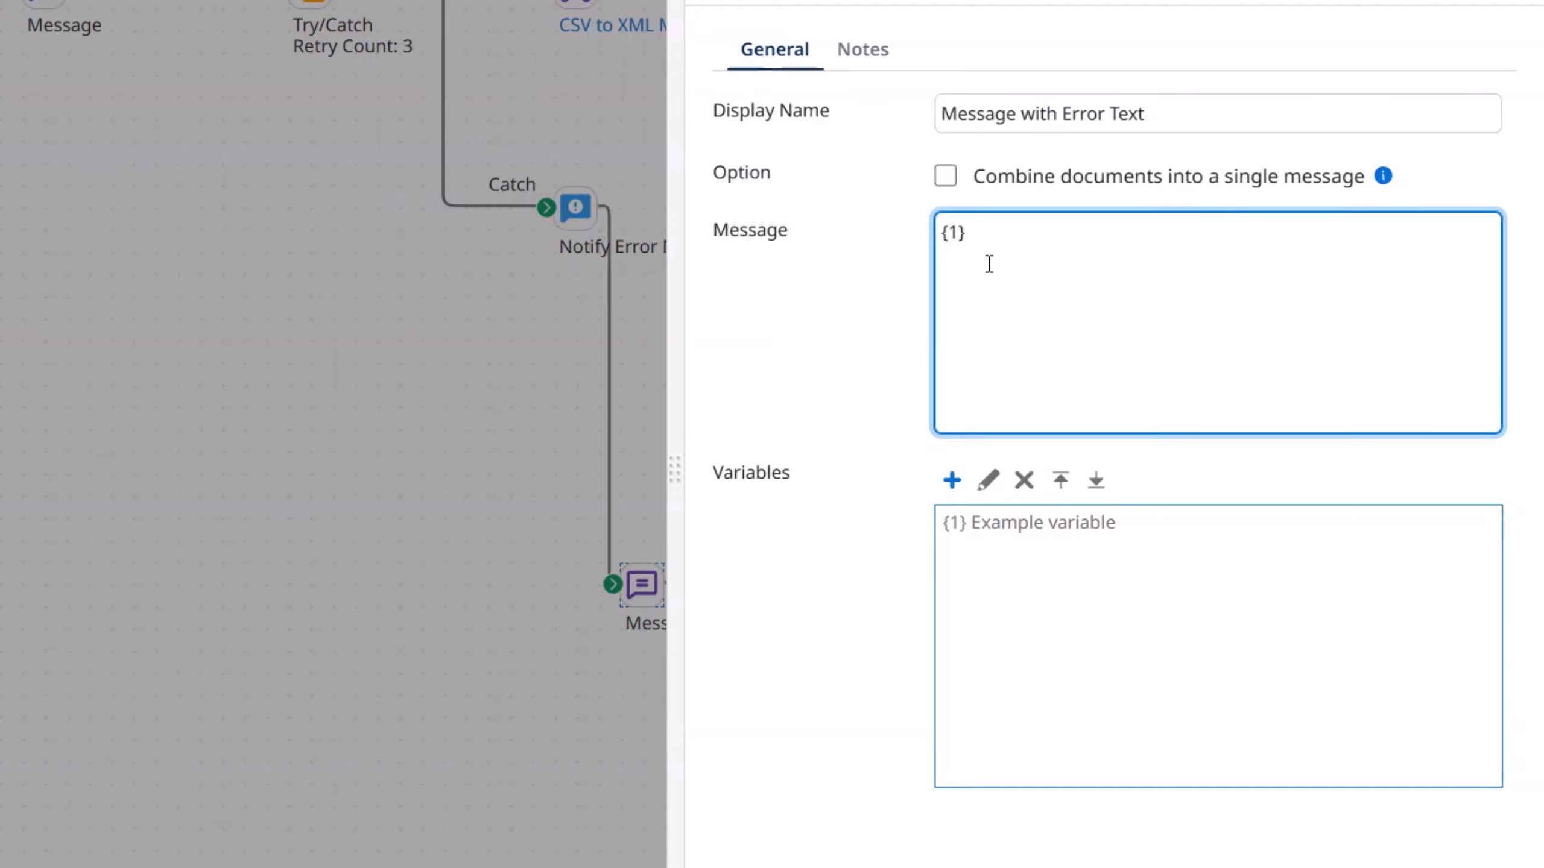
# - Add the Meta Data document property Try/Catch Message as variable {1} of the Message step and confirm its configuration
pyautogui.click(952, 481)
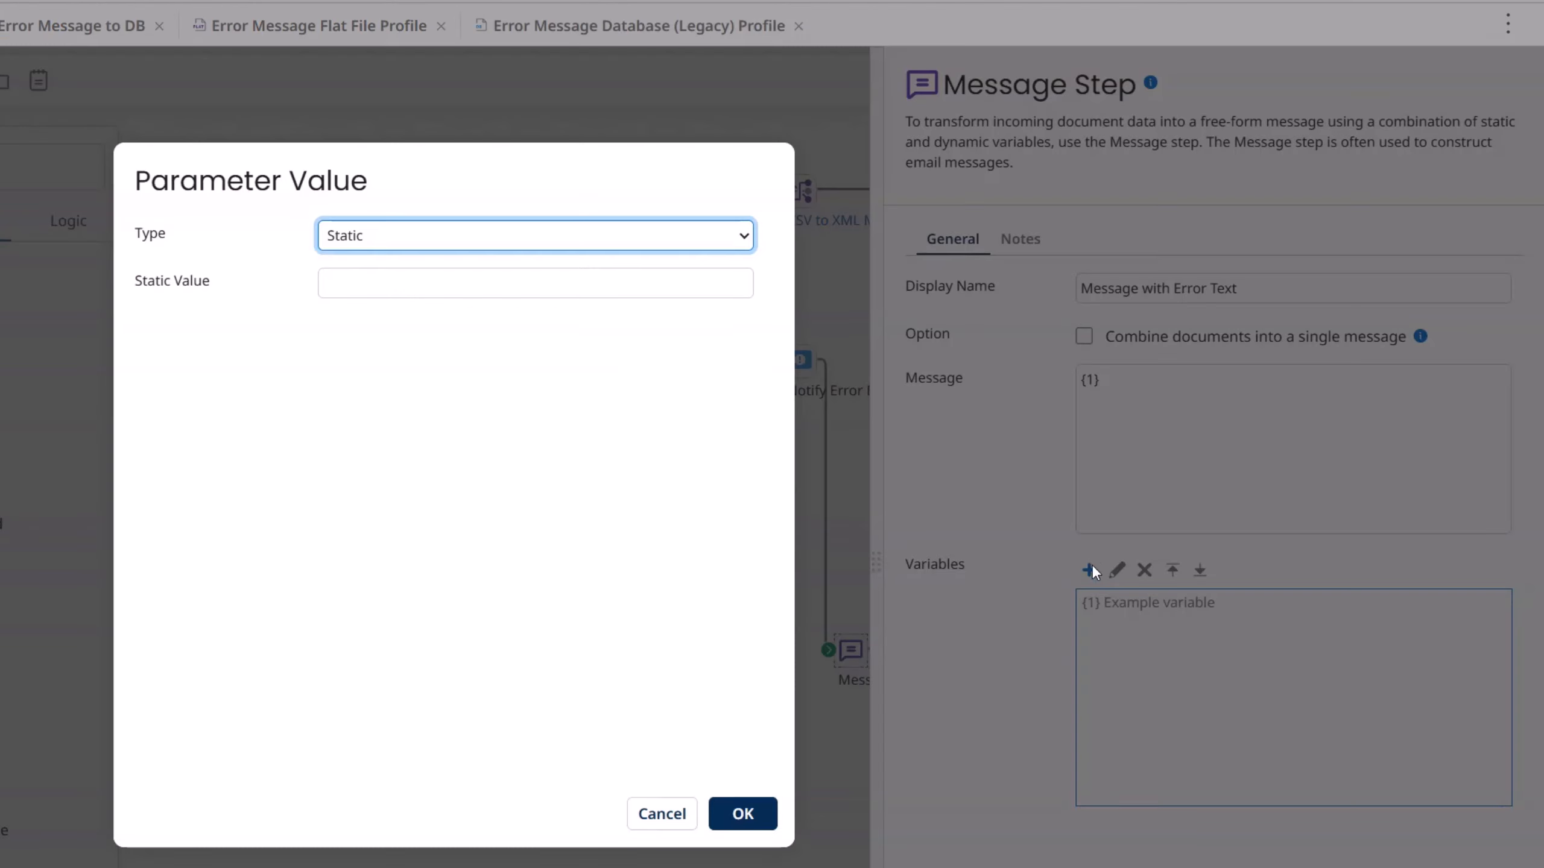
pyautogui.click(356, 244)
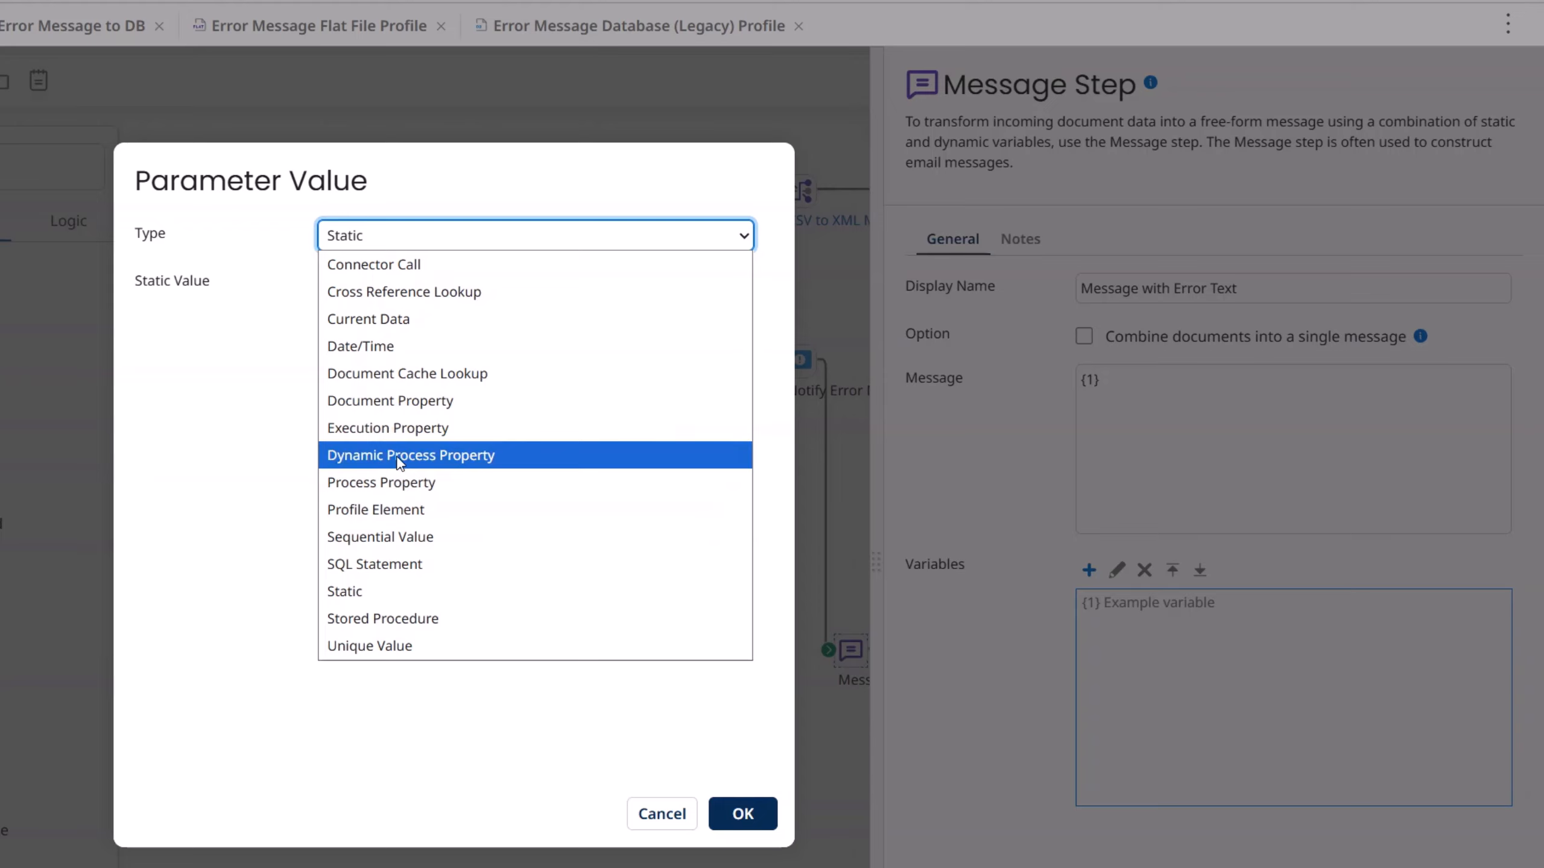
pyautogui.click(404, 411)
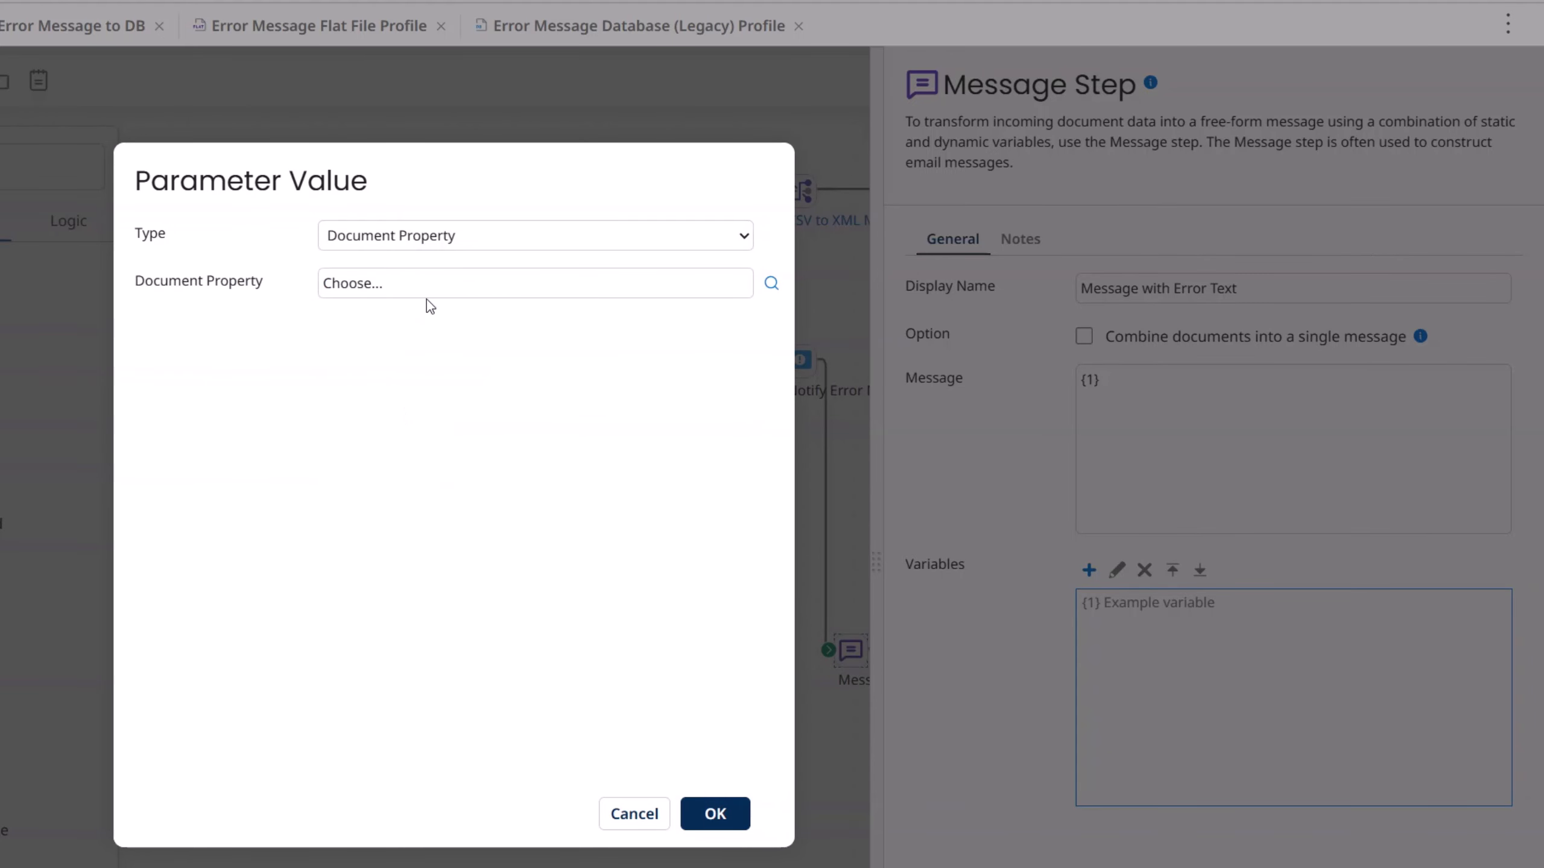
pyautogui.click(420, 283)
pyautogui.click(772, 284)
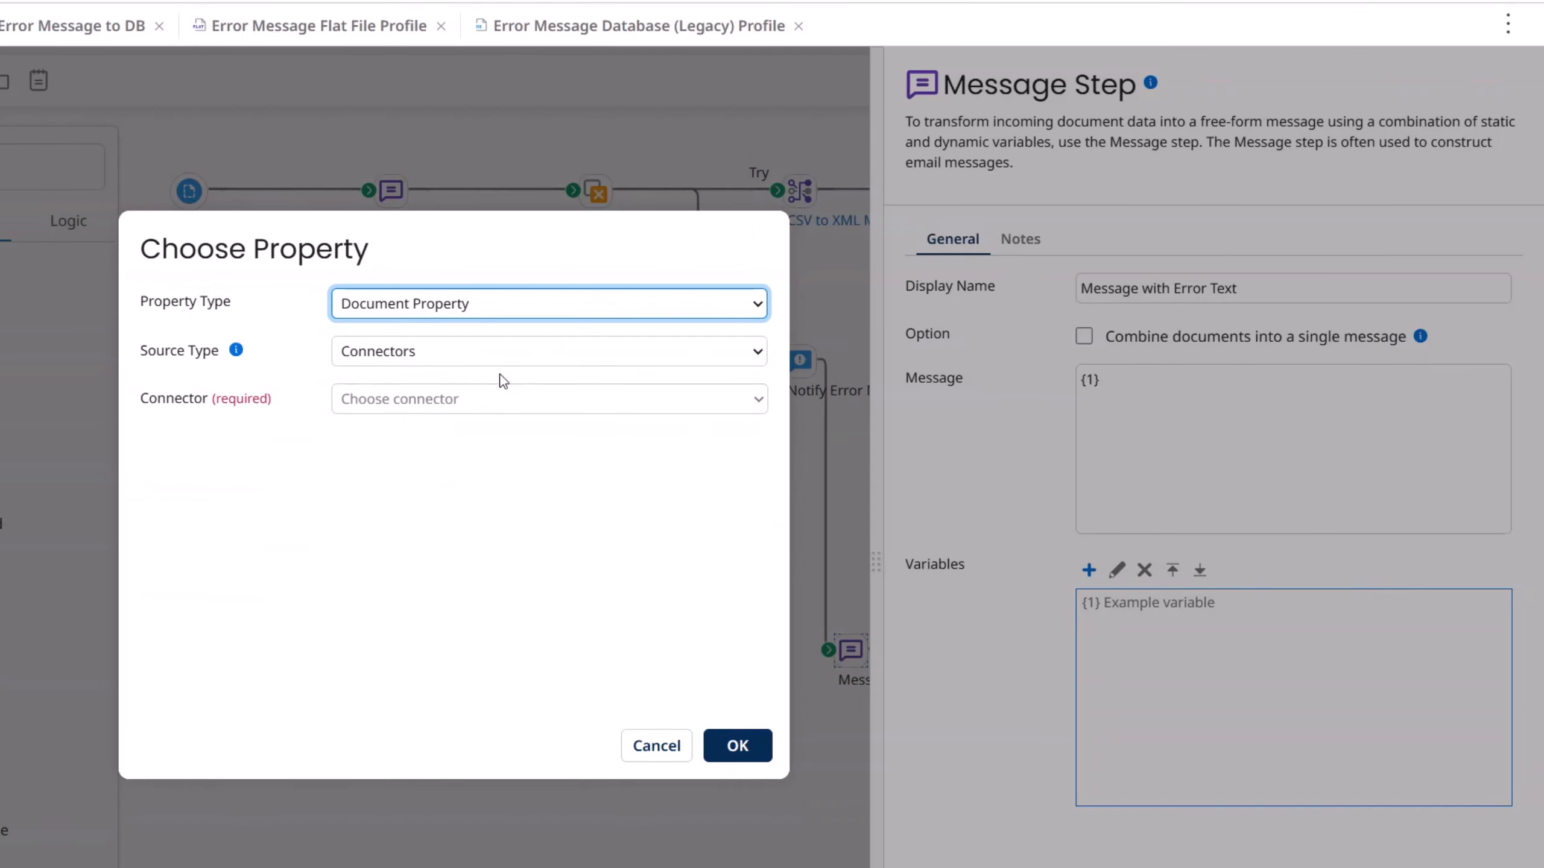
pyautogui.click(448, 353)
pyautogui.click(408, 435)
pyautogui.click(413, 399)
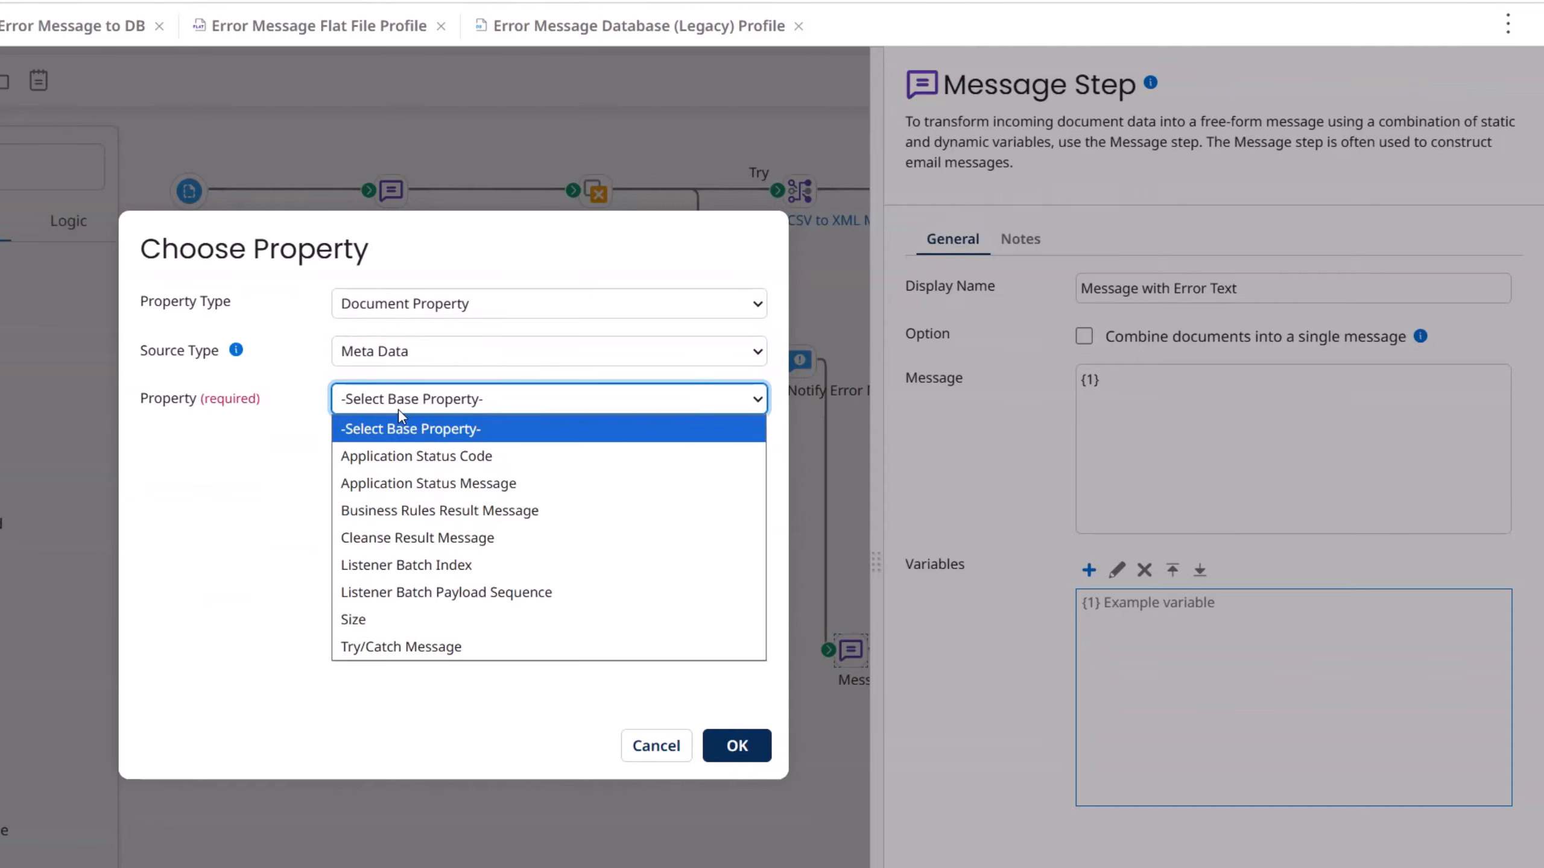
pyautogui.click(424, 647)
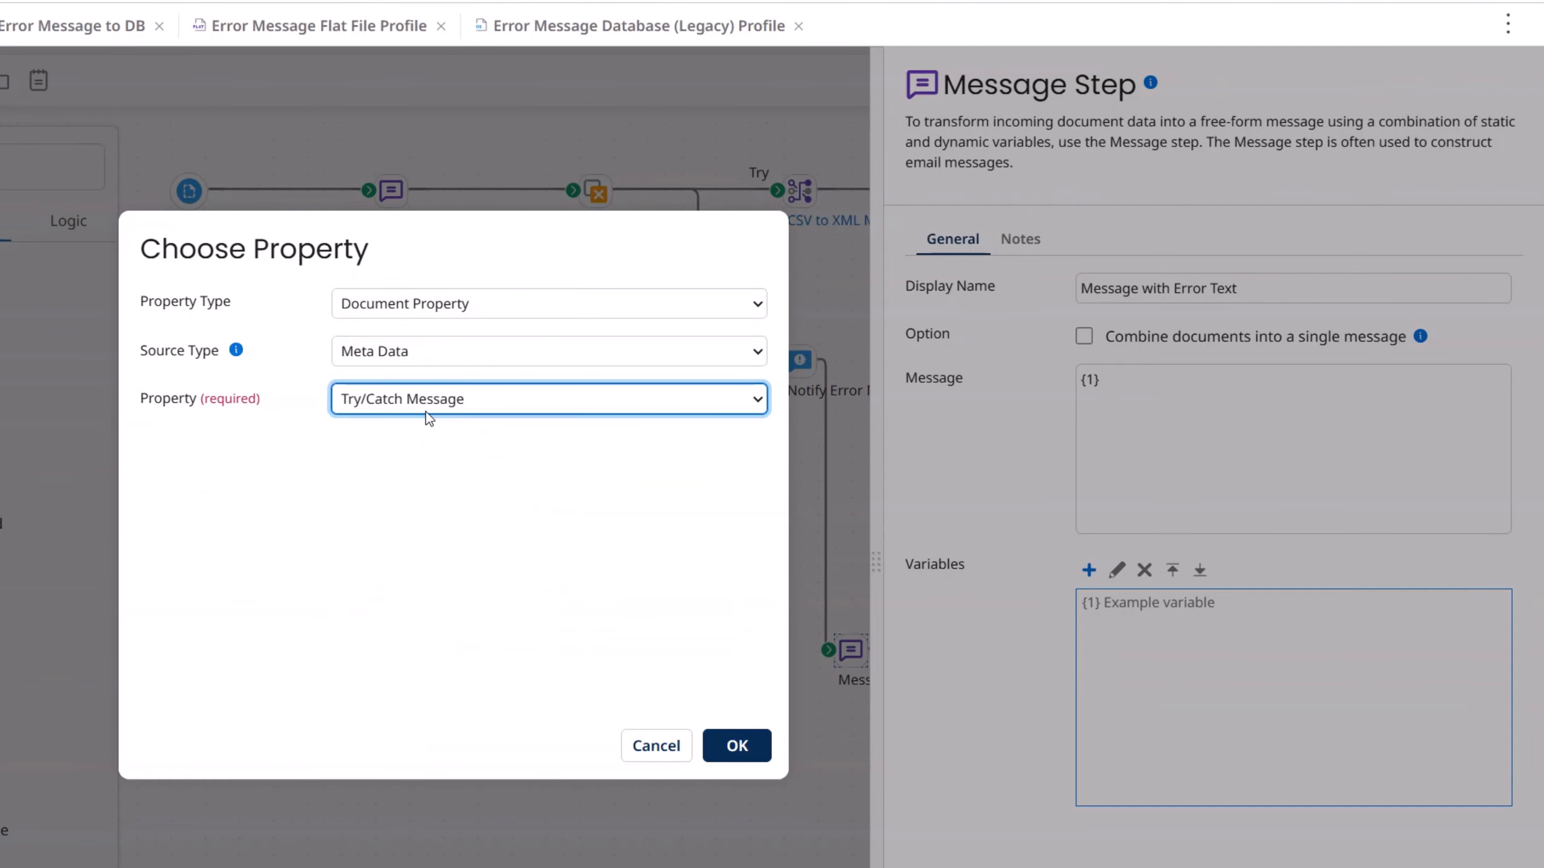
pyautogui.click(743, 752)
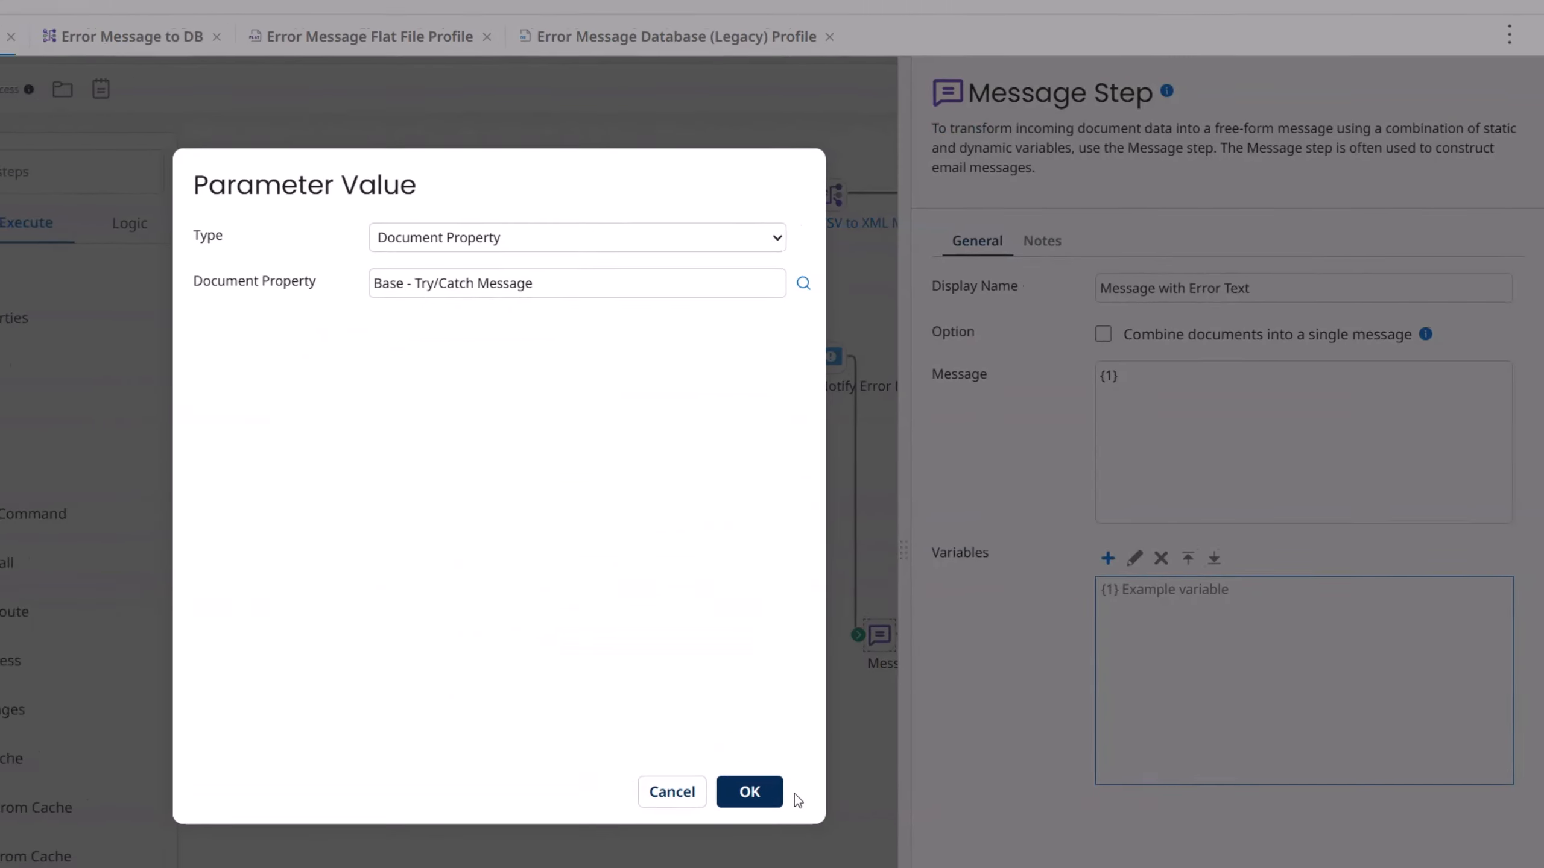
pyautogui.click(715, 814)
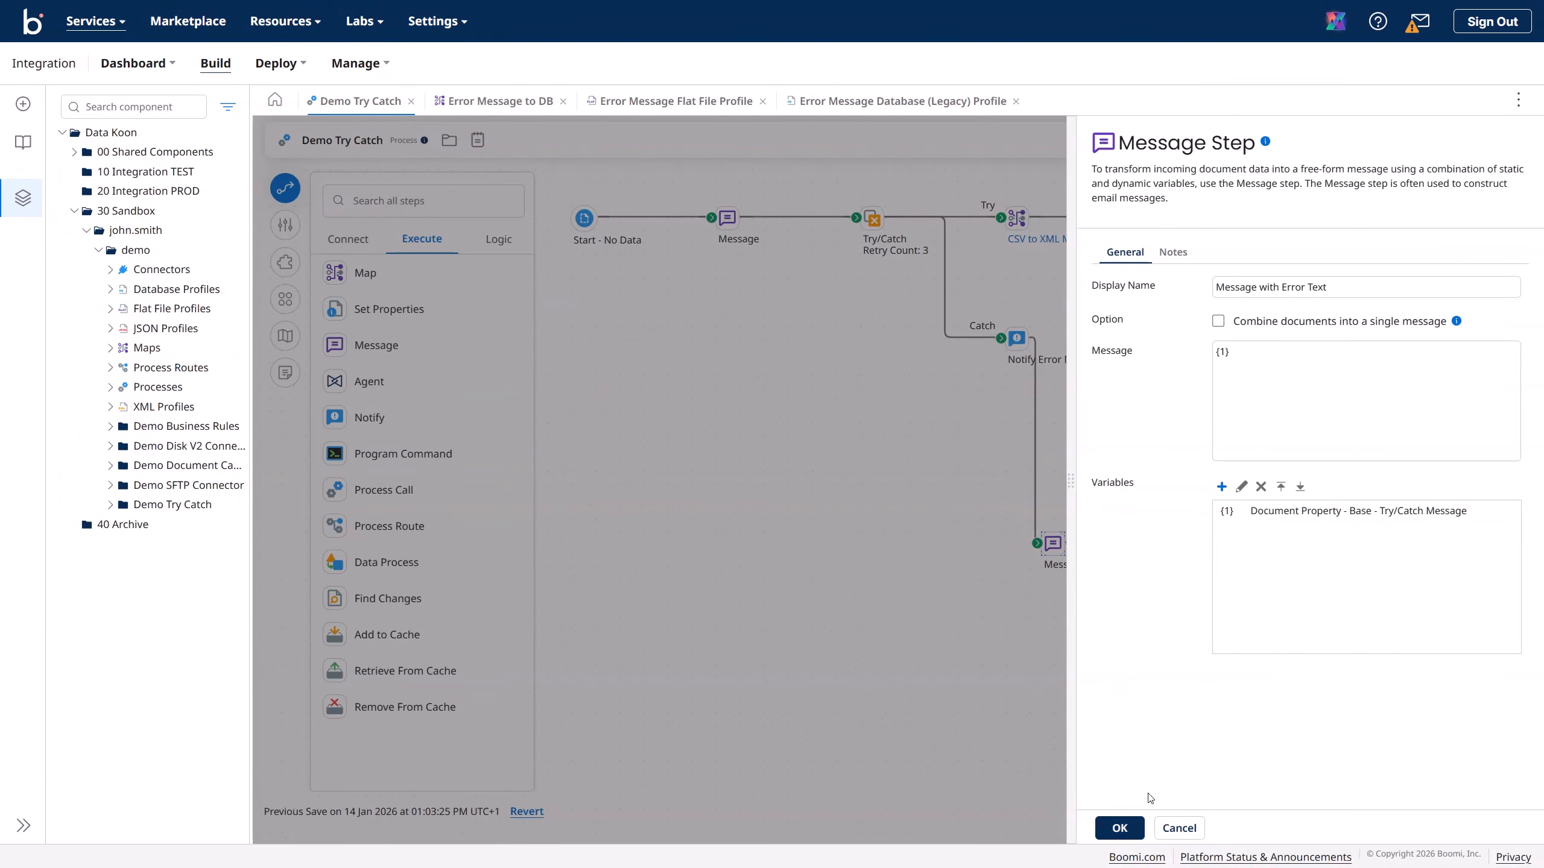
pyautogui.click(1118, 828)
# - Connect the Message with Error Text step to the Error Message to Azure DB map step
pyautogui.moveTo(1157, 544); pyautogui.dragTo(1162, 340)
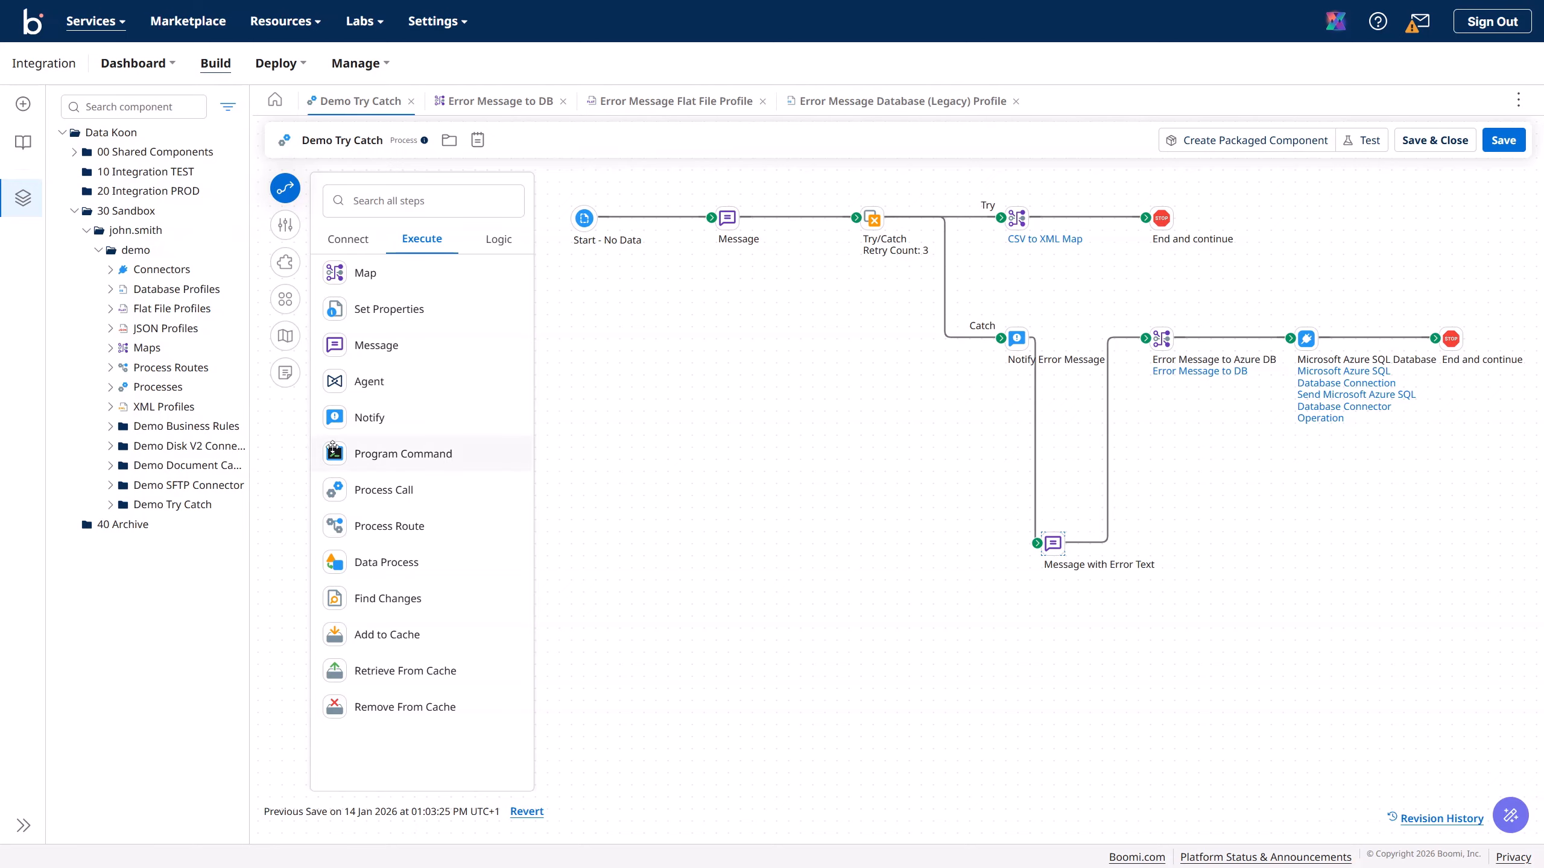
# - Auto-arrange the Demo Try Catch process, saving the unsaved changes, and hide the step palette
pyautogui.click(285, 299)
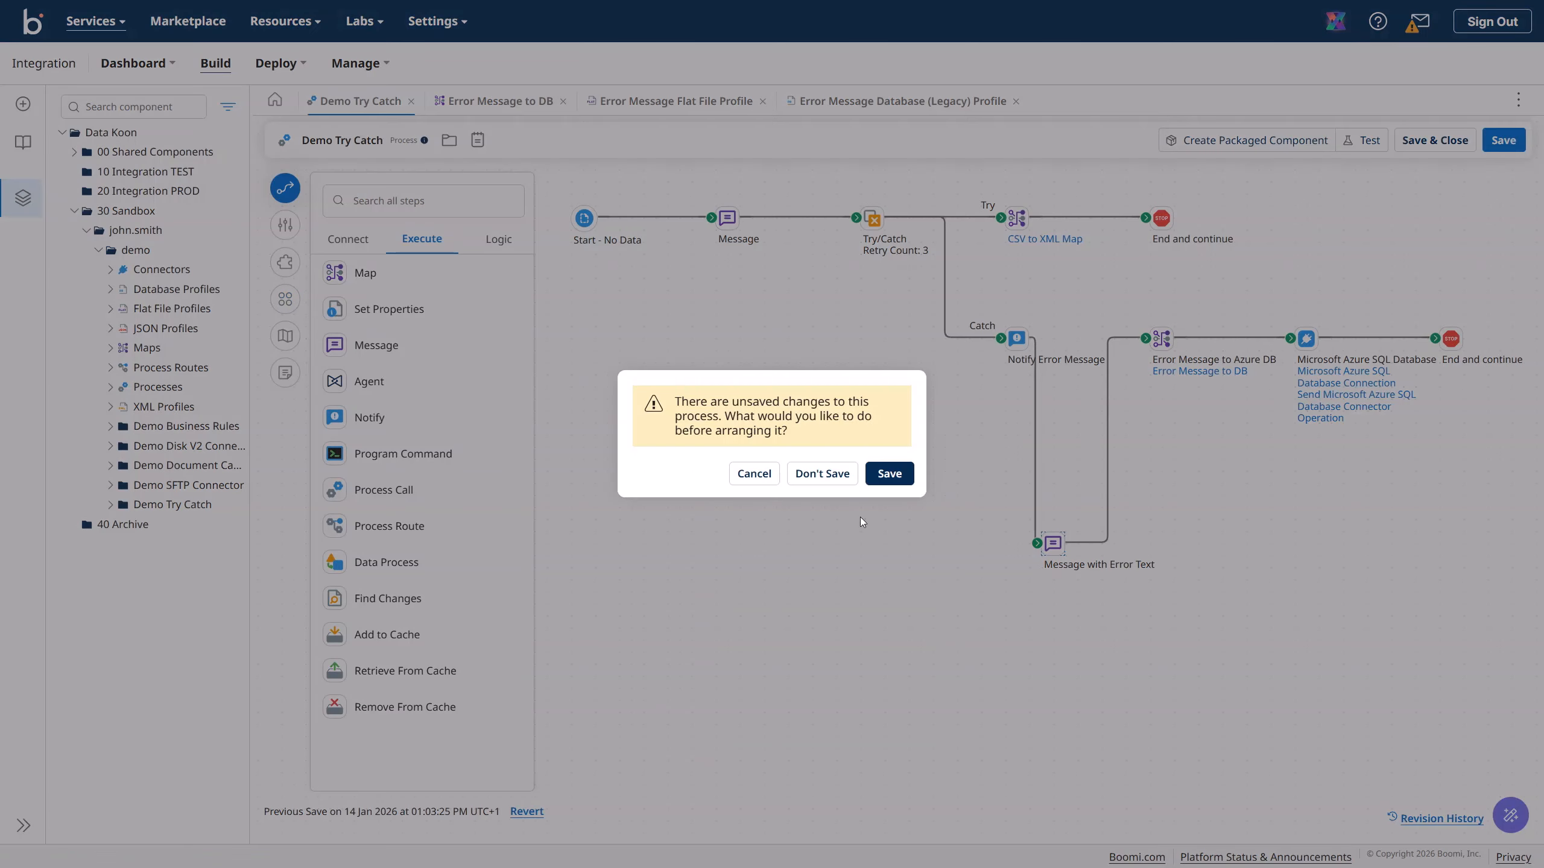
pyautogui.click(889, 474)
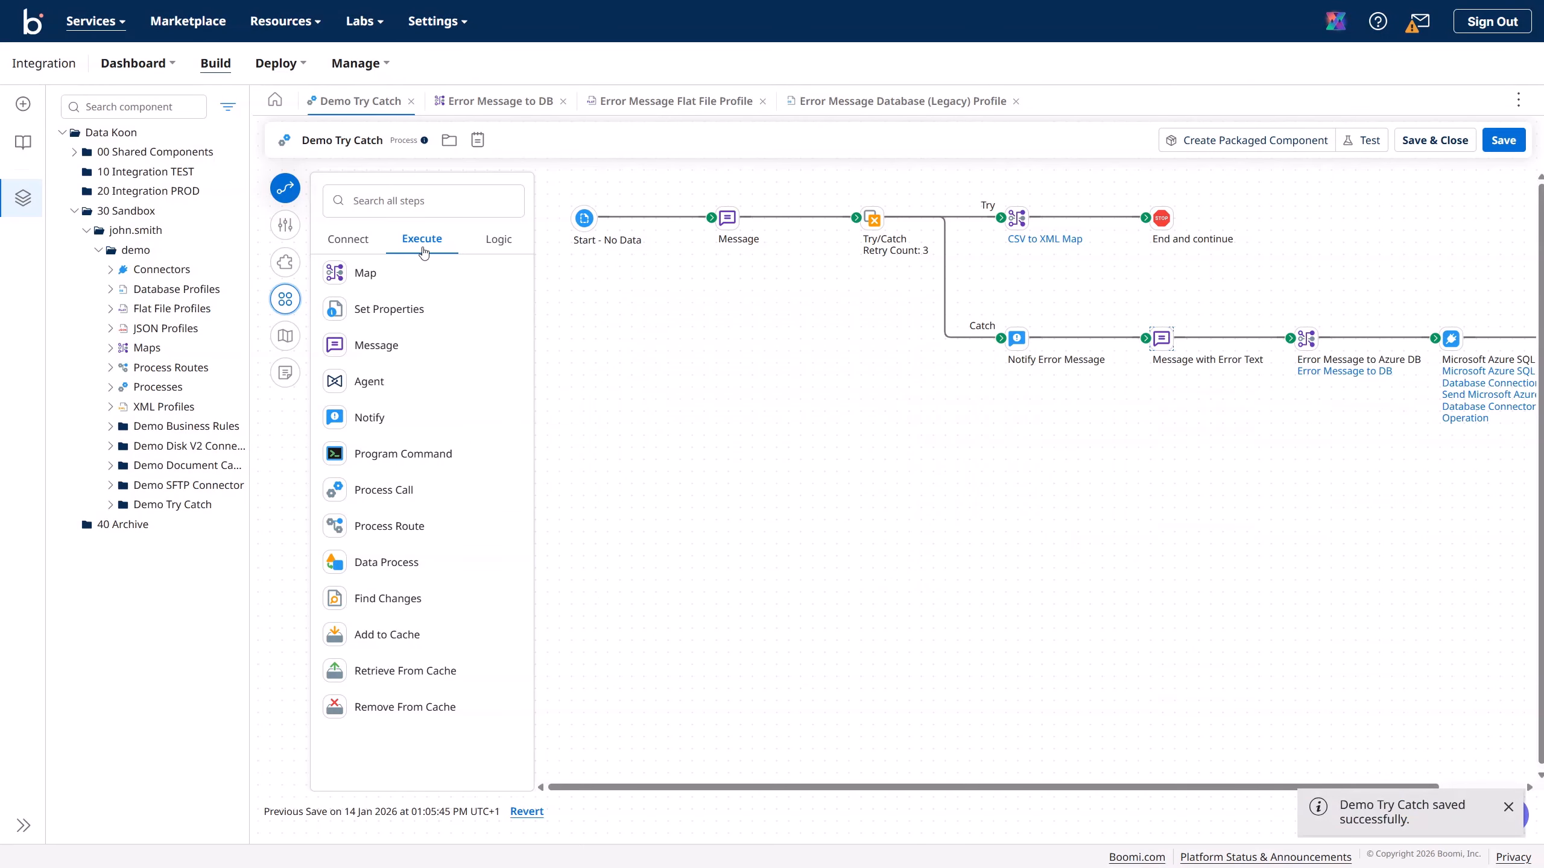
pyautogui.click(285, 188)
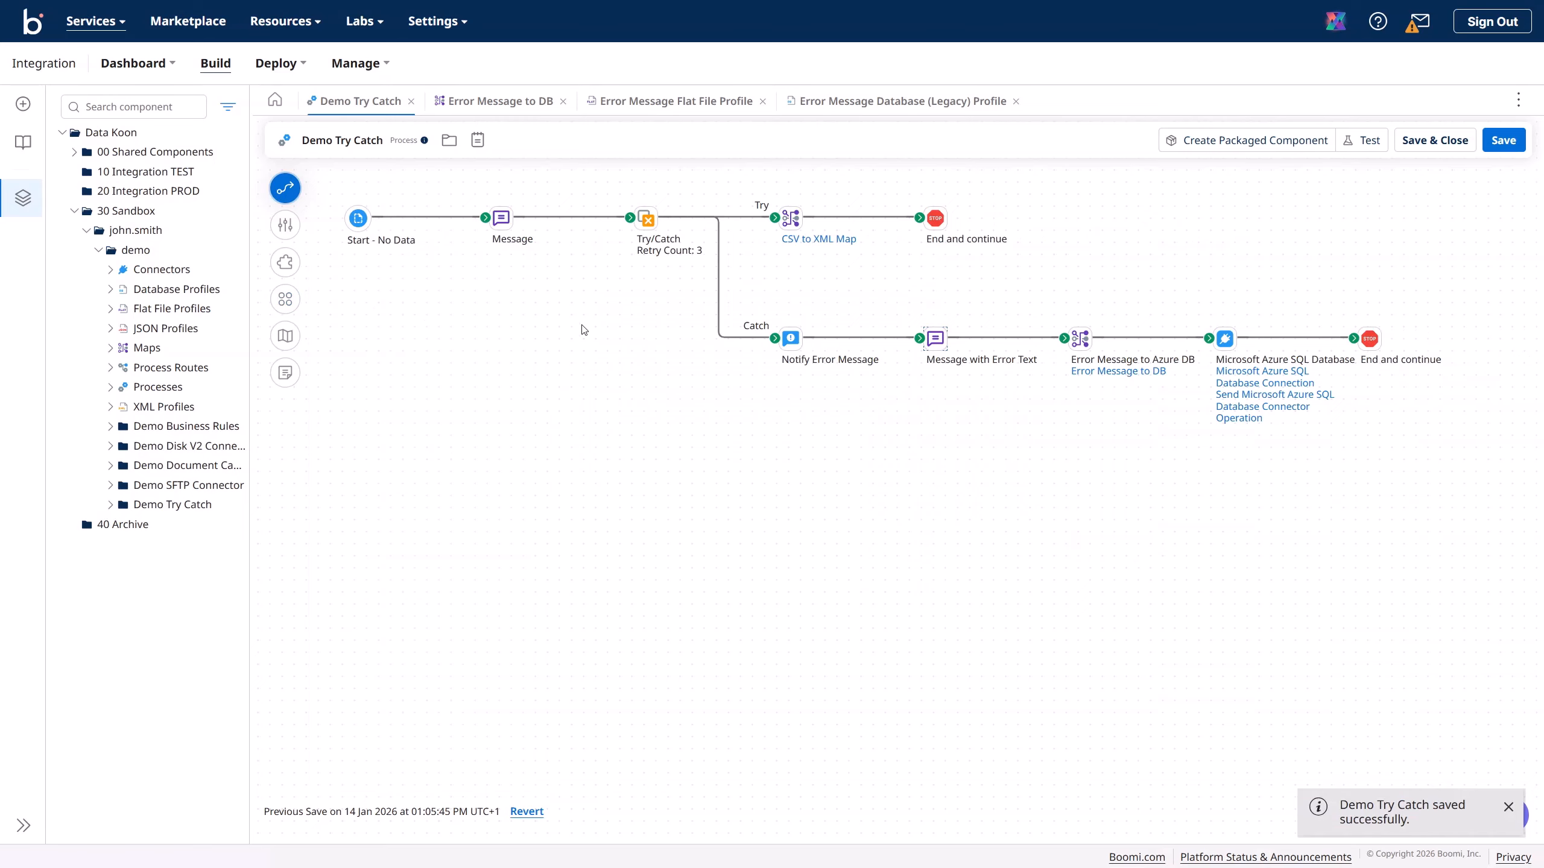
# - Review the Notify Error Message step's message and Try/Catch Message variable, and close its settings without changes
pyautogui.doubleClick(791, 341)
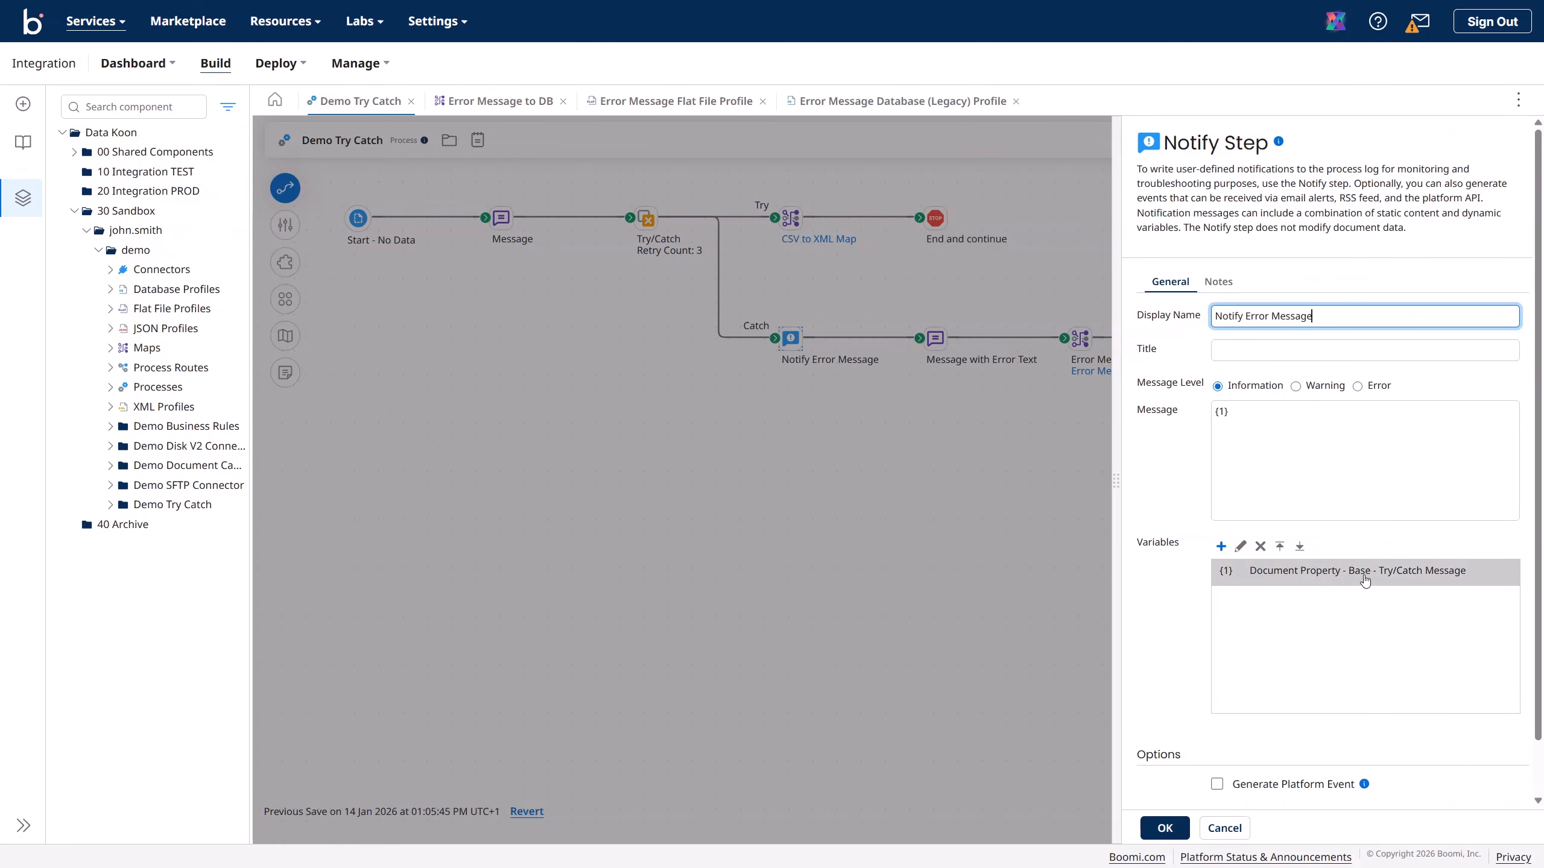
pyautogui.click(1223, 837)
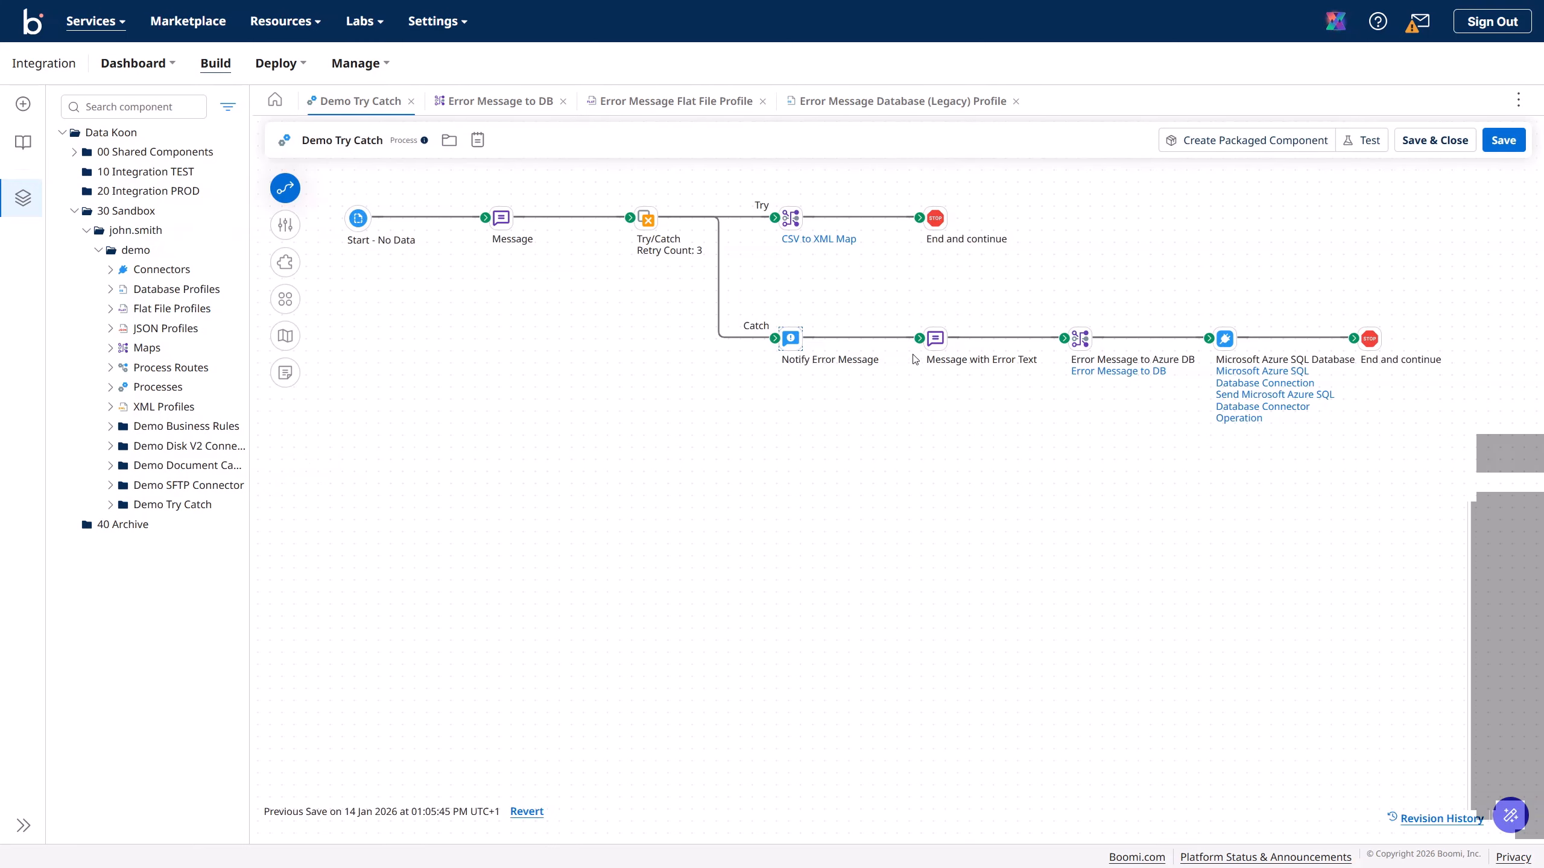
pyautogui.moveTo(936, 343)
pyautogui.moveTo(1077, 341)
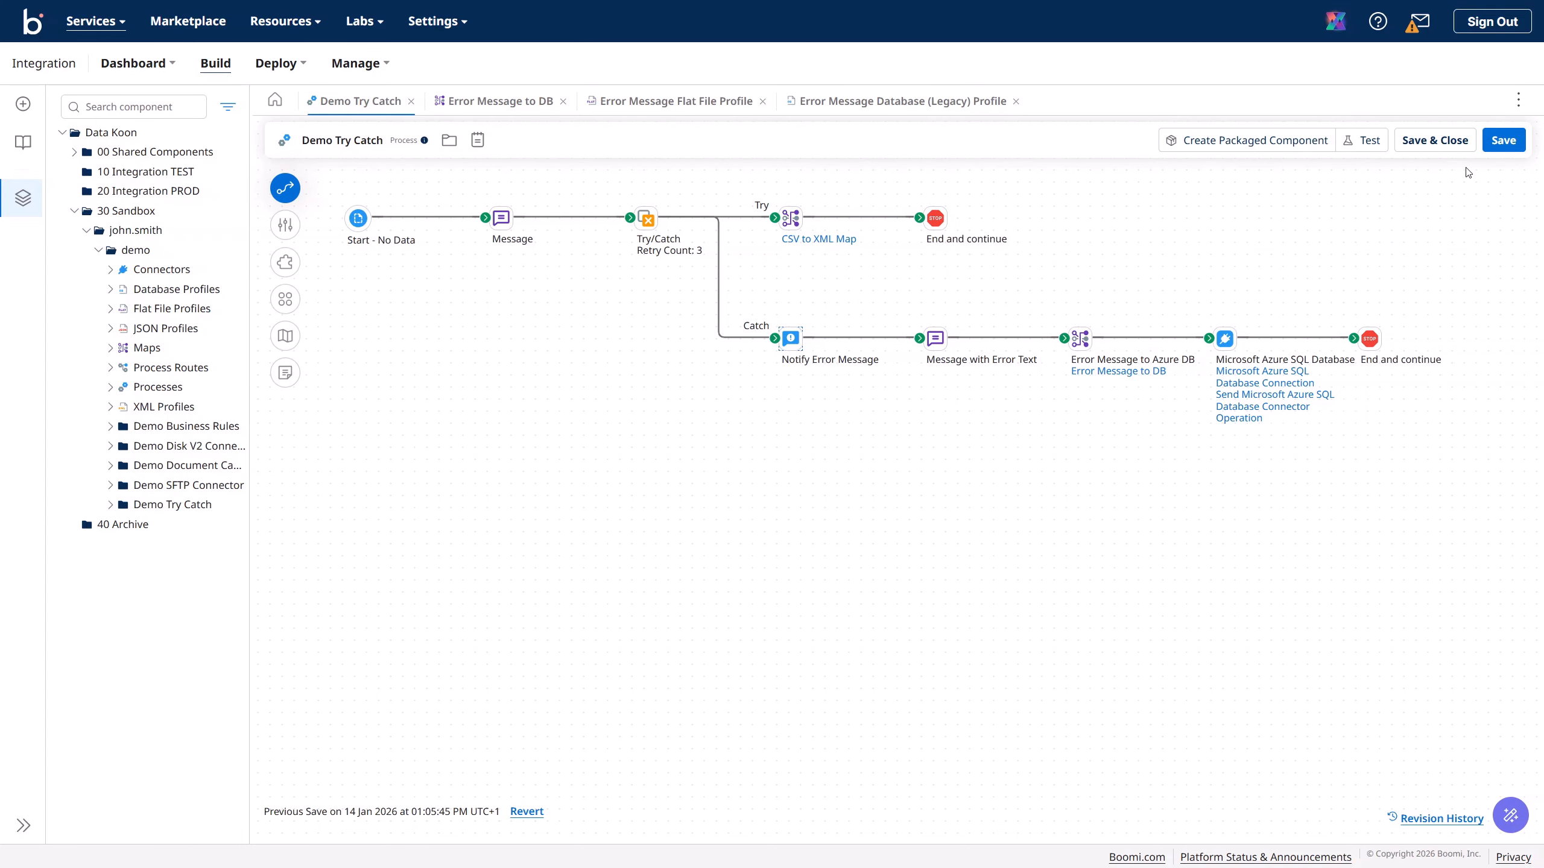
# - Save the Demo Try Catch process and run a new test on Data Koon TEST
pyautogui.click(1362, 141)
pyautogui.click(889, 473)
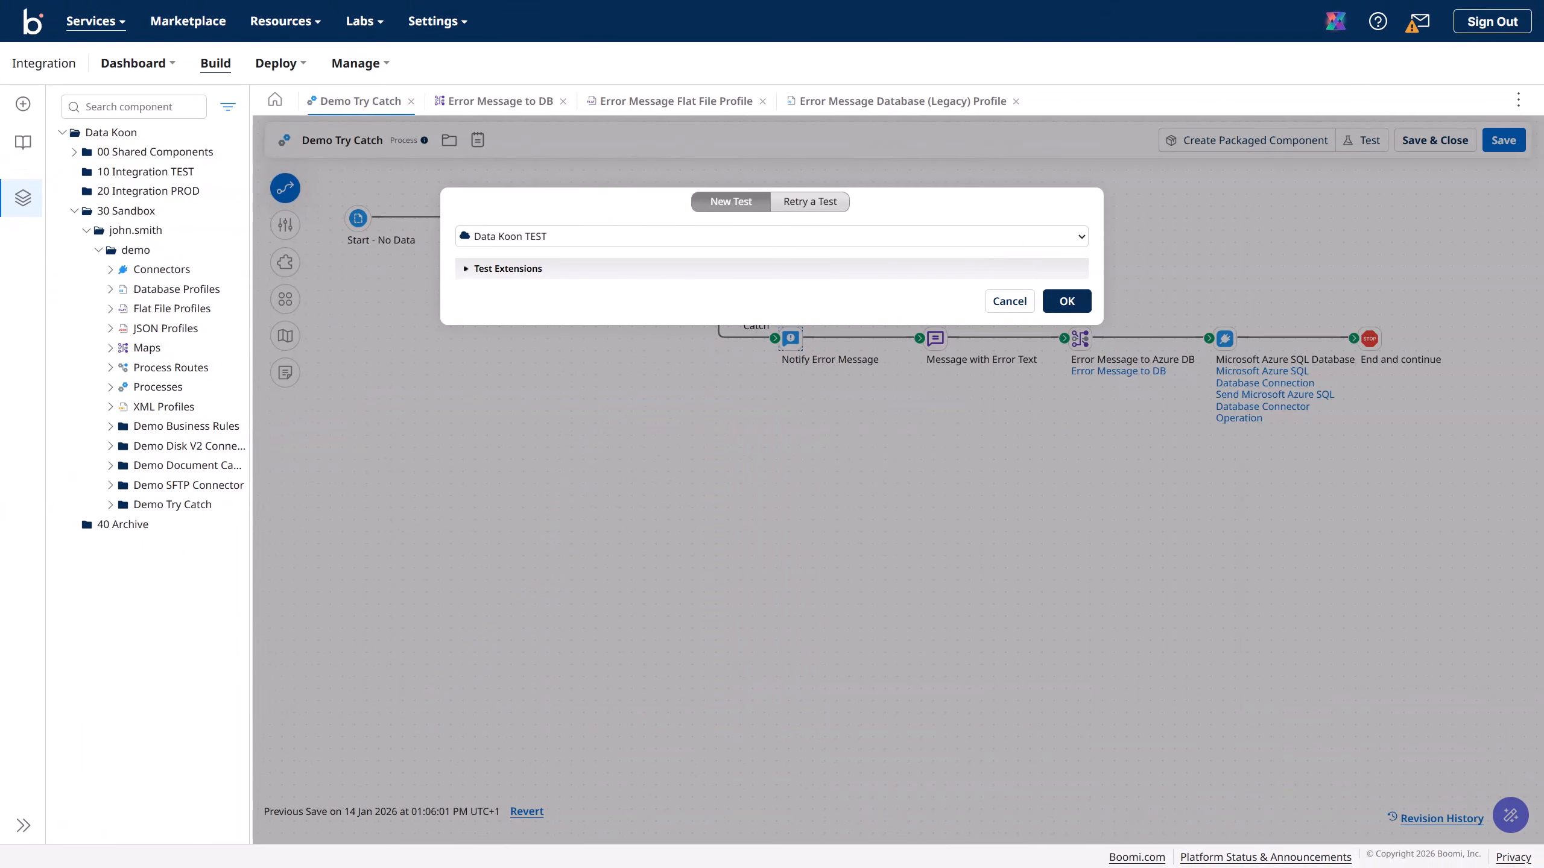
pyautogui.click(1067, 300)
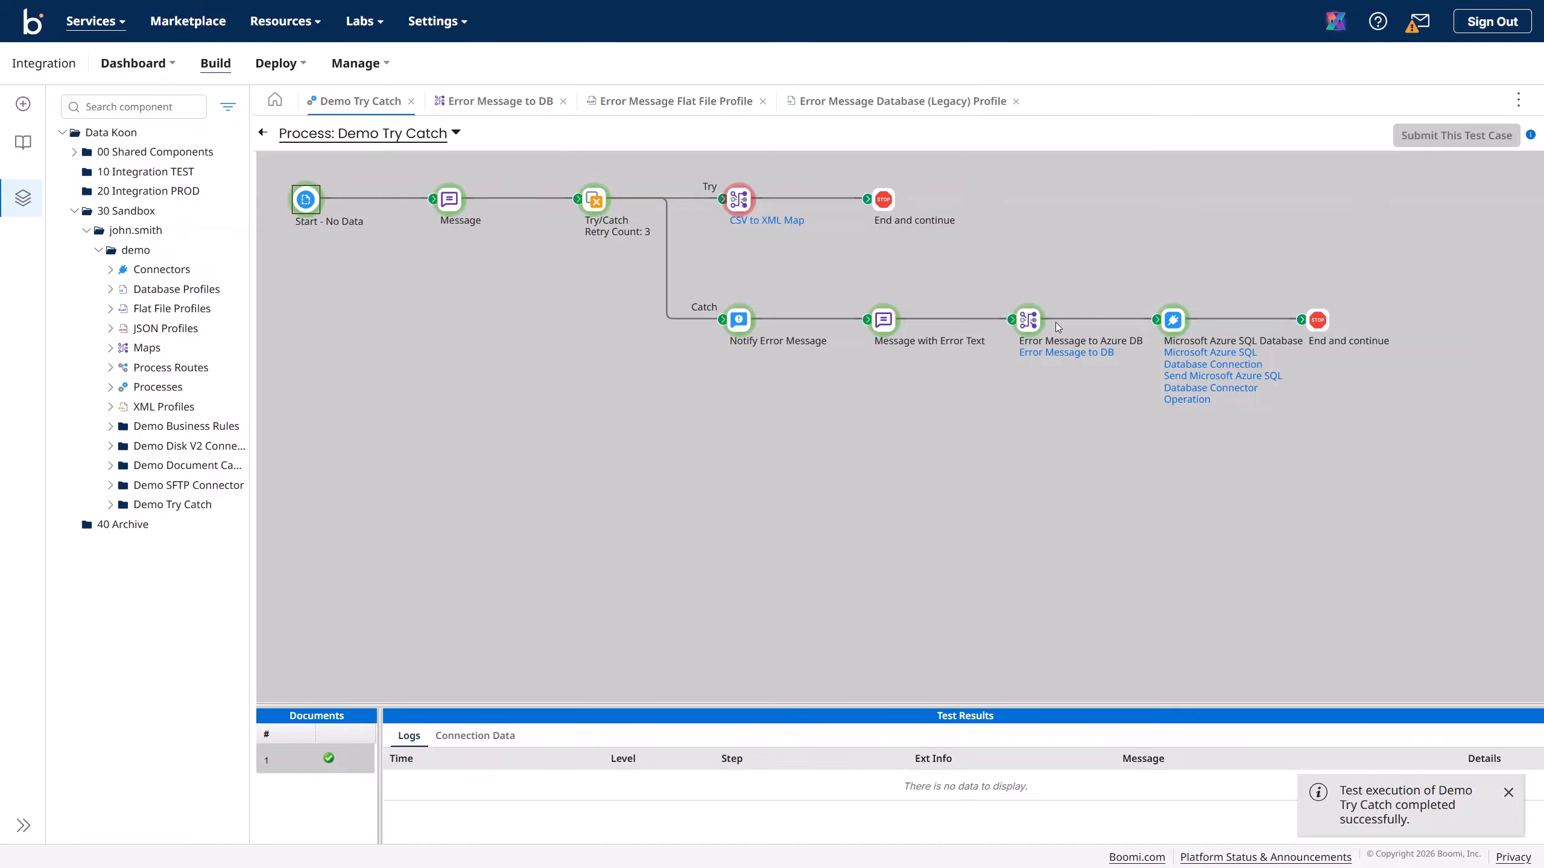
# - Inspect the source document of the Error Message to Azure DB map step in the test results and close the viewer
pyautogui.click(1029, 321)
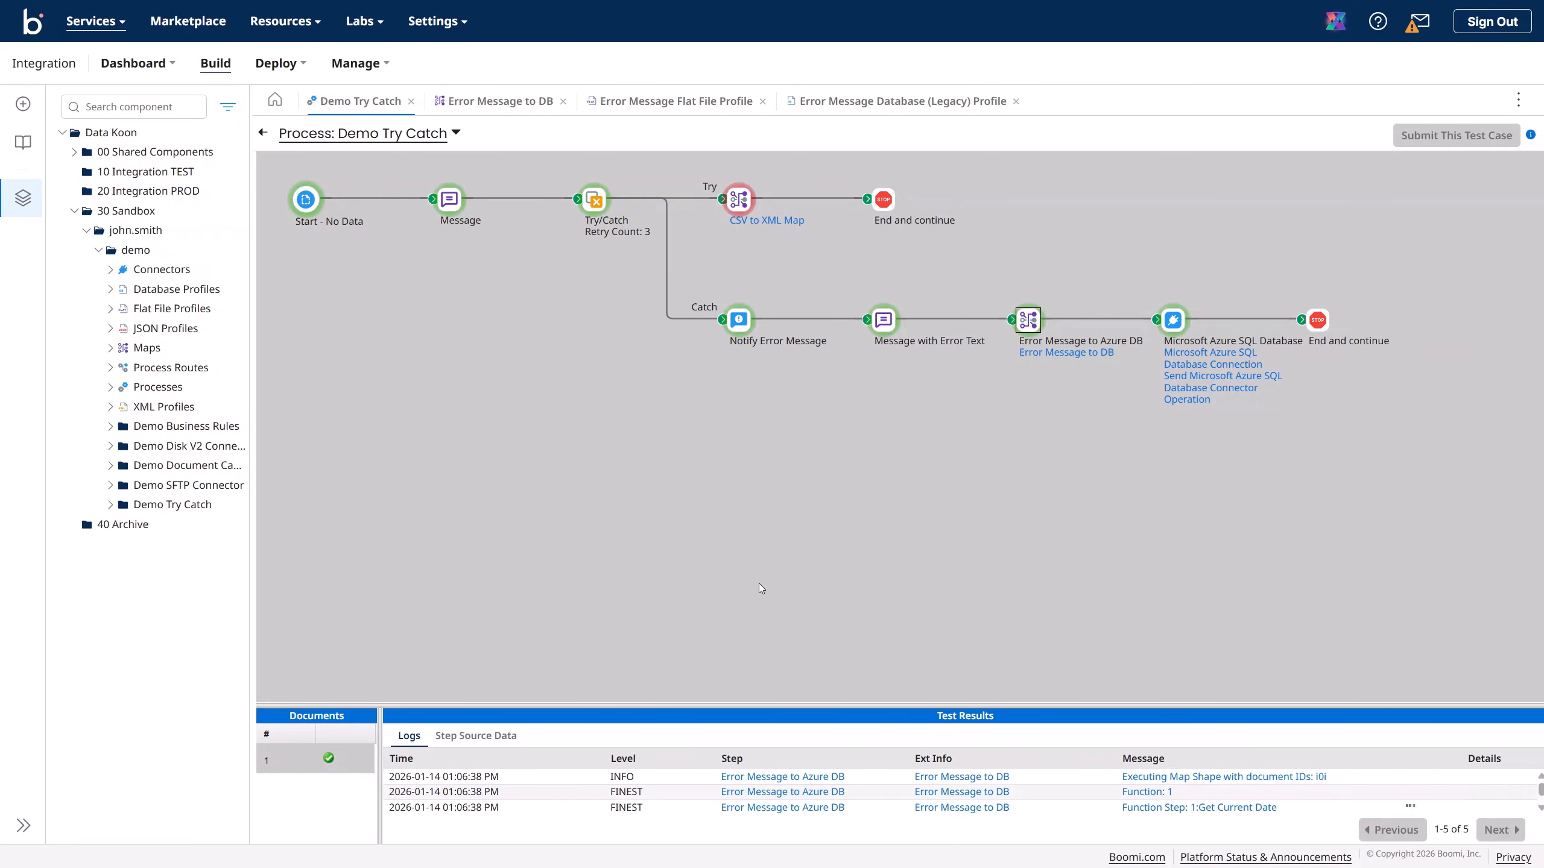
pyautogui.click(475, 736)
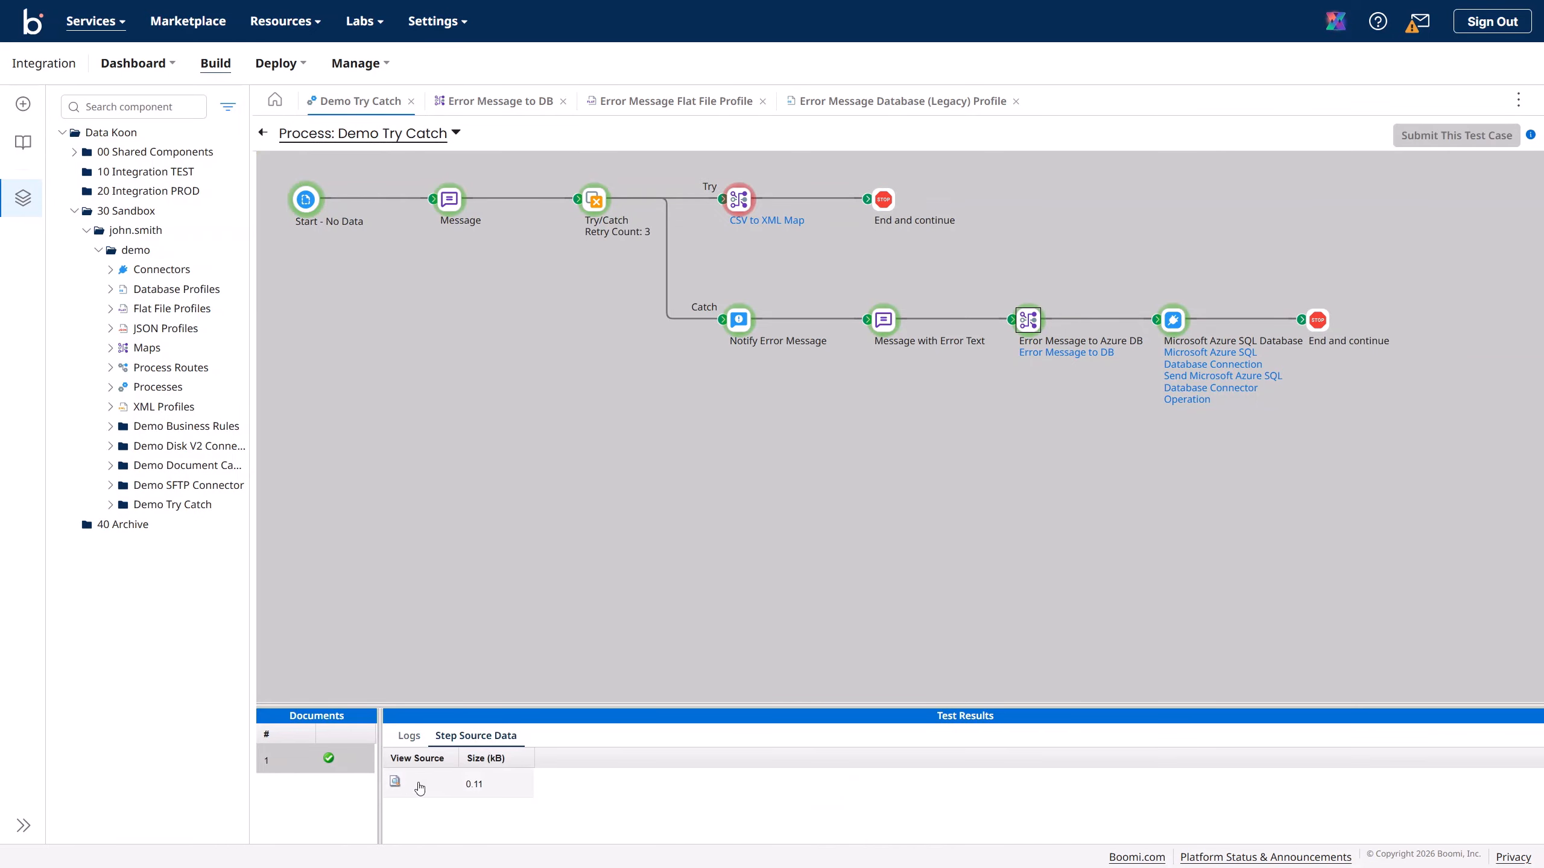
pyautogui.click(395, 783)
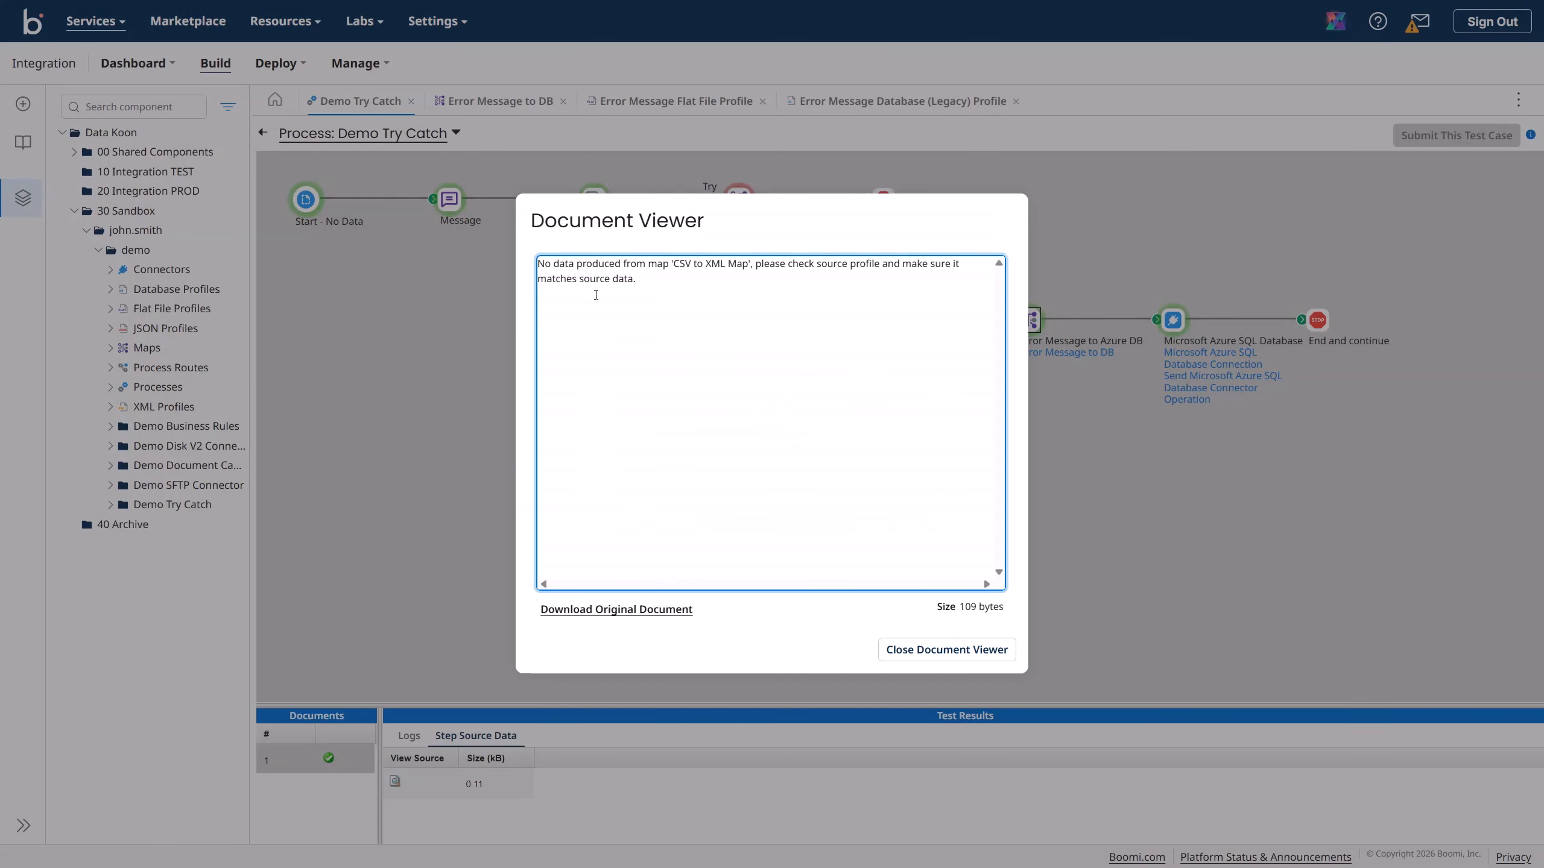
pyautogui.tripleClick(648, 281)
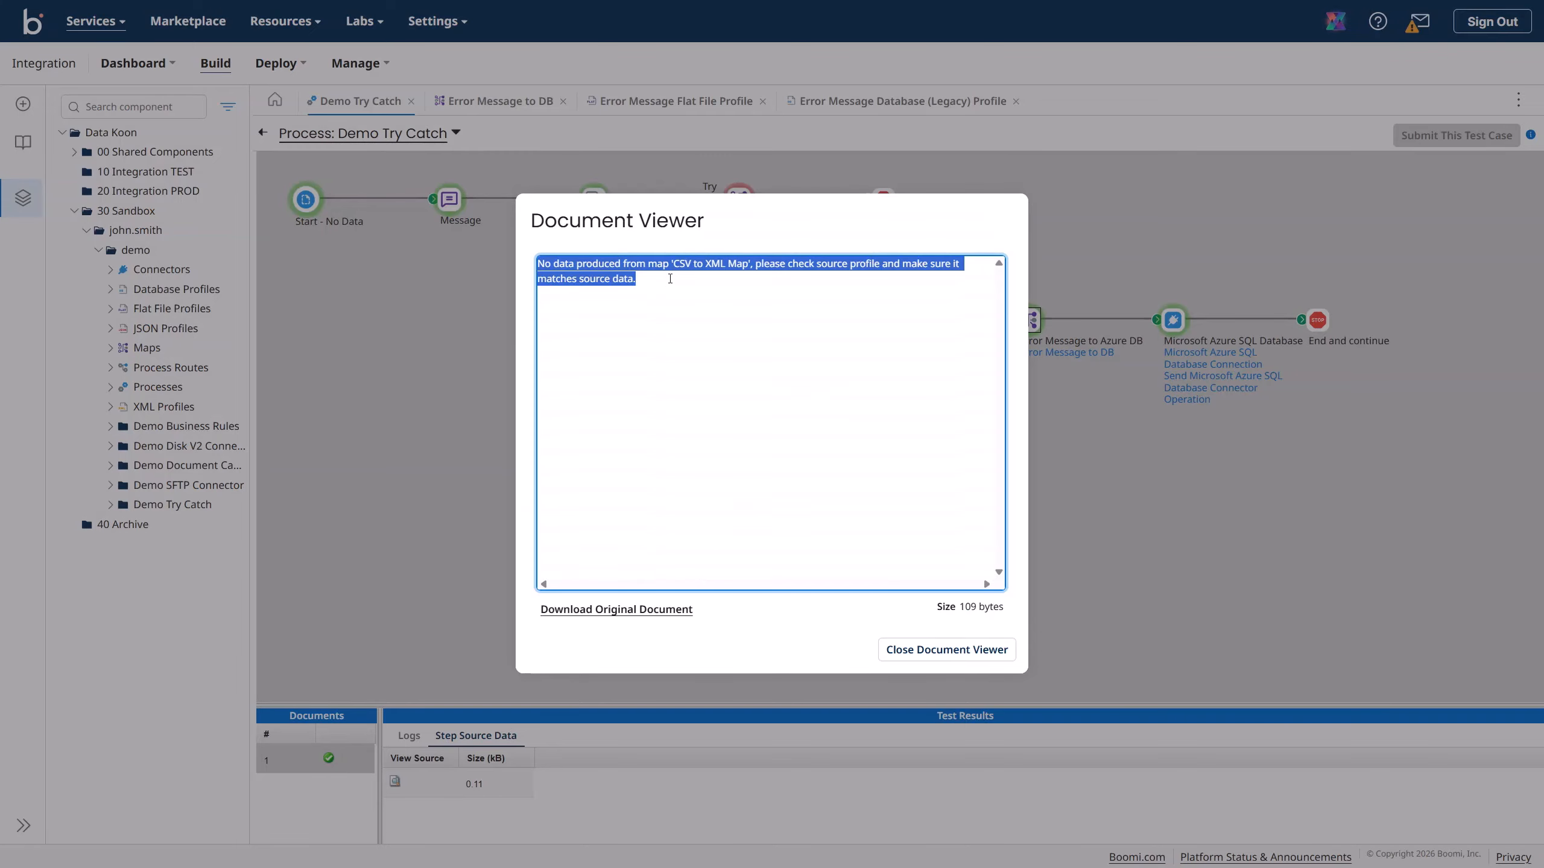
pyautogui.click(920, 297)
pyautogui.click(936, 650)
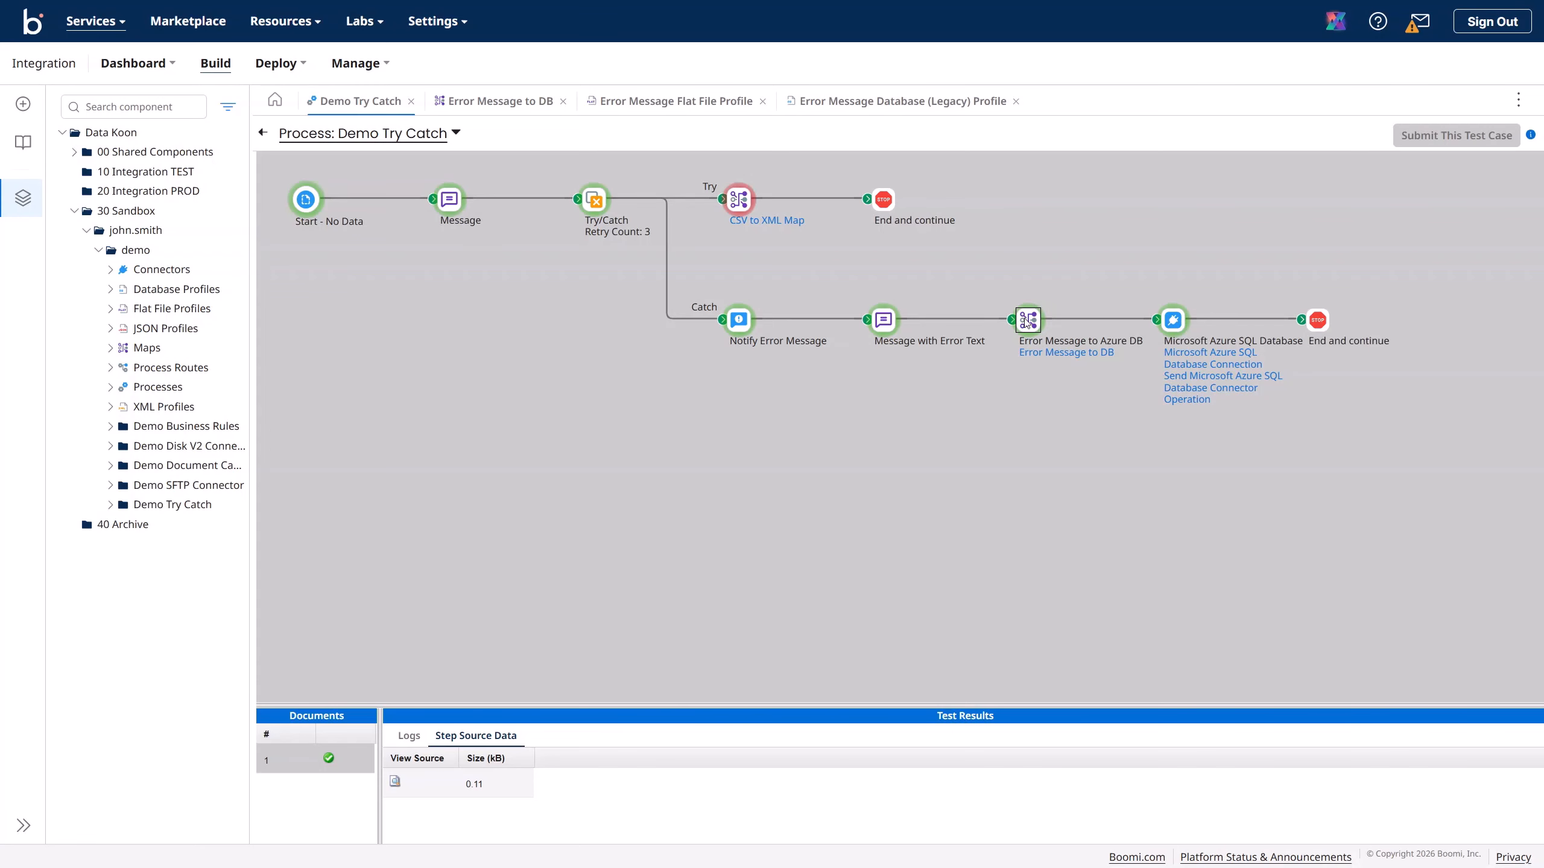
# - Inspect the error text in the source document of the Microsoft Azure SQL Database connector step and close the viewer
pyautogui.click(1177, 328)
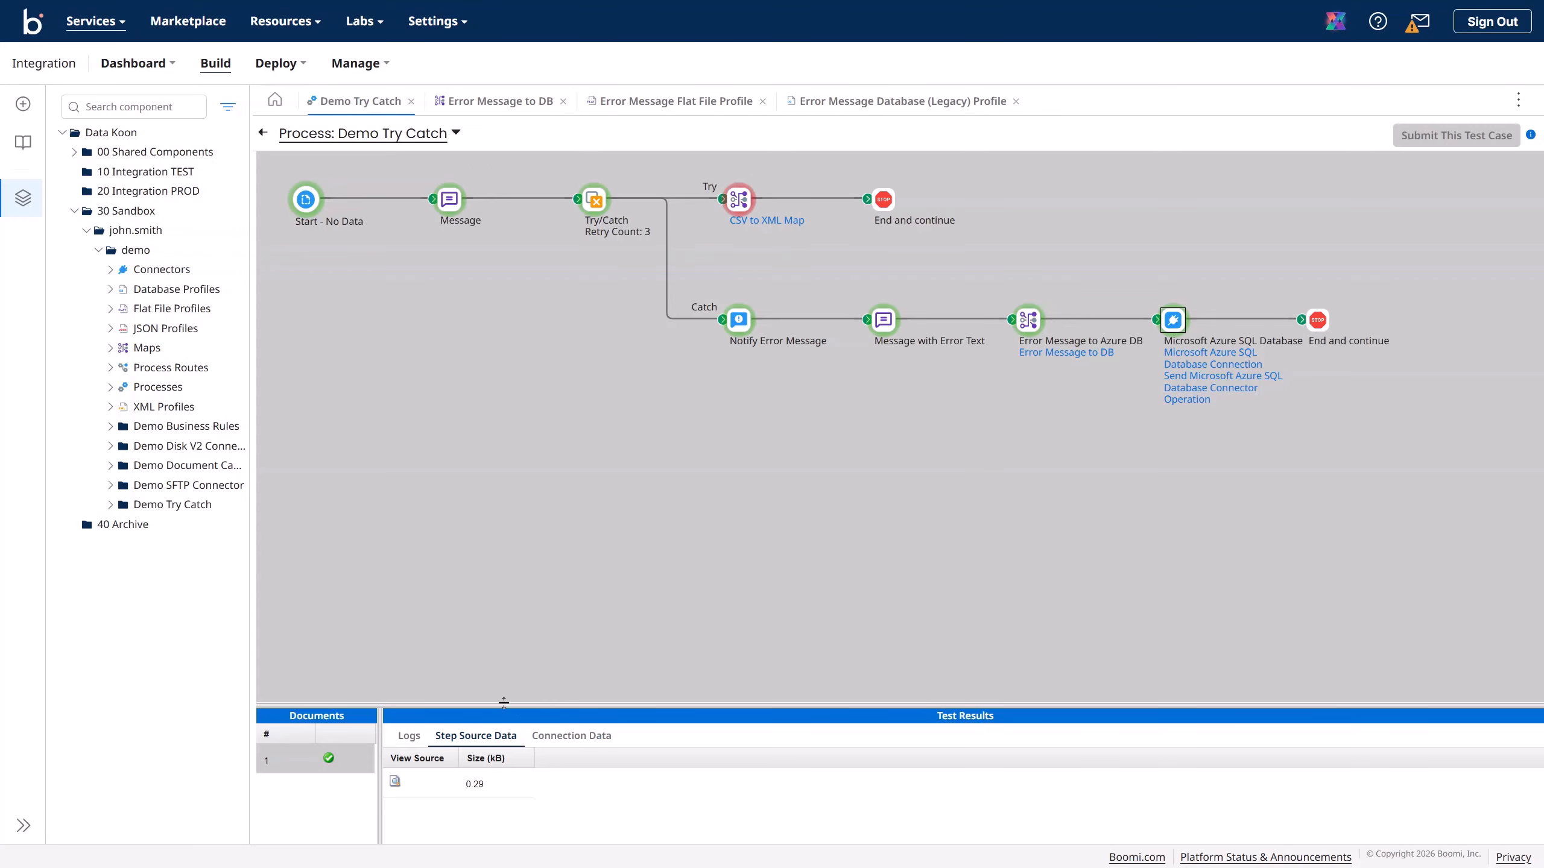
pyautogui.click(394, 781)
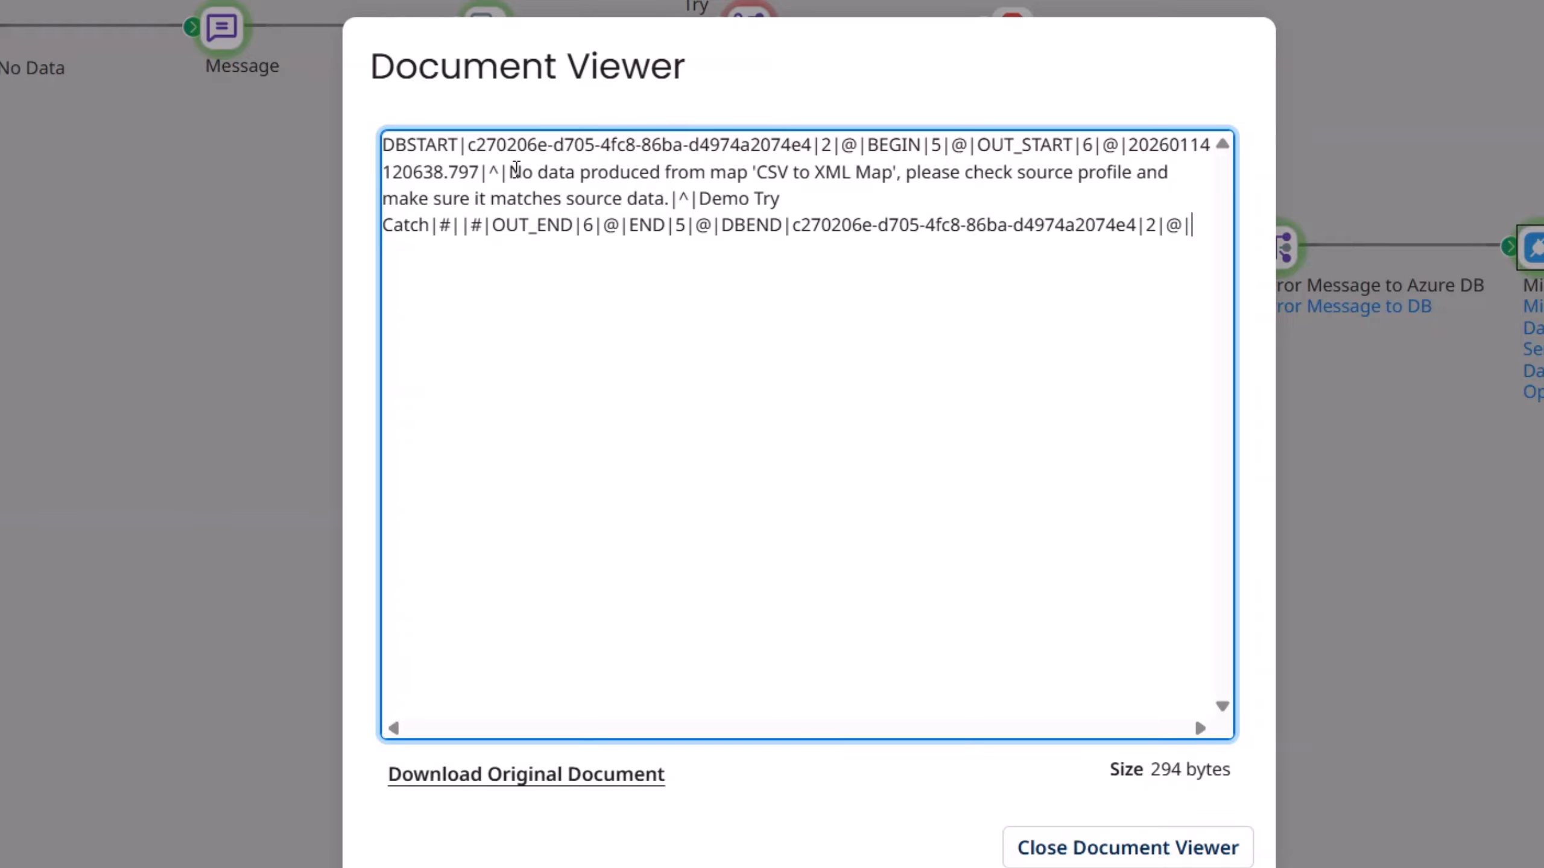
pyautogui.moveTo(516, 170); pyautogui.dragTo(1150, 190)
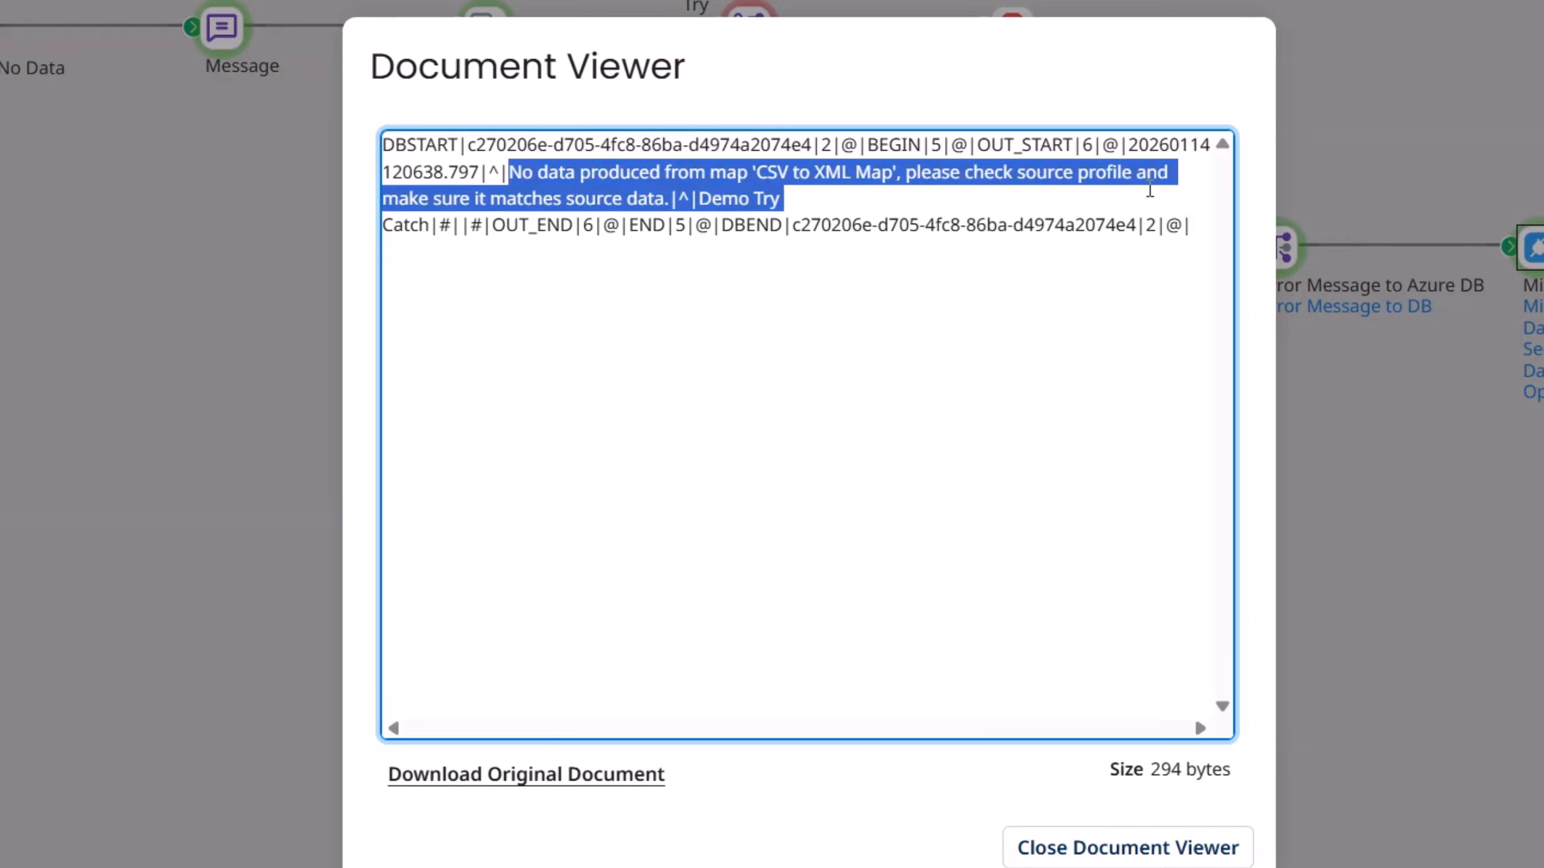
pyautogui.click(869, 342)
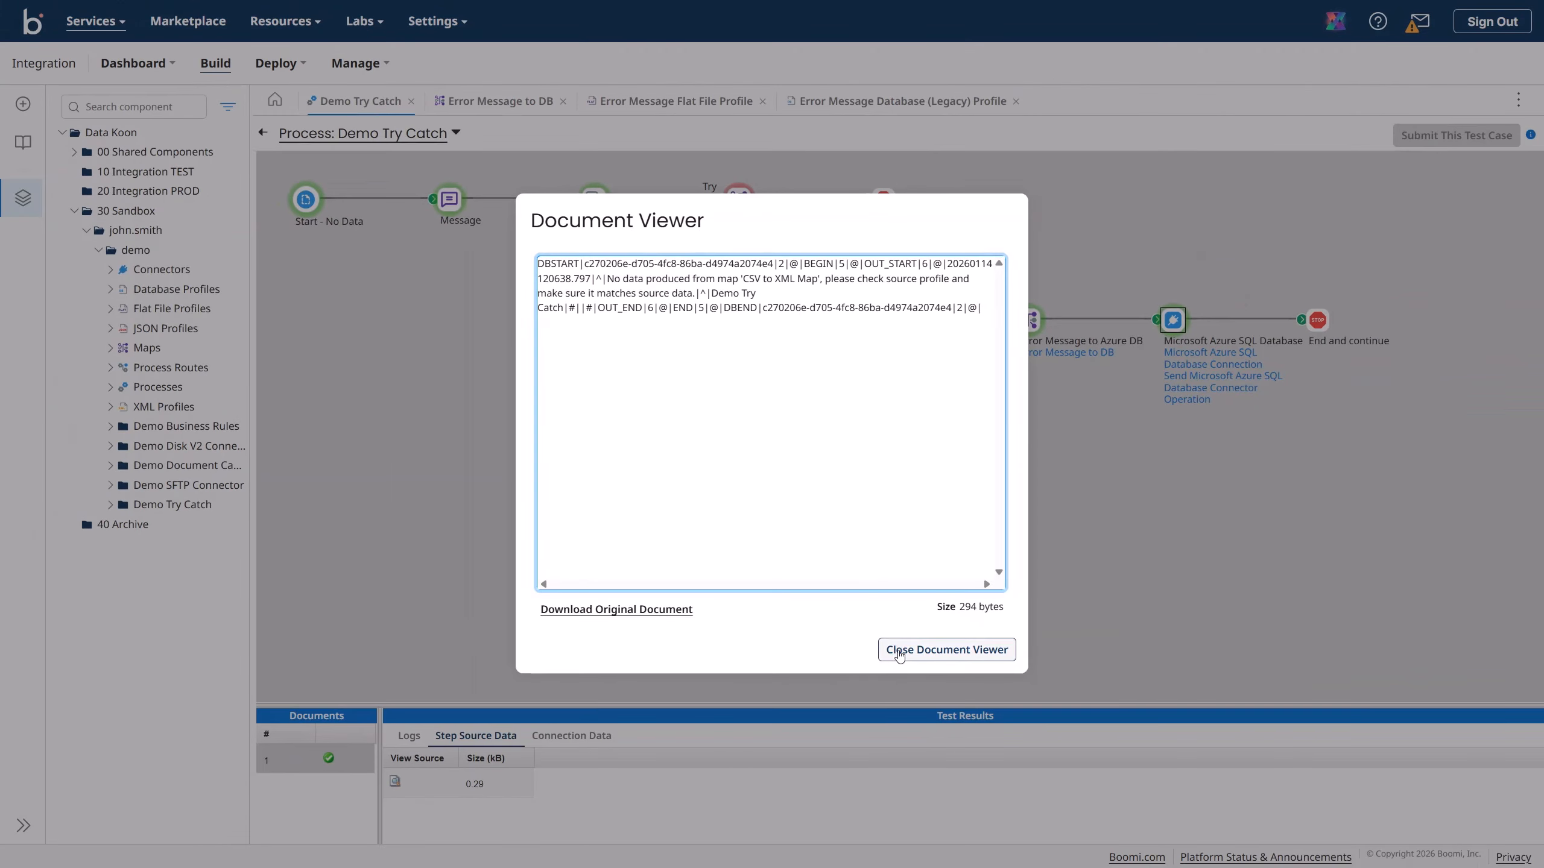
pyautogui.click(899, 650)
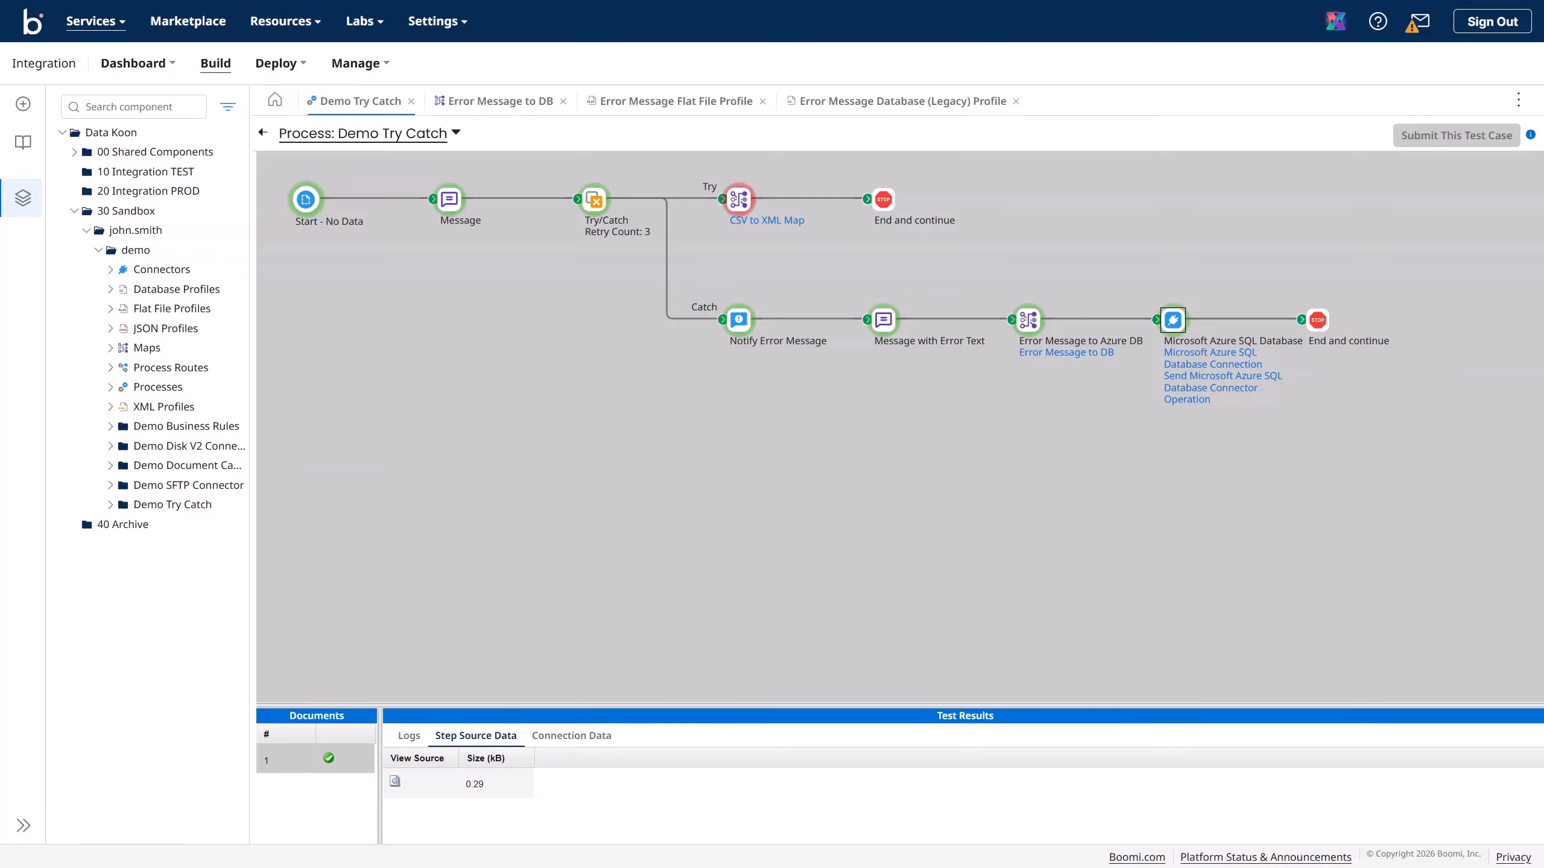
# - Switch to the database client and check the errors table with the query select * from errors
pyautogui.moveTo(1542, 131); pyautogui.dragTo(869, 126)
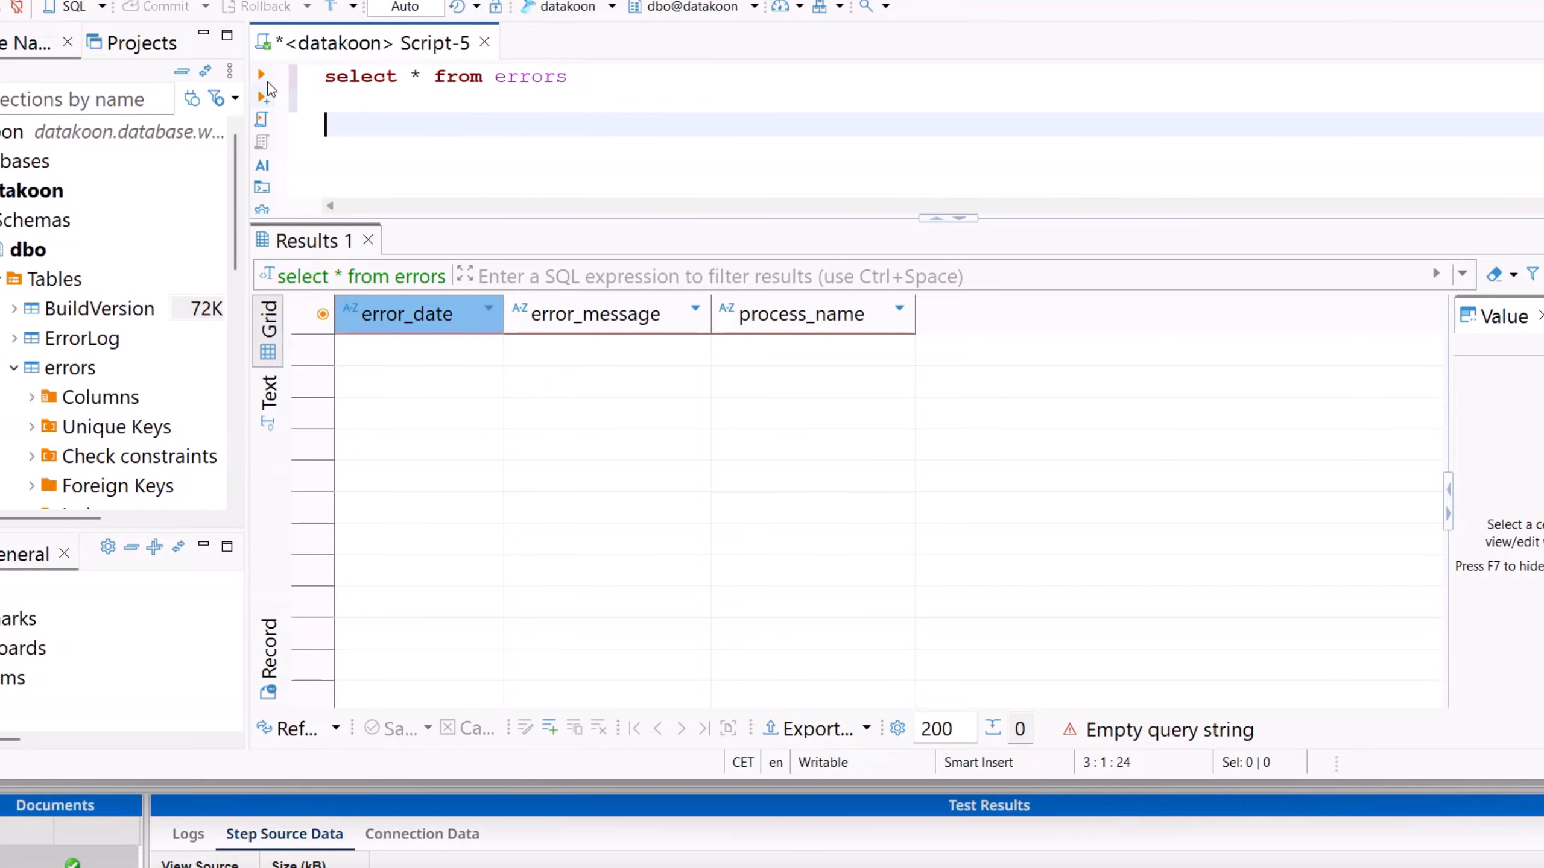
pyautogui.click(346, 97)
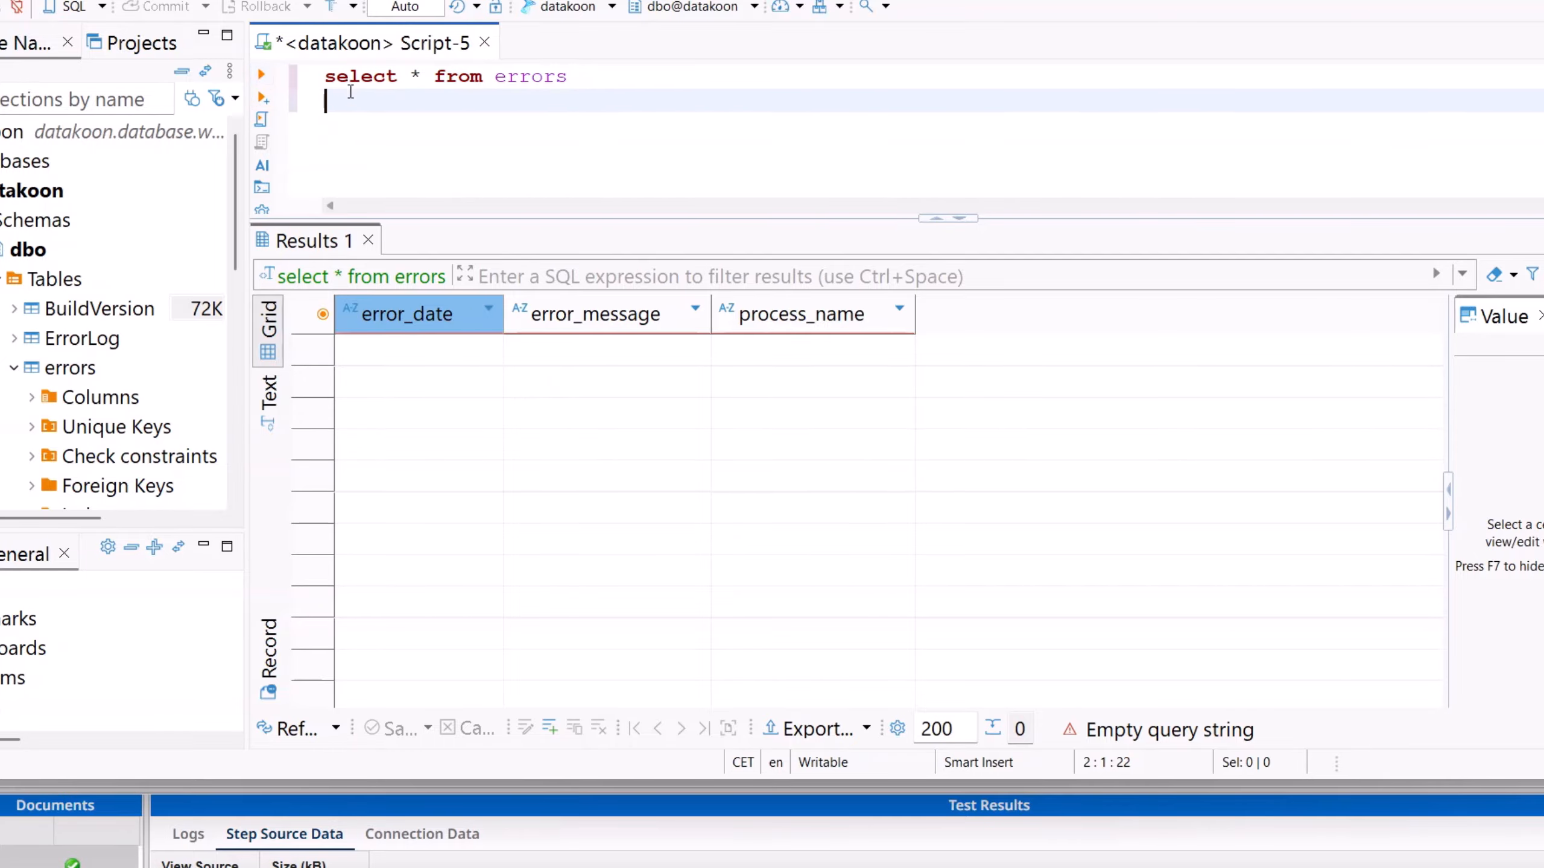
pyautogui.click(349, 77)
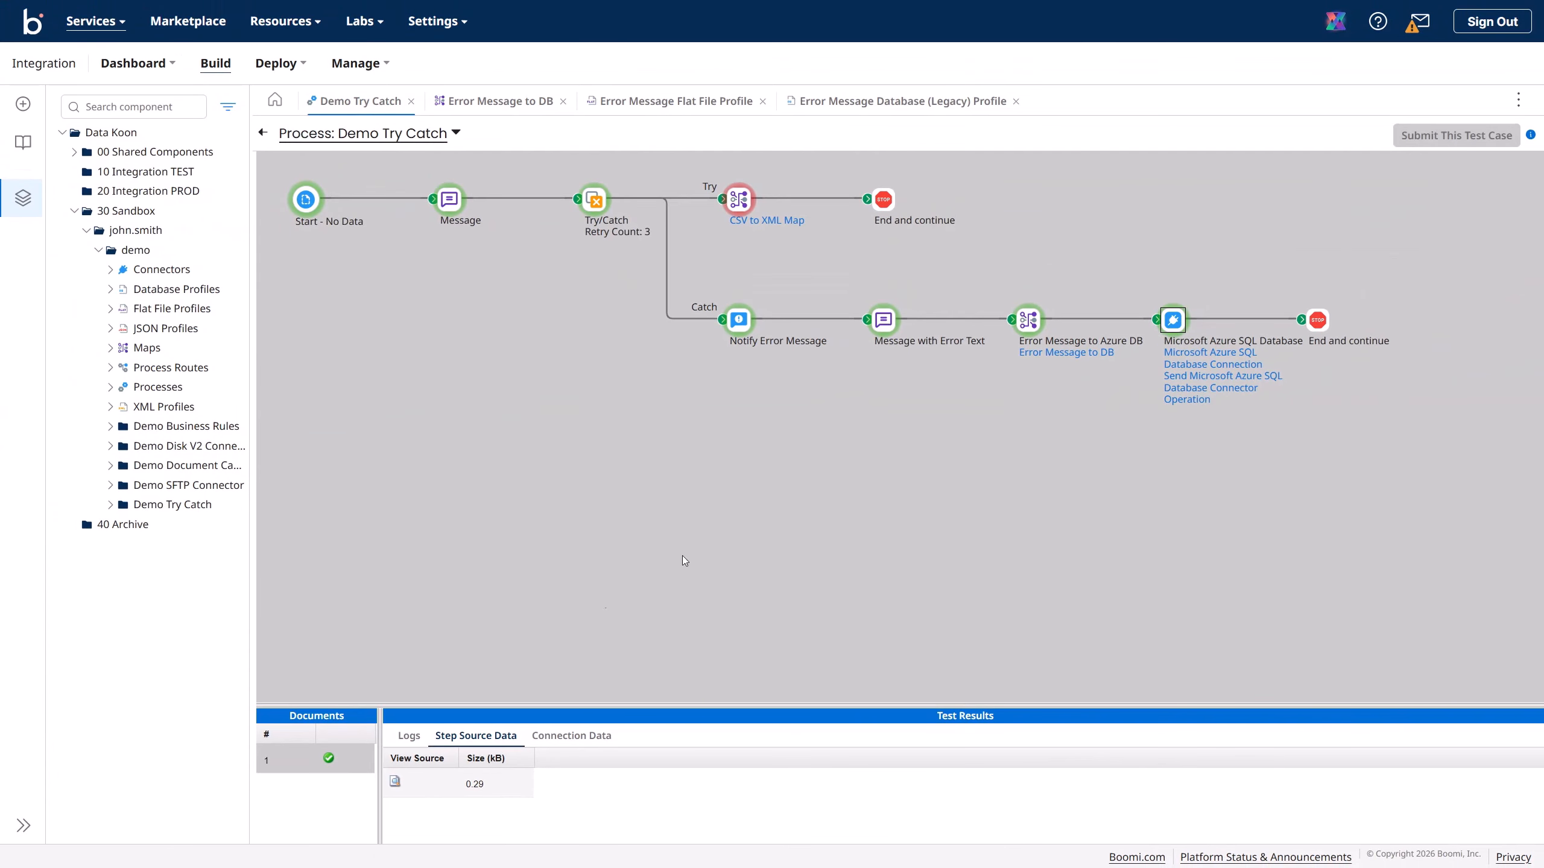
# - Inspect the connection data document of the Microsoft Azure SQL Database connector step and close the viewer
pyautogui.click(571, 735)
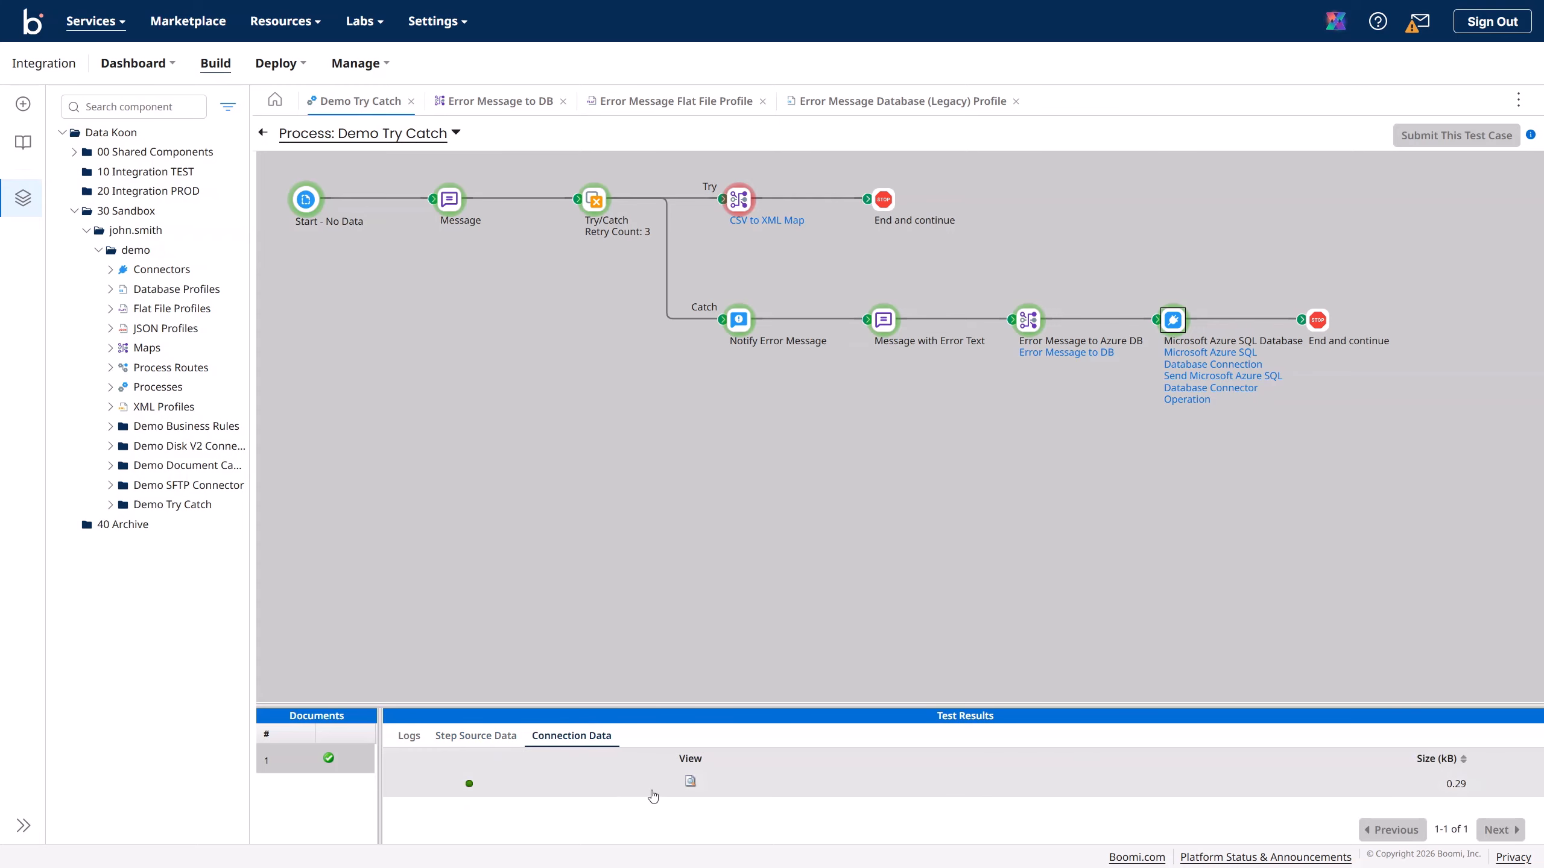
pyautogui.click(689, 785)
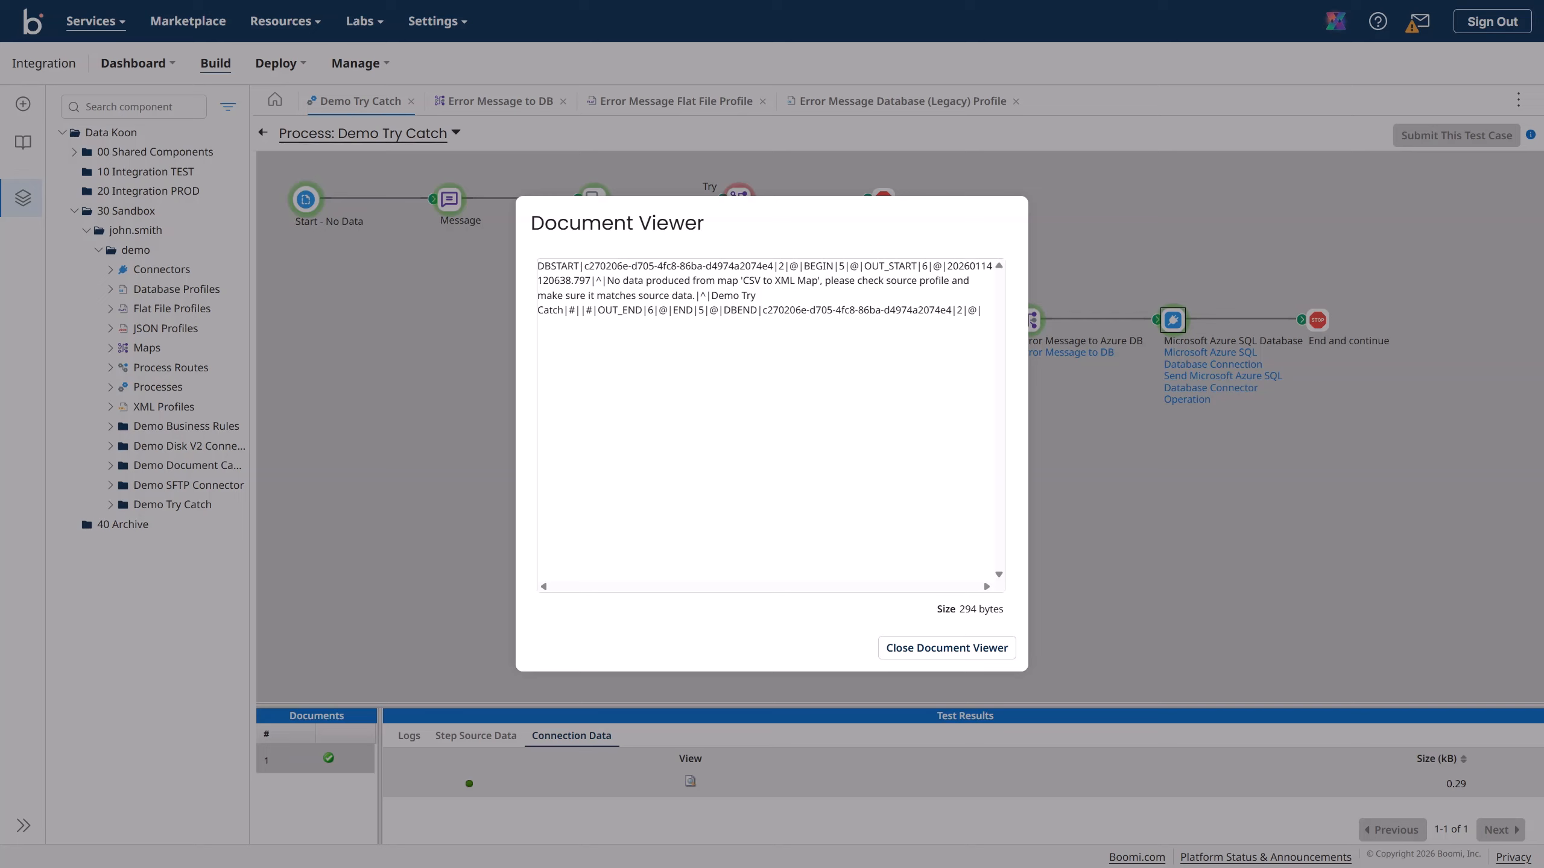
pyautogui.click(899, 356)
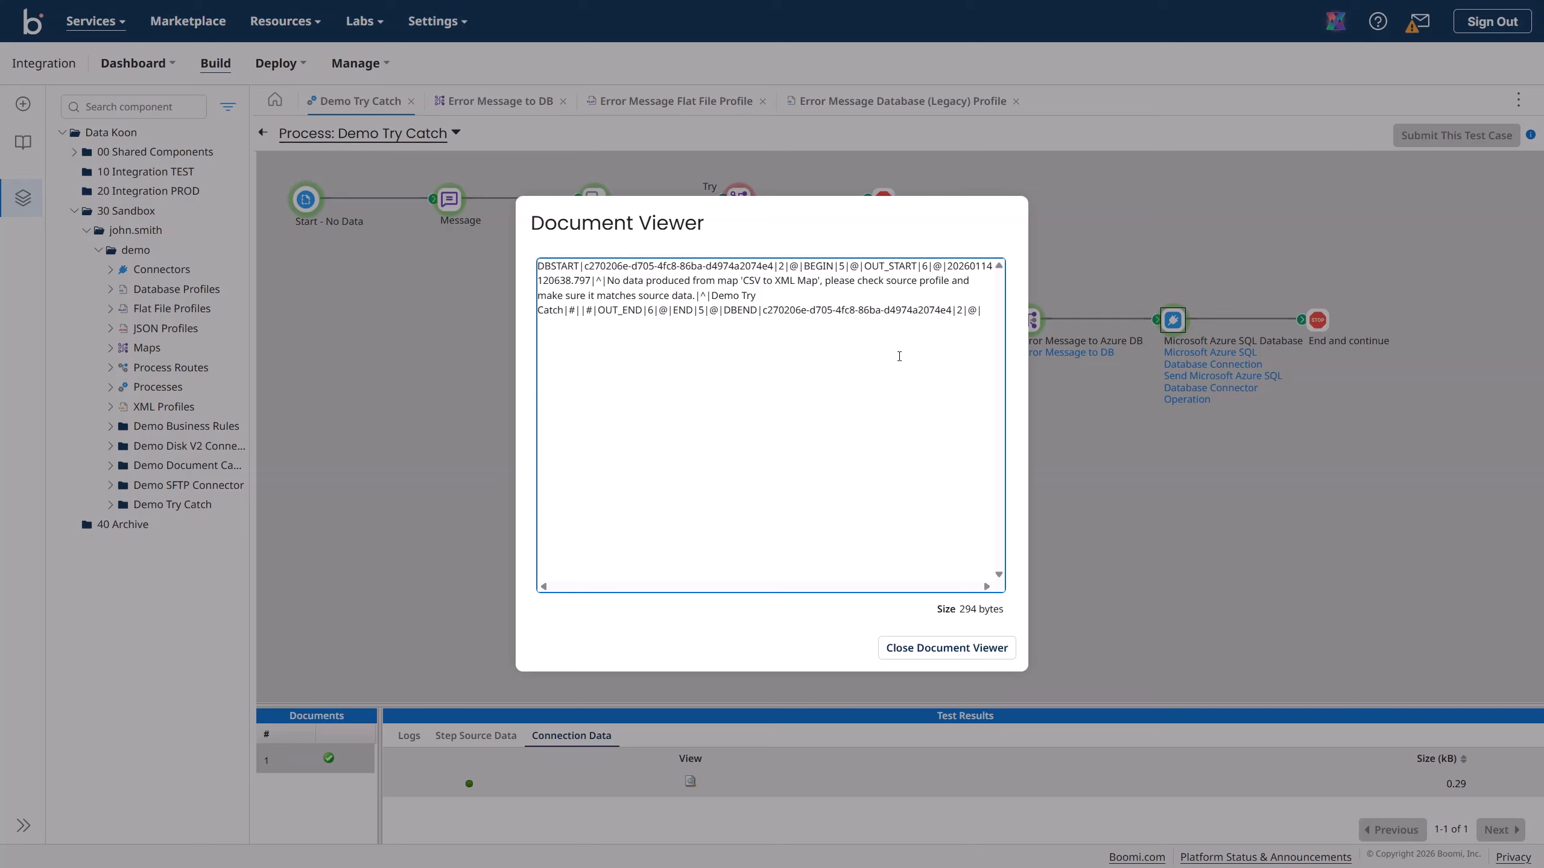
pyautogui.click(881, 311)
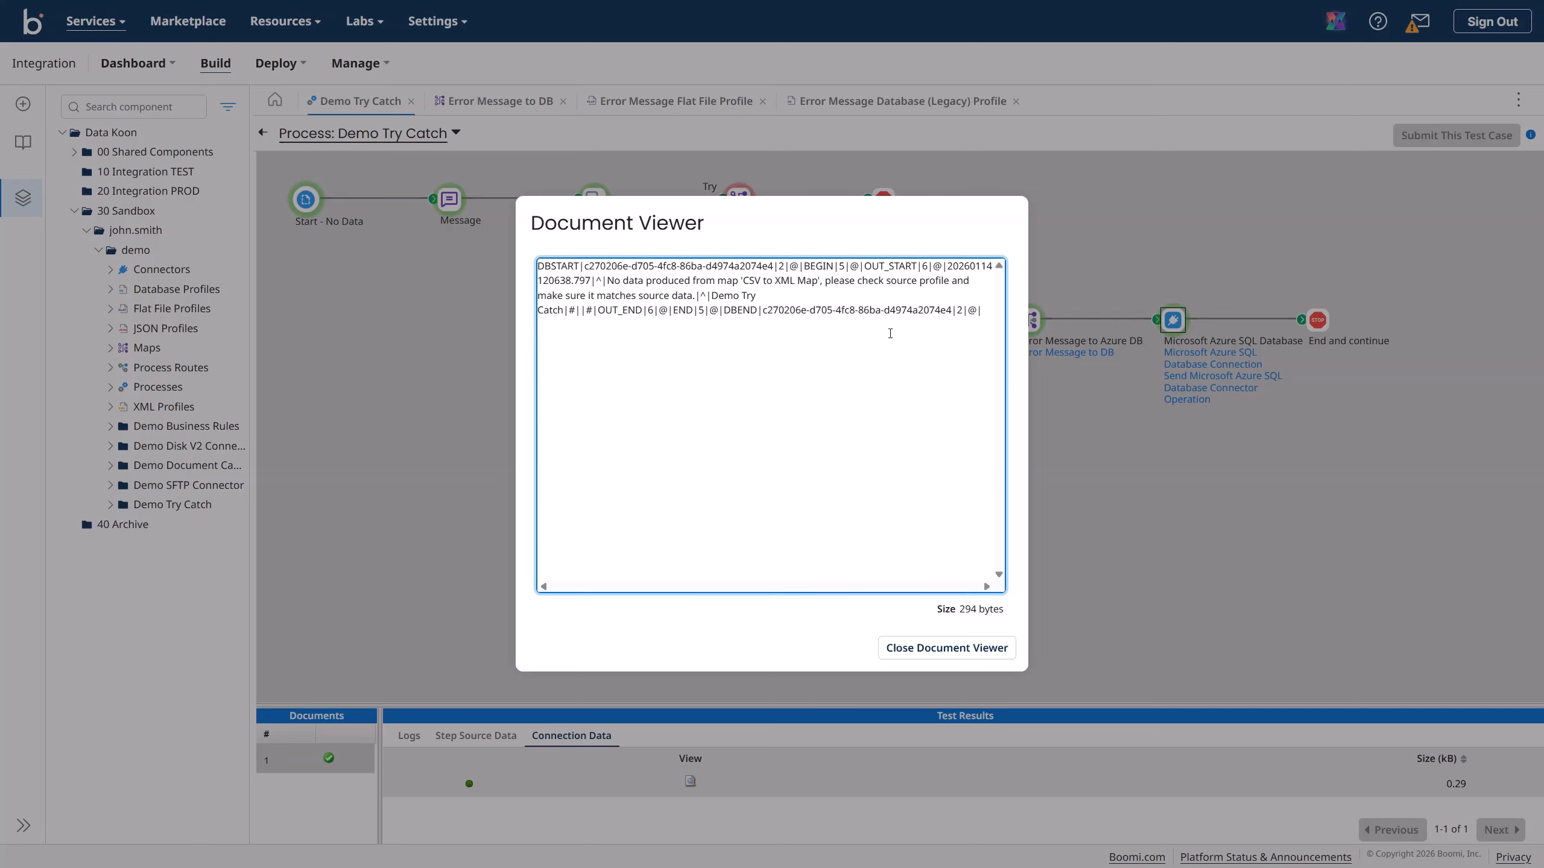
pyautogui.click(953, 648)
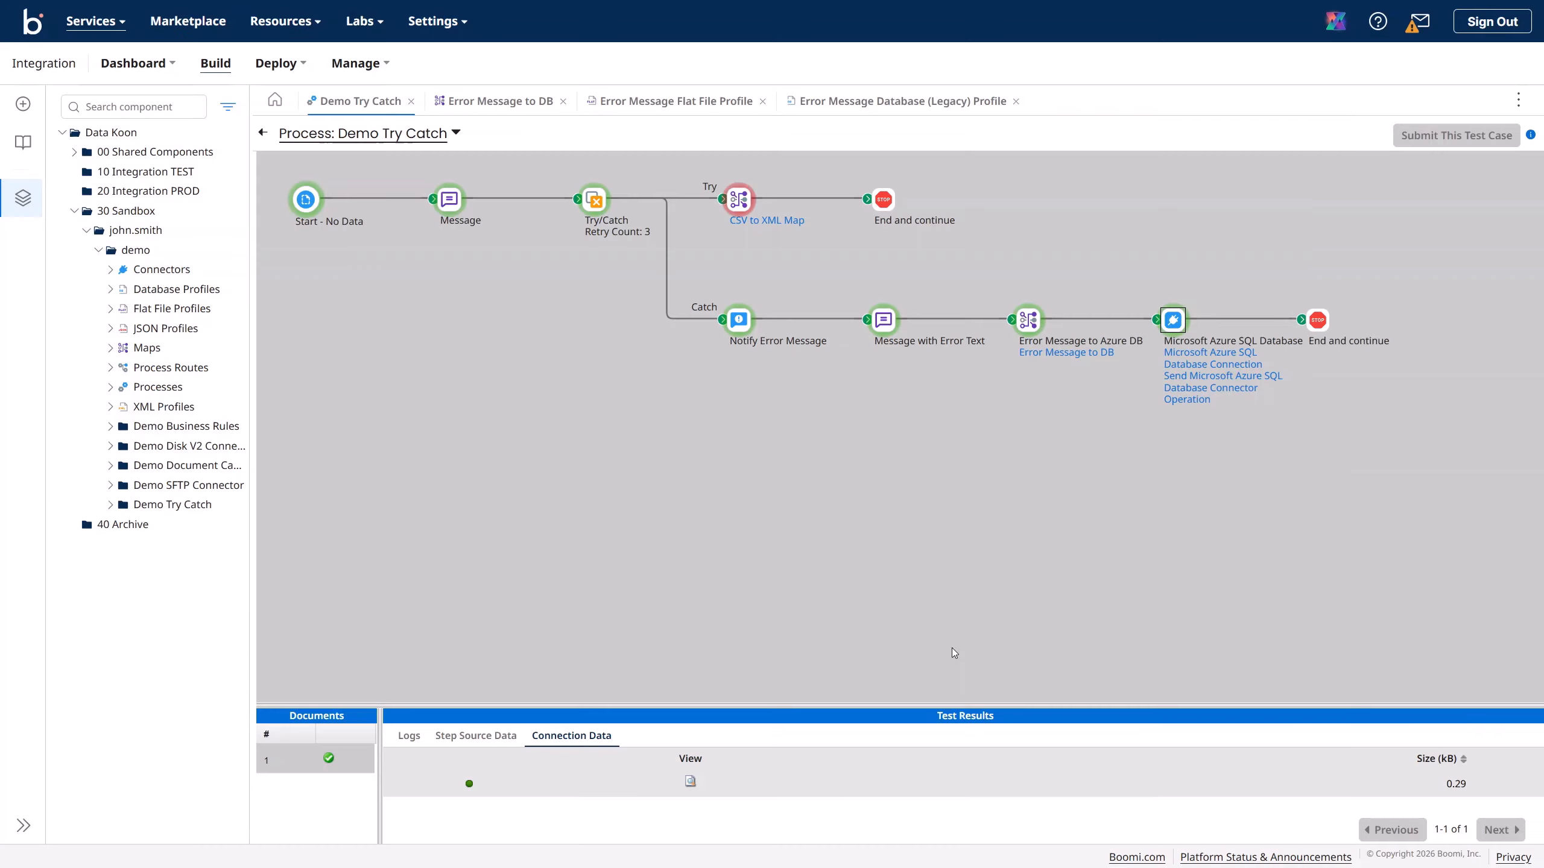
# - Leave test mode and review the Error Message Database (Legacy) Profile and the Error Message to DB map before returning to the process
pyautogui.click(263, 133)
pyautogui.click(1225, 338)
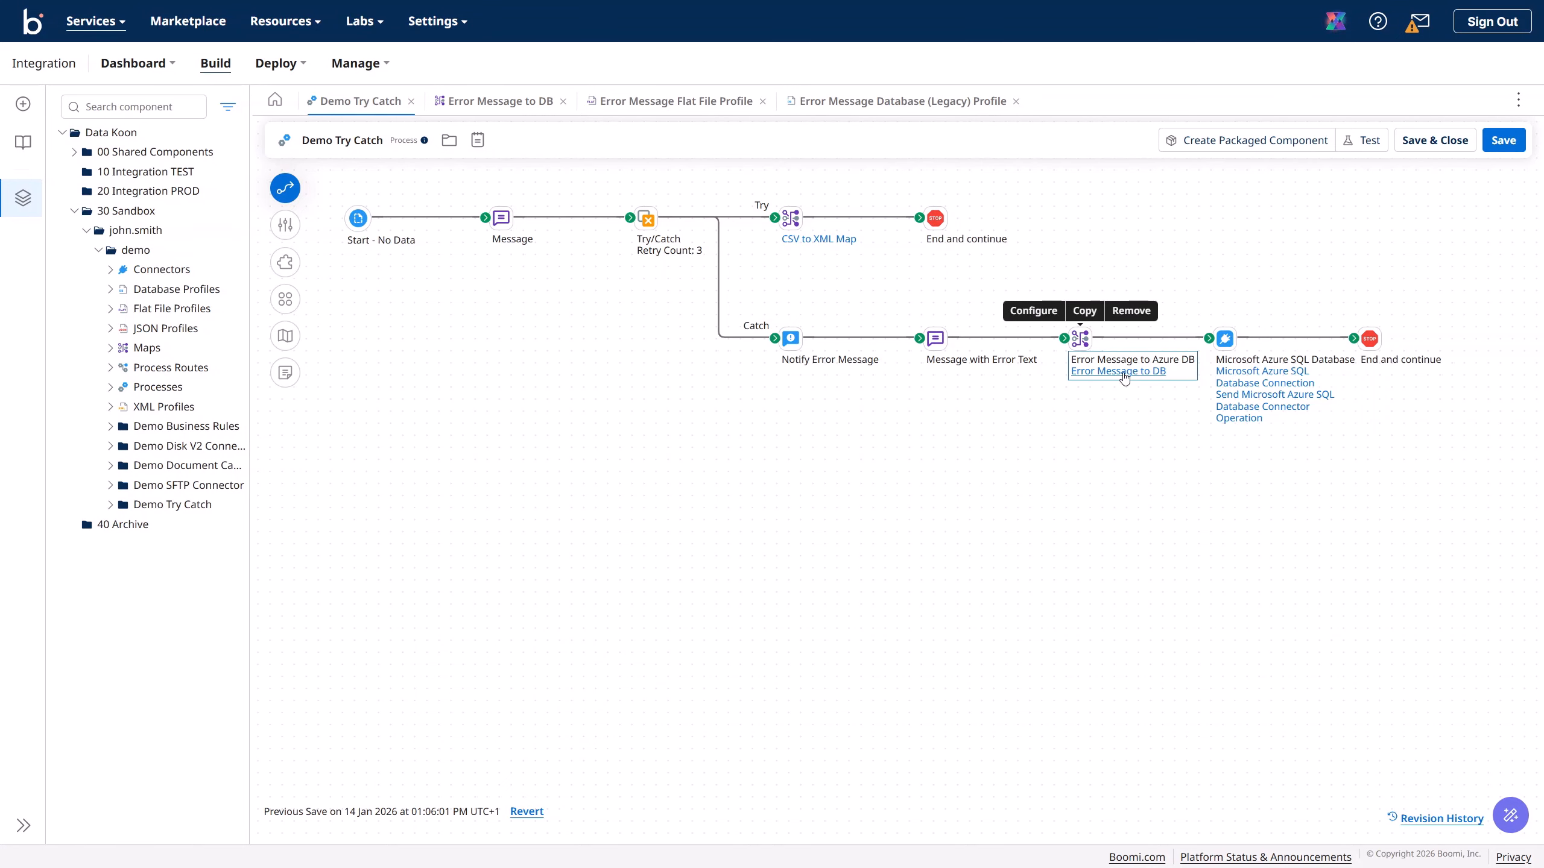
pyautogui.click(872, 110)
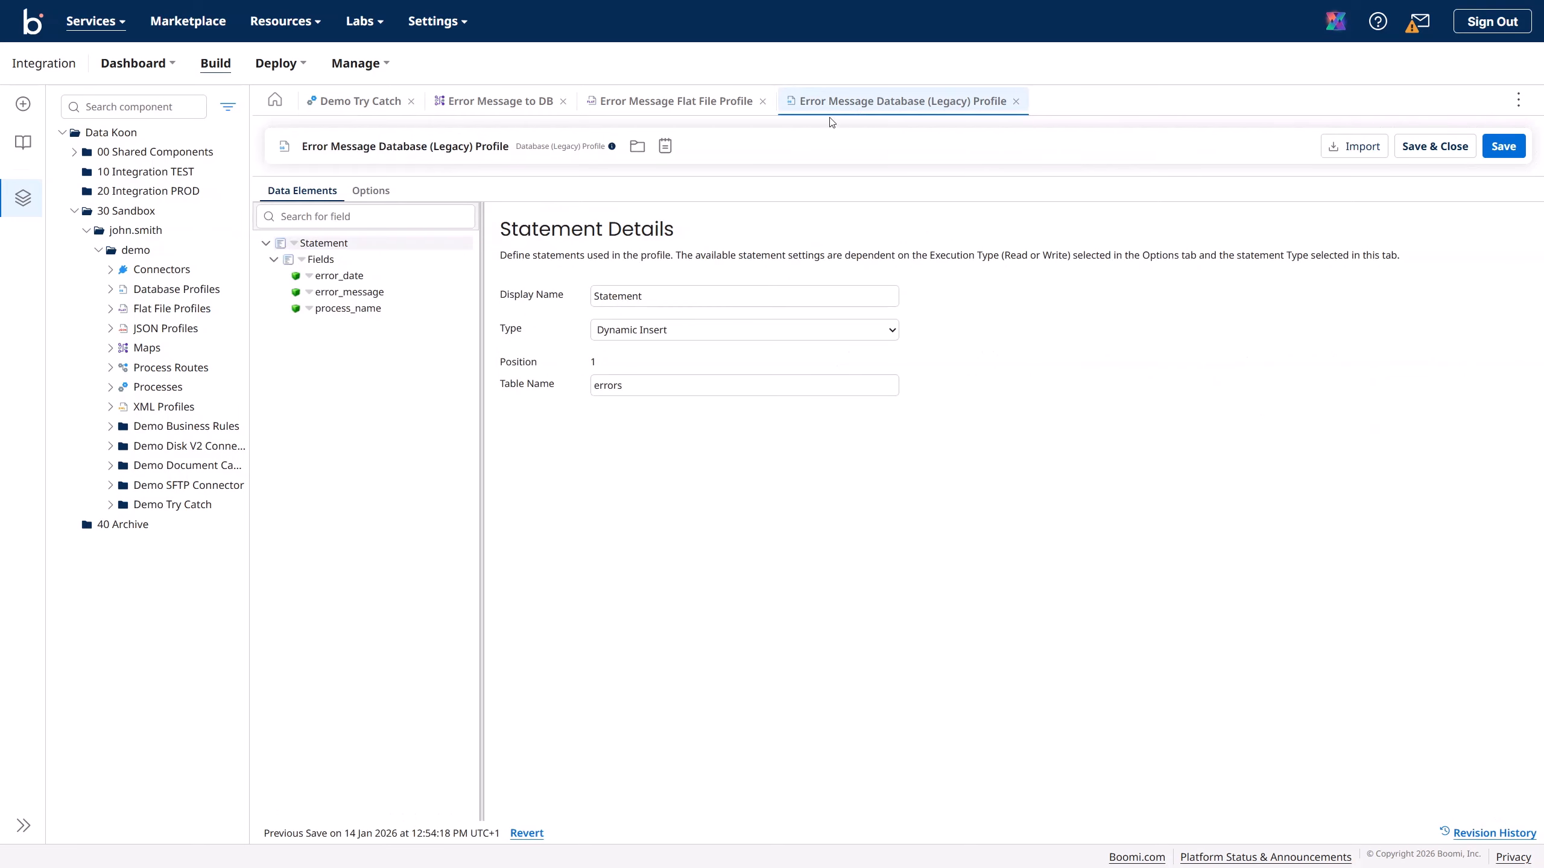
pyautogui.click(477, 108)
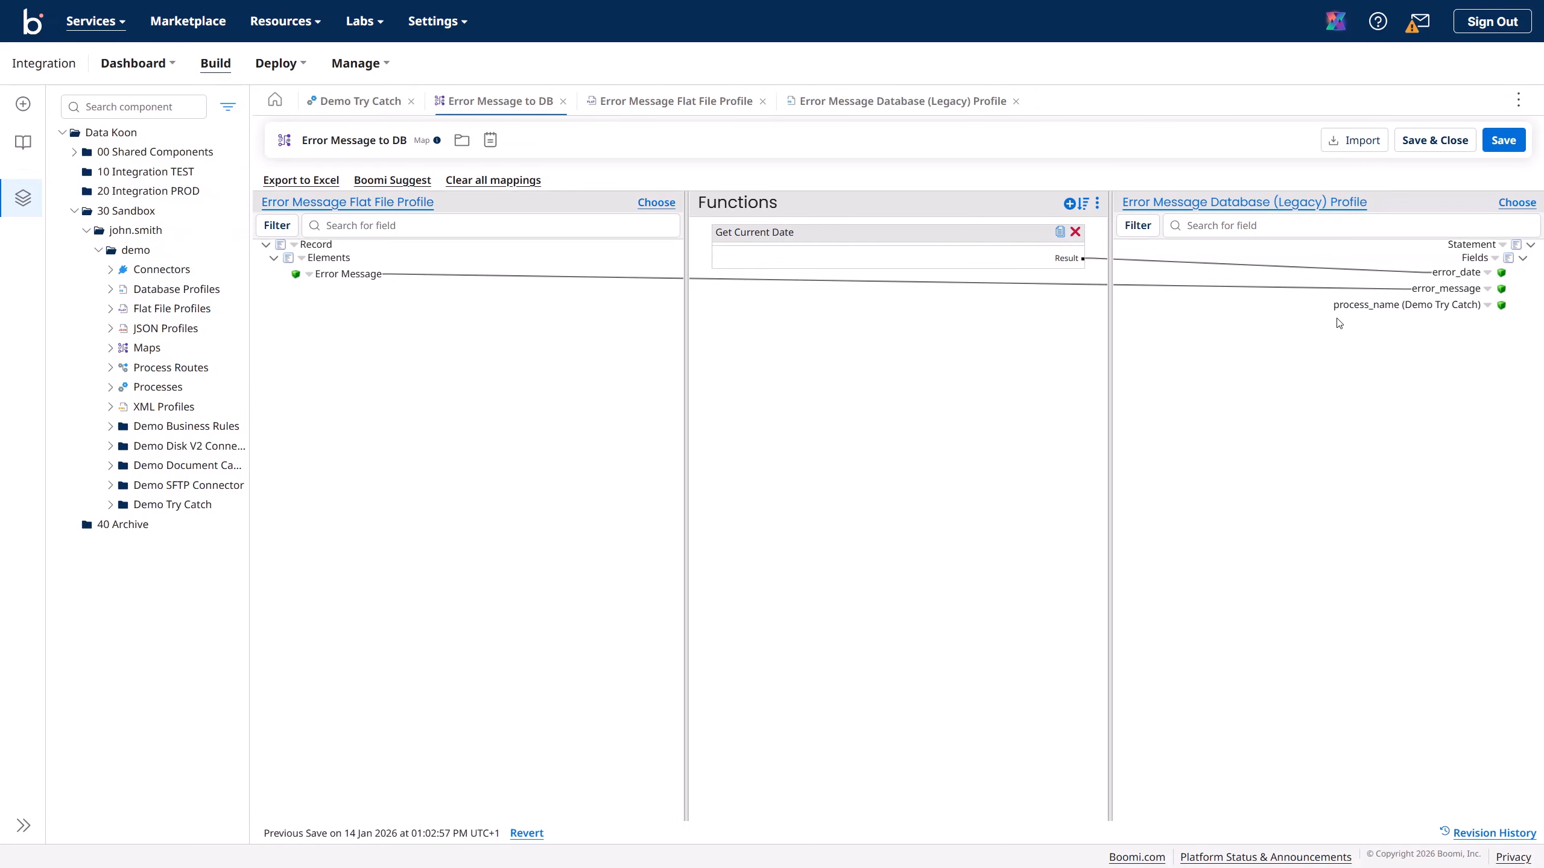
pyautogui.click(359, 101)
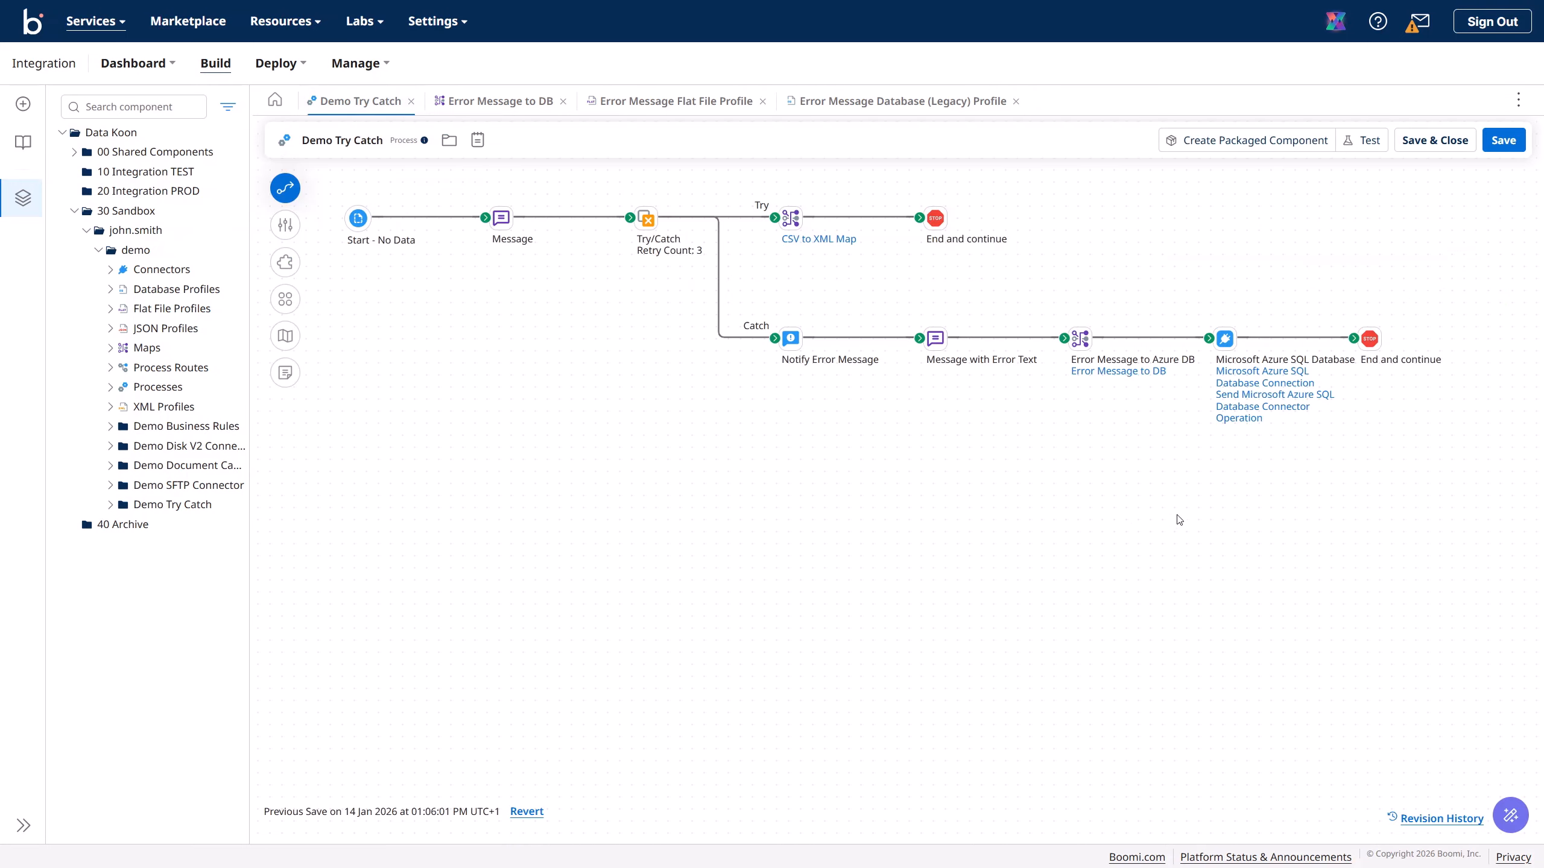
# - Open the Azure SQL connector's Send operation, examine the fields of its Microsoft Azure DB Profile, and close that profile
pyautogui.click(1223, 342)
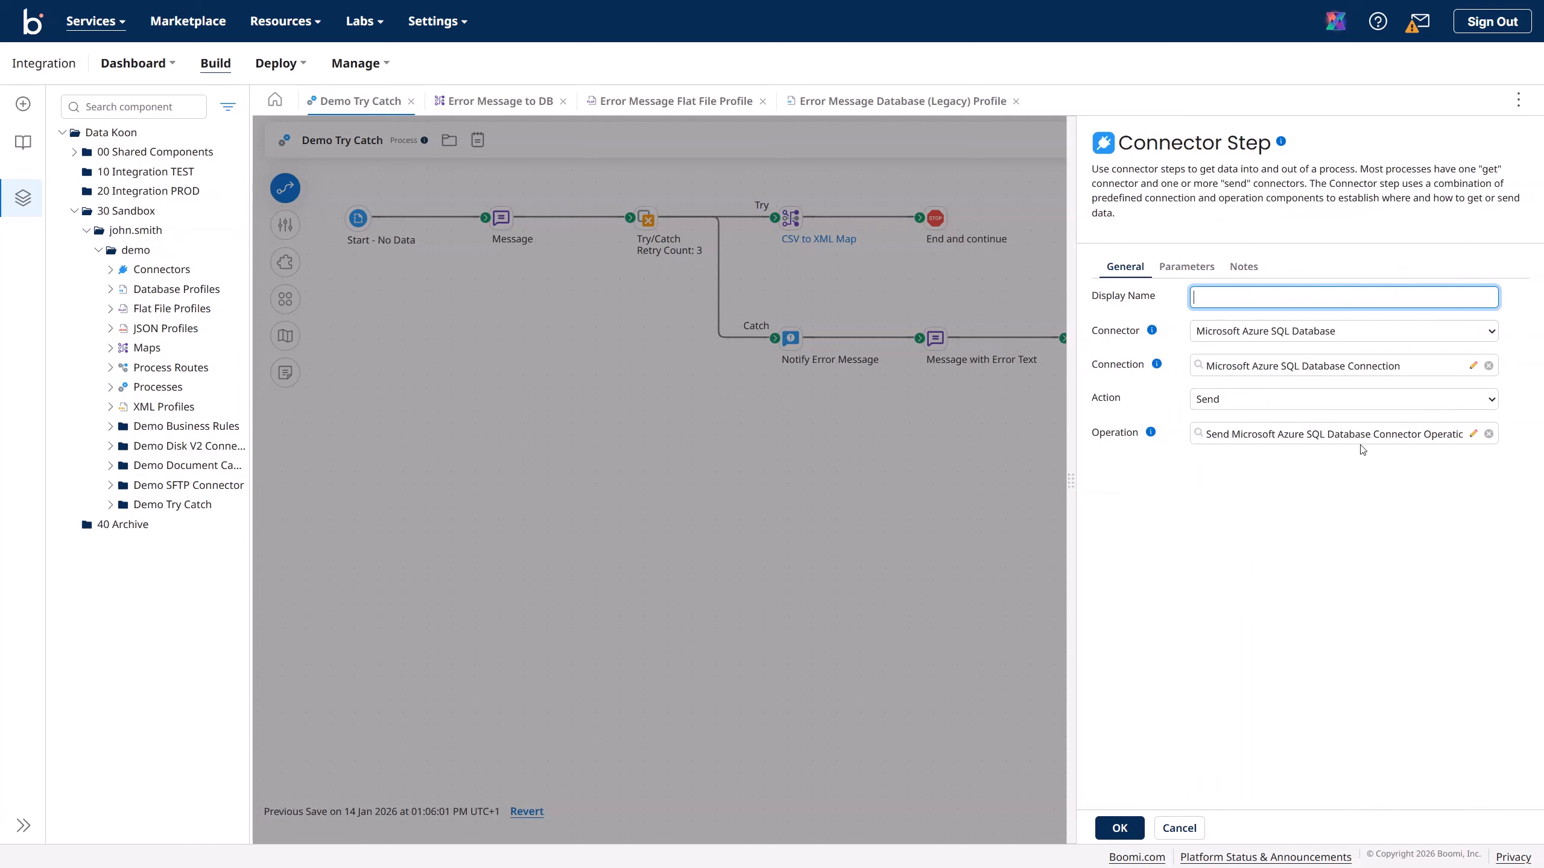
pyautogui.click(1473, 434)
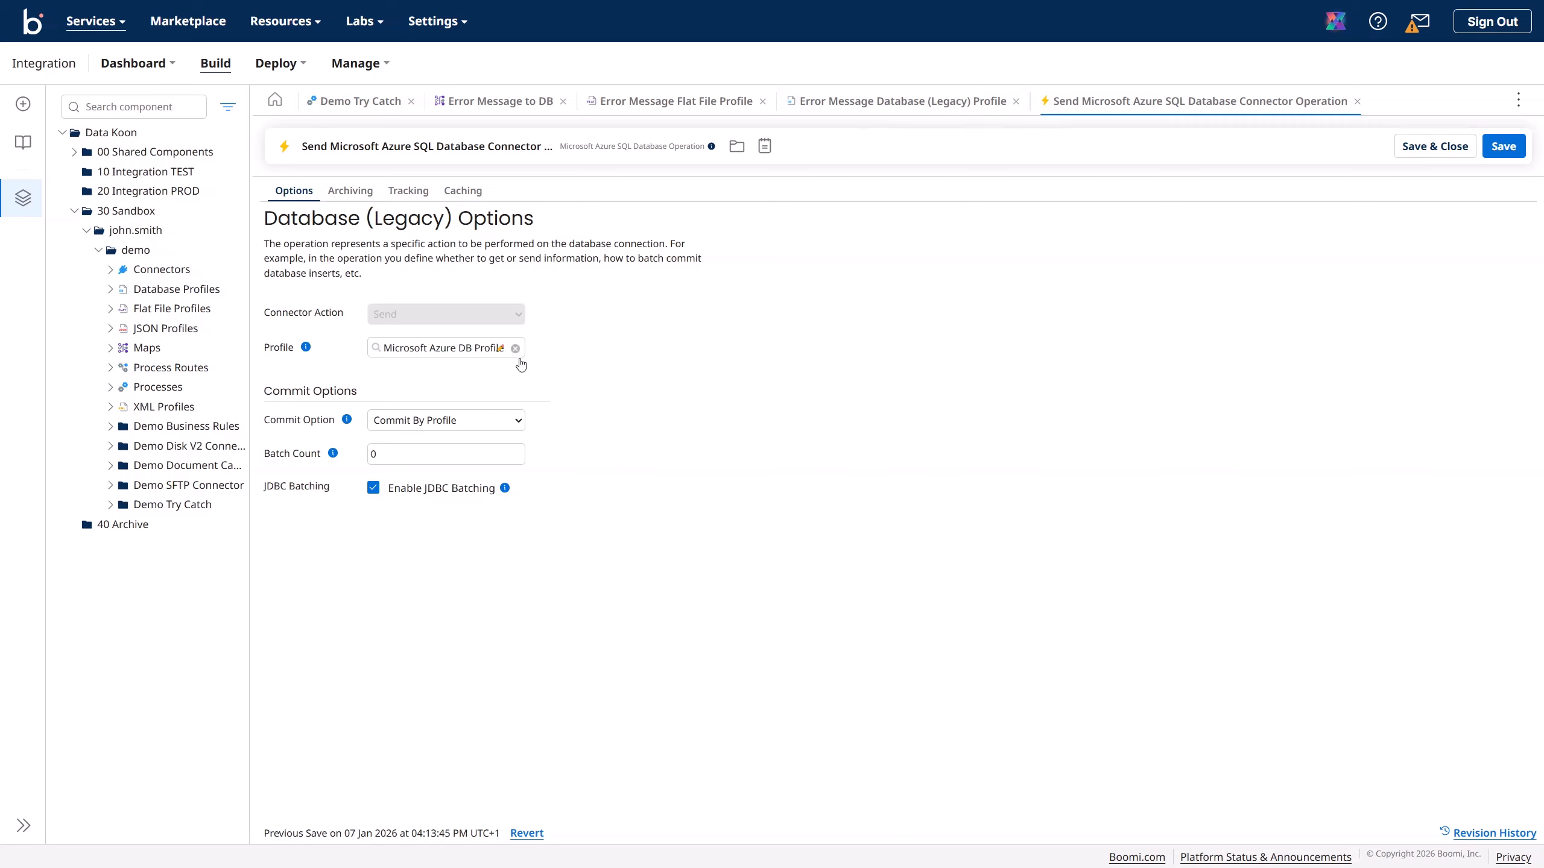
pyautogui.click(499, 349)
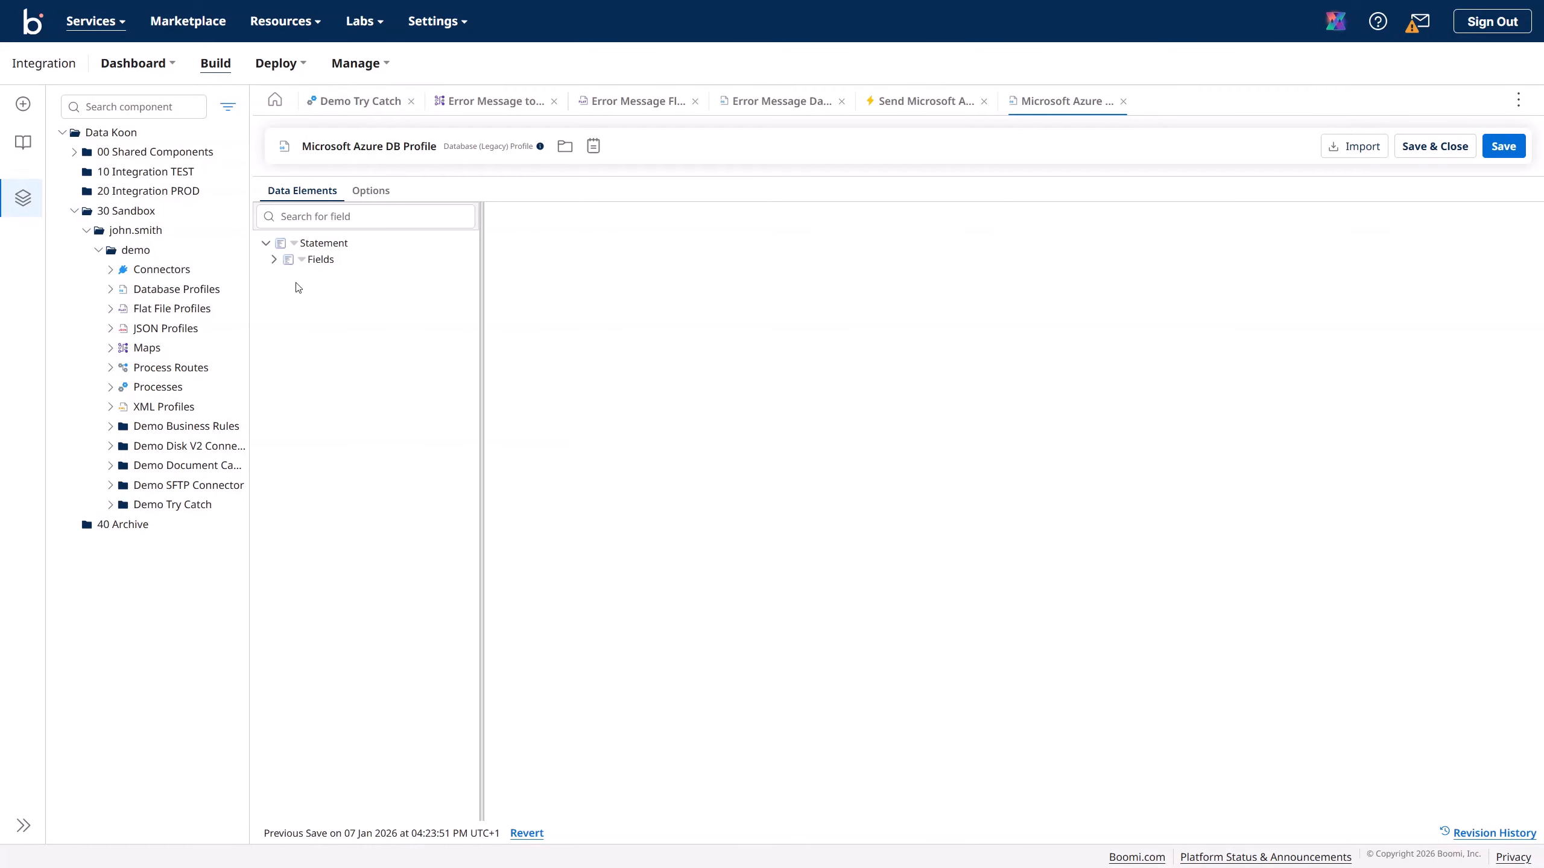
pyautogui.click(275, 266)
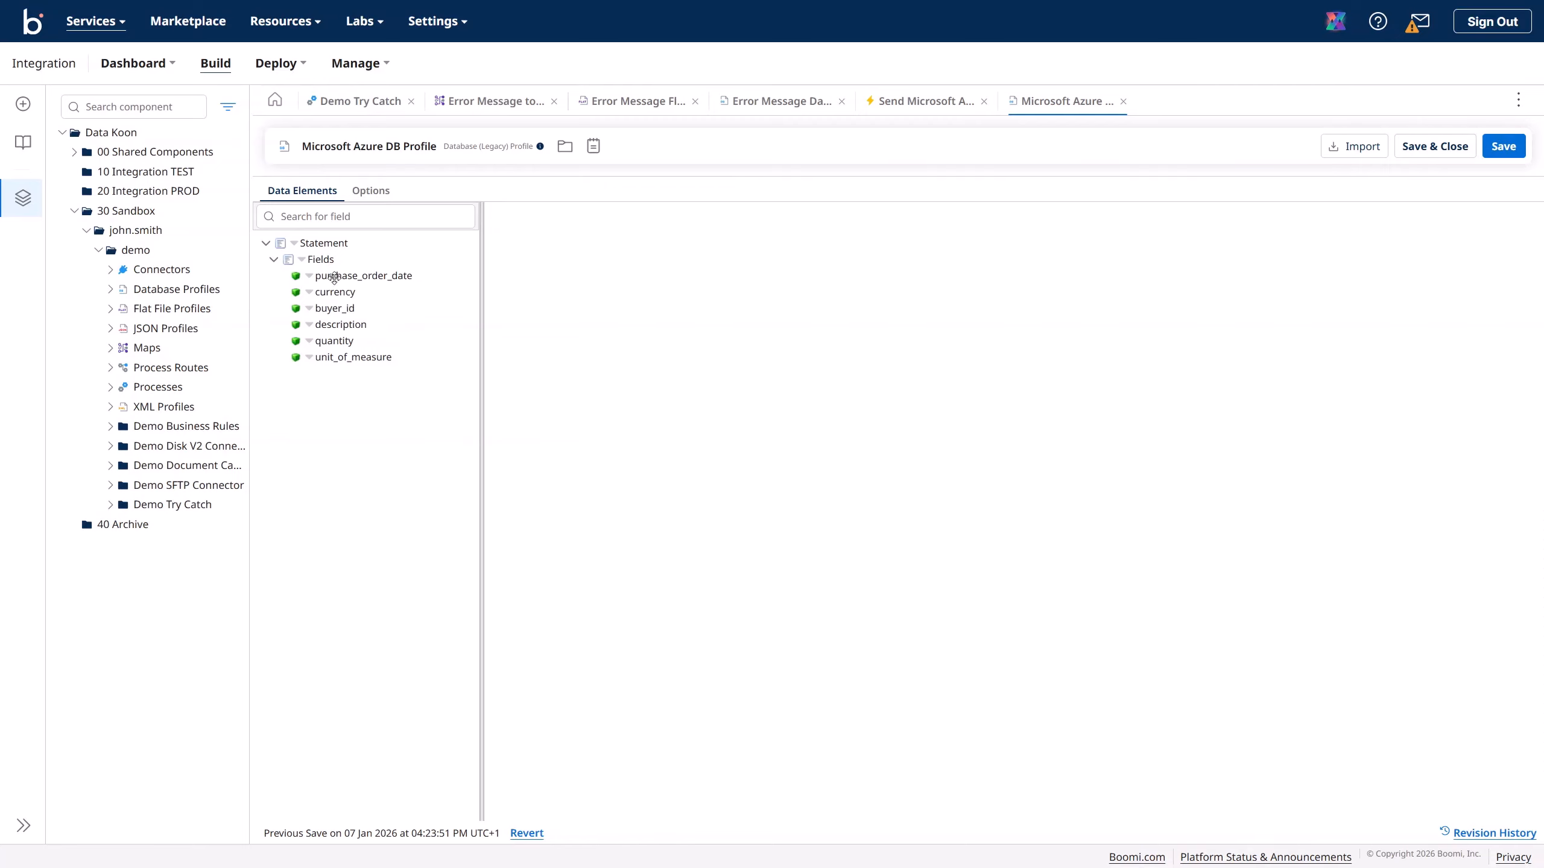
pyautogui.click(1124, 102)
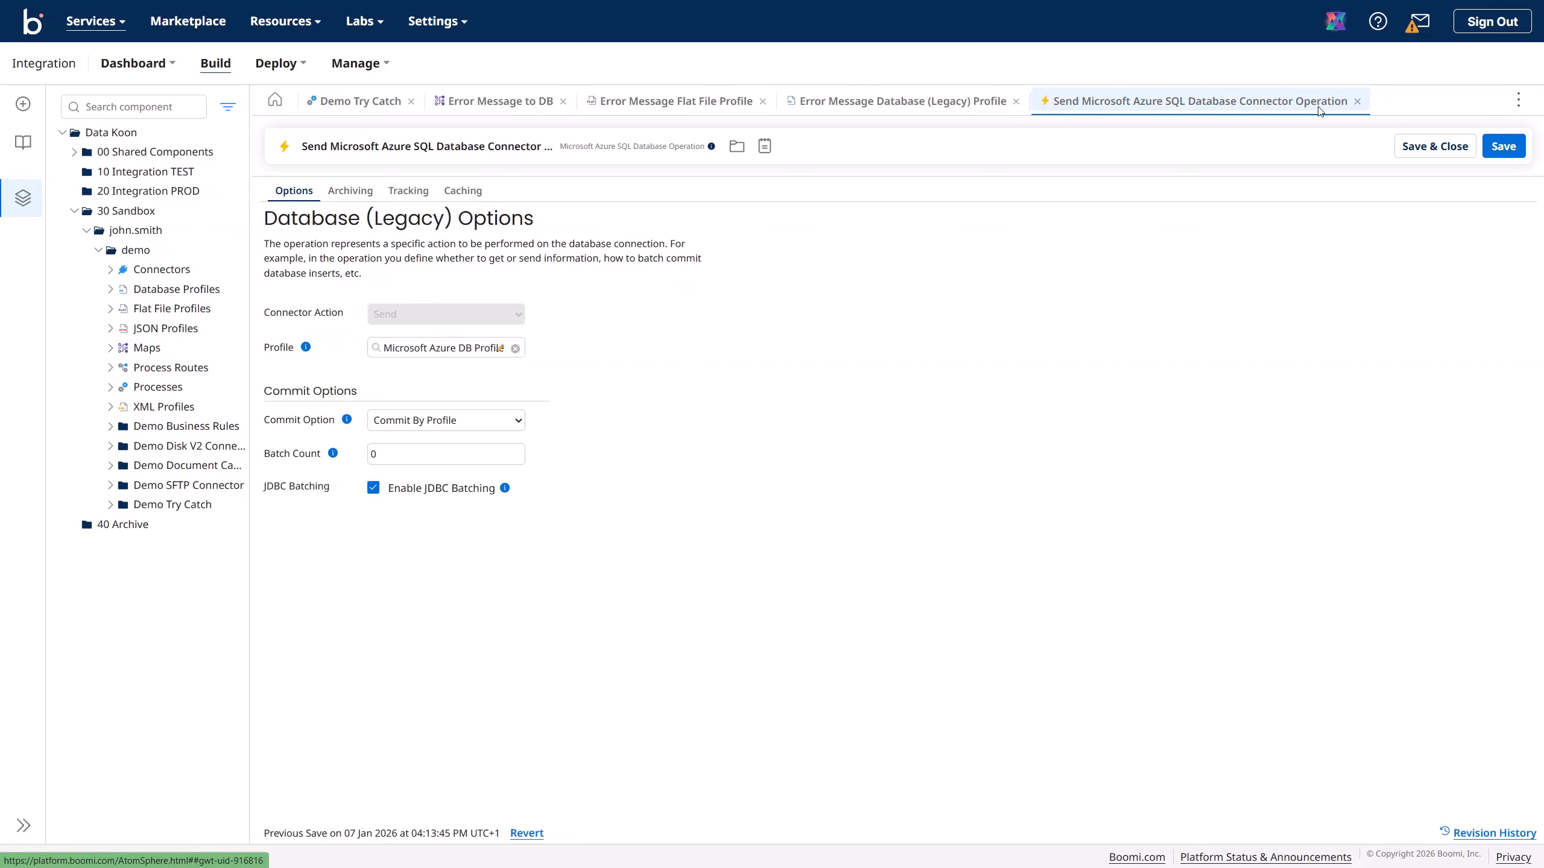
# - Close the existing Send operation, clear it from the Azure SQL connector step, and browse the operations available in the demo folder
pyautogui.click(1356, 101)
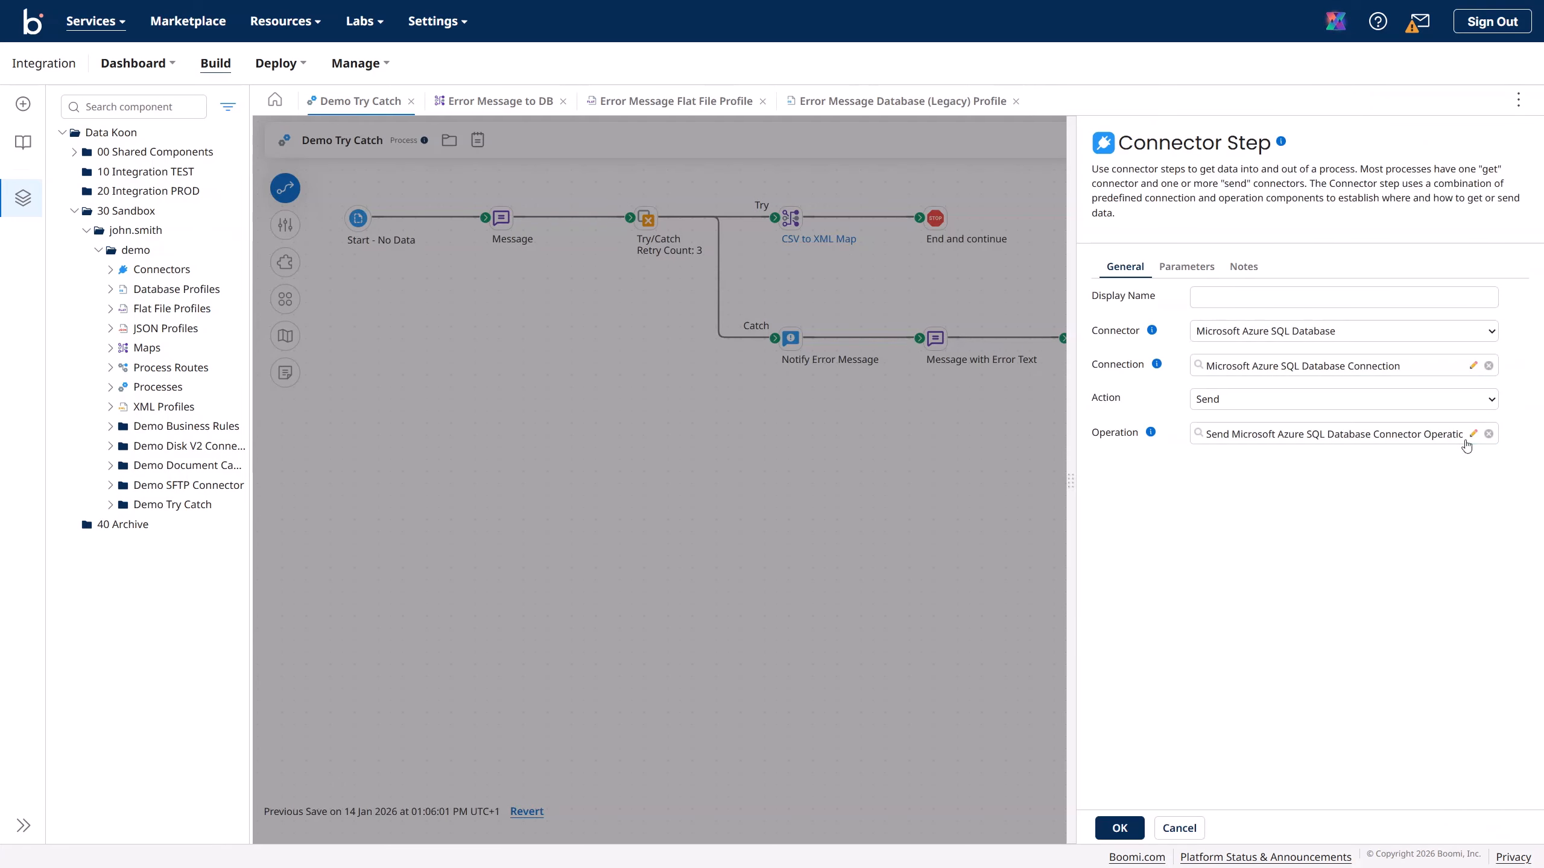
pyautogui.click(1489, 435)
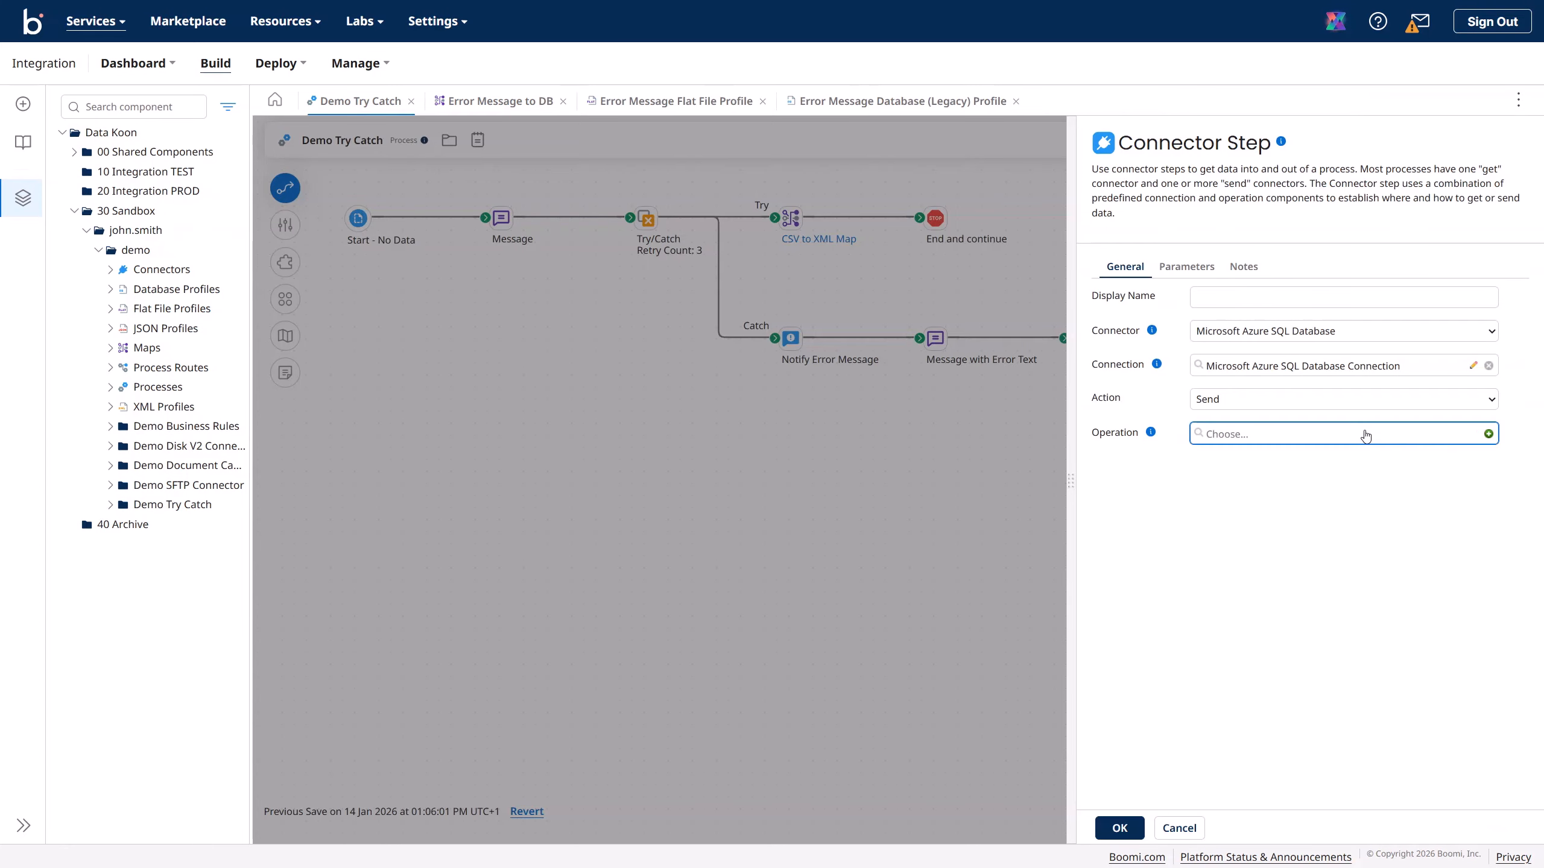
pyautogui.click(1365, 434)
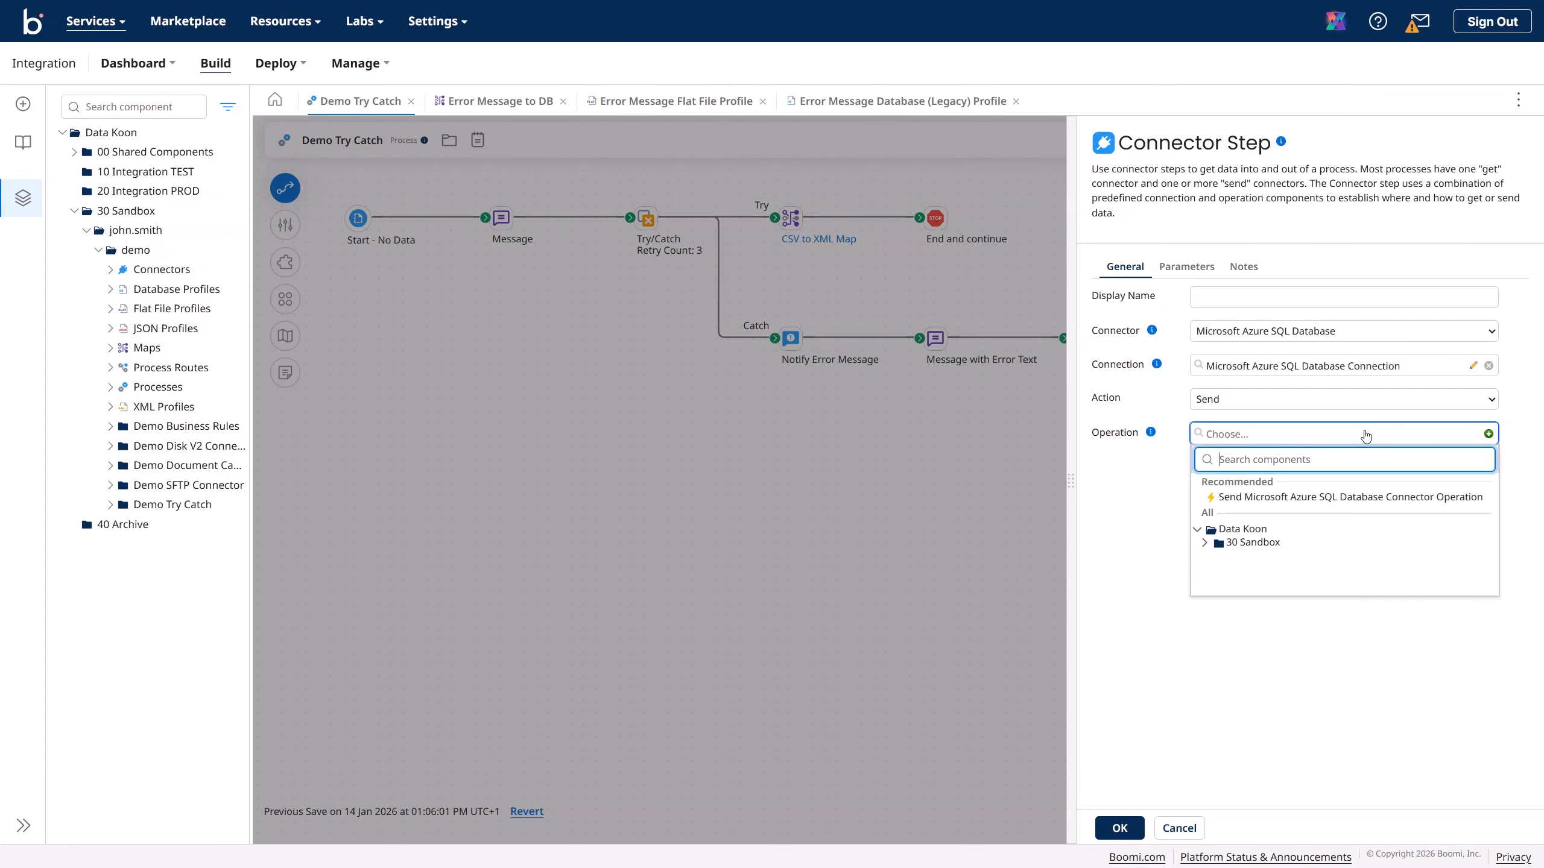
pyautogui.click(1204, 542)
pyautogui.click(1212, 556)
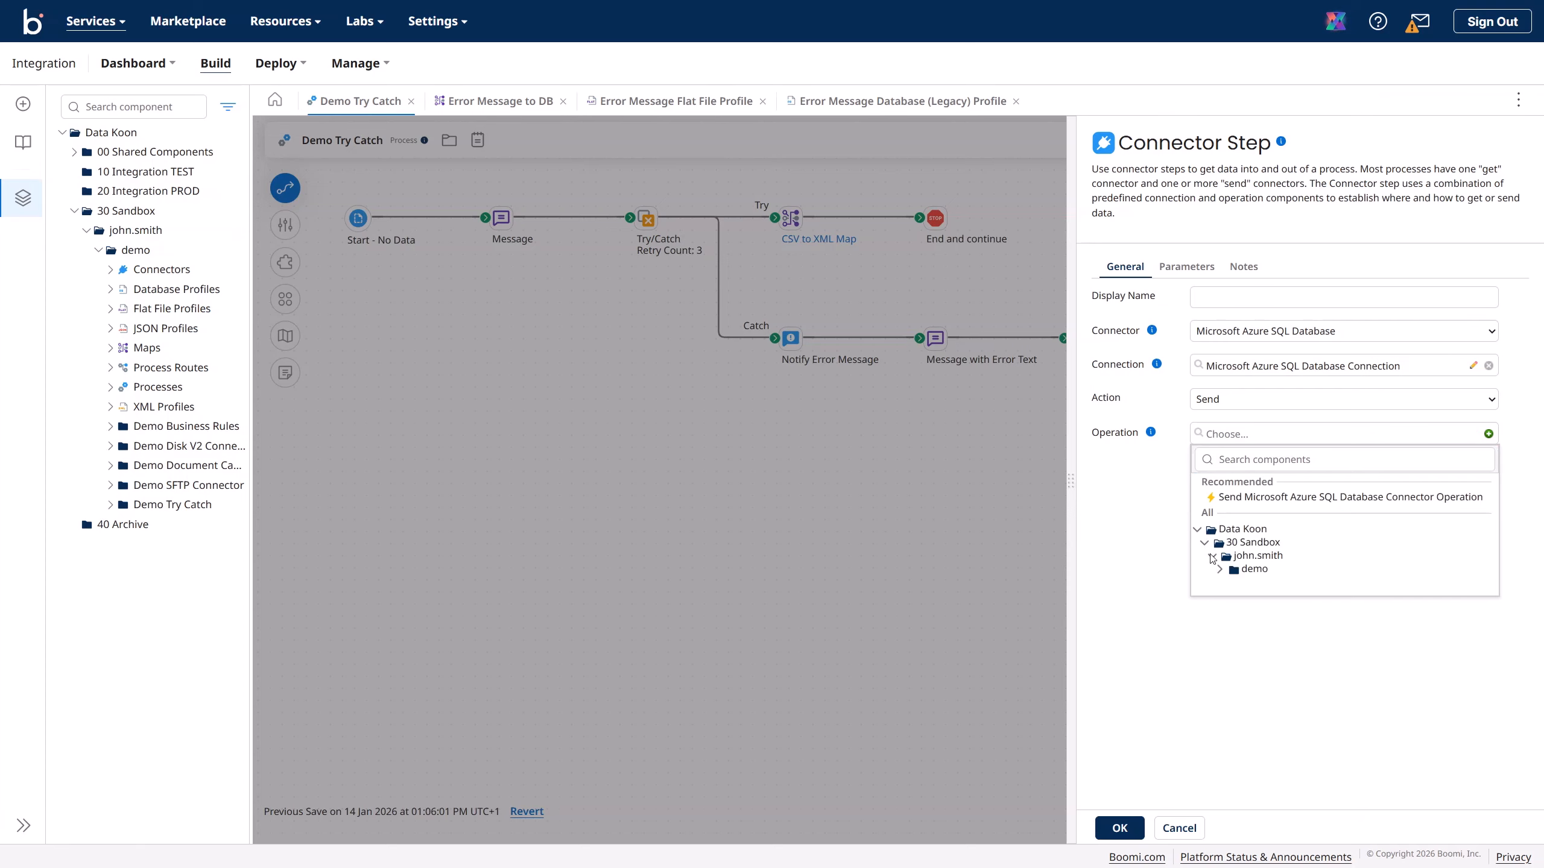
pyautogui.click(1219, 569)
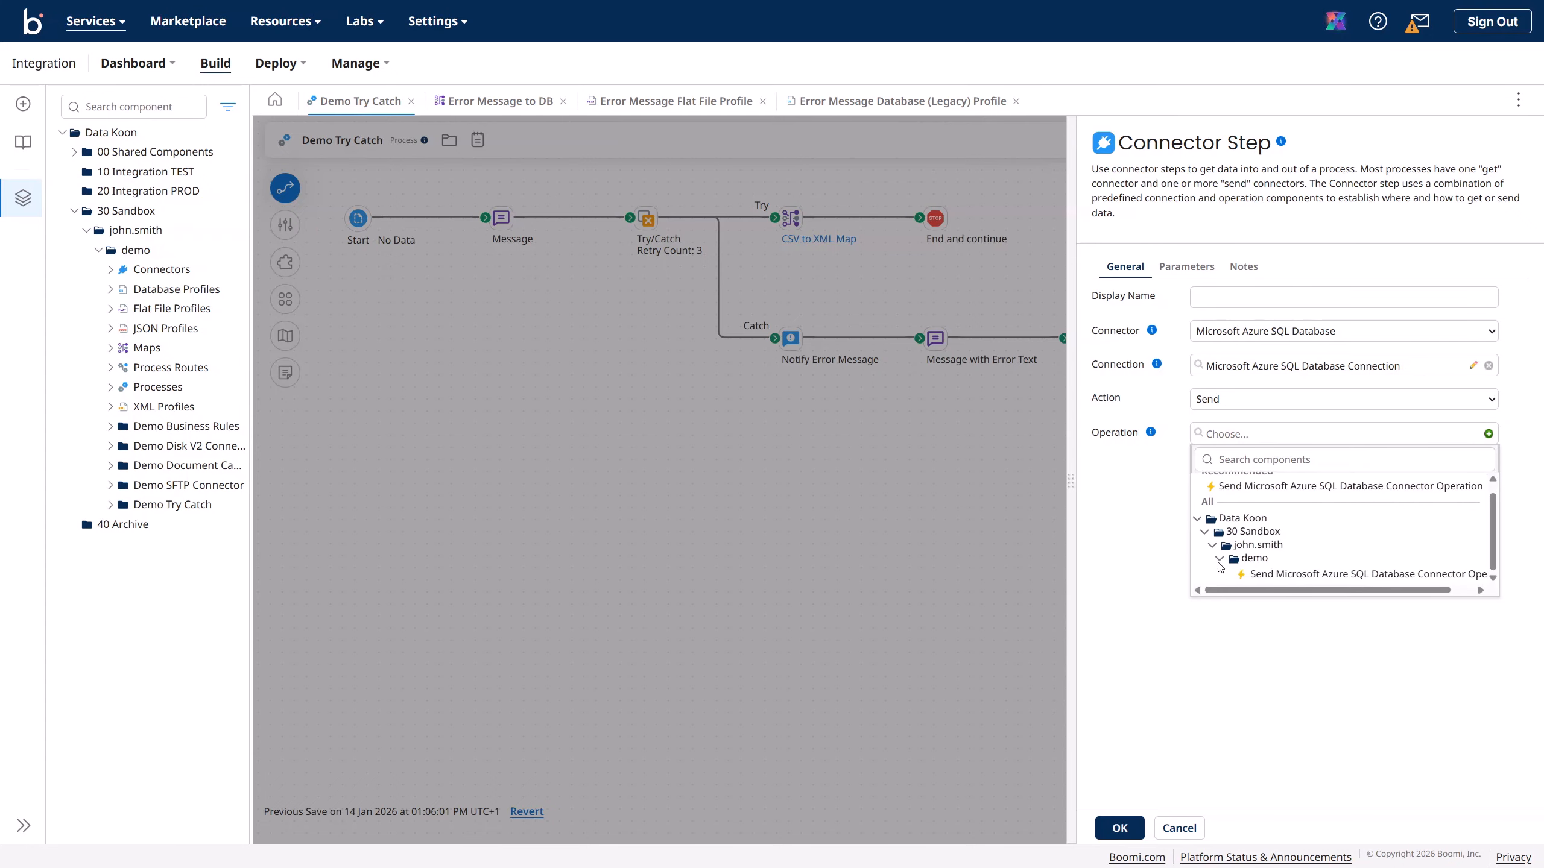
pyautogui.click(1511, 411)
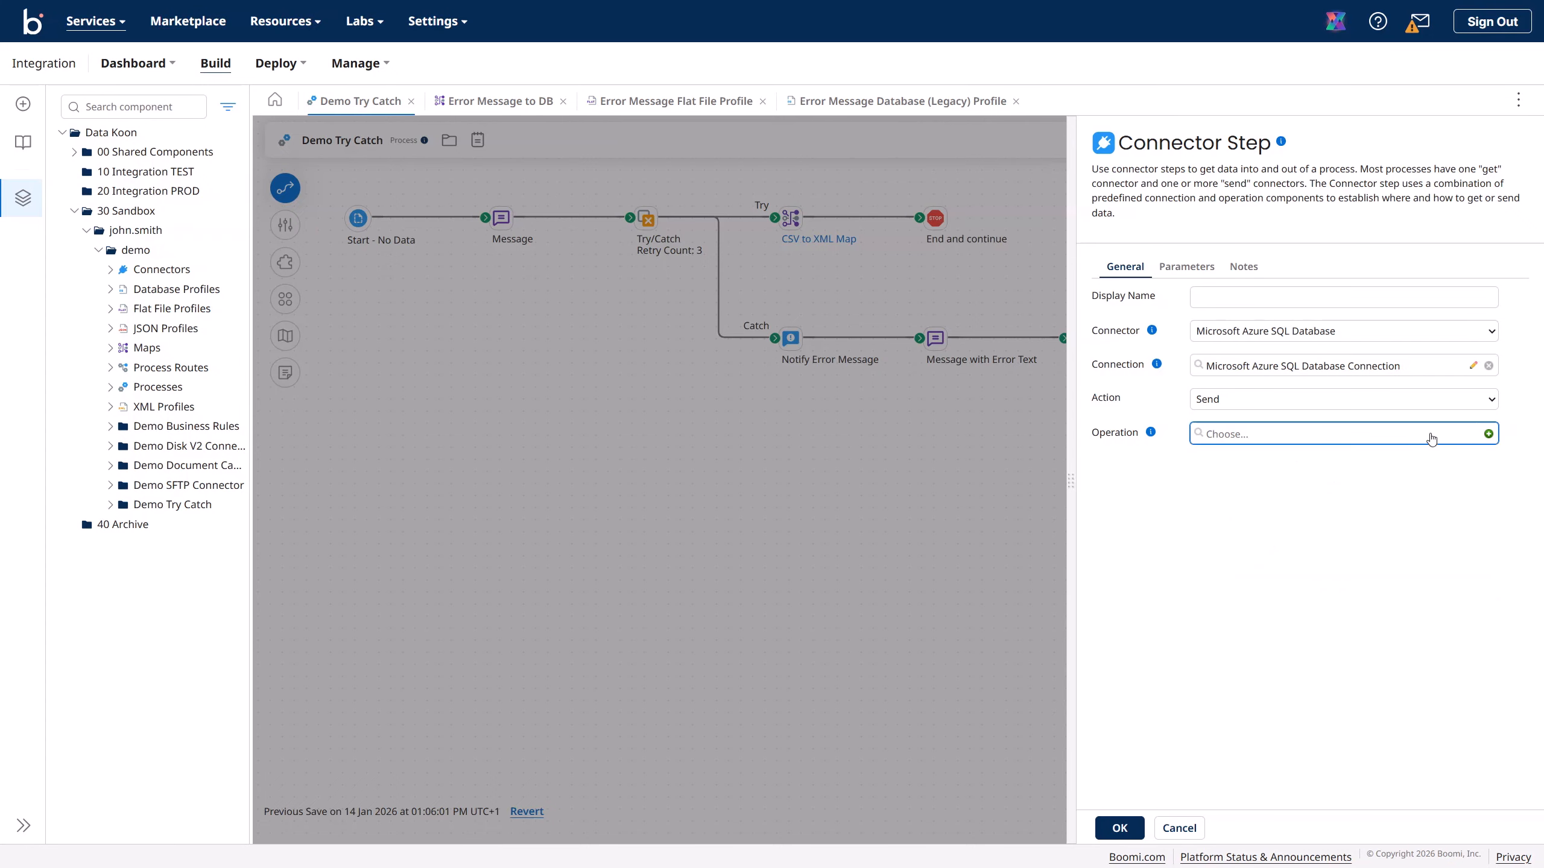
# - Create a new operation for the connector step named Send Error Message Microsoft Azure SQL Database Connector Operation
pyautogui.click(1487, 434)
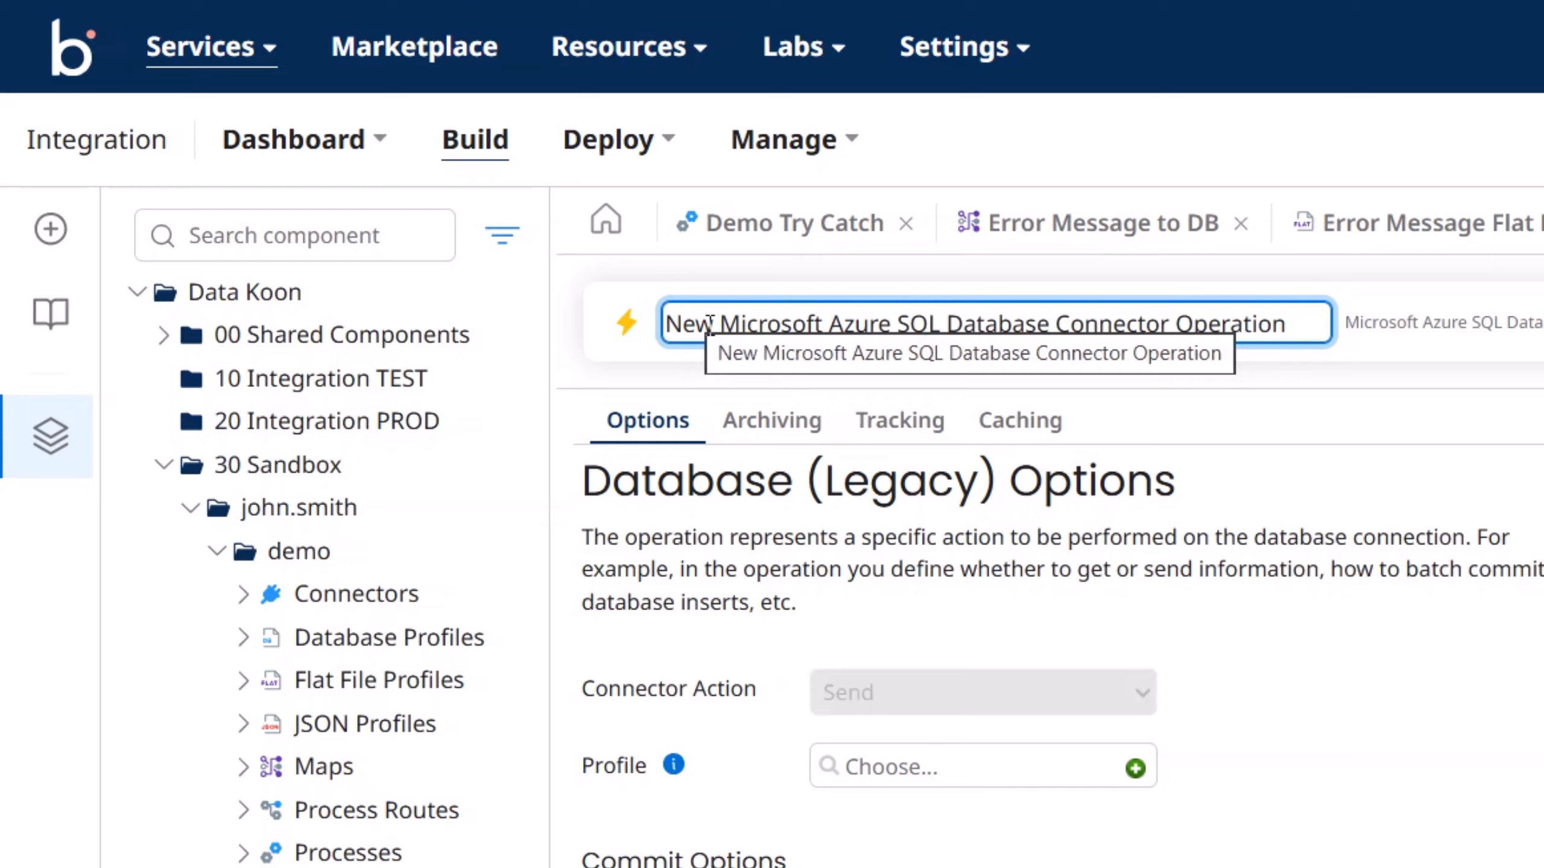
pyautogui.moveTo(710, 322); pyautogui.dragTo(606, 332)
pyautogui.press('BackSpace')
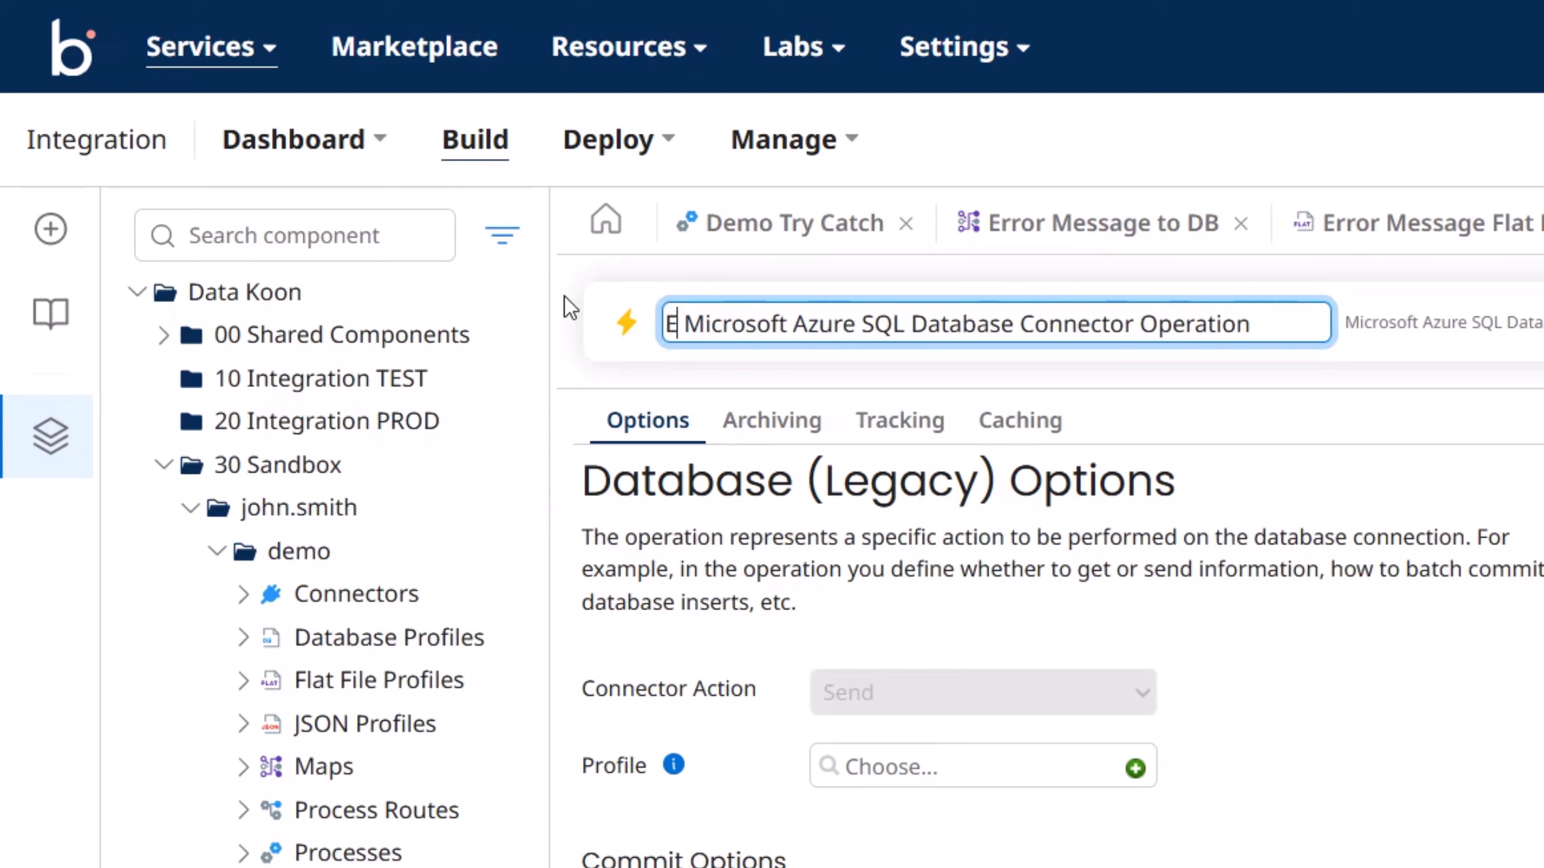
pyautogui.write('Error')
pyautogui.press('BackSpace')
pyautogui.hotkey('shift', 'Home')
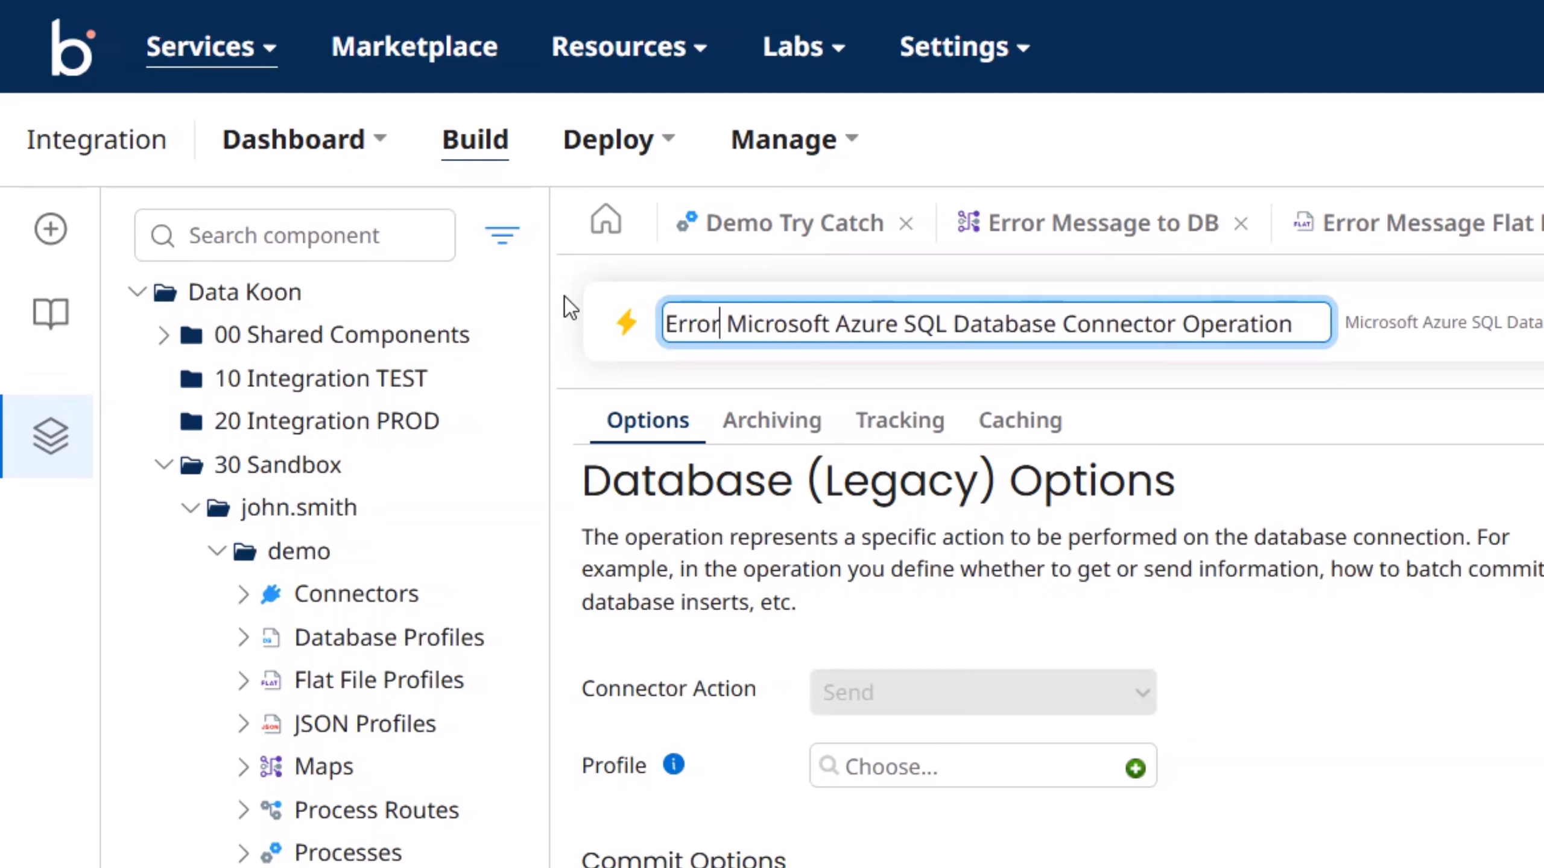
pyautogui.press('BackSpace')
pyautogui.write('Send Error ')
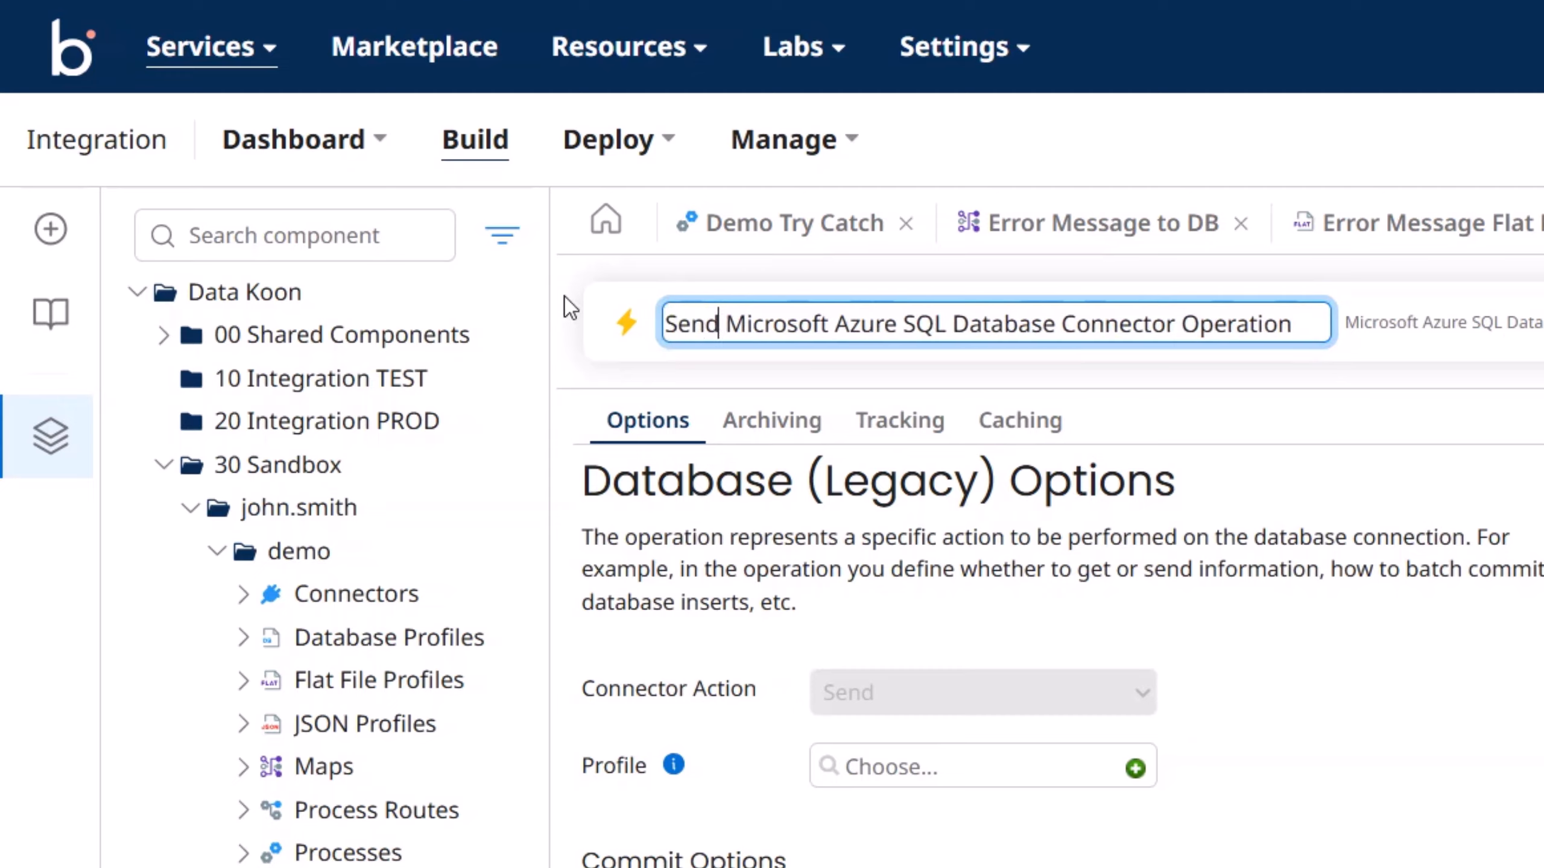
pyautogui.write('Messa')
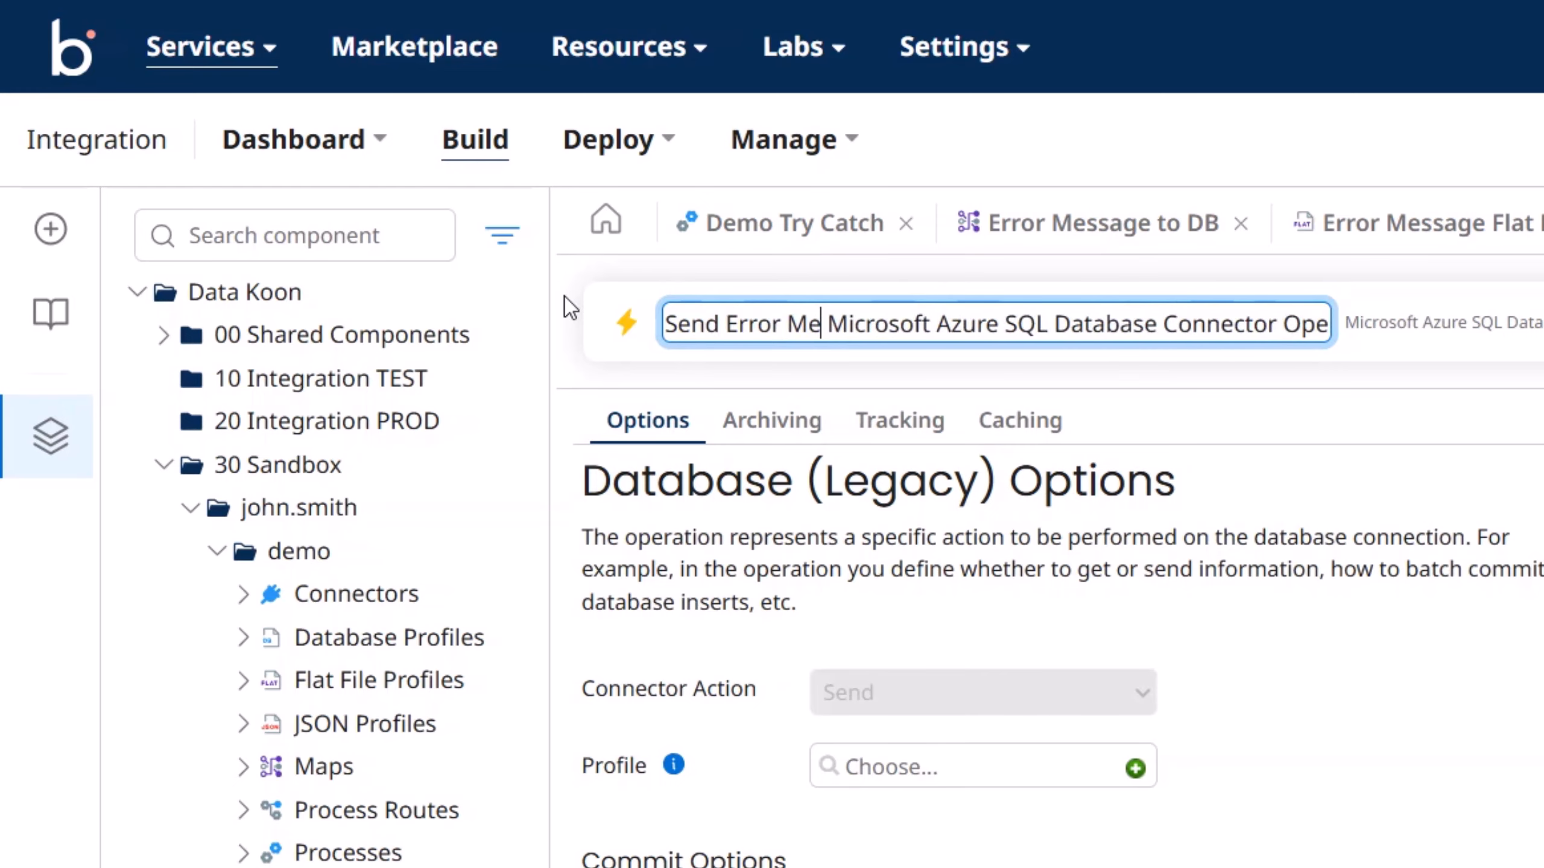
pyautogui.write('ge')
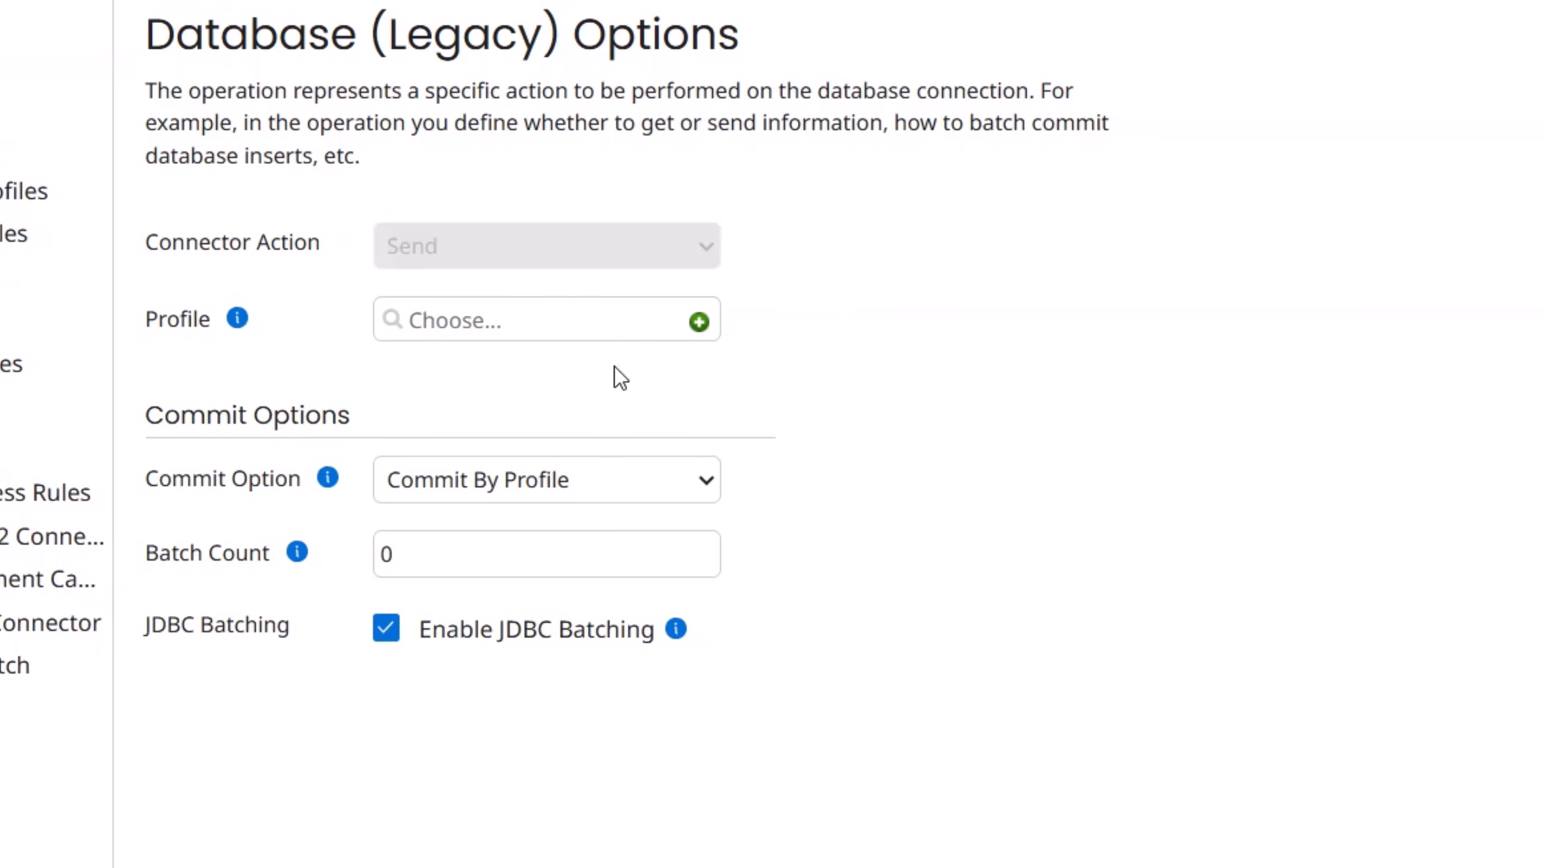
# - Assign the Error Message Database (Legacy) Profile to the new operation and save it
pyautogui.click(585, 331)
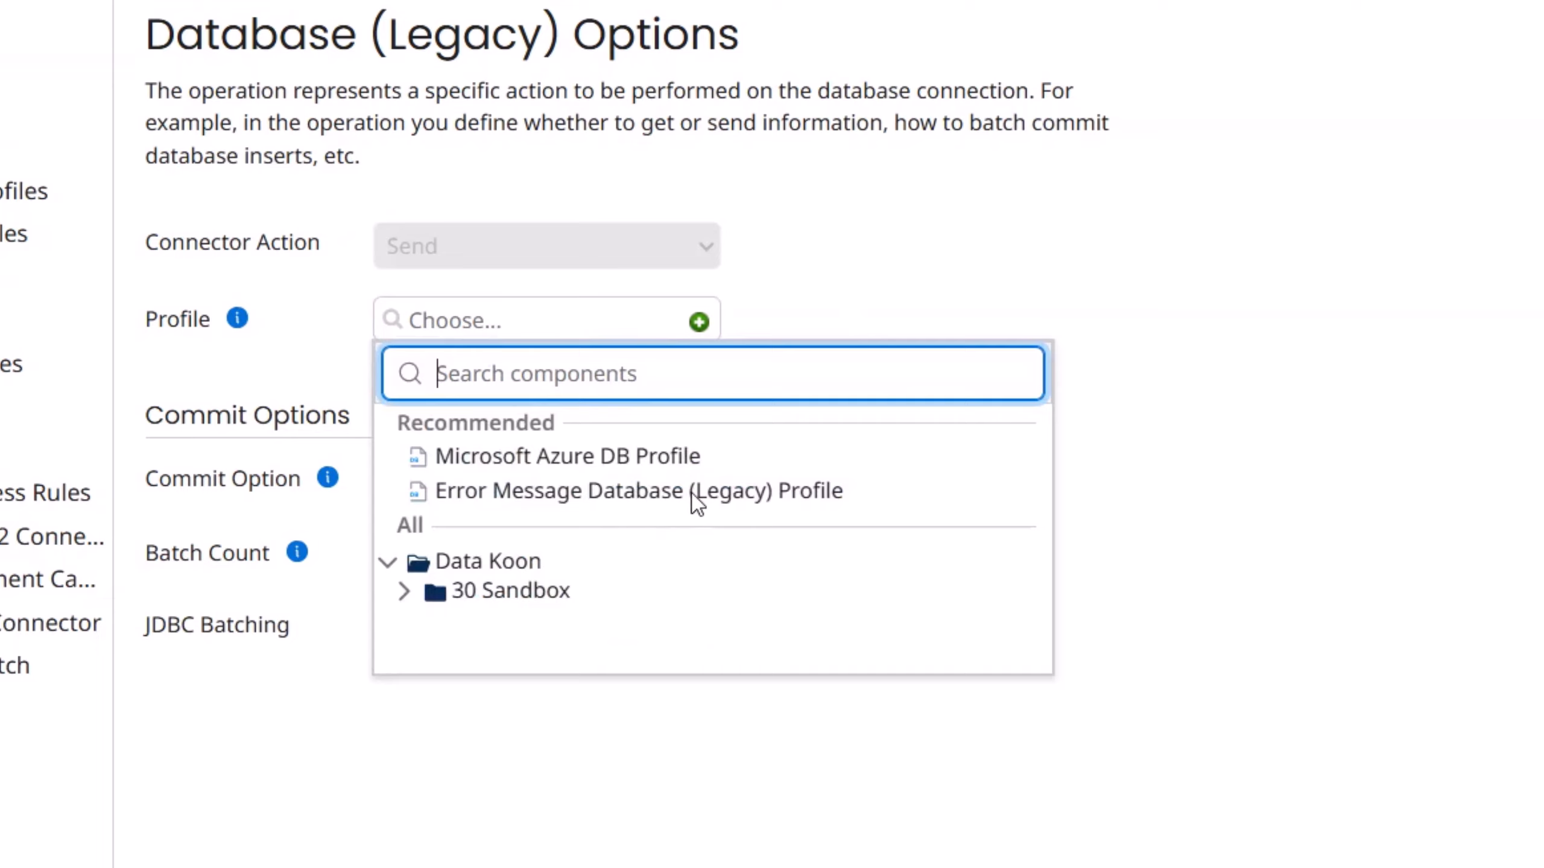
pyautogui.click(675, 495)
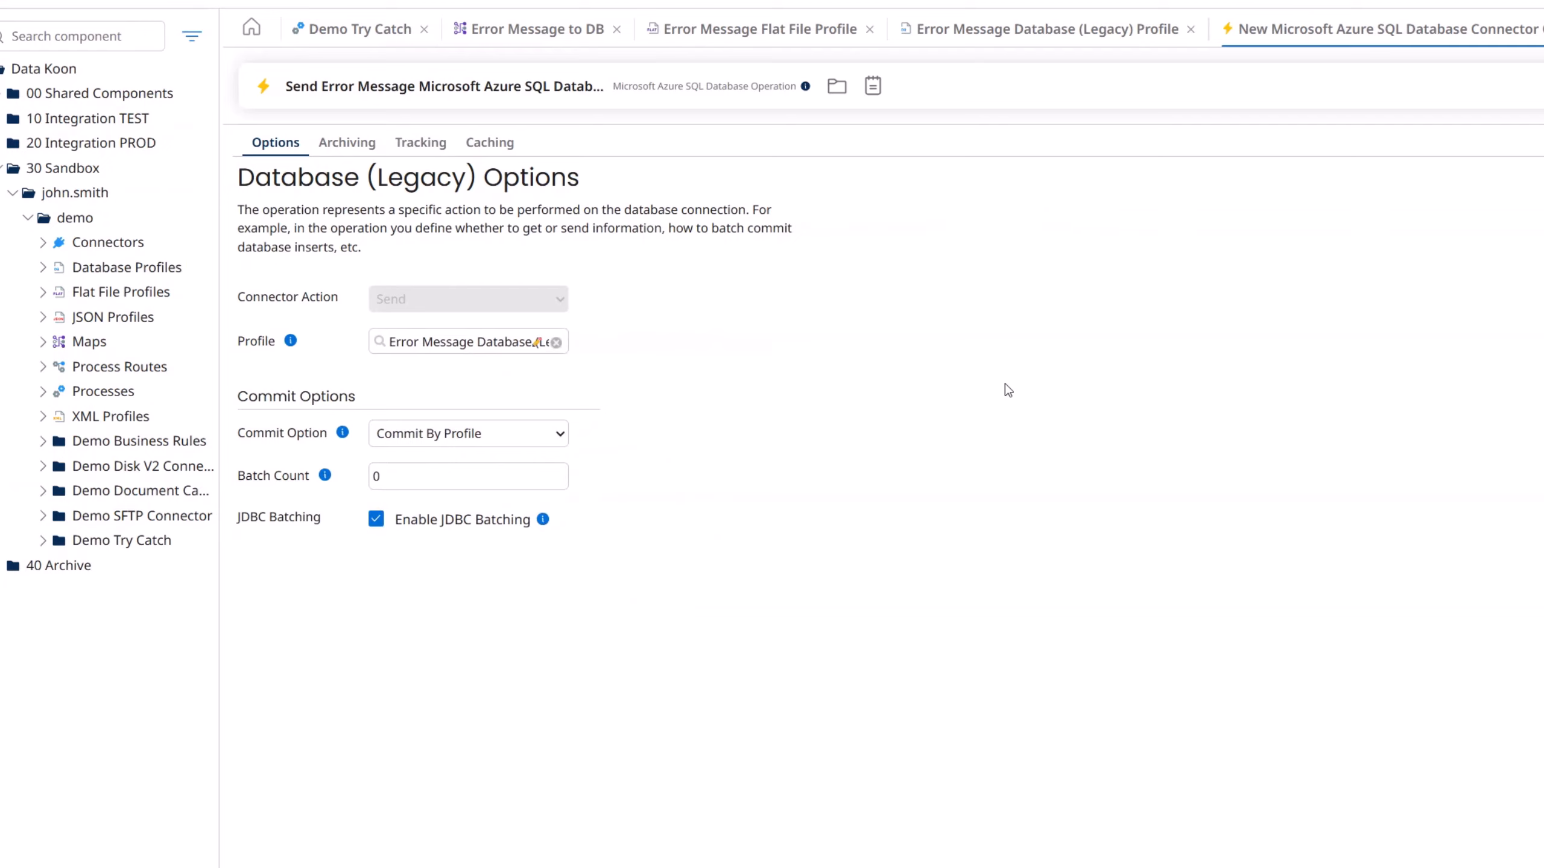
pyautogui.click(1503, 146)
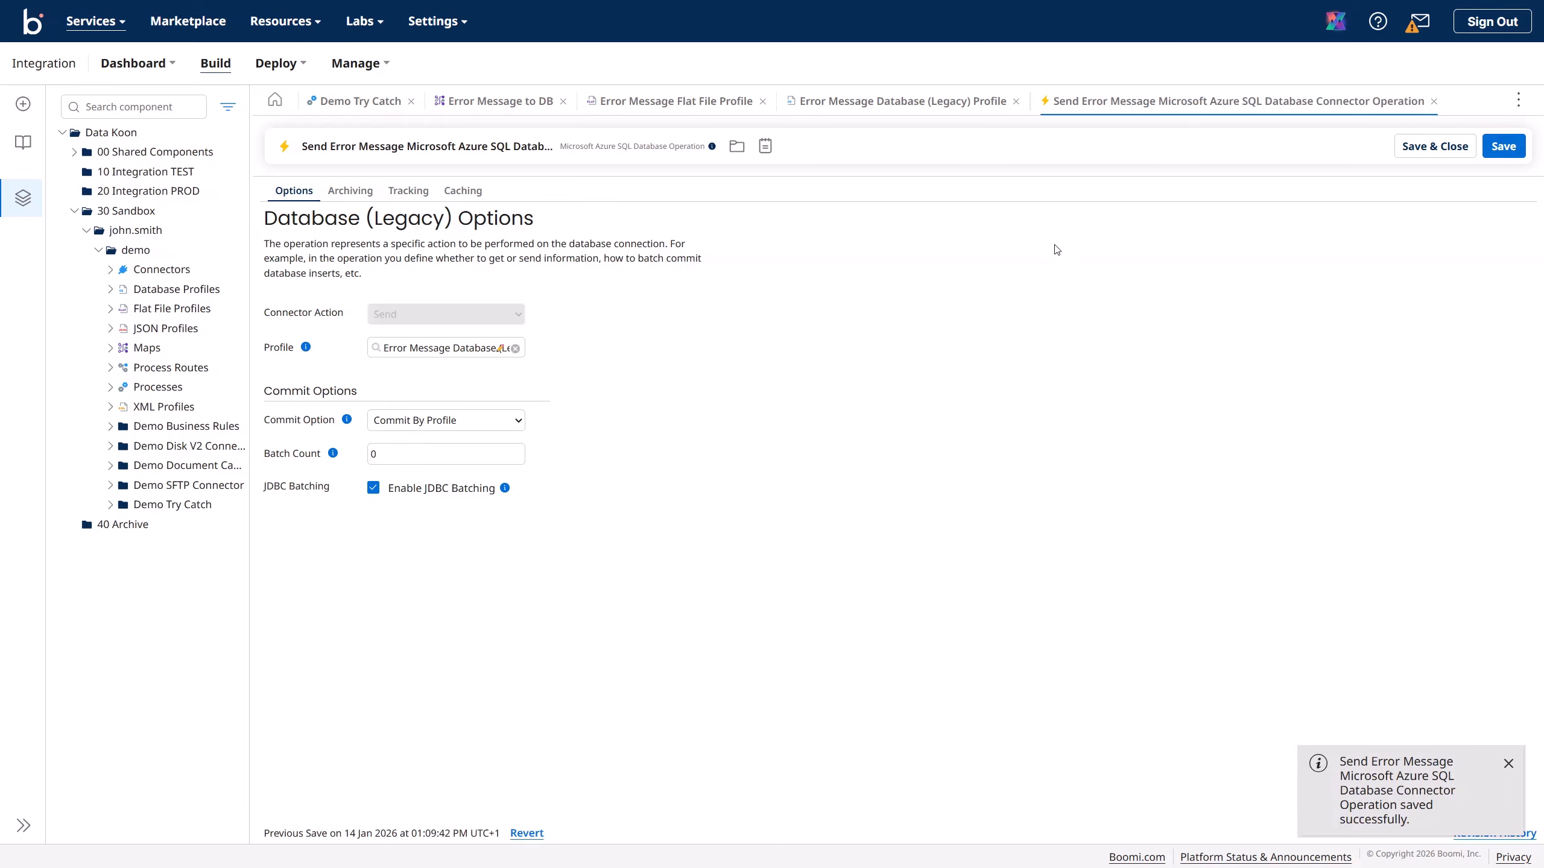
# - Review the error message database and flat file profiles and the Error Message to DB map before returning to the process
pyautogui.click(917, 110)
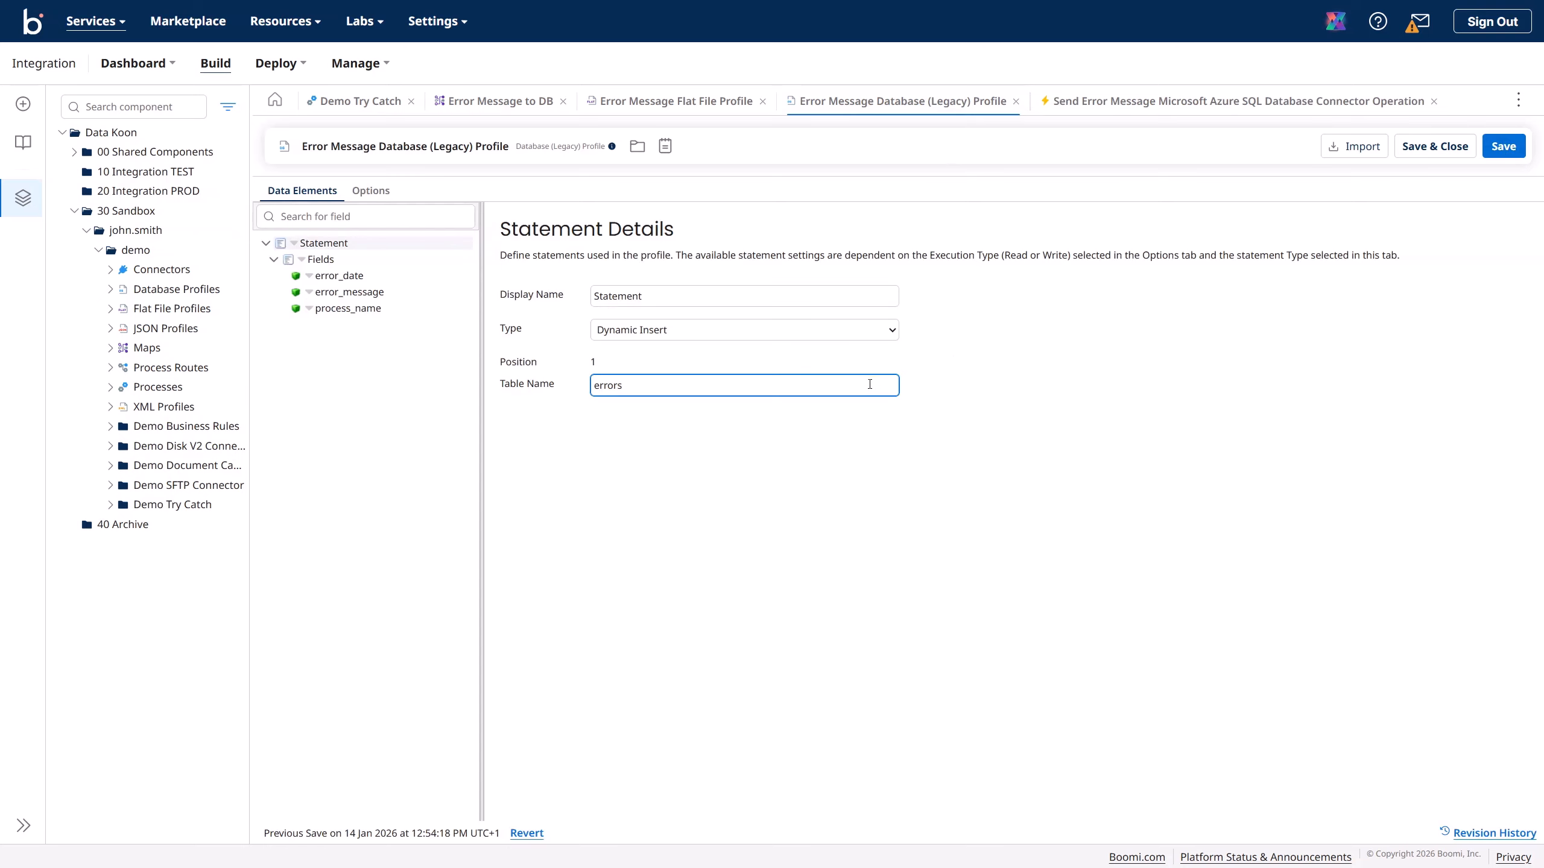
pyautogui.click(675, 101)
pyautogui.click(474, 106)
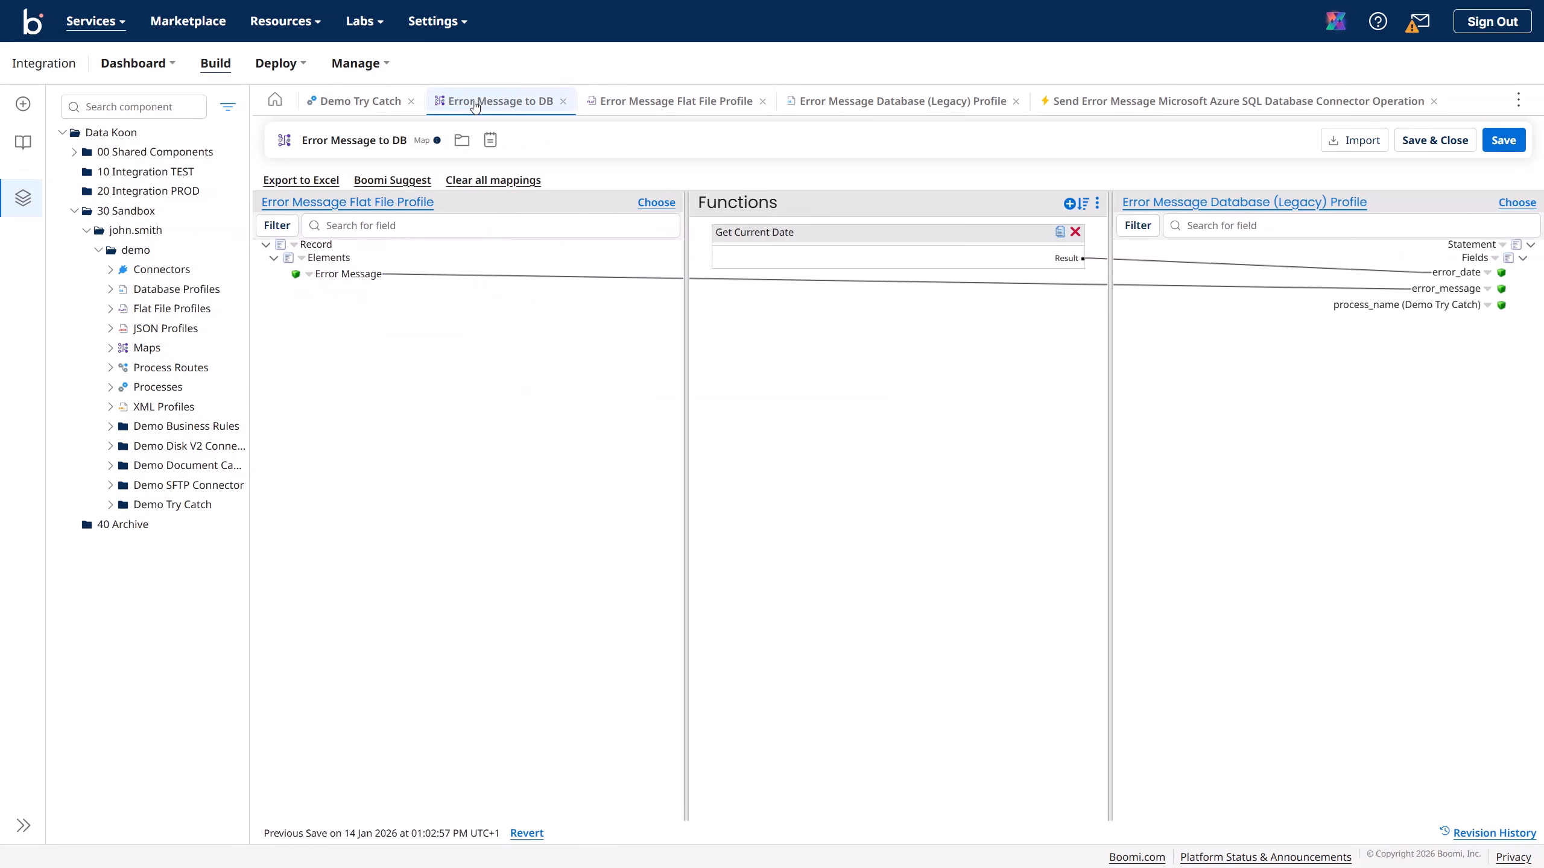
pyautogui.click(360, 101)
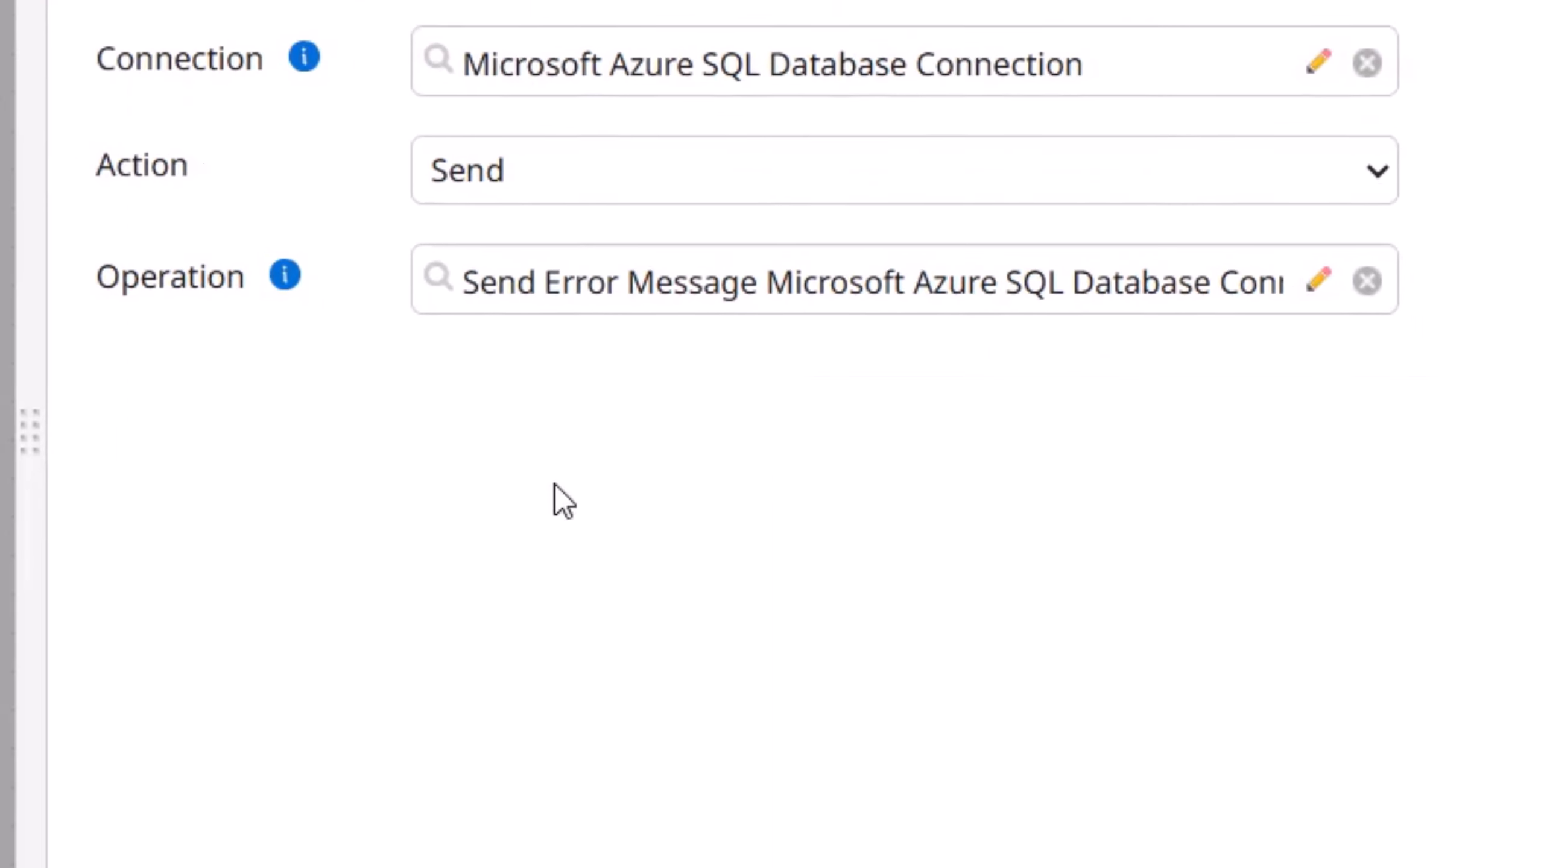
# - Apply the connector step settings, save the Demo Try Catch process, and run a new test on Data Koon TEST
pyautogui.click(587, 297)
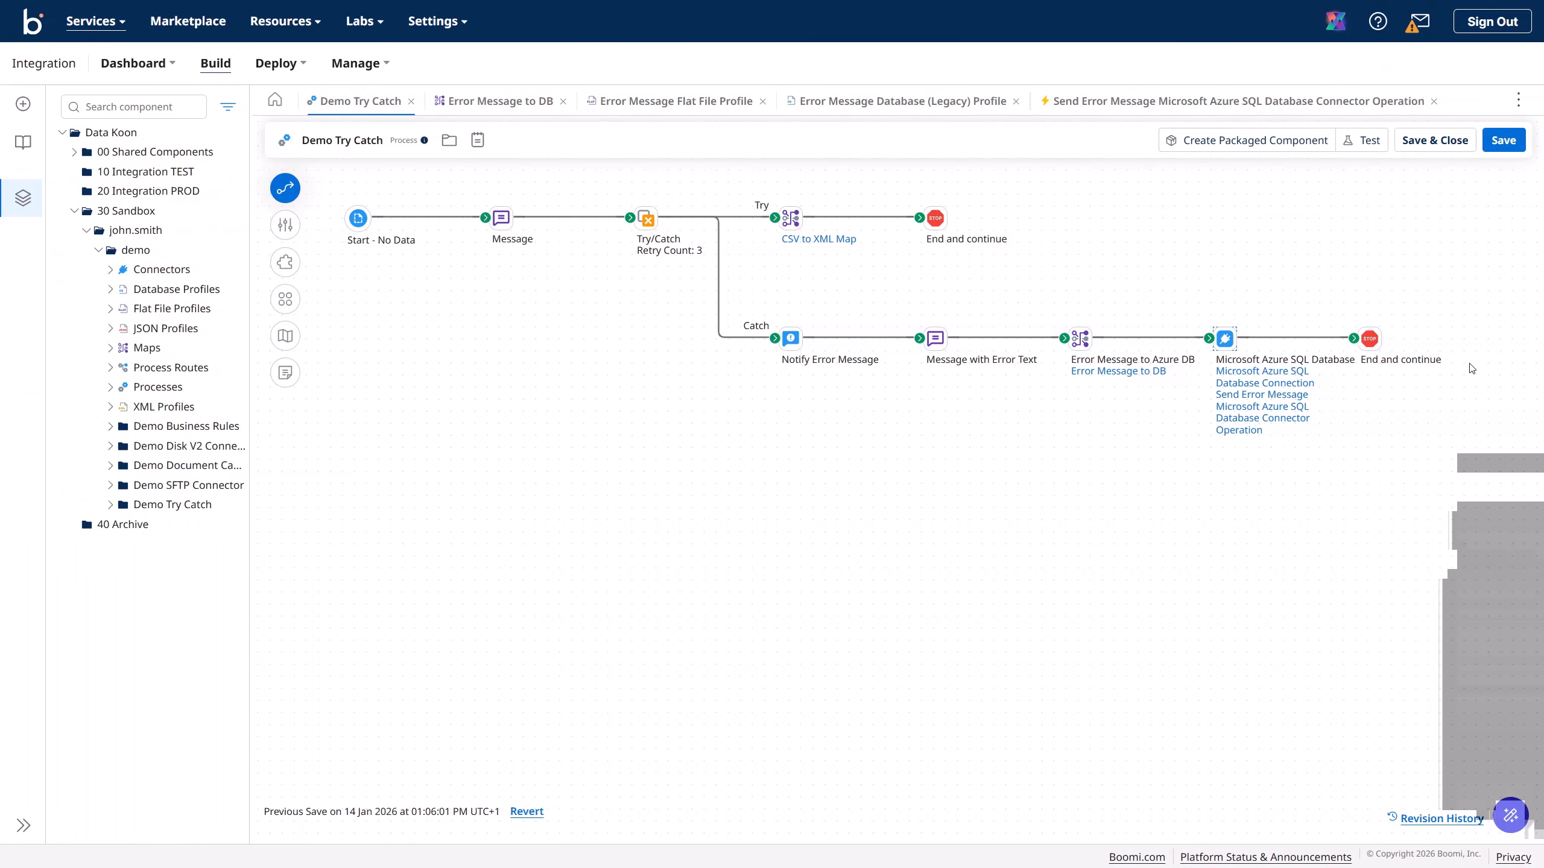
pyautogui.click(1500, 146)
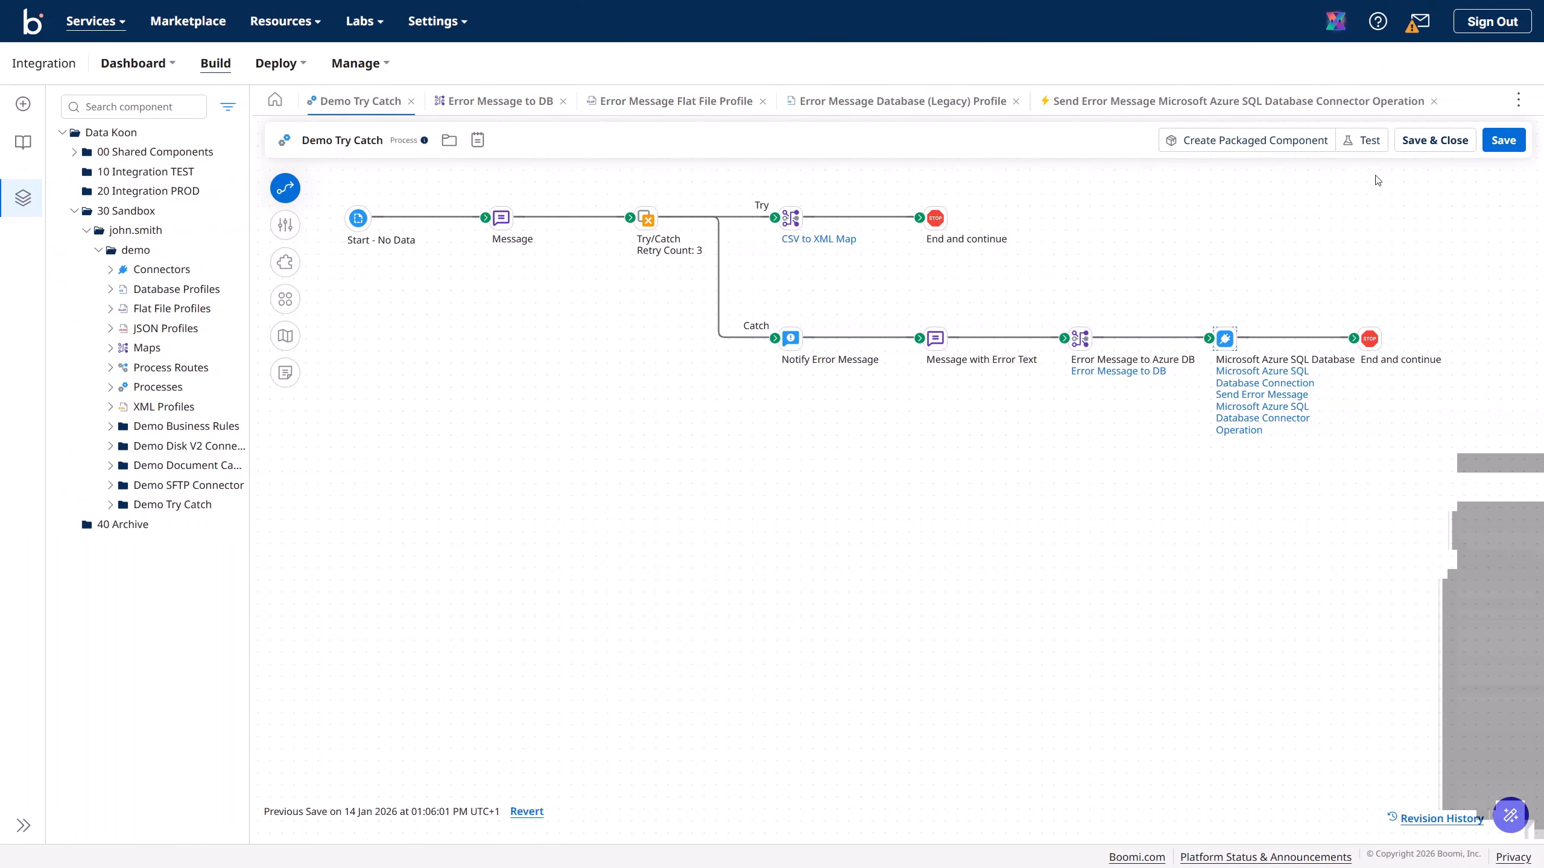
pyautogui.click(1362, 145)
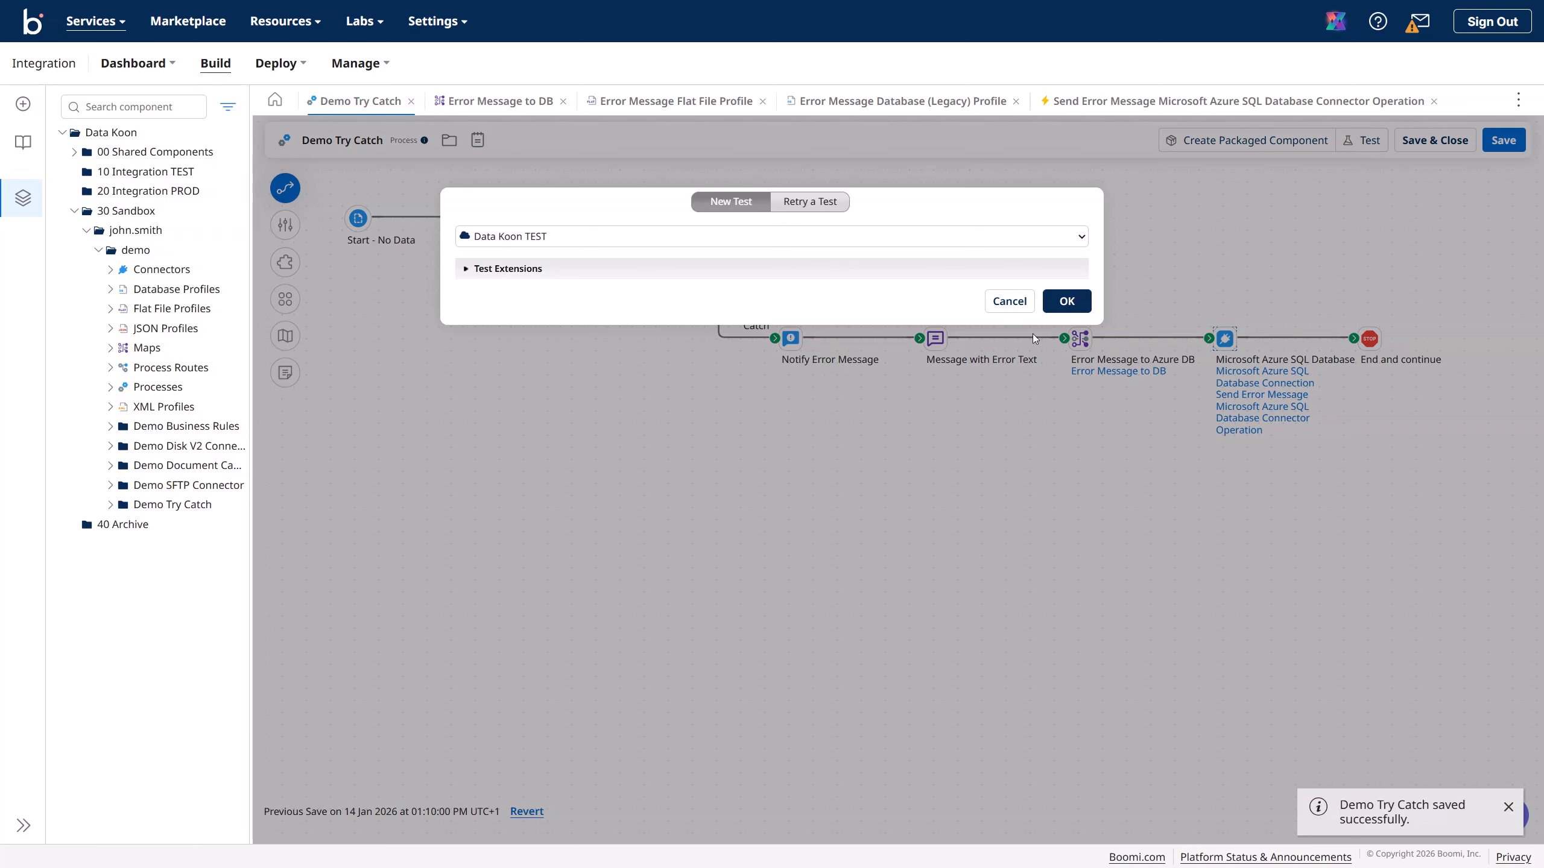
pyautogui.click(1067, 302)
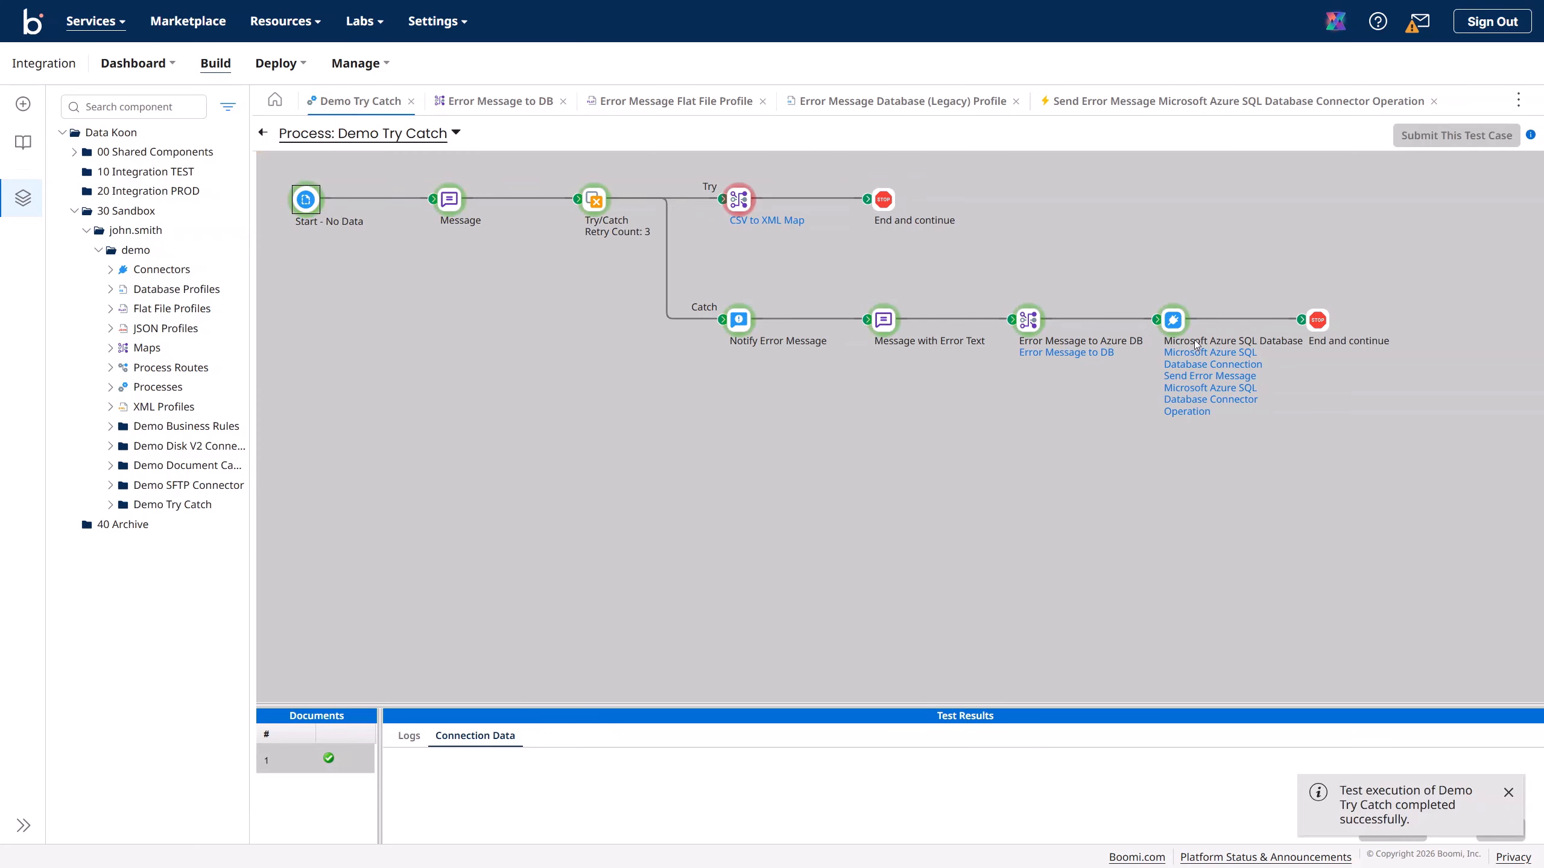
# - Check the document sent by the Microsoft Azure SQL Database connector step in its connection data, then close the viewer
pyautogui.click(1173, 330)
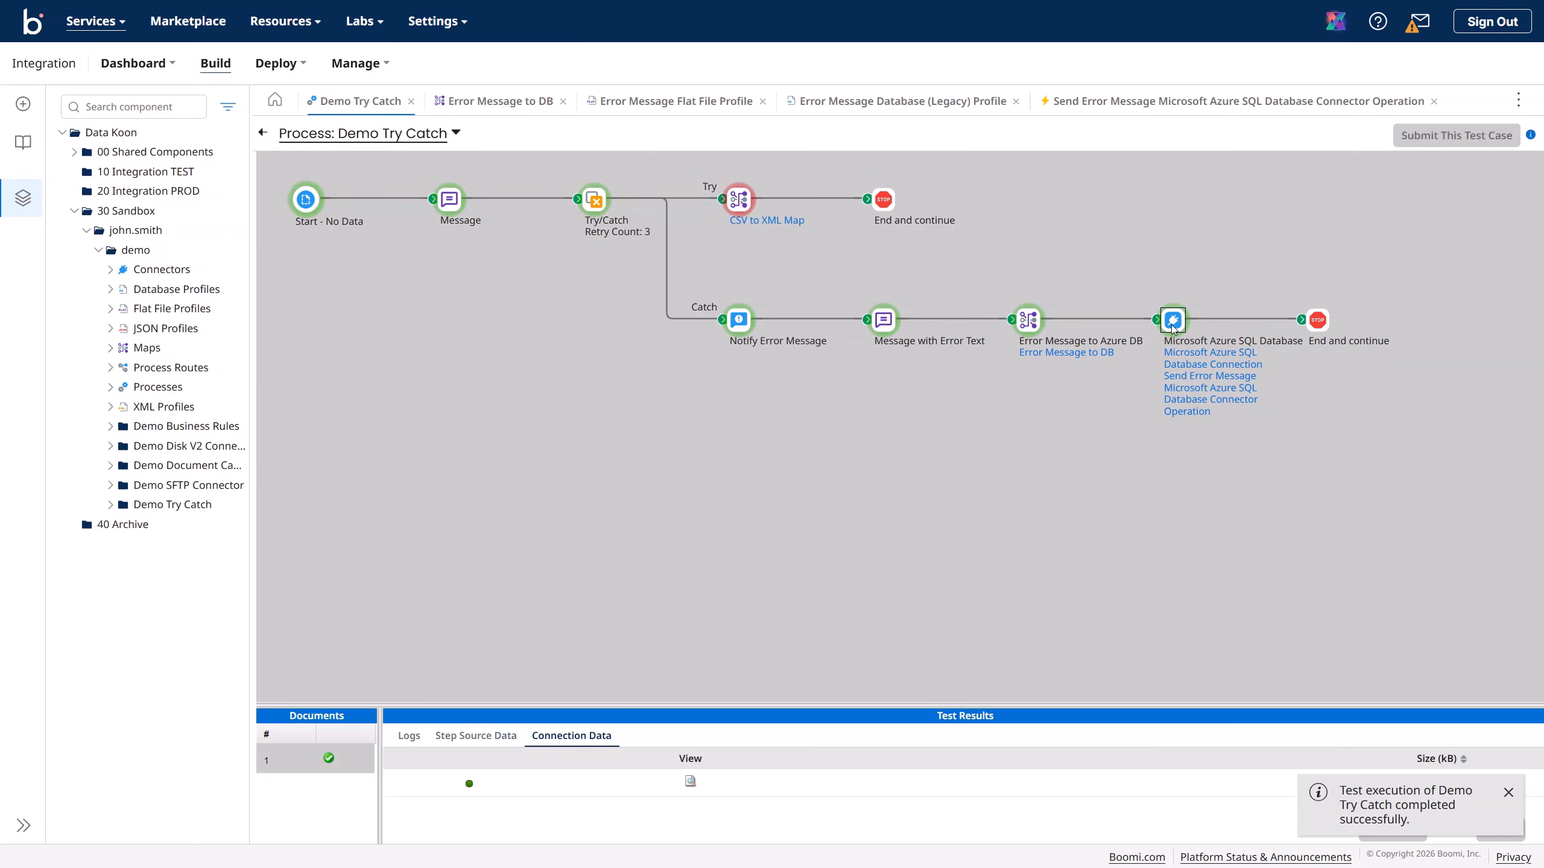
pyautogui.click(690, 782)
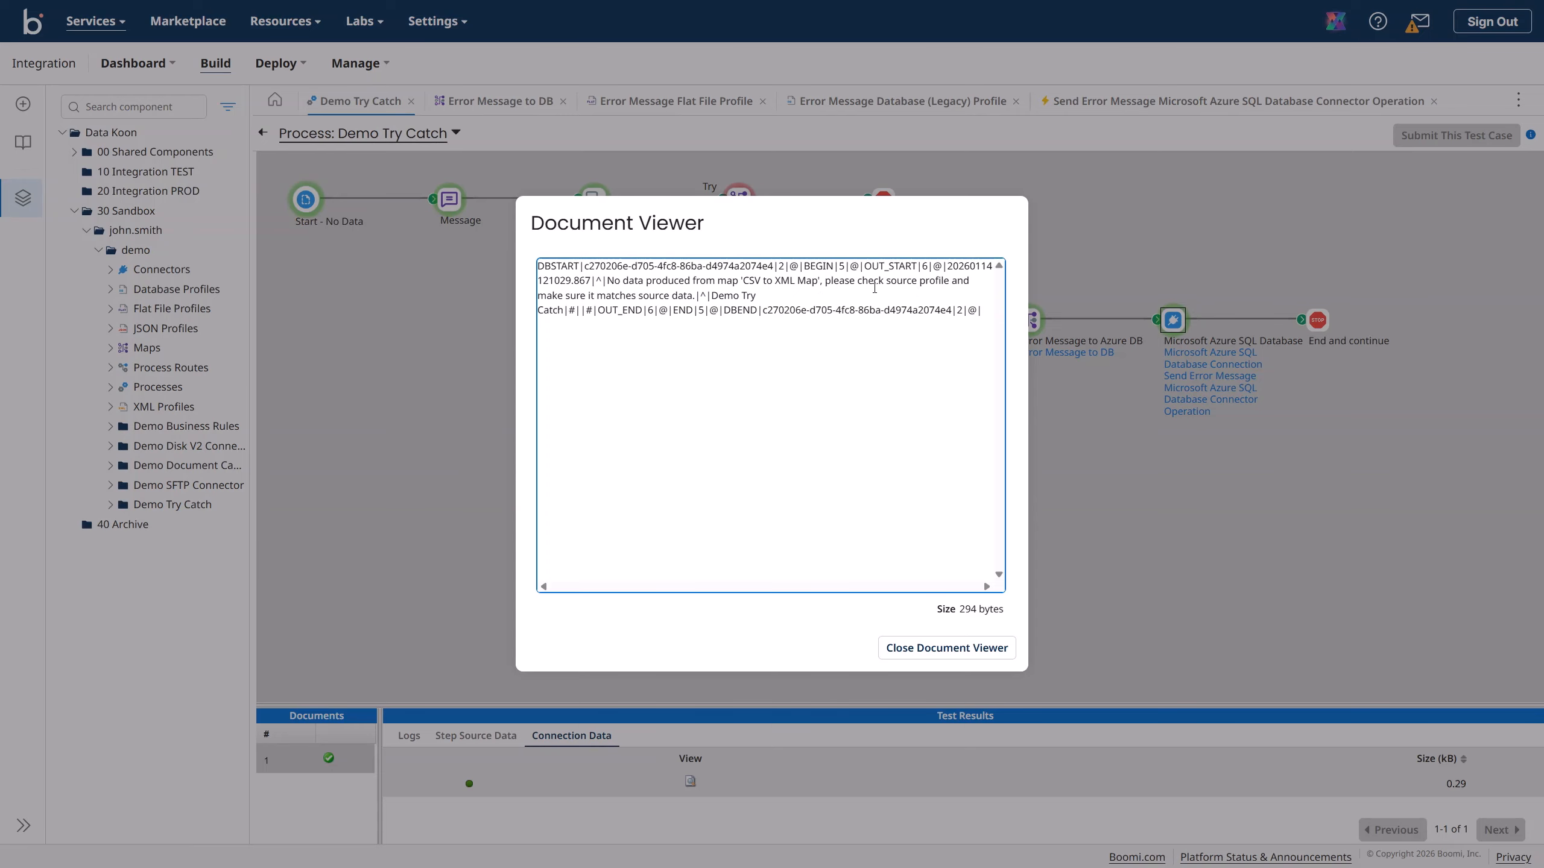
pyautogui.click(946, 648)
# - Switch to the database client, rerun select * from errors, and resize the columns to read the error_date, error_message and process_name values
pyautogui.moveTo(1543, 219); pyautogui.dragTo(869, 136)
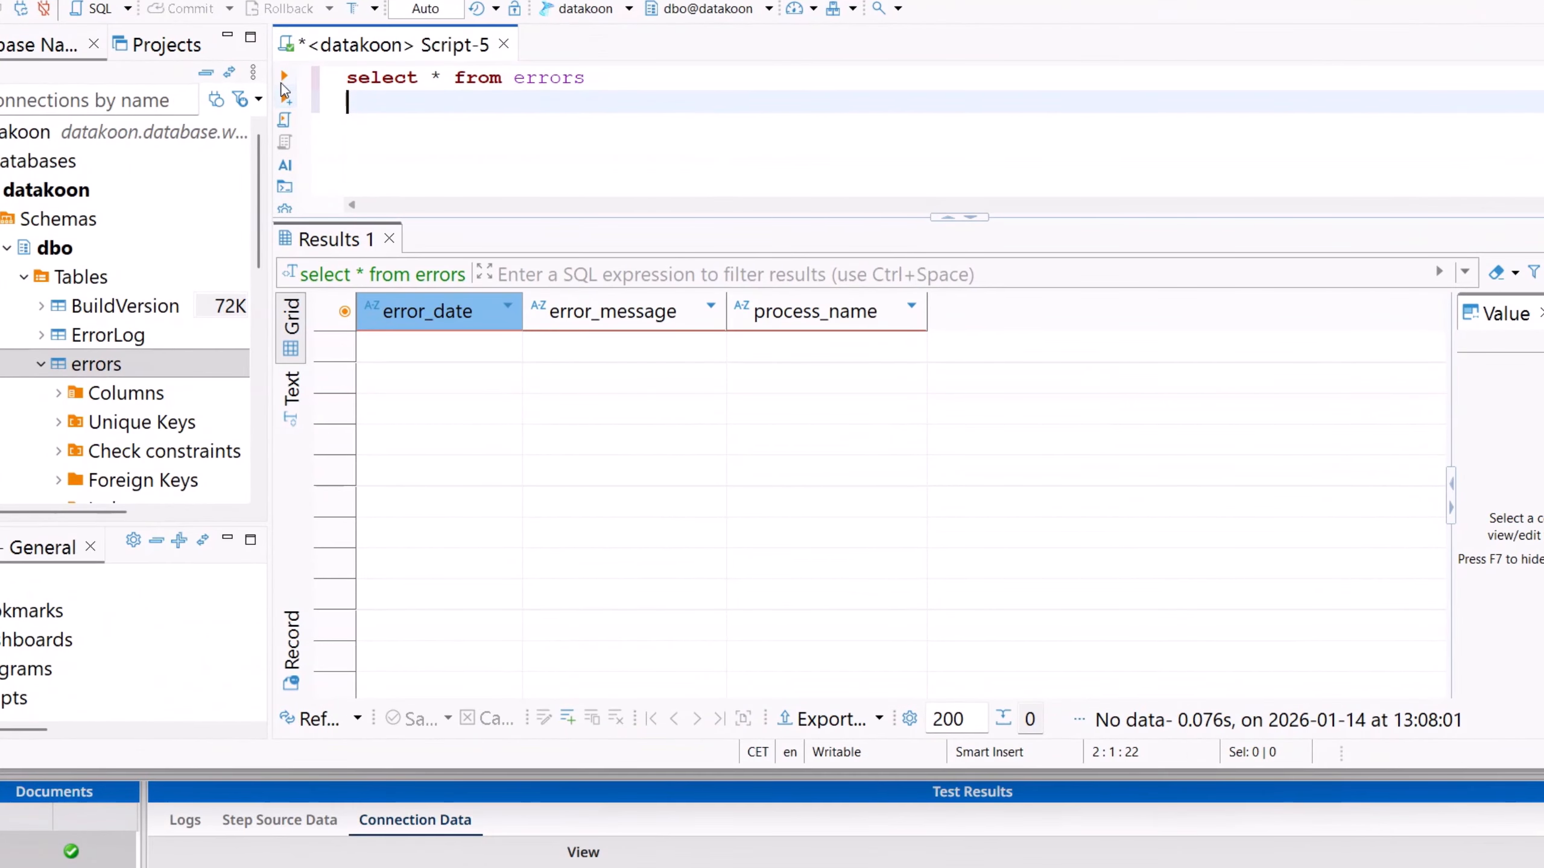
pyautogui.click(282, 80)
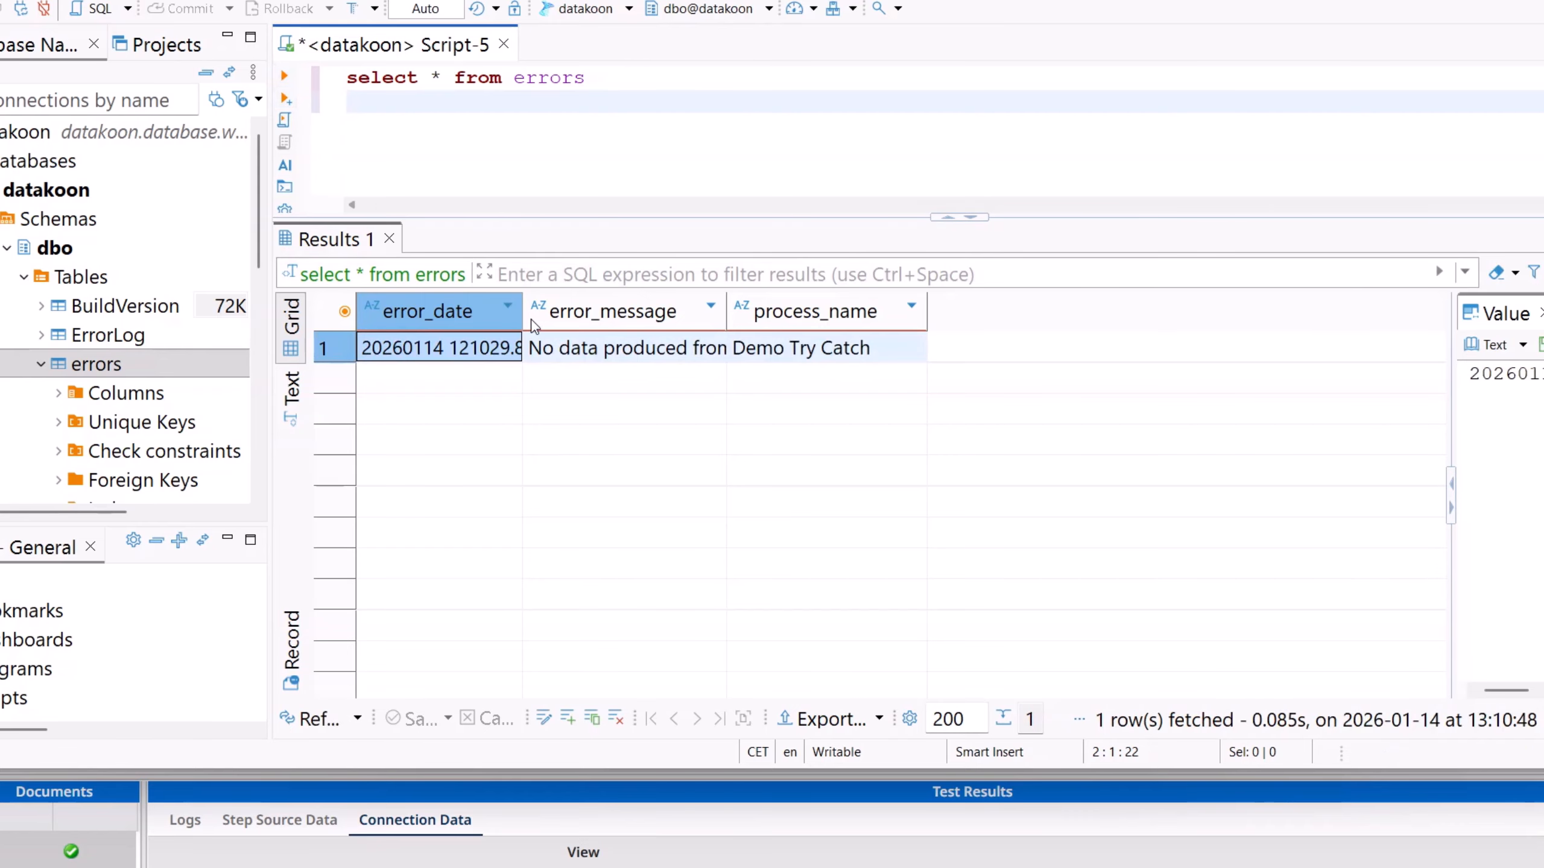
pyautogui.moveTo(533, 327); pyautogui.dragTo(618, 332)
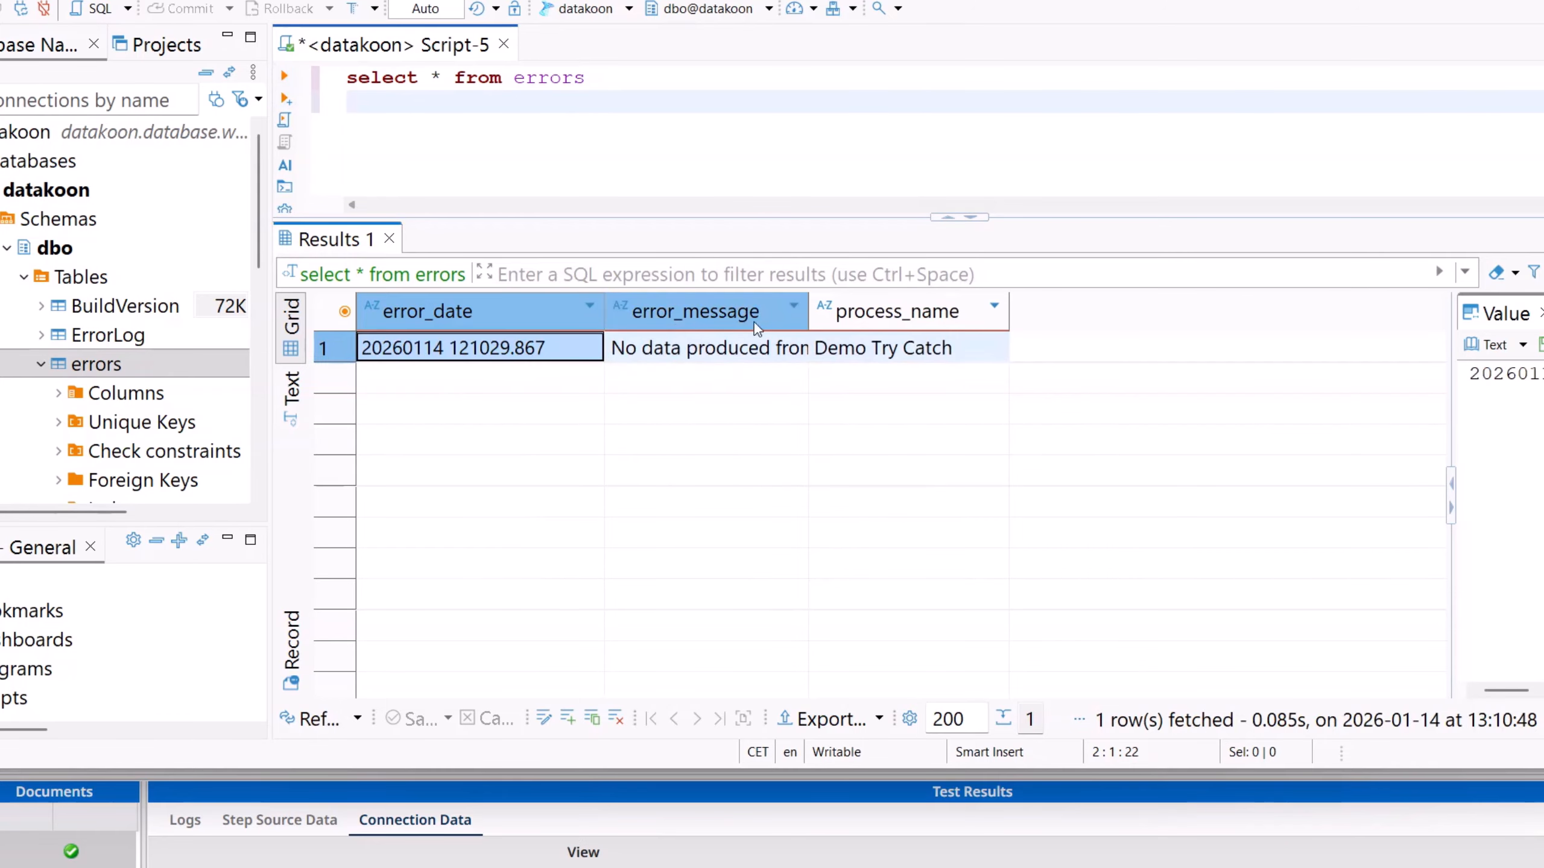
pyautogui.moveTo(811, 316); pyautogui.dragTo(992, 317)
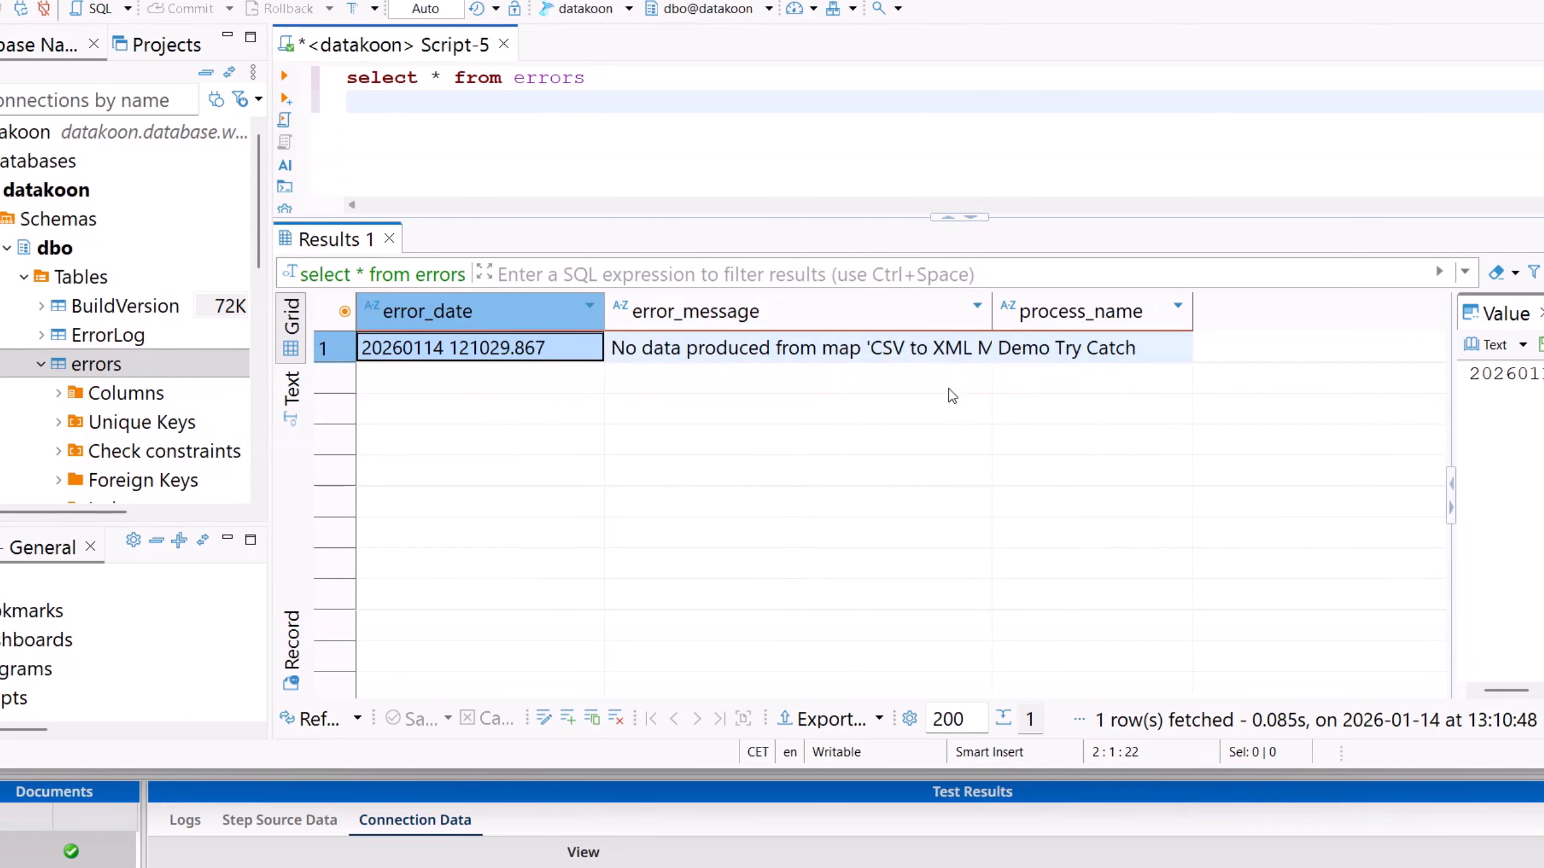
pyautogui.doubleClick(812, 356)
pyautogui.click(859, 354)
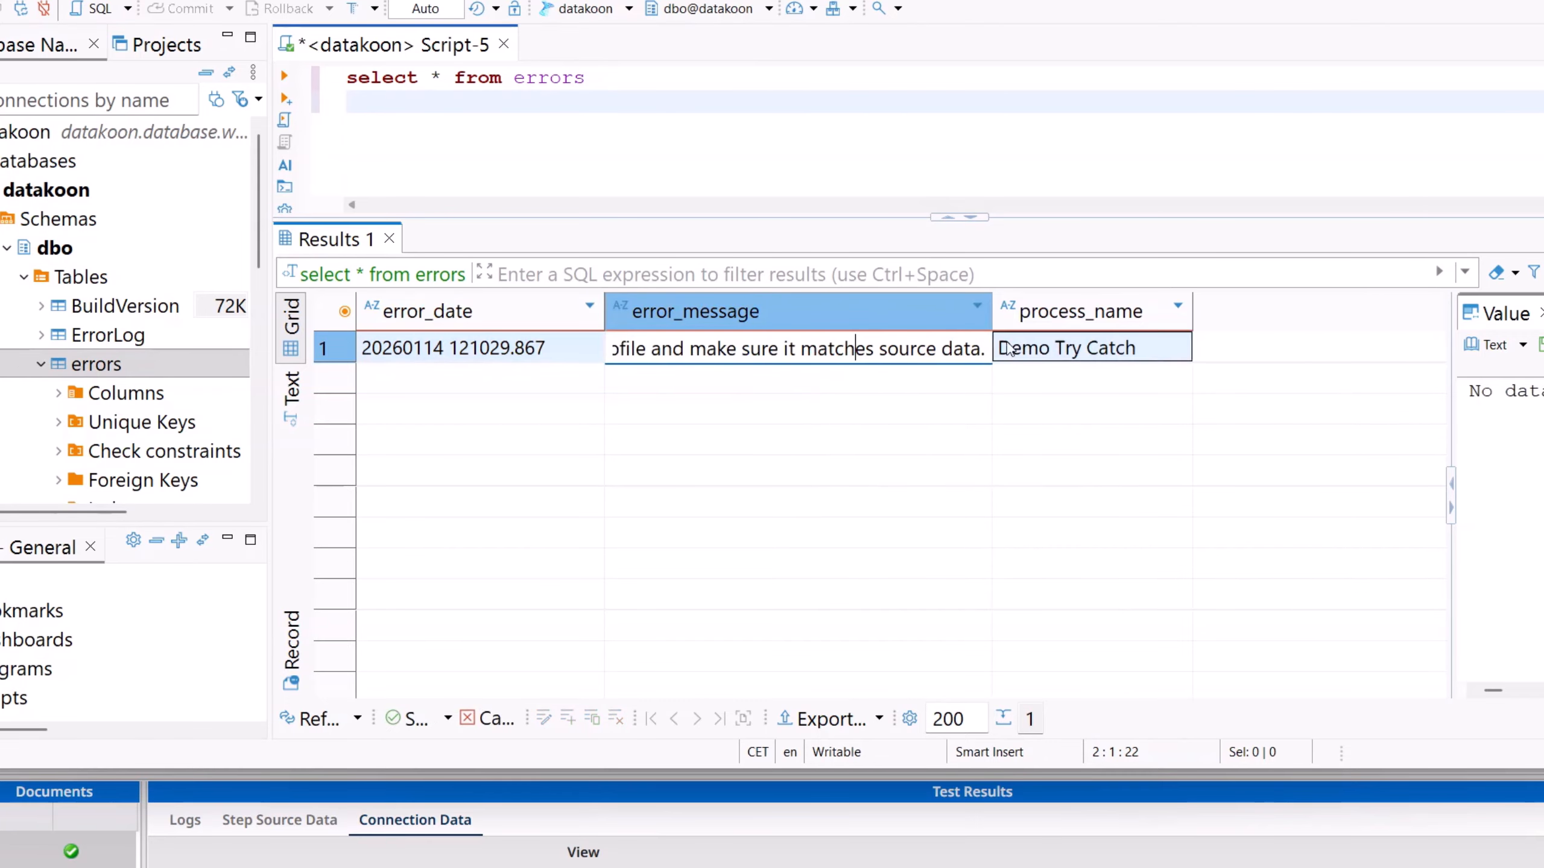
pyautogui.moveTo(992, 315); pyautogui.dragTo(1349, 314)
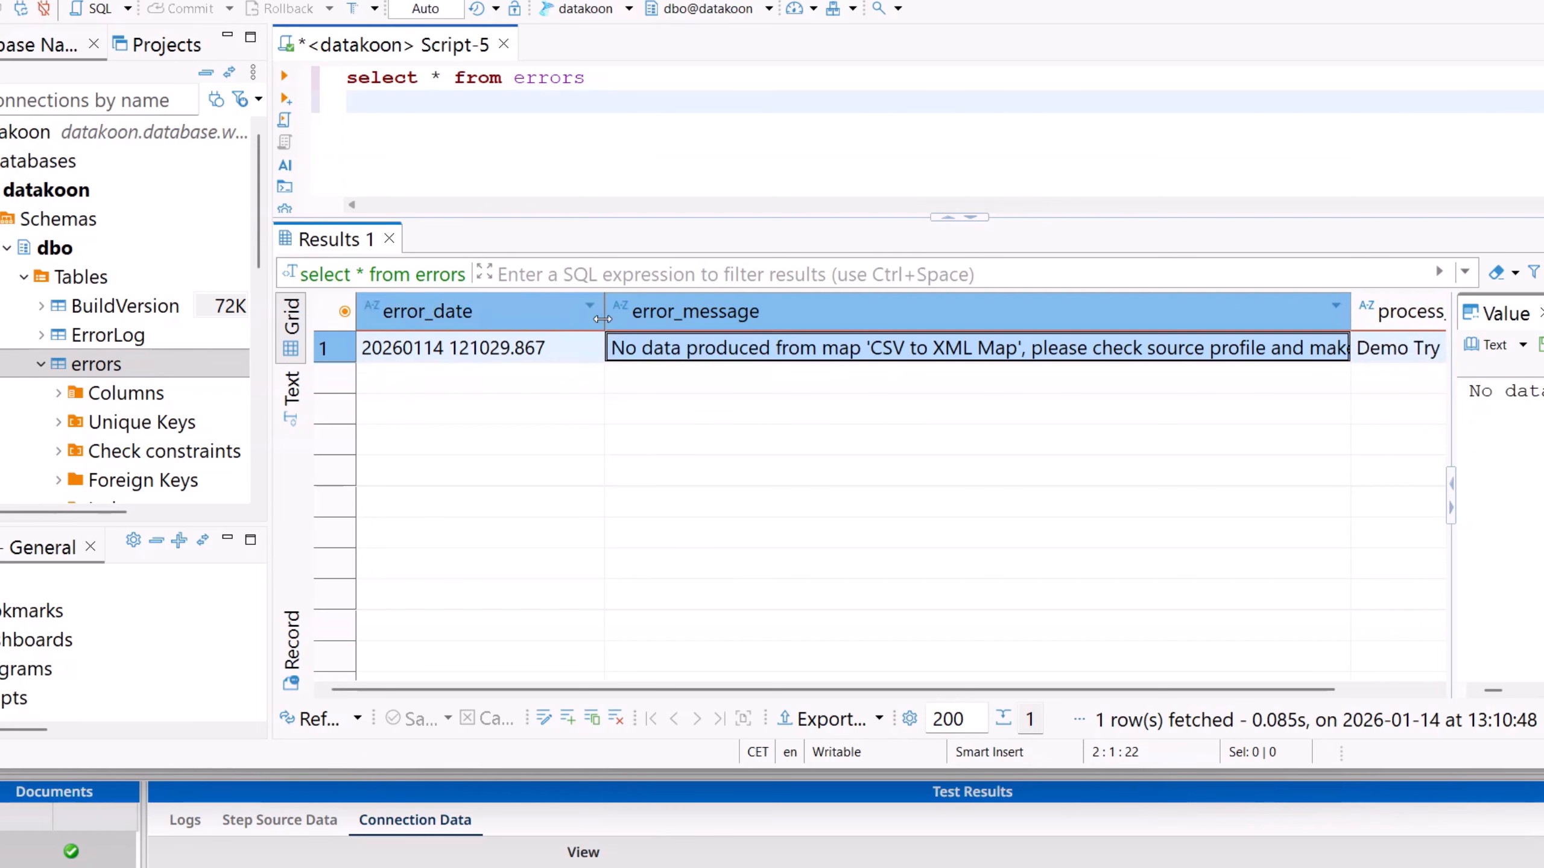
pyautogui.moveTo(604, 314); pyautogui.dragTo(454, 314)
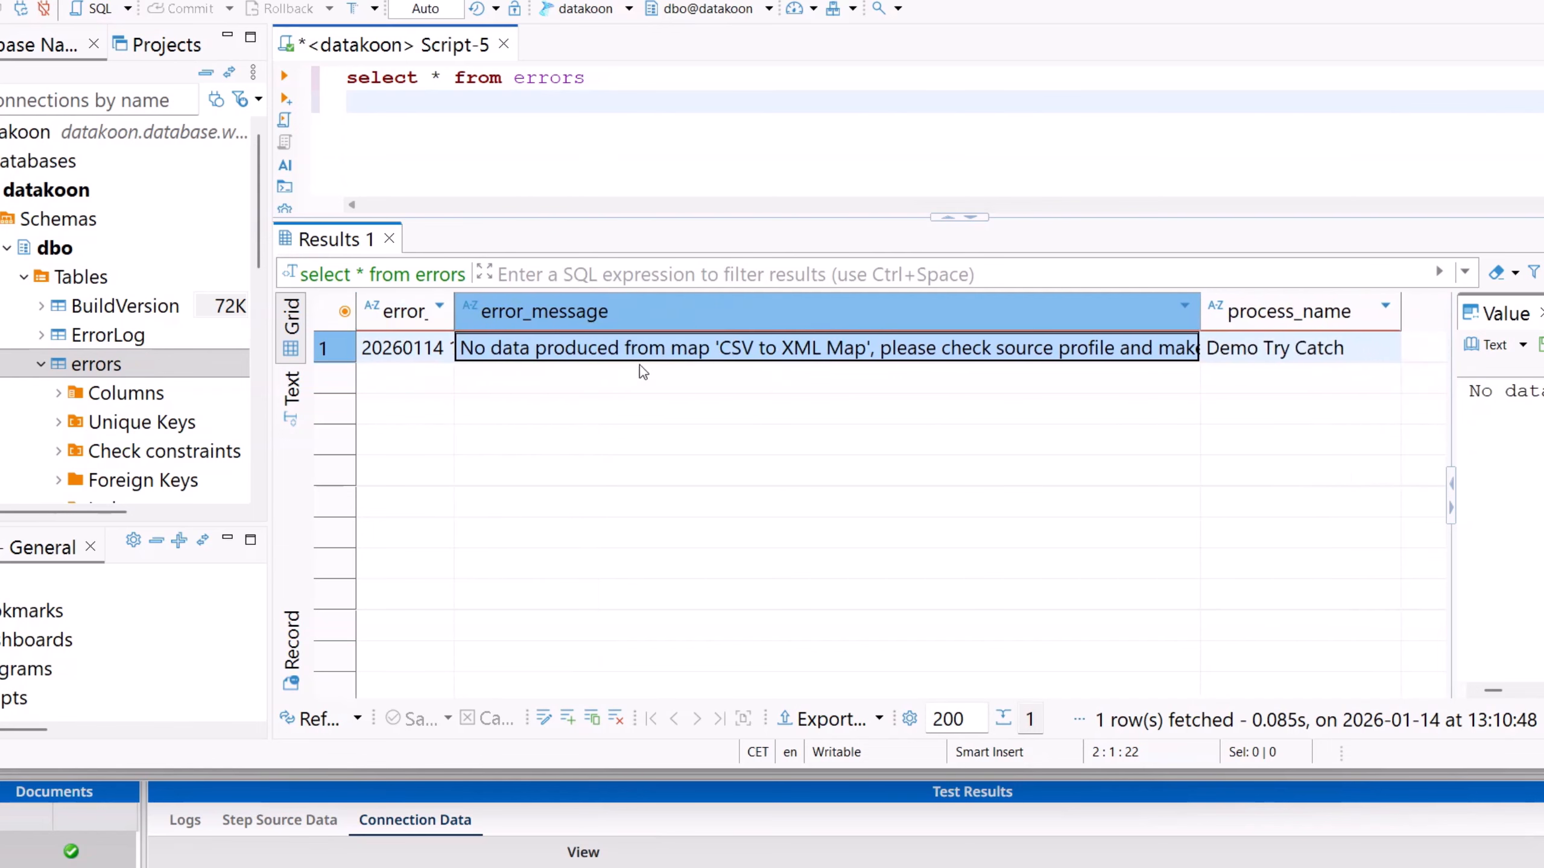
pyautogui.moveTo(1199, 311); pyautogui.dragTo(1050, 310)
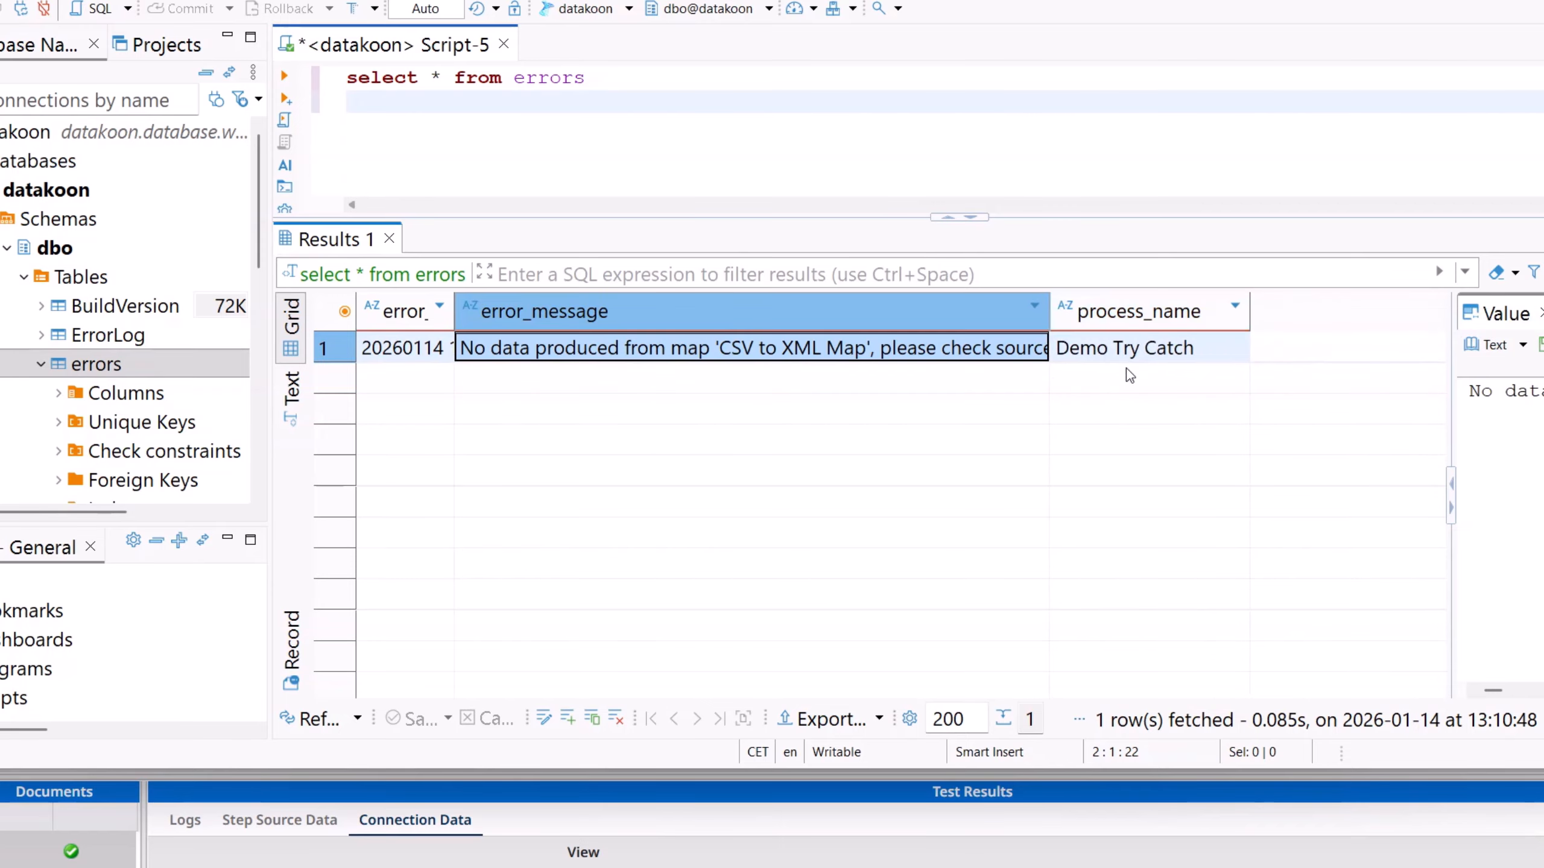
pyautogui.click(1140, 352)
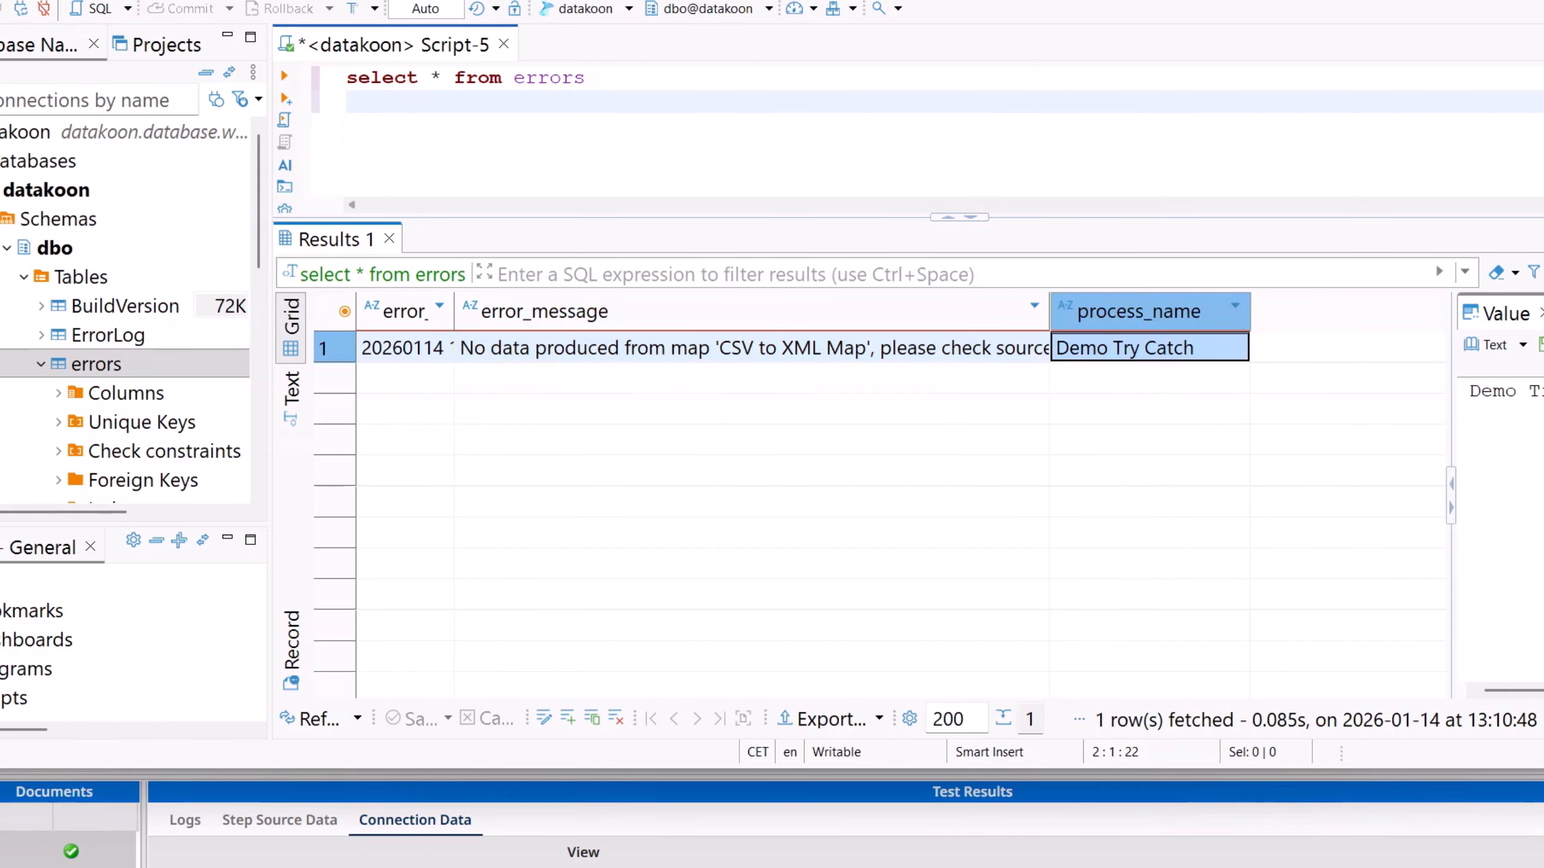
# - Switch back to Boomi and leave test mode for the Demo Try Catch process
pyautogui.moveTo(988, 1); pyautogui.dragTo(1543, 7)
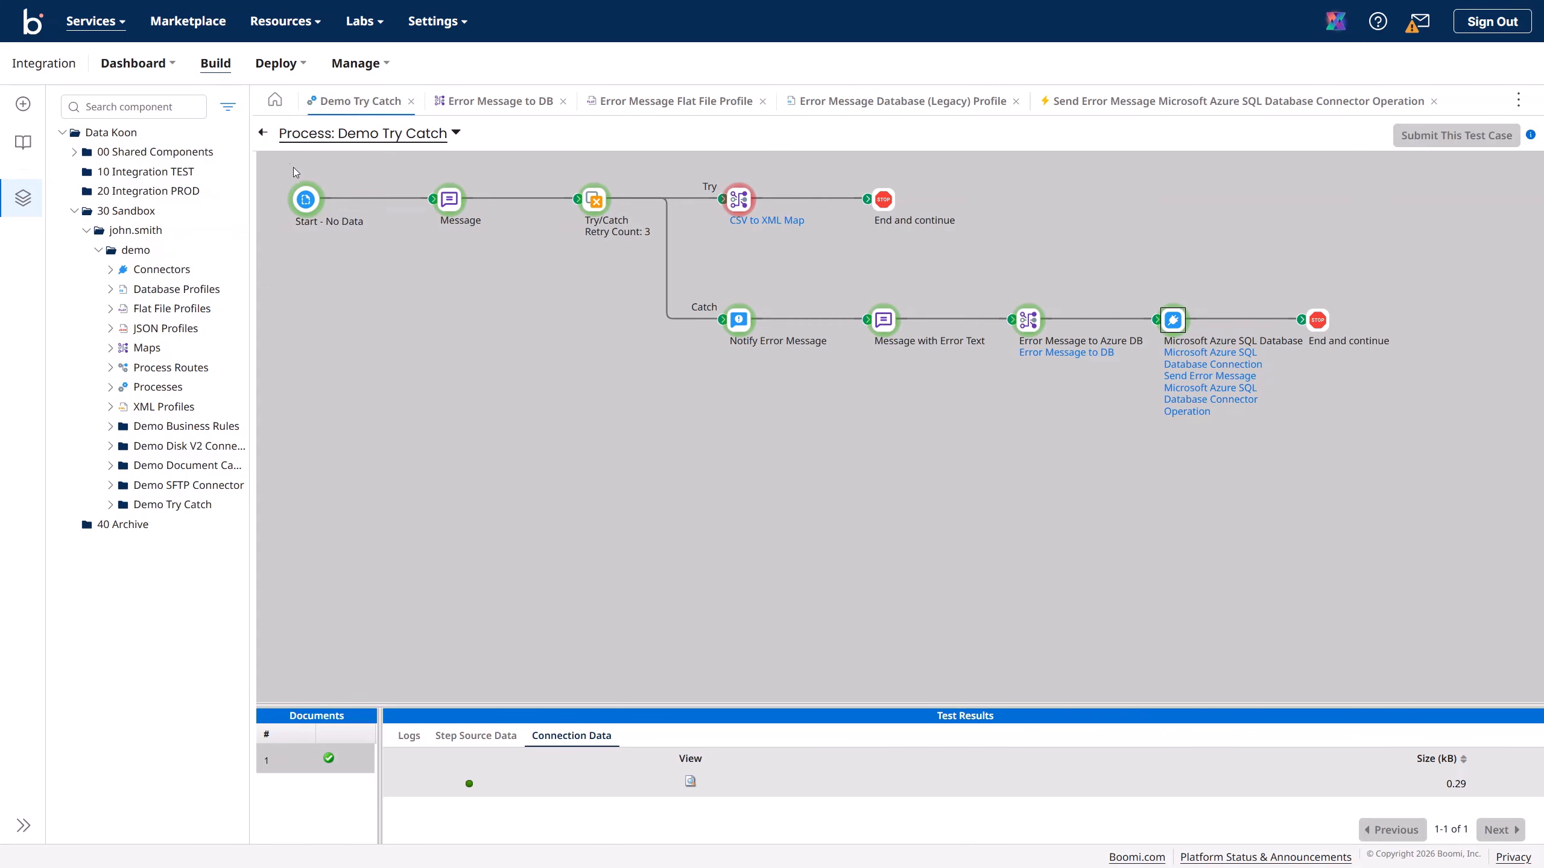
pyautogui.click(262, 133)
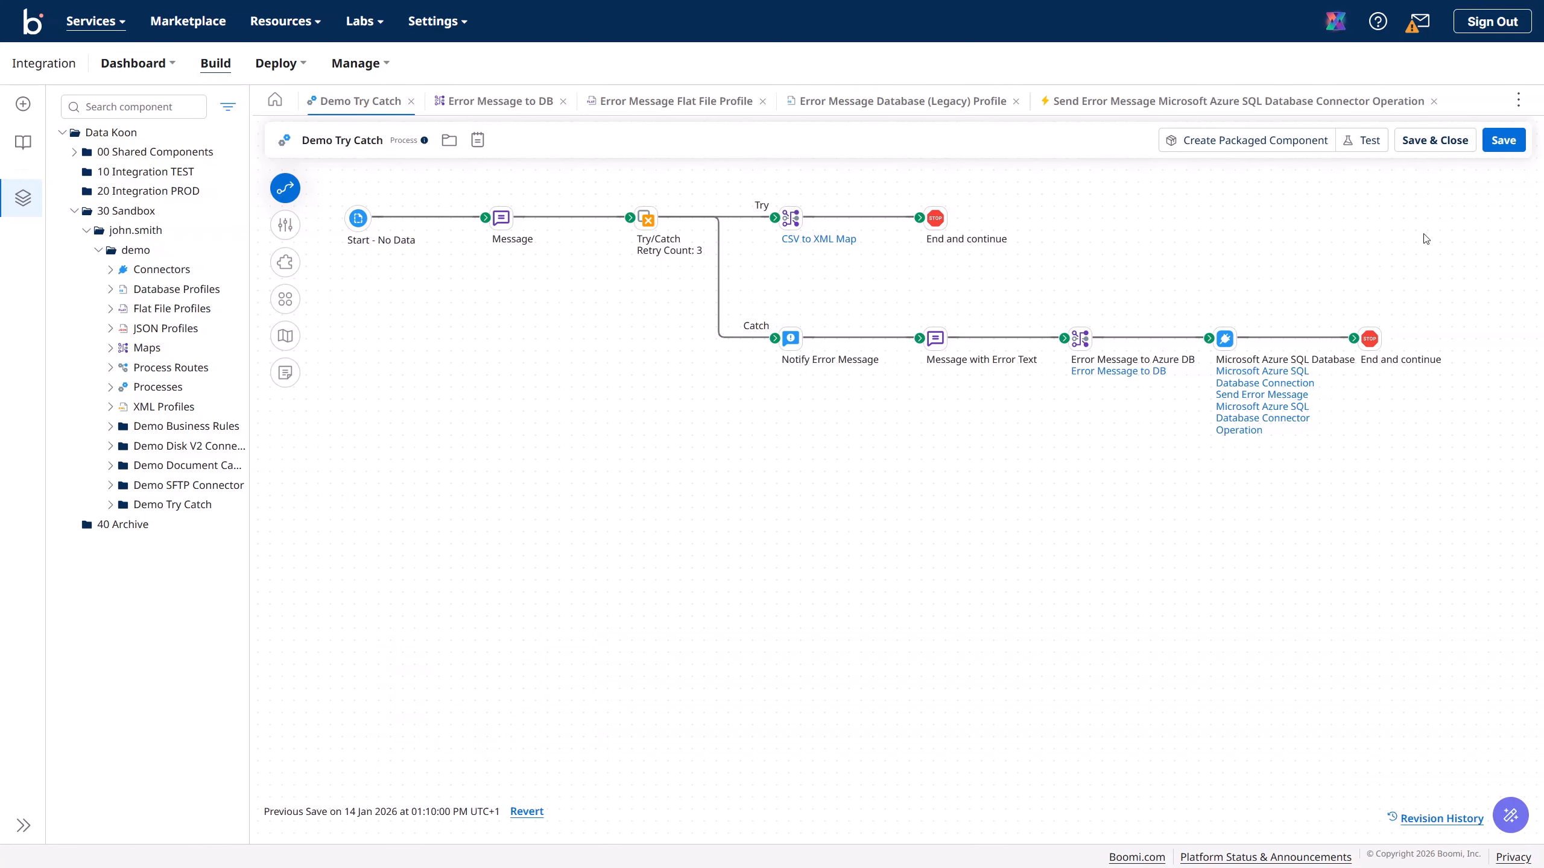
# - Save the Demo Try Catch process, then open the Demo Business Rules process and collapse the component explorer
pyautogui.click(1502, 142)
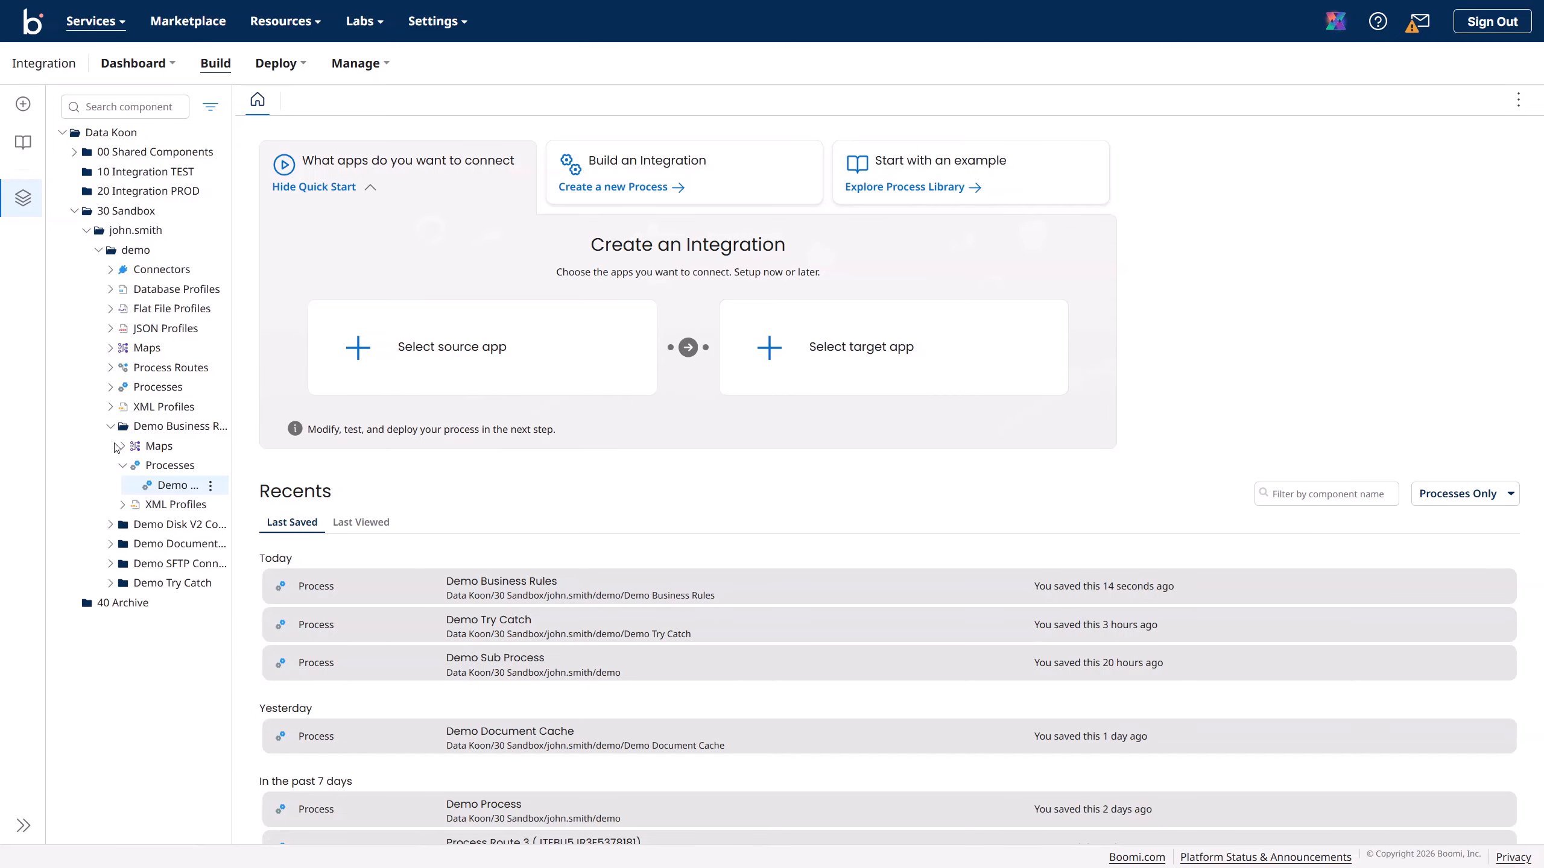
pyautogui.click(163, 485)
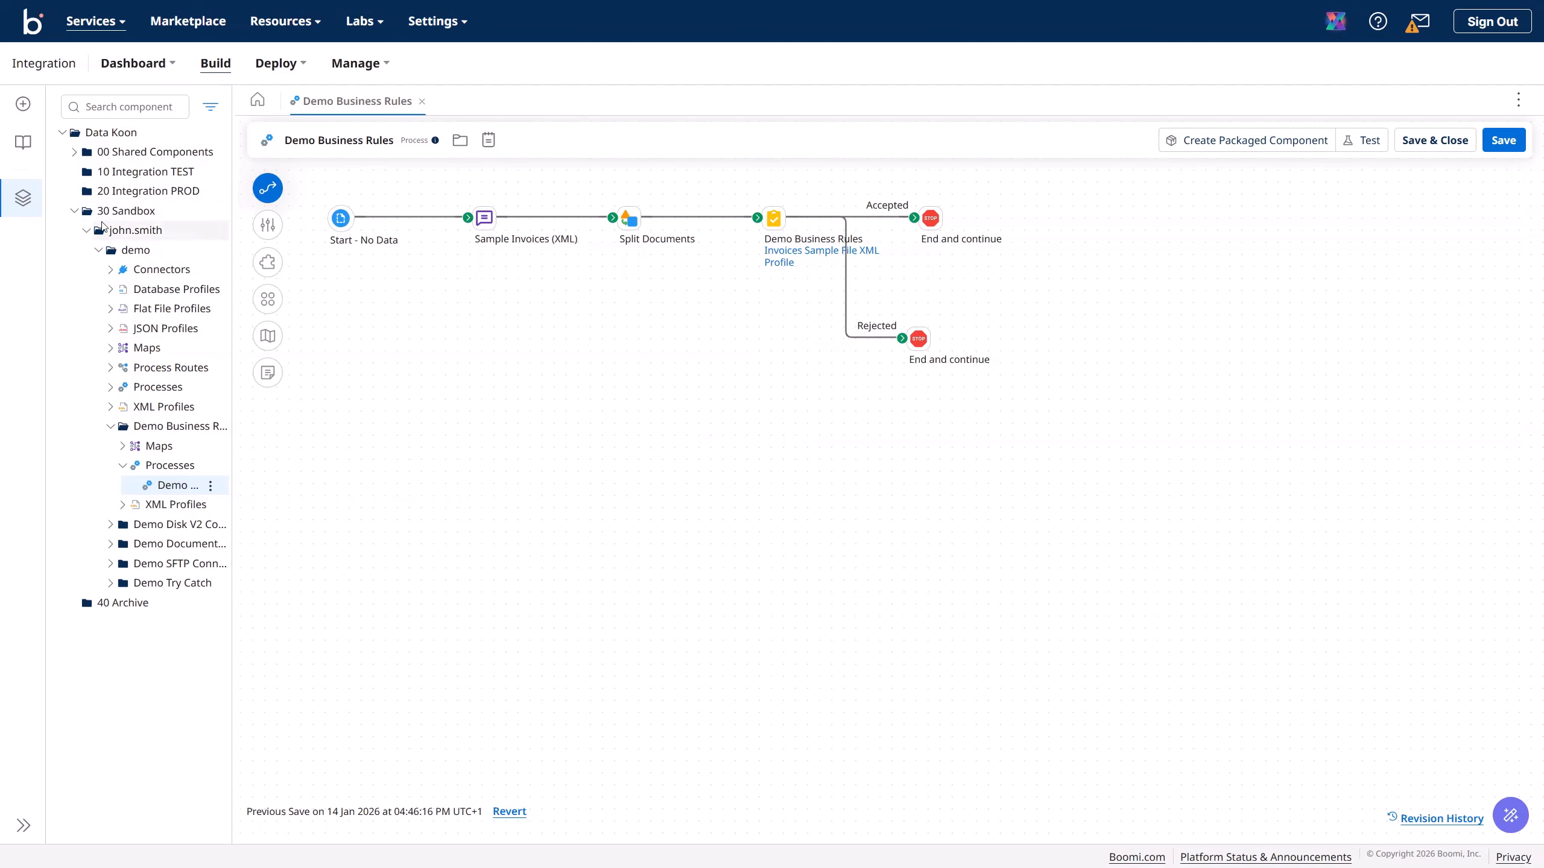
pyautogui.click(212, 210)
pyautogui.moveTo(231, 202); pyautogui.dragTo(83, 202)
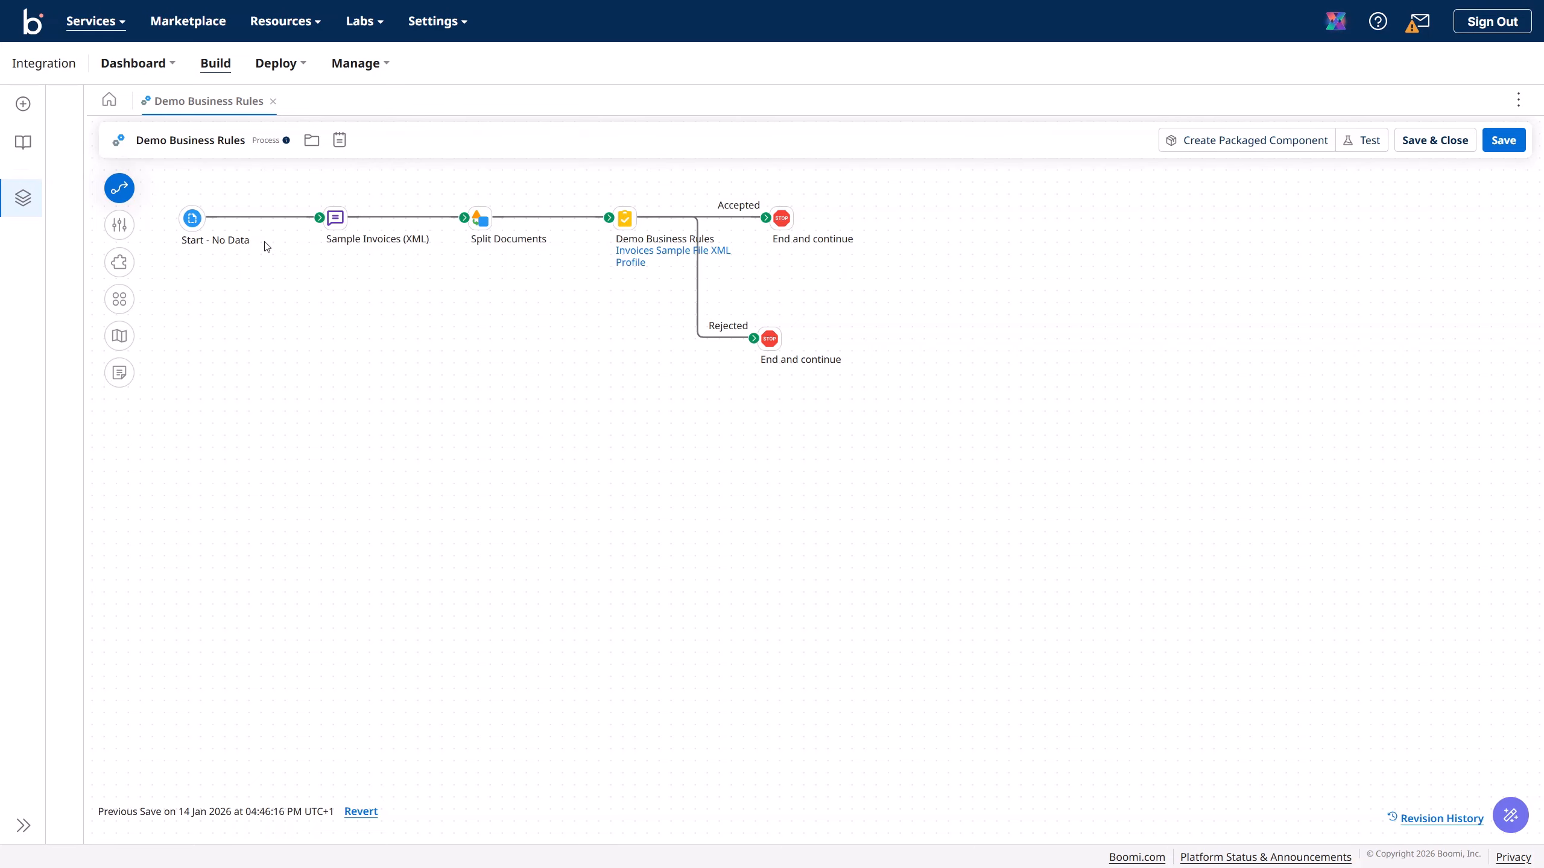
# - Save the Demo Business Rules process and run a test of it on the Data Koon TEST runtime
pyautogui.moveTo(530, 244)
pyautogui.click(1500, 146)
pyautogui.click(1363, 141)
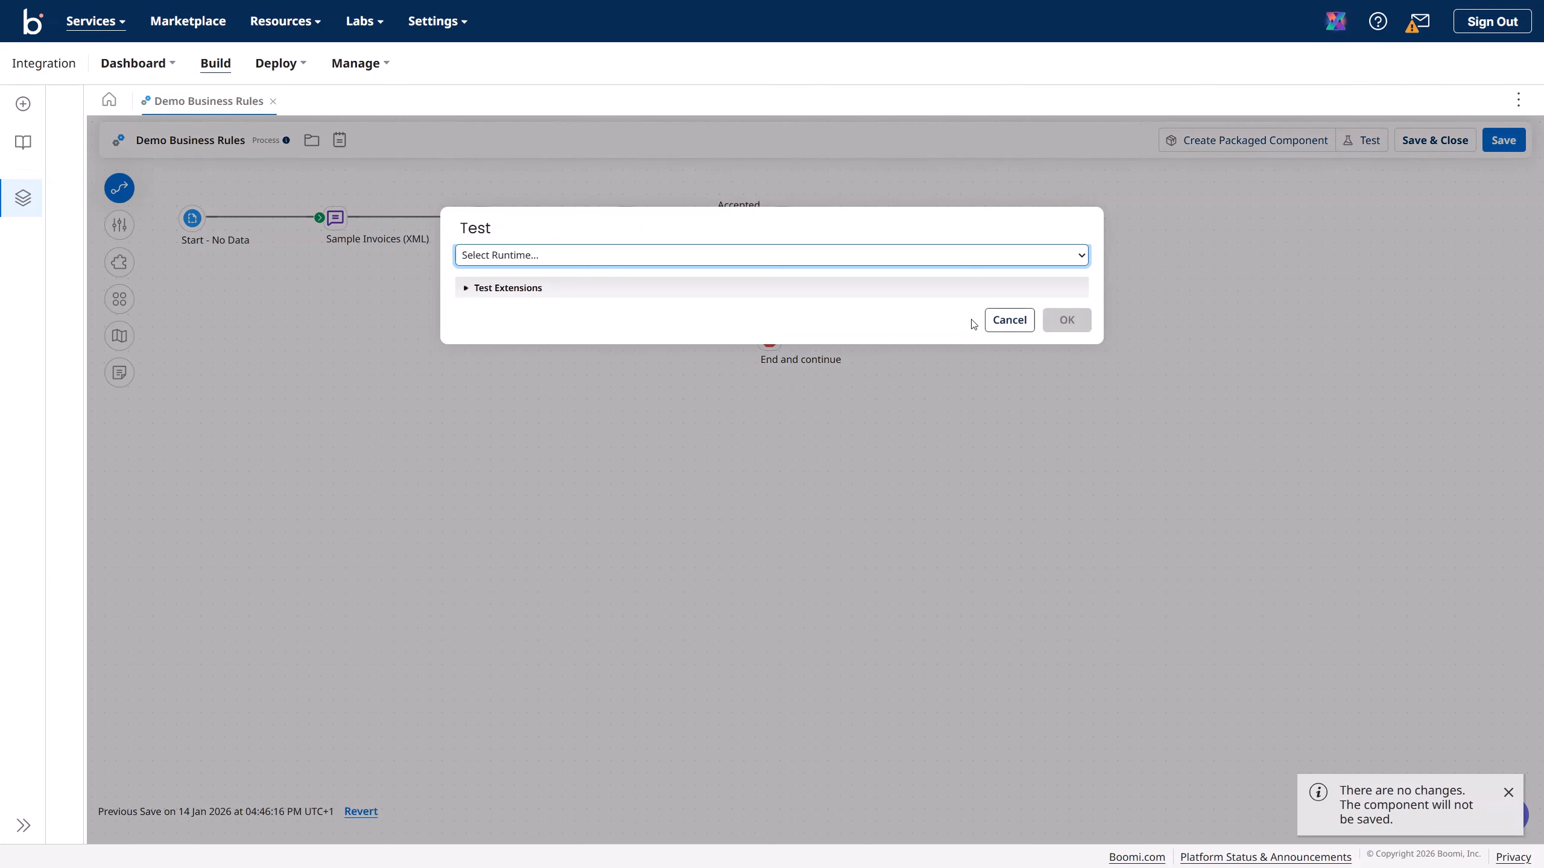
pyautogui.click(900, 256)
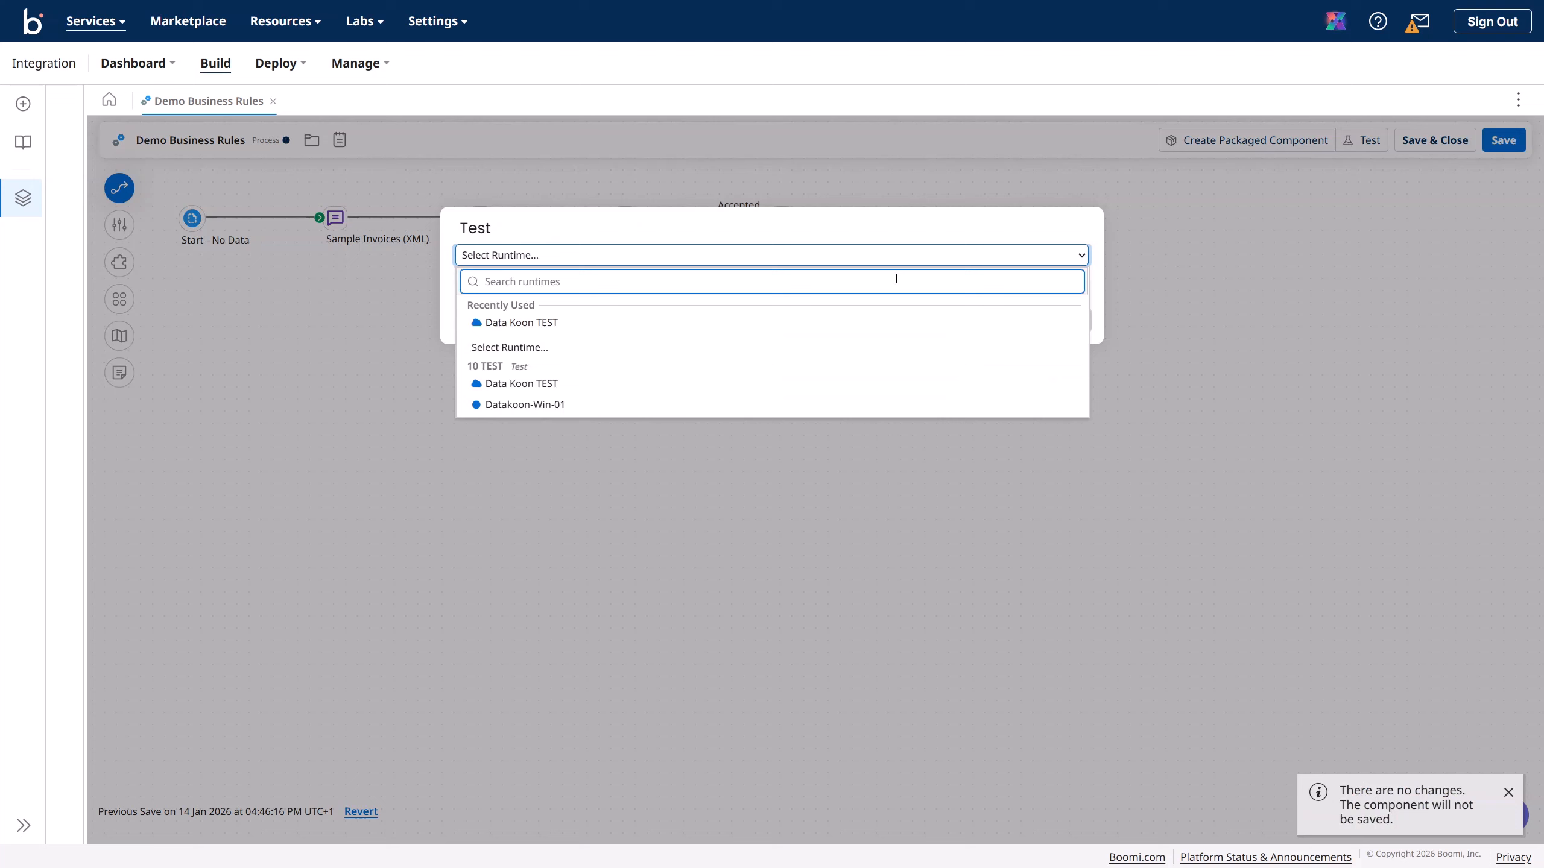
pyautogui.click(861, 322)
pyautogui.click(1069, 318)
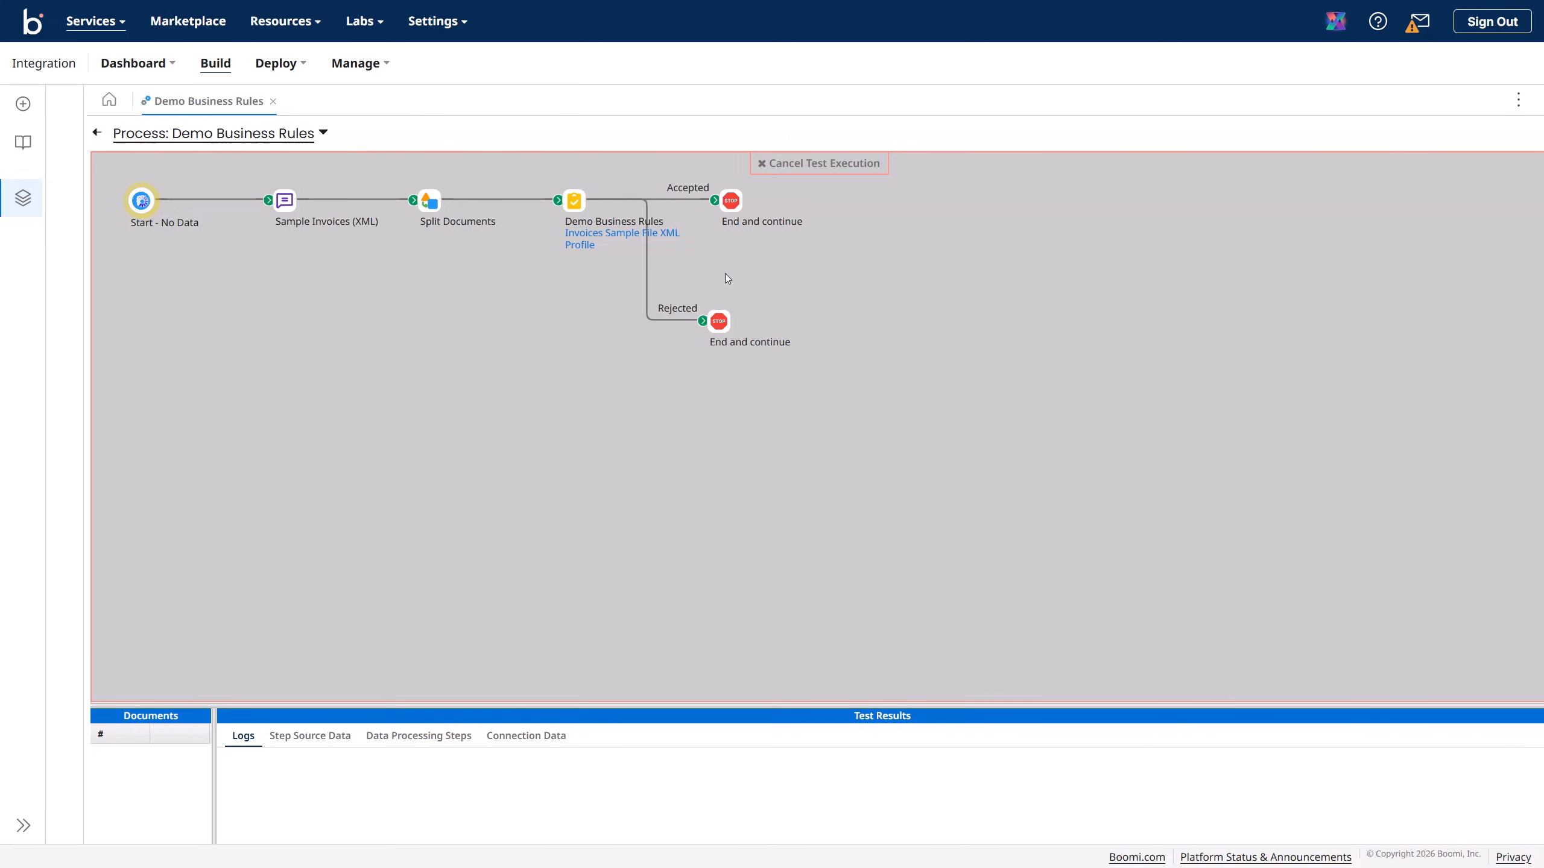
# - Examine total_amount and payment_status in the source document of the Accepted path's End and continue step, then close the viewer
pyautogui.click(729, 202)
pyautogui.click(310, 736)
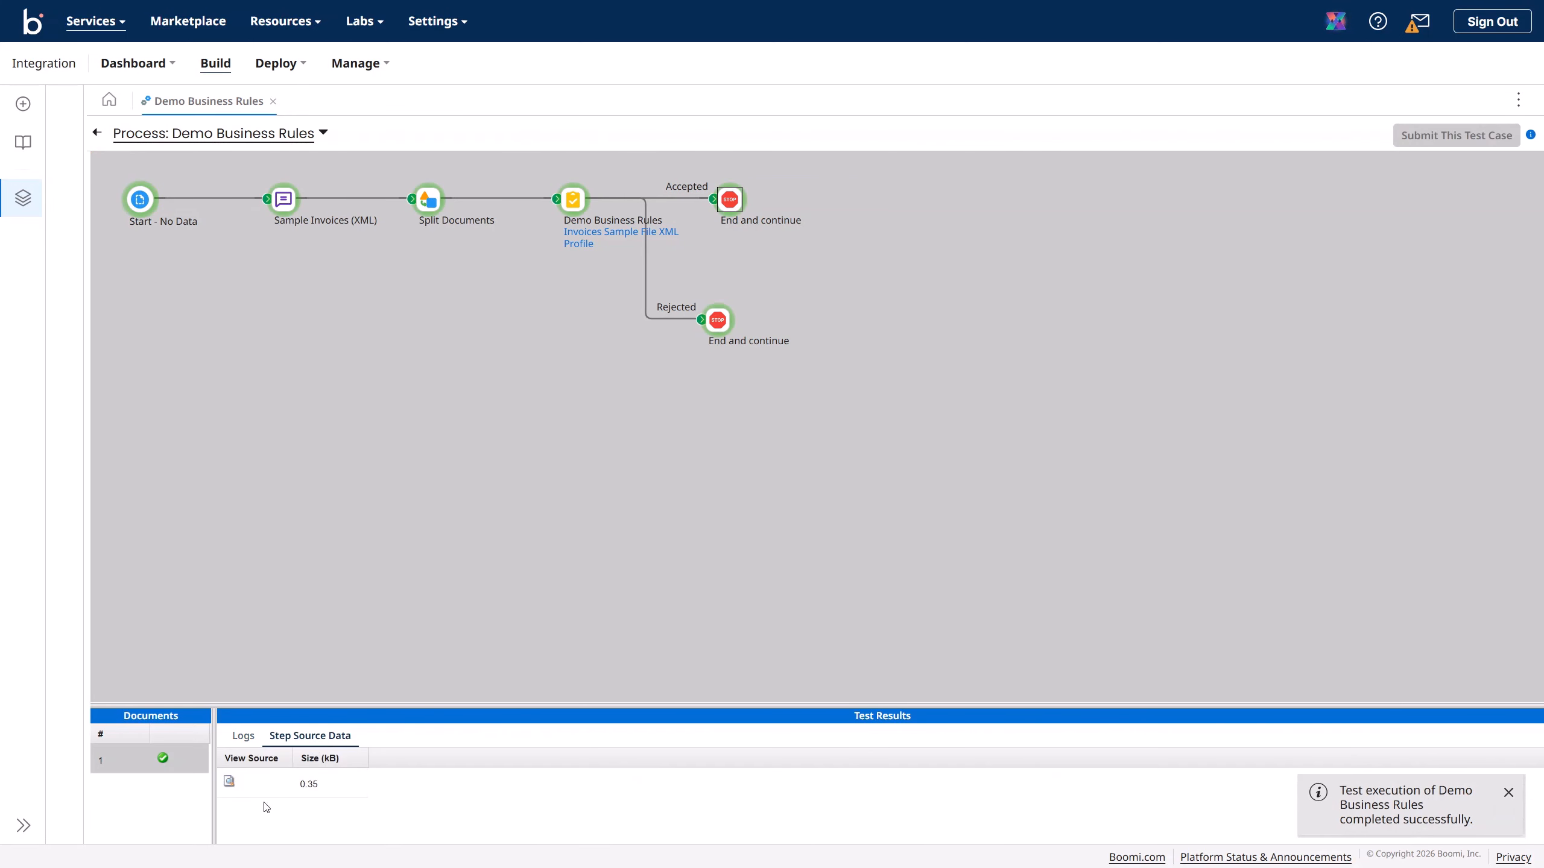
pyautogui.click(229, 781)
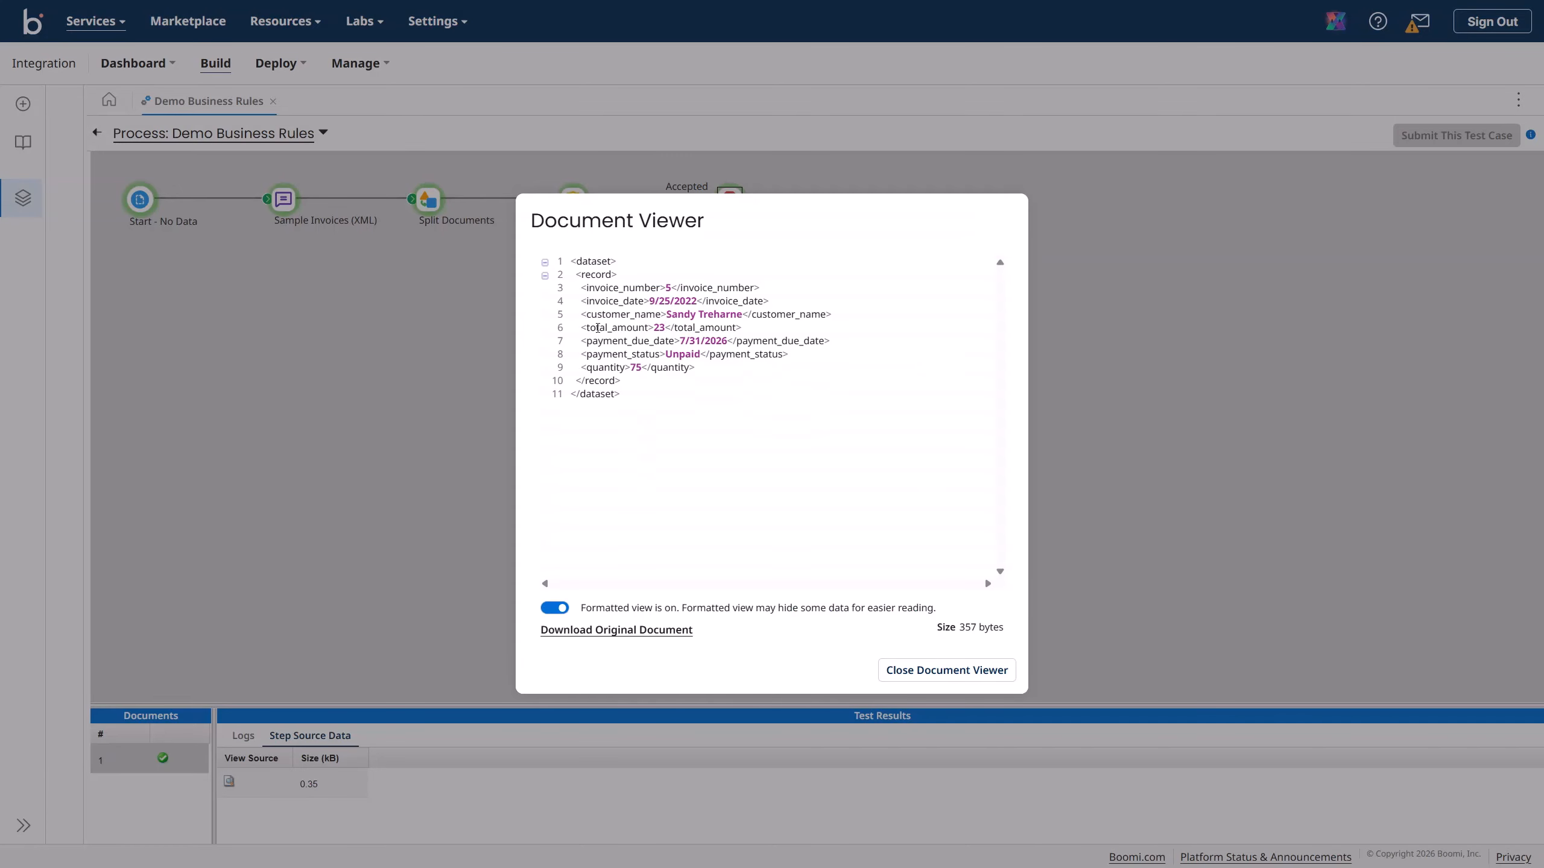
pyautogui.moveTo(578, 331); pyautogui.dragTo(742, 329)
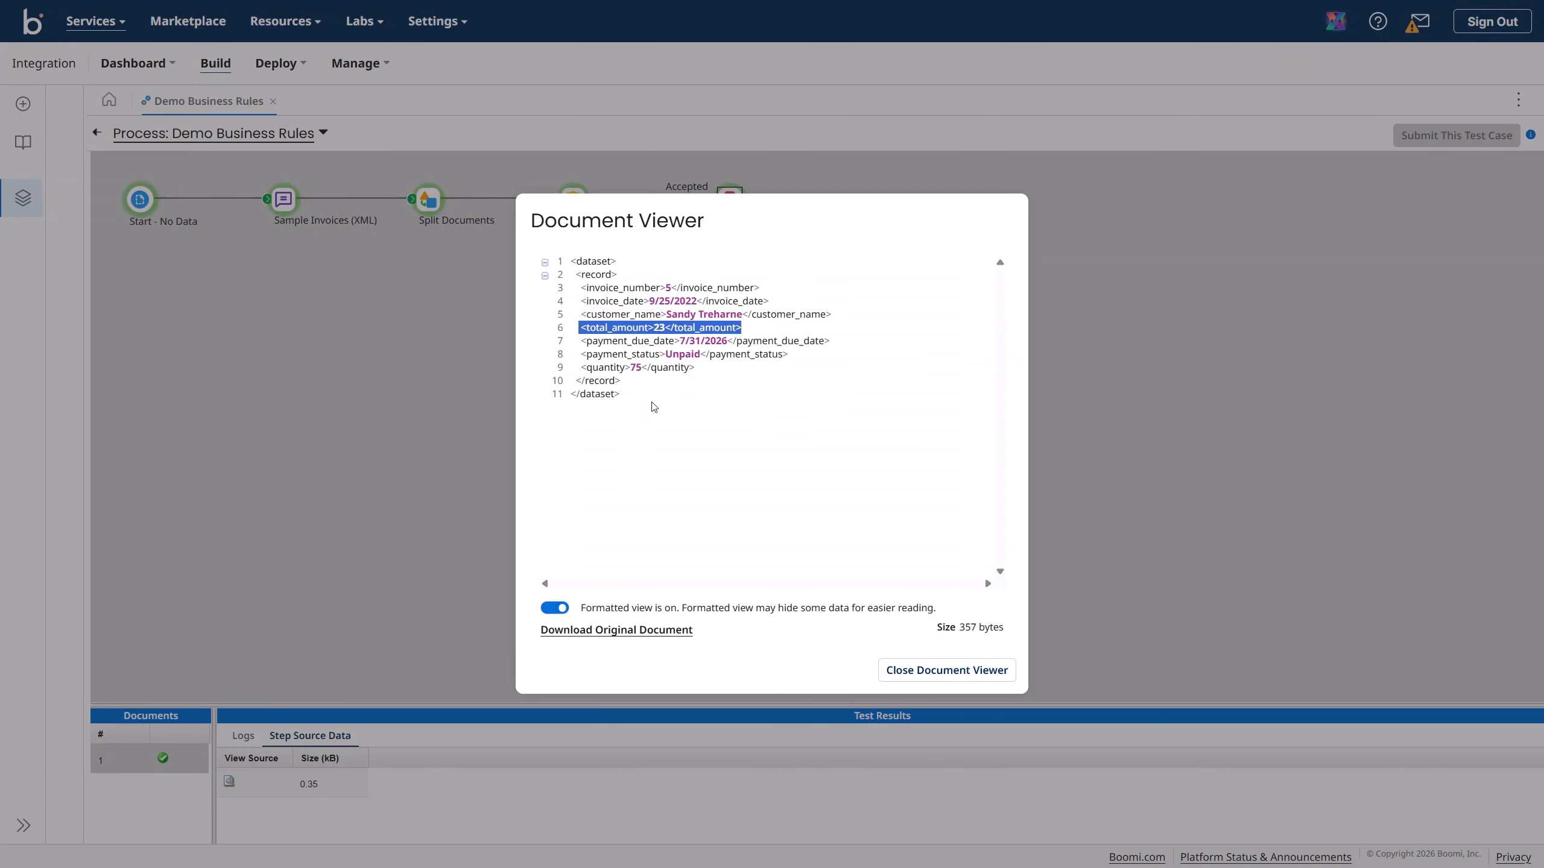
pyautogui.click(642, 358)
pyautogui.moveTo(578, 358); pyautogui.dragTo(785, 357)
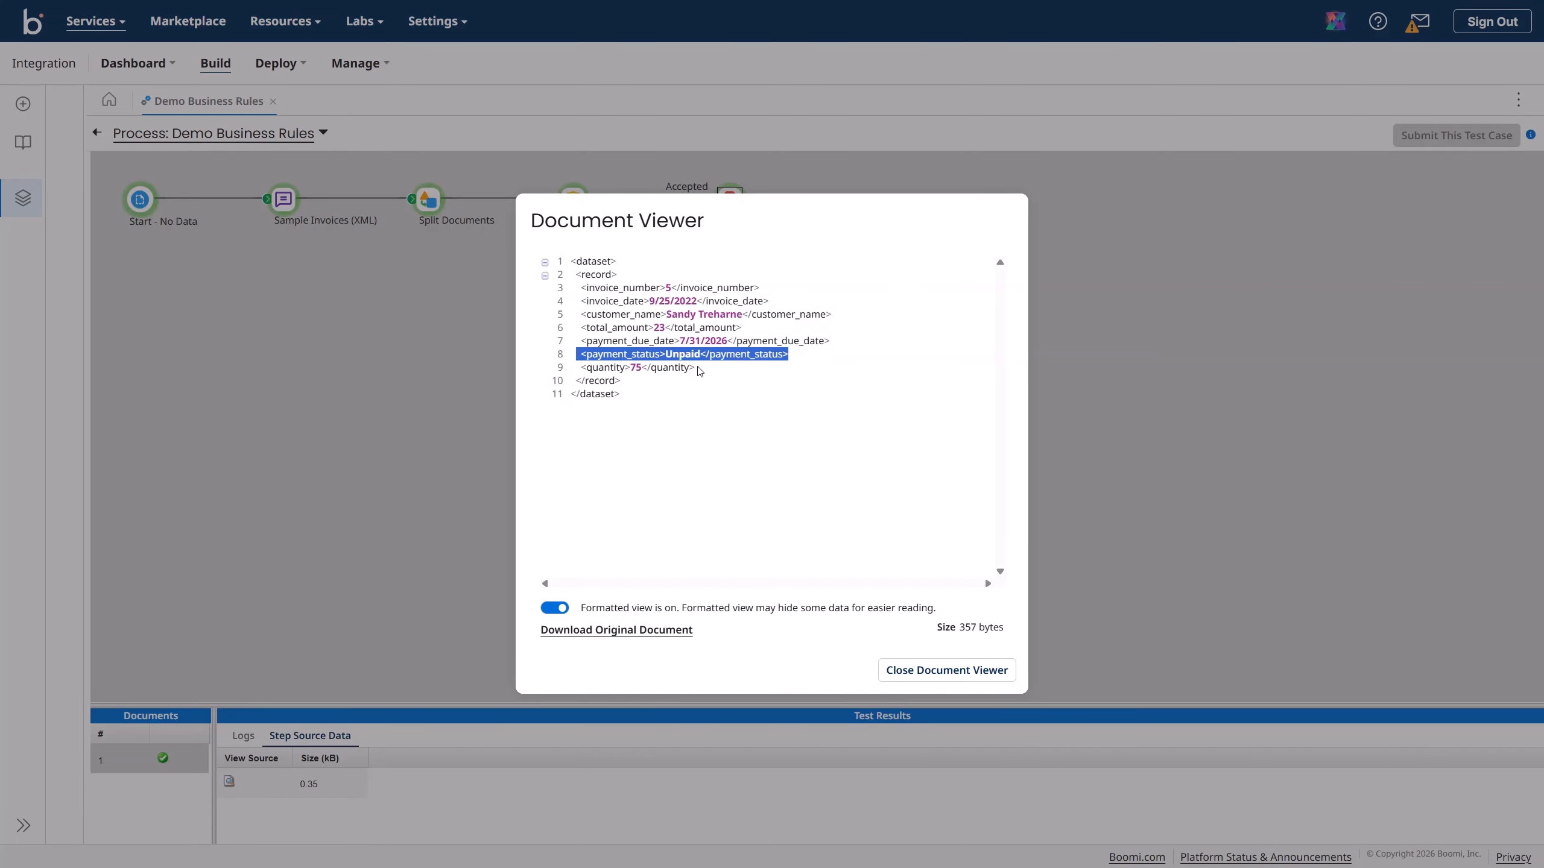
pyautogui.click(715, 392)
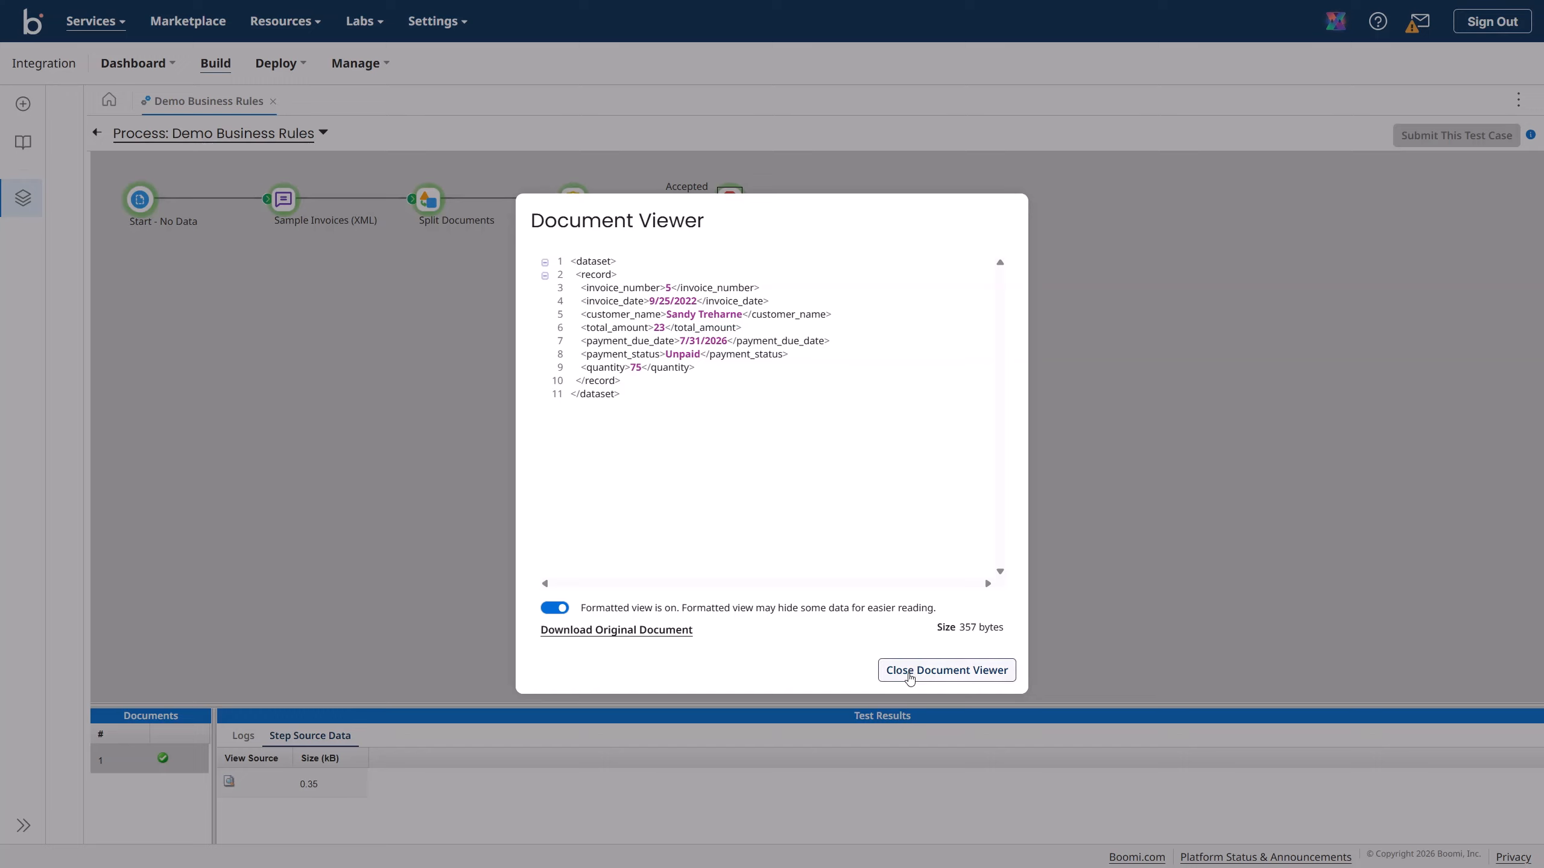
pyautogui.click(912, 672)
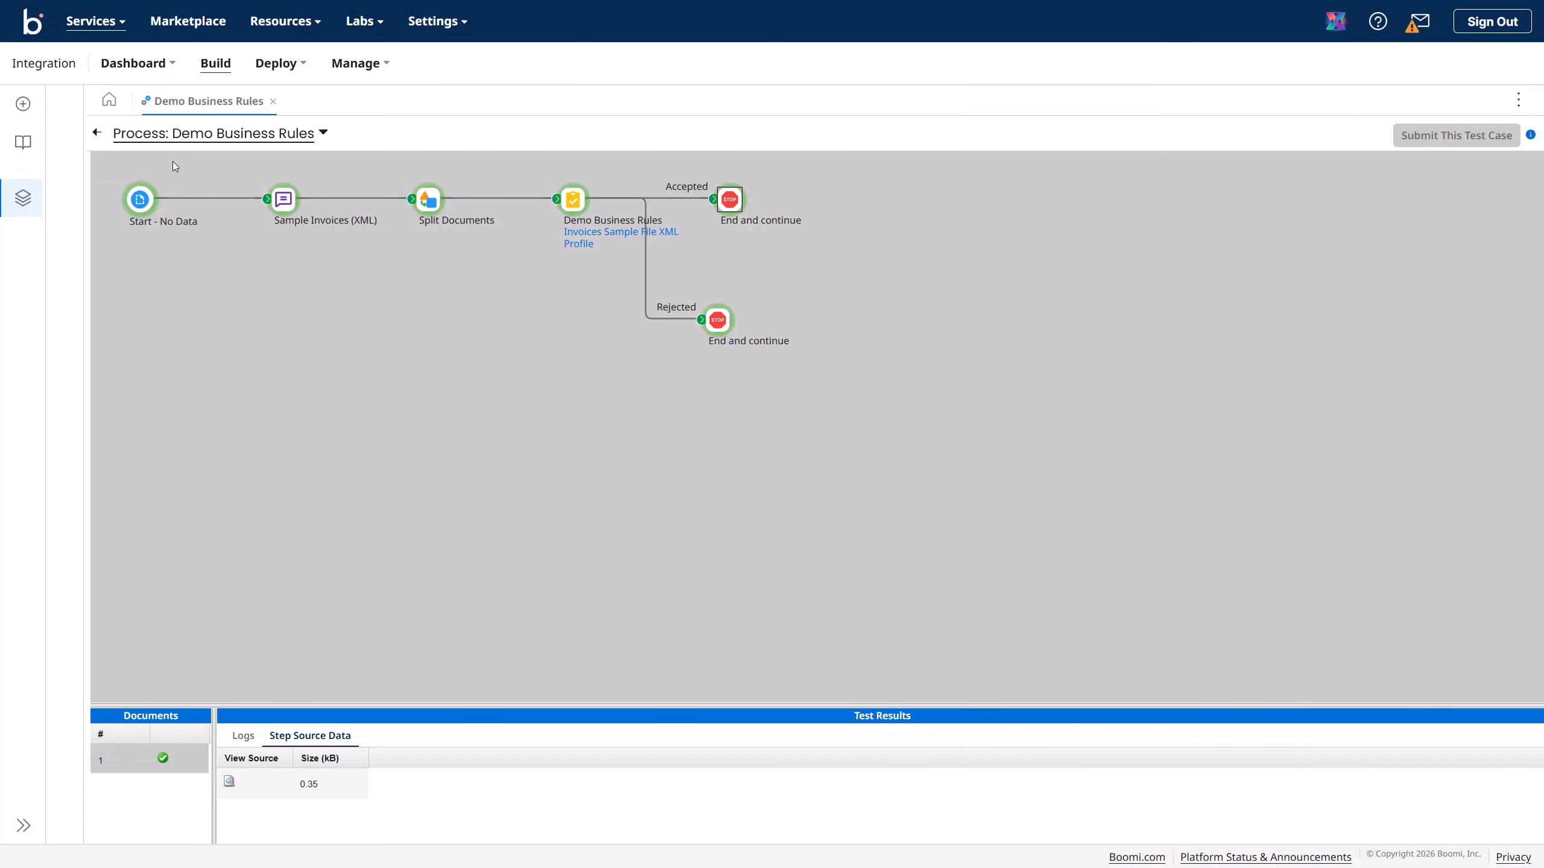
# - Leave test mode and review the rule's name, inputs and conditions in the Demo Business Rules step
pyautogui.click(97, 133)
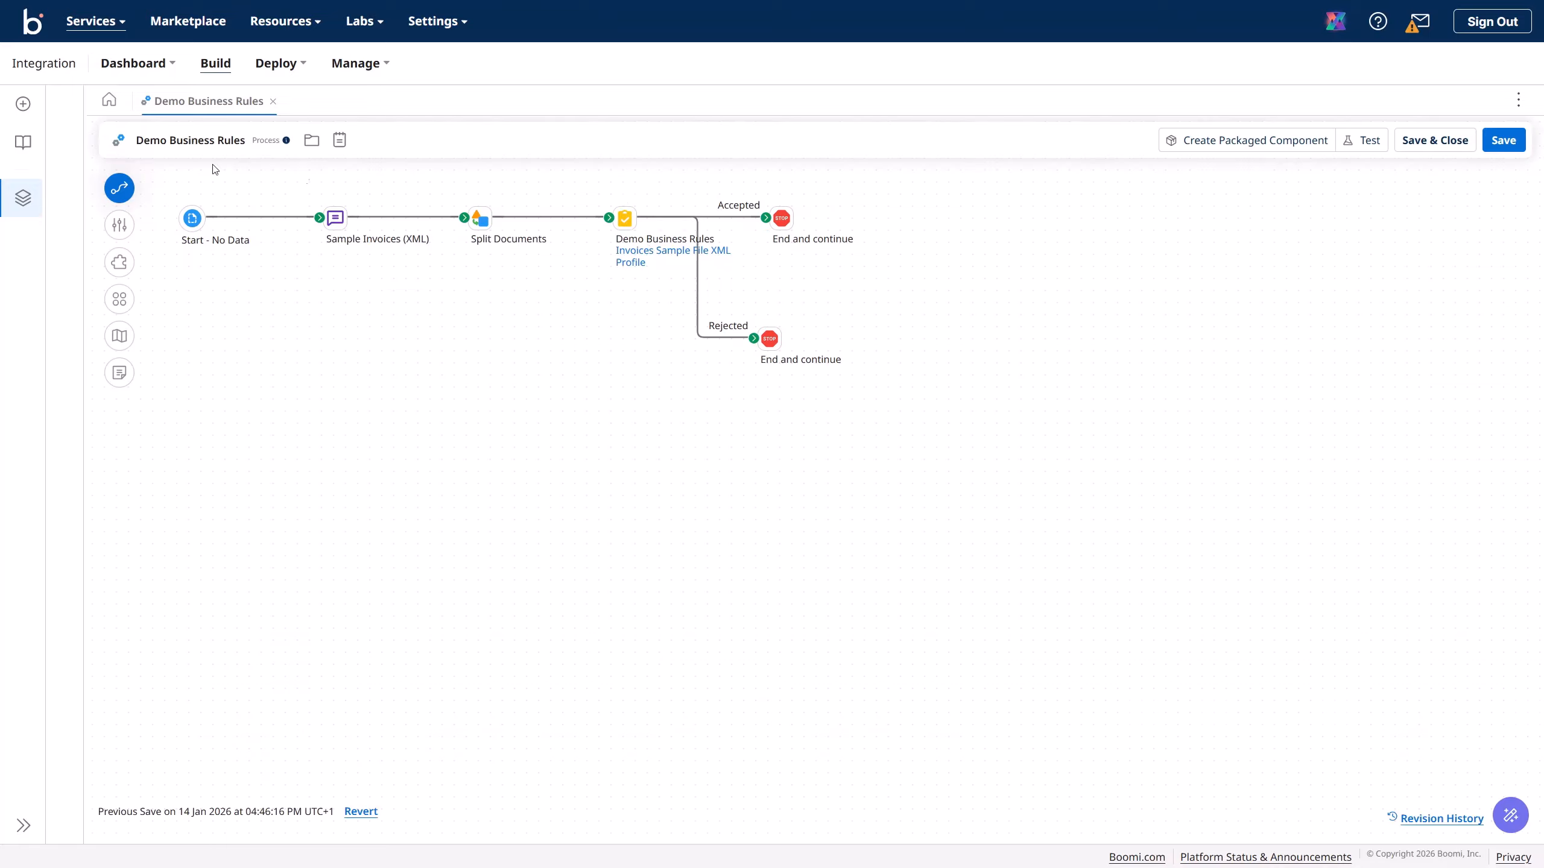
pyautogui.doubleClick(624, 219)
pyautogui.click(528, 246)
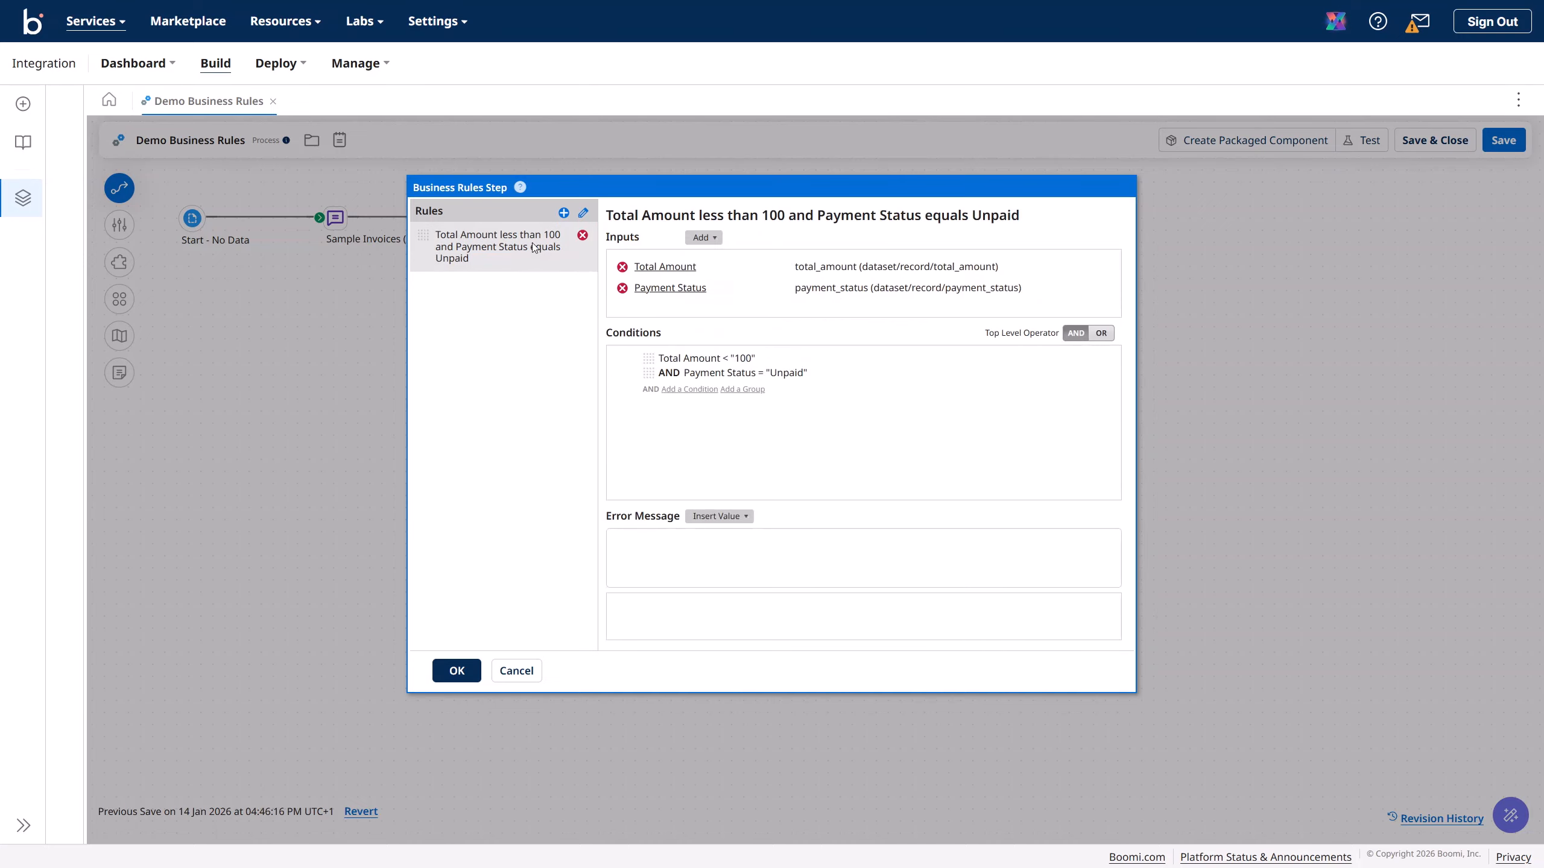
pyautogui.click(636, 219)
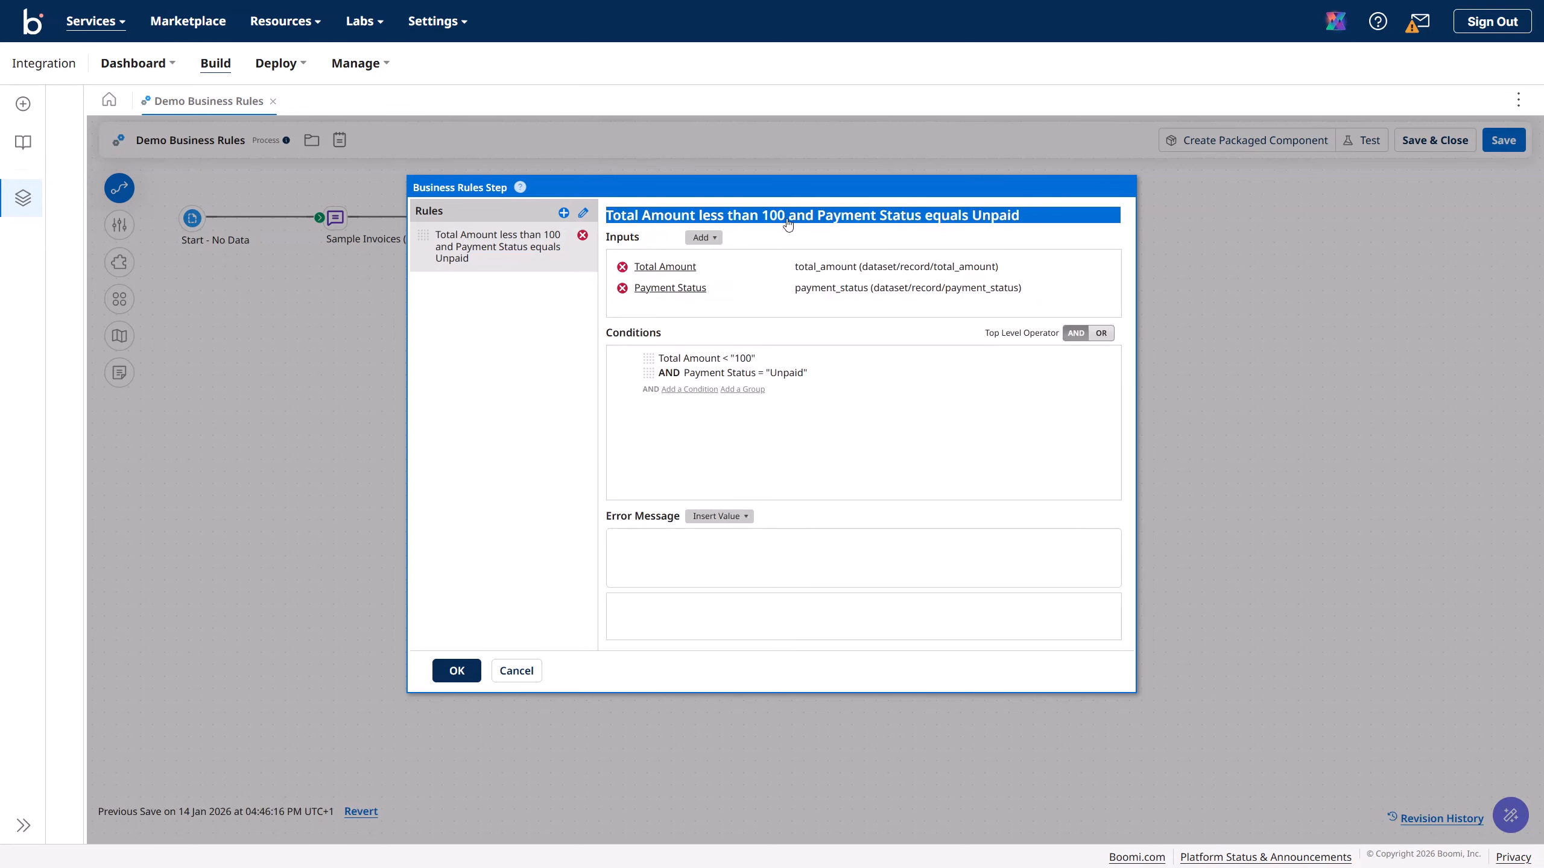
pyautogui.click(940, 223)
pyautogui.click(457, 671)
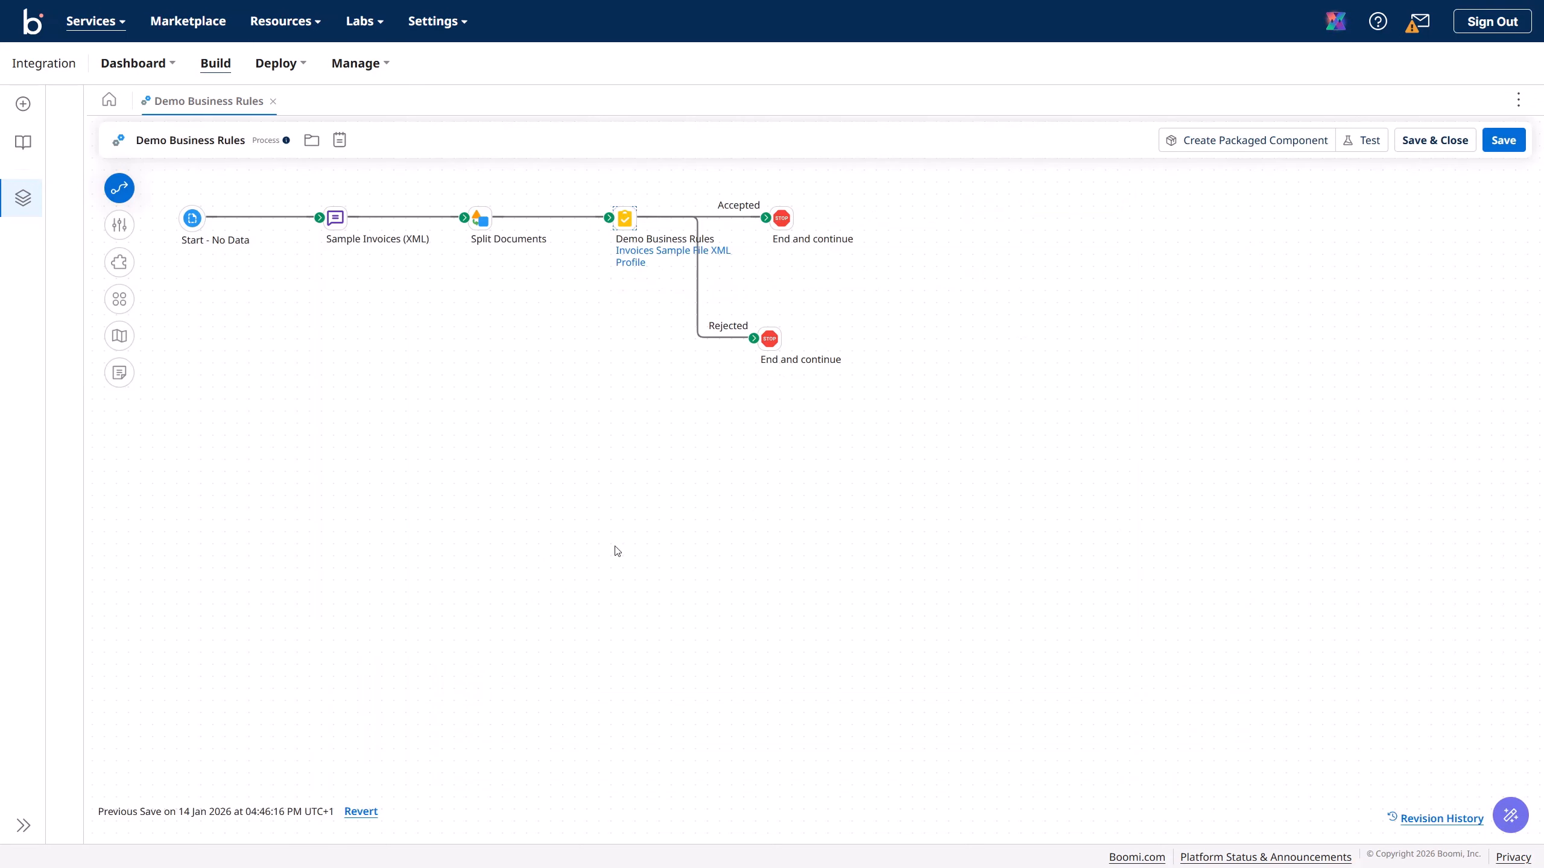
# - Detach the End and continue step from the Accepted path and add an Exception step in its place
pyautogui.click(726, 218)
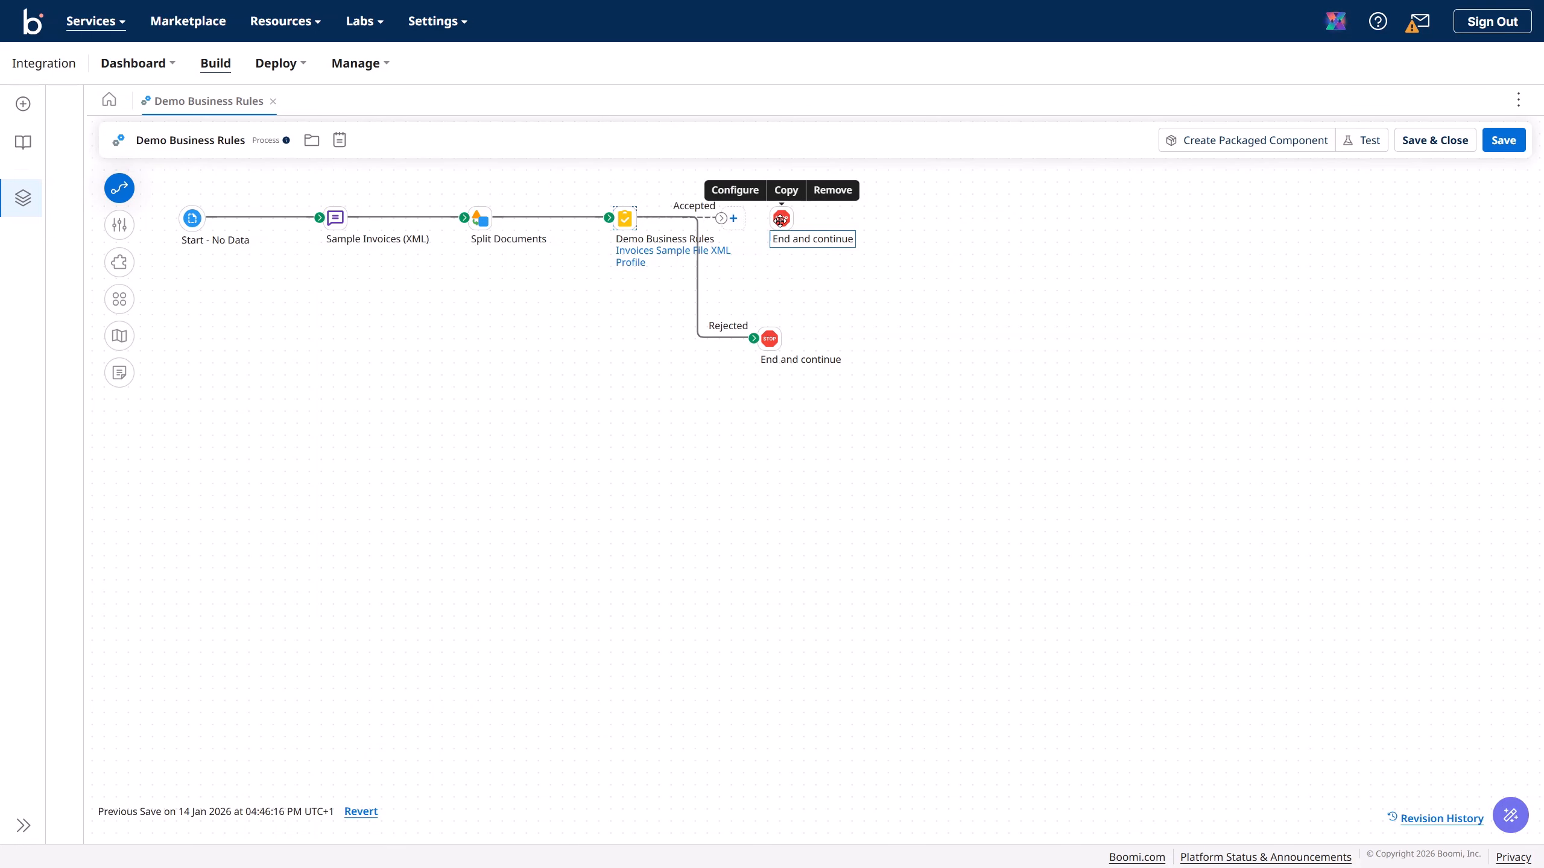
pyautogui.moveTo(781, 220); pyautogui.dragTo(419, 484)
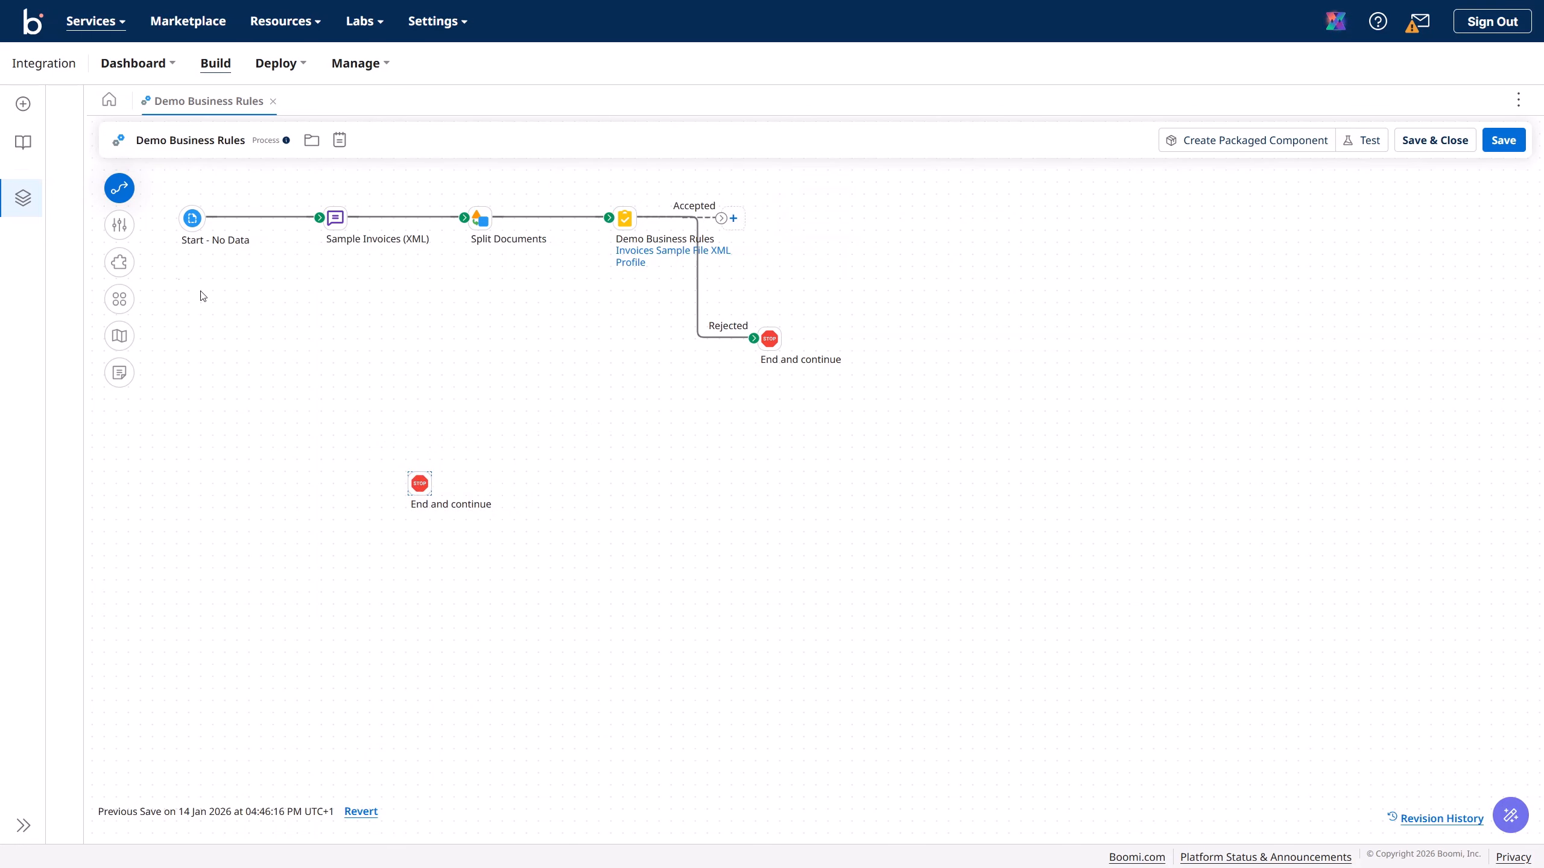
pyautogui.click(734, 219)
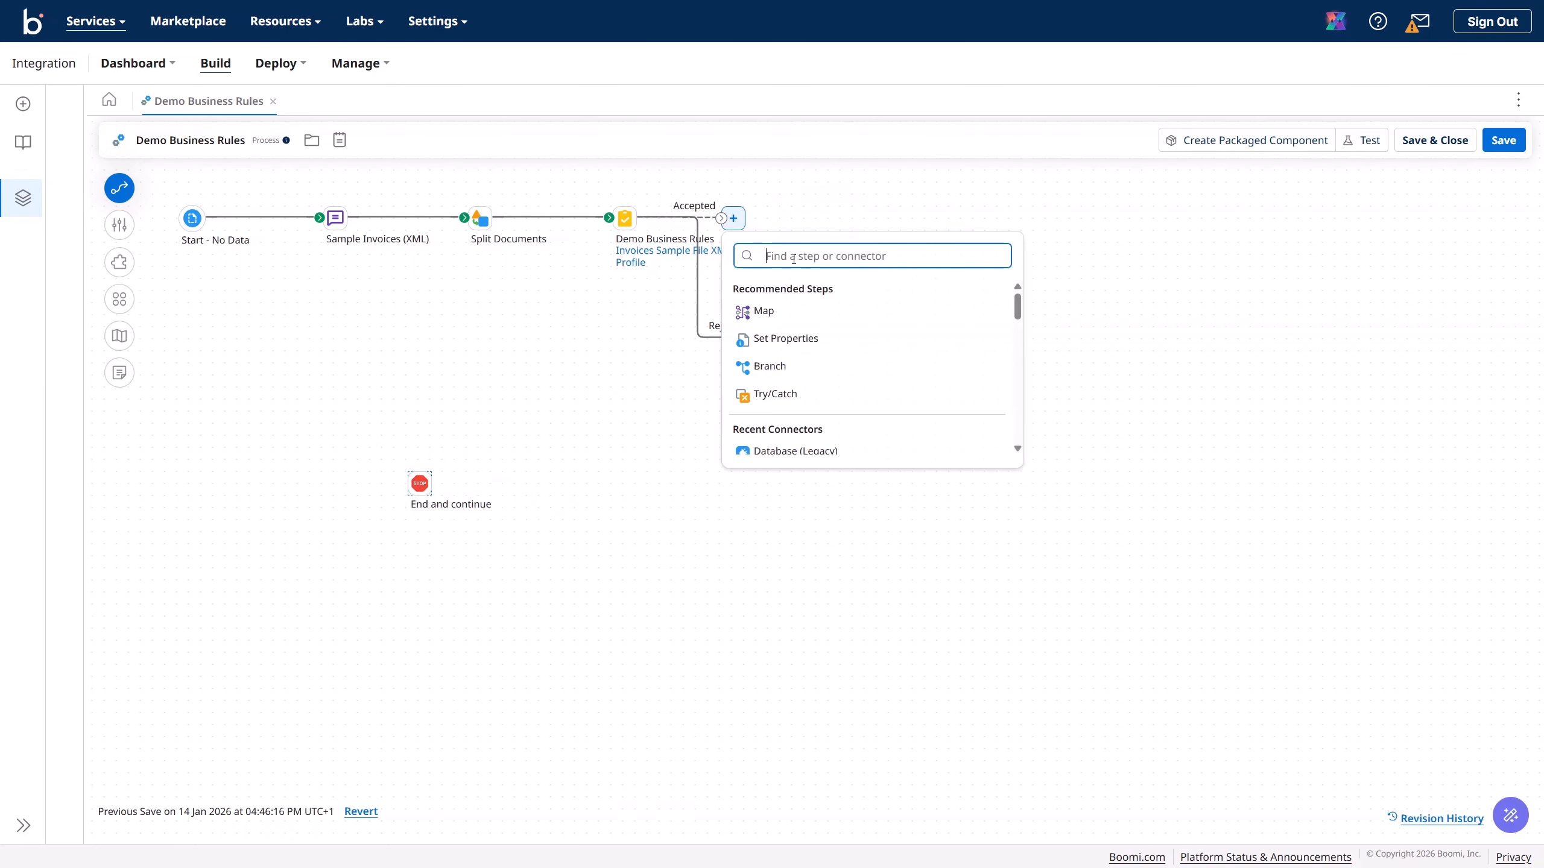
pyautogui.write('exceptio')
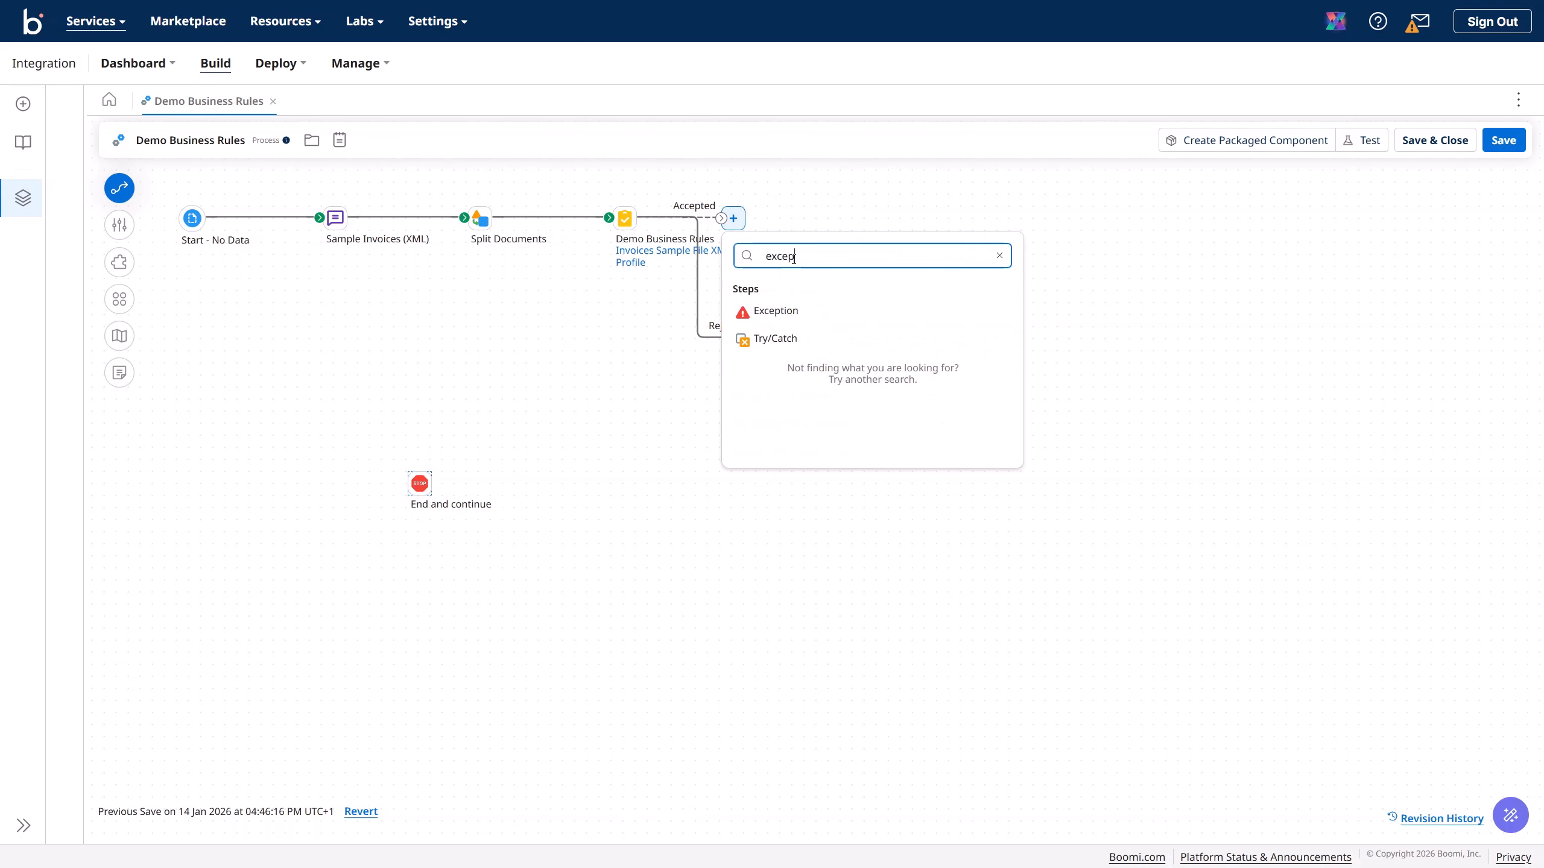
pyautogui.click(773, 310)
pyautogui.click(744, 221)
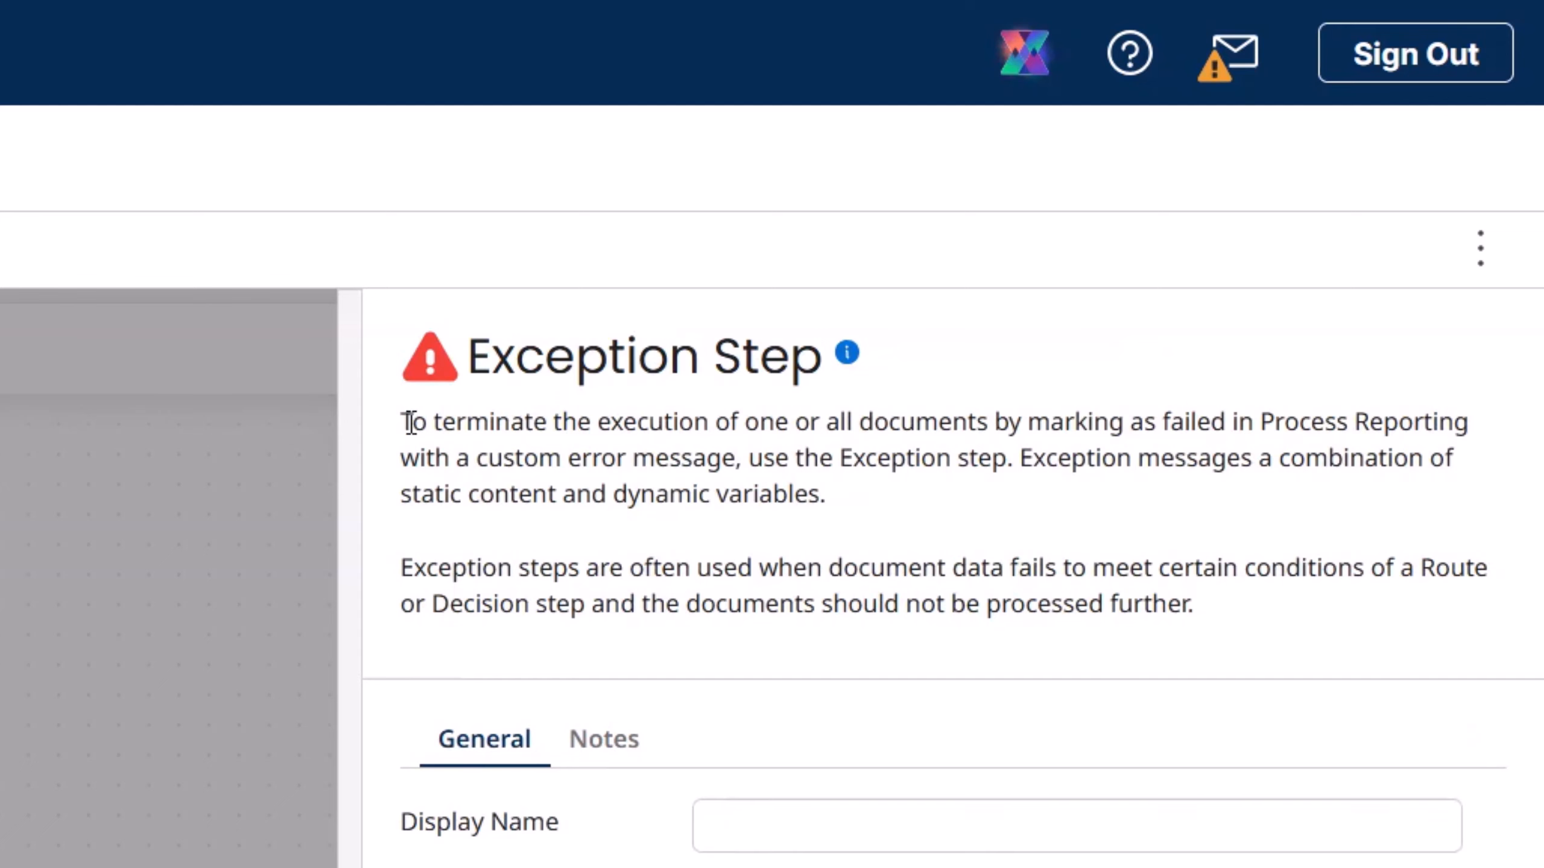
# - Read the Exception step's description, focusing on Process Reporting, the custom error message and static content
pyautogui.moveTo(411, 421); pyautogui.dragTo(654, 411)
pyautogui.click(655, 415)
pyautogui.moveTo(468, 355); pyautogui.dragTo(748, 359)
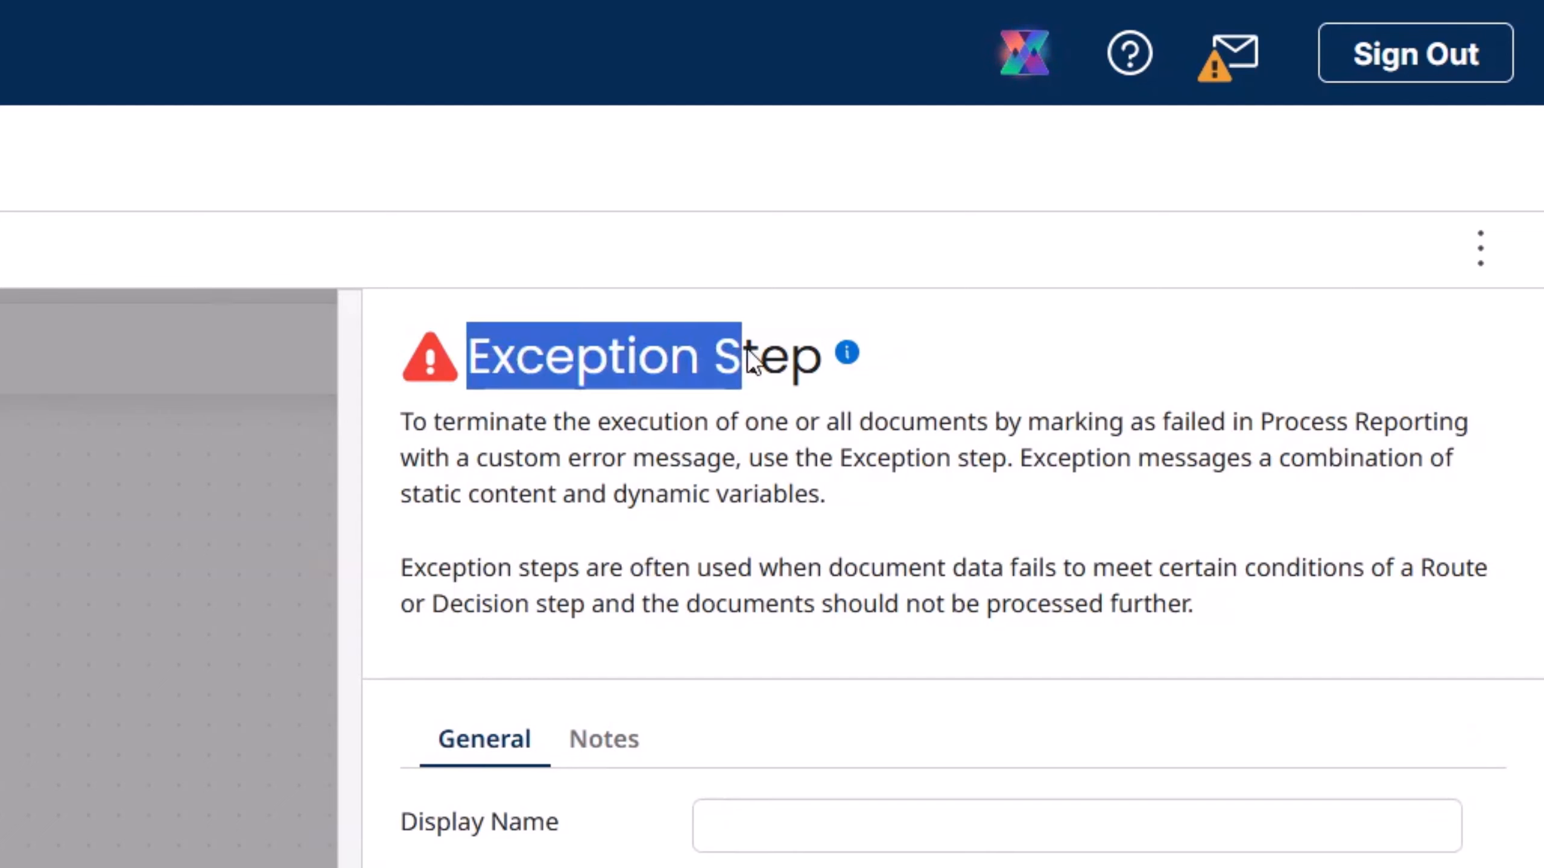
pyautogui.click(721, 441)
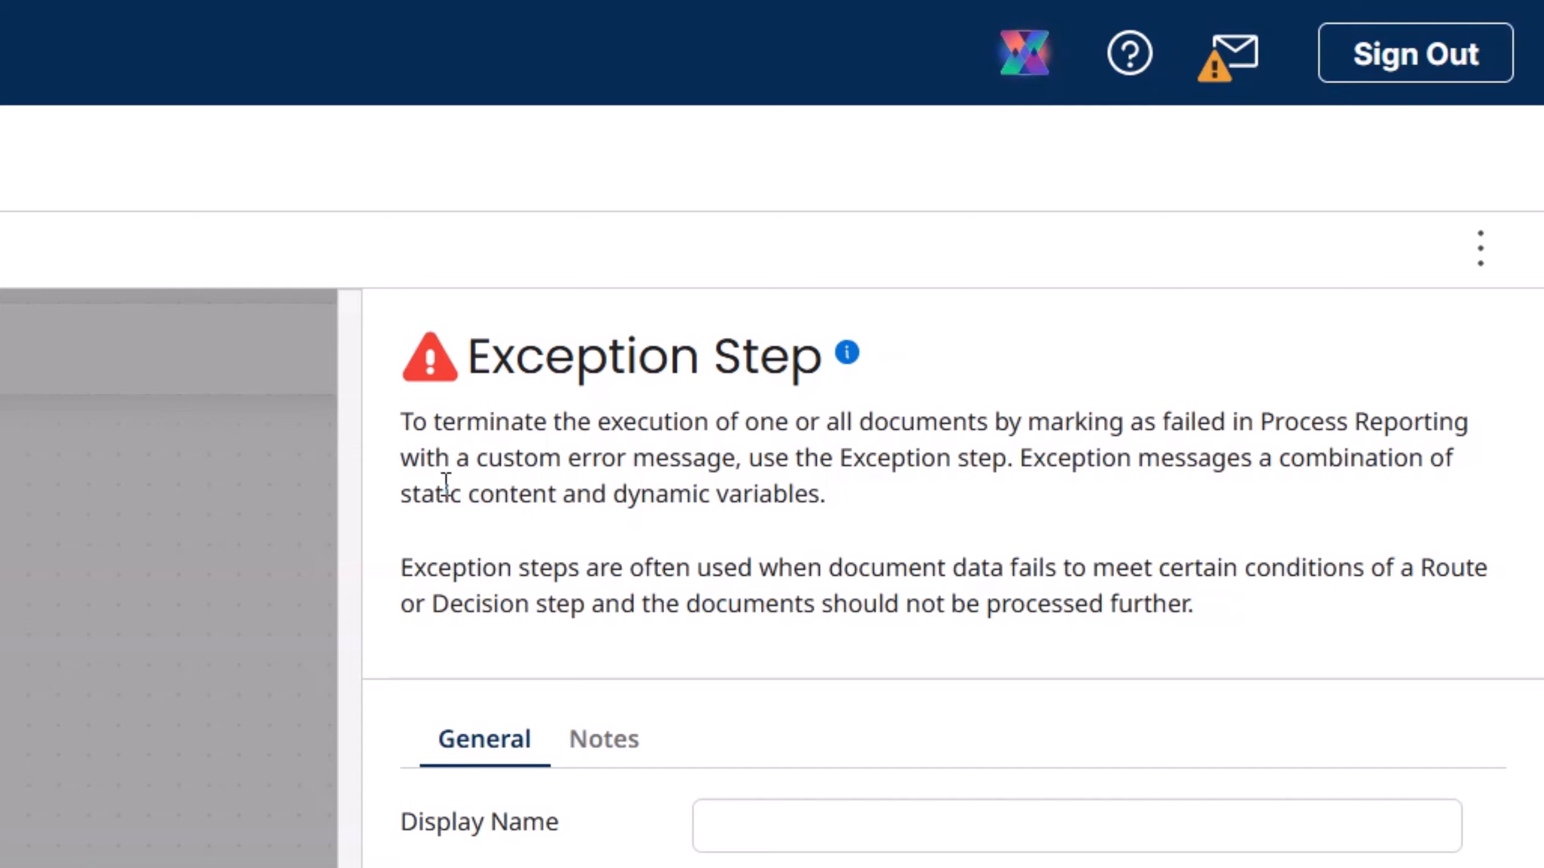
pyautogui.moveTo(1256, 421); pyautogui.dragTo(1463, 414)
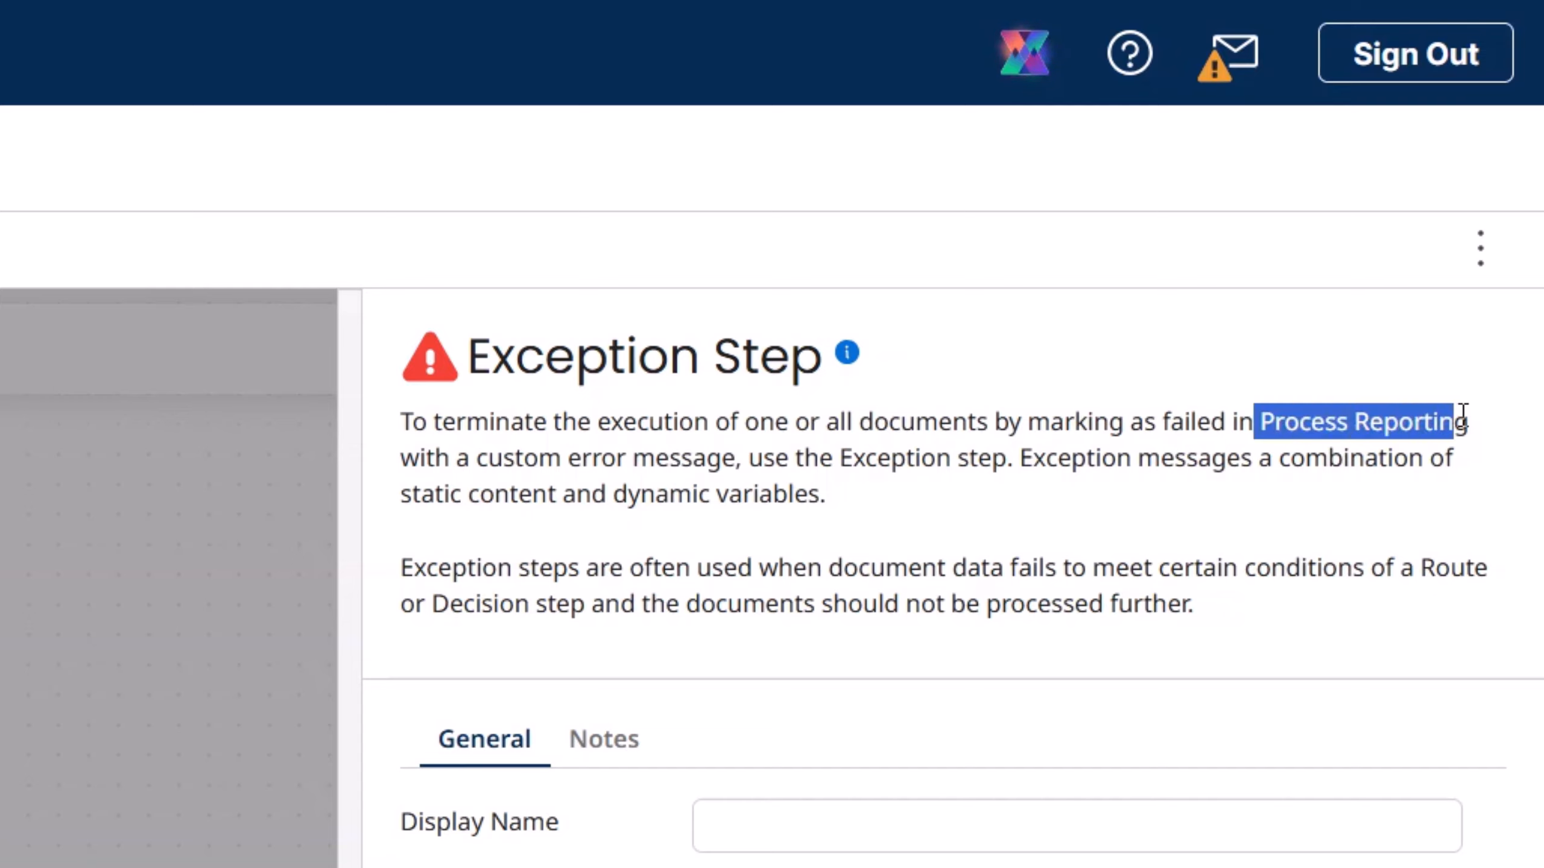
pyautogui.click(468, 487)
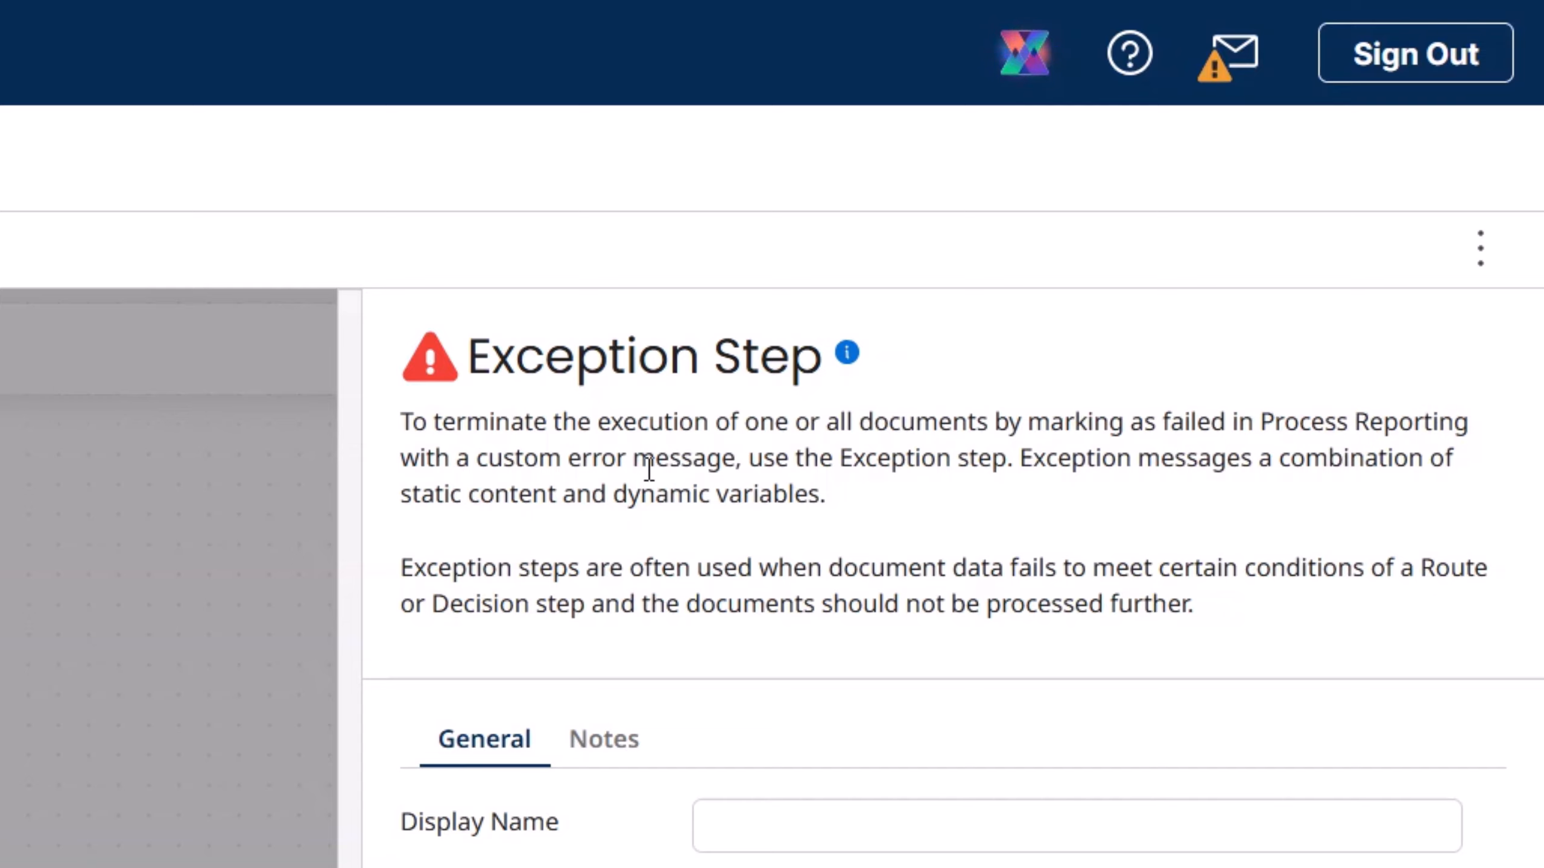
pyautogui.moveTo(480, 455); pyautogui.dragTo(745, 457)
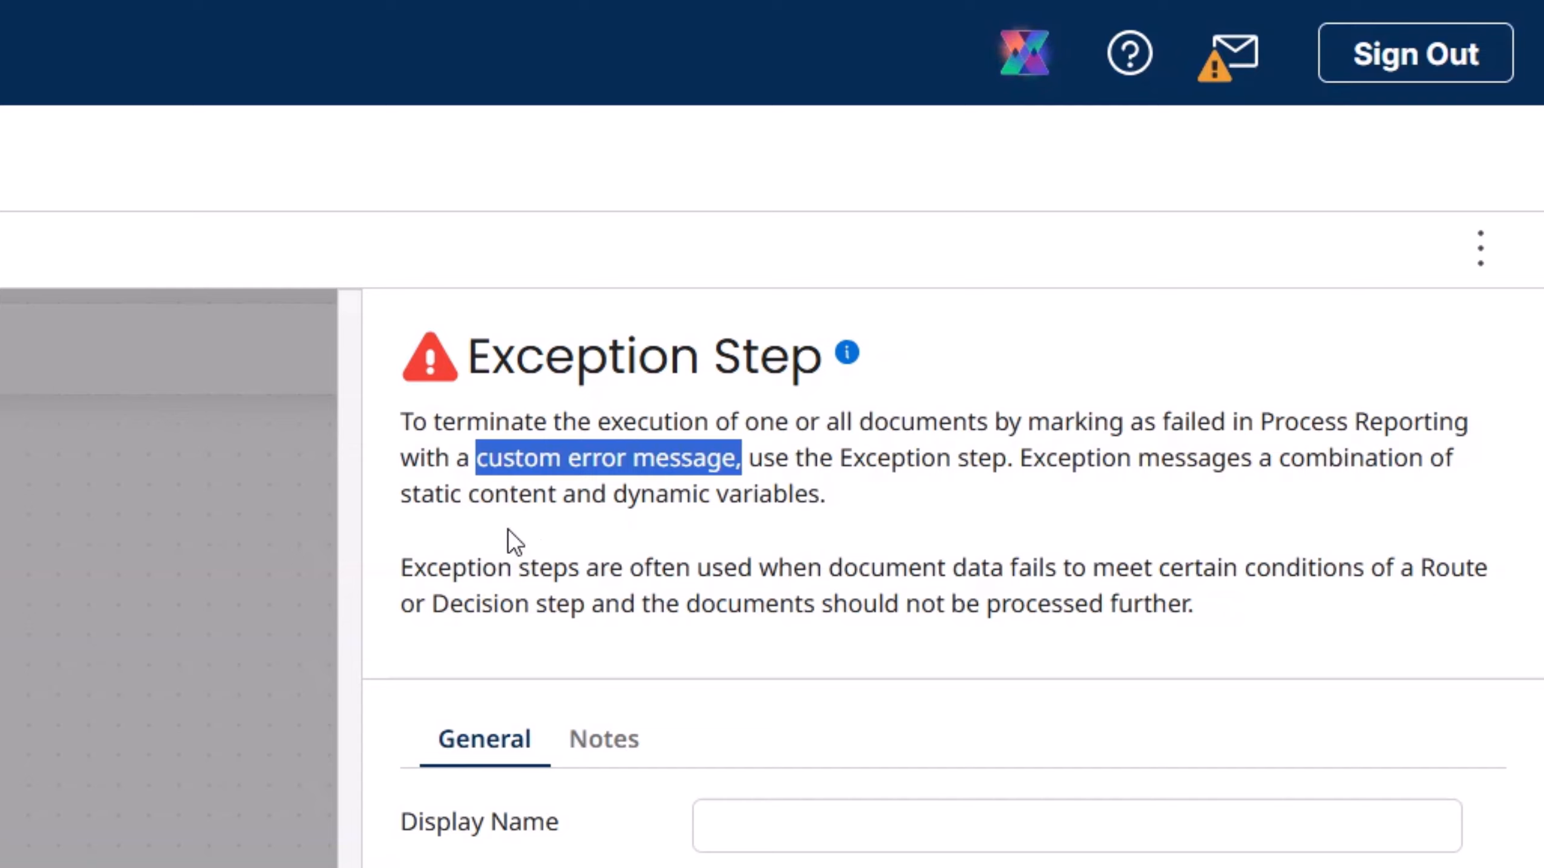
pyautogui.moveTo(463, 494); pyautogui.dragTo(635, 507)
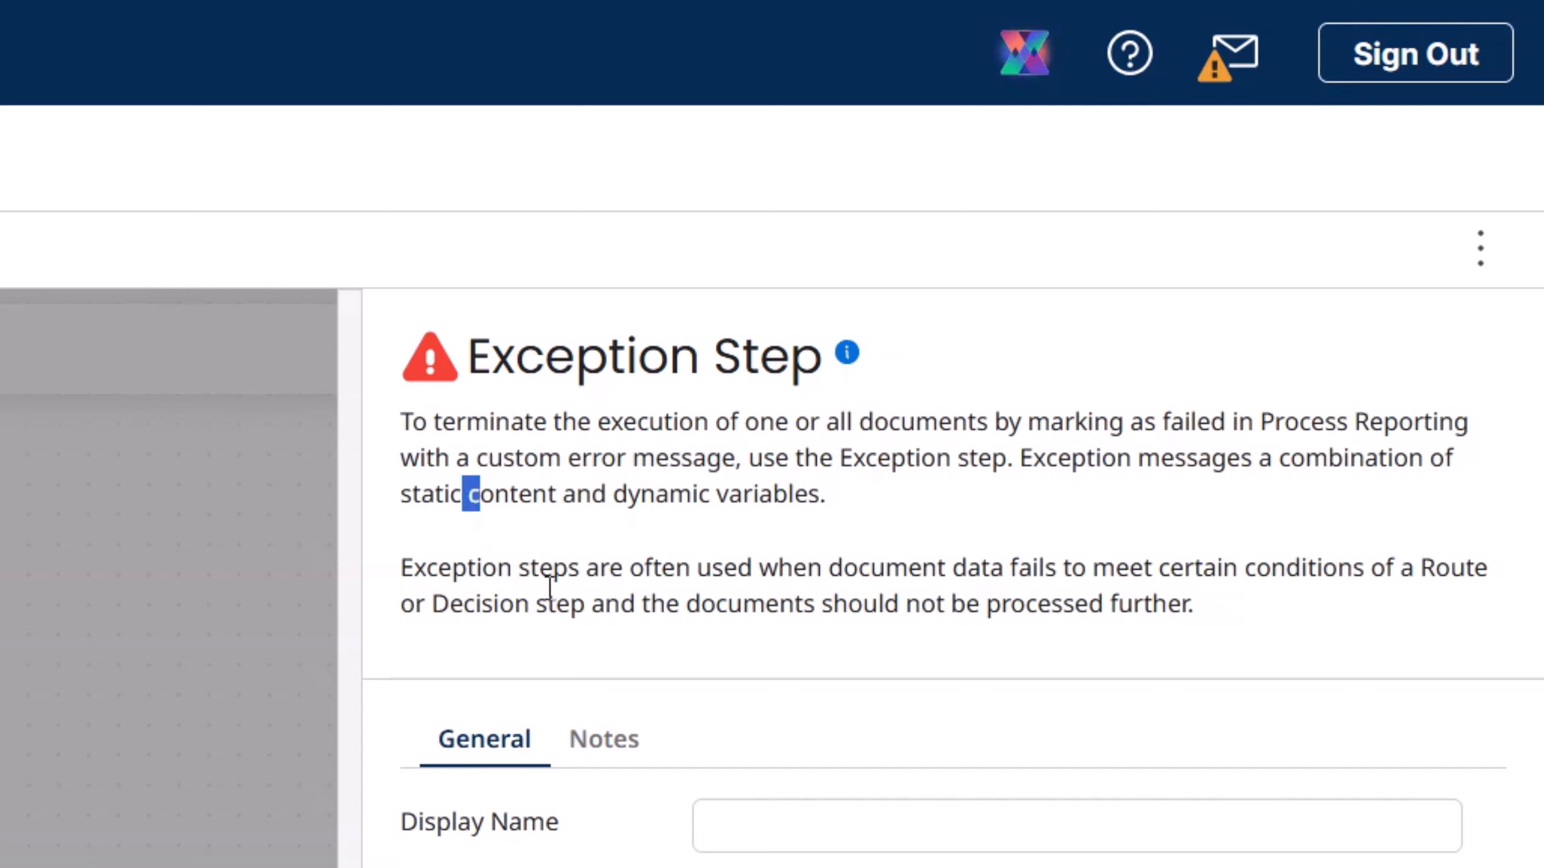
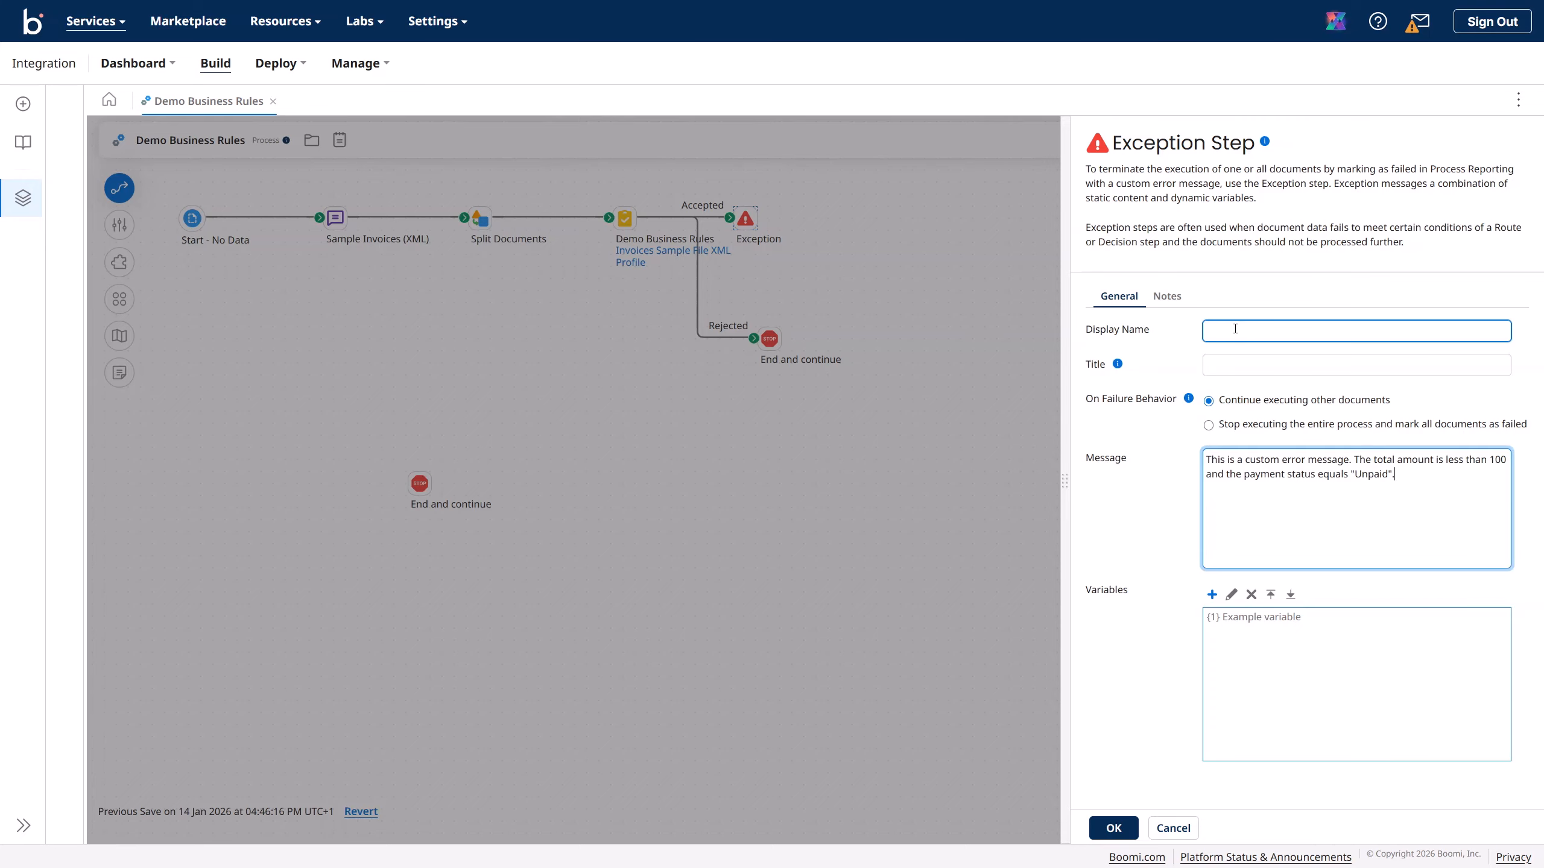
# - Set the Exception step's display name and title to Custom Error Message and apply the settings
pyautogui.click(1240, 338)
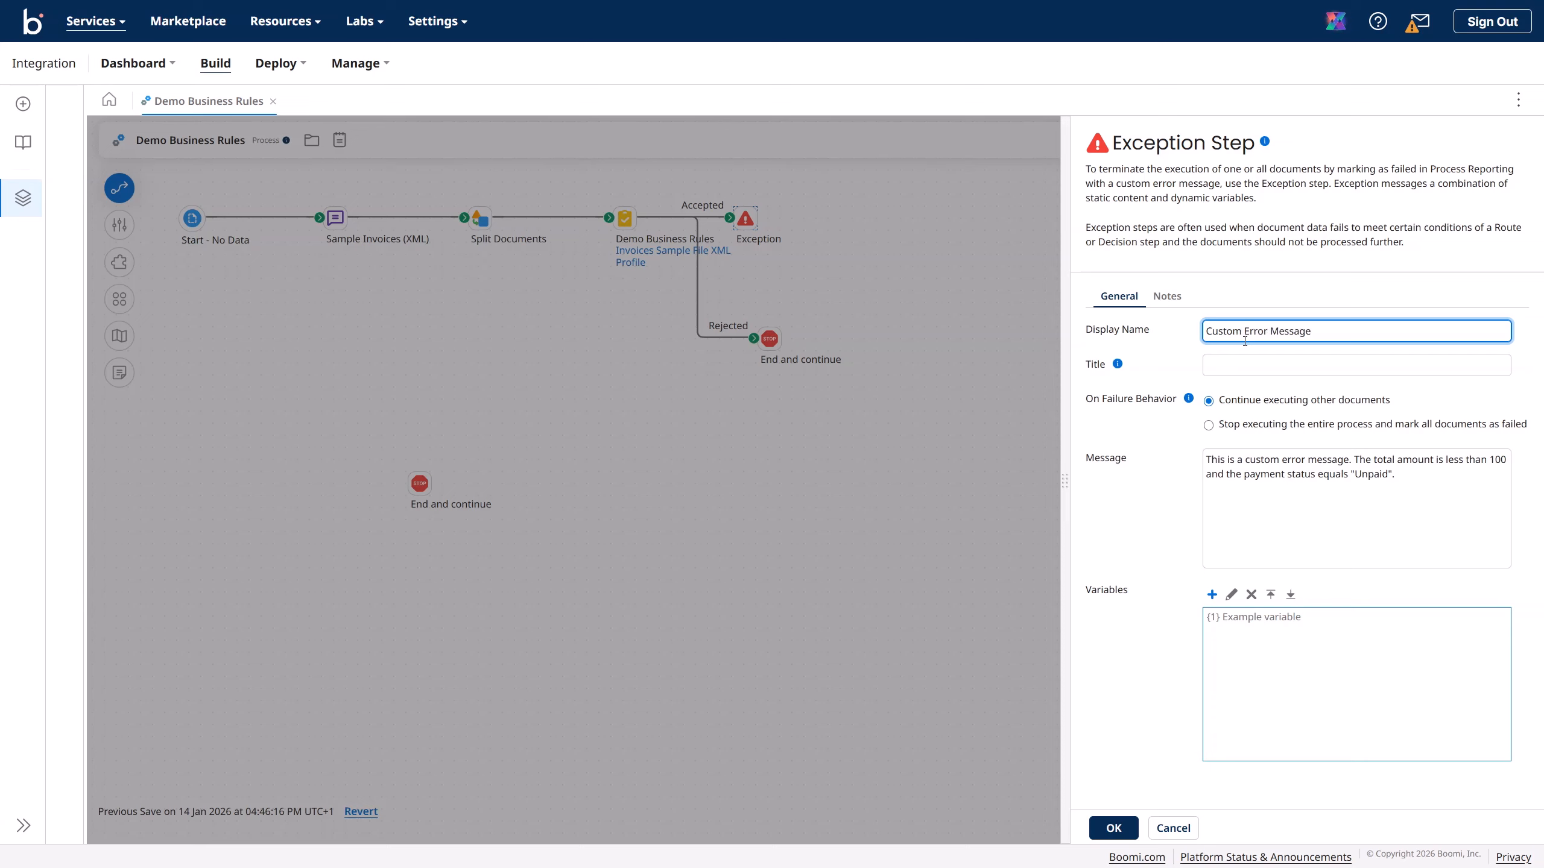
pyautogui.moveTo(1329, 331); pyautogui.dragTo(1142, 333)
pyautogui.hotkey('ctrl', 'c')
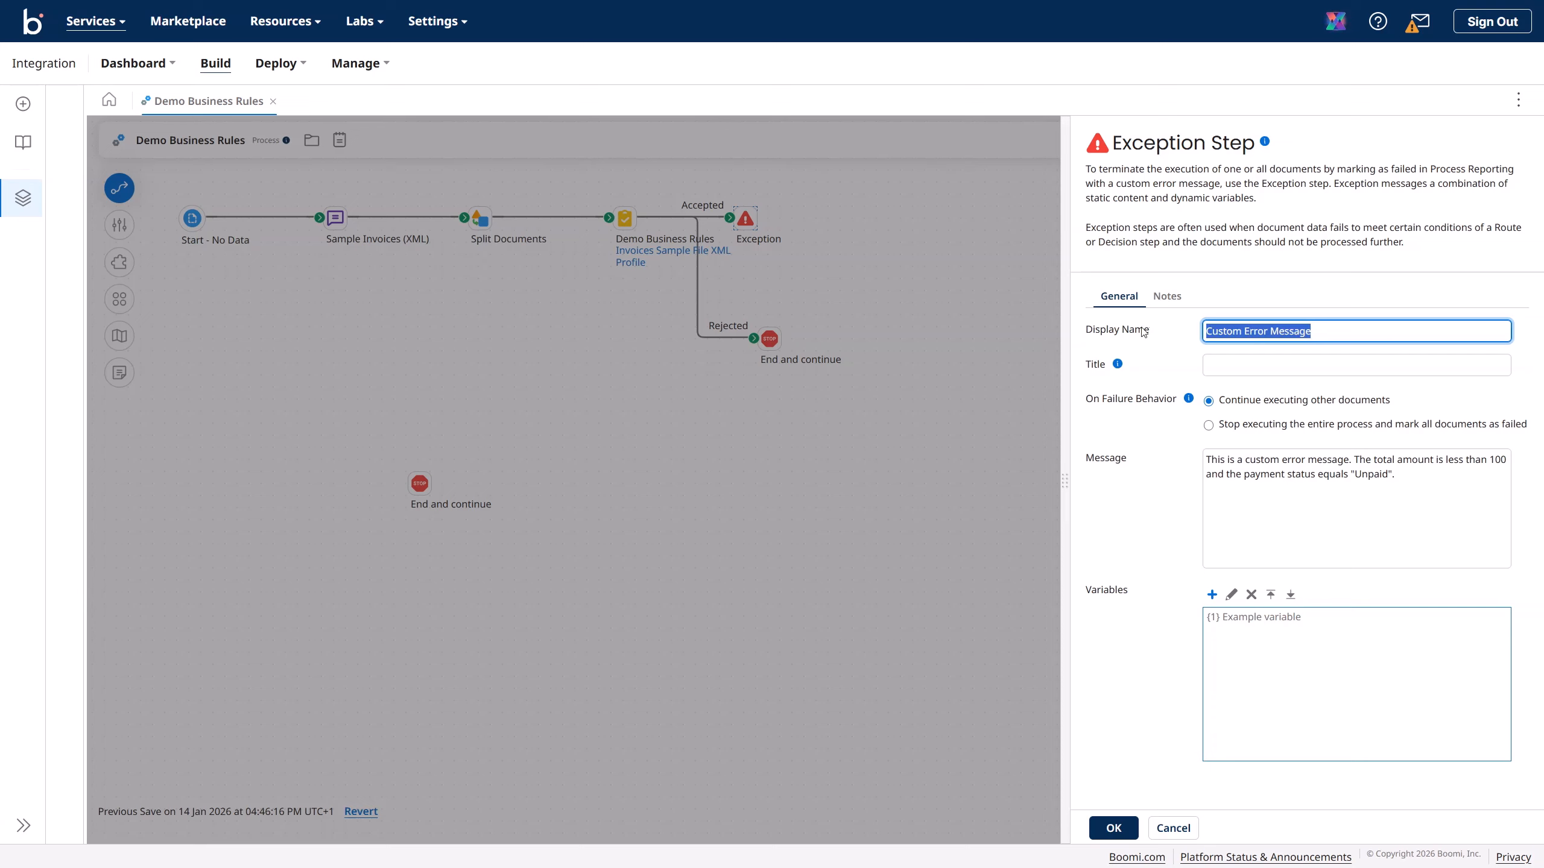
pyautogui.click(1208, 365)
pyautogui.hotkey('ctrl', 'v')
pyautogui.click(1113, 828)
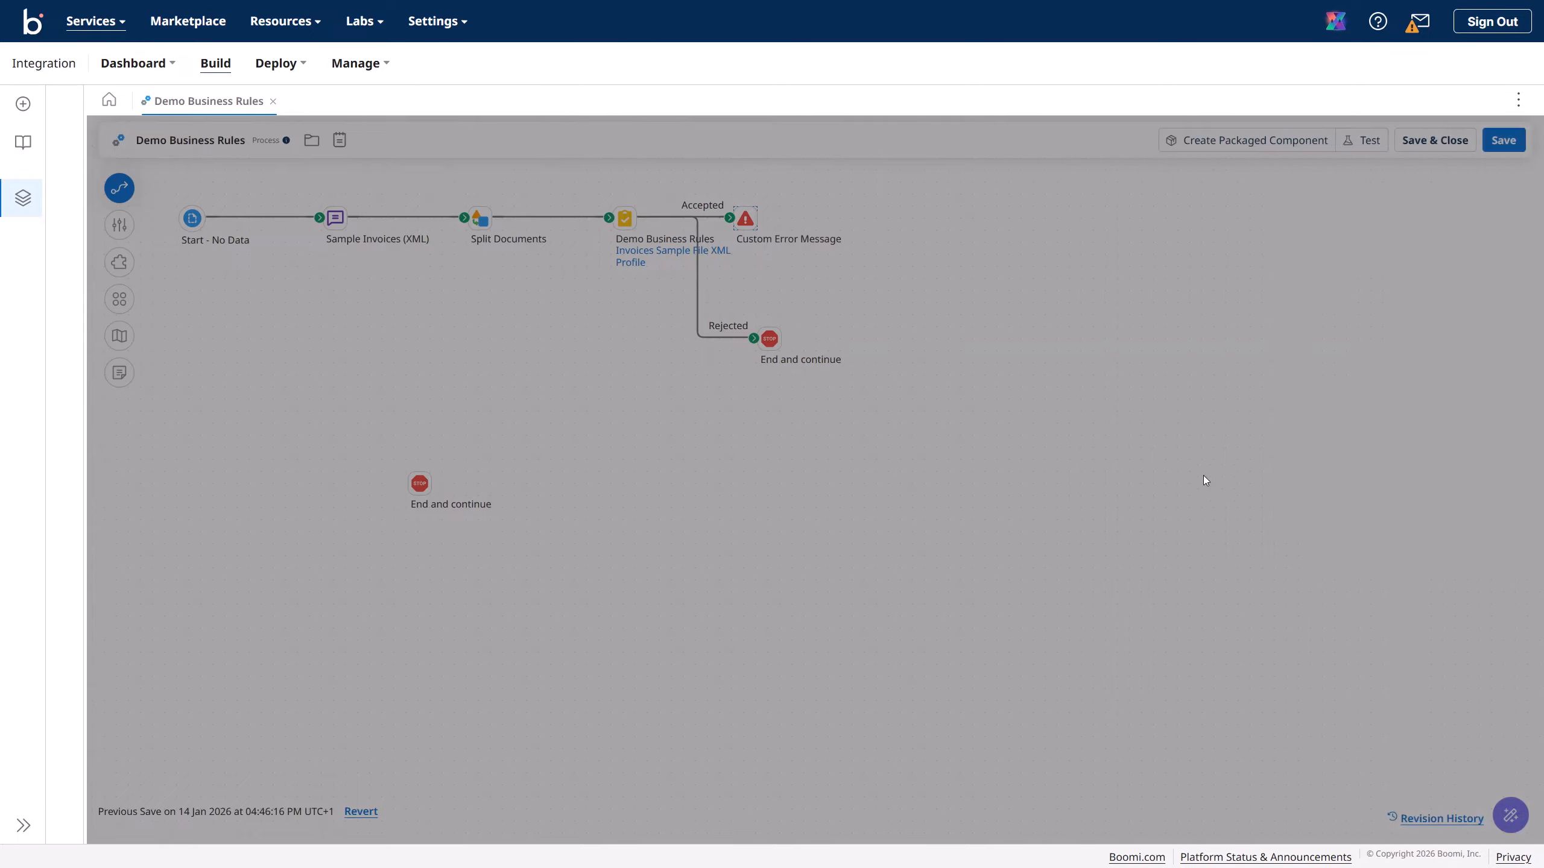
# - Move the Custom Error Message step away from the business rules step and auto-arrange the process canvas
pyautogui.moveTo(744, 217); pyautogui.dragTo(793, 230)
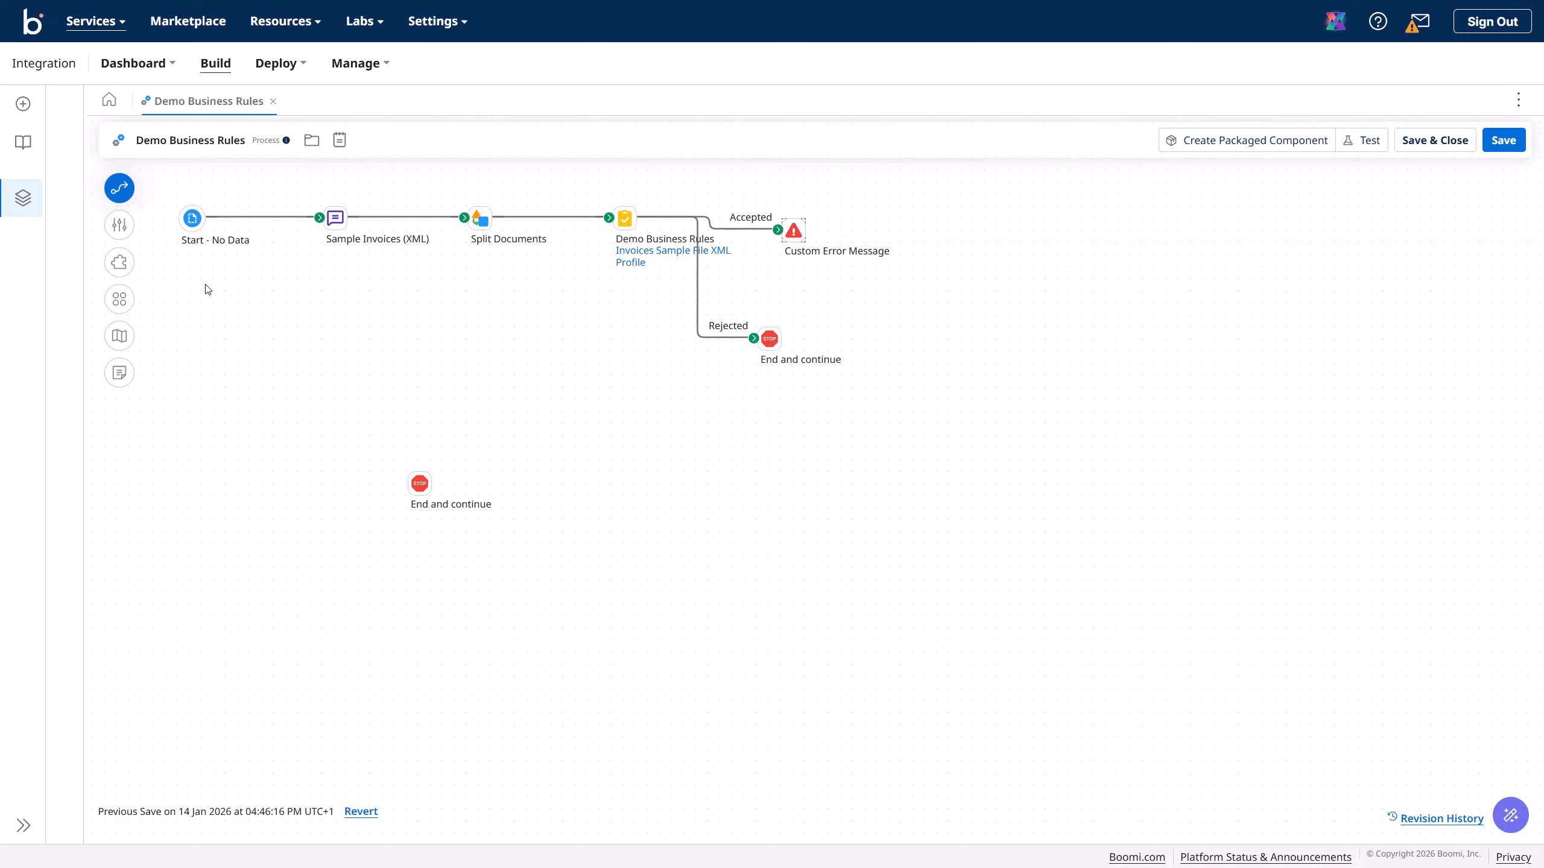
pyautogui.click(120, 298)
pyautogui.click(890, 474)
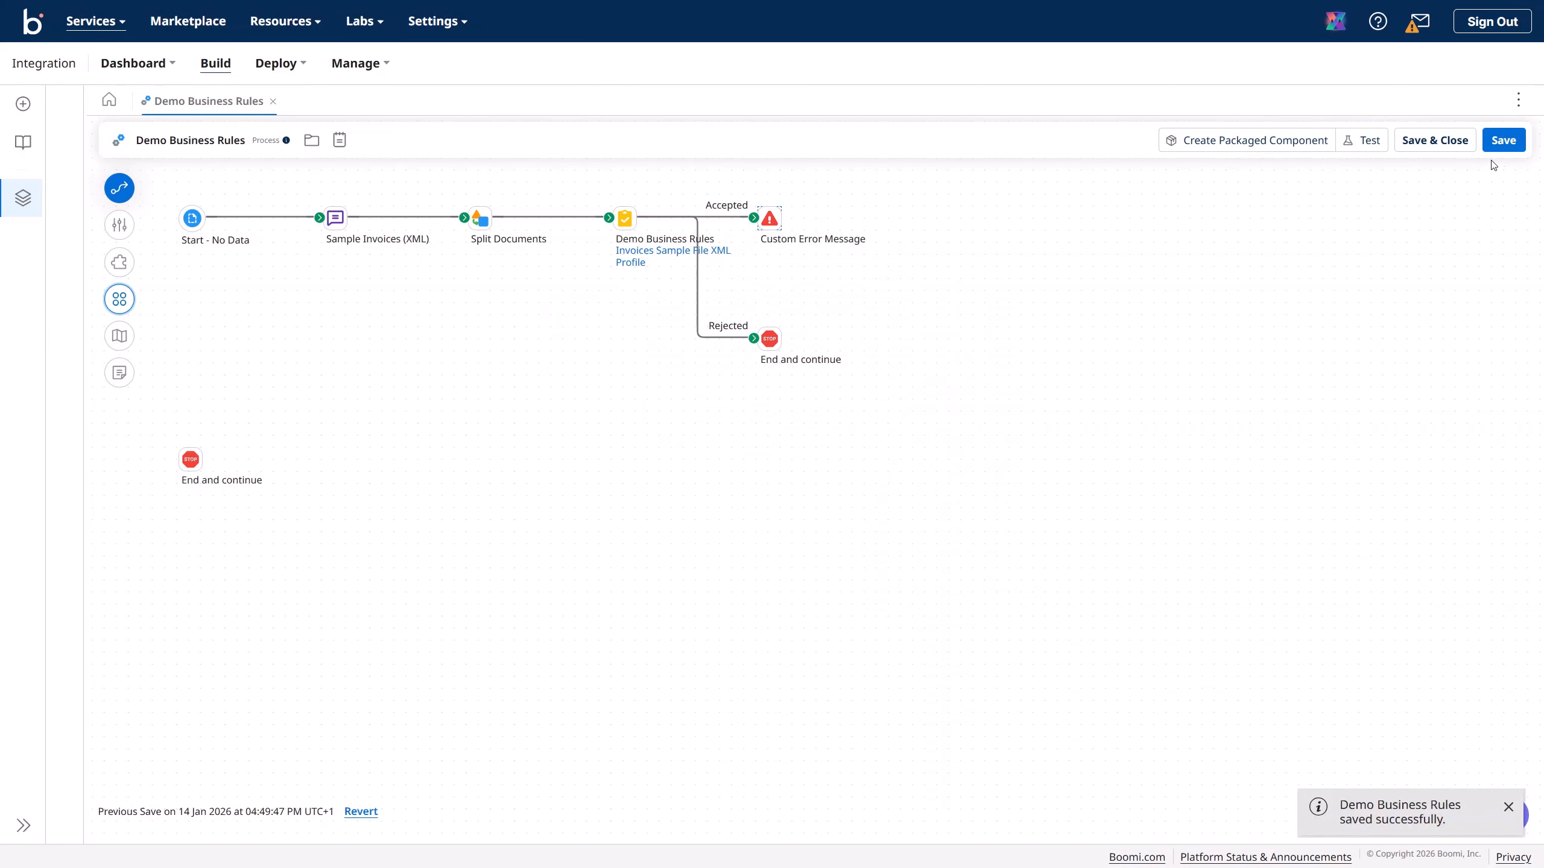
# - Save the rearranged Demo Business Rules process and run a new test on Data Koon TEST
pyautogui.click(1501, 141)
pyautogui.click(1365, 140)
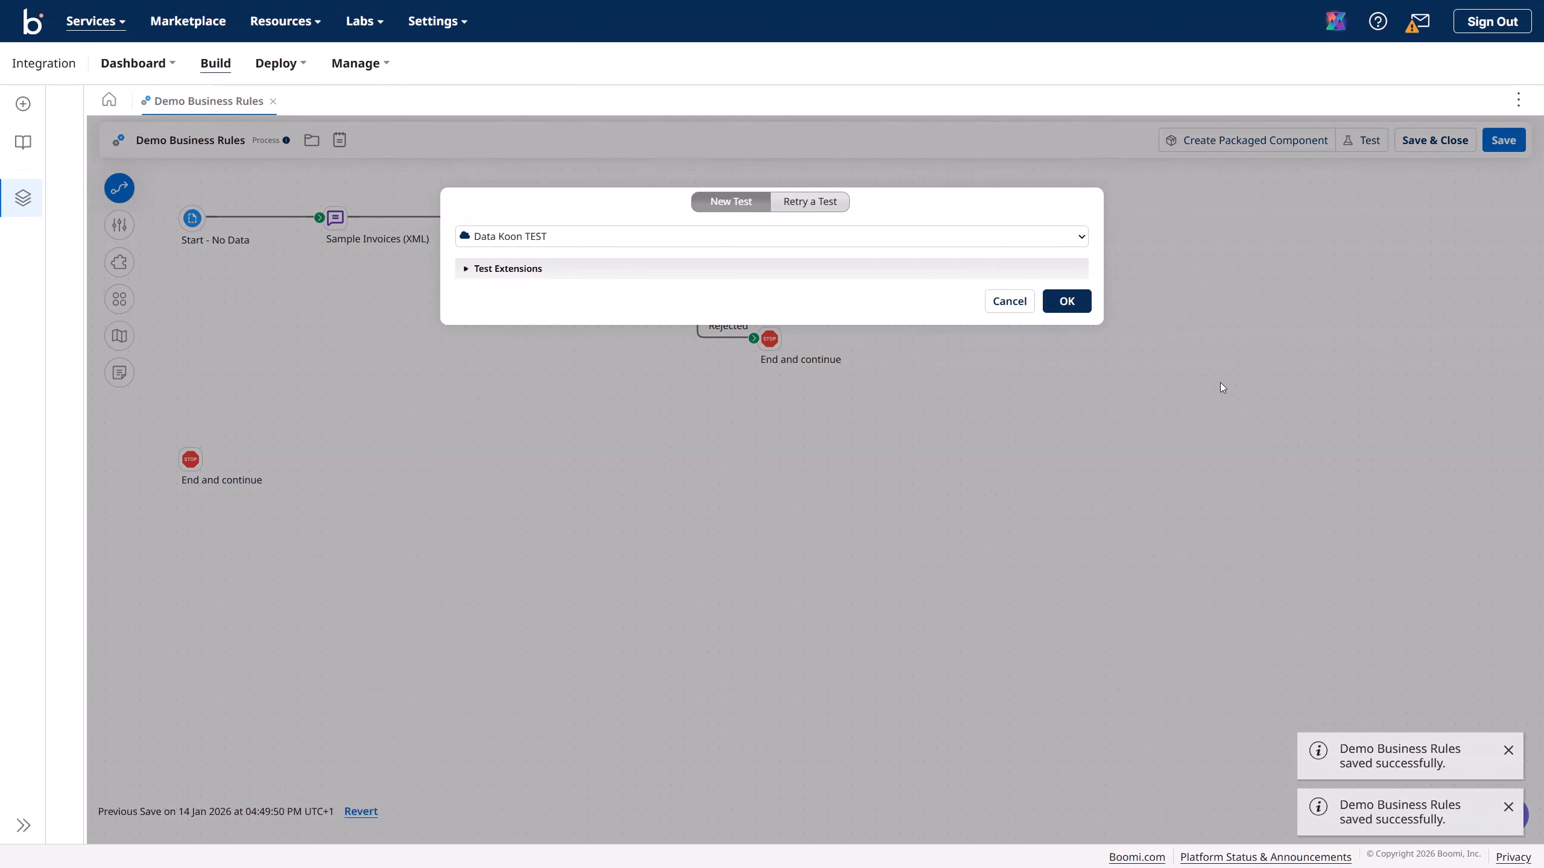
pyautogui.click(1068, 303)
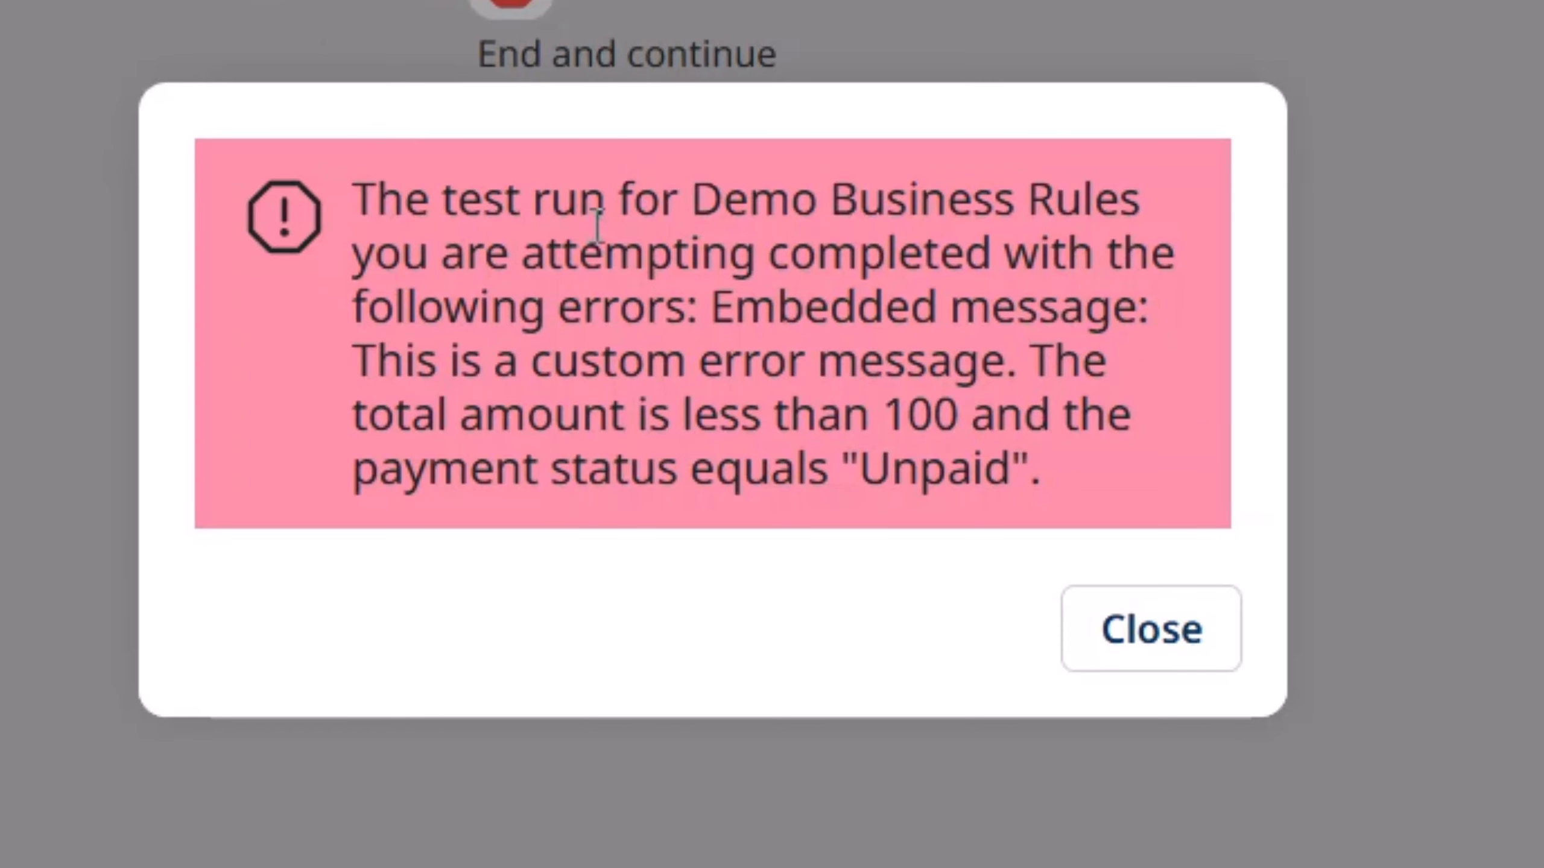
# - Read the error message from the Demo Business Rules test run and dismiss it
pyautogui.moveTo(372, 207); pyautogui.dragTo(1103, 204)
pyautogui.doubleClick(515, 256)
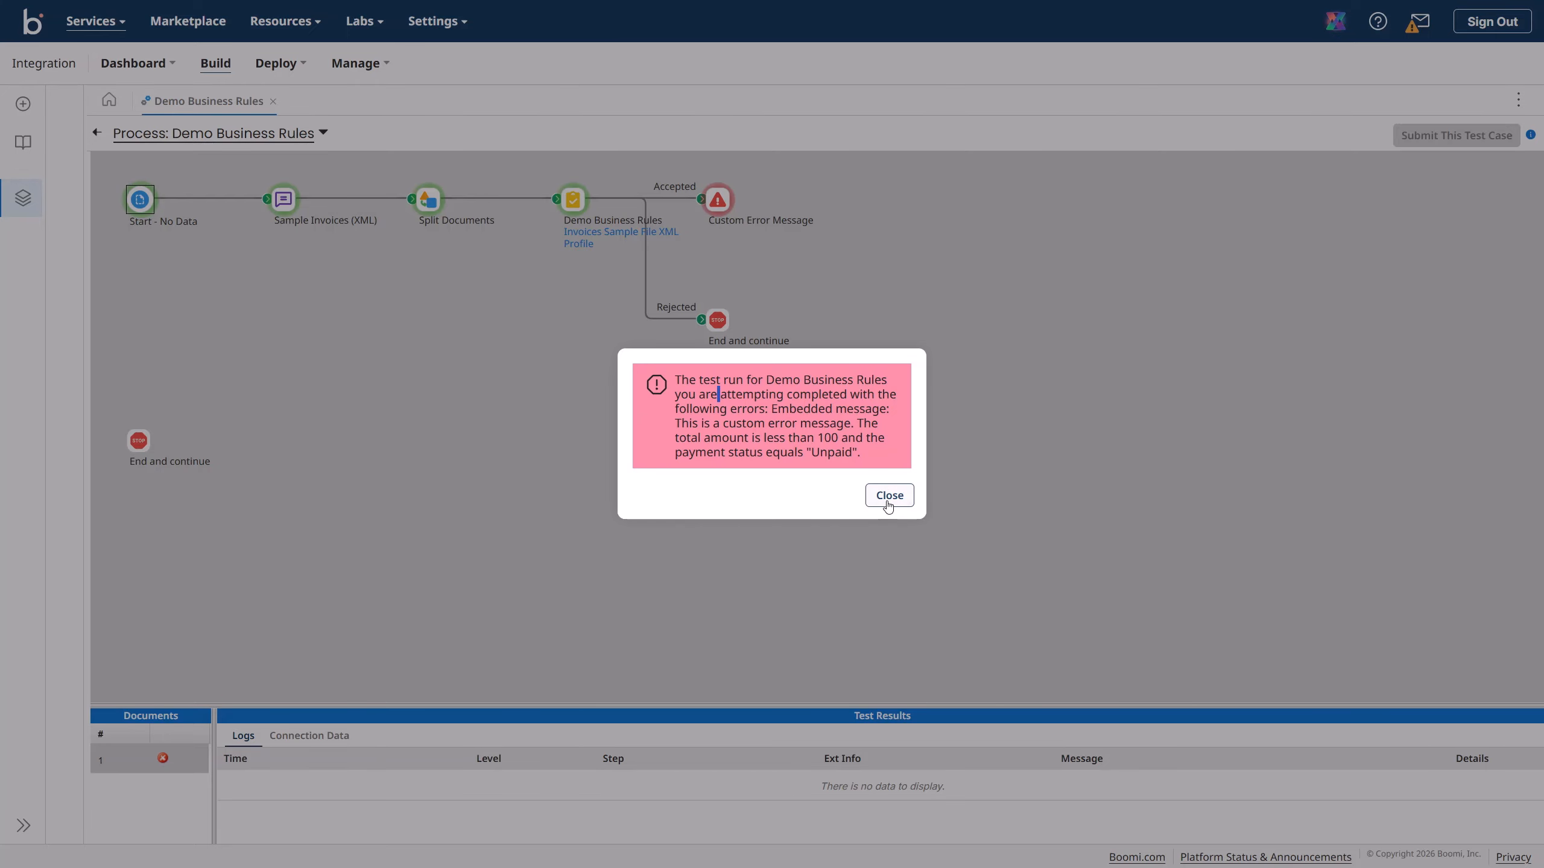
pyautogui.click(889, 496)
# - Examine the test logs of the Custom Error Message step and read the full text of the SEVERE entry
pyautogui.click(720, 204)
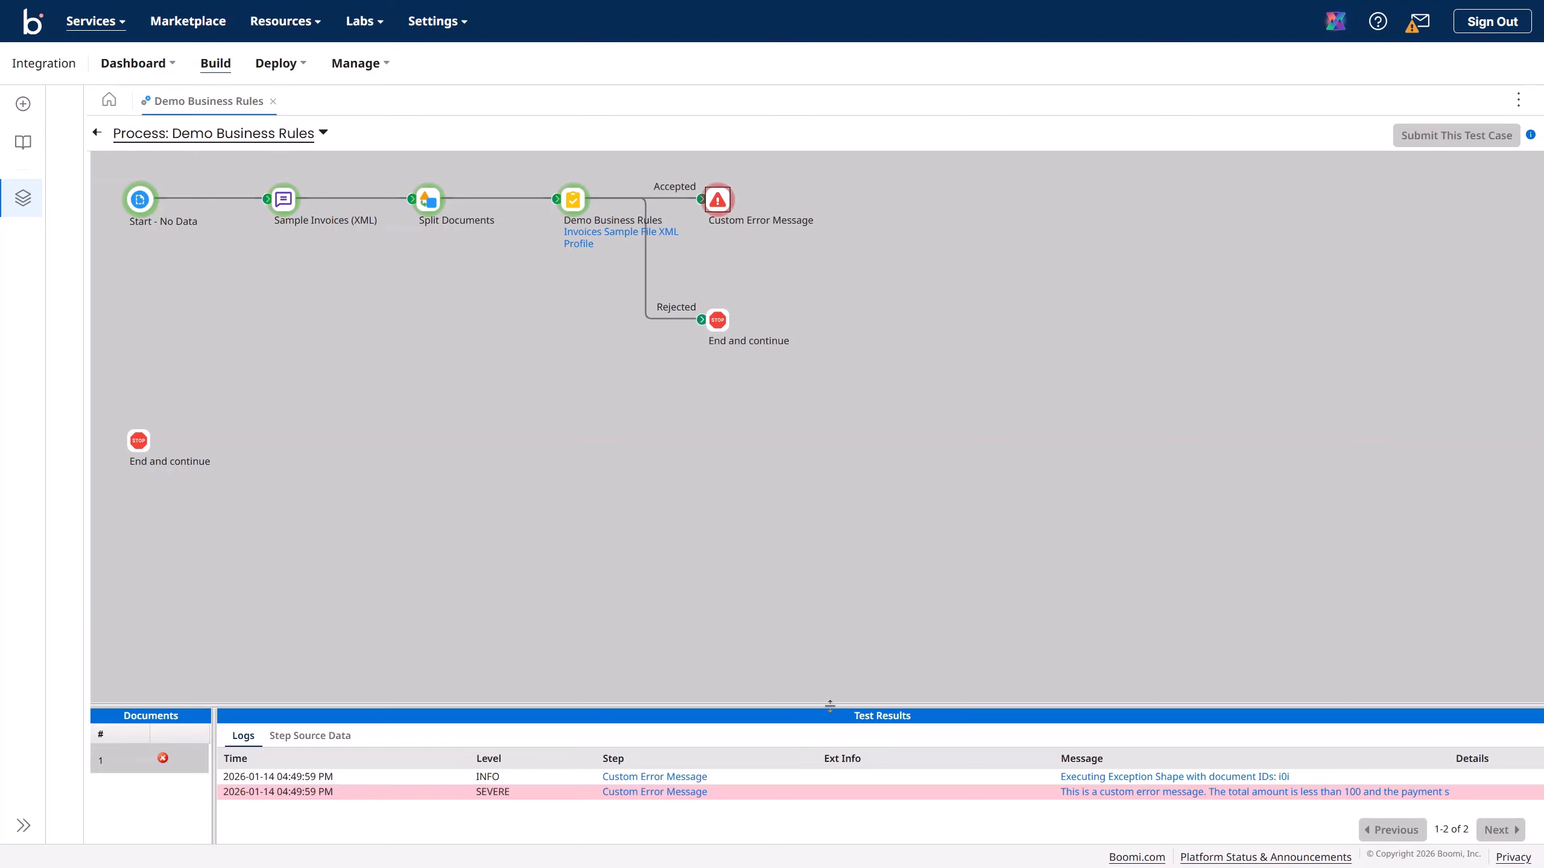
pyautogui.moveTo(811, 706); pyautogui.dragTo(812, 543)
pyautogui.click(1125, 629)
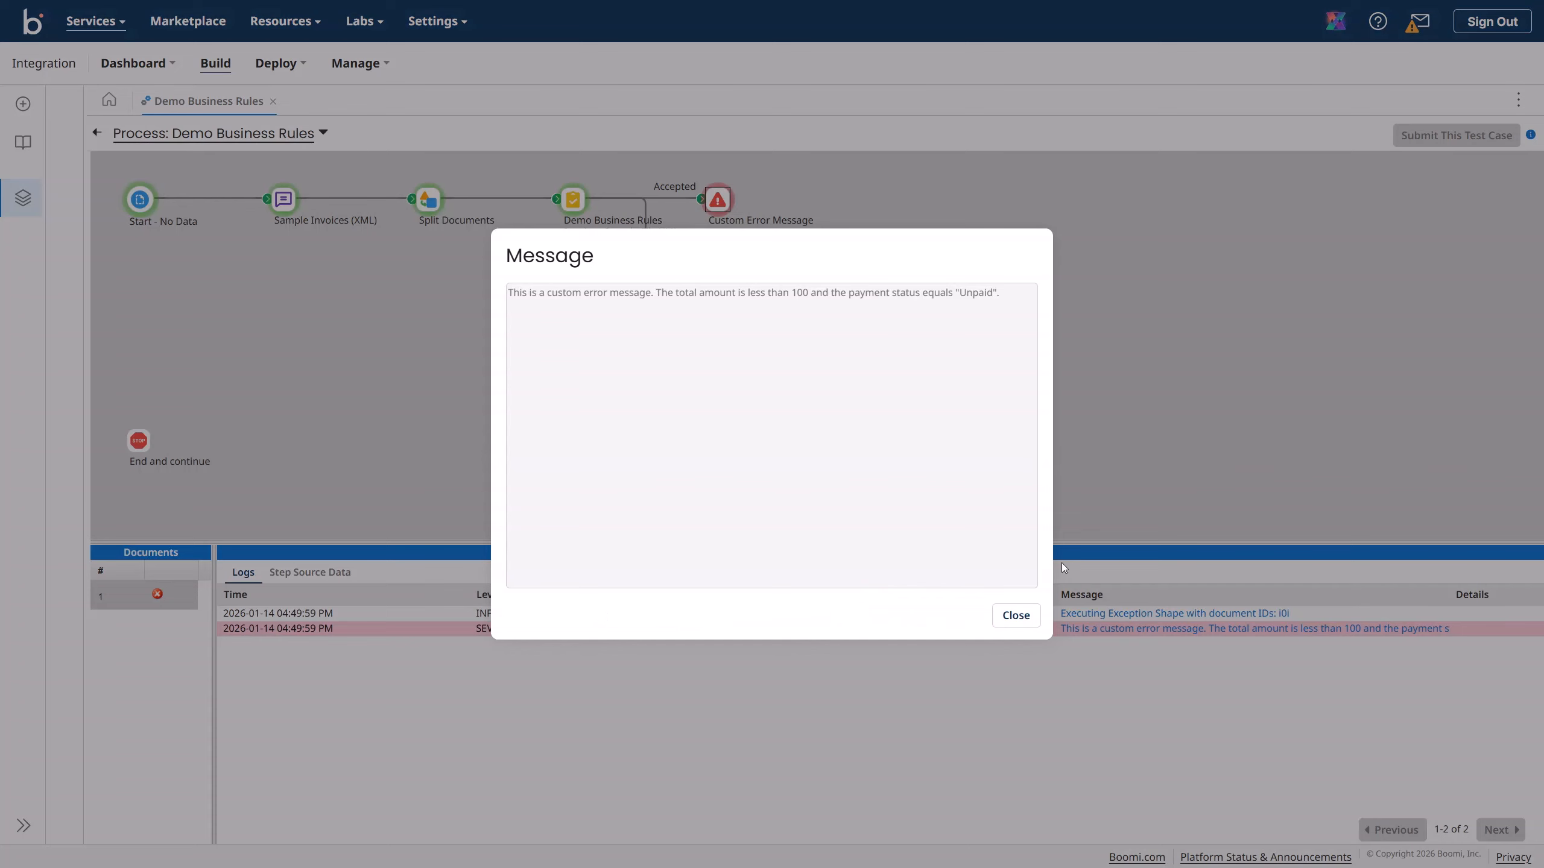
pyautogui.moveTo(512, 293); pyautogui.dragTo(914, 304)
pyautogui.click(802, 327)
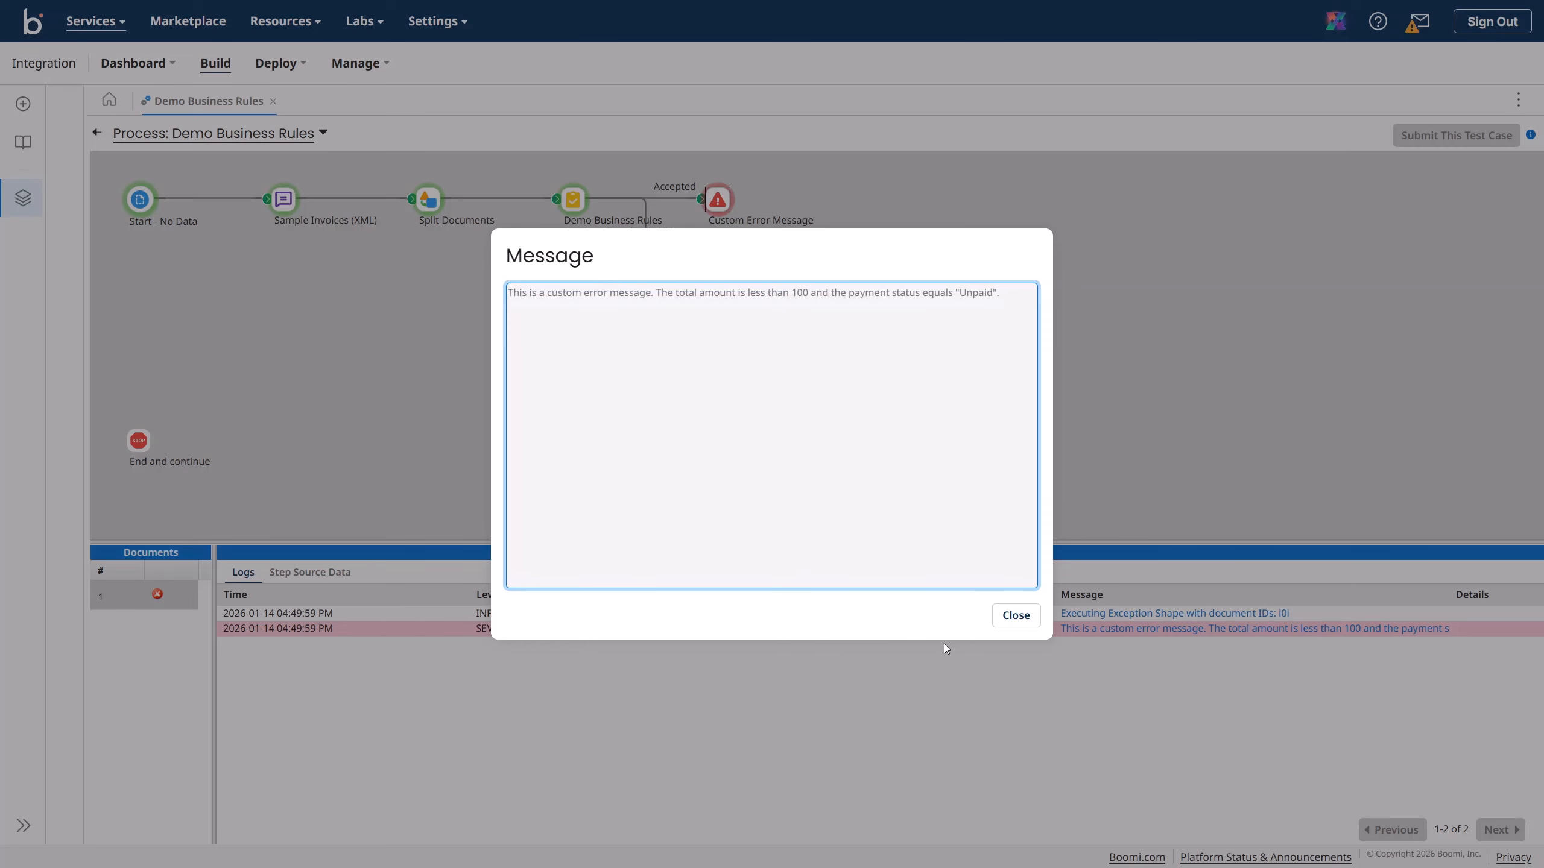
pyautogui.click(1013, 616)
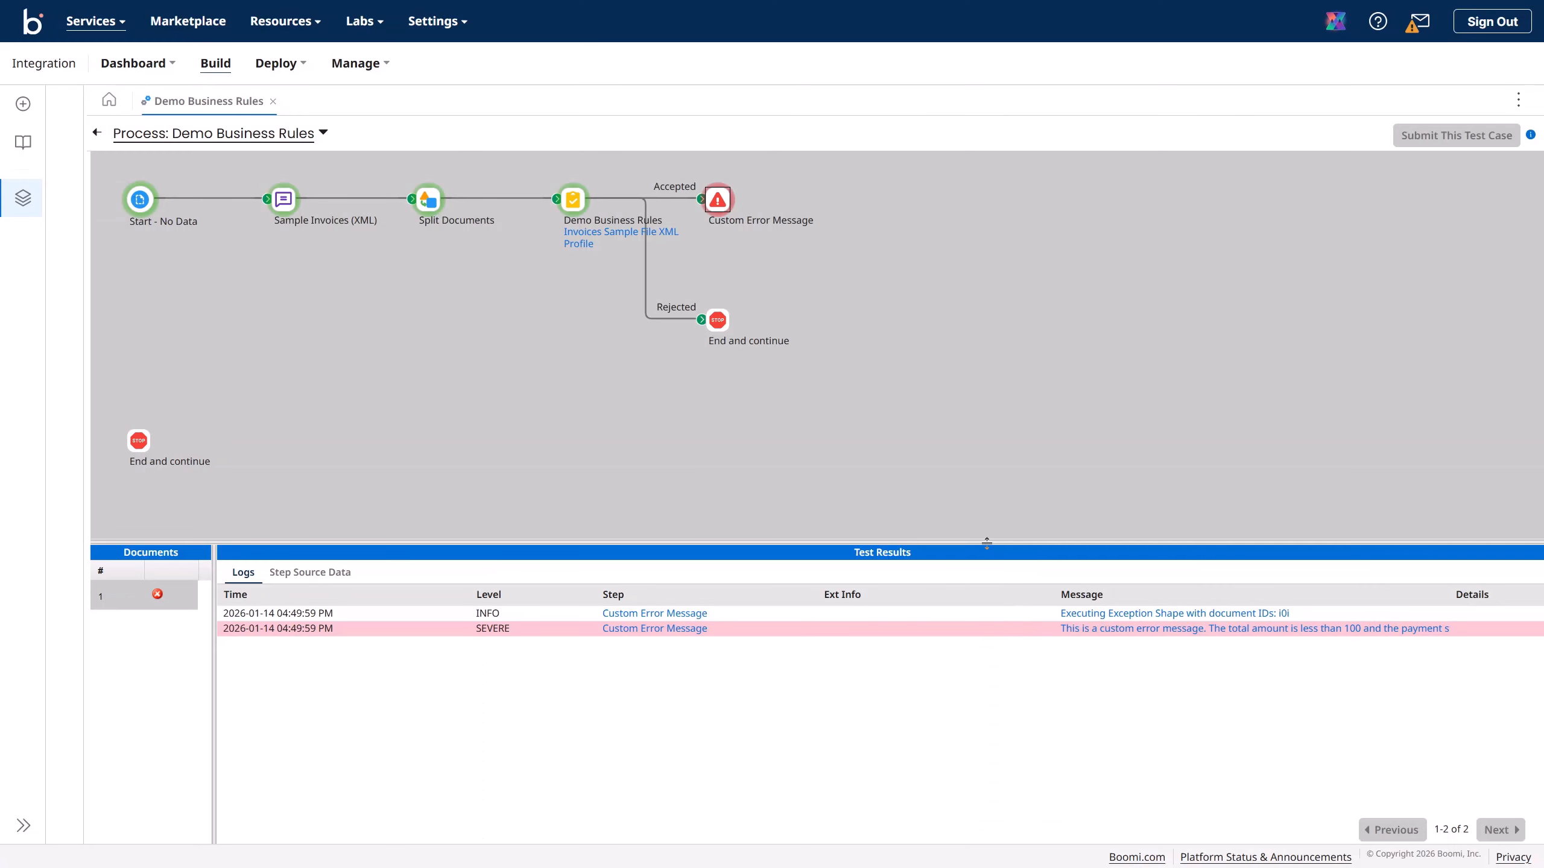
# - Return to the process, start a packaged component for Demo Business Rules and set its version to Demo Business Rules V1.0
pyautogui.click(95, 133)
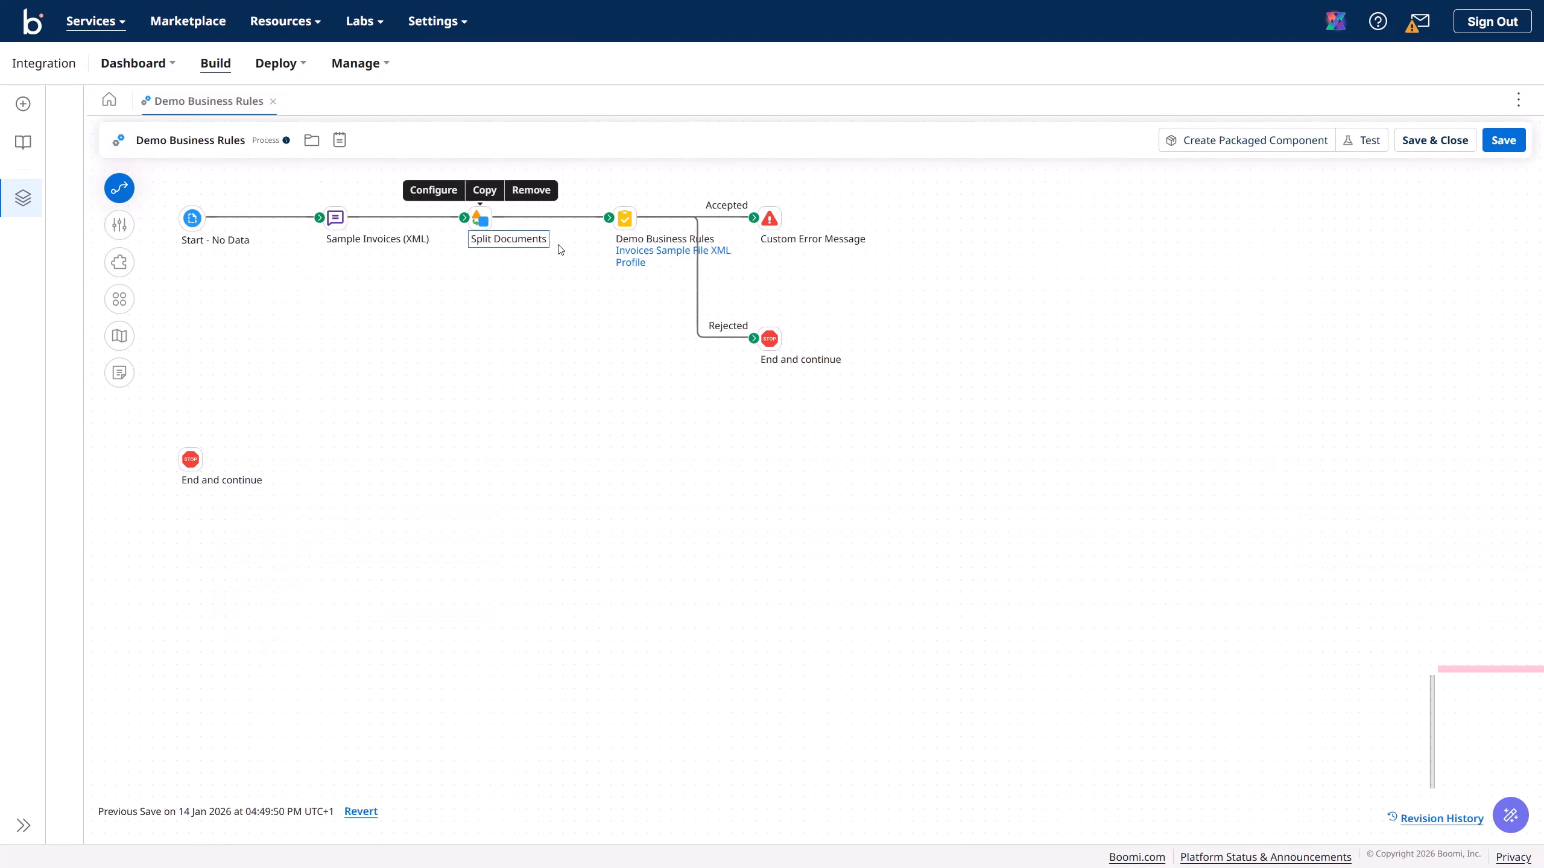
pyautogui.click(1501, 141)
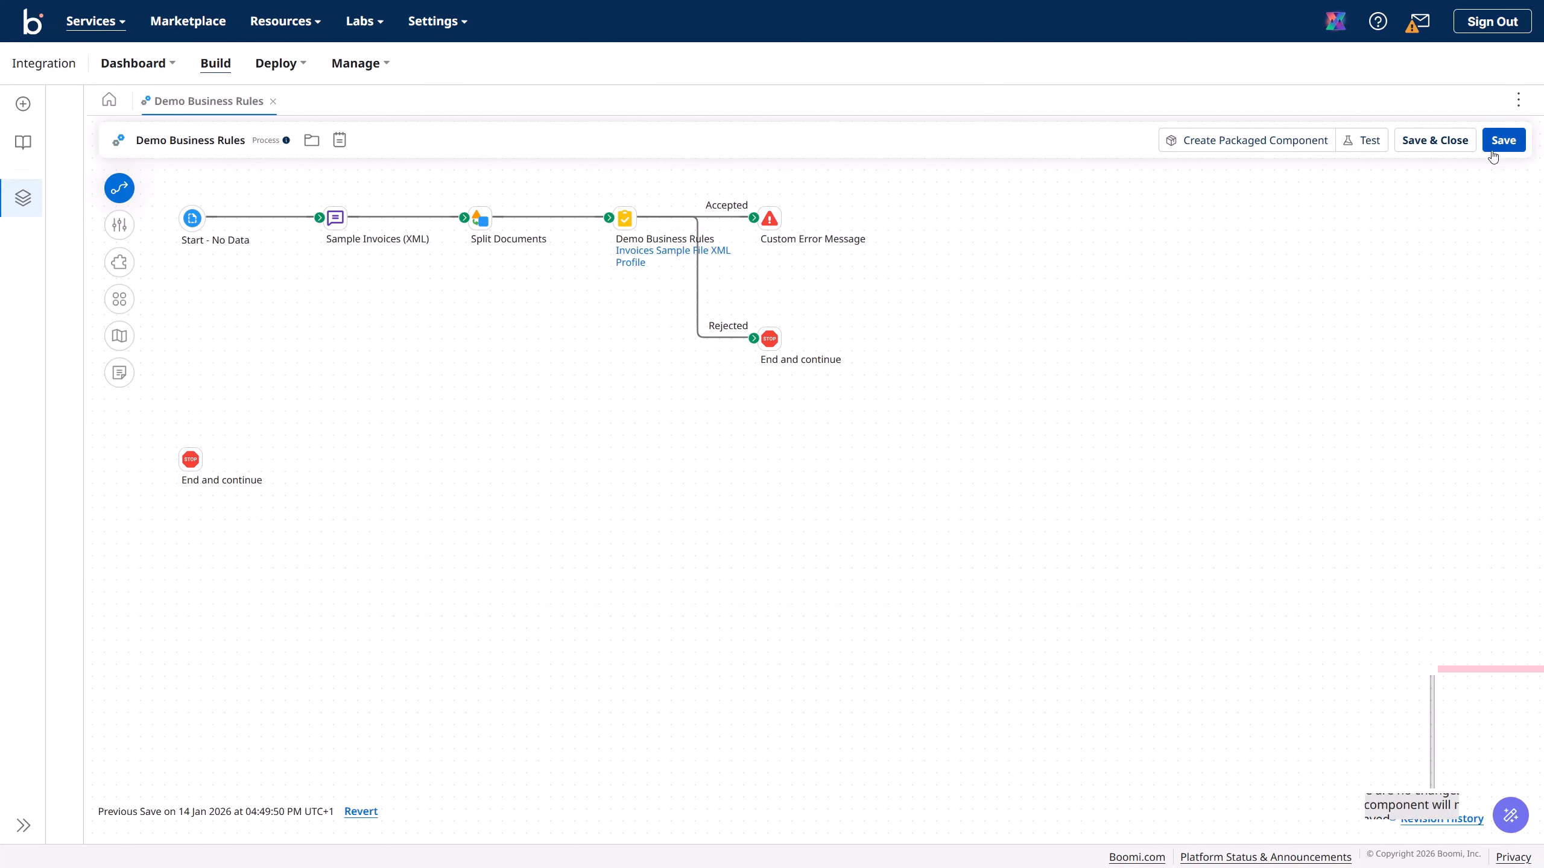
pyautogui.click(1246, 140)
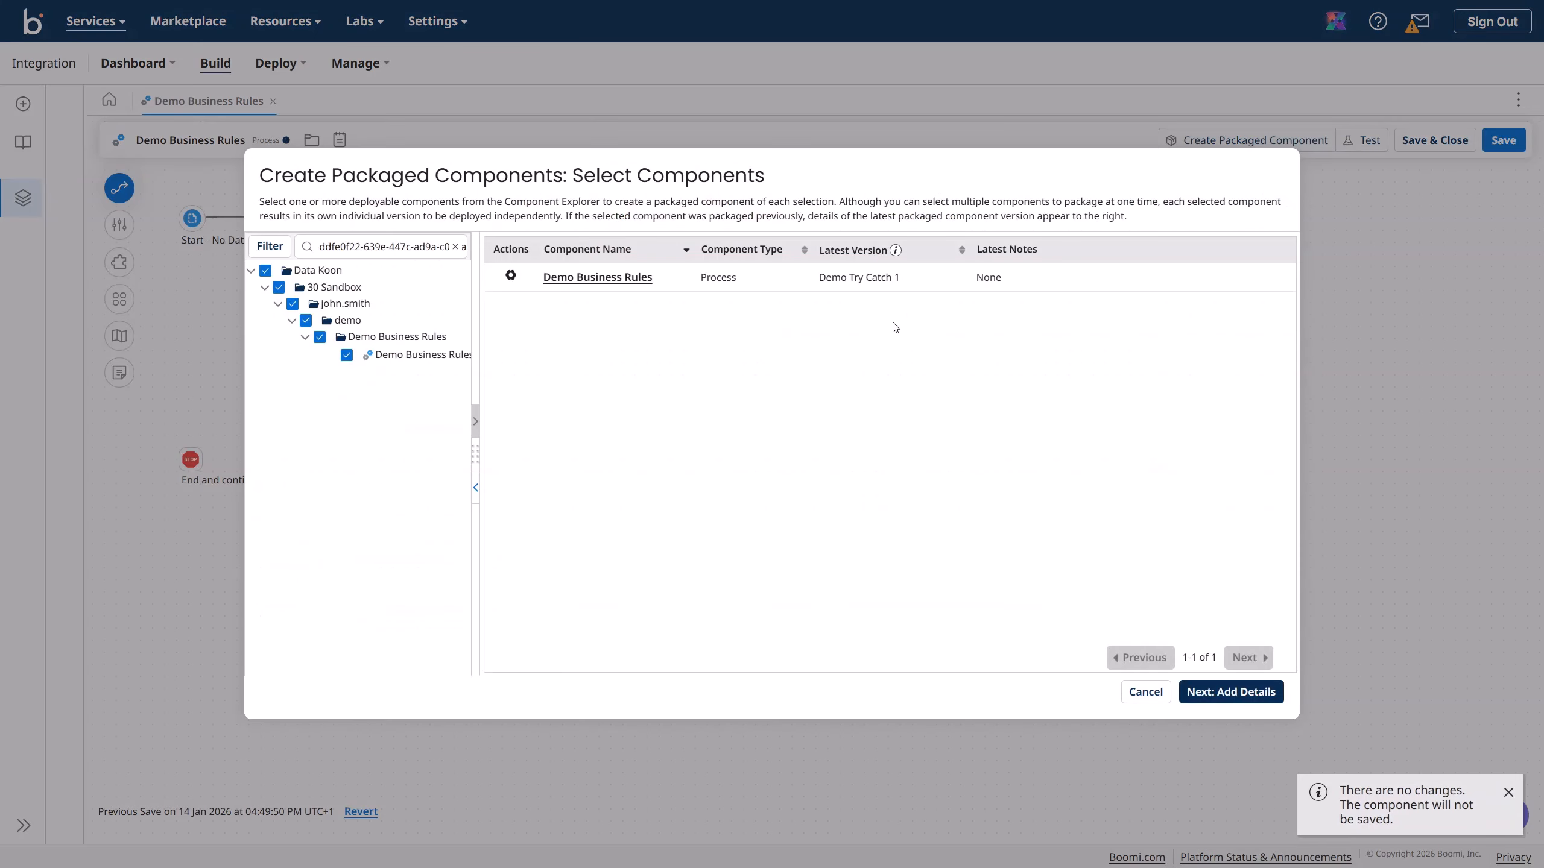
pyautogui.click(1212, 699)
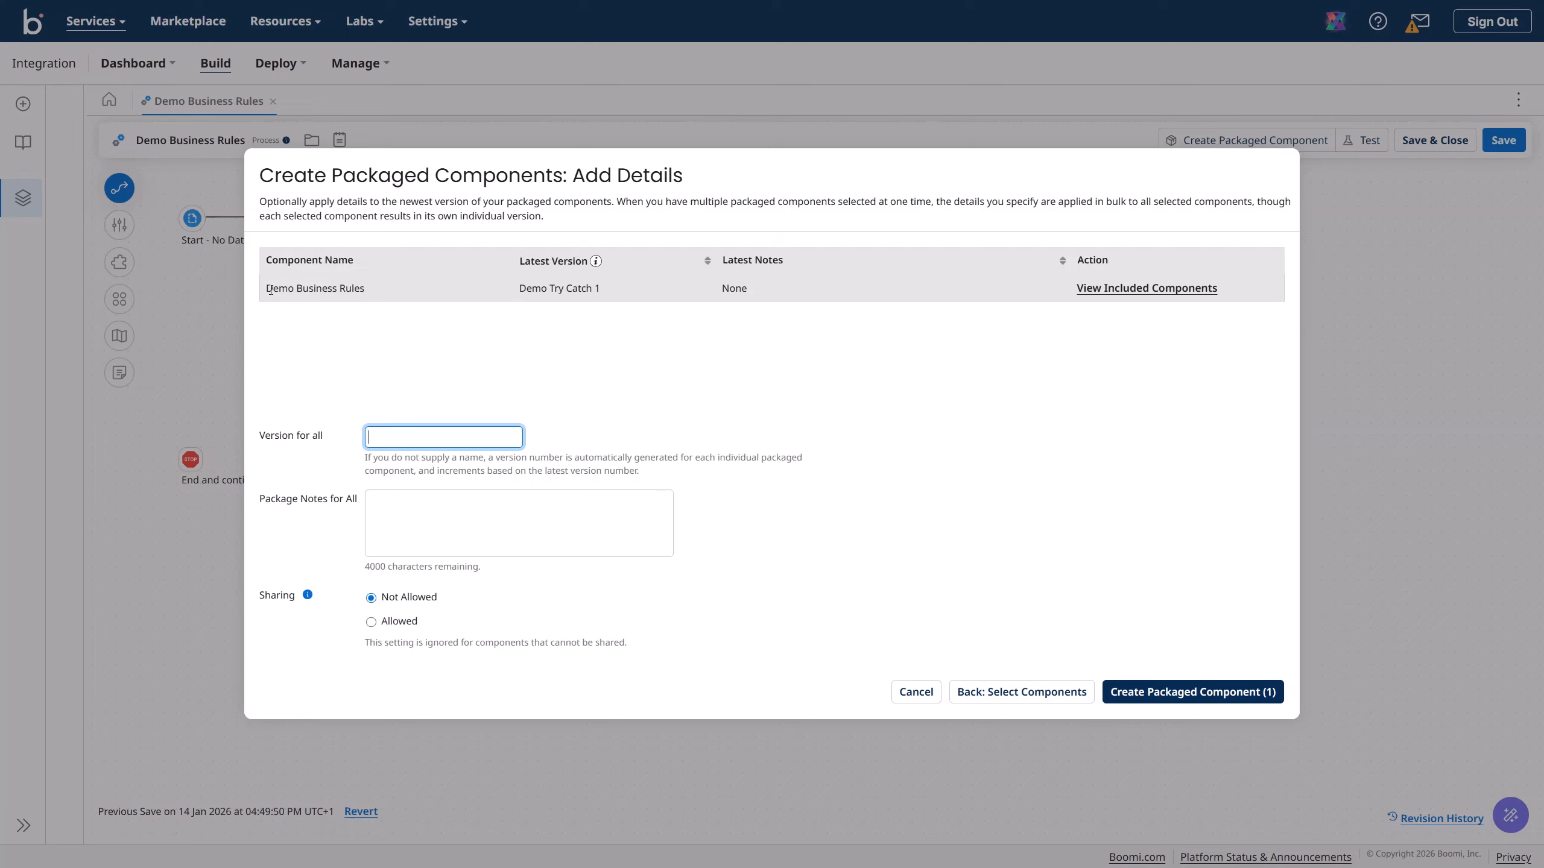
pyautogui.moveTo(270, 290); pyautogui.dragTo(366, 289)
pyautogui.hotkey('ctrl', 'c')
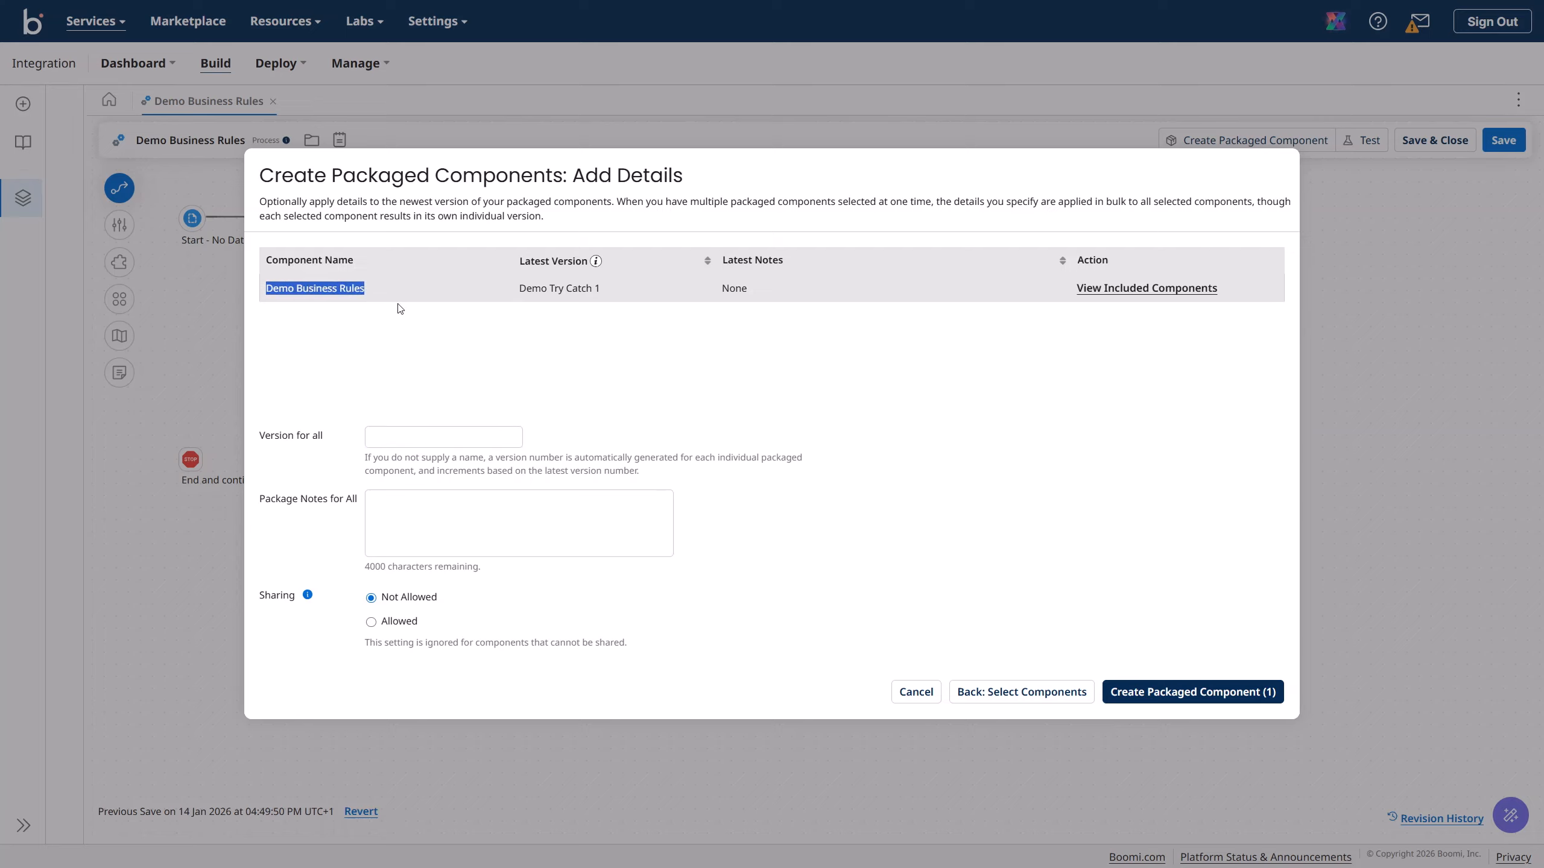
pyautogui.click(425, 438)
pyautogui.hotkey('ctrl', 'v')
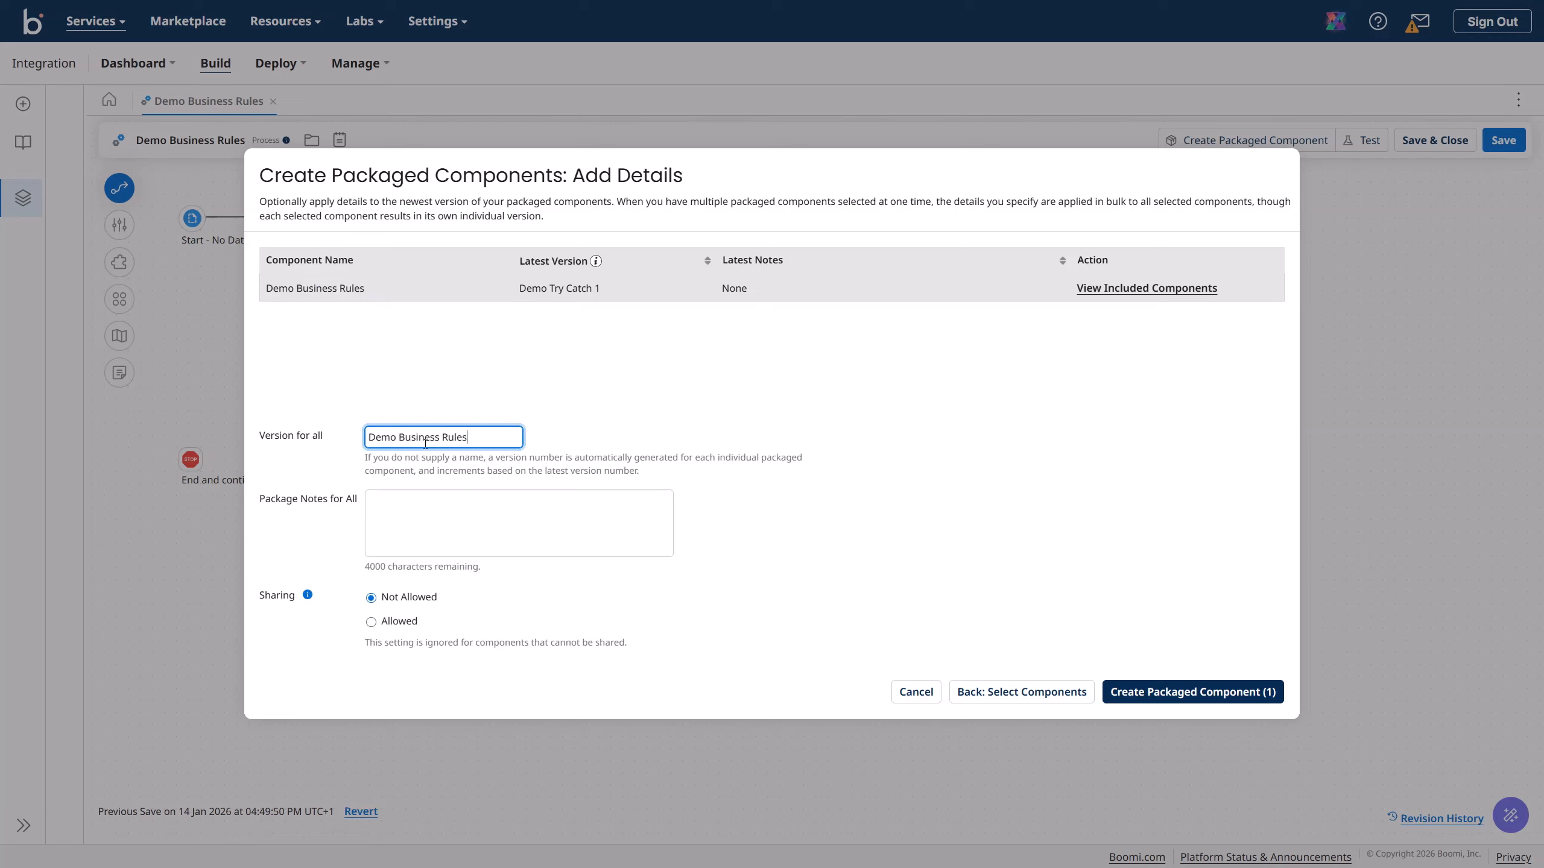
pyautogui.write('V1.0')
# - Reuse the version name Demo Business Rules V1.0 as the package notes and create the packaged component
pyautogui.moveTo(494, 435); pyautogui.dragTo(314, 415)
pyautogui.hotkey('ctrl', 'c')
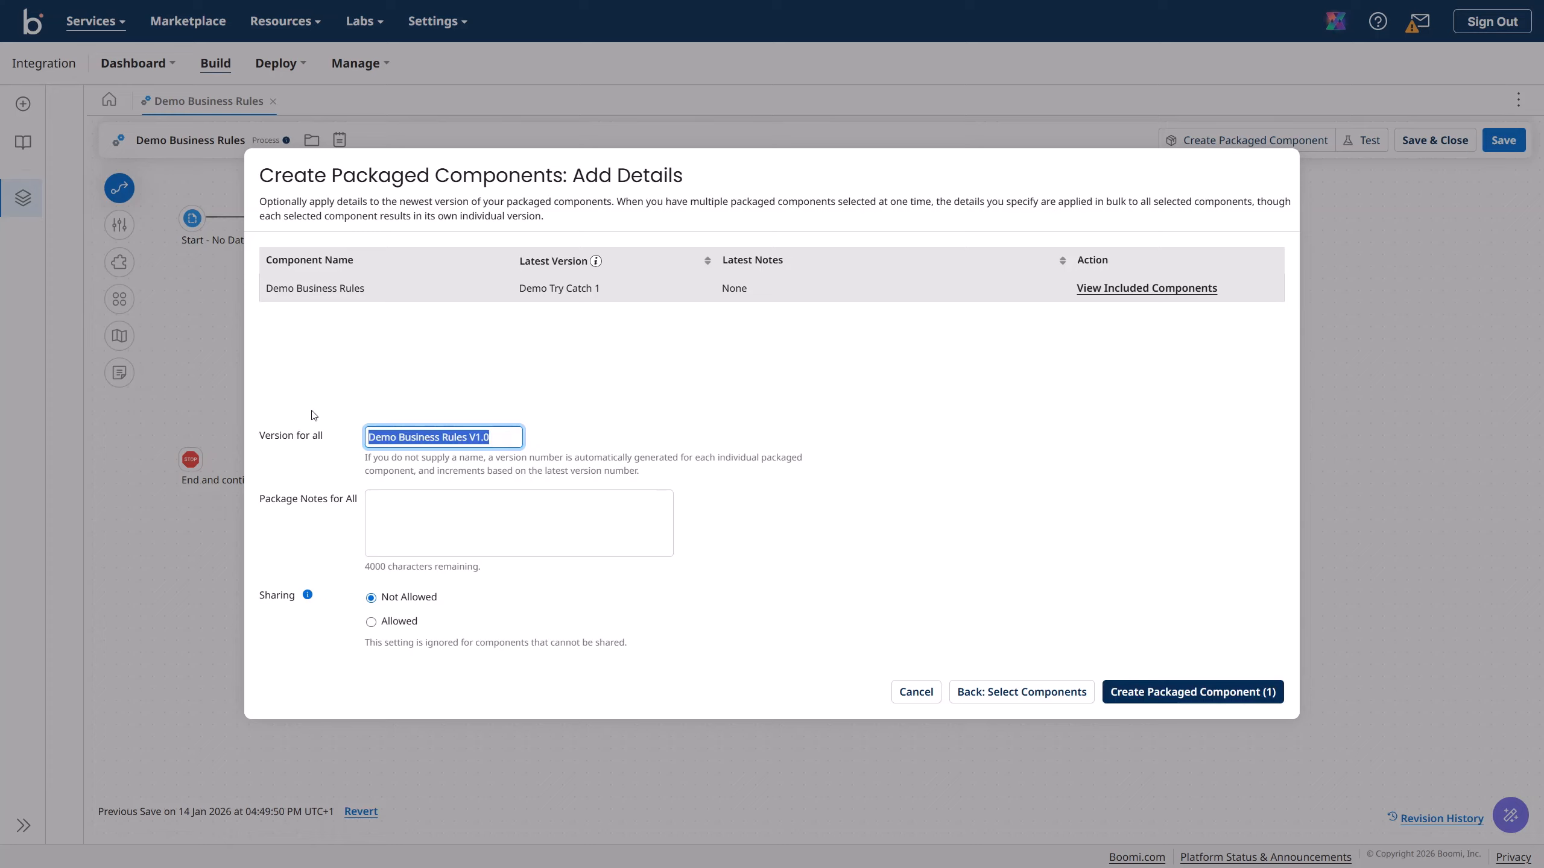
pyautogui.click(624, 541)
pyautogui.hotkey('ctrl', 'v')
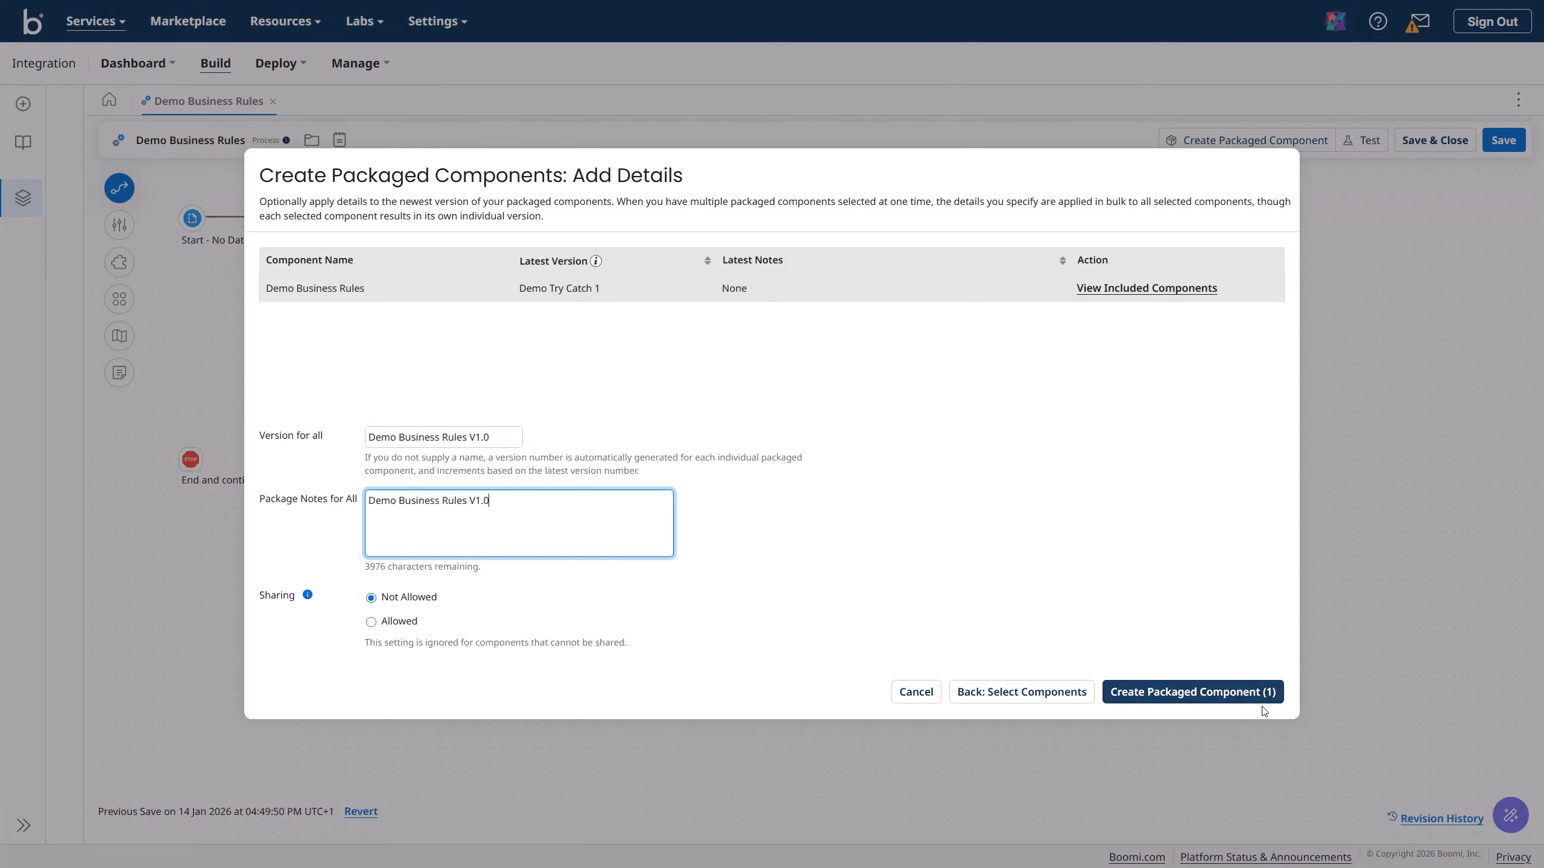
pyautogui.click(1223, 696)
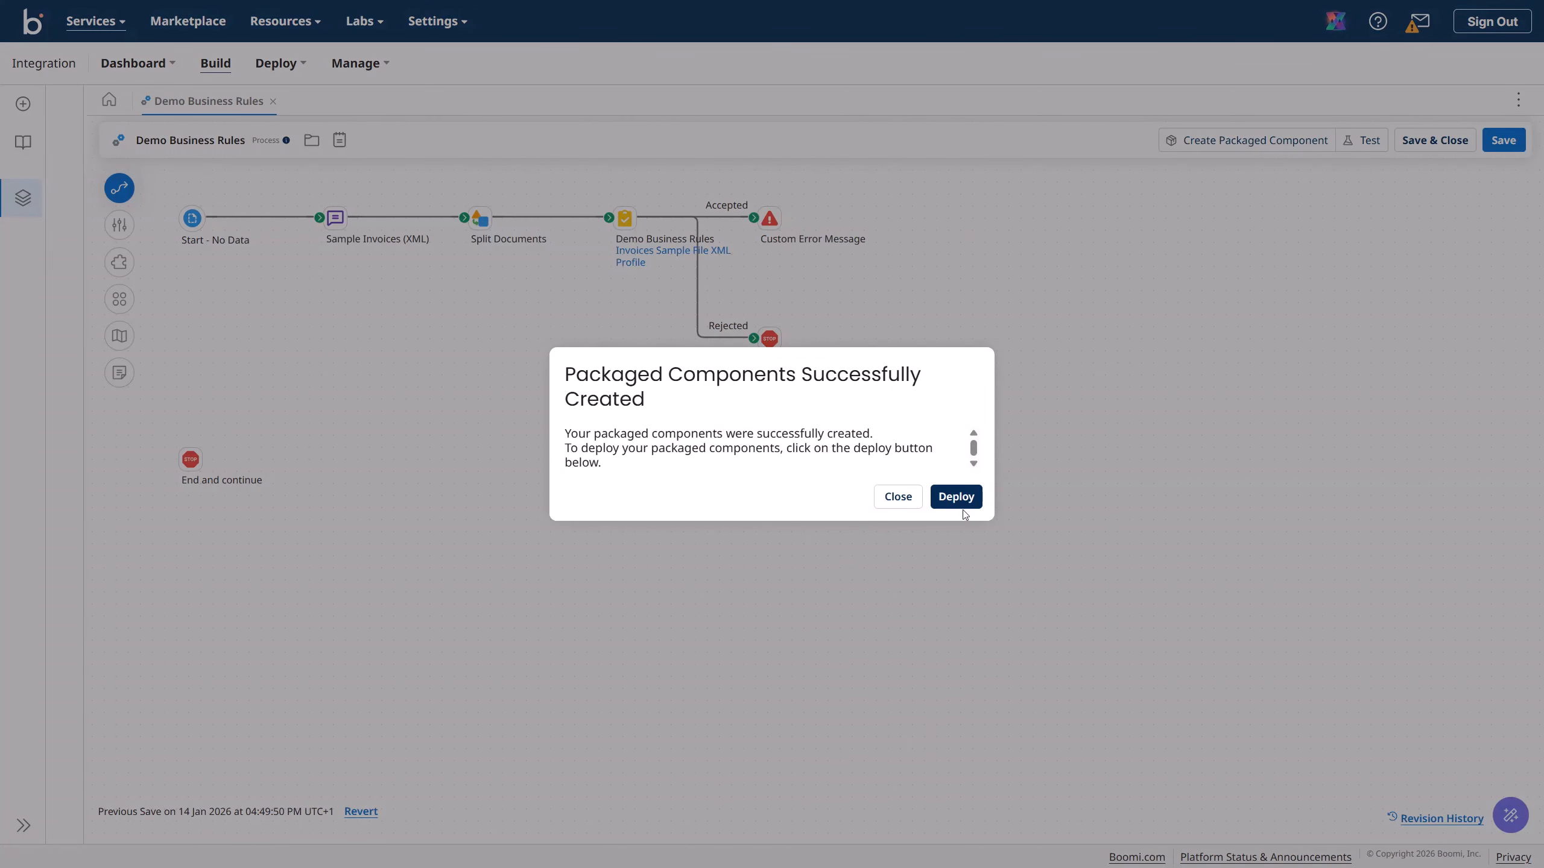
# - Deploy the packaged component to the 10 TEST environment with the deployment notes Demo Business Rules V1.0
pyautogui.click(961, 504)
pyautogui.click(452, 249)
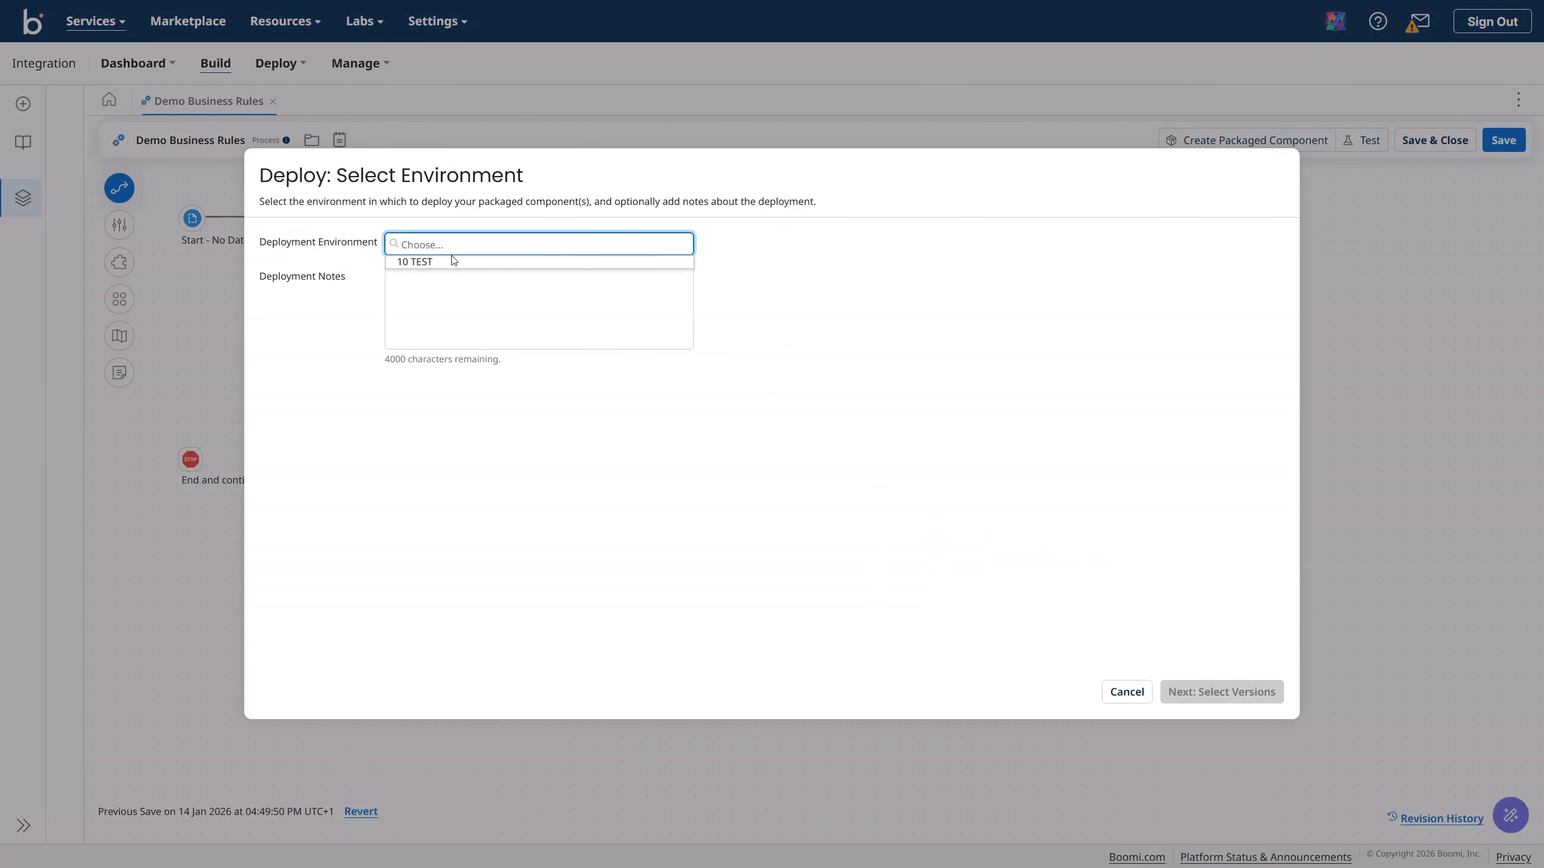
pyautogui.click(452, 262)
pyautogui.click(450, 290)
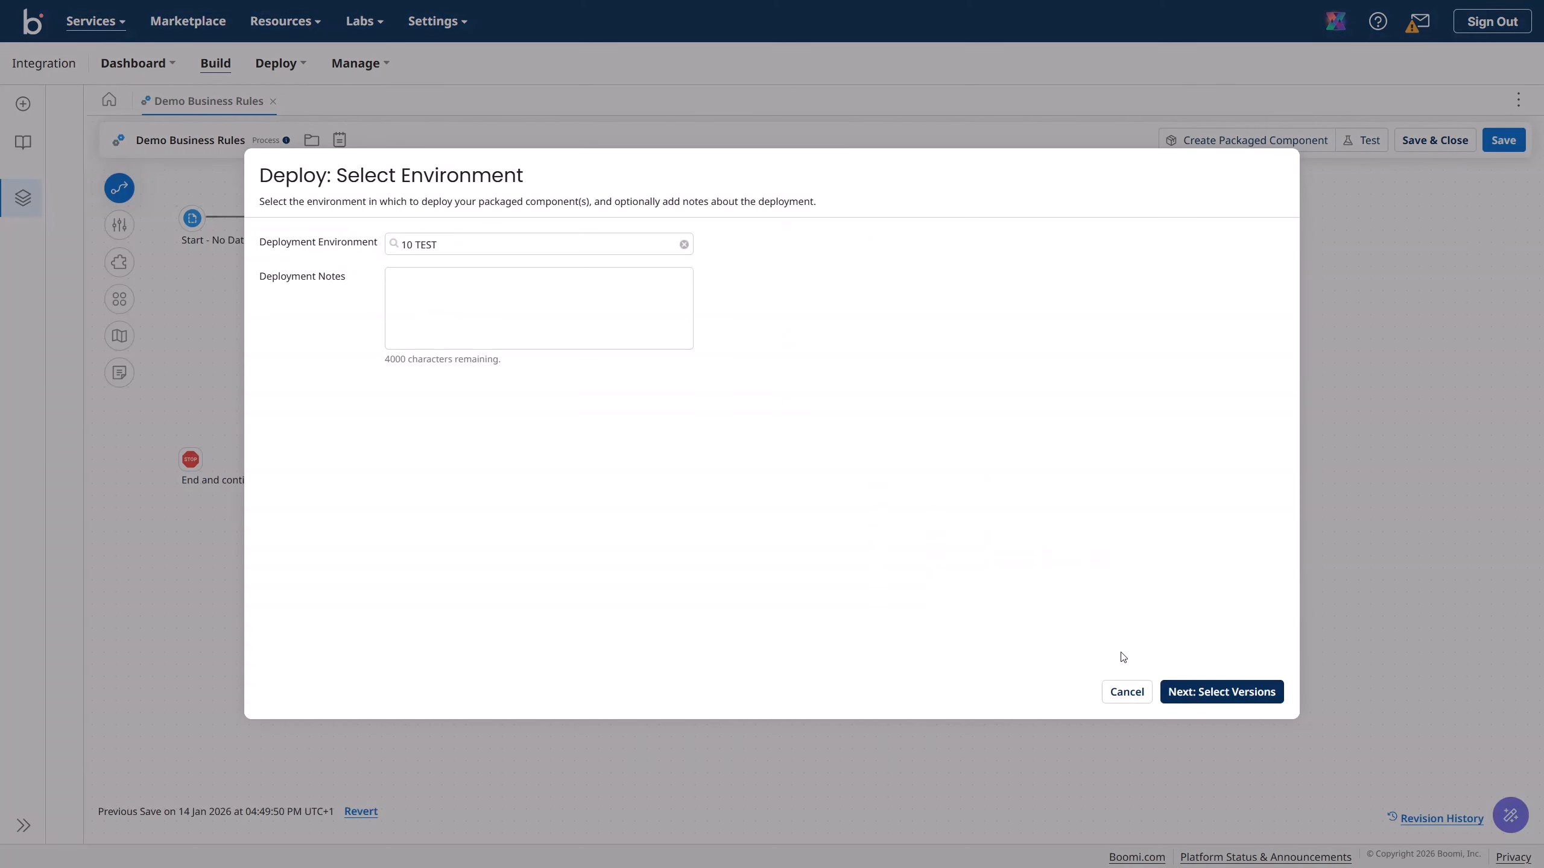
pyautogui.click(561, 313)
pyautogui.hotkey('ctrl', 'v')
pyautogui.click(1204, 694)
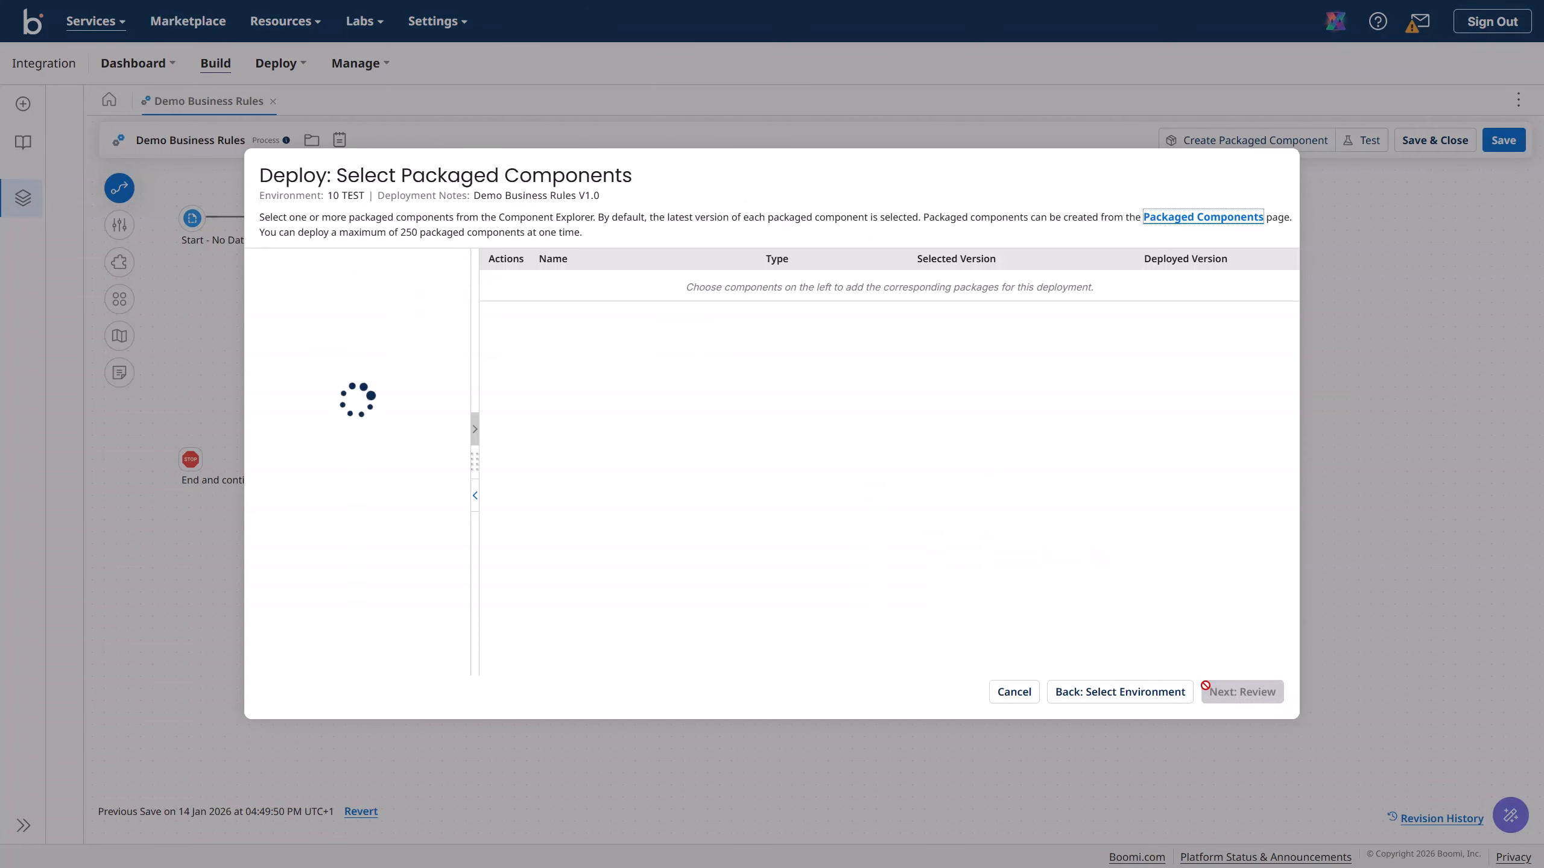
pyautogui.click(1205, 693)
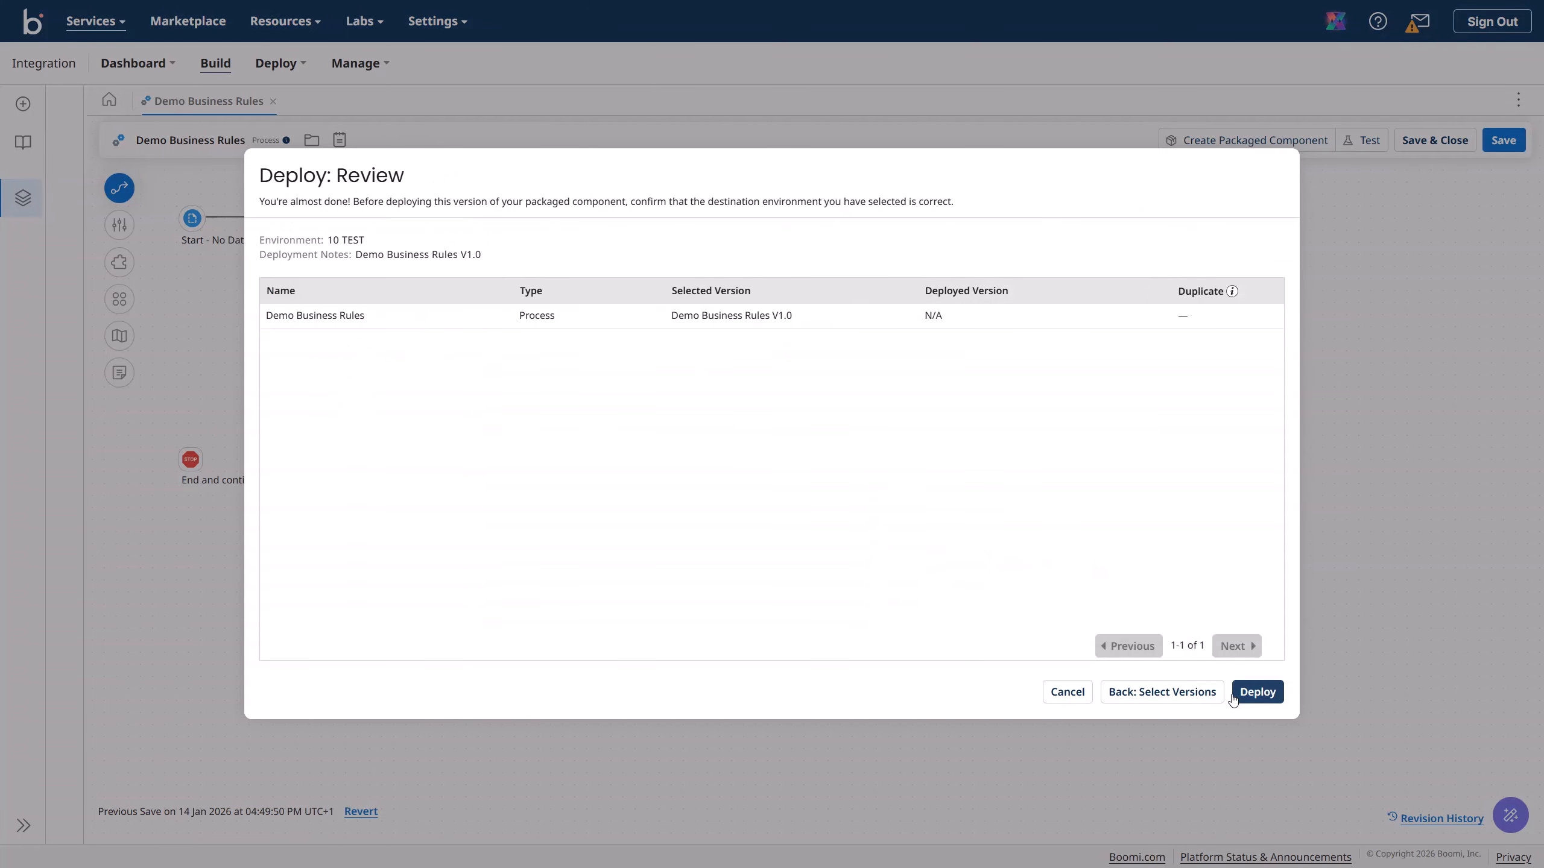
pyautogui.click(1255, 693)
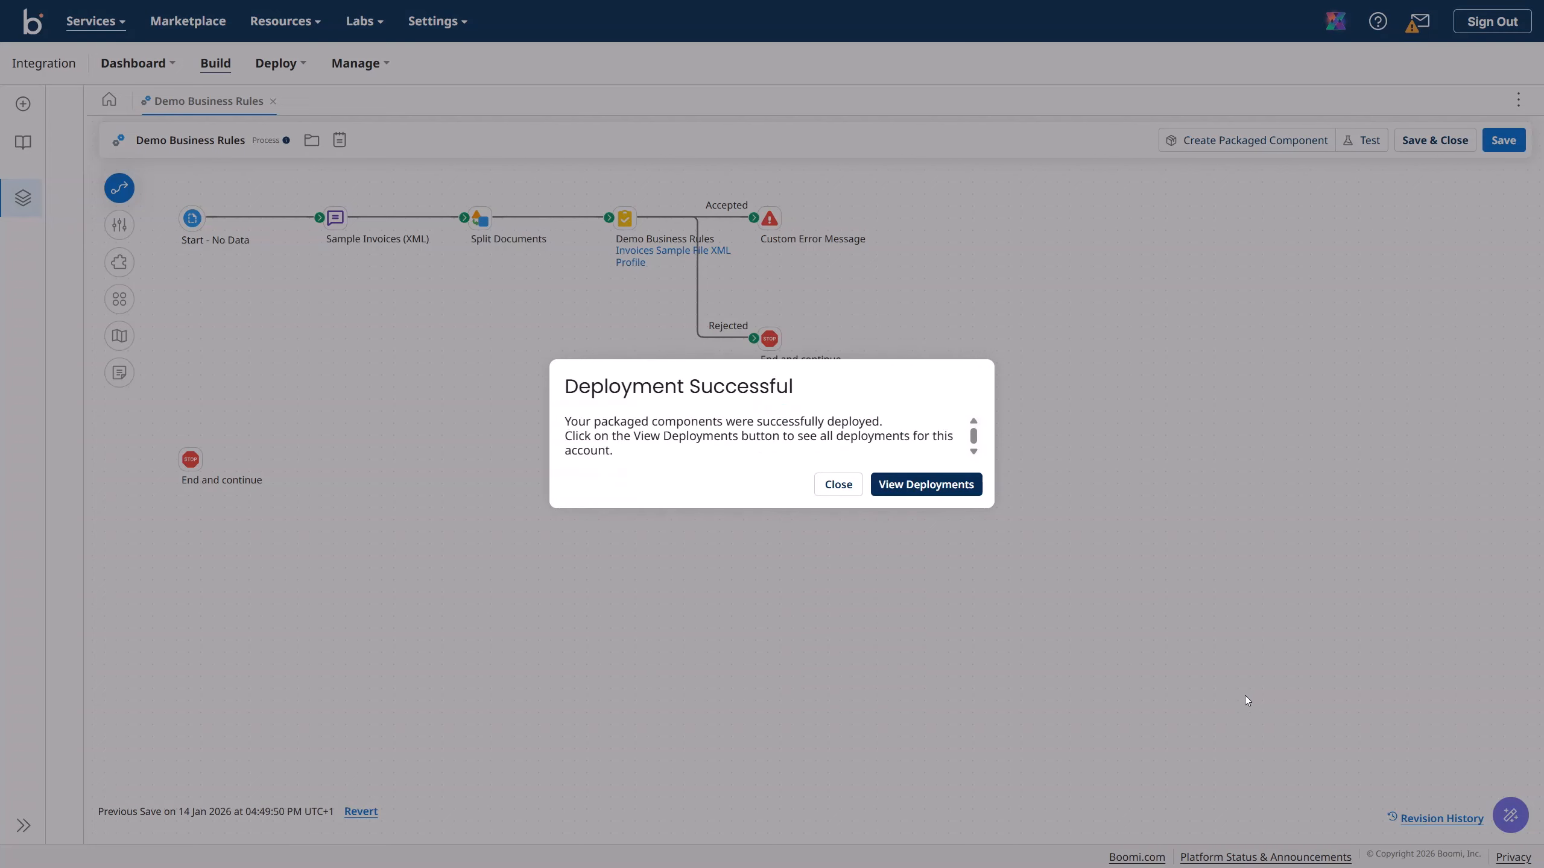
# - View the account's deployments and check the executions in Process Reporting
pyautogui.click(948, 485)
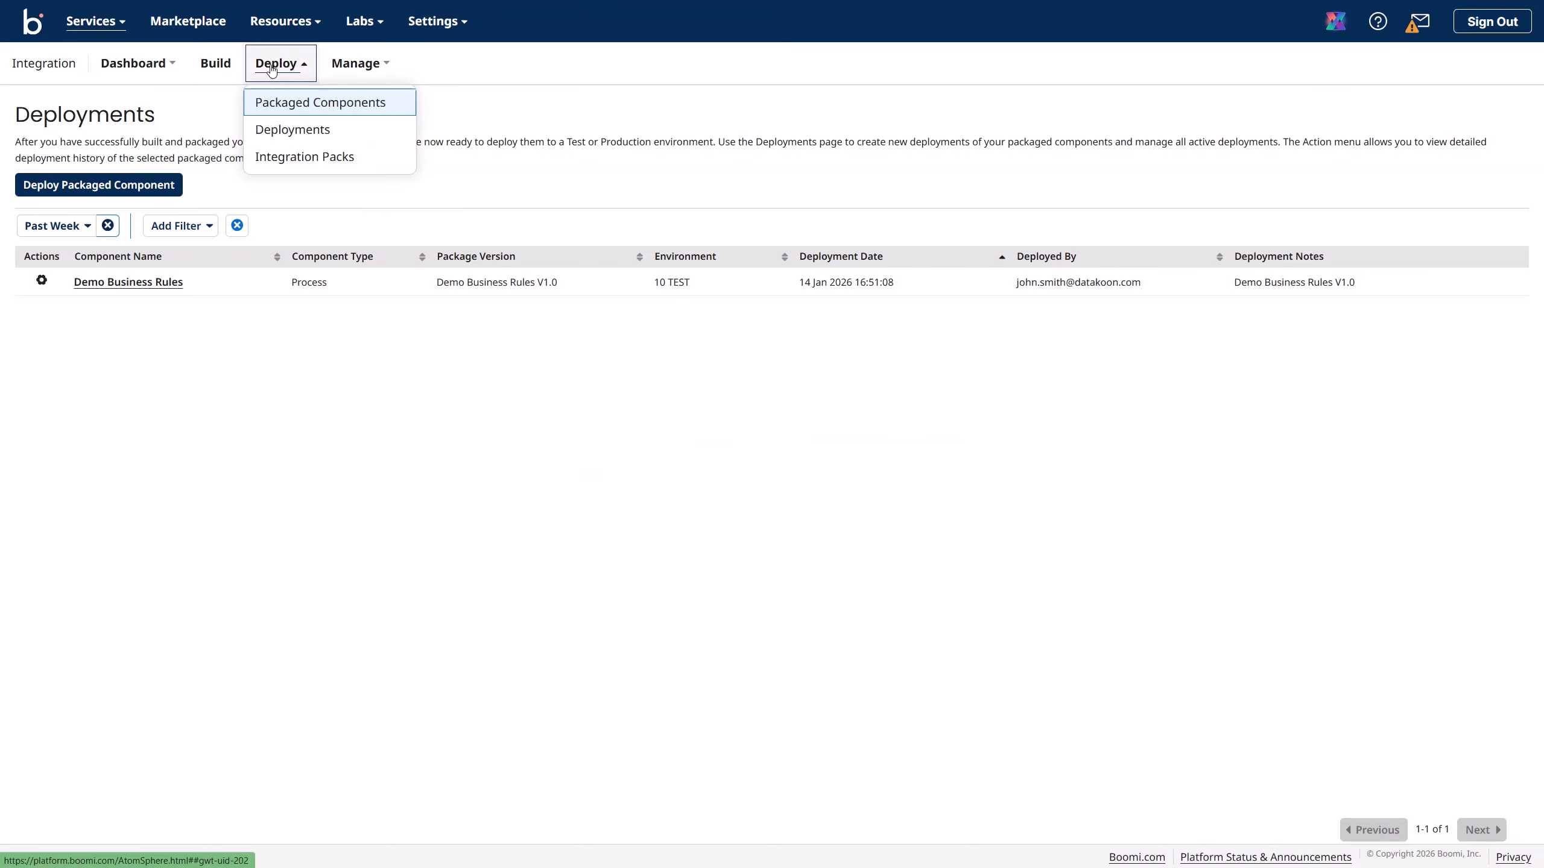
pyautogui.moveTo(342, 73)
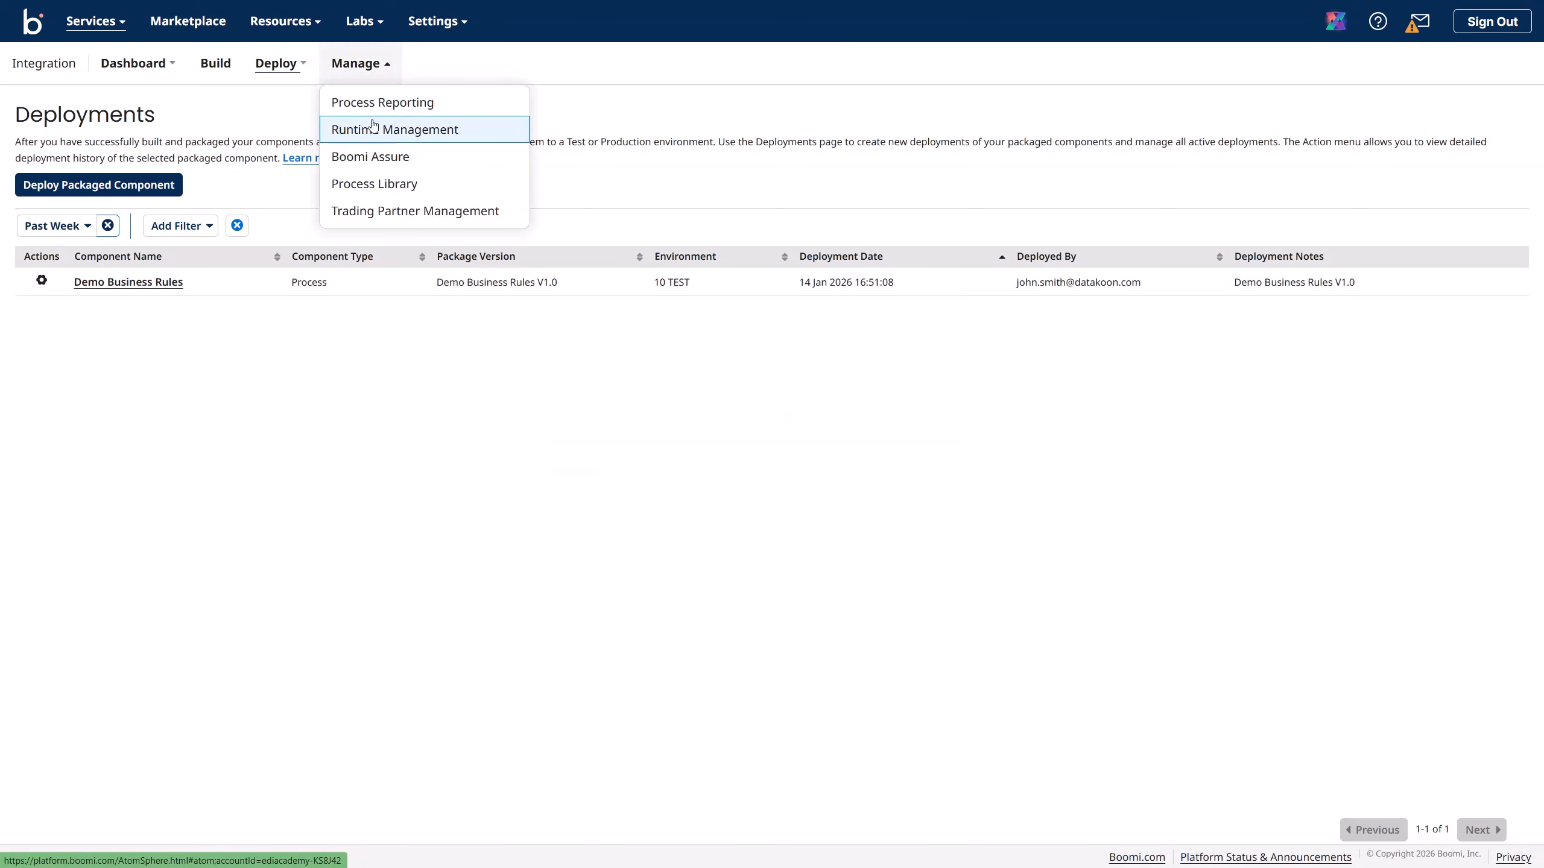
pyautogui.click(365, 104)
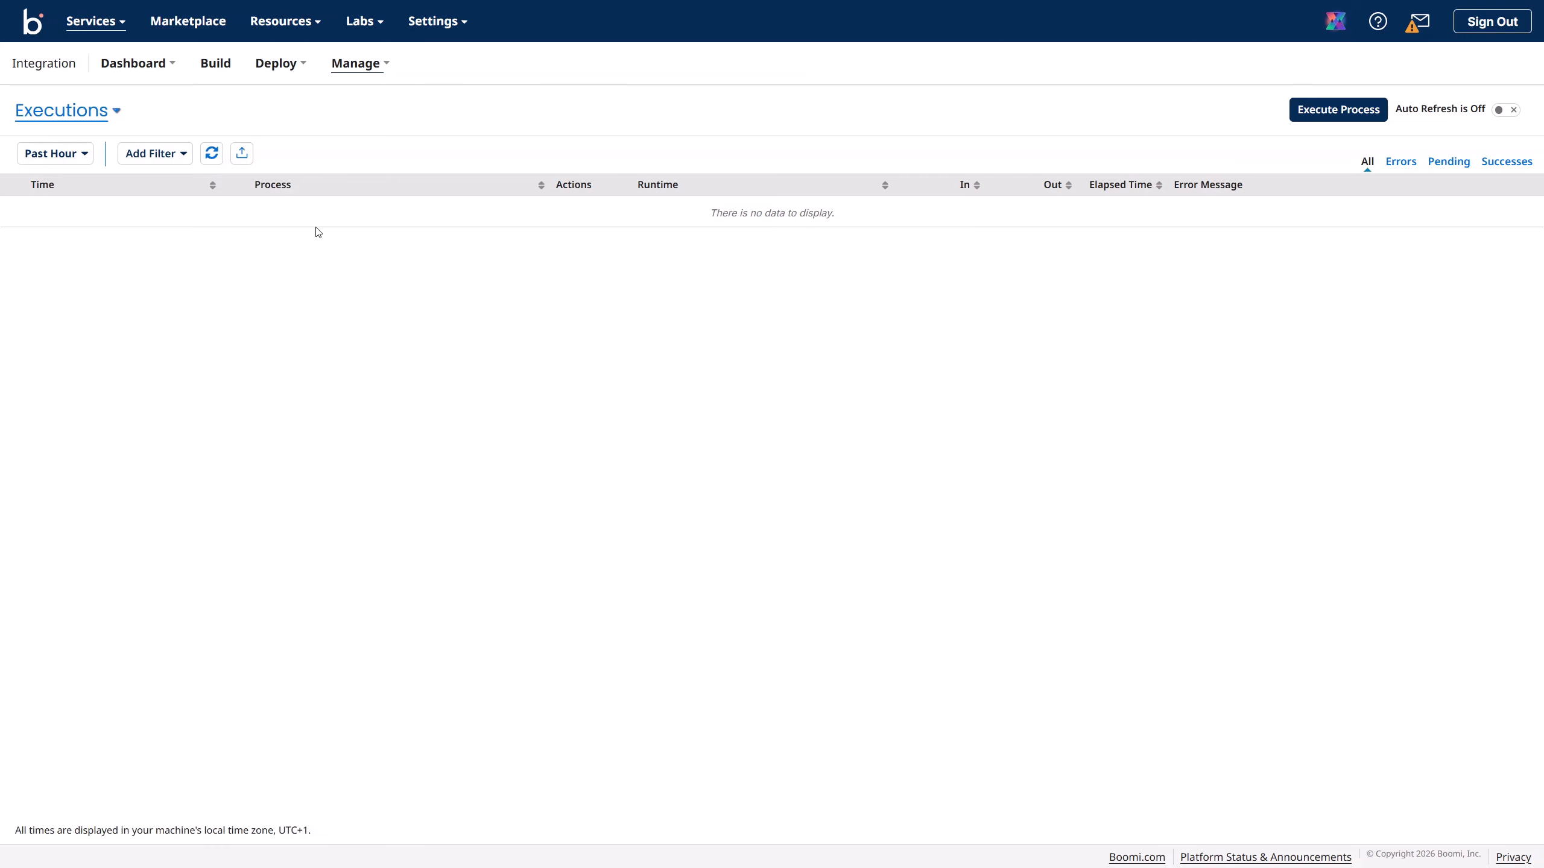
# - Execute the deployed Demo Business Rules process on the Data Koon TEST runtime from Runtime Management
pyautogui.click(374, 74)
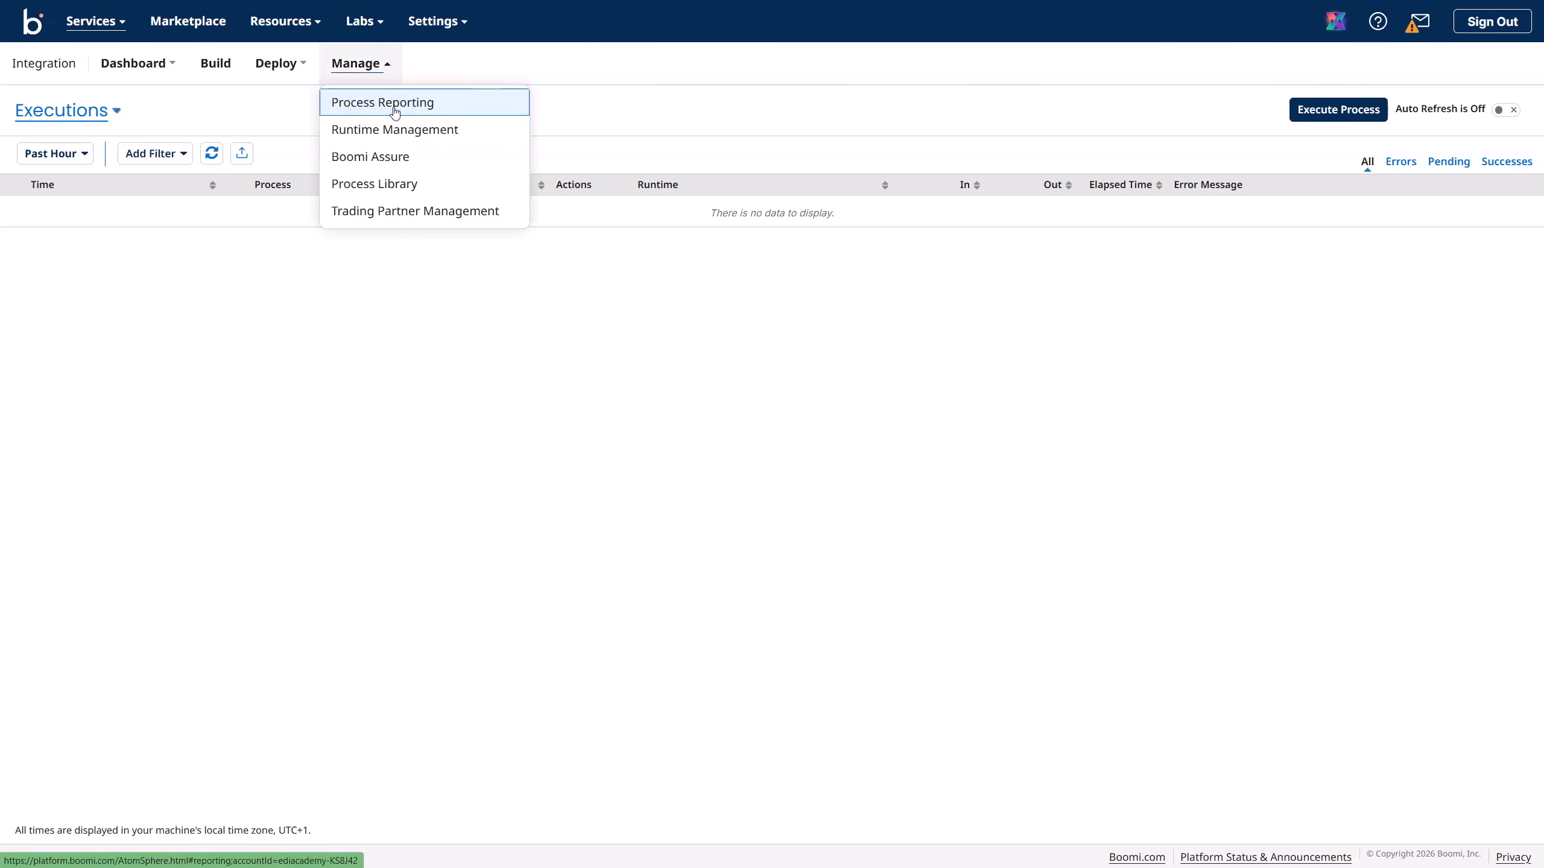
pyautogui.click(397, 129)
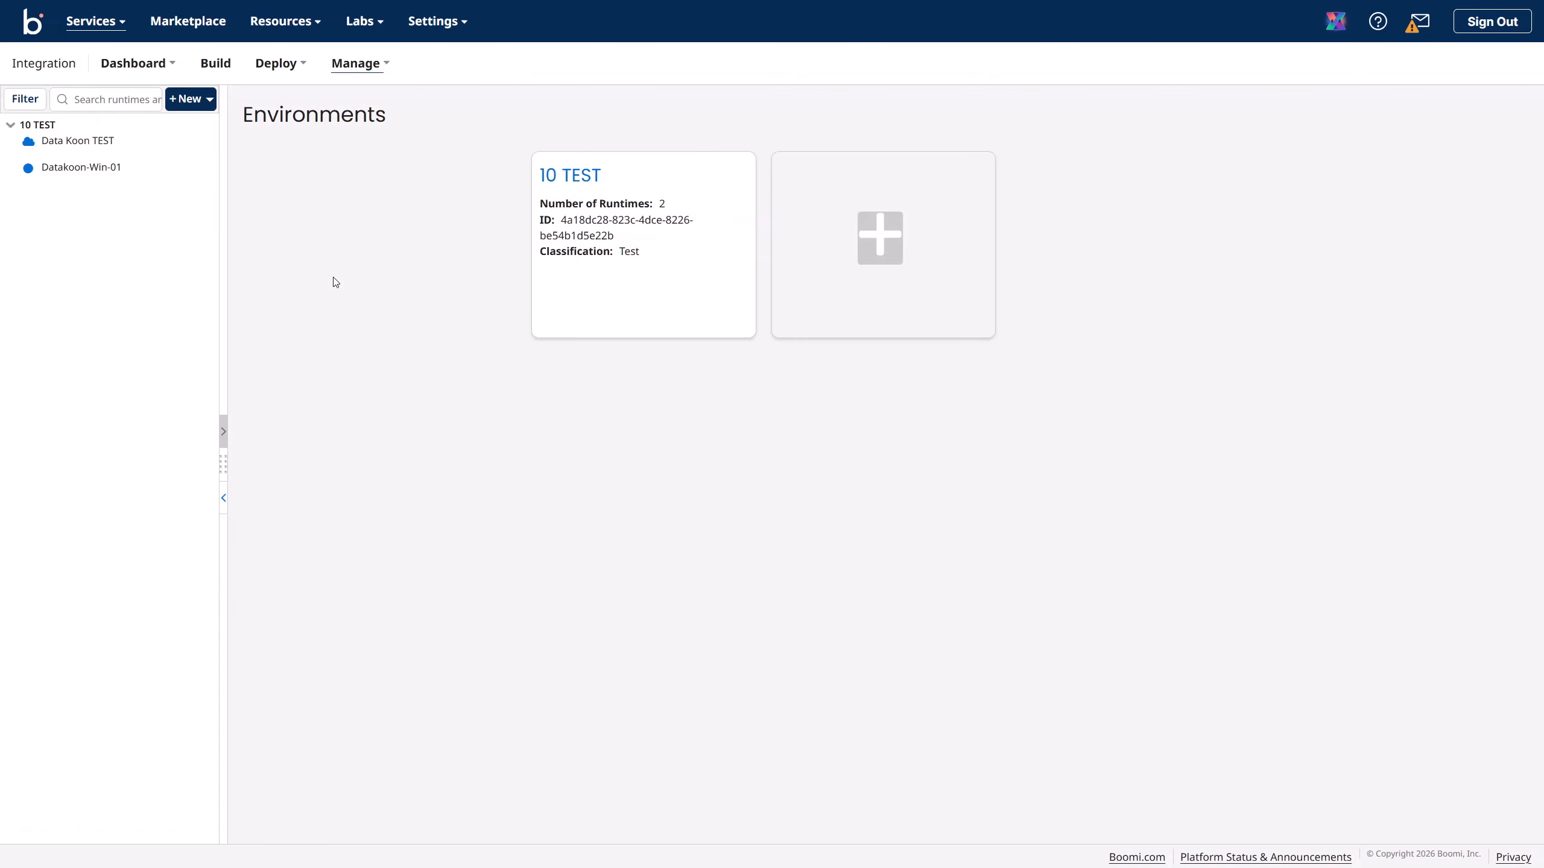
pyautogui.click(79, 146)
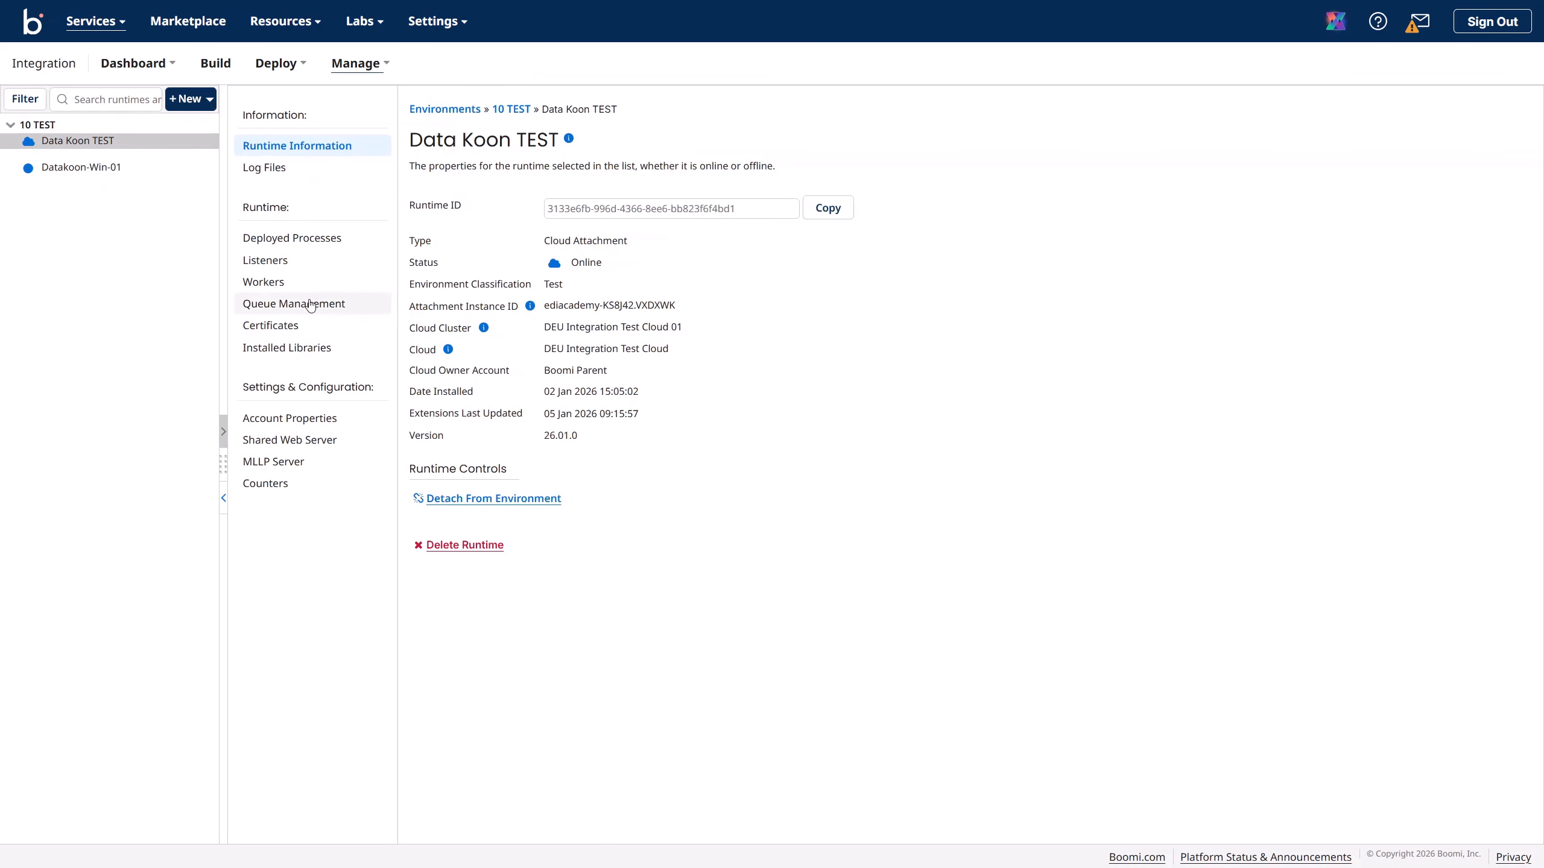
pyautogui.click(292, 237)
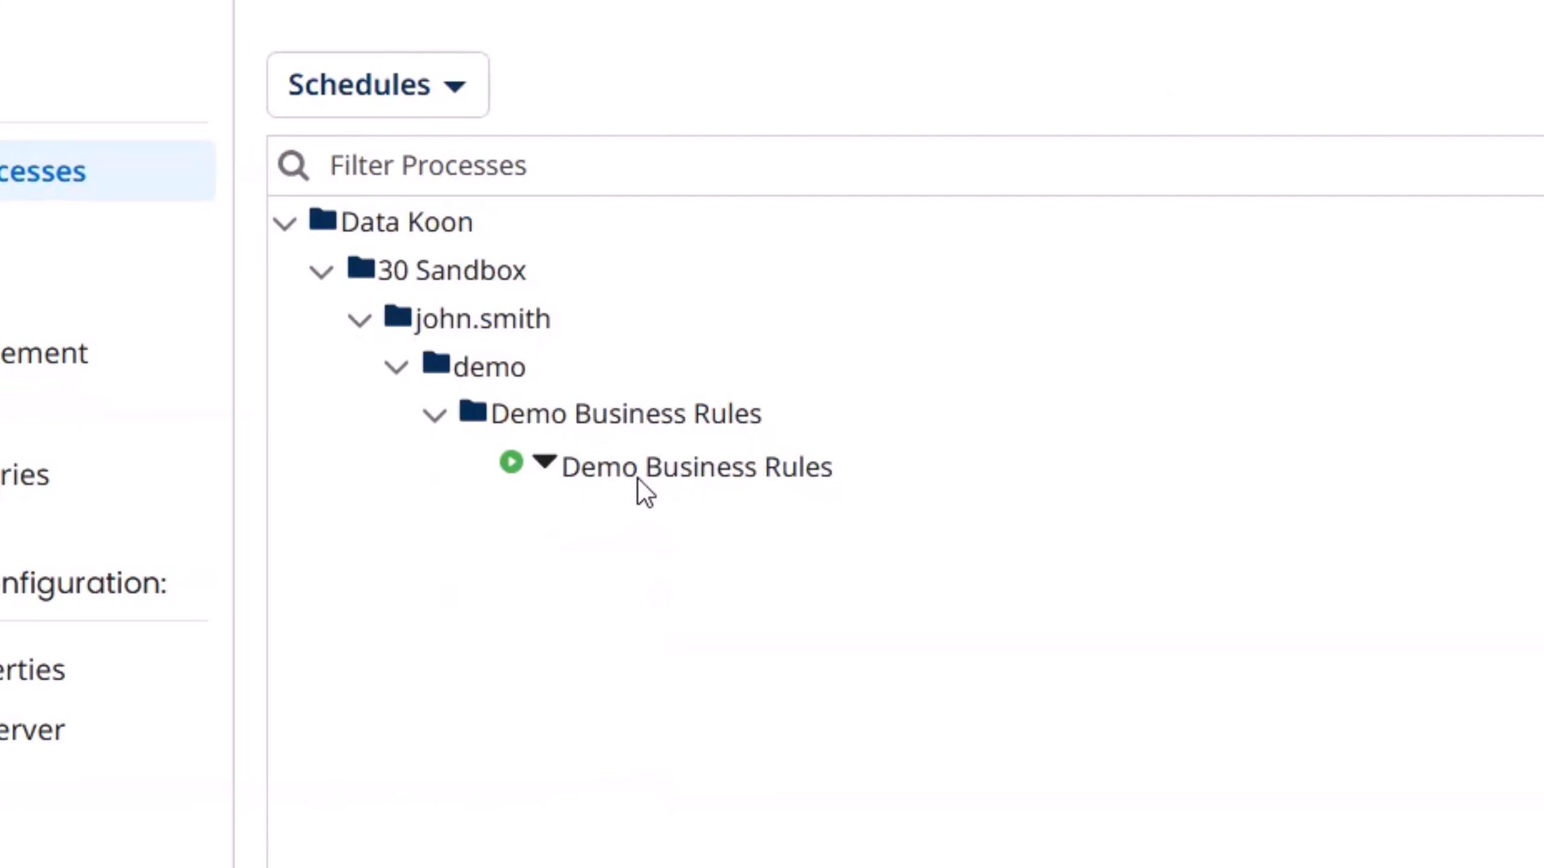
pyautogui.click(538, 469)
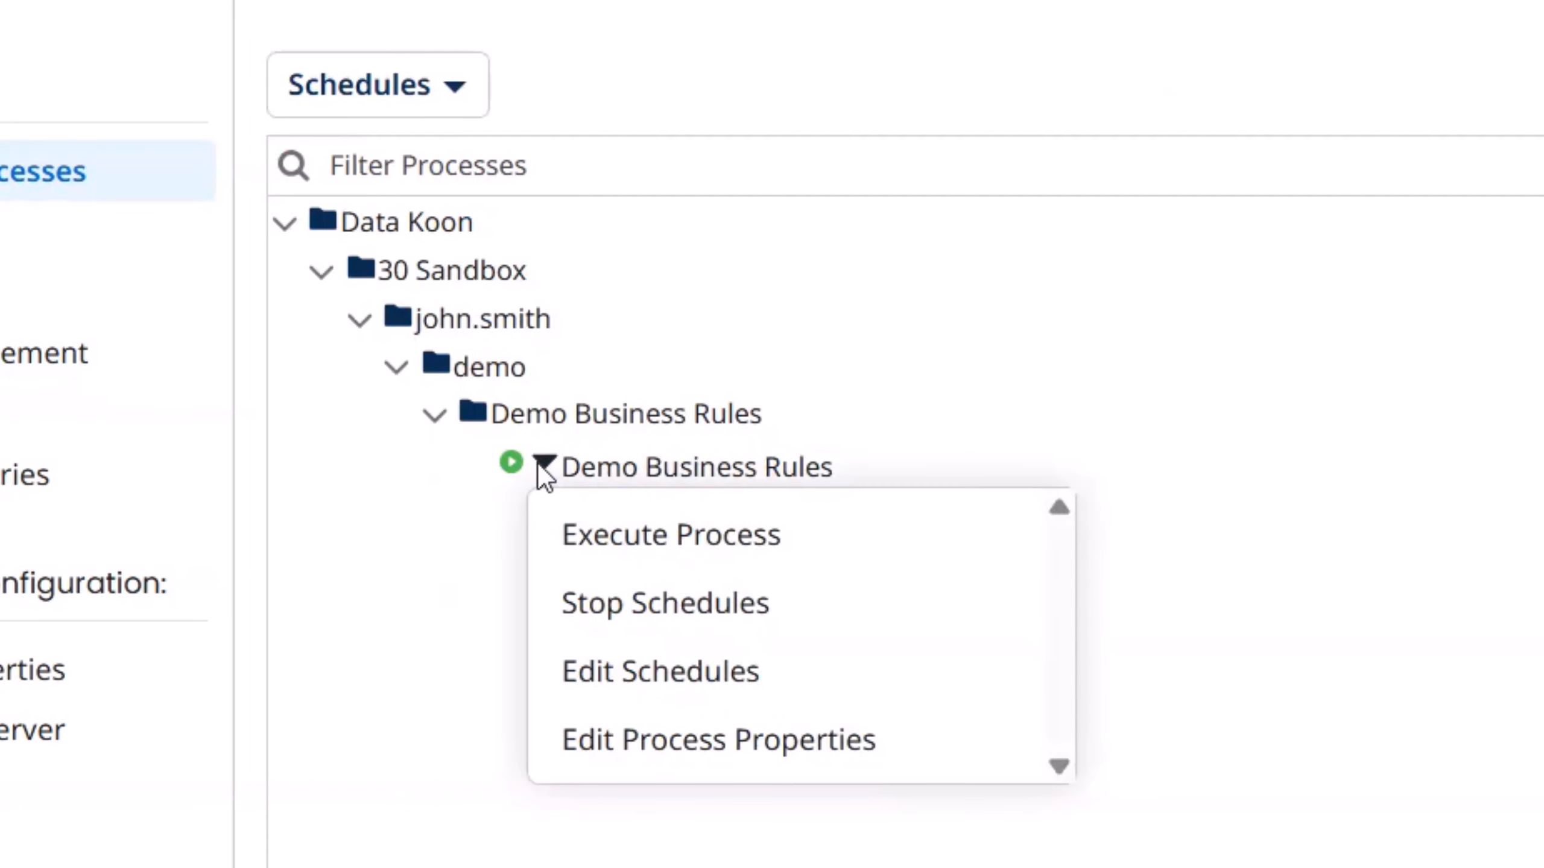
pyautogui.click(612, 536)
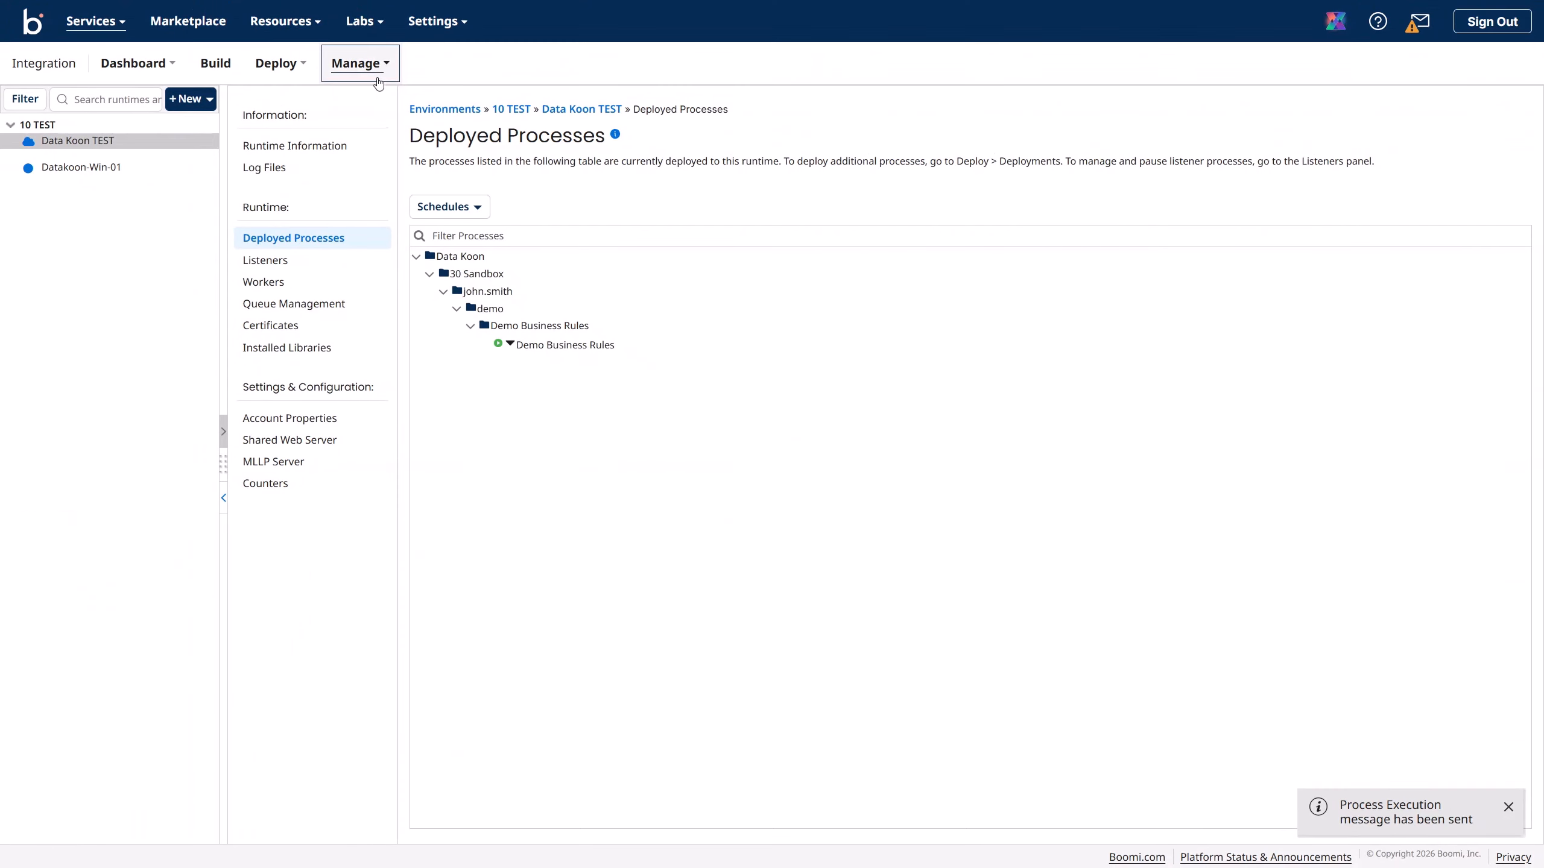
# - Refresh the executions in Process Reporting and read the full error message of the Demo Business Rules run
pyautogui.click(378, 74)
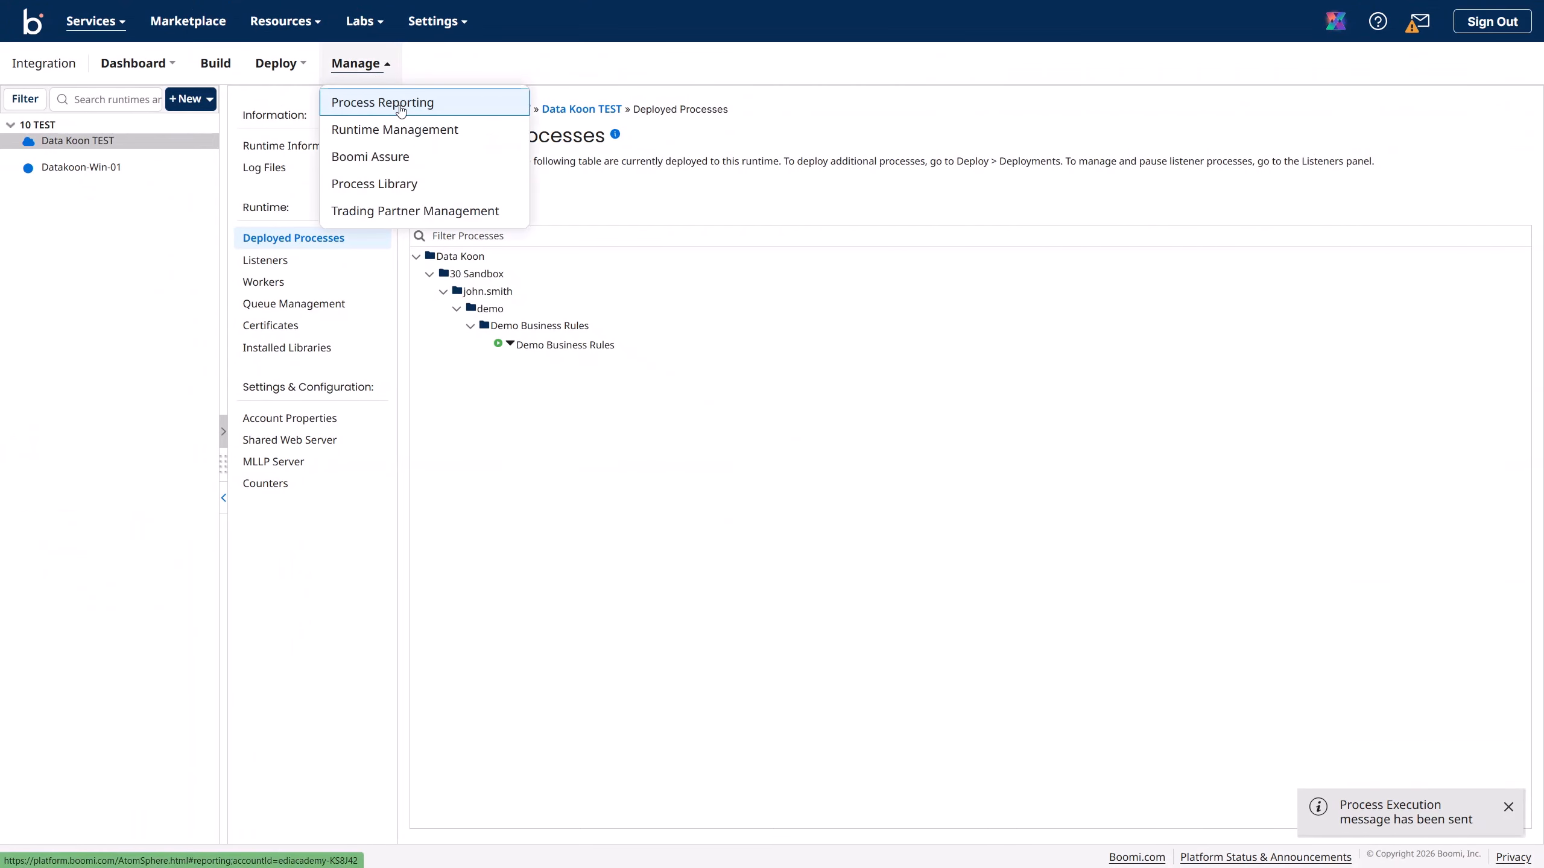
pyautogui.click(380, 100)
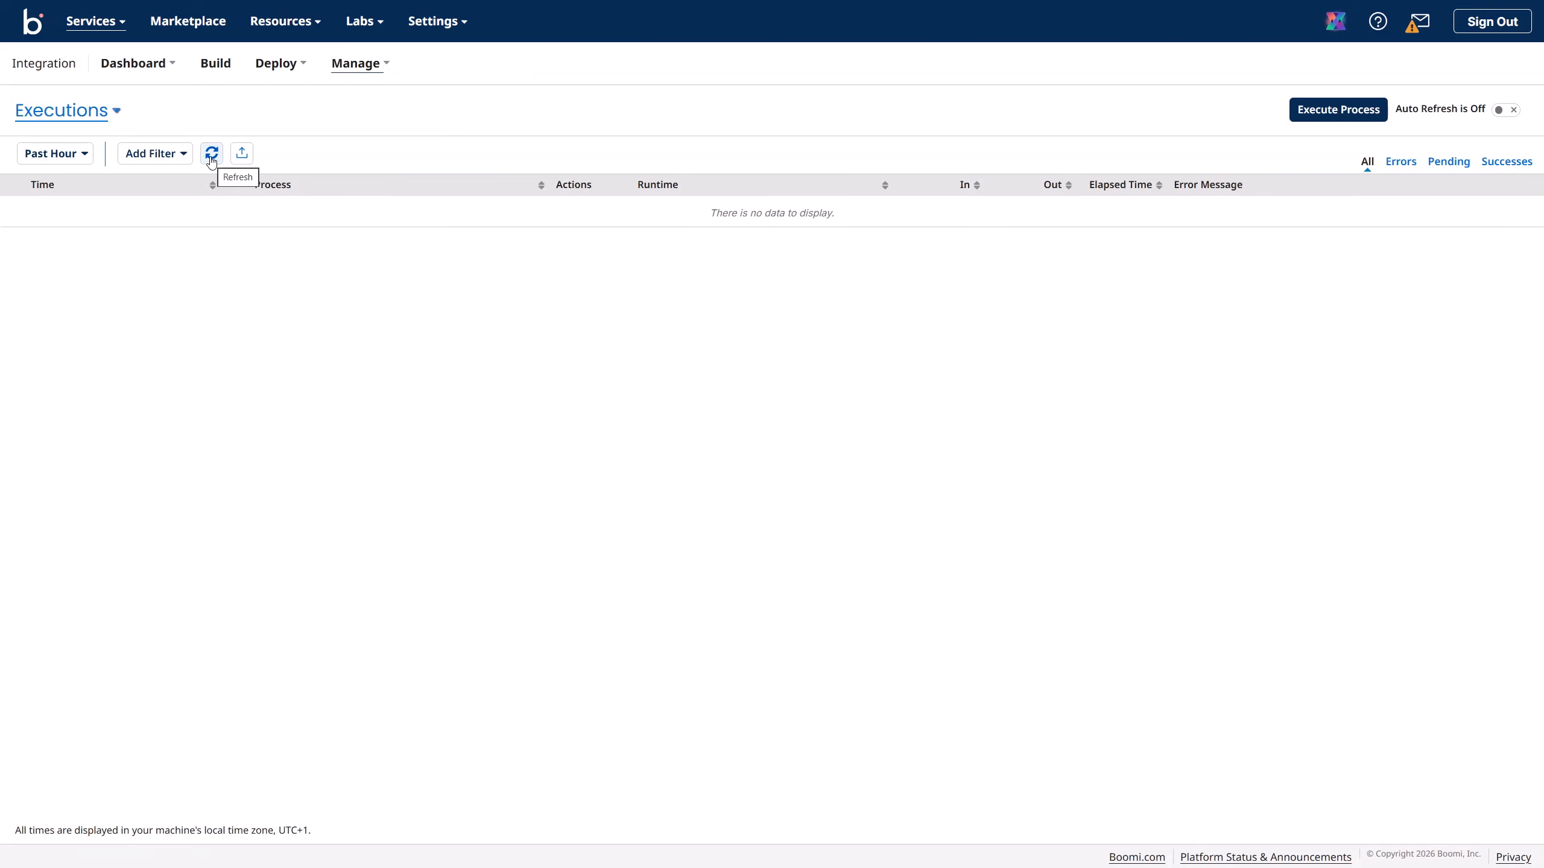
pyautogui.click(211, 155)
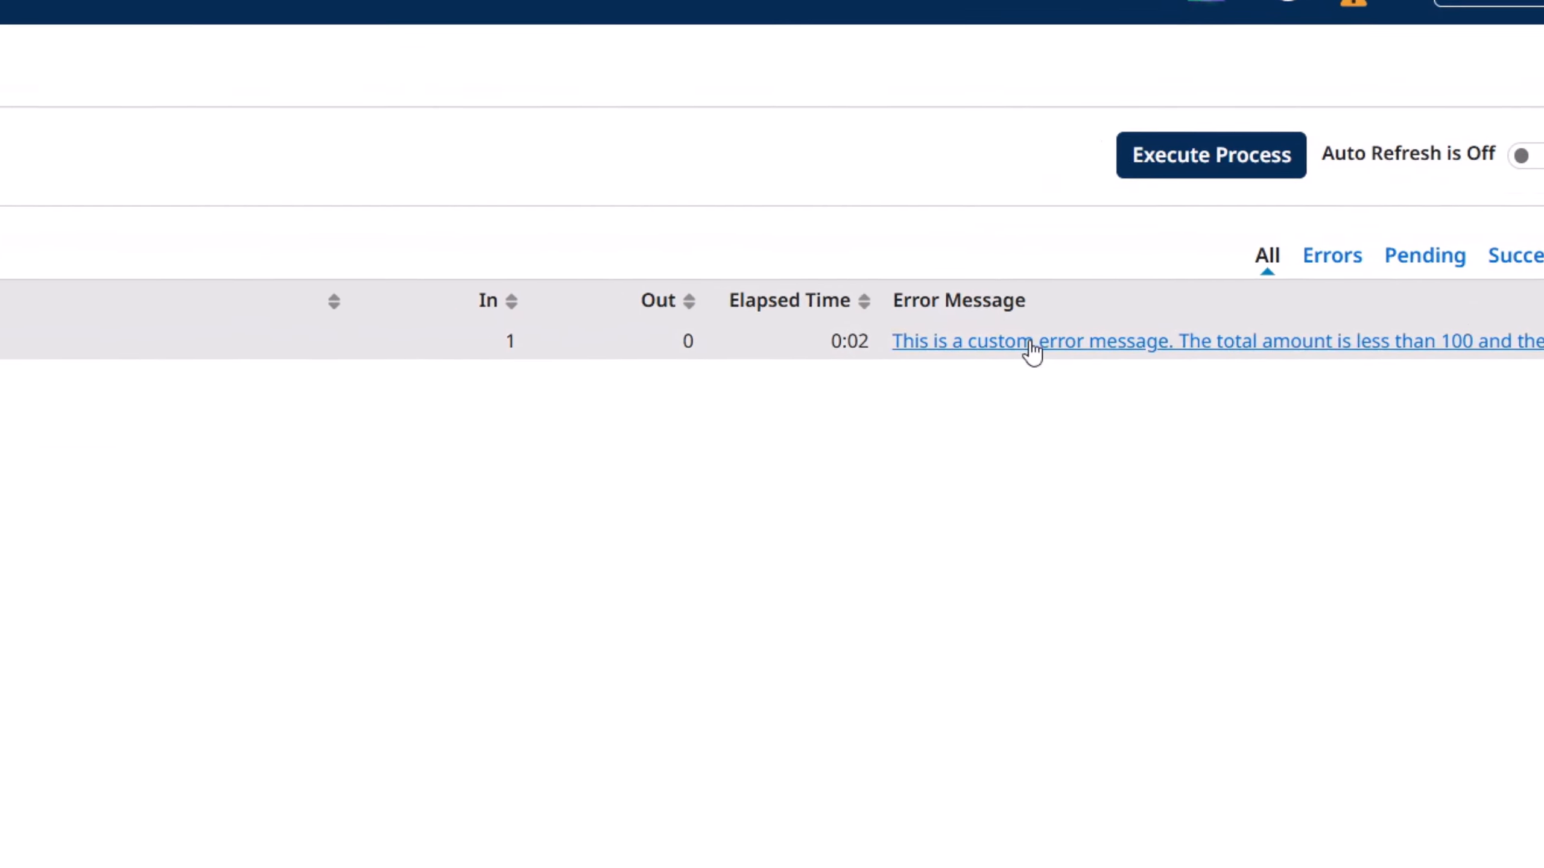
pyautogui.click(1031, 351)
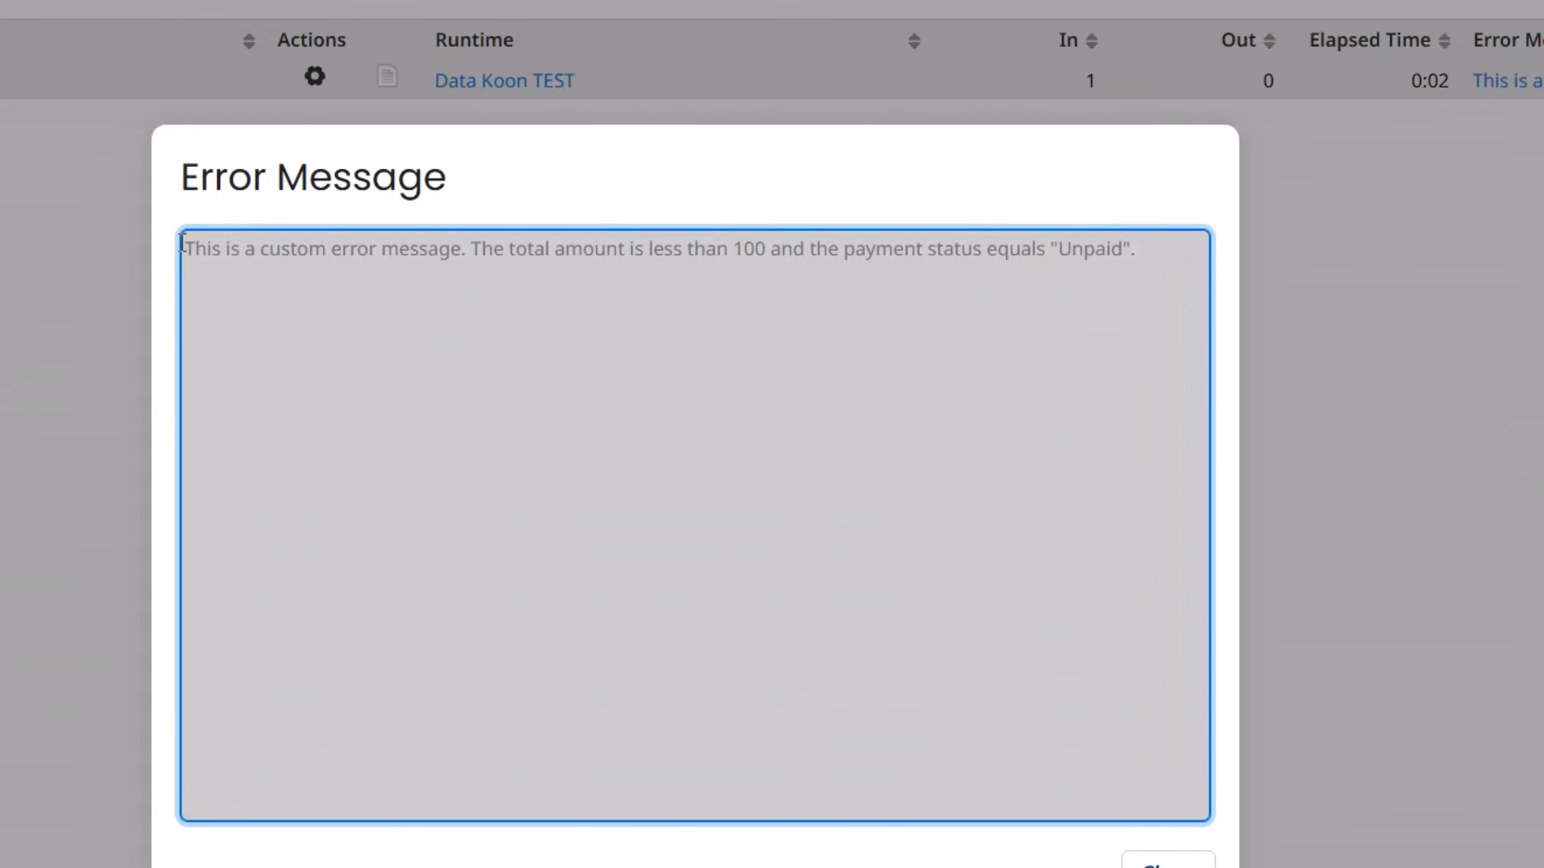
pyautogui.moveTo(182, 242); pyautogui.dragTo(1163, 252)
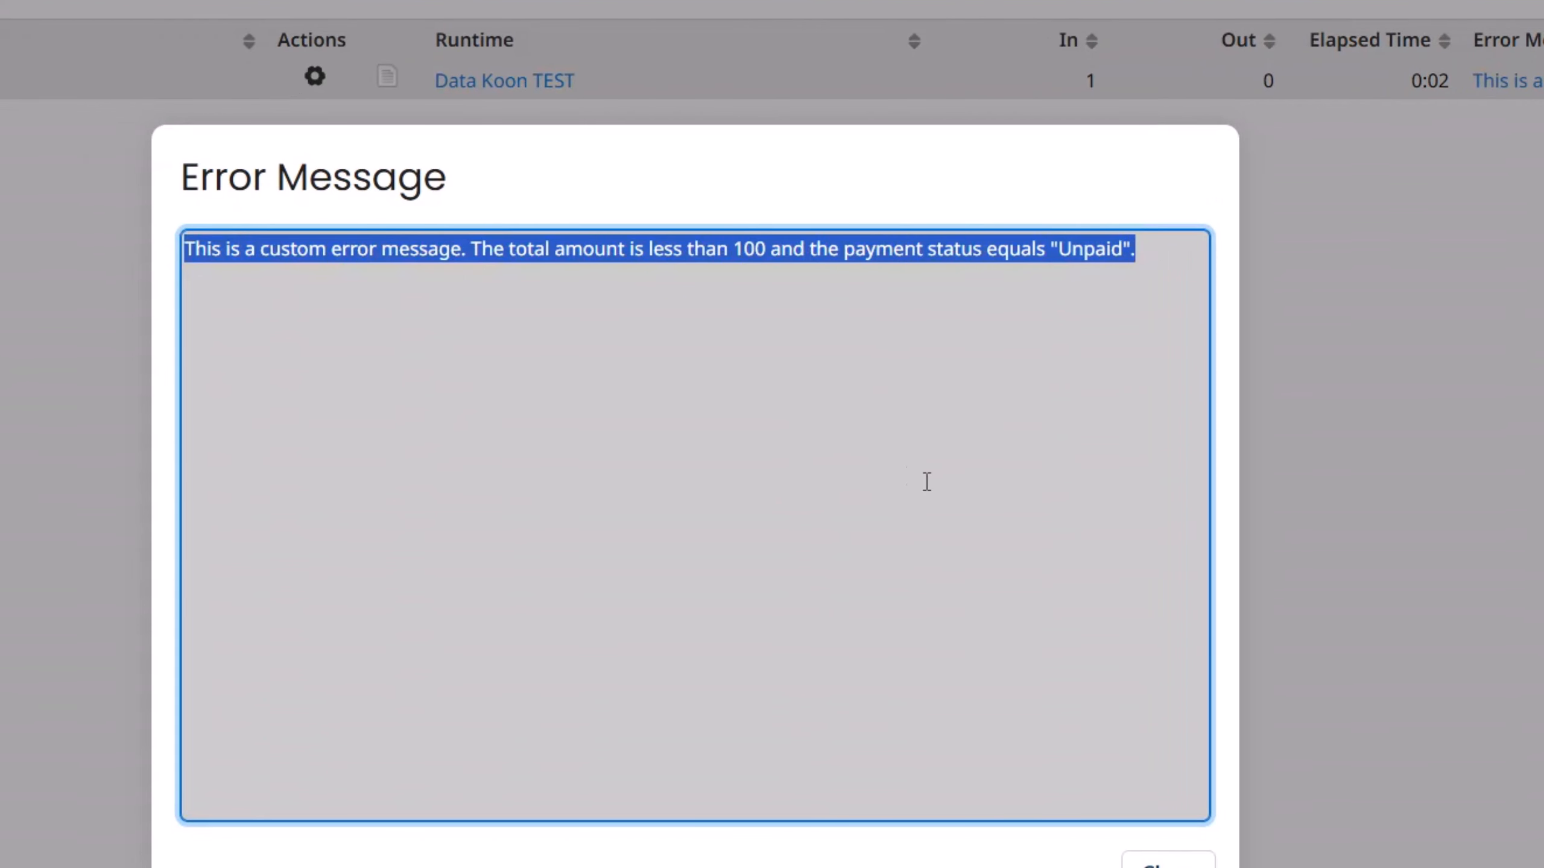
pyautogui.click(1167, 861)
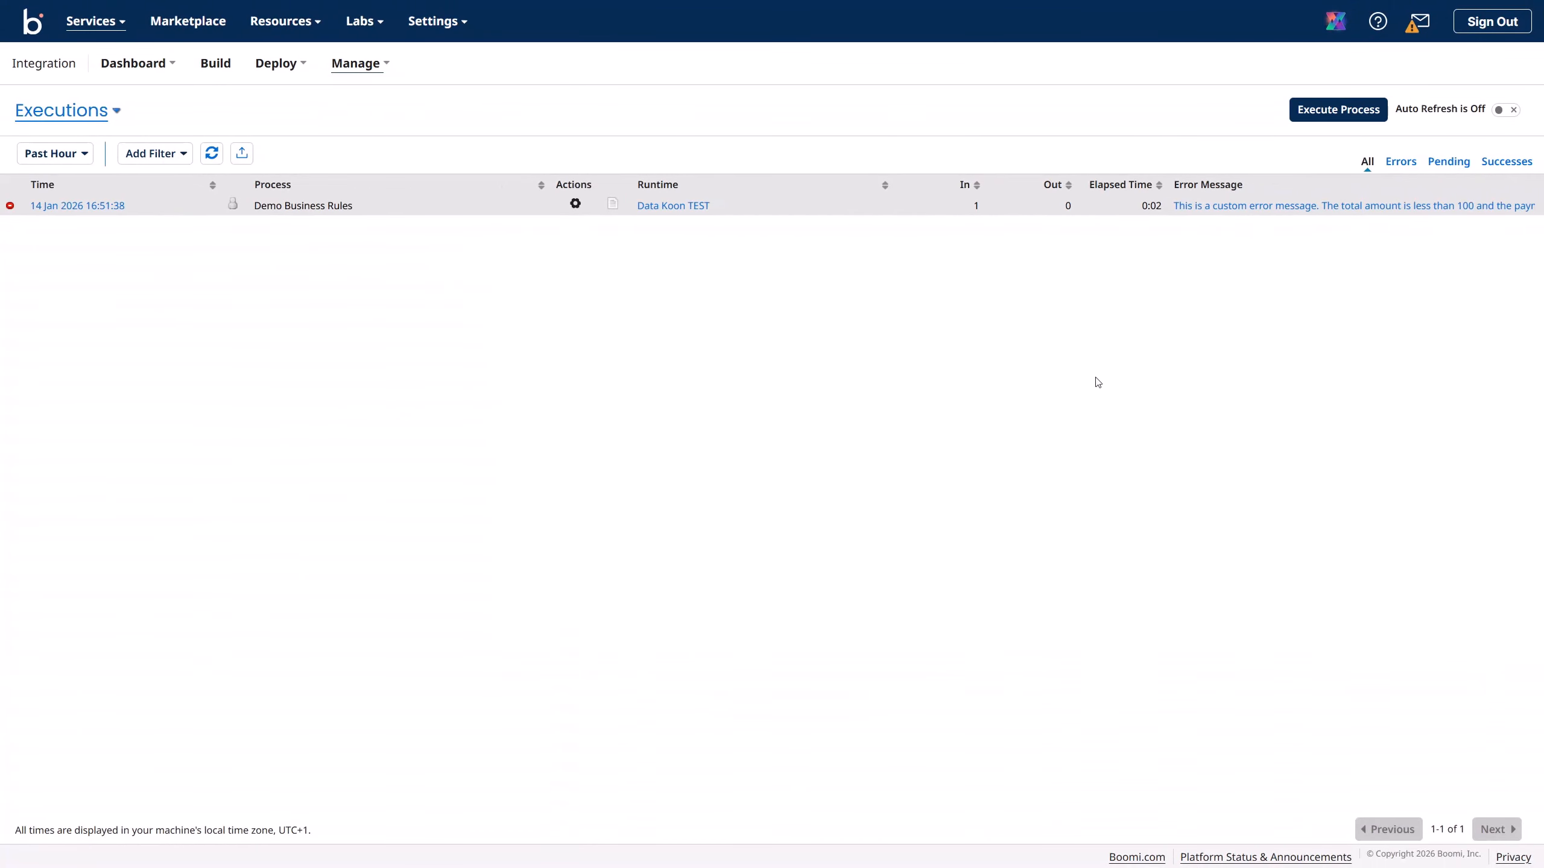
# - Undeploy the Demo Business Rules V1.0 packaged component from the 10 TEST environment
pyautogui.click(363, 71)
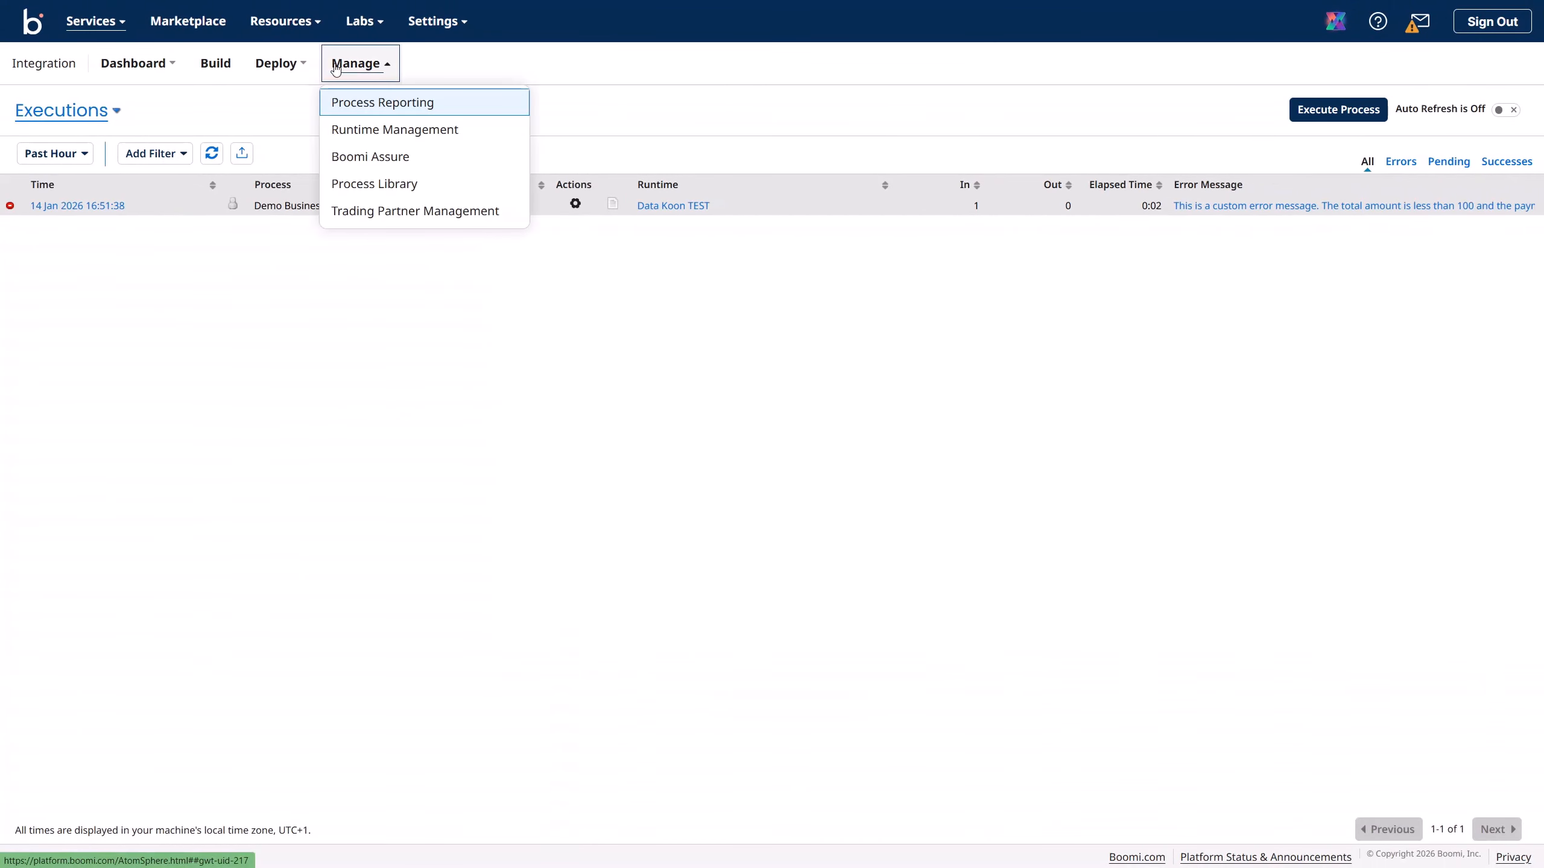
pyautogui.click(91, 21)
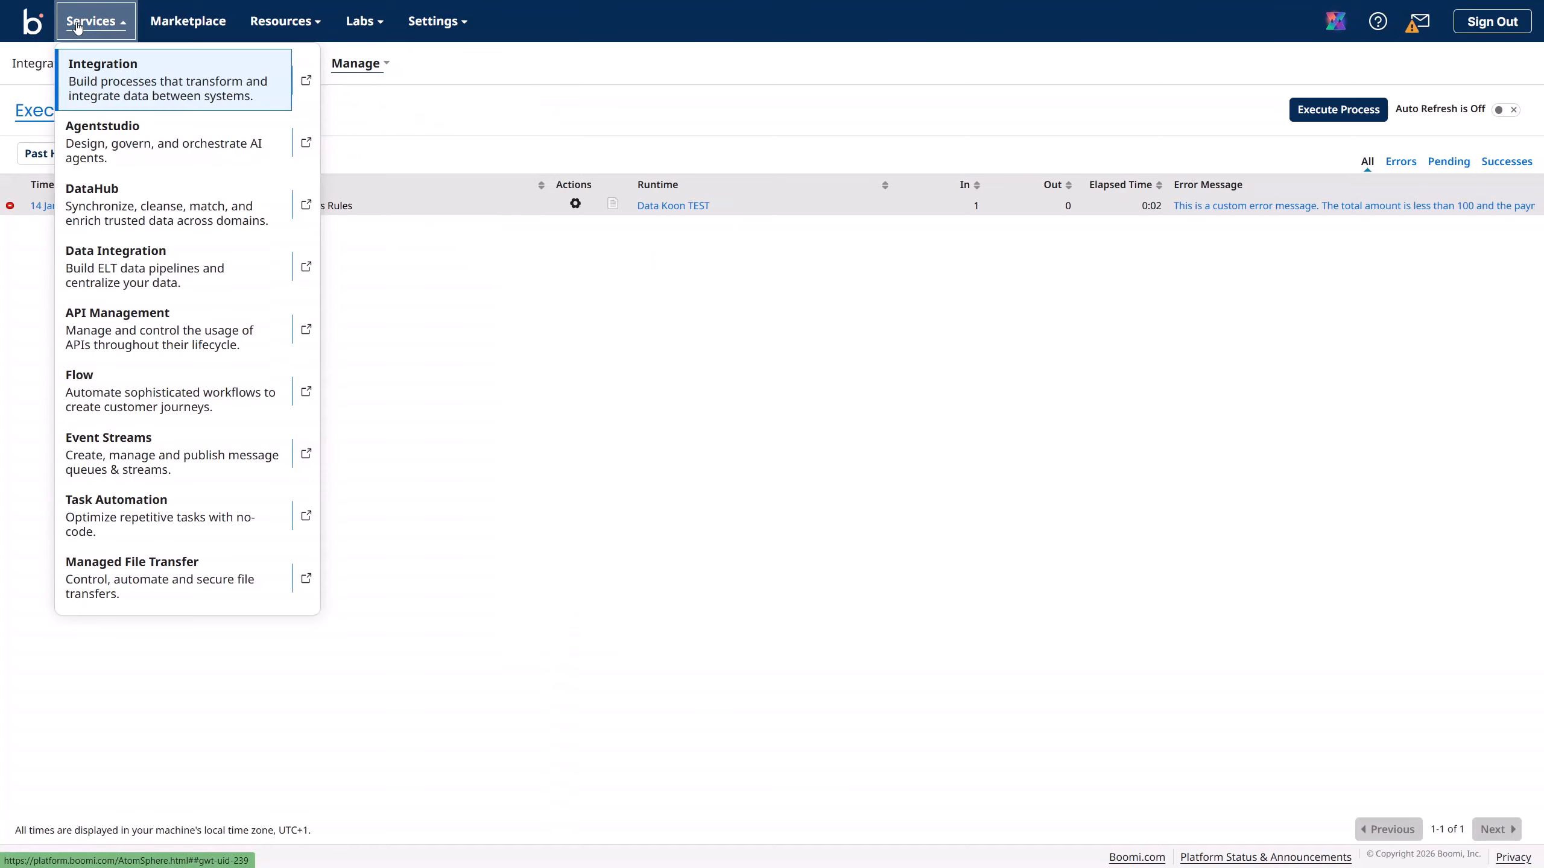
pyautogui.click(101, 74)
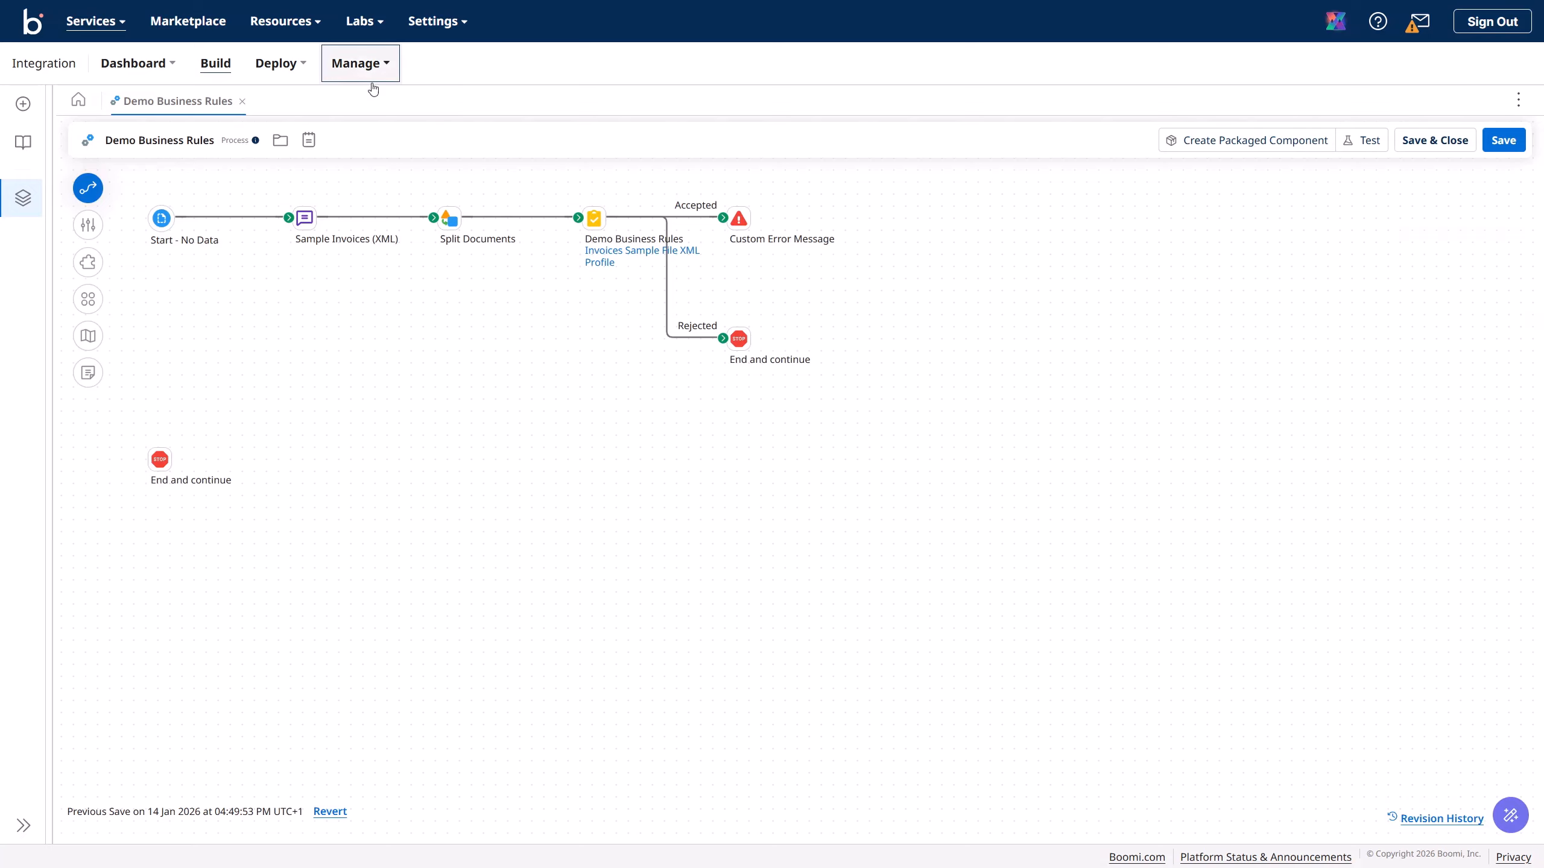
pyautogui.click(359, 63)
pyautogui.click(296, 73)
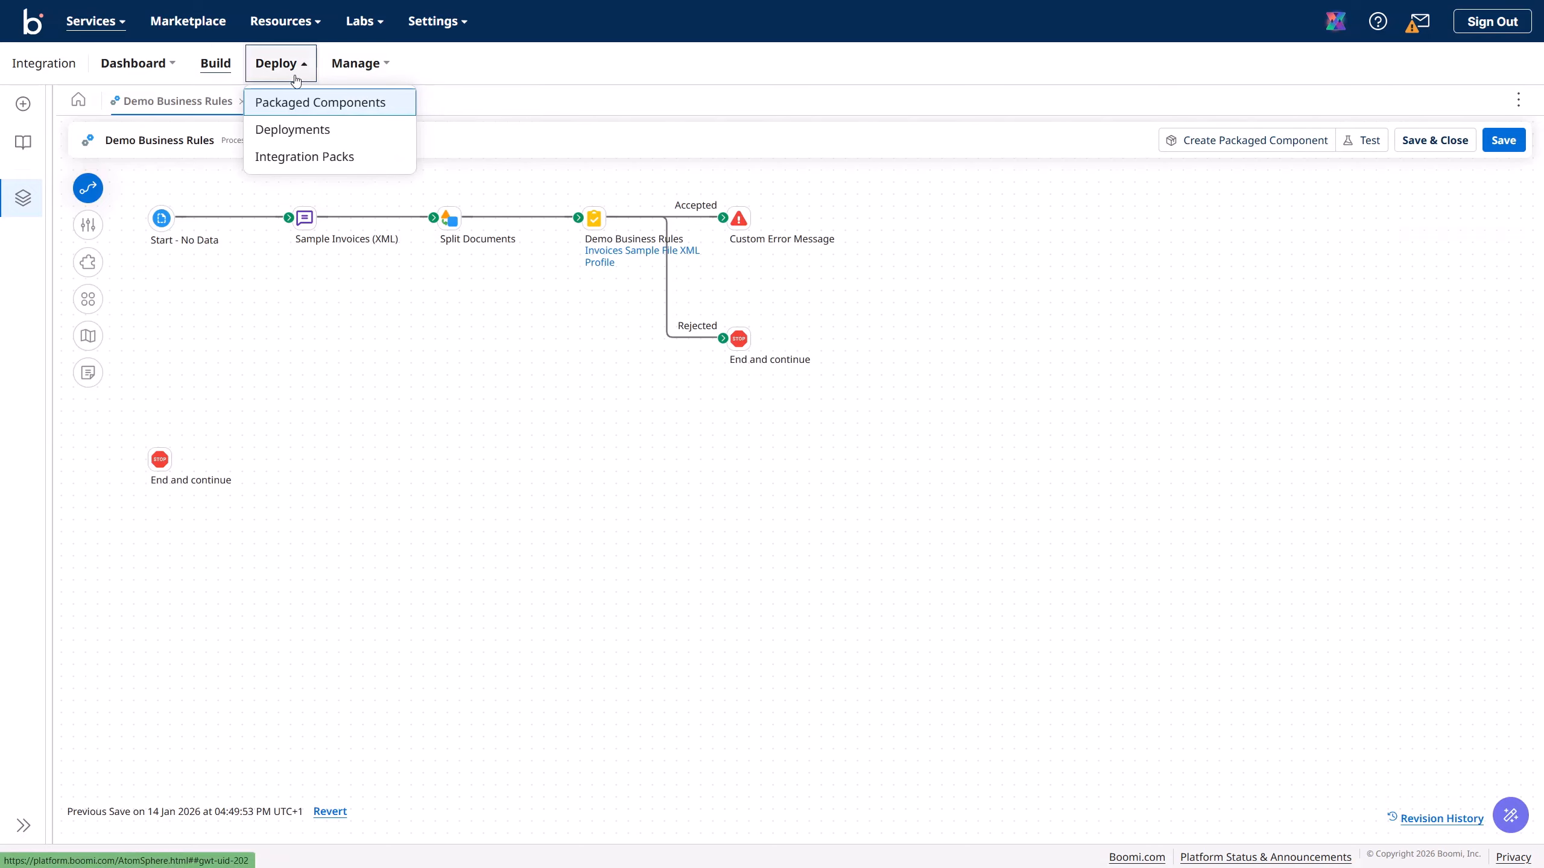
pyautogui.click(292, 129)
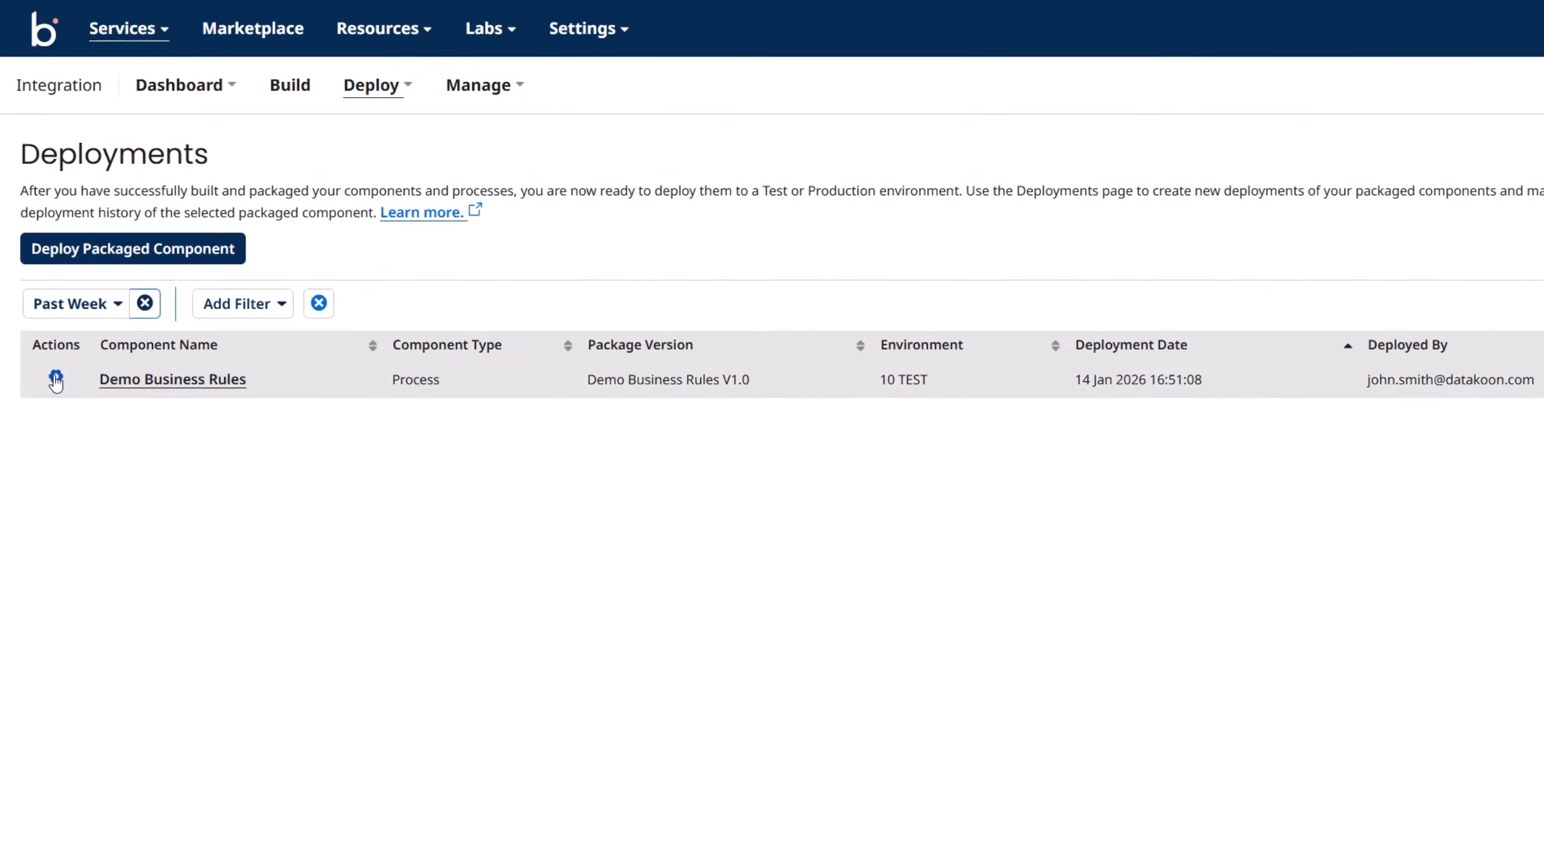
pyautogui.click(56, 380)
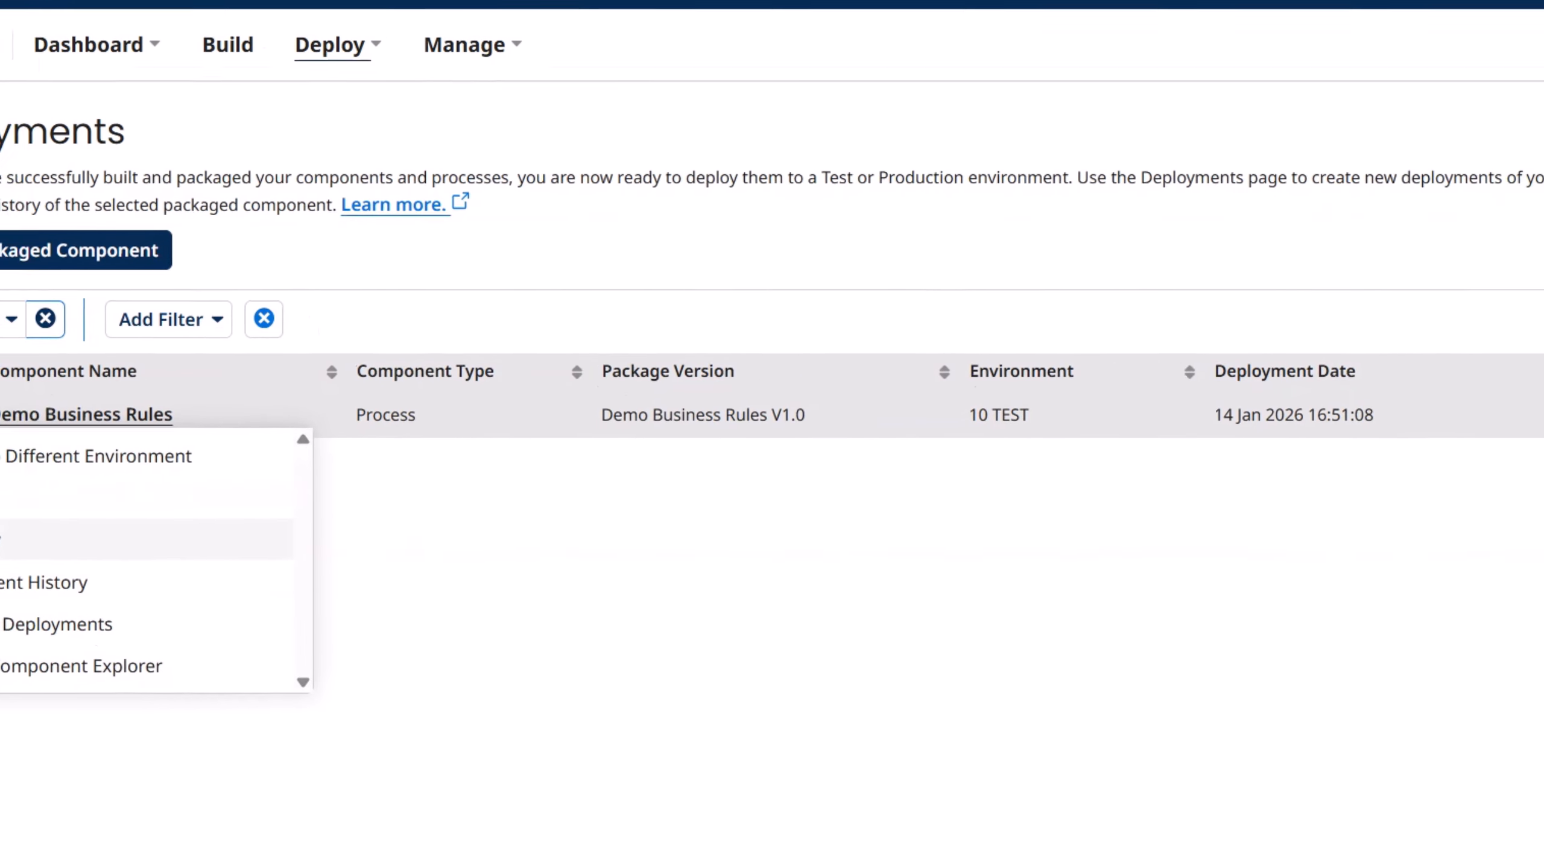
pyautogui.click(101, 481)
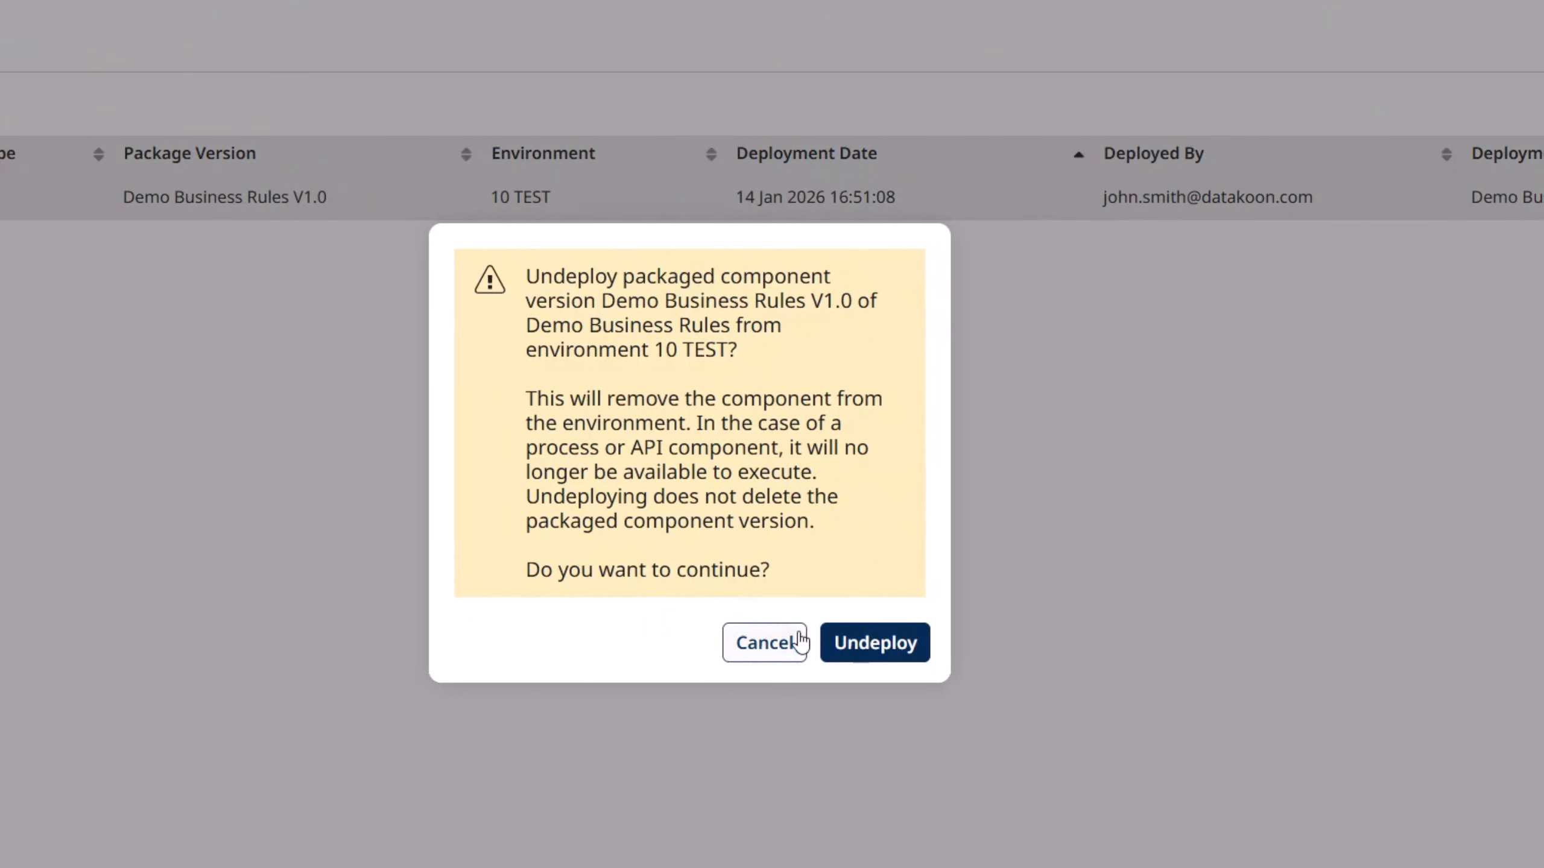
pyautogui.click(901, 667)
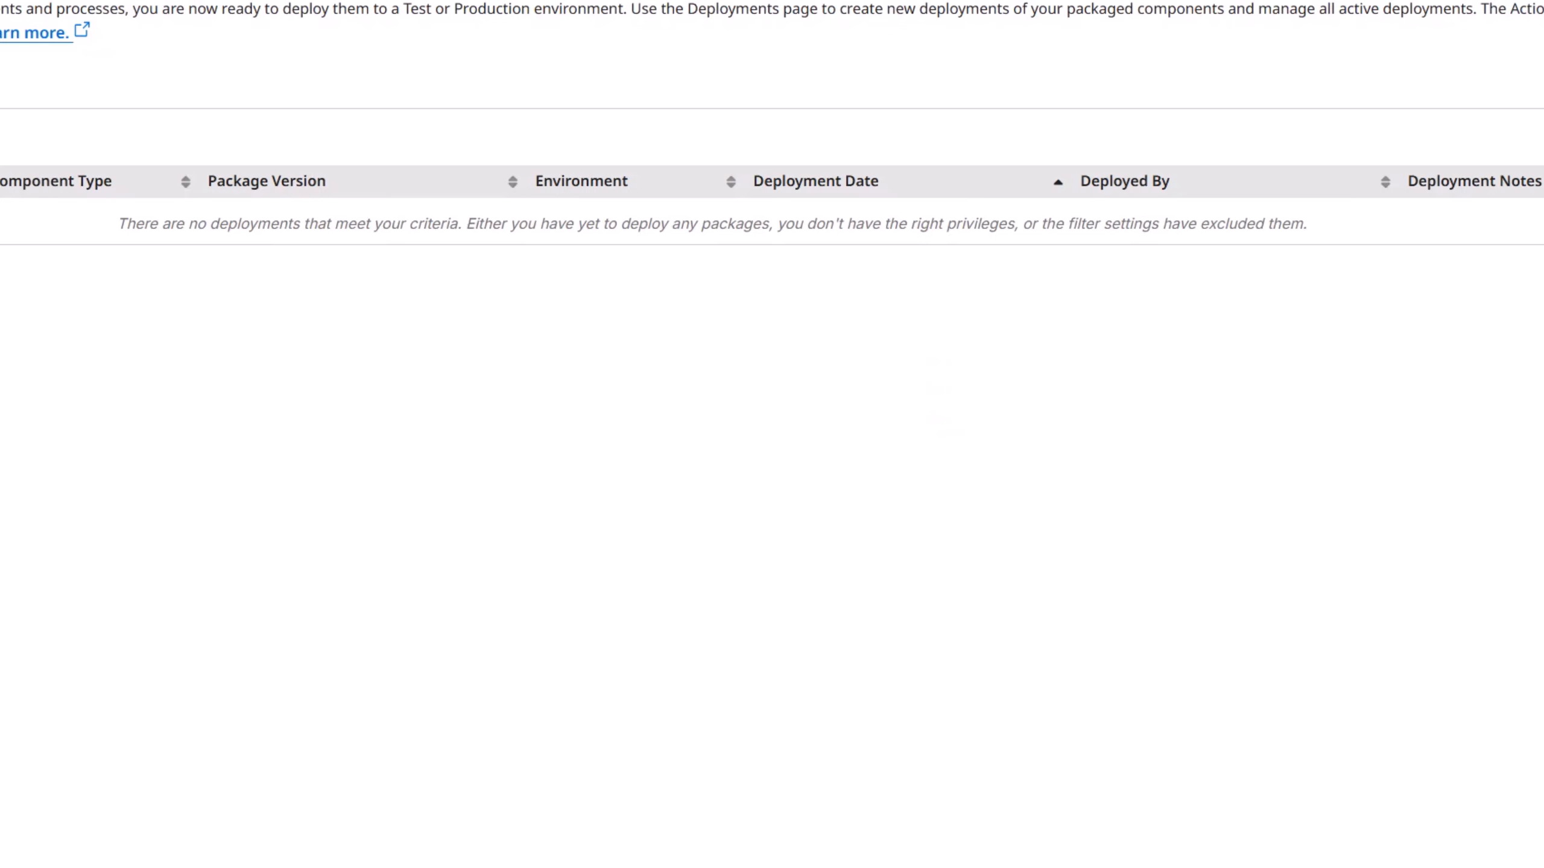
# - Return to the Demo Business Rules process on the Build canvas and save it
pyautogui.click(91, 20)
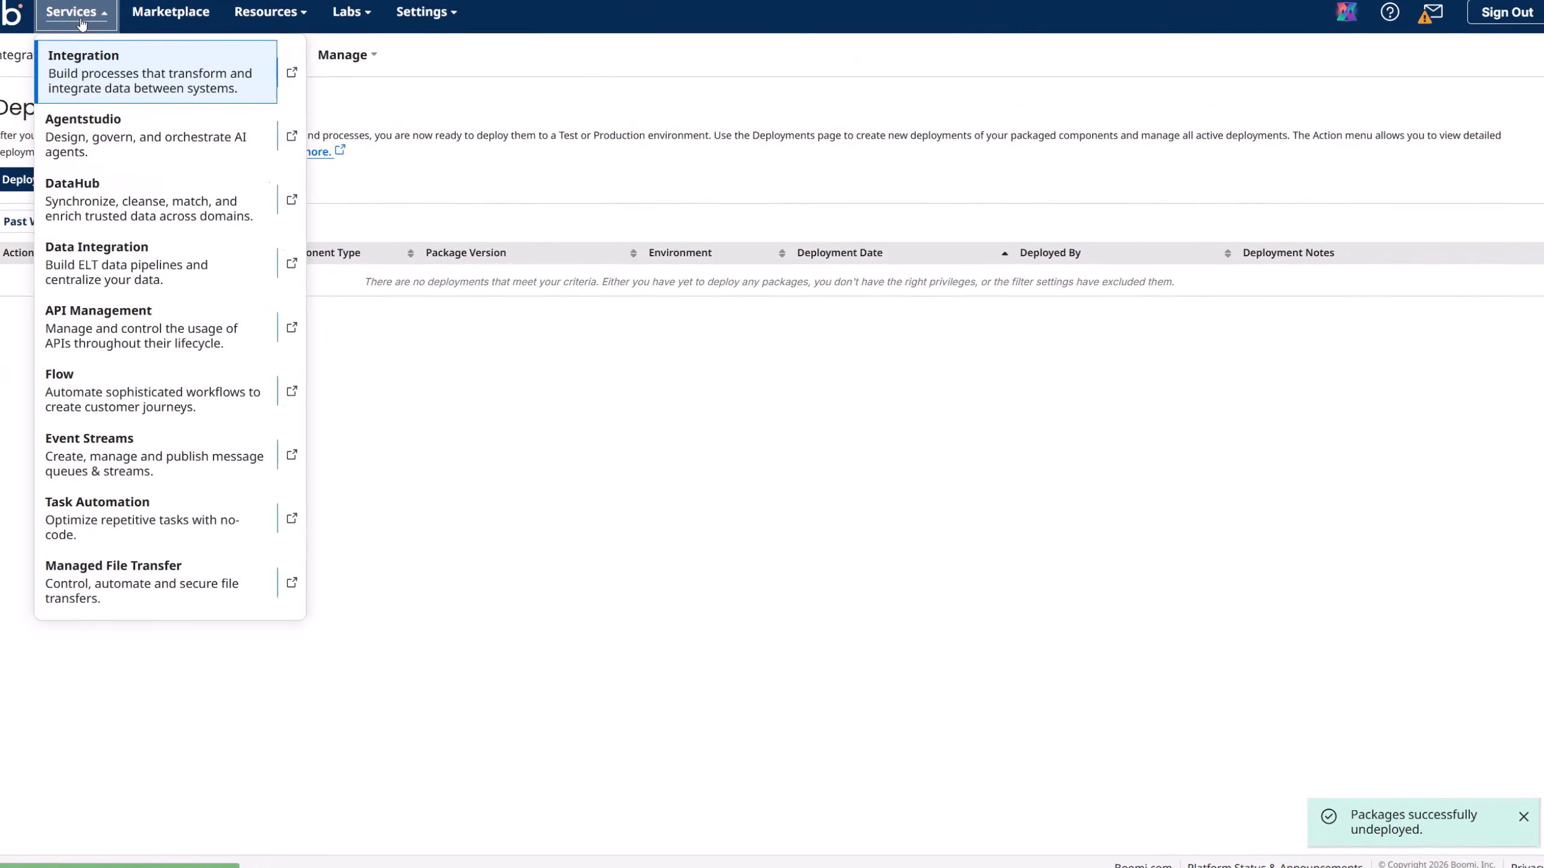
pyautogui.click(97, 61)
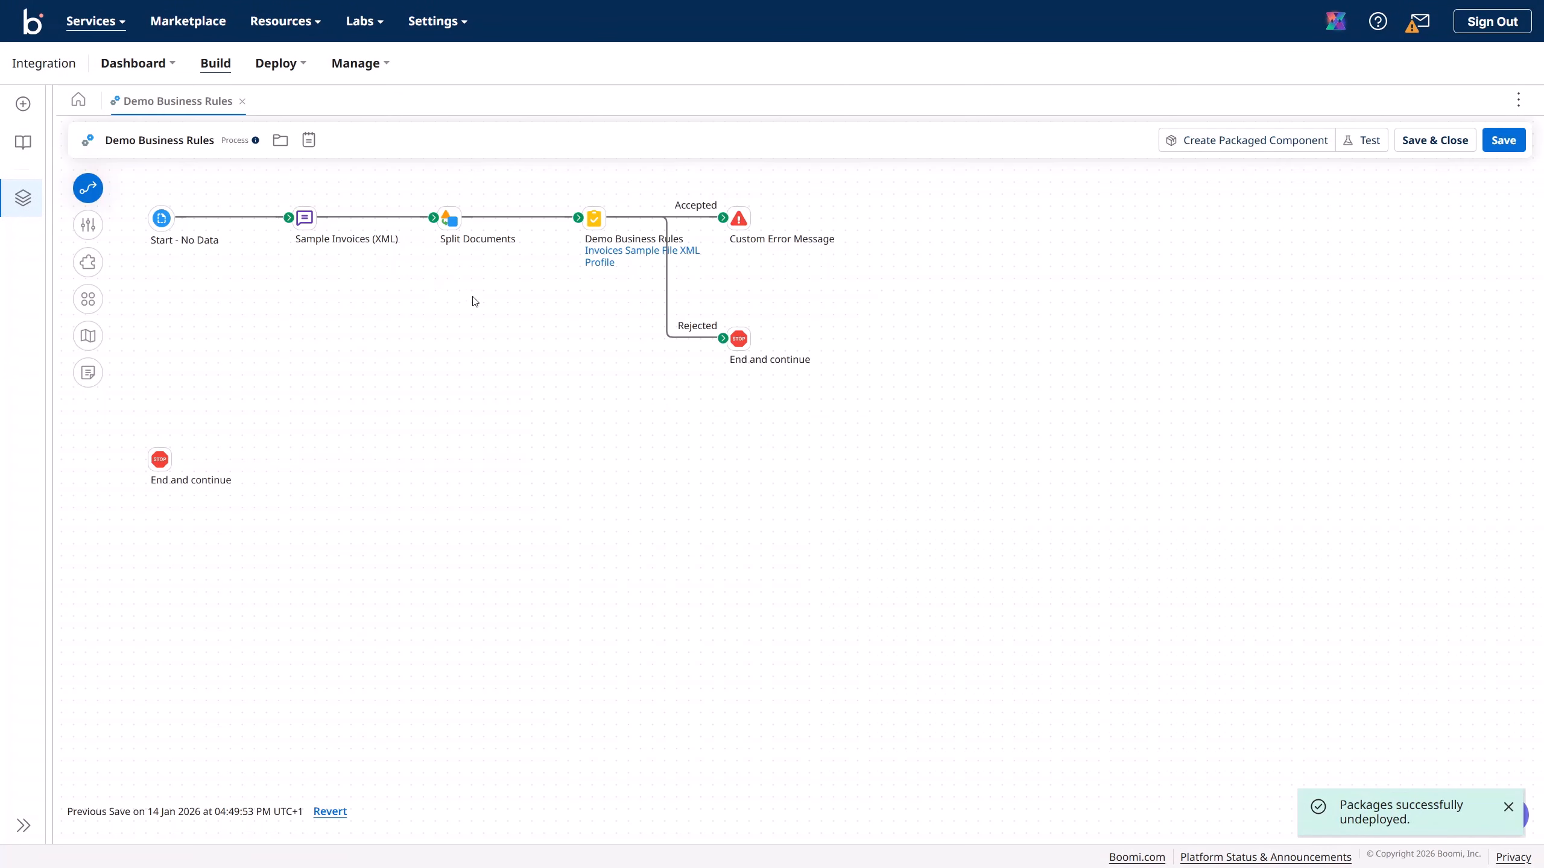
pyautogui.click(1498, 149)
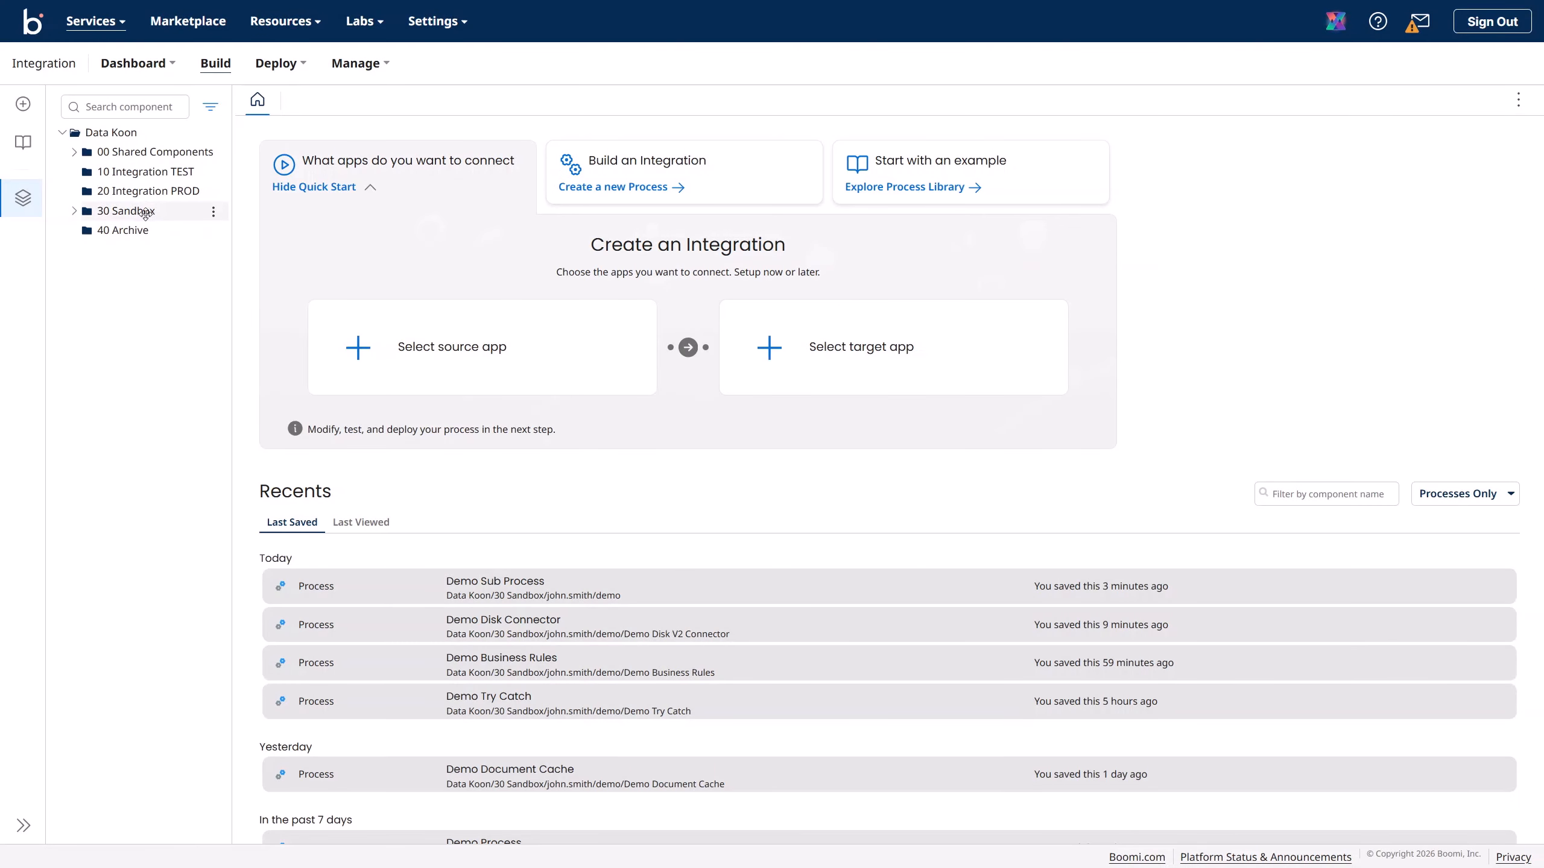
# - Open Demo Sub Process from the demo folder's Processes under 30 Sandbox, widening the component tree to read the names
pyautogui.click(75, 211)
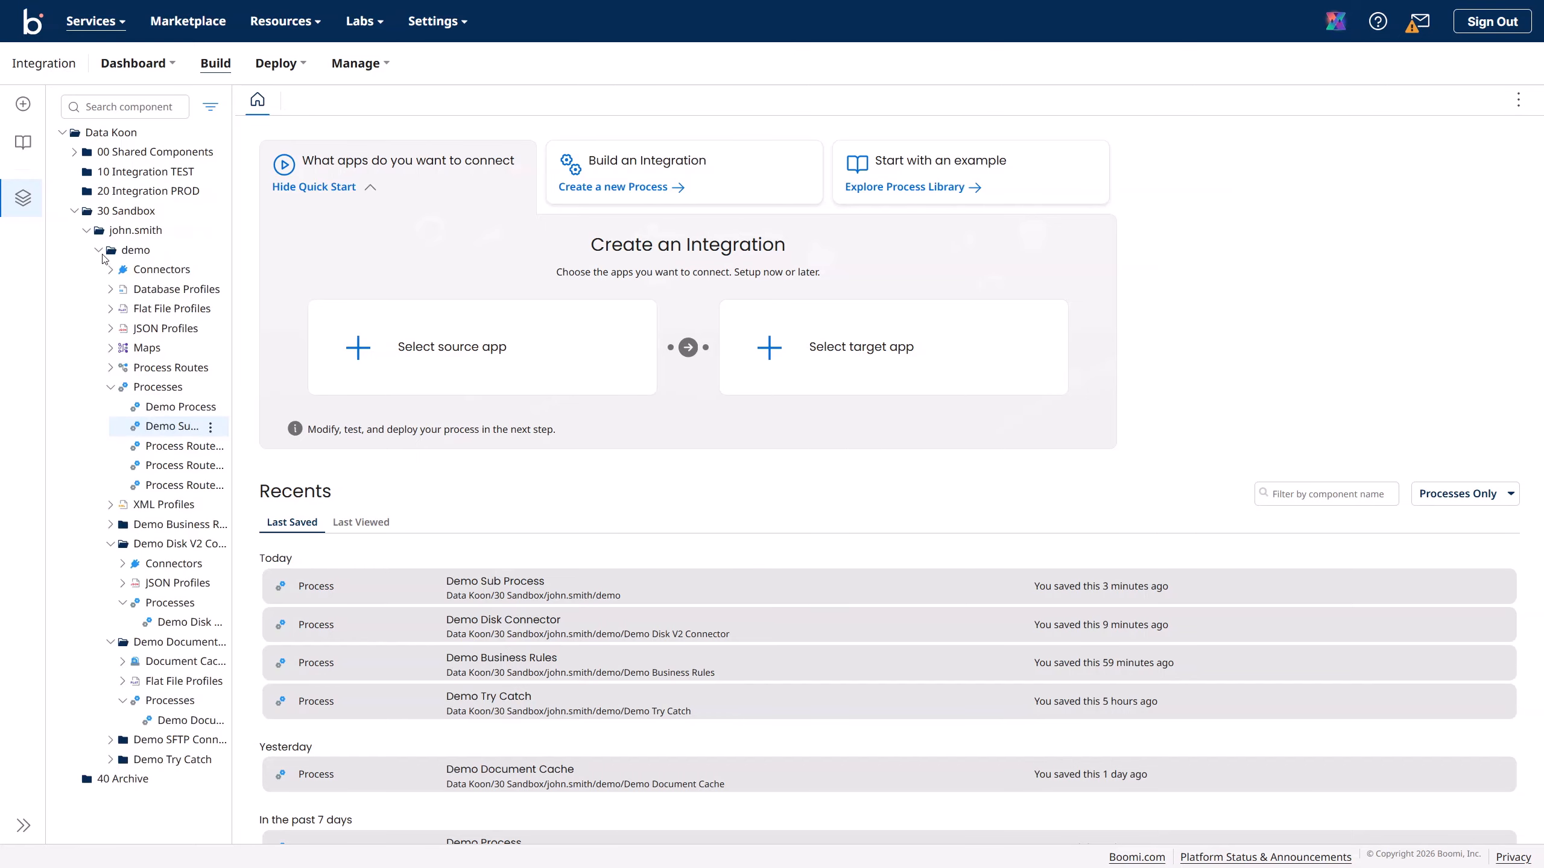
pyautogui.click(100, 252)
pyautogui.click(100, 252)
pyautogui.click(110, 387)
pyautogui.click(111, 388)
pyautogui.doubleClick(230, 433)
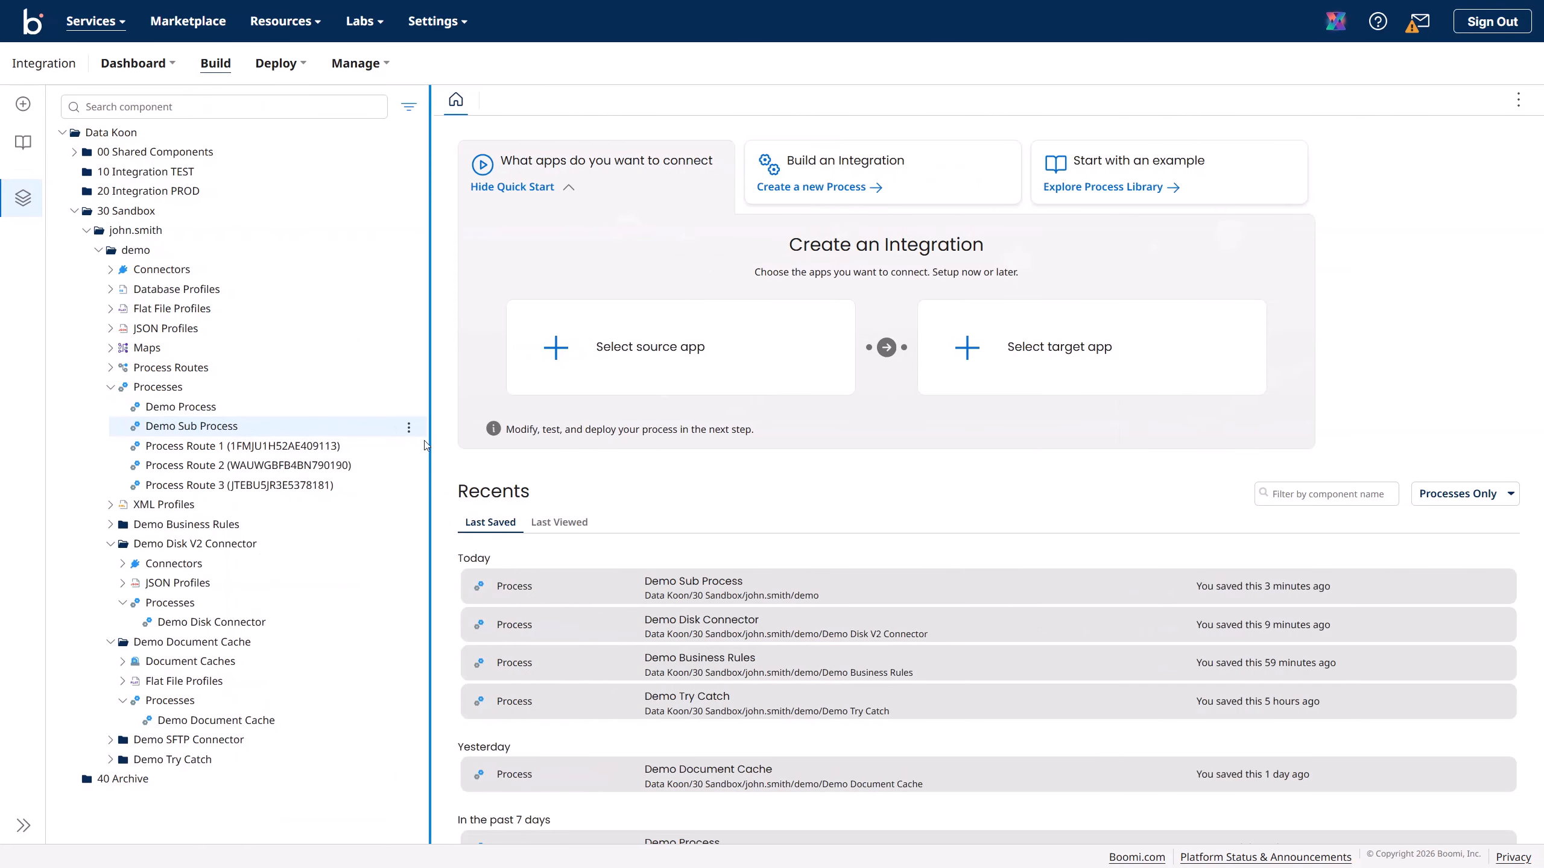
pyautogui.click(225, 425)
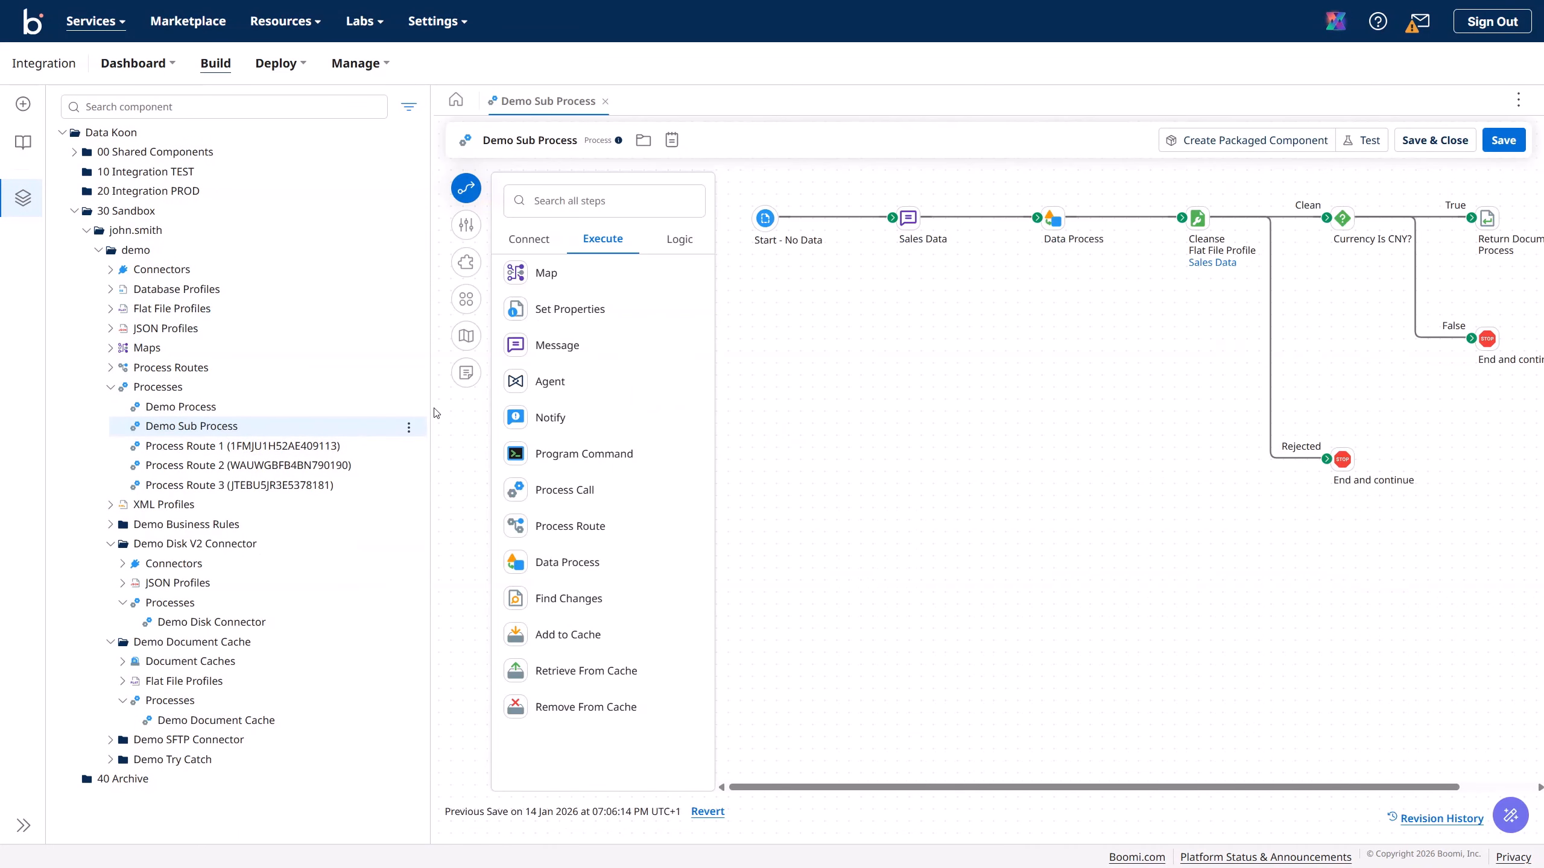
# - Collapse the 30 Sandbox folder and hide the component tree to enlarge the process canvas
pyautogui.moveTo(436, 414); pyautogui.dragTo(255, 399)
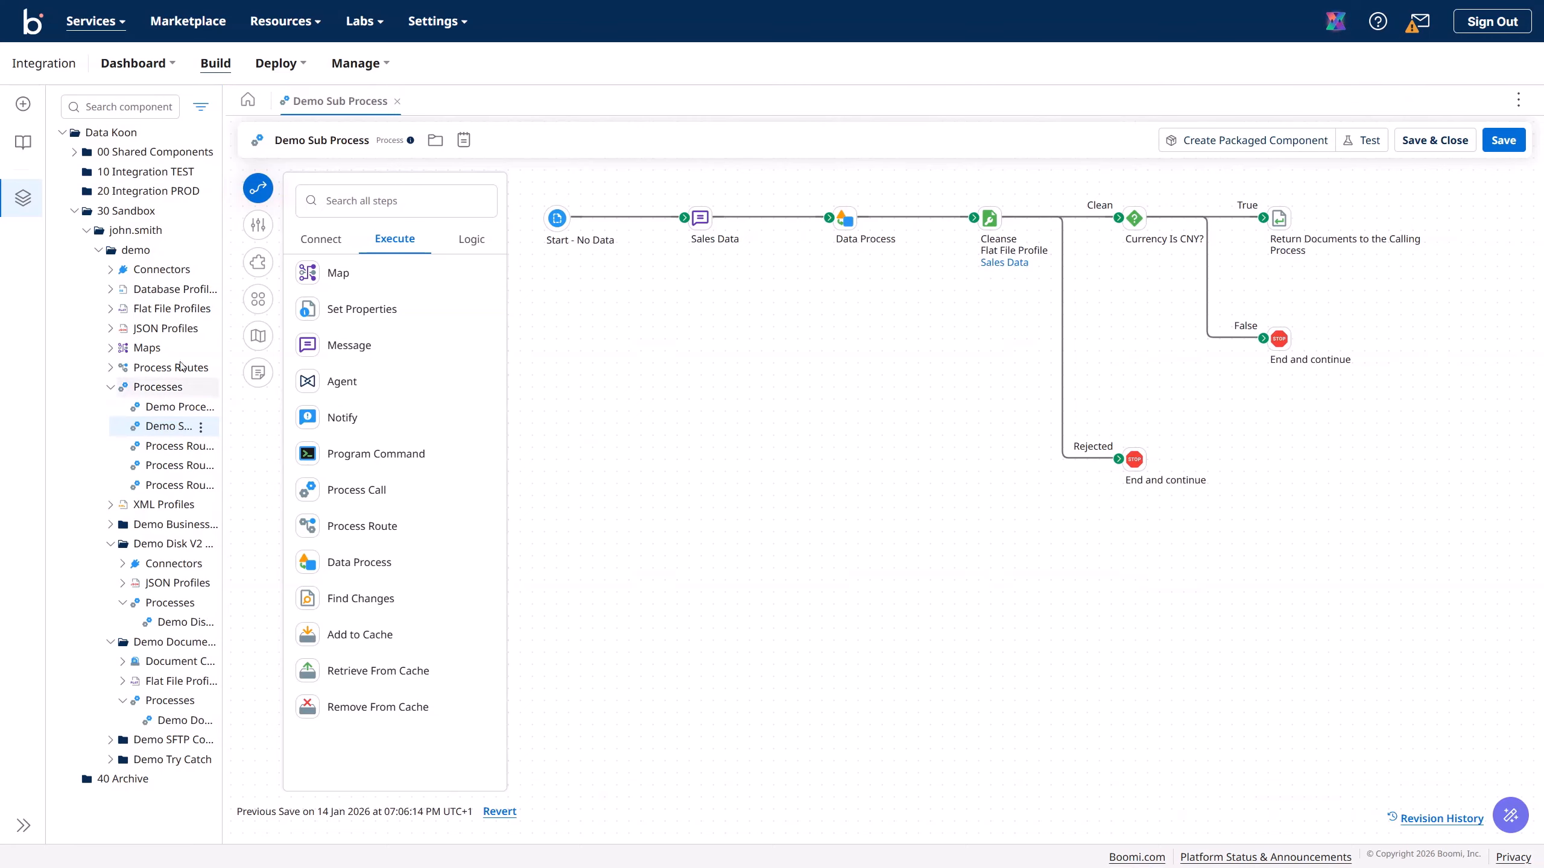
pyautogui.click(74, 211)
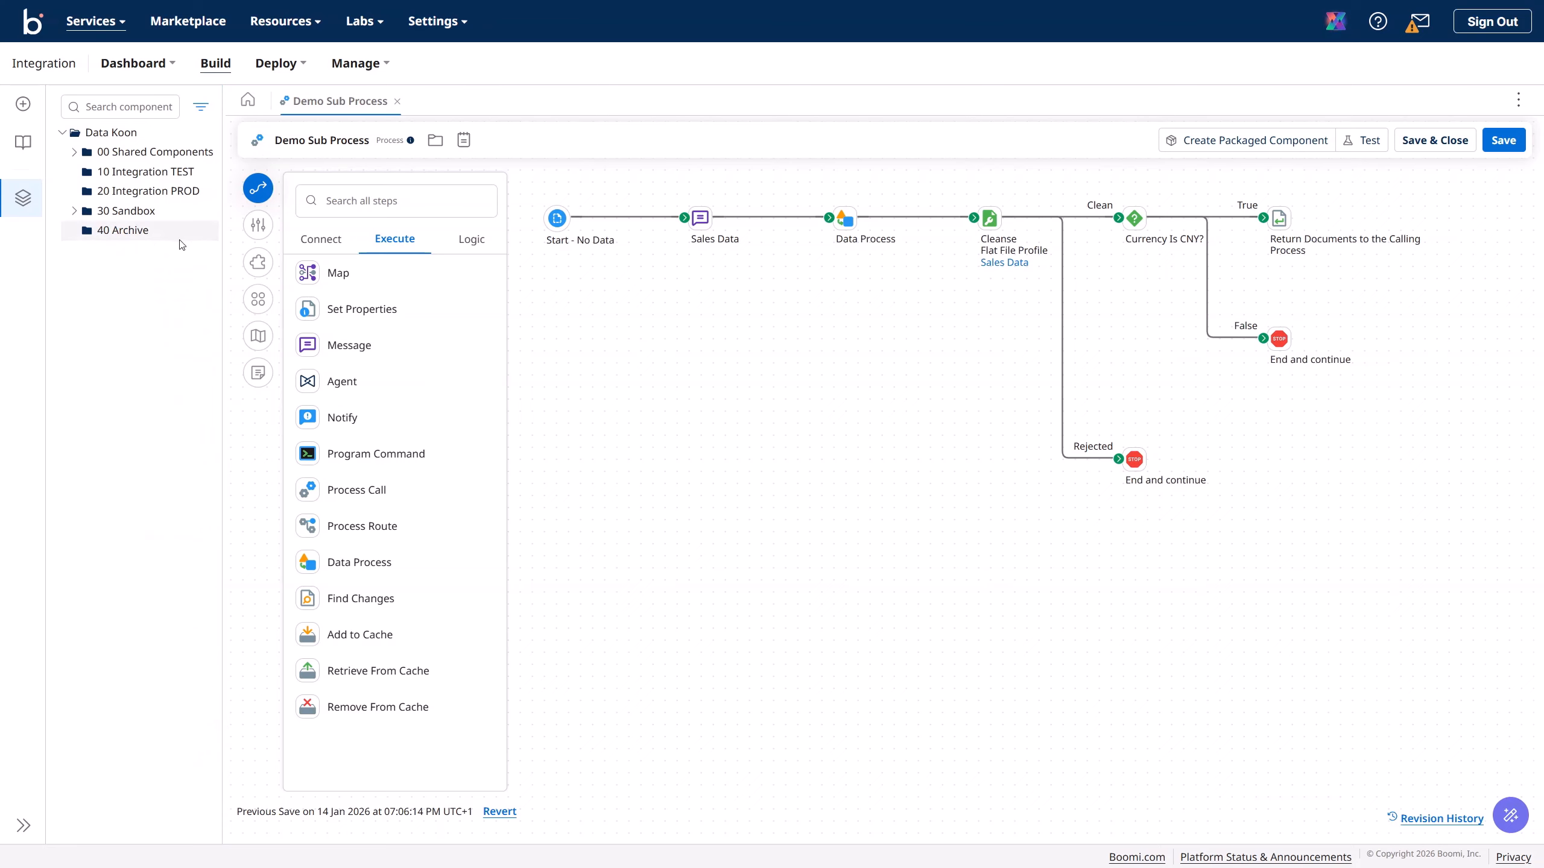
pyautogui.click(222, 244)
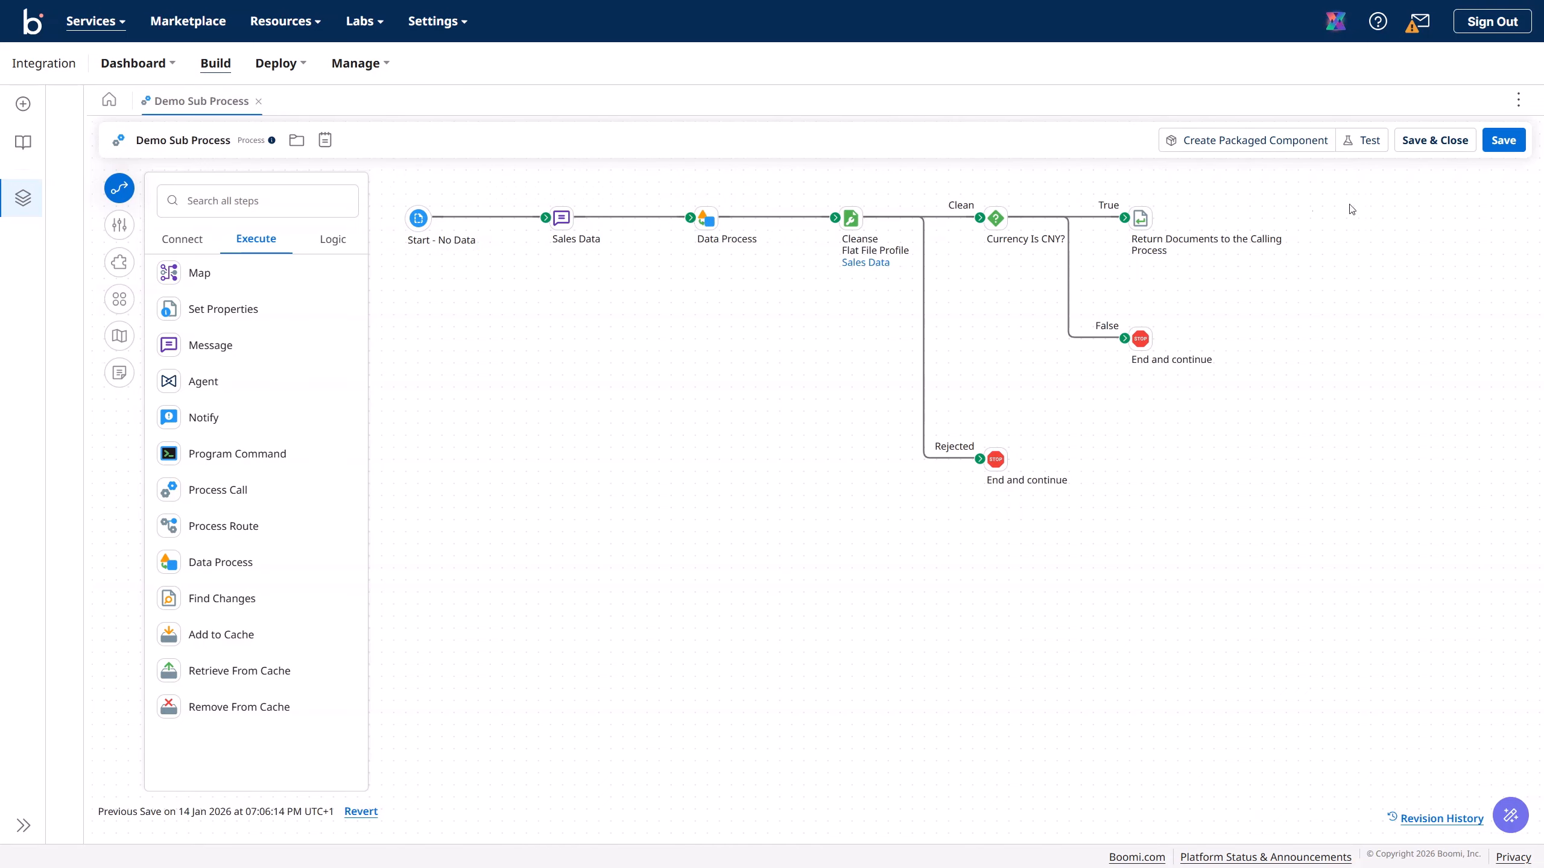
# - Run a test of Demo Sub Process on the Data Koon TEST runtime
pyautogui.click(1364, 141)
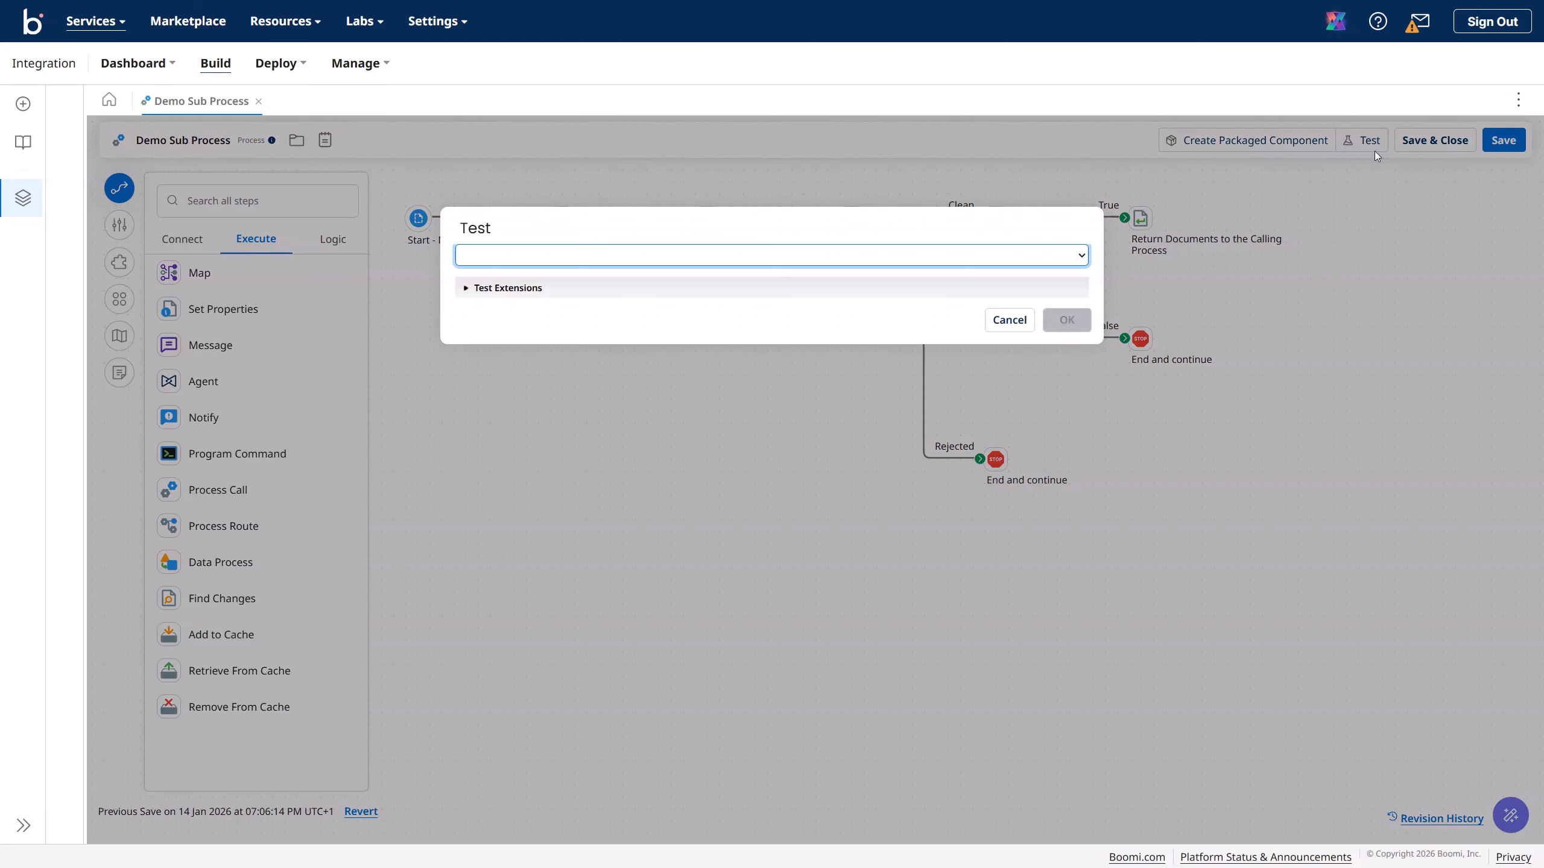
pyautogui.click(875, 257)
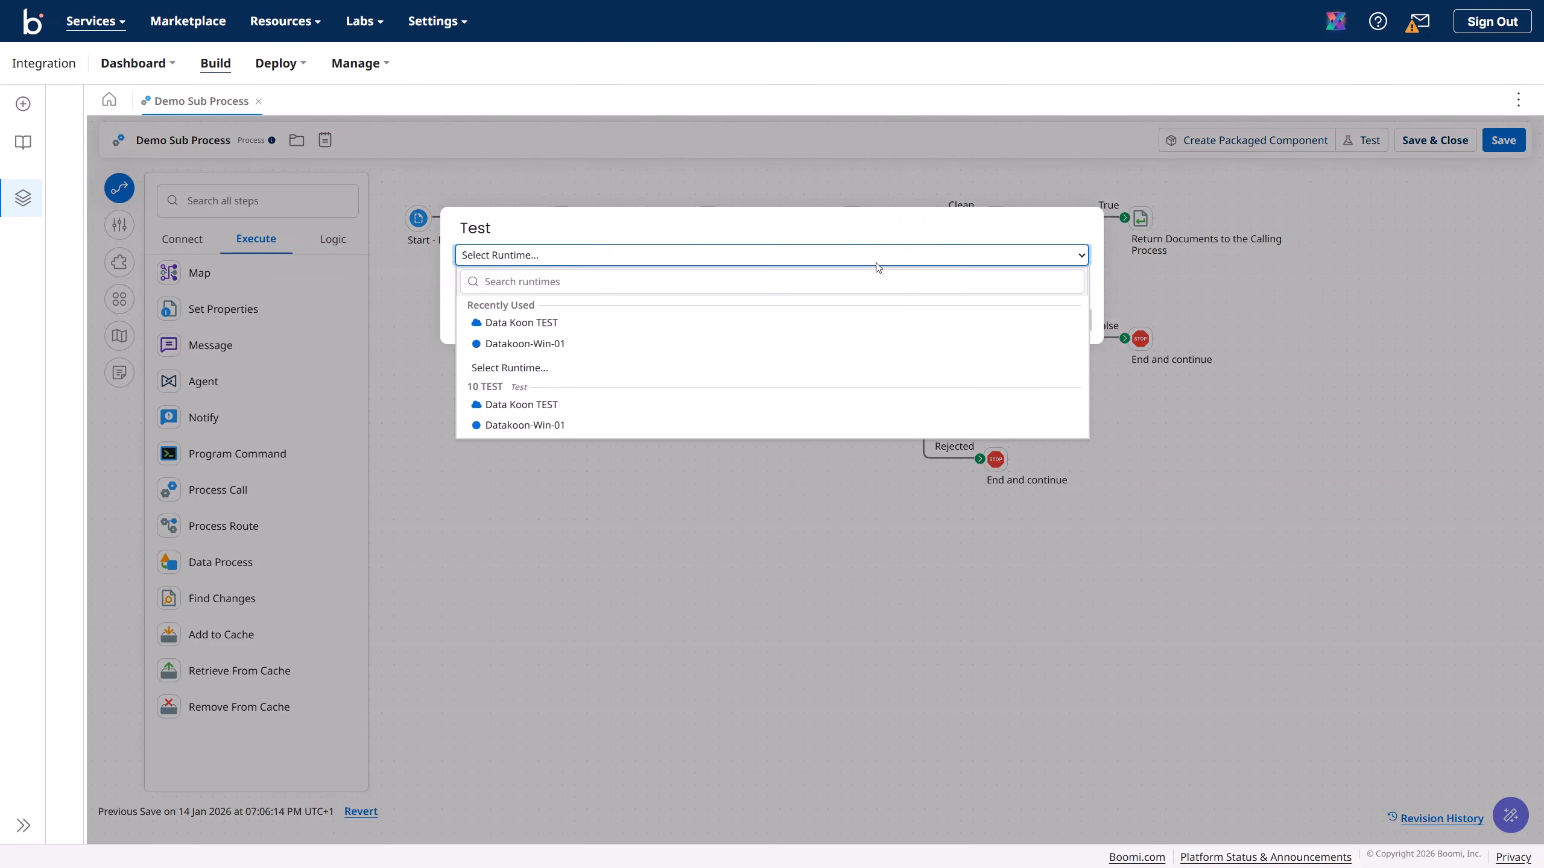
pyautogui.click(803, 320)
pyautogui.click(1071, 322)
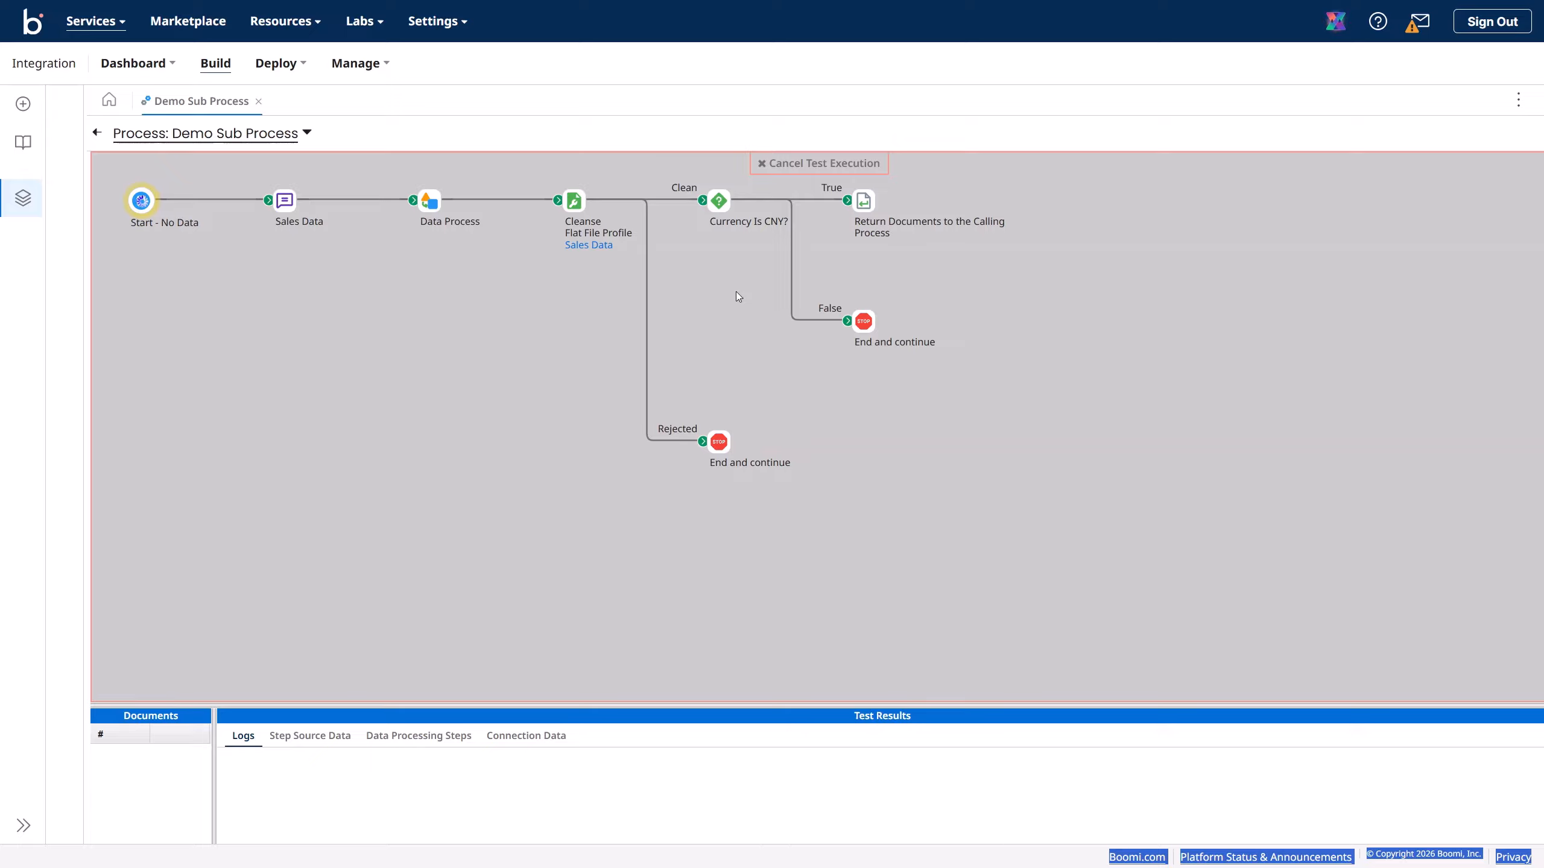
# - Enlarge the test results area and examine the Cleanse step's logs and source data
pyautogui.click(712, 206)
pyautogui.click(580, 201)
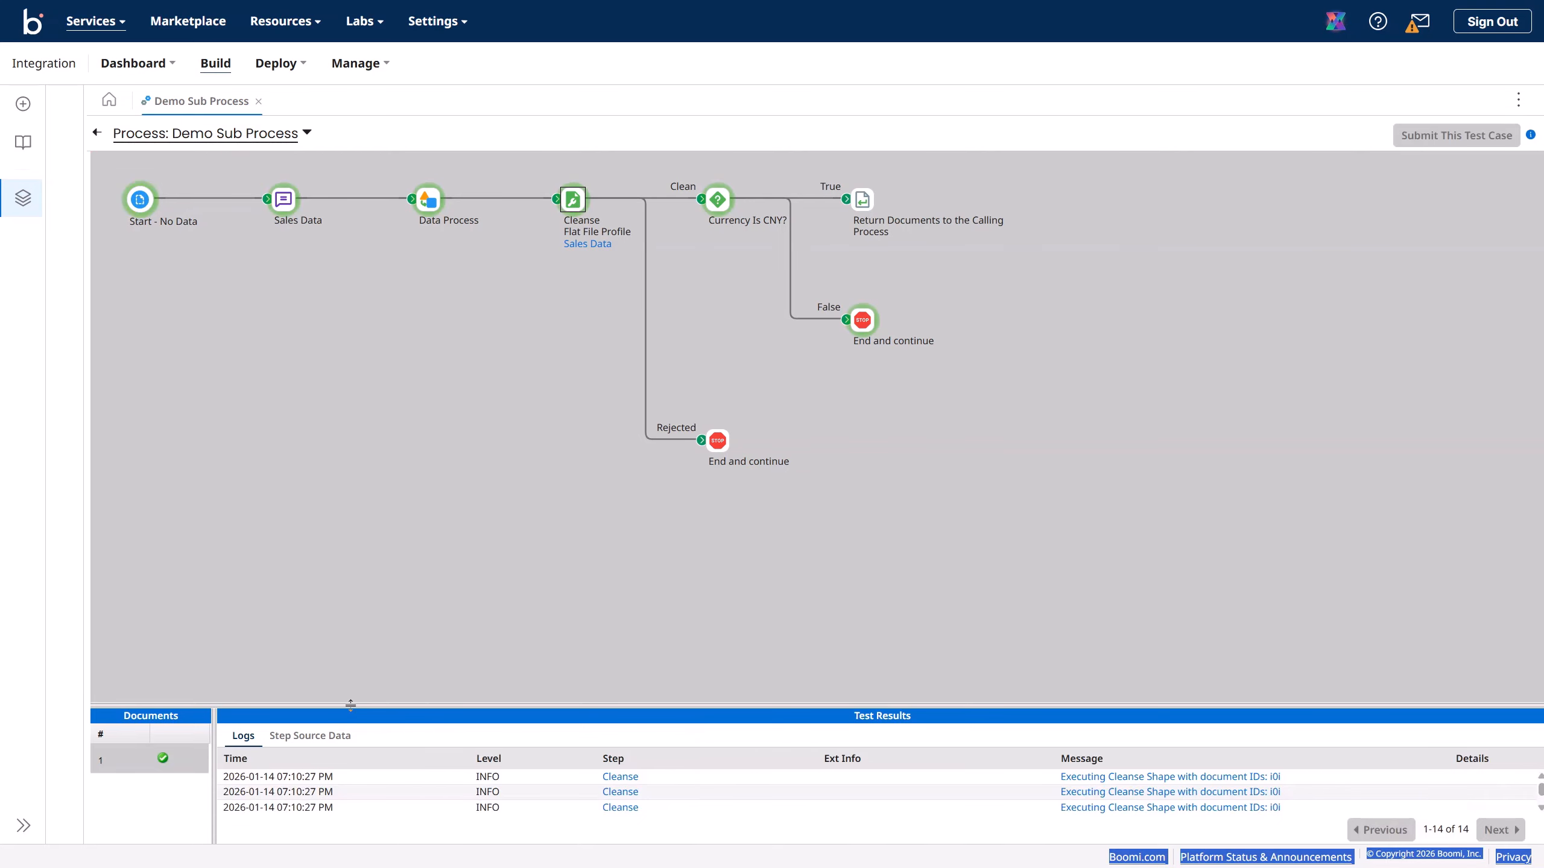
pyautogui.moveTo(349, 707); pyautogui.dragTo(368, 493)
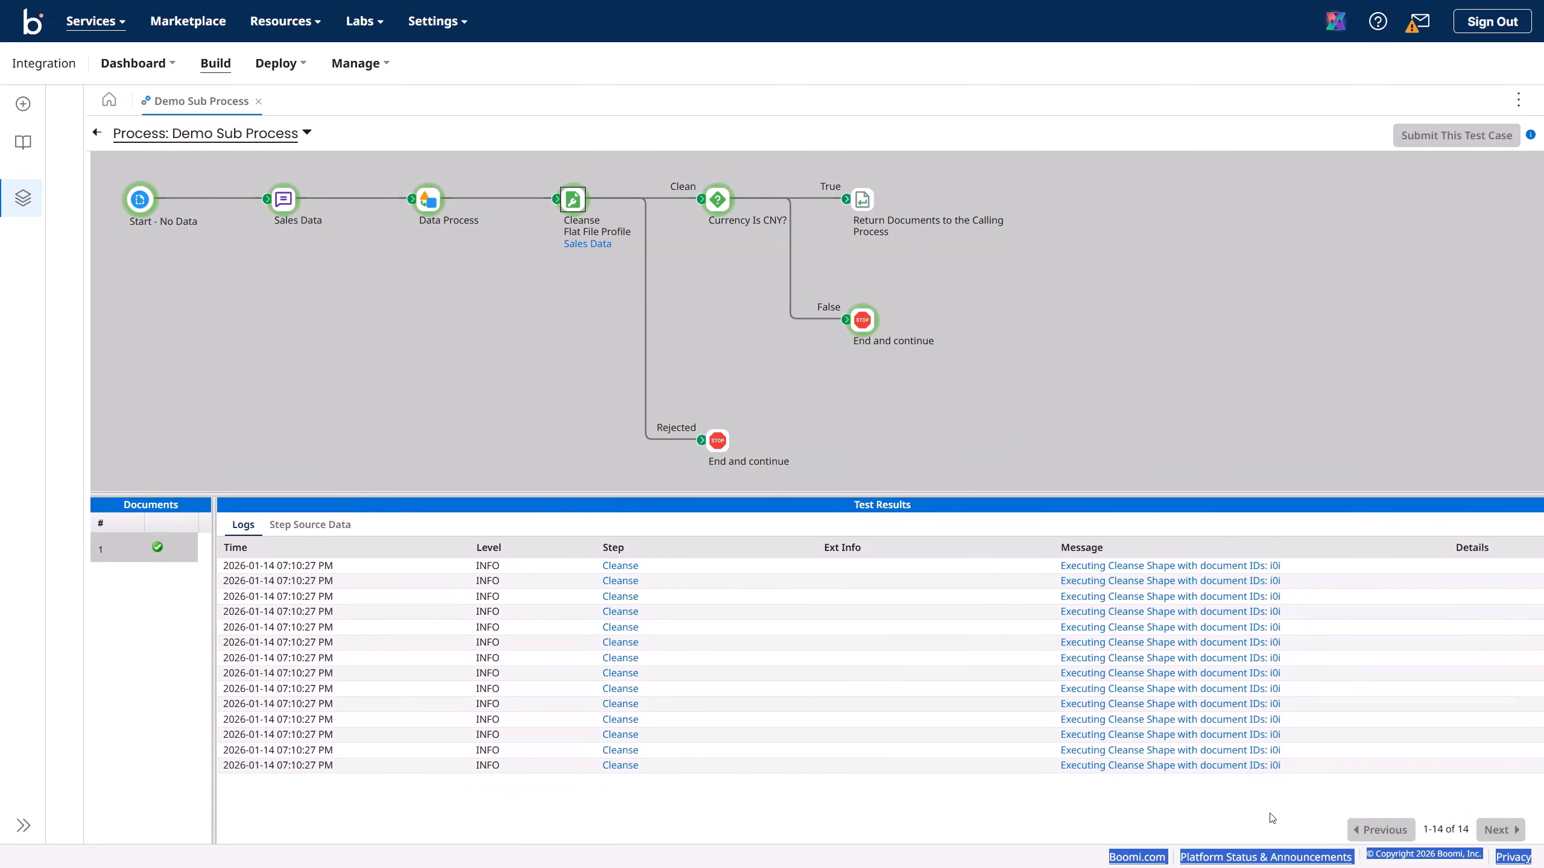
pyautogui.click(303, 525)
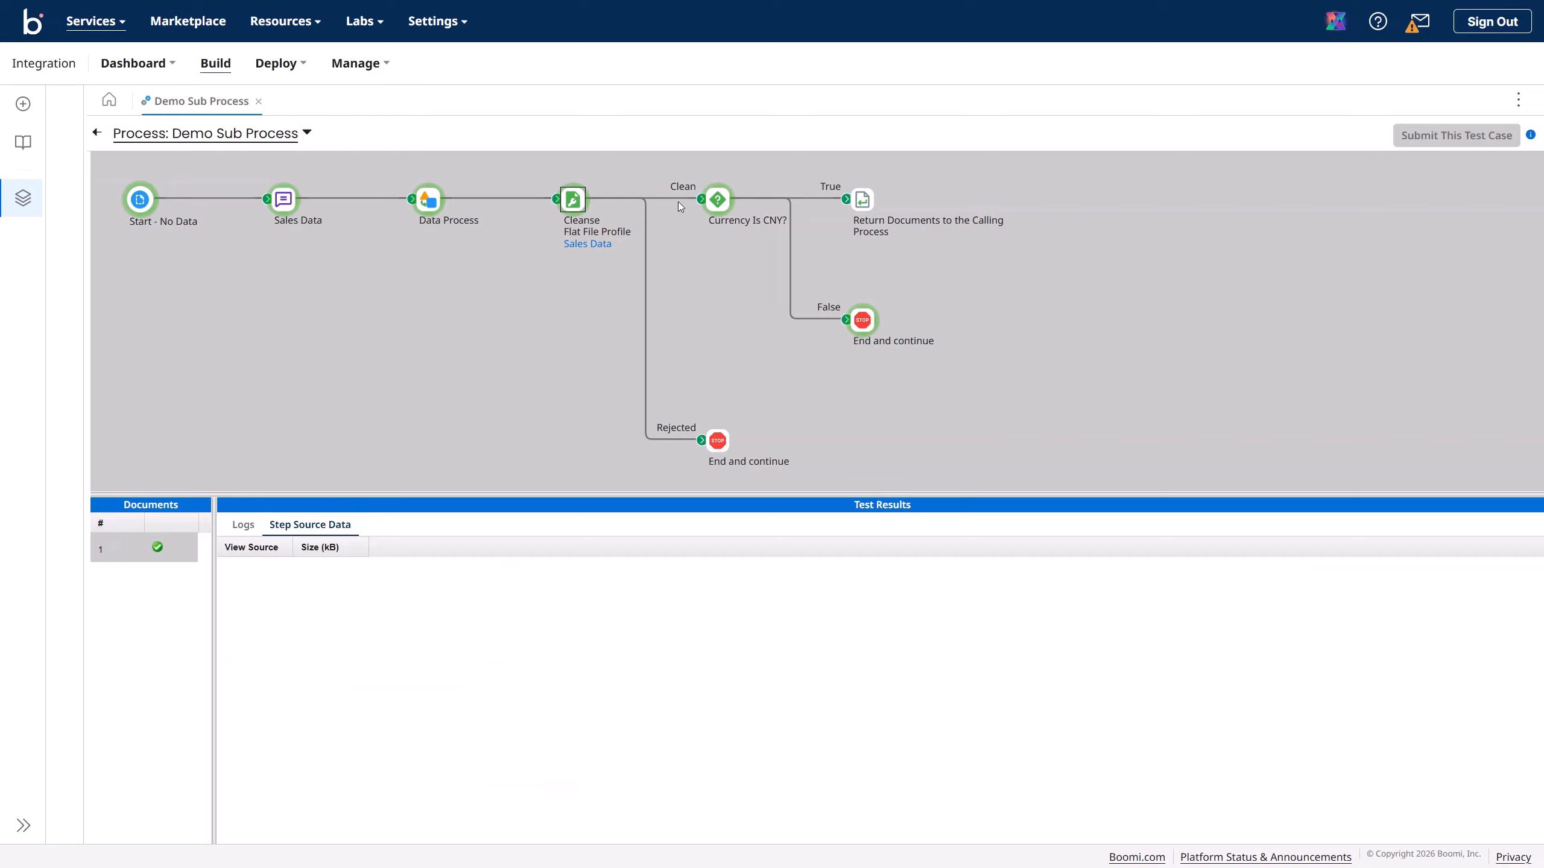
# - Examine the source documents and logs of the Currency Is CNY? decision step
pyautogui.click(719, 202)
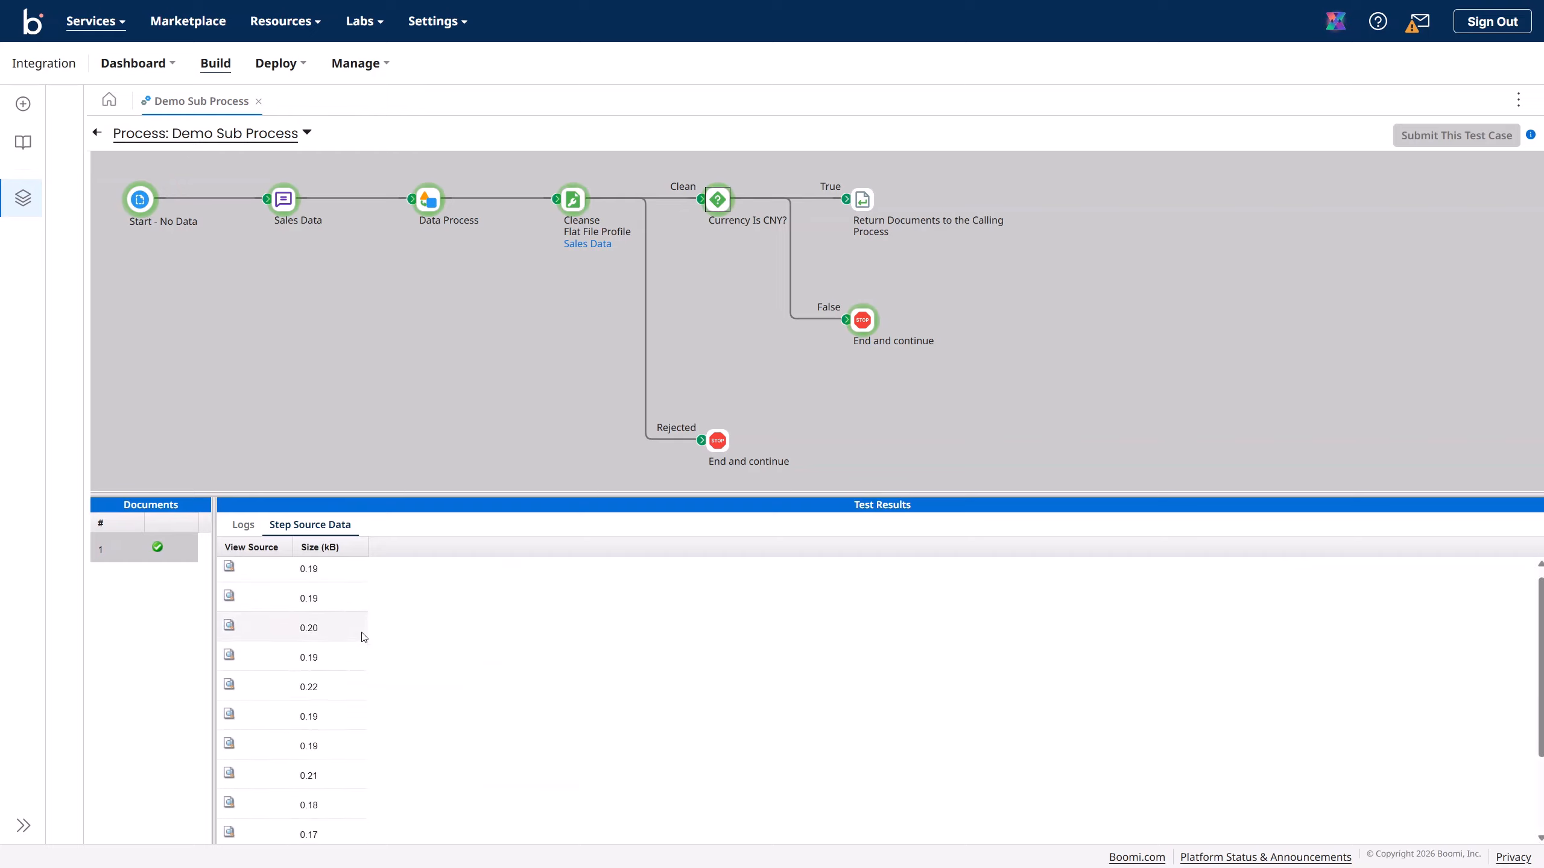
pyautogui.scroll(-2, 371, 675)
pyautogui.click(243, 524)
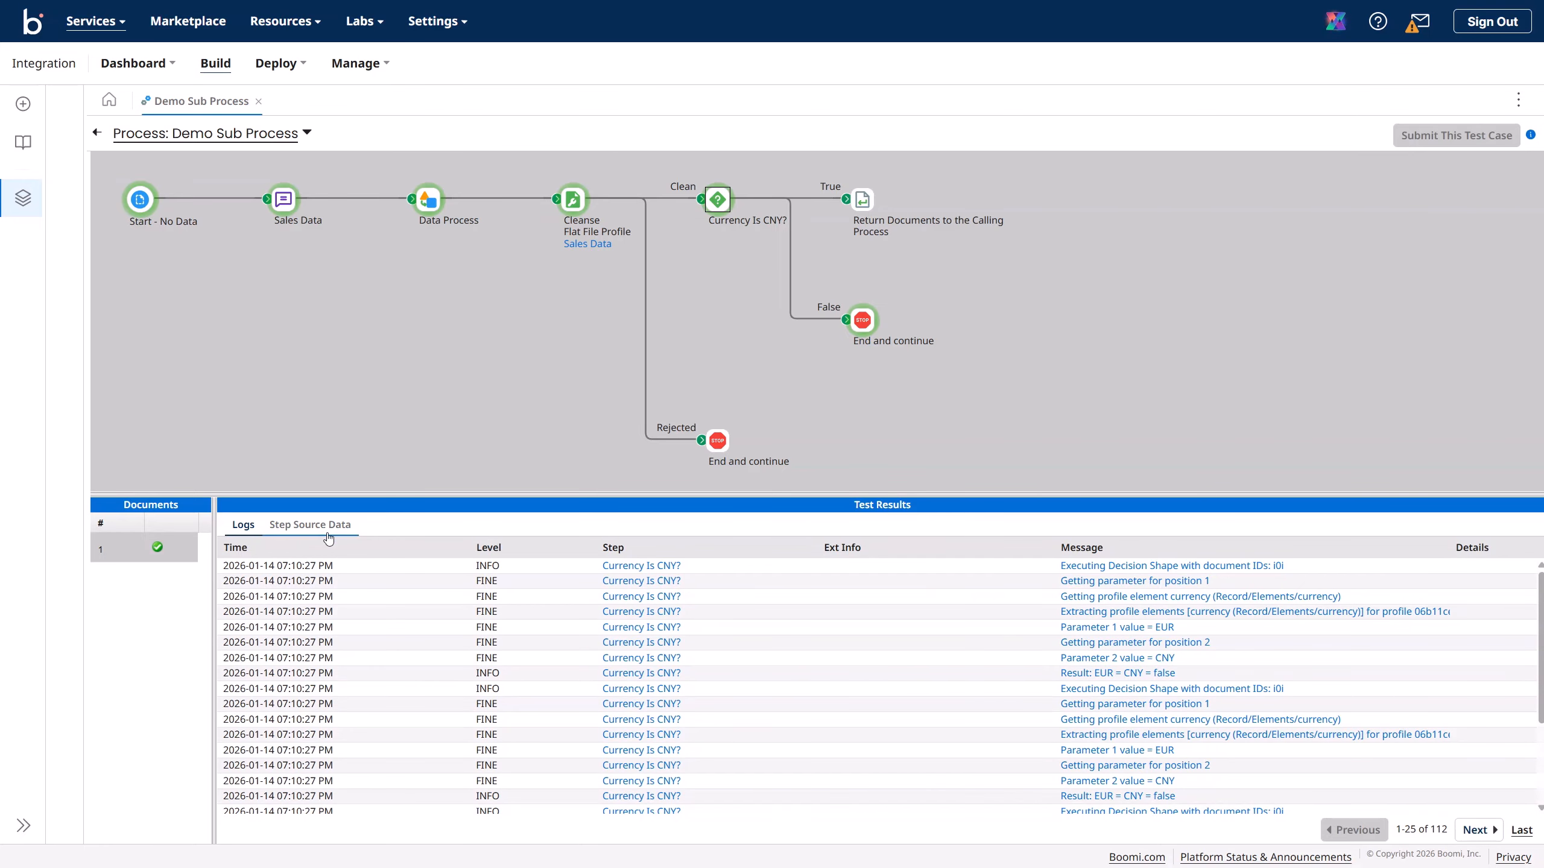
# - View the test's base process log filtered to minimum status INFO, read its messages, and close it
pyautogui.click(304, 135)
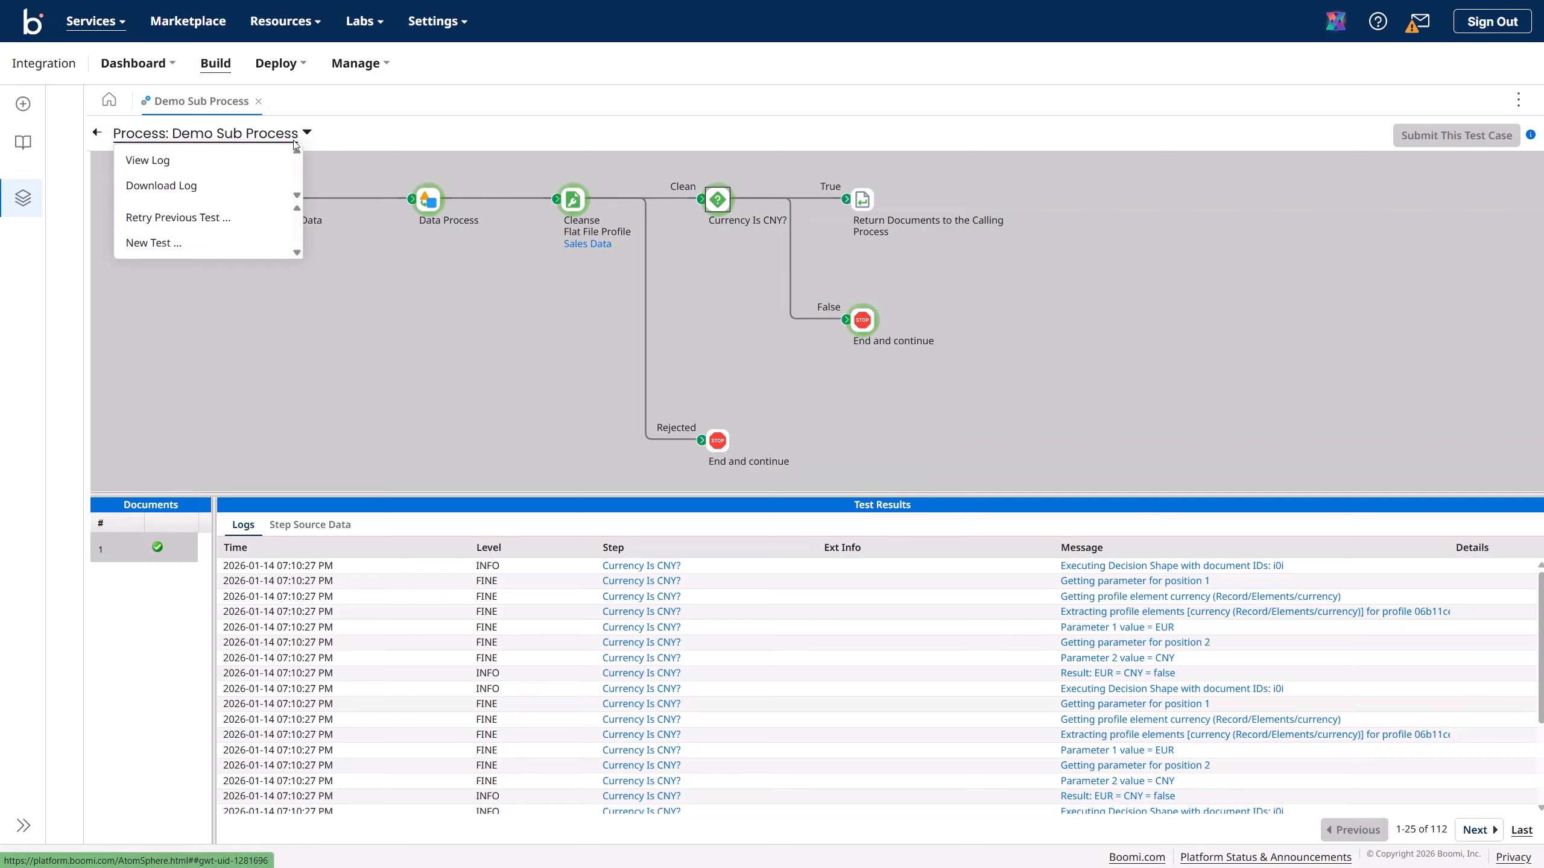
pyautogui.click(263, 164)
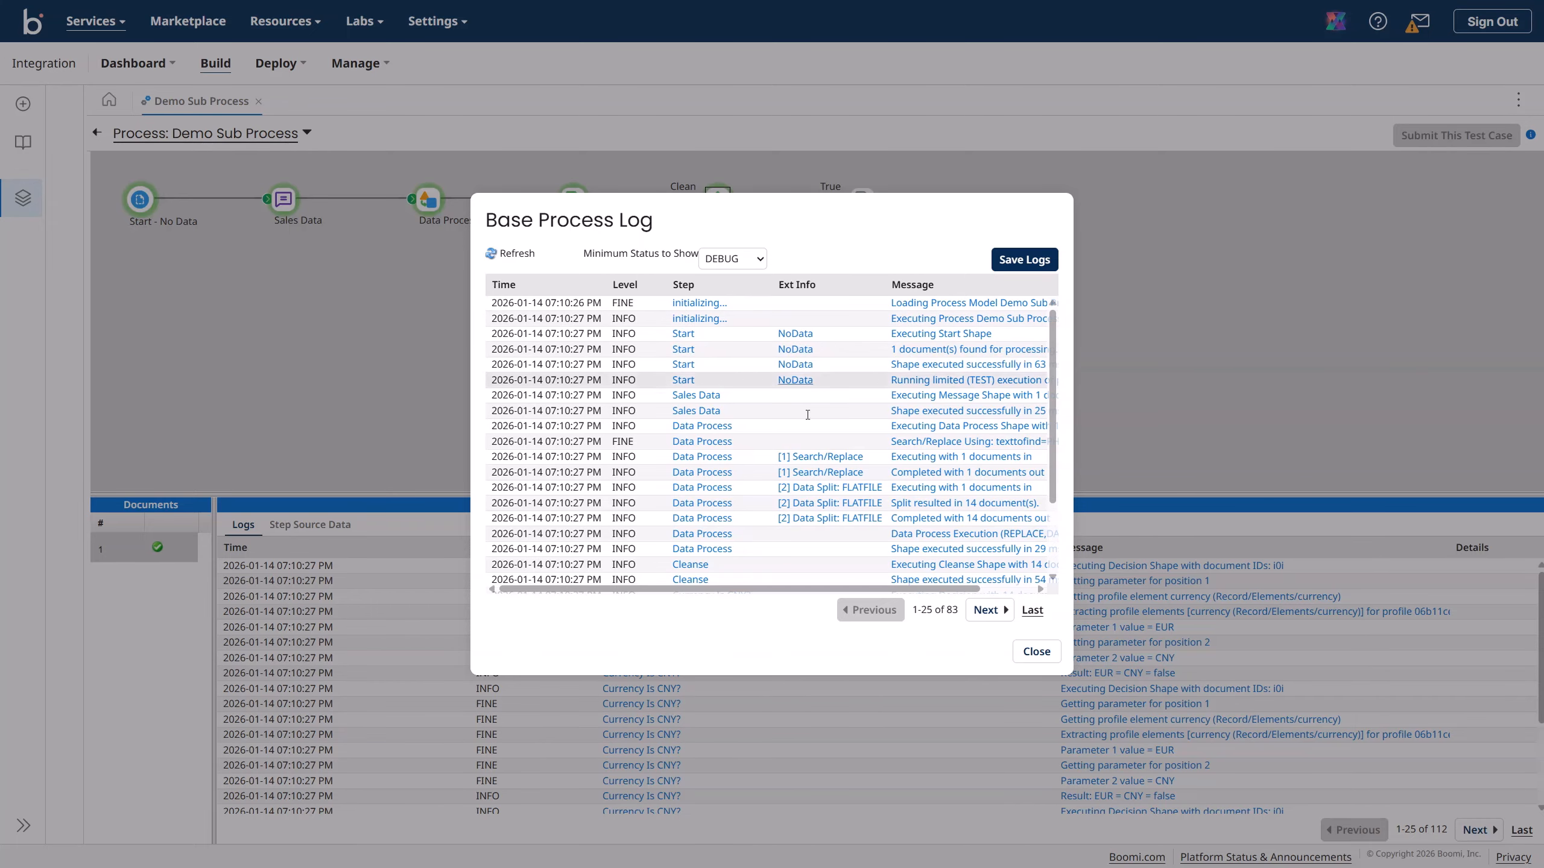
pyautogui.click(732, 259)
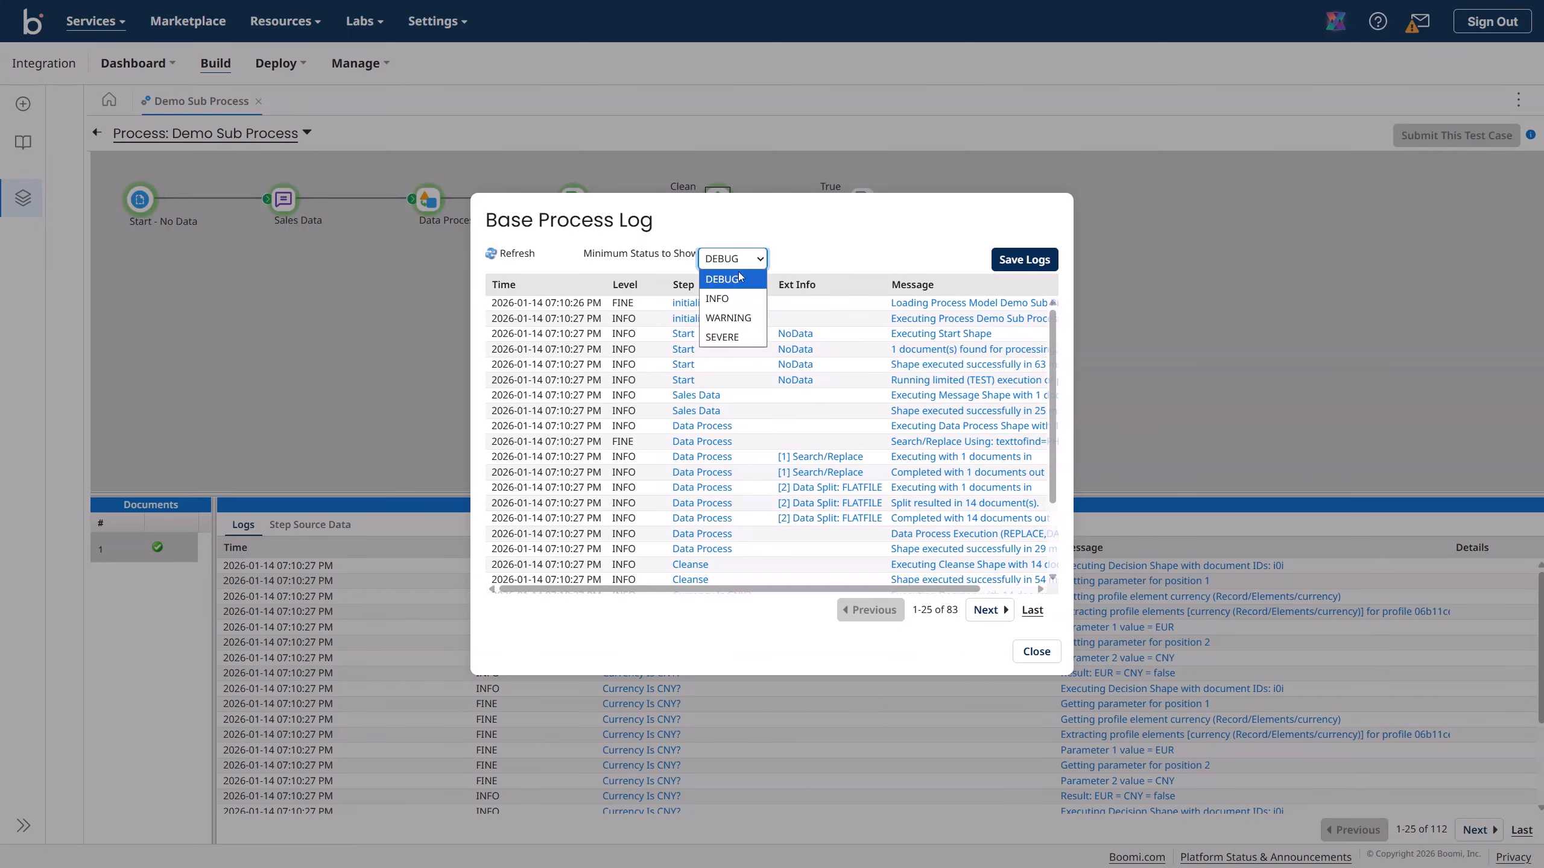
pyautogui.click(723, 298)
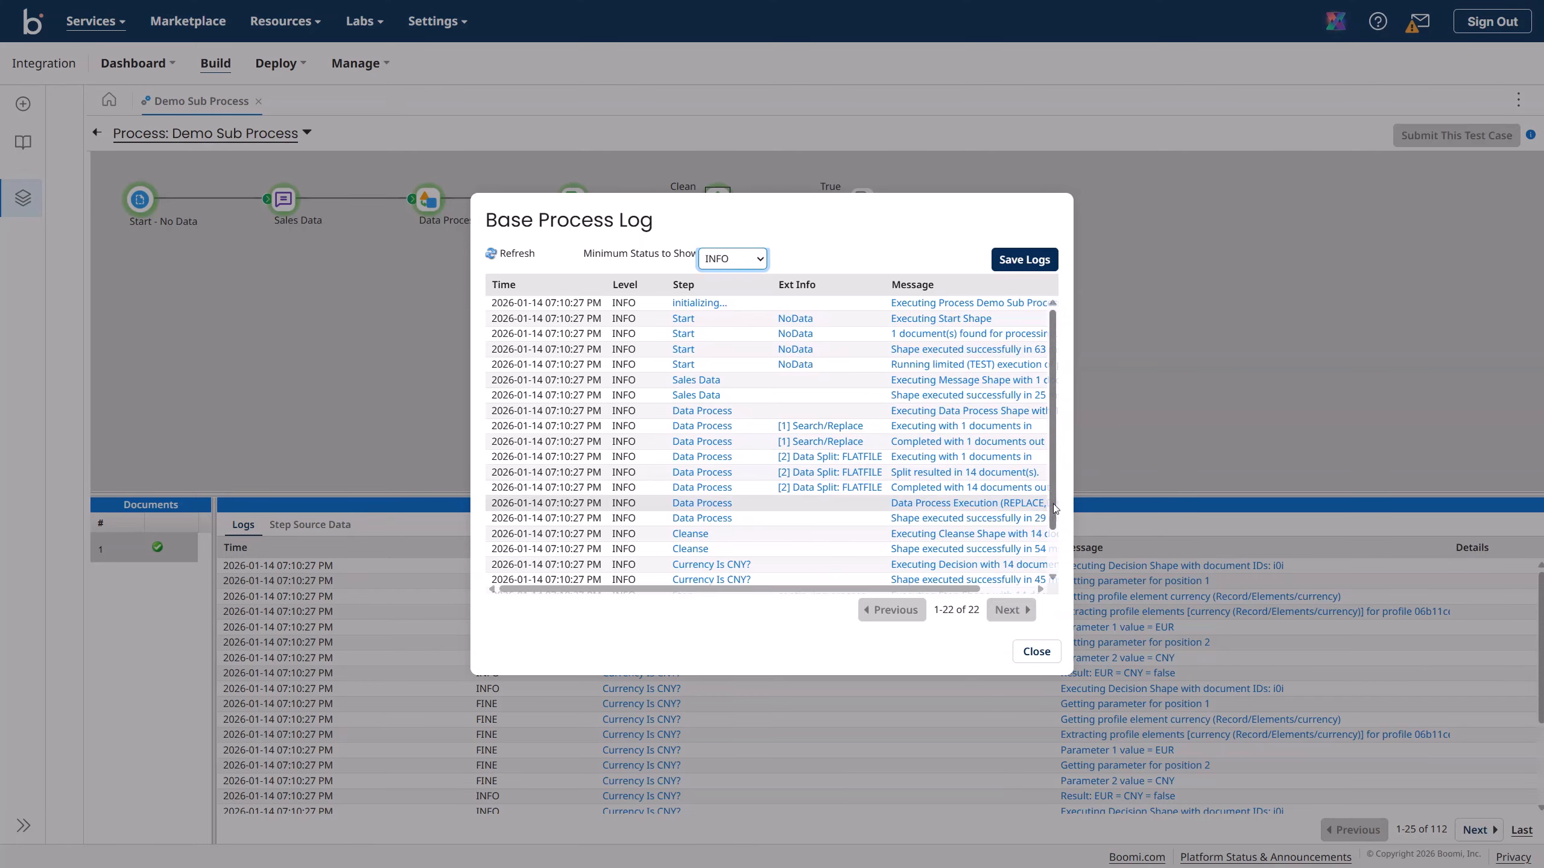
pyautogui.moveTo(946, 588); pyautogui.dragTo(1002, 587)
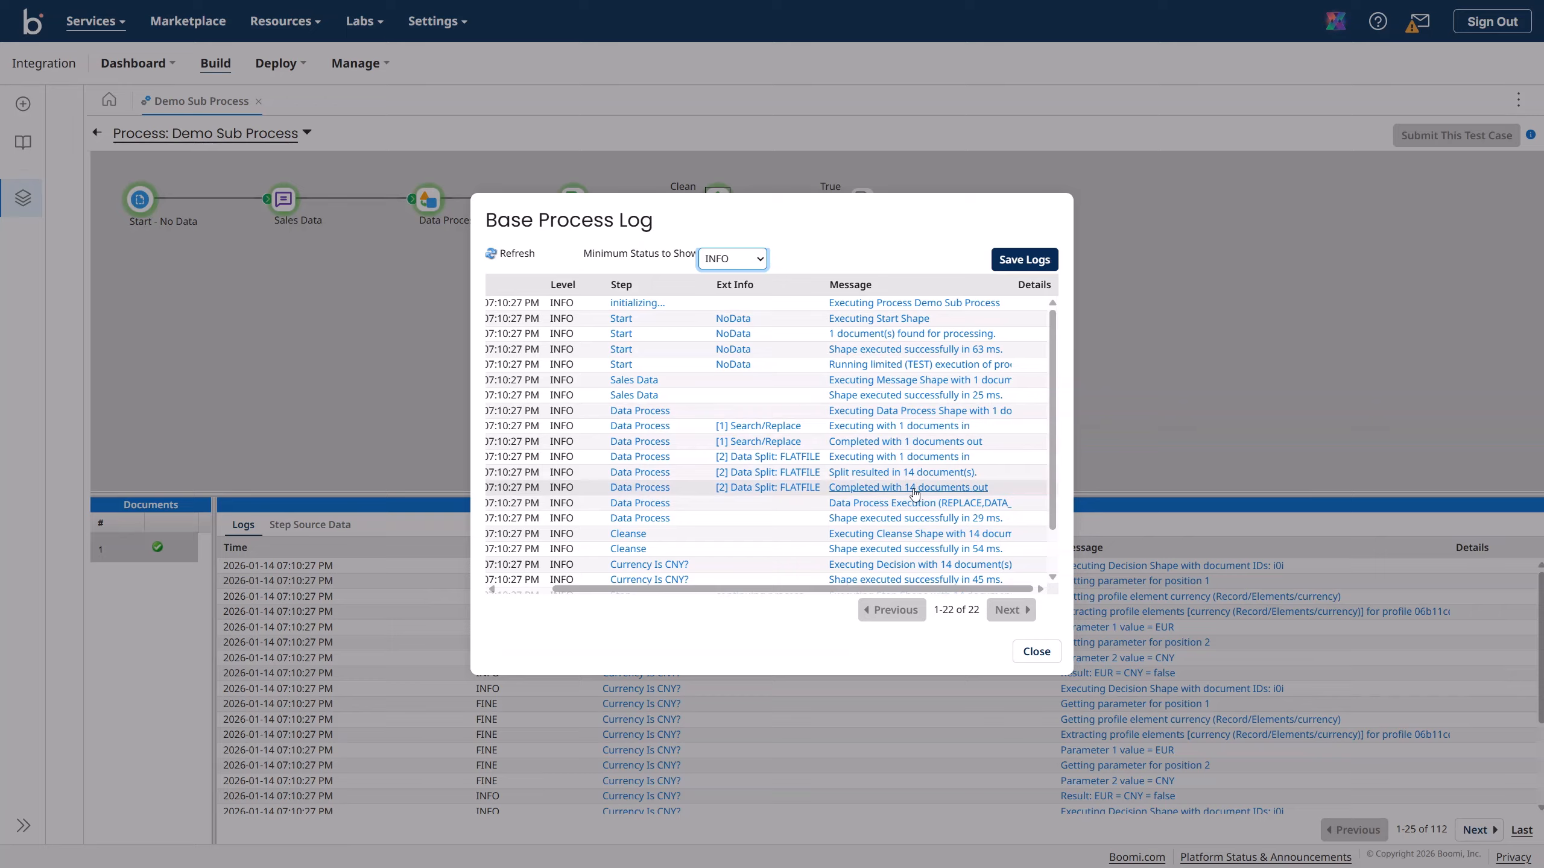
pyautogui.scroll(-2, 901, 511)
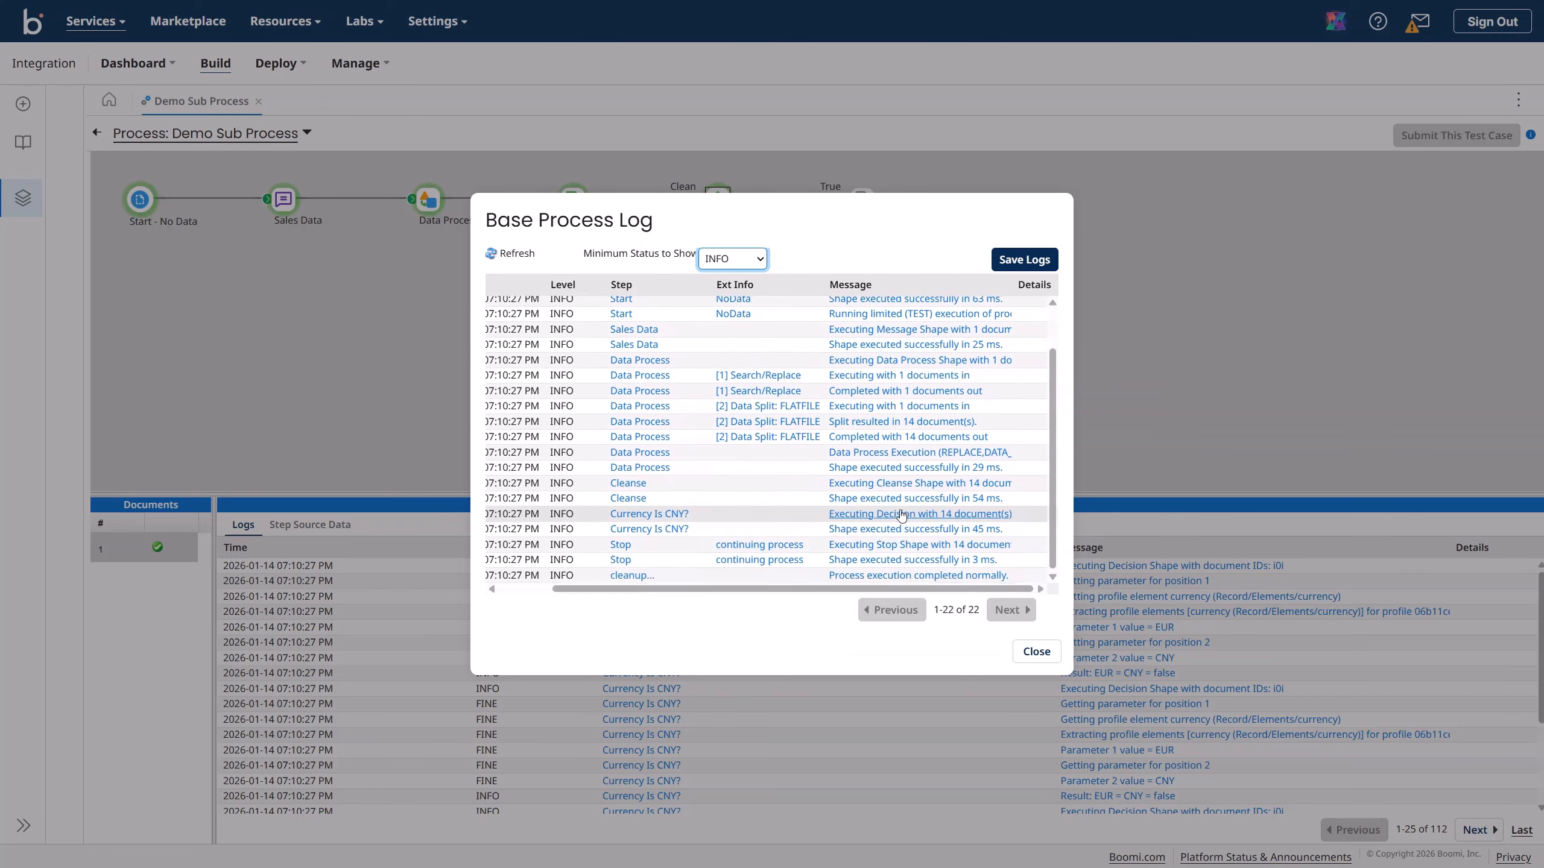
pyautogui.click(1033, 651)
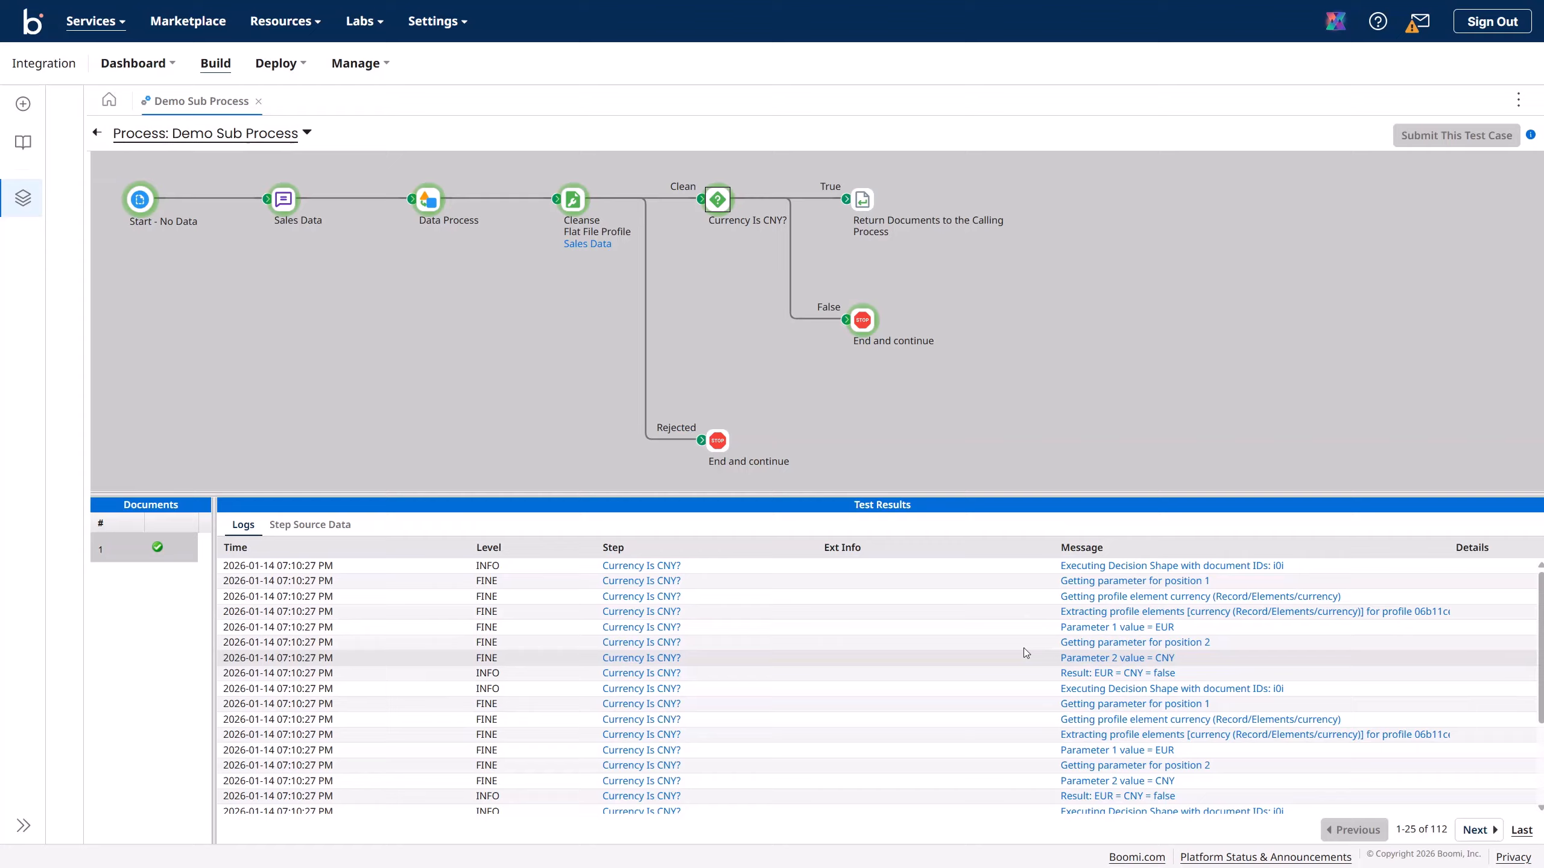
# - Check the test results of the Return Documents step and the End and continue step on the False branch
pyautogui.click(867, 207)
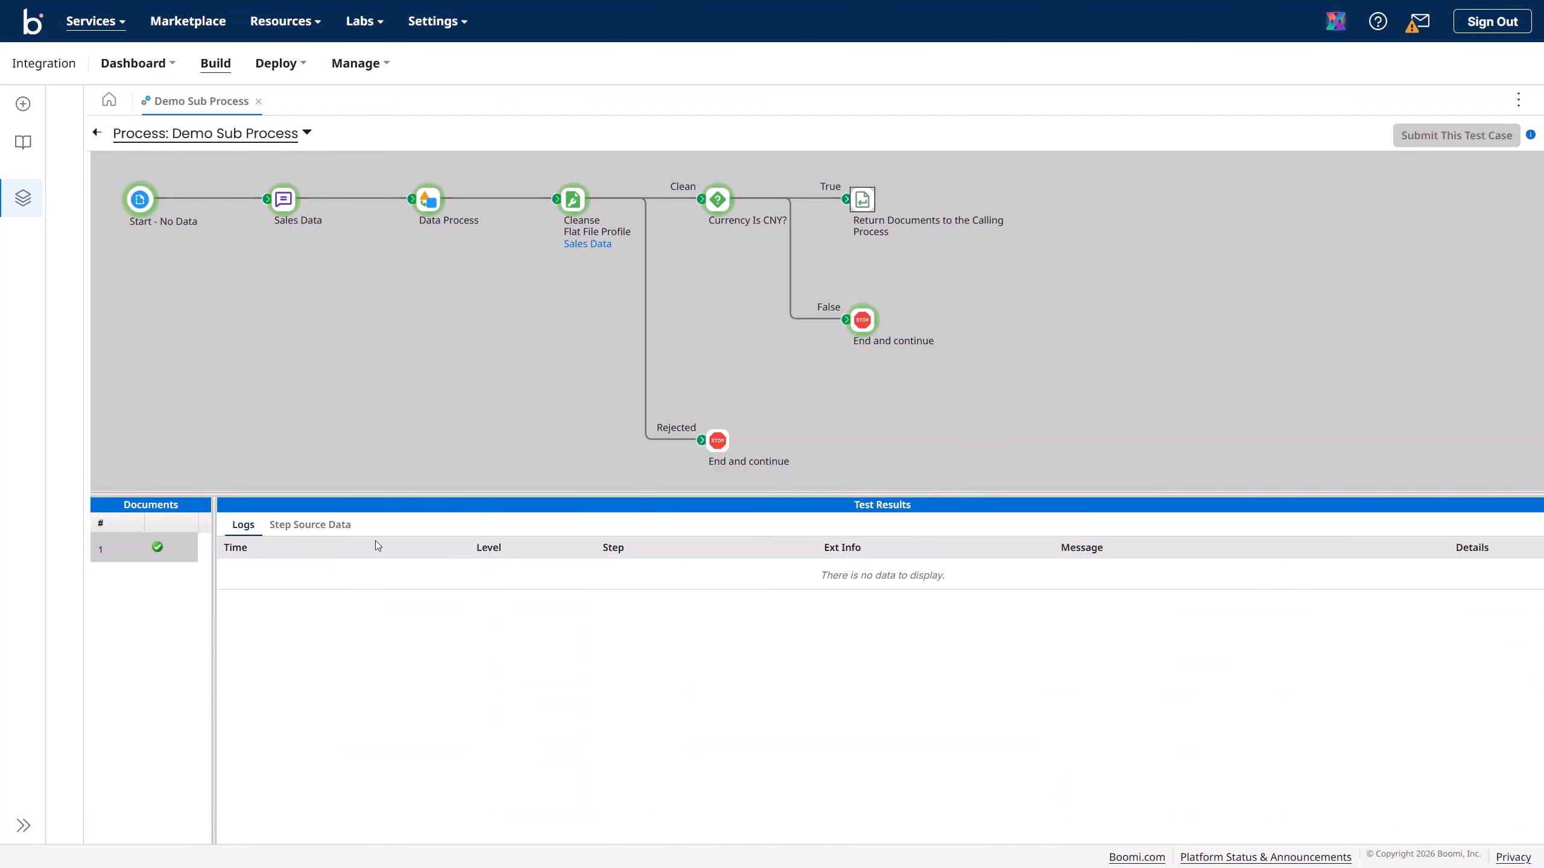
pyautogui.click(344, 527)
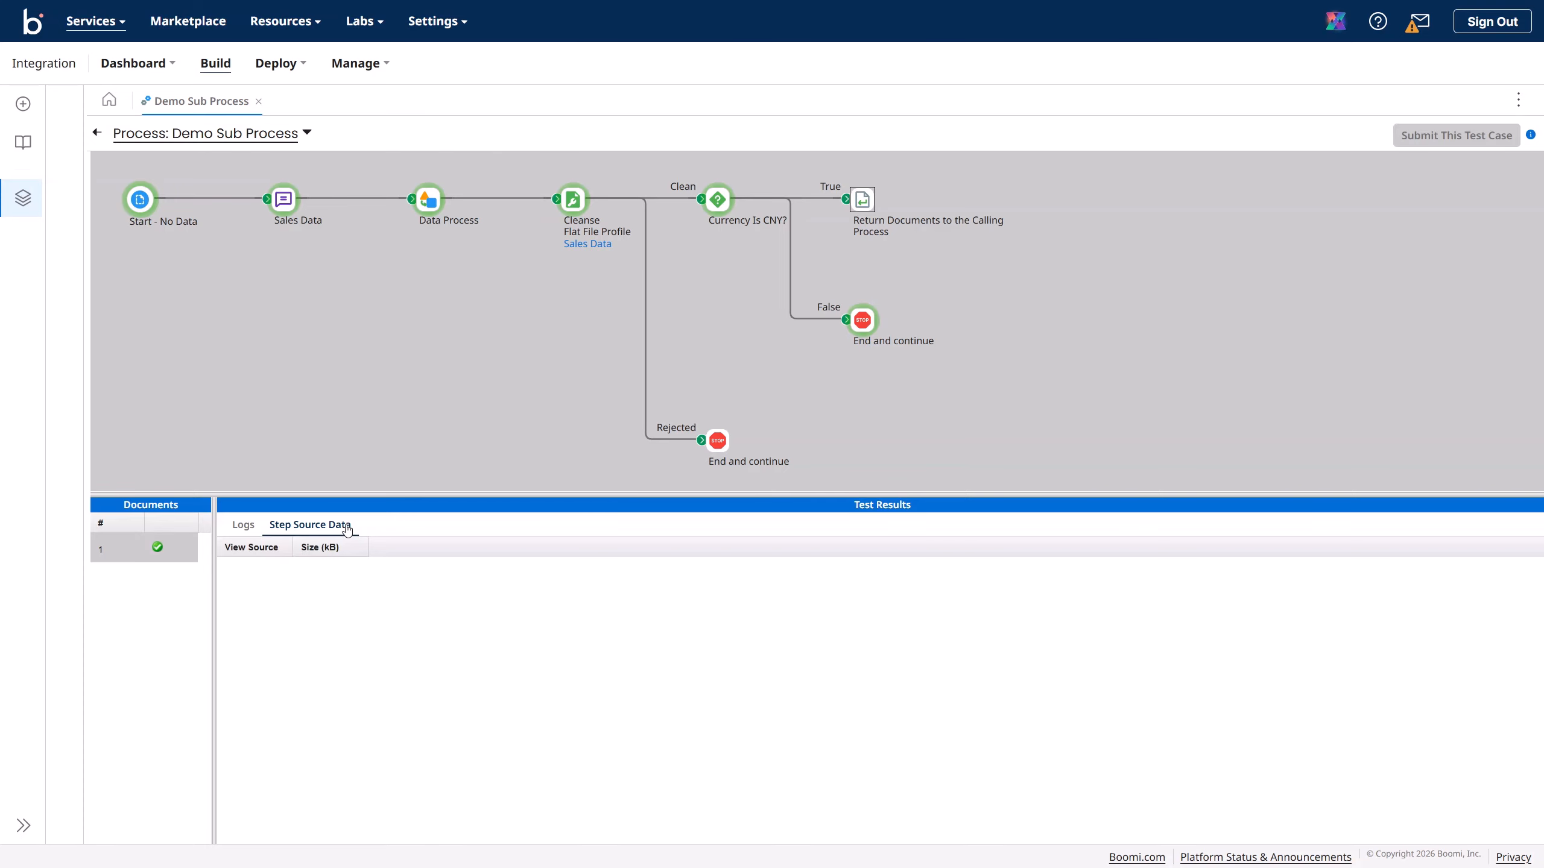
pyautogui.click(872, 322)
pyautogui.click(243, 524)
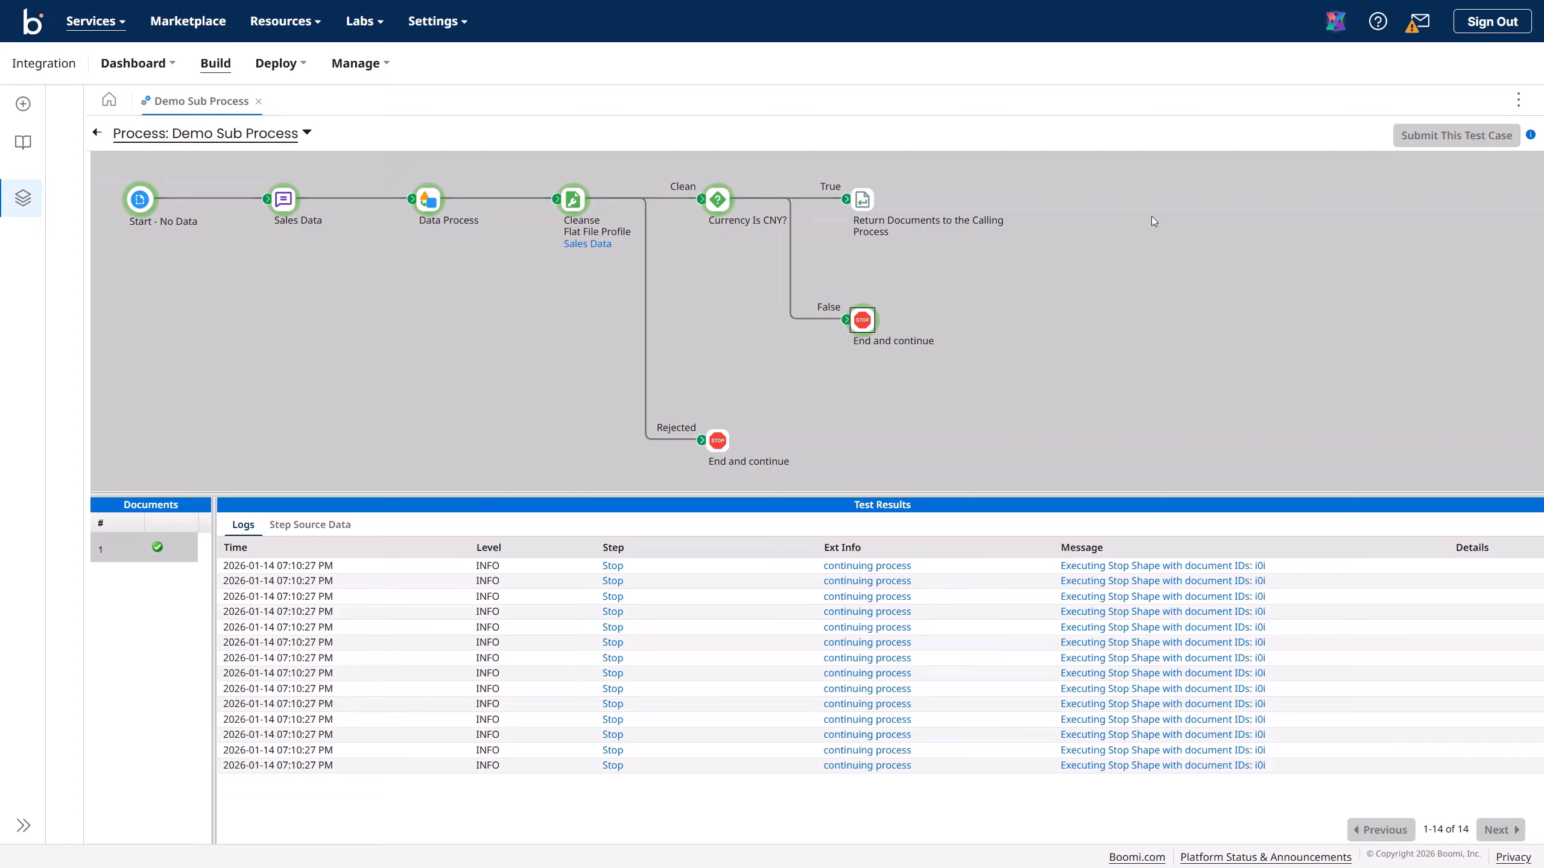
# - Leave the test view and change the decision step to display name "Currency Is EUR?" with a static second value of EUR
pyautogui.click(95, 134)
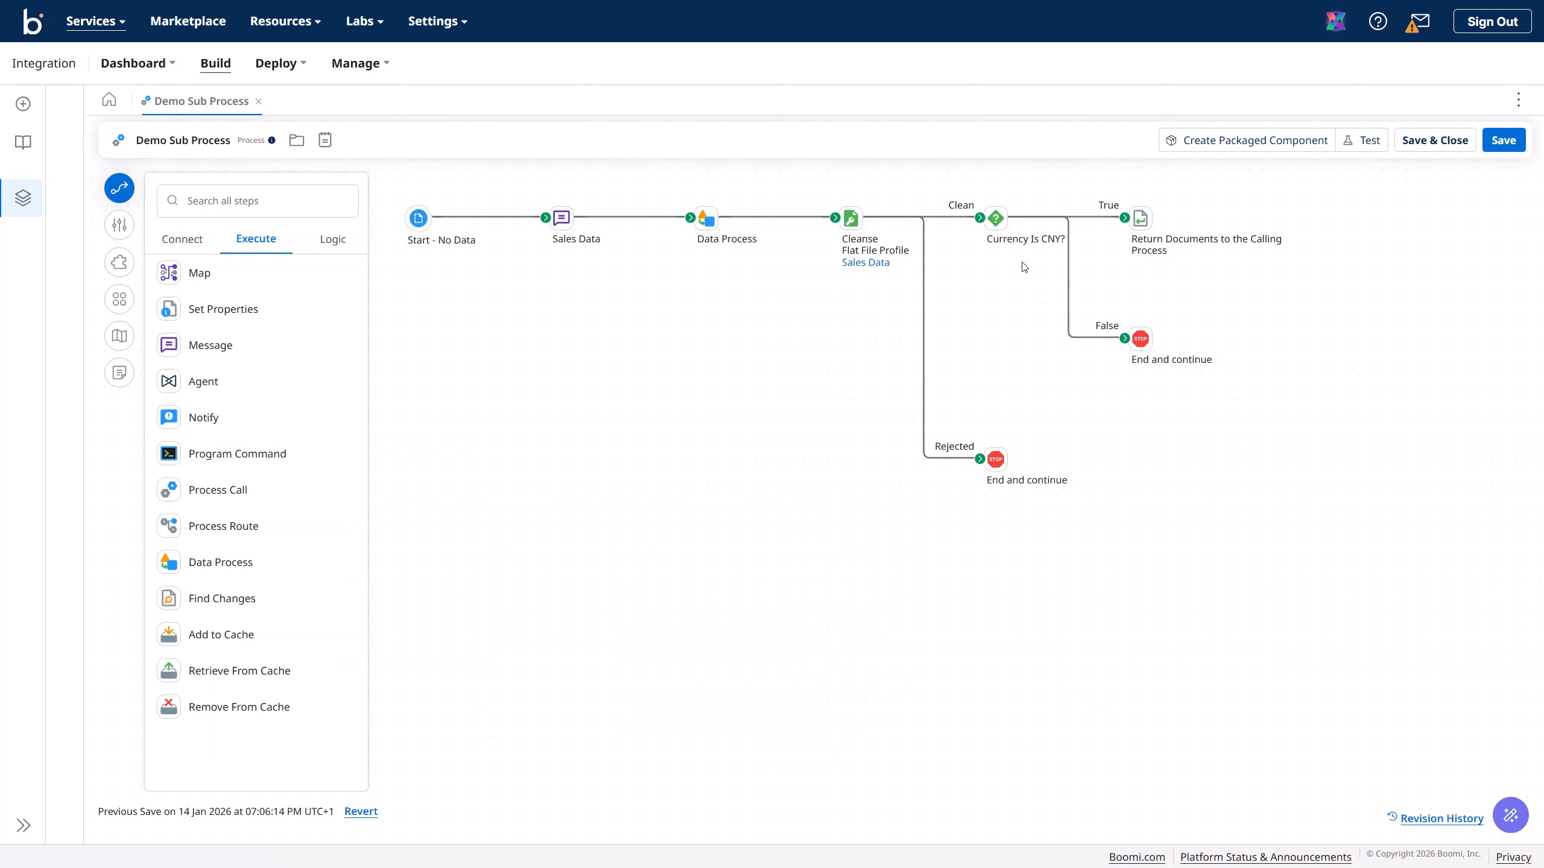
pyautogui.doubleClick(995, 218)
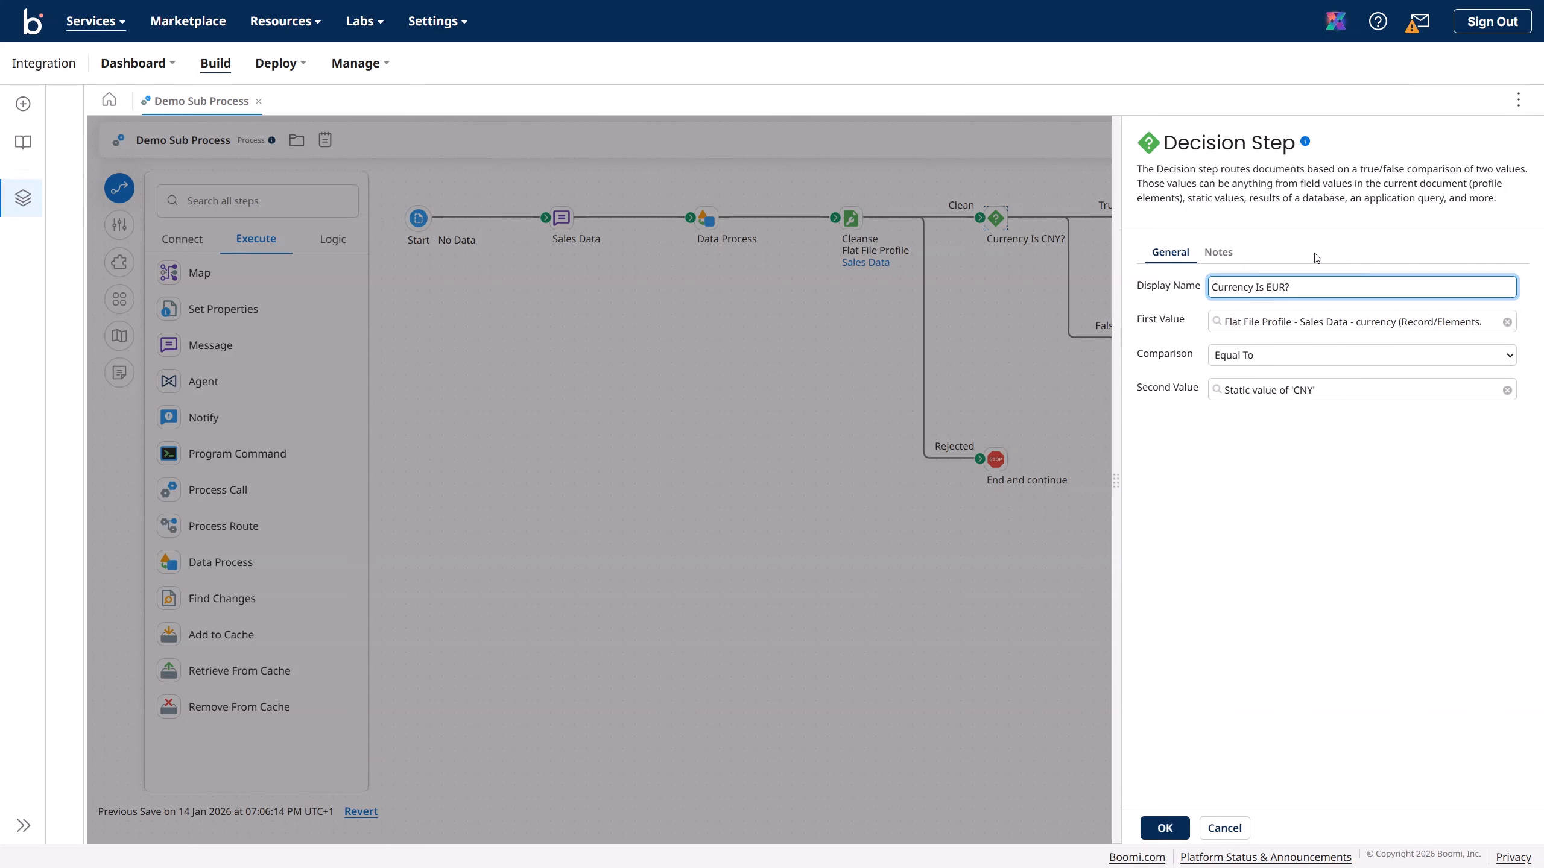
pyautogui.click(1300, 392)
pyautogui.click(687, 283)
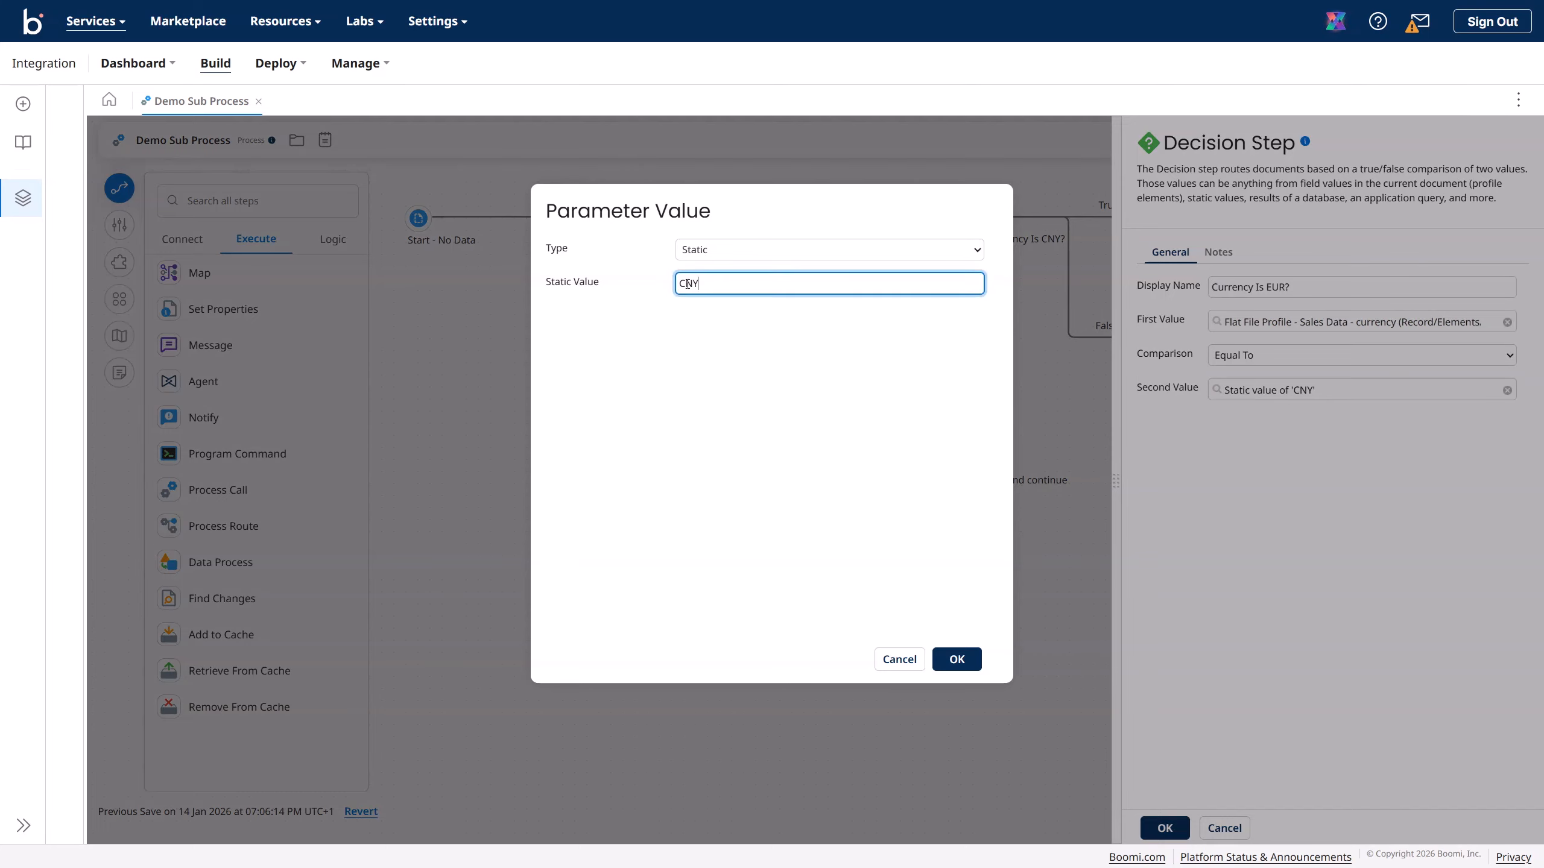
pyautogui.hotkey('ctrl', 'a')
pyautogui.write('E')
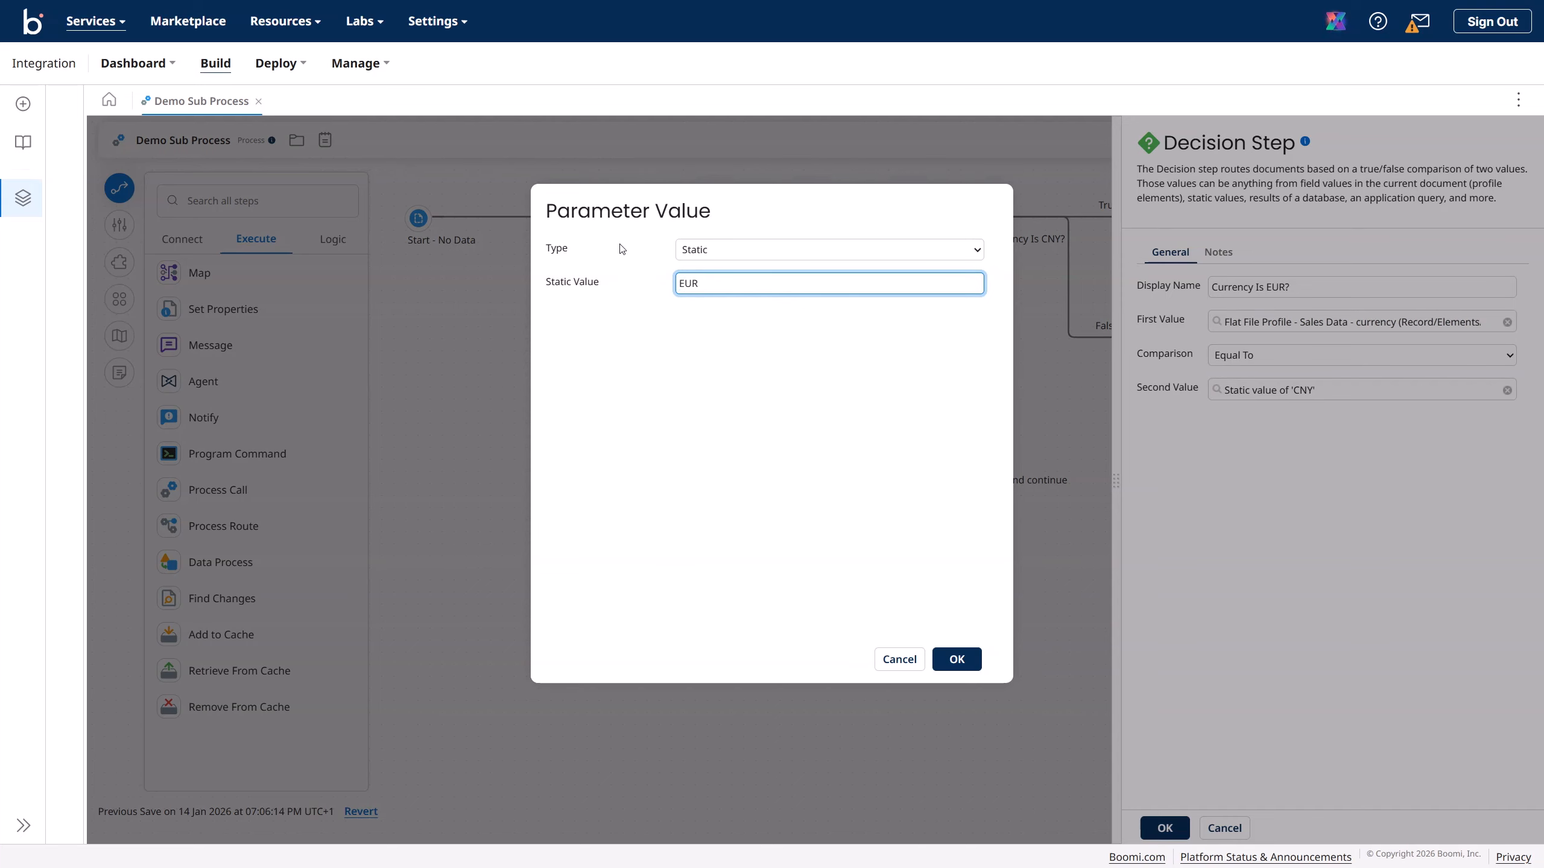
pyautogui.click(956, 659)
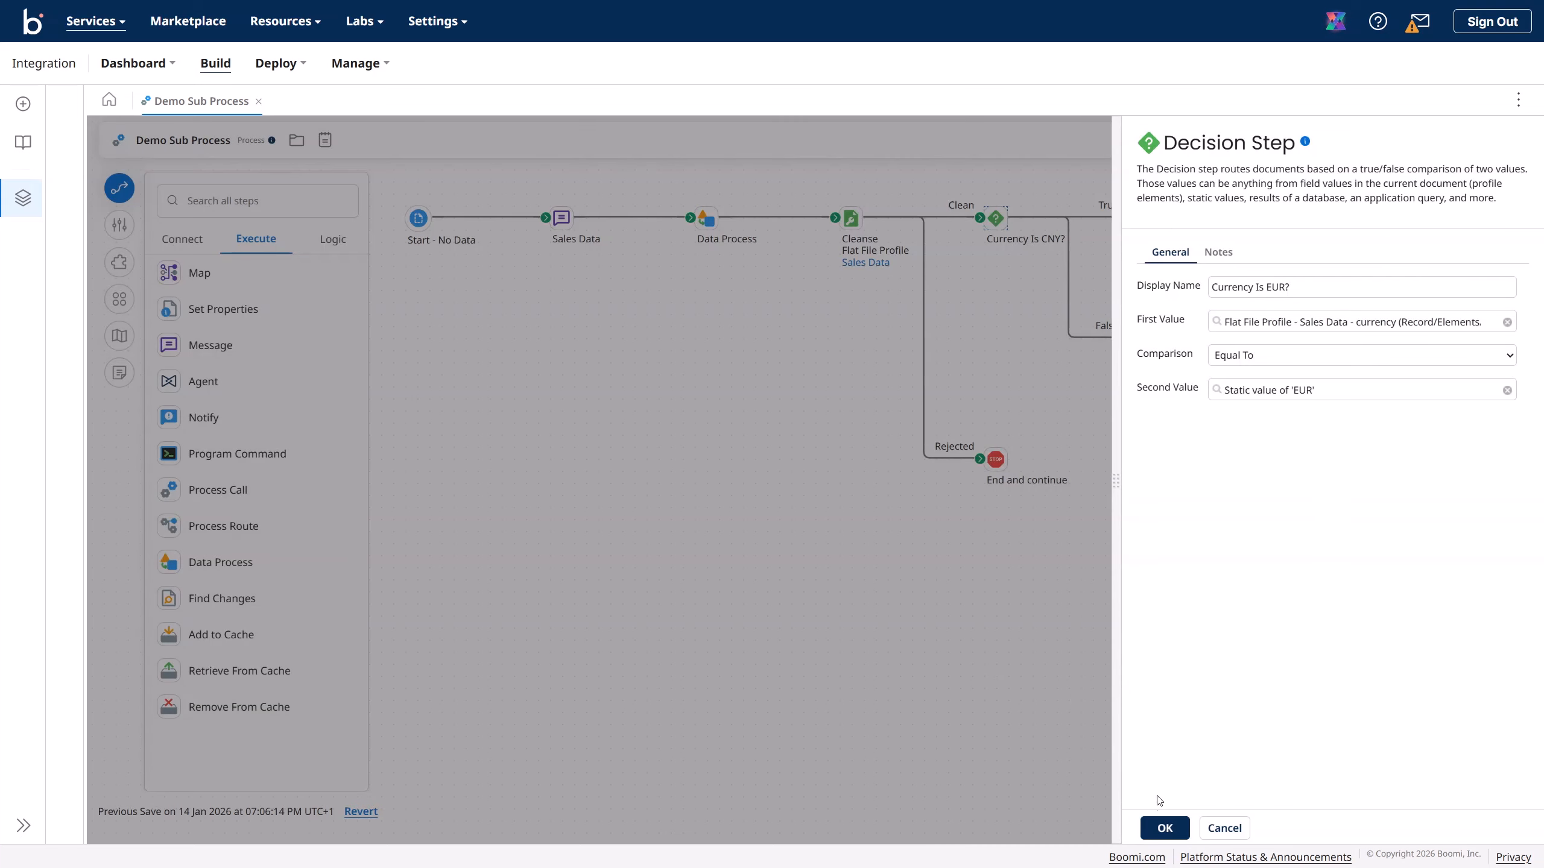
pyautogui.click(1165, 827)
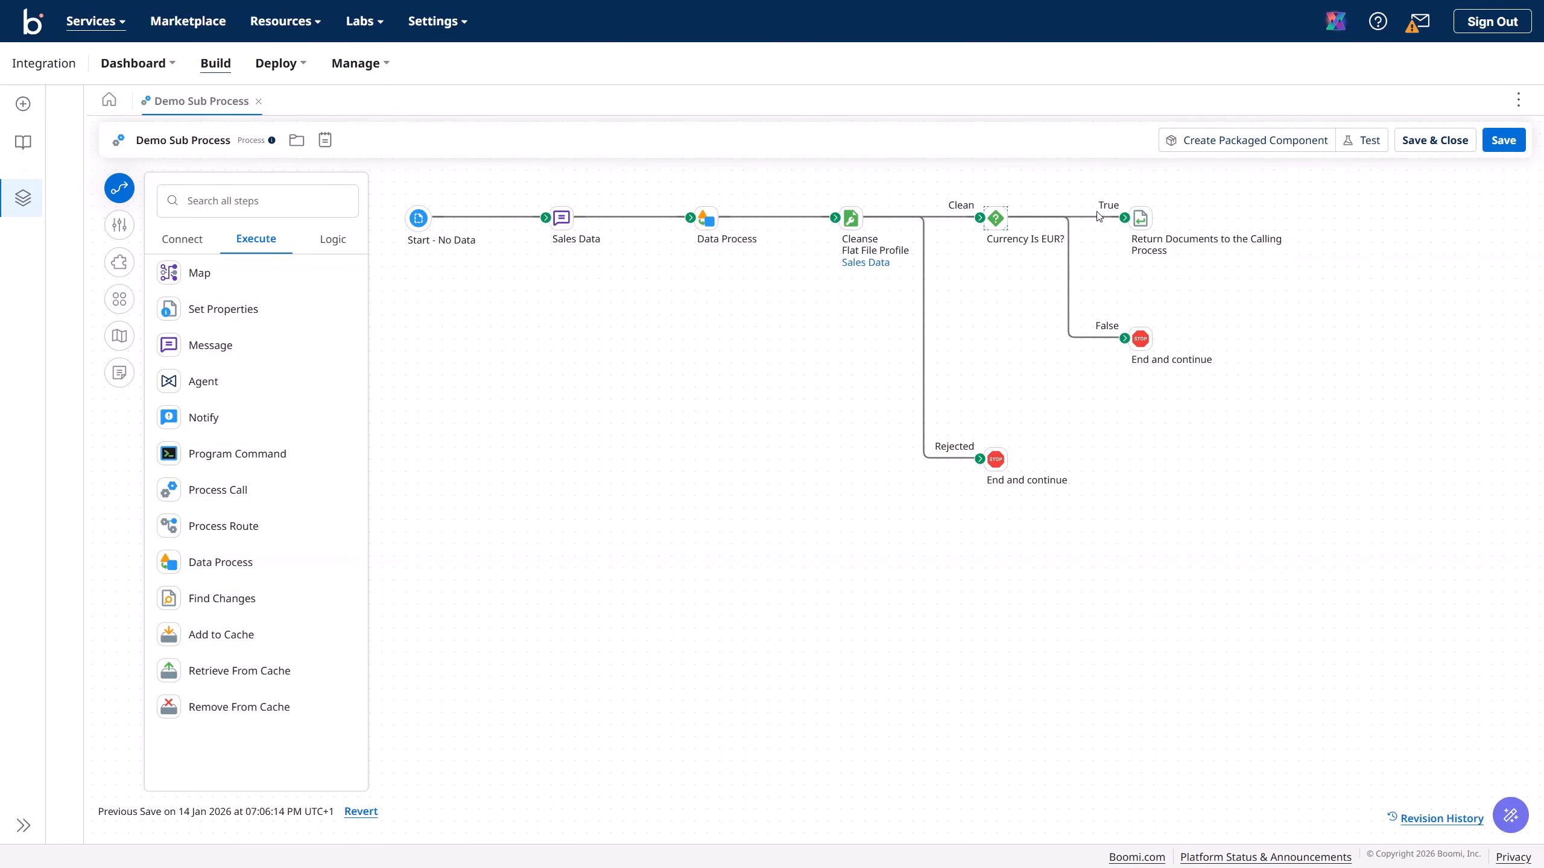
# - Detach the Return Documents step from the decision's True branch and attach a Stop step there instead
pyautogui.moveTo(1140, 218); pyautogui.dragTo(1151, 459)
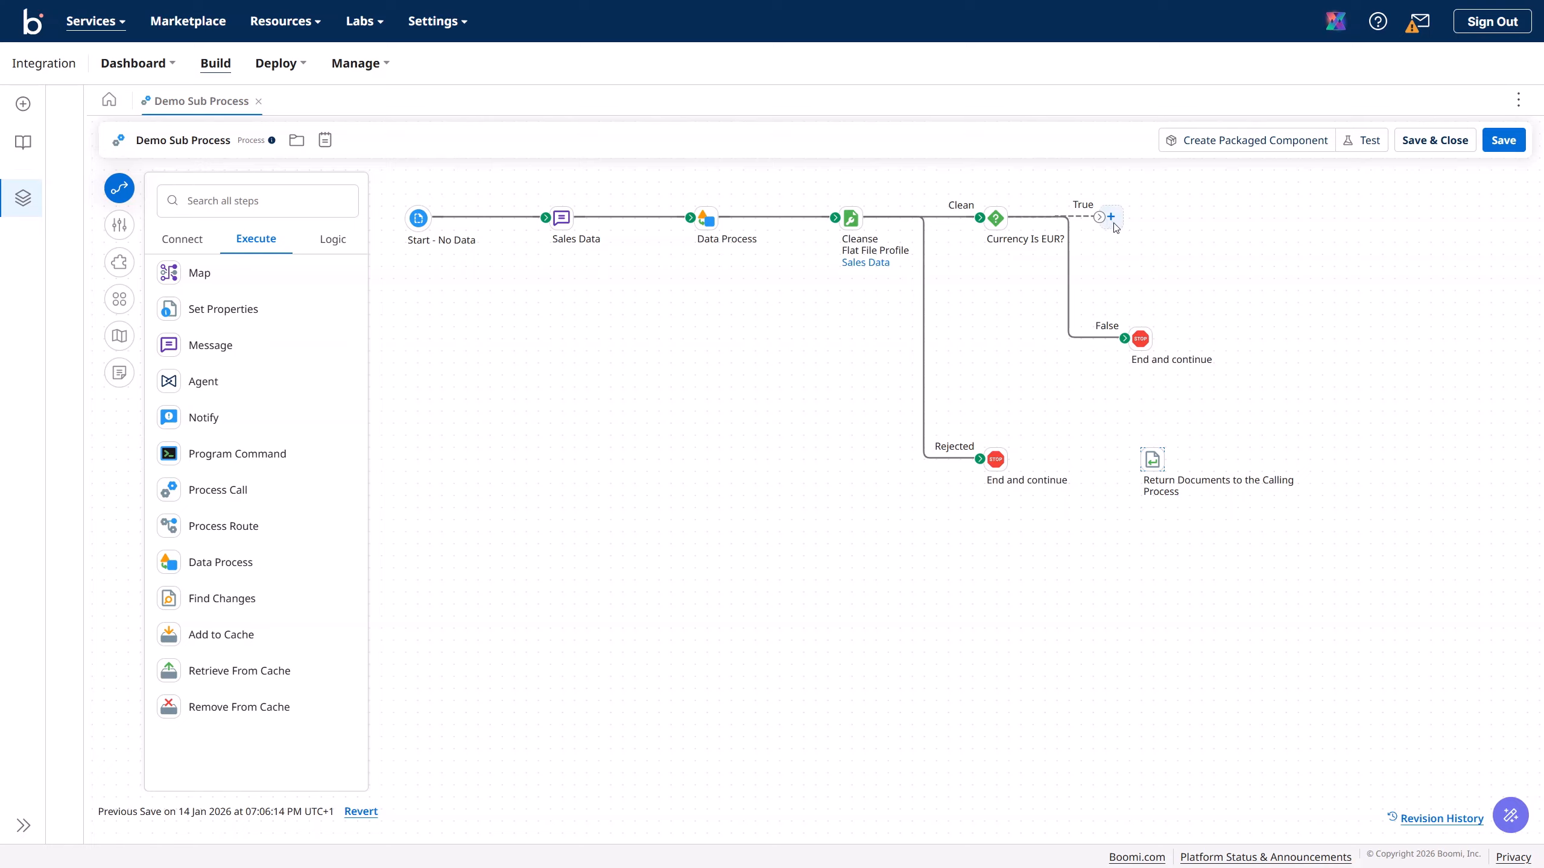
pyautogui.click(1109, 216)
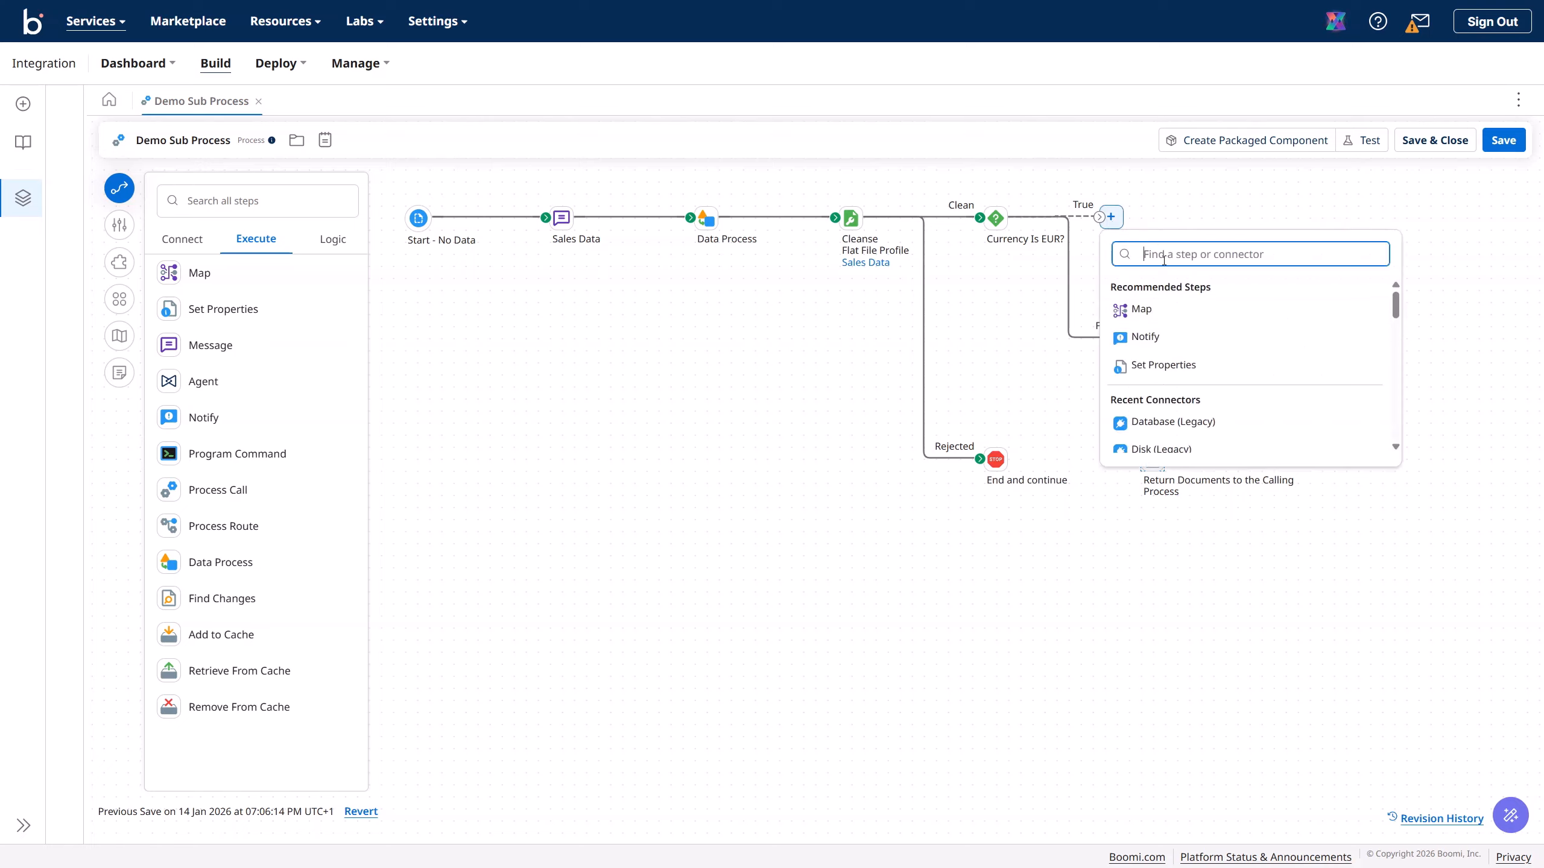
pyautogui.write('stop')
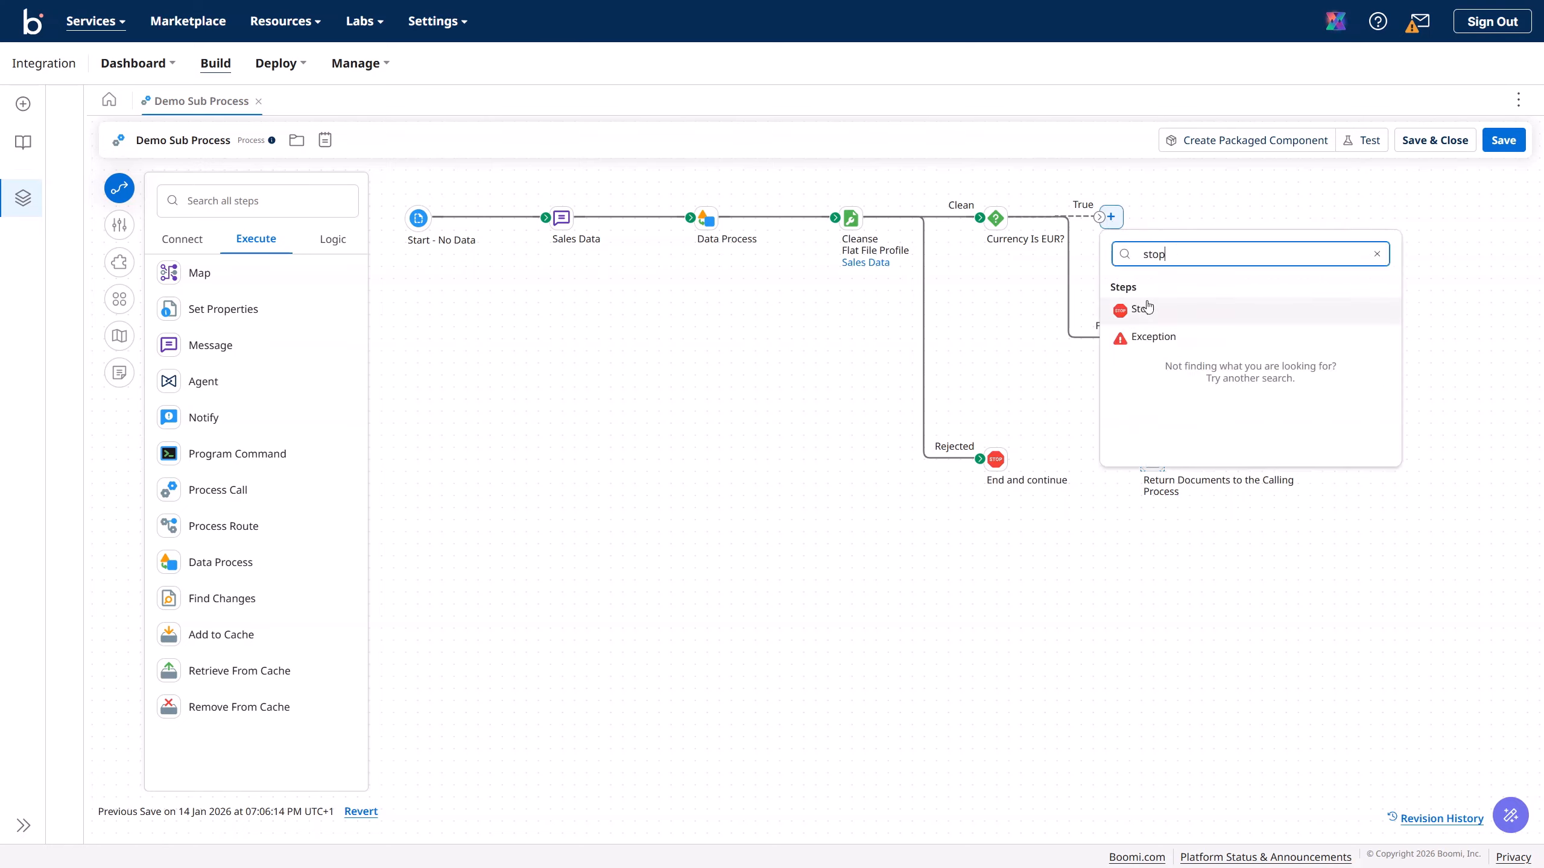
pyautogui.press('Return')
# - Save Demo Sub Process and run a new test on Data Koon TEST
pyautogui.click(1502, 140)
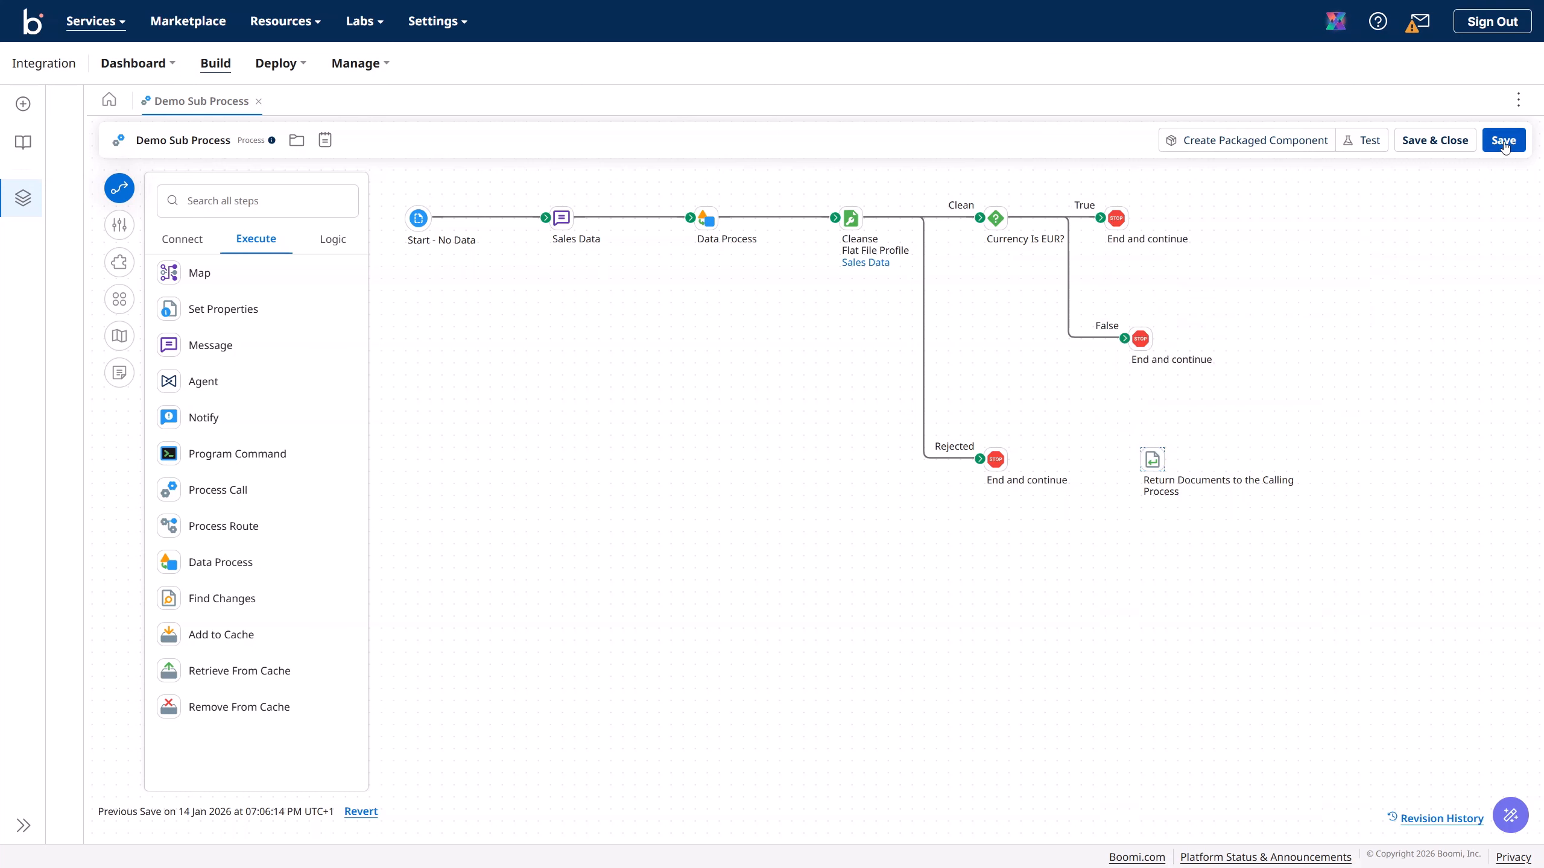
pyautogui.click(1363, 140)
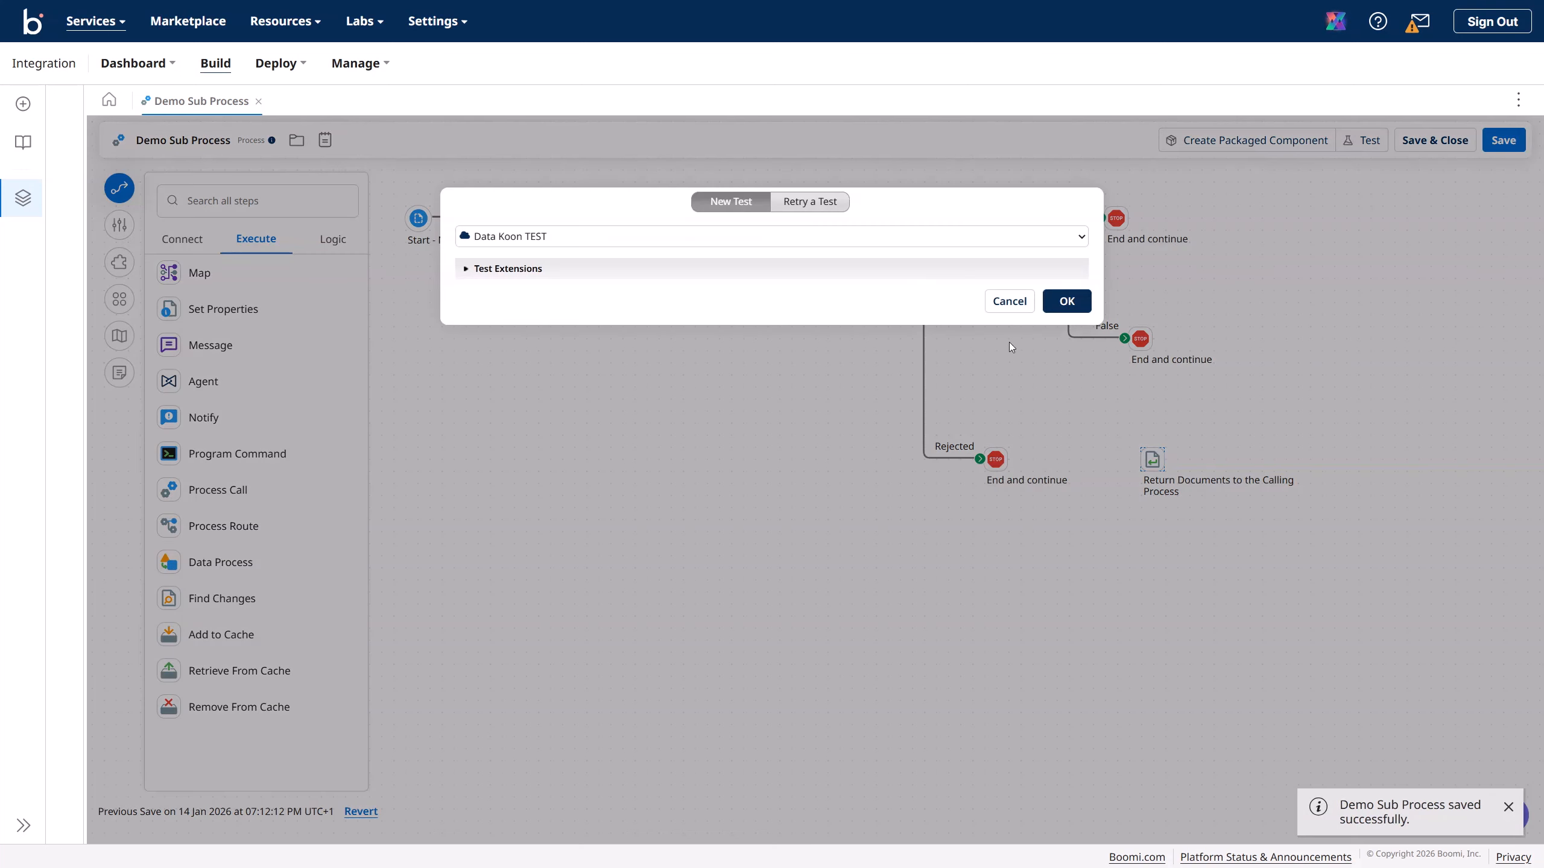
pyautogui.click(1067, 301)
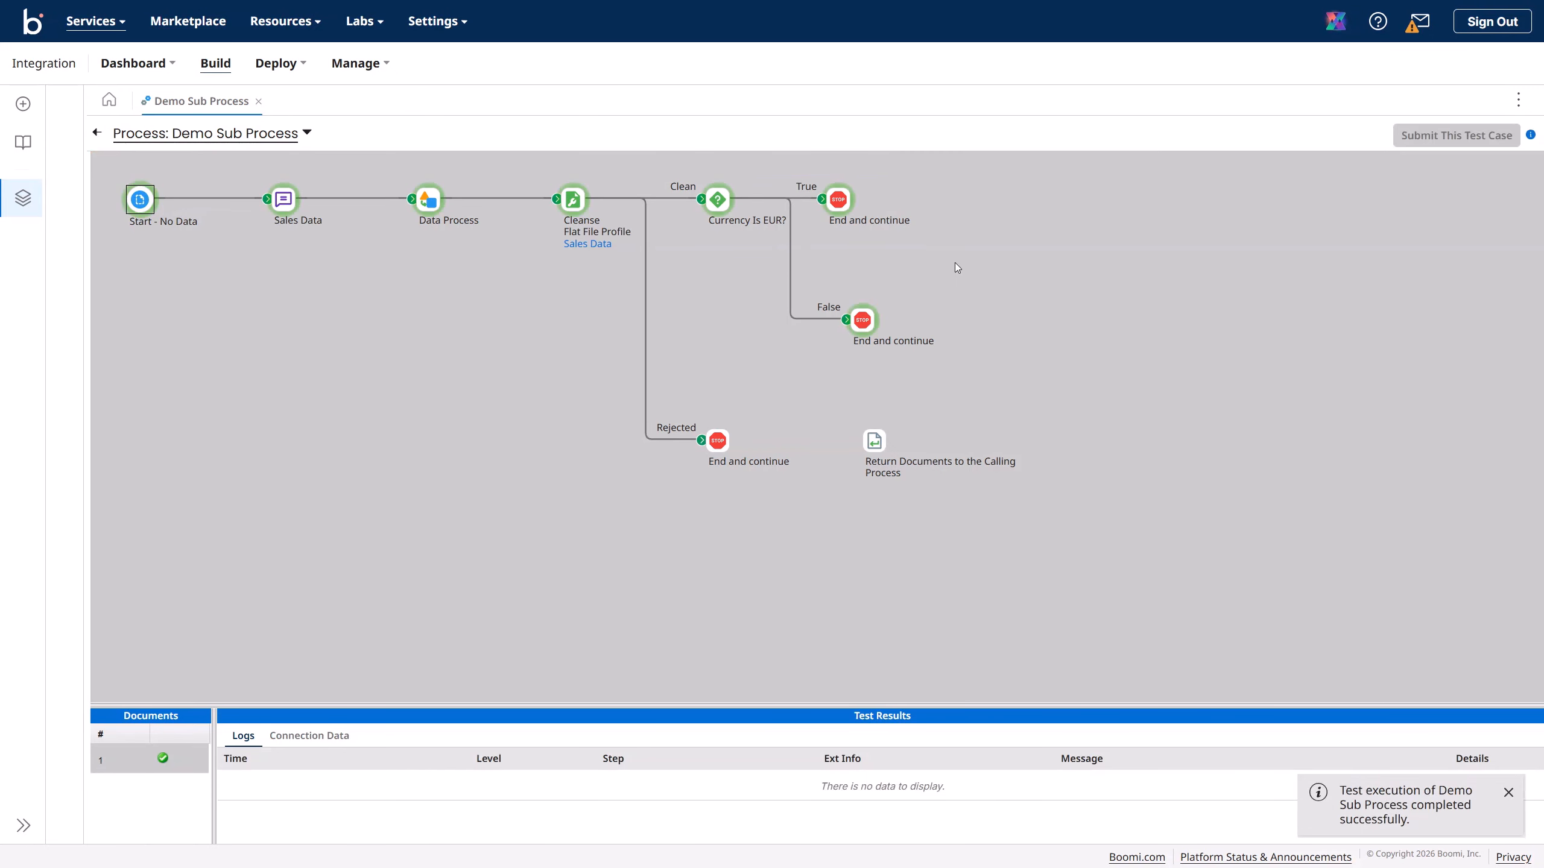
# - View the test's base process log and read the Currency Is EUR? messages about executing the decision and the decision name
pyautogui.click(306, 133)
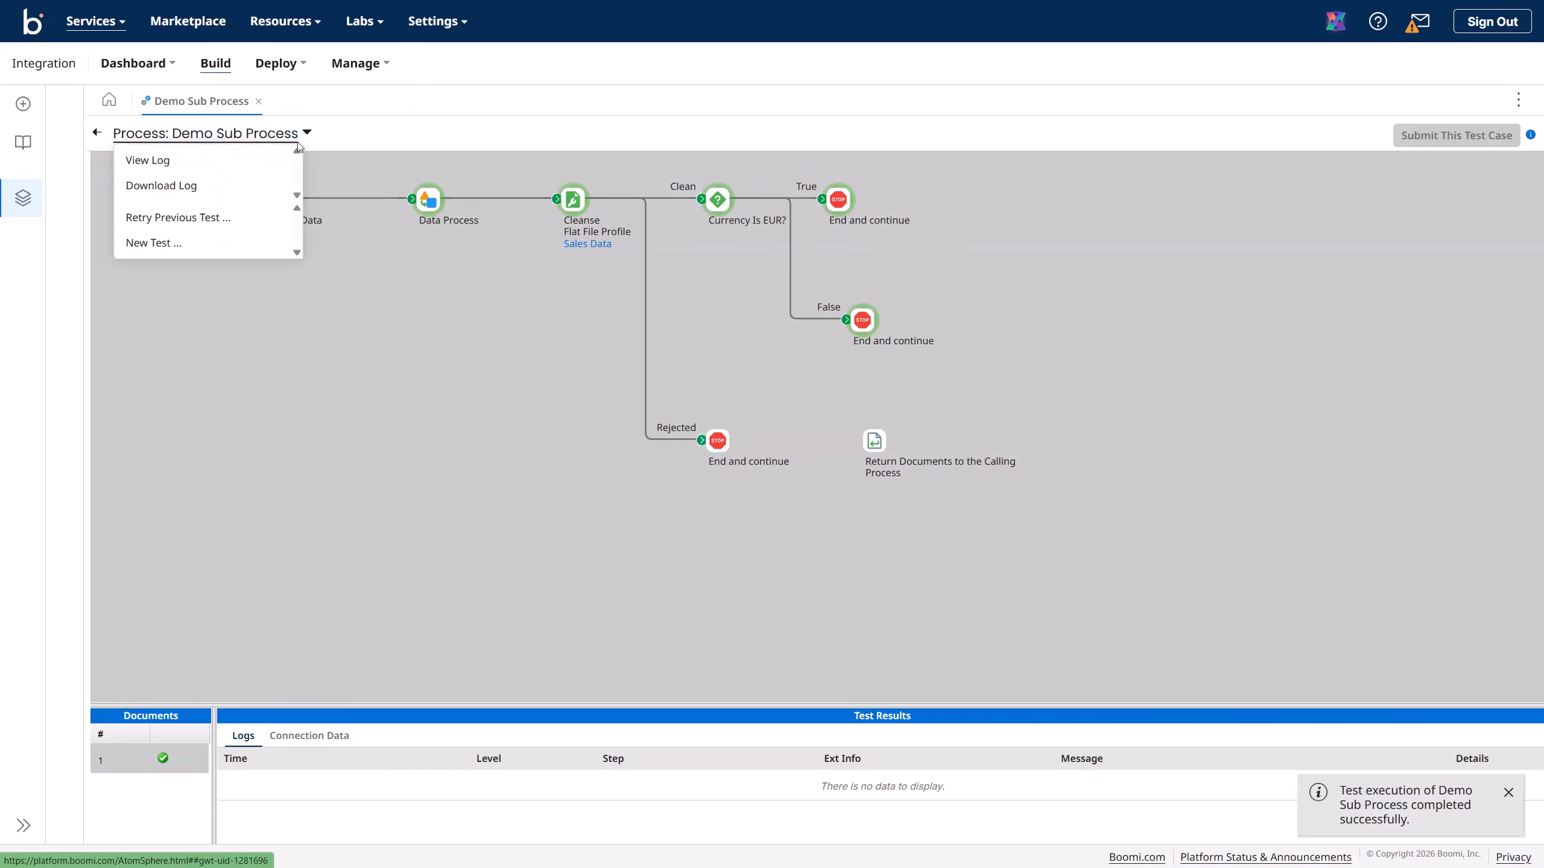
pyautogui.click(258, 170)
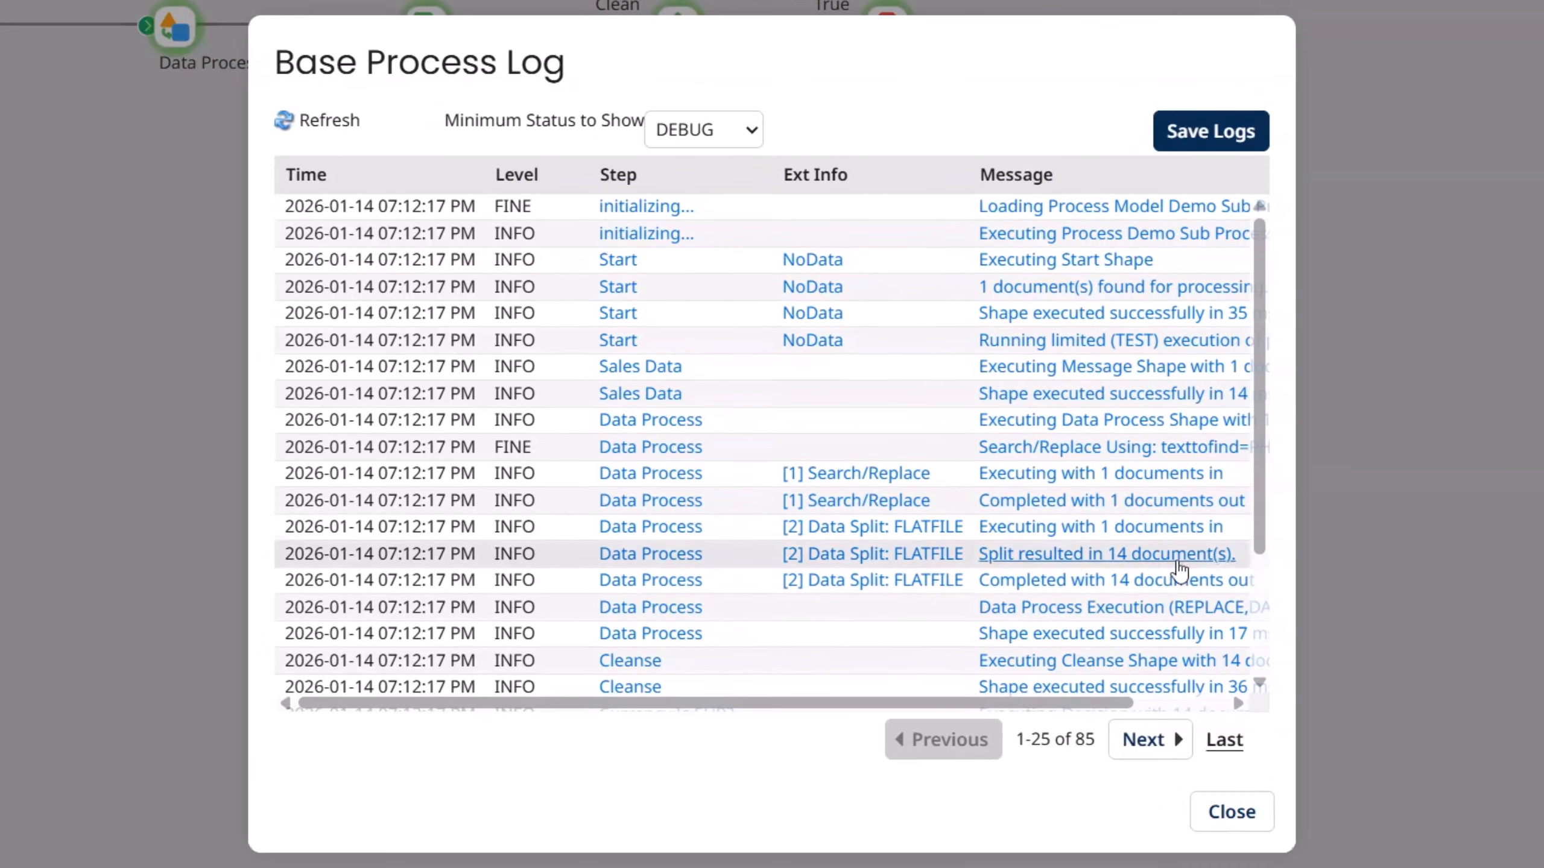
pyautogui.moveTo(1023, 705); pyautogui.dragTo(1265, 714)
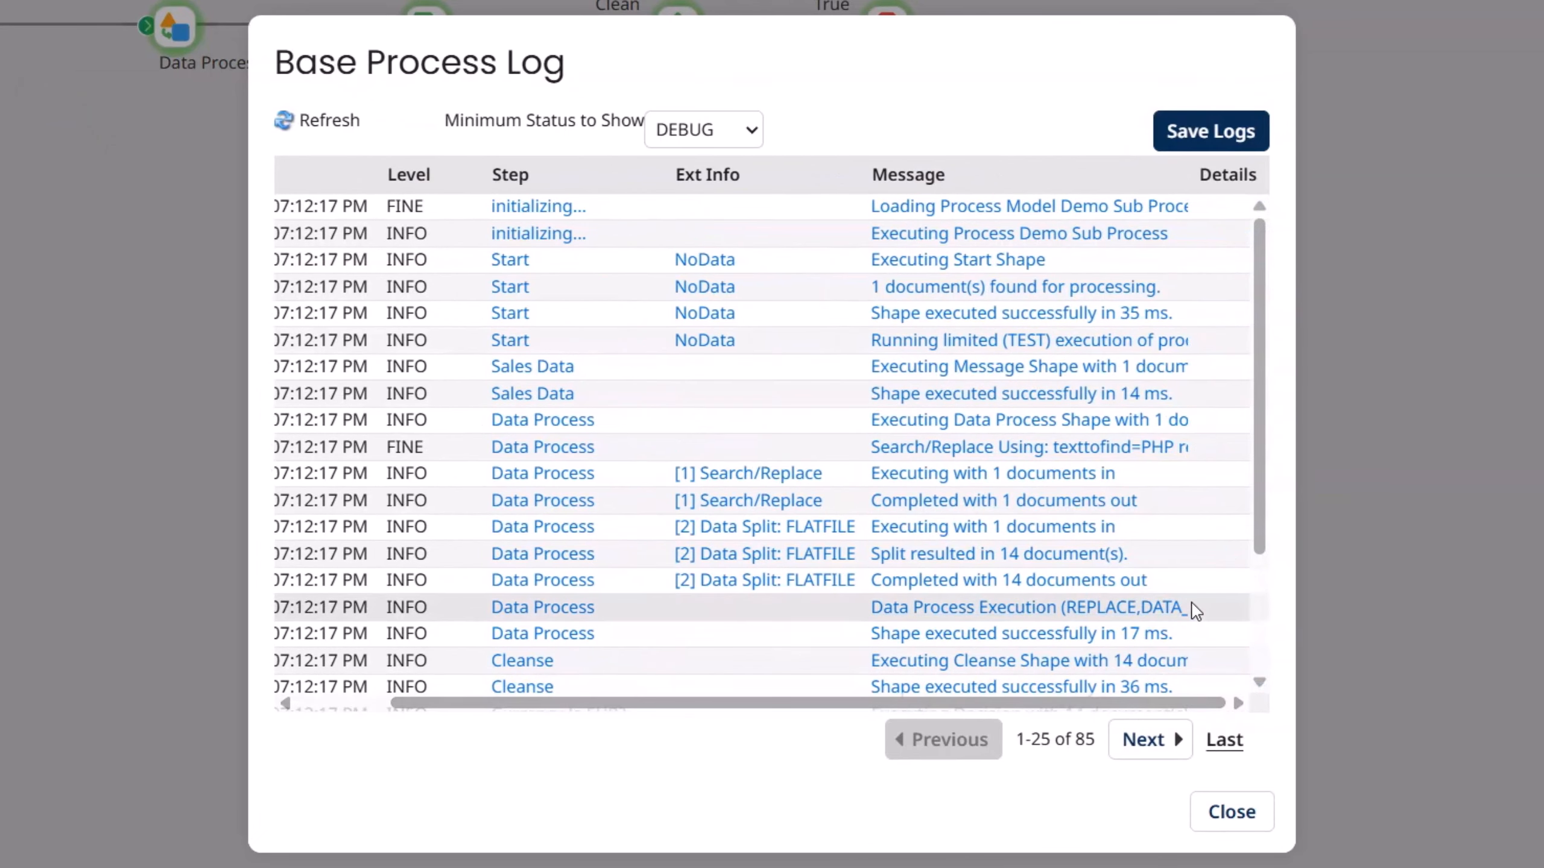
pyautogui.scroll(-3, 1188, 596)
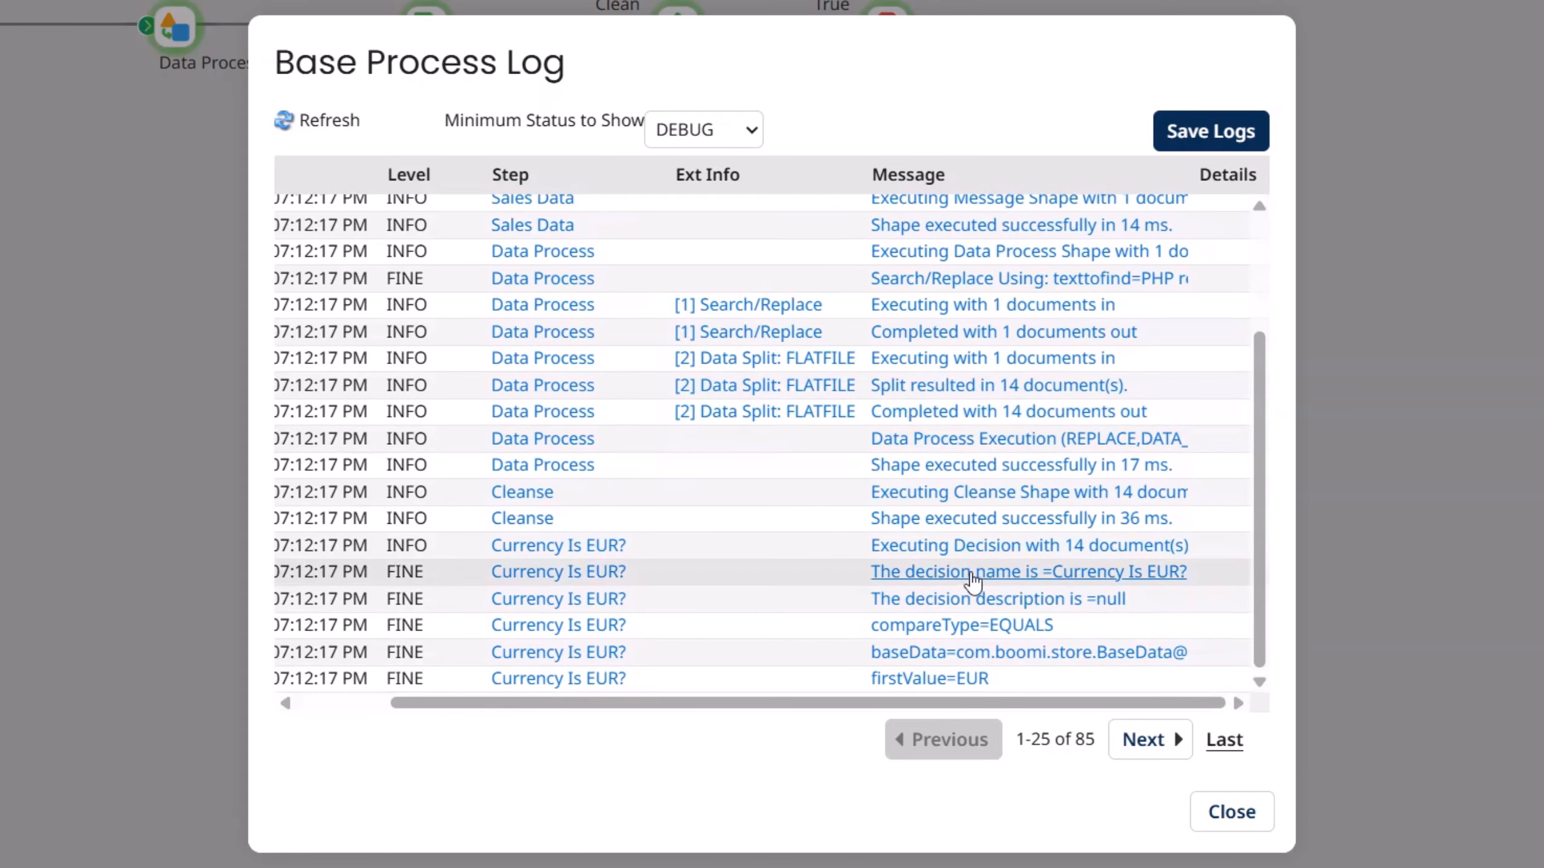
pyautogui.click(1105, 557)
pyautogui.moveTo(679, 193); pyautogui.dragTo(280, 350)
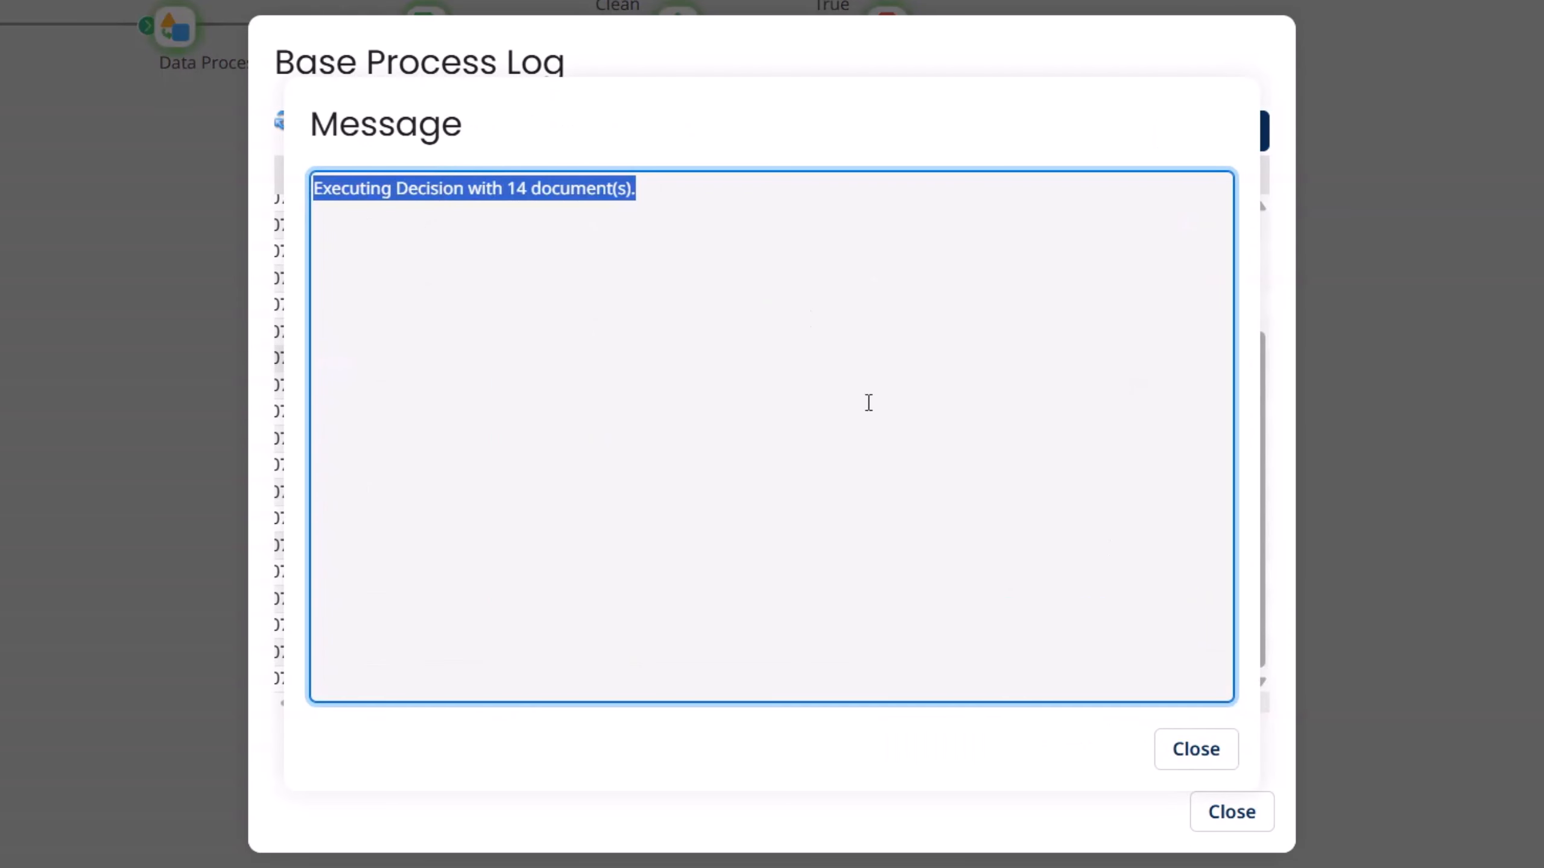
pyautogui.click(1192, 753)
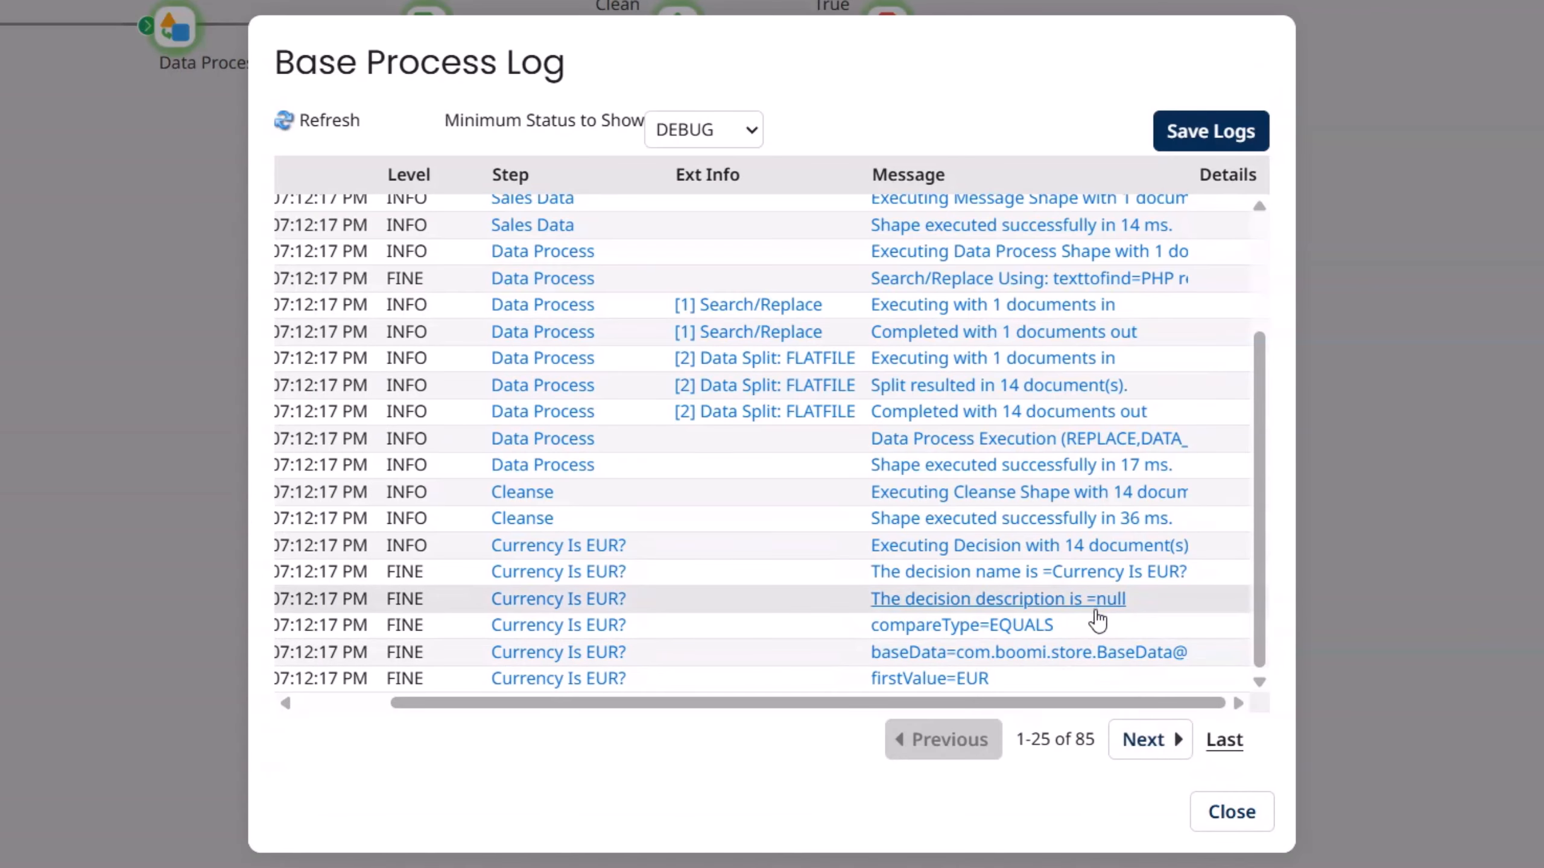
pyautogui.click(1085, 575)
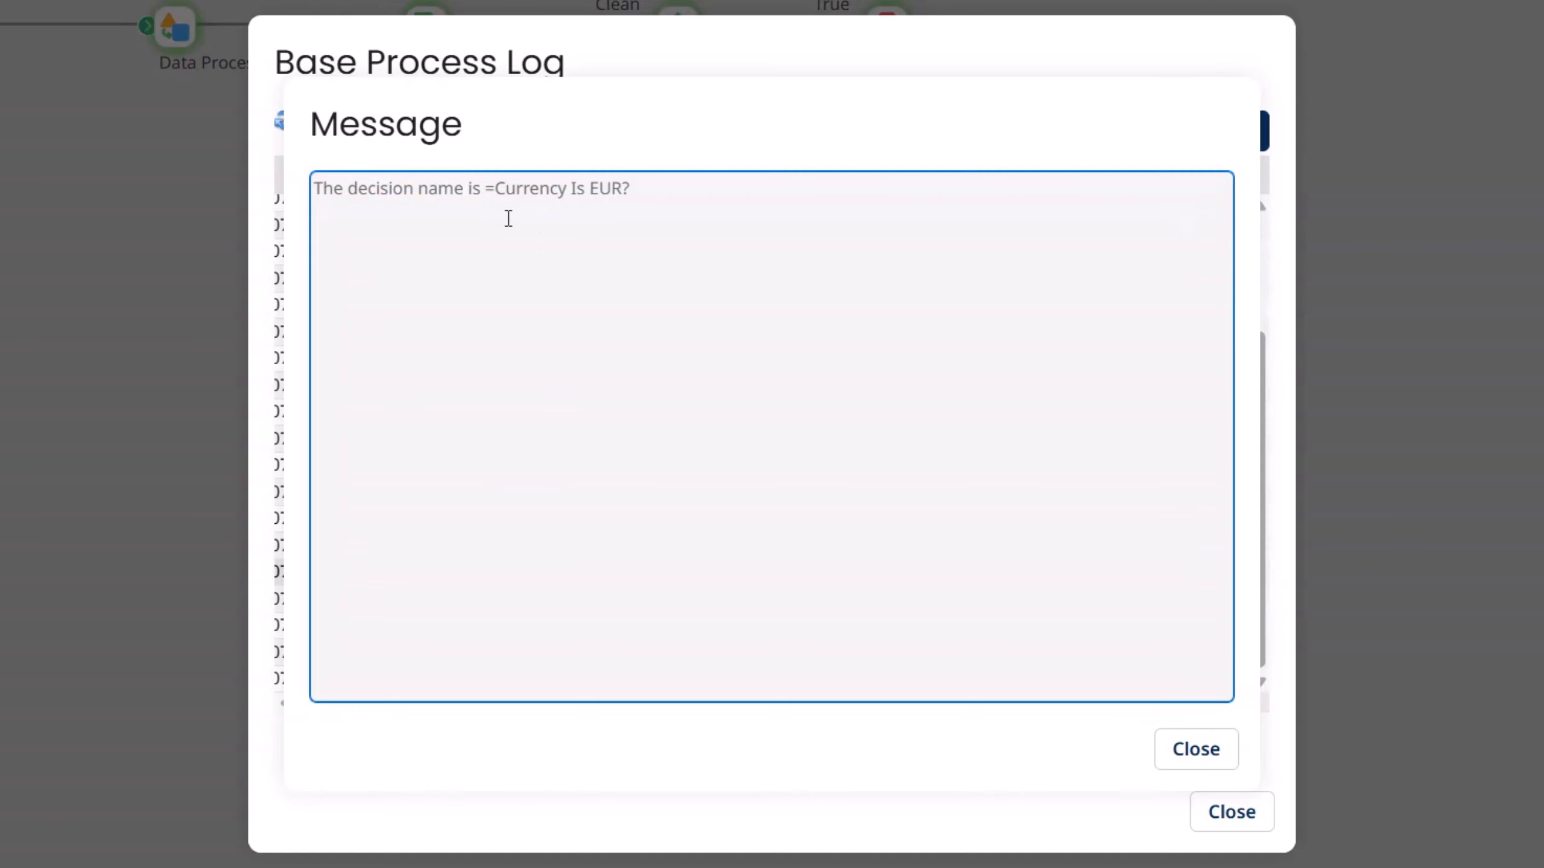
pyautogui.click(1196, 753)
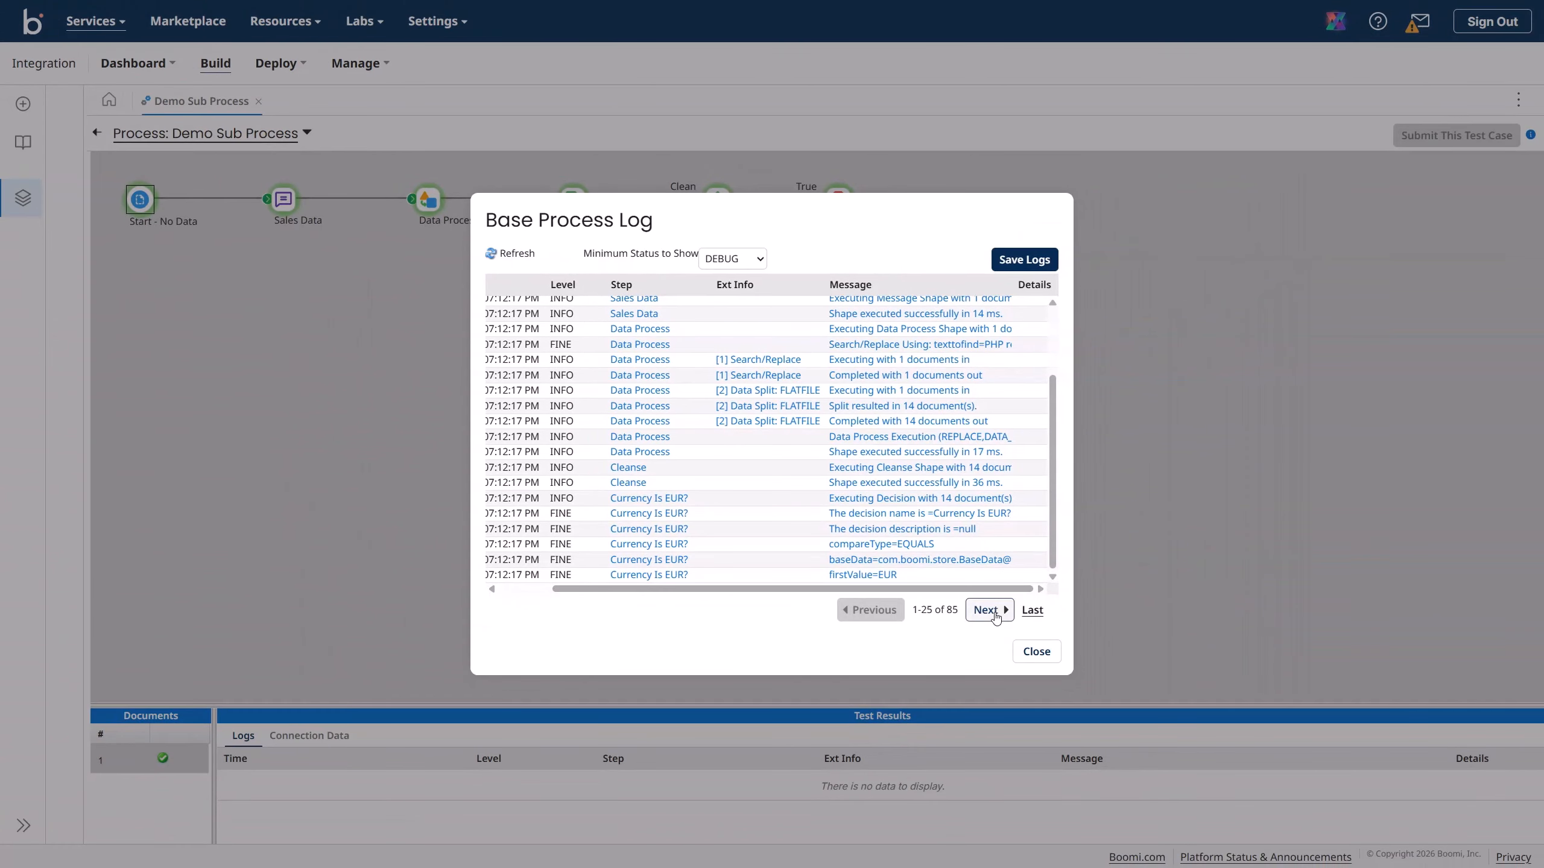
# - Review the first and second value comparisons on the log's second page of entries, and close the log
pyautogui.click(987, 610)
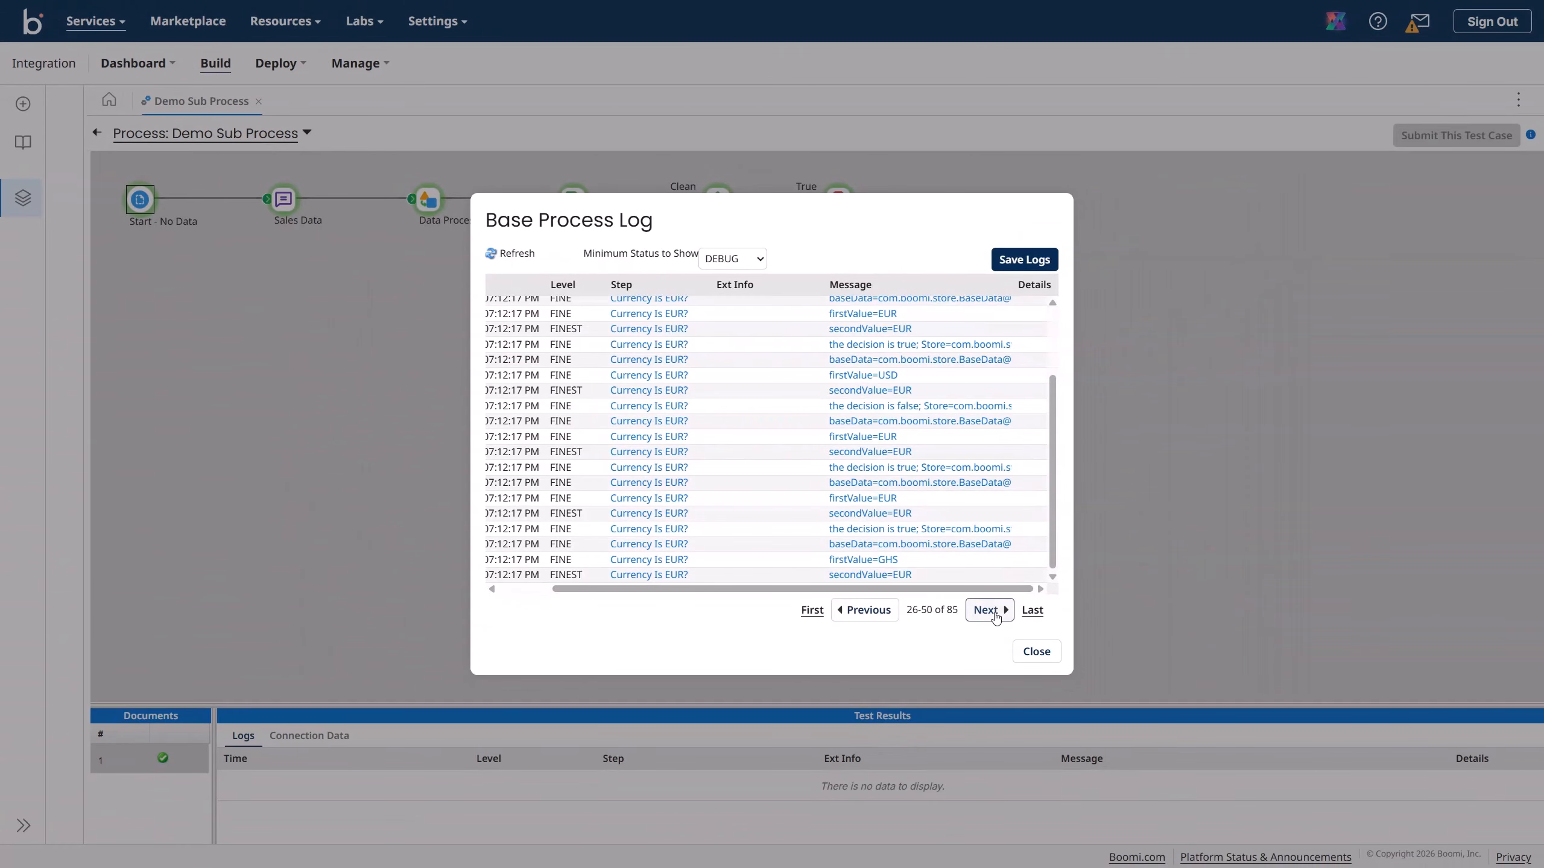
pyautogui.scroll(-1, 988, 498)
pyautogui.scroll(1, 983, 490)
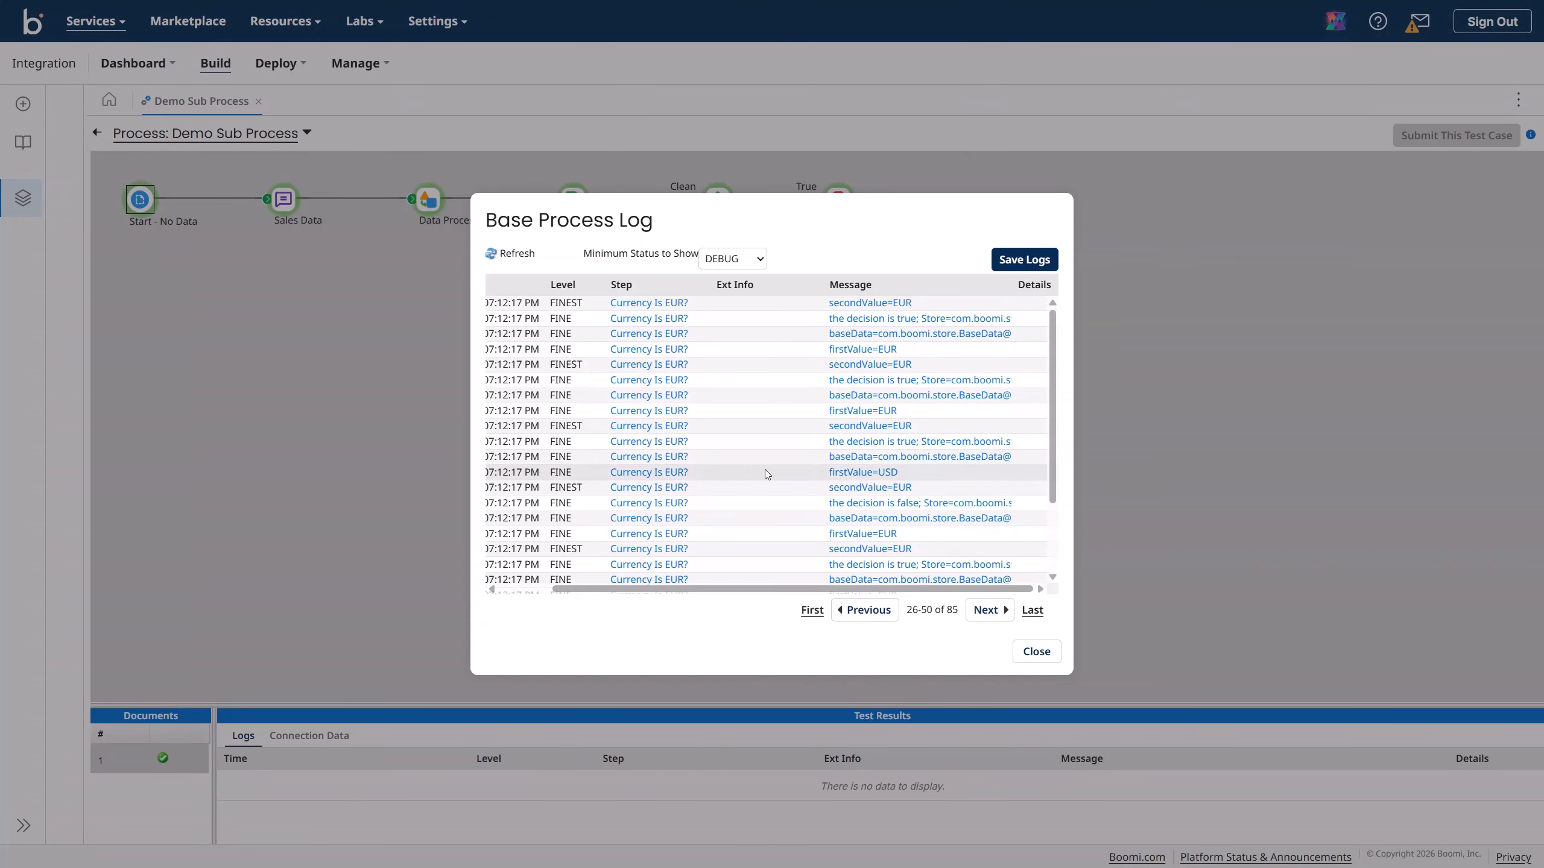
pyautogui.scroll(-1, 765, 480)
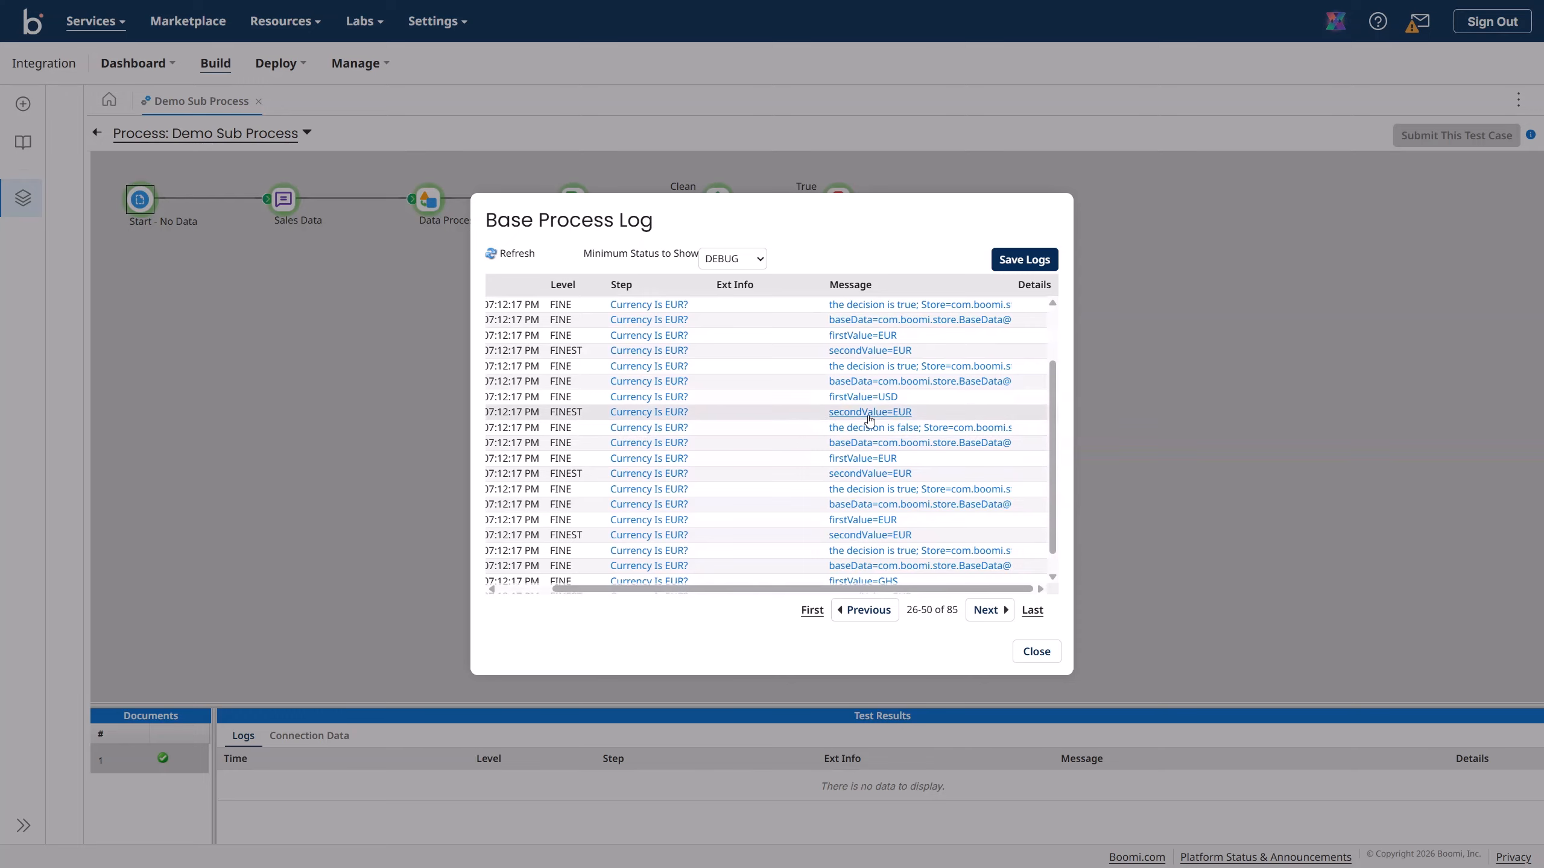
pyautogui.scroll(-1, 911, 468)
pyautogui.click(1035, 652)
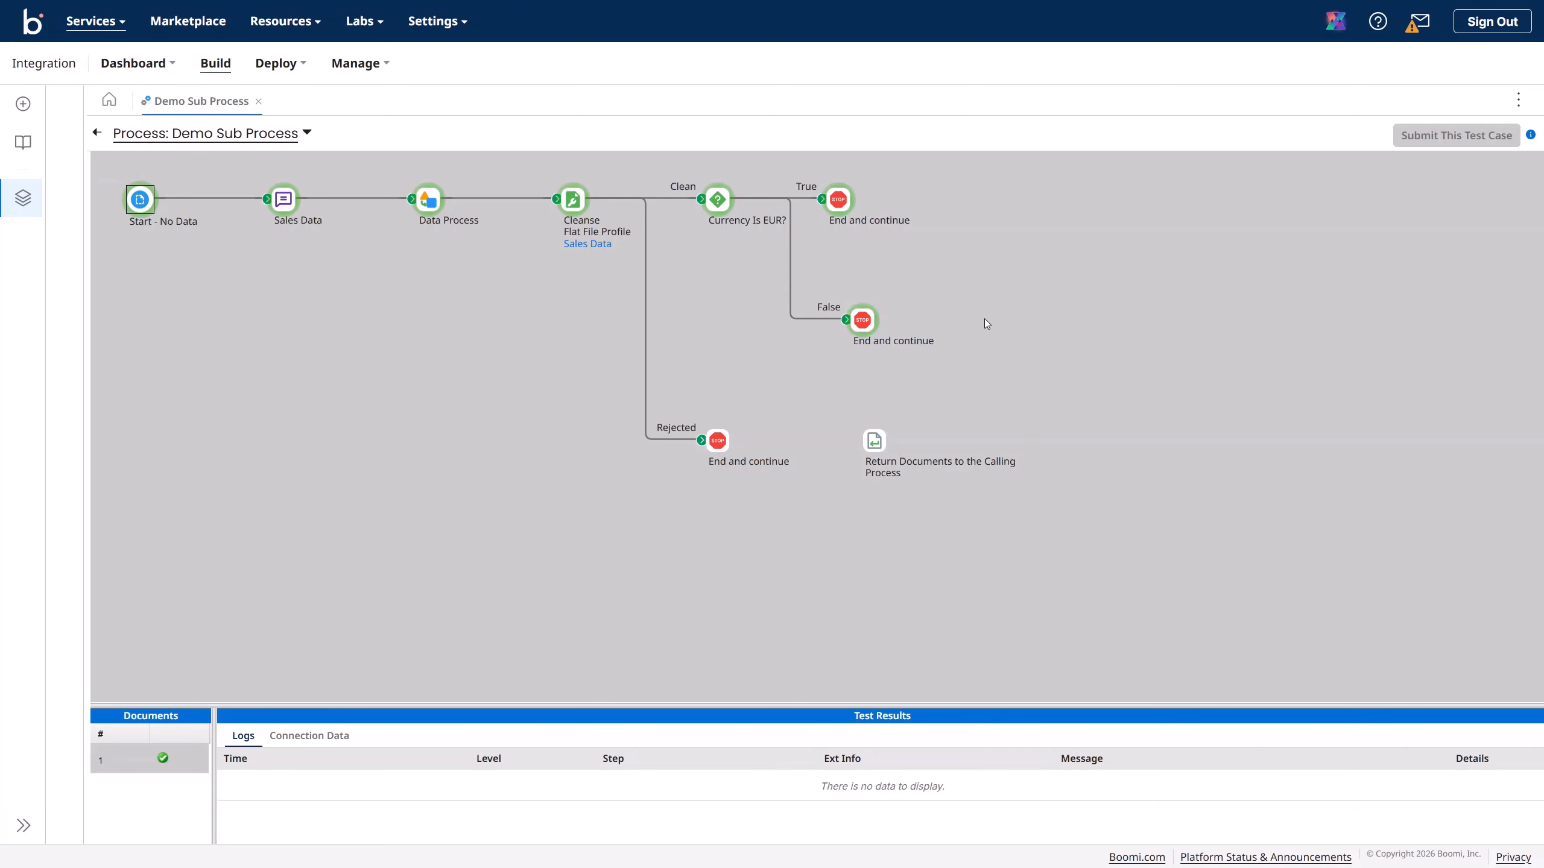
# - Enlarge the test results area and check the currency in a source document of the True branch's End and continue step
pyautogui.click(843, 209)
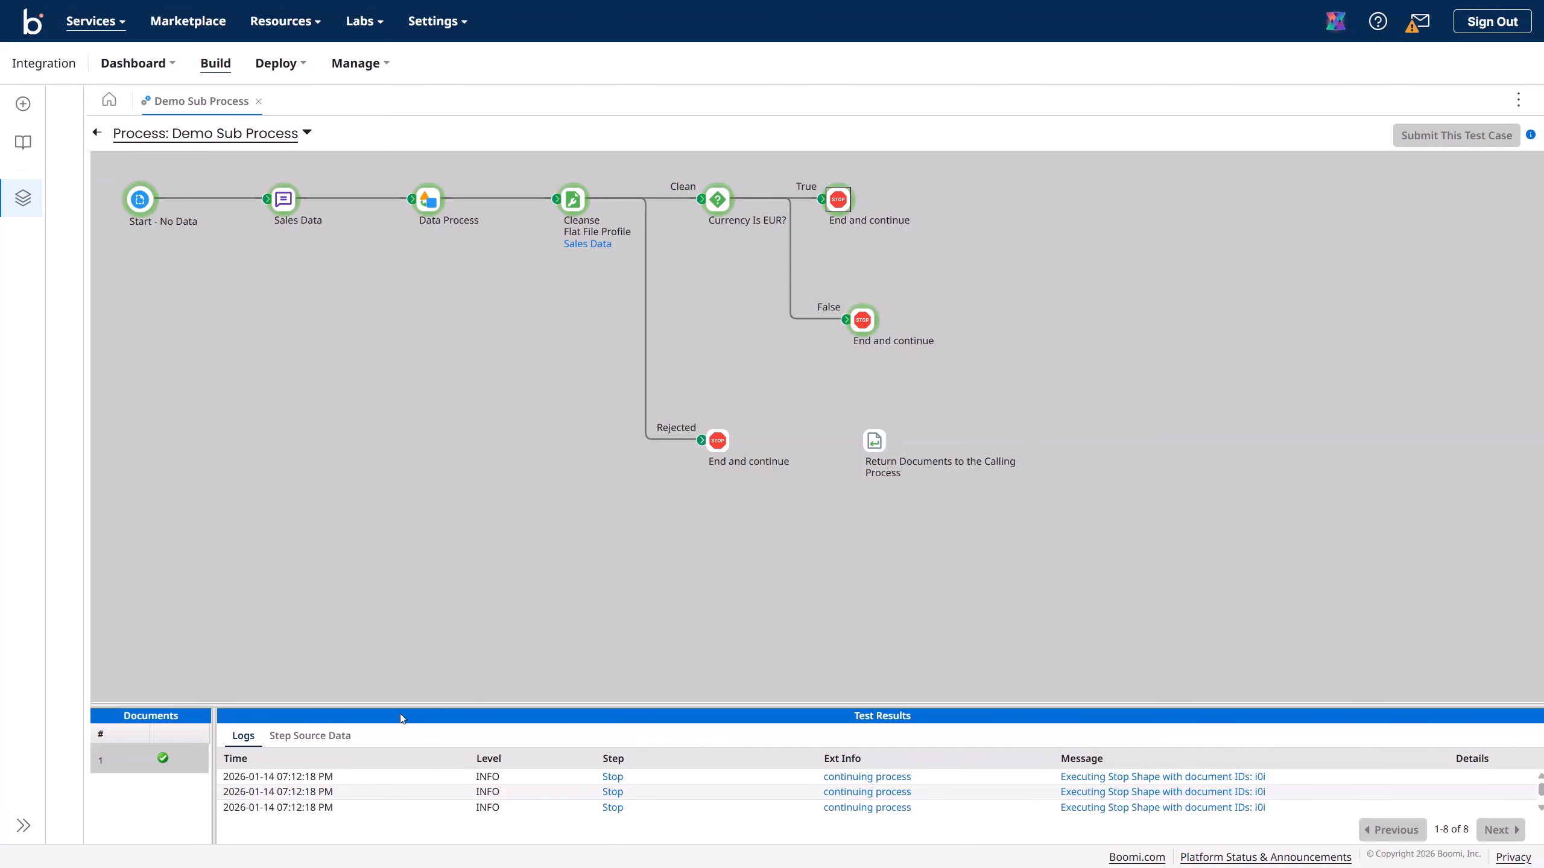
pyautogui.moveTo(401, 716); pyautogui.dragTo(412, 538)
pyautogui.click(310, 546)
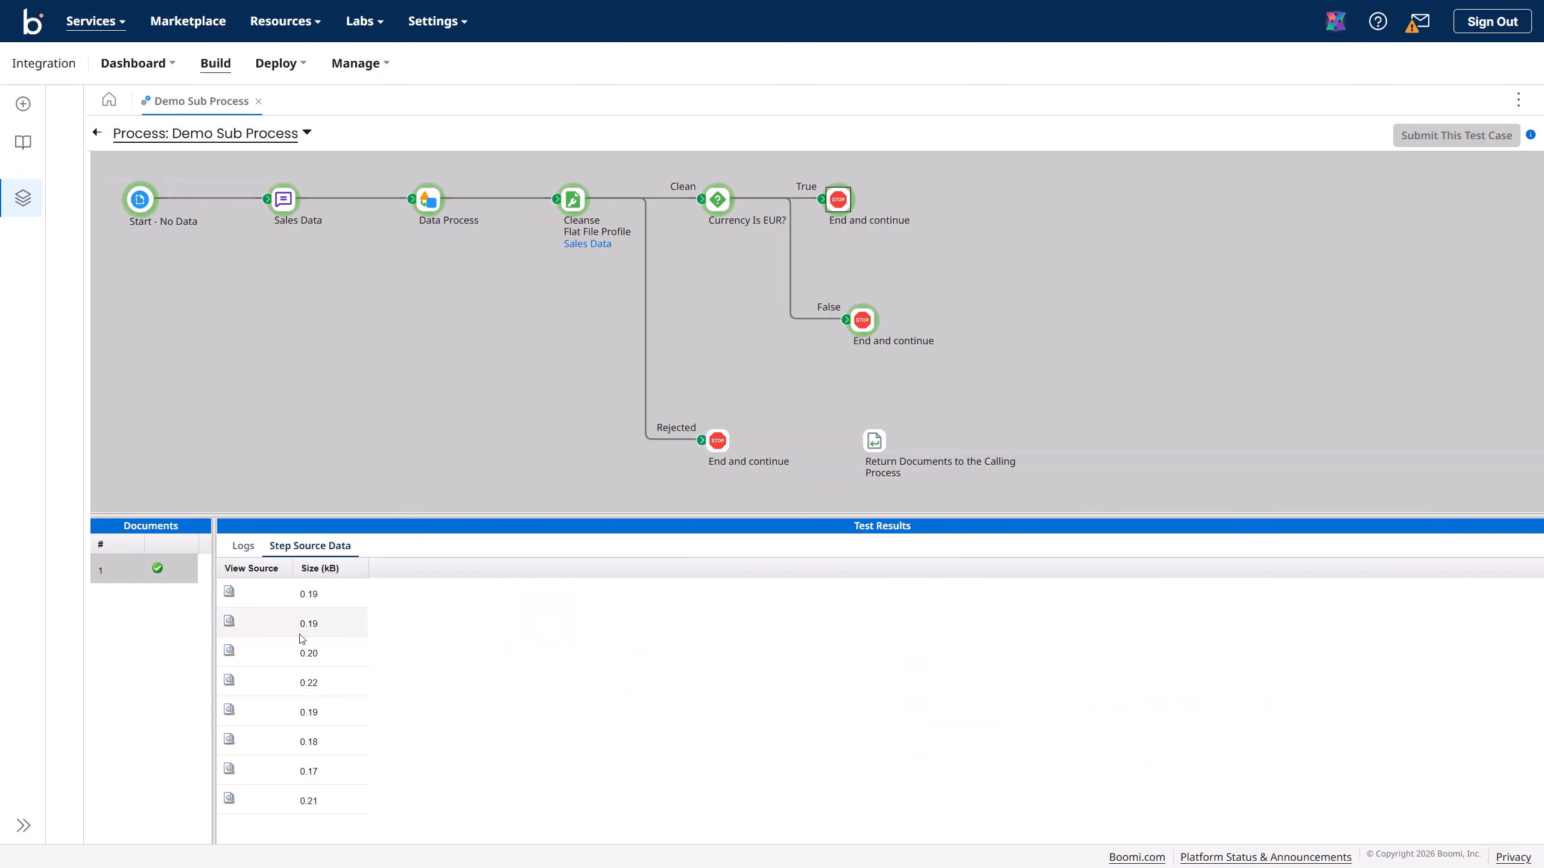
pyautogui.click(229, 621)
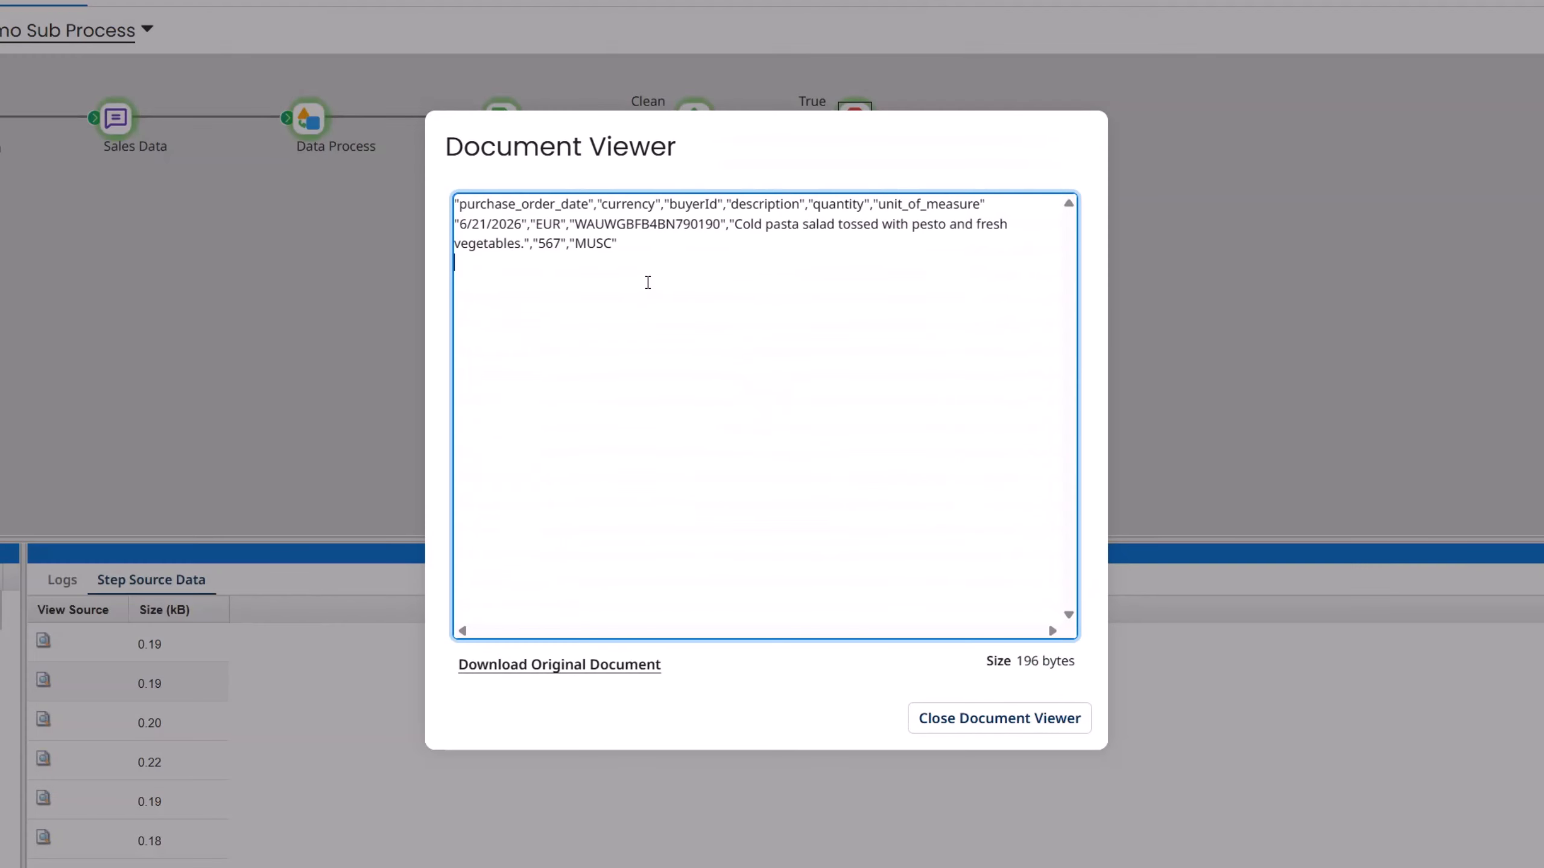
pyautogui.doubleClick(559, 225)
pyautogui.click(947, 717)
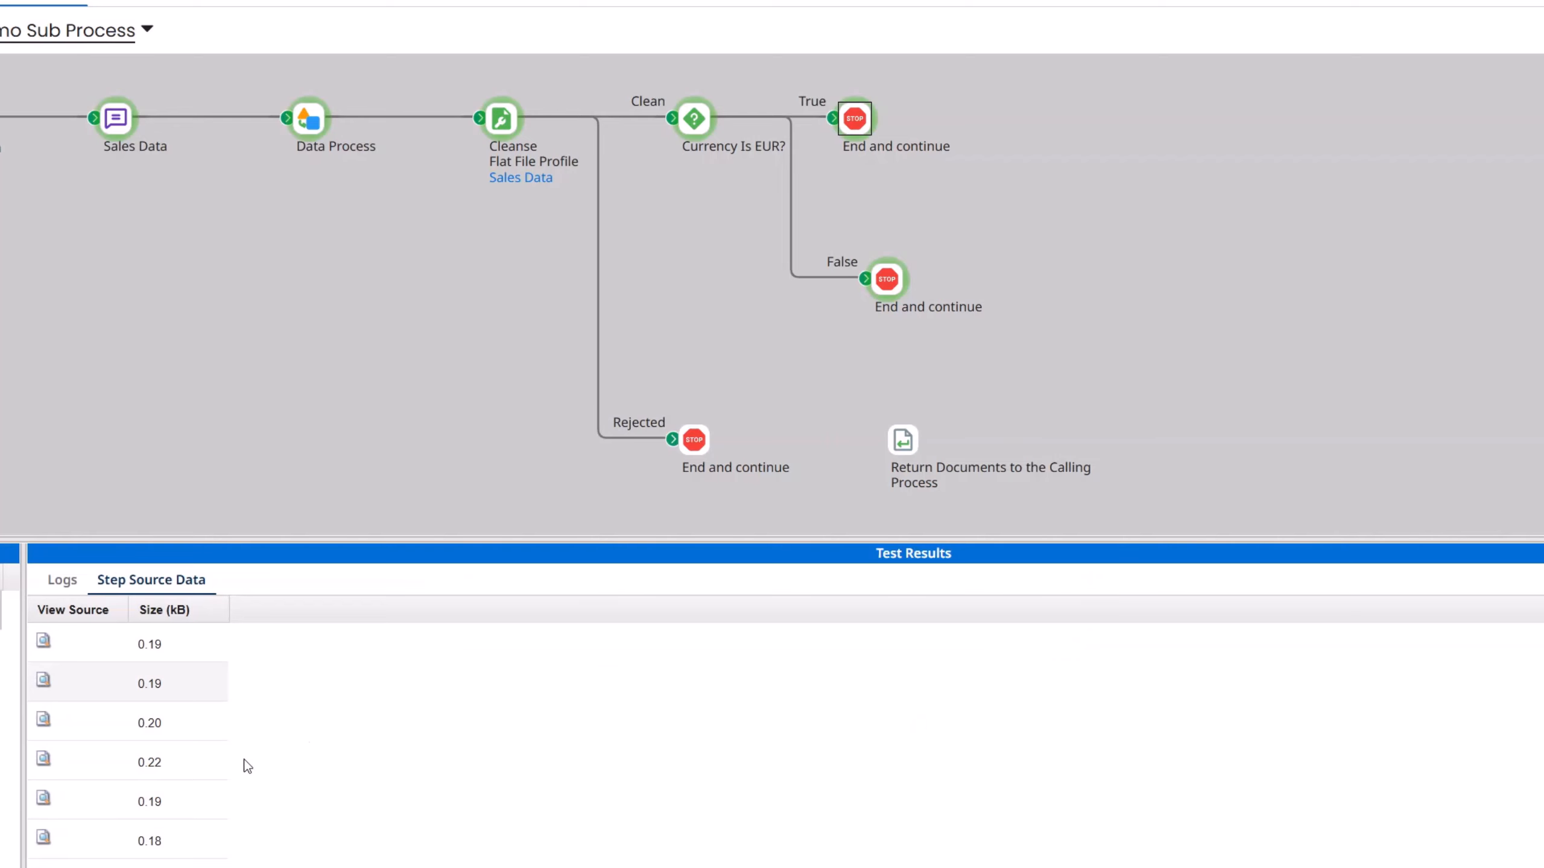
# - Check the currency in two more source documents of the True branch's End and continue step
pyautogui.click(44, 838)
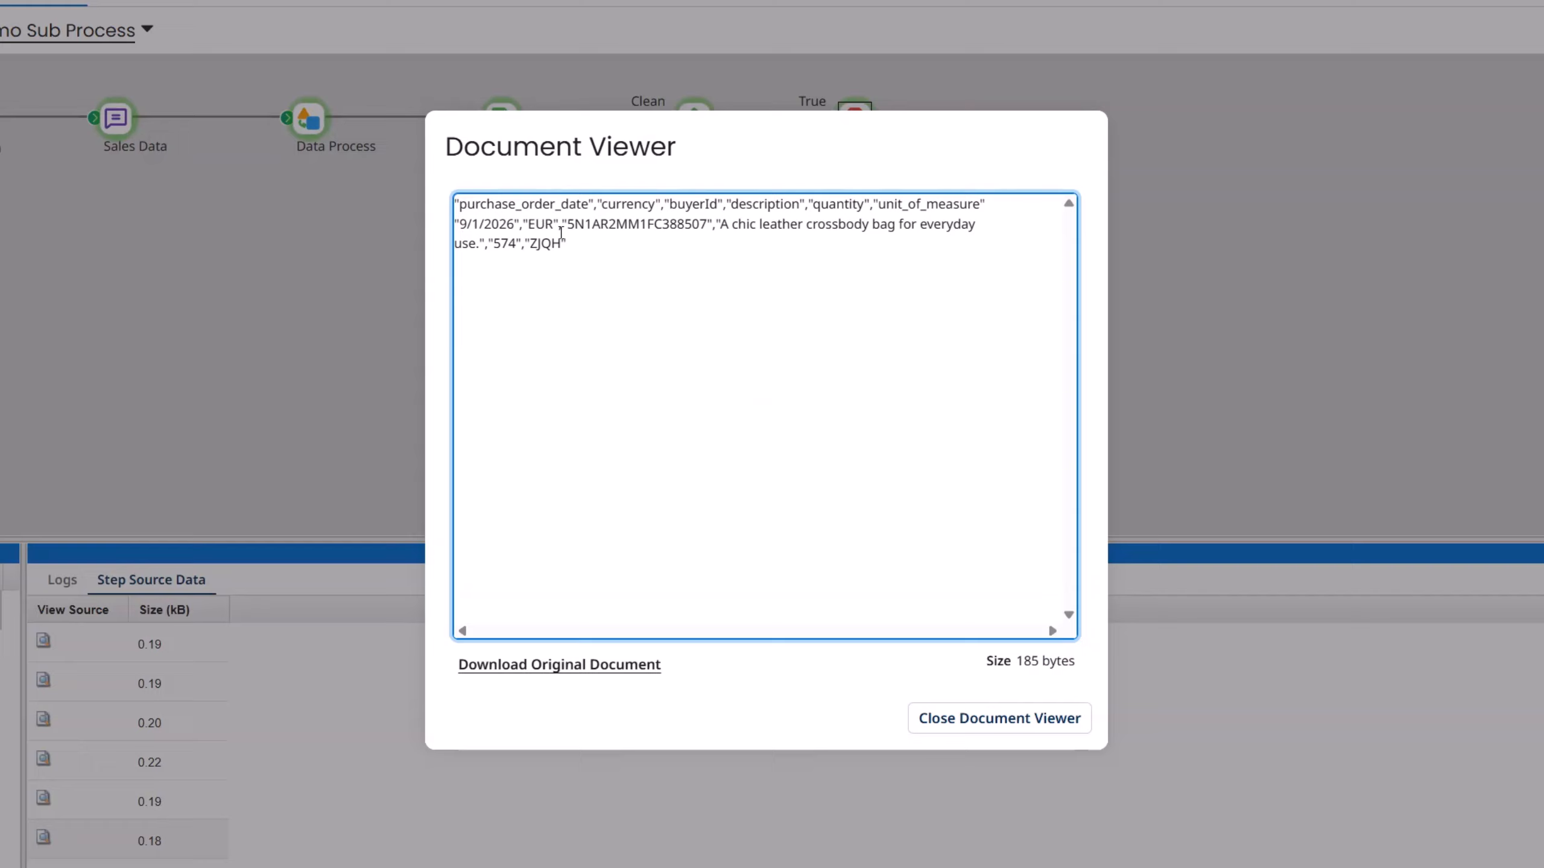
pyautogui.moveTo(560, 233); pyautogui.dragTo(513, 231)
pyautogui.click(919, 718)
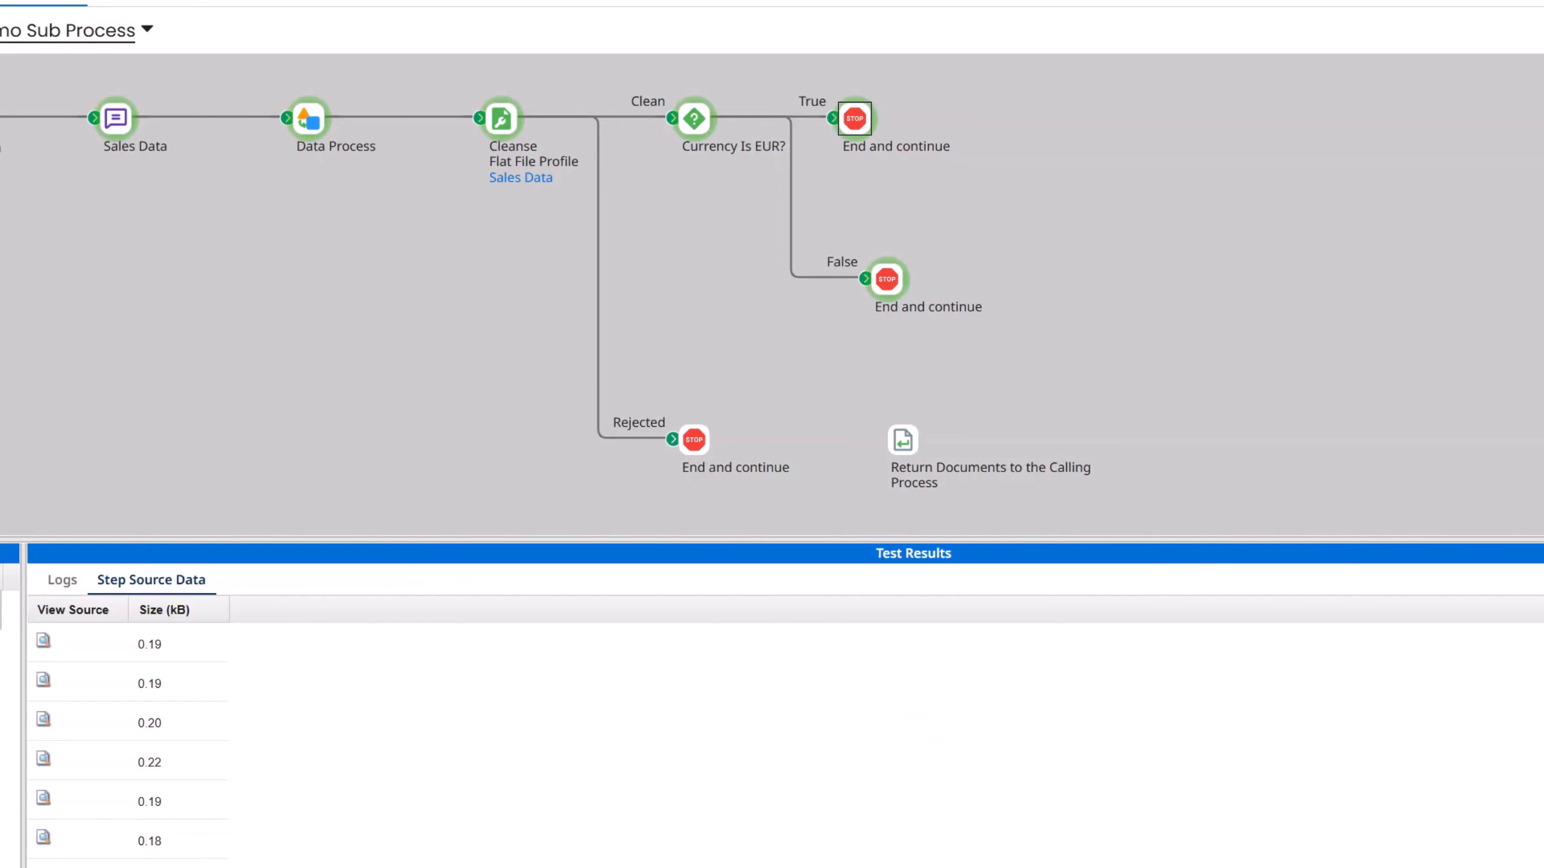
pyautogui.click(43, 680)
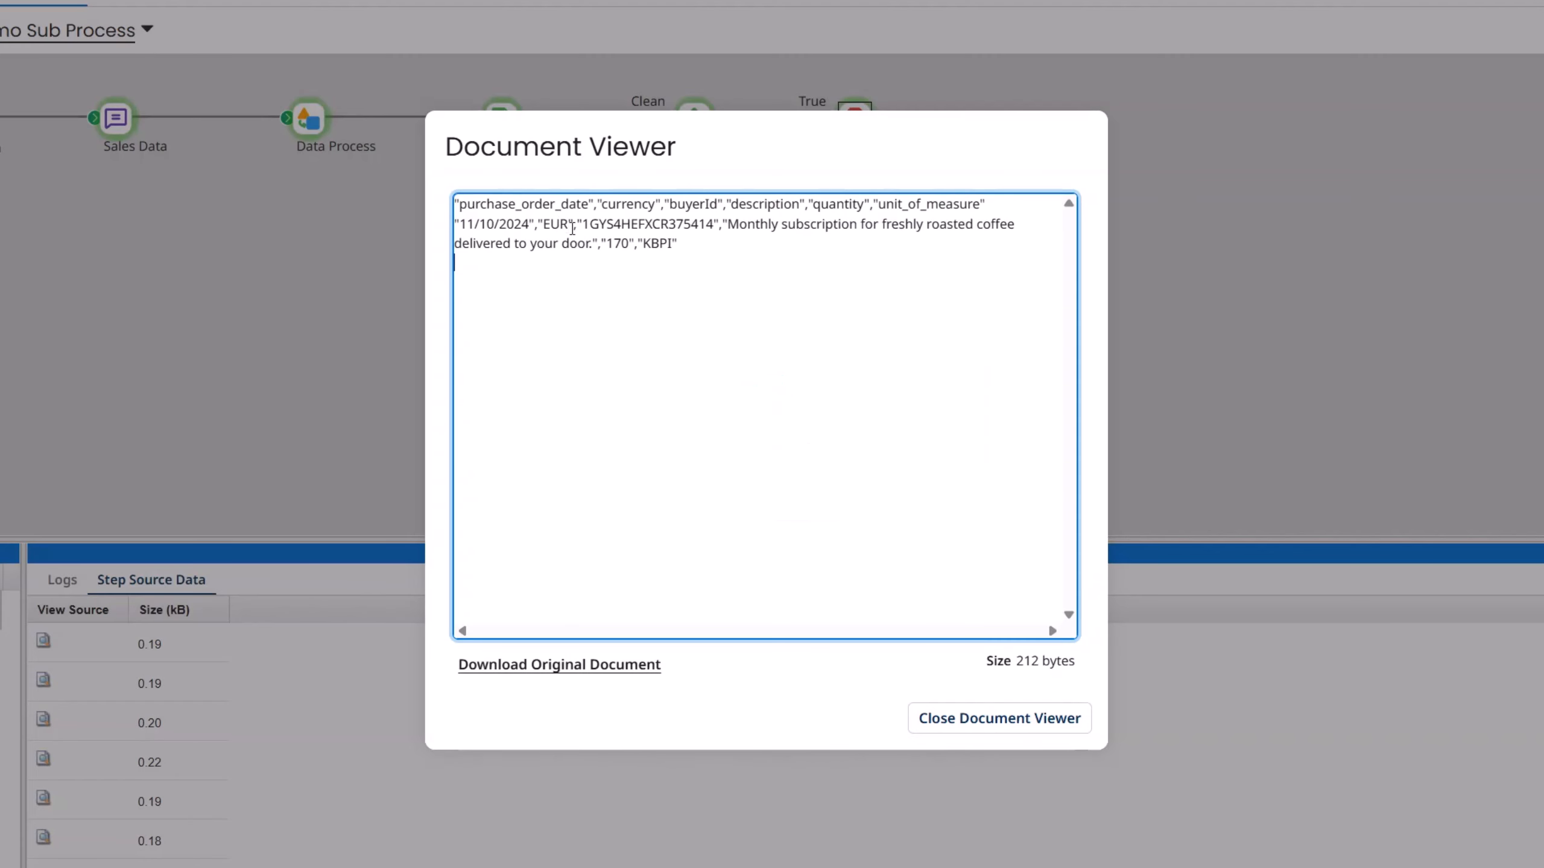
pyautogui.moveTo(569, 229); pyautogui.dragTo(536, 226)
pyautogui.click(988, 726)
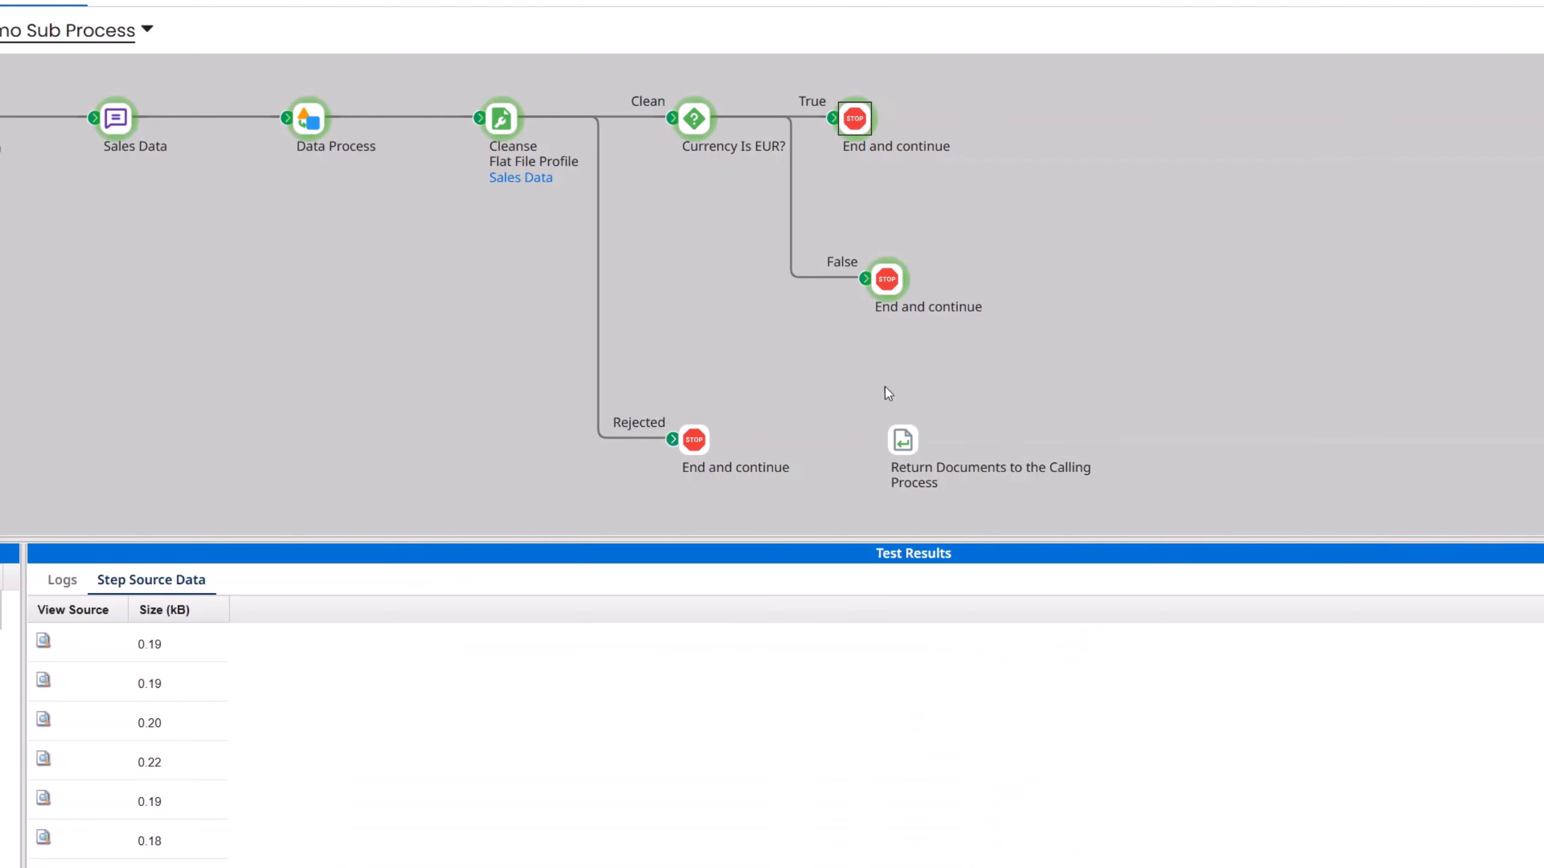
# - Check the currency in three source documents of the False branch's End and continue step
pyautogui.click(884, 278)
pyautogui.click(44, 680)
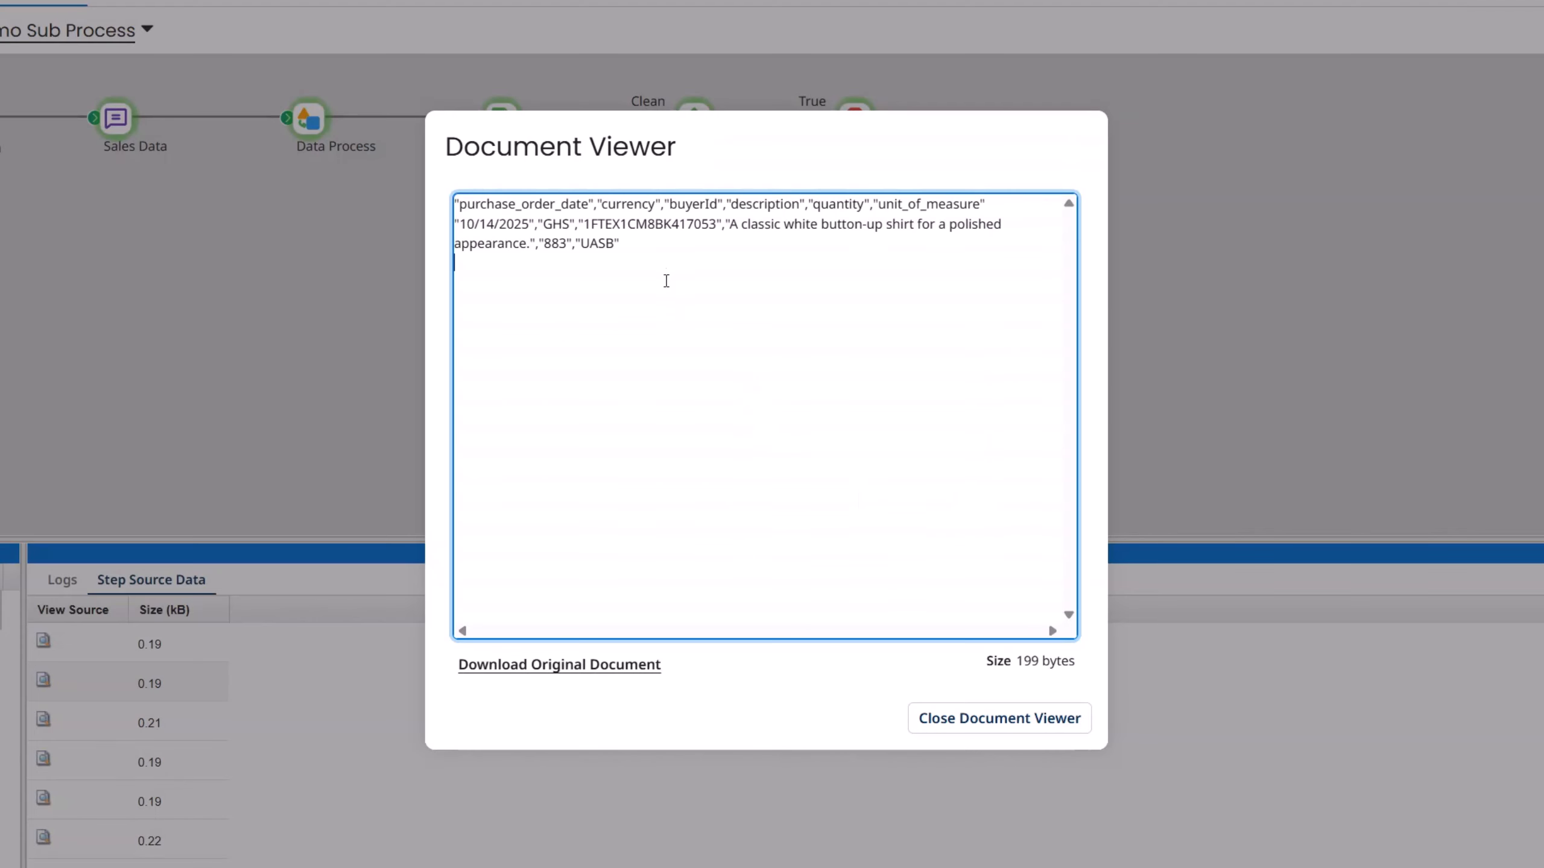
pyautogui.doubleClick(569, 225)
pyautogui.click(937, 720)
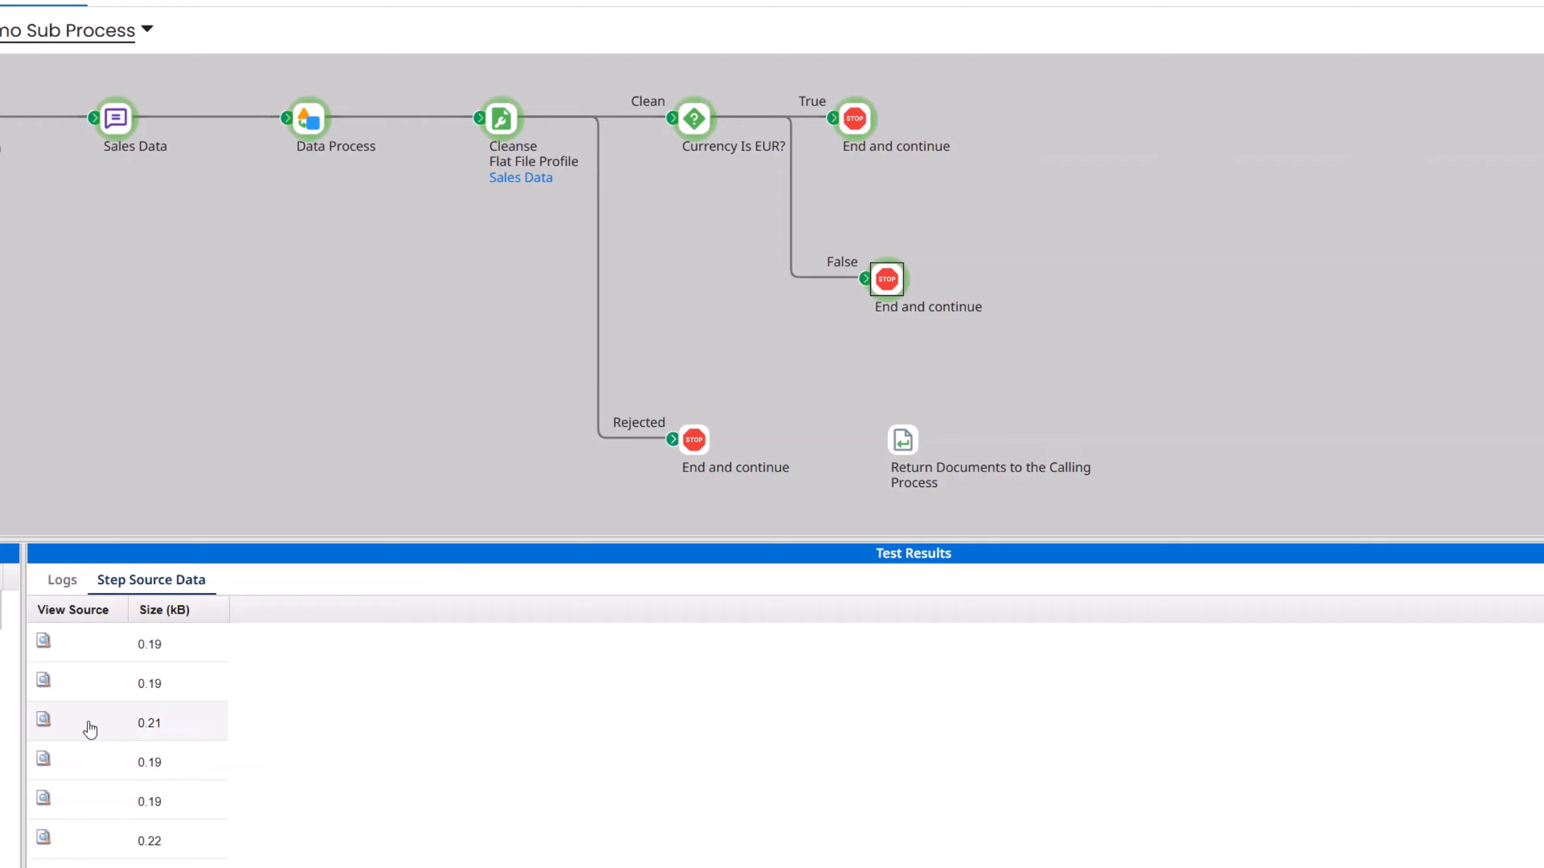
pyautogui.click(44, 759)
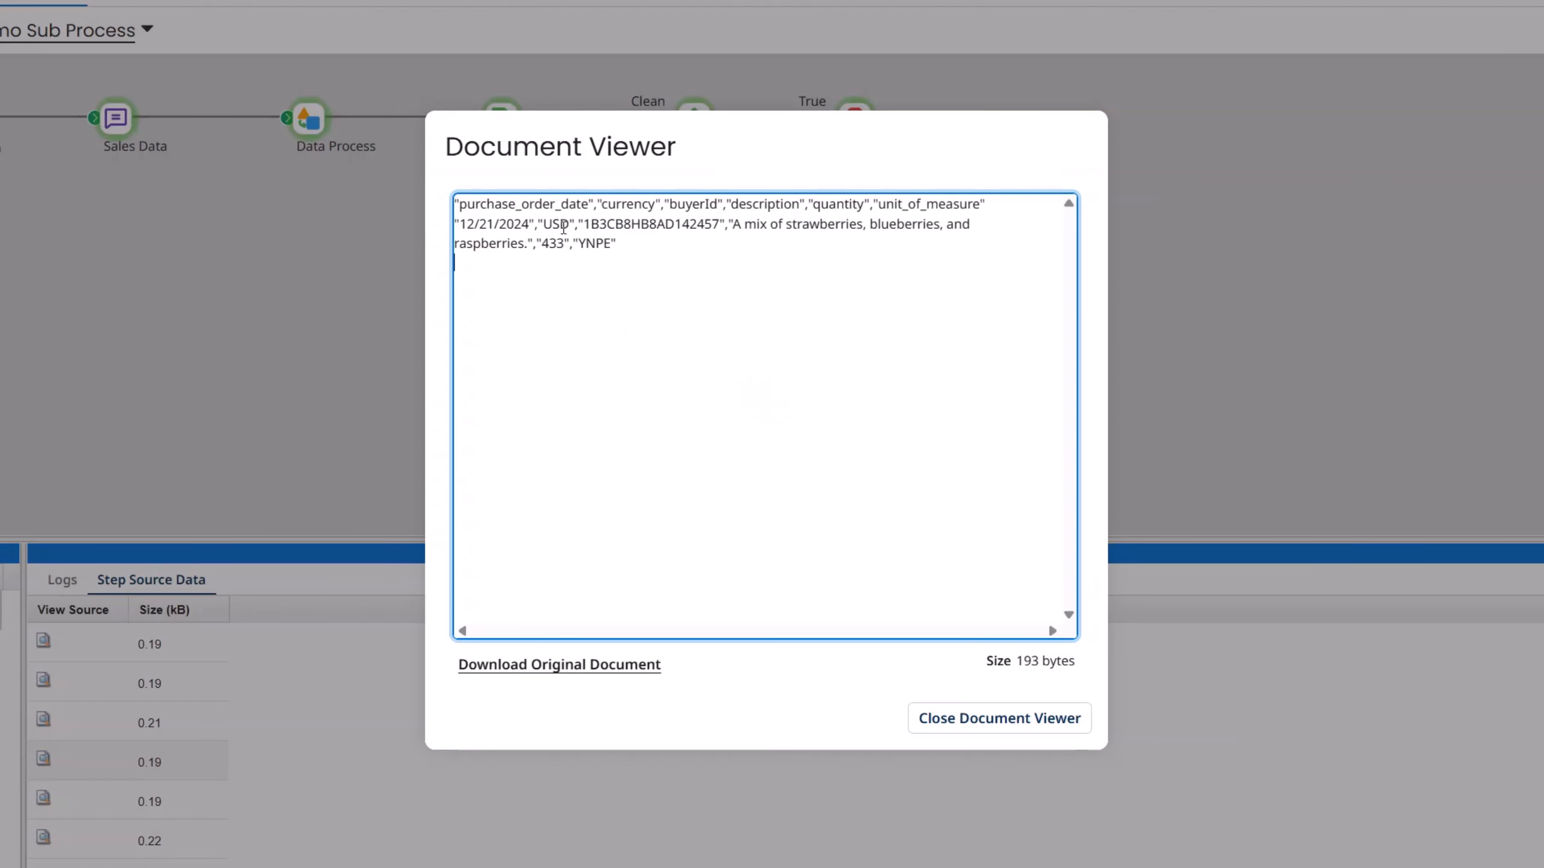
pyautogui.doubleClick(563, 225)
pyautogui.click(925, 718)
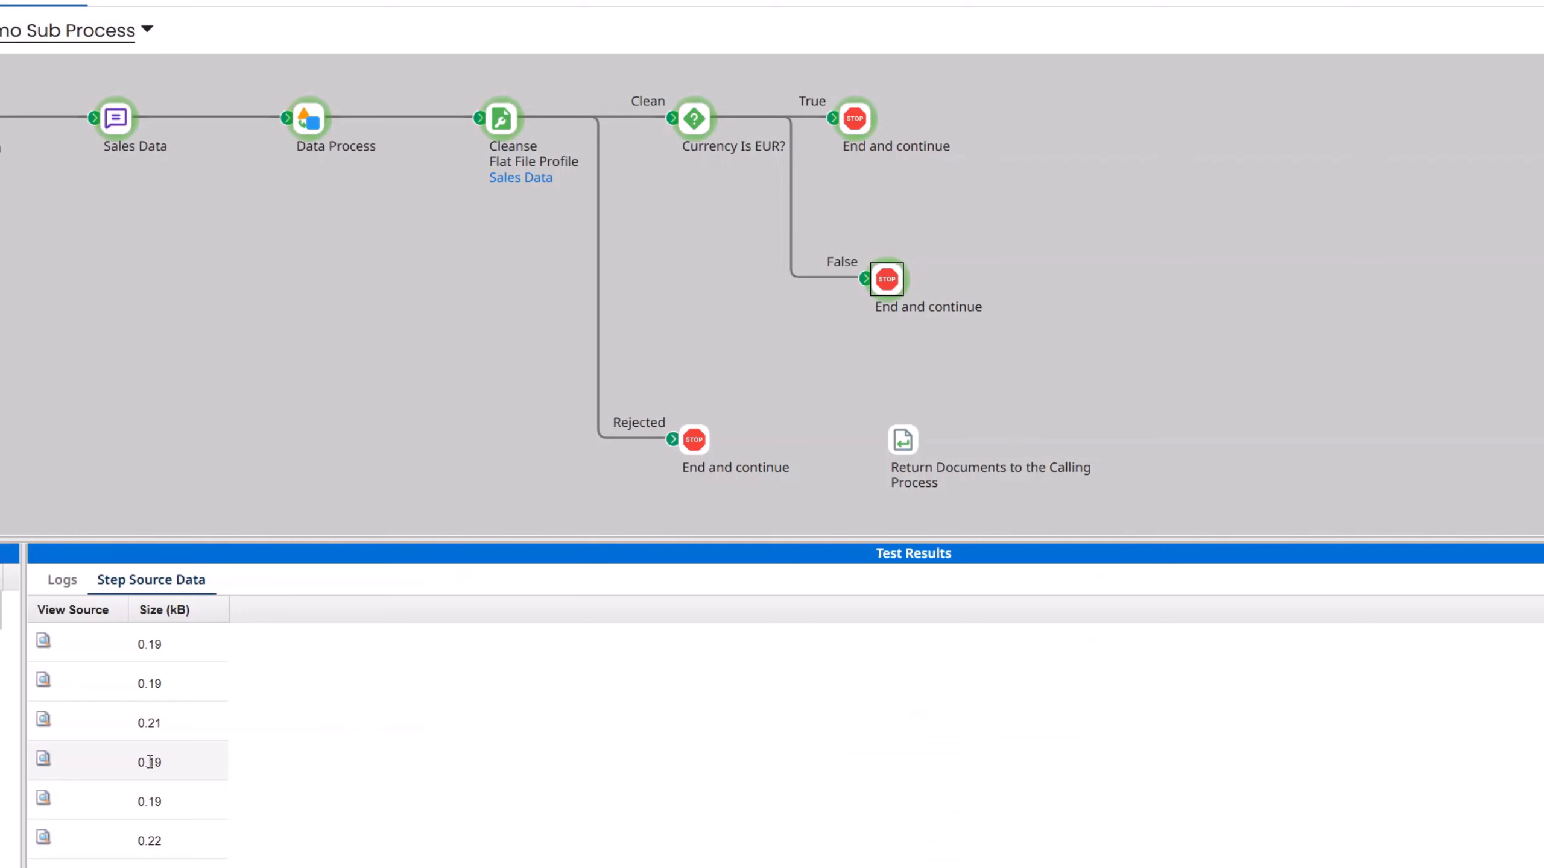
pyautogui.click(46, 838)
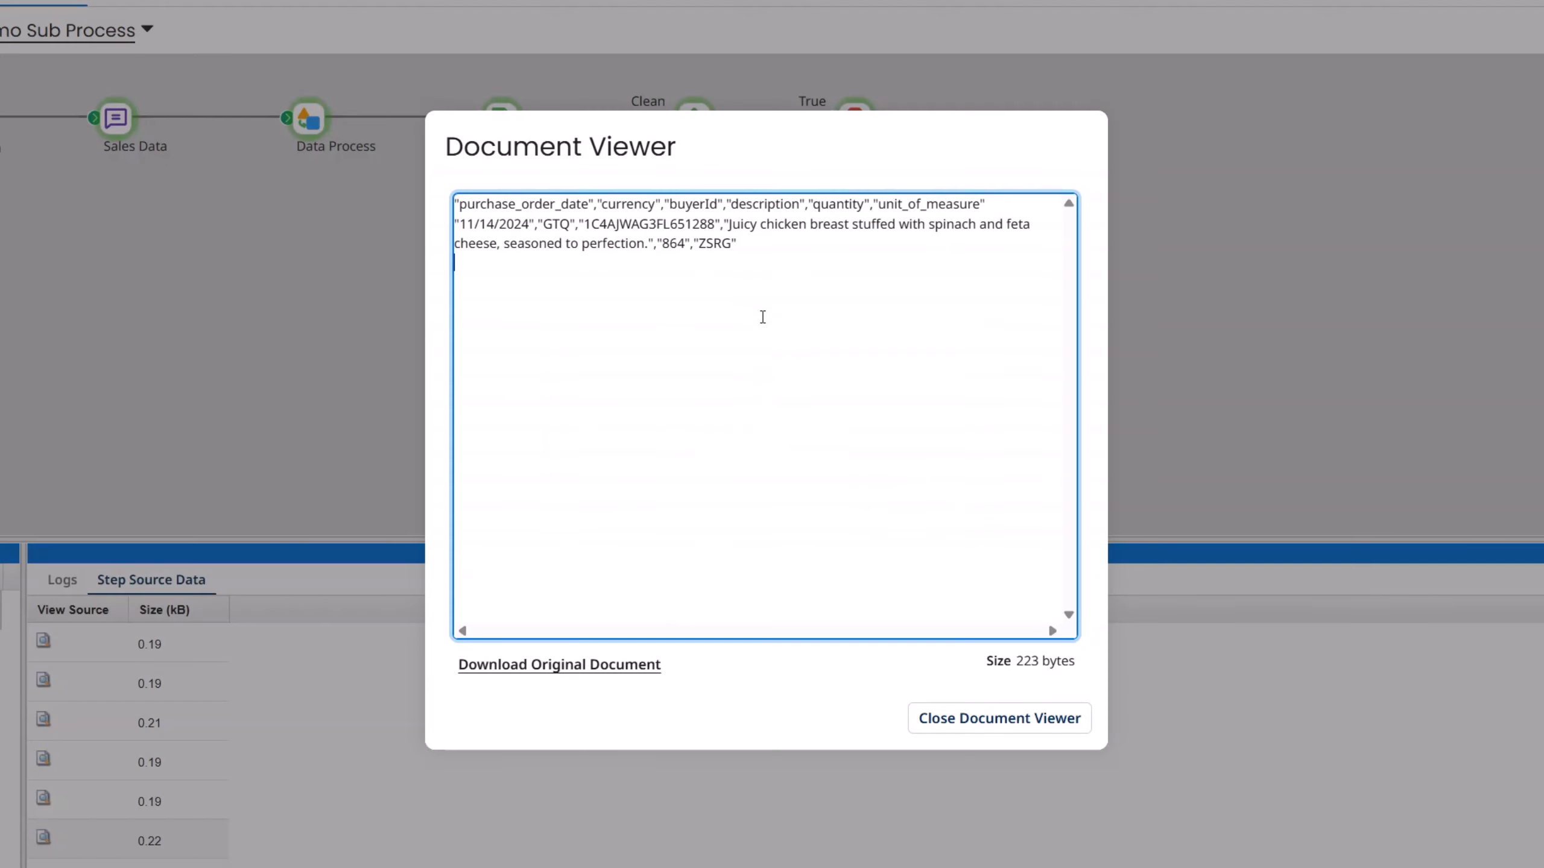
pyautogui.moveTo(572, 224); pyautogui.dragTo(535, 224)
pyautogui.click(1085, 721)
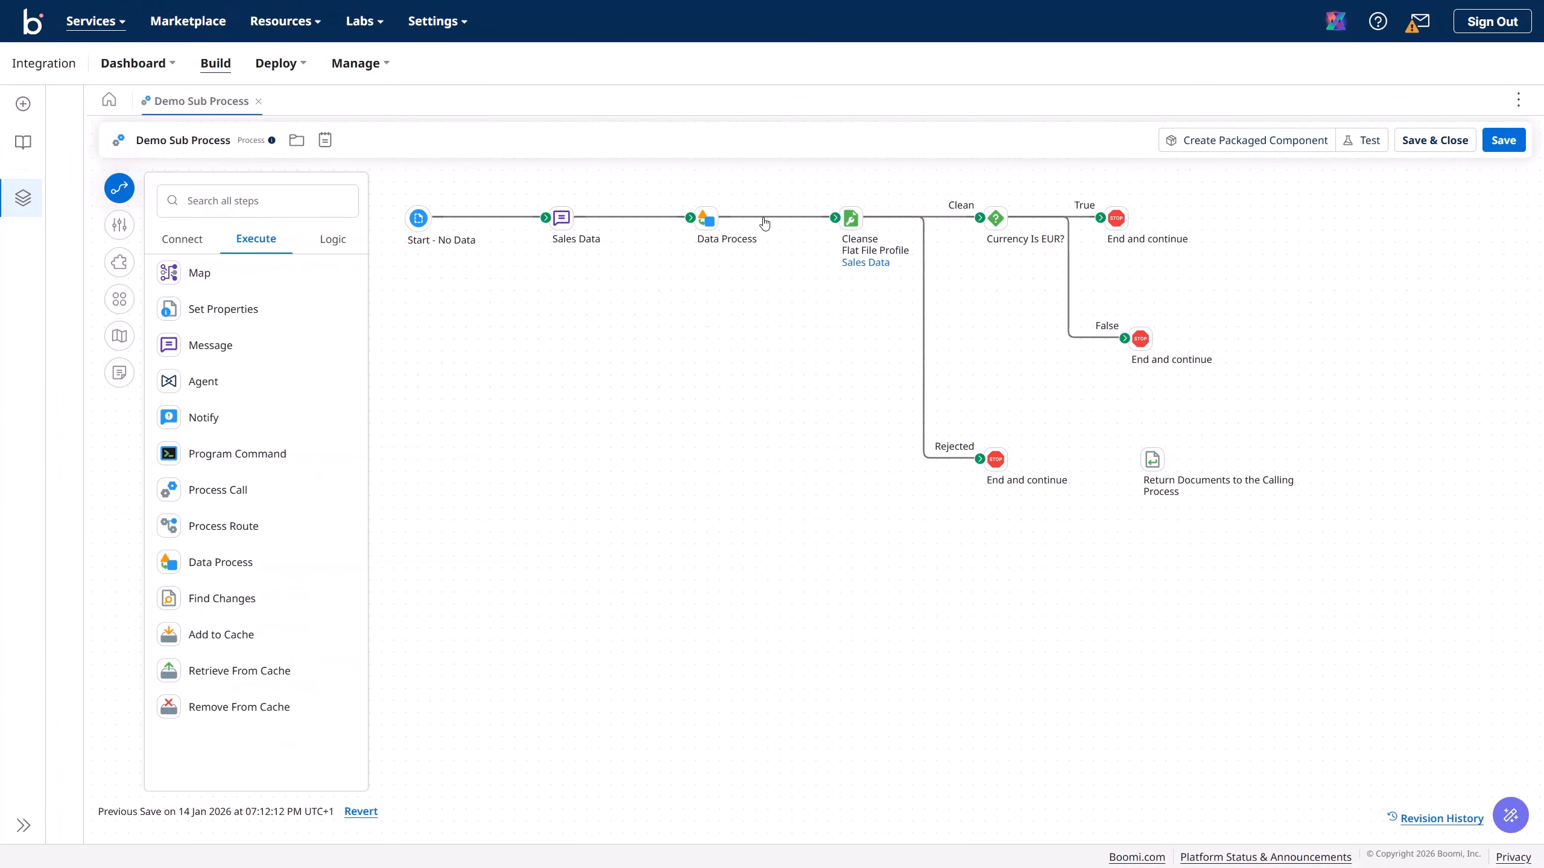
# - Insert a Flow Control step between Data Process and Cleanse, and connect its output to Cleanse
pyautogui.click(771, 218)
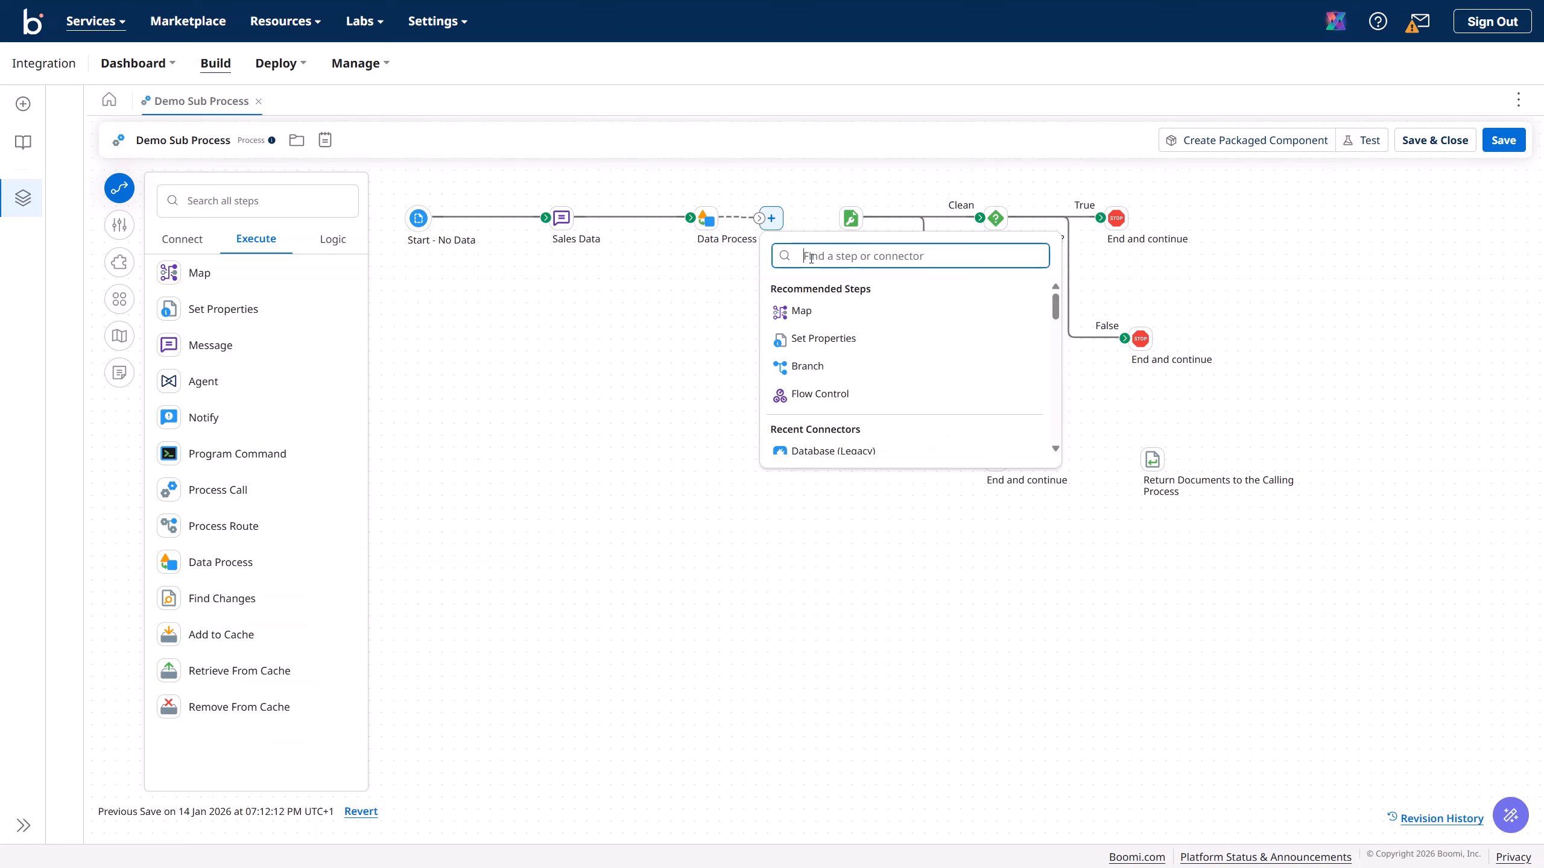
pyautogui.click(815, 394)
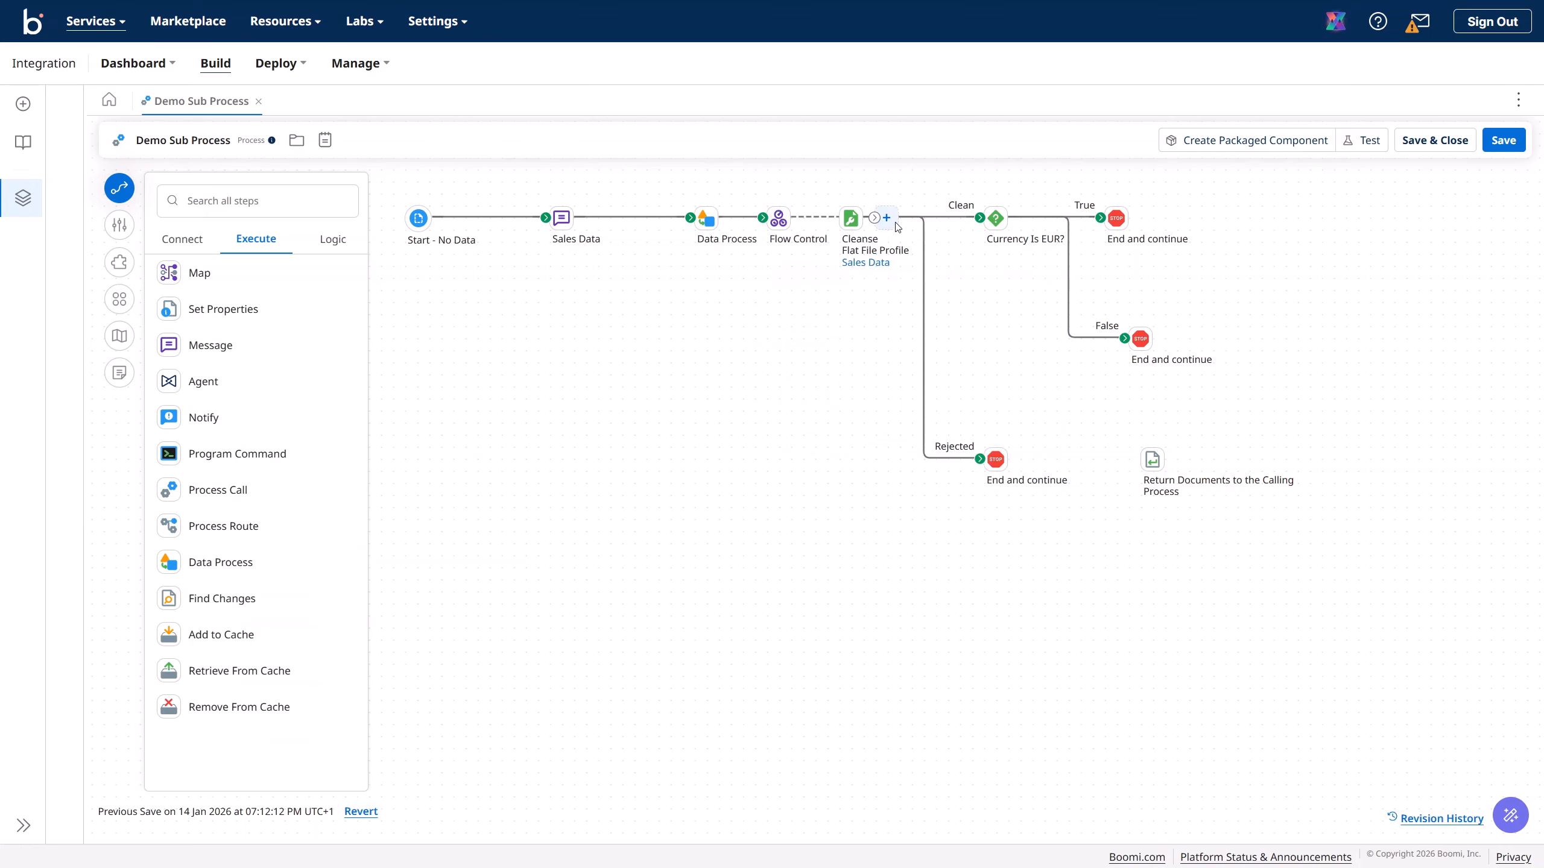
pyautogui.click(854, 219)
pyautogui.moveTo(790, 222); pyautogui.dragTo(850, 217)
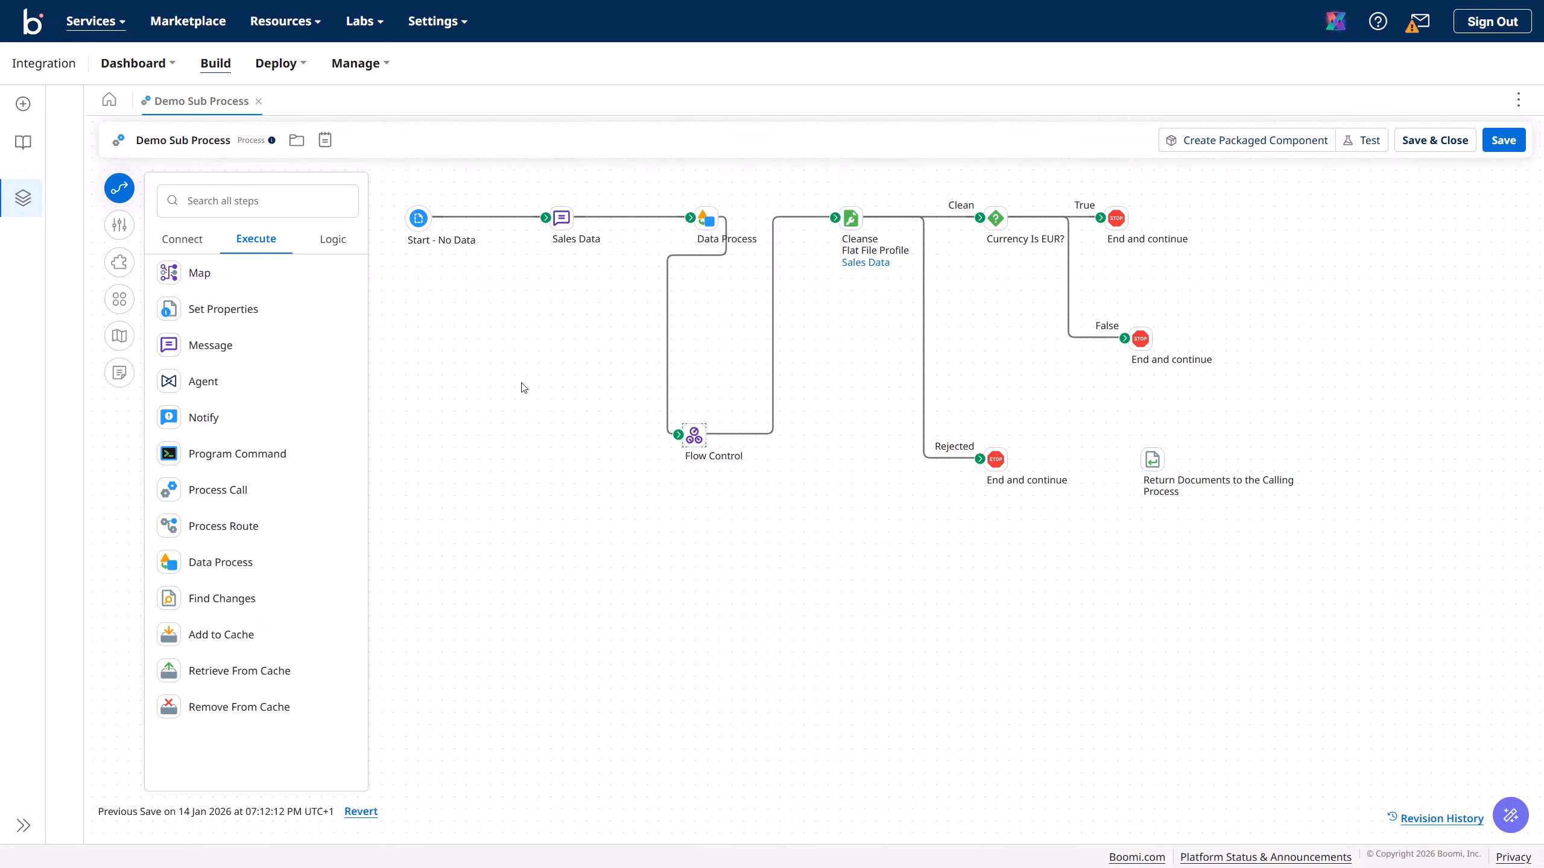
# - Auto-arrange the steps of Demo Sub Process, saving its pending changes, and save the process
pyautogui.click(119, 298)
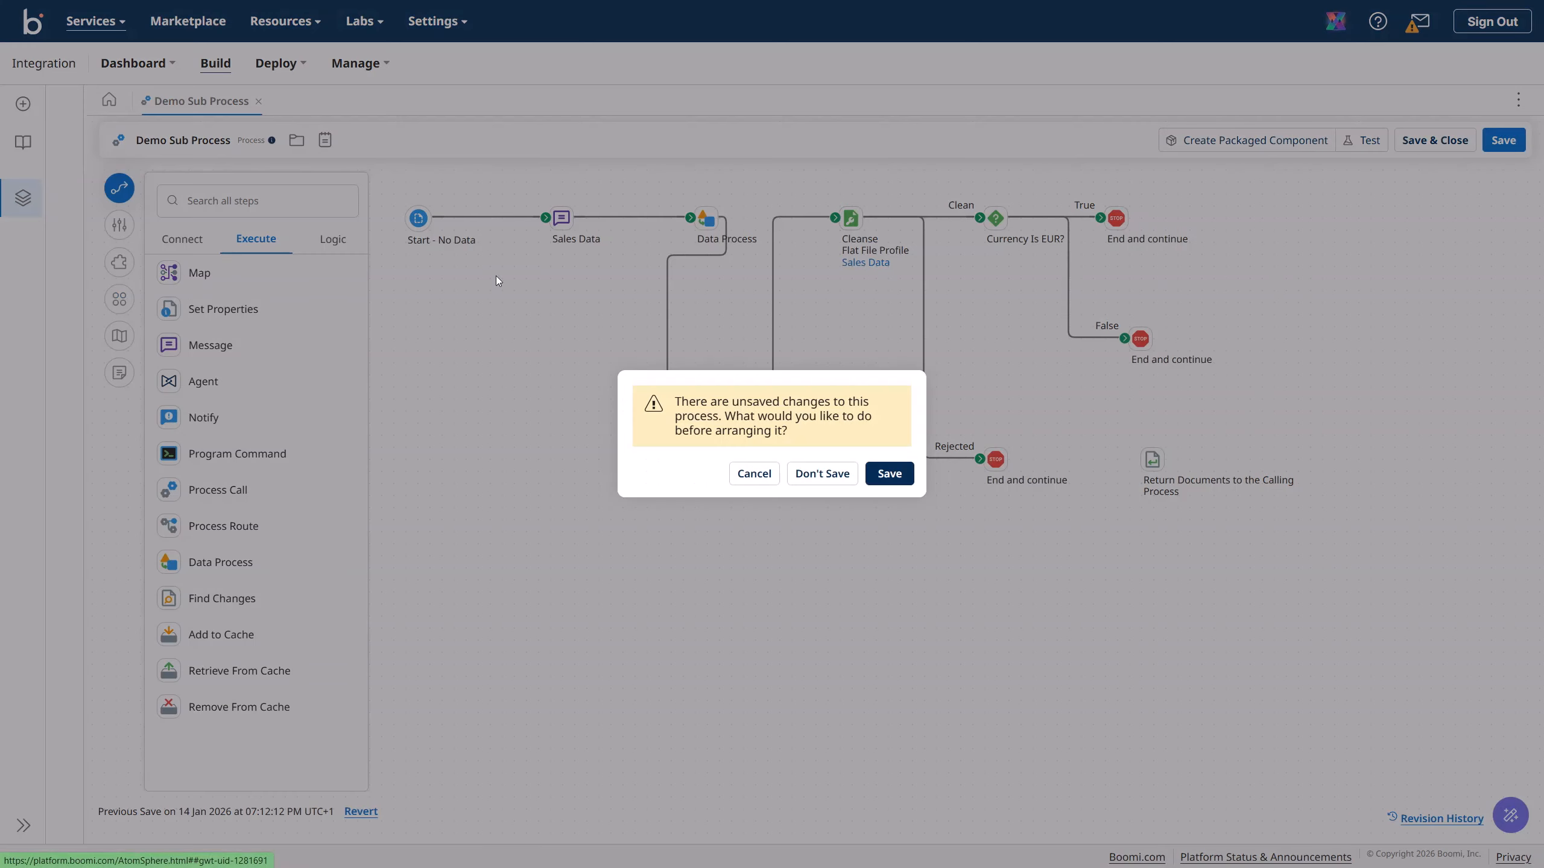
pyautogui.click(890, 474)
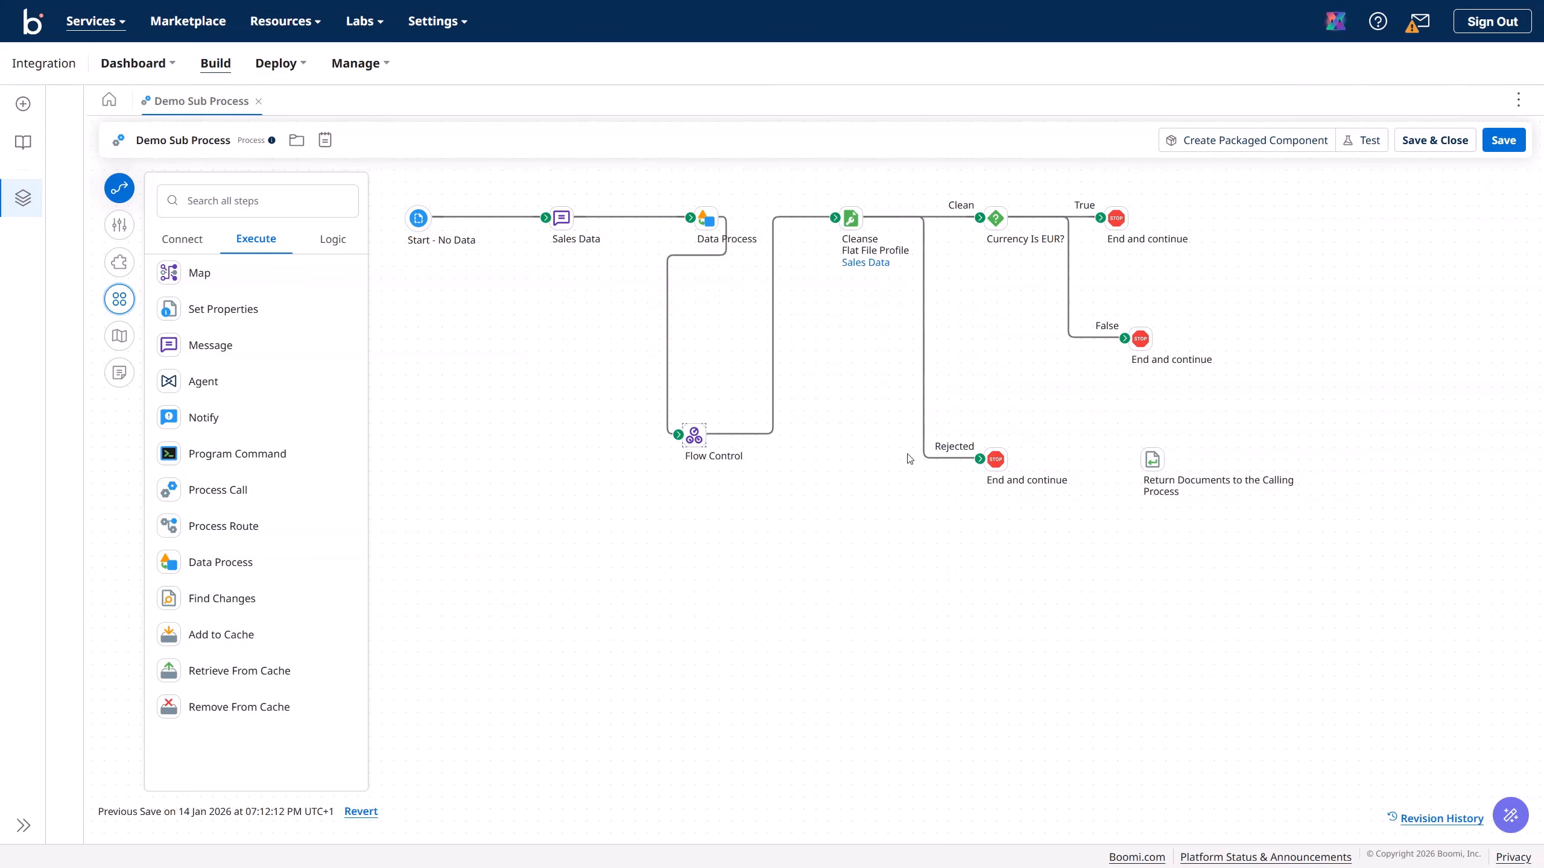
pyautogui.click(1502, 140)
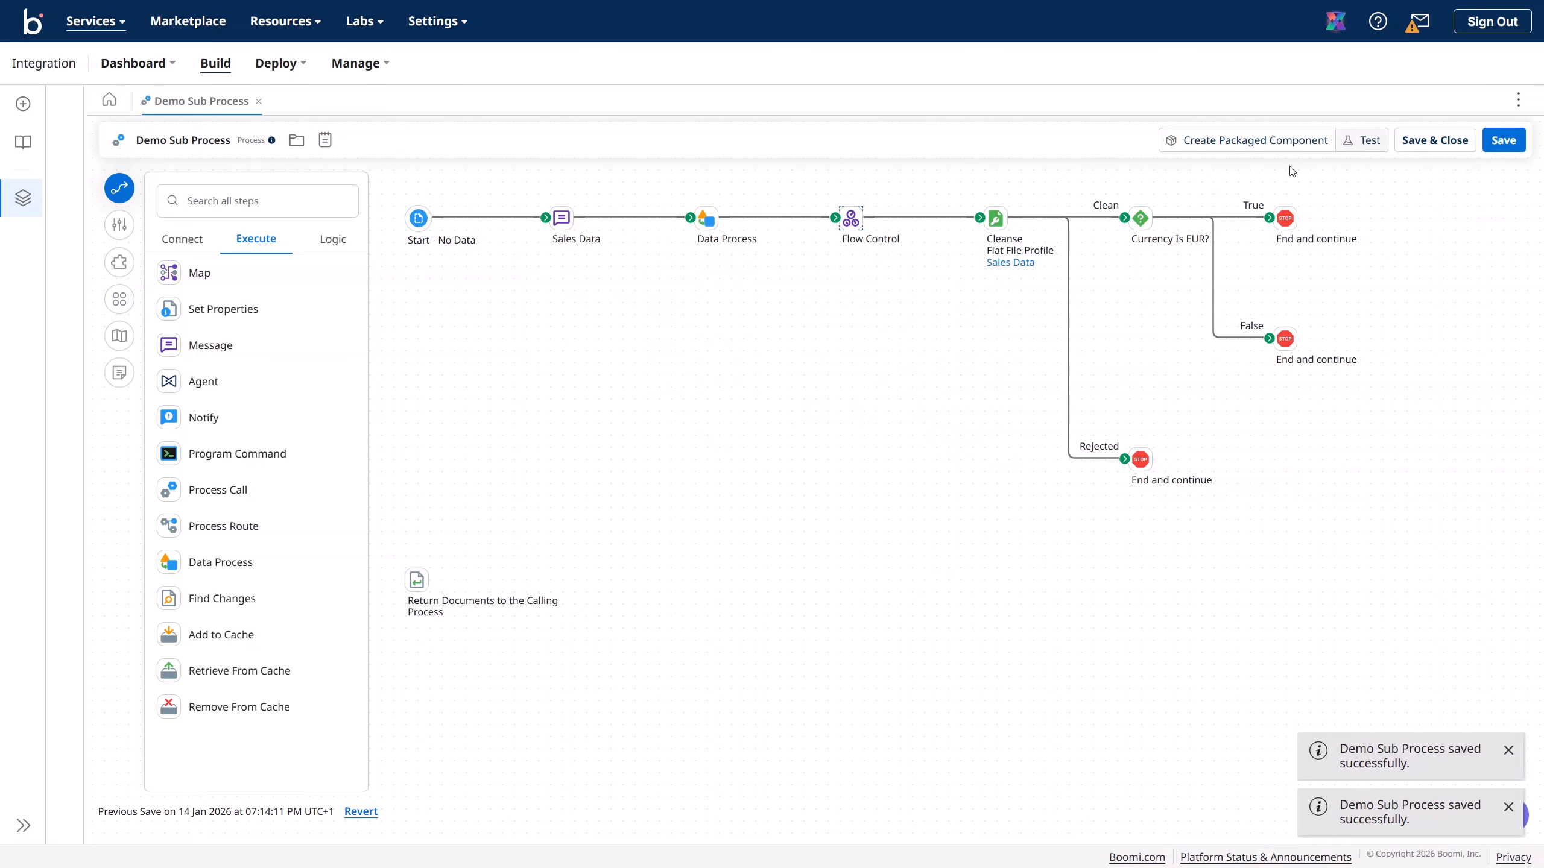
# - Name the Flow Control step "Demo Flow Control" and set its batch option to Run each document individually
pyautogui.doubleClick(851, 219)
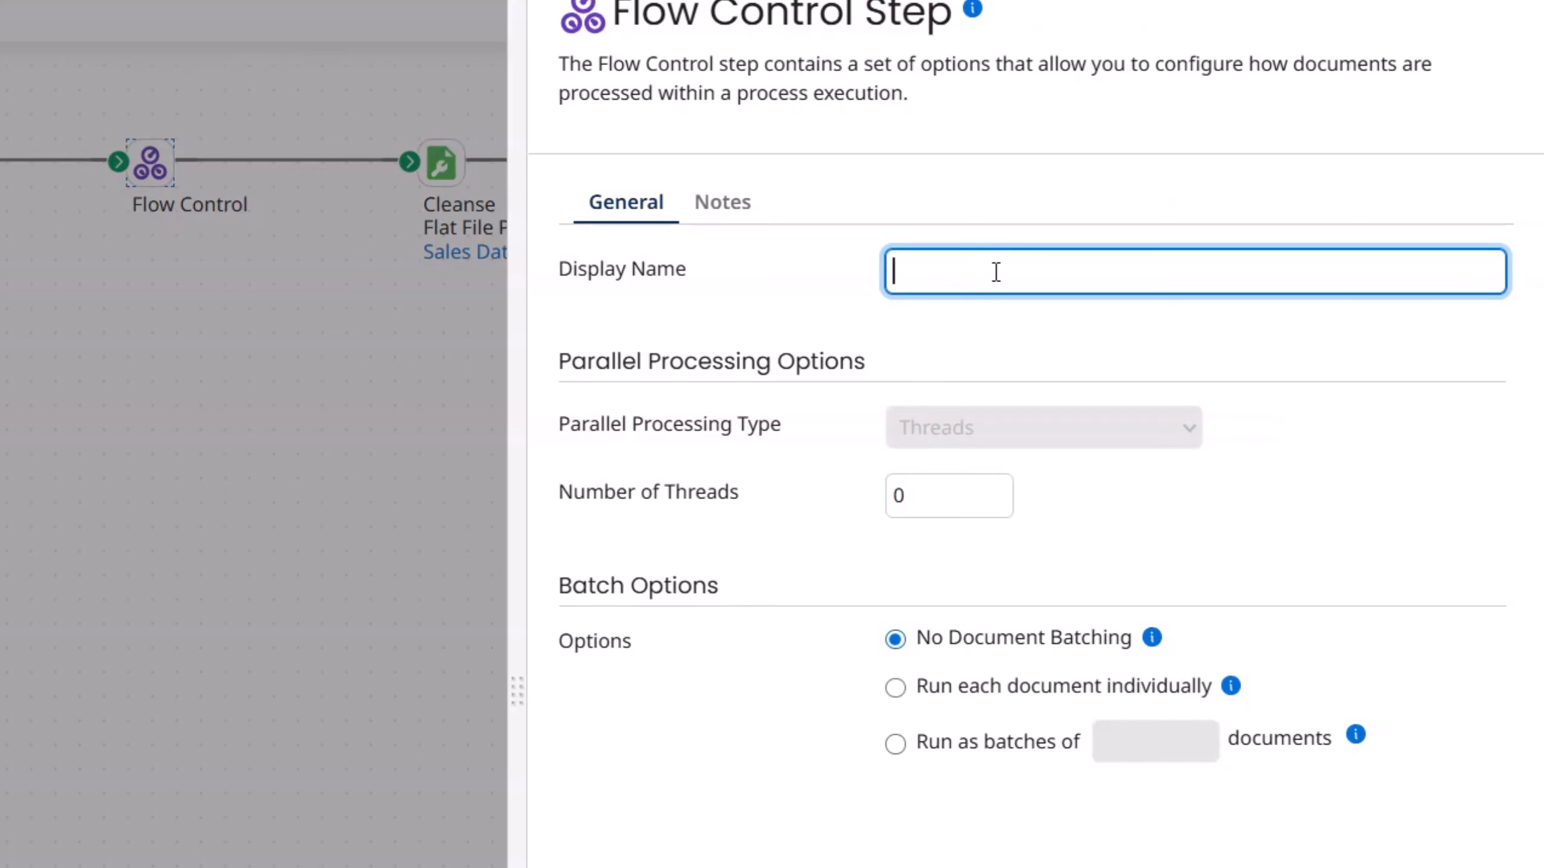
pyautogui.write('Demo Flow Co')
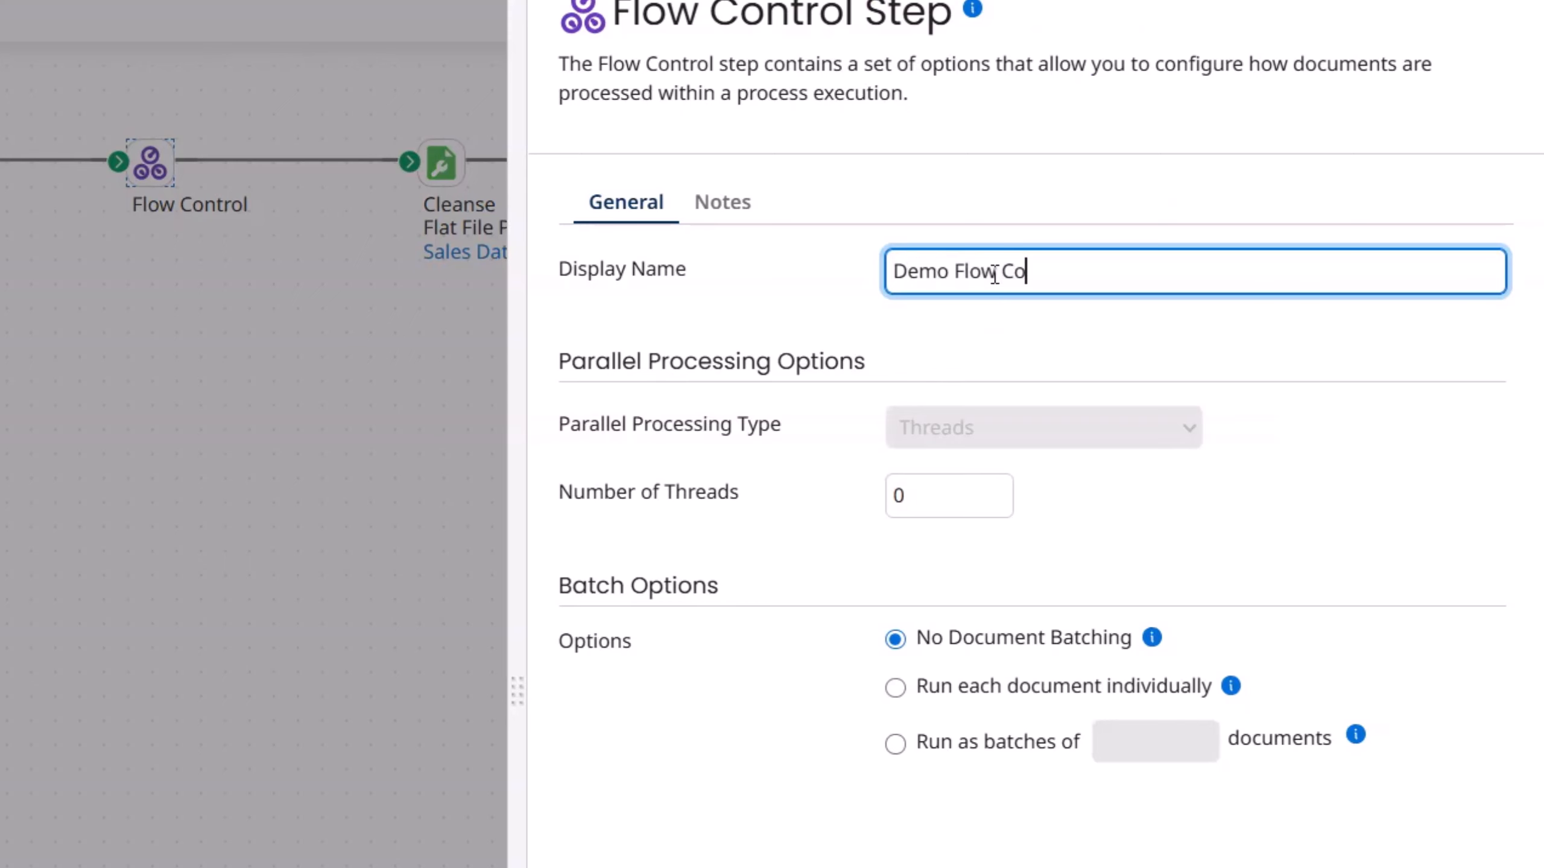
pyautogui.write('ntrol')
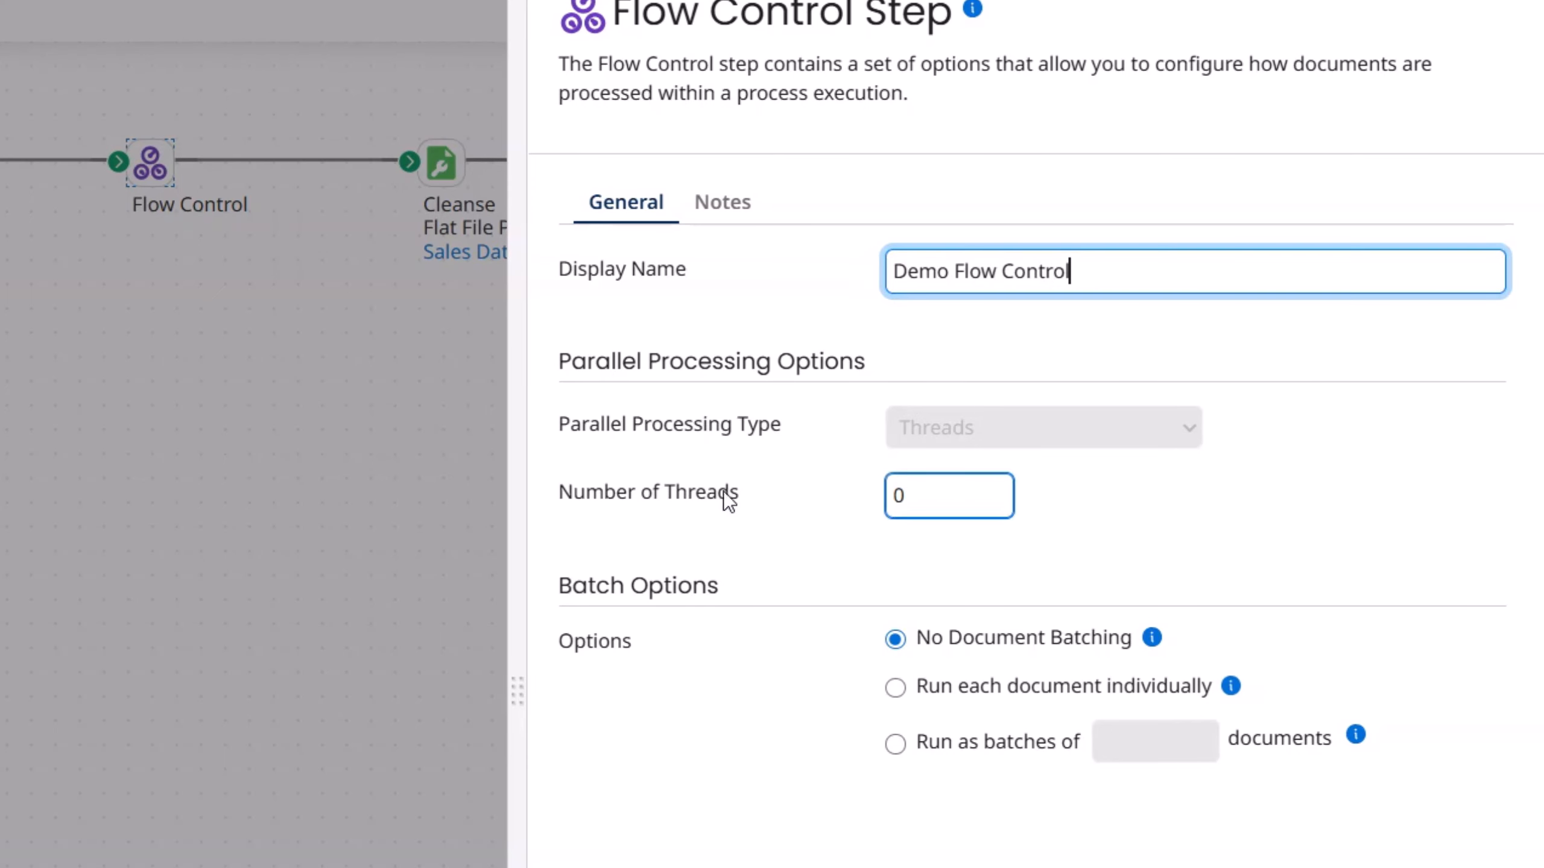
pyautogui.moveTo(921, 494); pyautogui.dragTo(880, 523)
pyautogui.click(840, 584)
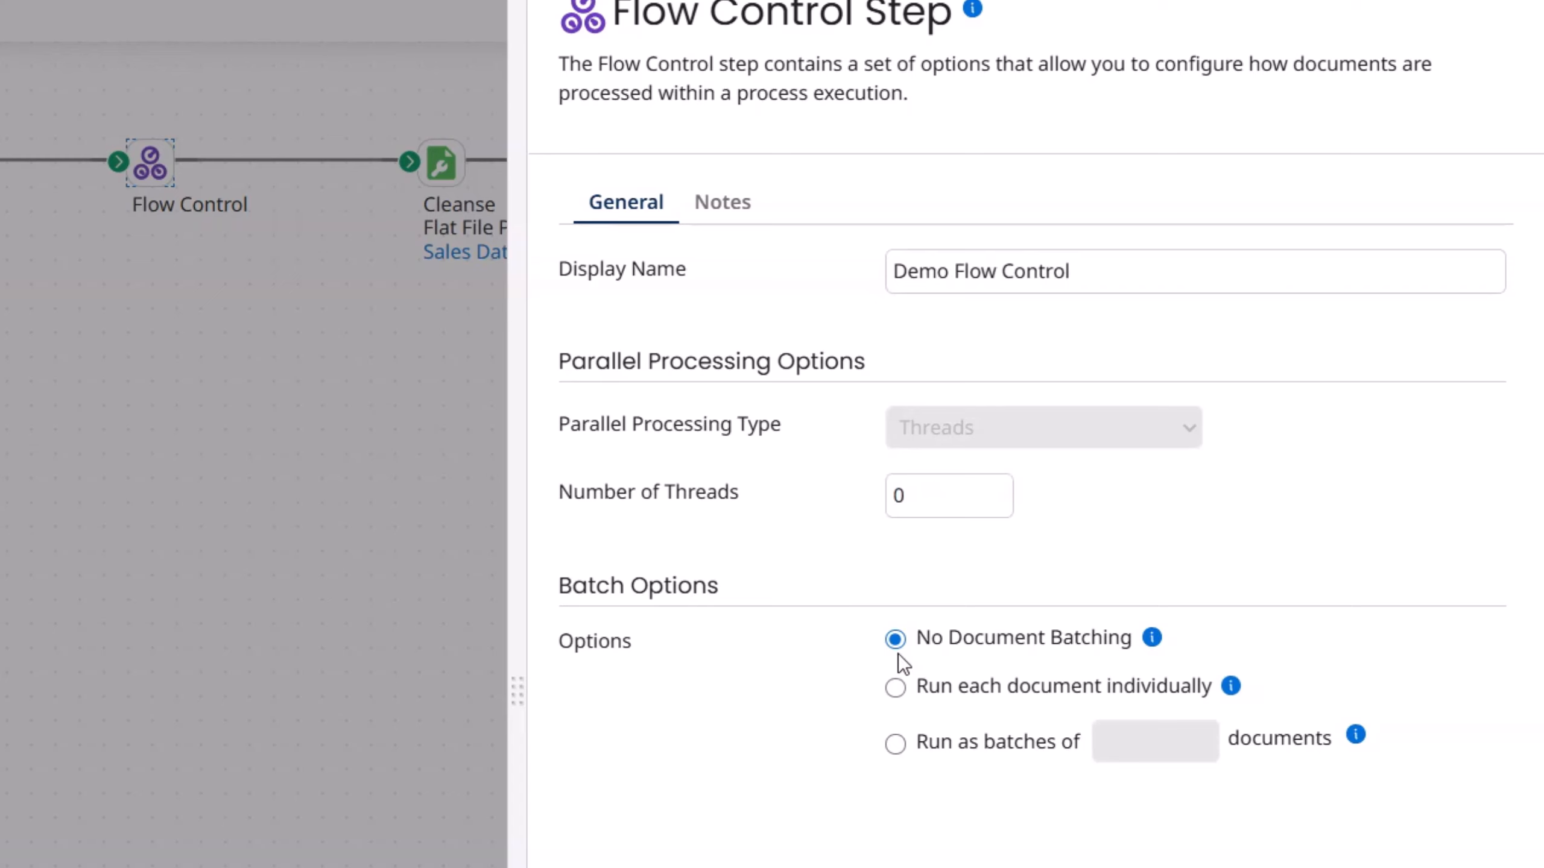
pyautogui.click(895, 688)
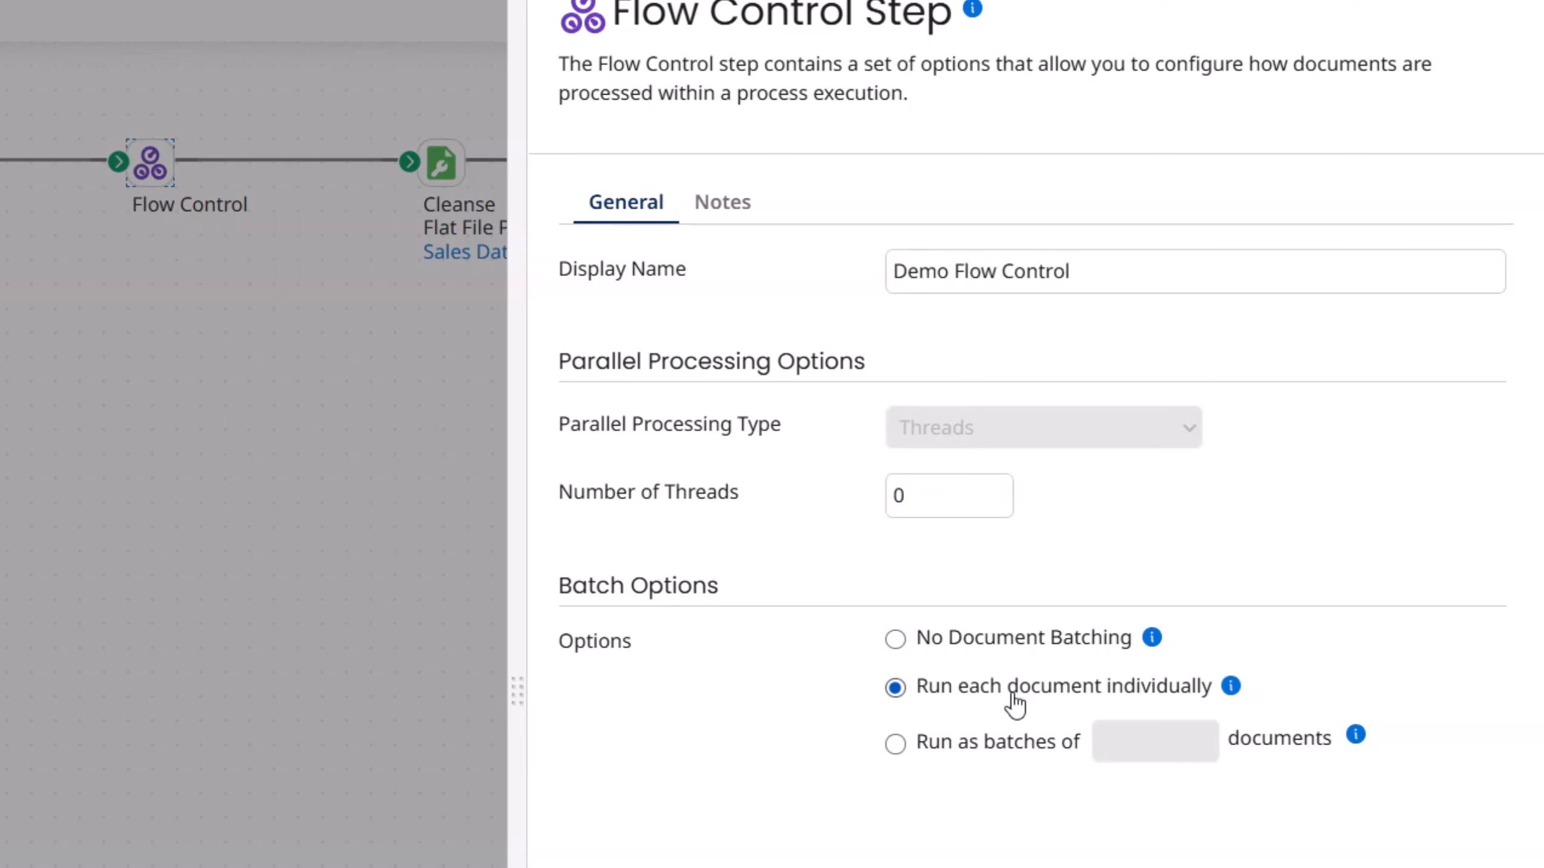
pyautogui.click(1231, 686)
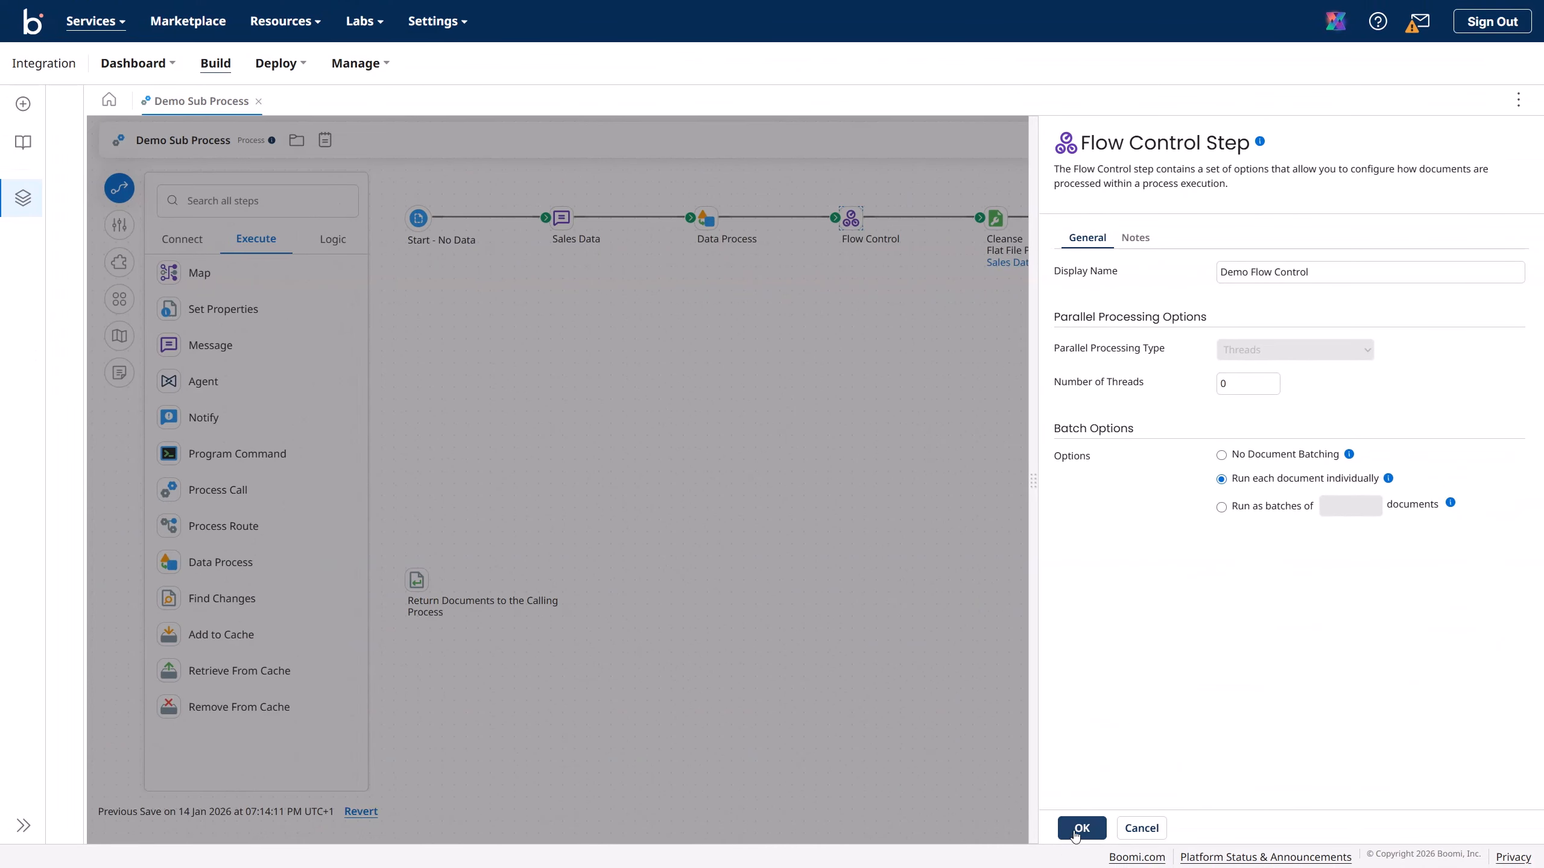
pyautogui.click(1081, 828)
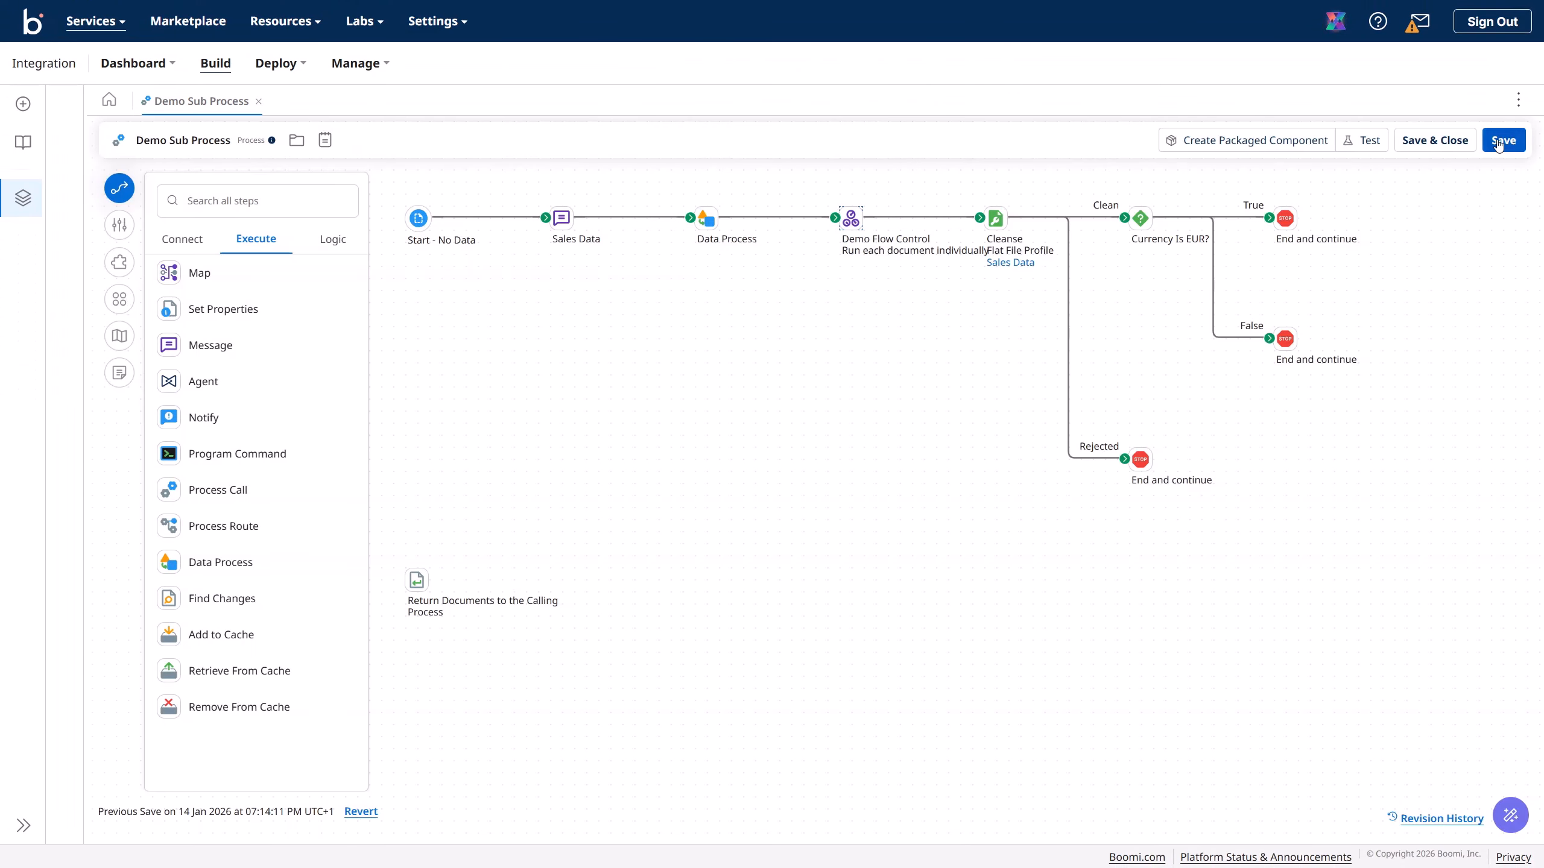
# - Save Demo Sub Process and run a new test on Data Koon TEST
pyautogui.click(1502, 140)
pyautogui.click(1364, 141)
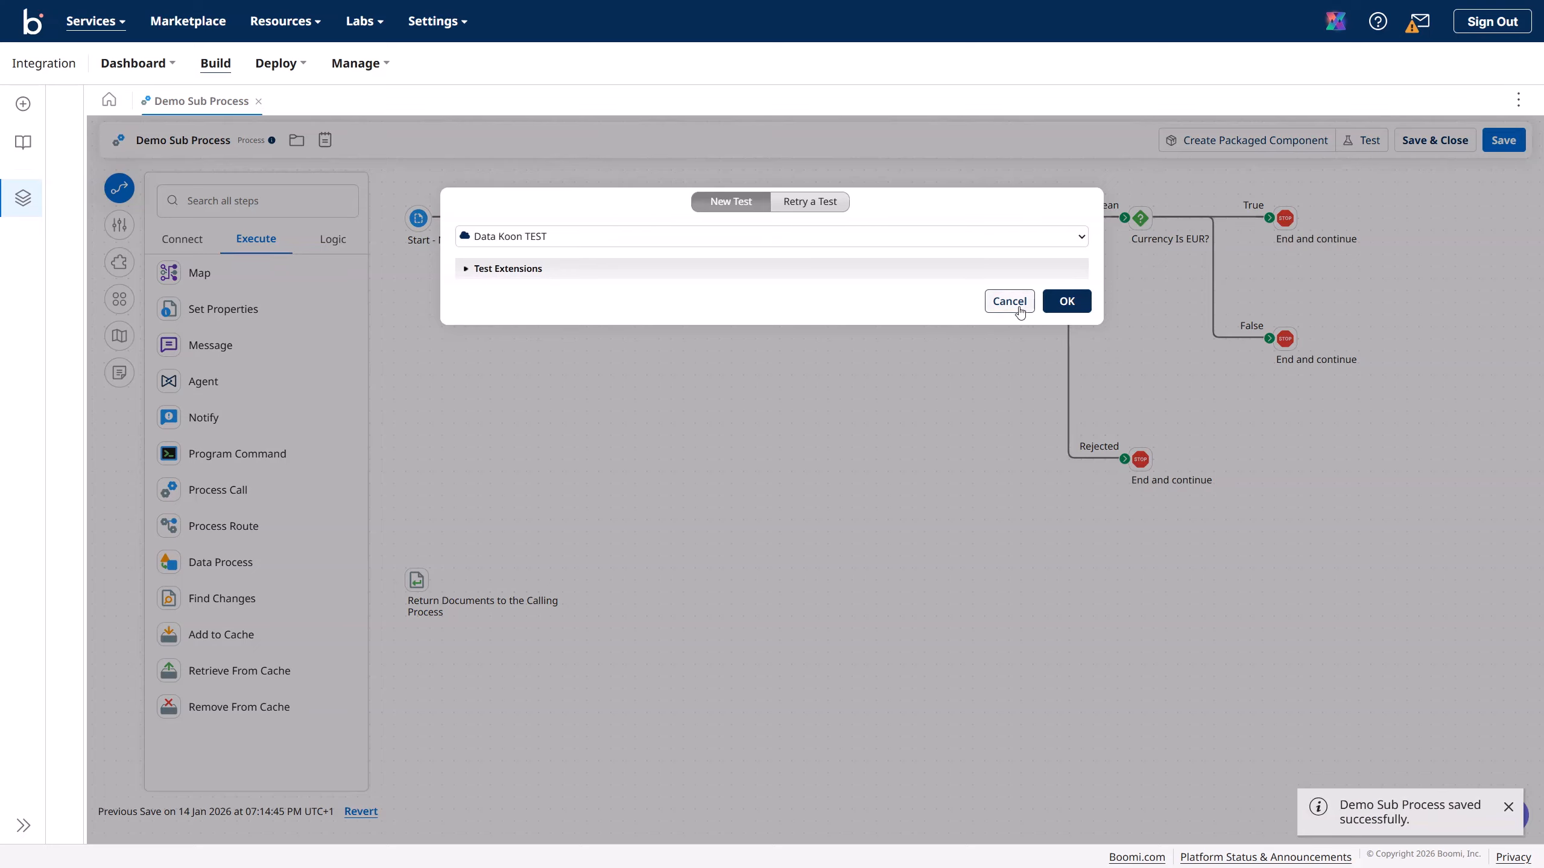
pyautogui.click(1065, 303)
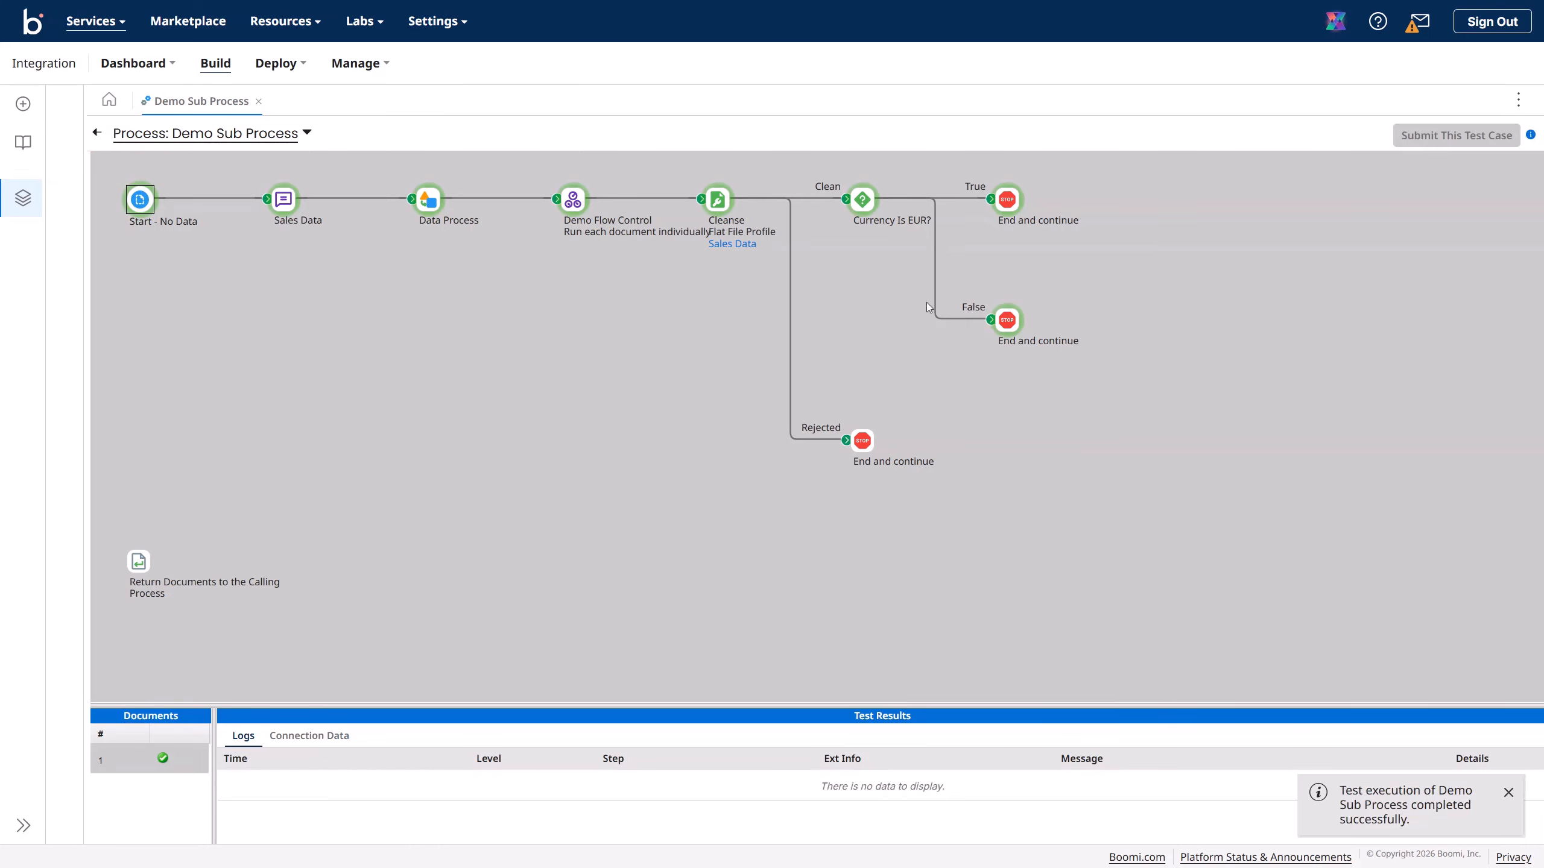
# - Review the source document lists of the End and continue steps on the True and False branches
pyautogui.click(1009, 202)
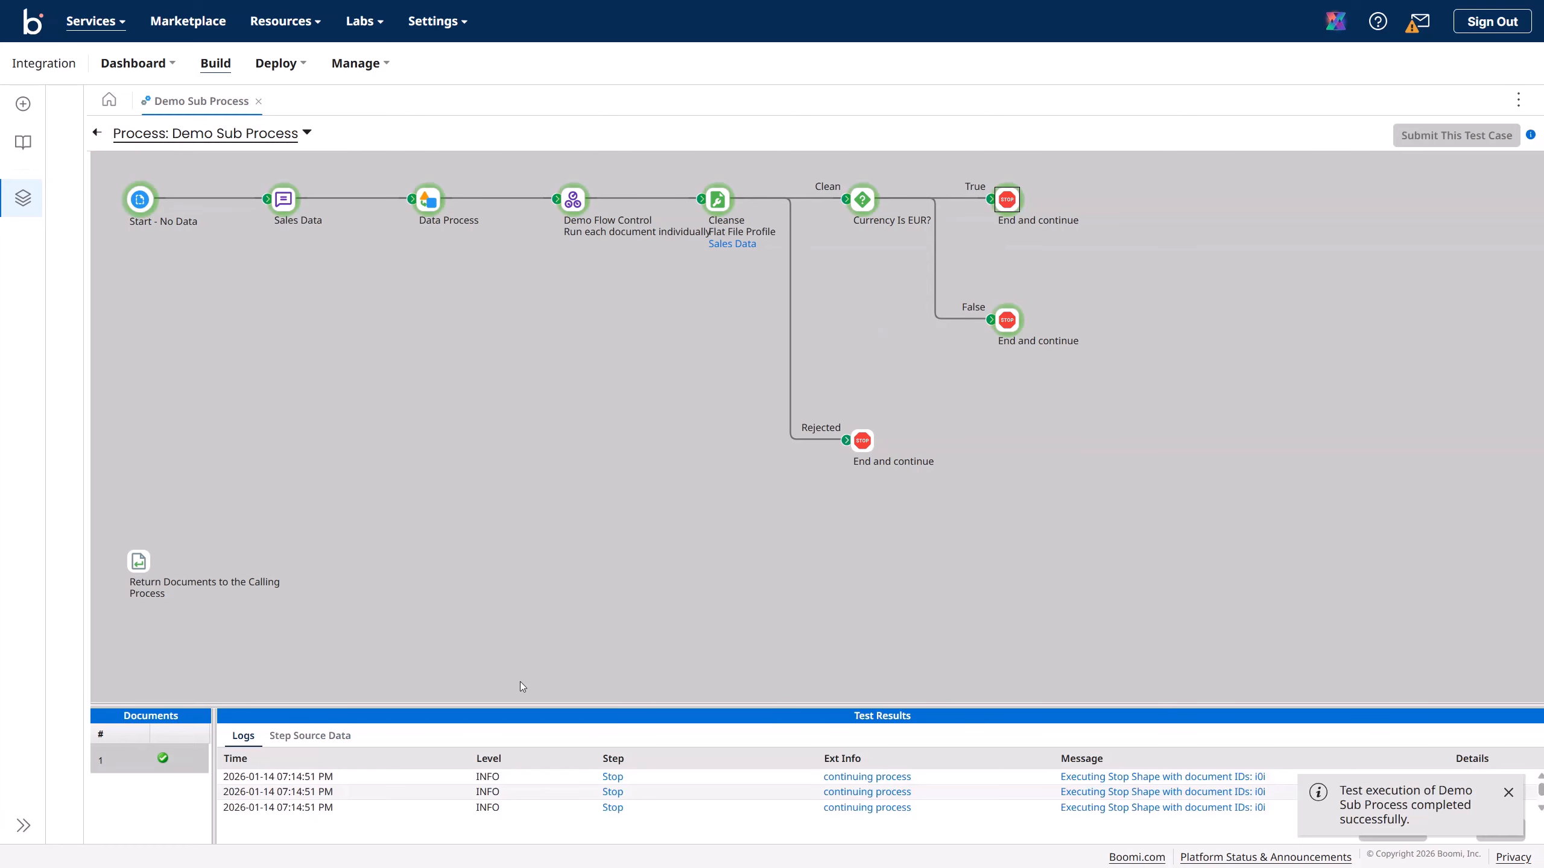
pyautogui.click(328, 736)
pyautogui.moveTo(332, 700); pyautogui.dragTo(332, 427)
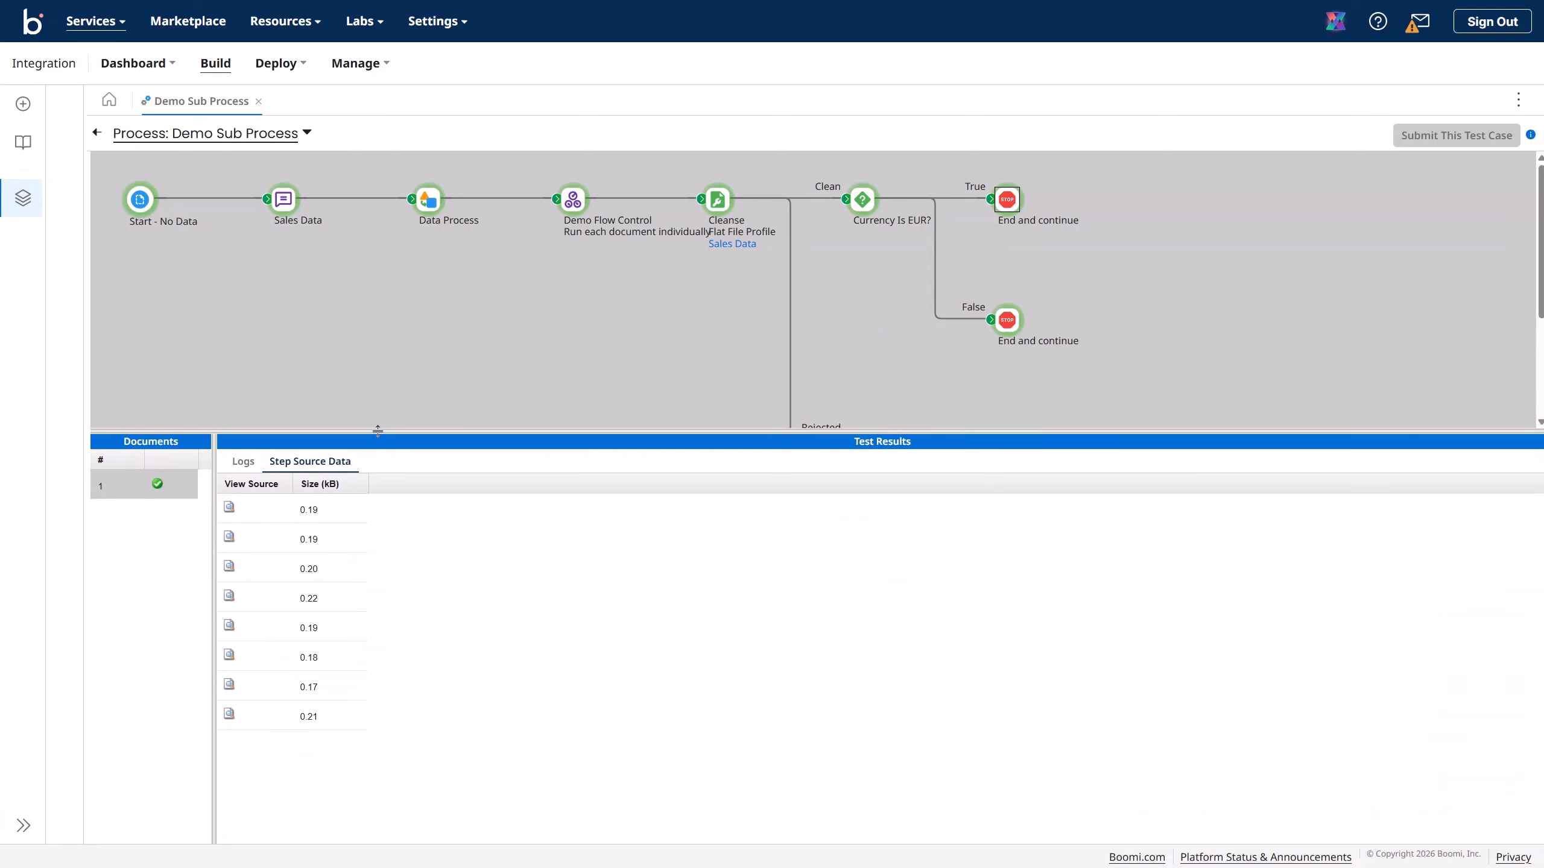
pyautogui.click(1007, 320)
pyautogui.moveTo(706, 433); pyautogui.dragTo(669, 593)
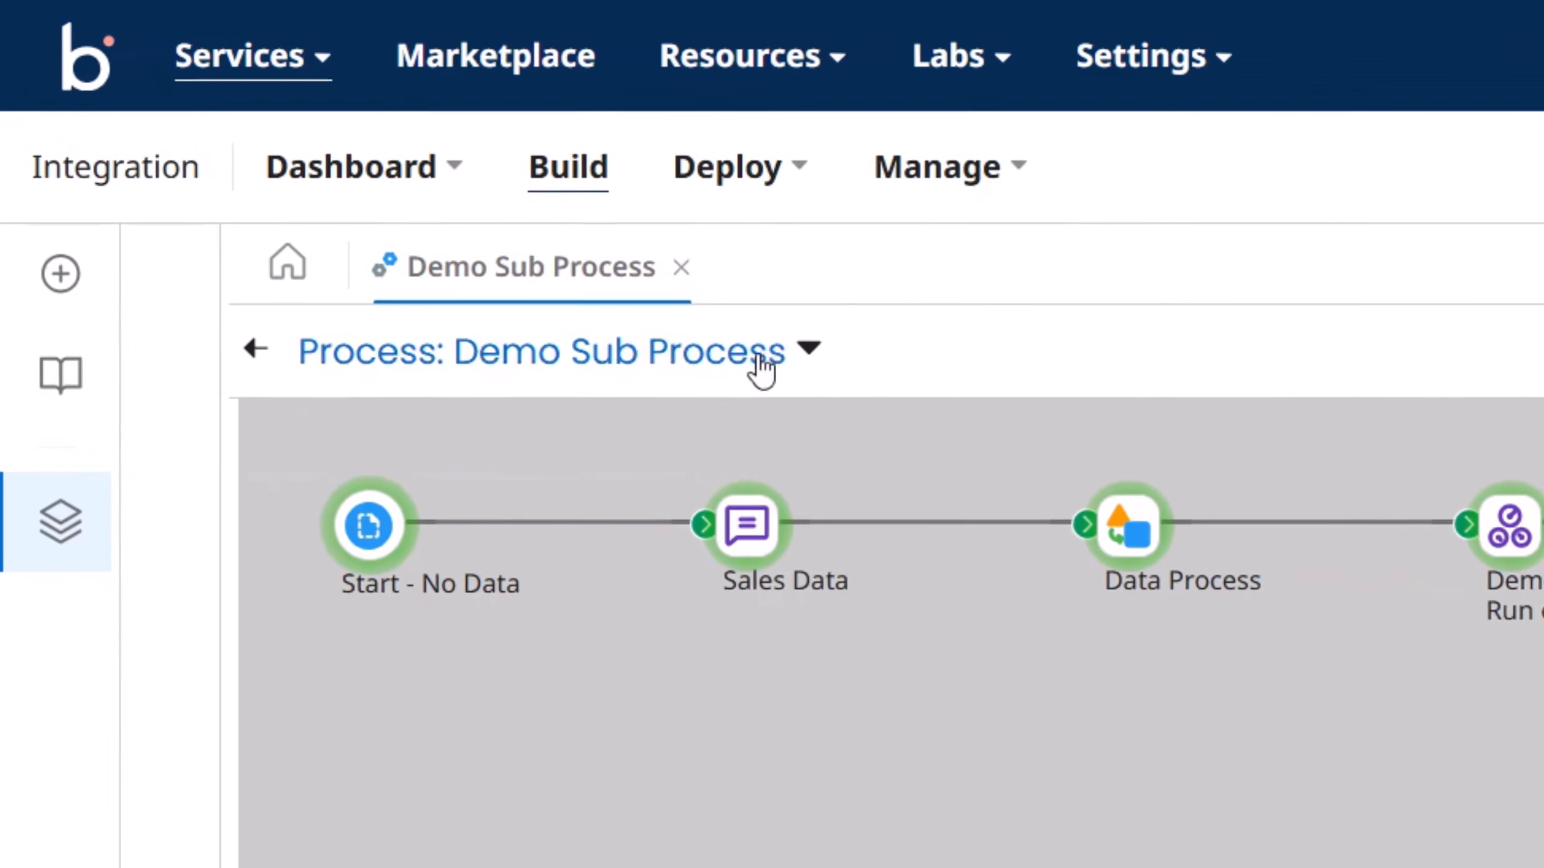
# - View the test's base process log with minimum status INFO and review the entries from Start through Demo Flow Control, Cleanse and Currency Is EUR?
pyautogui.click(808, 350)
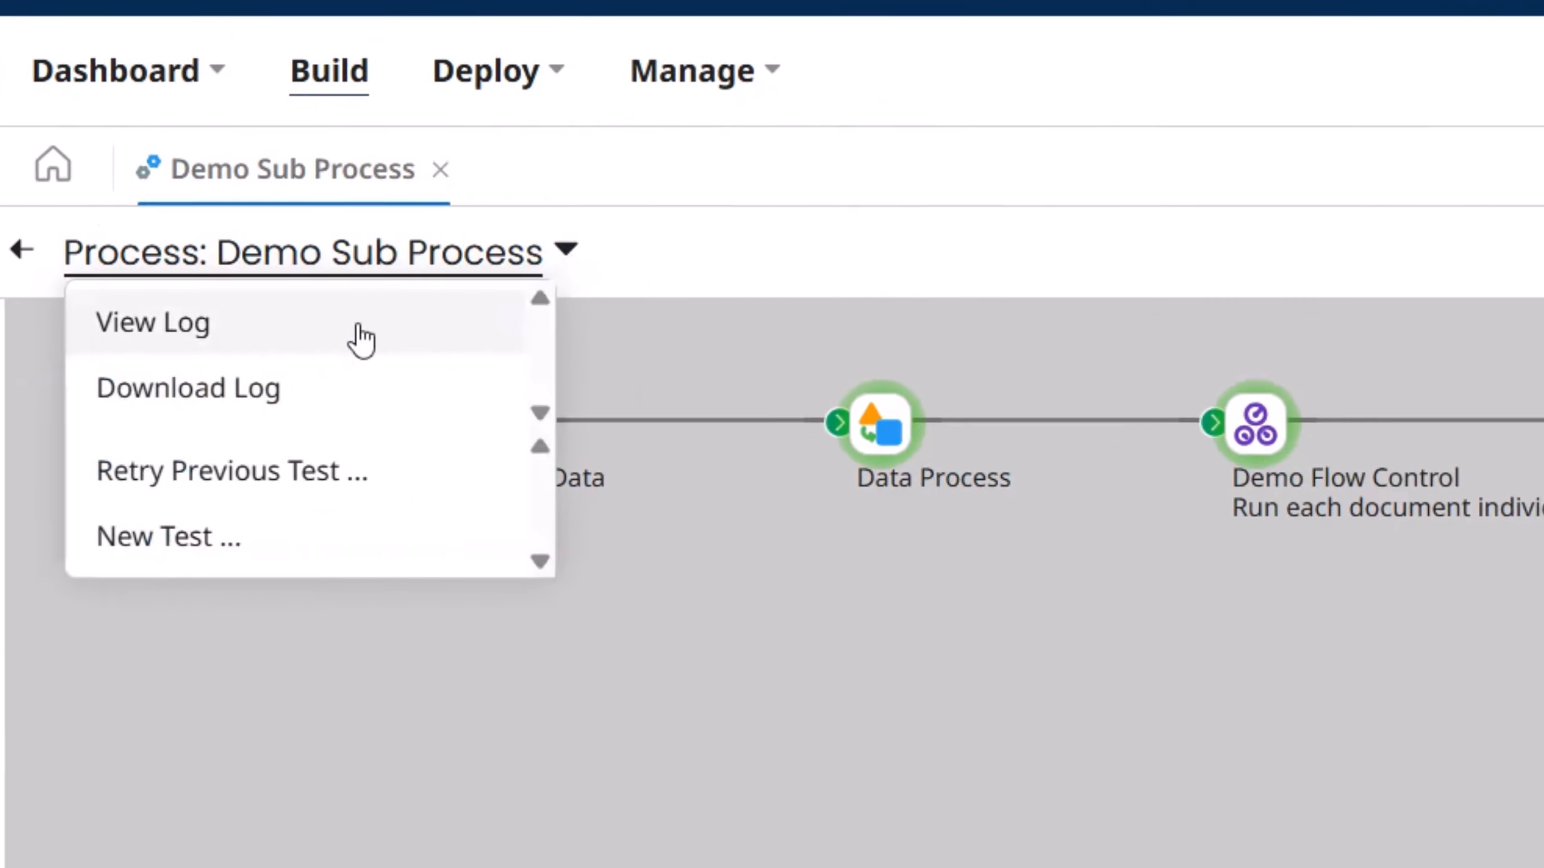
pyautogui.click(602, 428)
pyautogui.click(608, 183)
pyautogui.click(599, 242)
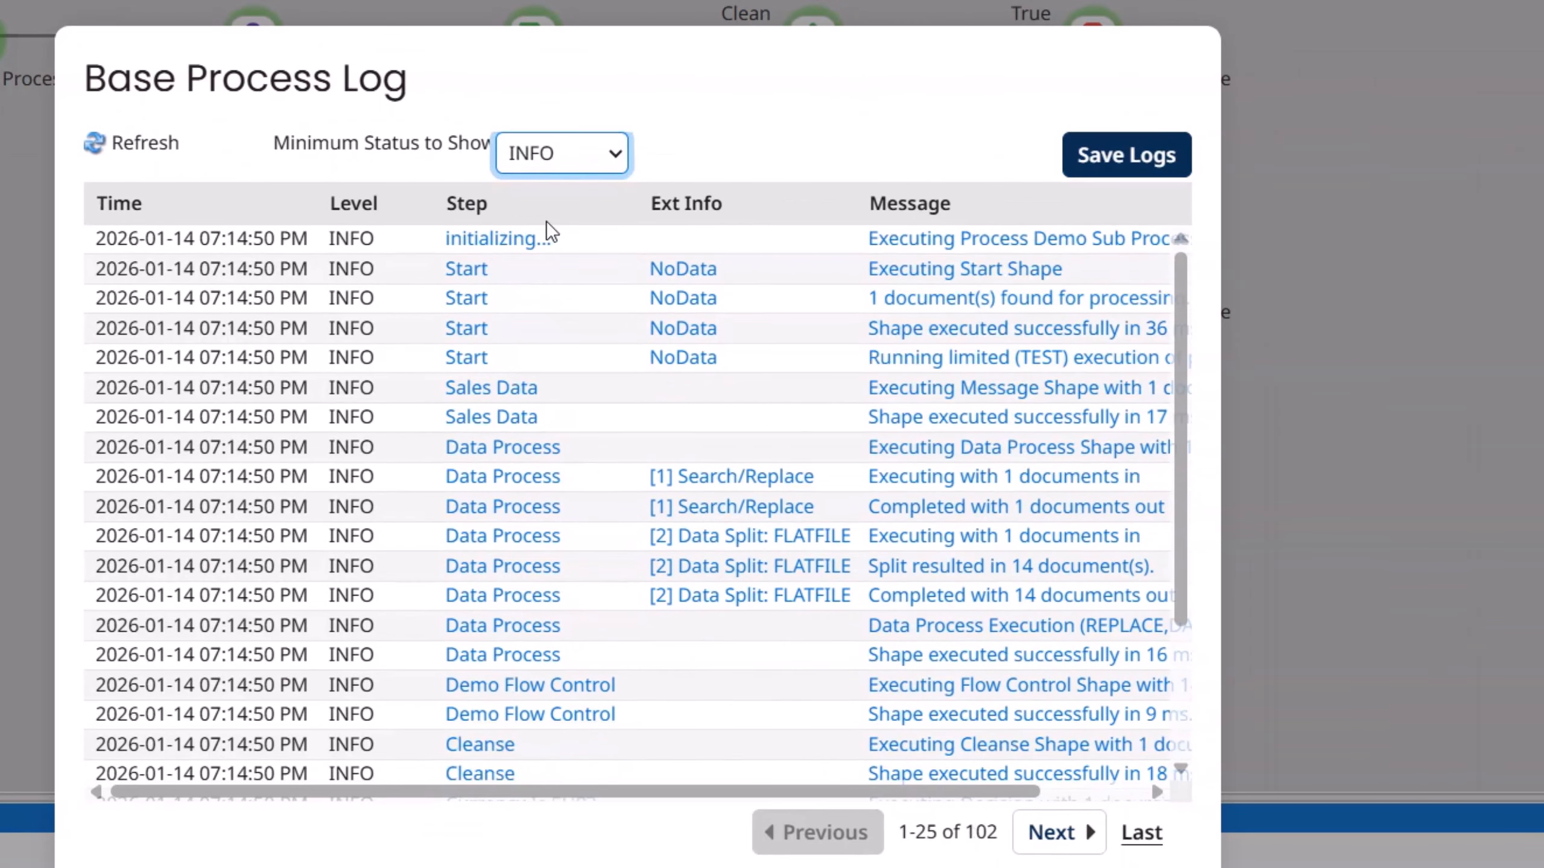
pyautogui.click(1157, 791)
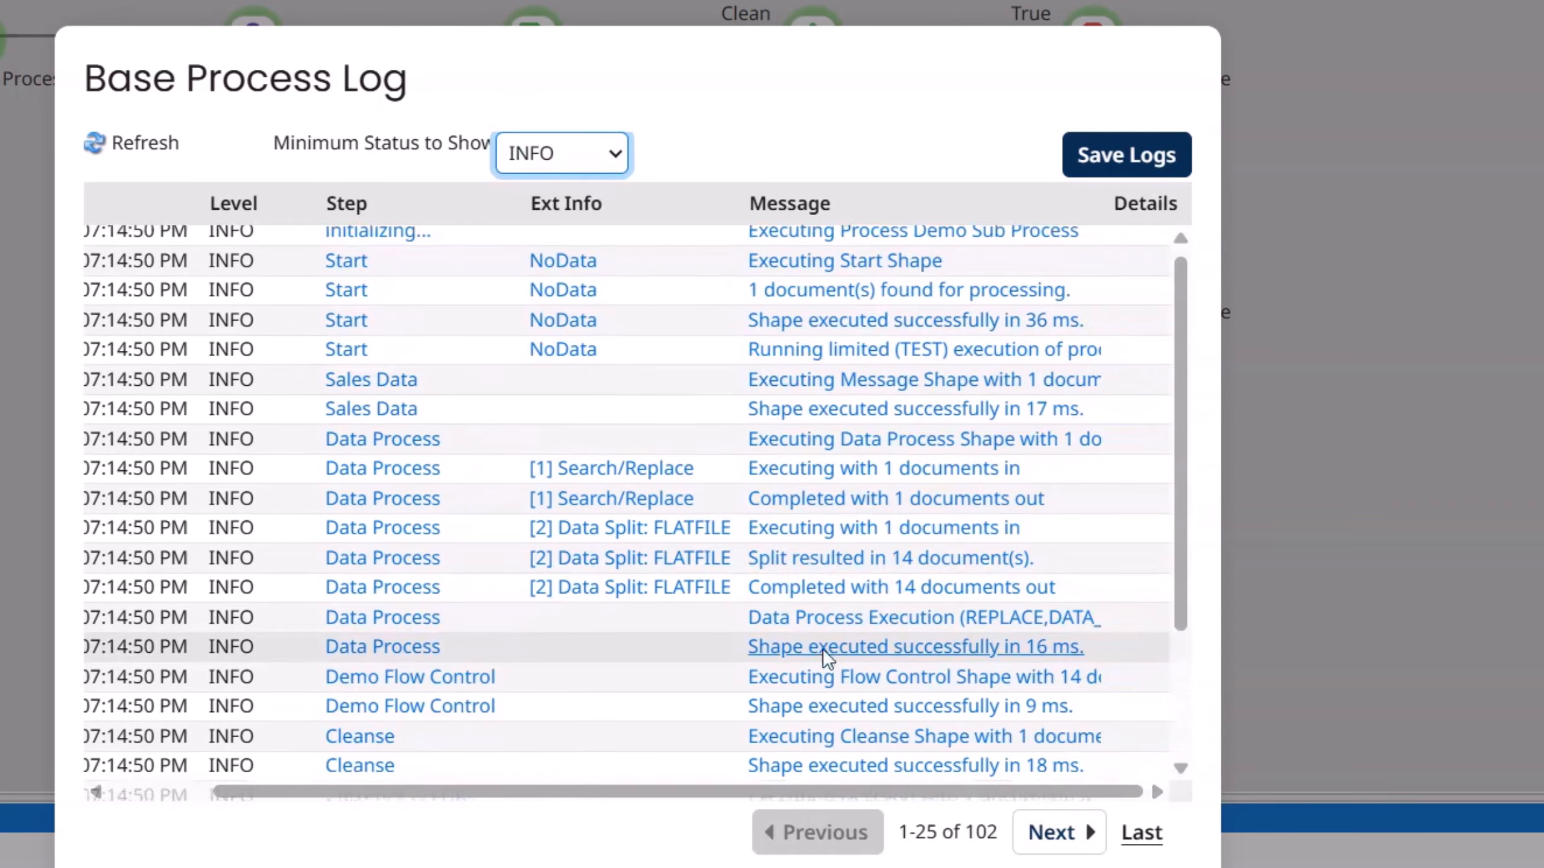
pyautogui.scroll(-3, 827, 657)
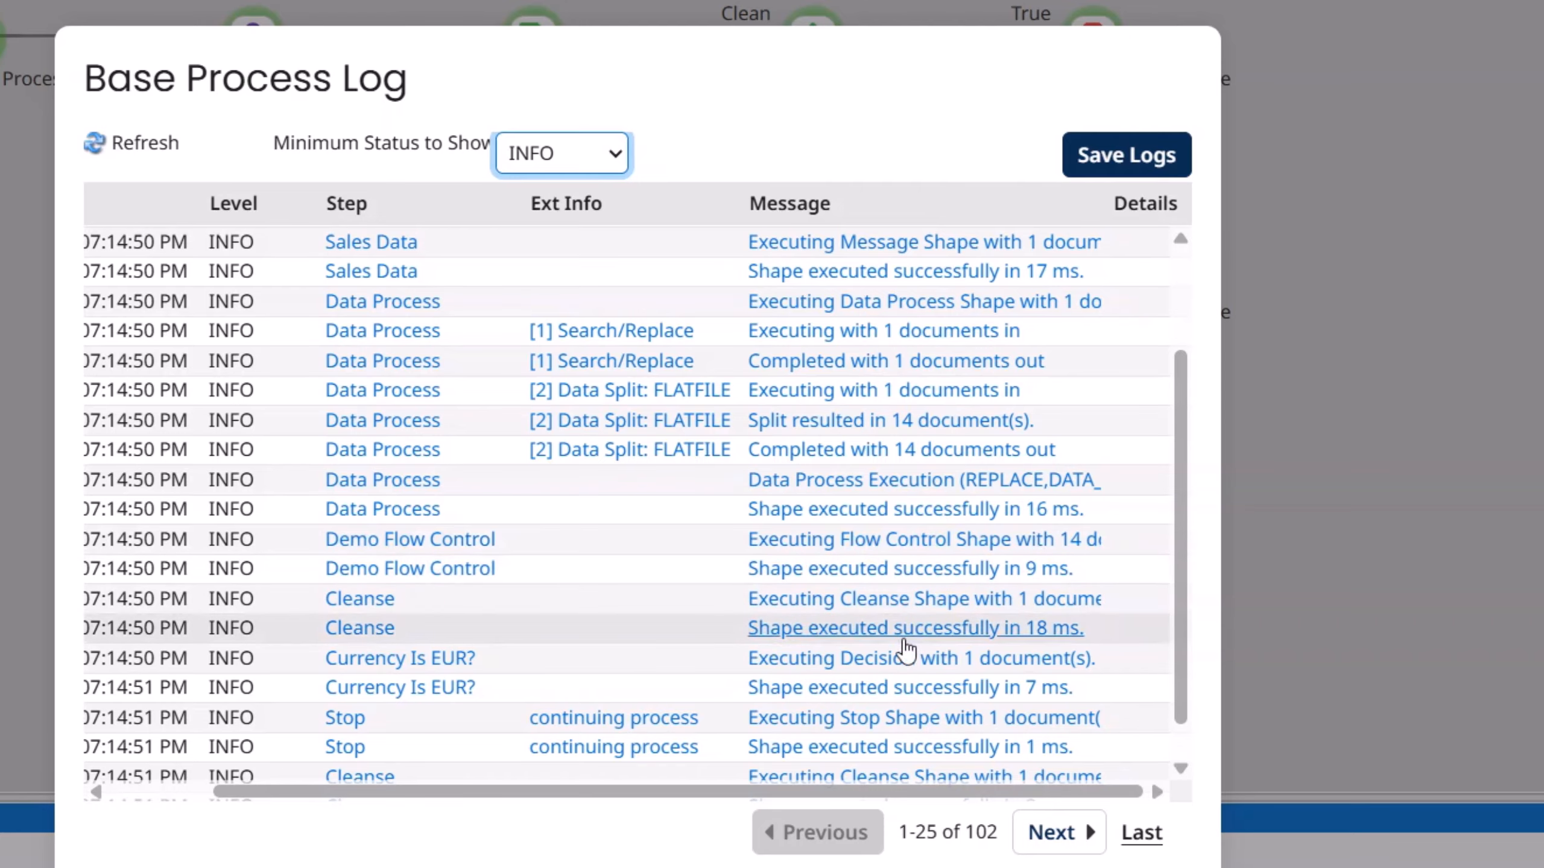
pyautogui.scroll(-1, 905, 648)
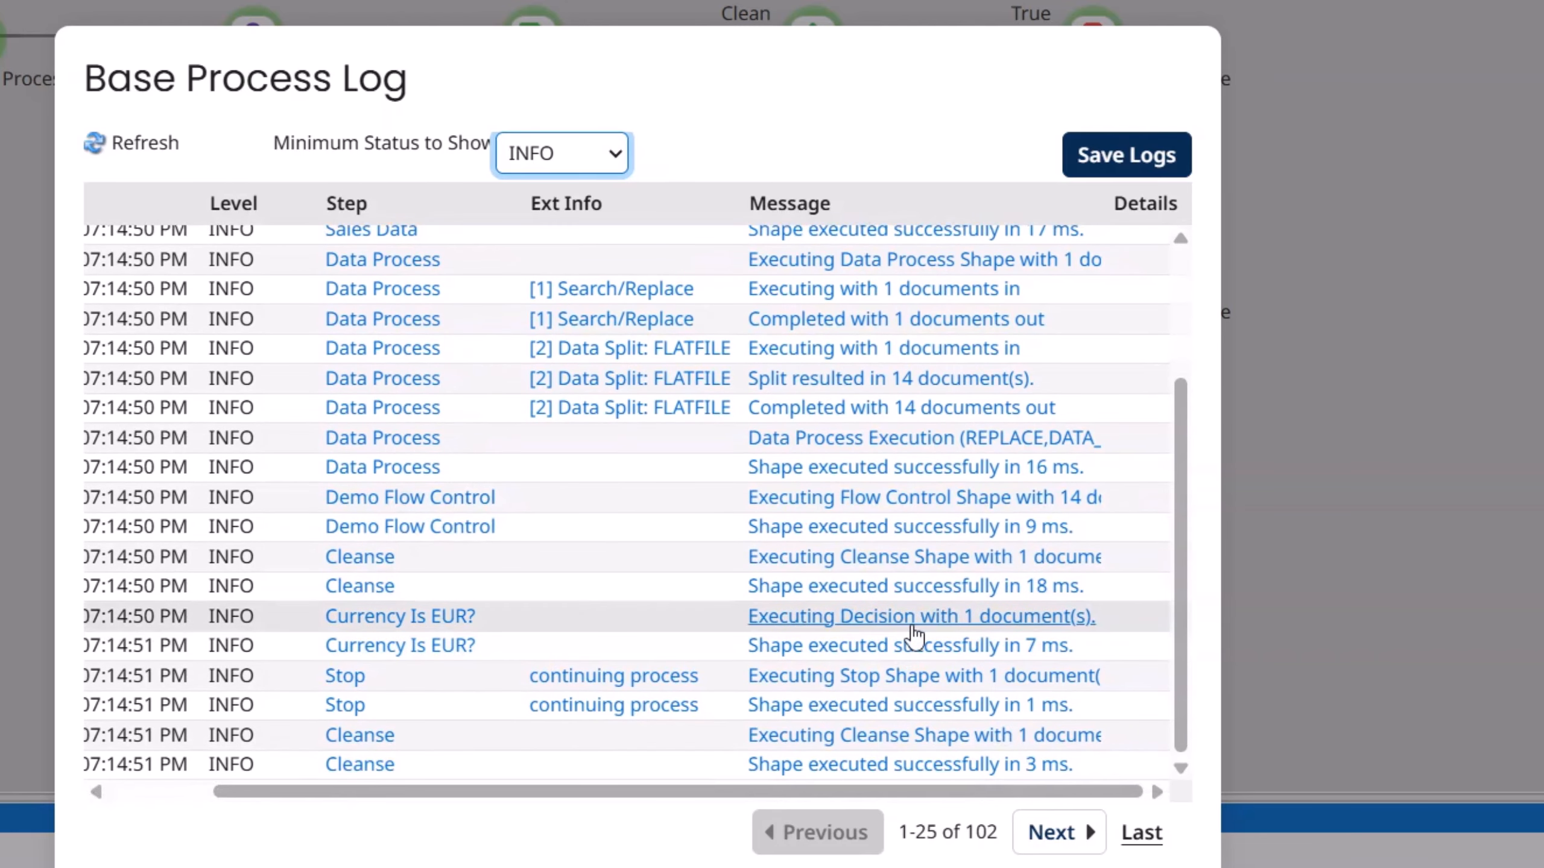
# - Read the full message of the first Currency Is EUR? entry about executing the decision
pyautogui.click(923, 621)
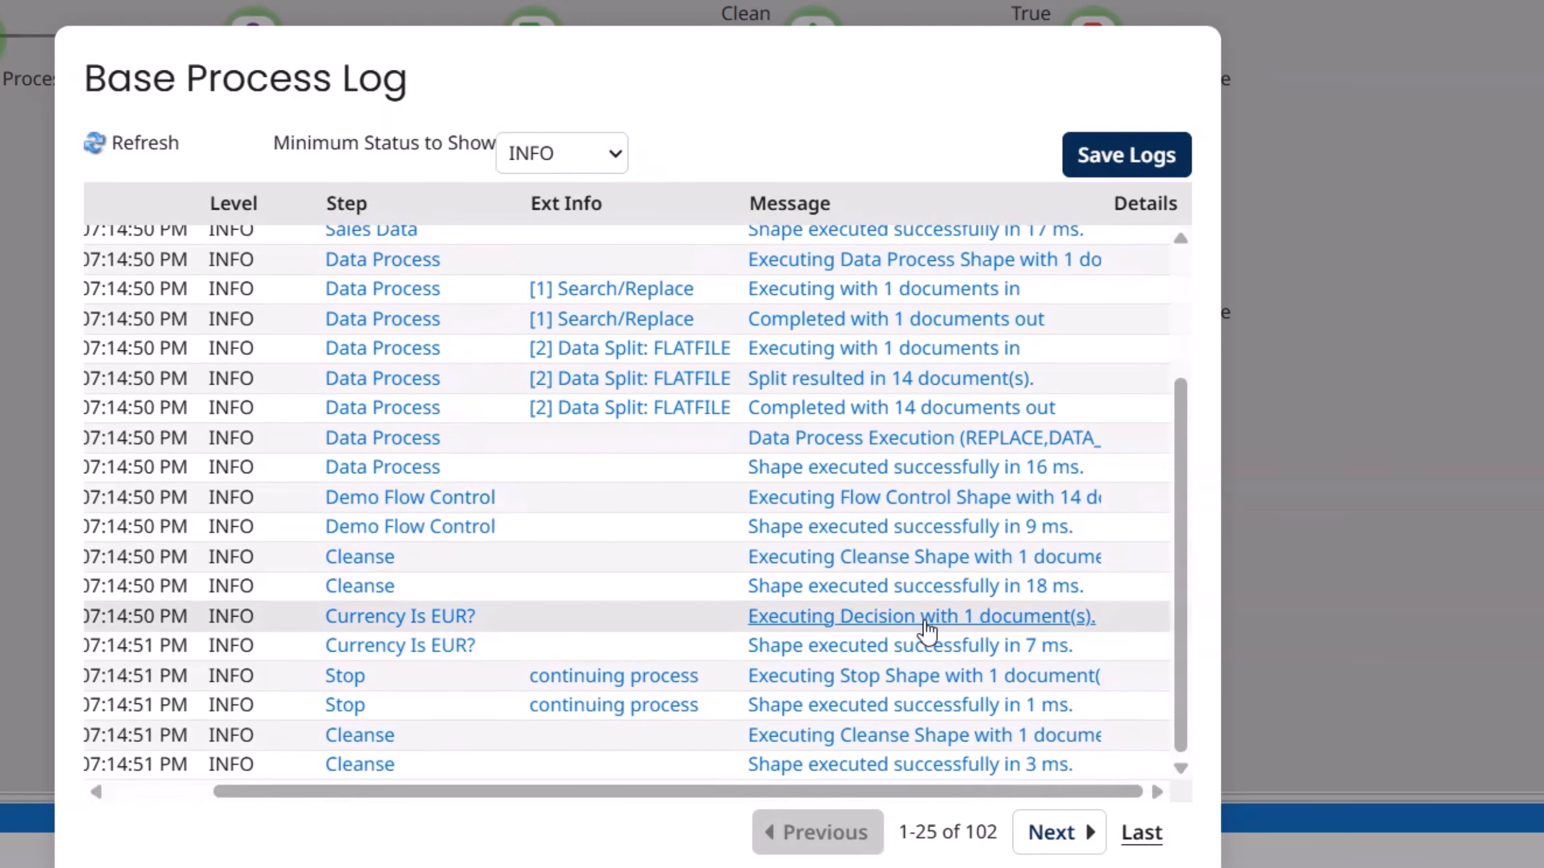
pyautogui.click(925, 618)
pyautogui.tripleClick(513, 228)
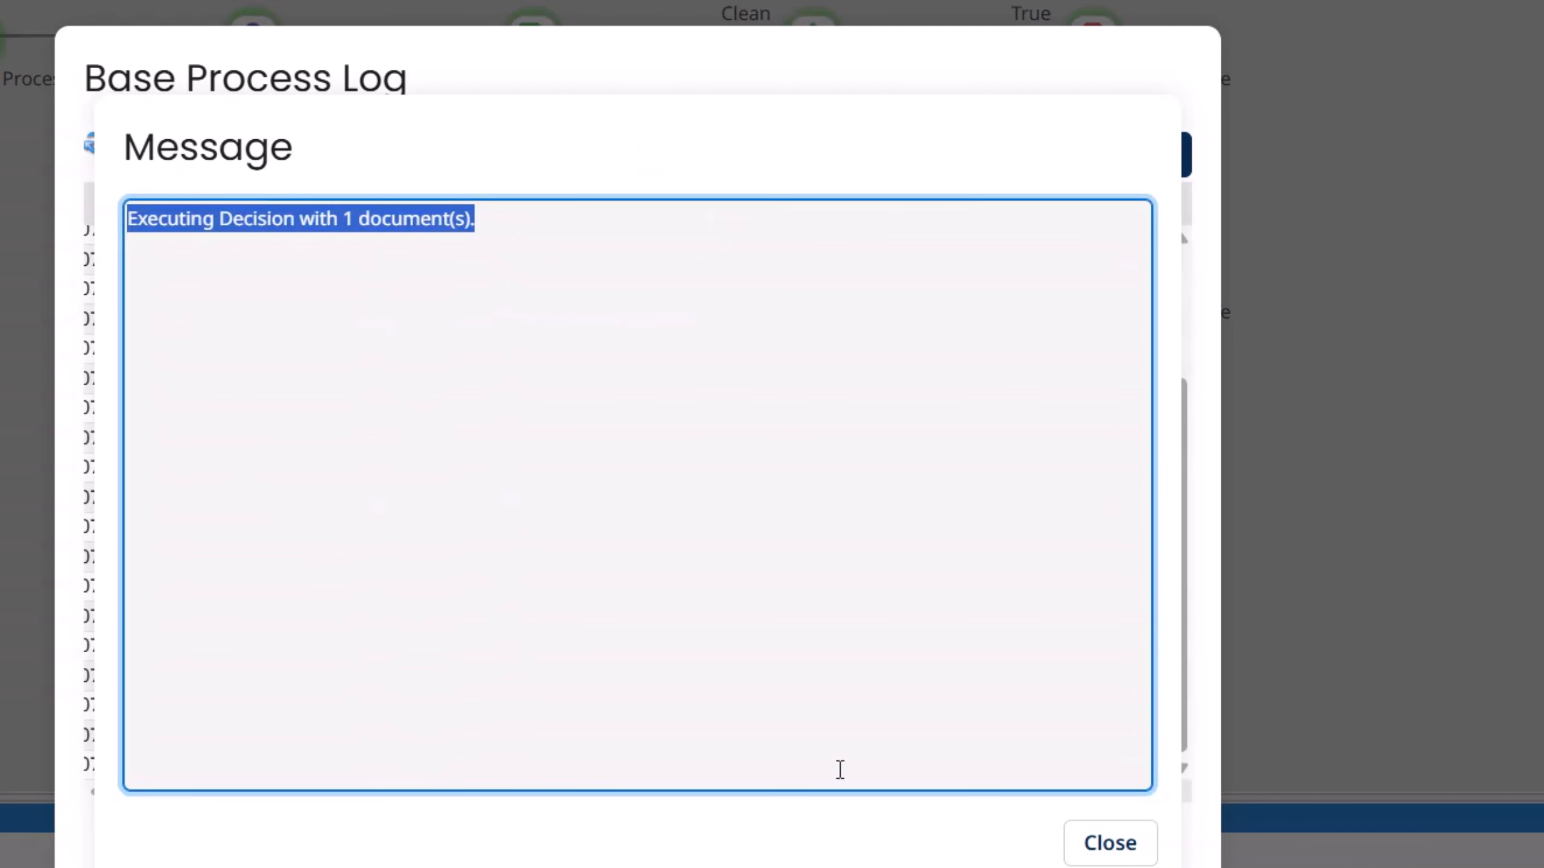
pyautogui.click(1099, 845)
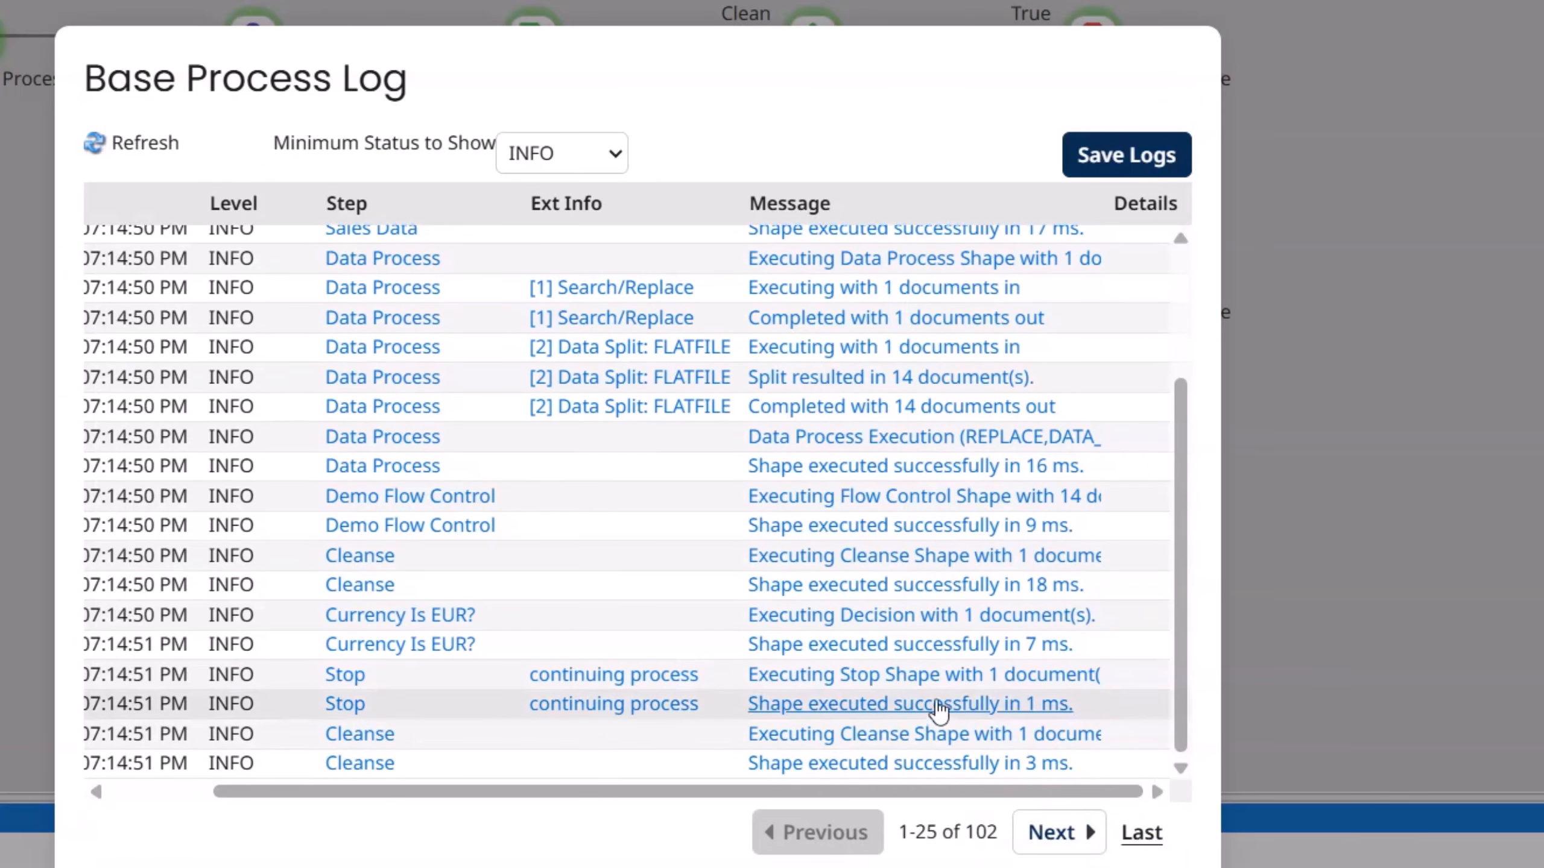
# - Read the full message of the Cleanse execution entry after the first Stop, and go to the log's next page
pyautogui.click(942, 735)
pyautogui.moveTo(535, 223); pyautogui.dragTo(125, 222)
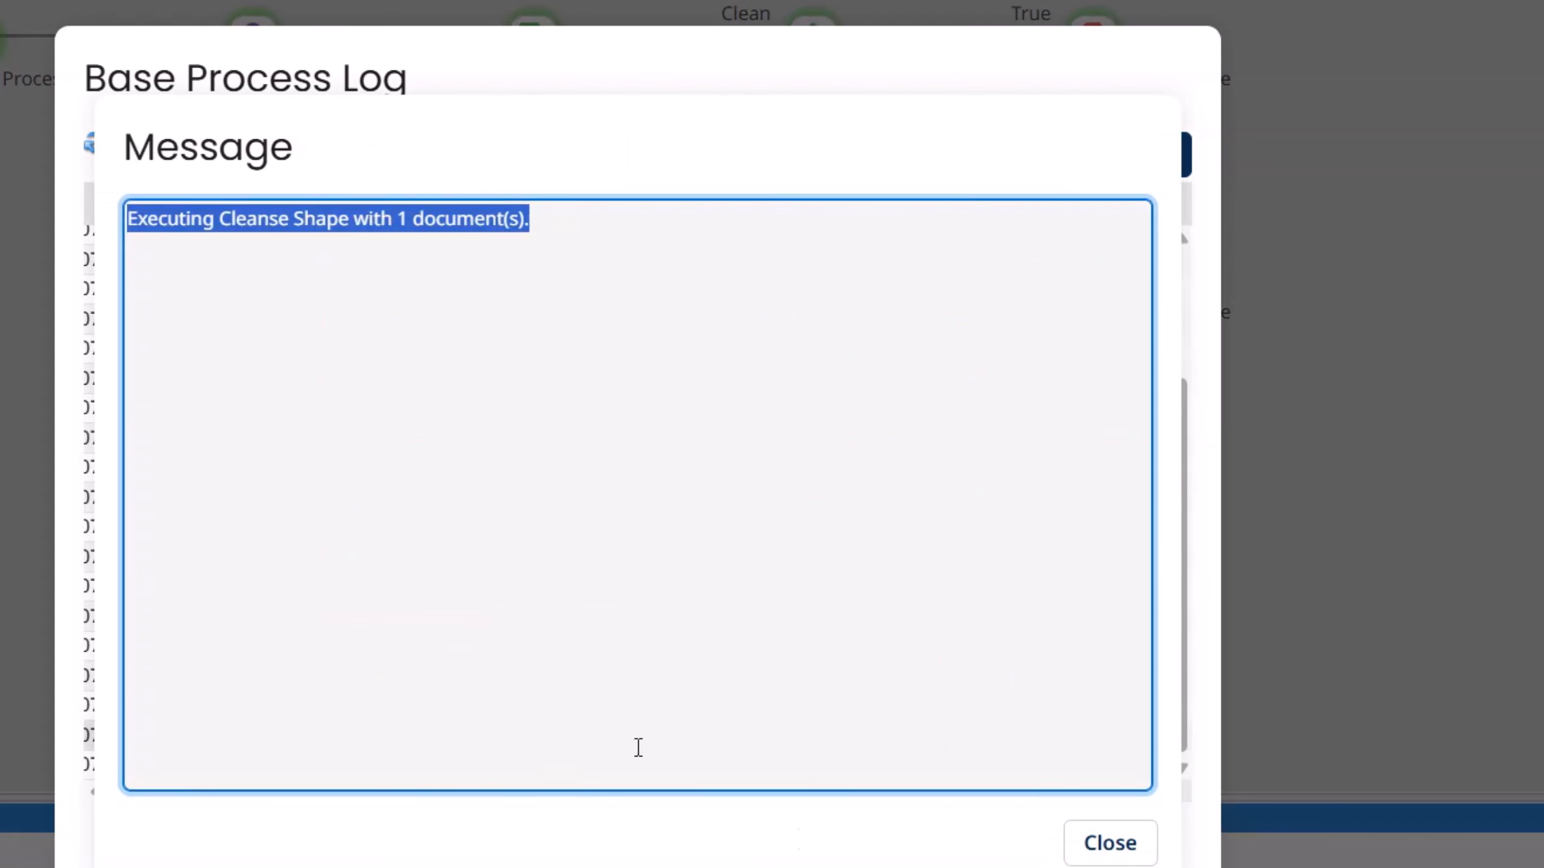
pyautogui.click(1088, 850)
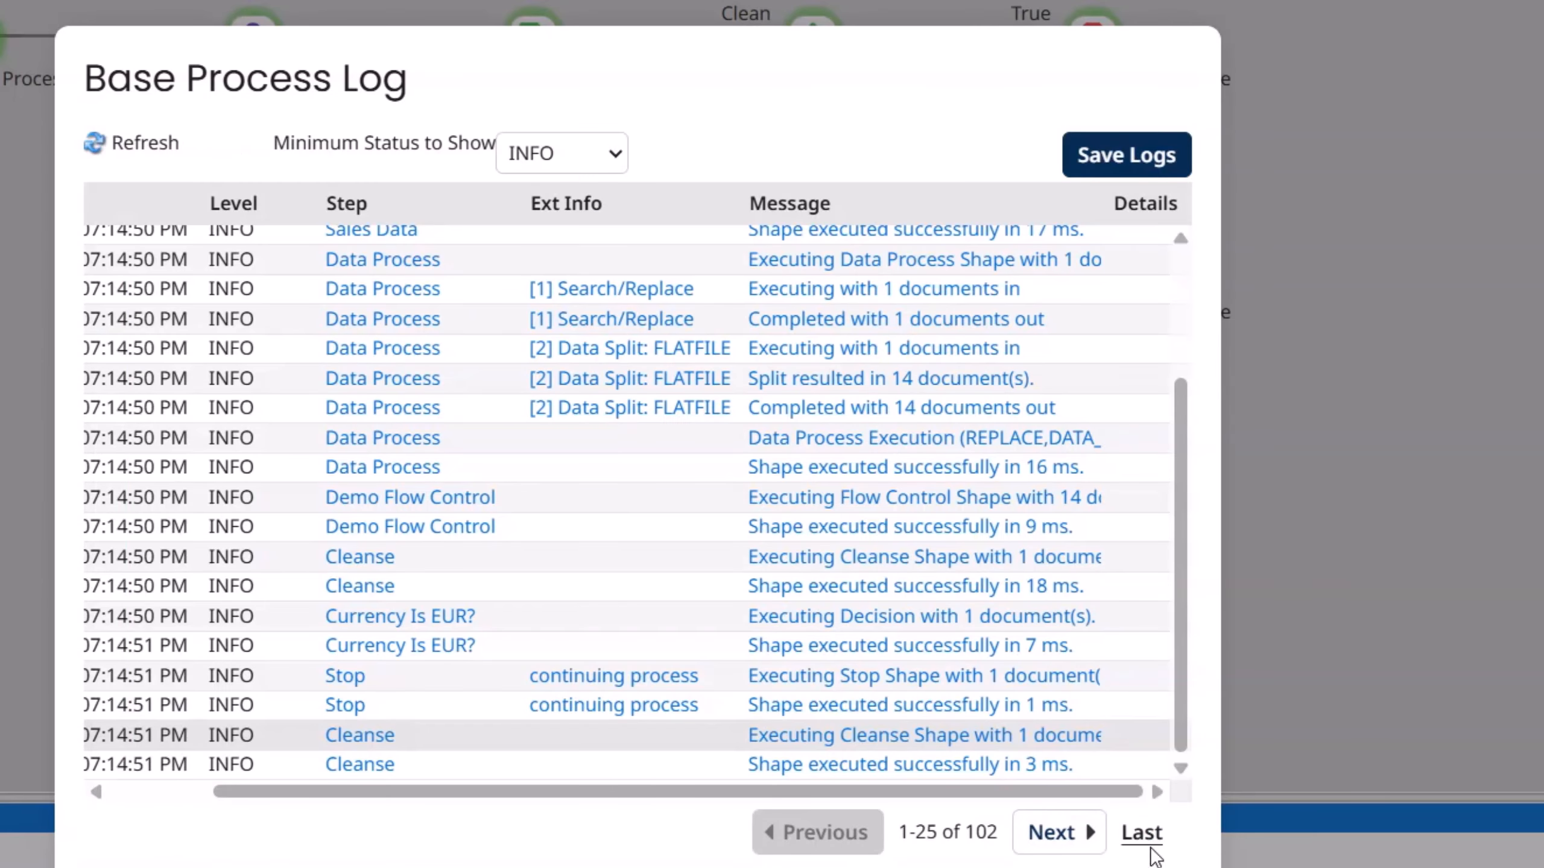
pyautogui.click(1071, 837)
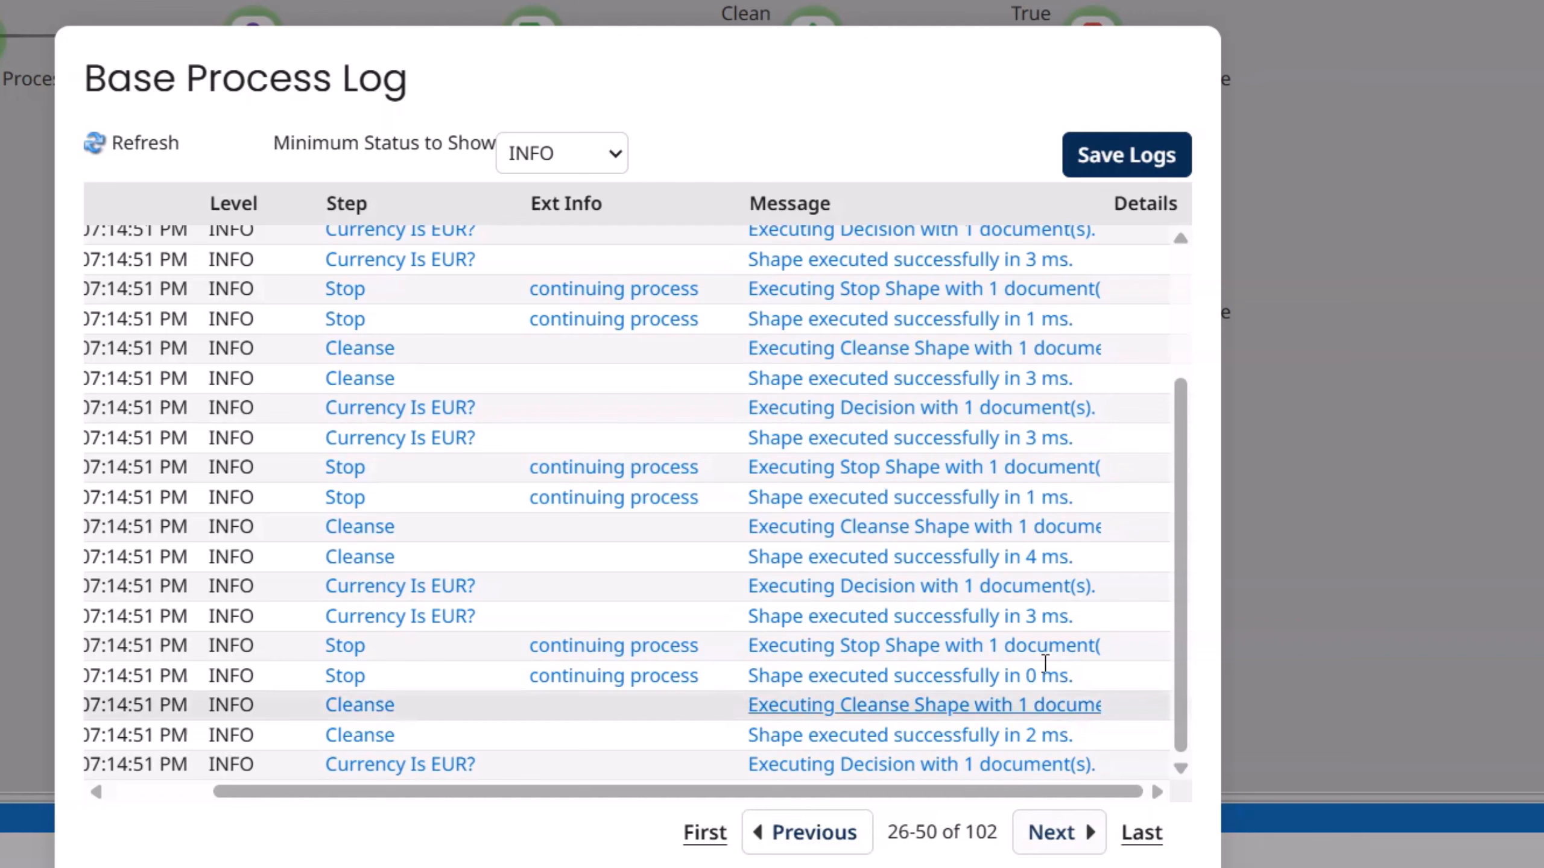
# - Read the full message of a Currency Is EUR? execution entry on the log's second page, and close the log
pyautogui.click(985, 414)
pyautogui.moveTo(509, 225); pyautogui.dragTo(234, 335)
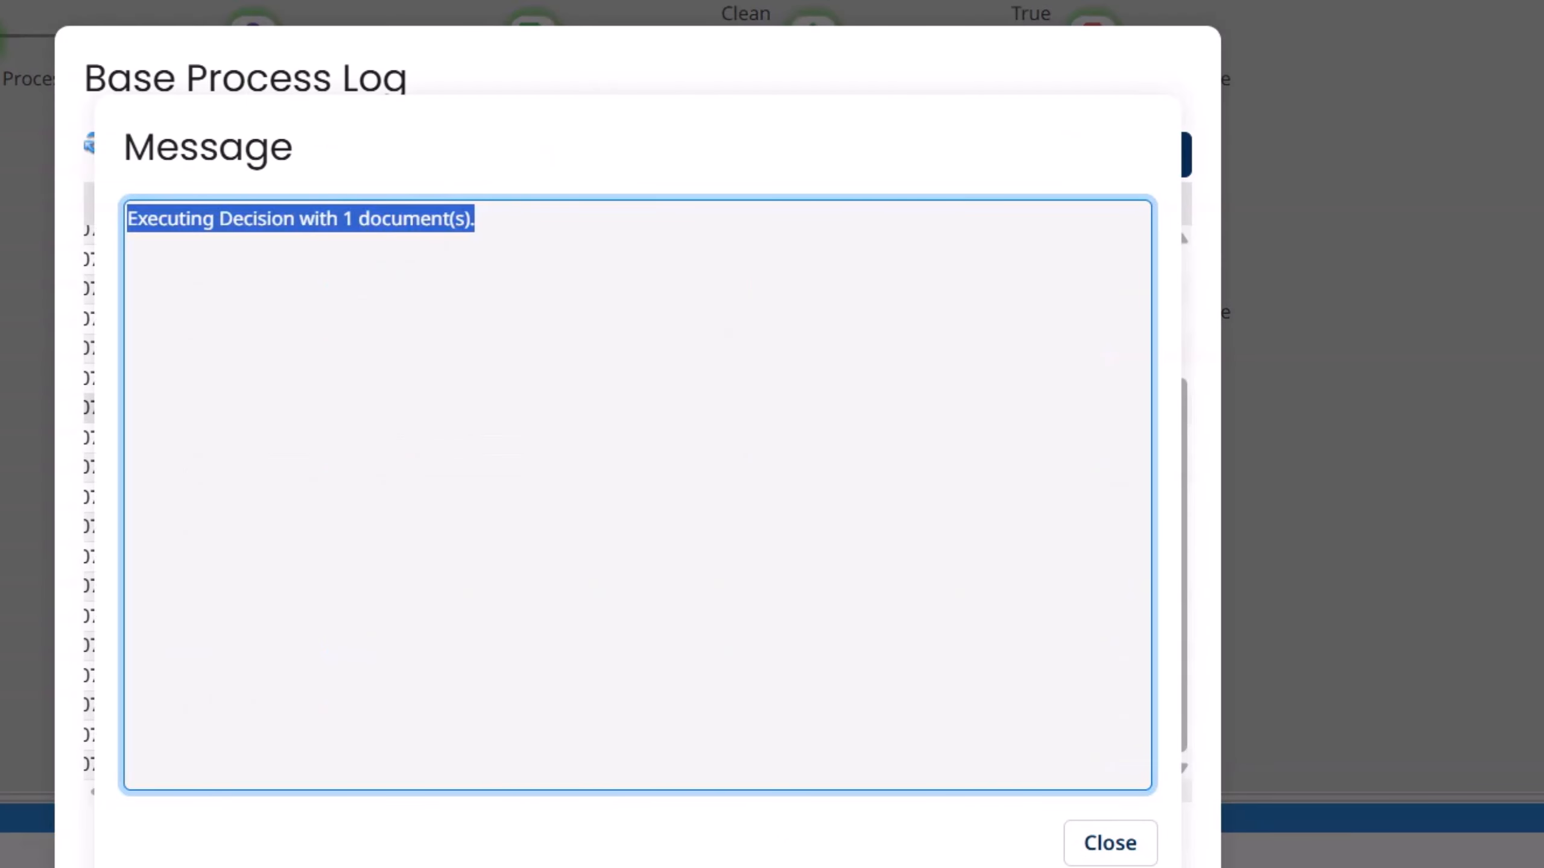
pyautogui.click(1110, 843)
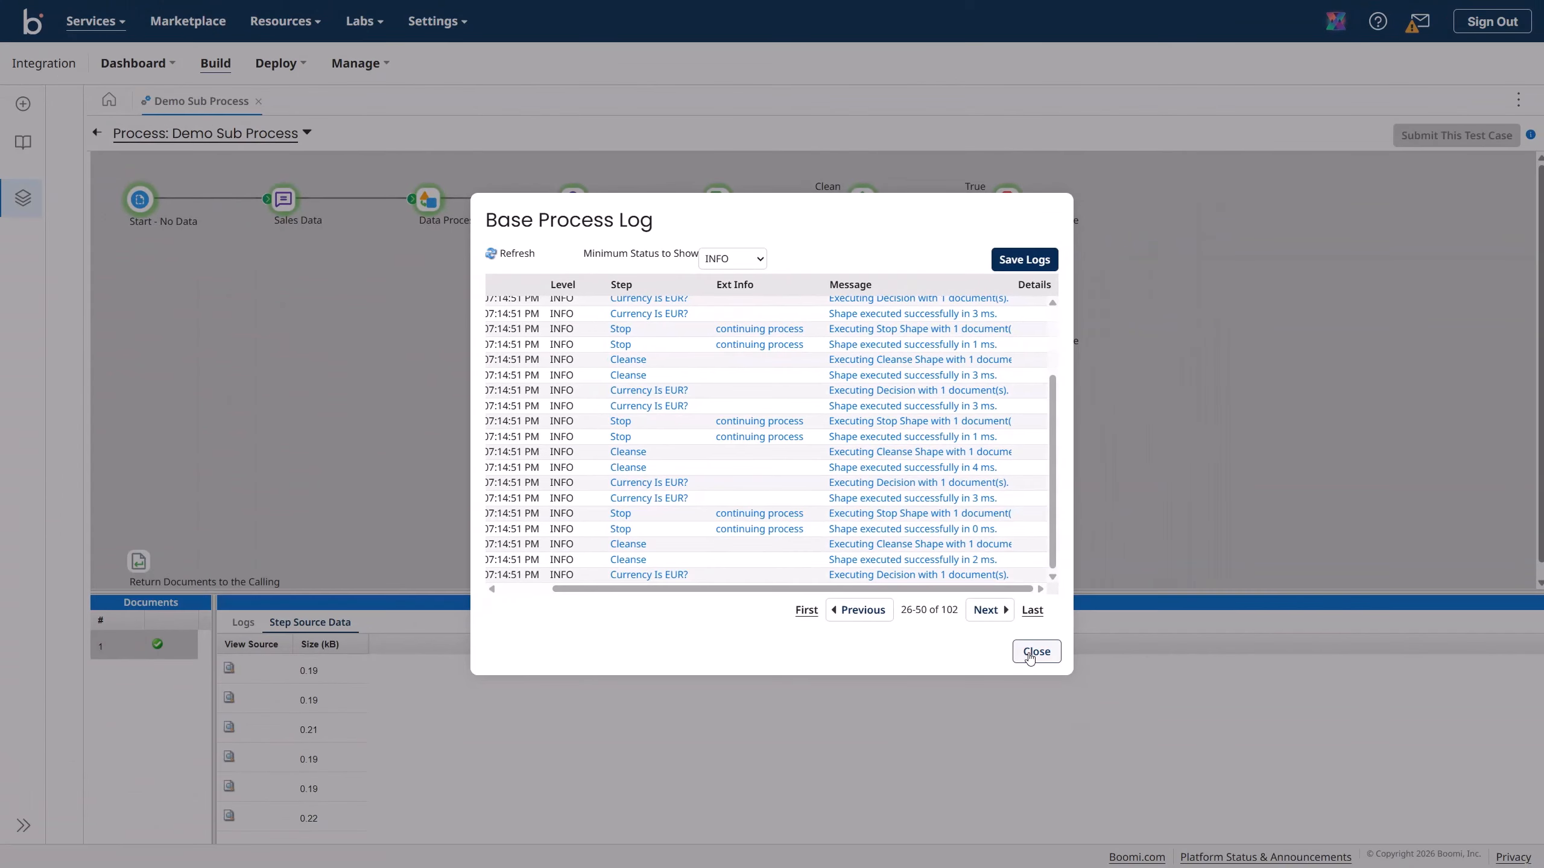
pyautogui.click(1050, 703)
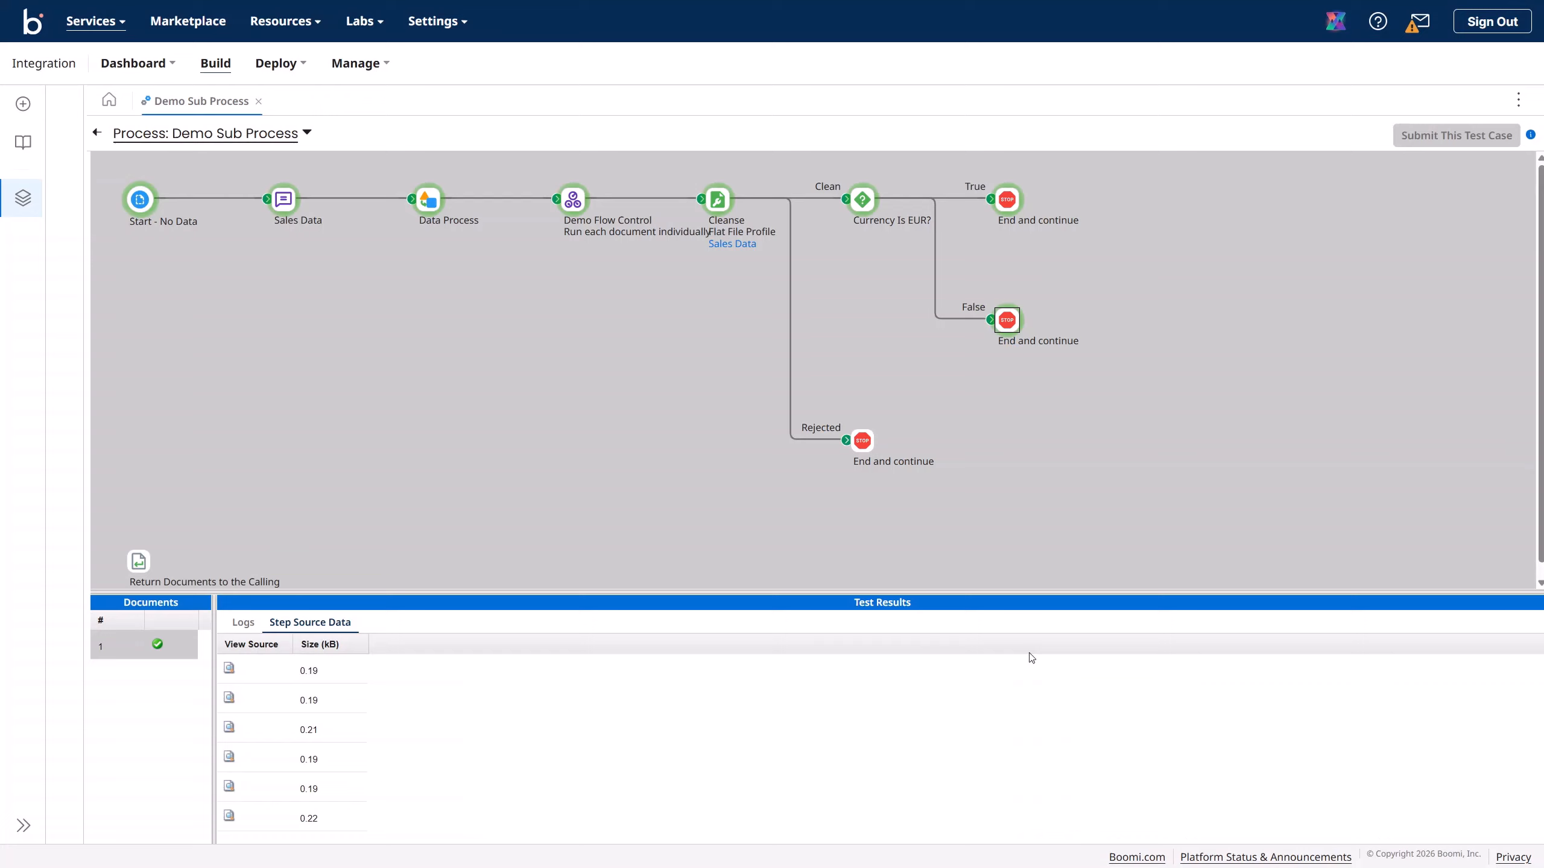
# - Return to the process canvas and set the Demo Flow Control step to run as batches of 4 documents
pyautogui.click(96, 133)
pyautogui.click(873, 242)
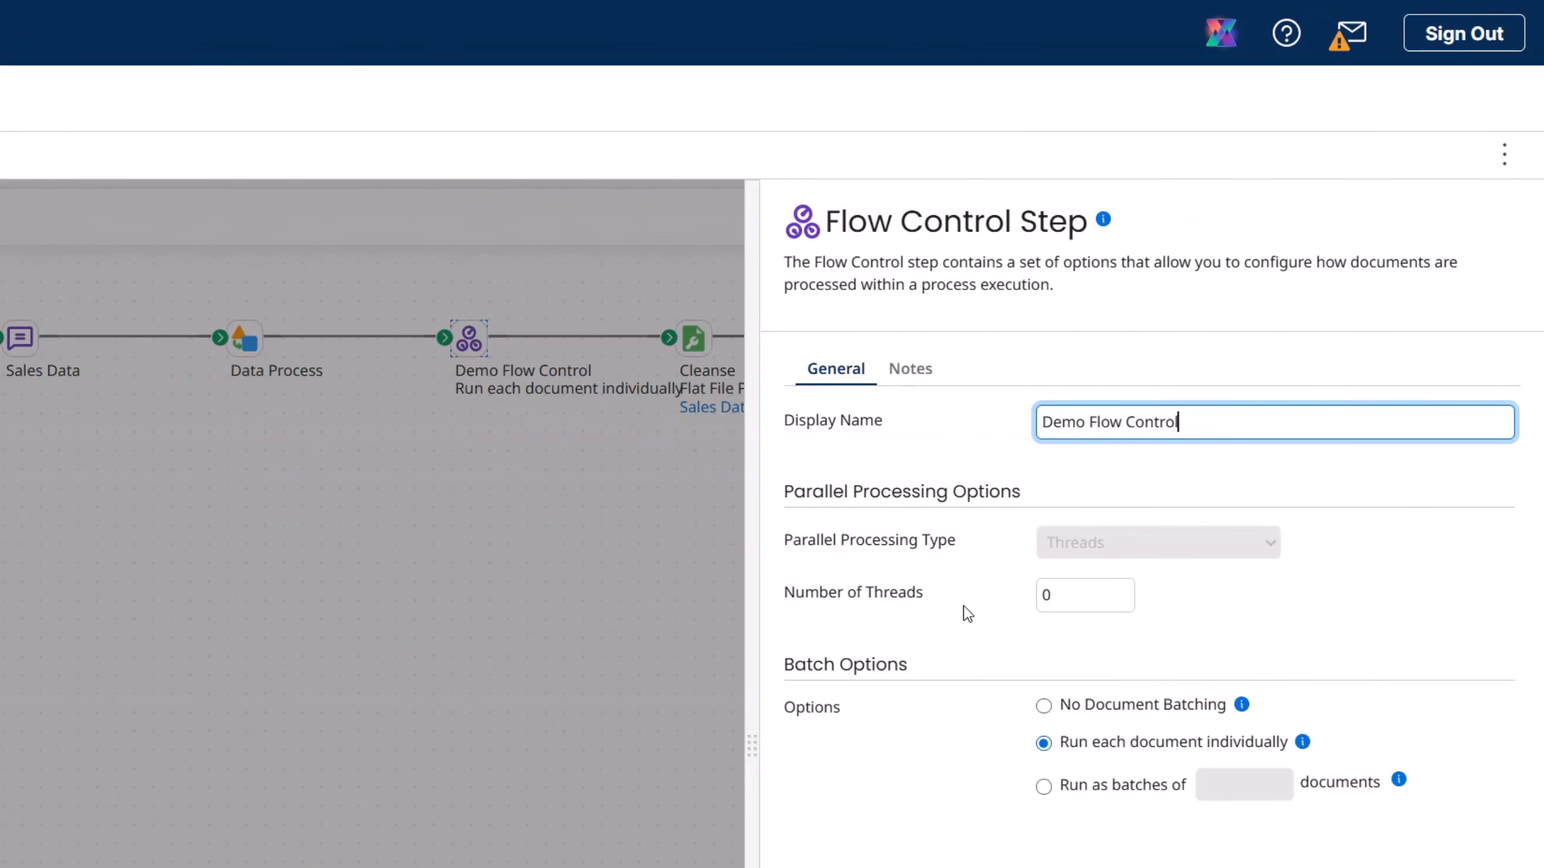
pyautogui.click(1043, 786)
pyautogui.click(1227, 787)
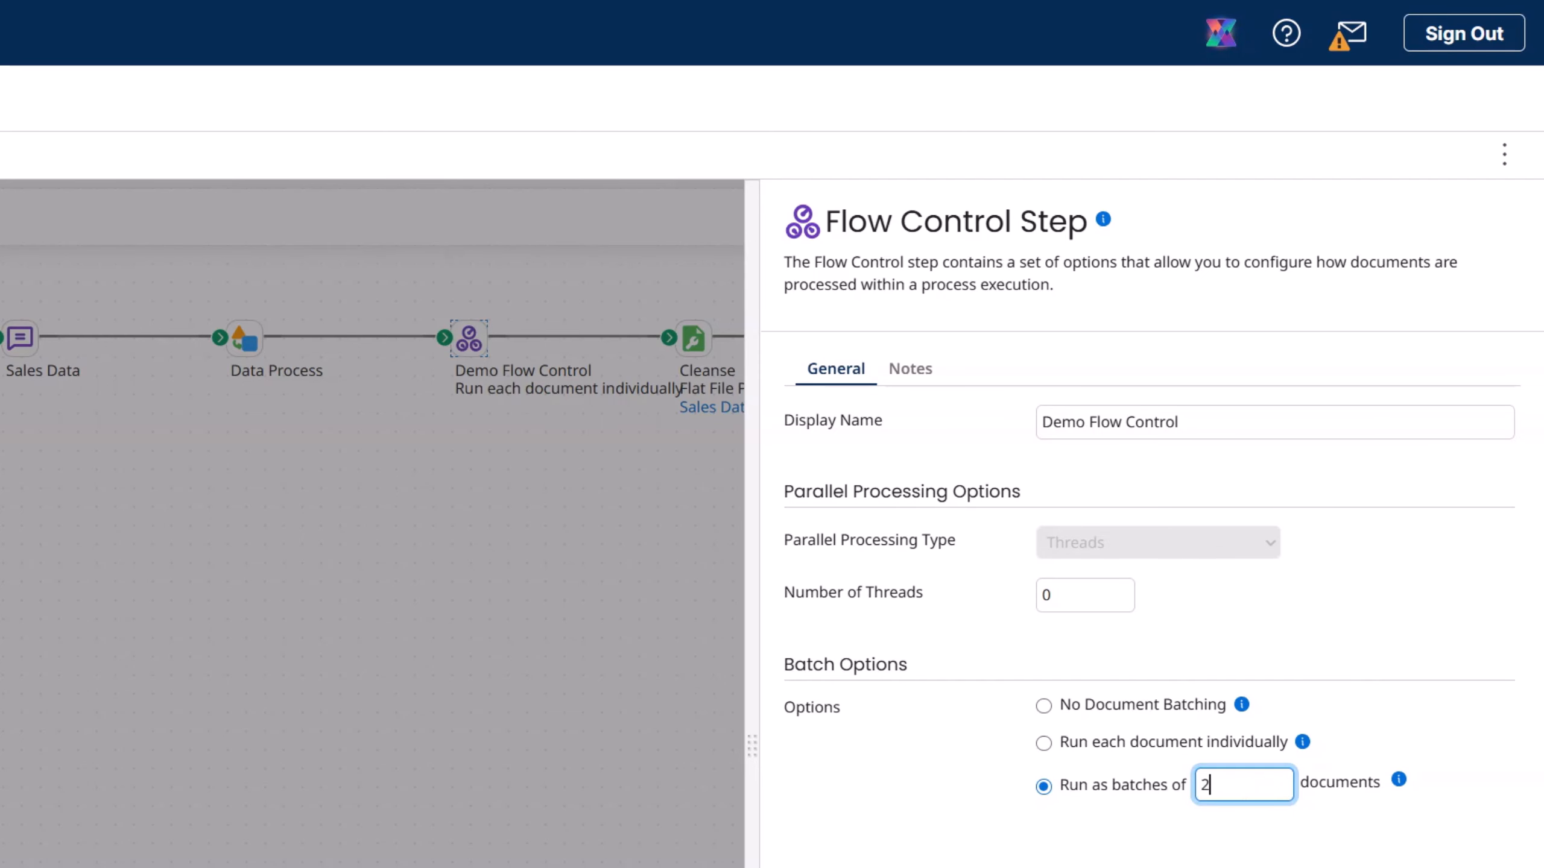
pyautogui.hotkey('ctrl', 'a')
pyautogui.write('4')
pyautogui.click(1483, 818)
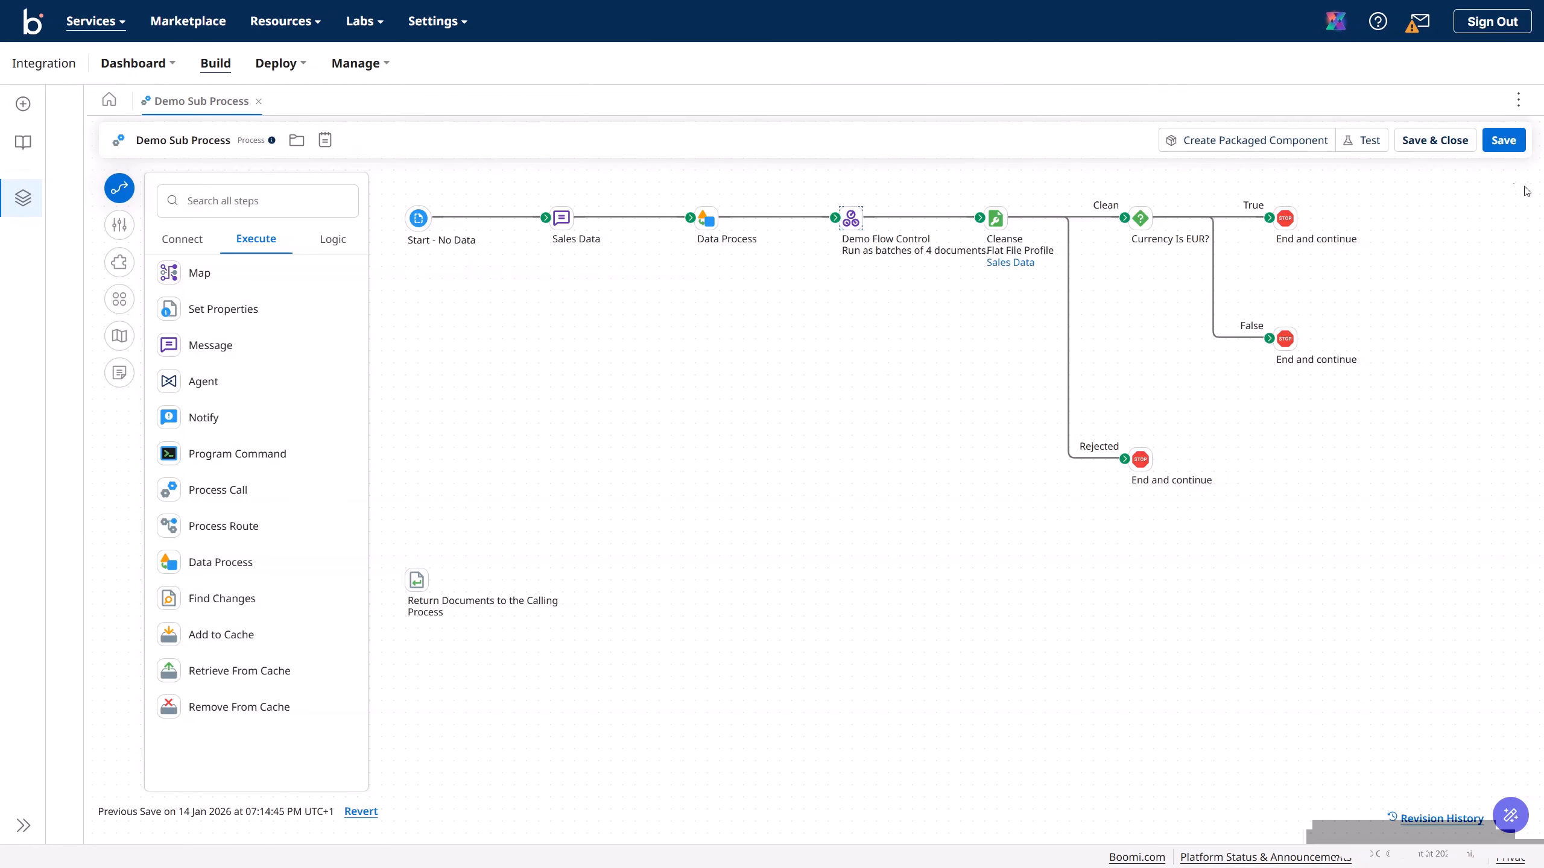
# - Save Demo Sub Process and run a new test on Data Koon TEST
pyautogui.click(1505, 145)
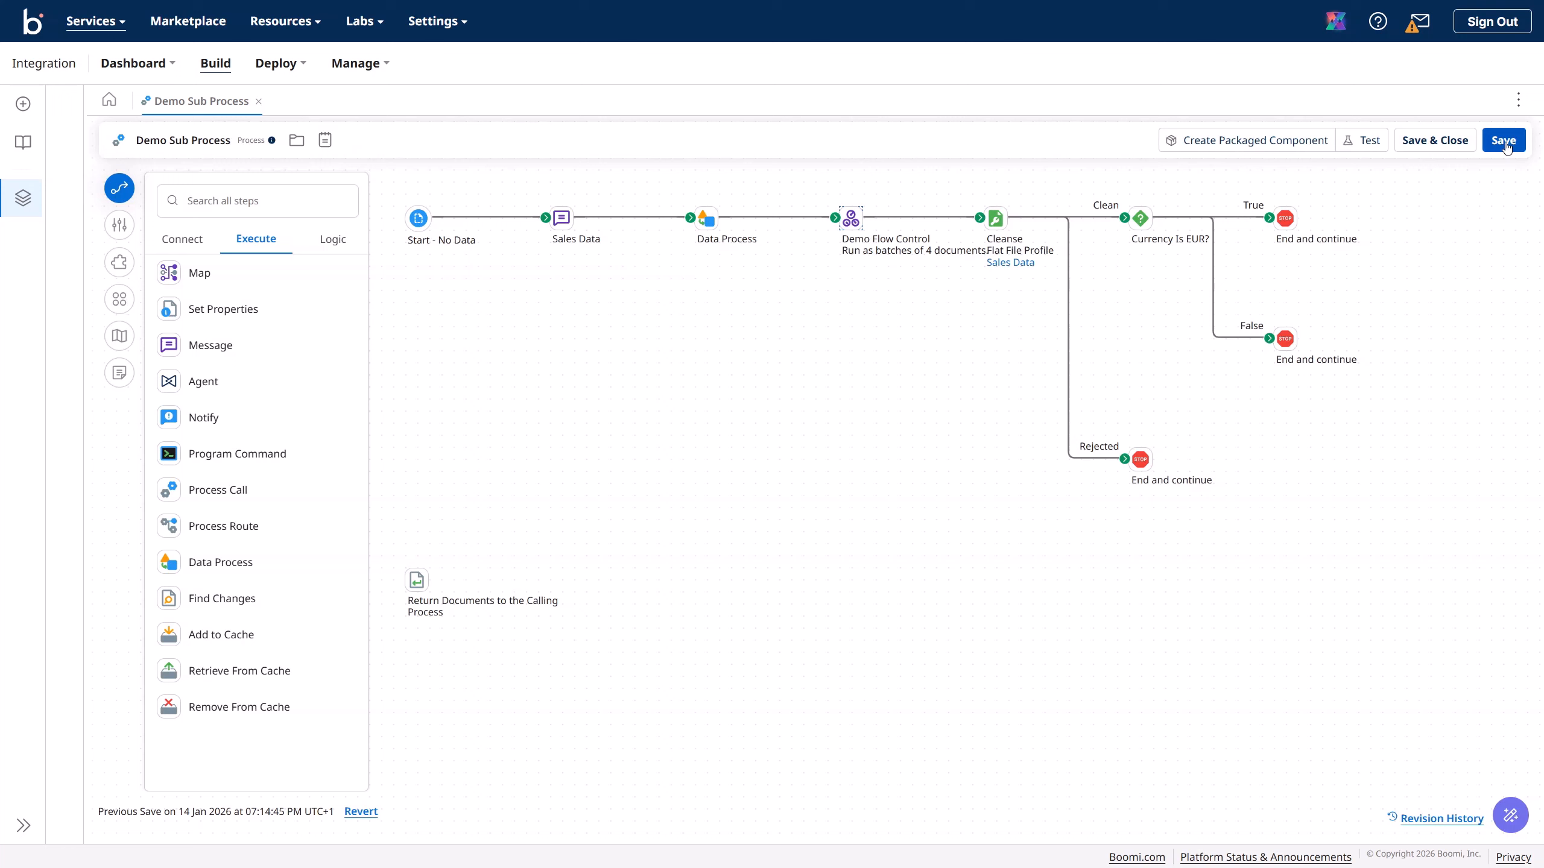
pyautogui.click(1367, 145)
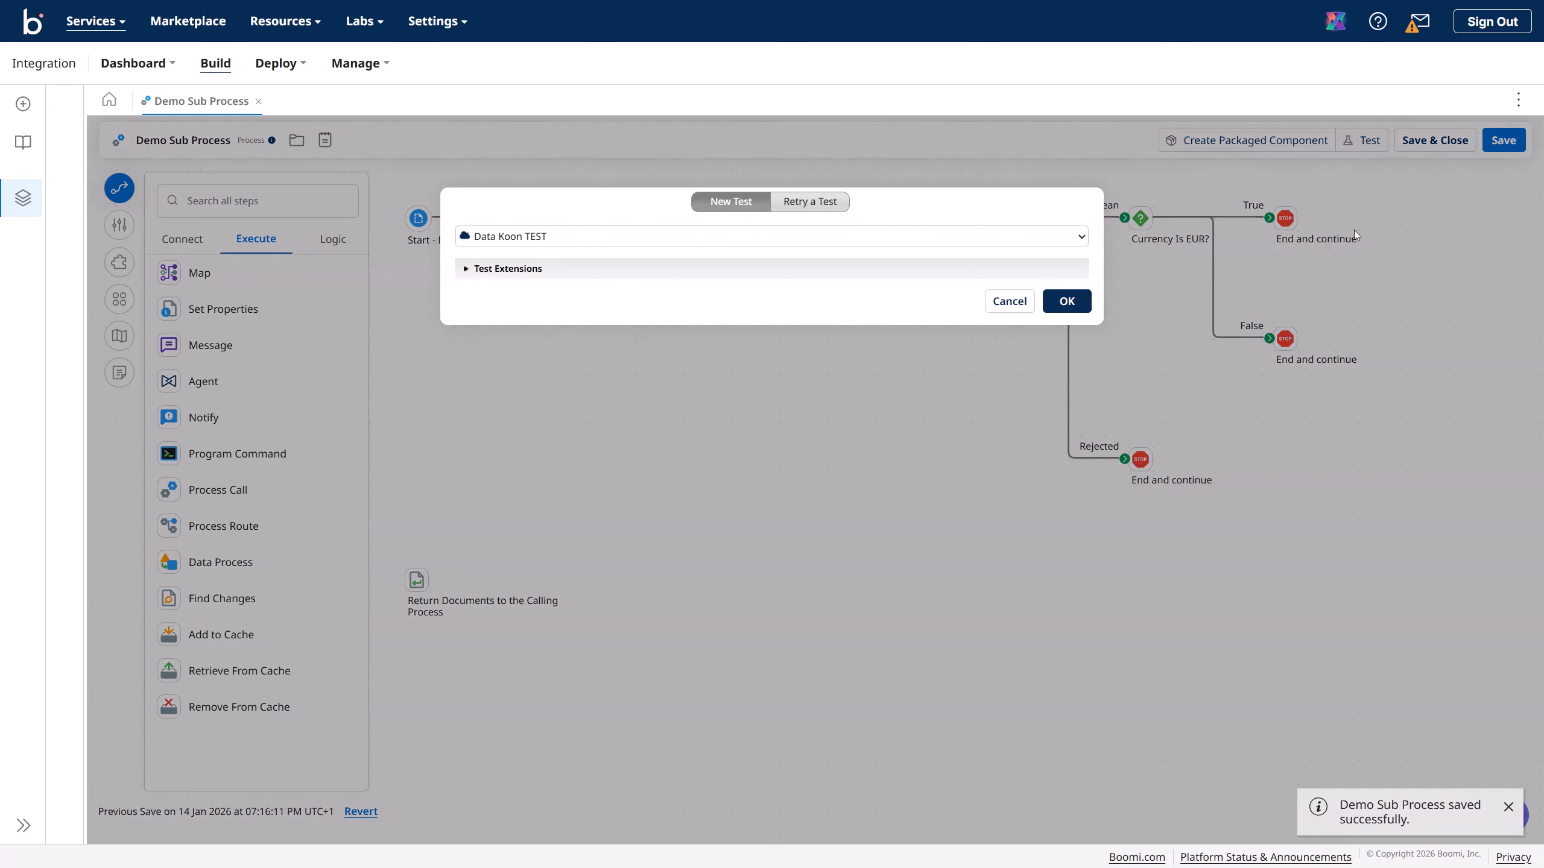
pyautogui.click(1068, 302)
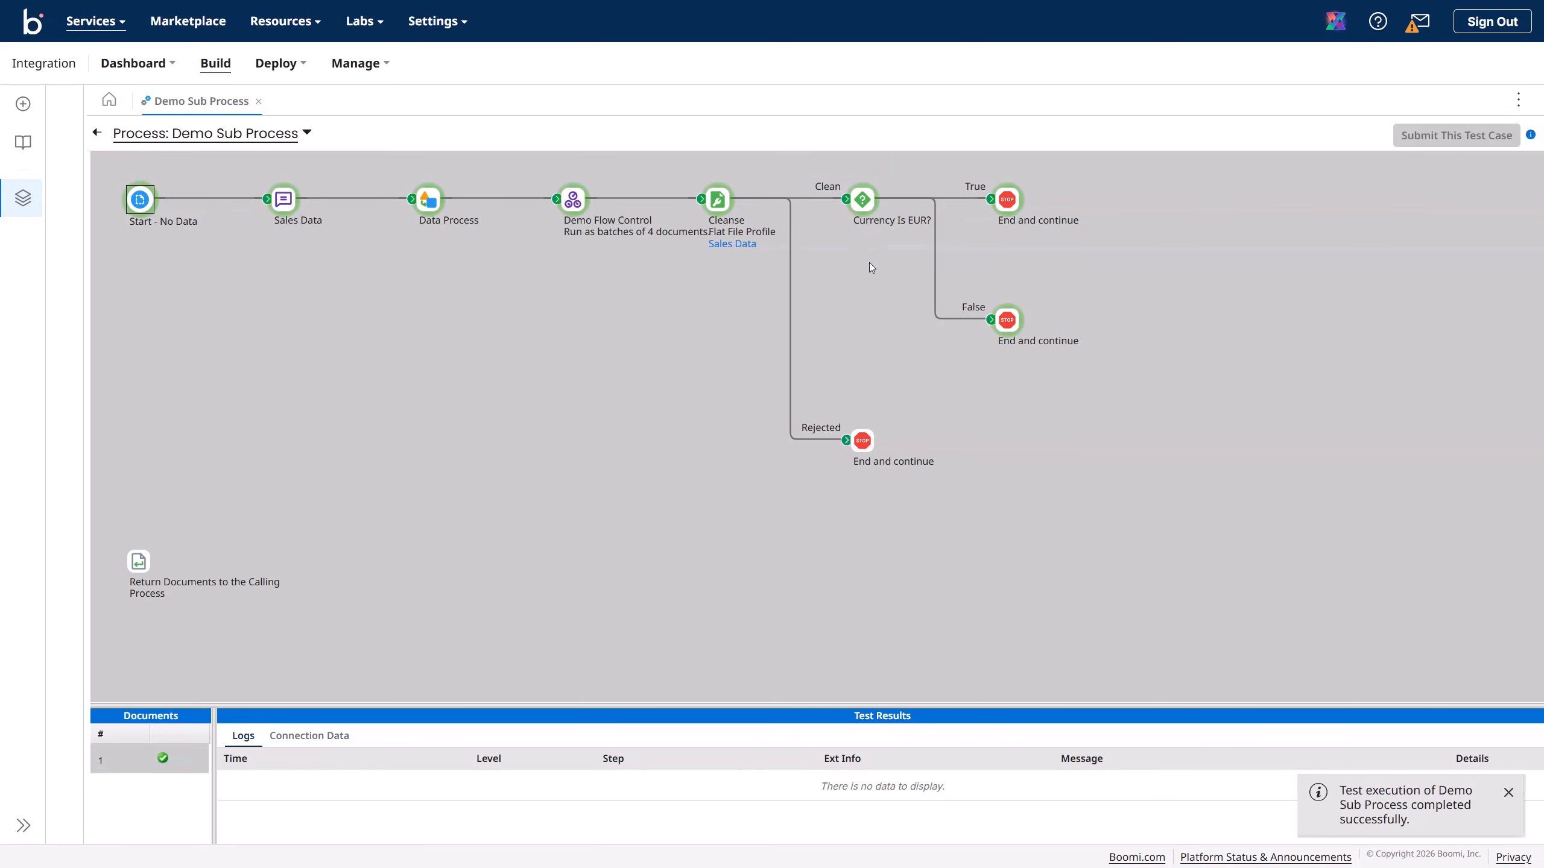
# - Enlarge the test results area and review the source documents of the True and False branches' End and continue steps
pyautogui.click(1000, 206)
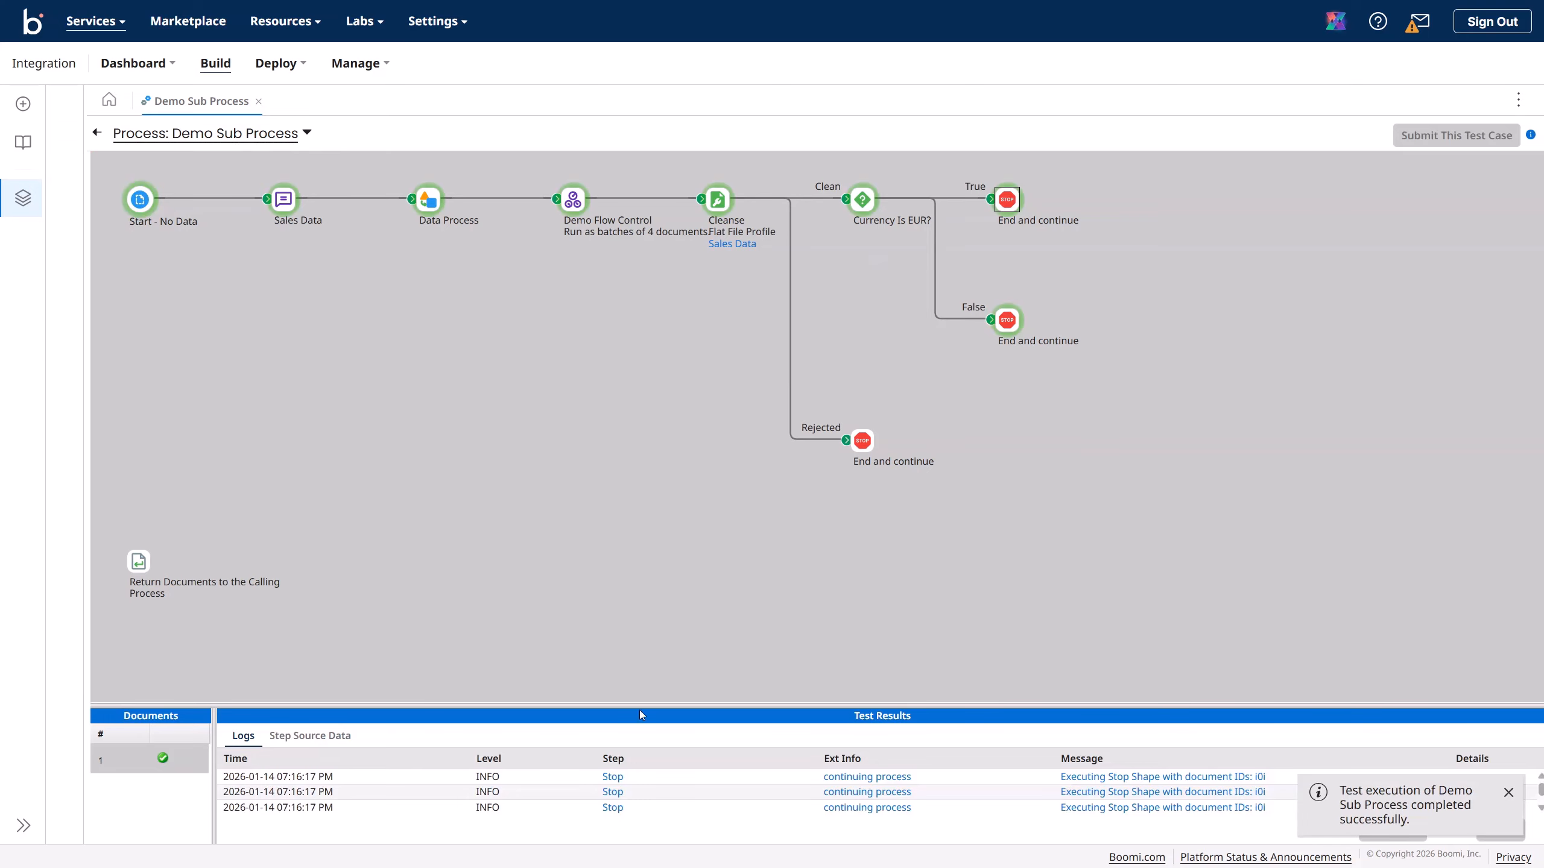
pyautogui.moveTo(639, 709); pyautogui.dragTo(663, 550)
pyautogui.click(310, 574)
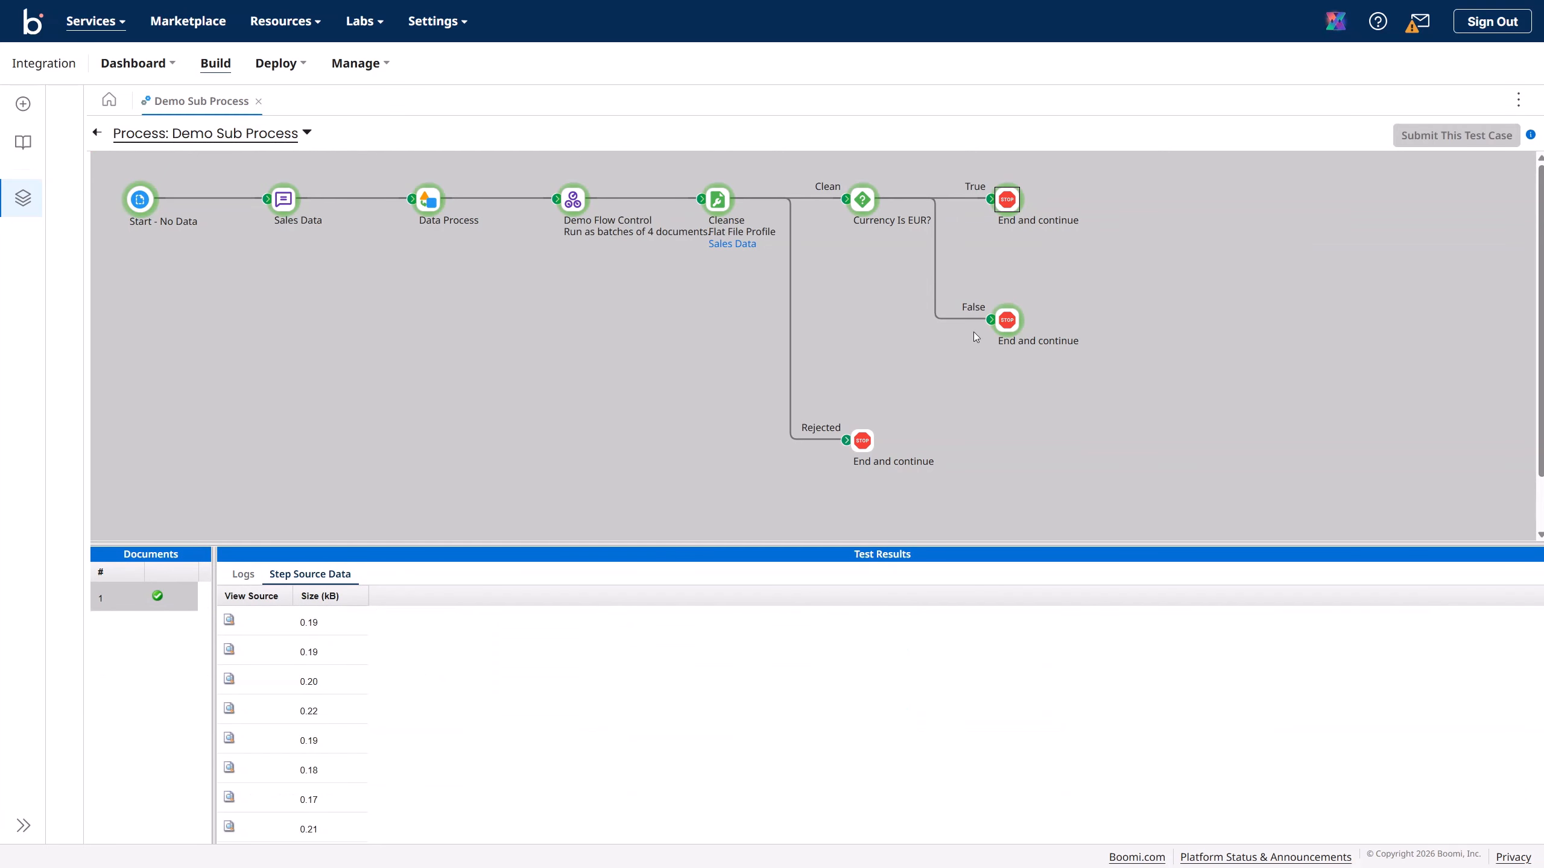
pyautogui.click(1008, 325)
# - View the new test's base process log with minimum status INFO and review its entries through the first Stop executions
pyautogui.click(306, 133)
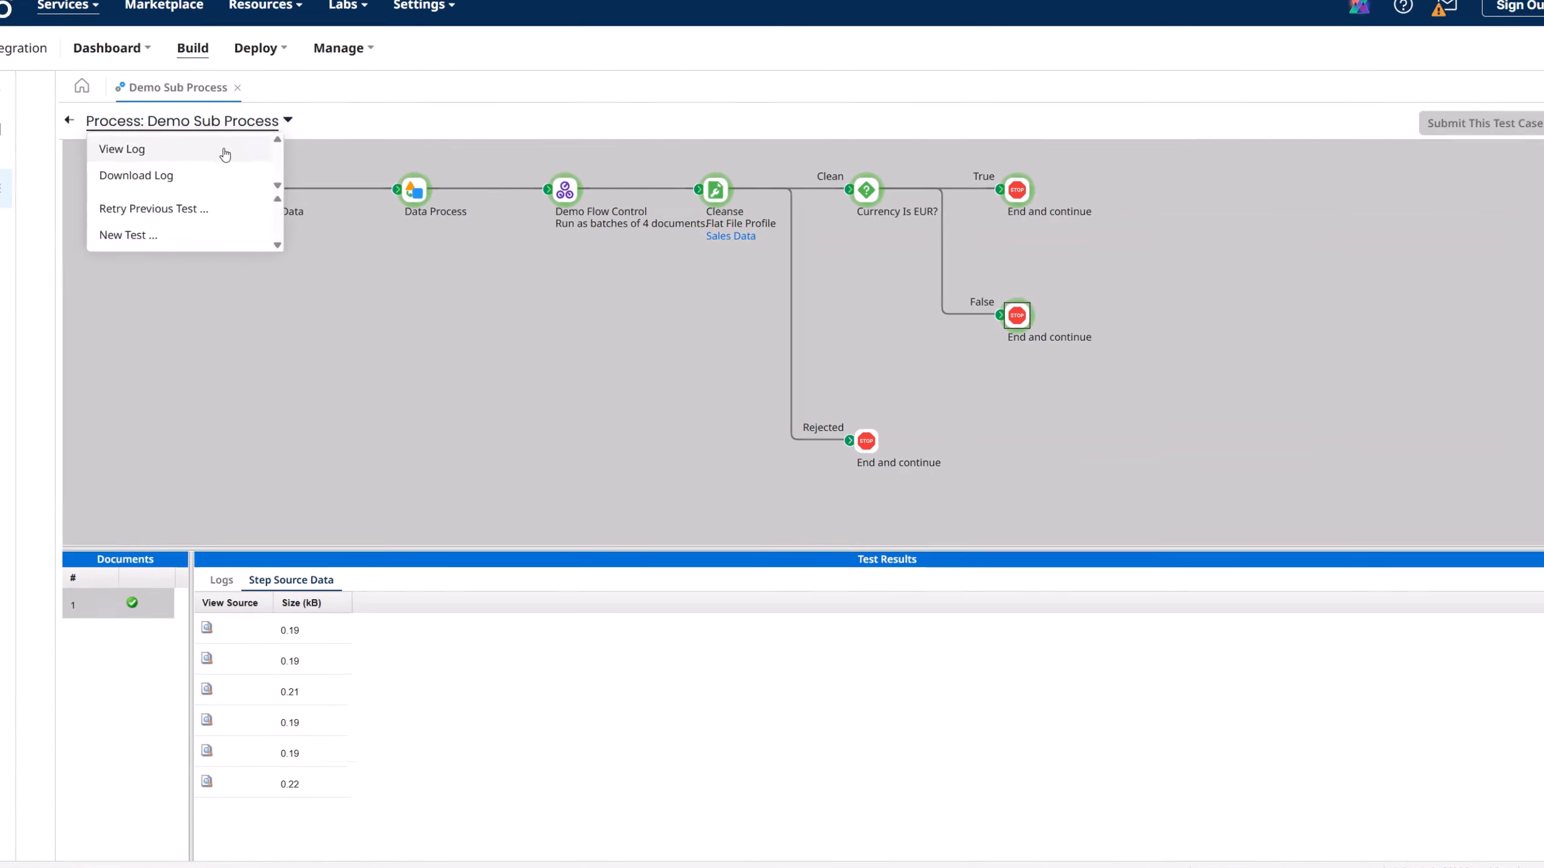
pyautogui.click(223, 158)
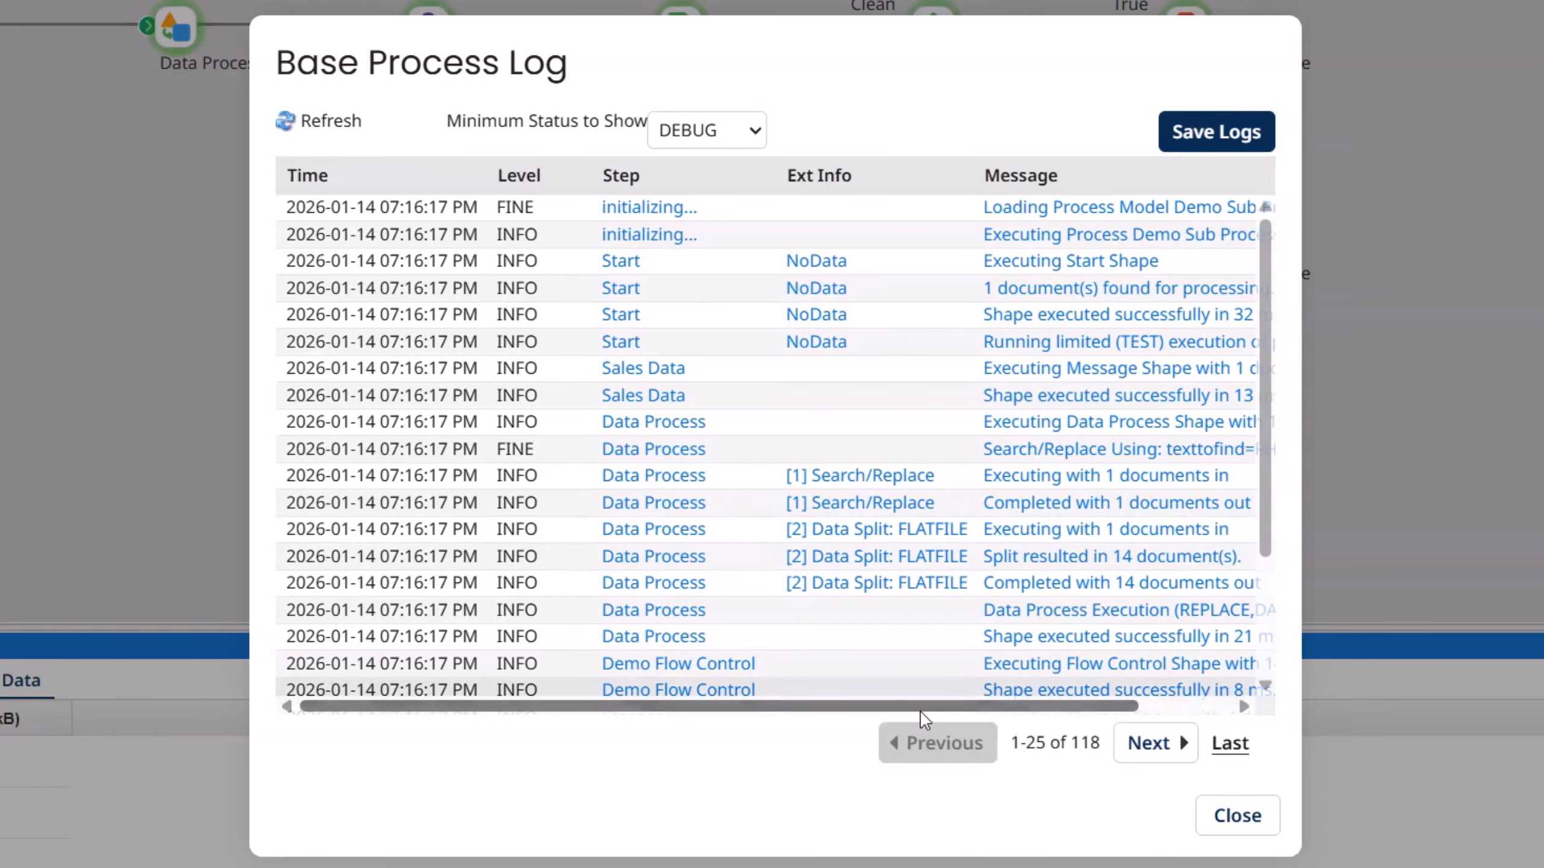
pyautogui.click(735, 130)
pyautogui.click(711, 201)
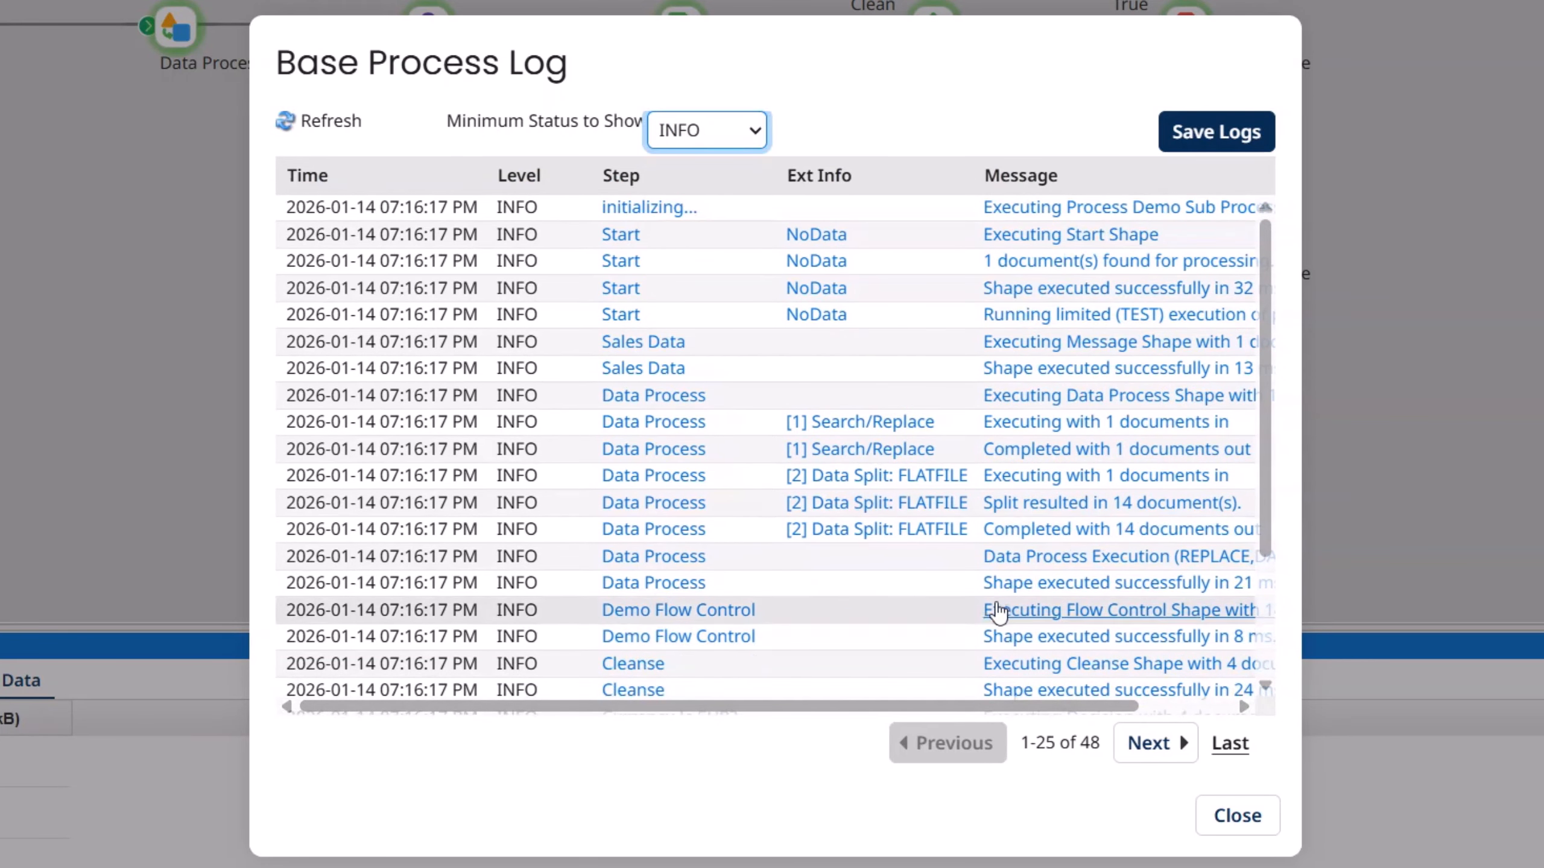
pyautogui.scroll(-3, 947, 602)
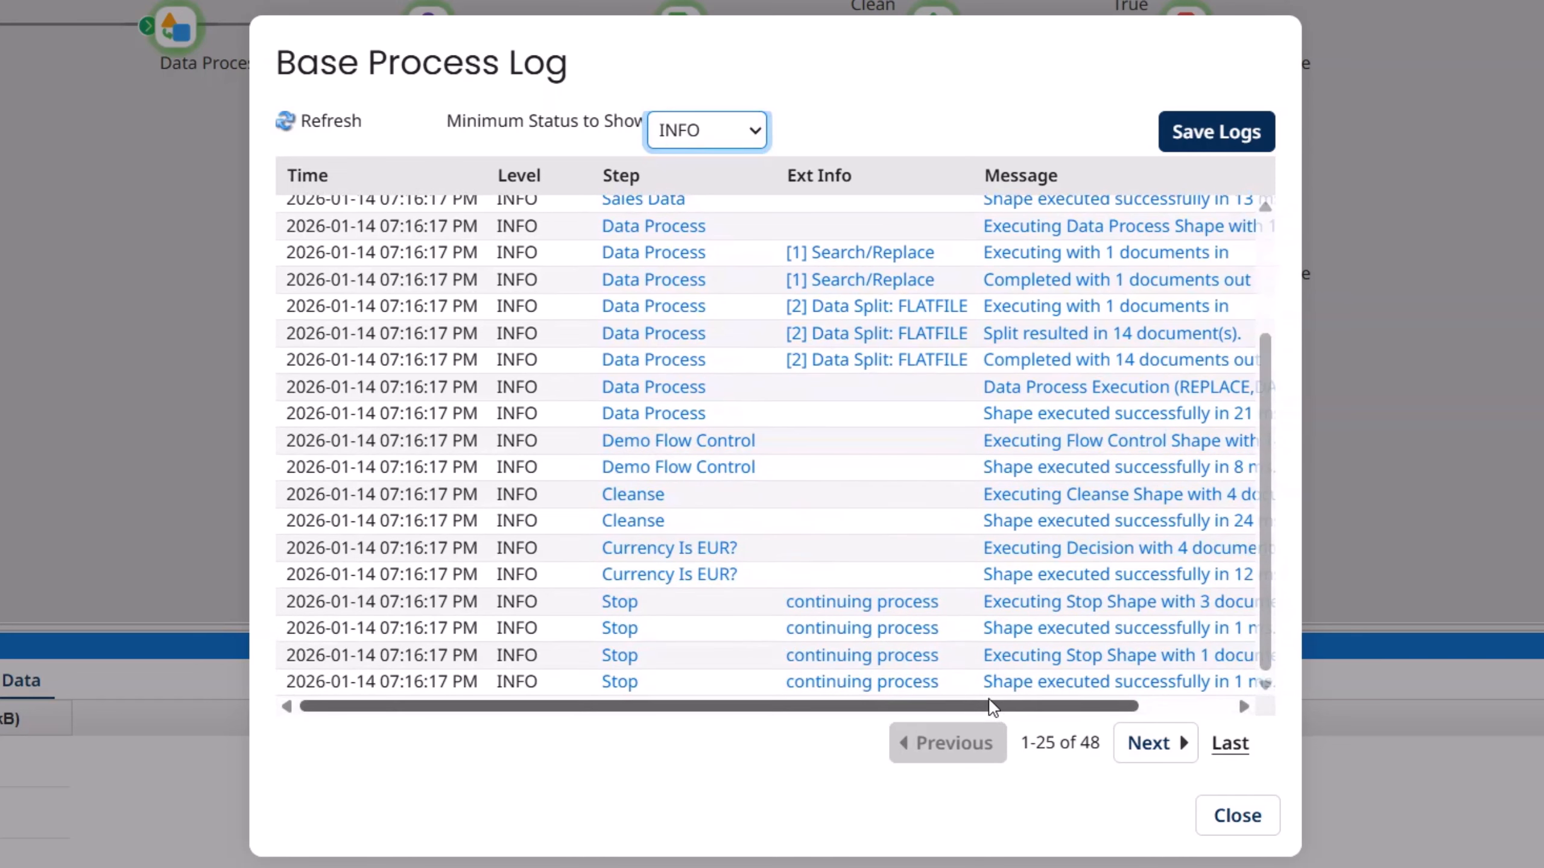
pyautogui.moveTo(986, 705); pyautogui.dragTo(1079, 706)
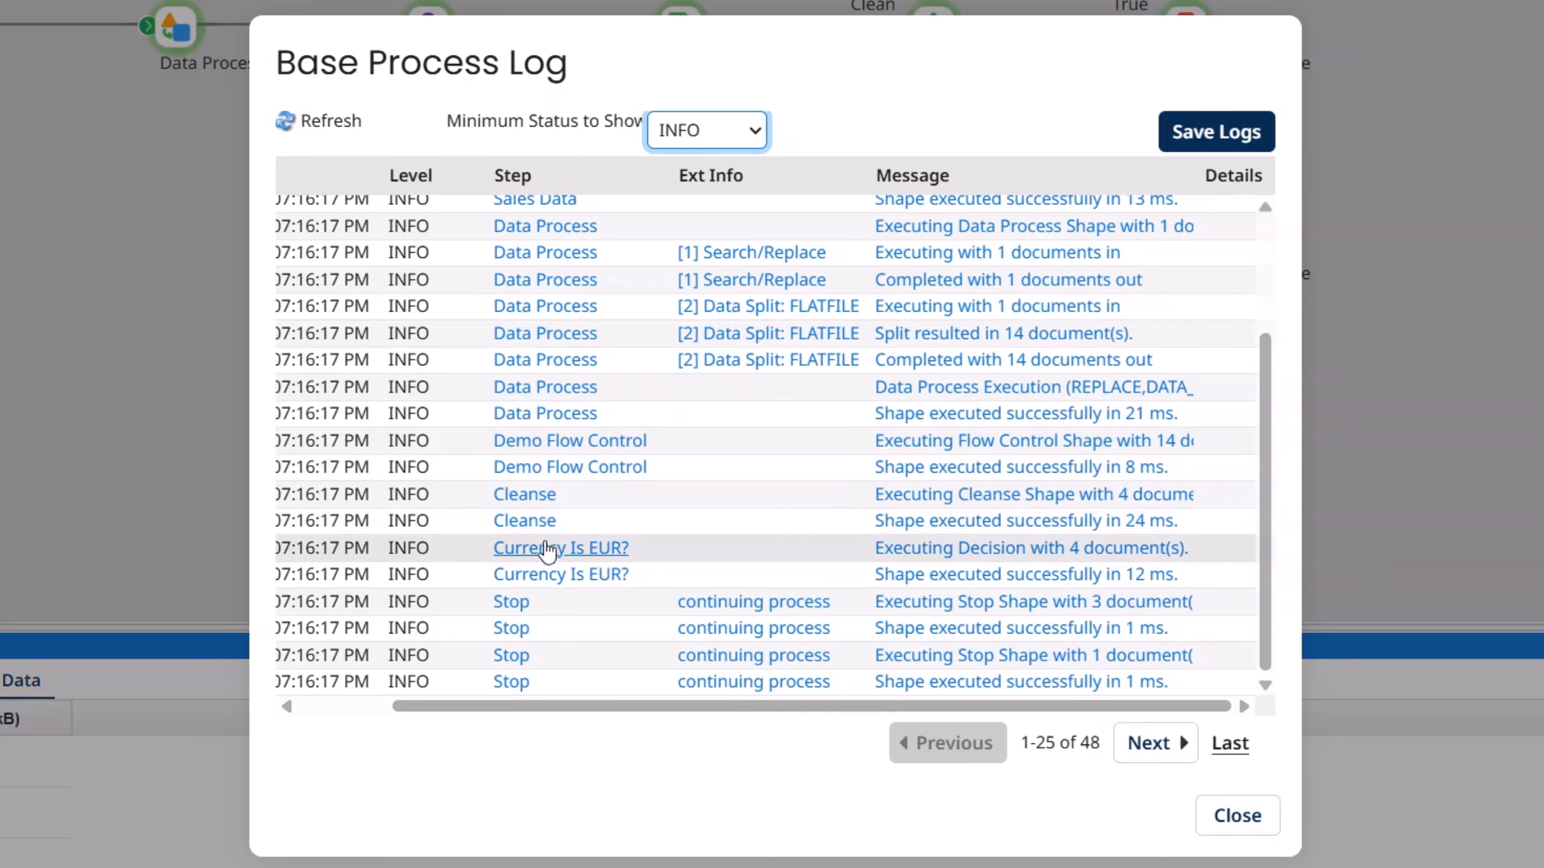
# - Read the full message of the first Cleanse execution entry, just after Demo Flow Control
pyautogui.click(924, 504)
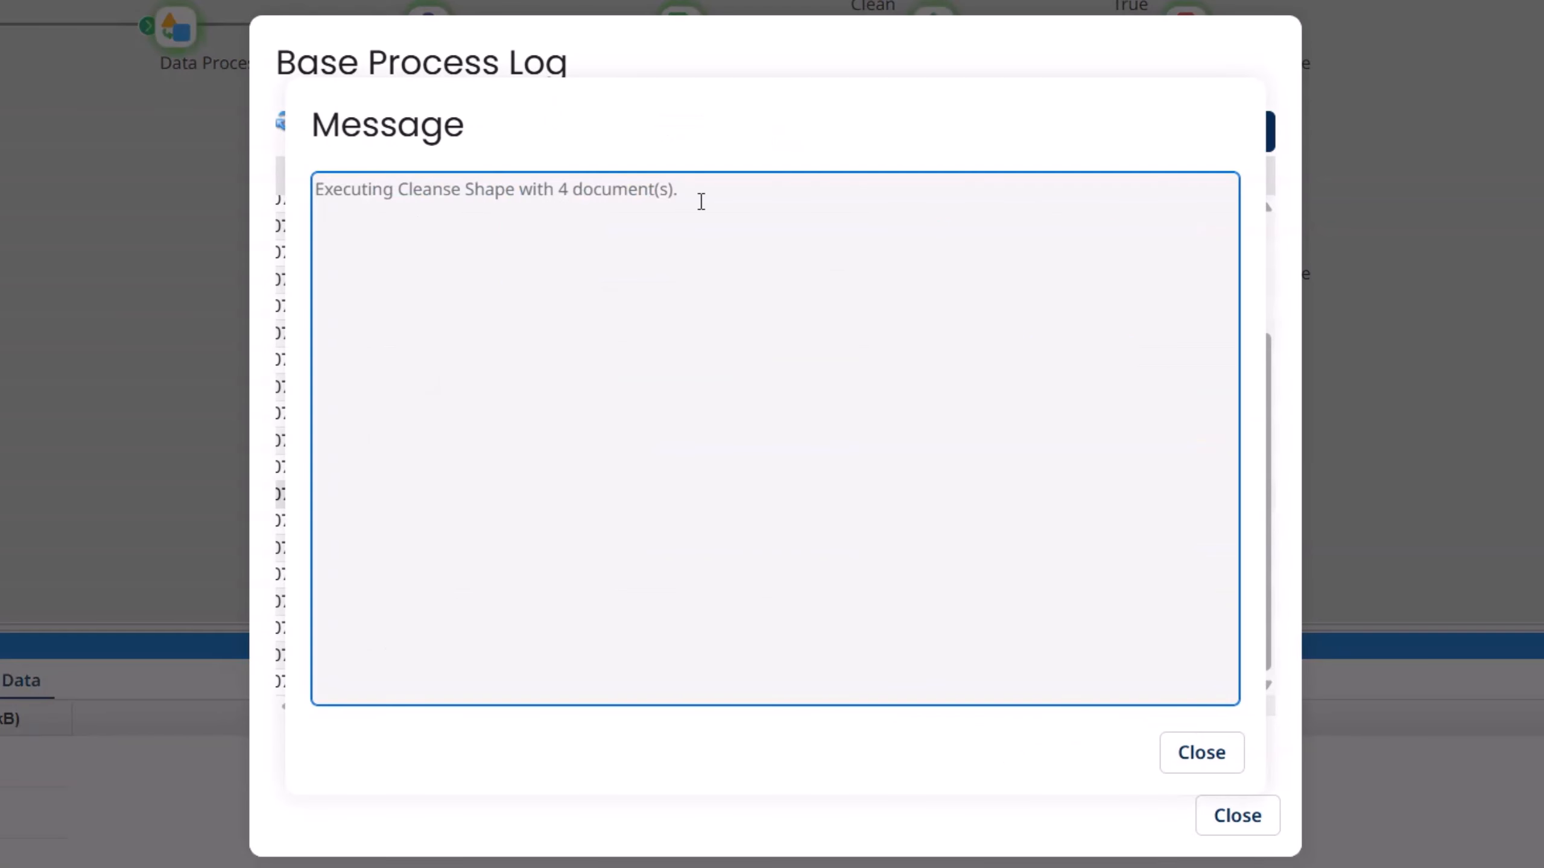
pyautogui.moveTo(701, 201); pyautogui.dragTo(313, 194)
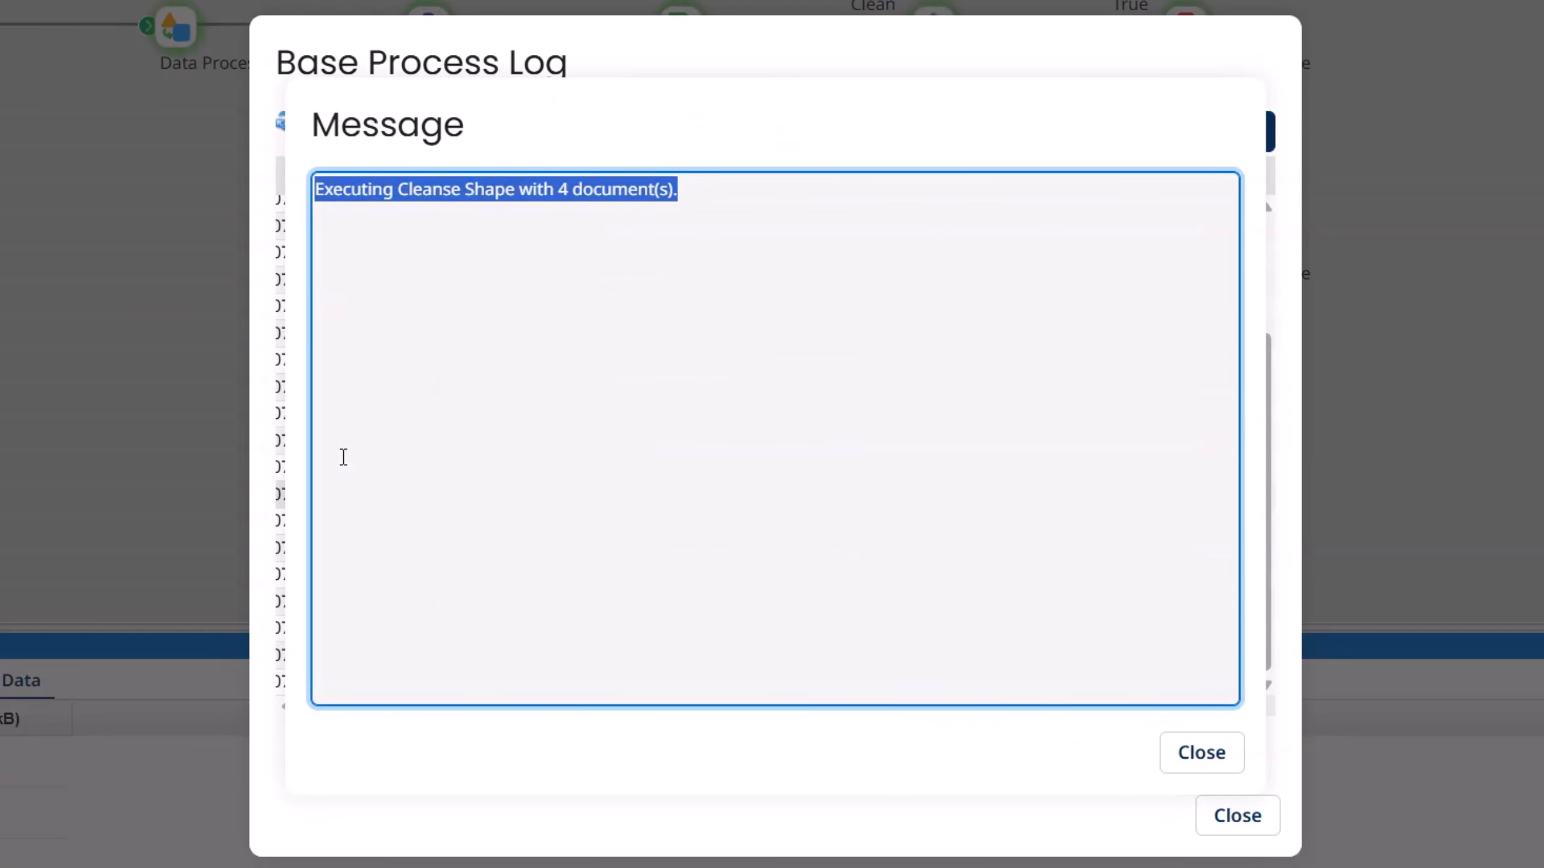
pyautogui.click(1188, 767)
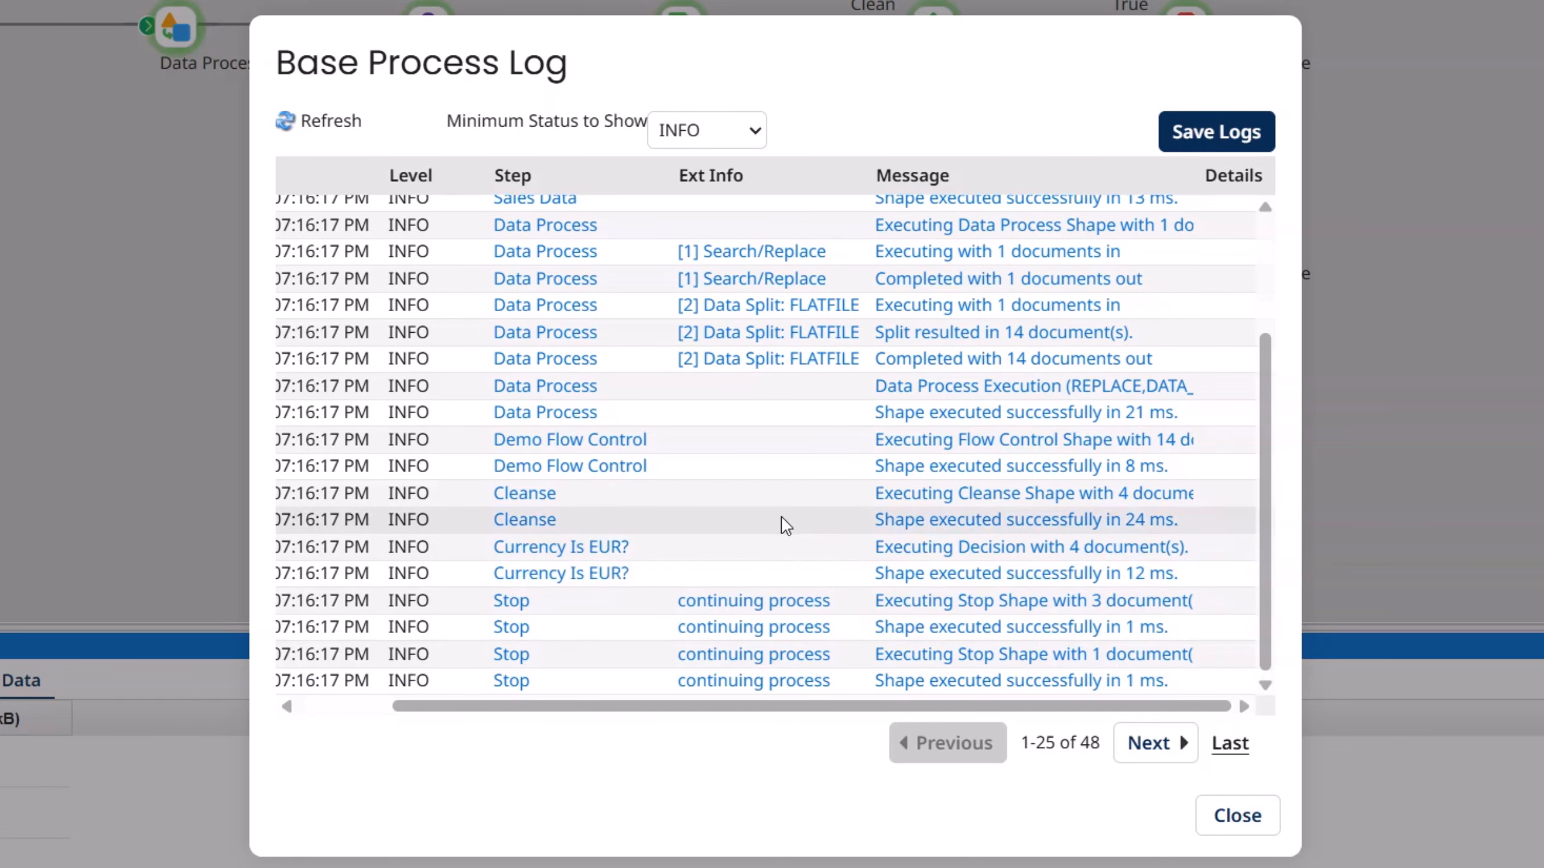
# - Look over the log's first page again and review the batch entries on its next page
pyautogui.moveTo(1265, 578); pyautogui.dragTo(1254, 436)
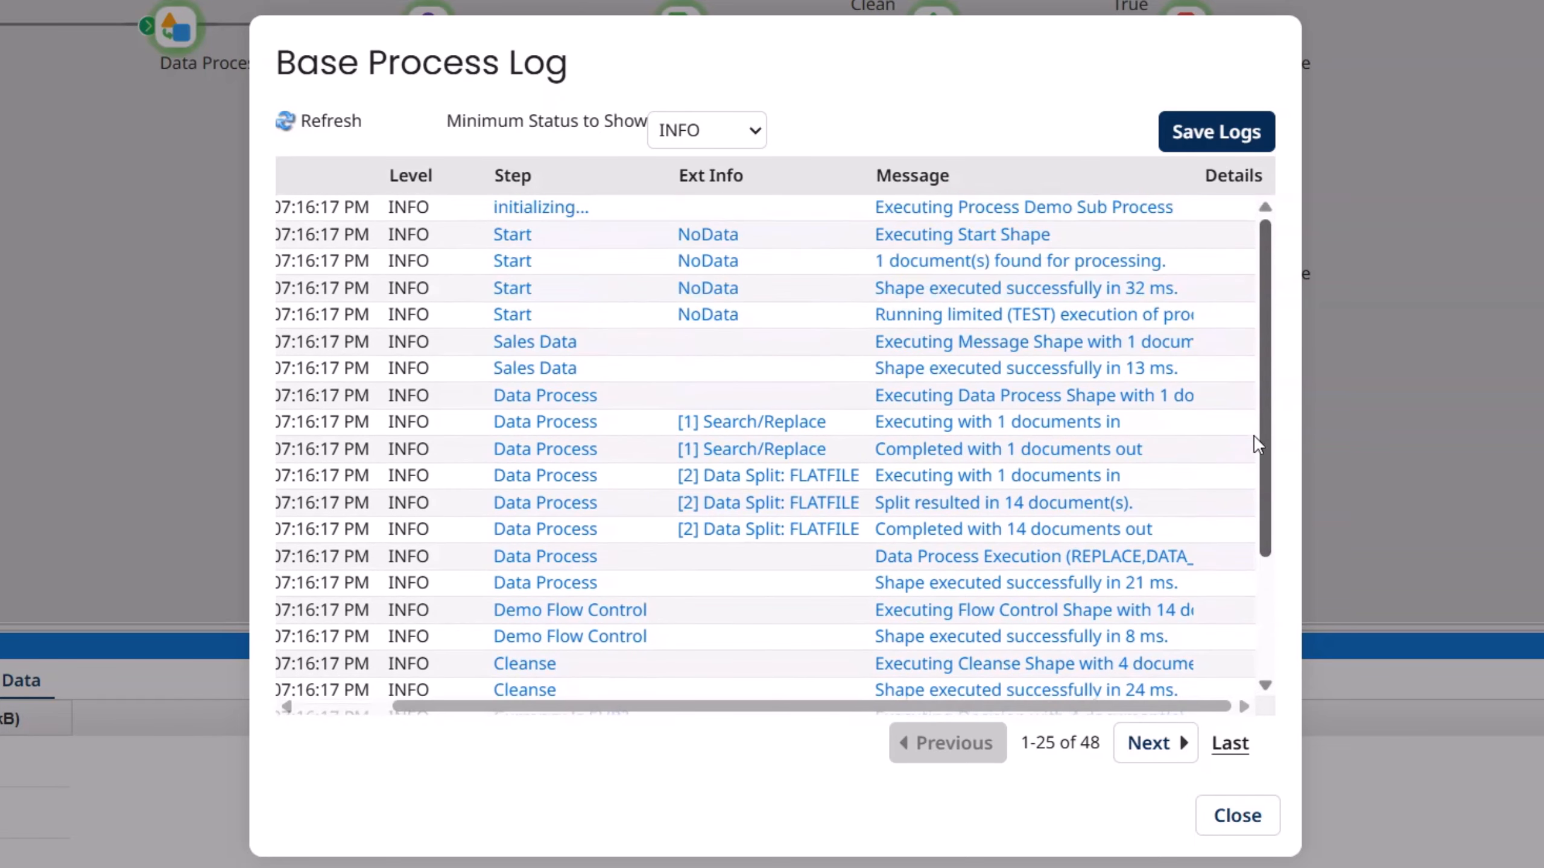
pyautogui.scroll(-3, 1252, 493)
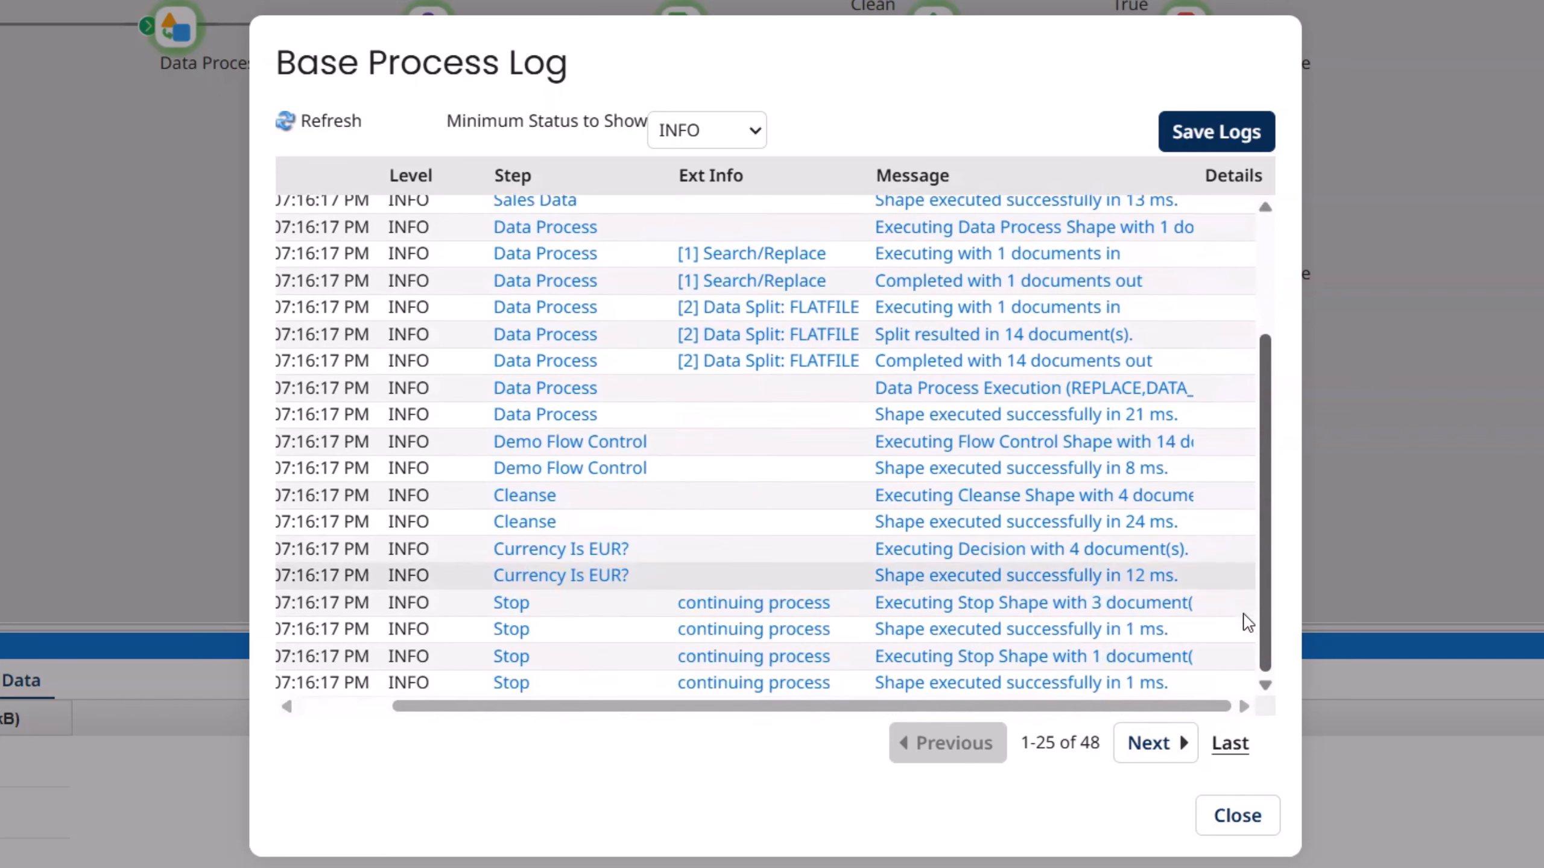
pyautogui.click(1149, 742)
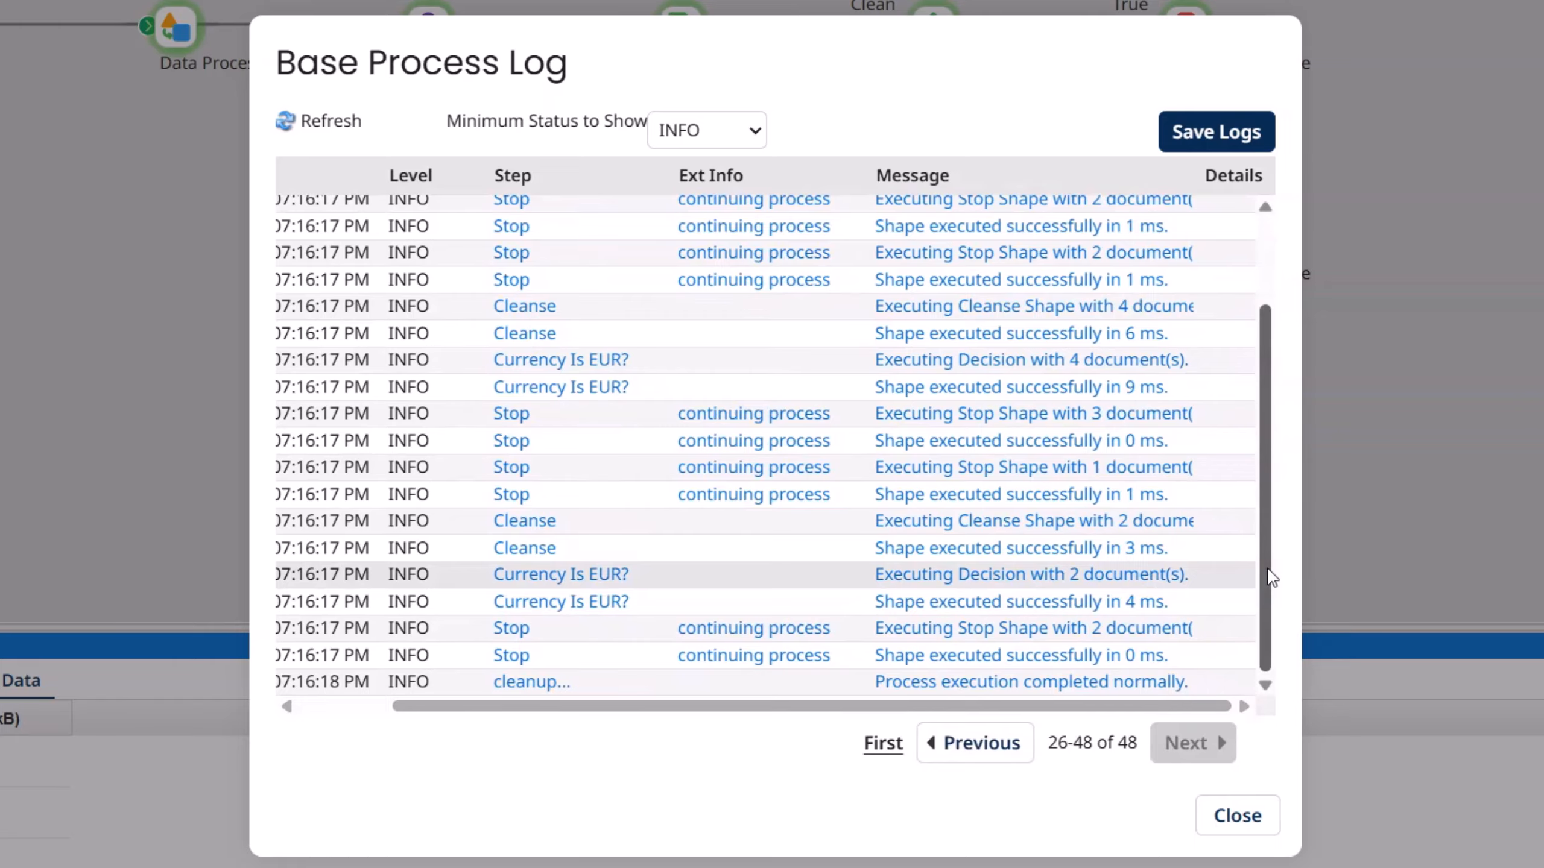
pyautogui.moveTo(1265, 562); pyautogui.dragTo(1280, 478)
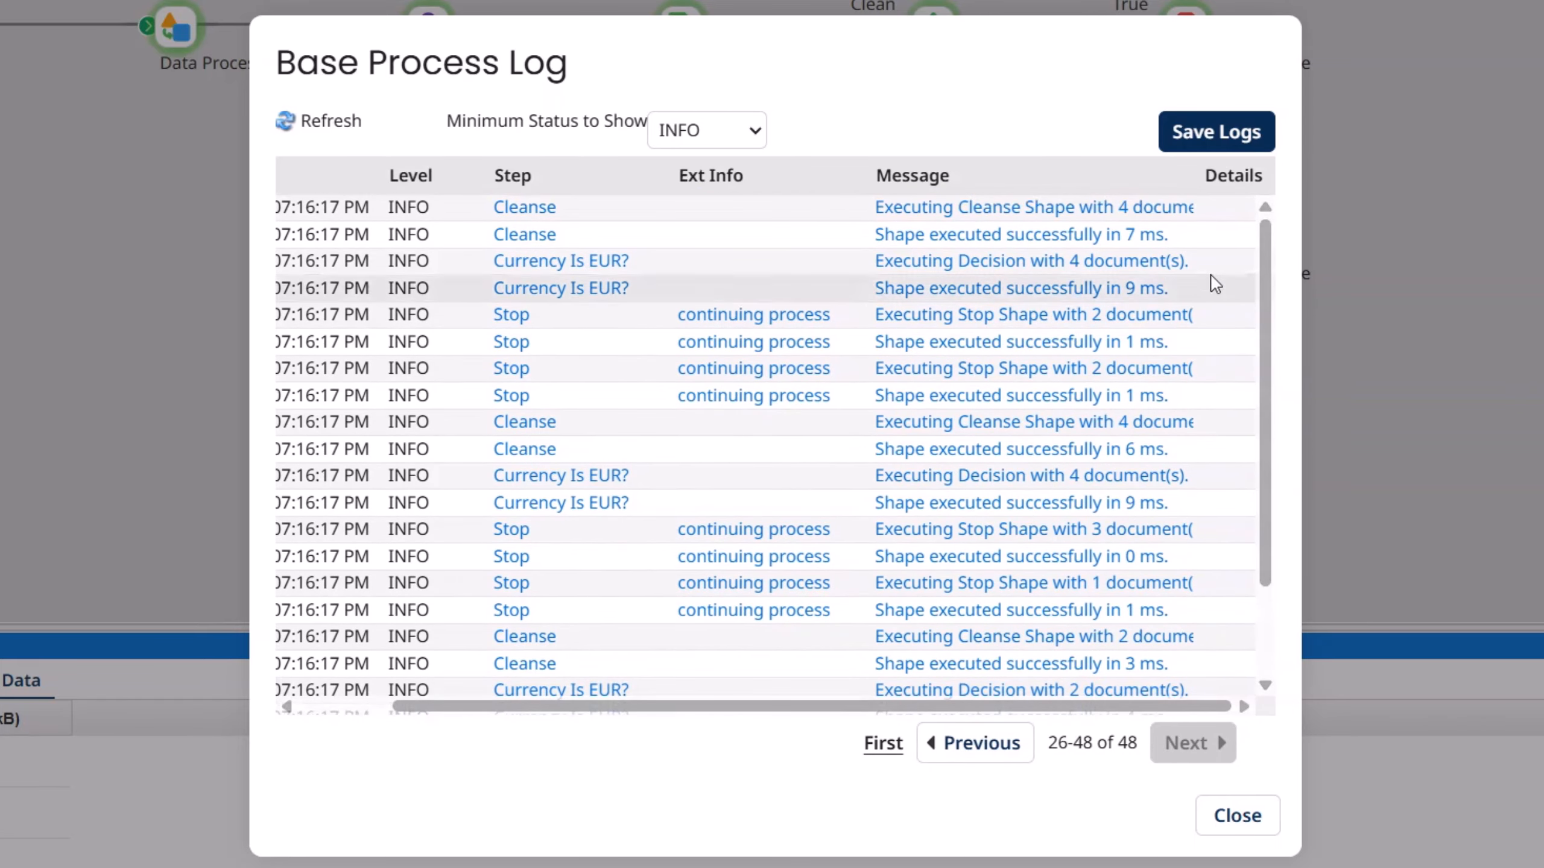
# - Read the full message of the first Cleanse execution entry on the log's second page
pyautogui.click(1065, 210)
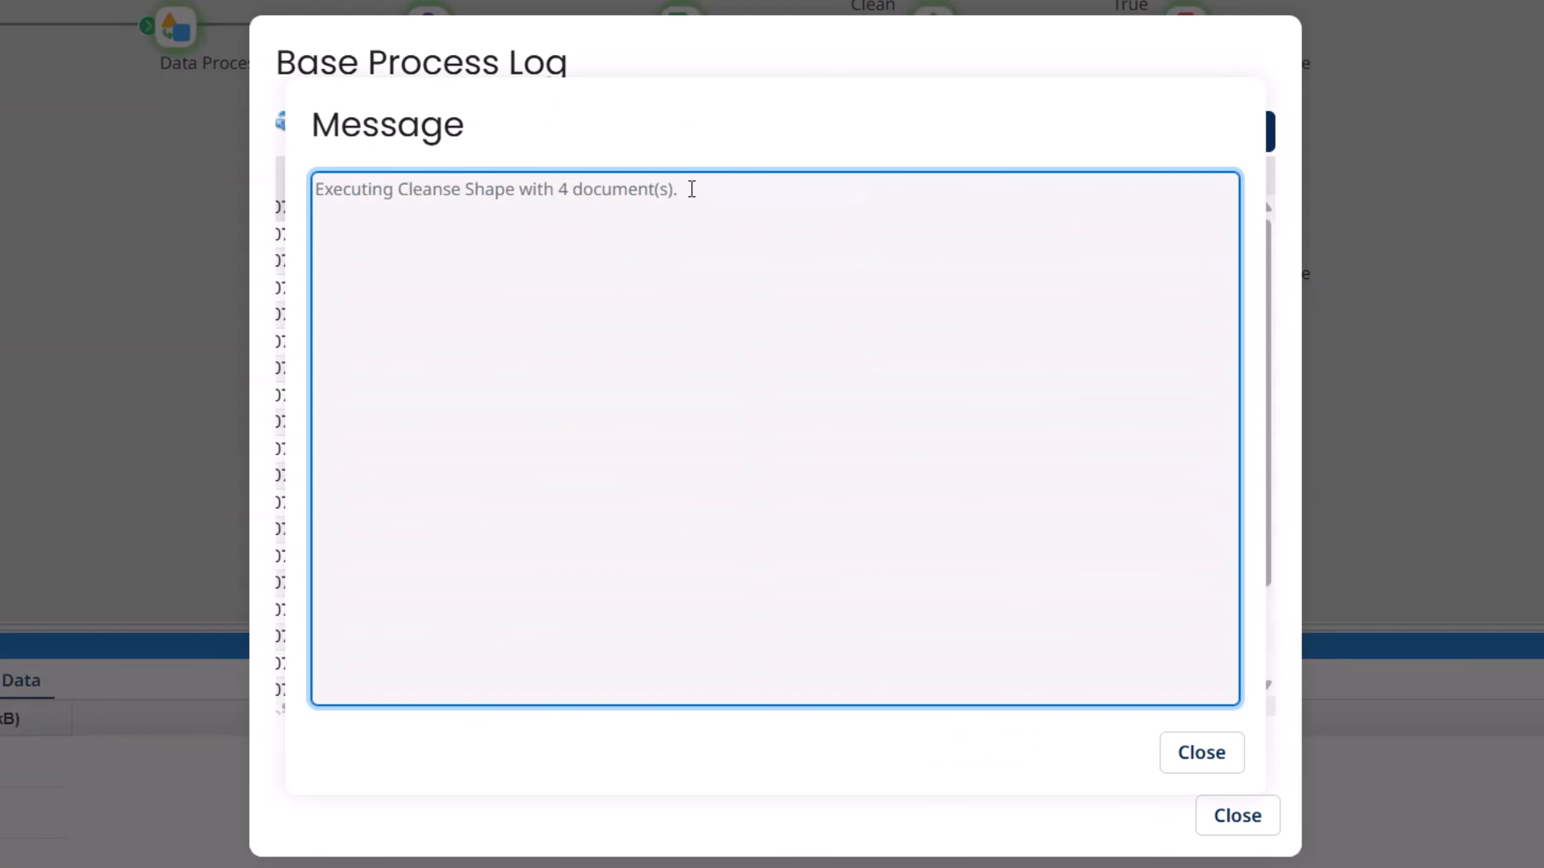
pyautogui.moveTo(689, 190); pyautogui.dragTo(313, 191)
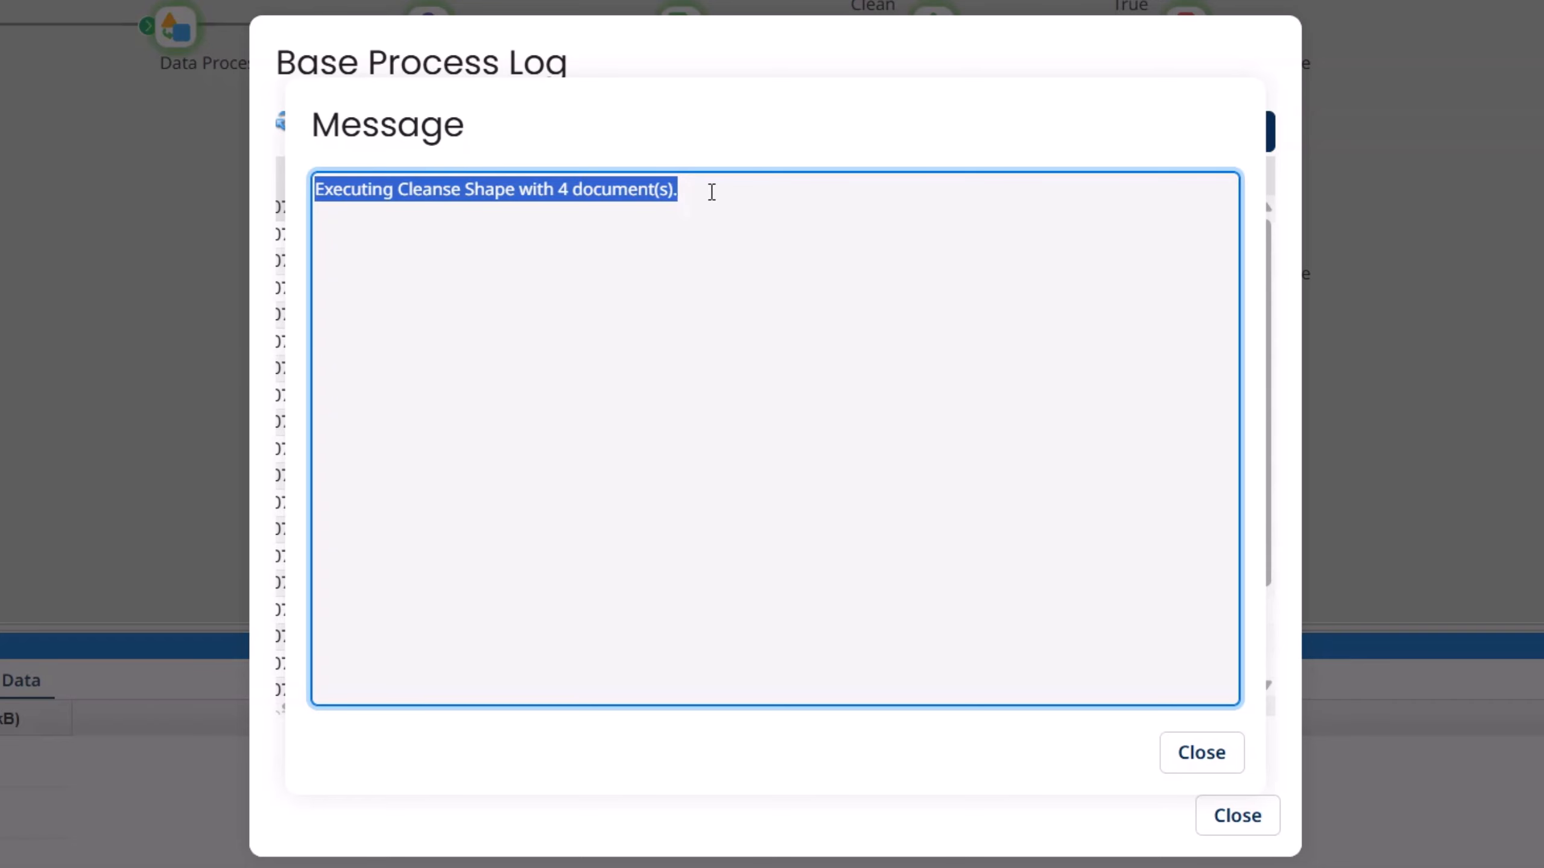
pyautogui.click(713, 193)
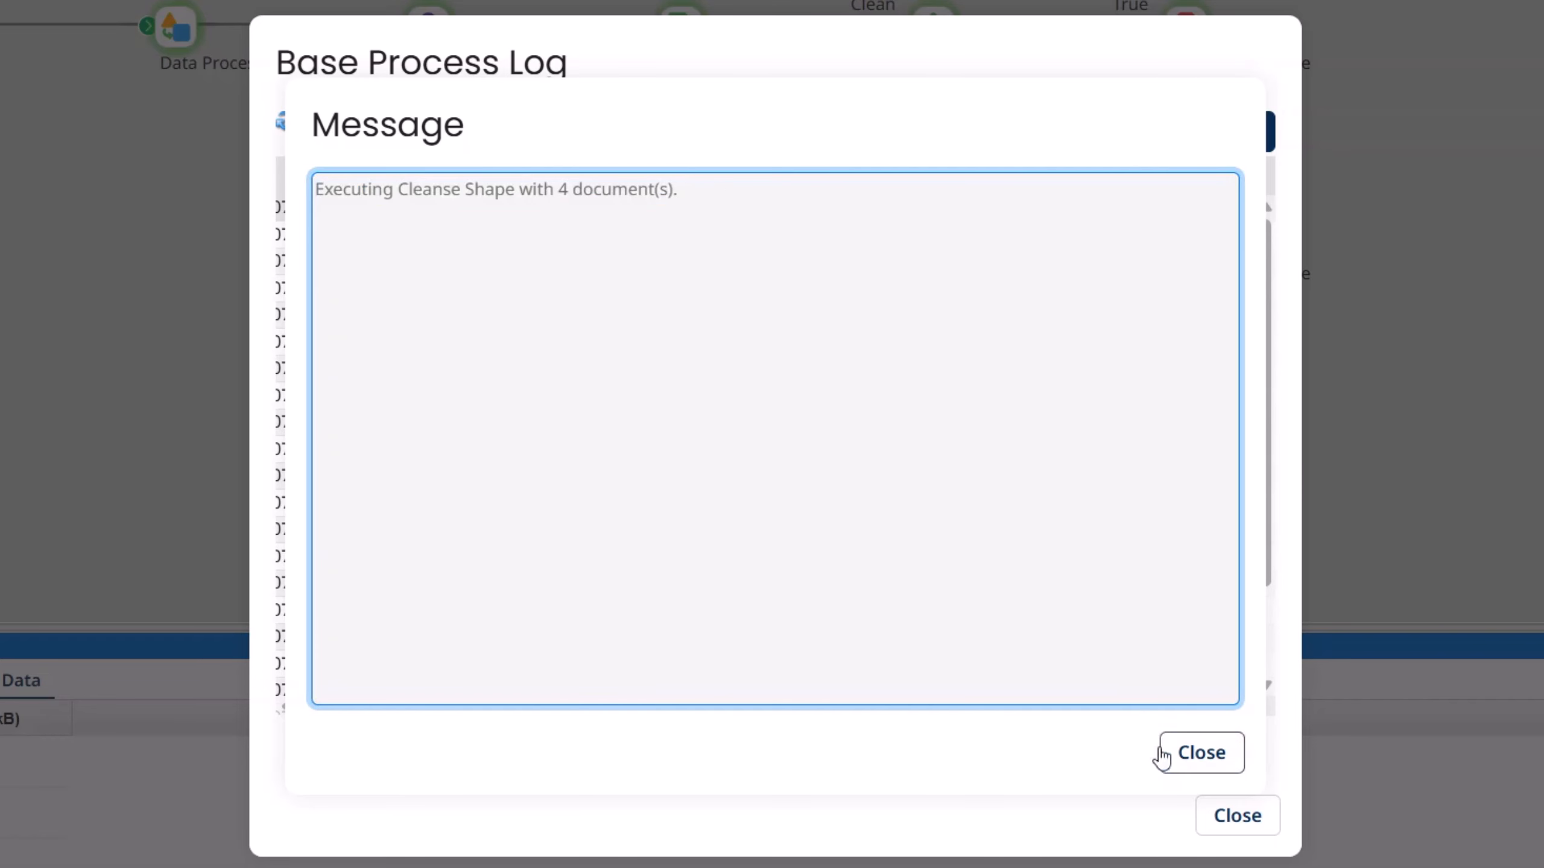
pyautogui.click(1191, 751)
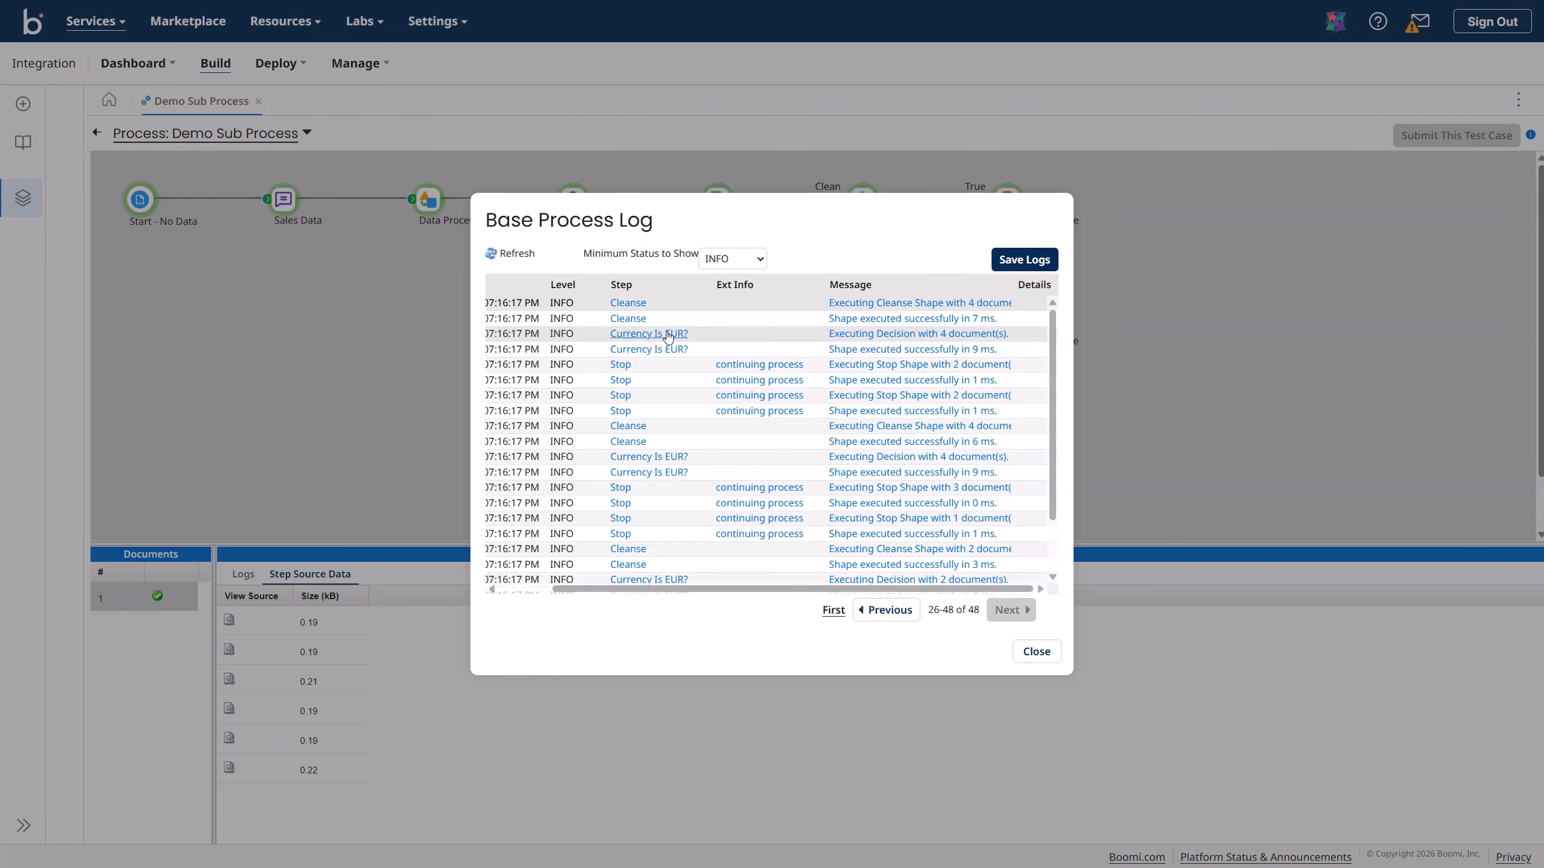
# - Read the full message of the second page's first Currency Is EUR? entry, and close the base process log
pyautogui.click(851, 335)
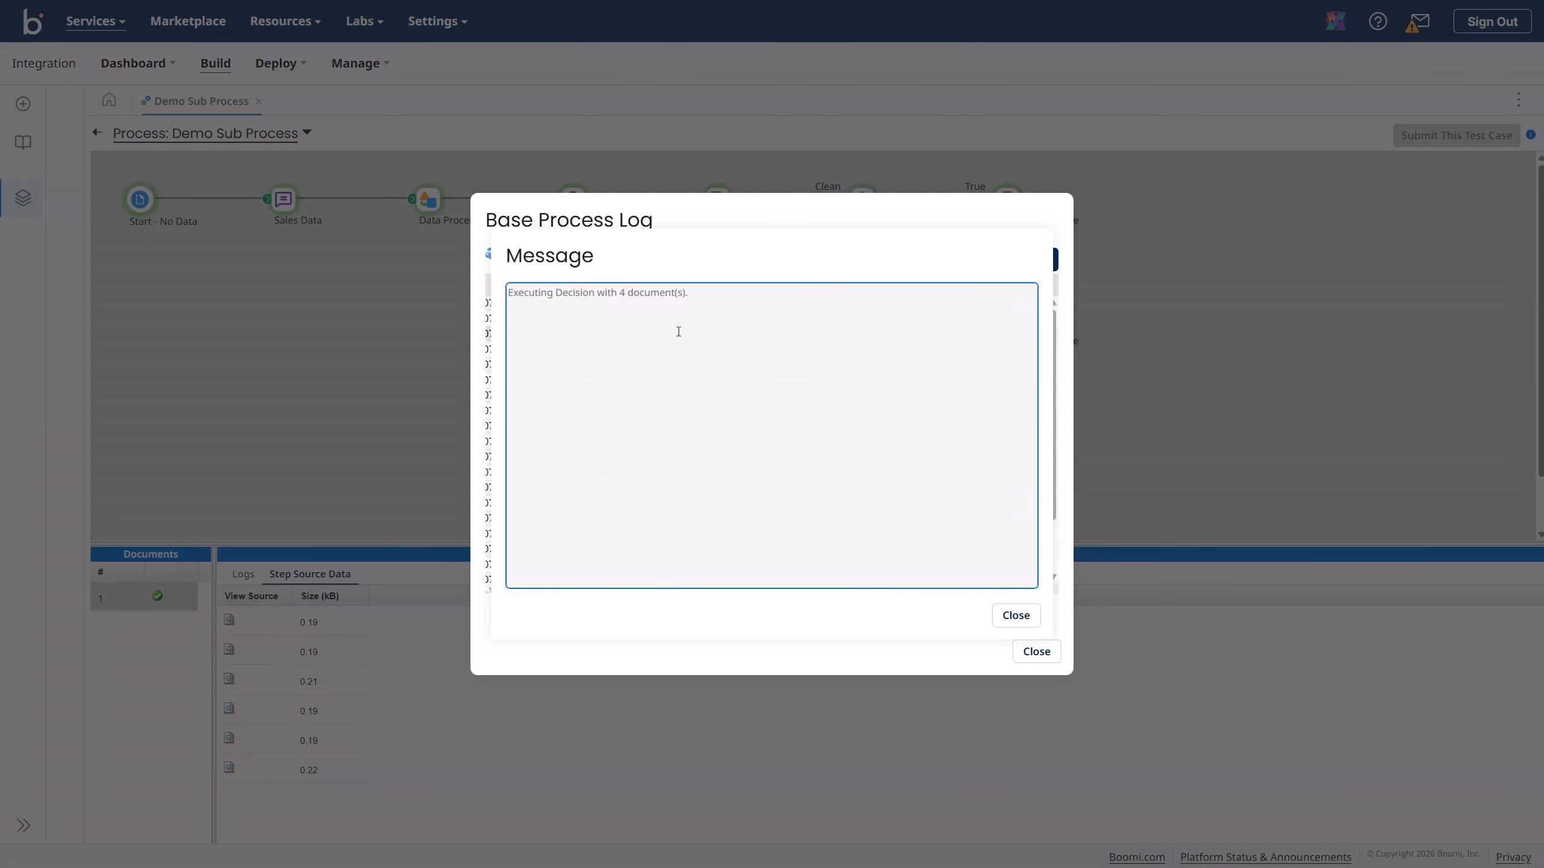
pyautogui.click(1014, 616)
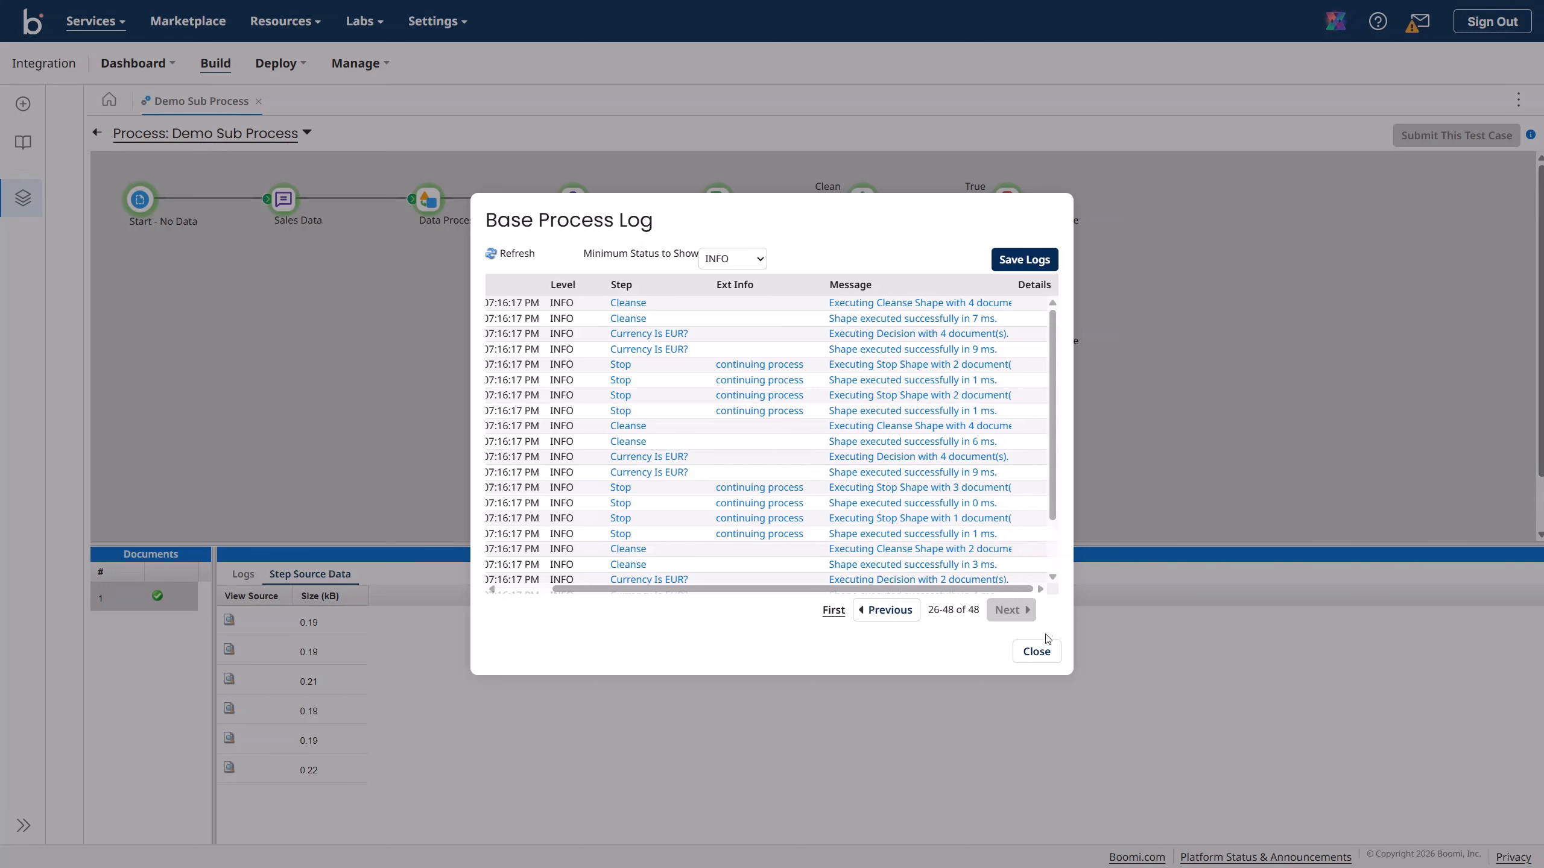
pyautogui.click(1036, 650)
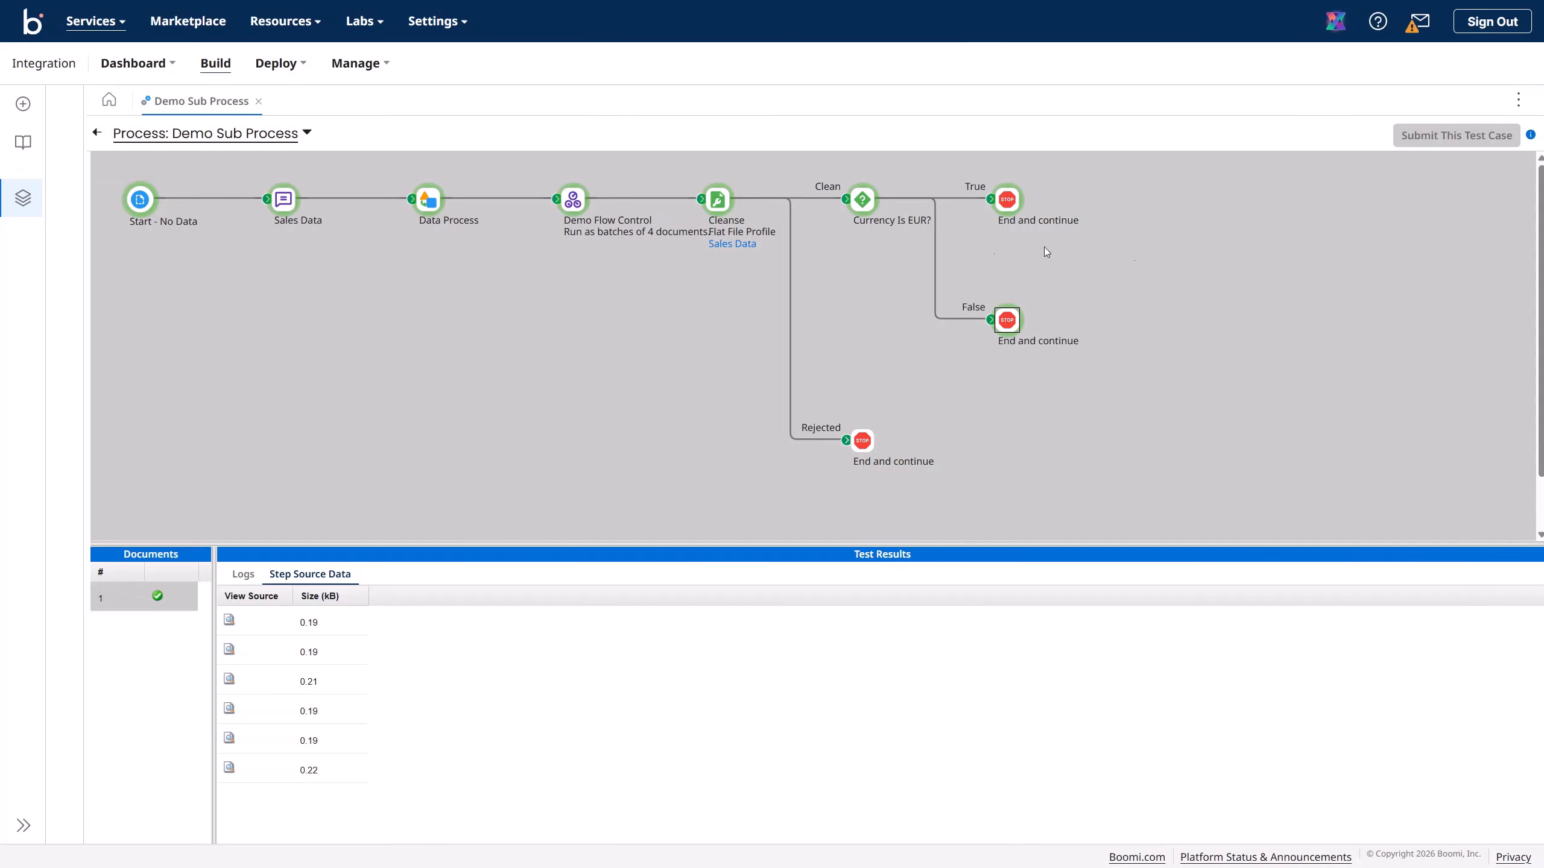
# - Return to the process canvas, detach Demo Flow Control from Data Process and Cleanse, and place it above the Return Documents step
pyautogui.click(96, 133)
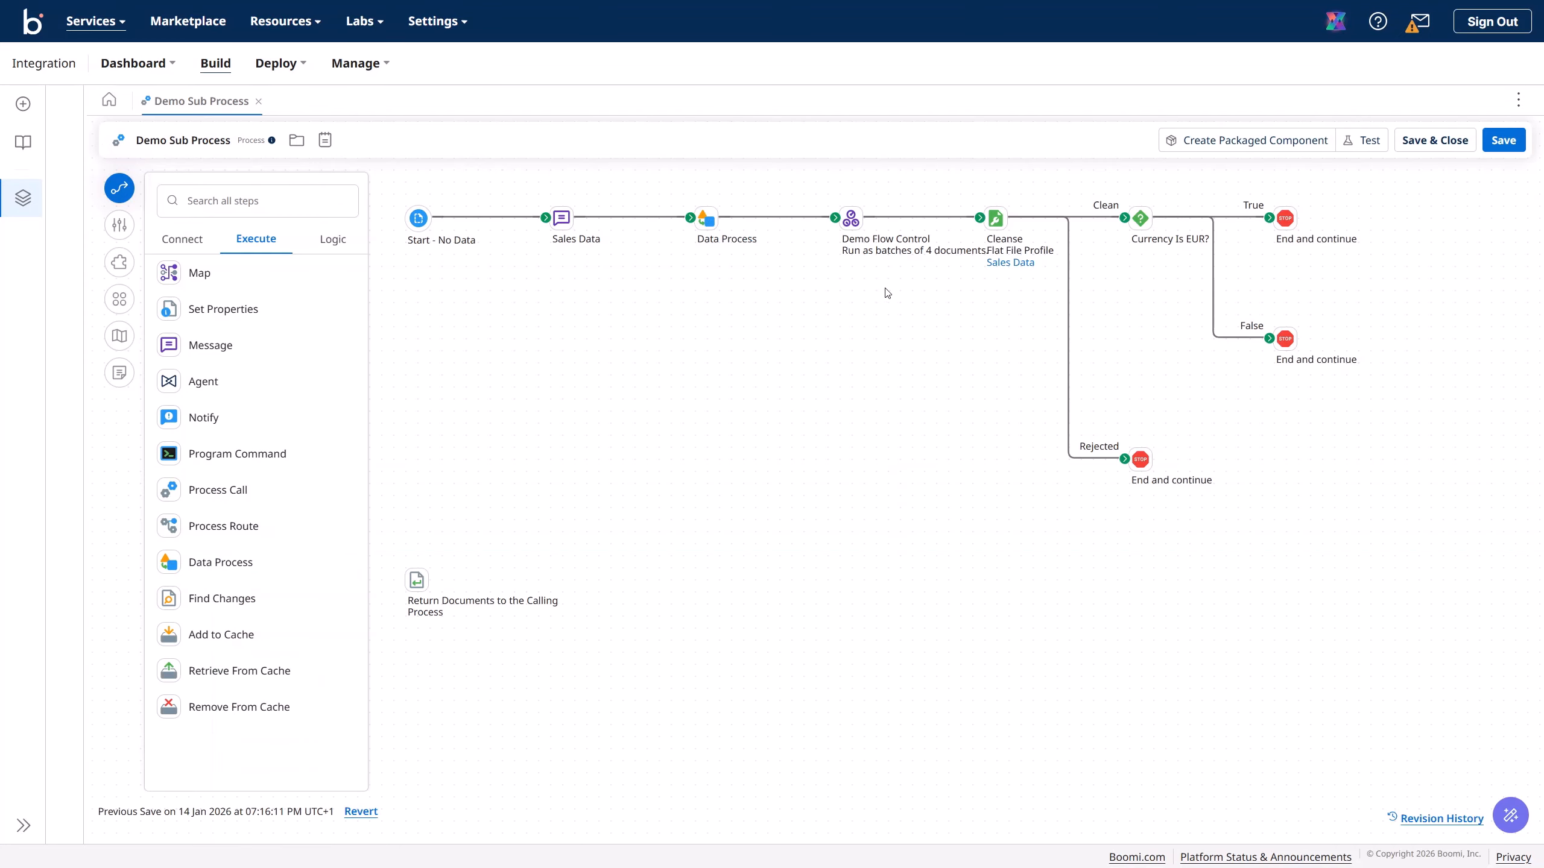
pyautogui.click(893, 253)
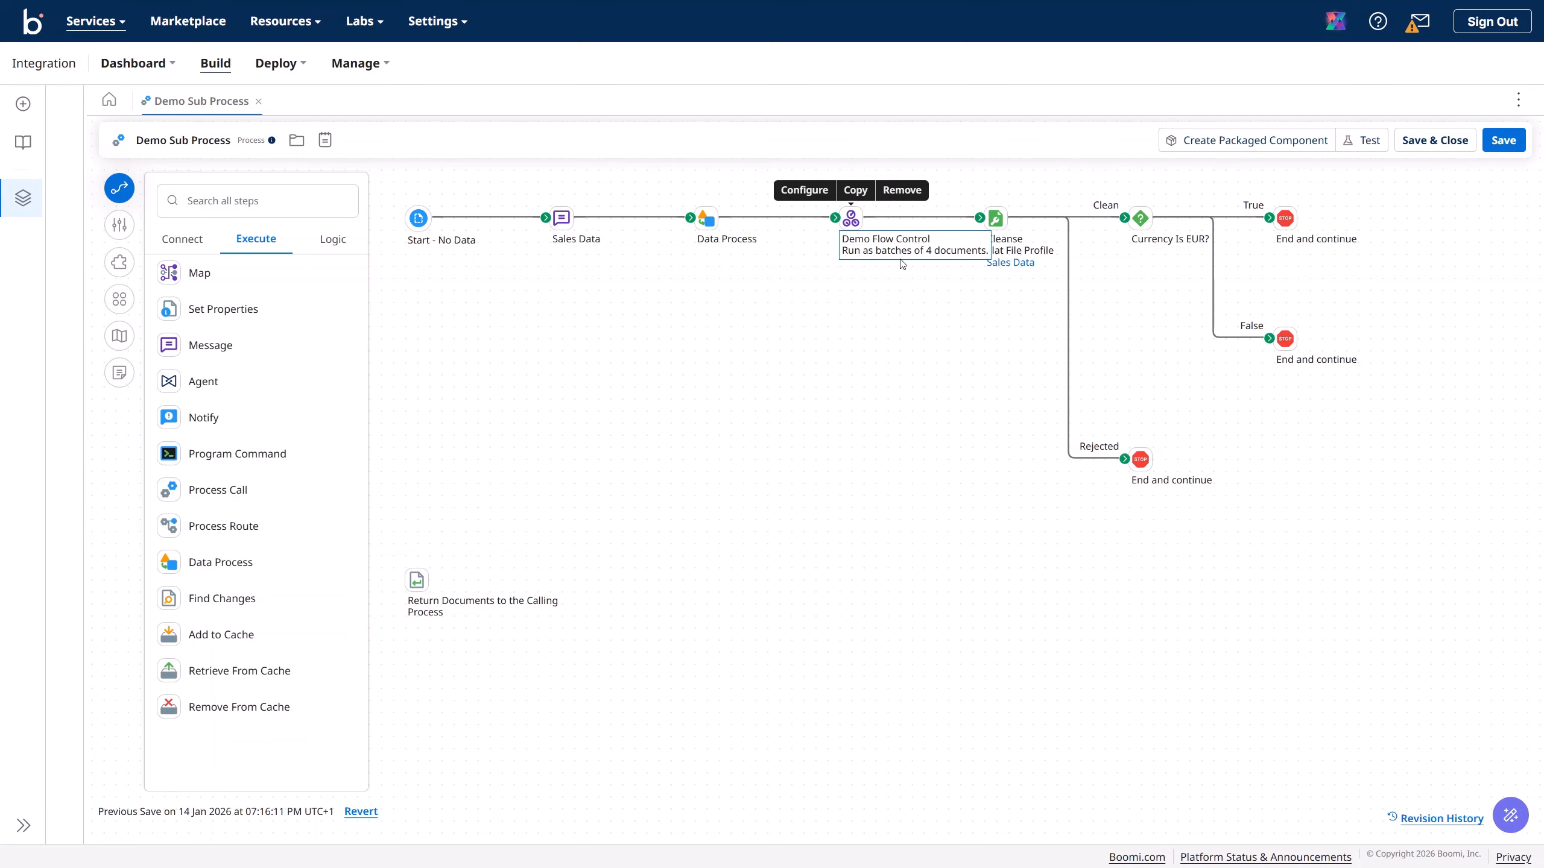
pyautogui.moveTo(1004, 224)
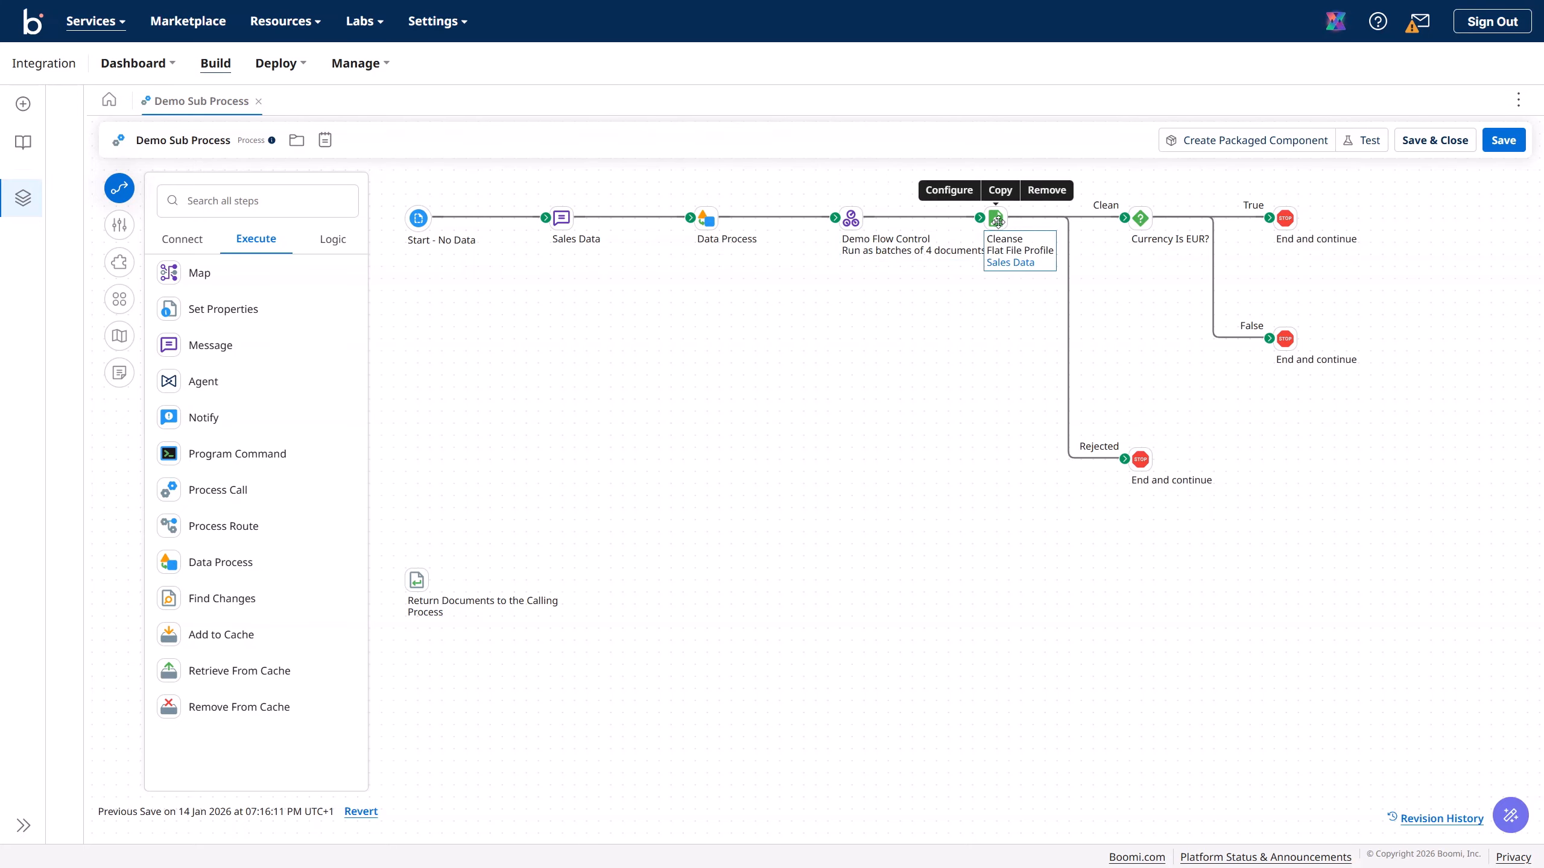
pyautogui.moveTo(850, 217); pyautogui.dragTo(790, 314)
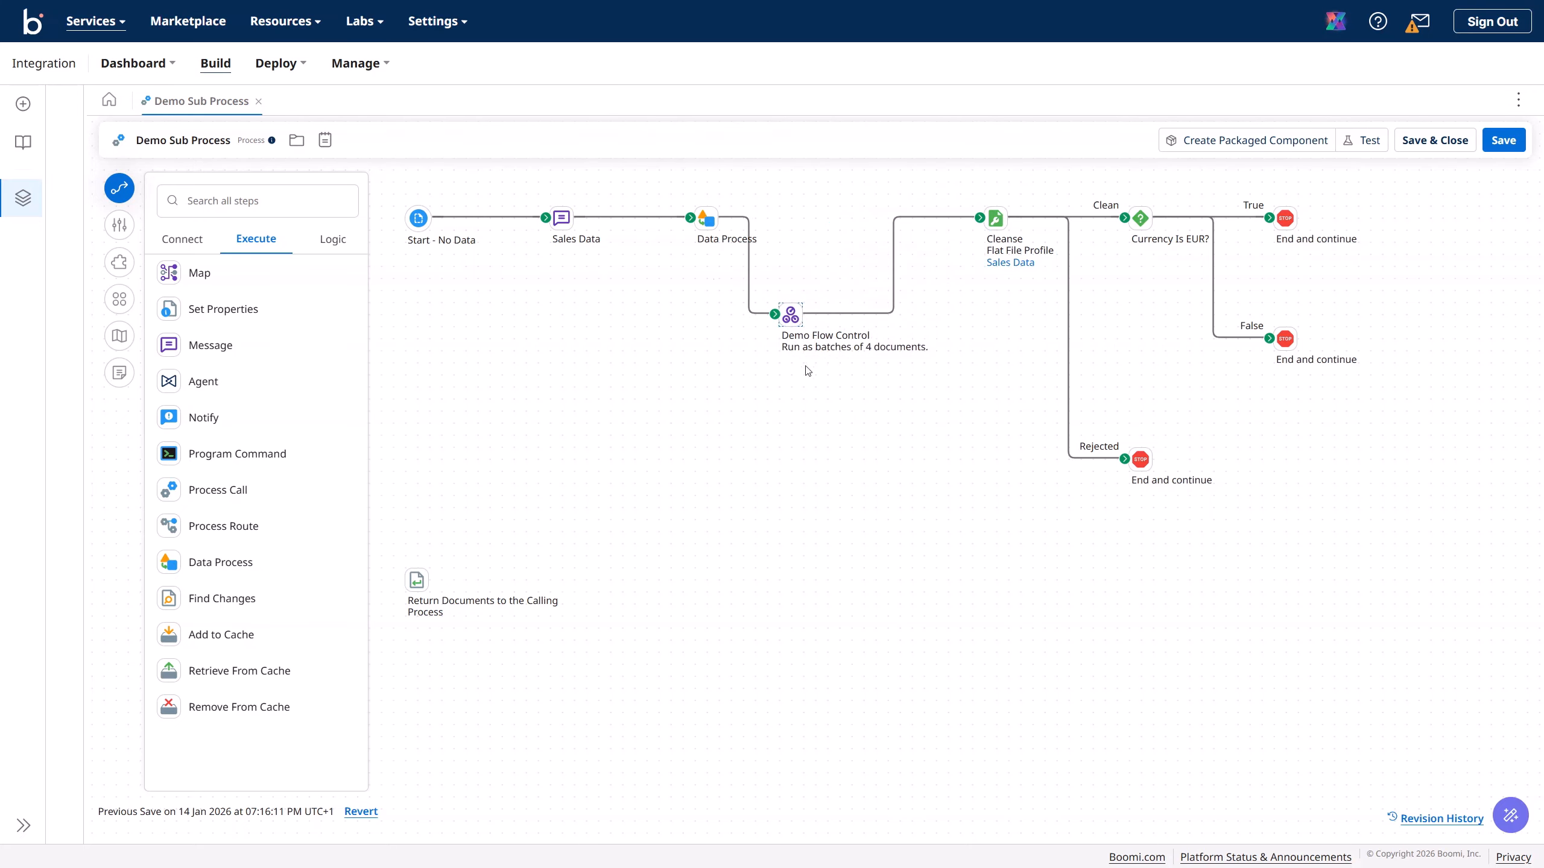
pyautogui.moveTo(873, 355)
pyautogui.moveTo(775, 314); pyautogui.dragTo(457, 478)
pyautogui.click(897, 287)
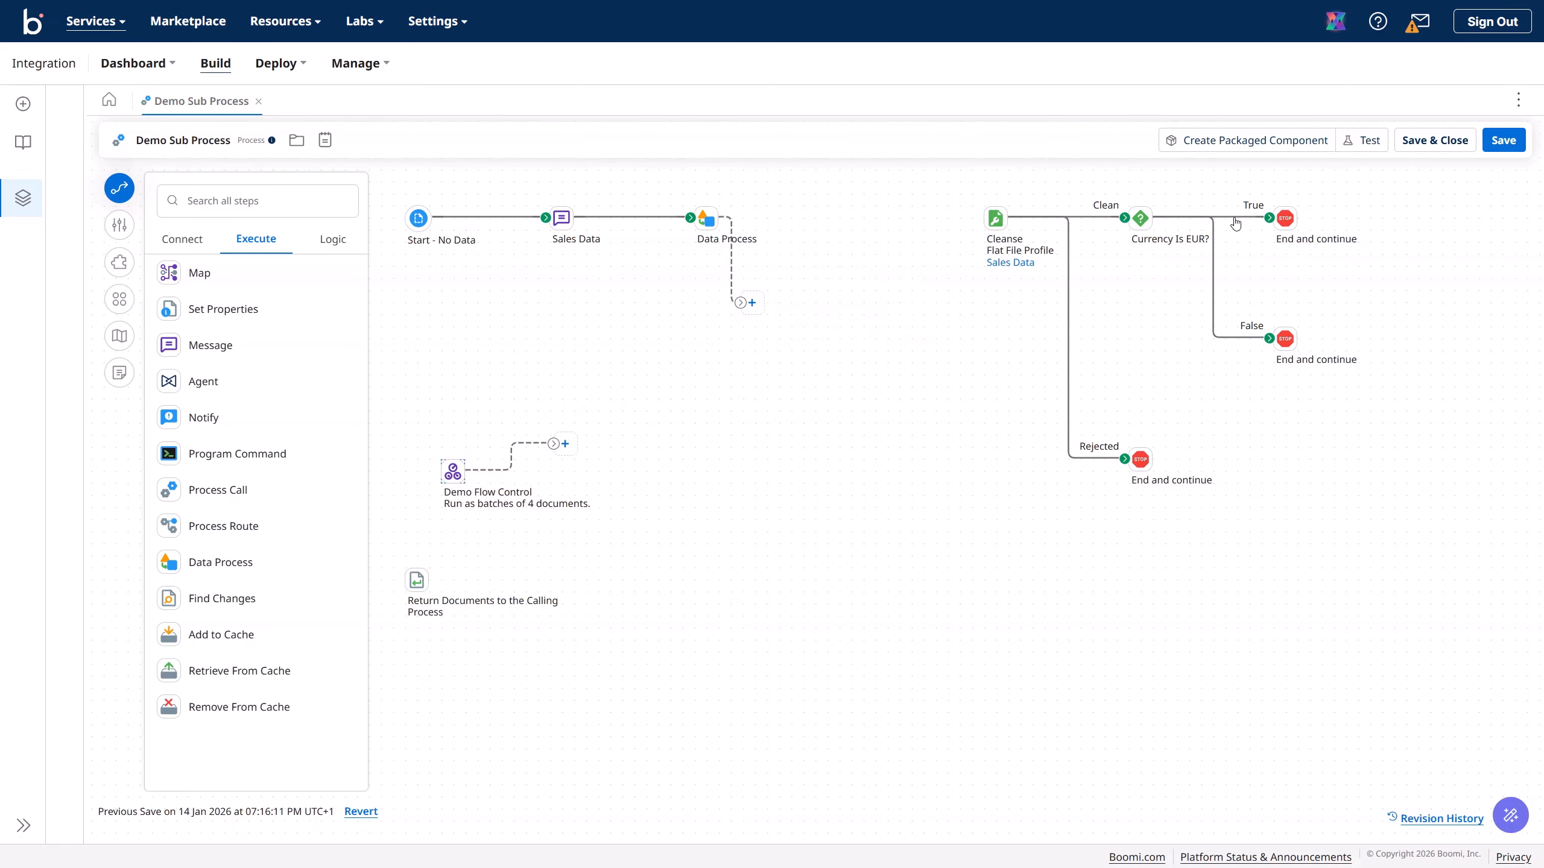
# - Detach the End and continue step from the Currency Is EUR? True branch and connect the Return Documents step there instead
pyautogui.click(1285, 218)
pyautogui.moveTo(1285, 217); pyautogui.dragTo(706, 591)
pyautogui.click(417, 582)
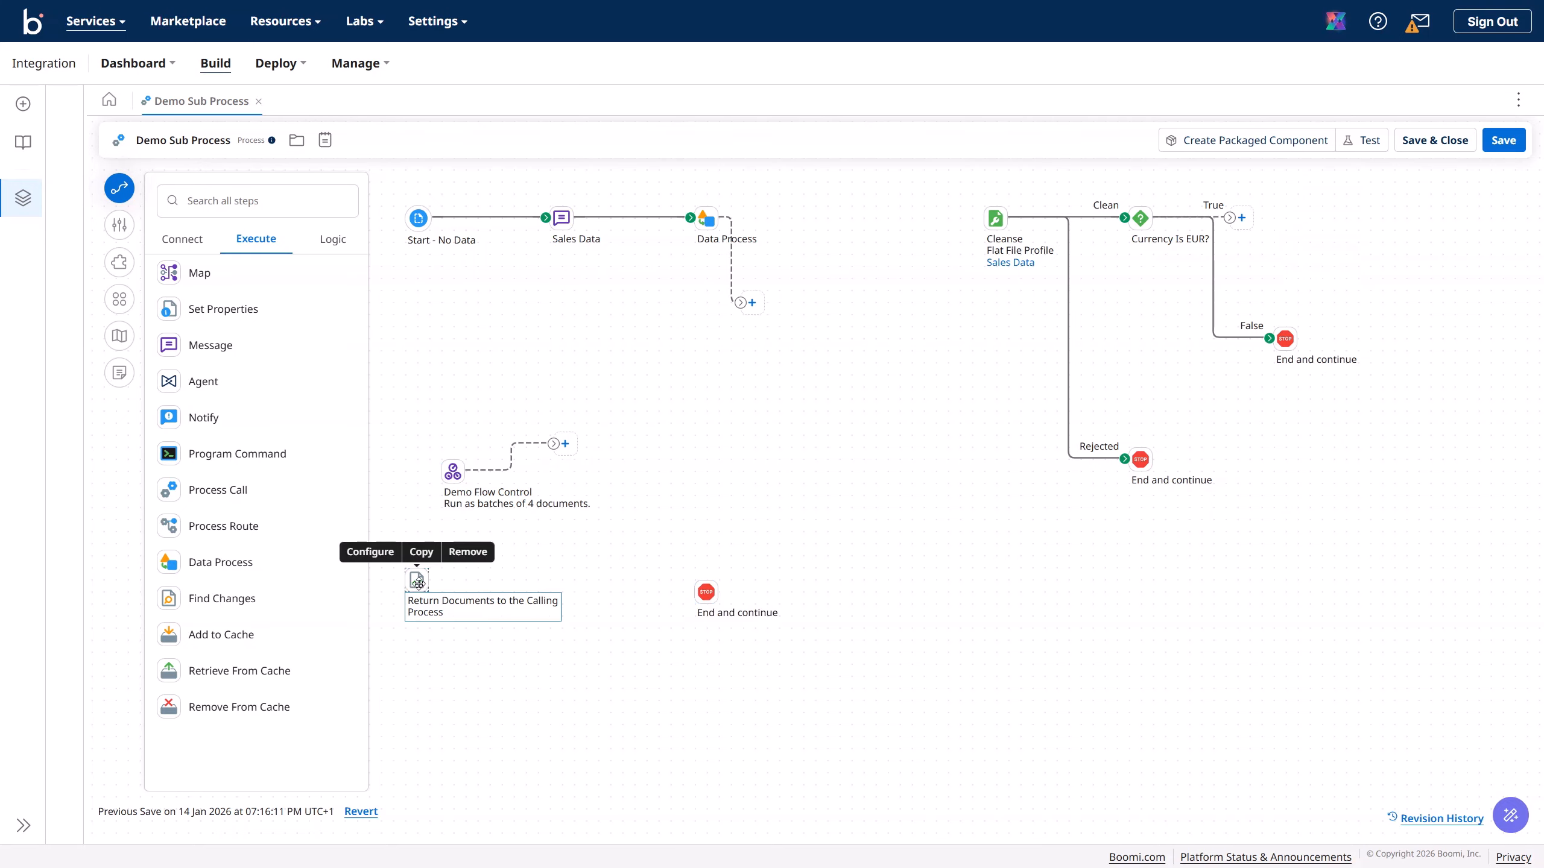
pyautogui.moveTo(417, 582)
pyautogui.mouseDown()
pyautogui.moveTo(1434, 195)
pyautogui.moveTo(1277, 196)
pyautogui.moveTo(1307, 193)
pyautogui.mouseUp()
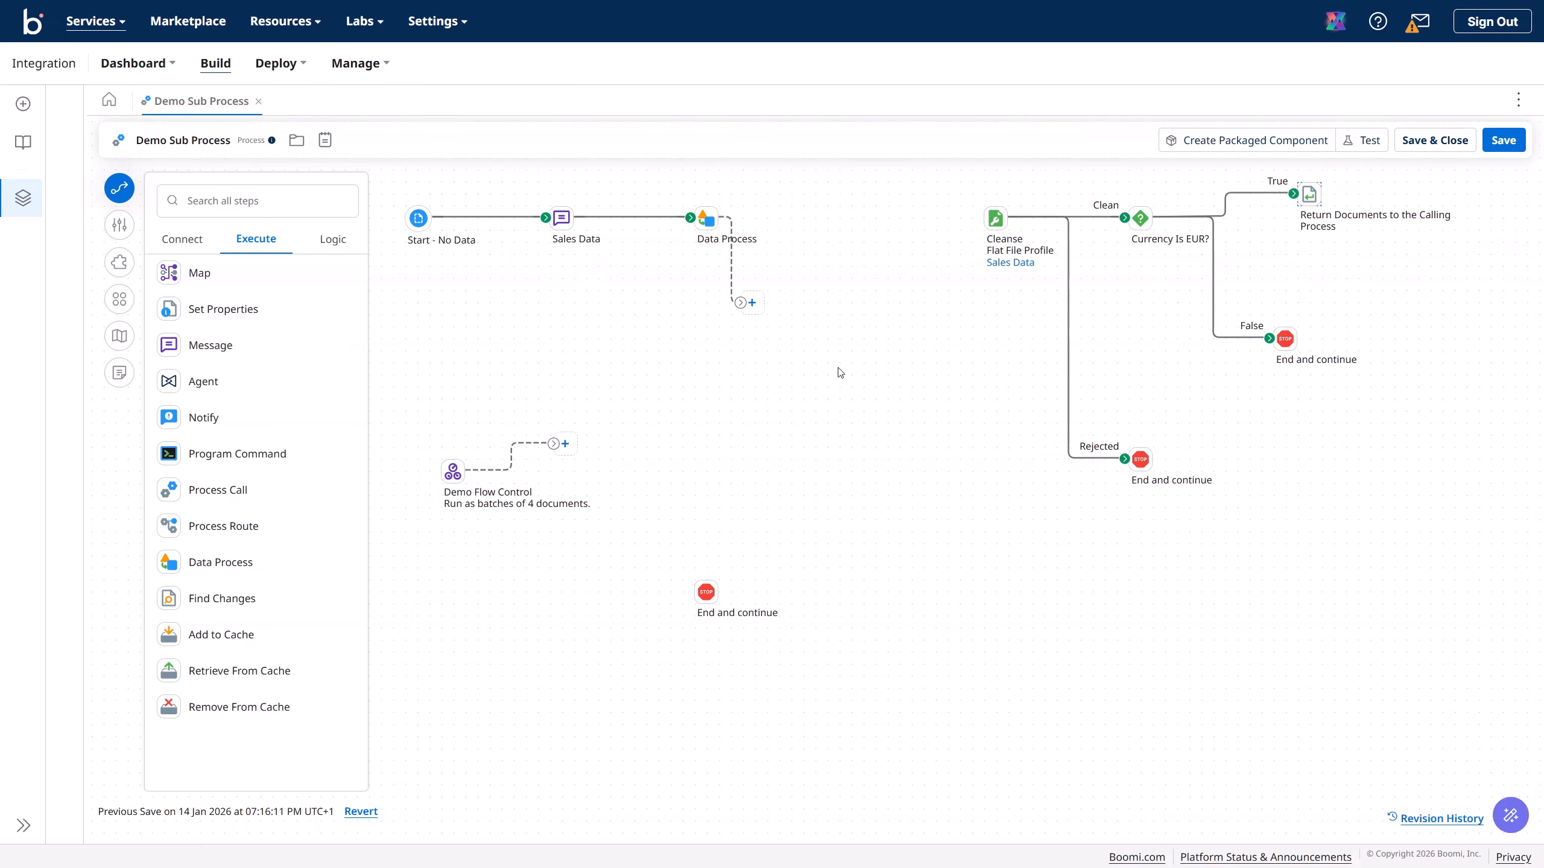
# - Connect Data Process directly to Cleanse, auto-arrange the canvas steps, and save the sub process
pyautogui.click(119, 299)
pyautogui.click(884, 474)
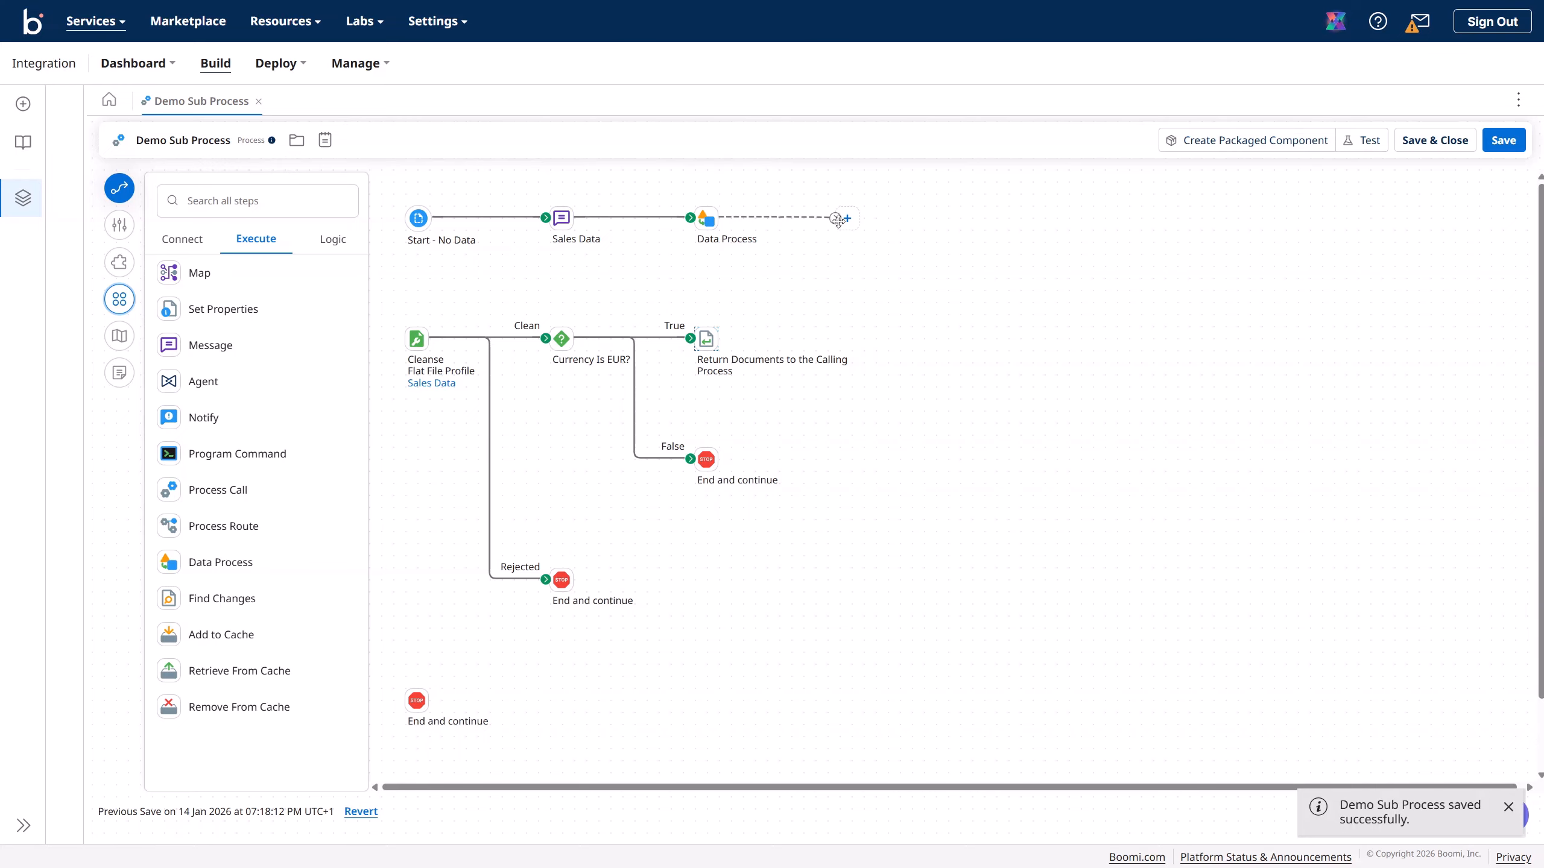
pyautogui.moveTo(839, 220); pyautogui.dragTo(421, 344)
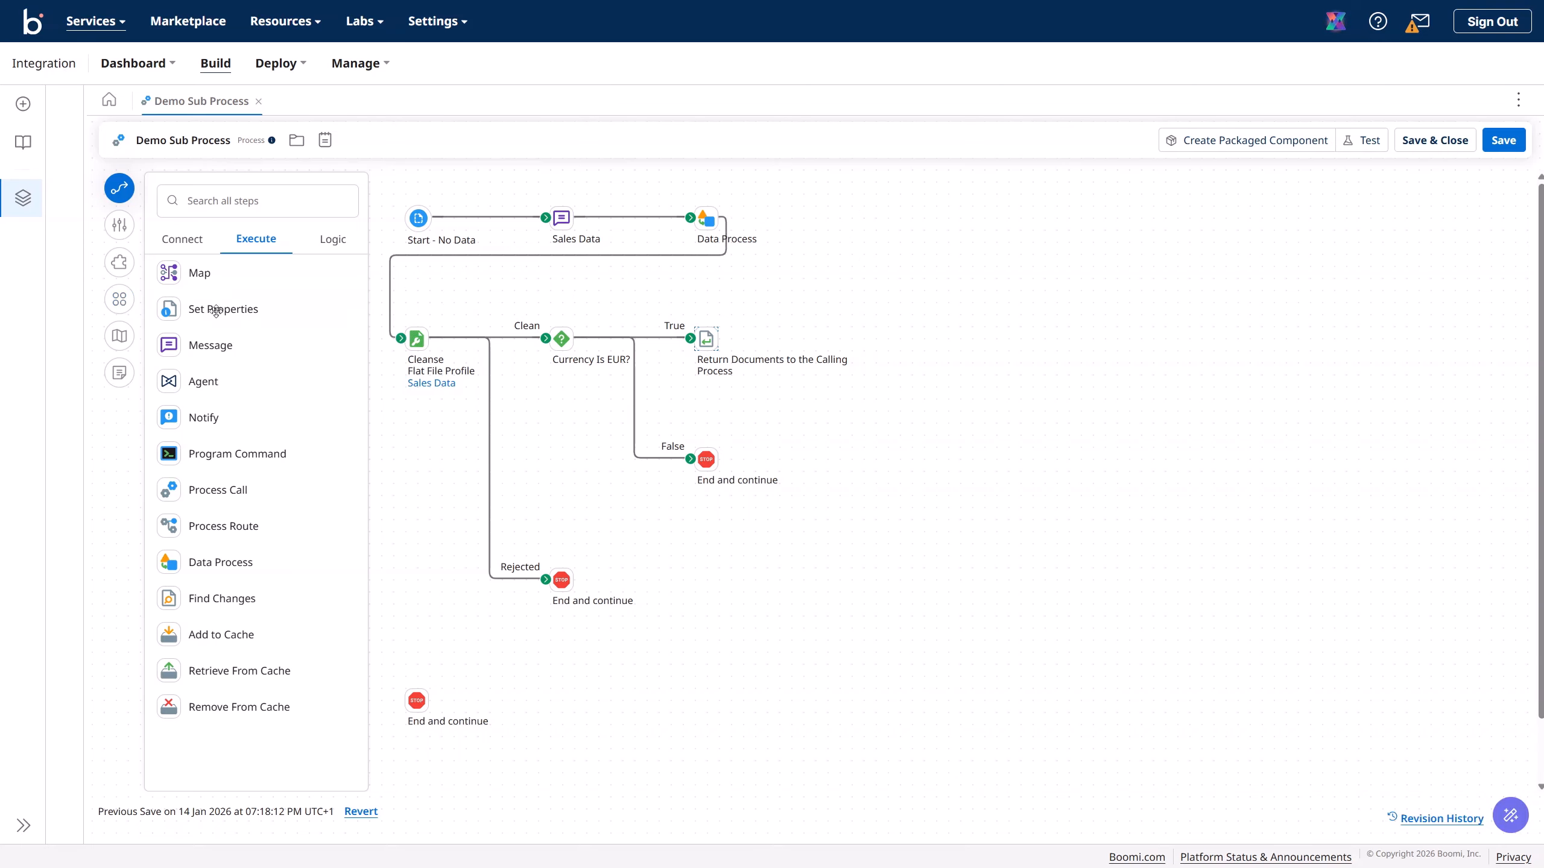
pyautogui.click(120, 298)
pyautogui.click(884, 483)
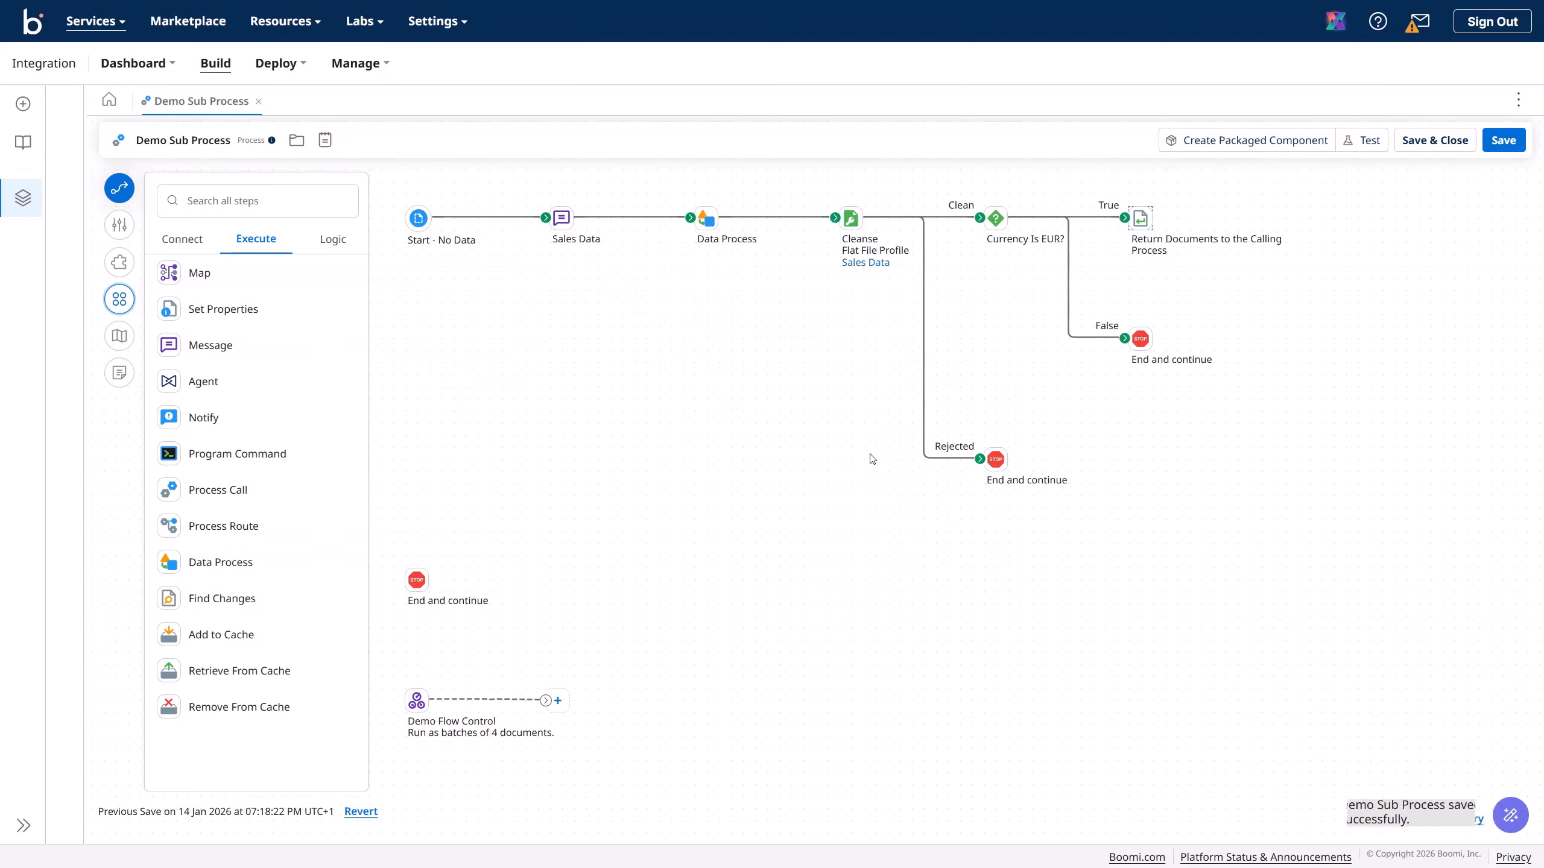
pyautogui.click(1501, 142)
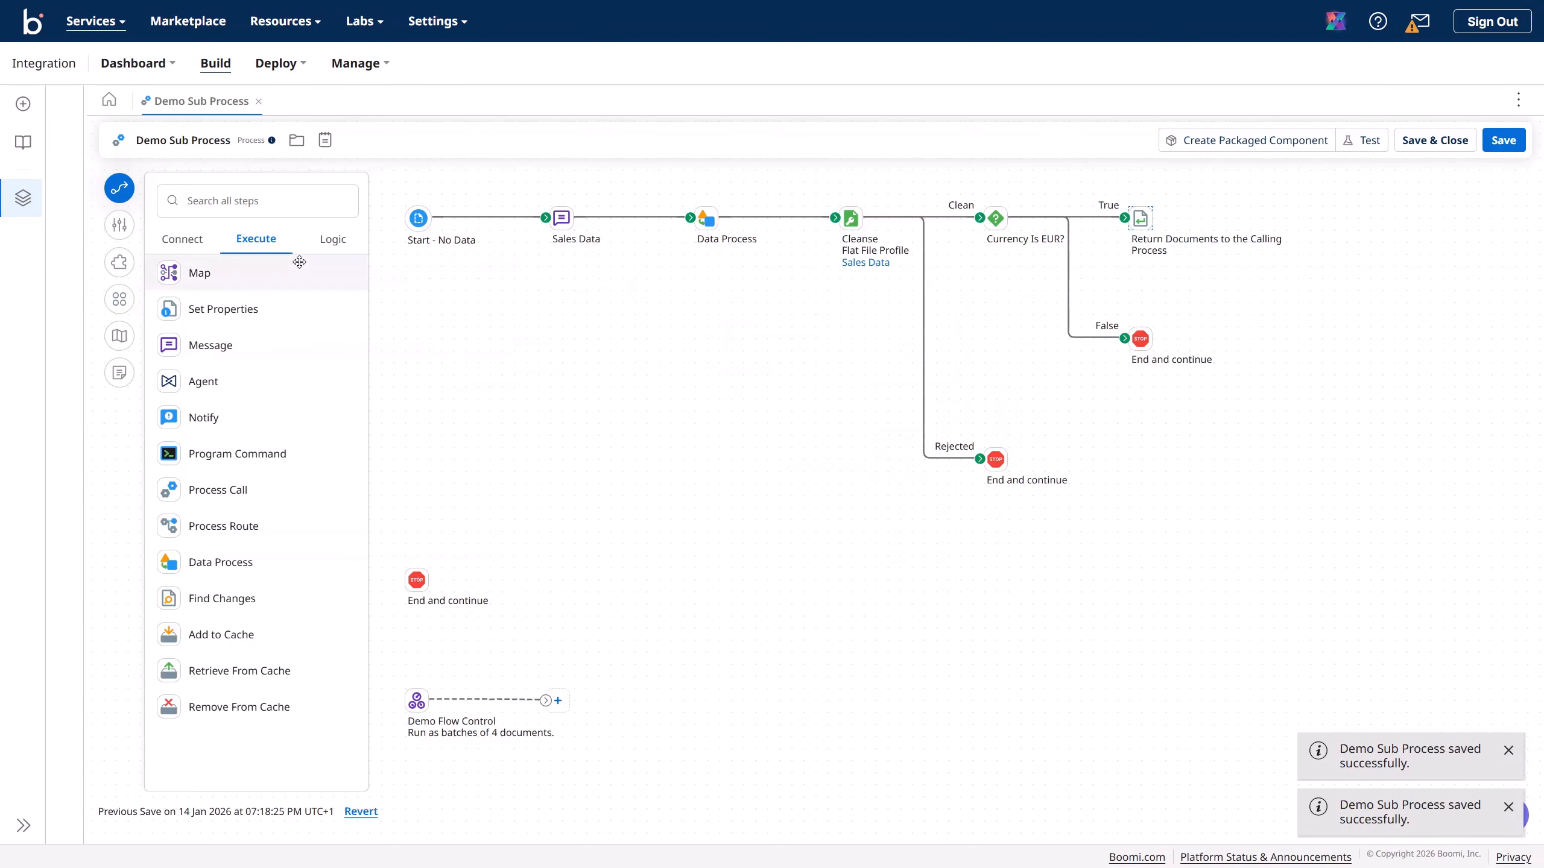
pyautogui.click(233, 199)
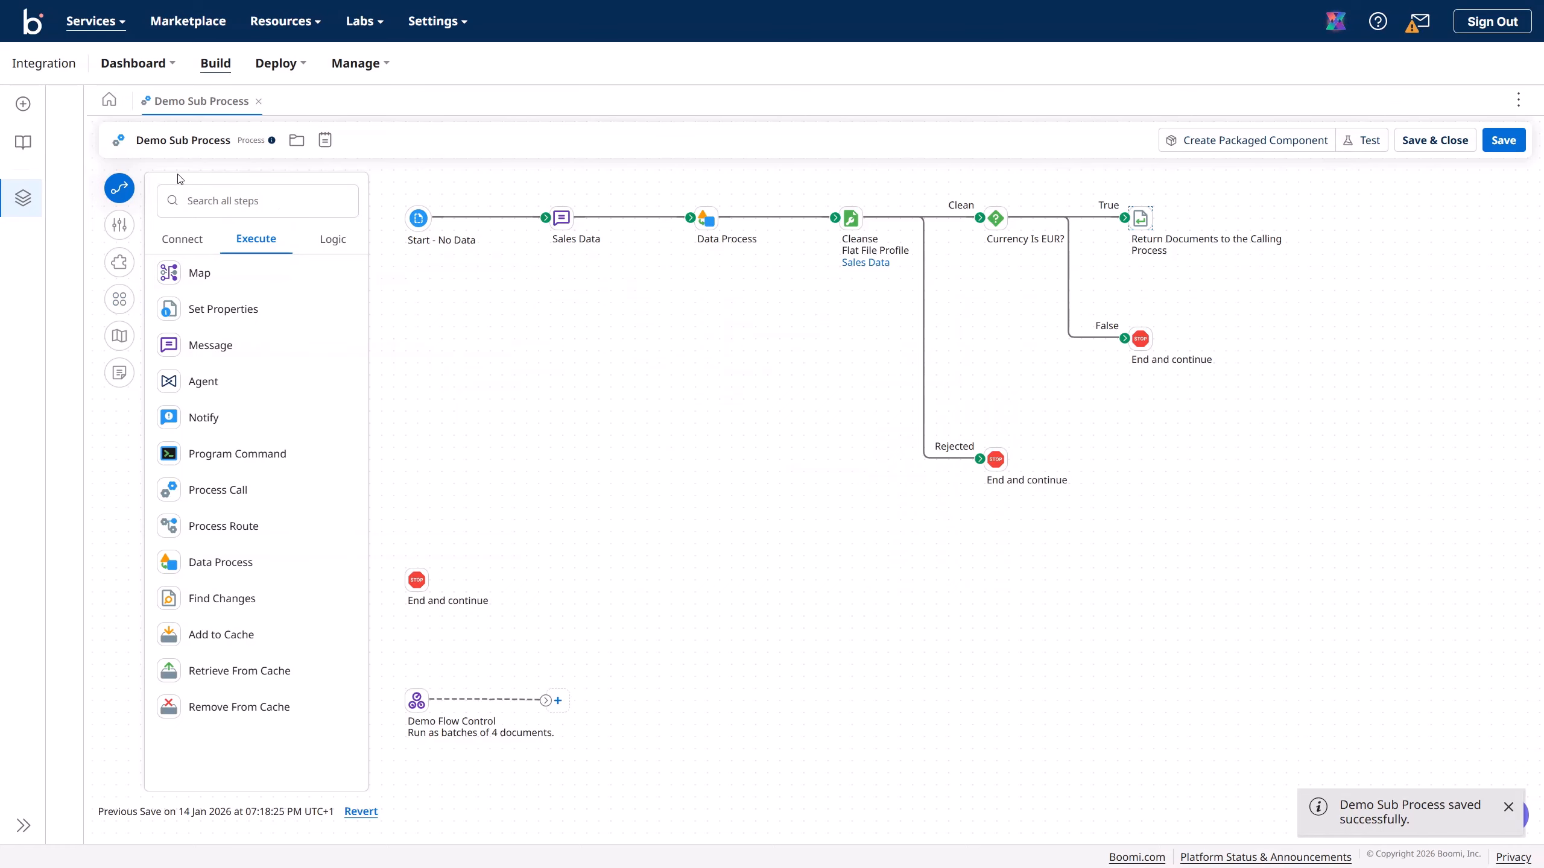